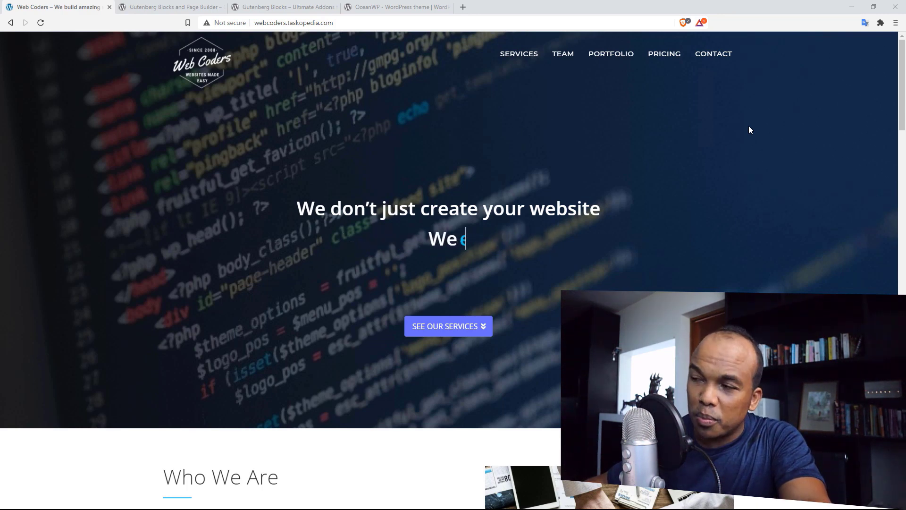
# Browse the Web Coders demo site's Services, Team, Portfolio, Pricing and Contact pages
pyautogui.moveTo(905, 82)
pyautogui.mouseDown()
pyautogui.moveTo(896, 210)
pyautogui.moveTo(880, 273)
pyautogui.moveTo(878, 453)
pyautogui.moveTo(870, 192)
pyautogui.moveTo(896, 91)
pyautogui.mouseUp()
pyautogui.click(524, 58)
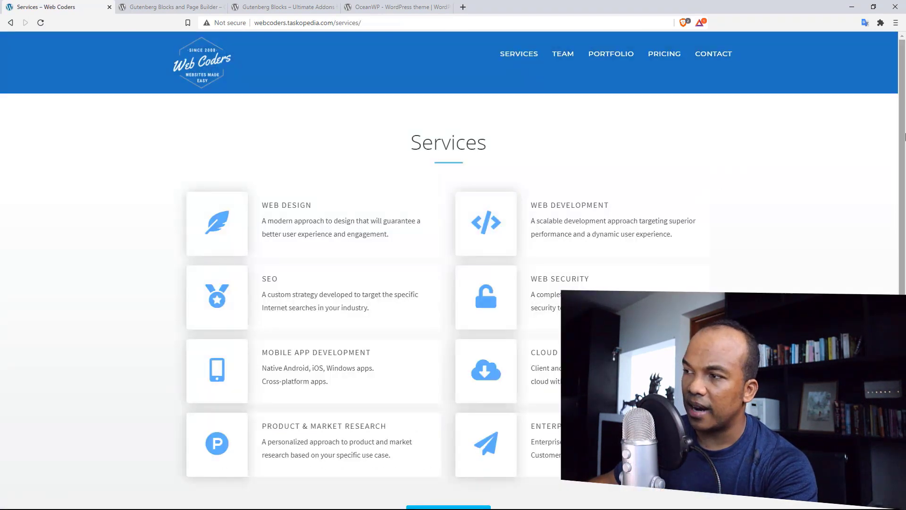
pyautogui.click(566, 58)
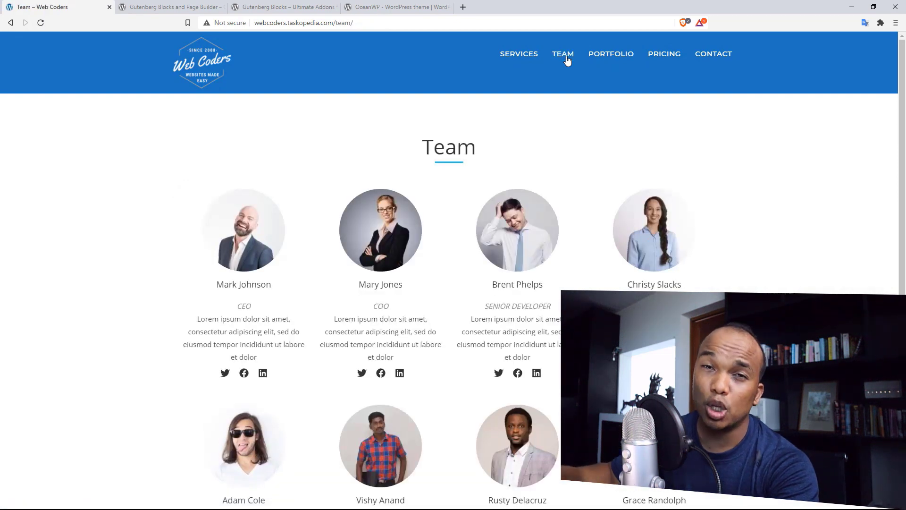
pyautogui.click(604, 62)
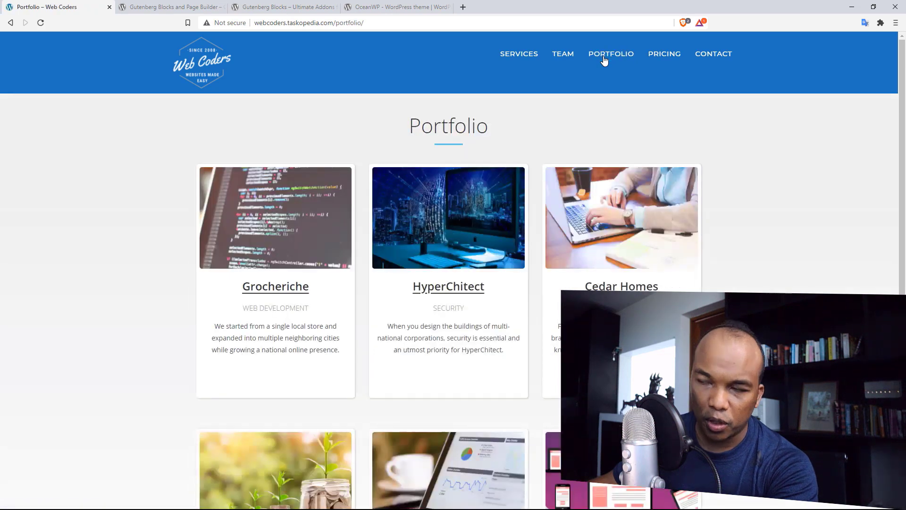
pyautogui.click(670, 56)
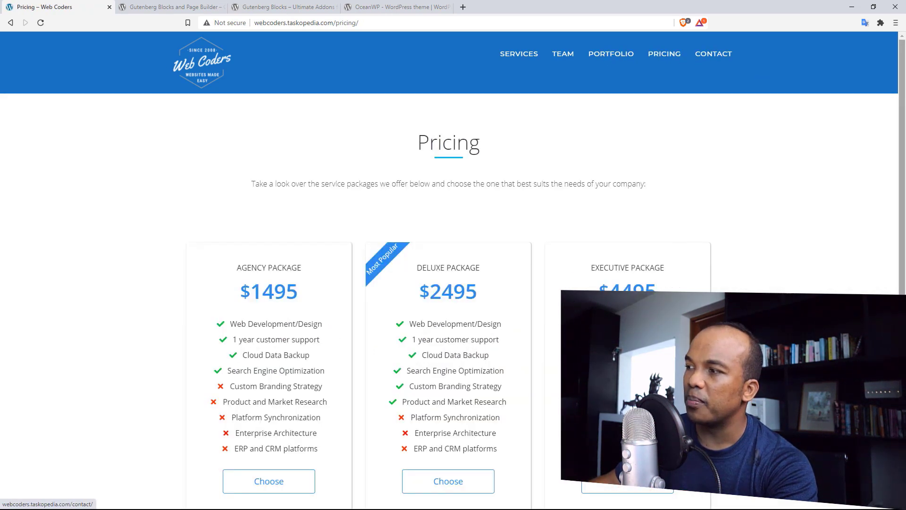
pyautogui.scroll(-1, 903, 129)
pyautogui.scroll(1, 903, 129)
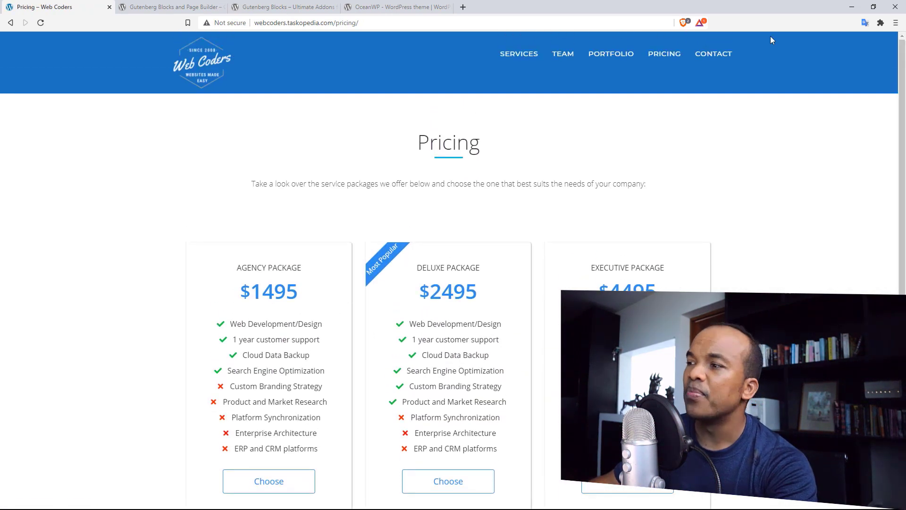
pyautogui.click(714, 56)
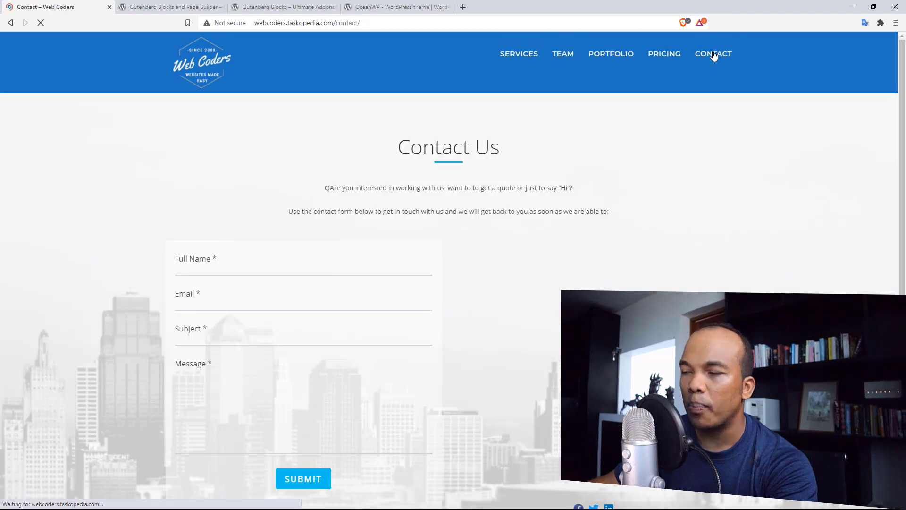
pyautogui.scroll(-1, 903, 131)
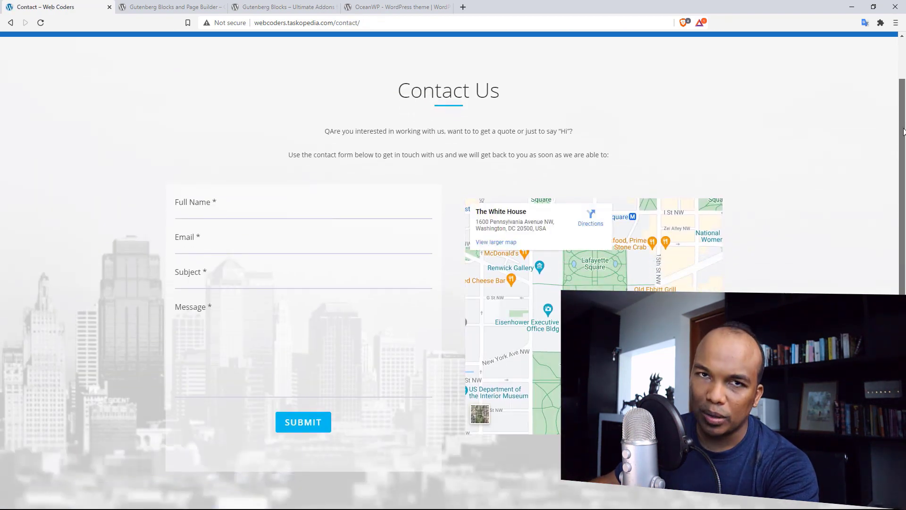
pyautogui.scroll(1, 903, 131)
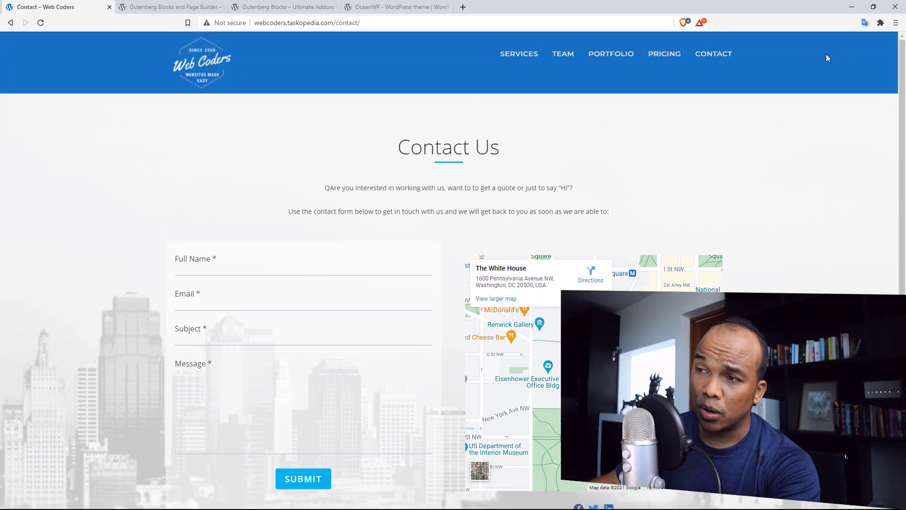
# View the WordPress.org pages for the Qubely plugin, the Ultimate Addons for Gutenberg plugin and the OceanWP theme
pyautogui.click(160, 7)
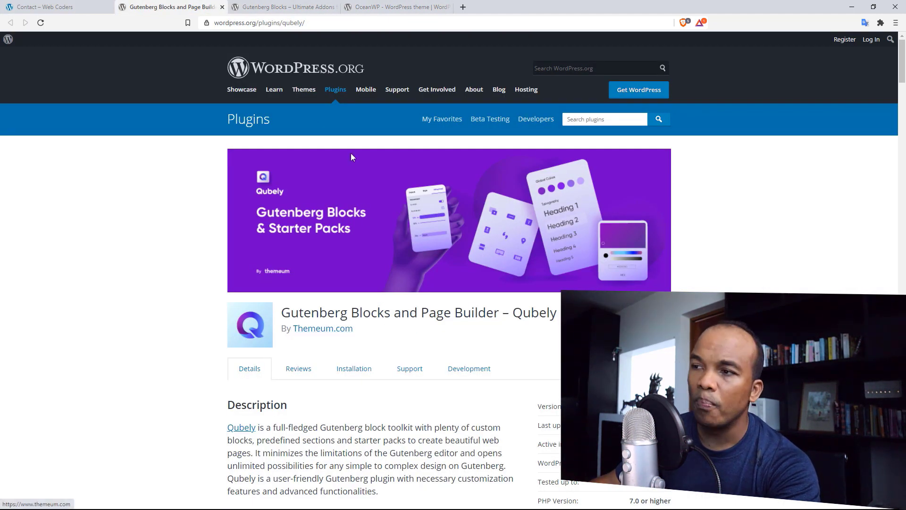
pyautogui.click(283, 7)
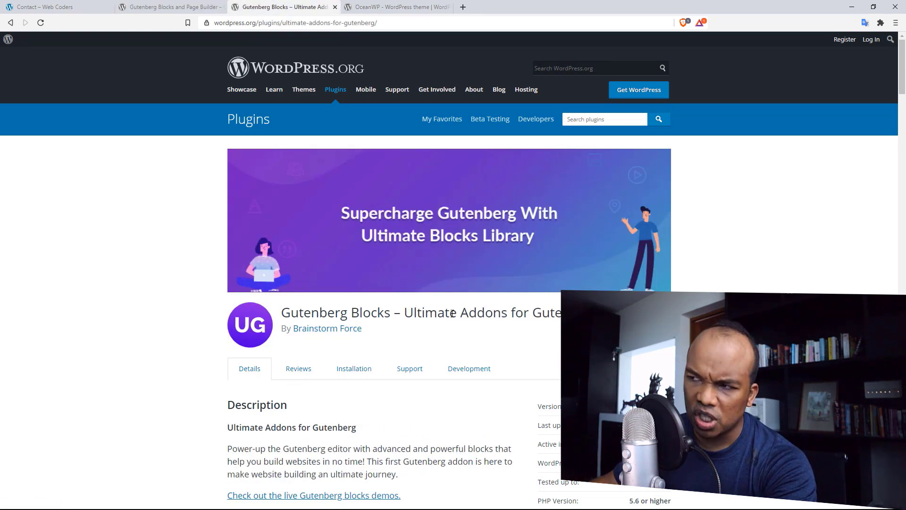
pyautogui.click(397, 6)
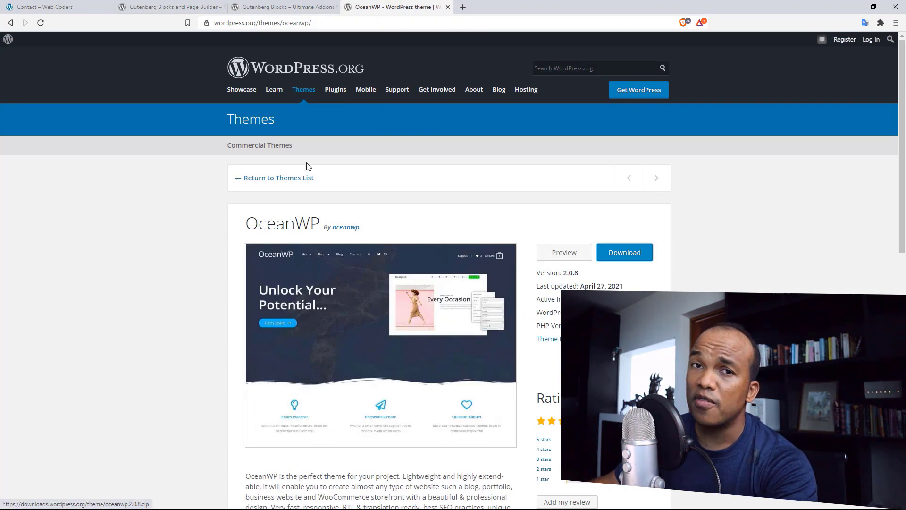
# Return to the Web Coders site and look over its home page from the hero banner to the Services section
pyautogui.click(75, 6)
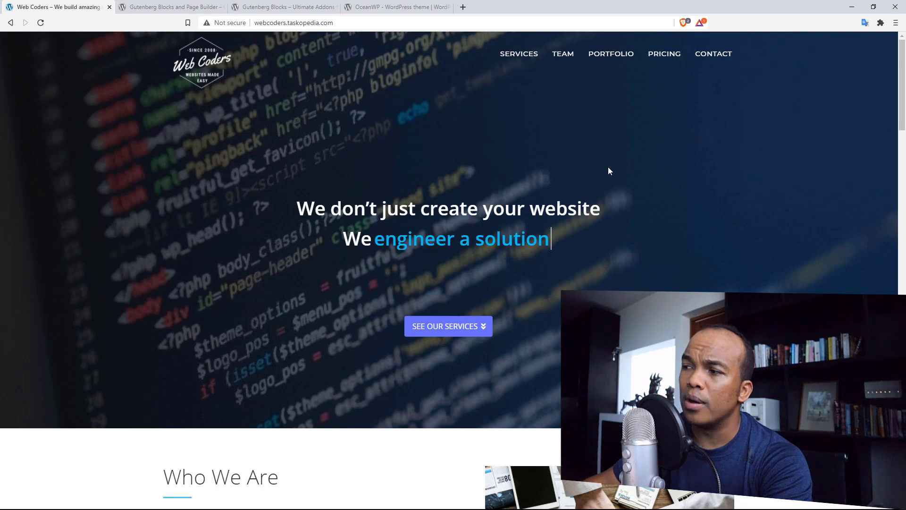
pyautogui.scroll(-3, 608, 167)
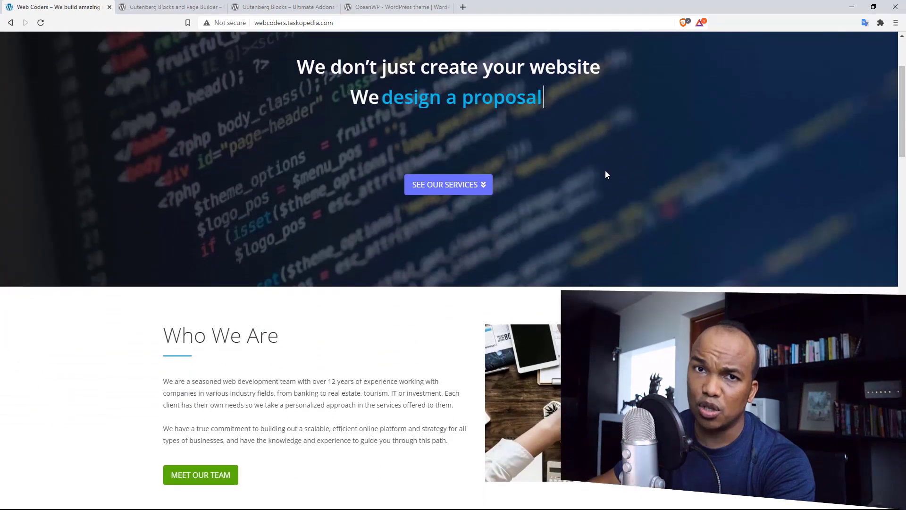
pyautogui.scroll(-3, 606, 171)
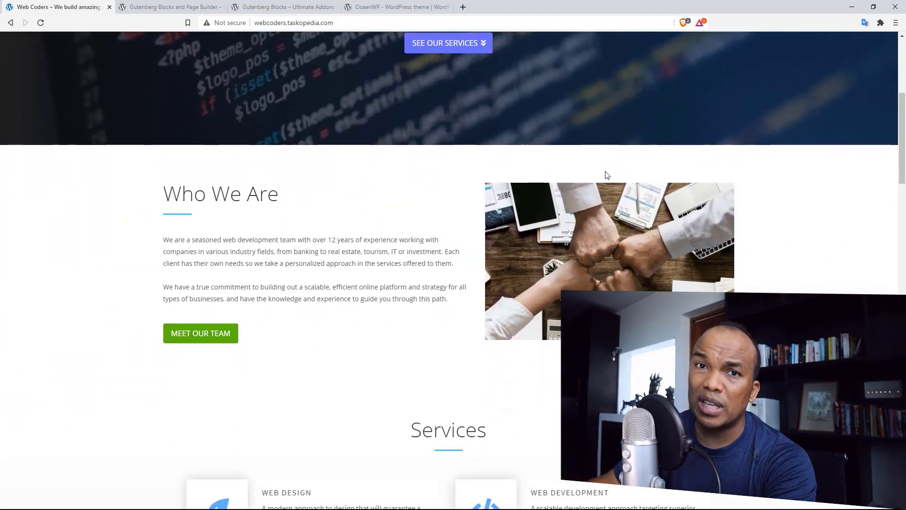
pyautogui.scroll(-1, 607, 176)
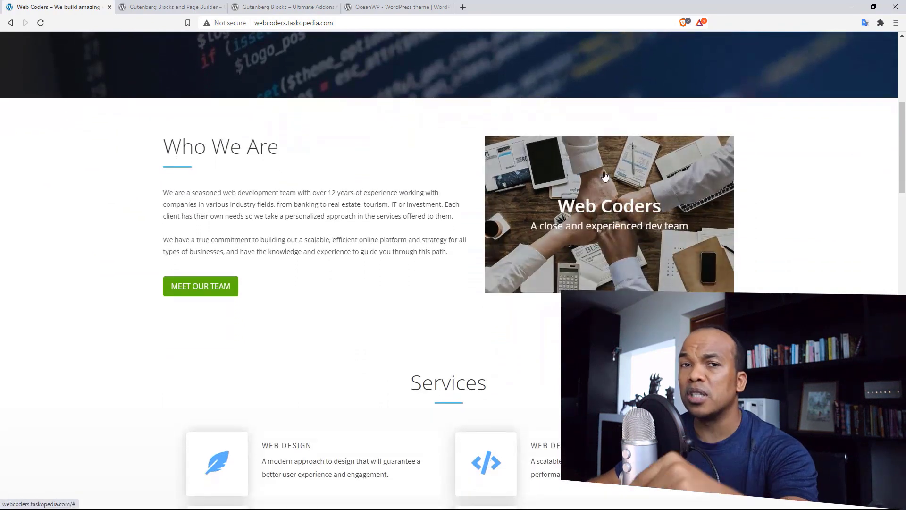
pyautogui.scroll(7, 605, 175)
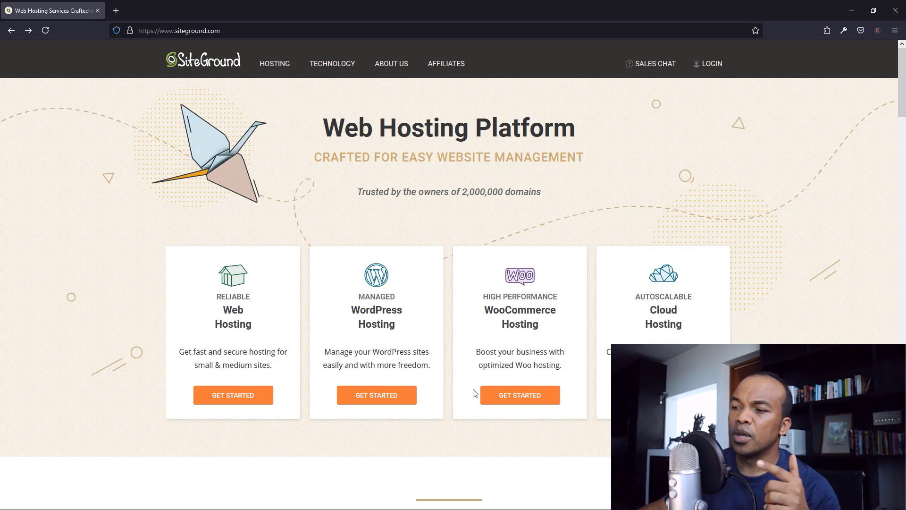
# Open SiteGround's managed WordPress hosting plans and choose the GrowBig plan
pyautogui.click(382, 393)
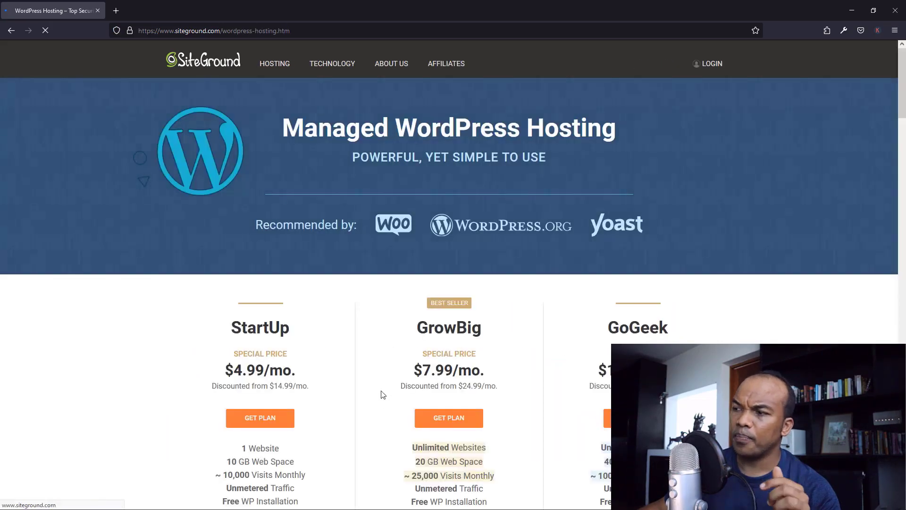
pyautogui.scroll(-3, 903, 108)
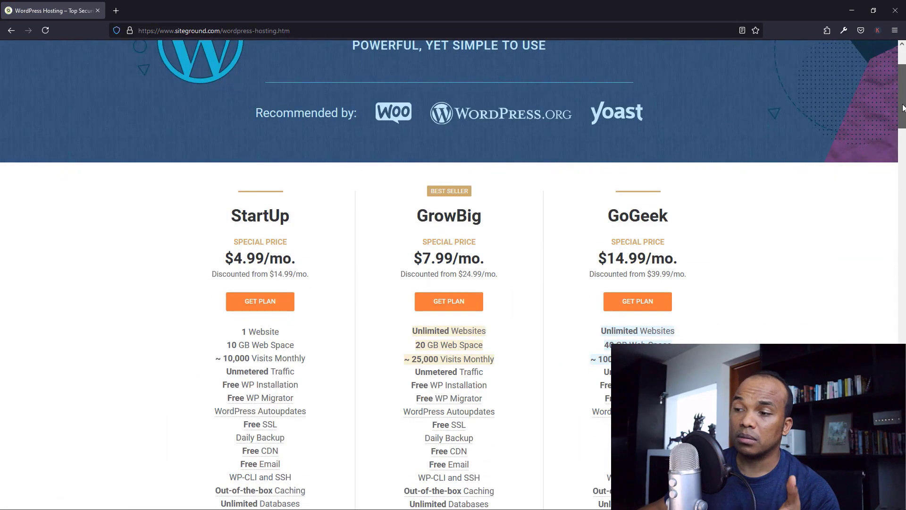
pyautogui.moveTo(903, 108); pyautogui.dragTo(903, 91)
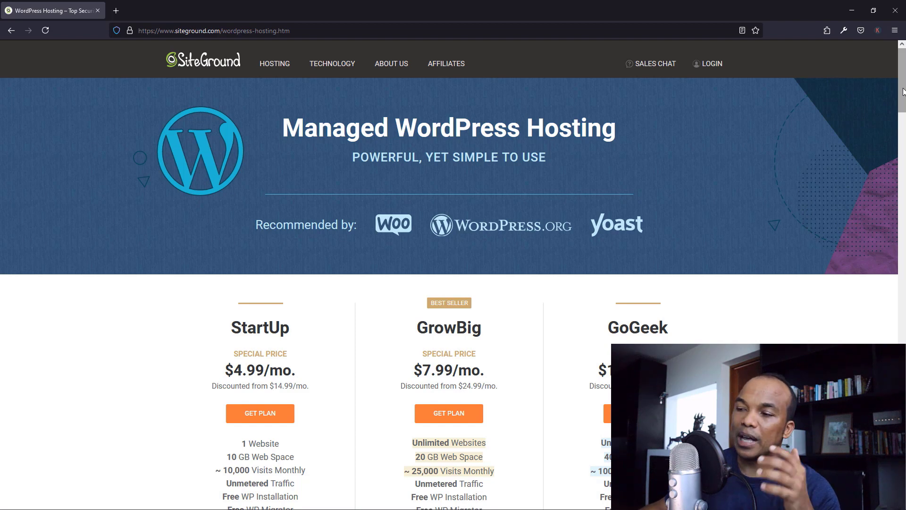
pyautogui.scroll(-2, 904, 89)
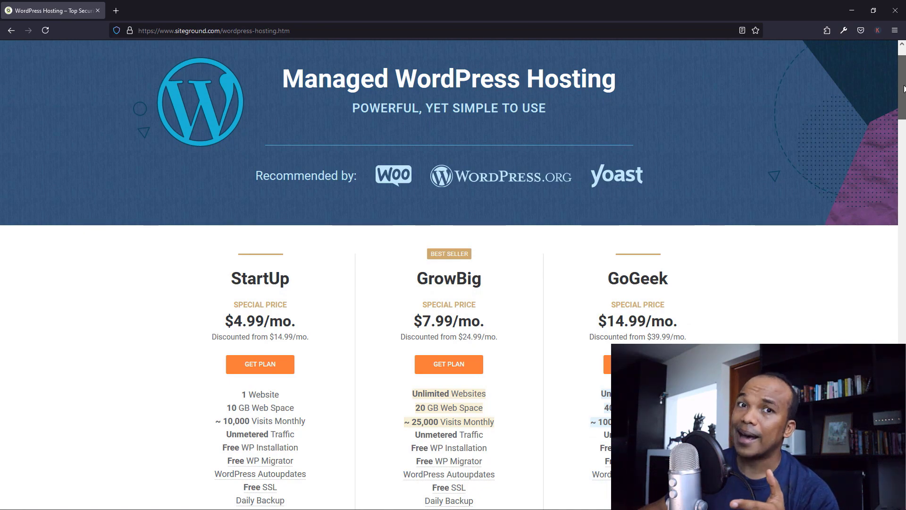
pyautogui.moveTo(904, 88); pyautogui.dragTo(903, 95)
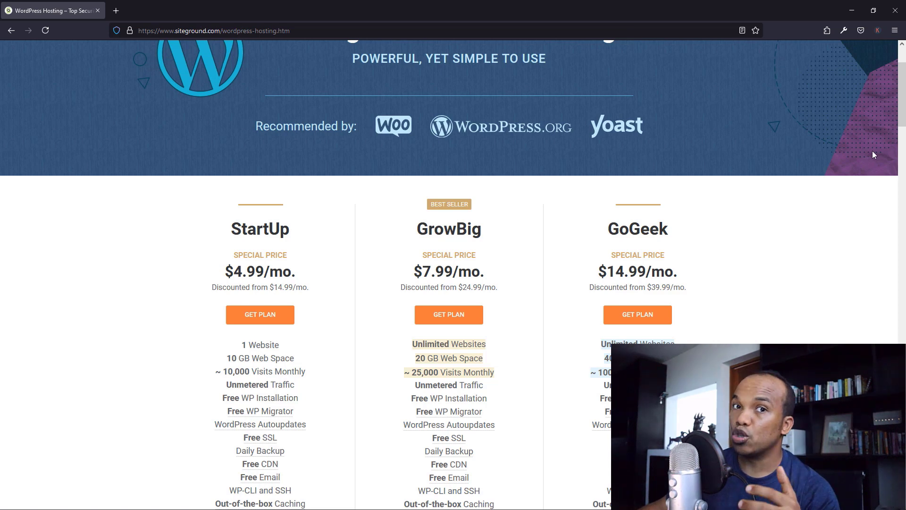
pyautogui.click(453, 325)
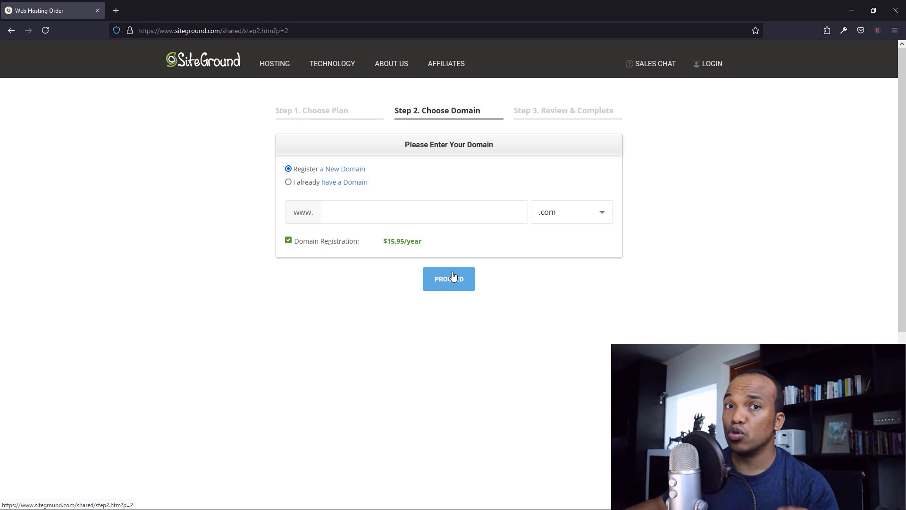
# Choose to register the new .com domain fobpofjgosdjfopgsjdfopgjsdpfopsdfgsdf and proceed to the review stage of the order
pyautogui.click(308, 183)
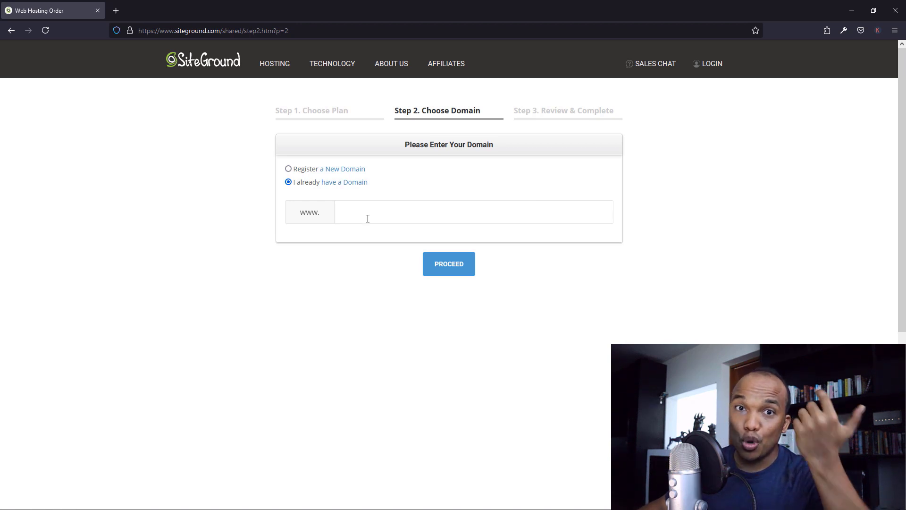
pyautogui.click(318, 168)
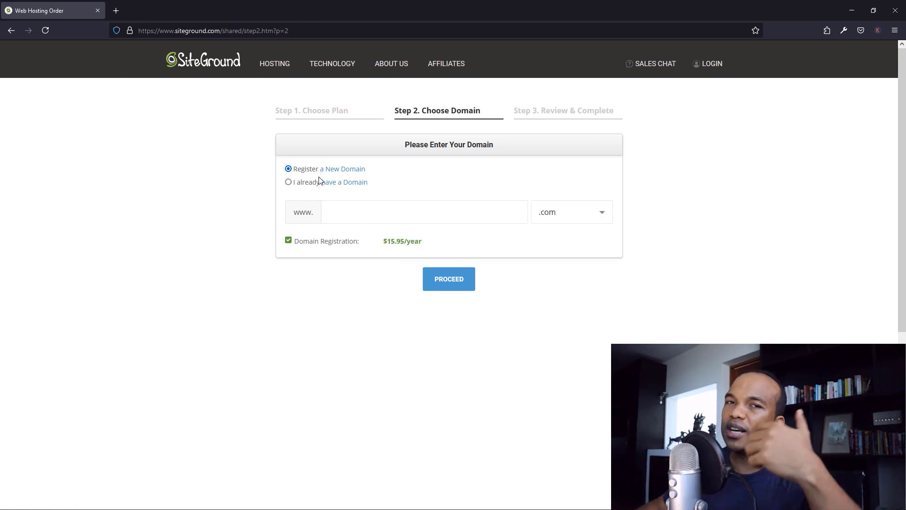
pyautogui.click(373, 213)
pyautogui.write('fobpofjgosdjfopgsjdfopgjsdpfopsdfgsdf')
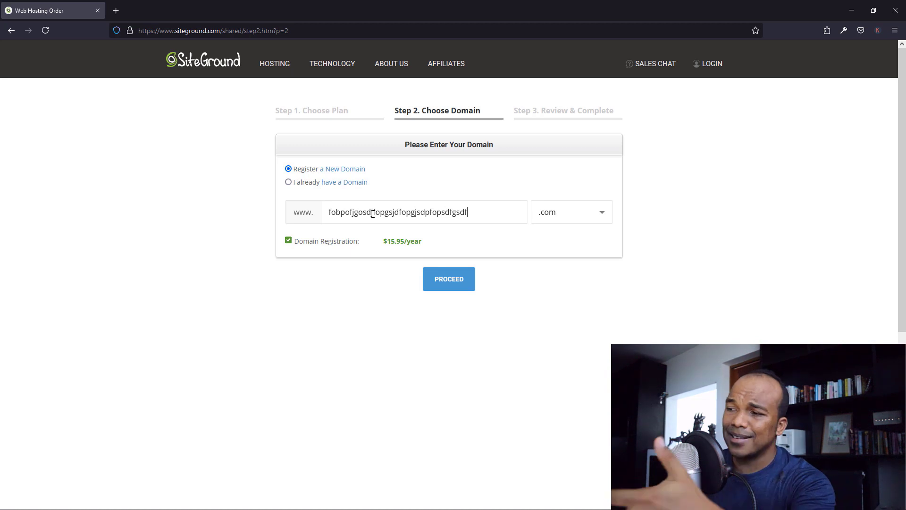
pyautogui.click(449, 280)
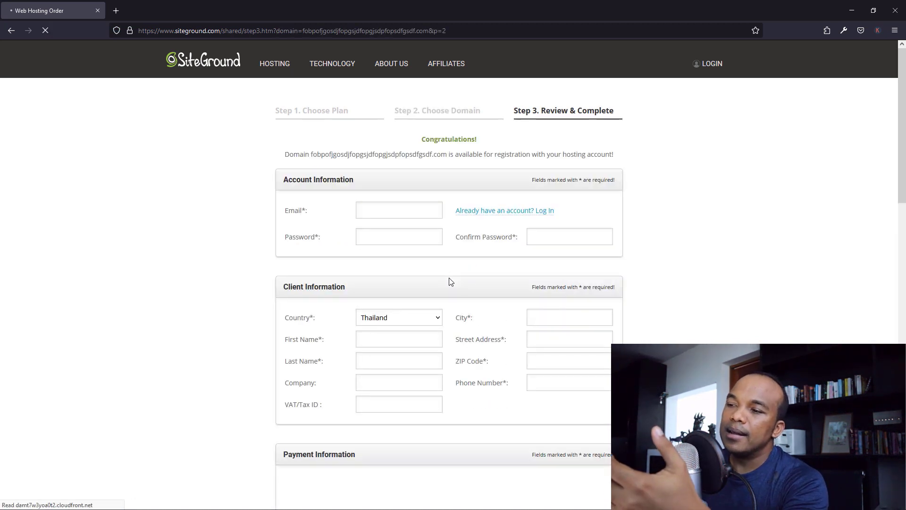
# Examine the hosting order form's account, client, payment and purchase sections, reloading the page along the way
pyautogui.scroll(-6, 802, 203)
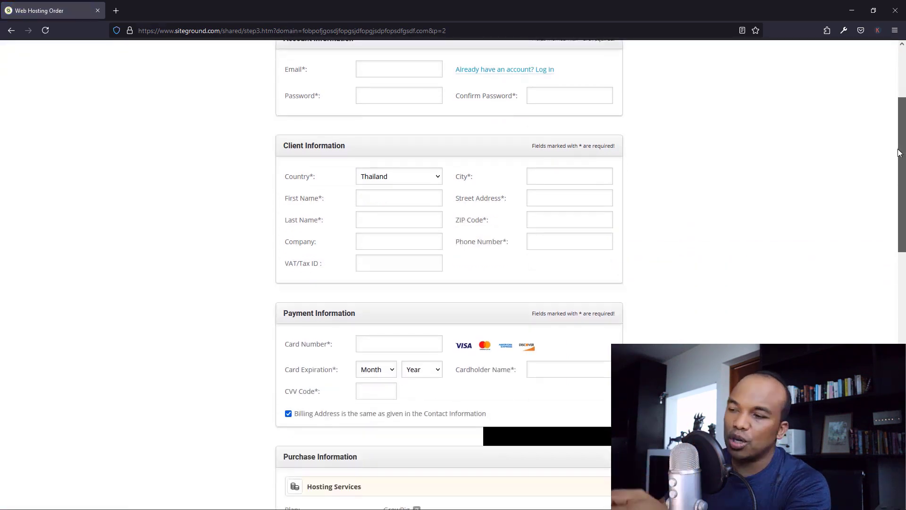
pyautogui.scroll(-1, 883, 212)
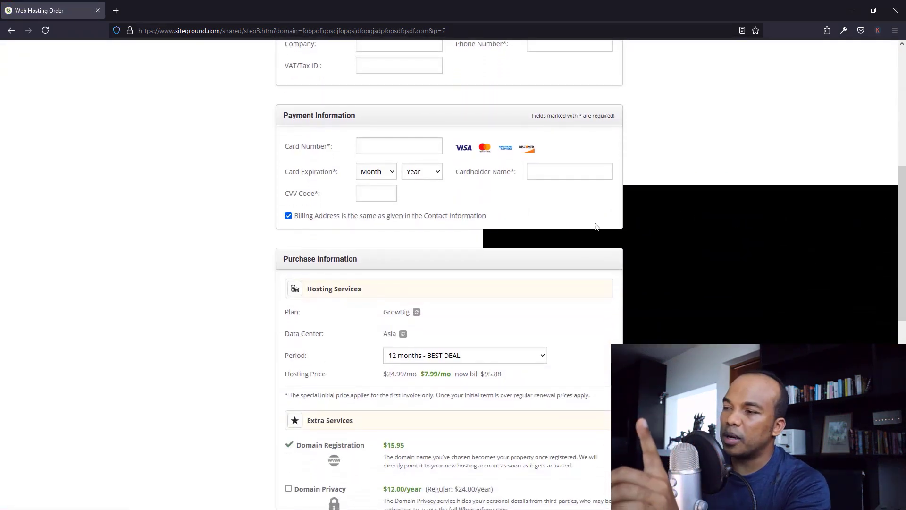
pyautogui.scroll(-5, 722, 141)
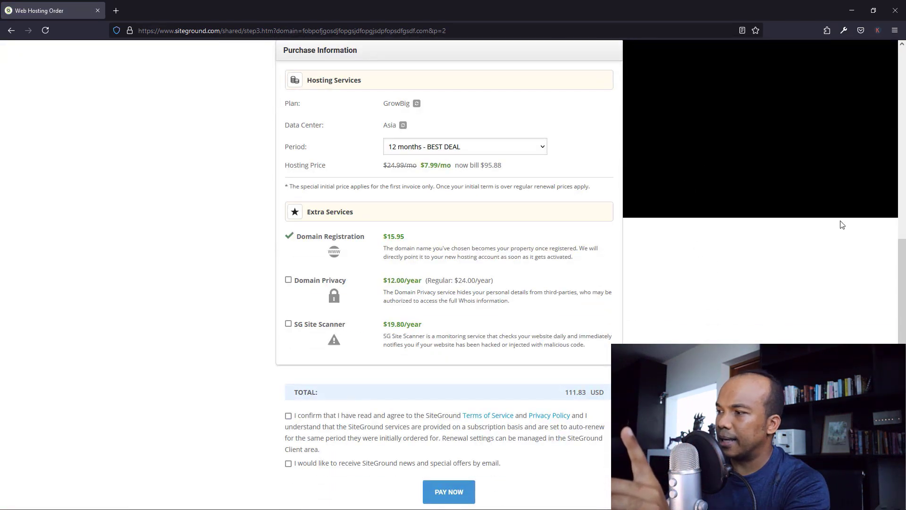
pyautogui.scroll(4, 905, 313)
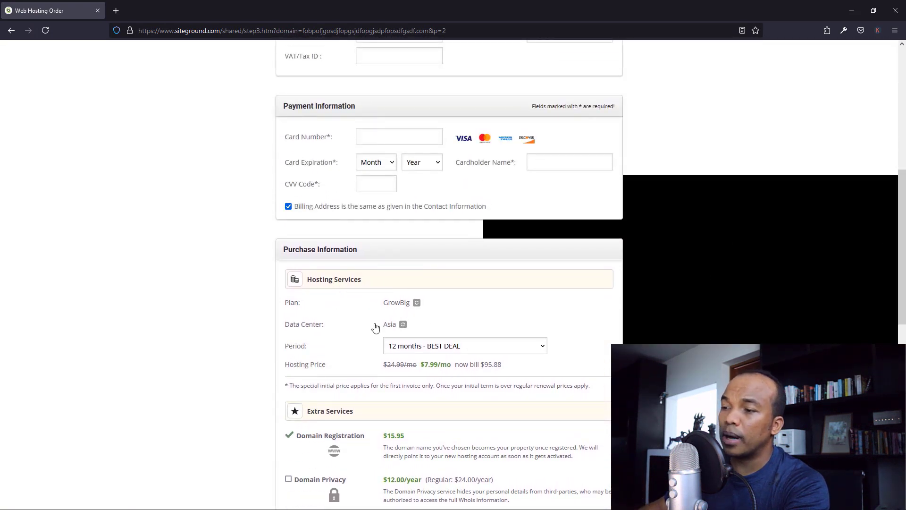
pyautogui.click(45, 30)
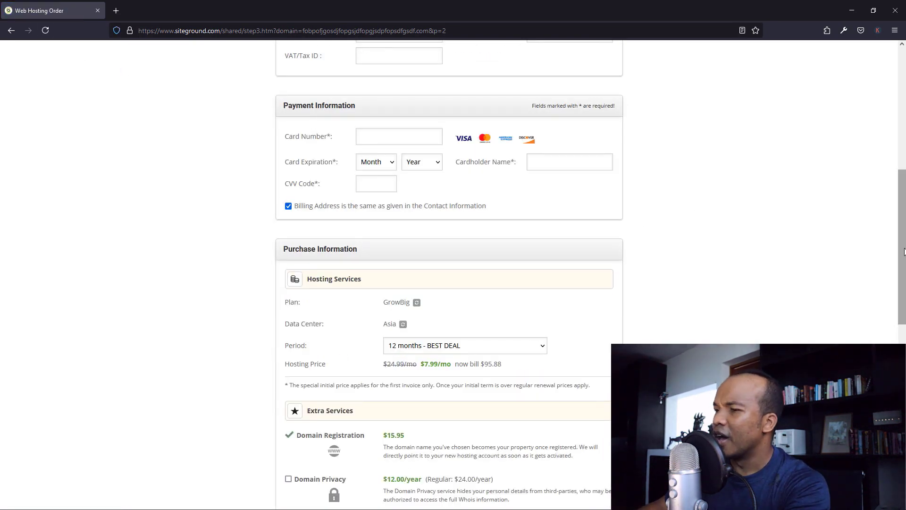
pyautogui.scroll(-3, 898, 265)
pyautogui.scroll(1, 889, 281)
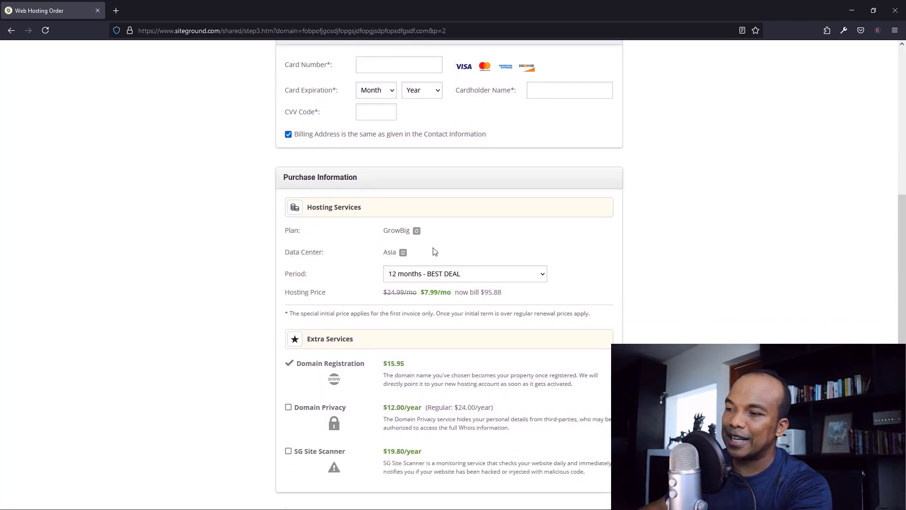
# Open the data center setting for editing and view the available server locations, keeping Asia, Singapore
pyautogui.click(403, 254)
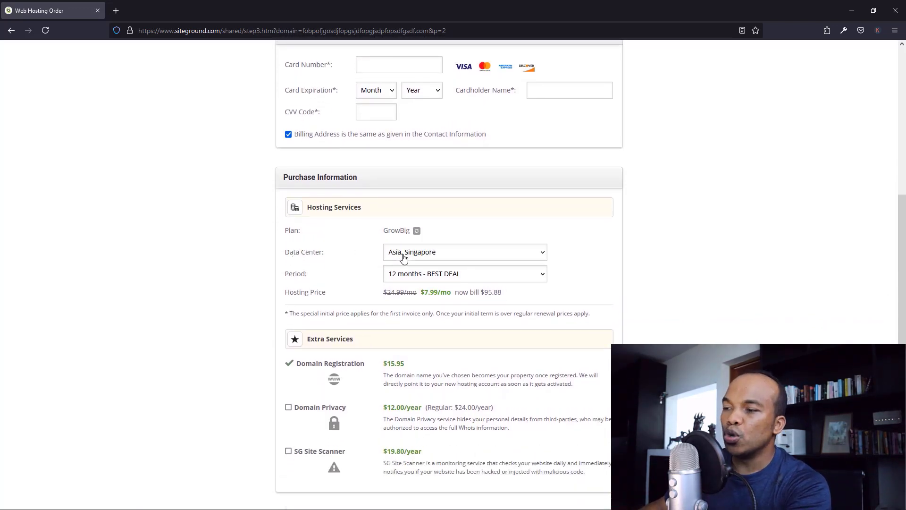
pyautogui.click(431, 256)
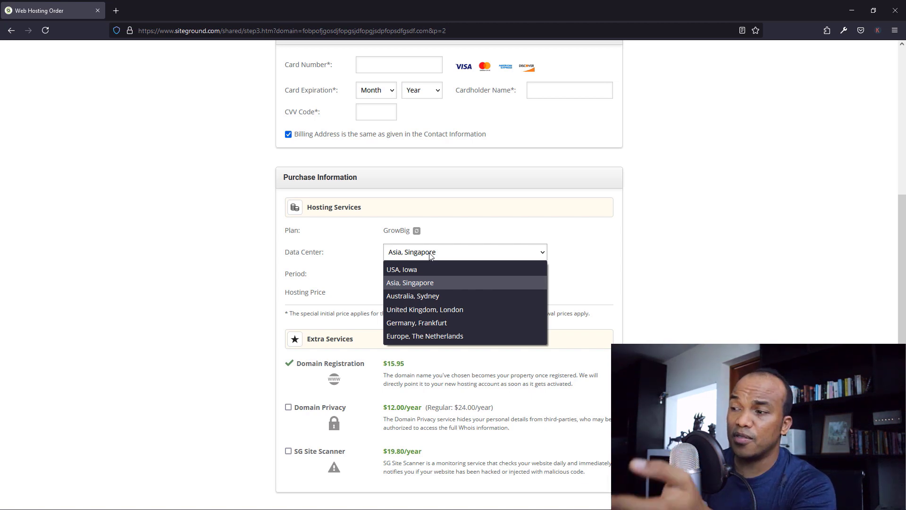
pyautogui.click(722, 231)
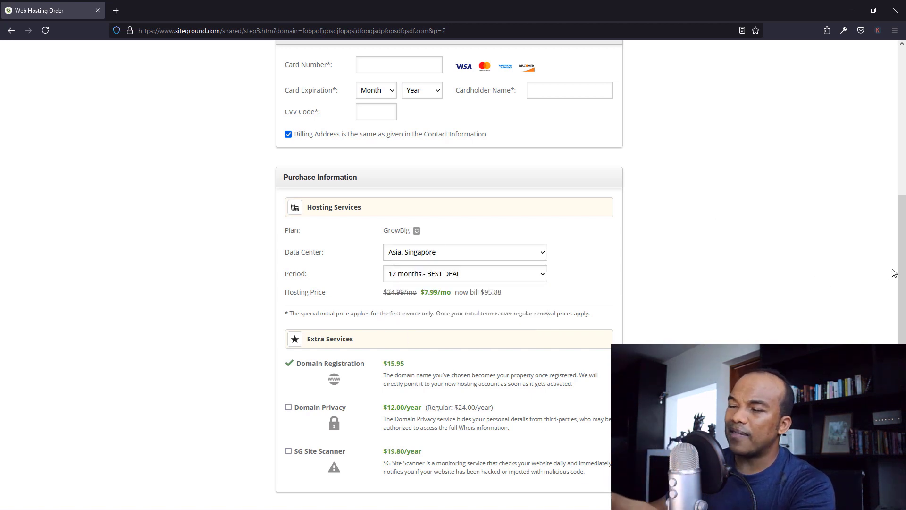
# Switch from the hosting order form to the Brave browser and open the website list of the SiteGround account
pyautogui.scroll(-5, 376, 335)
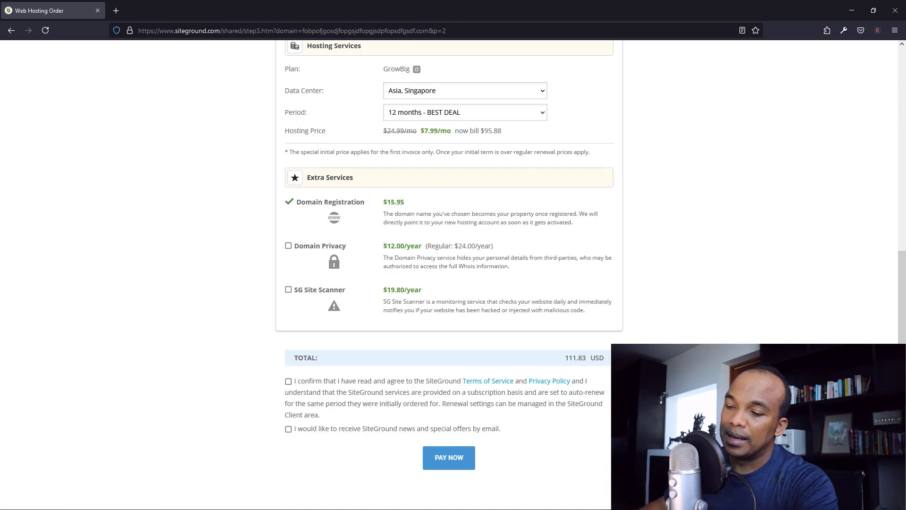
pyautogui.press('super')
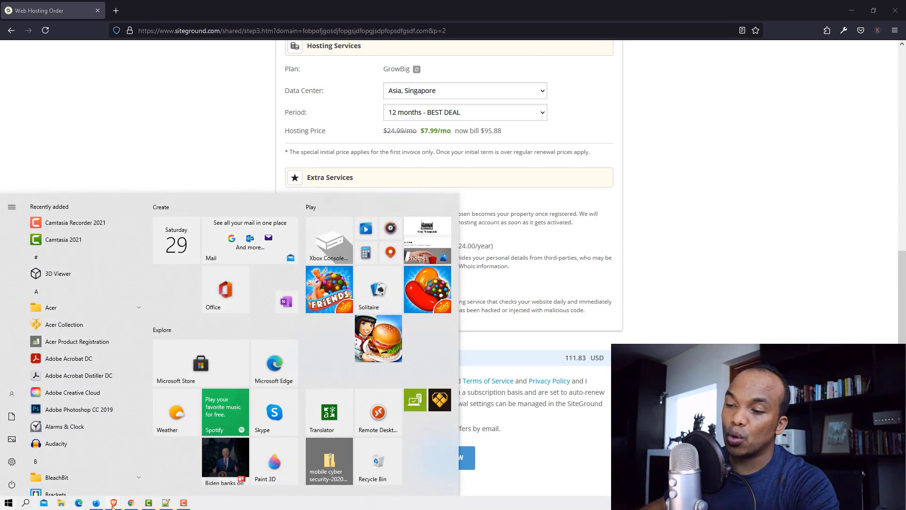
pyautogui.moveTo(113, 505)
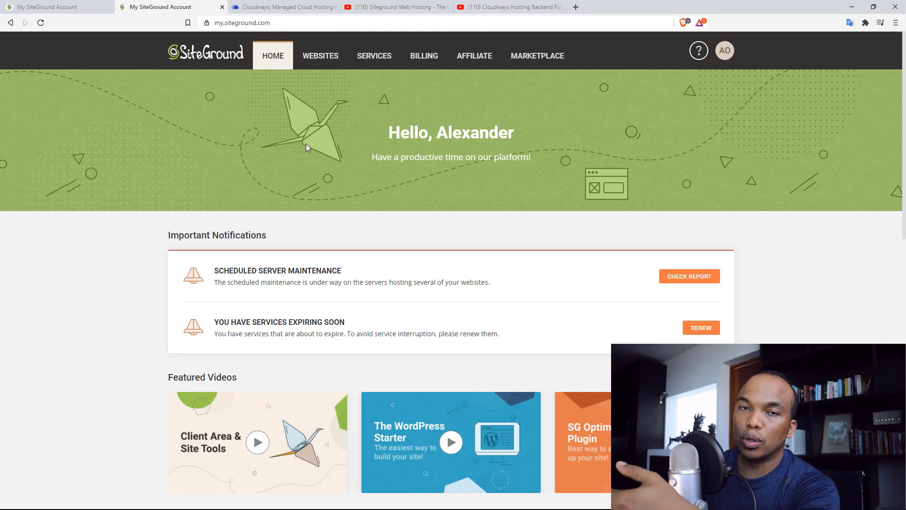
pyautogui.click(320, 56)
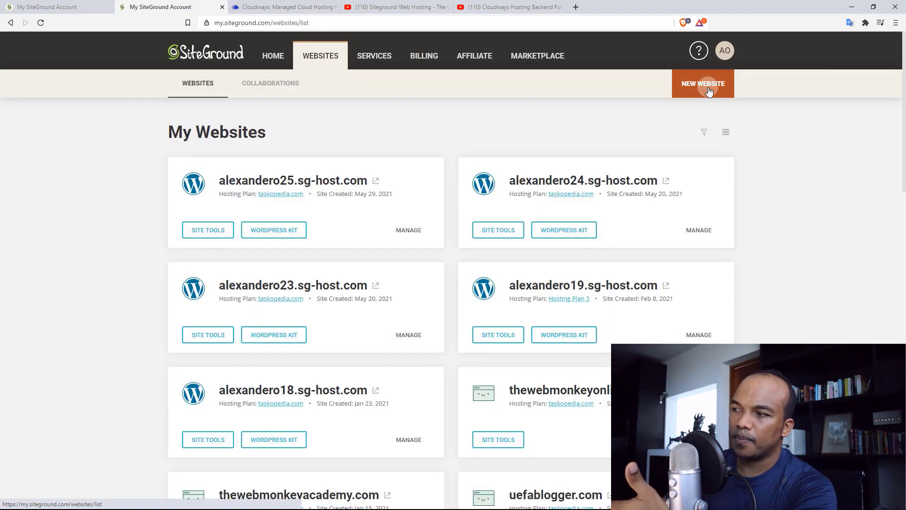
# Start adding a new website on the taskopedia.com hosting plan
pyautogui.click(710, 91)
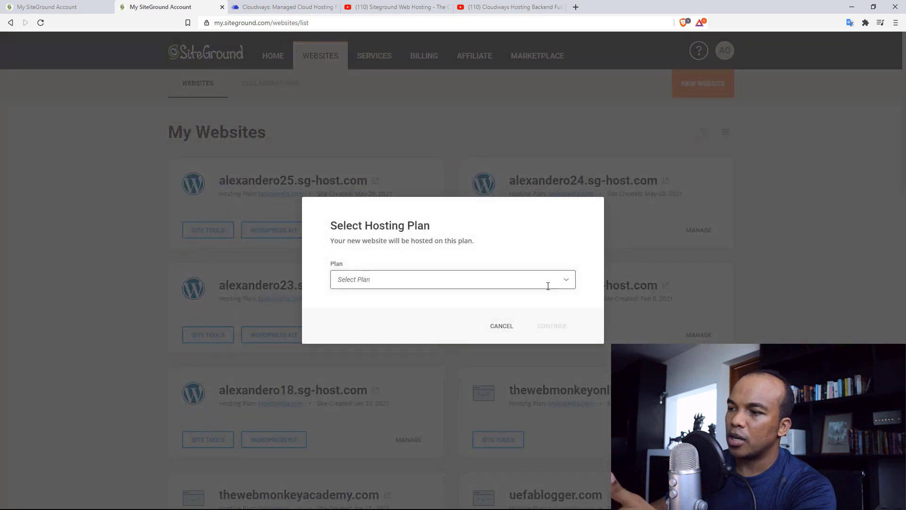
pyautogui.click(548, 285)
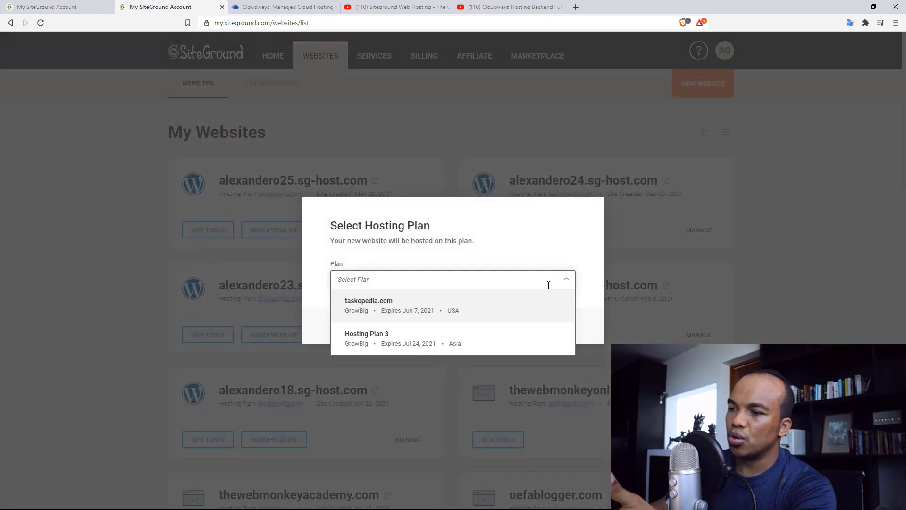
pyautogui.click(391, 301)
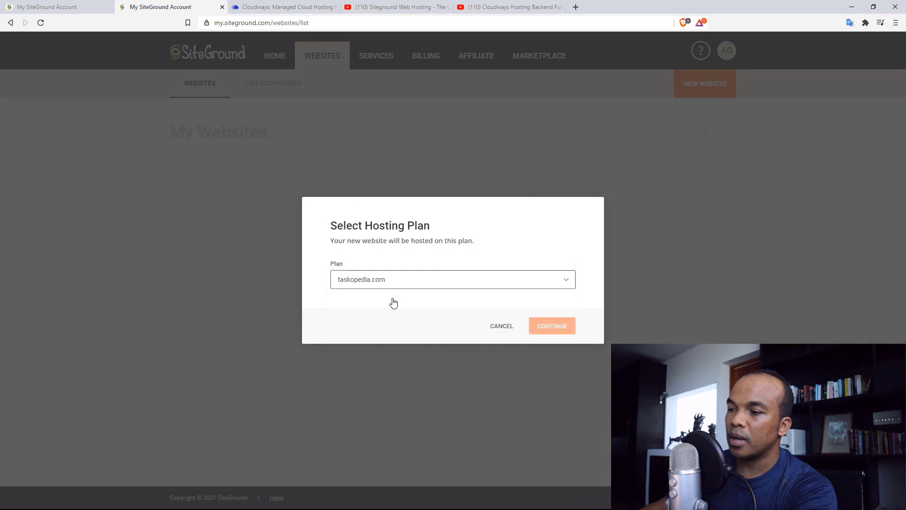
pyautogui.click(553, 333)
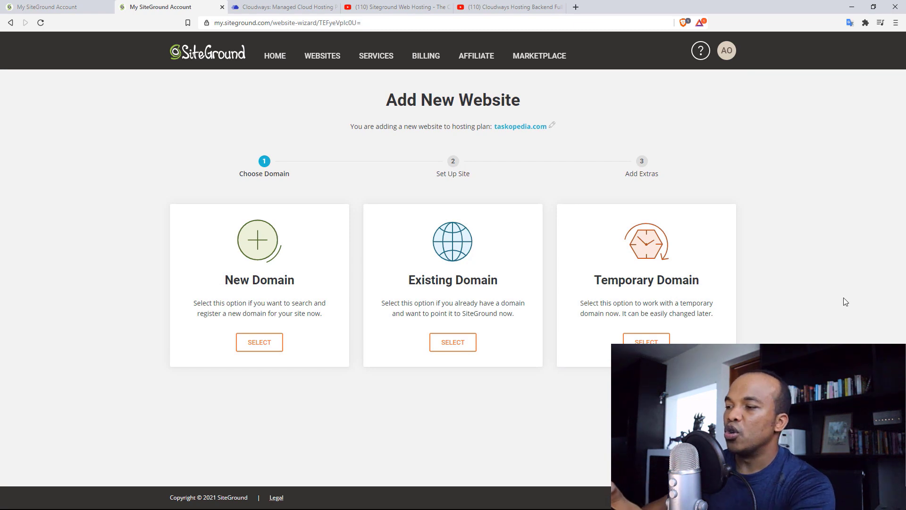
# Choose a temporary domain for the new website and set it up as a new site with the WordPress application
pyautogui.click(650, 340)
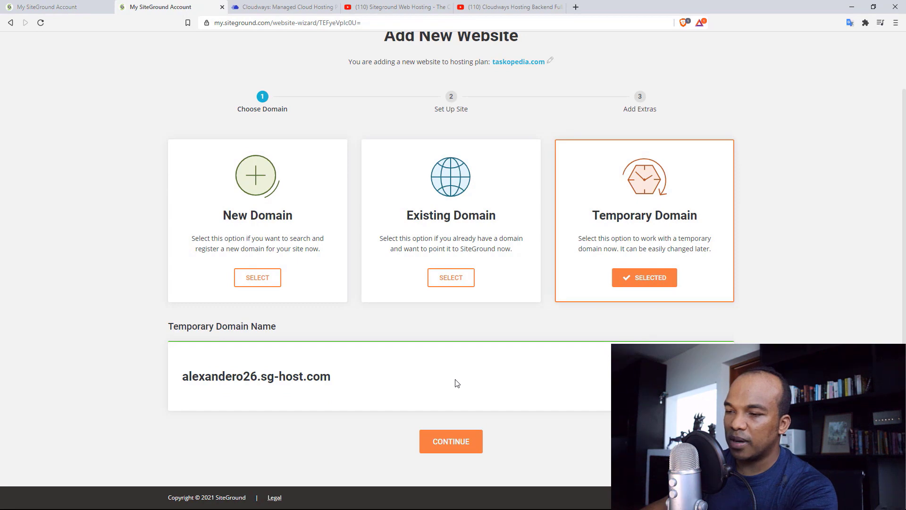
pyautogui.click(453, 441)
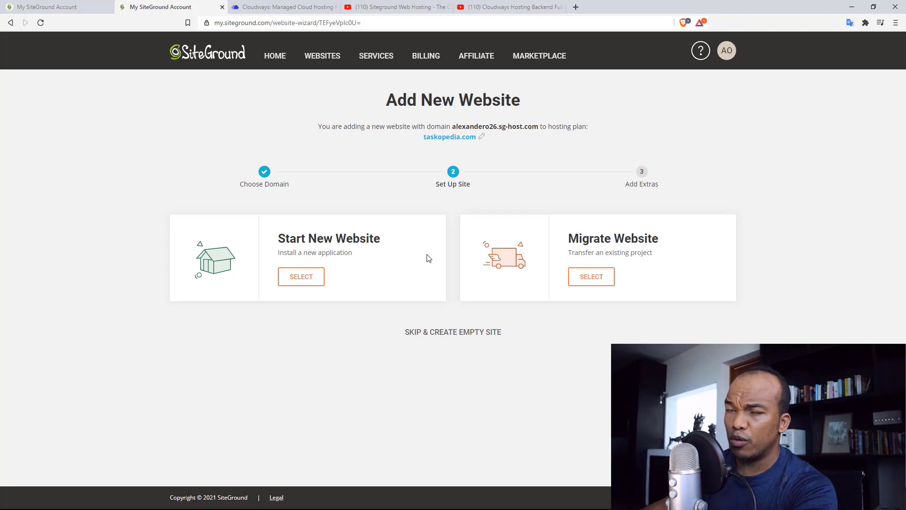
pyautogui.click(315, 278)
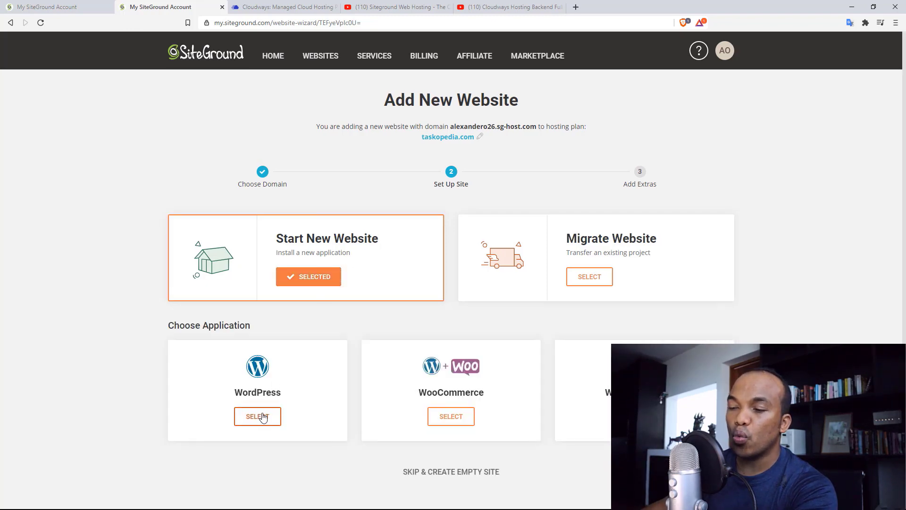
pyautogui.click(263, 418)
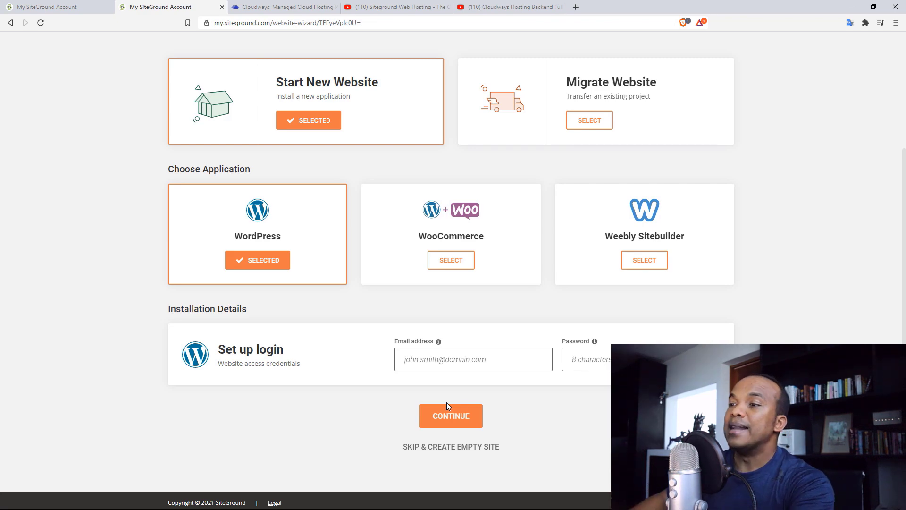
pyautogui.scroll(3, 512, 126)
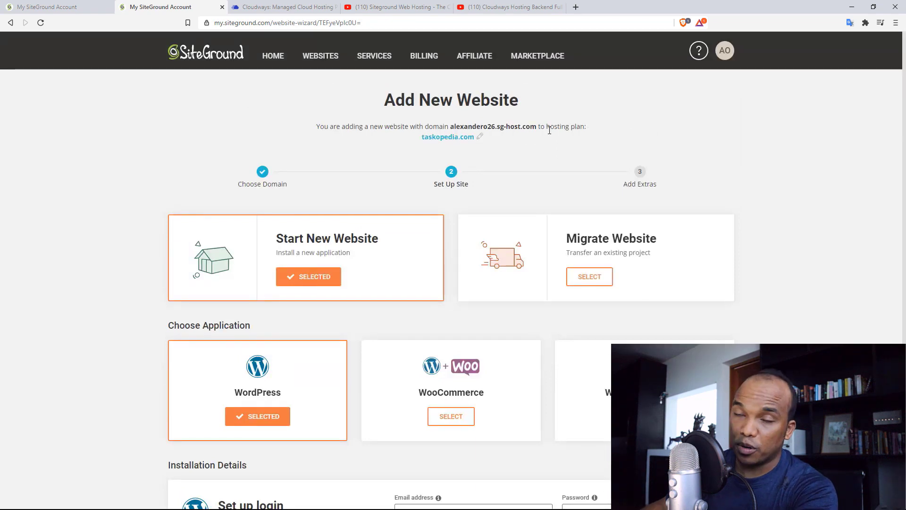
# Open the site tools of the first listed website and view the WordPress installation form with its setup and admin fields
pyautogui.click(315, 59)
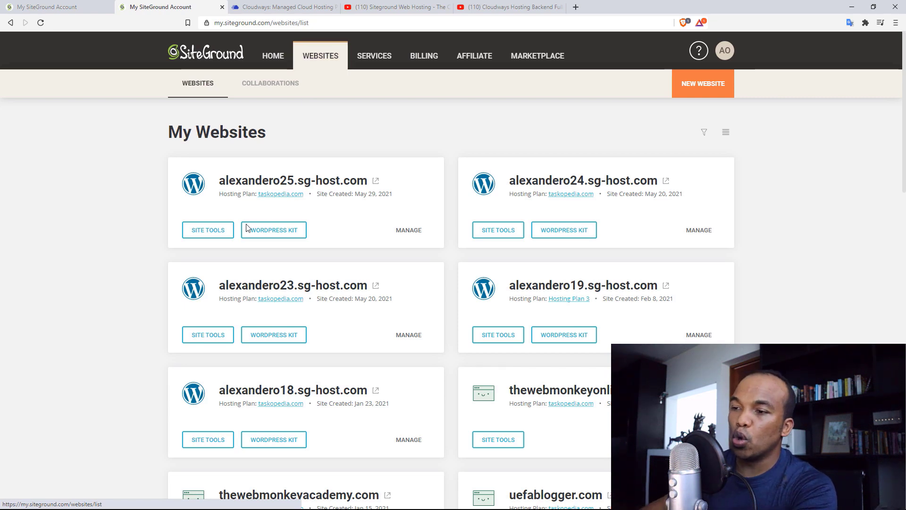
pyautogui.click(218, 237)
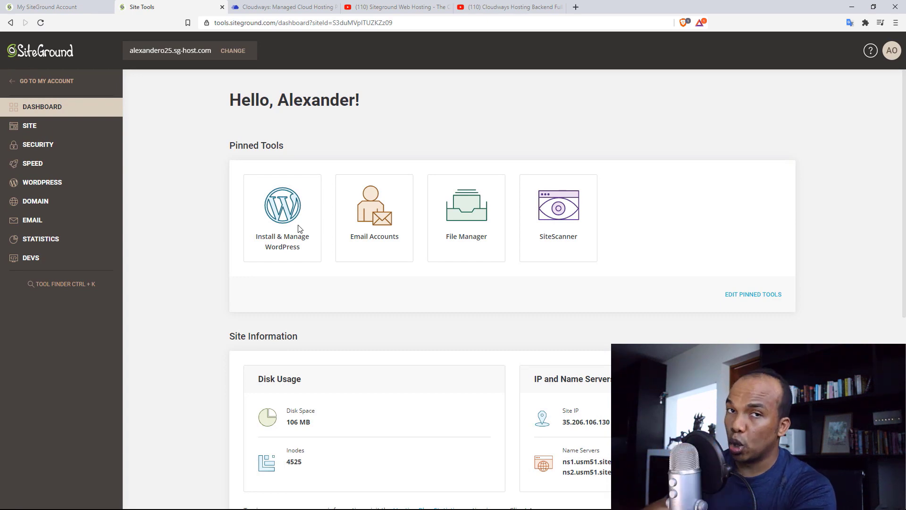
pyautogui.click(50, 184)
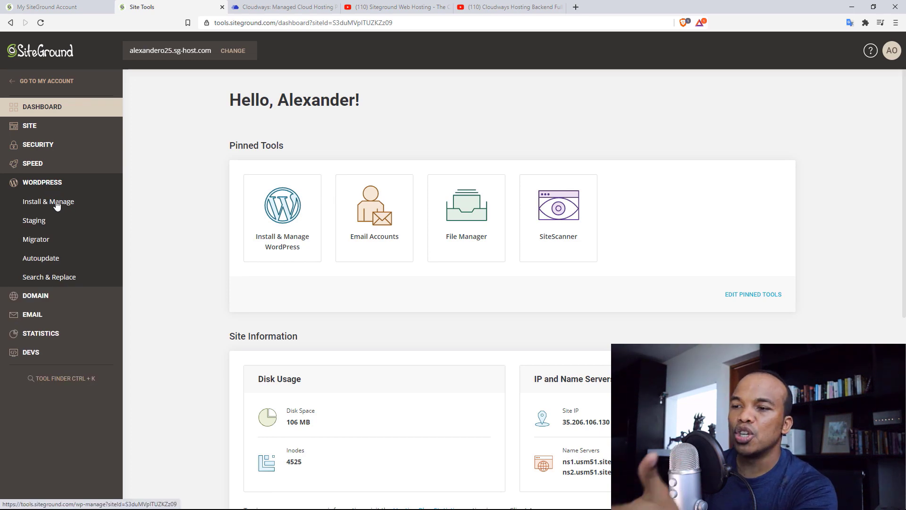
pyautogui.click(57, 206)
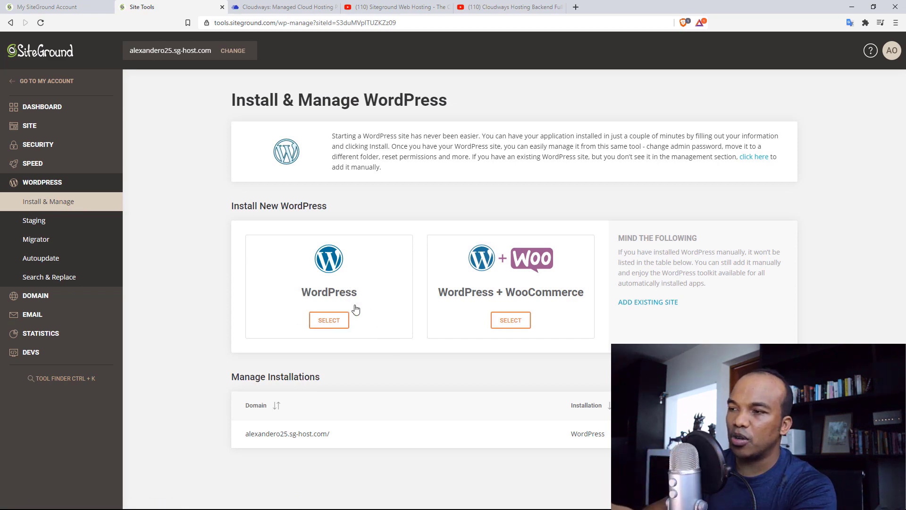
pyautogui.click(329, 321)
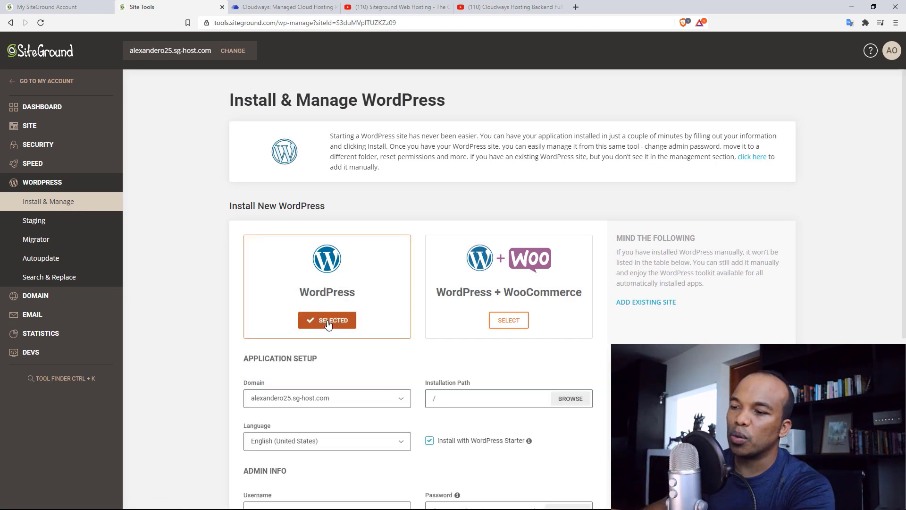
pyautogui.moveTo(905, 198); pyautogui.dragTo(890, 328)
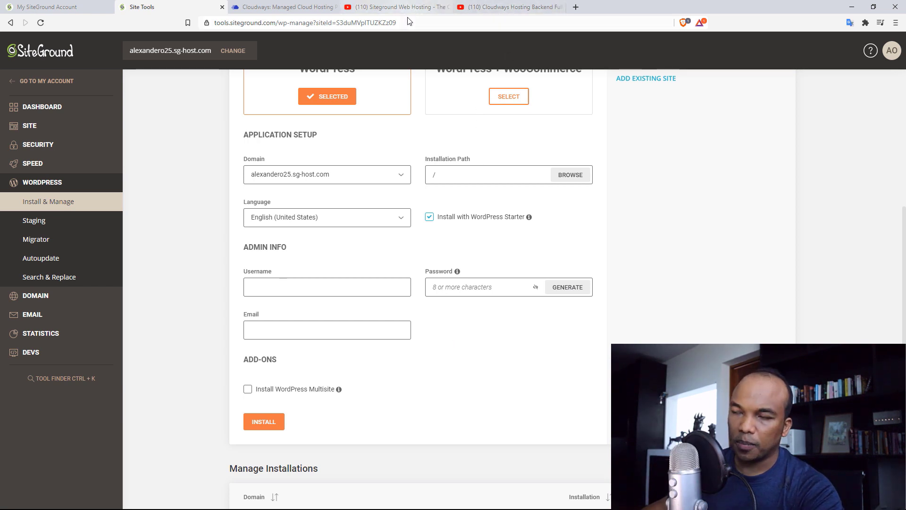
# Examine the SiteGround and Cloudways tutorial videos, the Cloudways home page, and the open SiteGround account and site tools pages
pyautogui.click(382, 10)
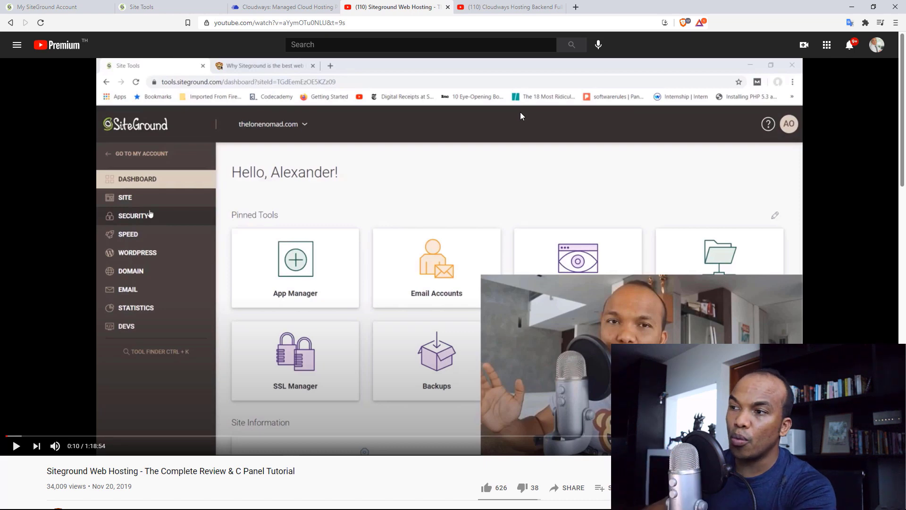
pyautogui.click(283, 7)
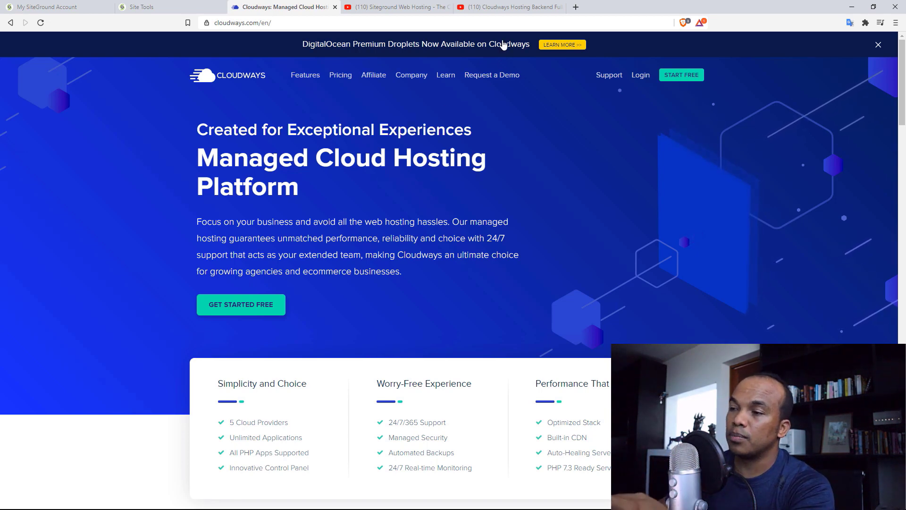
pyautogui.click(510, 7)
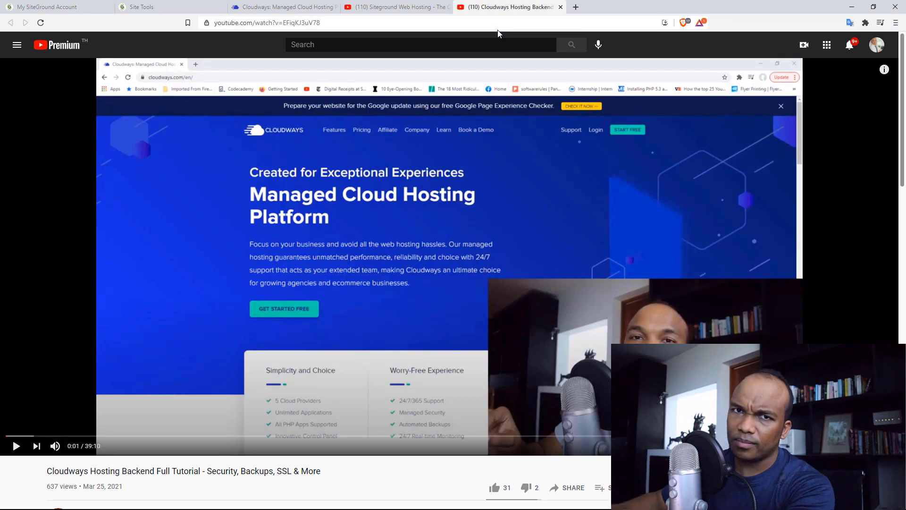
pyautogui.click(78, 3)
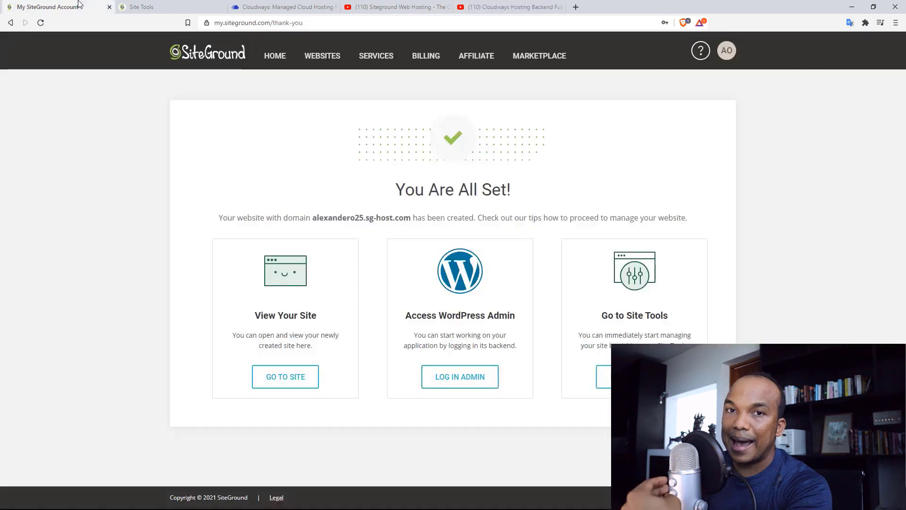
pyautogui.click(186, 4)
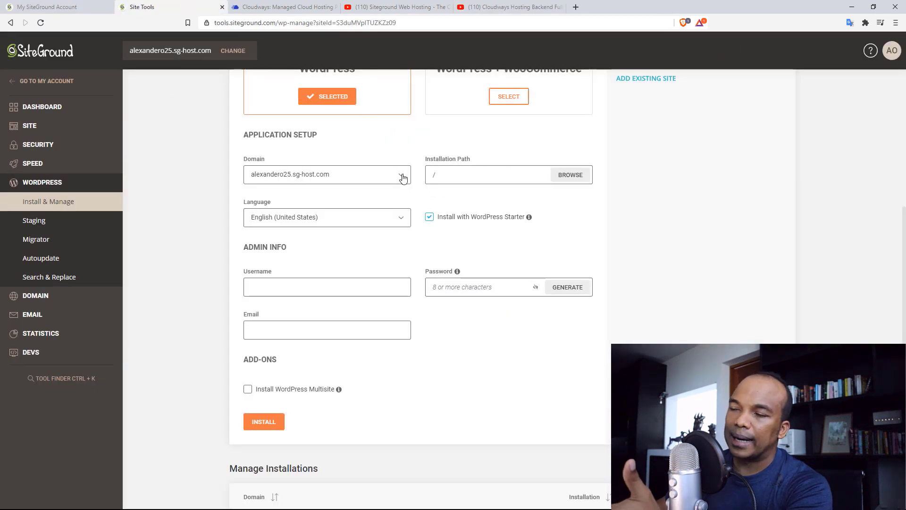
pyautogui.click(283, 7)
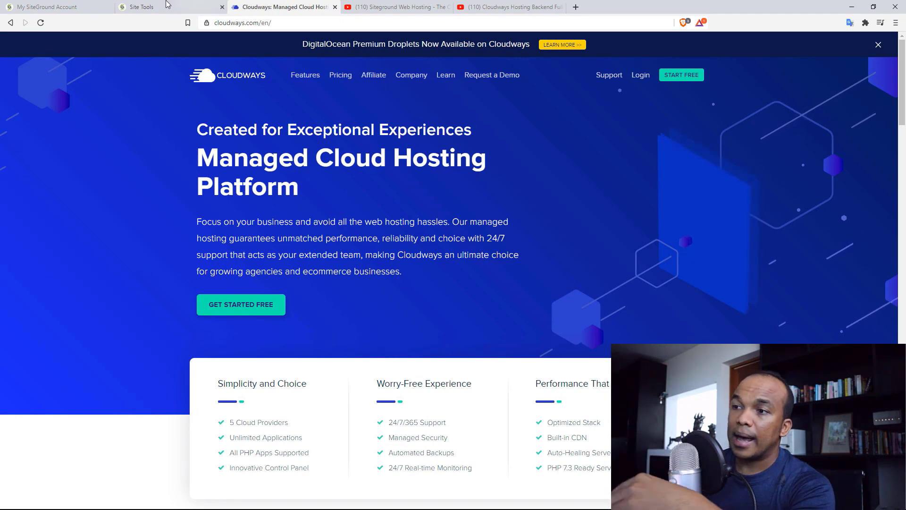
pyautogui.click(142, 7)
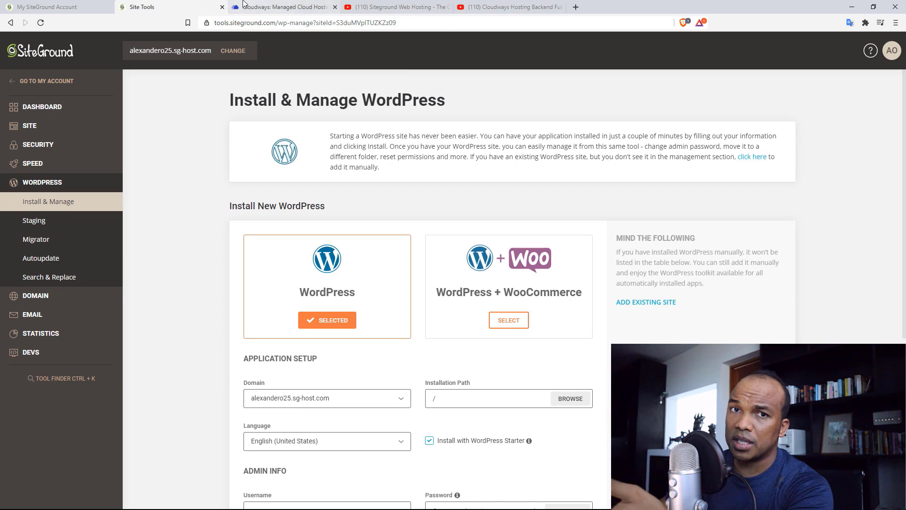
pyautogui.click(255, 9)
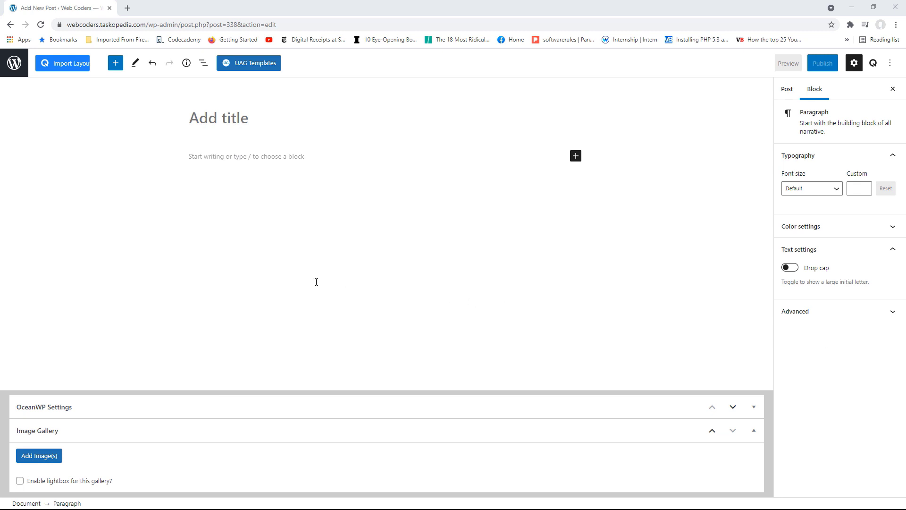
# In the WordPress post editor, insert a Heading block from the full block library and enter "This is a header"
pyautogui.click(283, 158)
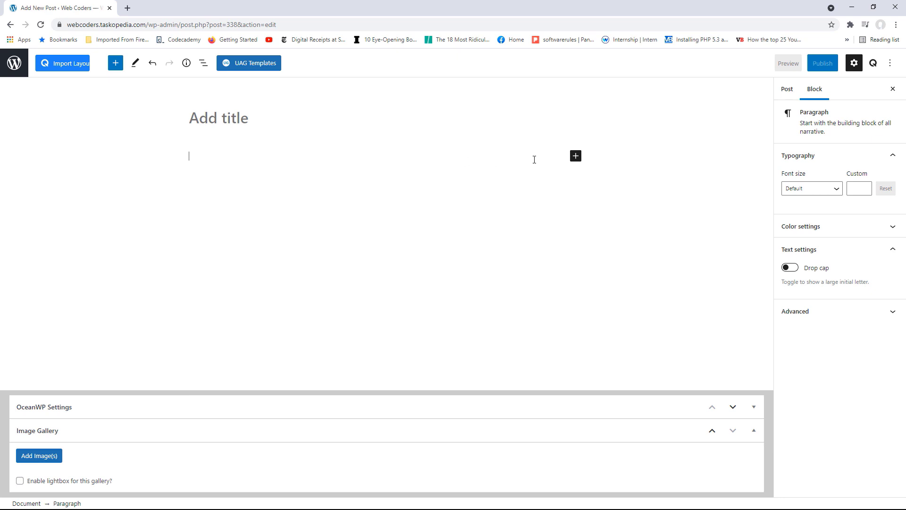
pyautogui.click(575, 156)
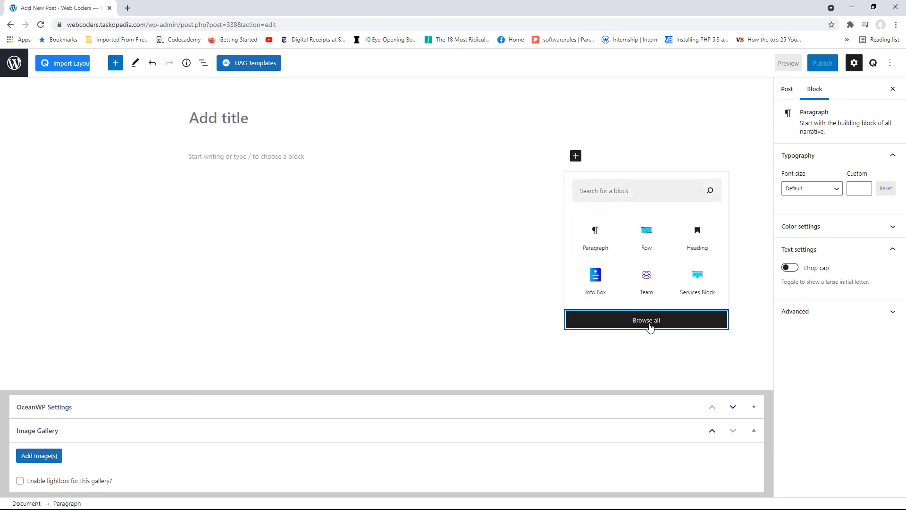
pyautogui.click(649, 323)
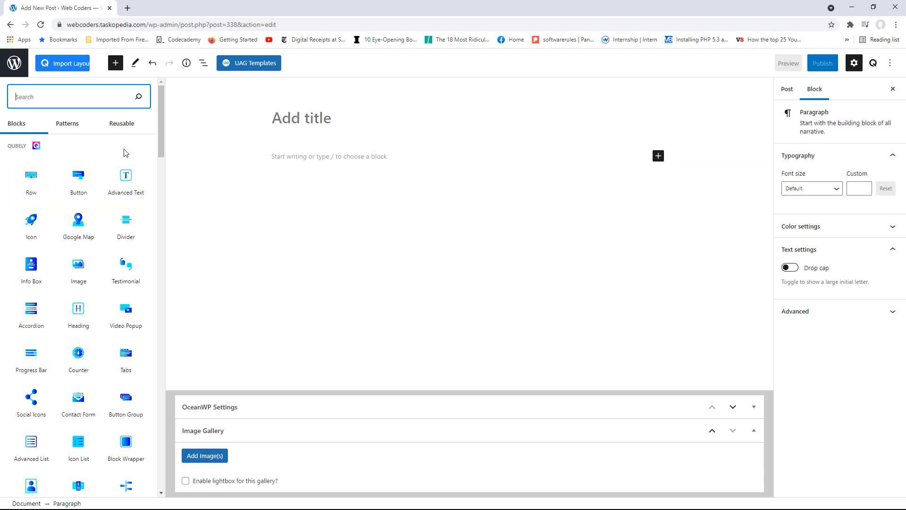
pyautogui.moveTo(159, 137); pyautogui.dragTo(160, 221)
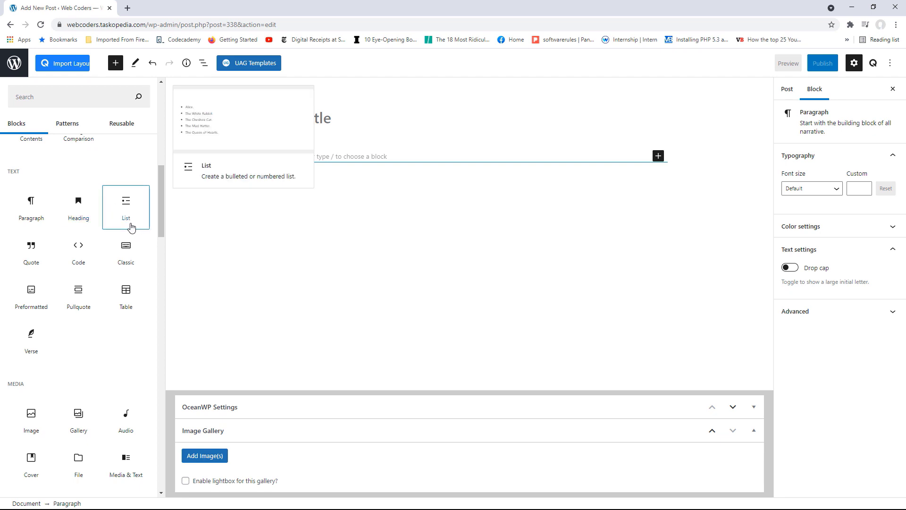
pyautogui.click(77, 208)
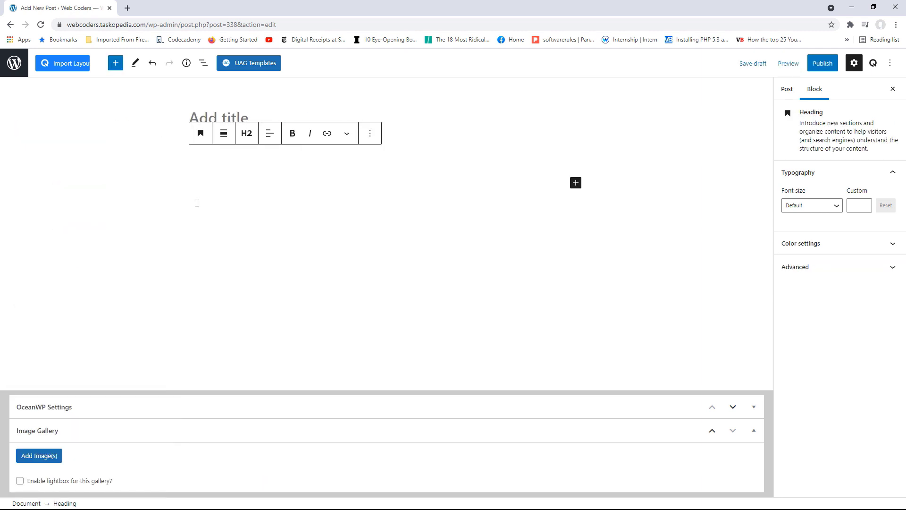
pyautogui.write('This is a he')
# View the heading level choices, keeping H2, and align the heading text to the center
pyautogui.click(248, 135)
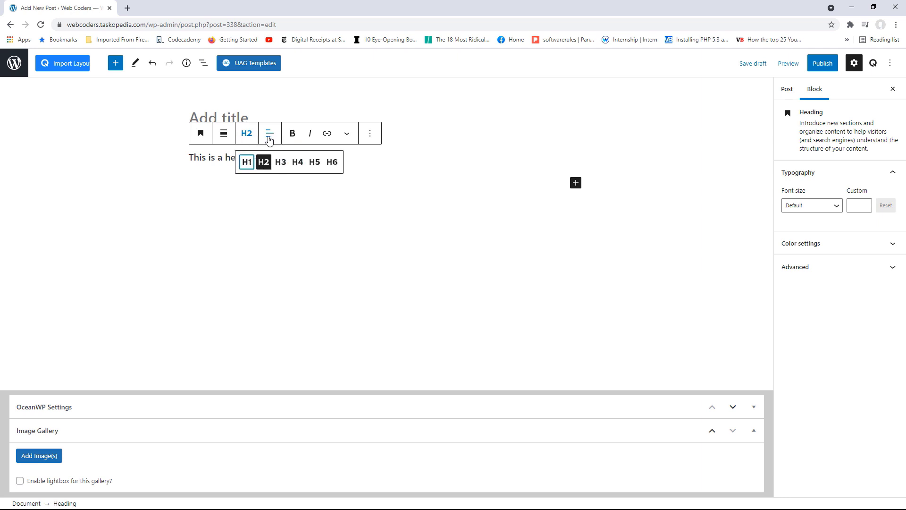
pyautogui.click(269, 133)
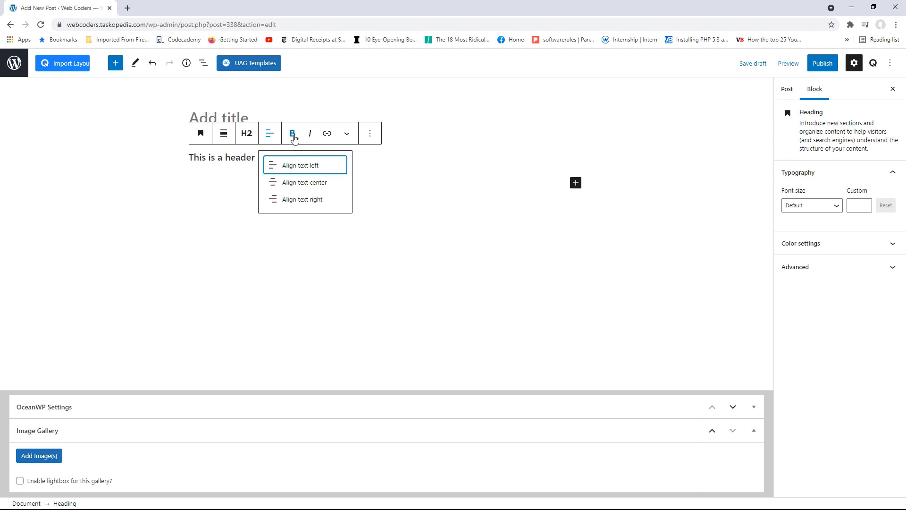
pyautogui.click(300, 182)
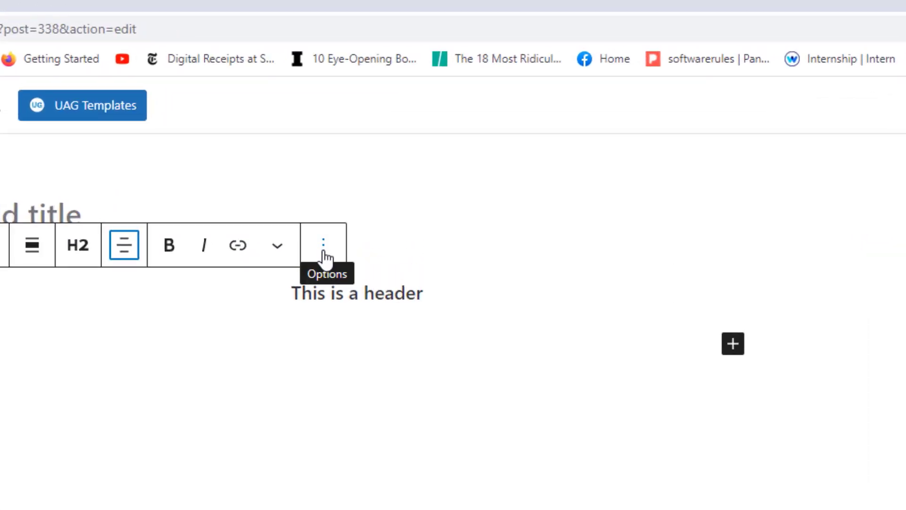
# View the heading block's additional options, and set its font size to Huge and finally to a custom 62
pyautogui.click(326, 250)
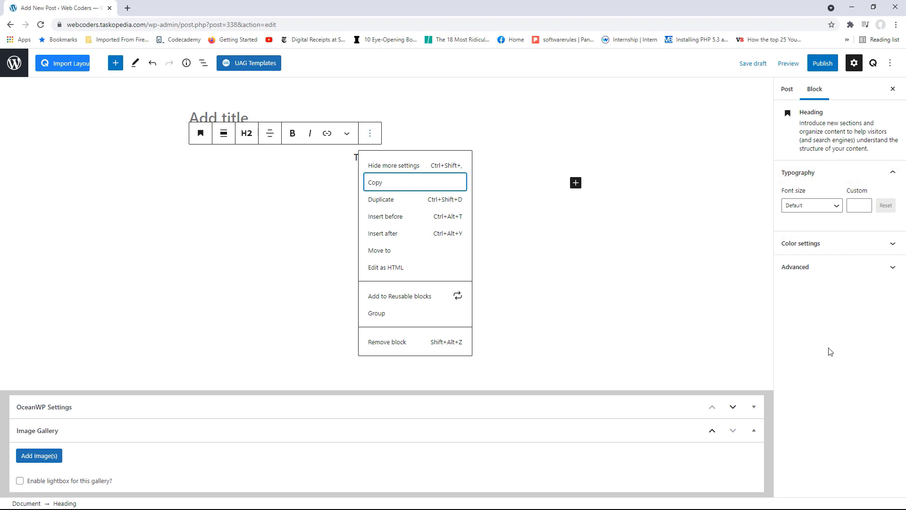
pyautogui.click(834, 333)
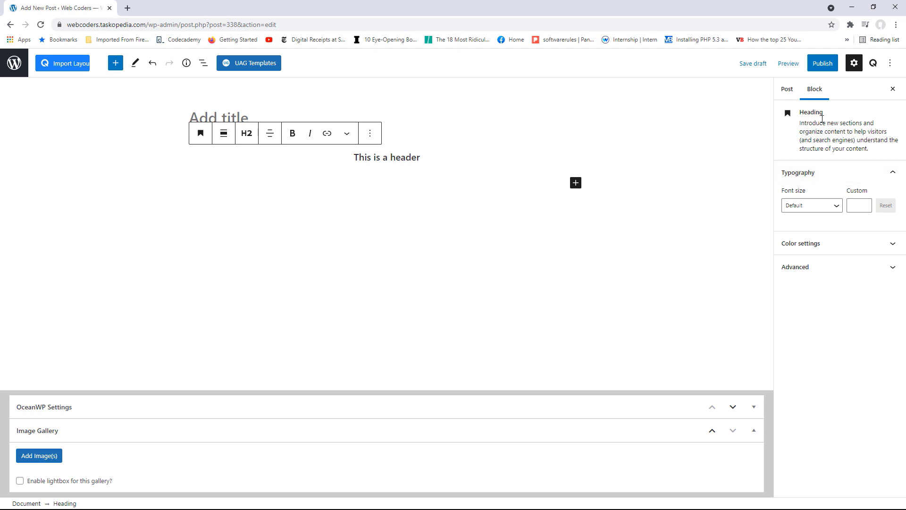
pyautogui.click(835, 207)
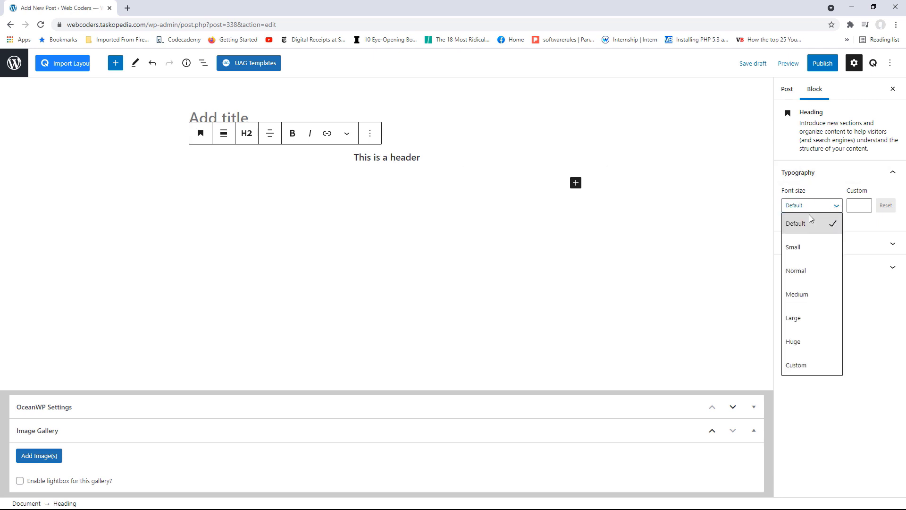
pyautogui.click(806, 342)
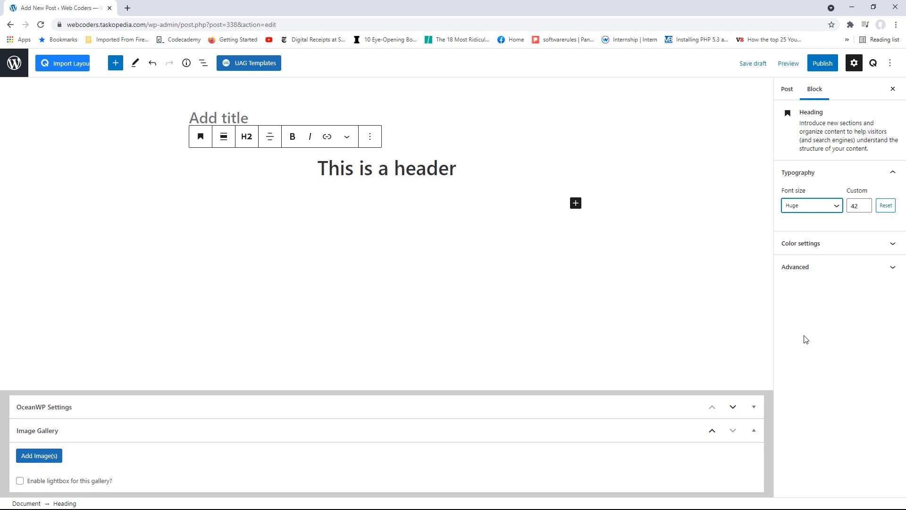
pyautogui.click(864, 204)
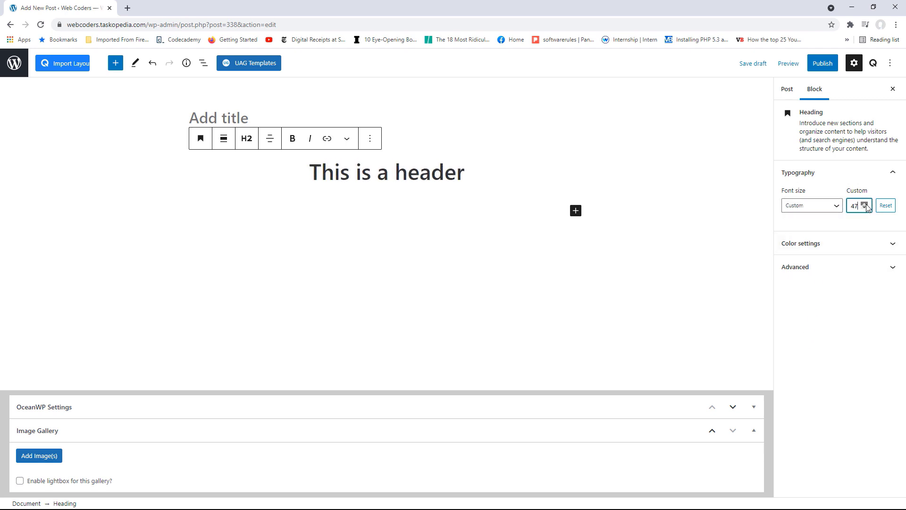
pyautogui.click(865, 204)
# Set the heading's text color to red and deselect the block
pyautogui.click(861, 245)
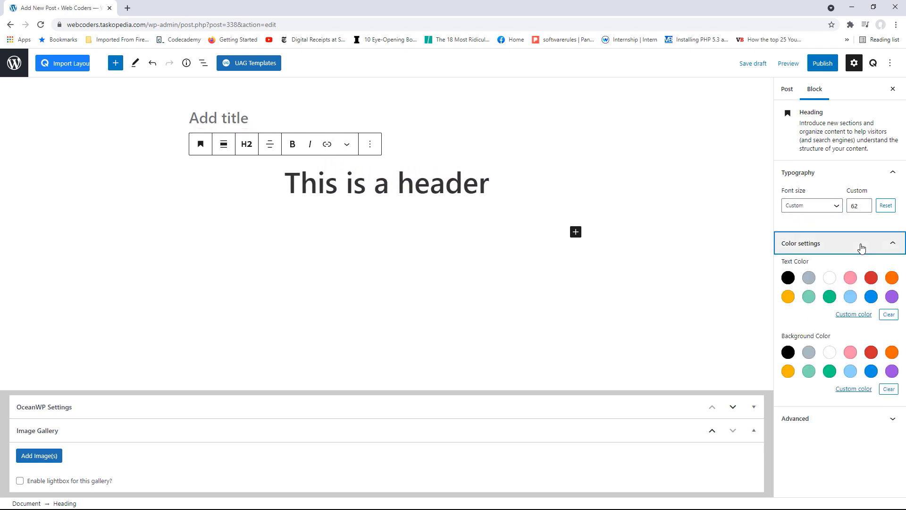
pyautogui.click(871, 277)
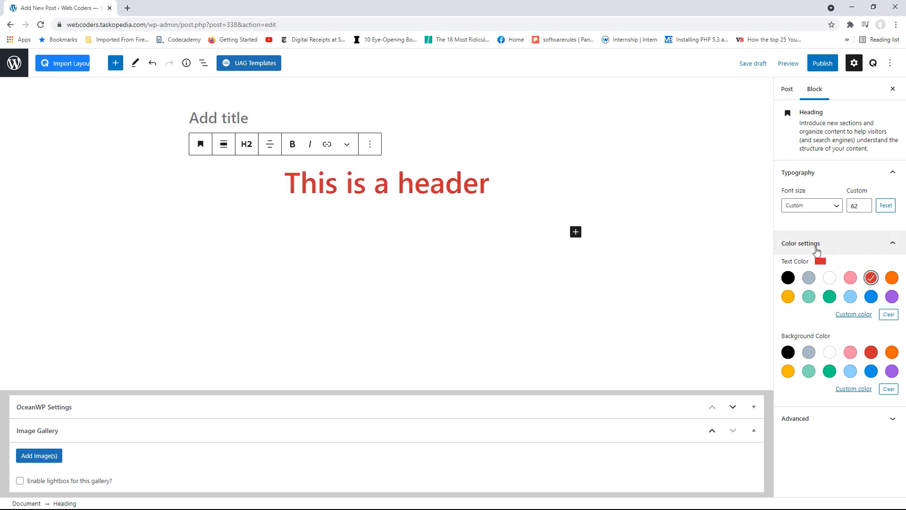
pyautogui.click(750, 300)
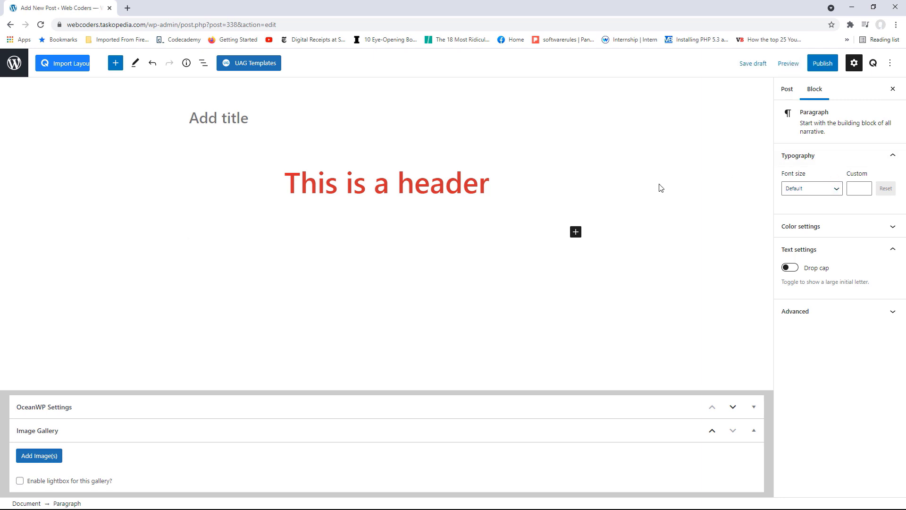
# Insert an Image block below the heading from the full block library, using the media library photo of the laughing bald man in a suit
pyautogui.click(575, 232)
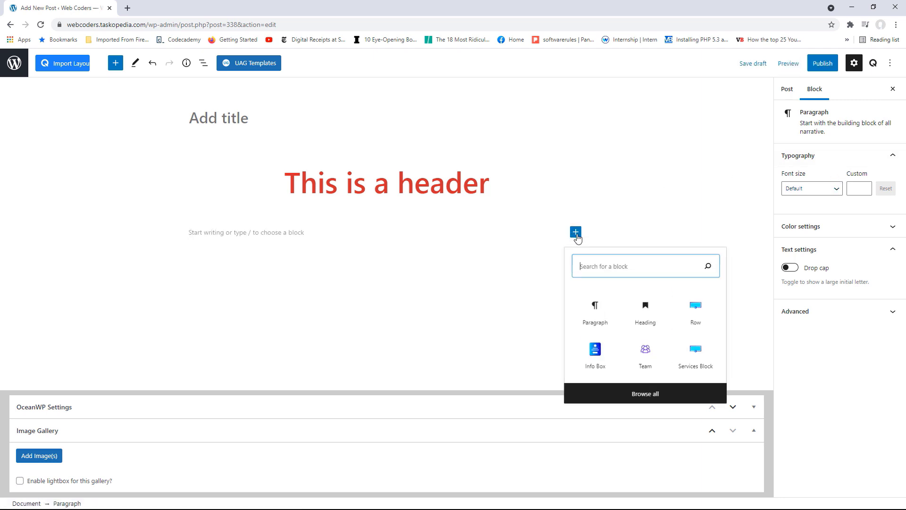
pyautogui.click(658, 396)
pyautogui.moveTo(159, 153); pyautogui.dragTo(141, 253)
pyautogui.click(32, 280)
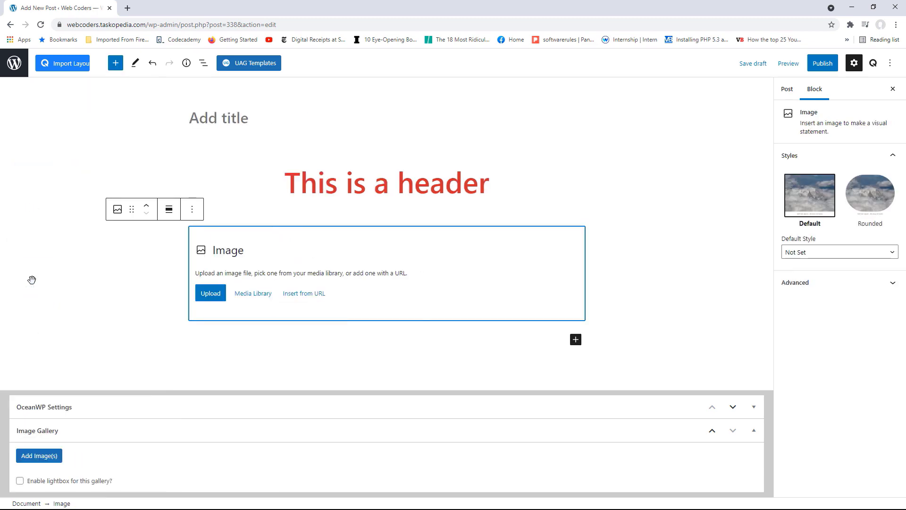
pyautogui.click(246, 295)
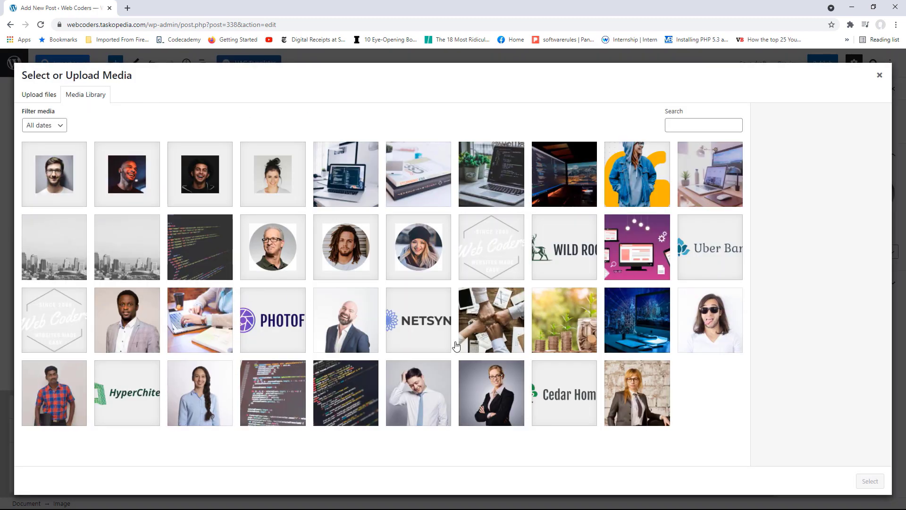
pyautogui.click(360, 333)
pyautogui.click(871, 477)
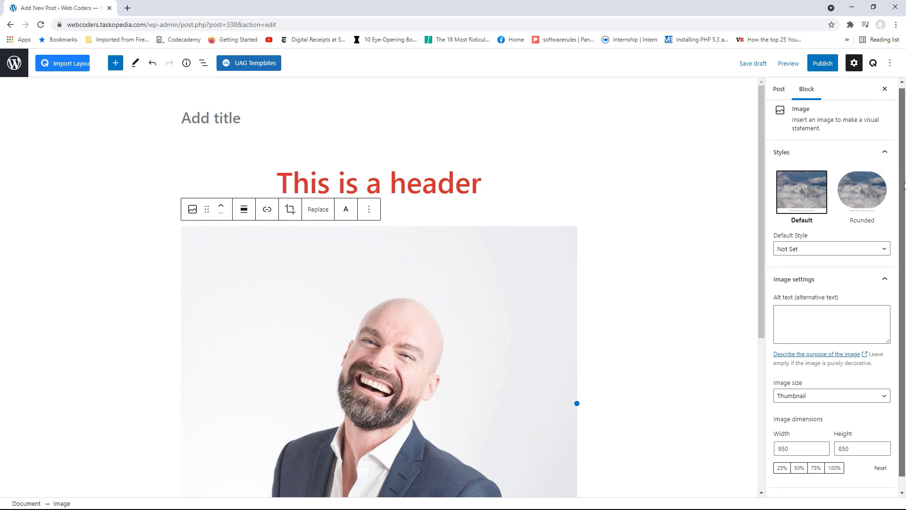
# Apply the Rounded style to the image and view its size, dimension and advanced settings
pyautogui.moveTo(903, 180); pyautogui.dragTo(904, 197)
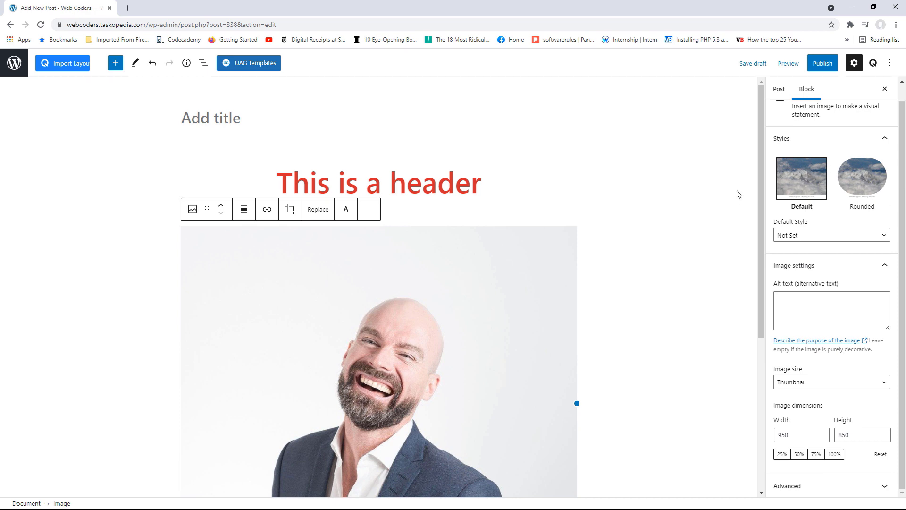
pyautogui.click(871, 178)
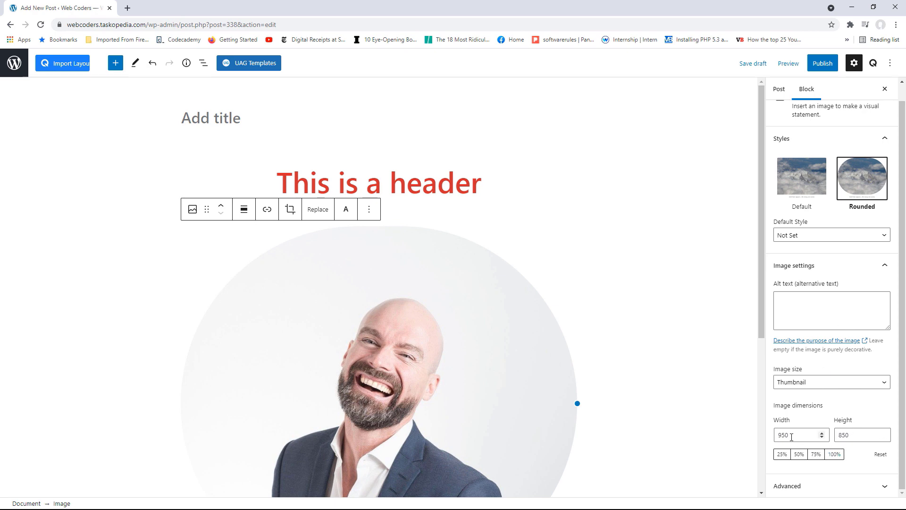
pyautogui.click(880, 485)
pyautogui.scroll(-3, 899, 410)
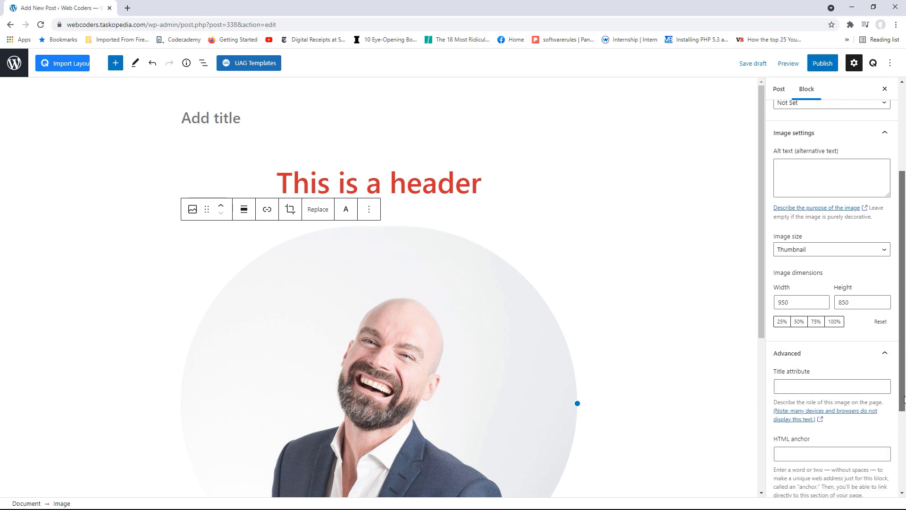
pyautogui.scroll(-1, 902, 420)
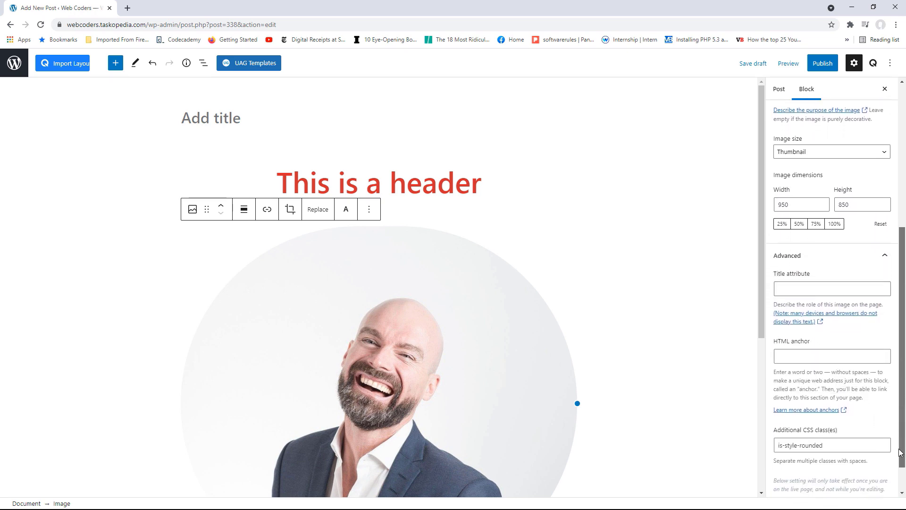
pyautogui.moveTo(898, 424); pyautogui.dragTo(895, 292)
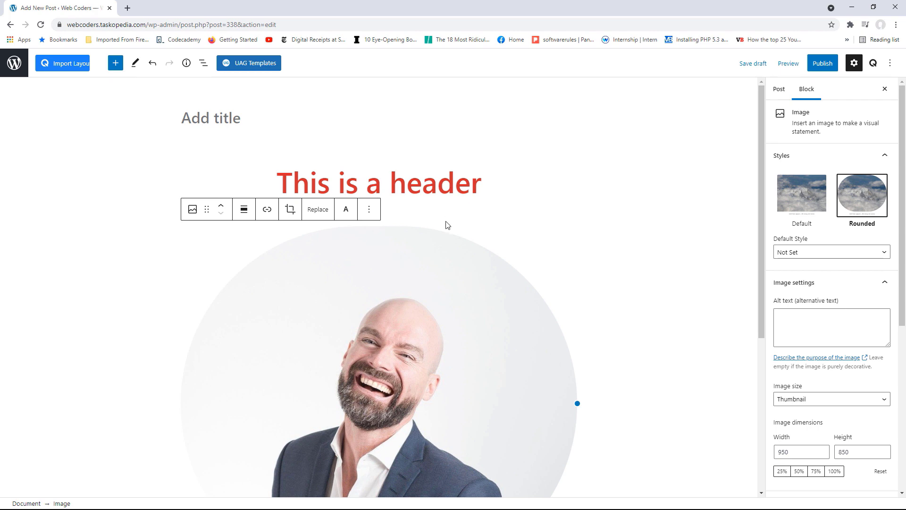
# View the full block library for adding another block below the image
pyautogui.moveTo(760, 225); pyautogui.dragTo(760, 376)
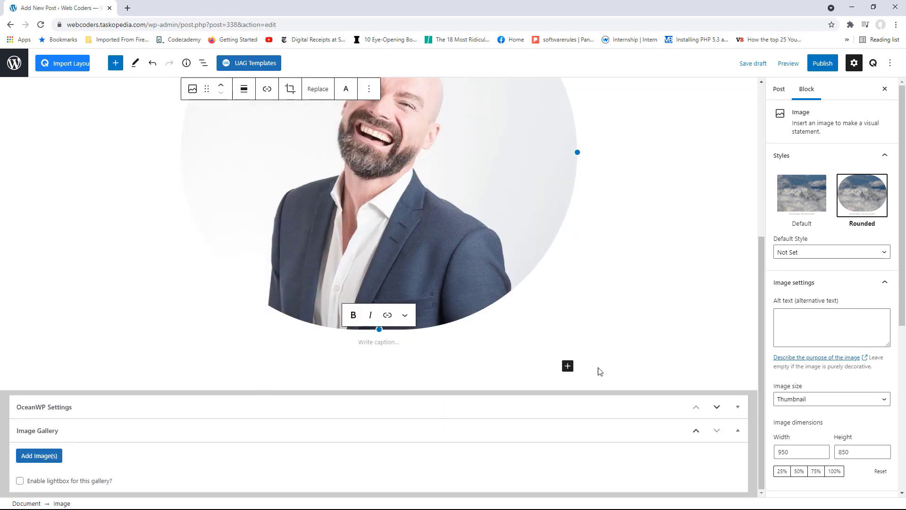
pyautogui.click(568, 366)
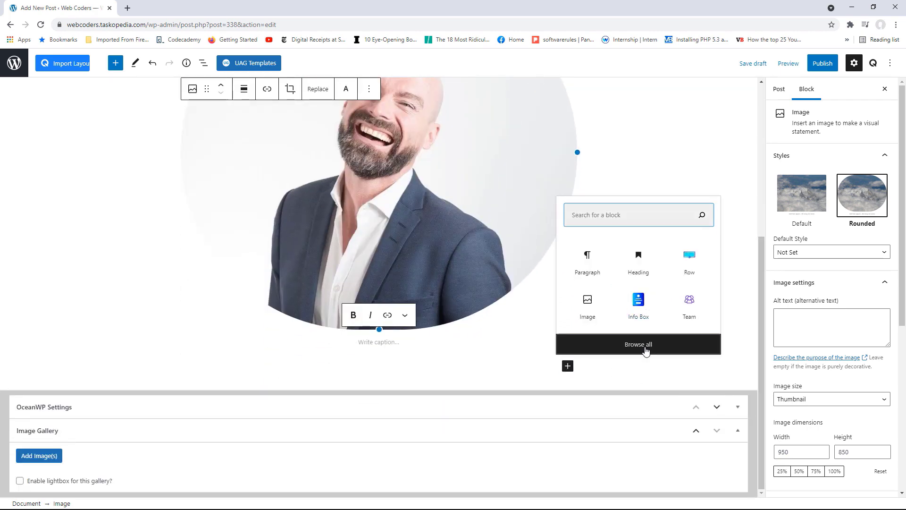
pyautogui.click(631, 343)
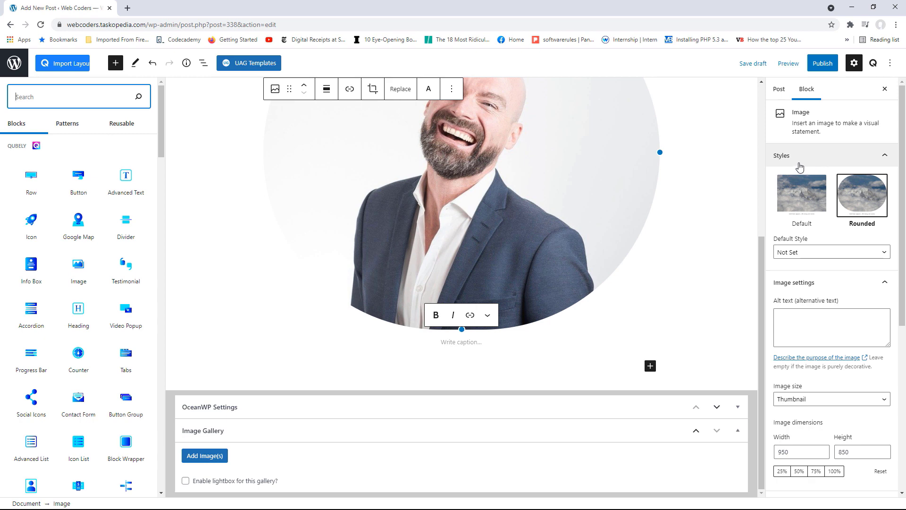
# View the post-level settings, including the Permalink section, and look over the post's content
pyautogui.click(780, 95)
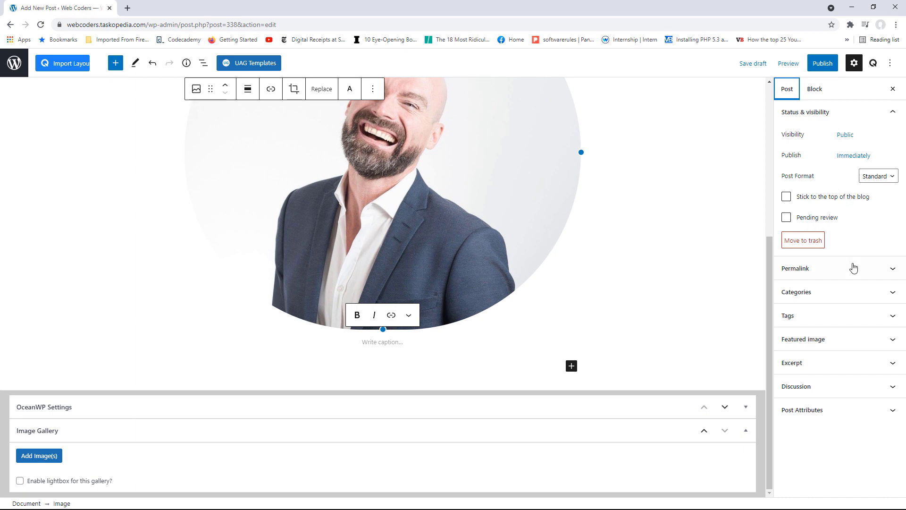
pyautogui.click(879, 269)
pyautogui.click(811, 272)
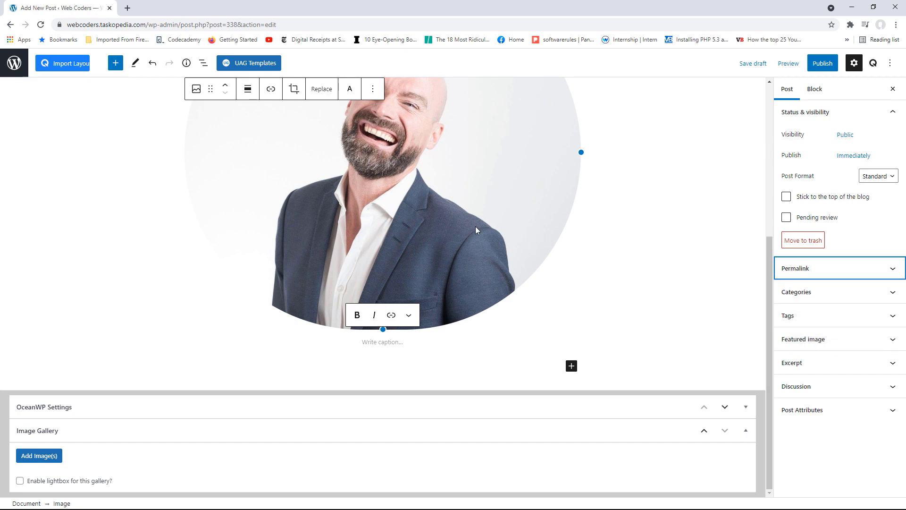
pyautogui.scroll(3, 475, 230)
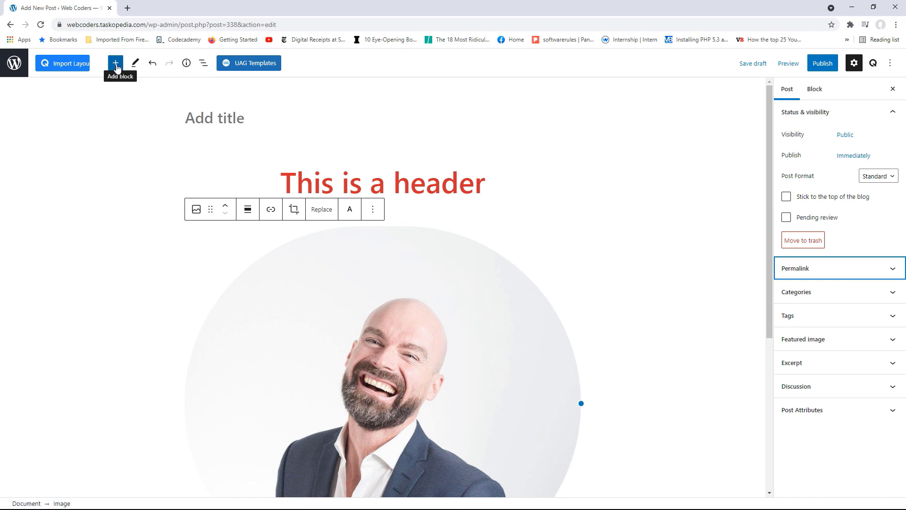
pyautogui.scroll(-3, 769, 231)
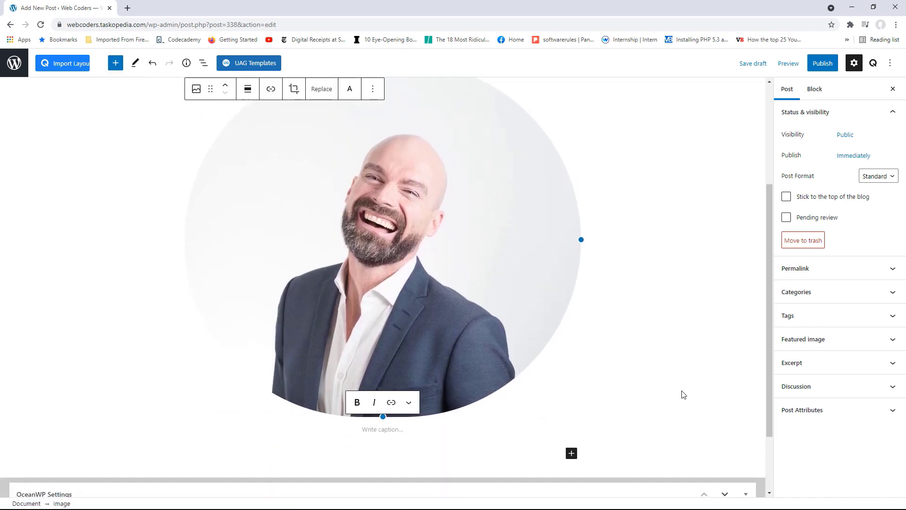
pyautogui.scroll(3, 768, 303)
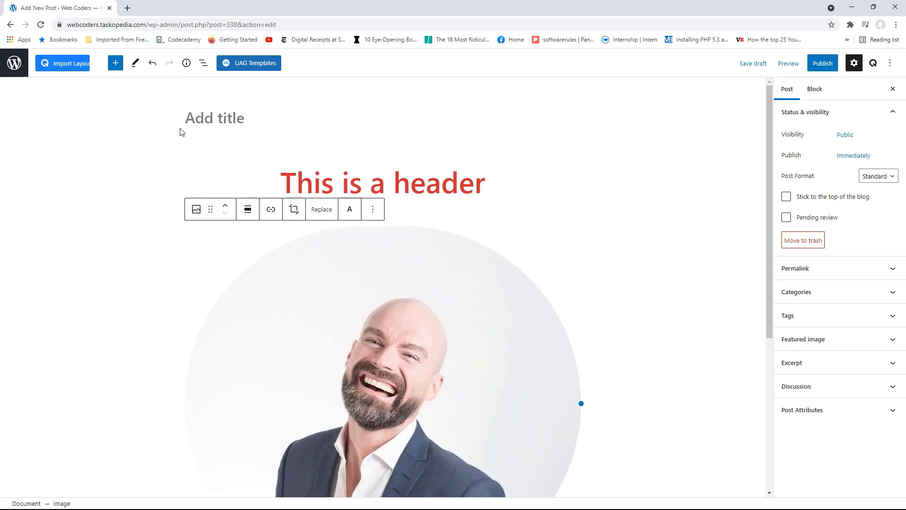
# View the Edit and Select tool modes, the document details and the list view of the post's blocks
pyautogui.click(136, 65)
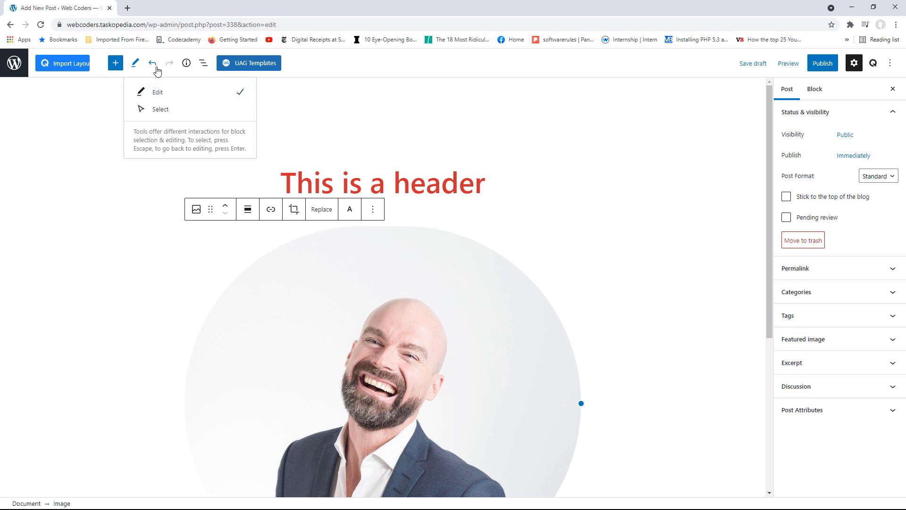
pyautogui.click(187, 66)
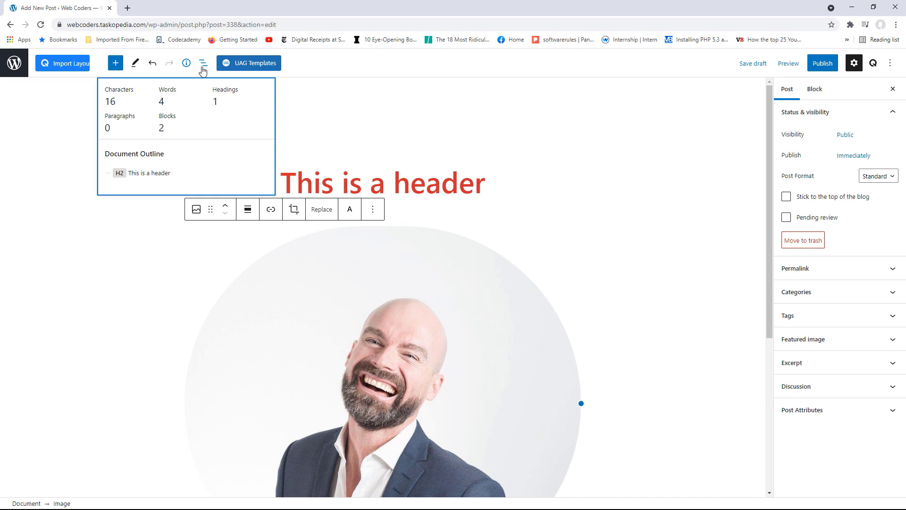
pyautogui.click(288, 89)
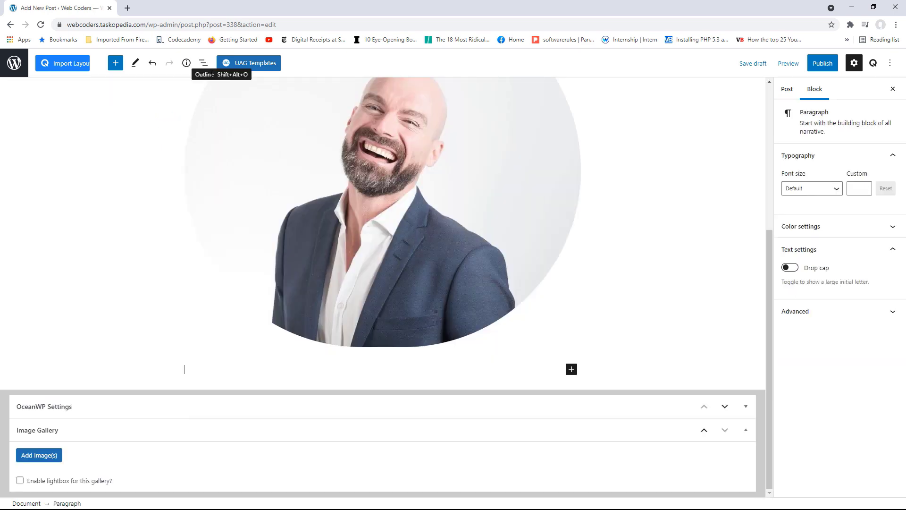
pyautogui.click(203, 63)
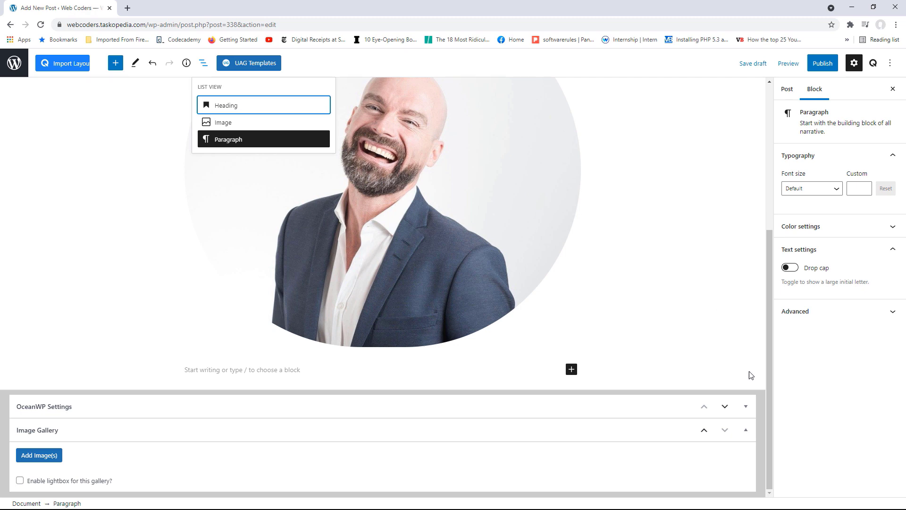
pyautogui.moveTo(769, 356); pyautogui.dragTo(775, 212)
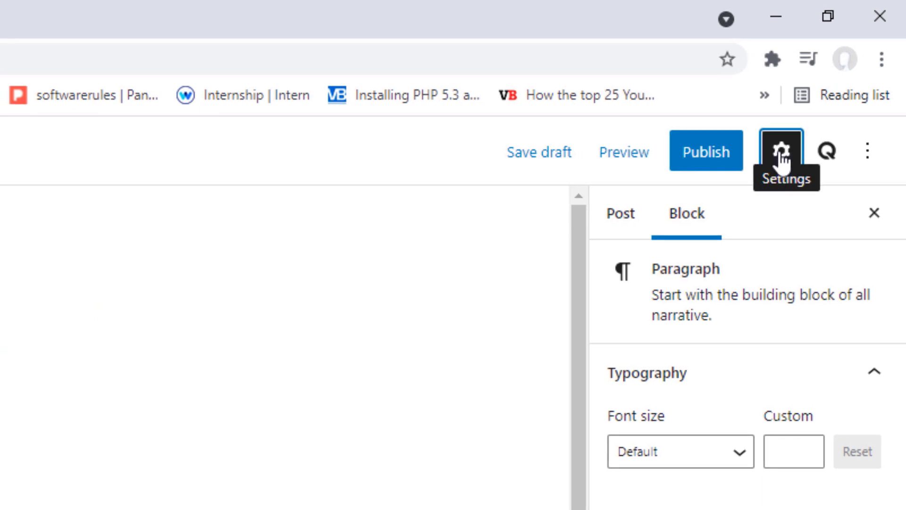
# Hide and show the settings sidebar, and view the editor's further options for view modes, editors, plugins and tools
pyautogui.click(781, 154)
pyautogui.click(781, 152)
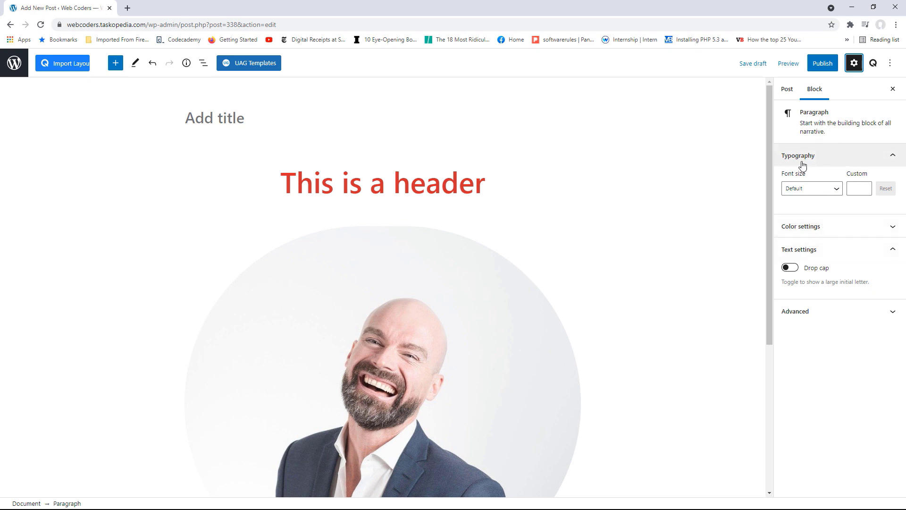
pyautogui.click(854, 64)
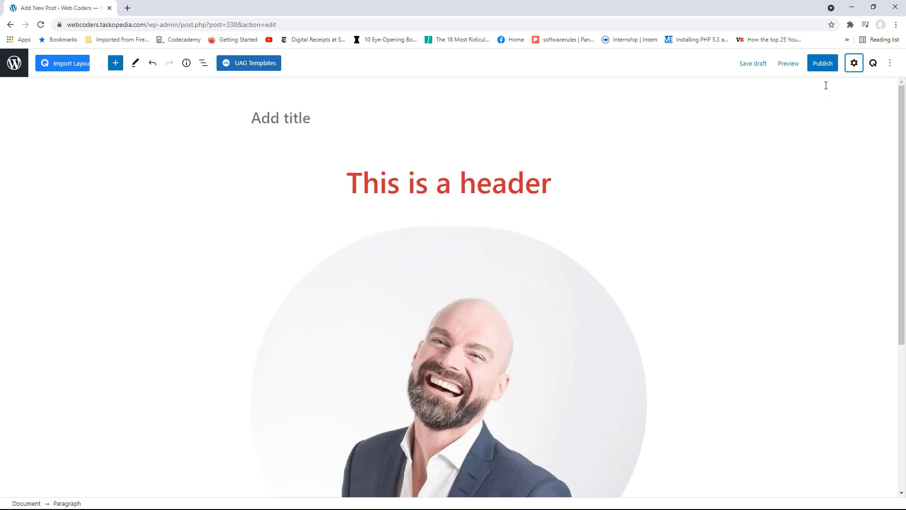
pyautogui.click(854, 63)
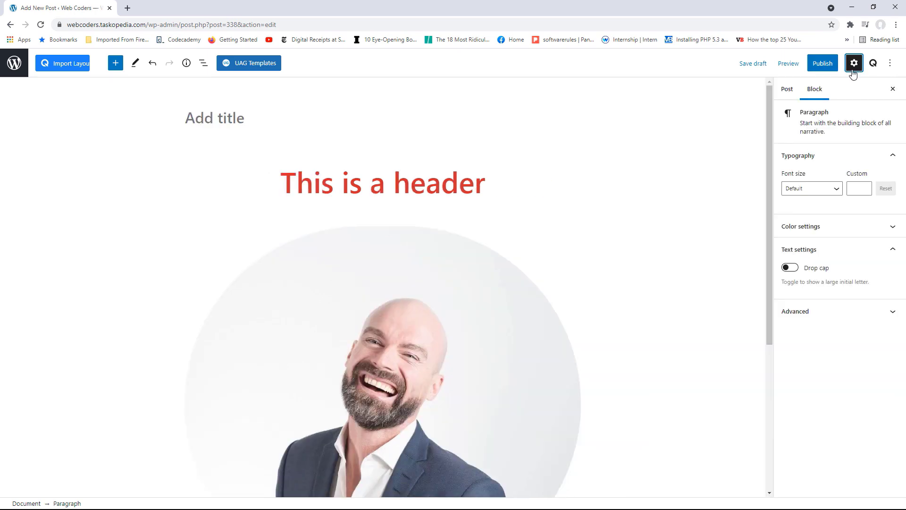
pyautogui.click(890, 66)
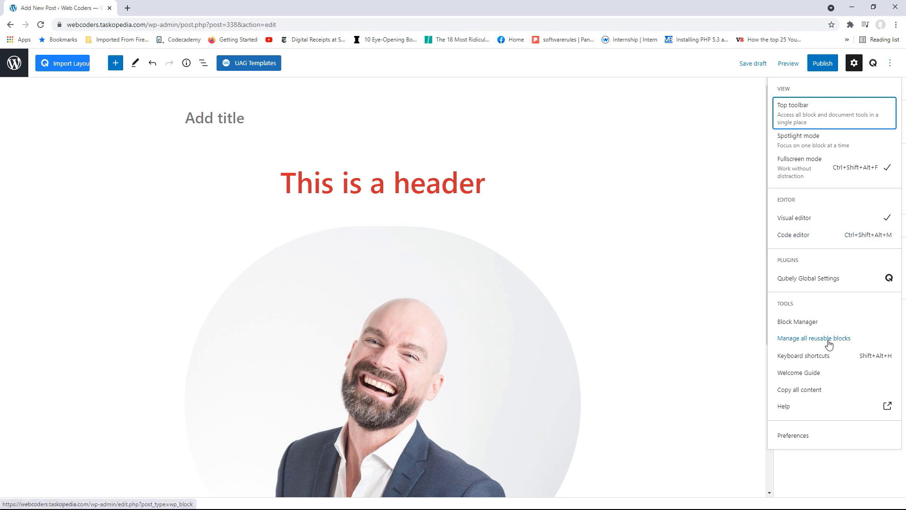
pyautogui.click(672, 262)
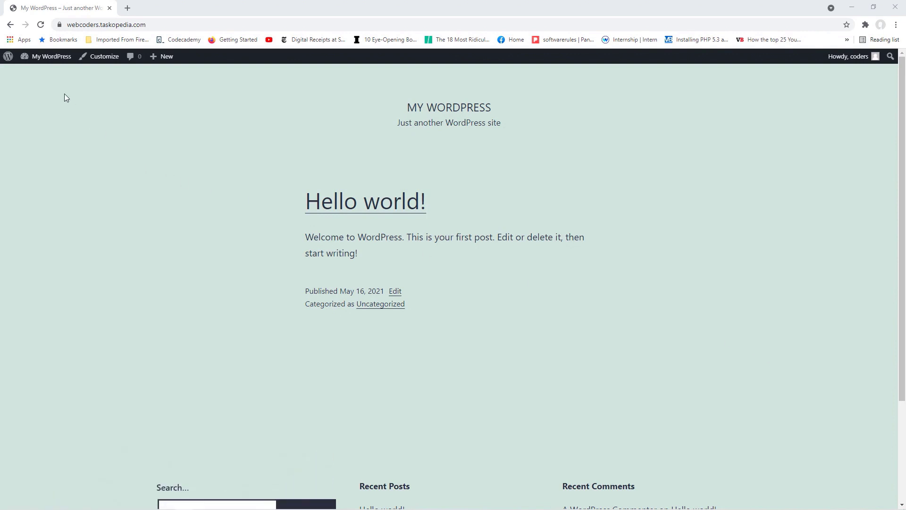
# Open the site's admin dashboard and view the images in the media library
pyautogui.click(57, 71)
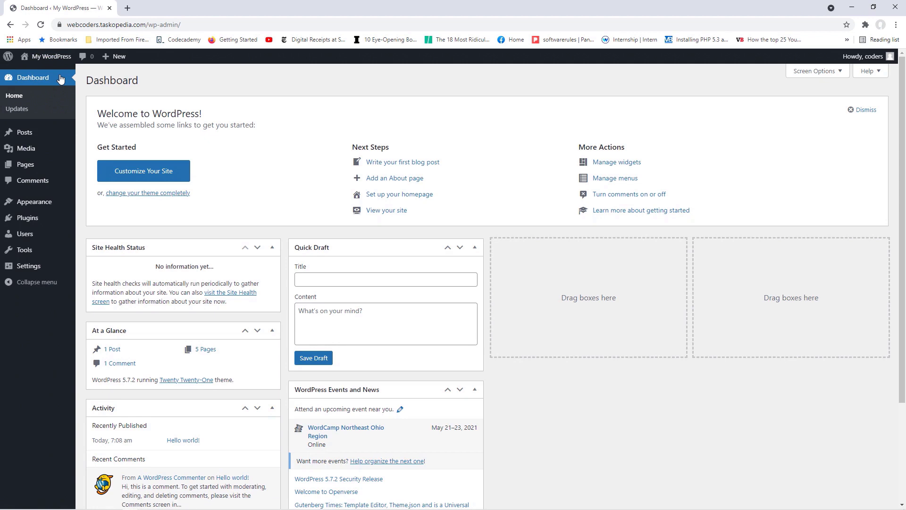
pyautogui.moveTo(50, 154)
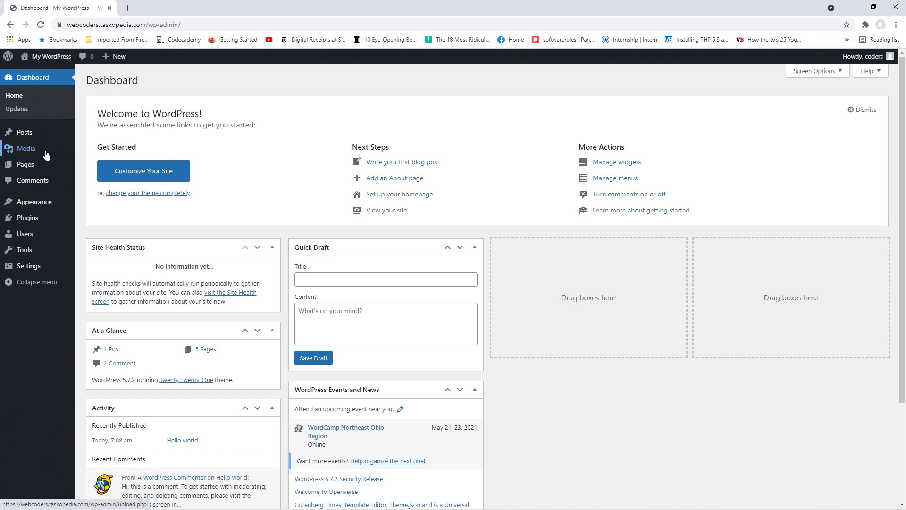
pyautogui.click(93, 148)
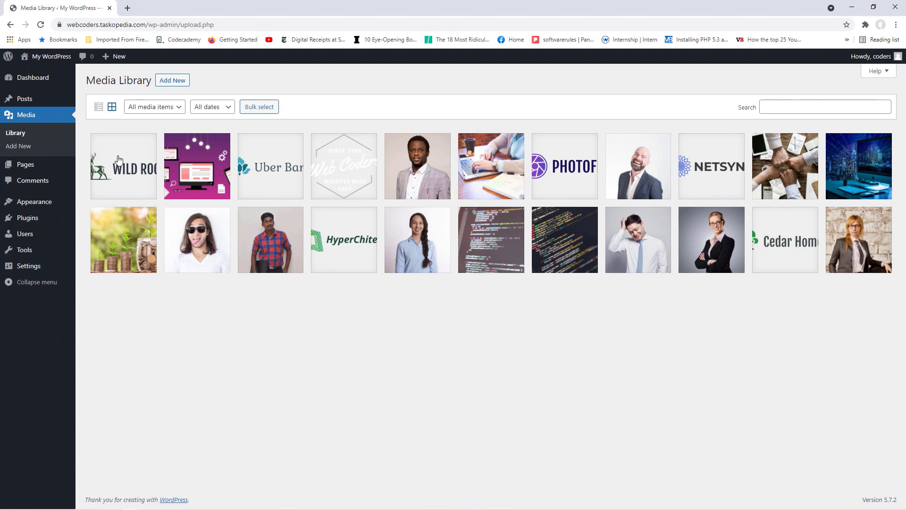
# View the list of the site's pages, looking over each entry from Contact to Team
pyautogui.moveTo(49, 165)
pyautogui.click(96, 166)
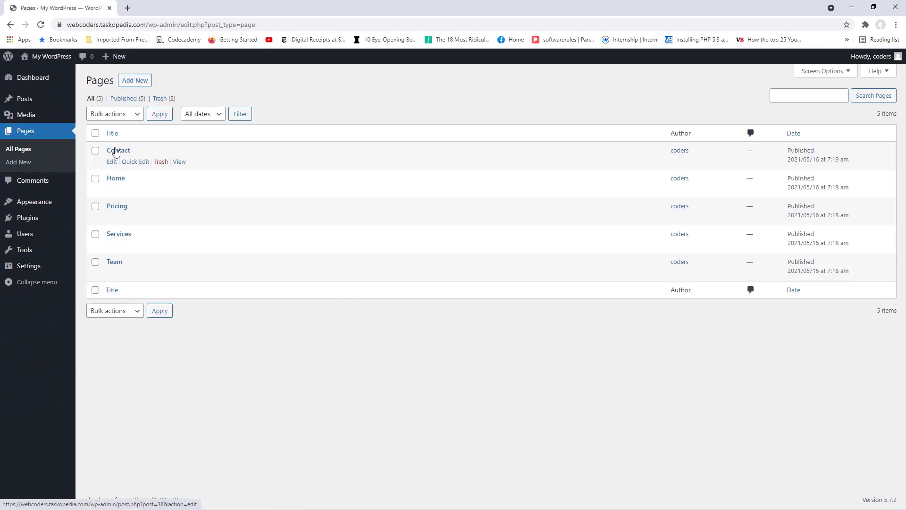
pyautogui.moveTo(142, 182)
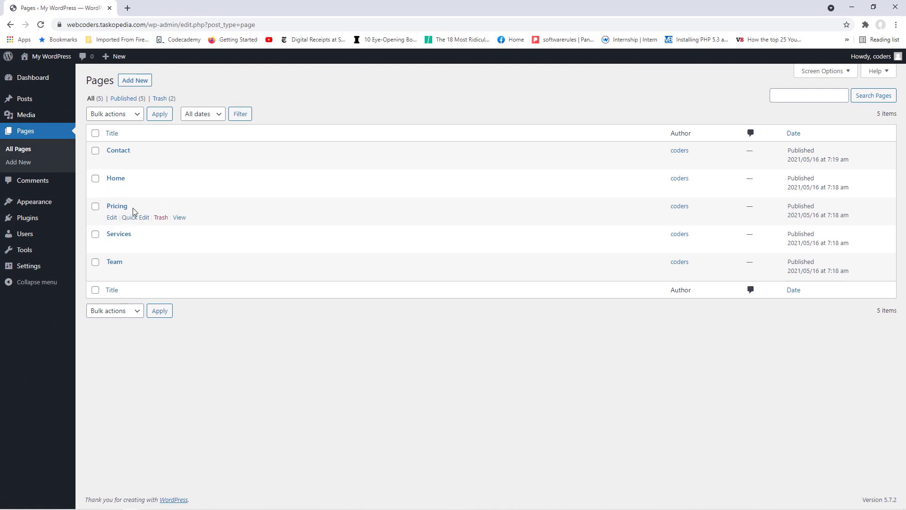
pyautogui.moveTo(131, 241)
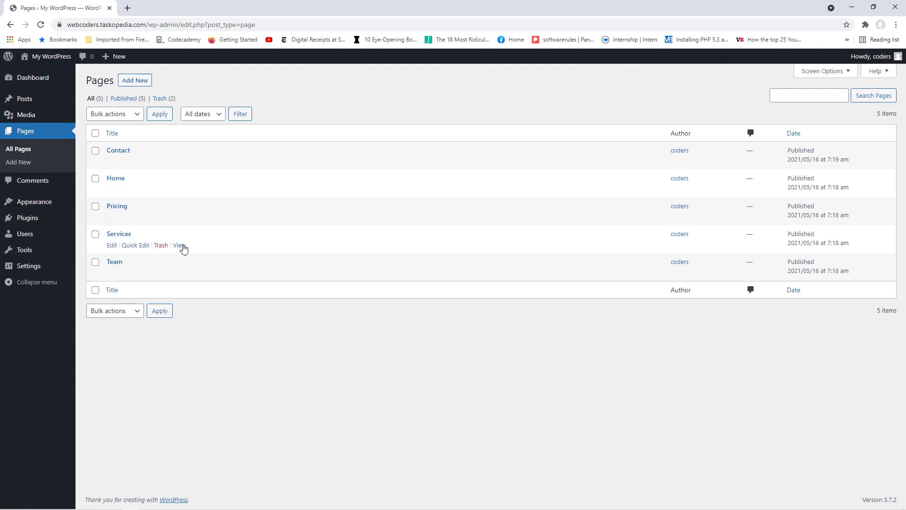
pyautogui.moveTo(123, 273)
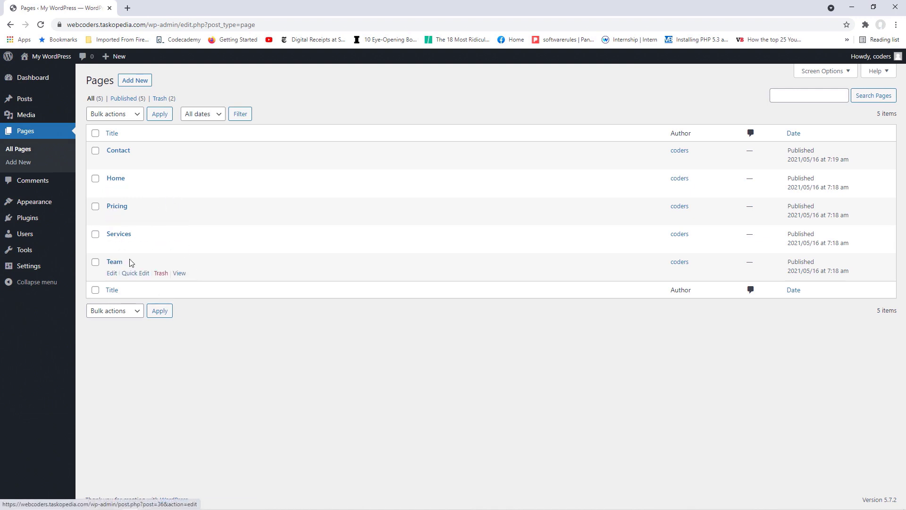
# Create and publish a new page titled Portfolio, and return to the list of pages
pyautogui.click(137, 84)
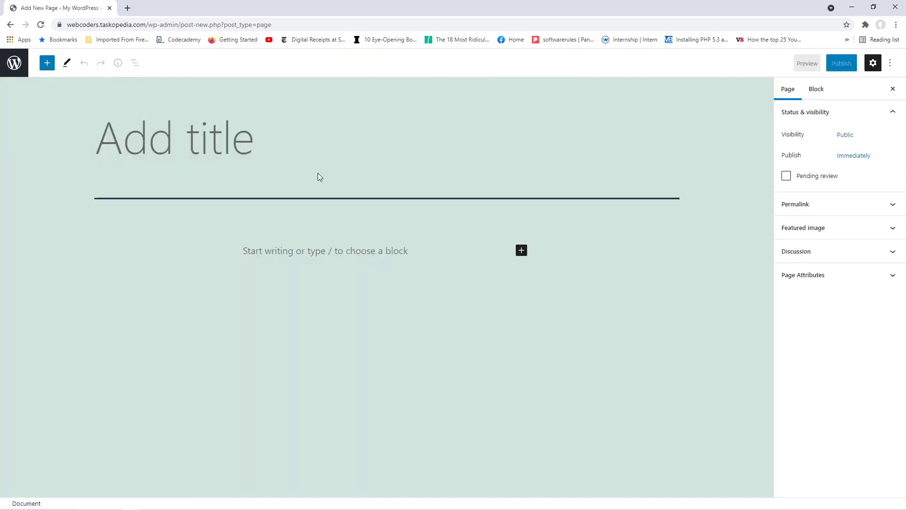
pyautogui.write('Port')
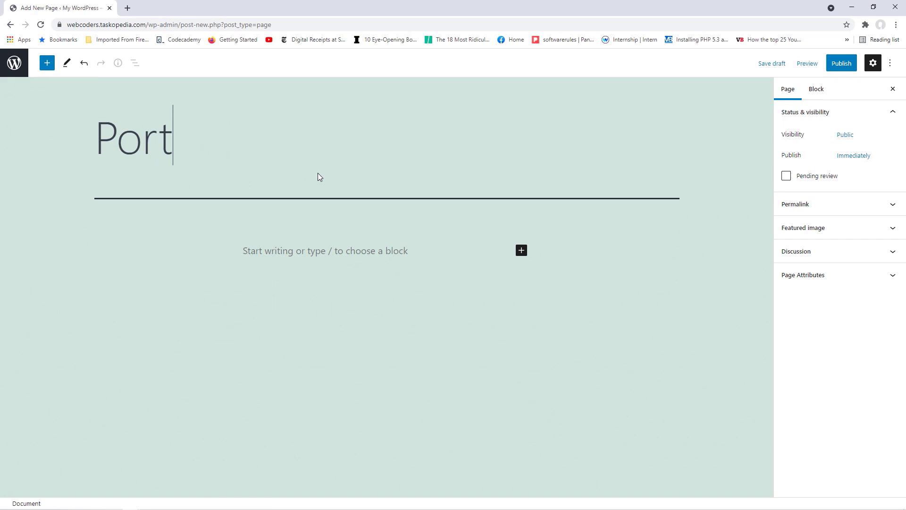
pyautogui.write('ofli')
pyautogui.press('BackSpace')
pyautogui.press('BackSpace')
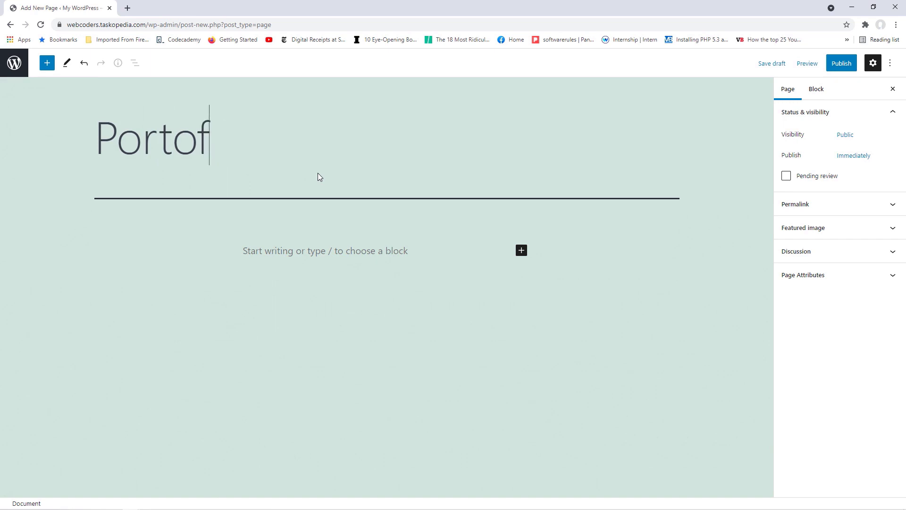
pyautogui.press('BackSpace')
pyautogui.press('BackSpace')
pyautogui.write('folio')
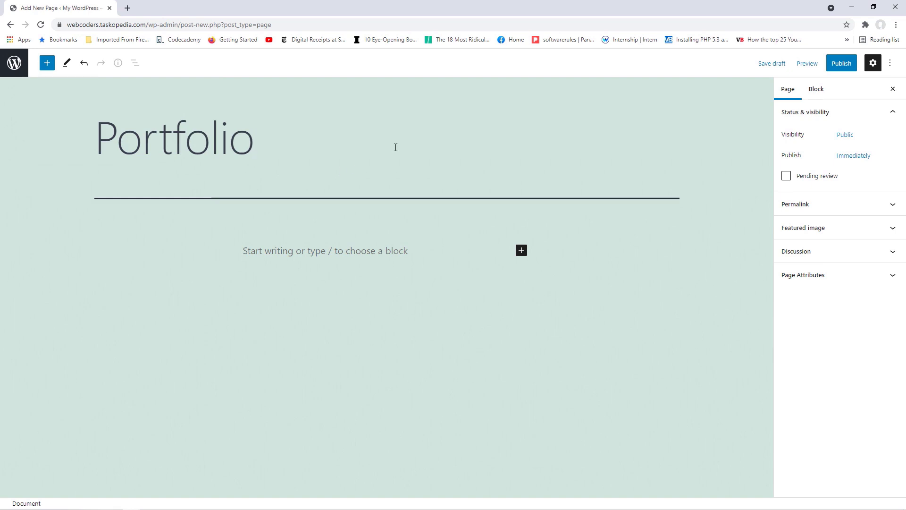
pyautogui.click(838, 70)
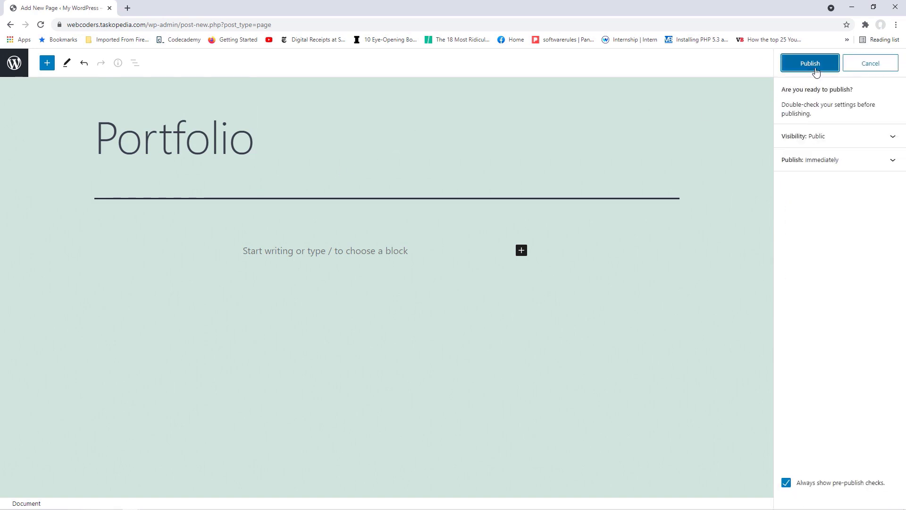
pyautogui.click(815, 70)
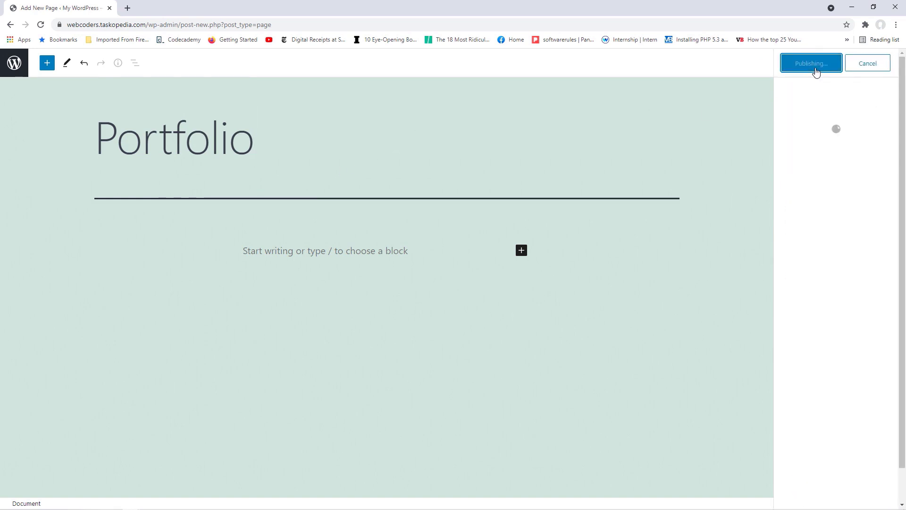
pyautogui.click(19, 62)
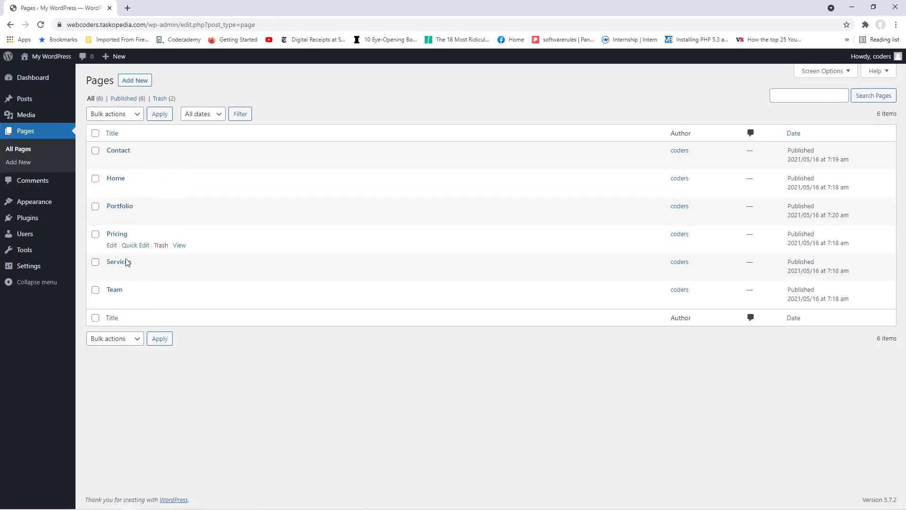
# In the Reading settings, make the homepage a static page, choose Home as that page, and save the changes
pyautogui.moveTo(44, 271)
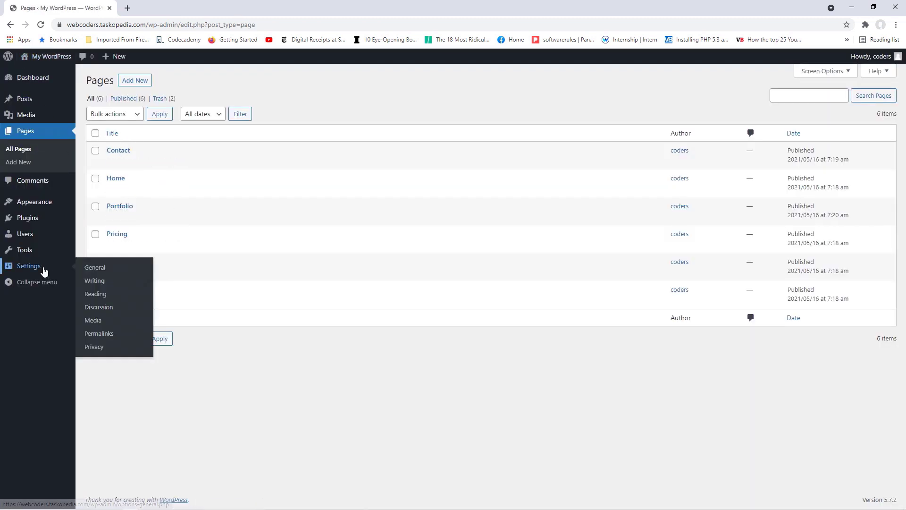
pyautogui.click(95, 294)
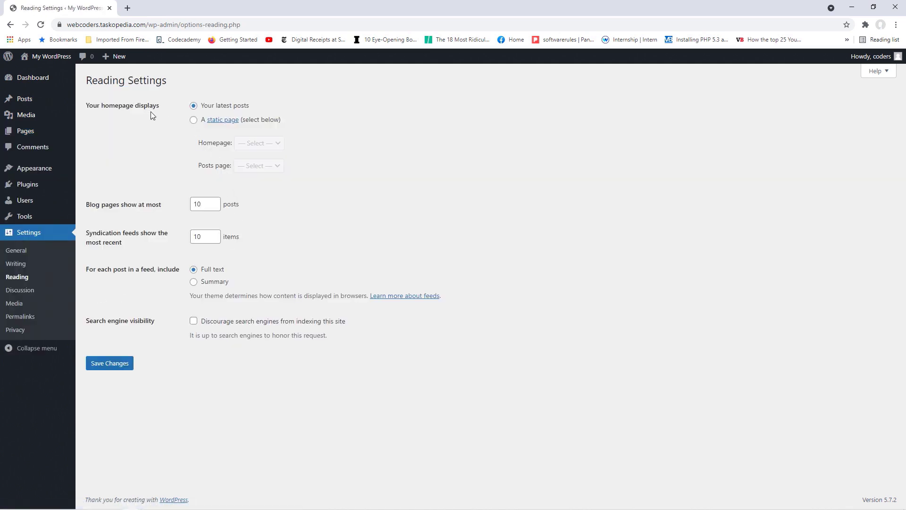
pyautogui.click(194, 121)
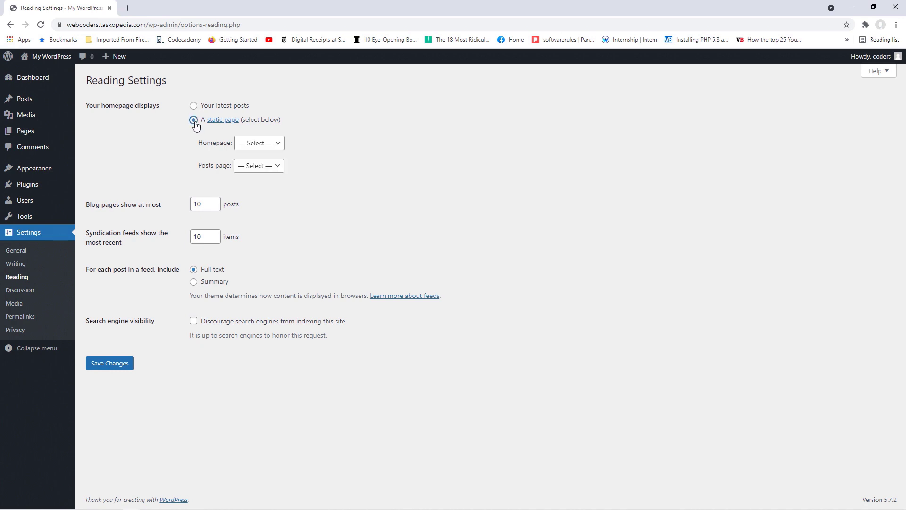
pyautogui.click(248, 145)
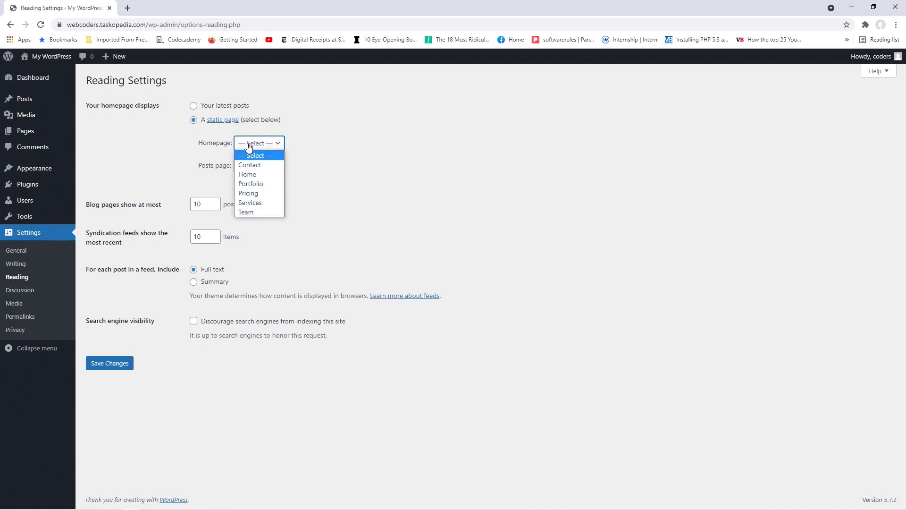
pyautogui.click(258, 175)
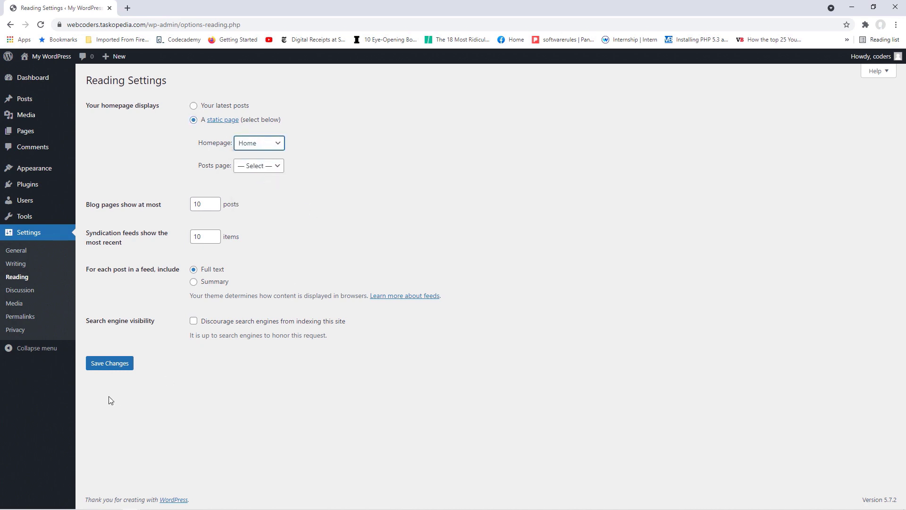
pyautogui.click(113, 363)
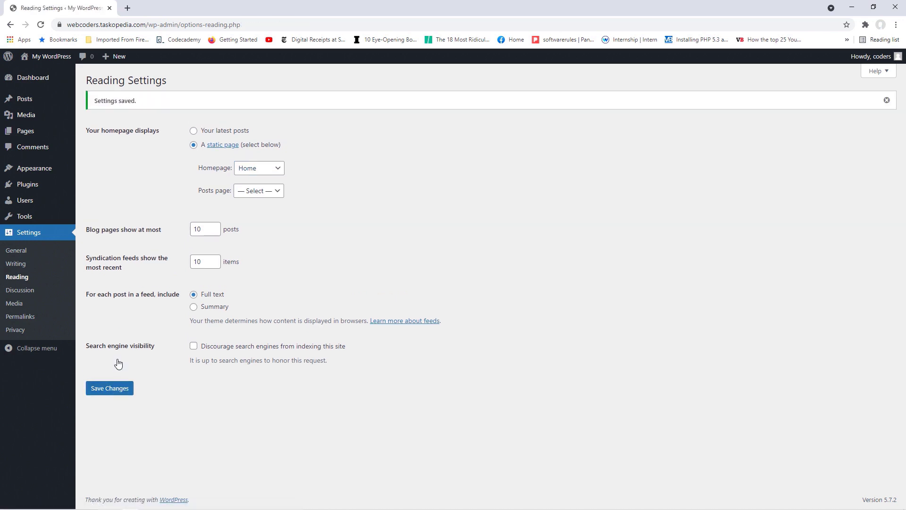
# Search the theme directory for "ocean wp" and install and activate the OceanWP theme
pyautogui.moveTo(45, 171)
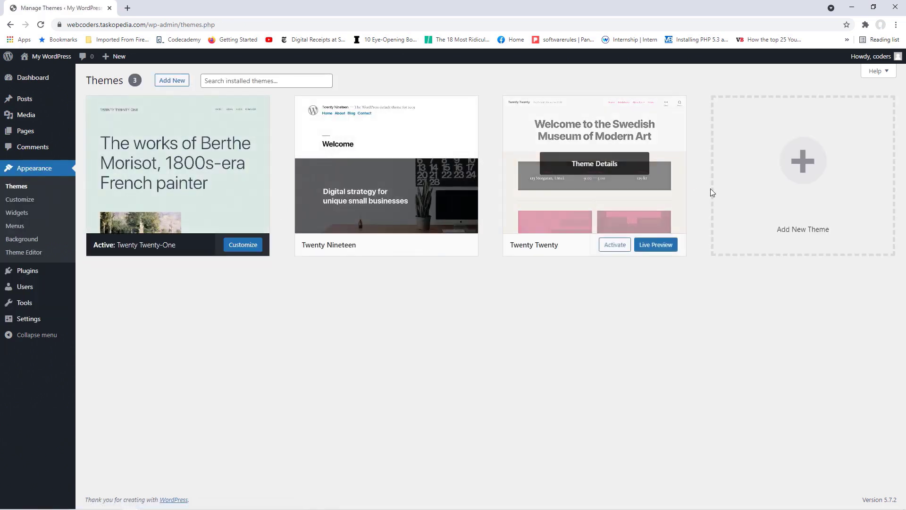
pyautogui.click(786, 166)
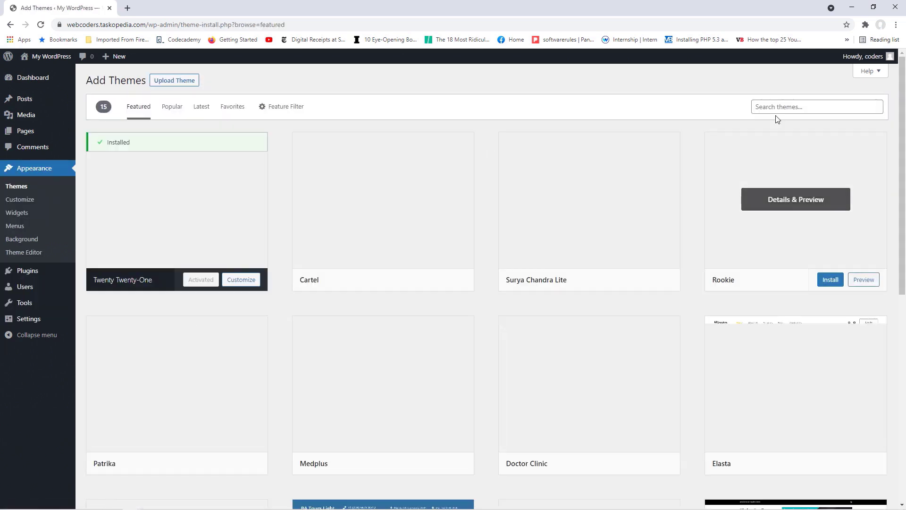
pyautogui.click(776, 106)
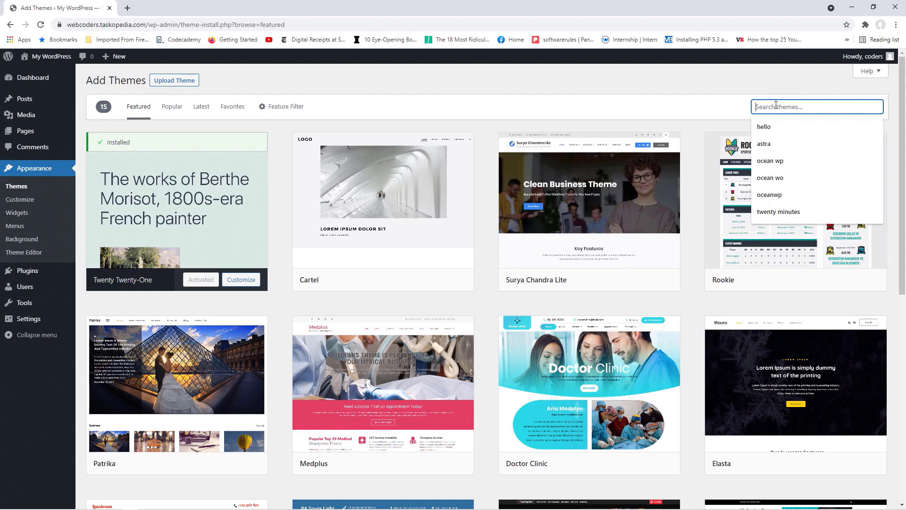
pyautogui.click(793, 162)
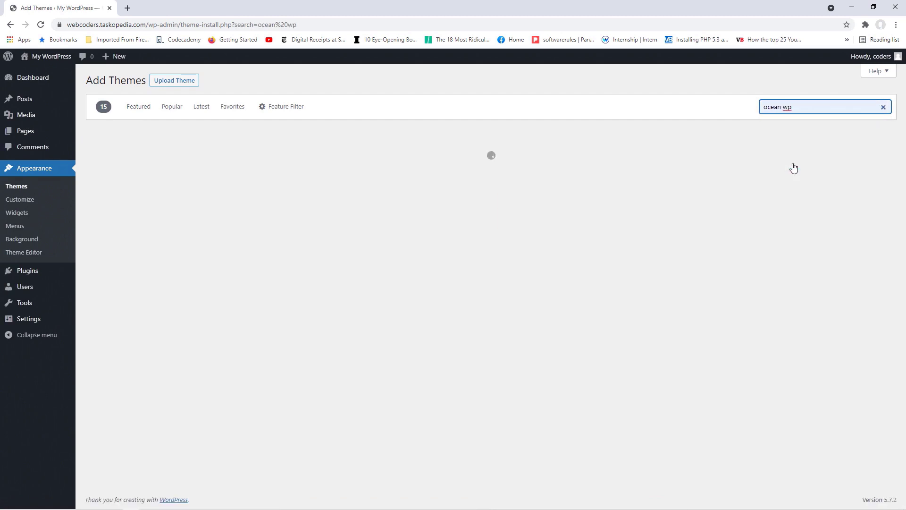
pyautogui.moveTo(159, 233)
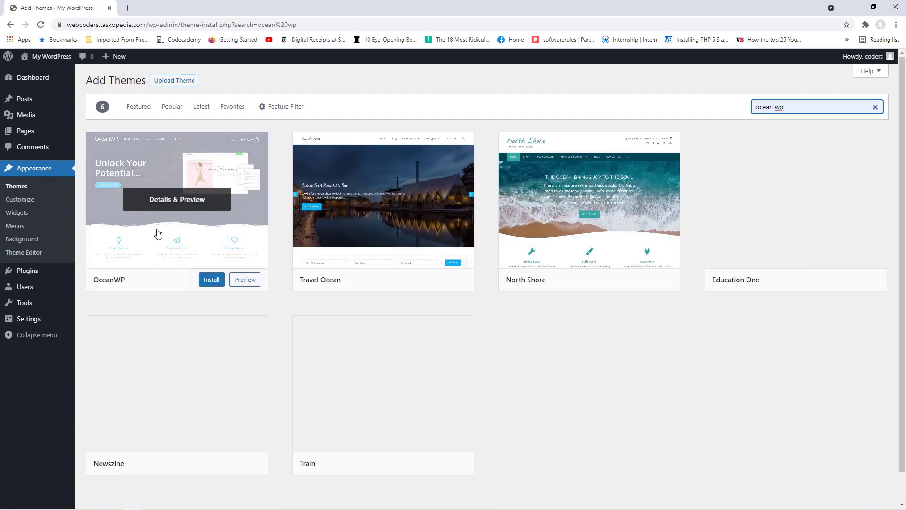
pyautogui.click(211, 280)
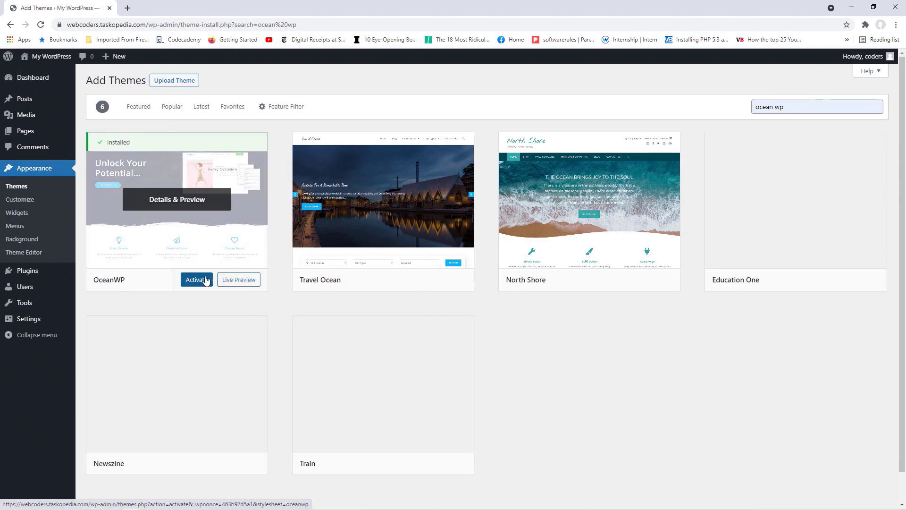
pyautogui.click(195, 280)
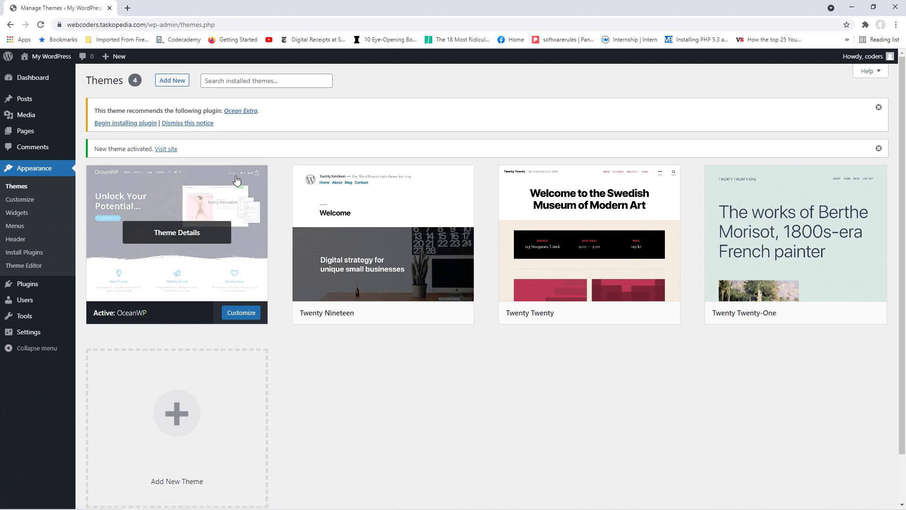
# Install the Ocean Extra plugin recommended by the theme and check it in the list of installed plugins
pyautogui.click(125, 124)
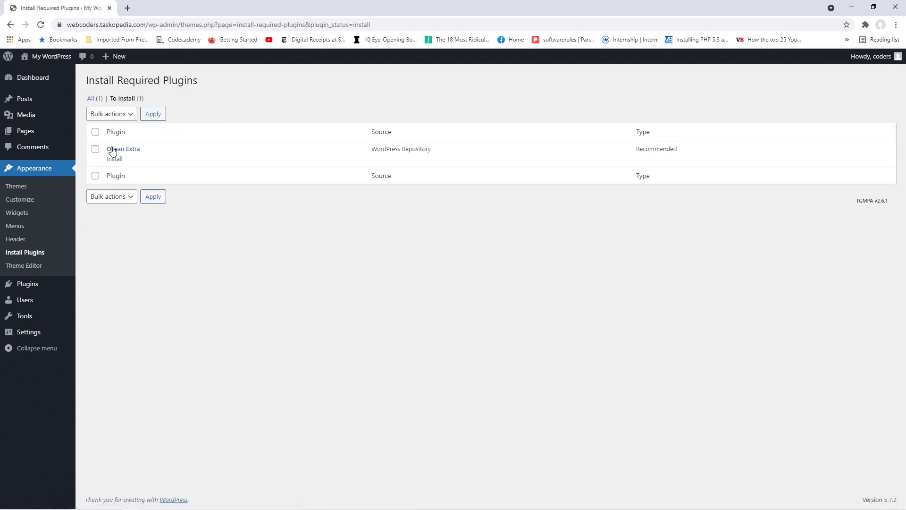
pyautogui.click(116, 160)
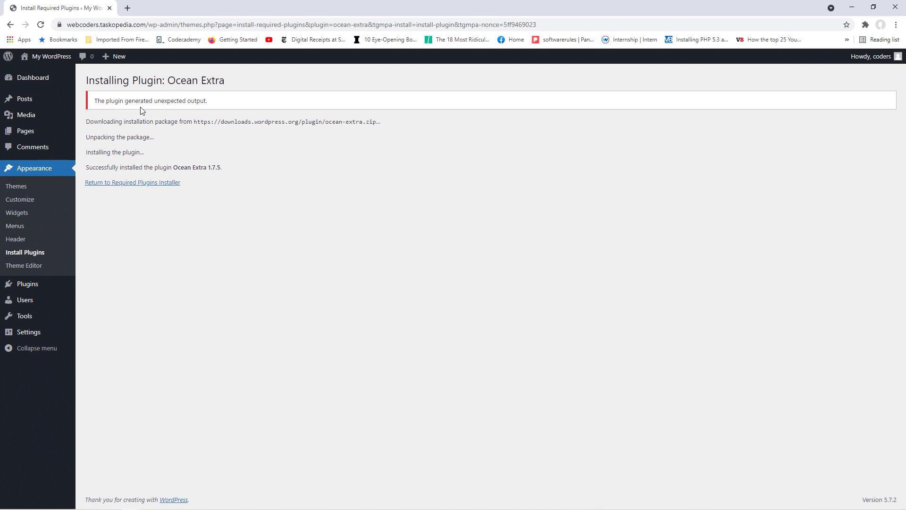
pyautogui.click(51, 83)
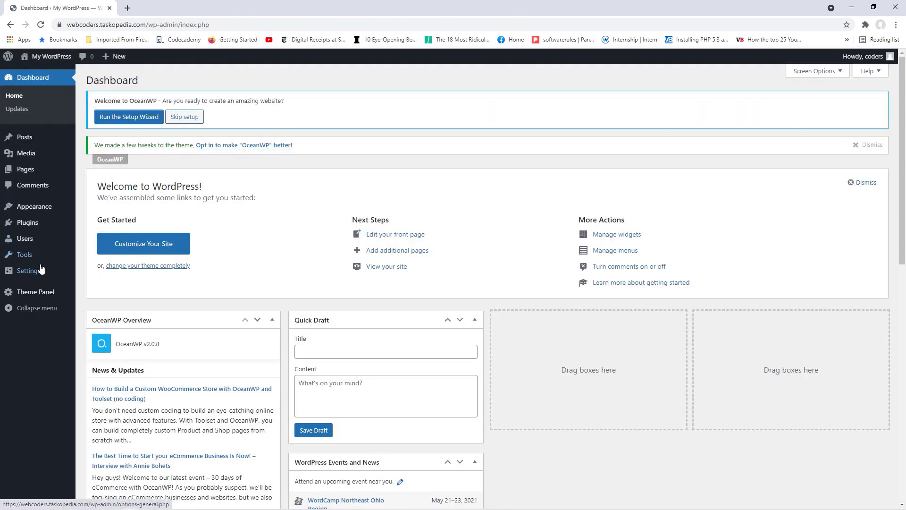
pyautogui.moveTo(43, 225)
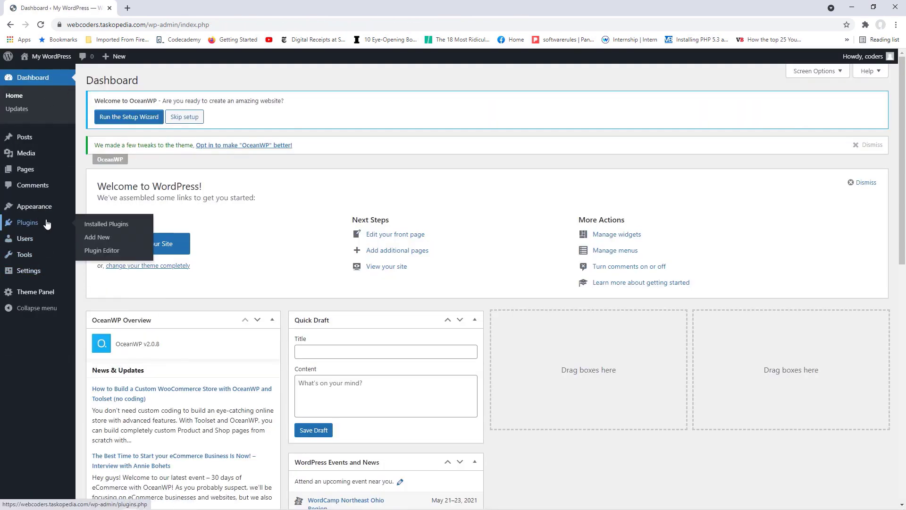
pyautogui.click(114, 226)
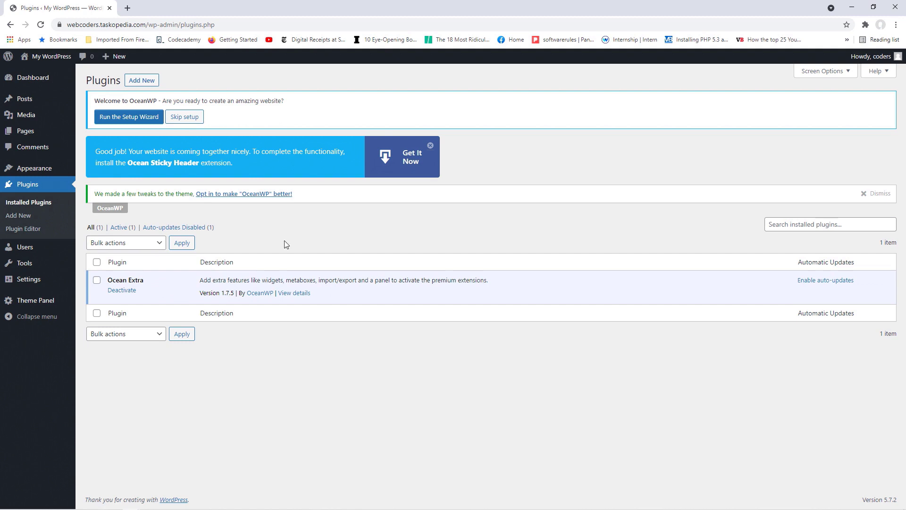
# Dismiss the Ocean Sticky Header offer, skip the OceanWP setup wizard, and open the catalogue for adding new plugins
pyautogui.click(430, 145)
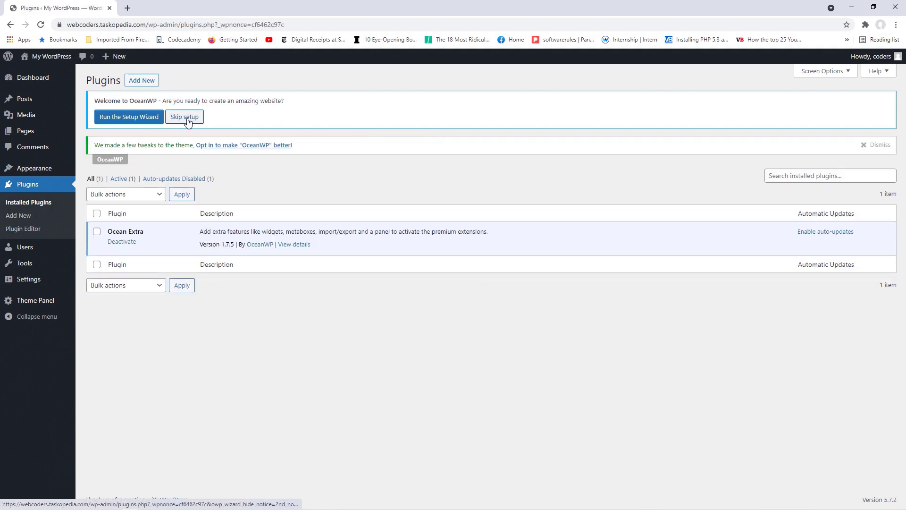
pyautogui.click(195, 119)
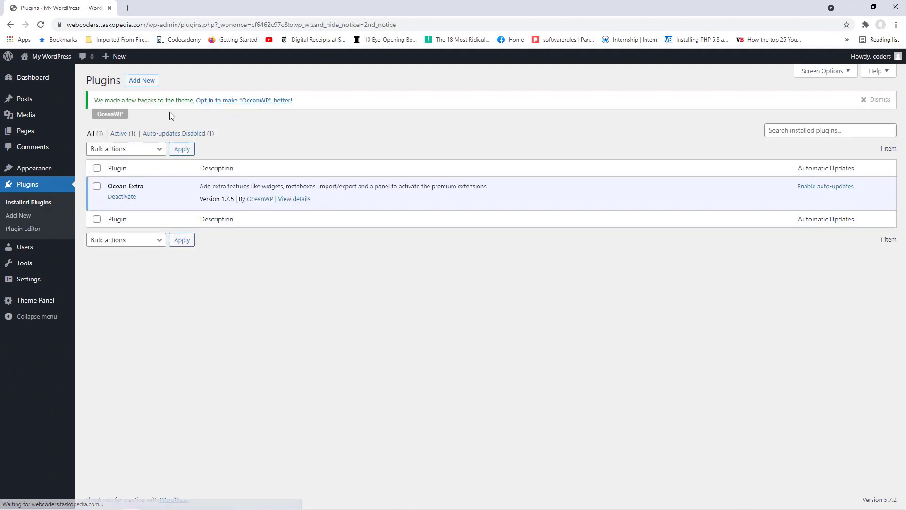
pyautogui.click(148, 82)
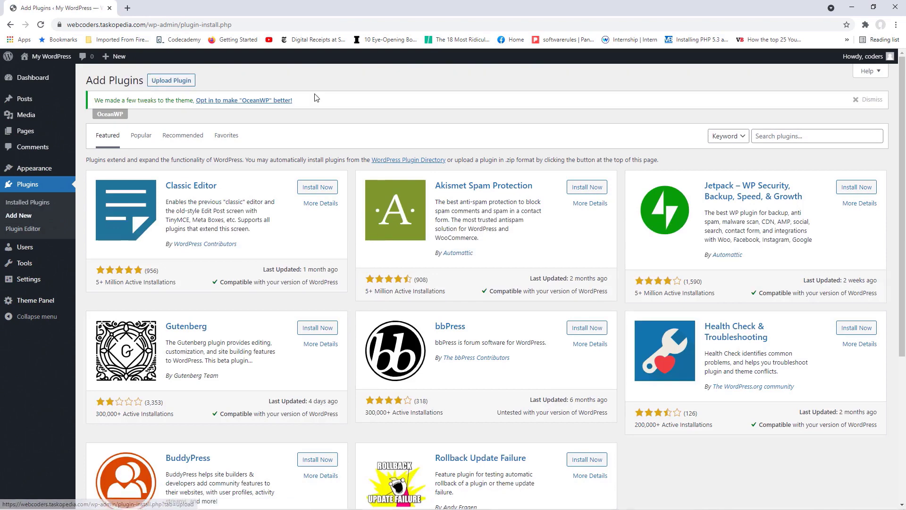
# Search the plugin directory for "Qubely" and install and activate the Gutenberg Blocks and Page Builder – Qubely plugin
pyautogui.click(763, 136)
pyautogui.write('Q')
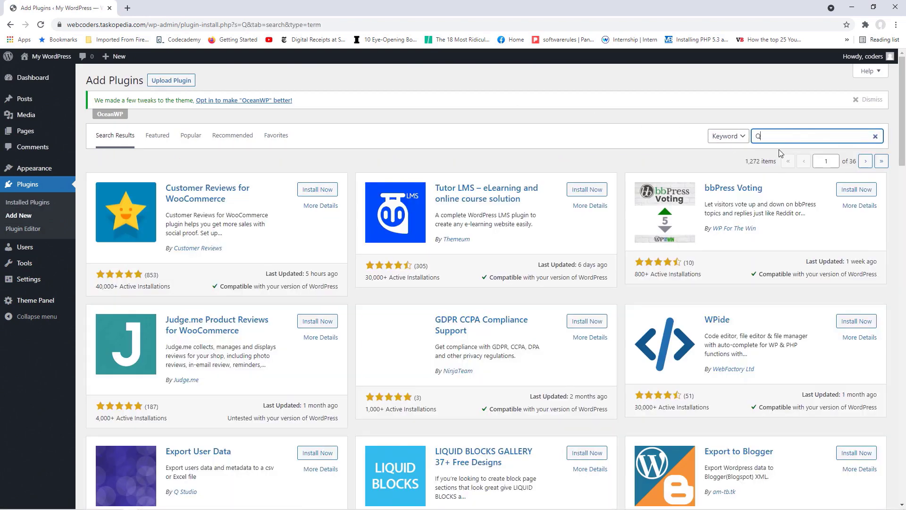
pyautogui.write('u')
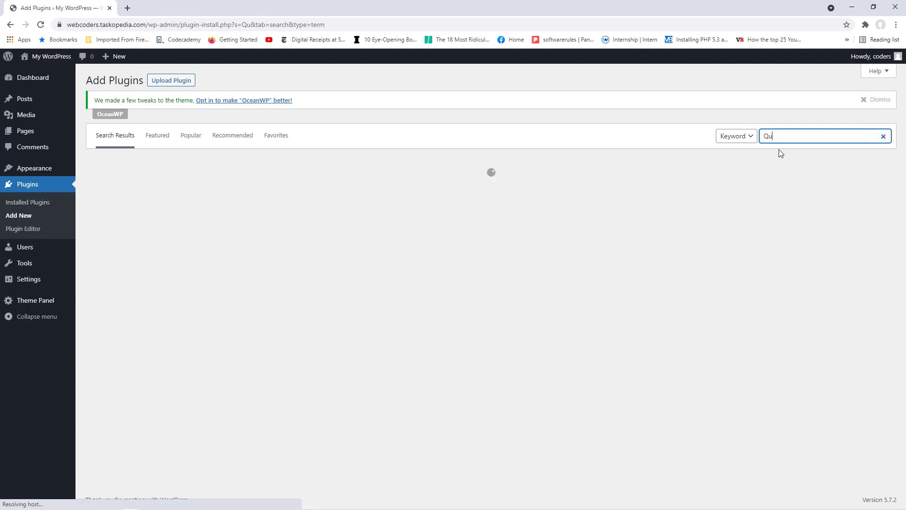
pyautogui.write('b')
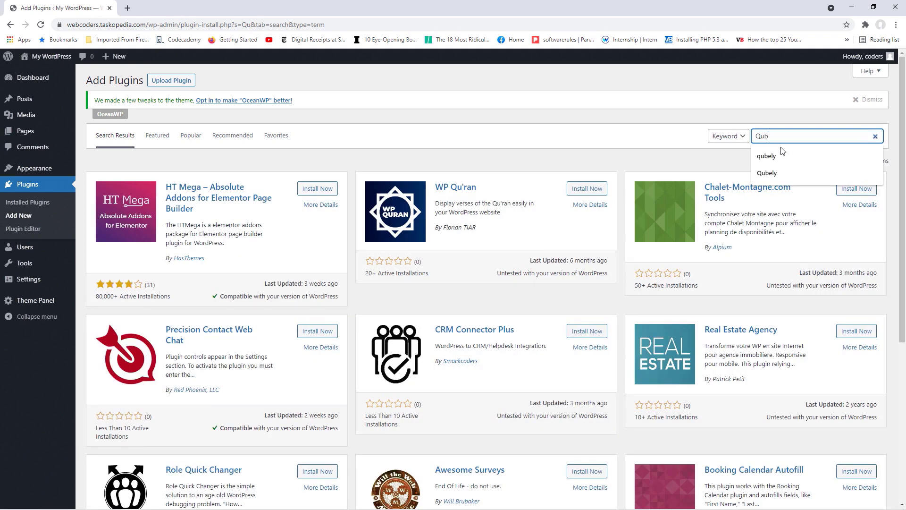
pyautogui.write('el')
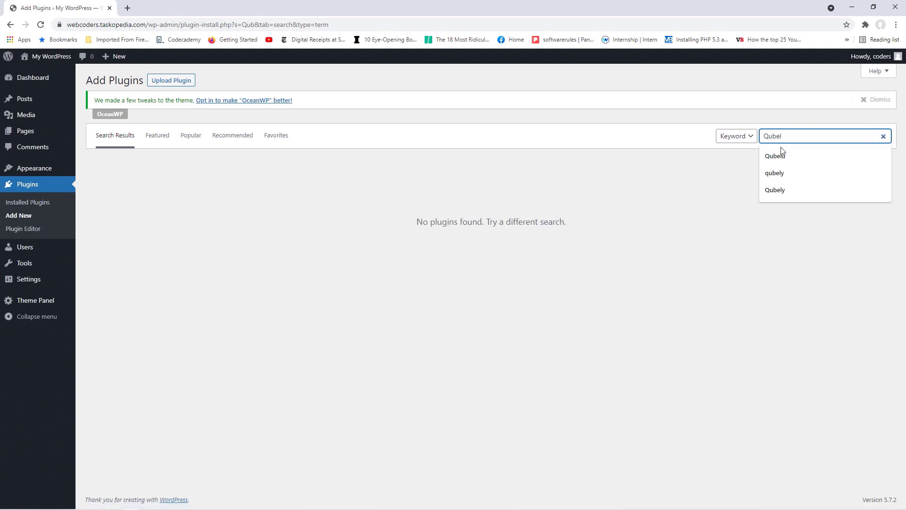
pyautogui.write('y')
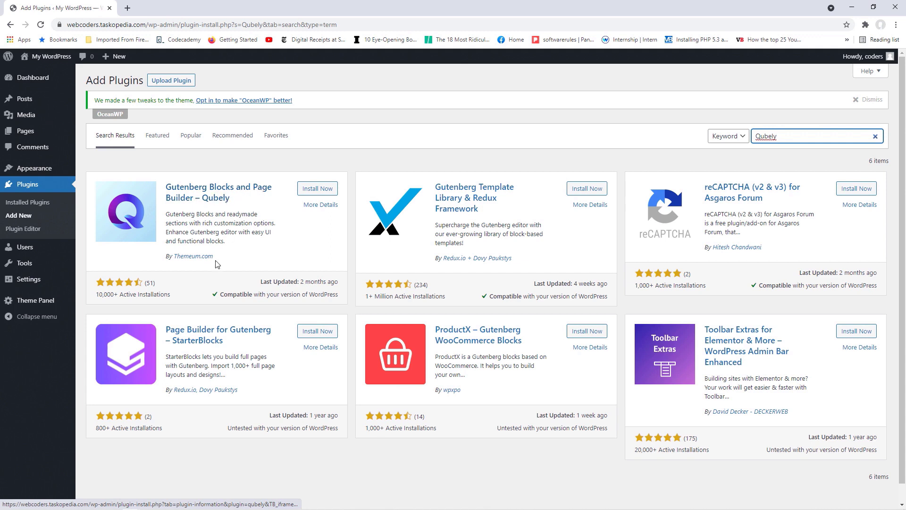
pyautogui.click(309, 190)
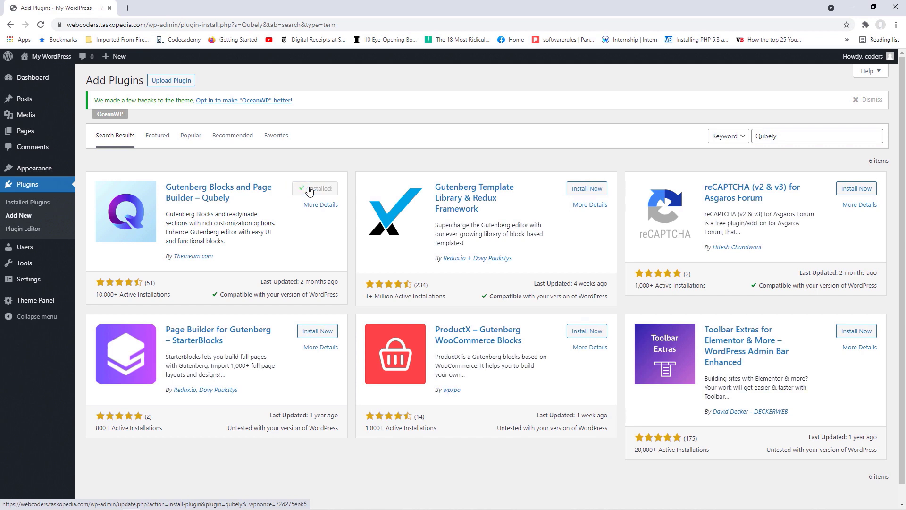
pyautogui.click(320, 191)
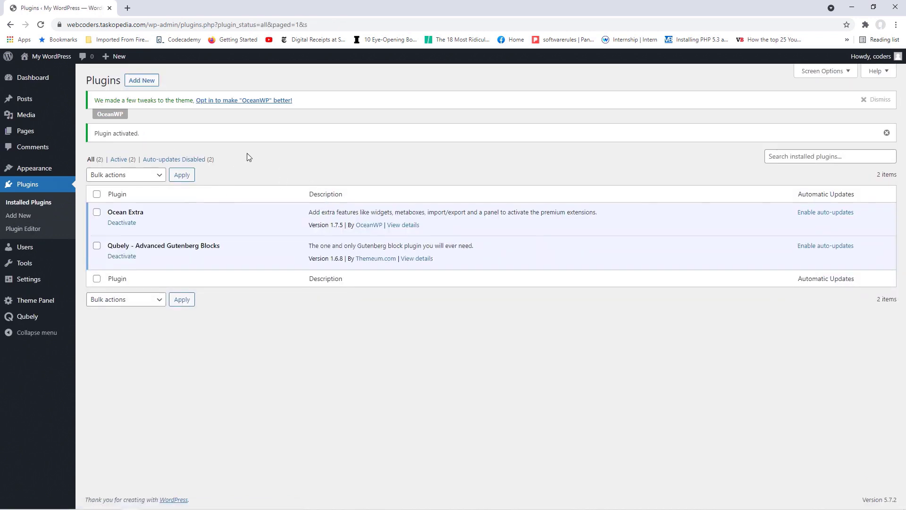
# Search for "gutenberg ultimate addons" among new plugins and install and activate Gutenberg Blocks – Ultimate Addons for Gutenberg
pyautogui.click(145, 83)
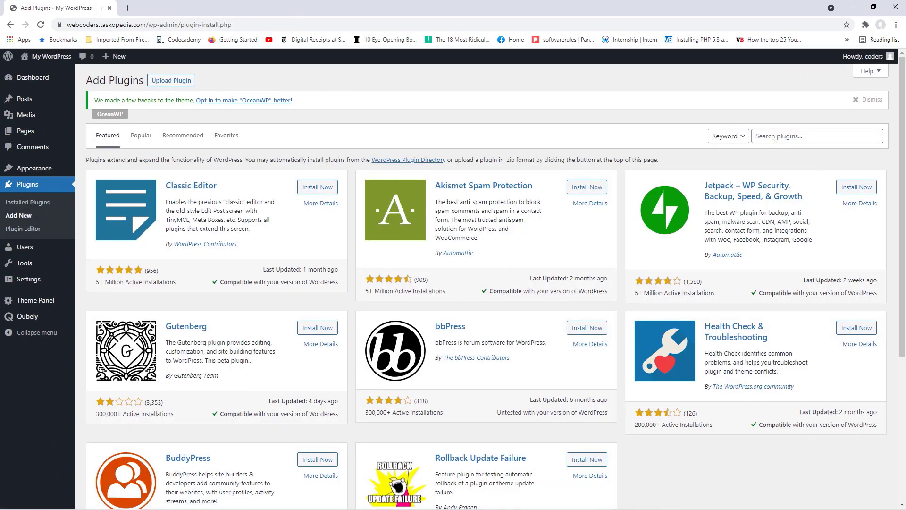
pyautogui.click(775, 137)
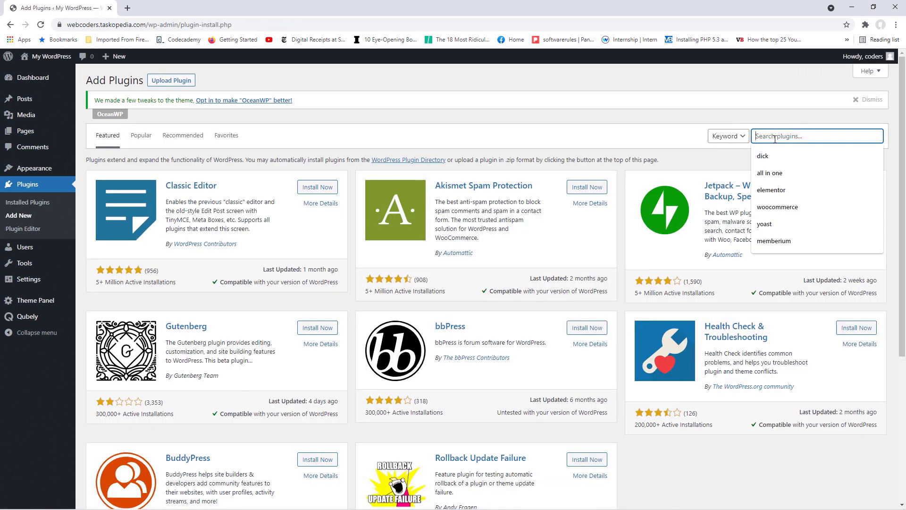
pyautogui.write('gute')
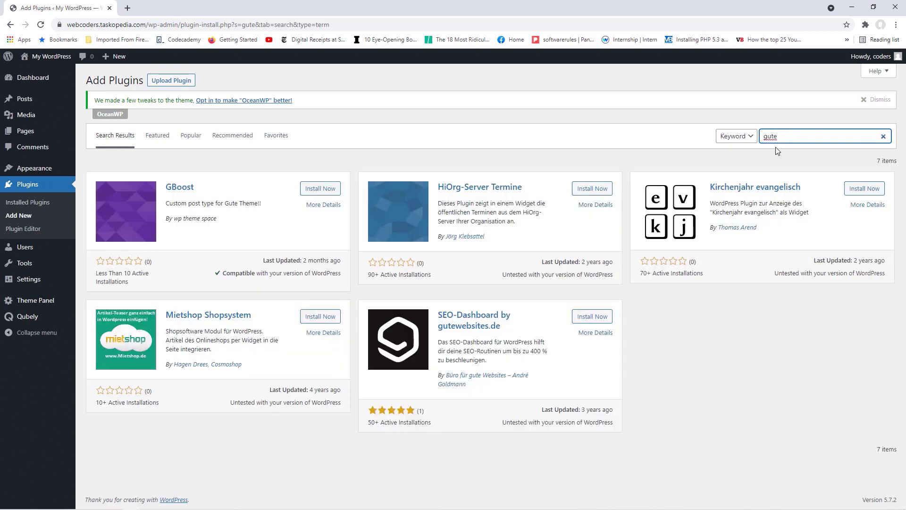
pyautogui.write('nbe')
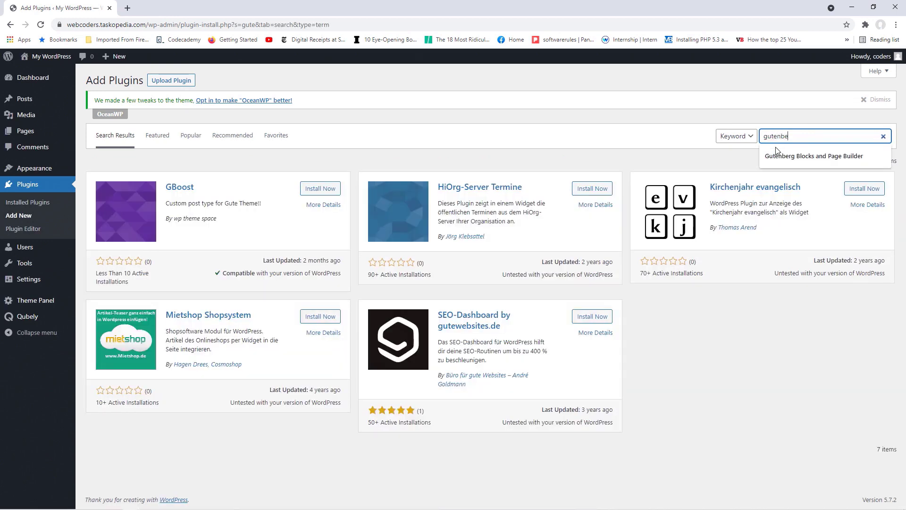
pyautogui.write('rg ultimate addons')
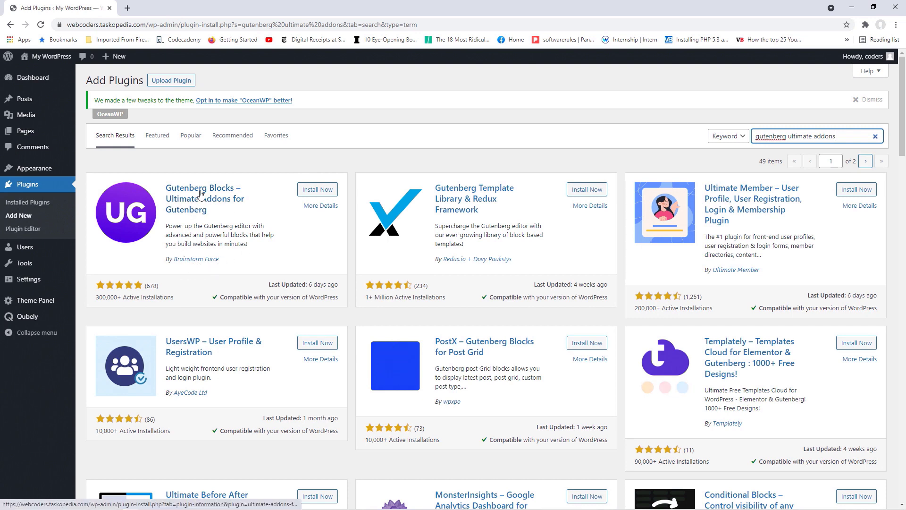
pyautogui.click(325, 191)
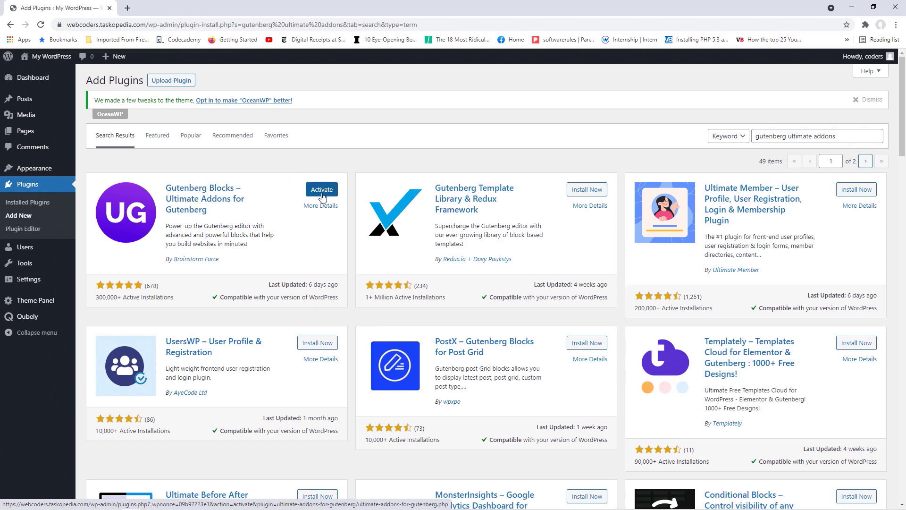
pyautogui.click(322, 196)
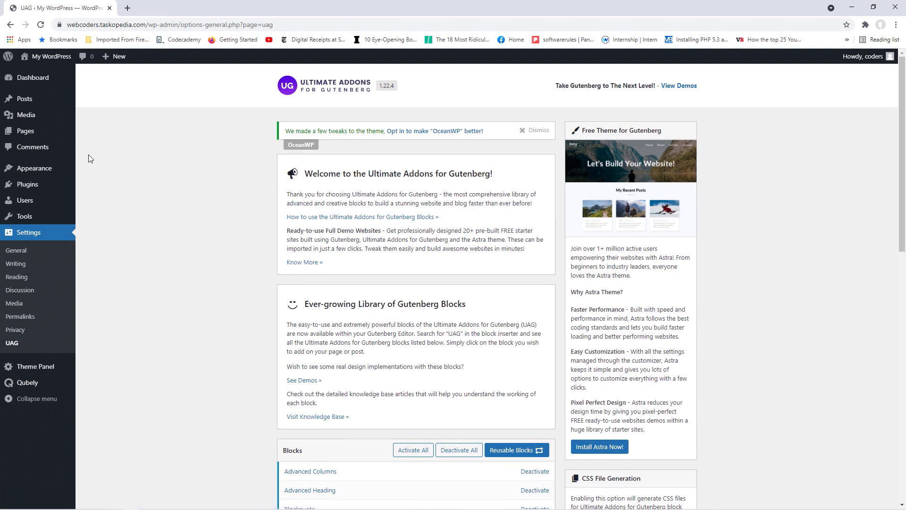
# Review the site setup so far: the media library, the list of pages, the Reading settings and the installed plugins
pyautogui.moveTo(66, 115)
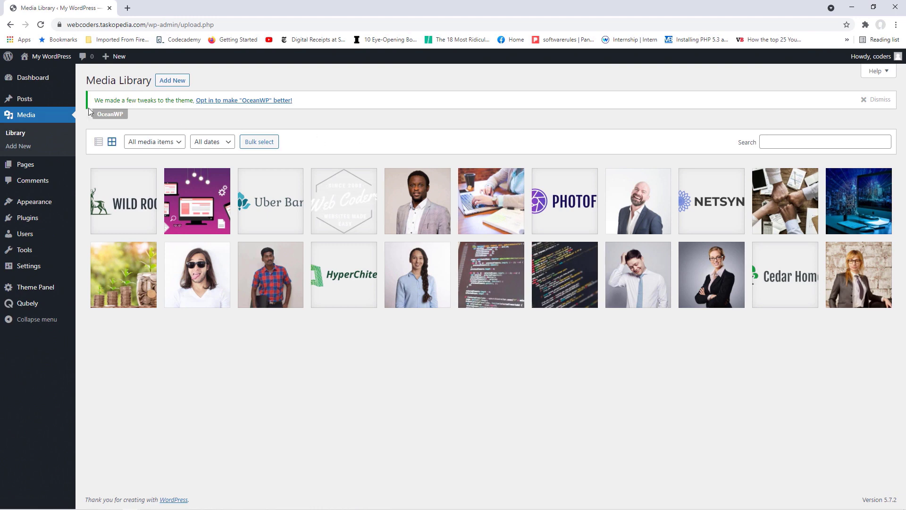
pyautogui.moveTo(45, 166)
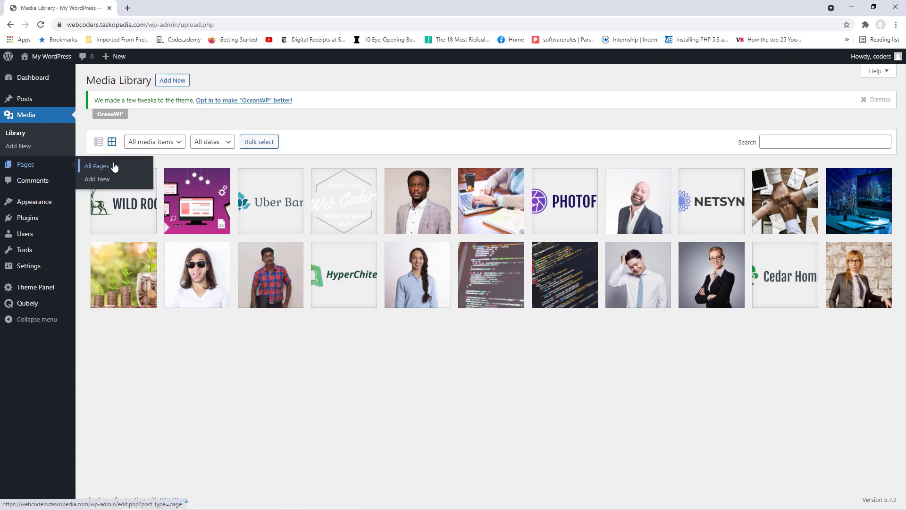
pyautogui.click(114, 166)
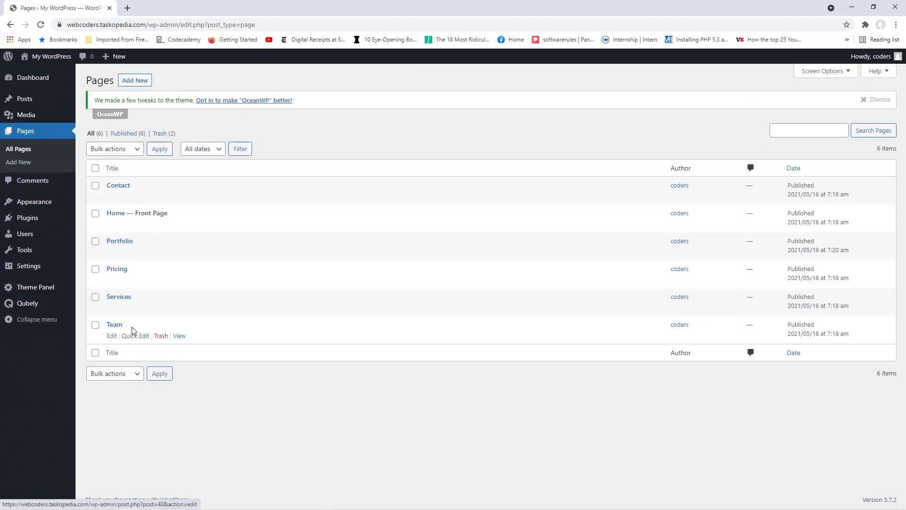
pyautogui.moveTo(41, 273)
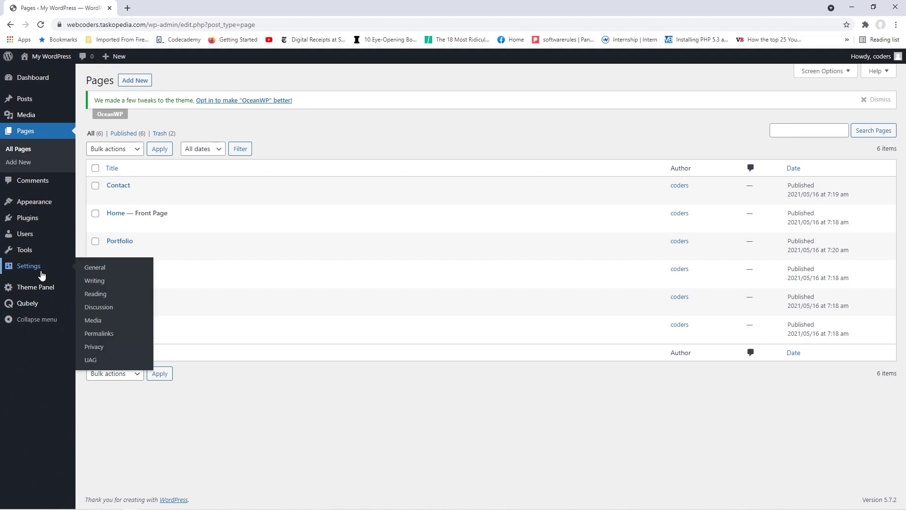
pyautogui.click(109, 295)
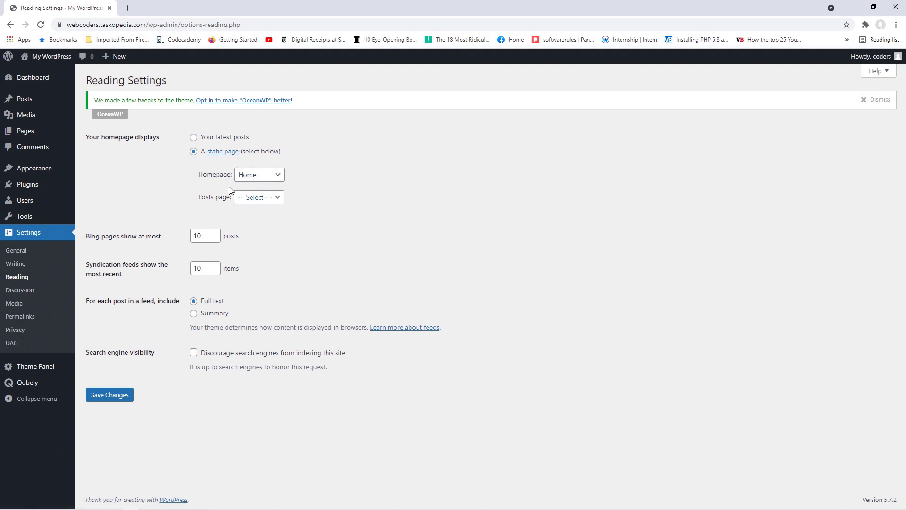
pyautogui.moveTo(45, 192)
pyautogui.click(105, 188)
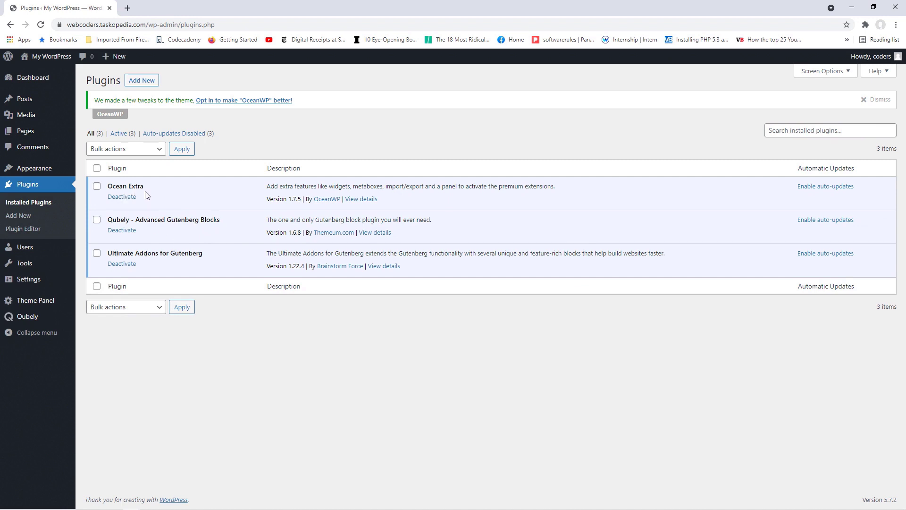
pyautogui.moveTo(47, 172)
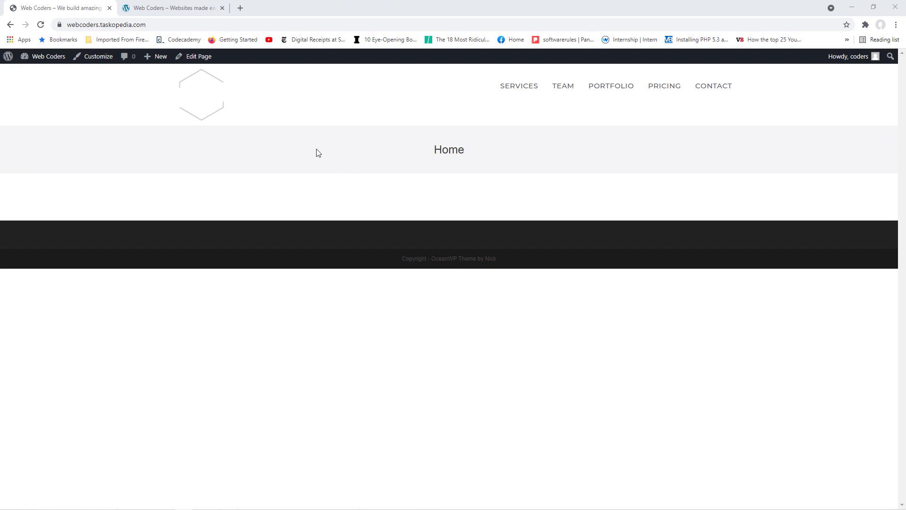
# Examine the hero banner and its heading on the finished Web Coders example site, and return to the site being built
pyautogui.click(163, 8)
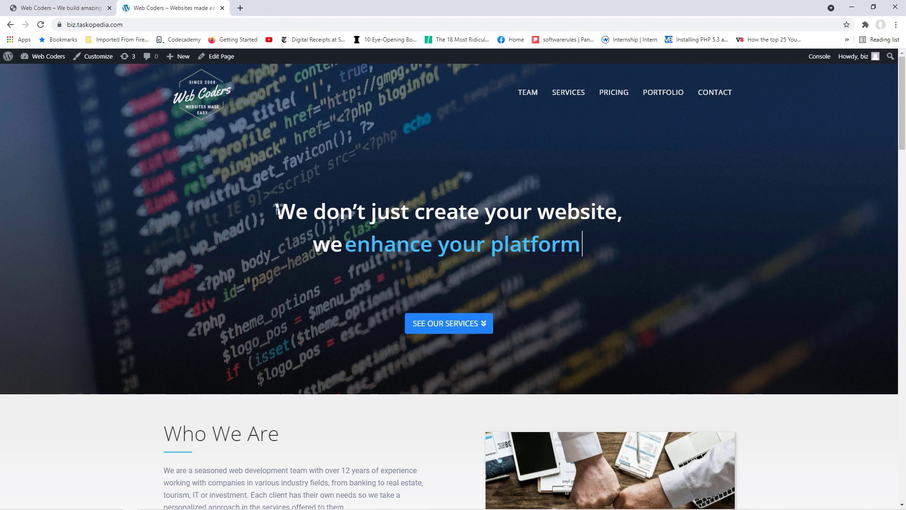
pyautogui.moveTo(277, 211); pyautogui.dragTo(492, 211)
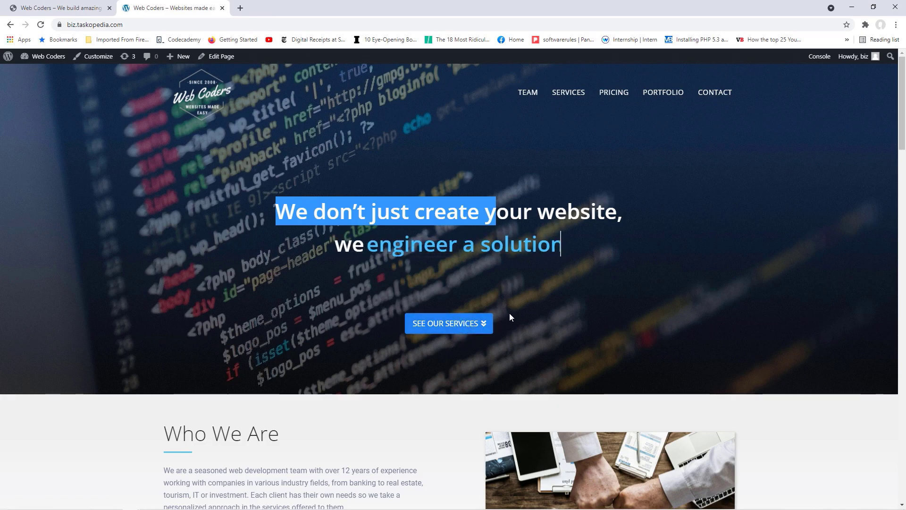
pyautogui.click(64, 7)
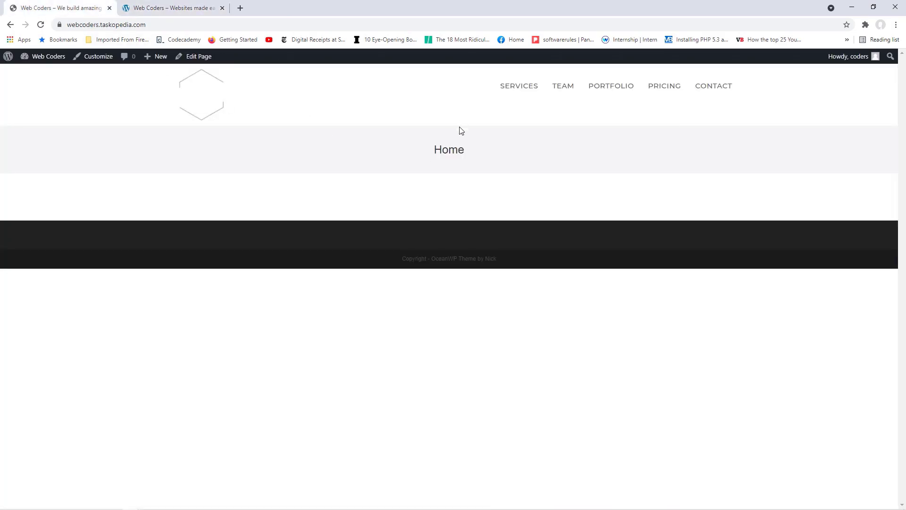
# Edit the Home page, setting its OceanWP content layout to 100% Full Width and disabling the page title display
pyautogui.click(198, 58)
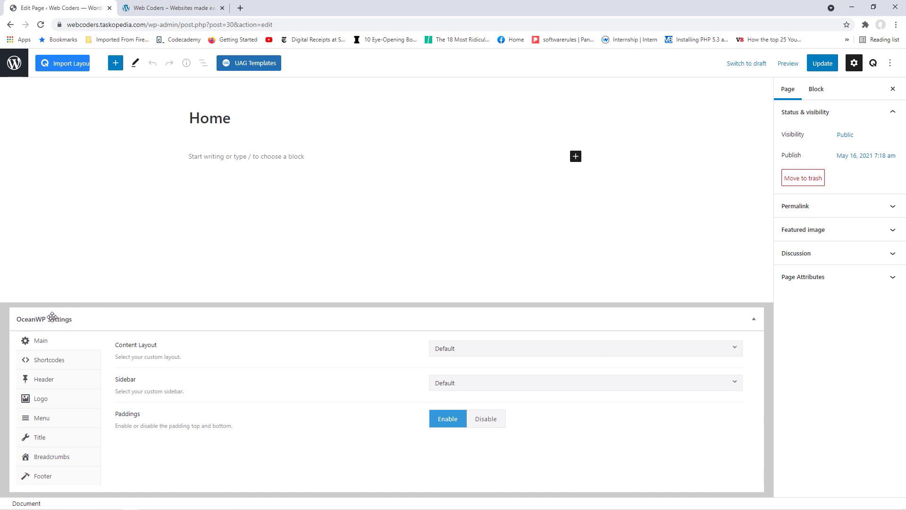
pyautogui.click(454, 353)
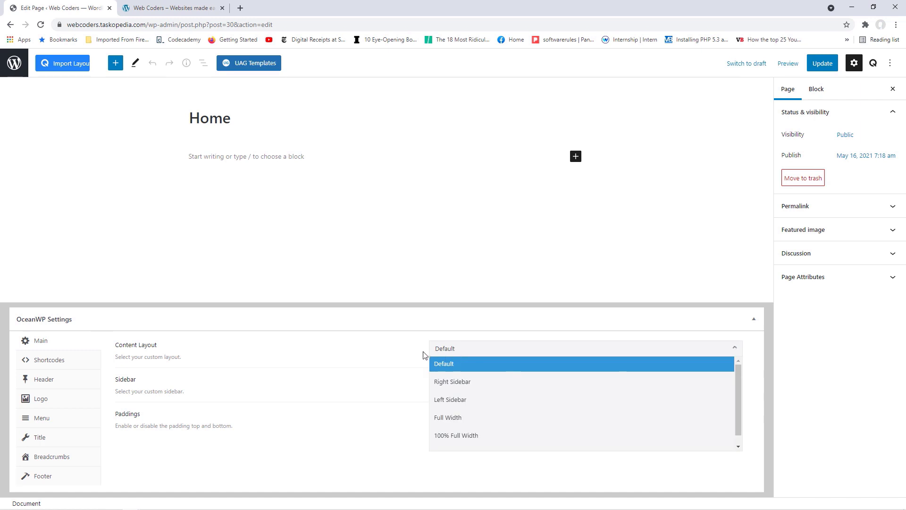
pyautogui.click(462, 437)
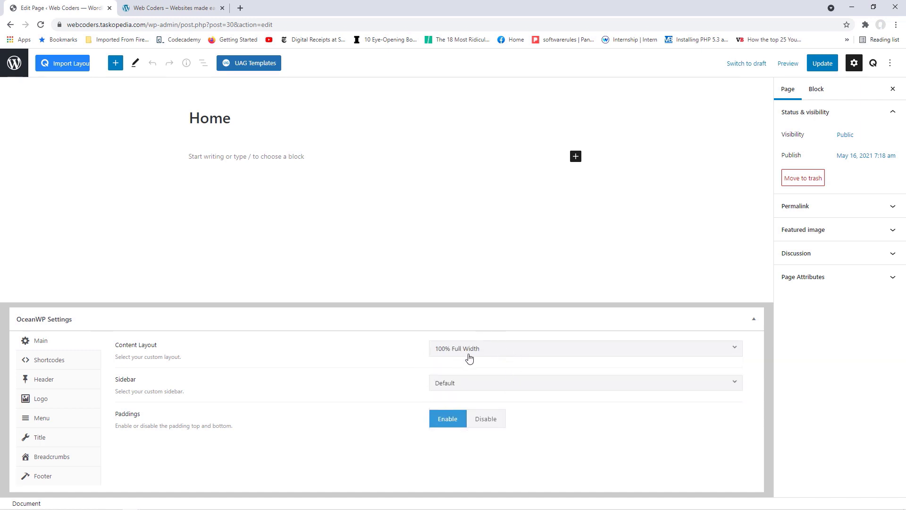
pyautogui.click(42, 439)
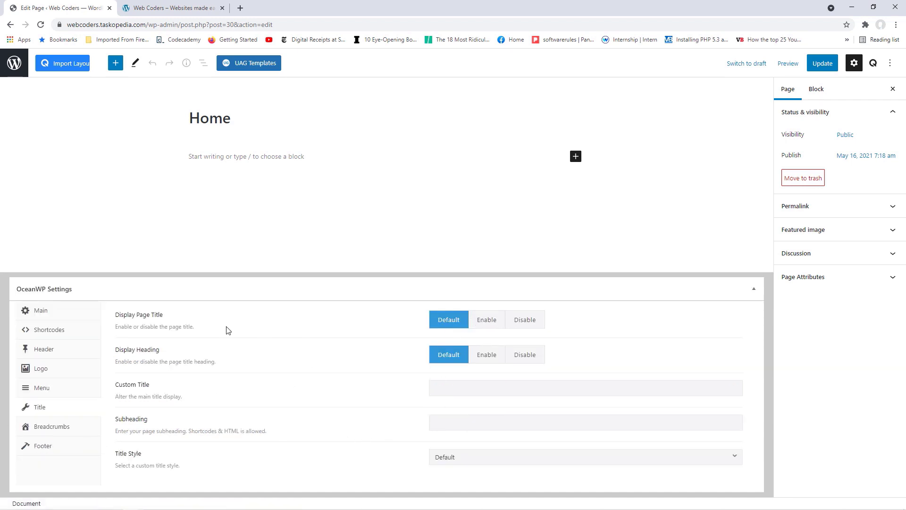
pyautogui.click(525, 327)
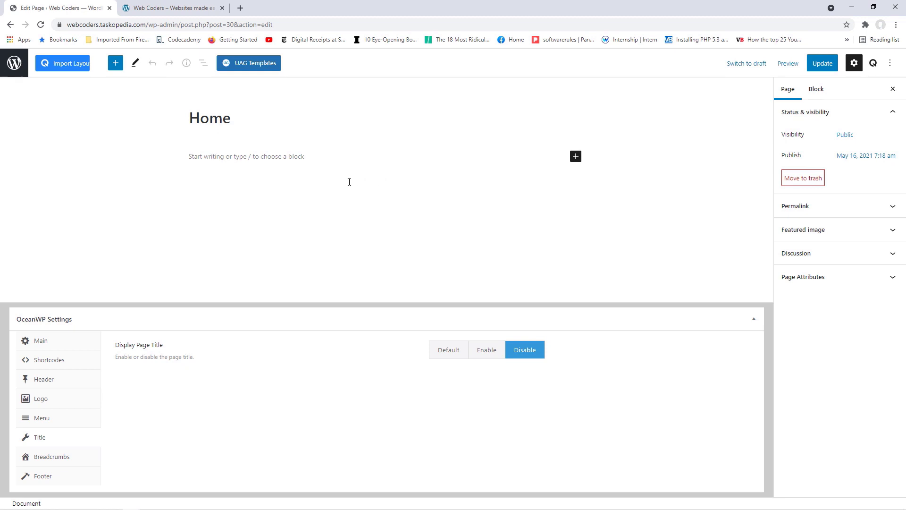
# Add a Qubely Row block with a single-column layout to the Home page
pyautogui.click(576, 156)
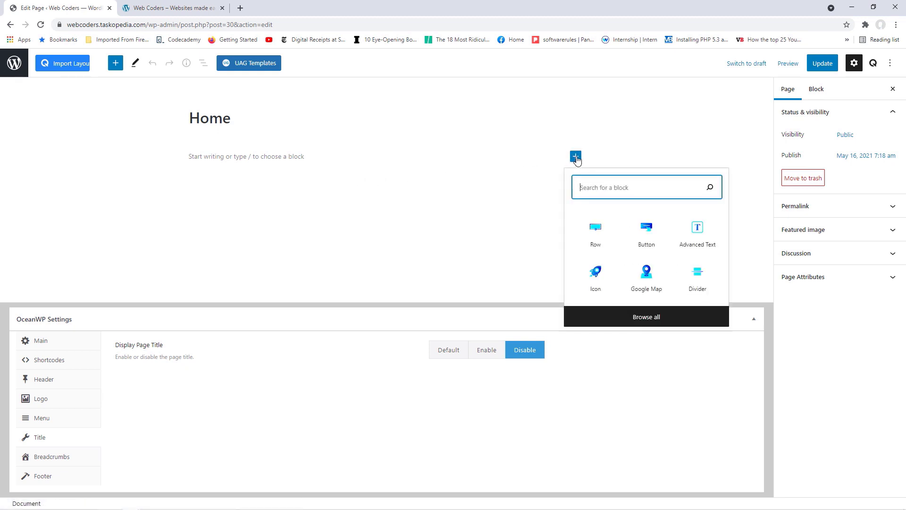
pyautogui.click(653, 316)
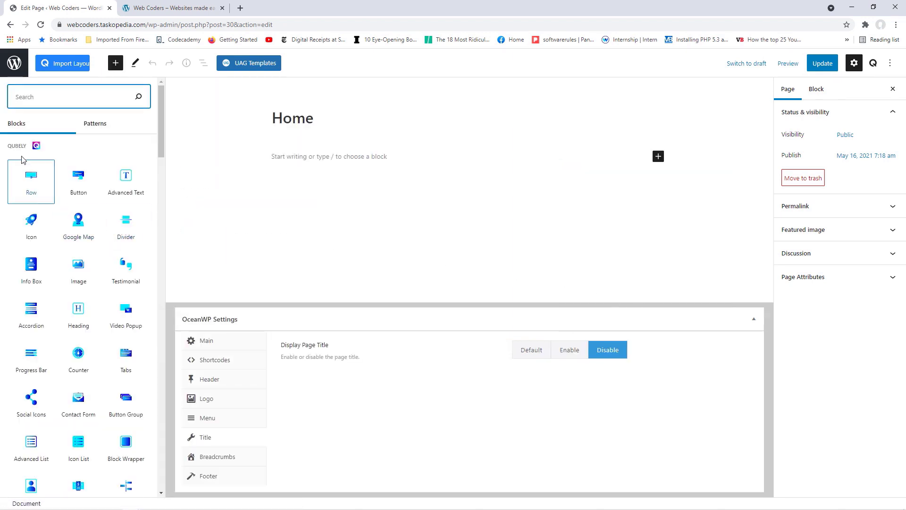
pyautogui.click(40, 178)
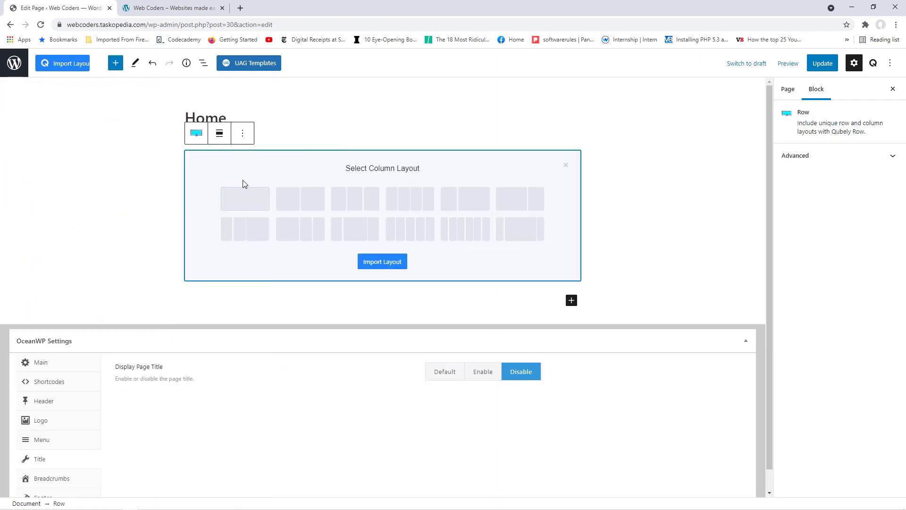
pyautogui.click(259, 203)
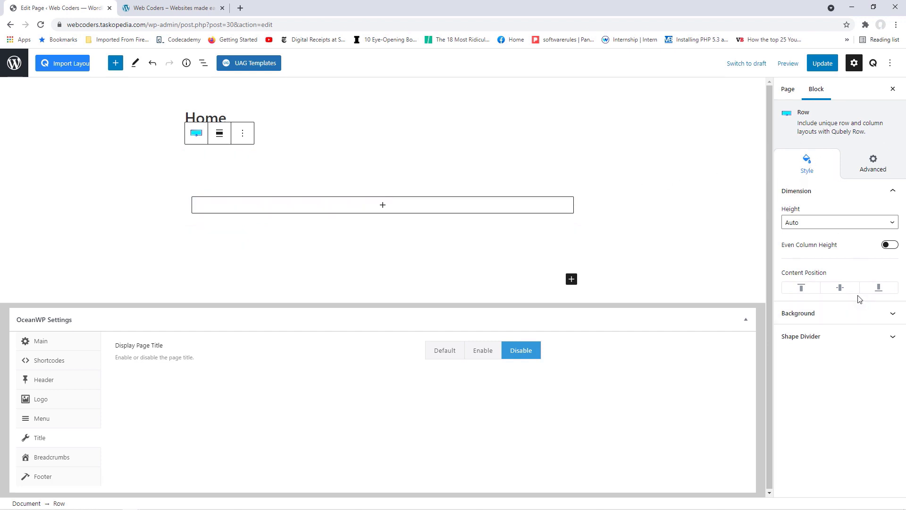
# Set the new row's background color to the dark grey preset
pyautogui.click(838, 313)
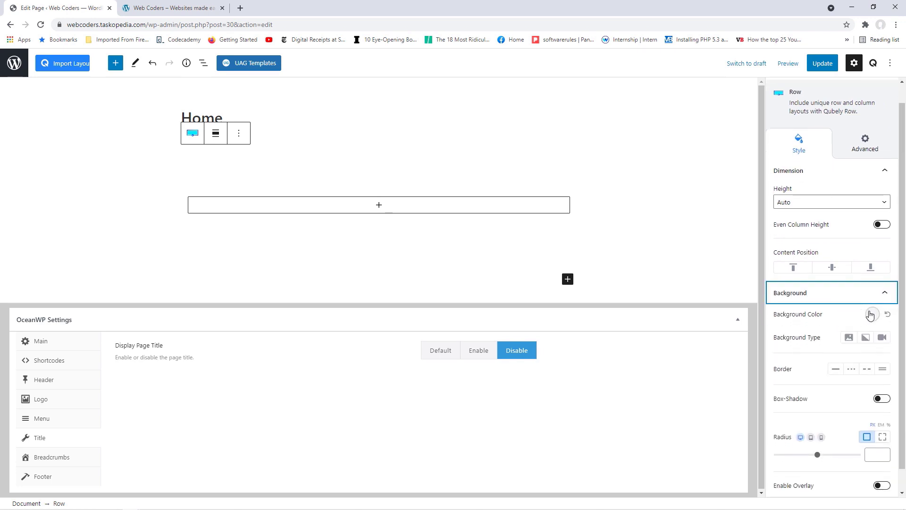
pyautogui.click(873, 316)
pyautogui.click(800, 284)
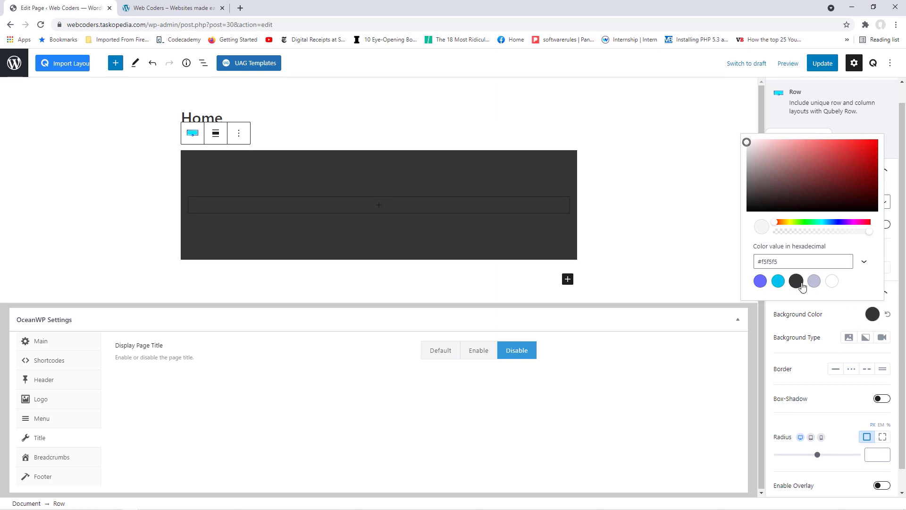
# Set the row's background type to image, using code-1839406_1920-1024x683-1.jpg from the media library
pyautogui.click(835, 313)
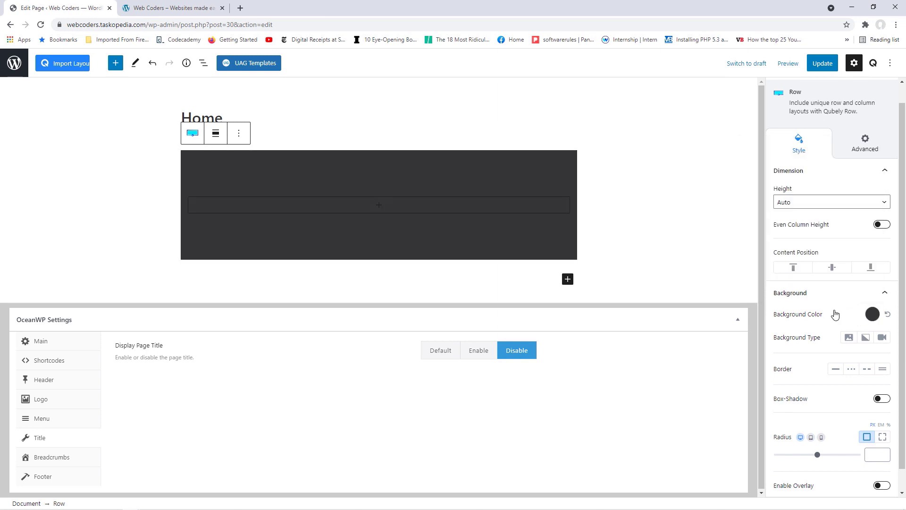
pyautogui.click(849, 338)
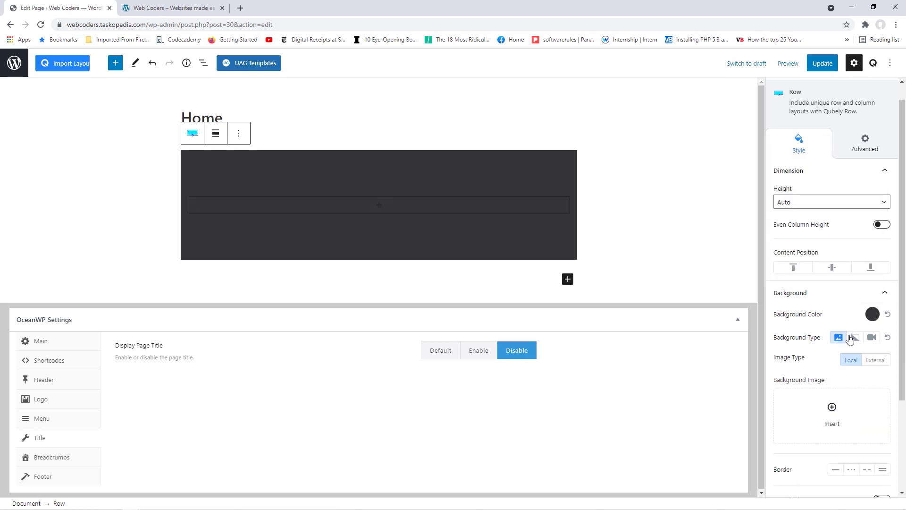
pyautogui.click(832, 408)
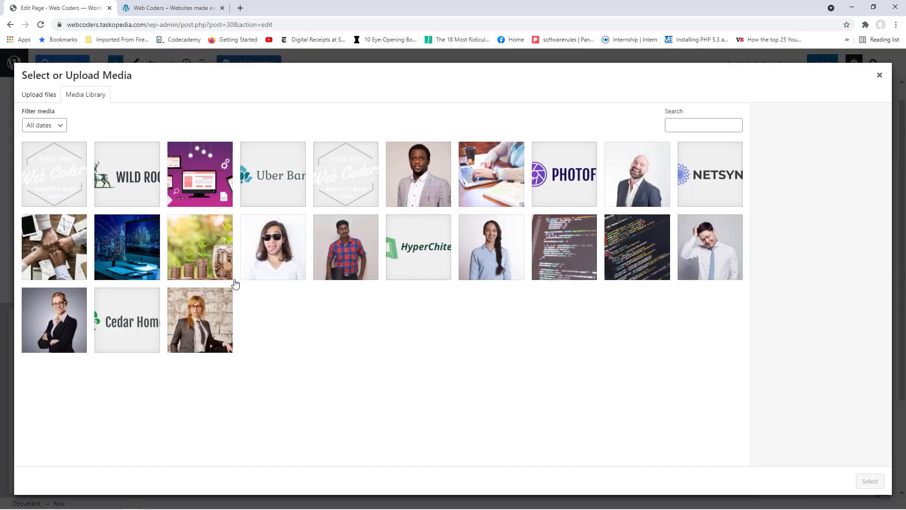
pyautogui.click(638, 249)
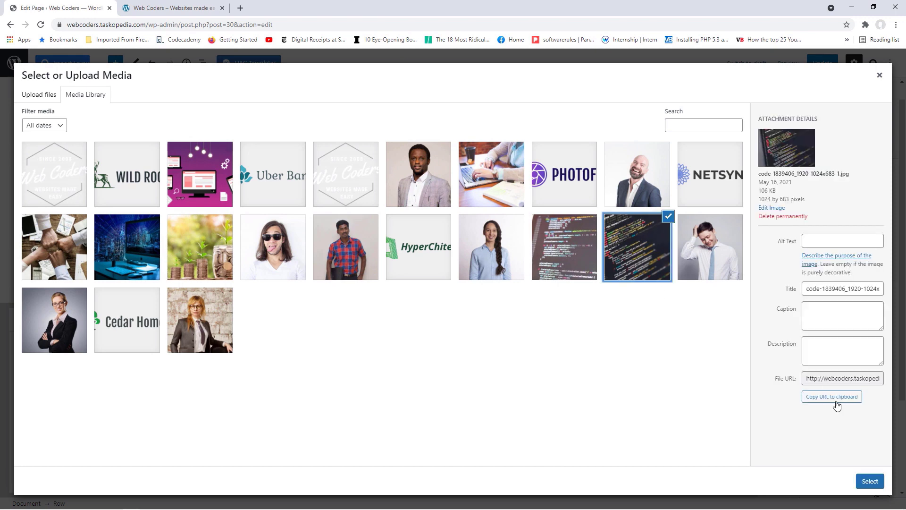
pyautogui.click(870, 481)
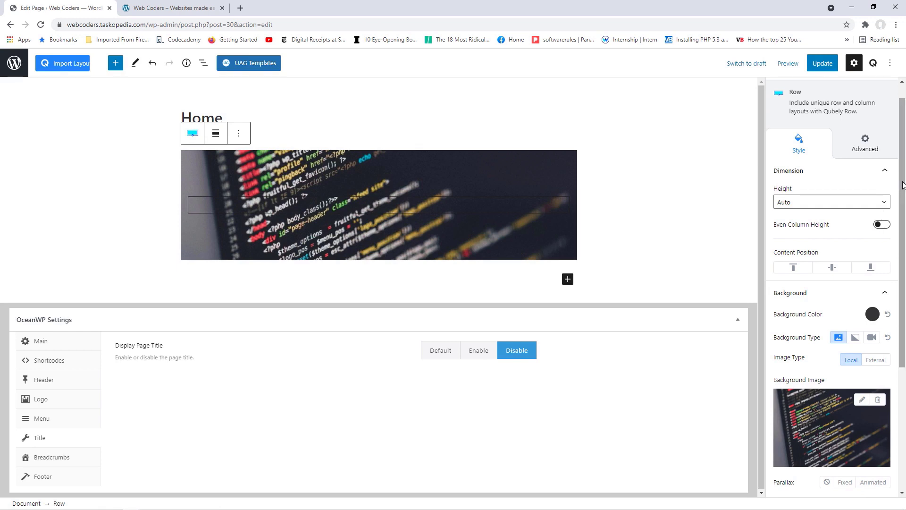
# Set the row's content position to vertically centered
pyautogui.scroll(-1, 903, 196)
pyautogui.scroll(-2, 904, 196)
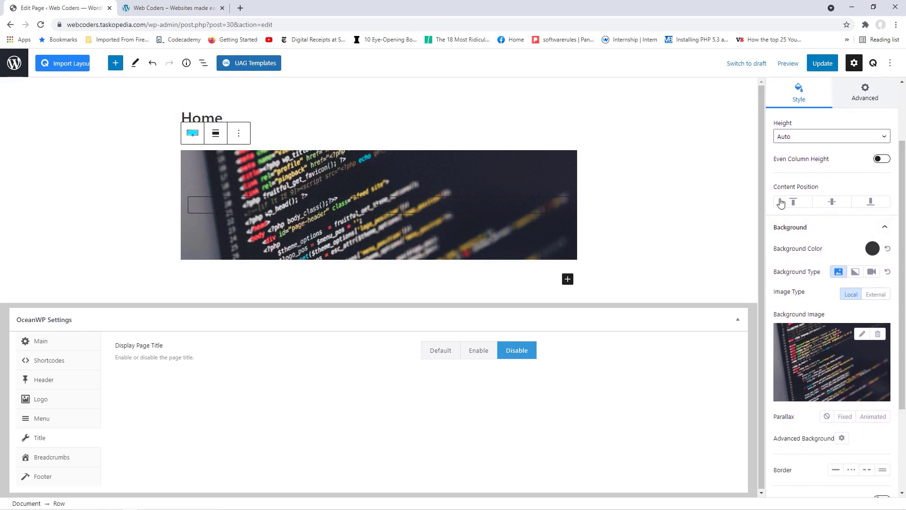
pyautogui.click(832, 201)
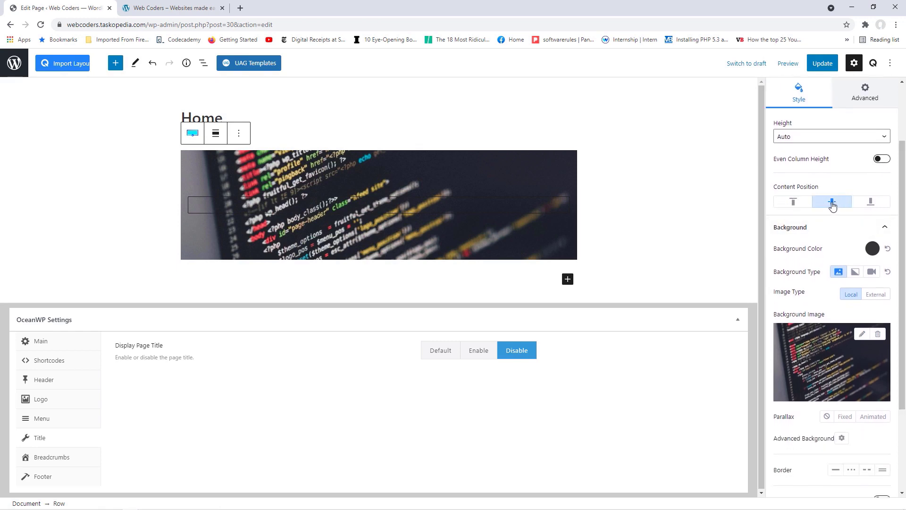
# Enable the overlay on the row's background and set the overlay type to gradient
pyautogui.moveTo(904, 218); pyautogui.dragTo(896, 327)
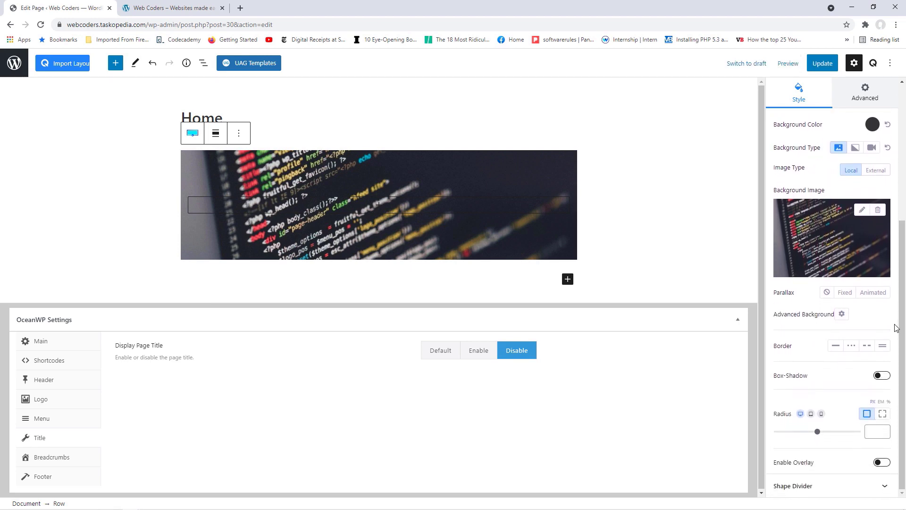
pyautogui.click(881, 464)
pyautogui.moveTo(902, 330); pyautogui.dragTo(902, 378)
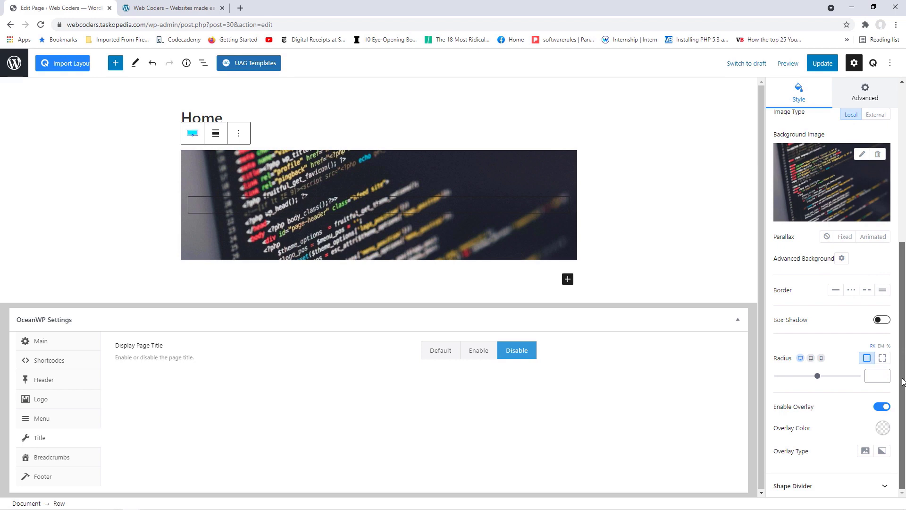
pyautogui.click(881, 453)
# Set the first color of the overlay gradient to near-black #090808
pyautogui.moveTo(903, 333); pyautogui.dragTo(902, 400)
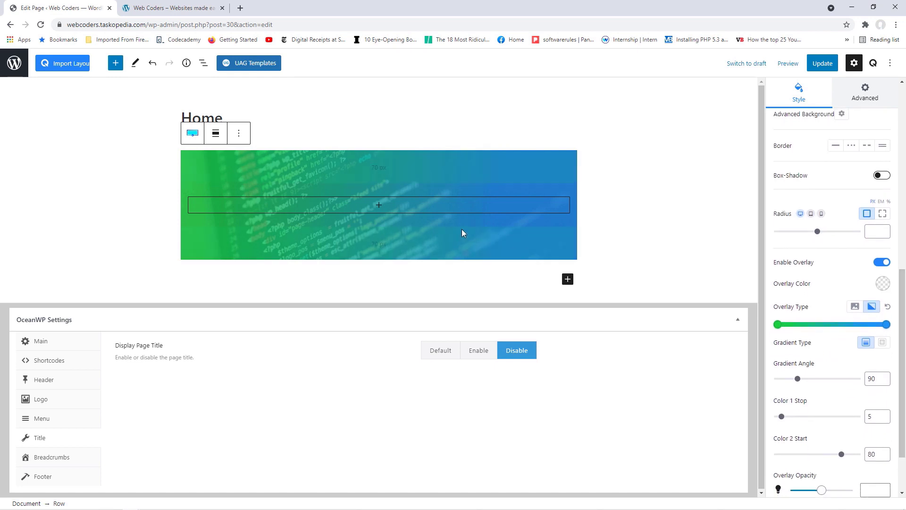
pyautogui.click(777, 325)
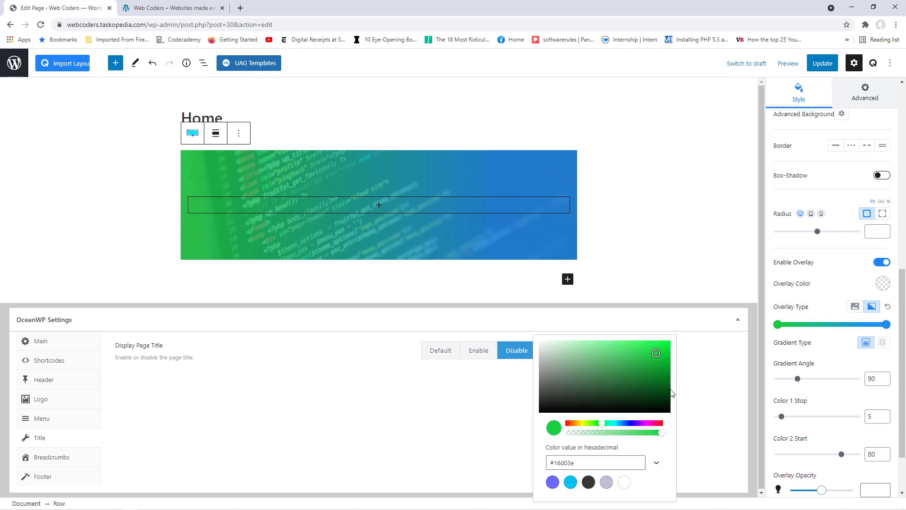
pyautogui.moveTo(598, 424); pyautogui.dragTo(565, 427)
pyautogui.moveTo(656, 357); pyautogui.dragTo(543, 412)
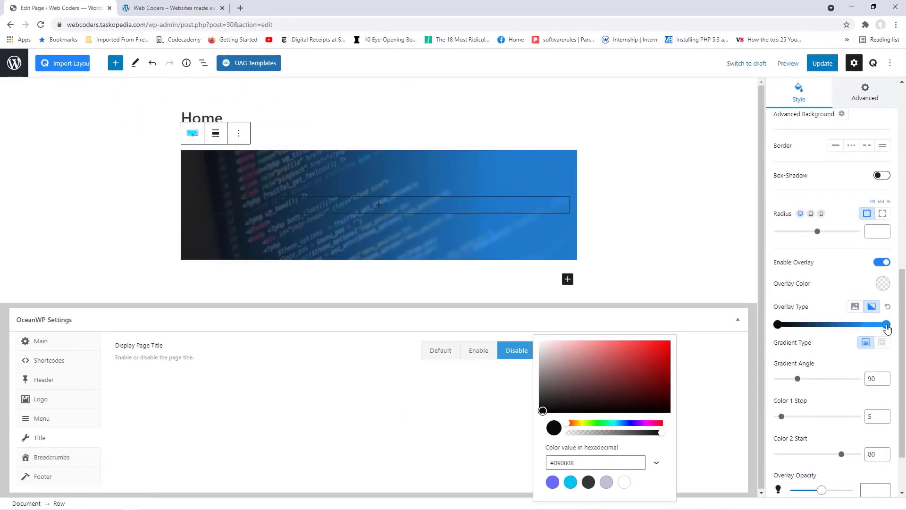
# Set the second overlay gradient color to RGBA values 5, 46, 90 with an alpha of 0.69
pyautogui.click(887, 325)
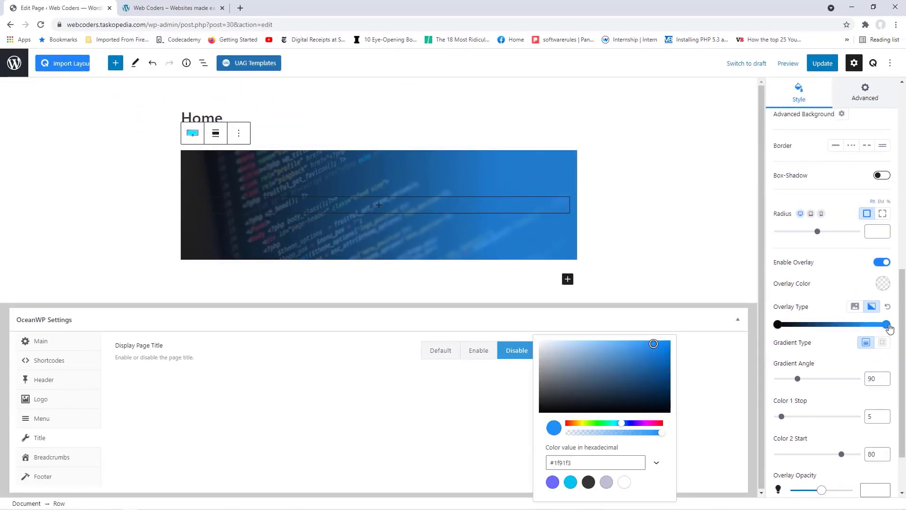
pyautogui.click(657, 464)
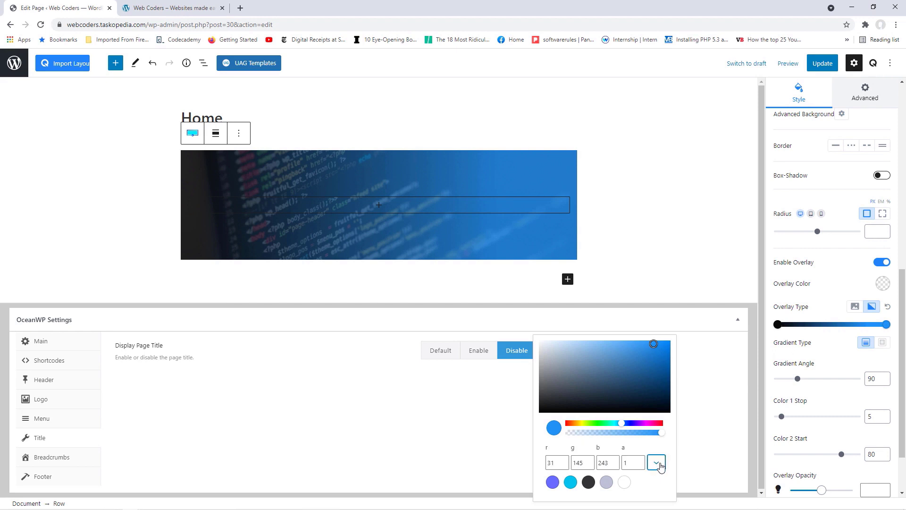
pyautogui.click(656, 464)
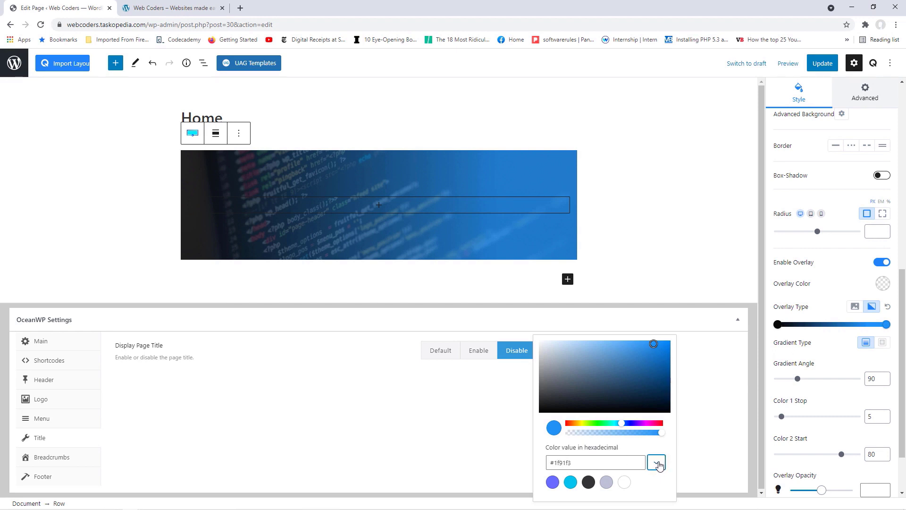
pyautogui.click(656, 464)
pyautogui.doubleClick(559, 466)
pyautogui.write('5')
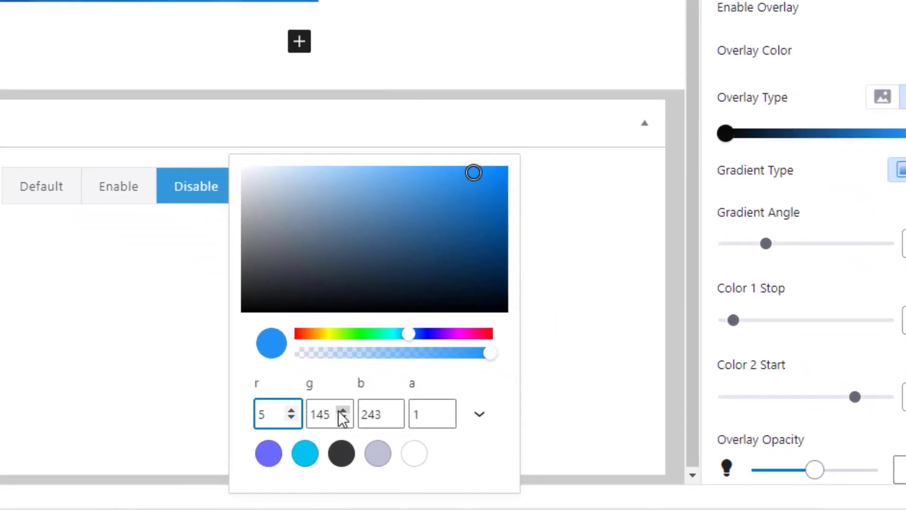
pyautogui.doubleClick(331, 414)
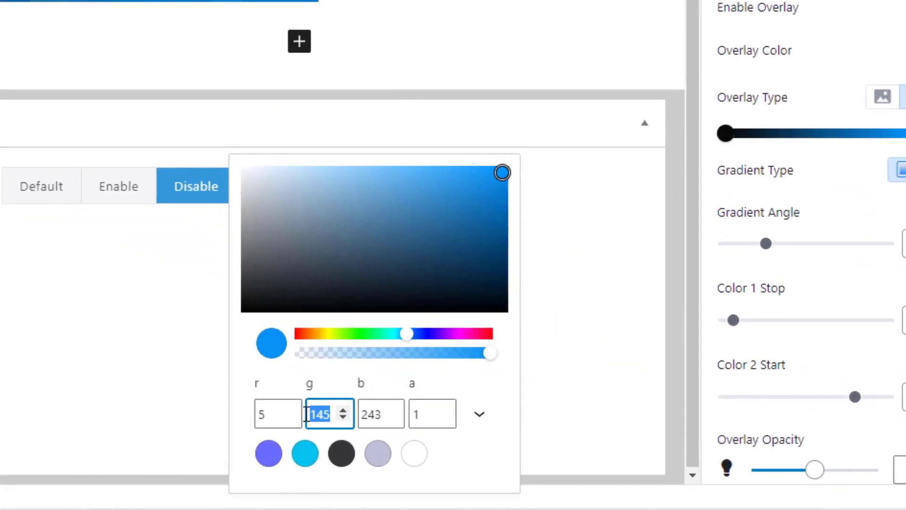
pyautogui.write('46')
pyautogui.press('Tab')
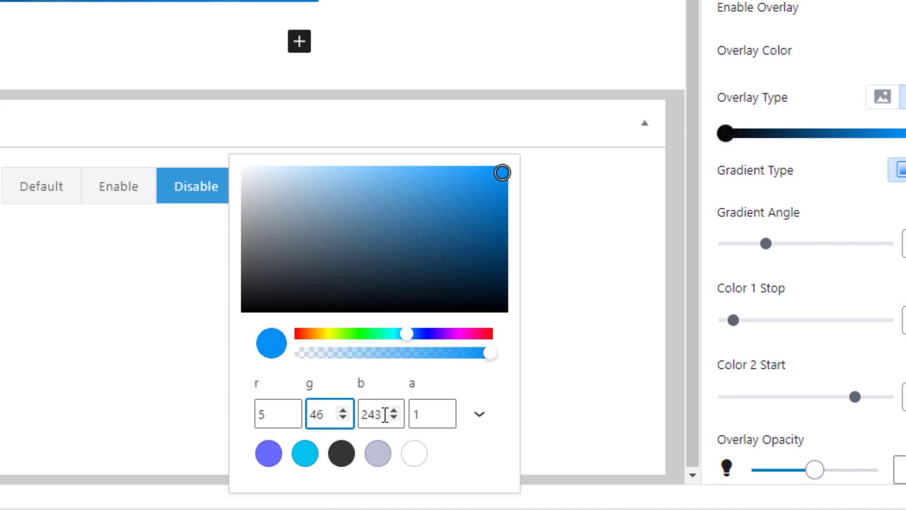
pyautogui.write('90')
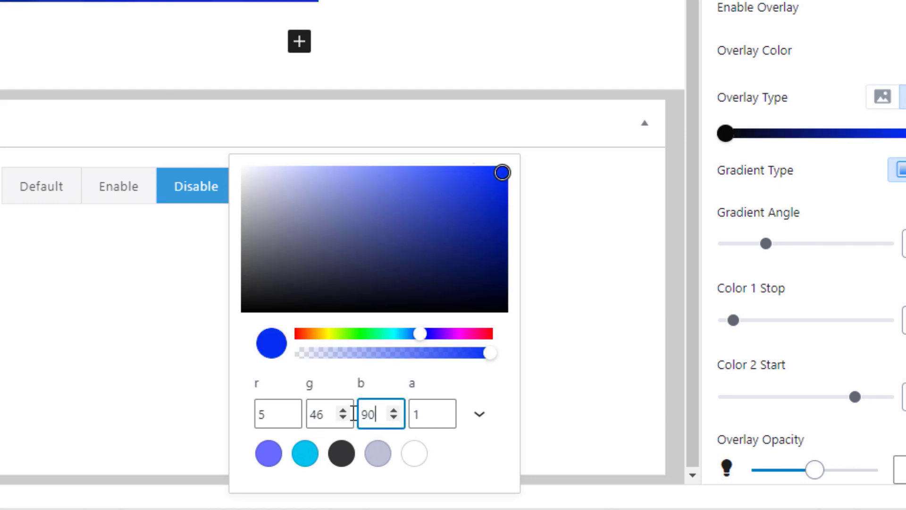
pyautogui.doubleClick(415, 416)
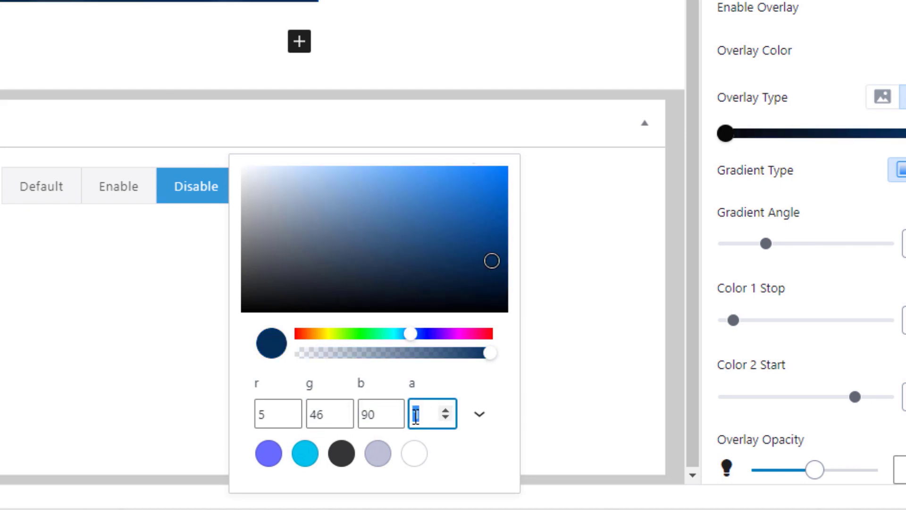
pyautogui.write('0')
pyautogui.write('00')
pyautogui.write('69')
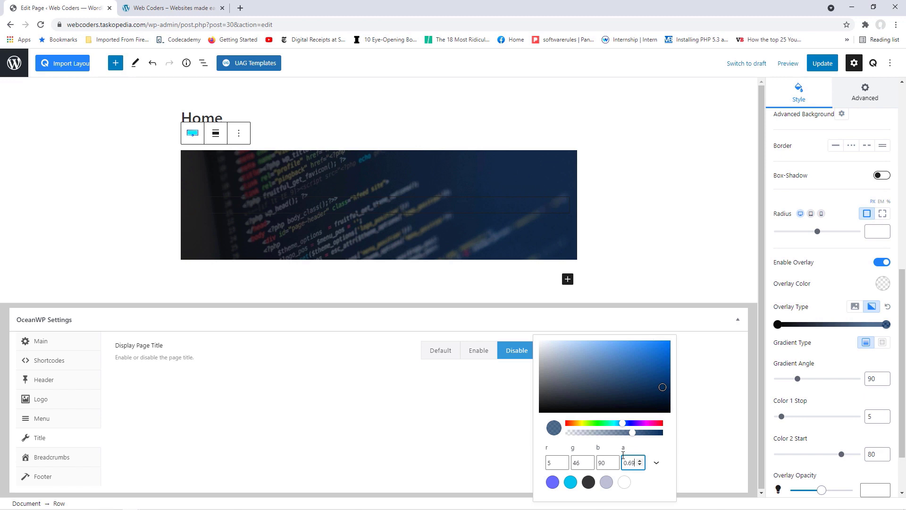
# Set the Home page's OceanWP header style to Transparent, and update the page to view it live
pyautogui.scroll(3, 840, 264)
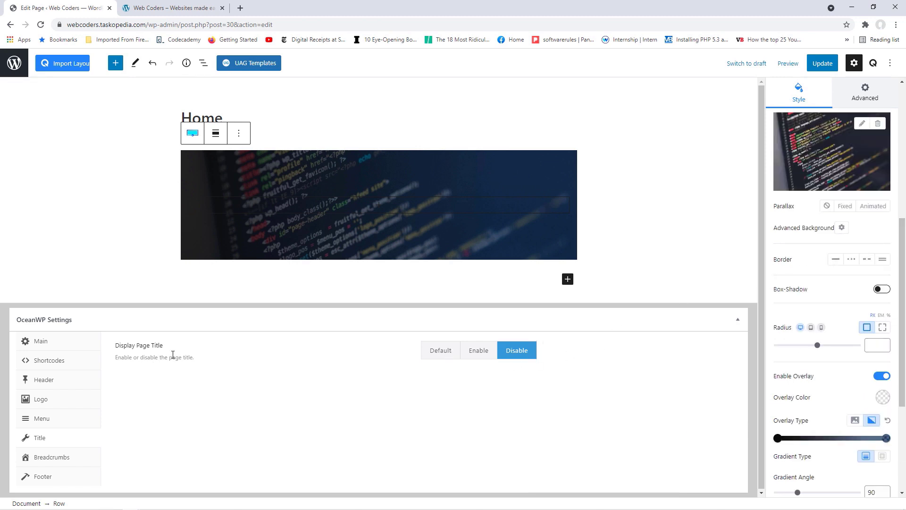
pyautogui.click(56, 382)
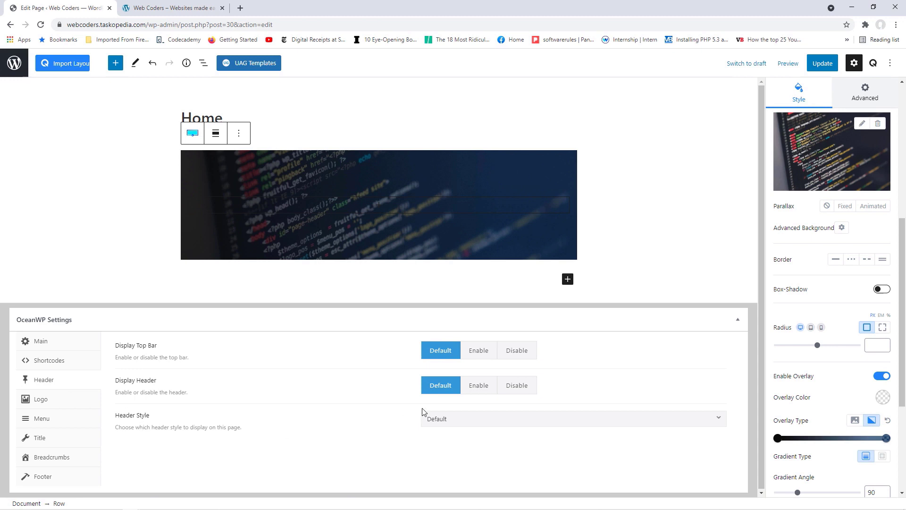
pyautogui.click(434, 420)
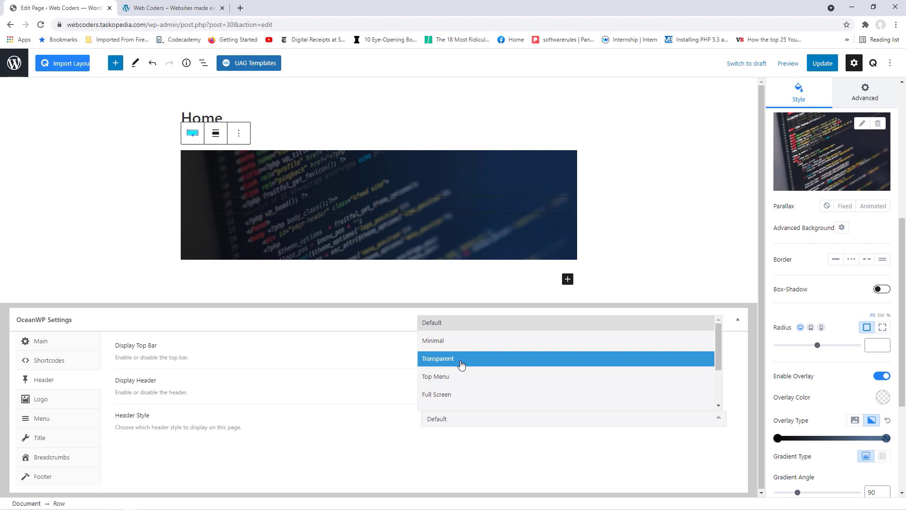
pyautogui.click(461, 364)
pyautogui.click(820, 63)
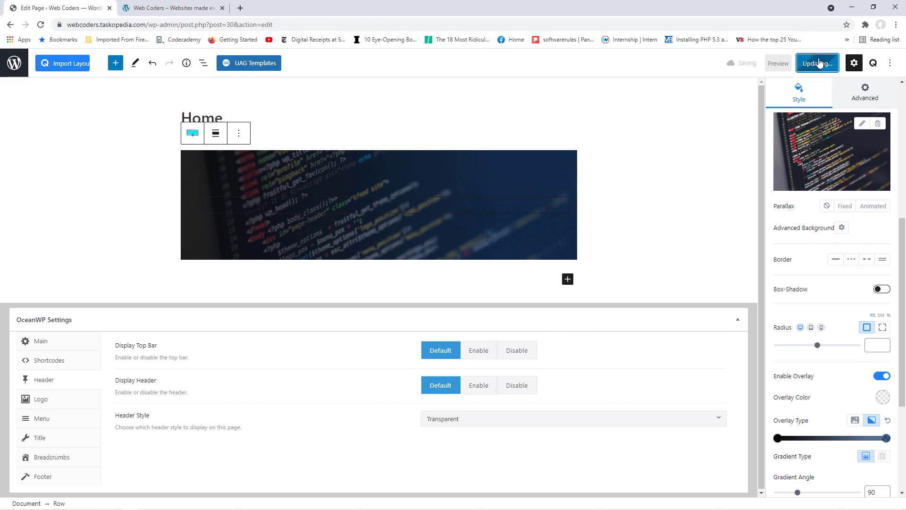
pyautogui.click(86, 479)
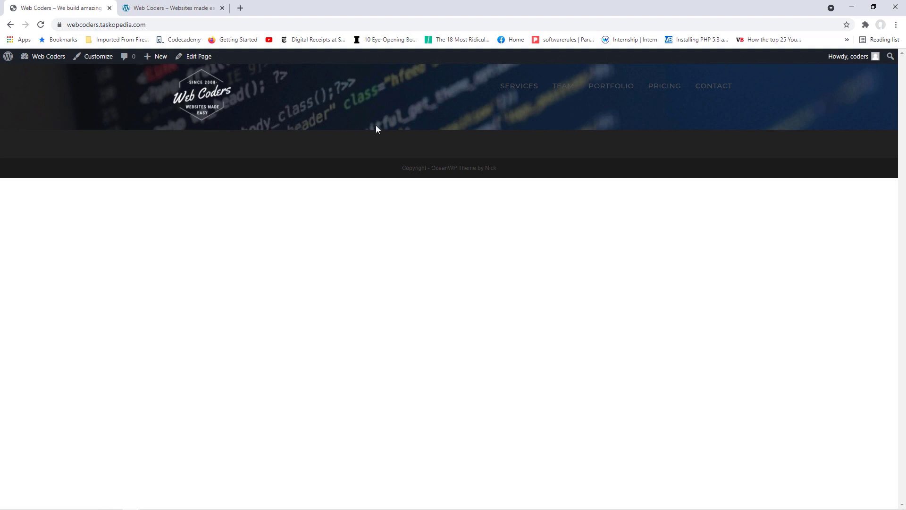
# Reopen the Home page for editing and give the hero row a custom minimum height of 700 px
pyautogui.click(202, 61)
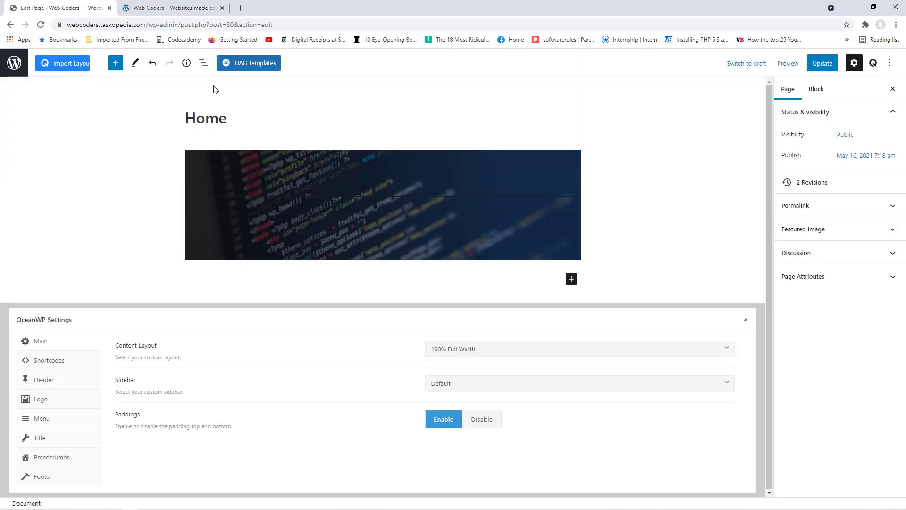
pyautogui.click(527, 160)
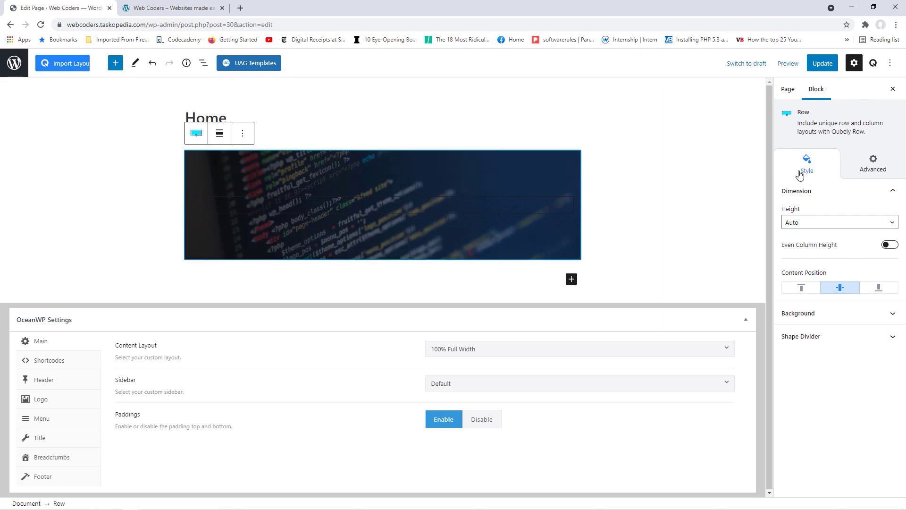
pyautogui.click(808, 225)
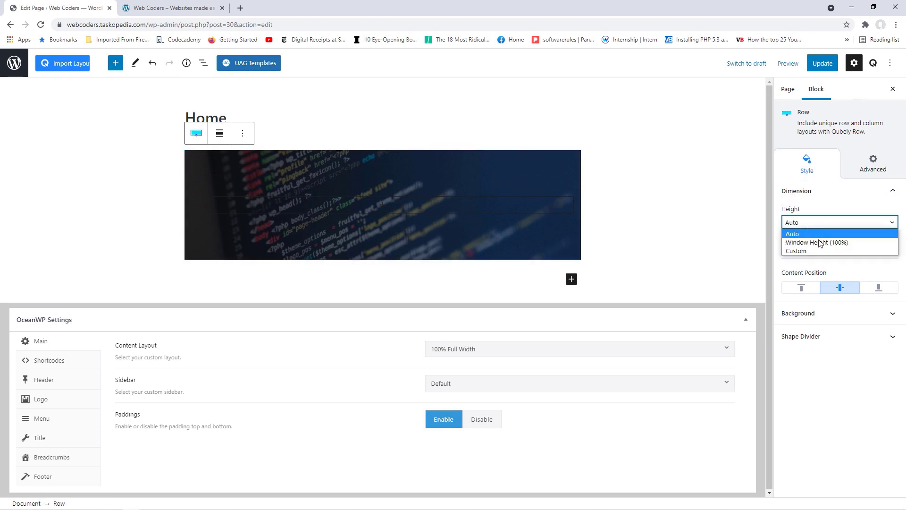
pyautogui.click(805, 251)
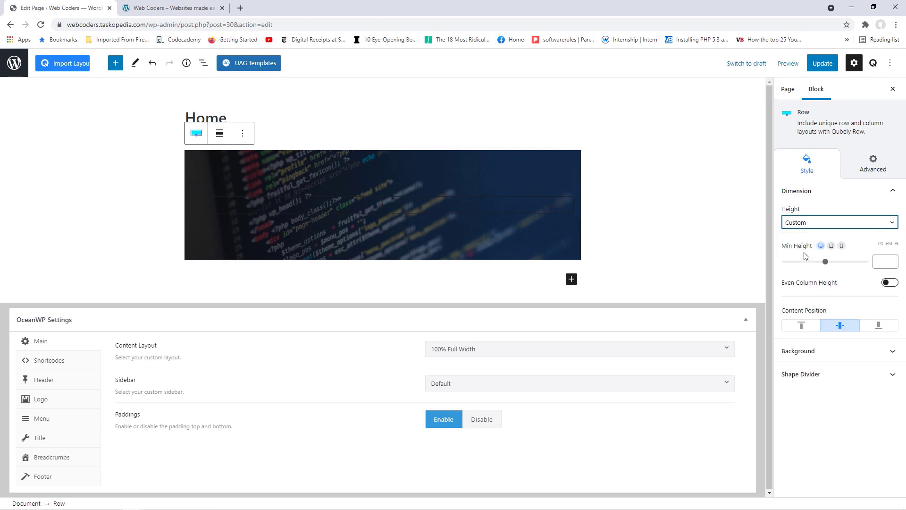
pyautogui.click(830, 262)
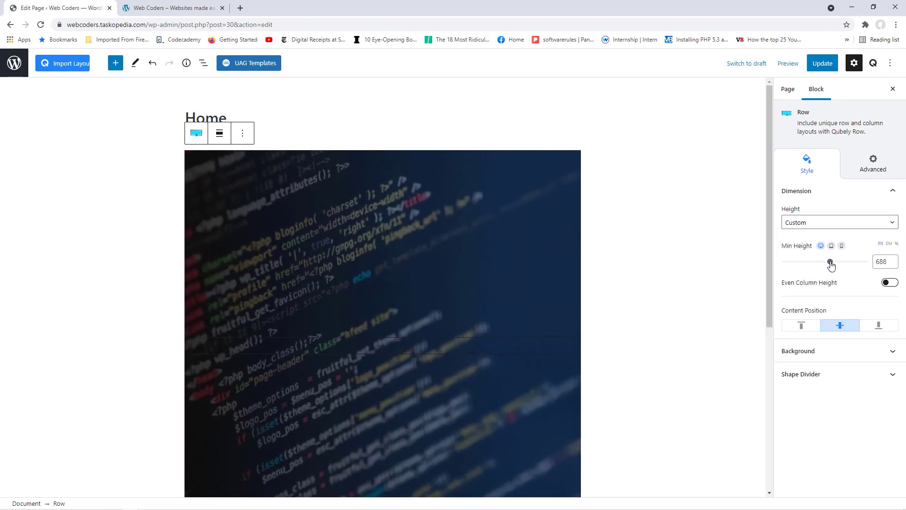
pyautogui.click(894, 259)
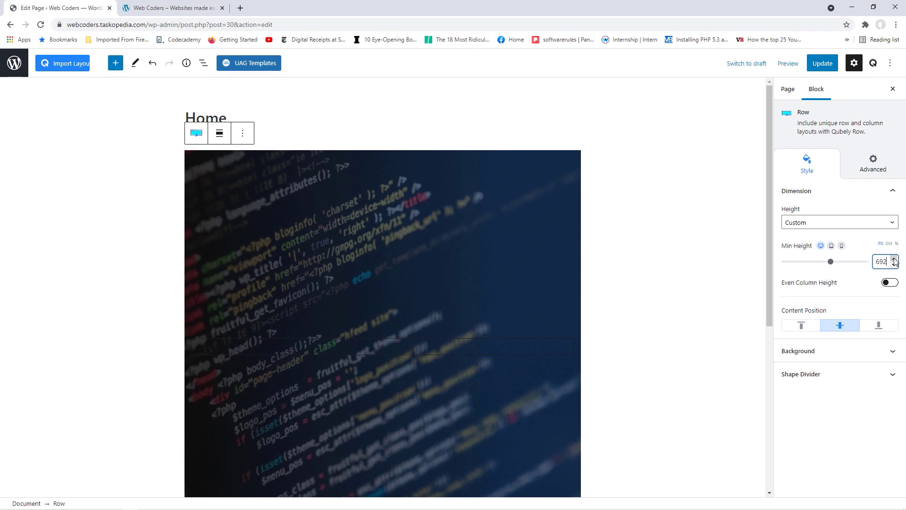
pyautogui.click(894, 259)
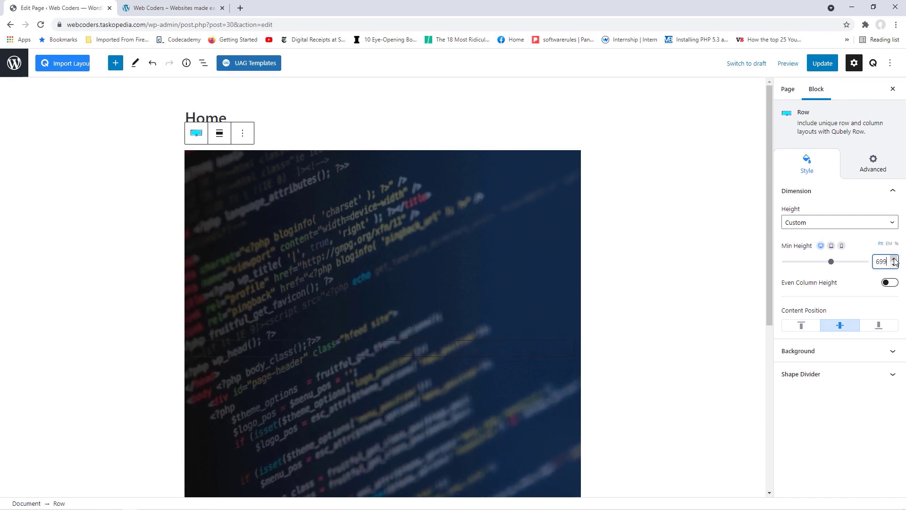
pyautogui.moveTo(768, 234); pyautogui.dragTo(764, 303)
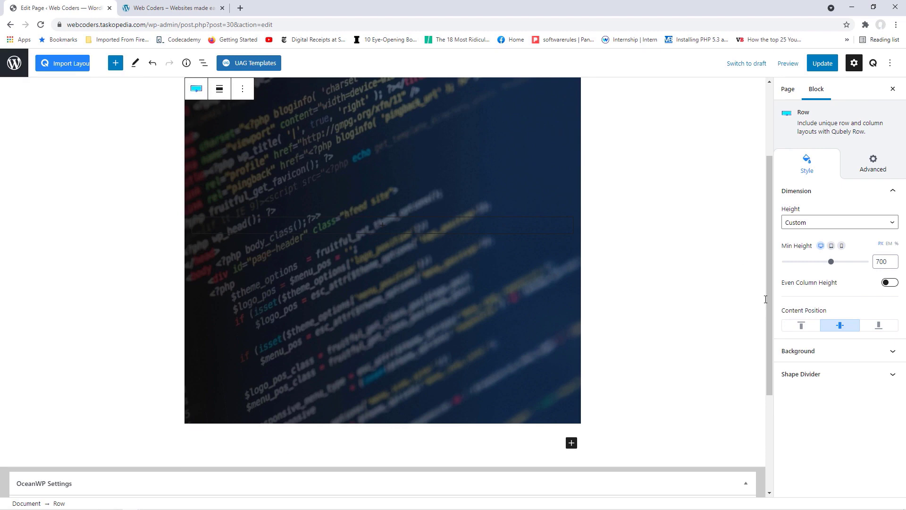
# Check the example site's hero section and insert a Qubely Heading block into the column of the hero row
pyautogui.click(169, 8)
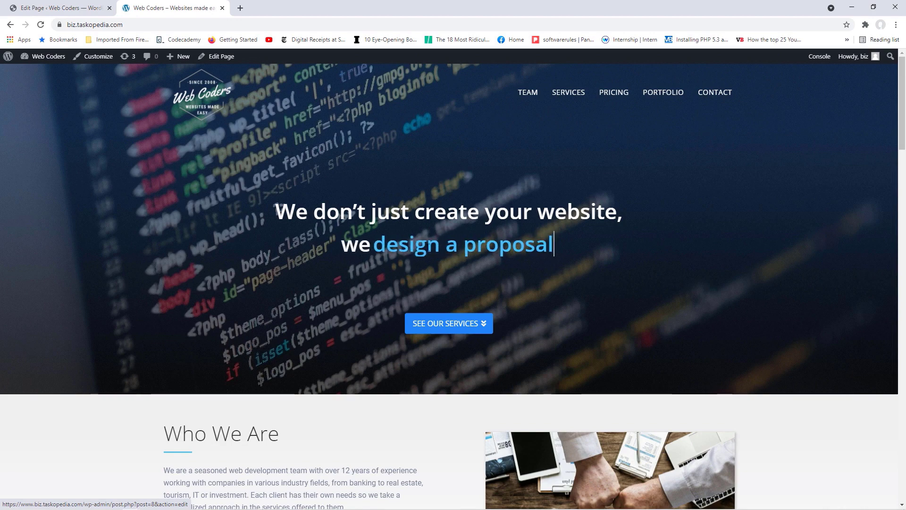
pyautogui.click(56, 6)
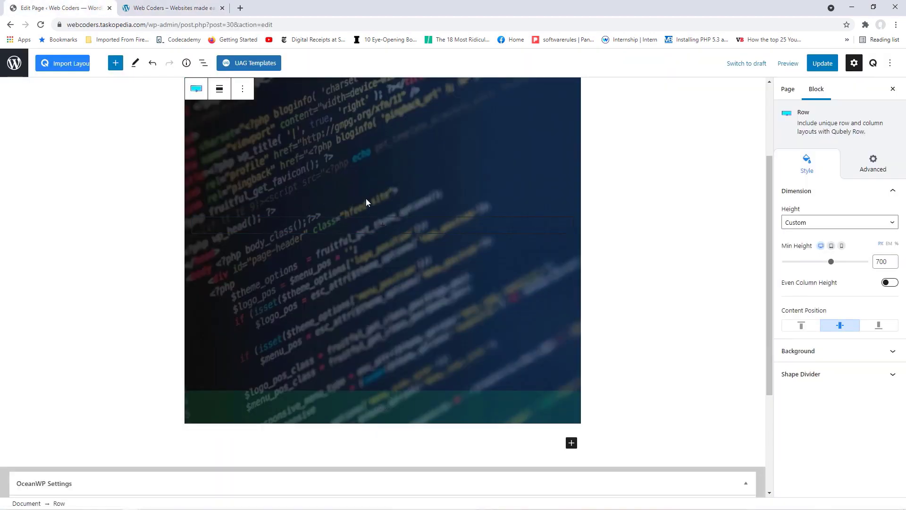
pyautogui.click(382, 230)
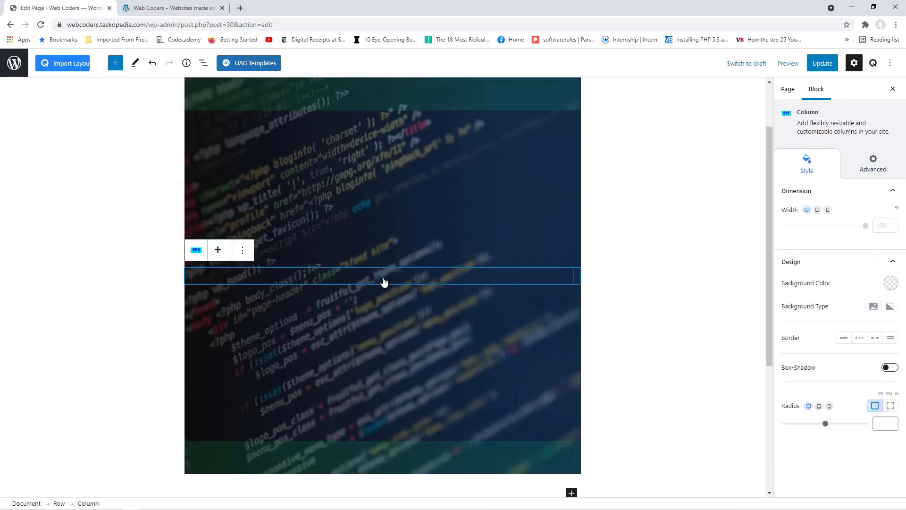
pyautogui.click(384, 282)
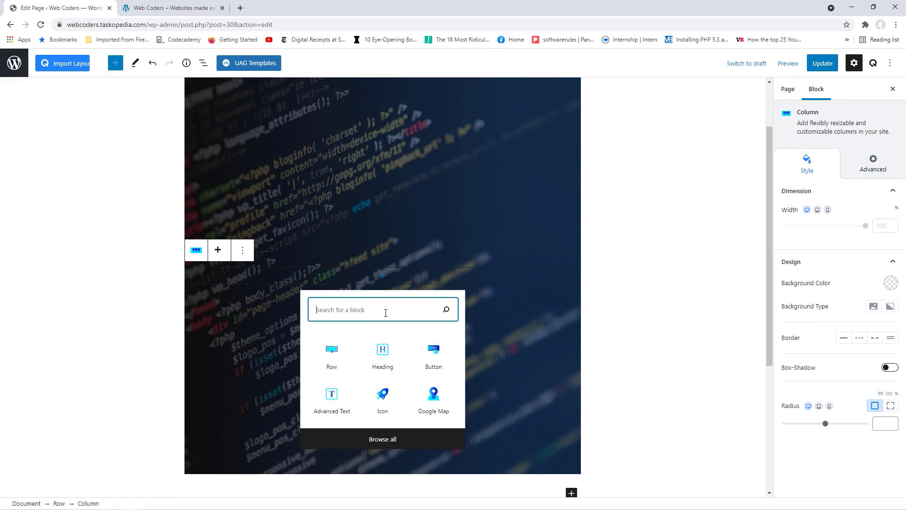
pyautogui.click(382, 439)
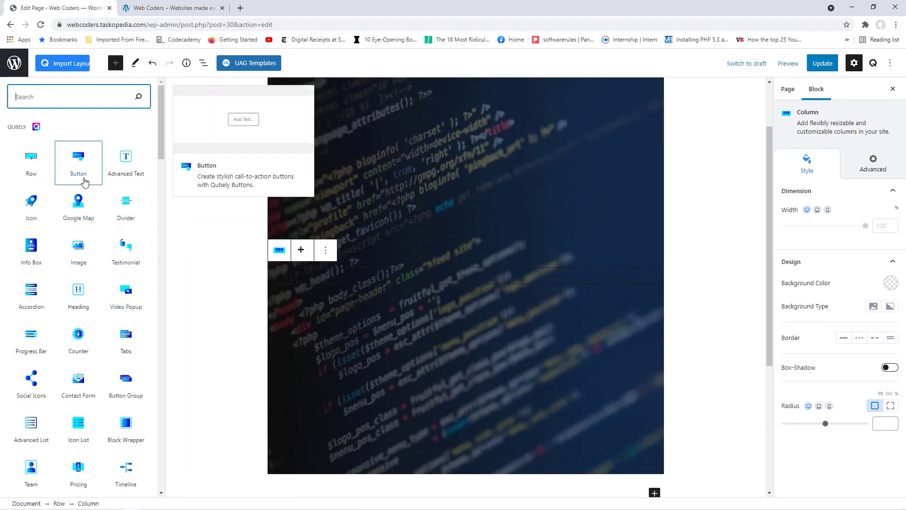
pyautogui.click(78, 292)
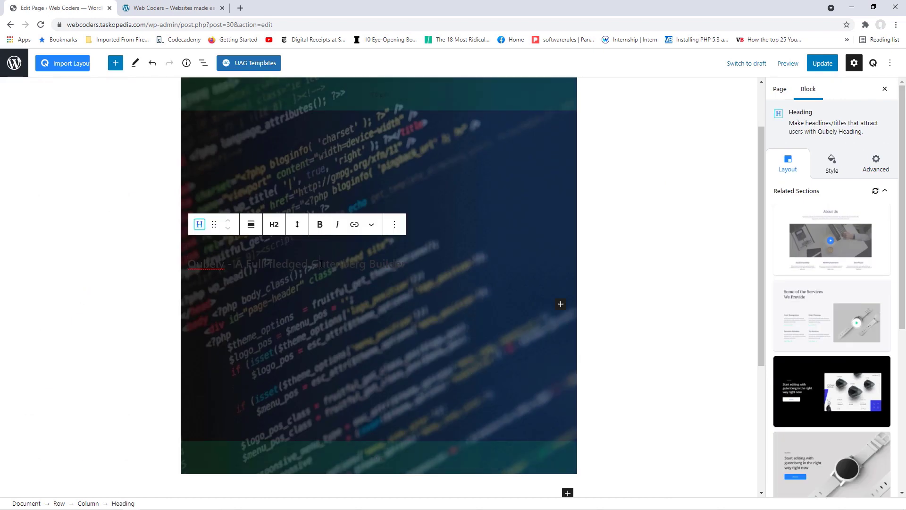
# Replace the heading's placeholder text with "We don't just create your website", following the example site's hero text
pyautogui.moveTo(418, 266); pyautogui.dragTo(189, 265)
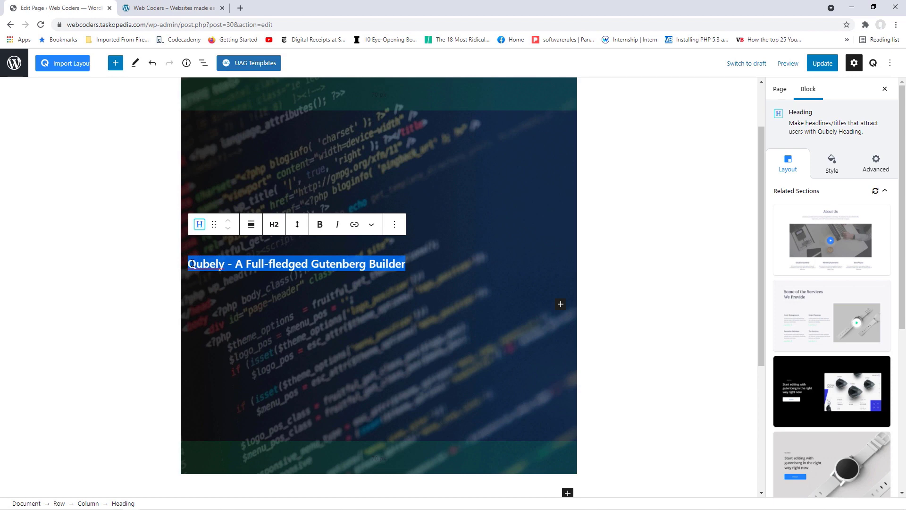
pyautogui.hotkey('ctrl', 'Tab')
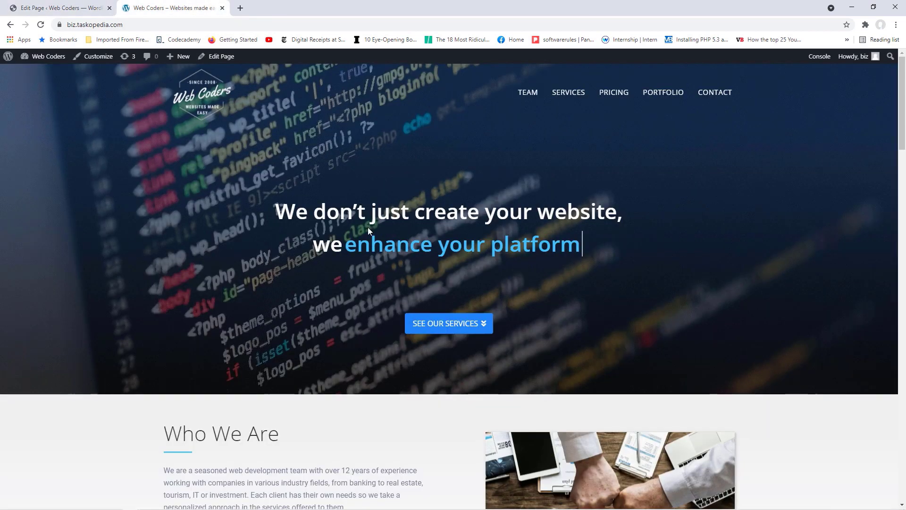
pyautogui.click(57, 8)
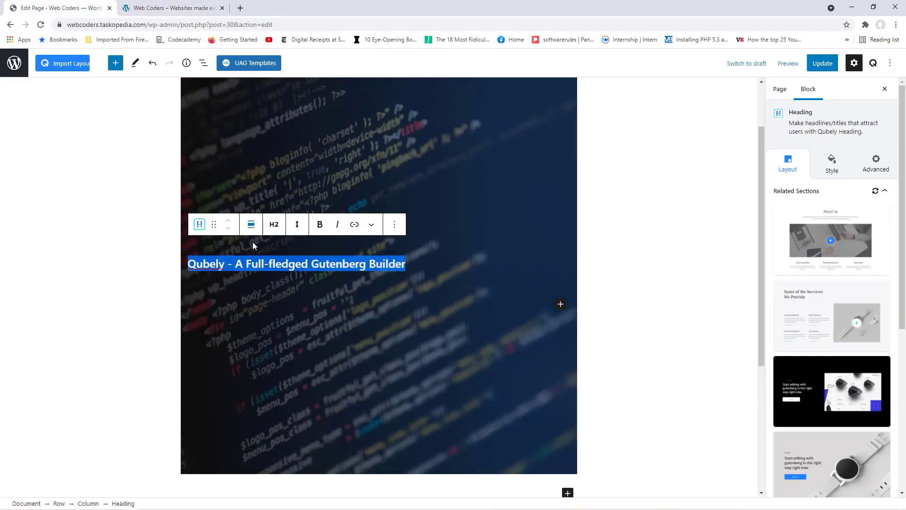
pyautogui.write("We don't just c")
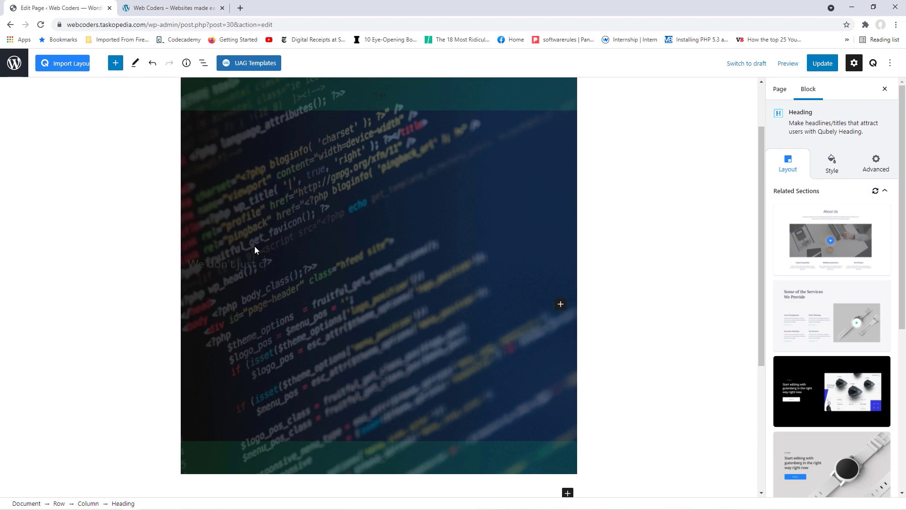
pyautogui.write('reate your website')
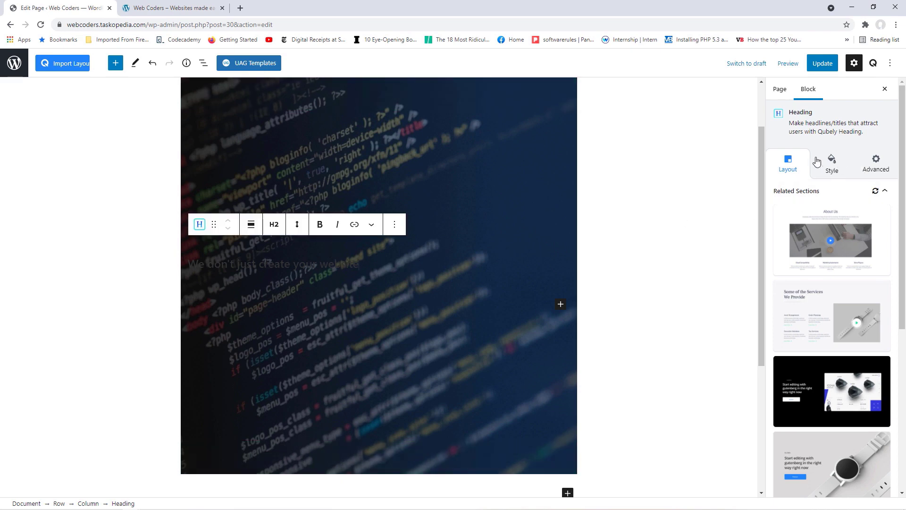
# Center the hero heading, color it white and set its font size to 40 px
pyautogui.click(829, 170)
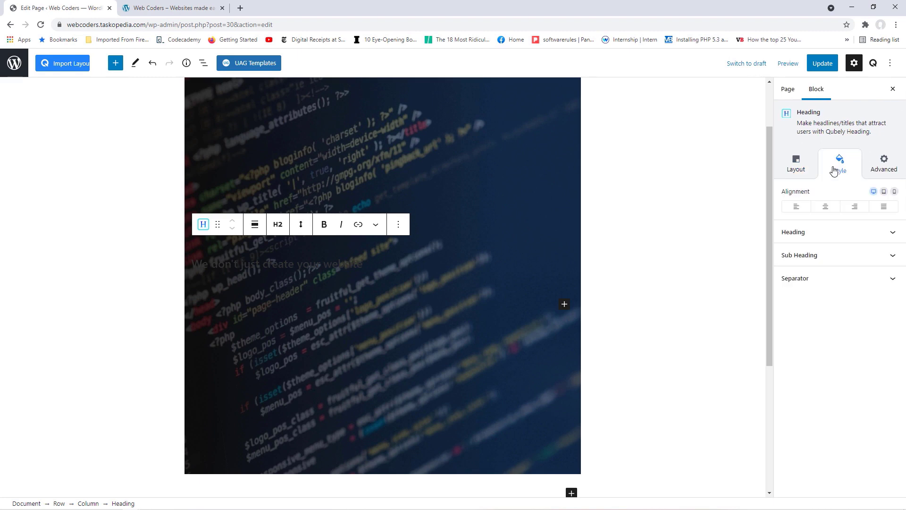
pyautogui.click(826, 210)
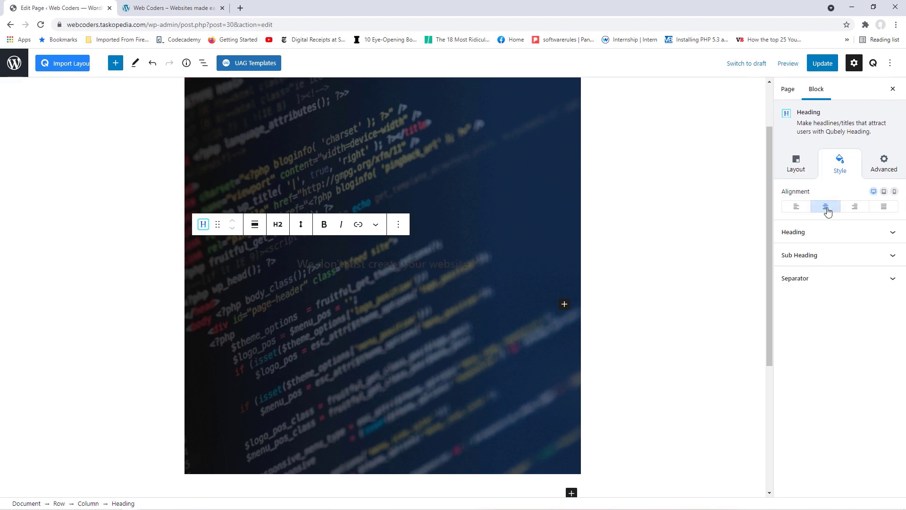
pyautogui.click(845, 238)
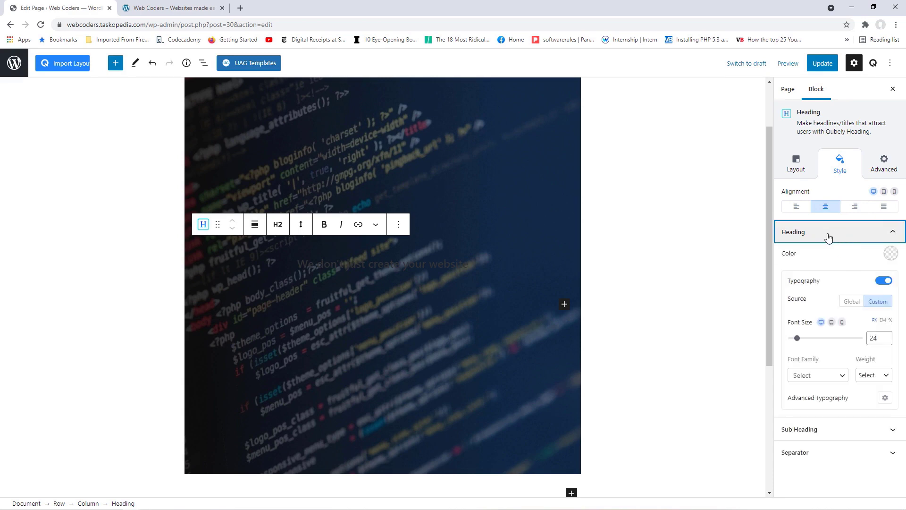
pyautogui.click(891, 253)
pyautogui.click(840, 221)
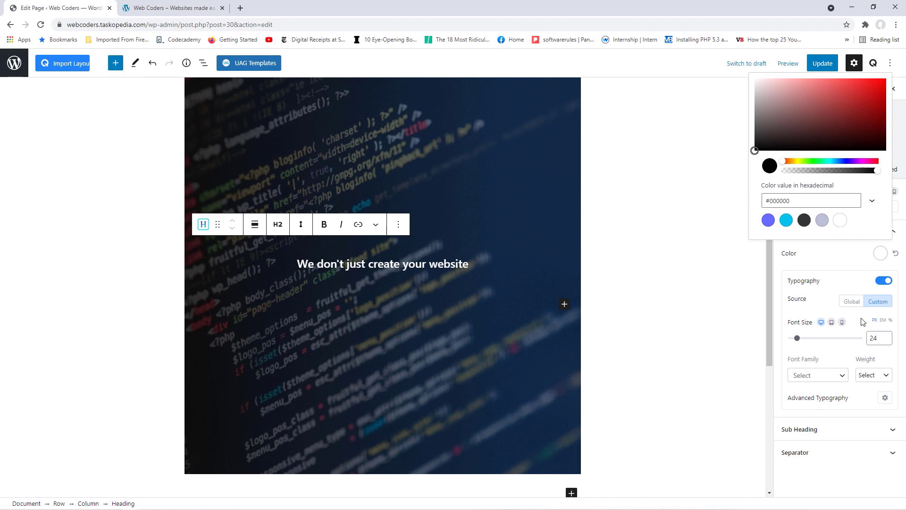
pyautogui.moveTo(888, 336); pyautogui.dragTo(888, 338)
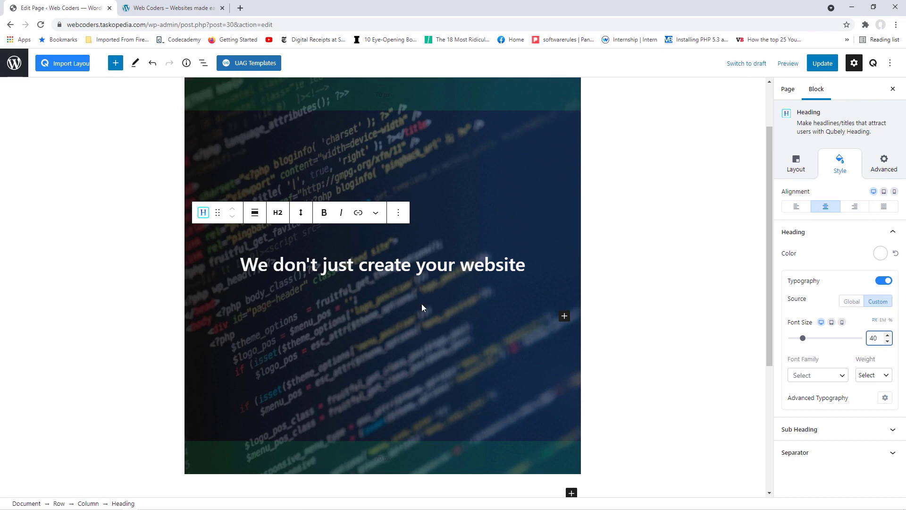
# Insert a Qubely Animated Headline block into the hero column and move it below the "We don't just create your website" heading
pyautogui.click(152, 8)
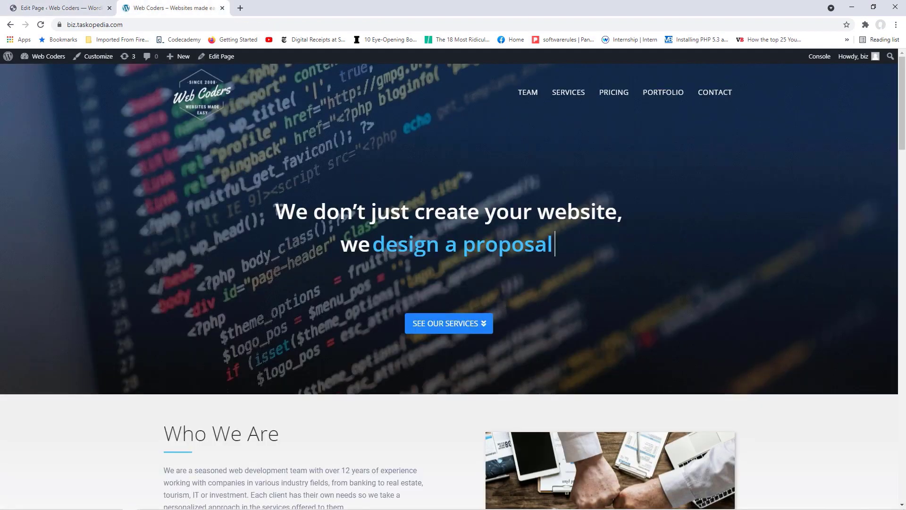
pyautogui.click(61, 8)
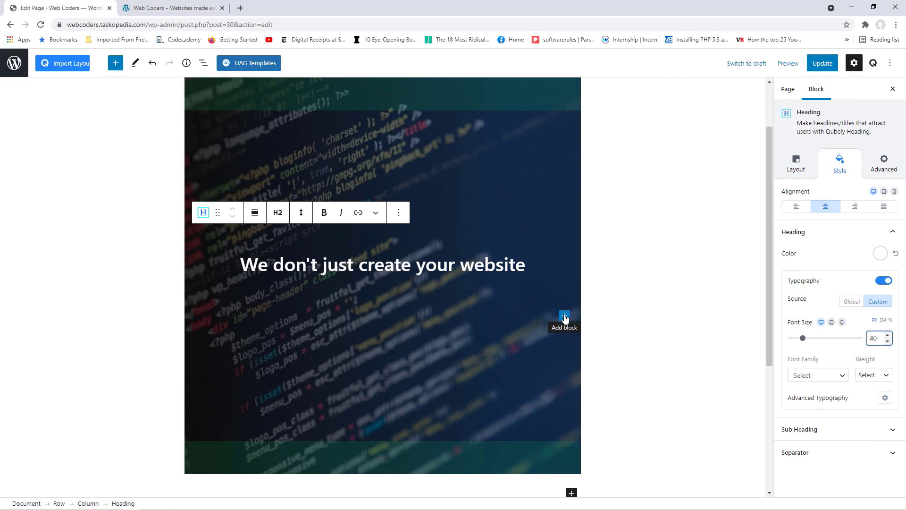
pyautogui.click(399, 308)
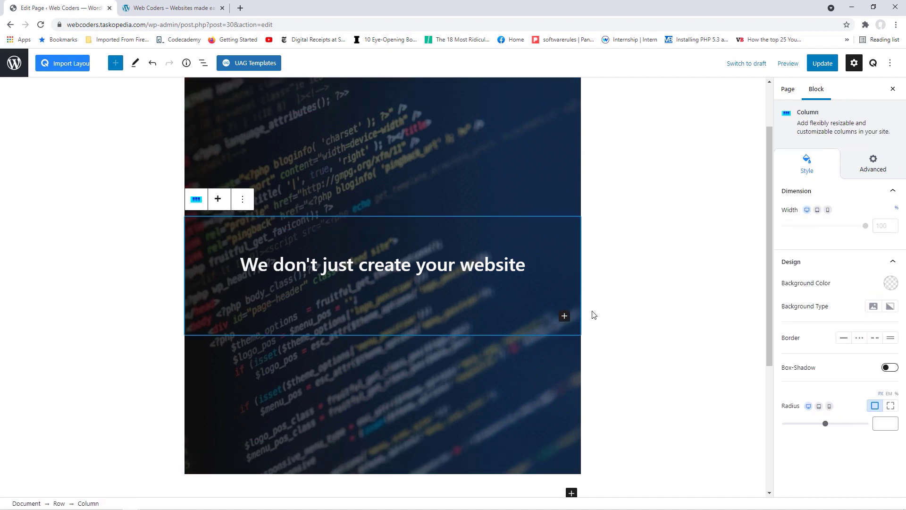
pyautogui.click(564, 317)
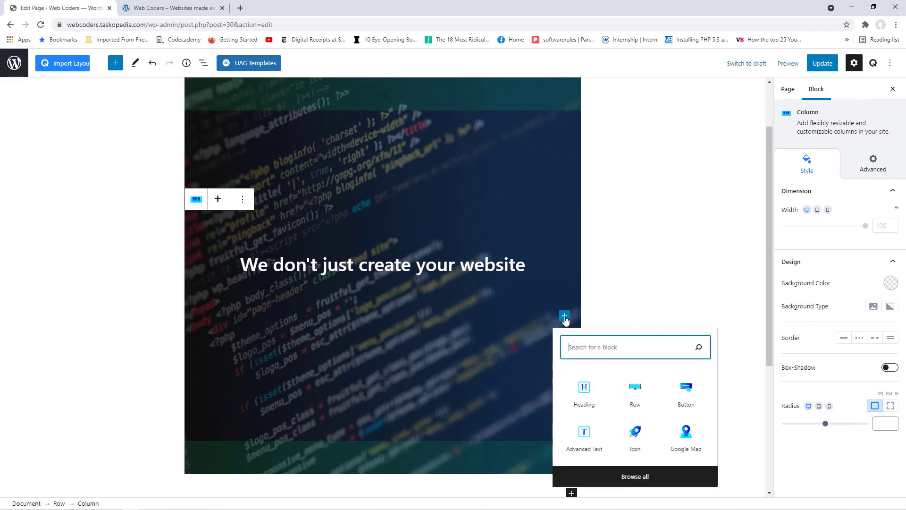
pyautogui.click(634, 477)
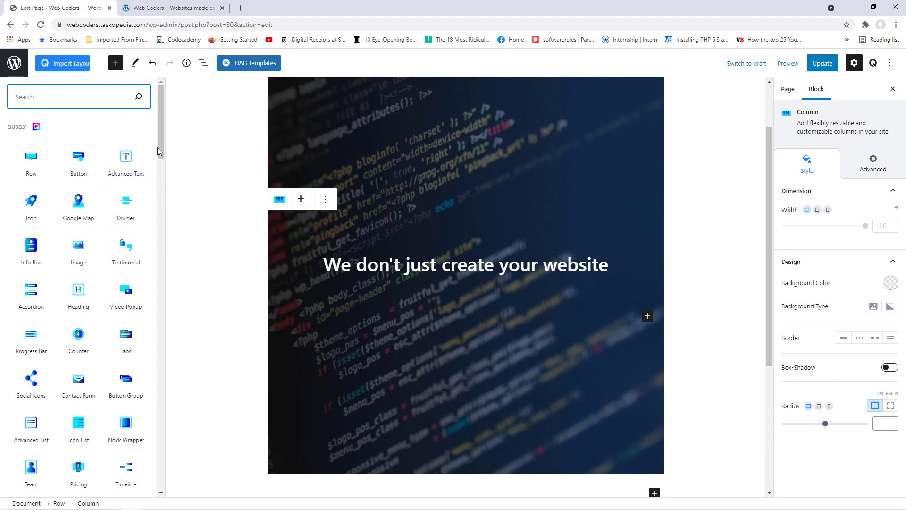
pyautogui.moveTo(160, 145); pyautogui.dragTo(154, 180)
pyautogui.moveTo(80, 340)
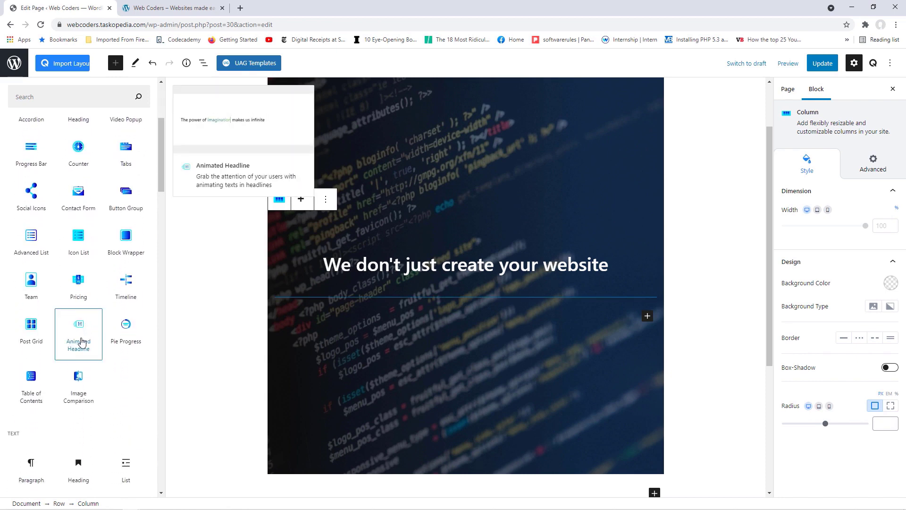
pyautogui.click(81, 341)
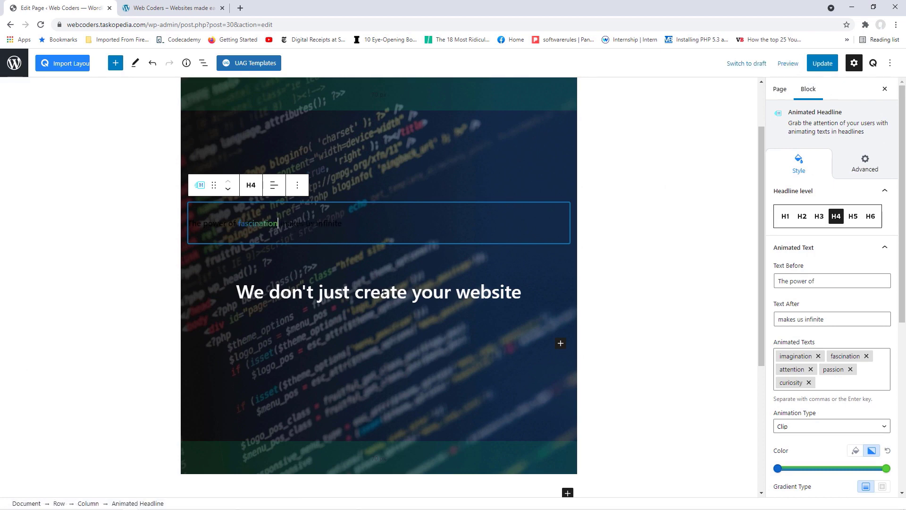
pyautogui.click(228, 191)
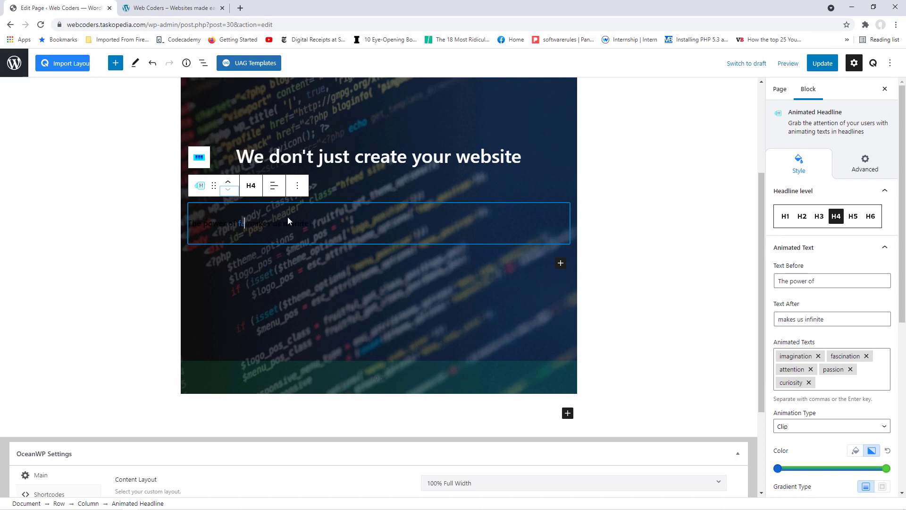
# Set the animated headline's level to H2, with "We" as the text before and an empty text after
pyautogui.click(170, 7)
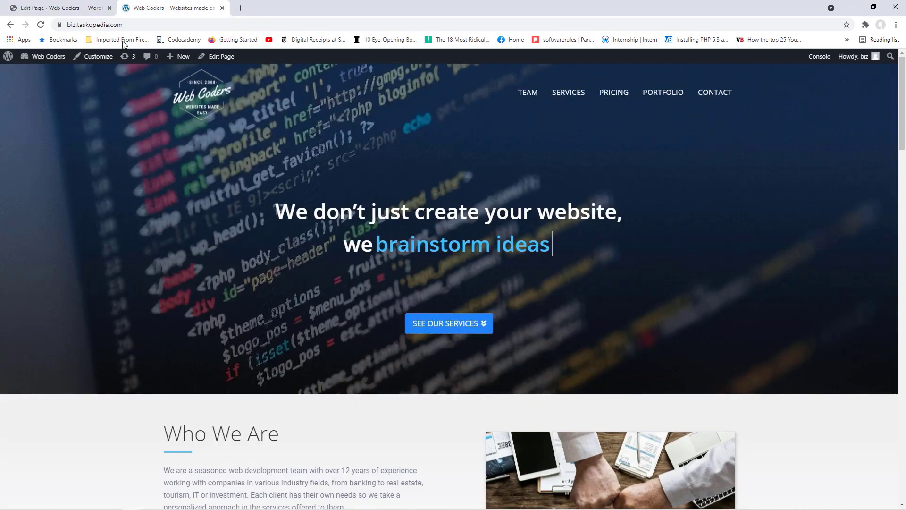
pyautogui.click(62, 8)
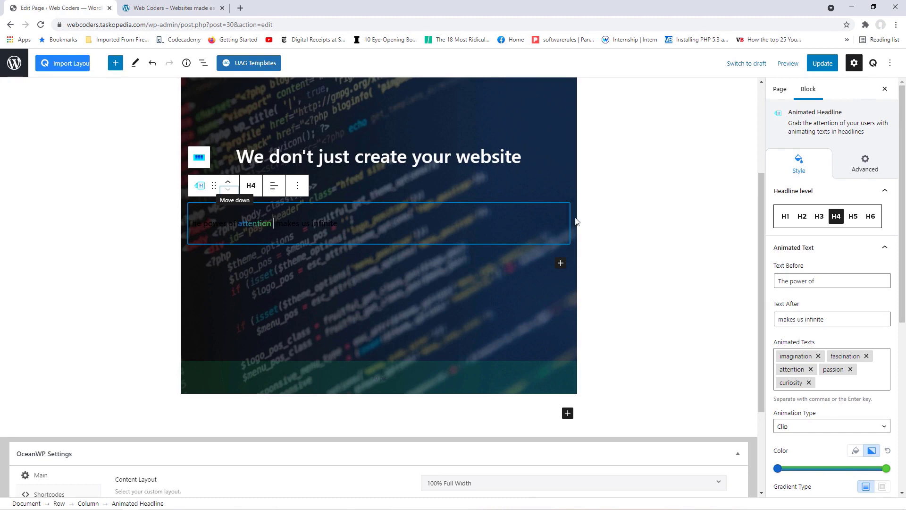
pyautogui.click(803, 216)
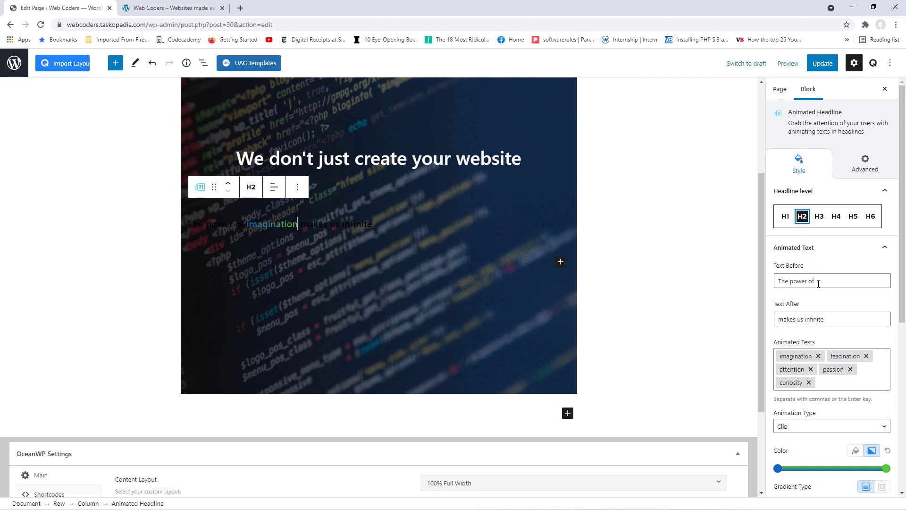
pyautogui.moveTo(819, 281); pyautogui.dragTo(770, 287)
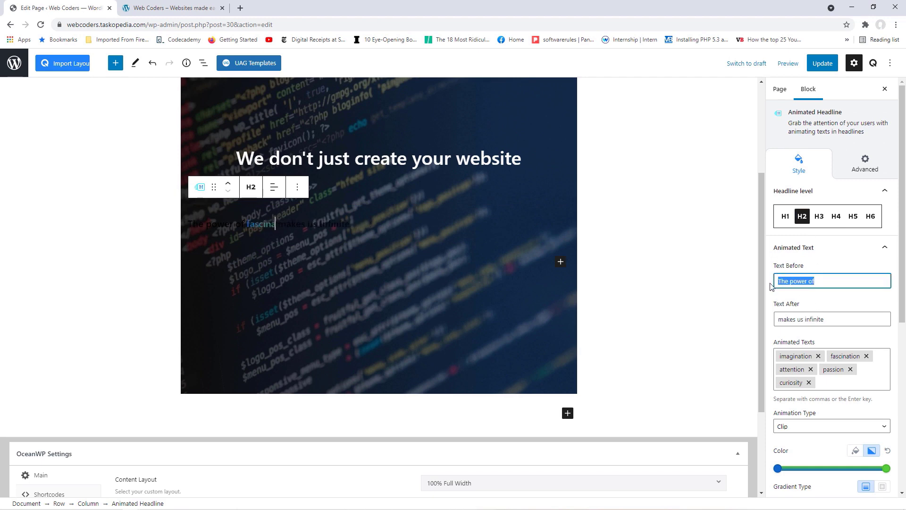
pyautogui.write('We')
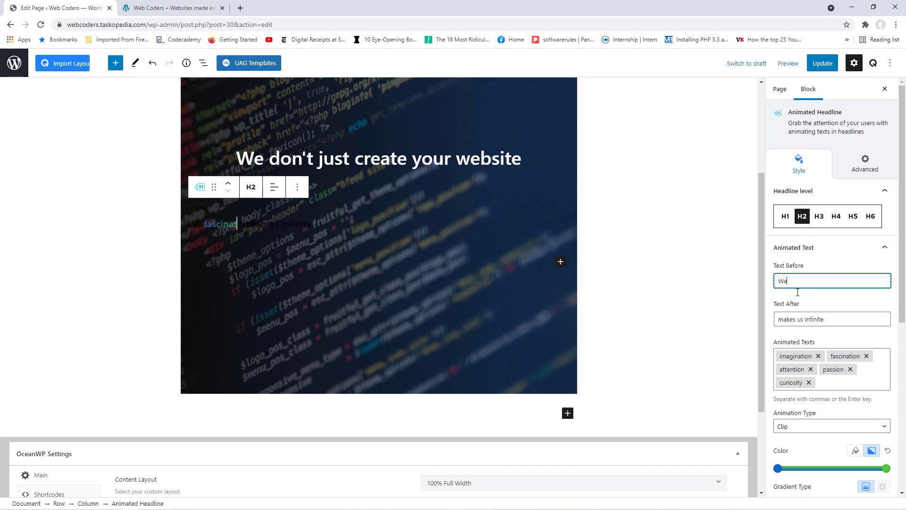
pyautogui.moveTo(849, 319); pyautogui.dragTo(780, 319)
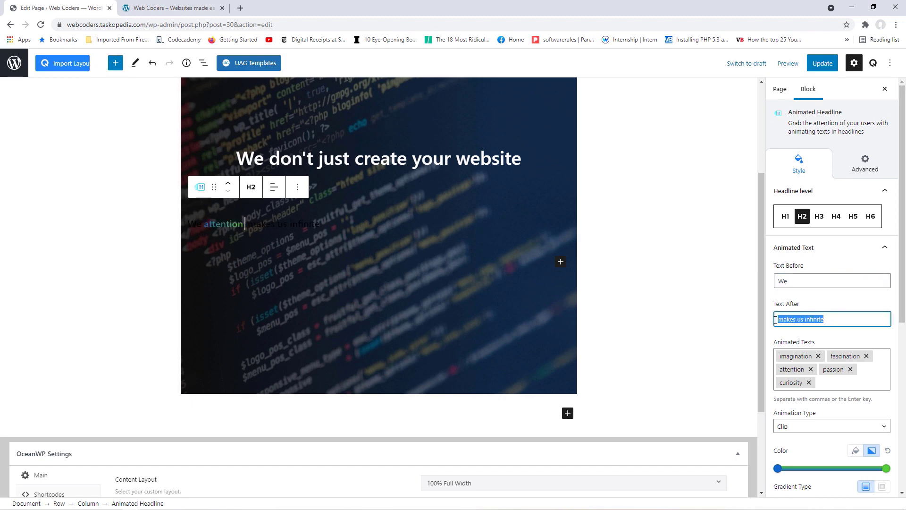
pyautogui.press('BackSpace')
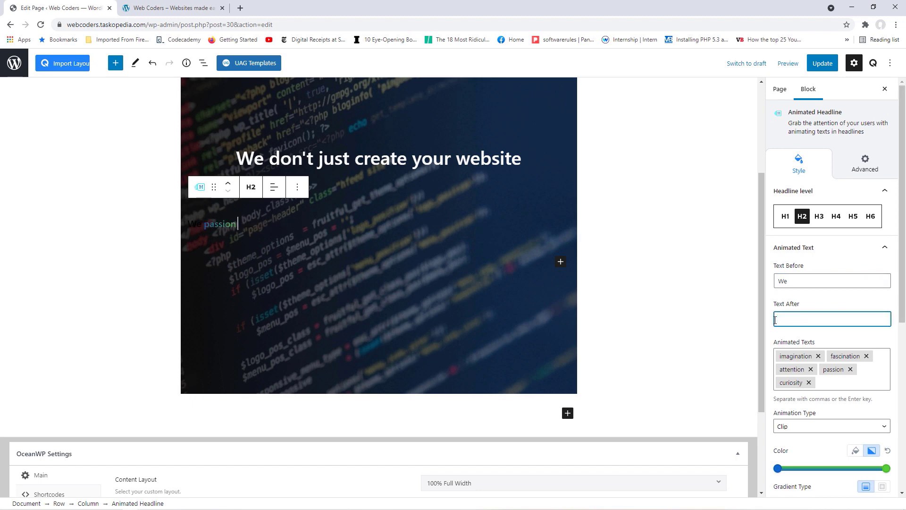
# Remove all the default animated texts from the animated headline
pyautogui.click(818, 357)
pyautogui.click(816, 356)
pyautogui.click(812, 356)
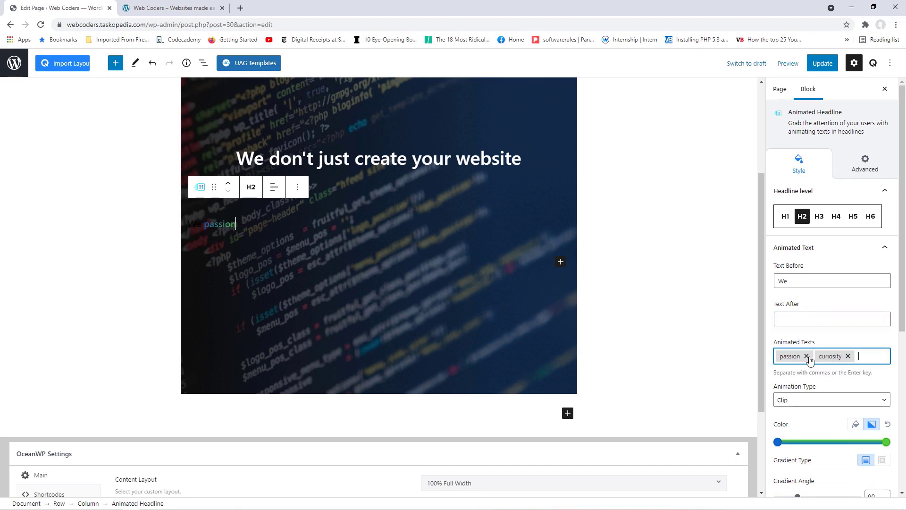
pyautogui.click(809, 357)
pyautogui.click(809, 357)
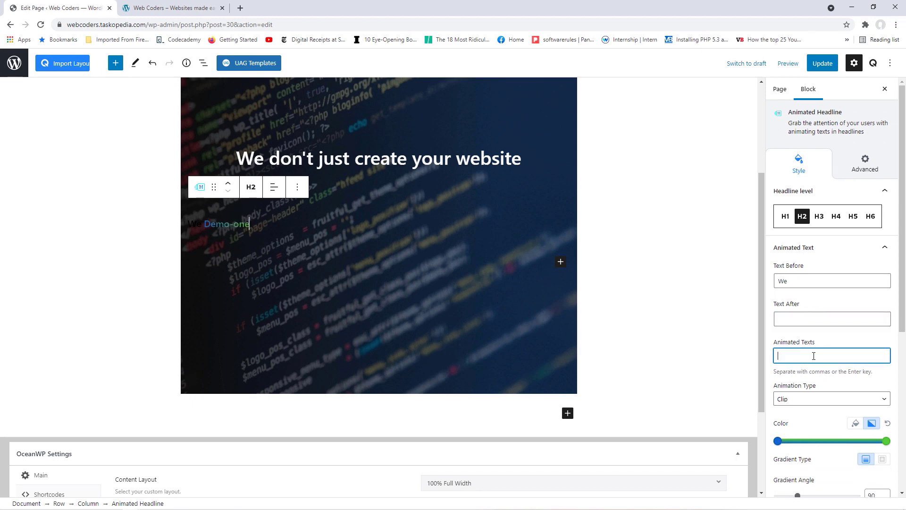
# Add the animated texts "design a proposal", "plan your strategy" and "engineer a solution" to the animated headline
pyautogui.write('design a proposal')
pyautogui.press('Return')
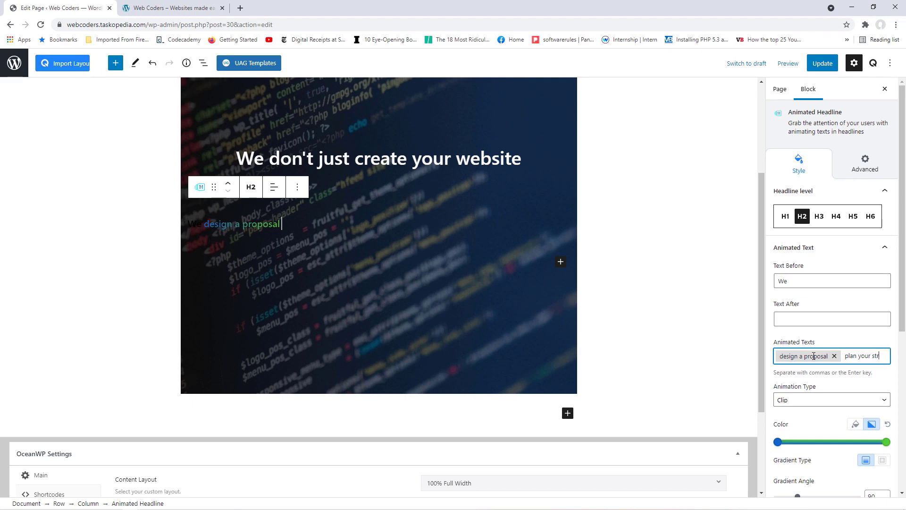
pyautogui.write('plan your strategy')
pyautogui.press('Return')
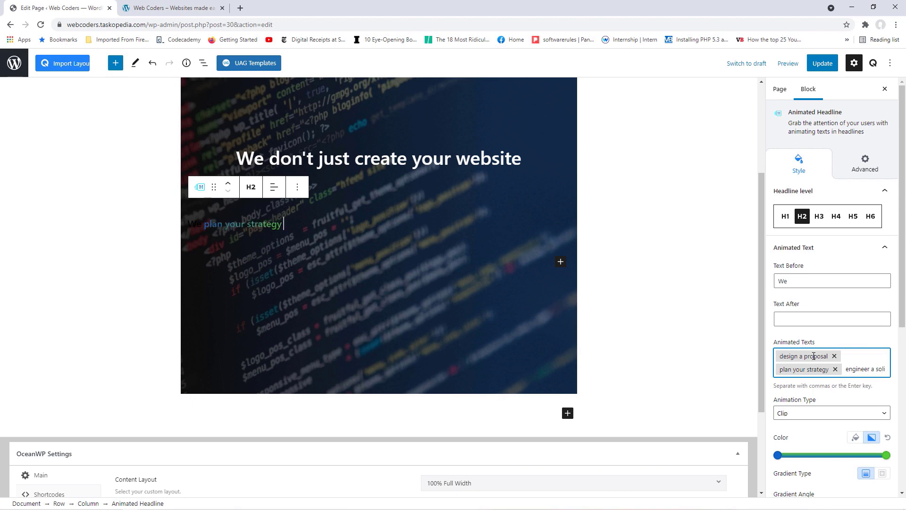
pyautogui.write('engineer a solution')
pyautogui.press('Return')
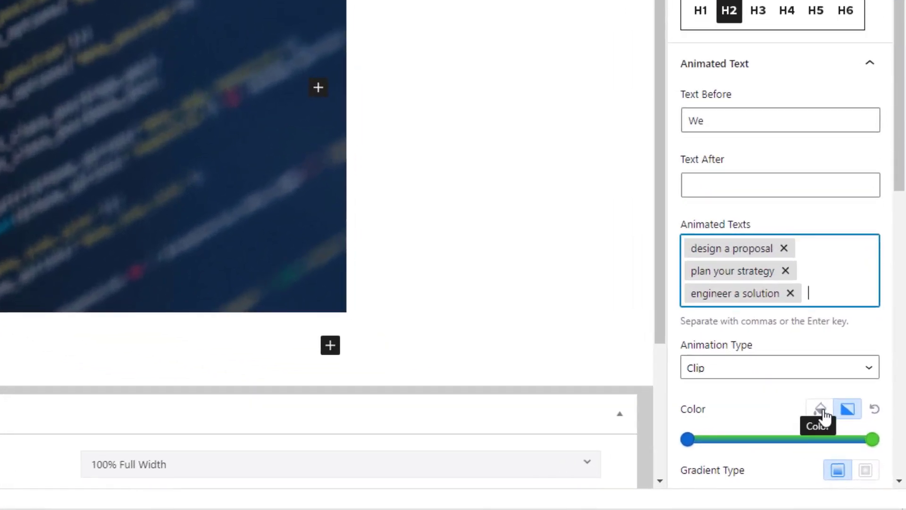
# Switch the animated text color from gradient to a solid fill and choose the light blue preset
pyautogui.click(822, 416)
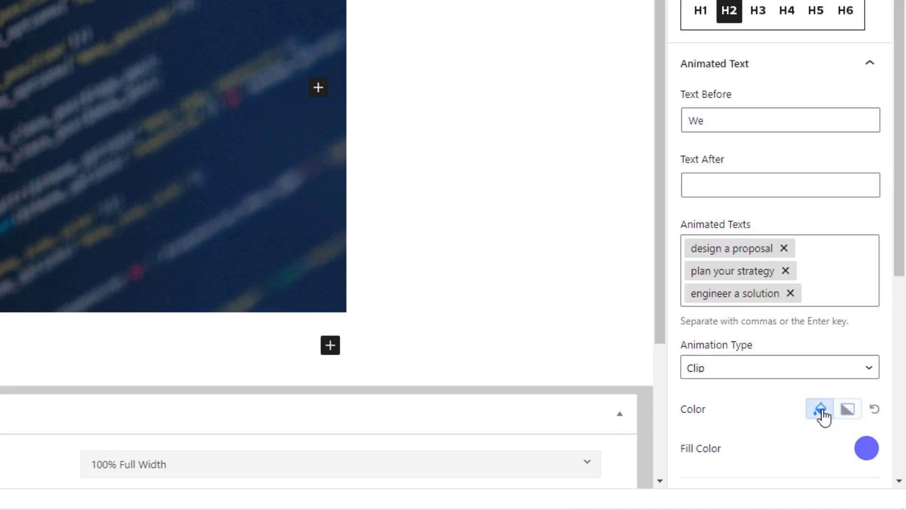
pyautogui.moveTo(898, 229); pyautogui.dragTo(905, 241)
pyautogui.scroll(-4, 901, 283)
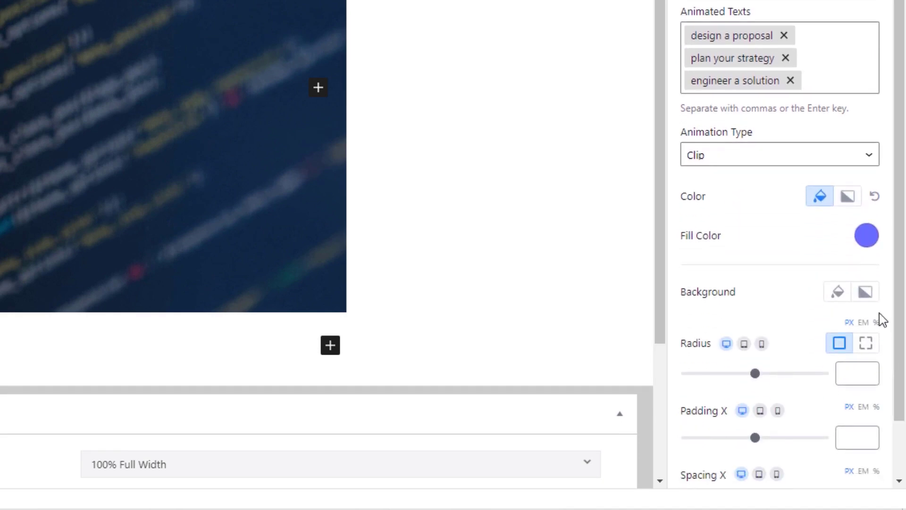
pyautogui.click(868, 240)
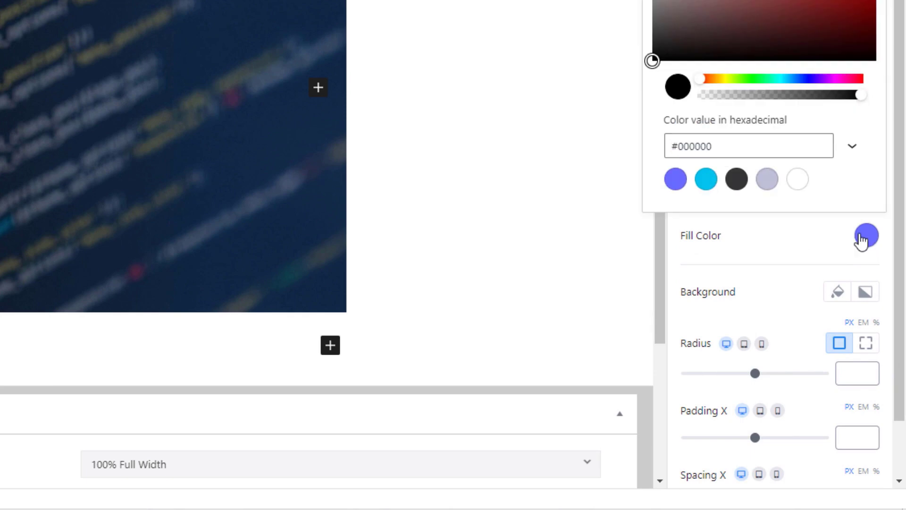
pyautogui.click(708, 184)
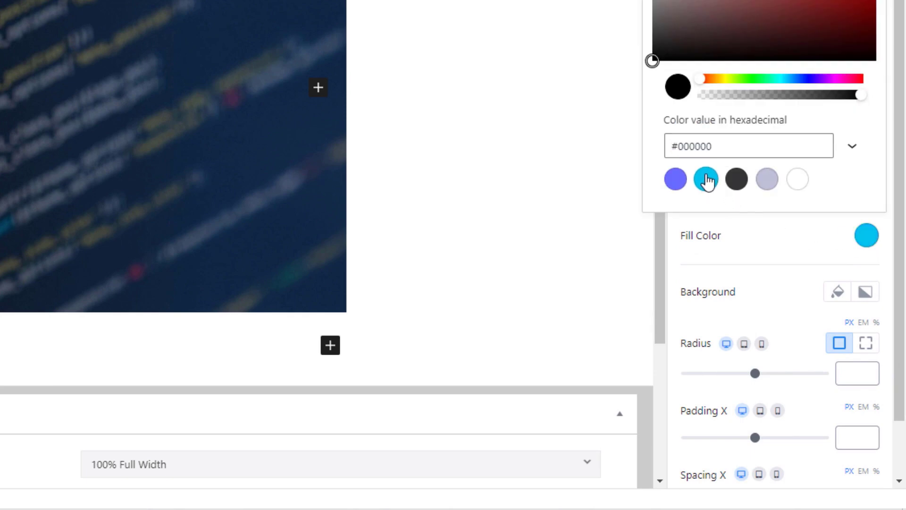
pyautogui.click(778, 256)
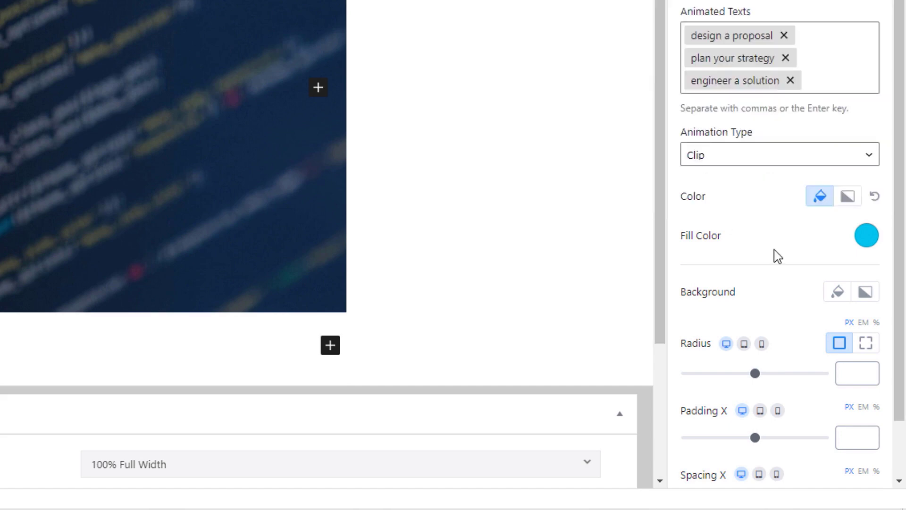
# Set the animated headline's Design color to white for the static text
pyautogui.scroll(-2, 902, 141)
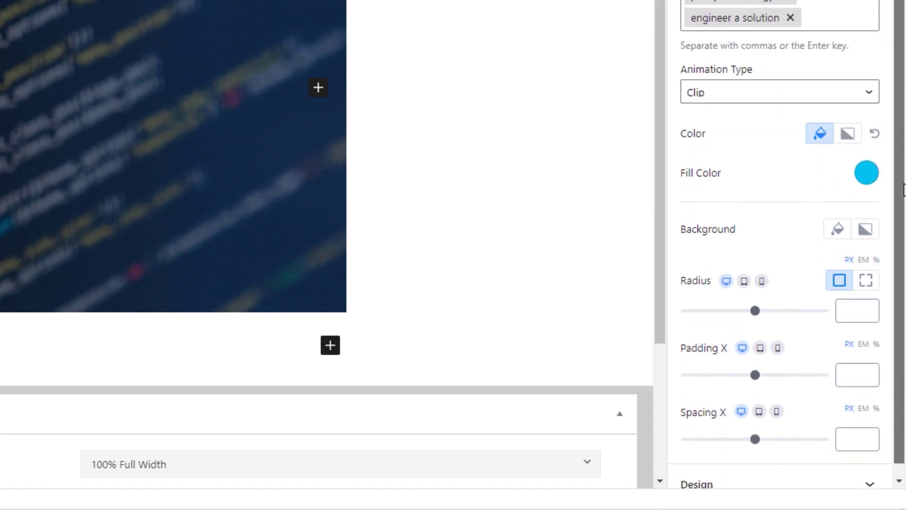
pyautogui.scroll(3, 904, 99)
pyautogui.scroll(3, 904, 99)
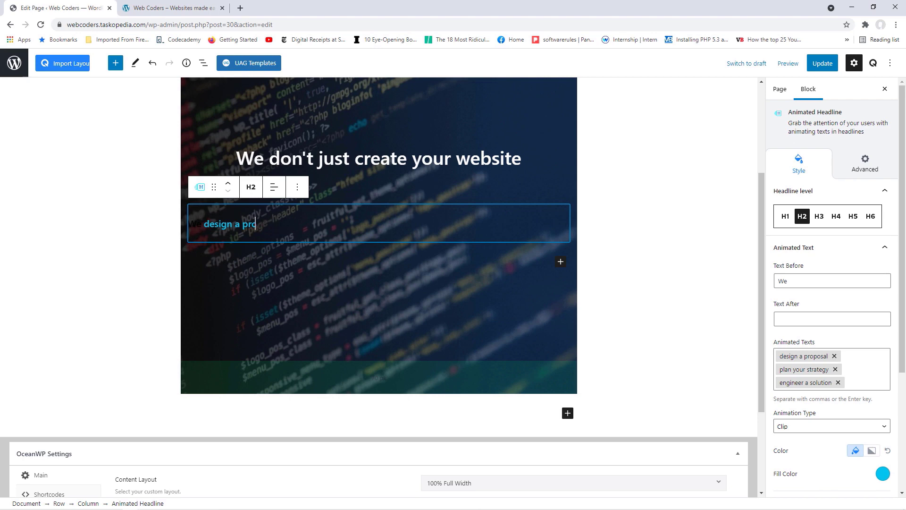
pyautogui.scroll(-2, 904, 276)
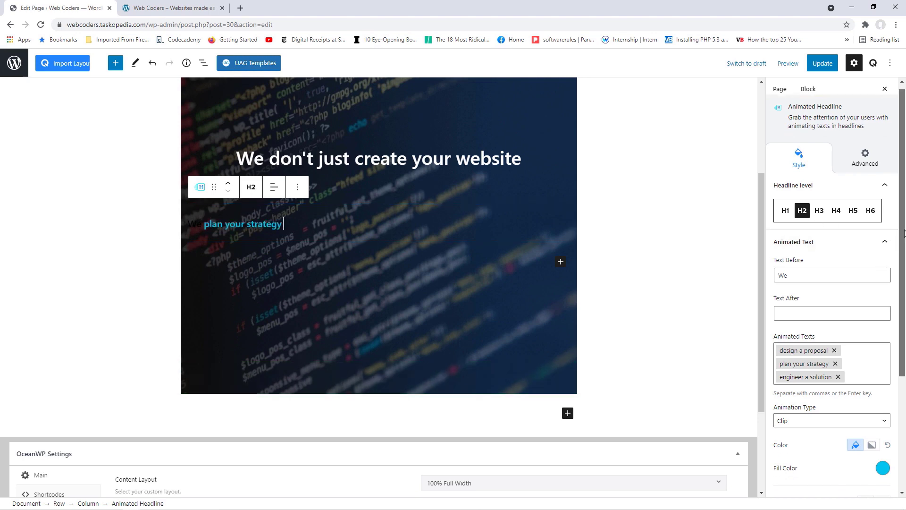
pyautogui.scroll(-1, 903, 275)
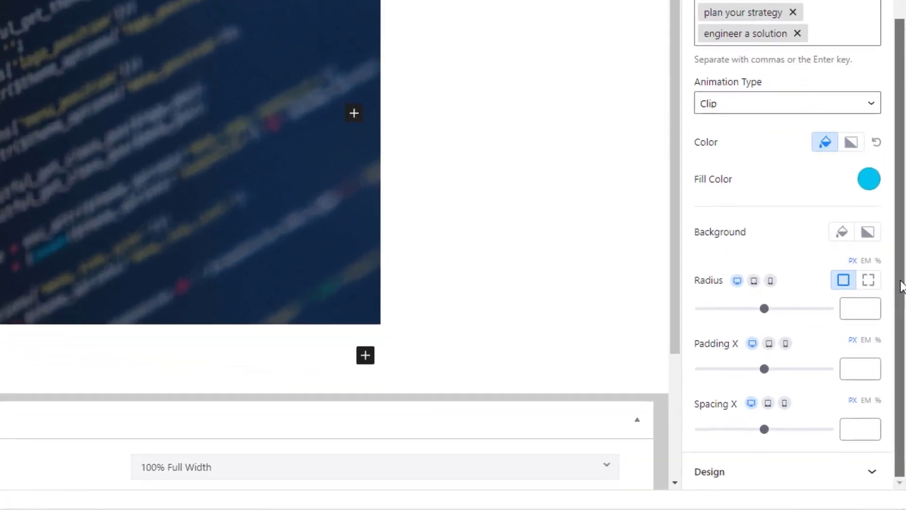
pyautogui.click(874, 476)
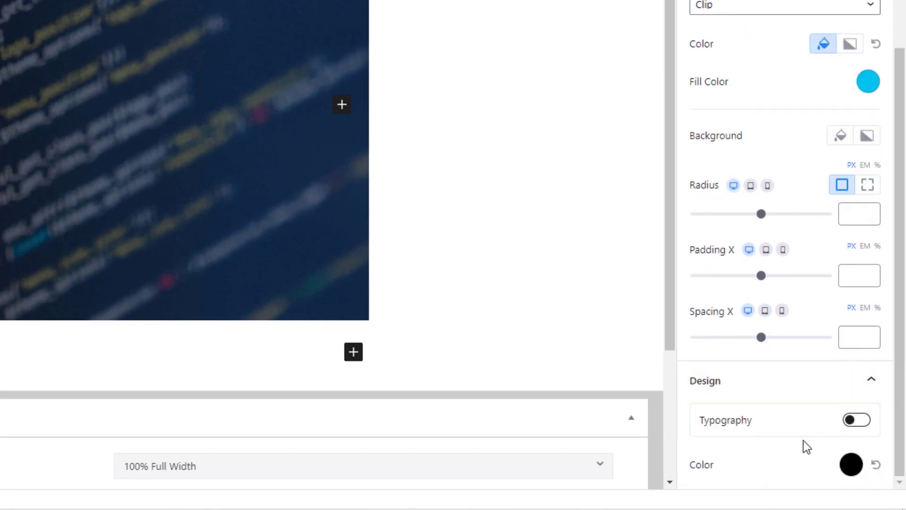
pyautogui.click(852, 467)
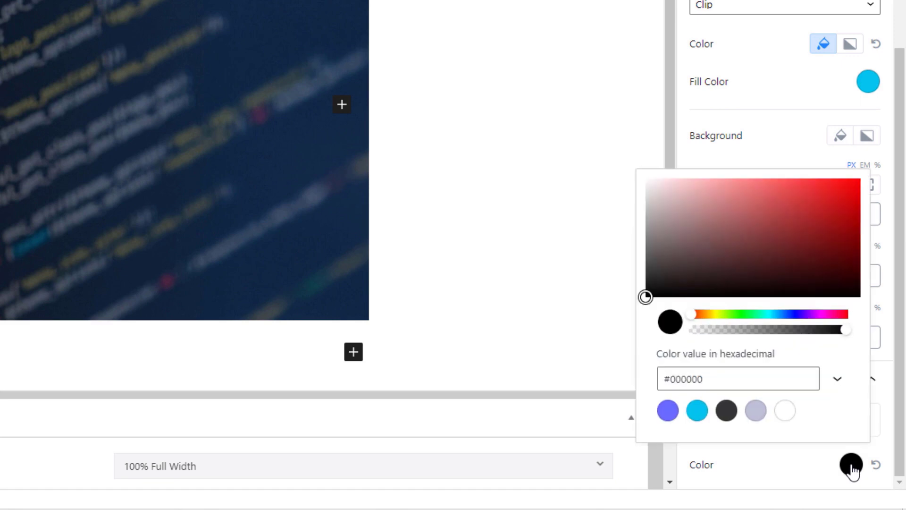
pyautogui.click(785, 410)
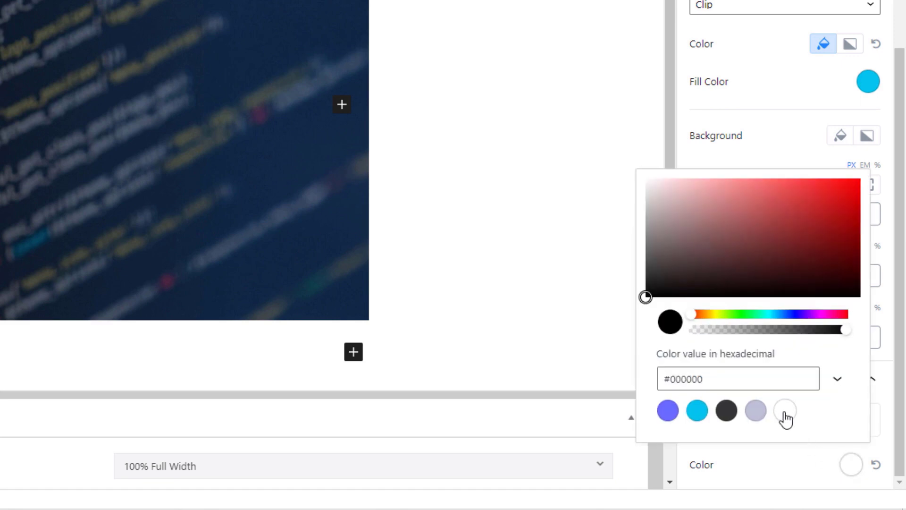
pyautogui.click(768, 465)
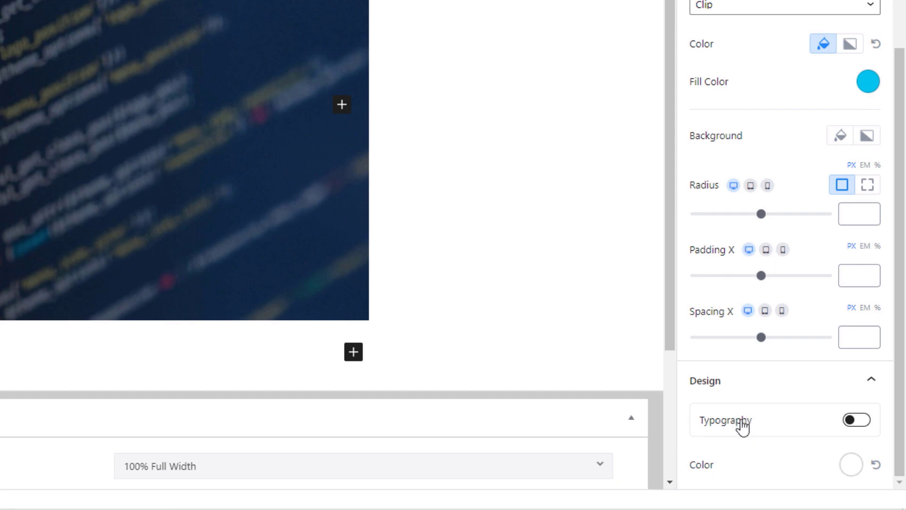
# Enable custom typography for the animated headline and set its font size to 40 px
pyautogui.click(856, 420)
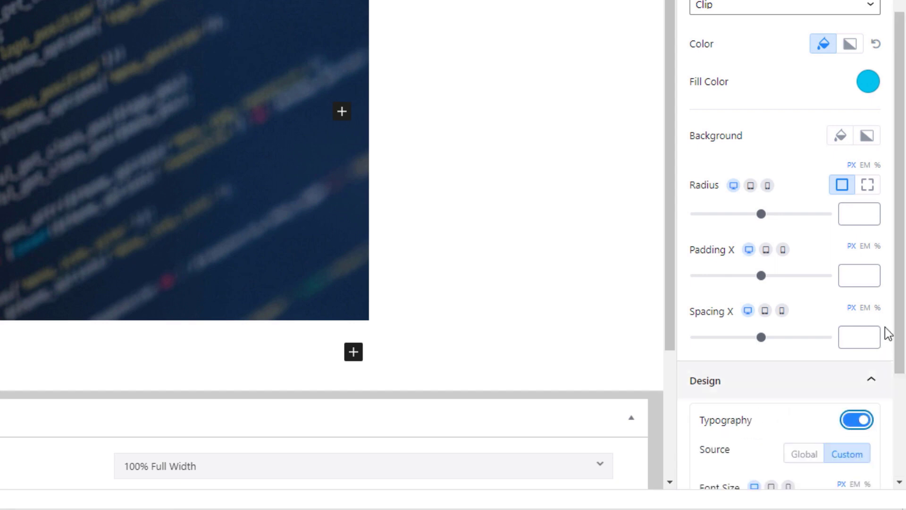
pyautogui.moveTo(902, 290); pyautogui.dragTo(890, 375)
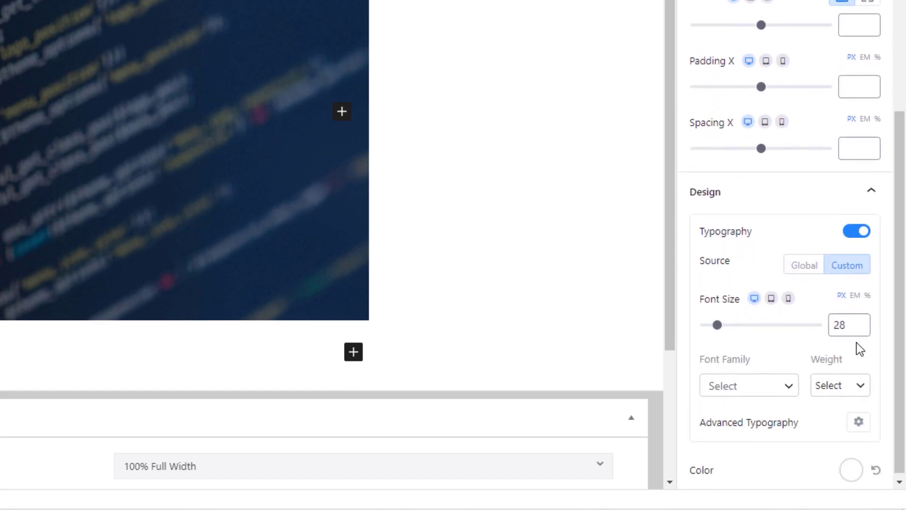
pyautogui.click(865, 321)
pyautogui.click(865, 321)
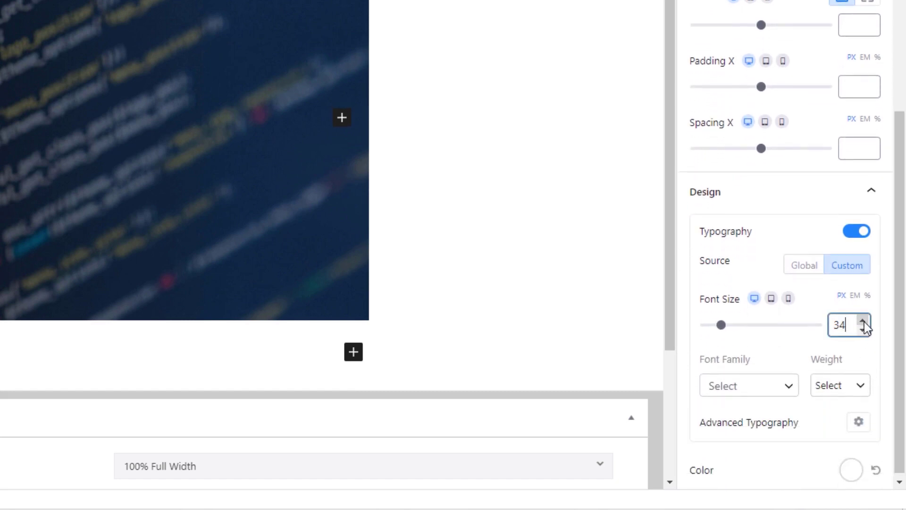
pyautogui.click(865, 322)
pyautogui.click(864, 322)
pyautogui.click(864, 322)
pyautogui.click(865, 322)
pyautogui.click(865, 321)
pyautogui.click(865, 322)
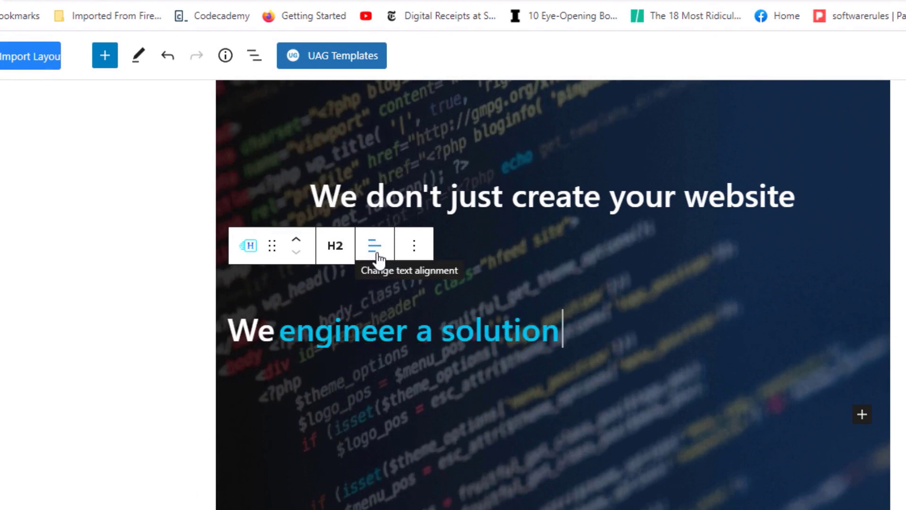
# Center-align the animated headline and update the page
pyautogui.click(378, 257)
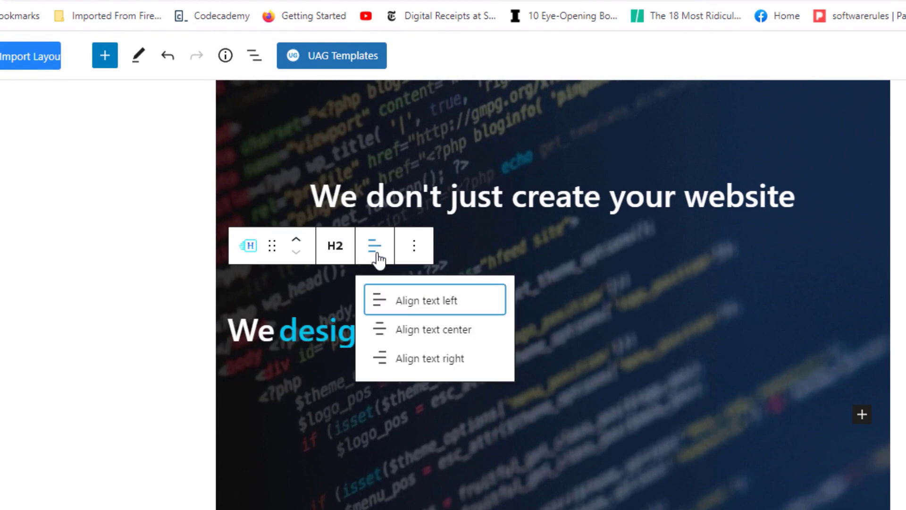
pyautogui.click(417, 334)
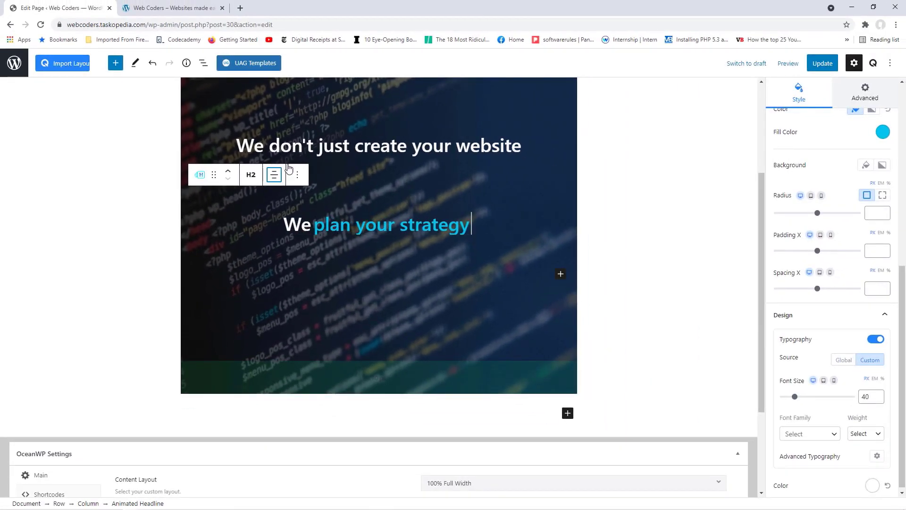
pyautogui.click(822, 63)
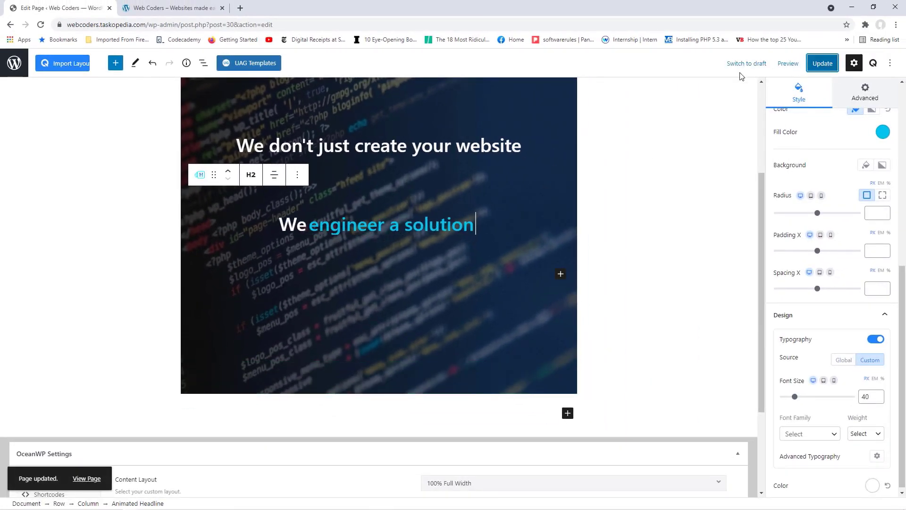
# View the published page and compare its hero section with the example site's hero section
pyautogui.click(81, 478)
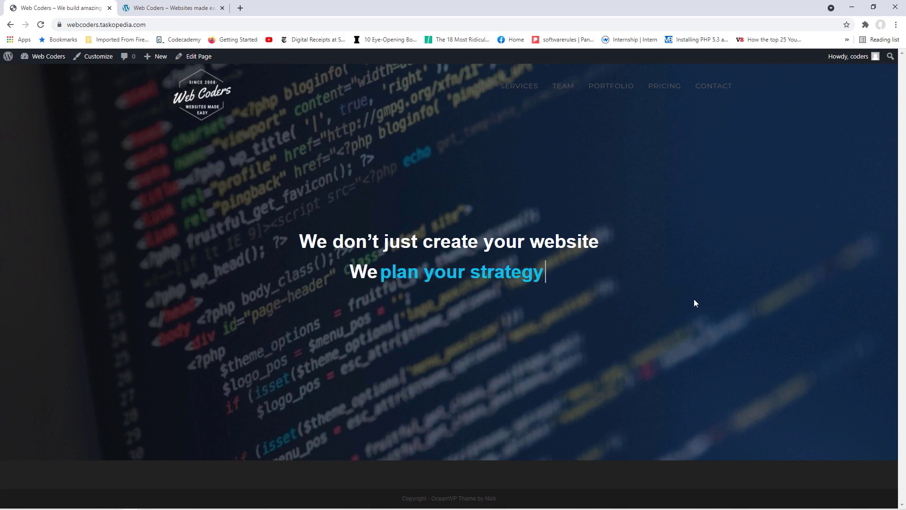
pyautogui.click(156, 8)
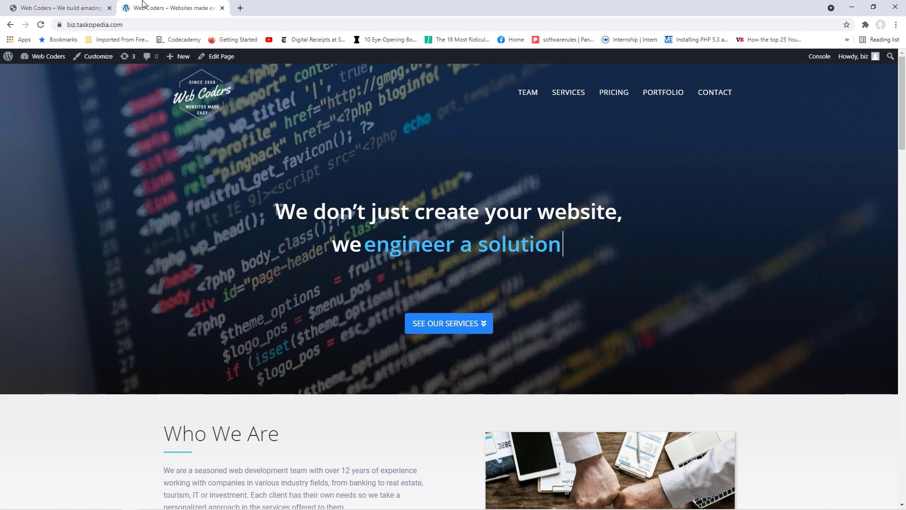
pyautogui.click(59, 8)
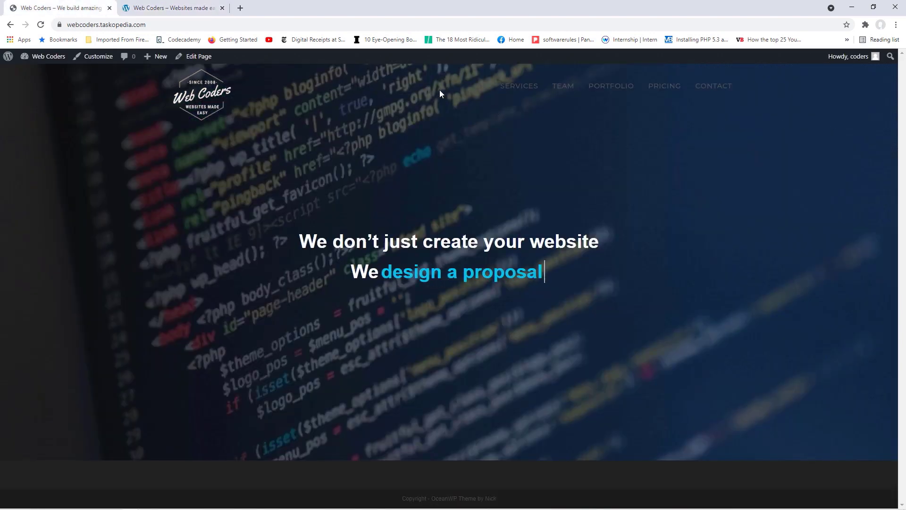
pyautogui.click(173, 5)
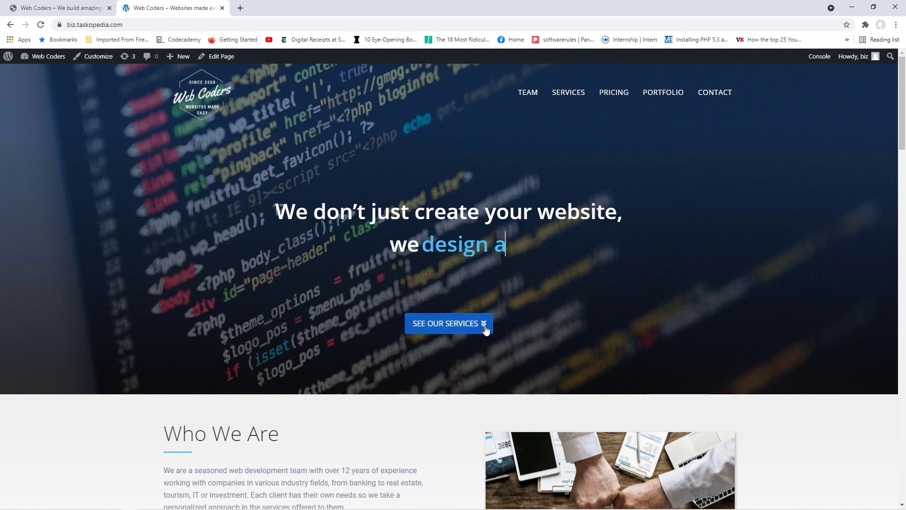
pyautogui.click(61, 5)
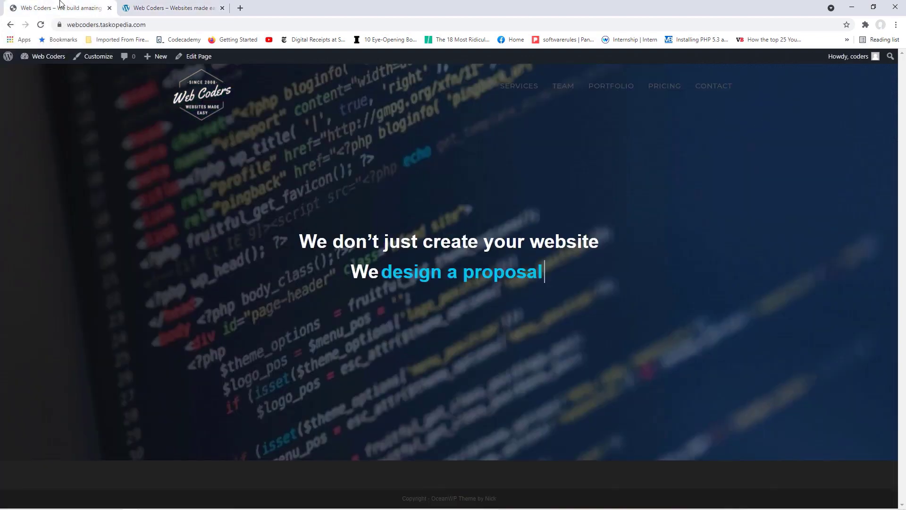
# Reopen the Home page for editing and dismiss the backup notice
pyautogui.click(201, 61)
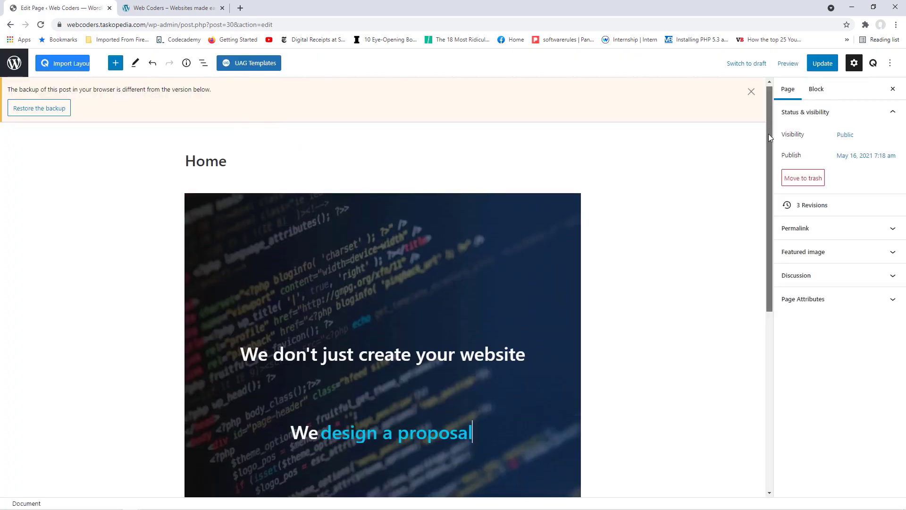
pyautogui.scroll(-2, 767, 142)
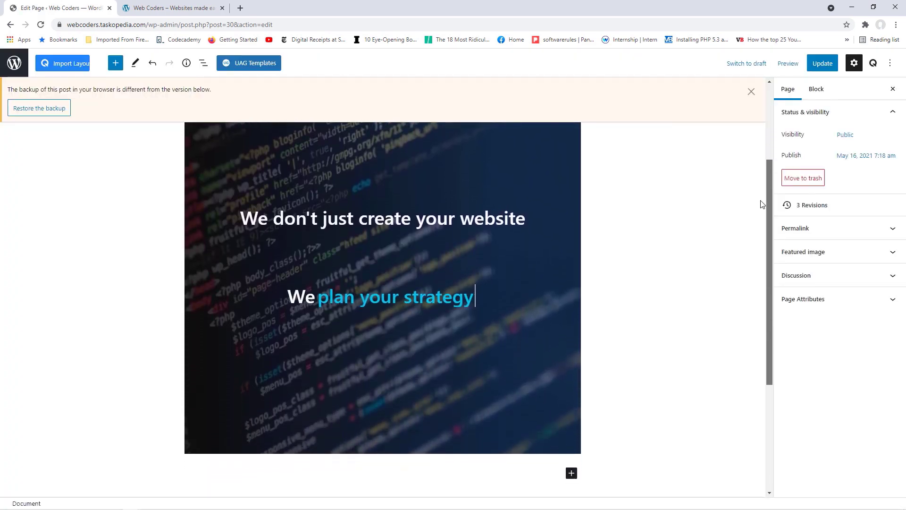
pyautogui.scroll(1, 763, 194)
pyautogui.click(751, 93)
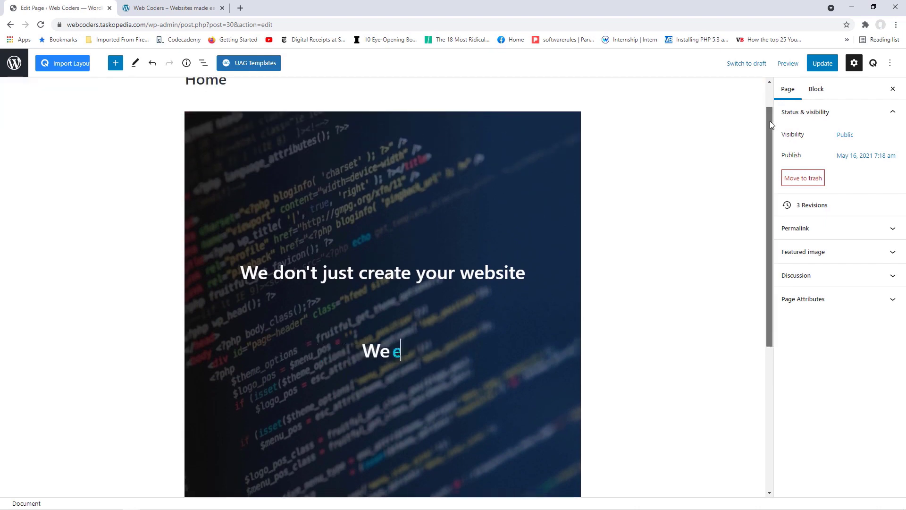
# Add a Button block below the animated headline and label it "SEE OUR SERVICES"
pyautogui.scroll(-2, 768, 141)
pyautogui.click(408, 168)
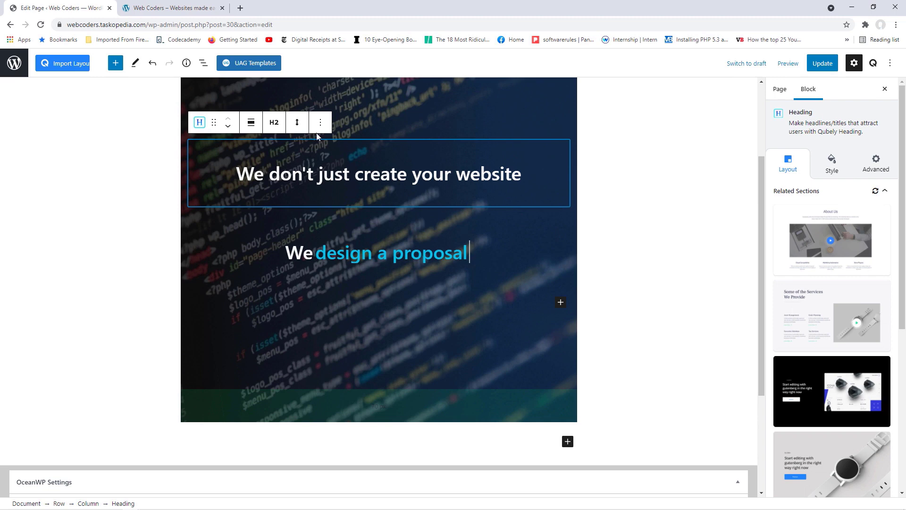
pyautogui.click(561, 303)
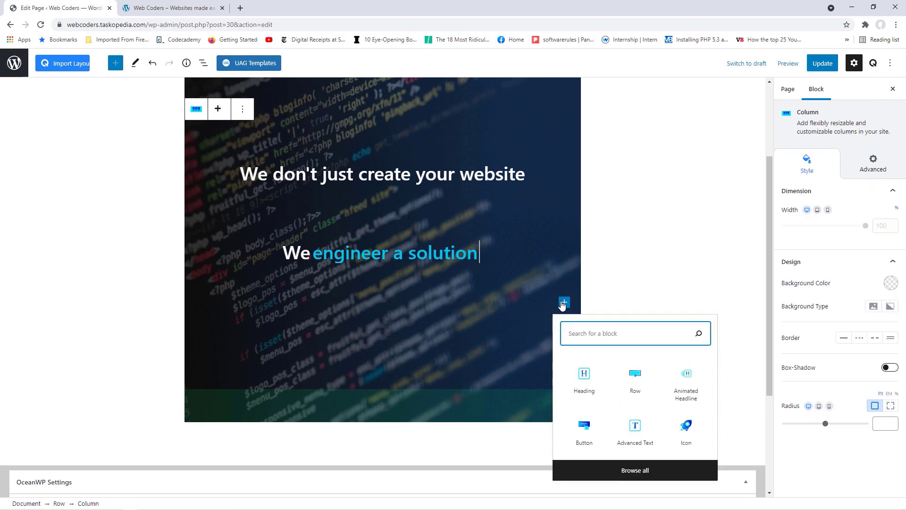
pyautogui.click(587, 431)
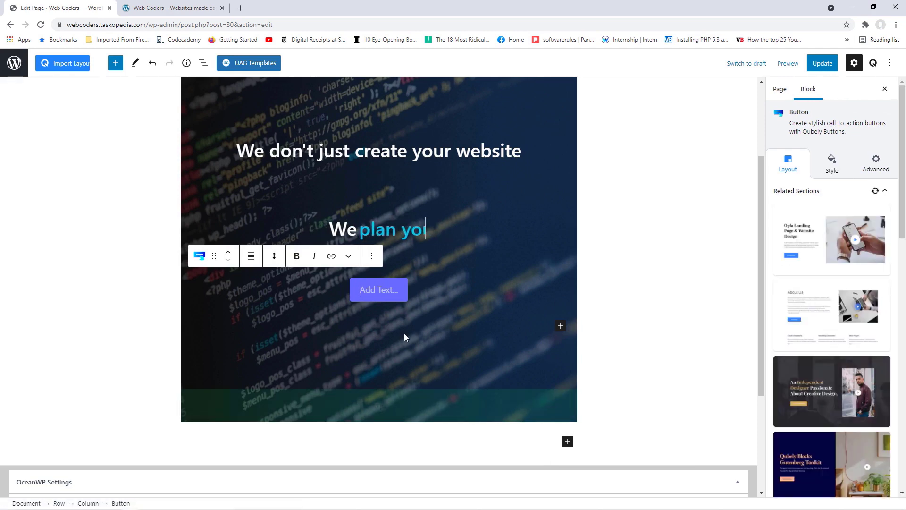
pyautogui.write('SEE O')
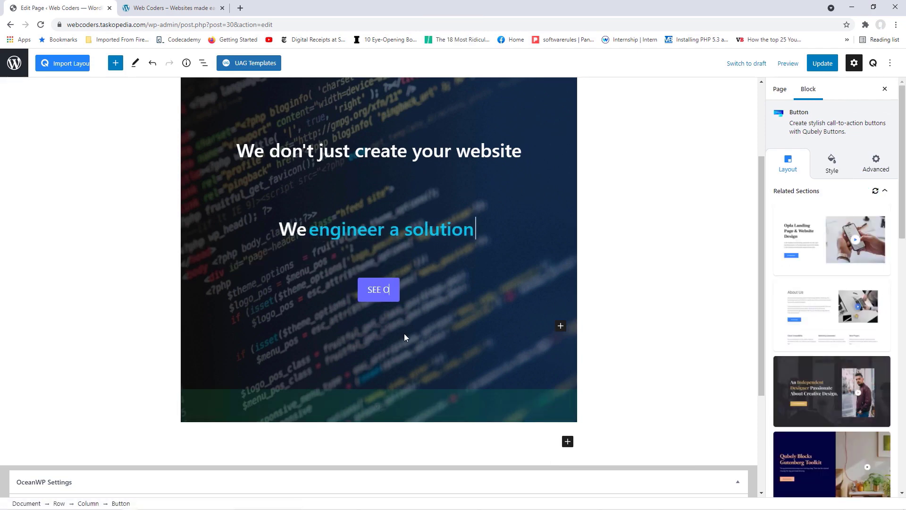
pyautogui.write('UR SERB')
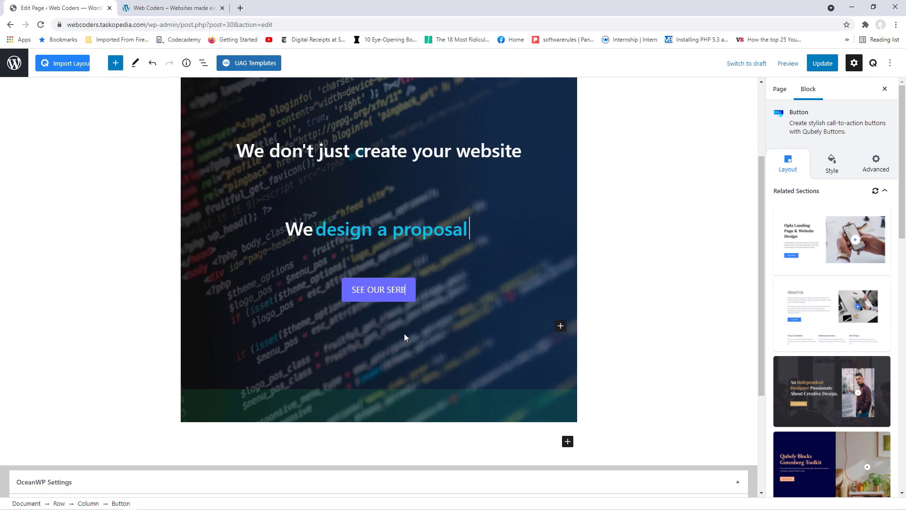
pyautogui.press('BackSpace')
pyautogui.write('VICES')
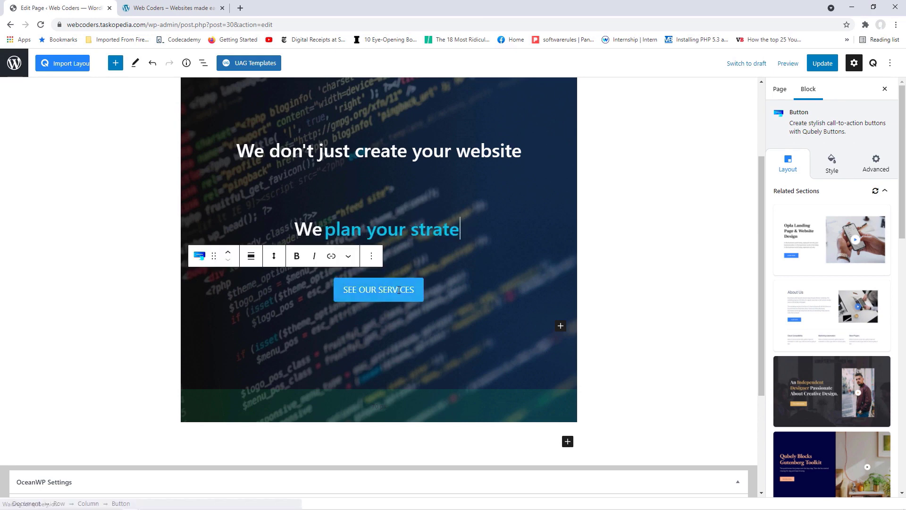
# Set the services button's URL to #services
pyautogui.click(831, 166)
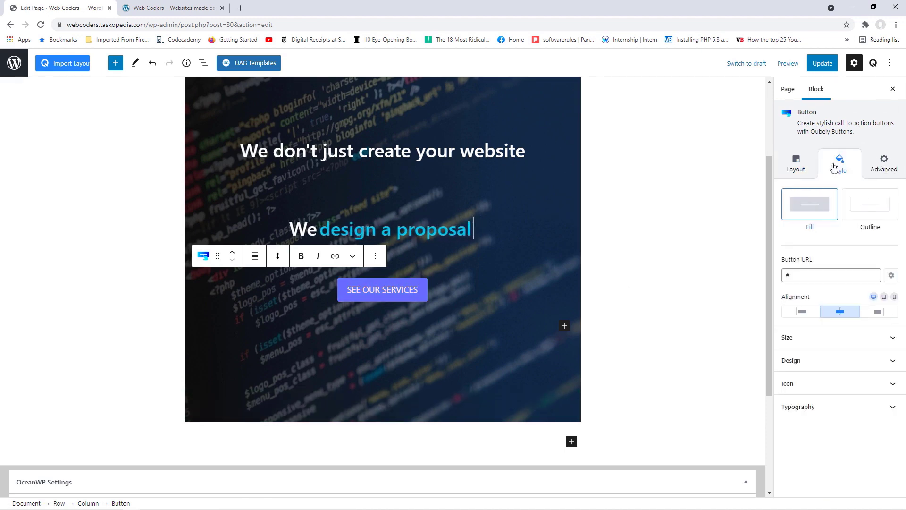
pyautogui.click(798, 274)
pyautogui.press('capslock')
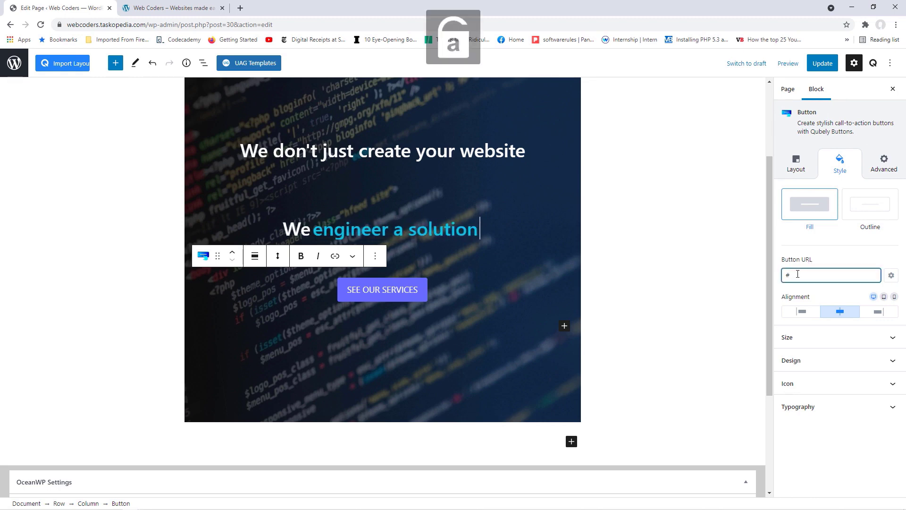
pyautogui.write('servi')
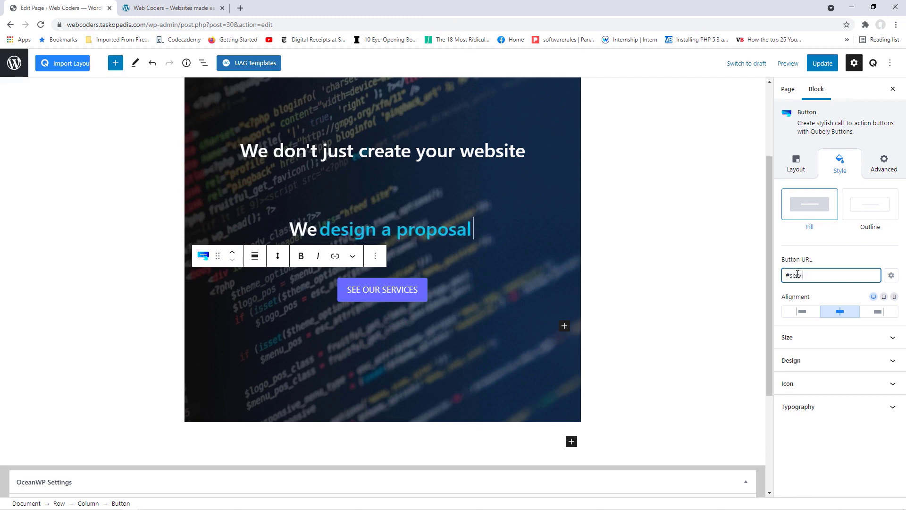
pyautogui.write('ces')
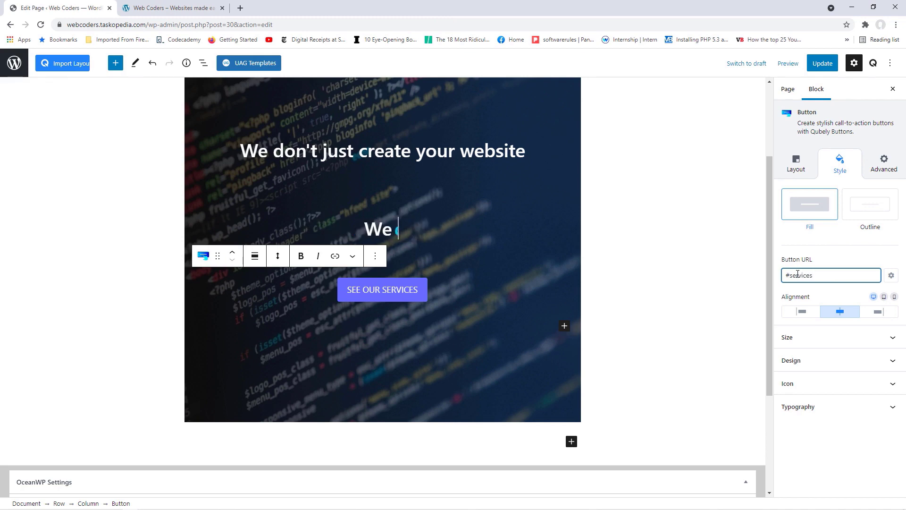
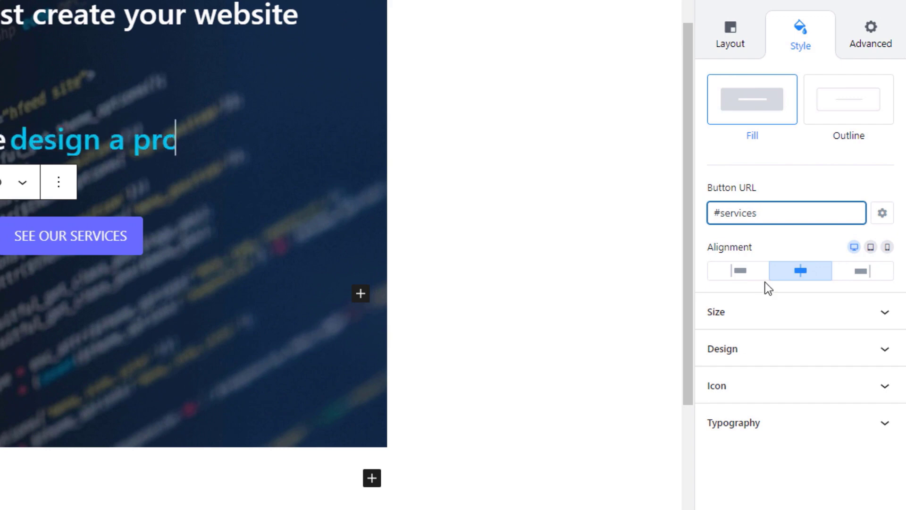
# Switch the button to a custom size with individual padding: top 11, right 14, bottom 11 and left 16 px
pyautogui.click(805, 316)
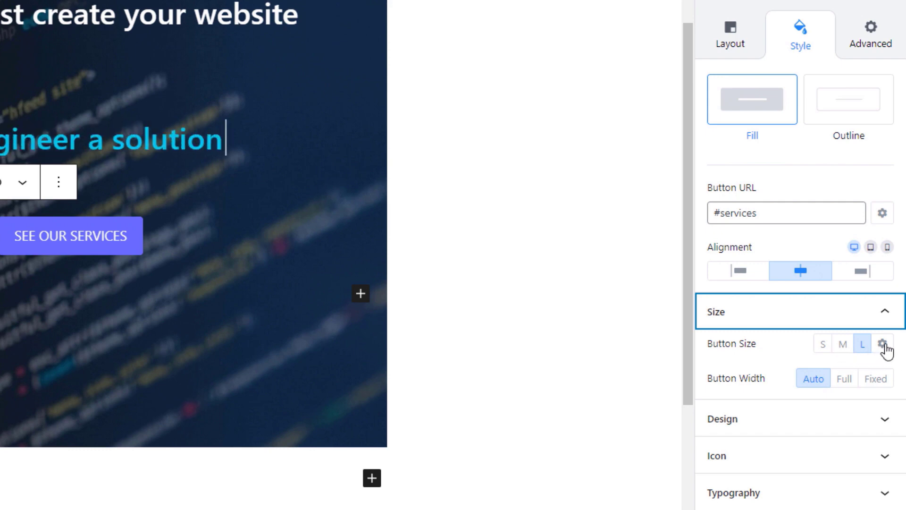
pyautogui.click(883, 345)
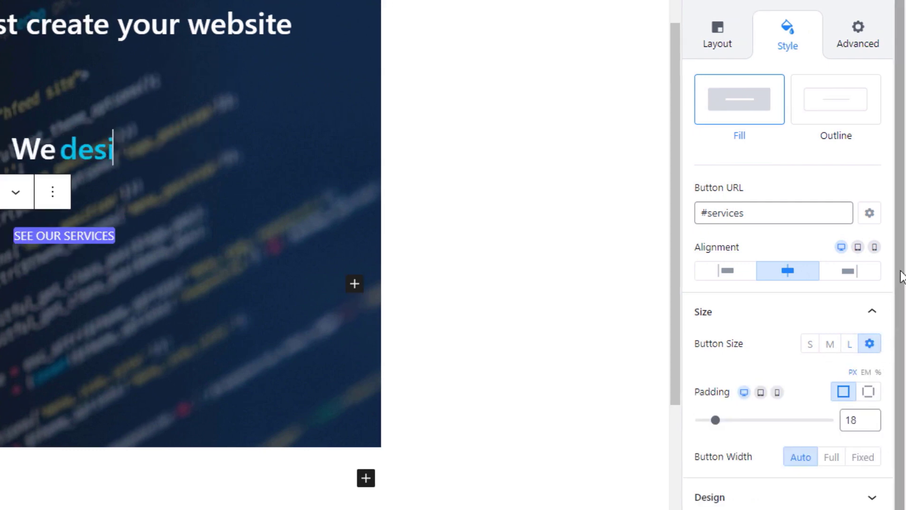
pyautogui.scroll(-1, 897, 293)
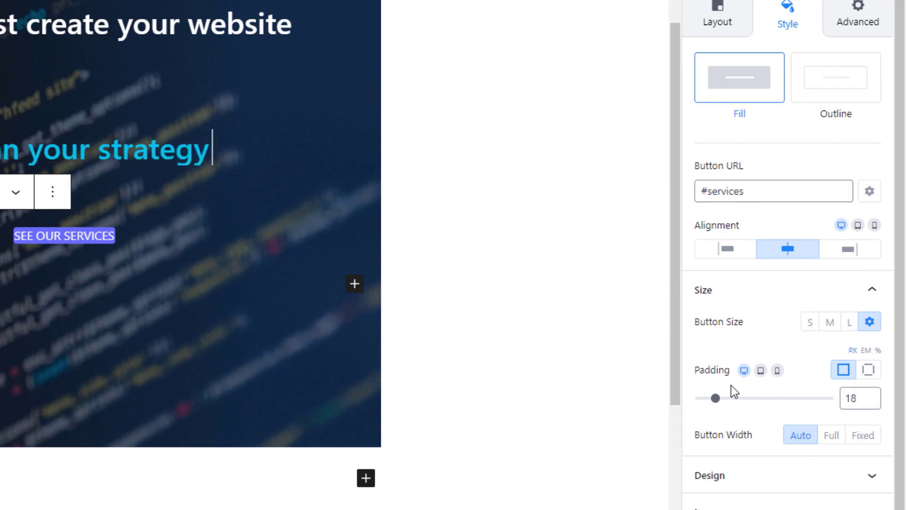
pyautogui.click(869, 374)
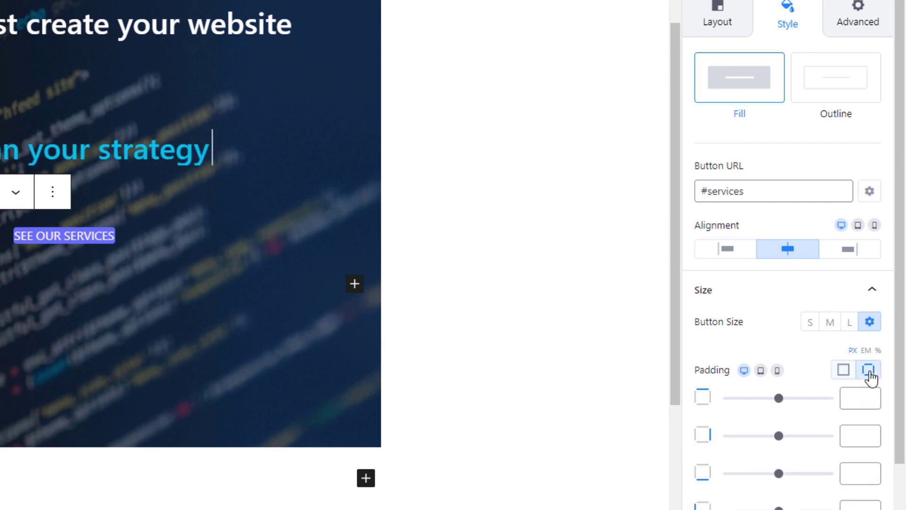
pyautogui.scroll(-2, 892, 335)
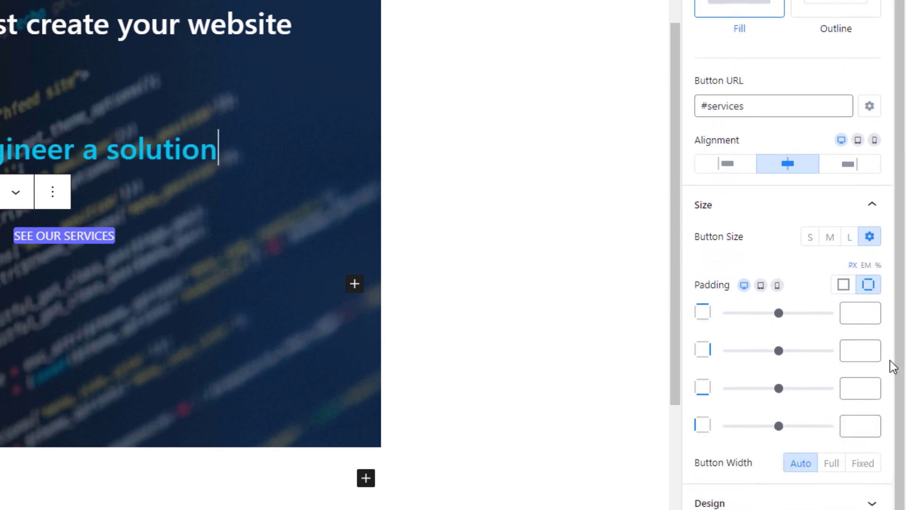
pyautogui.click(855, 311)
pyautogui.write('1')
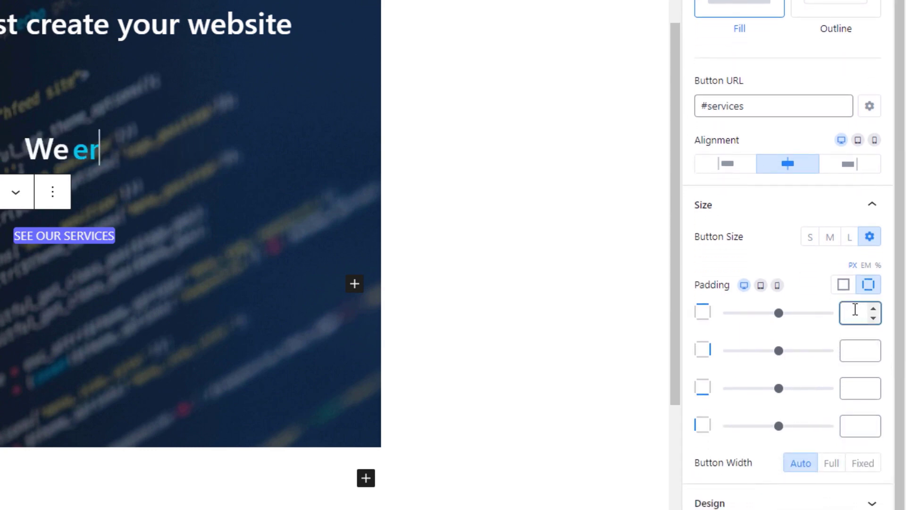
pyautogui.write('2')
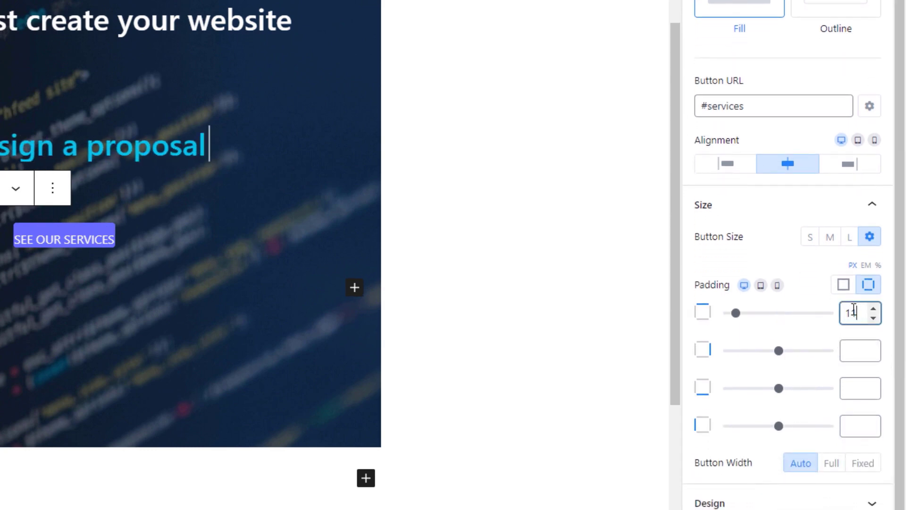
pyautogui.click(847, 351)
pyautogui.write('14')
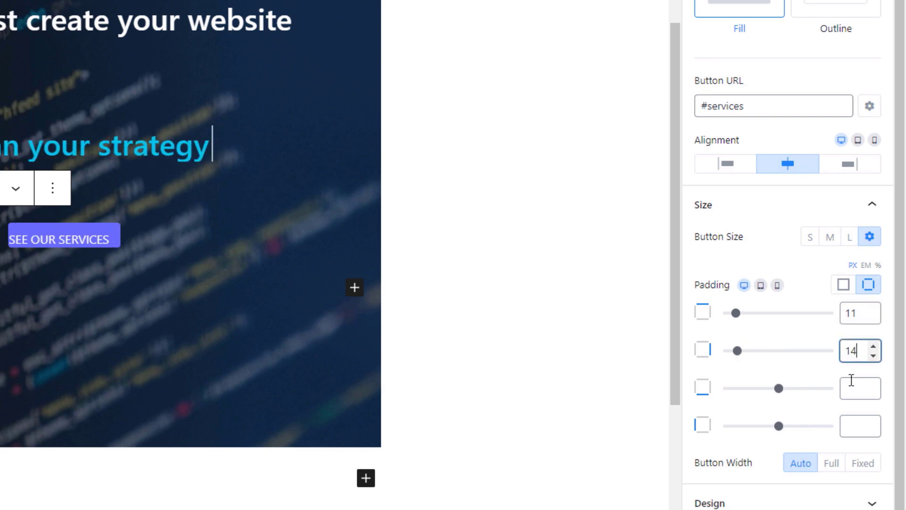
pyautogui.click(851, 380)
pyautogui.write('11')
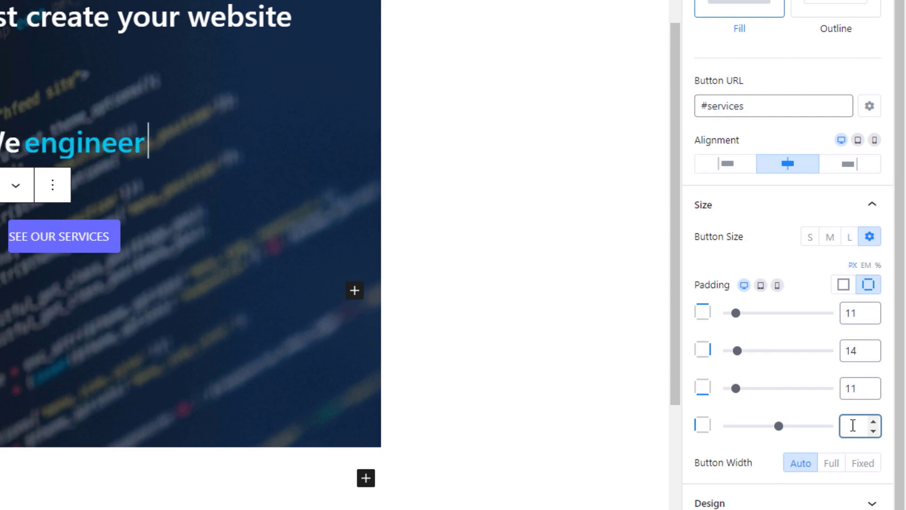
pyautogui.write('16')
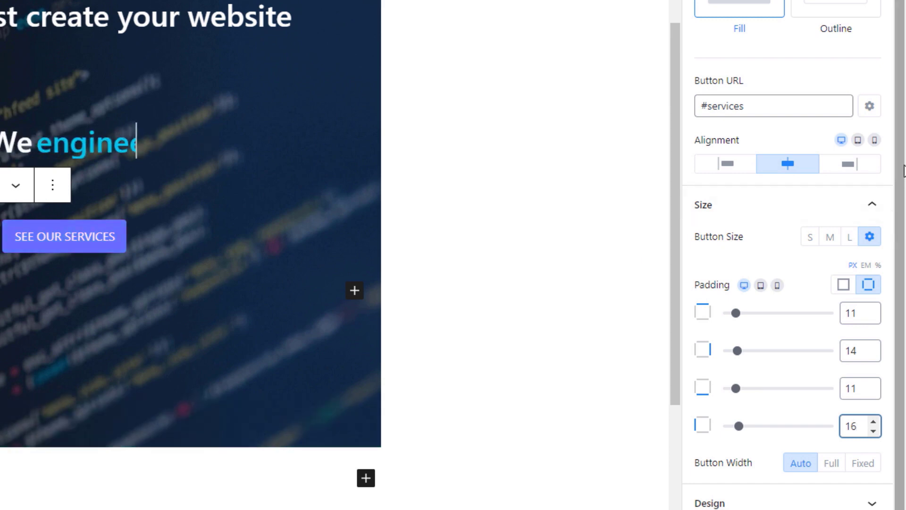
# Enable an icon on the services button and choose the double down chevron
pyautogui.scroll(-1, 901, 169)
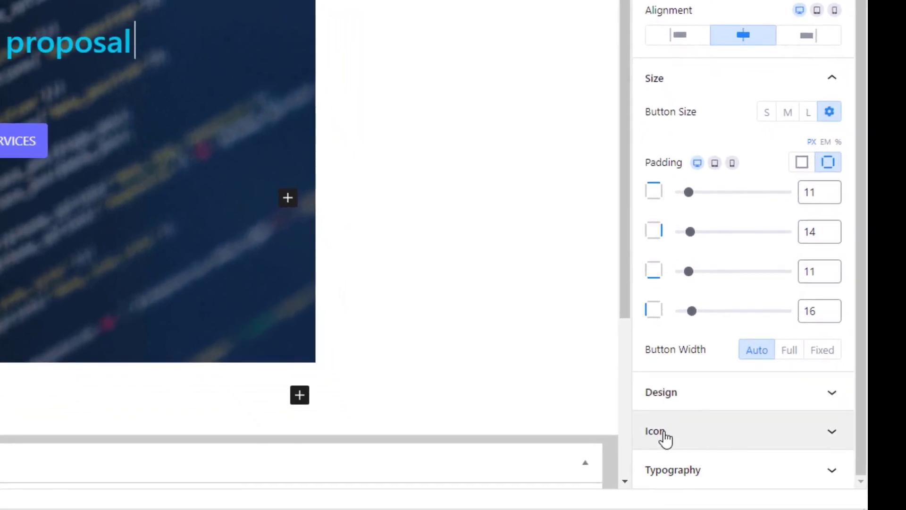
pyautogui.click(831, 432)
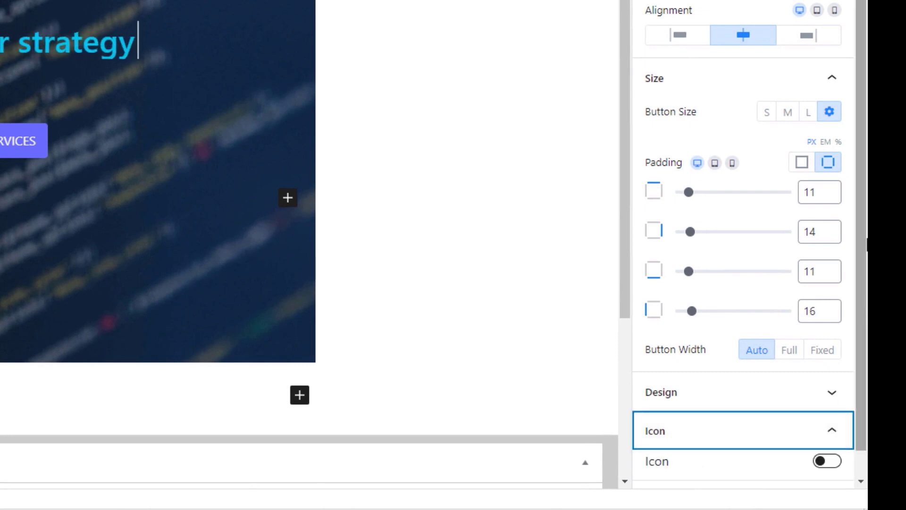
pyautogui.scroll(-1, 864, 189)
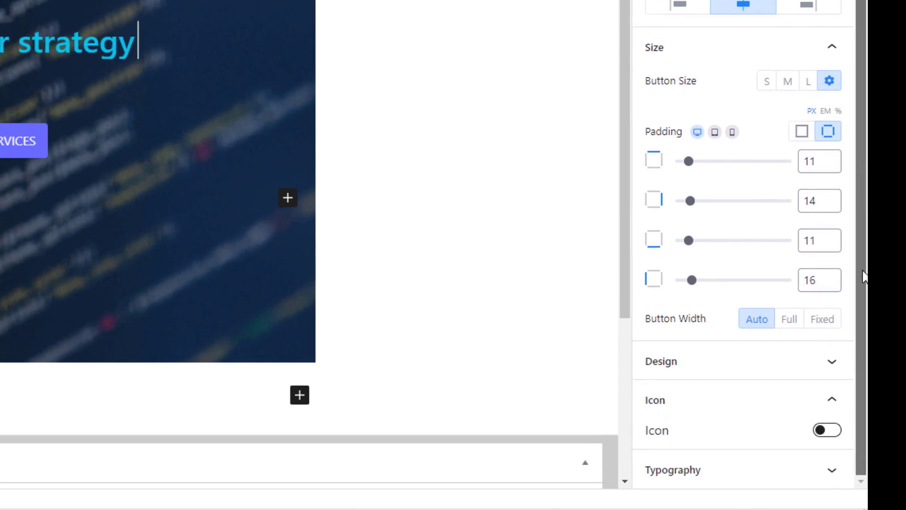
pyautogui.click(833, 432)
pyautogui.moveTo(859, 278); pyautogui.dragTo(856, 387)
pyautogui.click(752, 344)
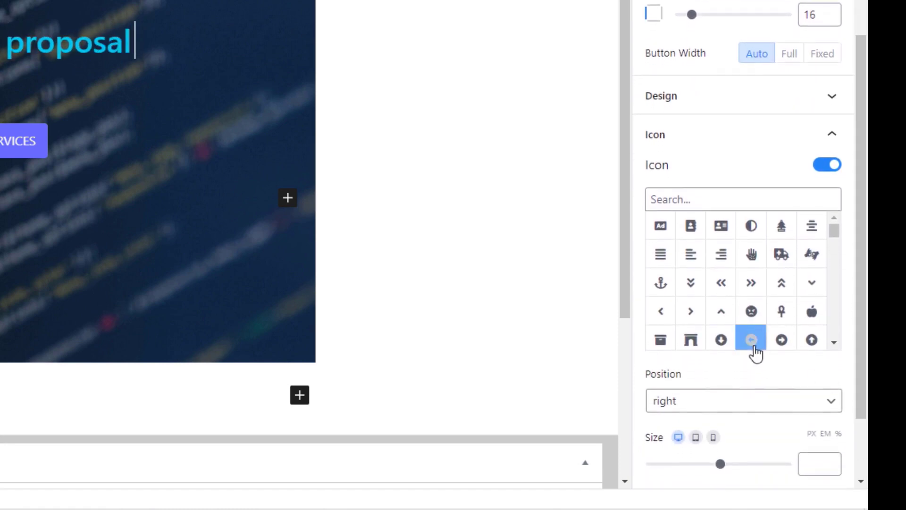
pyautogui.click(693, 287)
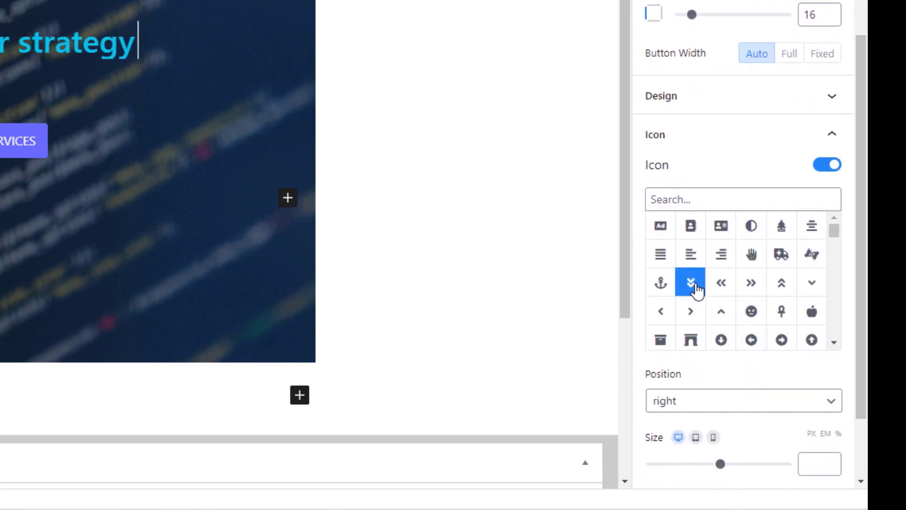
# Set the gap between the button's text and its icon to 7 px
pyautogui.moveTo(865, 189); pyautogui.dragTo(866, 260)
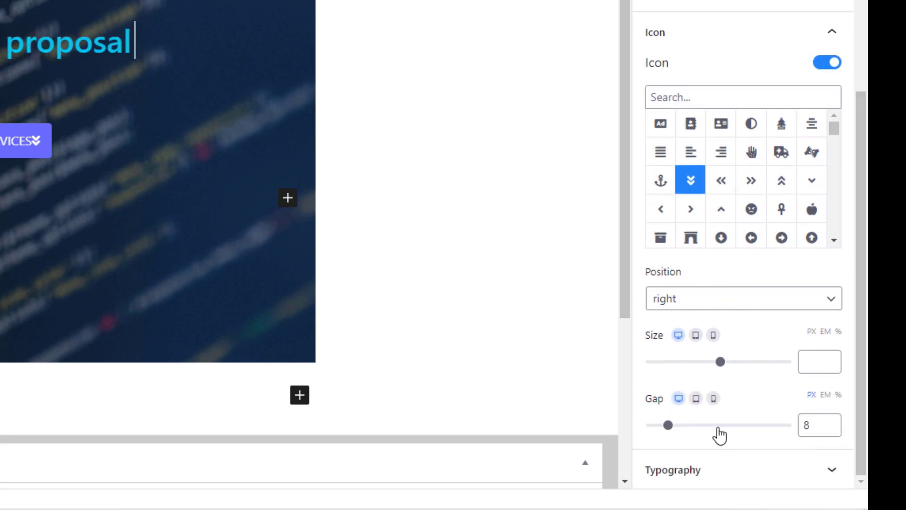
pyautogui.click(833, 431)
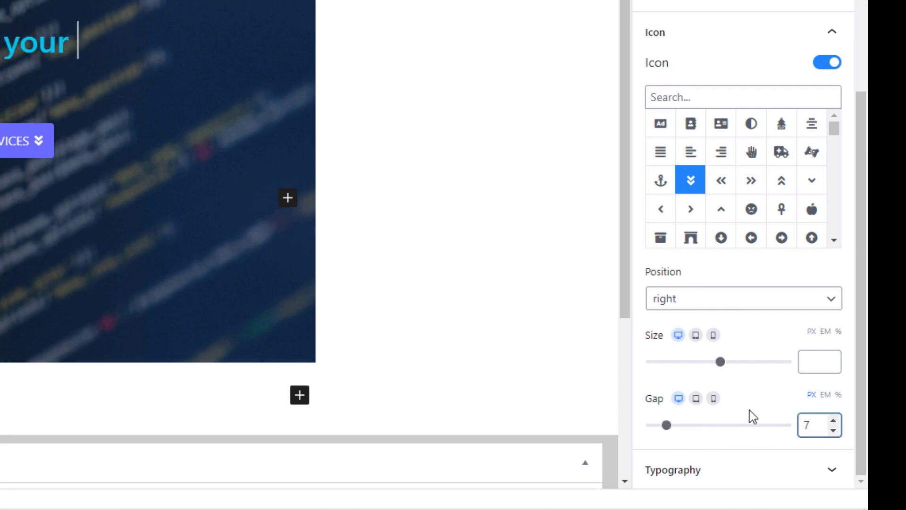
pyautogui.click(833, 431)
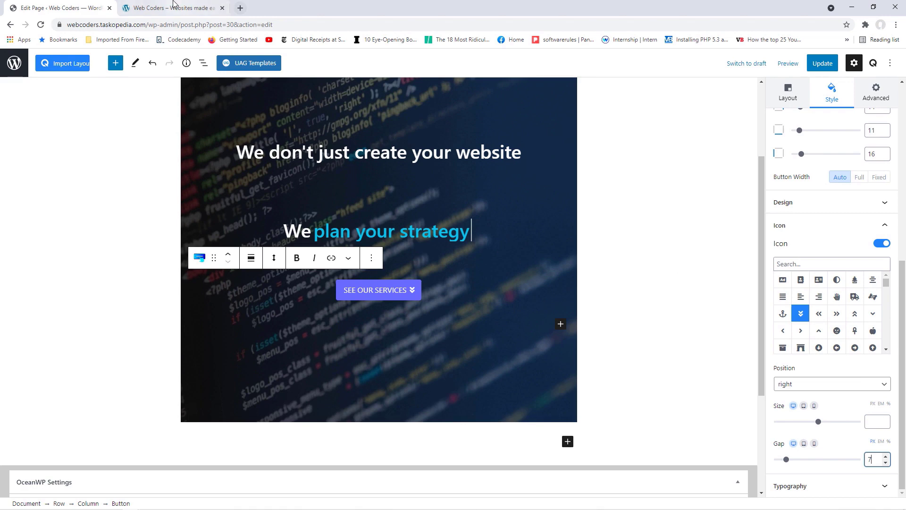
# Check the button's placement on the example site and set the services button's top spacing to 110 px
pyautogui.click(173, 5)
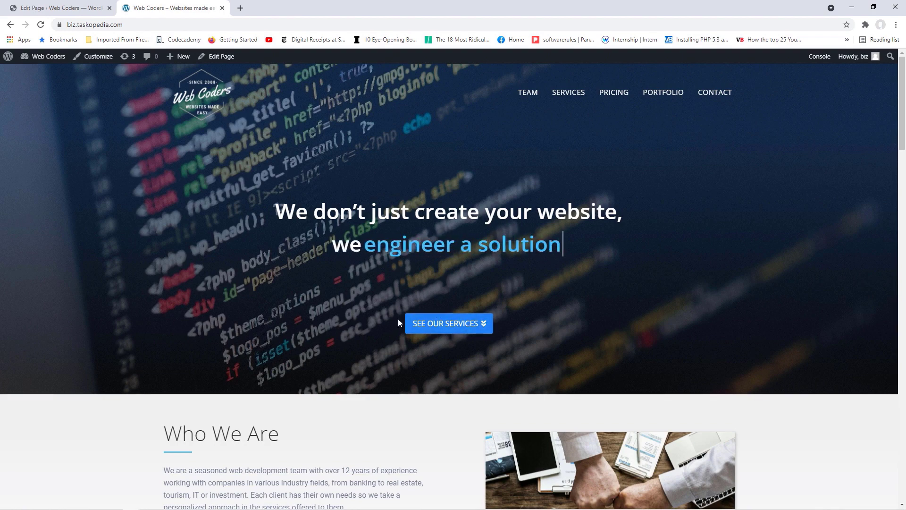
pyautogui.click(86, 4)
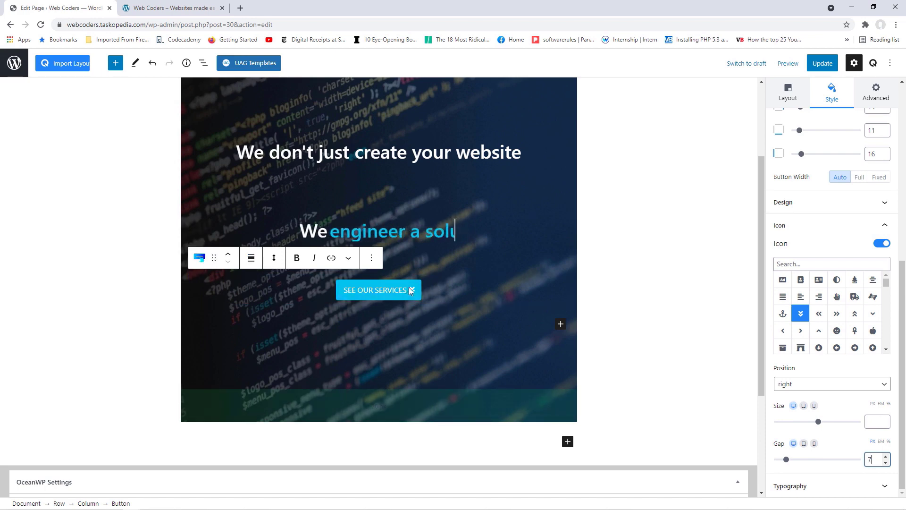
pyautogui.click(274, 258)
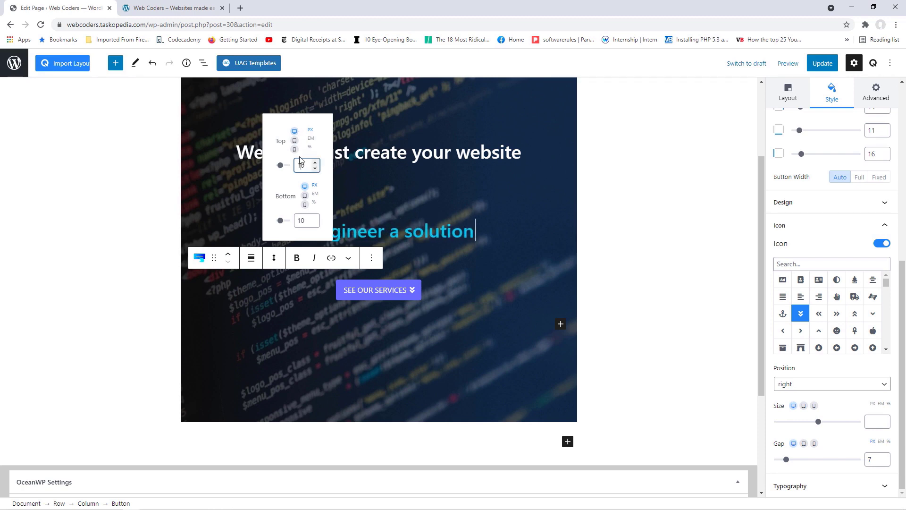
pyautogui.write('1')
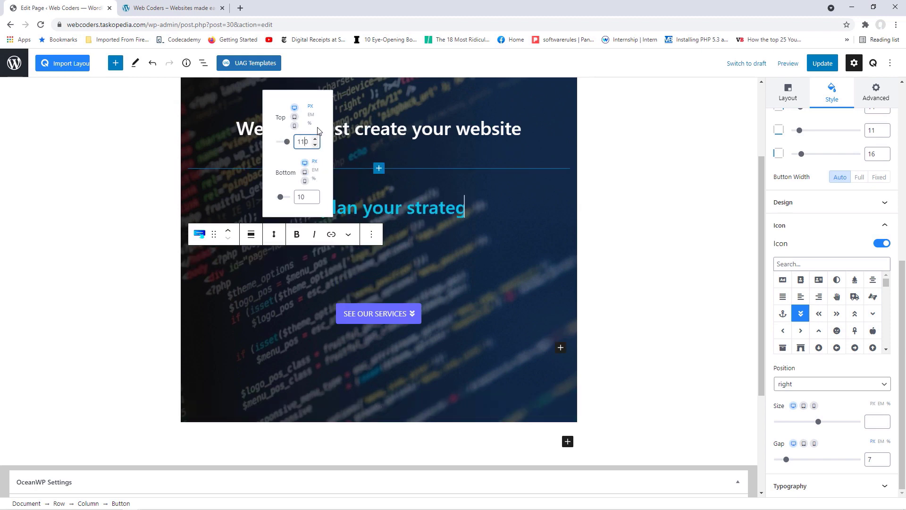
# Update the Home page and view the published hero section with its services button
pyautogui.click(820, 70)
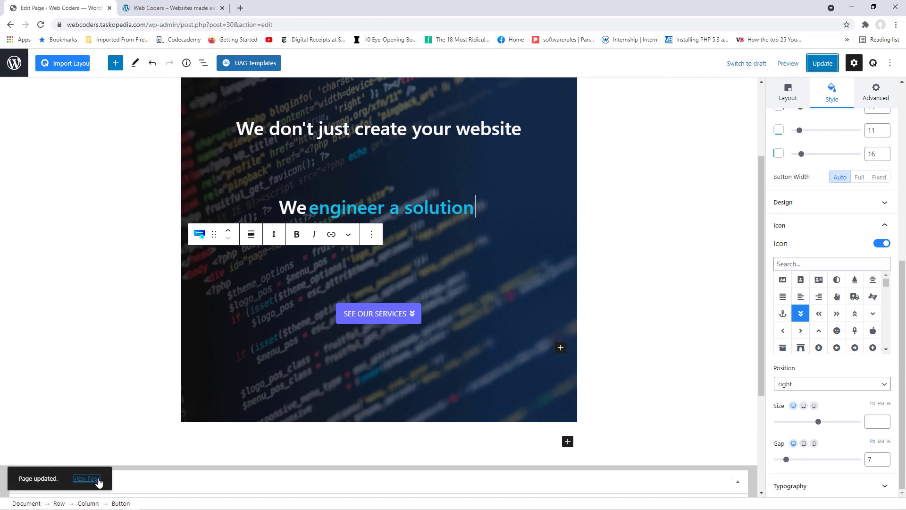
pyautogui.click(85, 479)
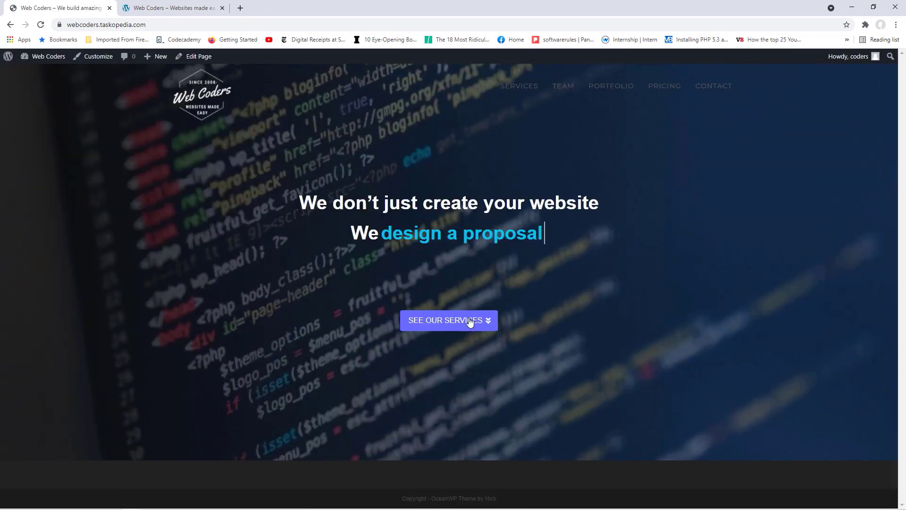
# Compare the vertical position of the hero headline with the headline on the example site
pyautogui.click(173, 8)
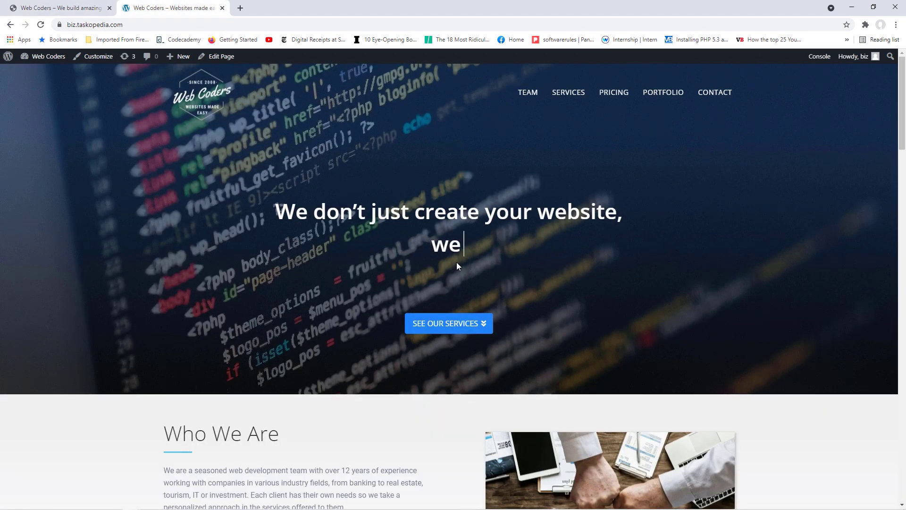
pyautogui.click(76, 7)
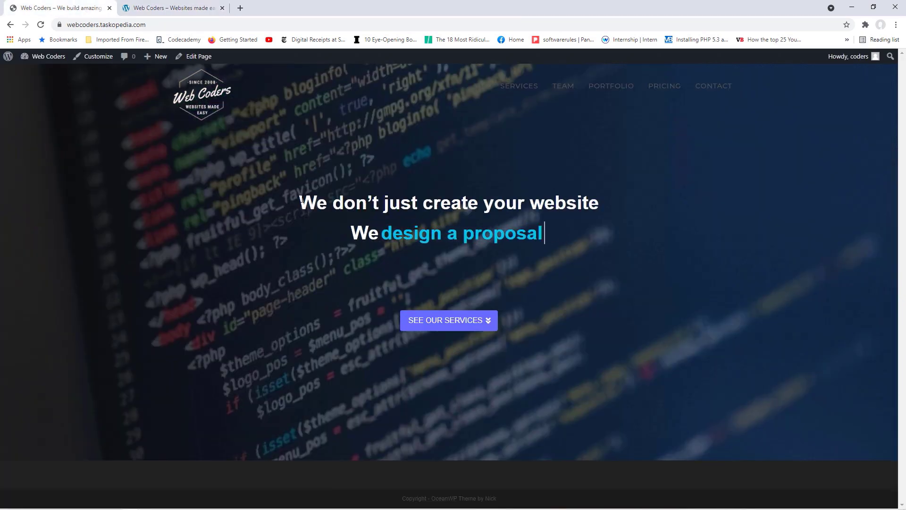
pyautogui.click(160, 7)
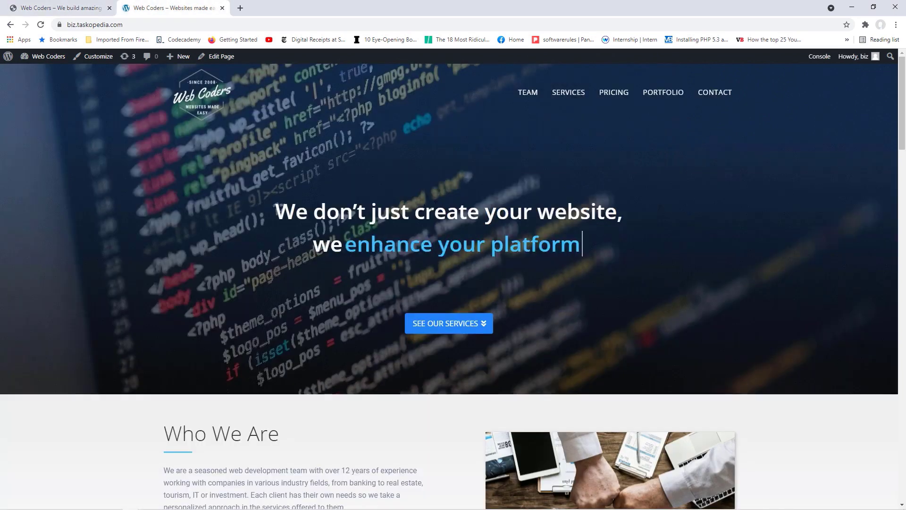
pyautogui.click(62, 7)
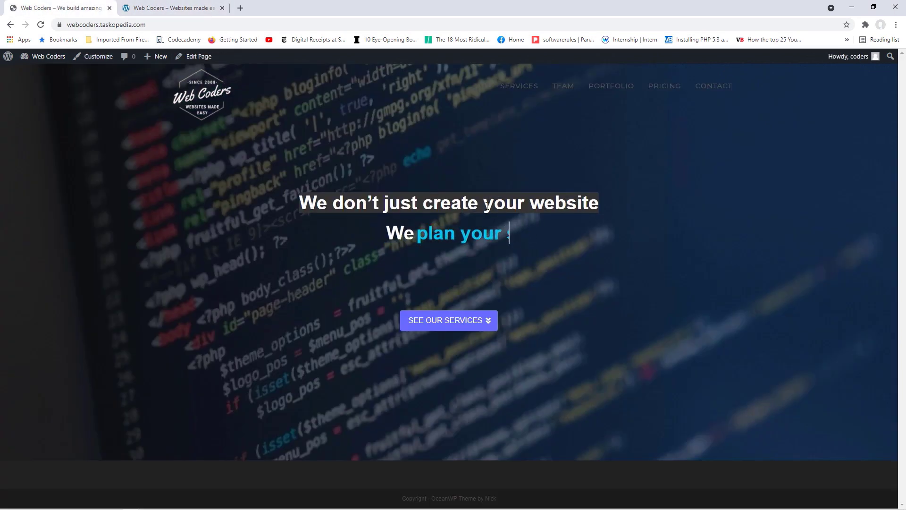
# Open the Home page for editing and set the first hero heading's top spacing to 170 px
pyautogui.click(202, 59)
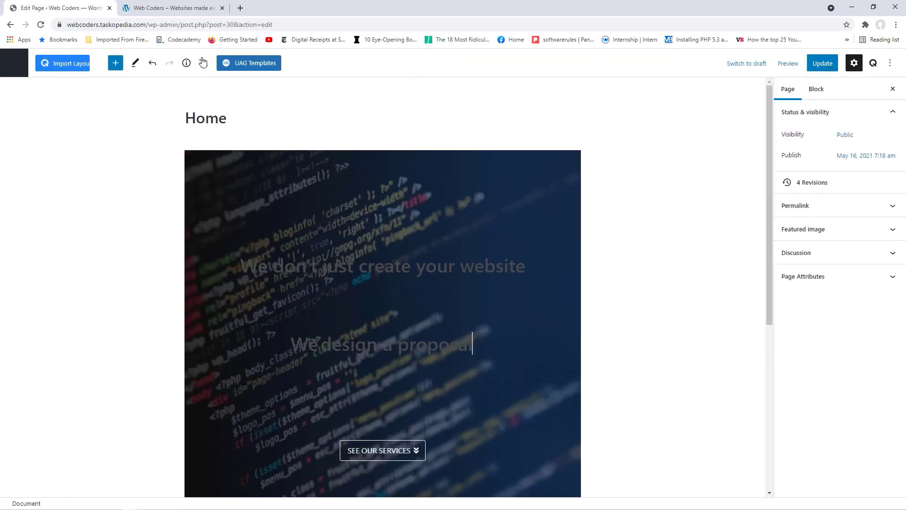
pyautogui.click(310, 255)
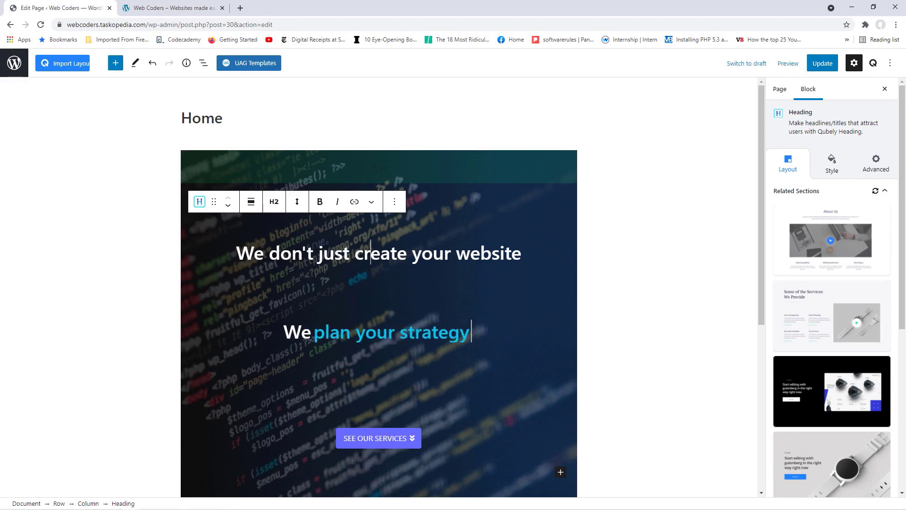
pyautogui.click(298, 202)
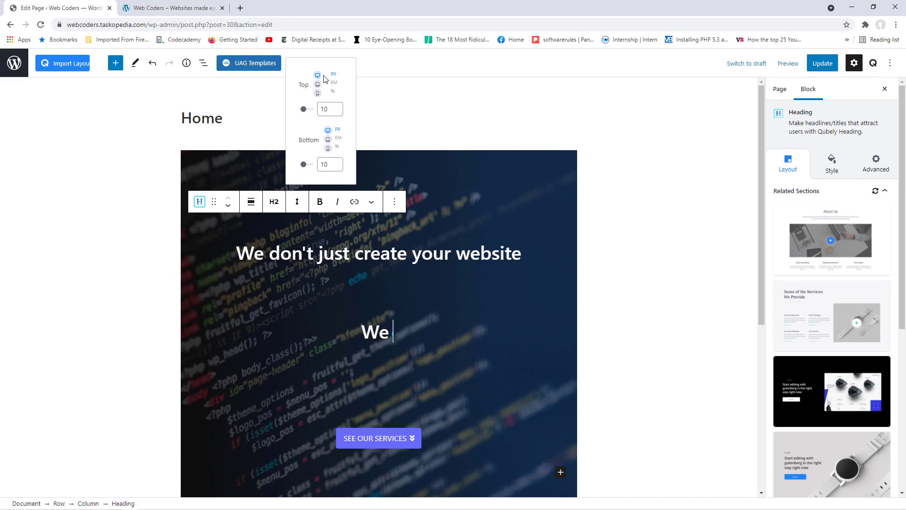
pyautogui.click(325, 111)
pyautogui.write('70')
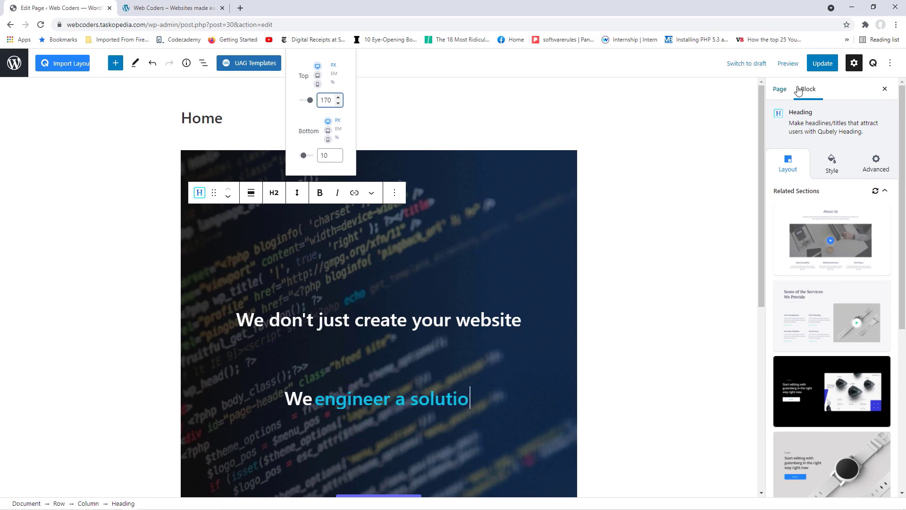
# Update the Home page and compare the published hero section and header menu with the example site
pyautogui.click(822, 66)
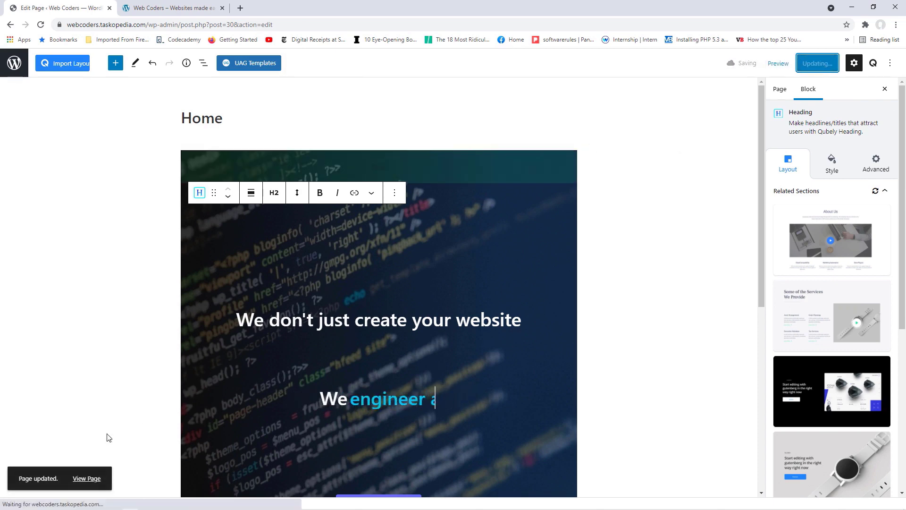
pyautogui.click(92, 479)
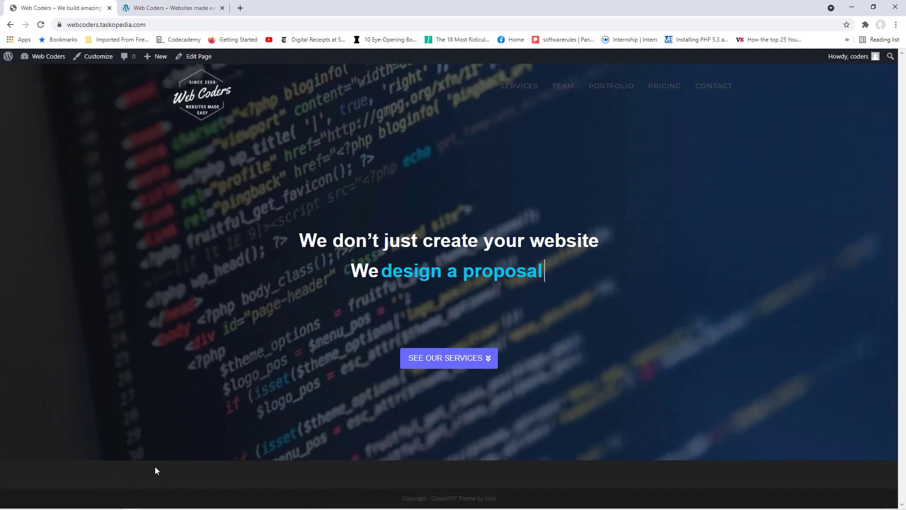
pyautogui.click(185, 7)
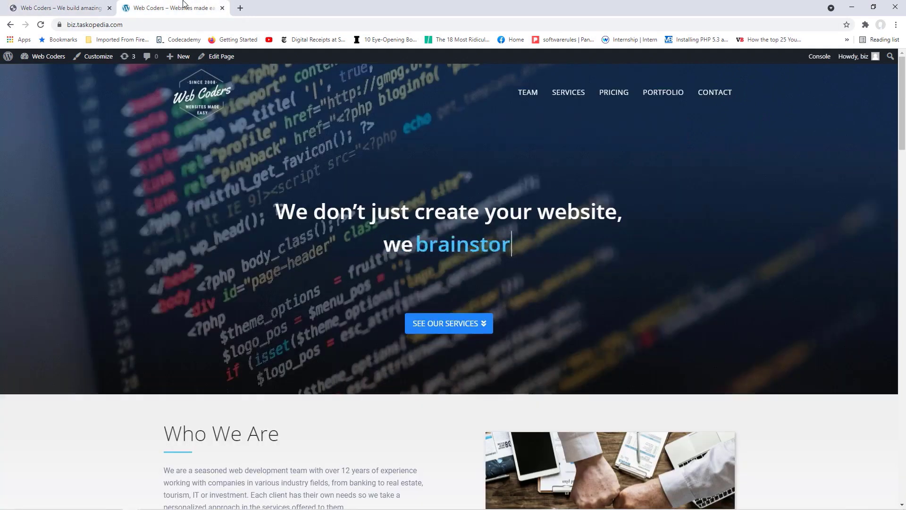
pyautogui.click(62, 8)
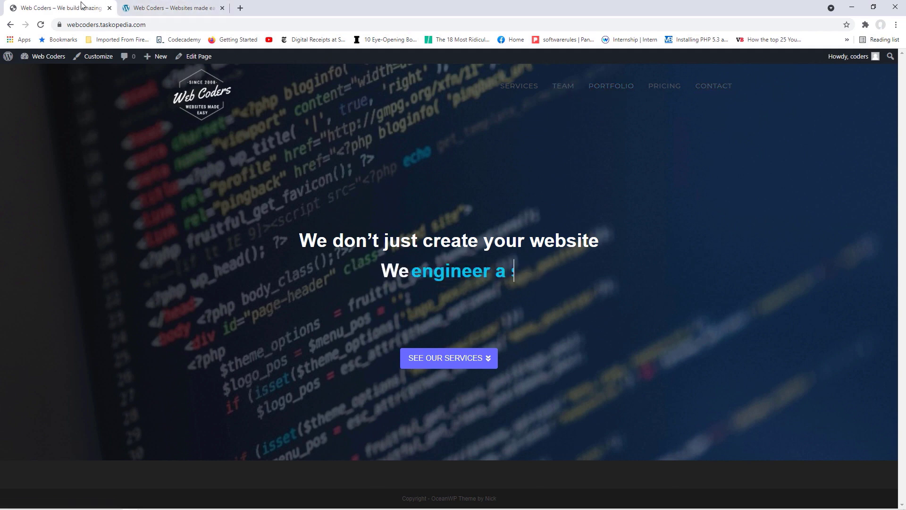
pyautogui.click(147, 5)
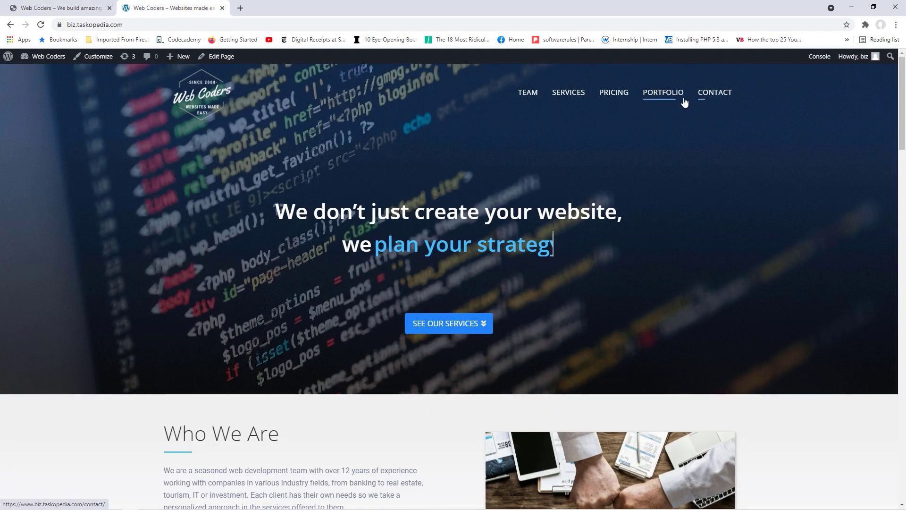
# Return to the Web Coders site and open it in the theme Customizer
pyautogui.click(50, 4)
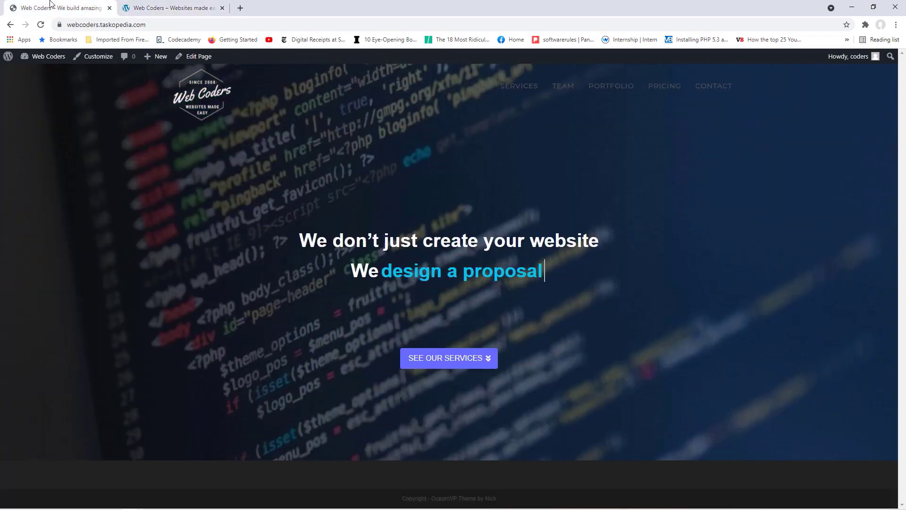
pyautogui.click(96, 57)
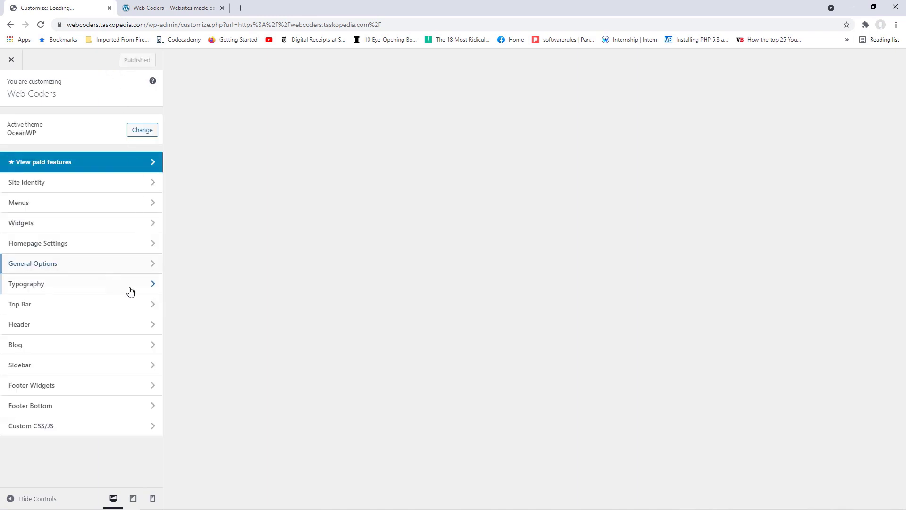
pyautogui.click(149, 287)
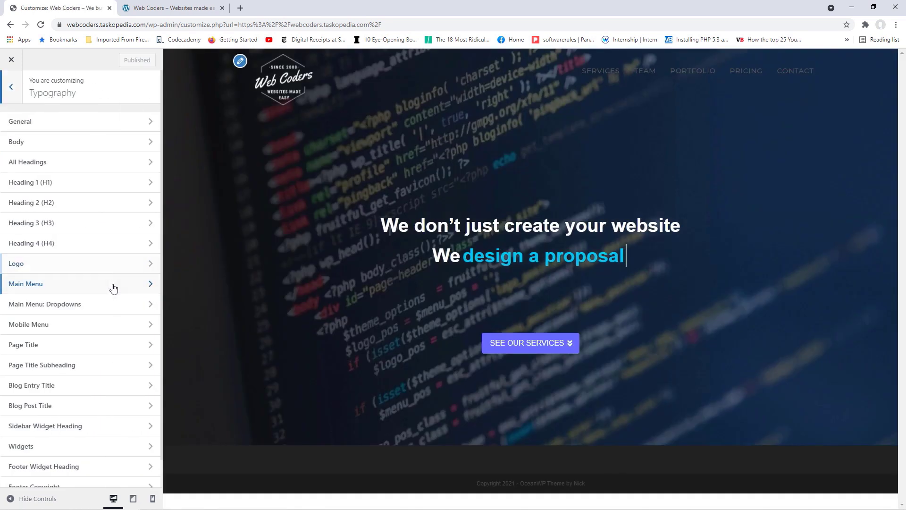
pyautogui.click(110, 289)
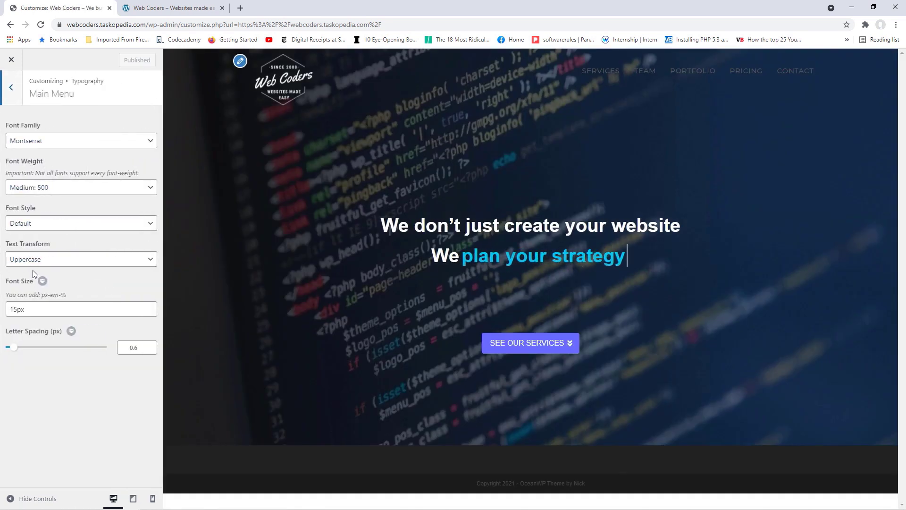
pyautogui.click(12, 89)
pyautogui.click(12, 90)
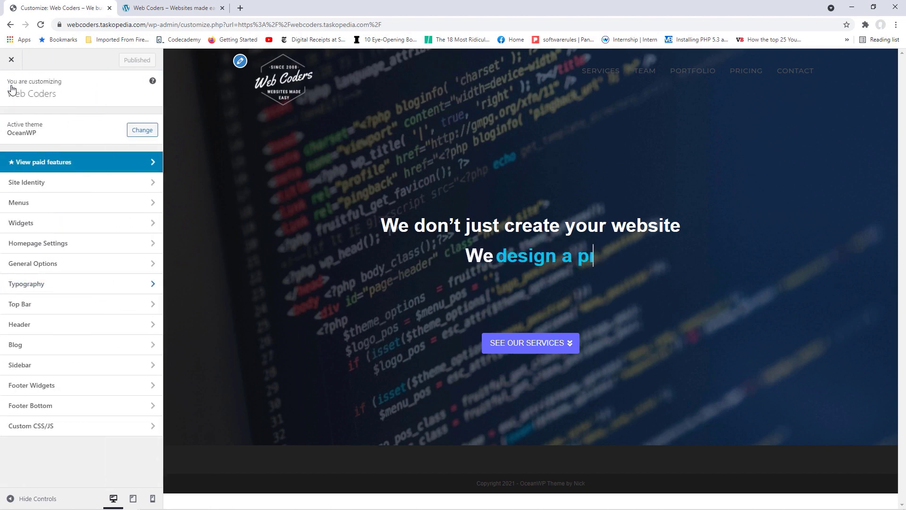
# Set the header menu's main link color to white and publish the change
pyautogui.click(52, 324)
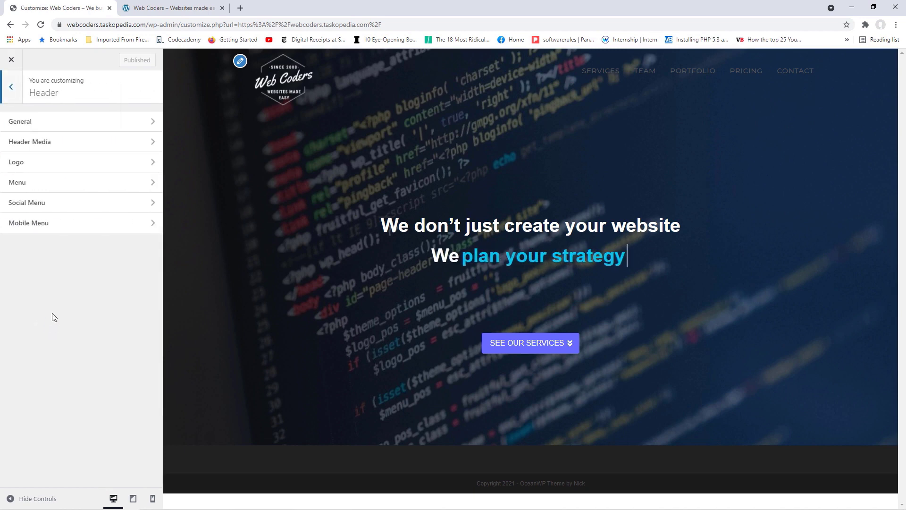
pyautogui.click(60, 185)
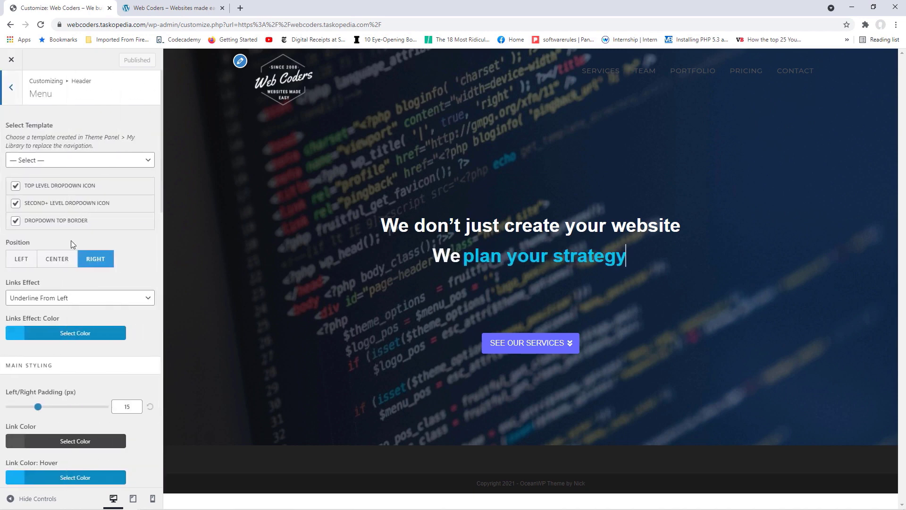
pyautogui.click(64, 444)
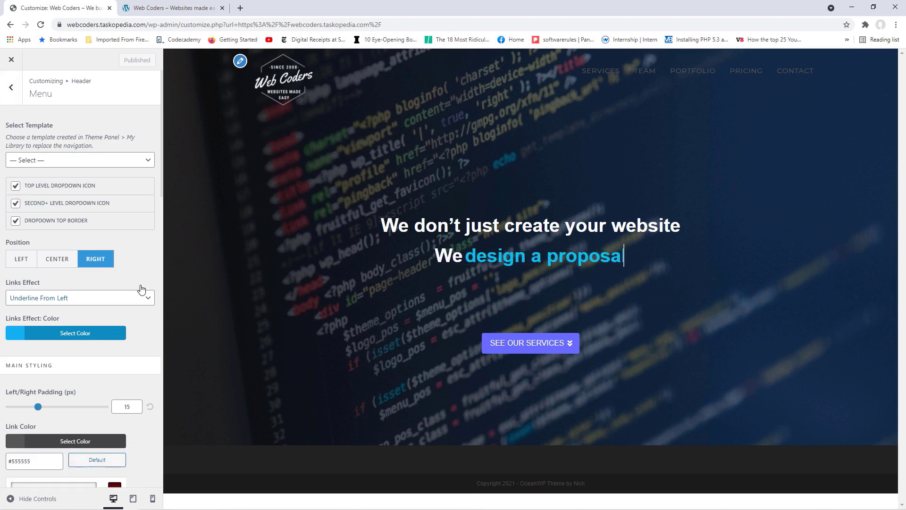
pyautogui.scroll(-6, 140, 286)
pyautogui.click(26, 166)
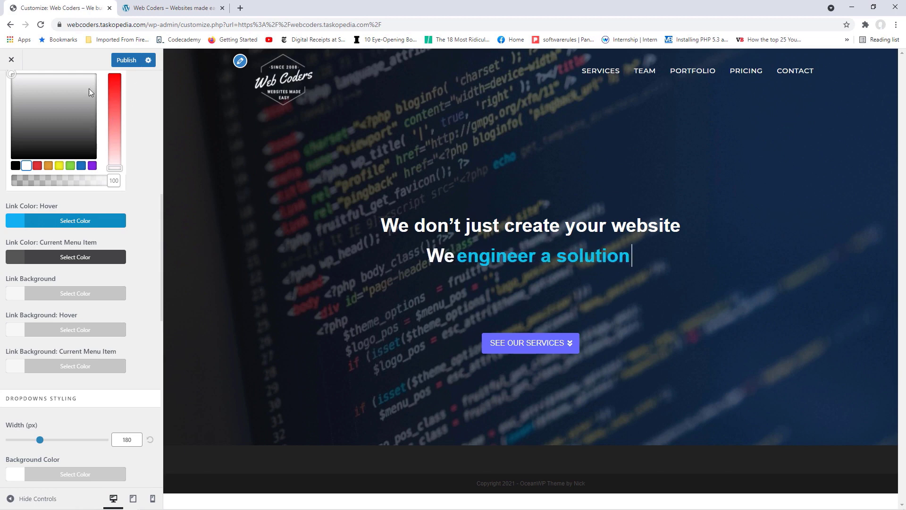
pyautogui.click(124, 60)
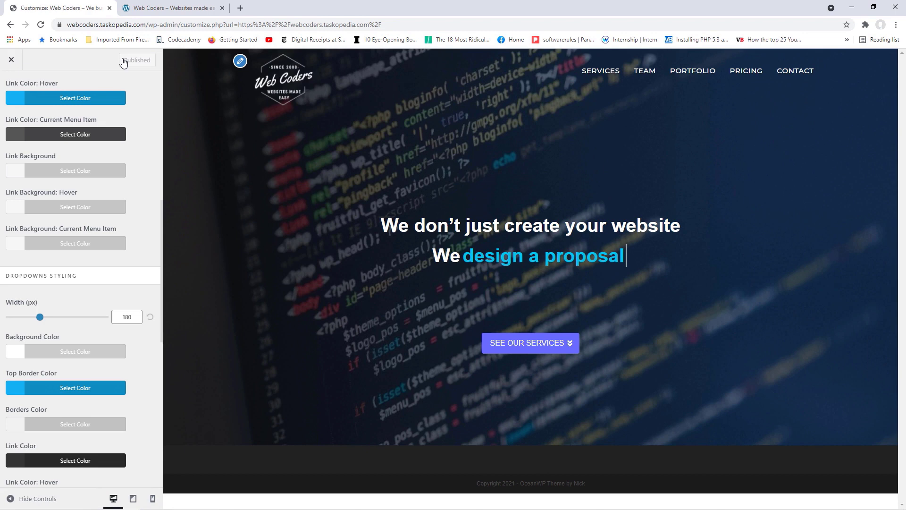
# Close the Customizer and compare the site's header menu and hero section with the example site
pyautogui.scroll(8, 135, 151)
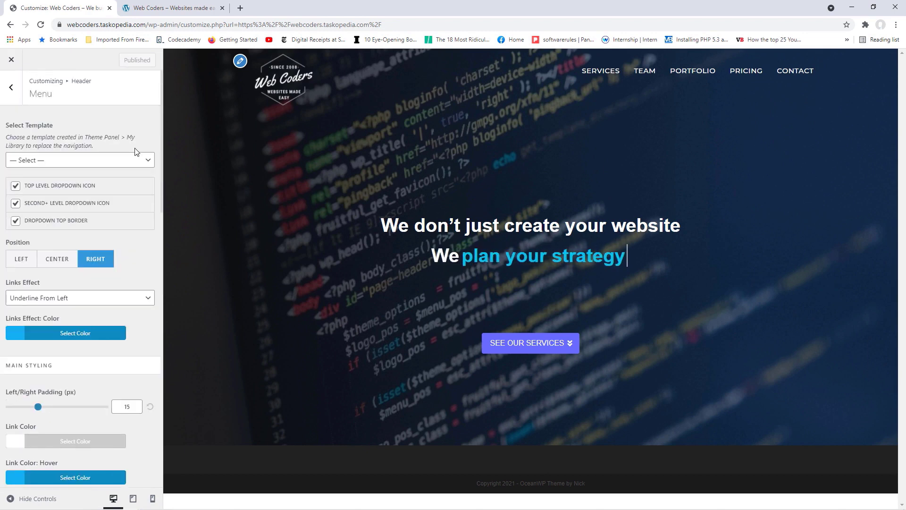
pyautogui.click(11, 60)
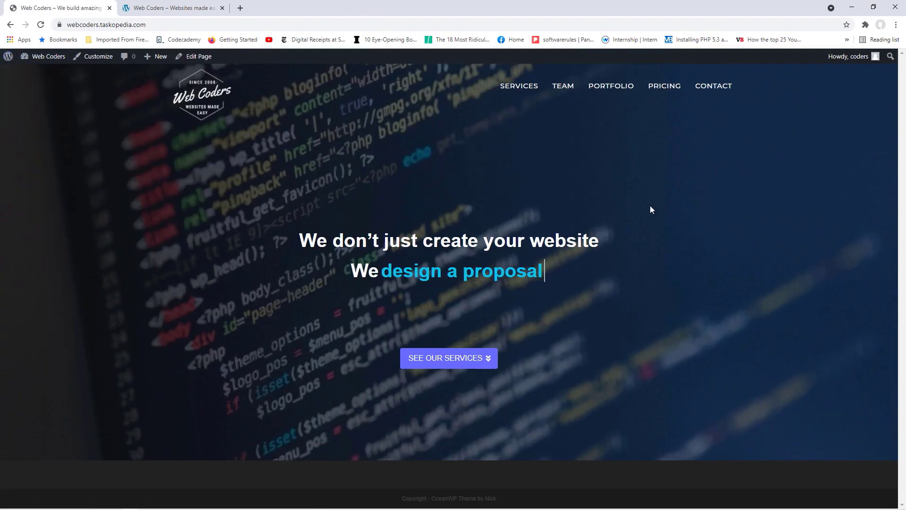
pyautogui.click(176, 8)
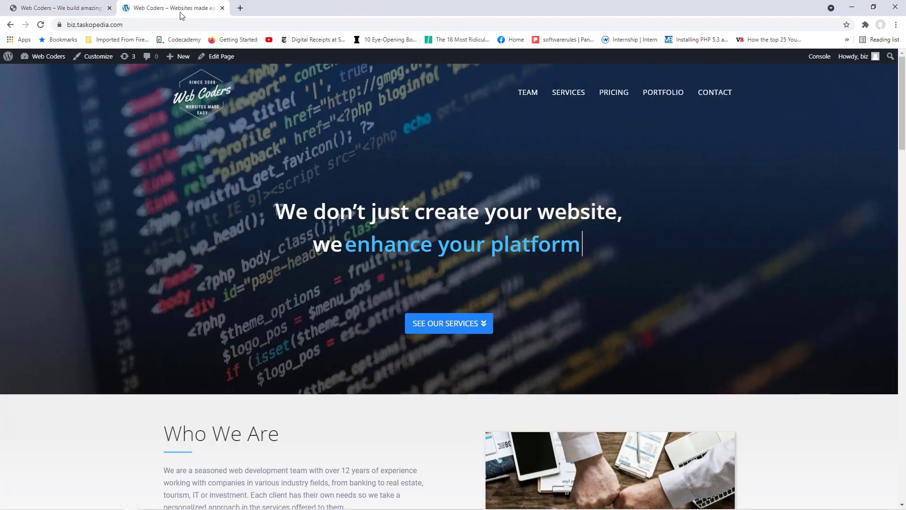
pyautogui.click(95, 4)
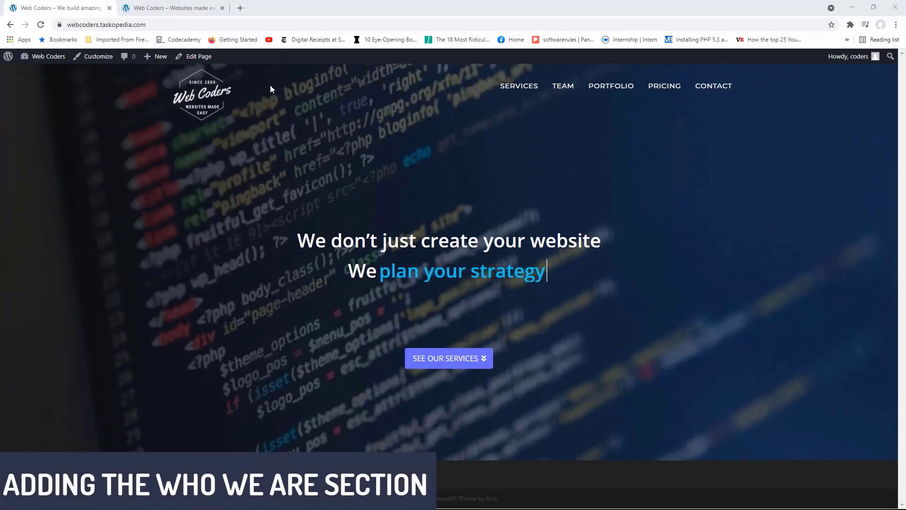
# Examine the example site's Who We Are section, including its heading, text, team button and image
pyautogui.click(169, 13)
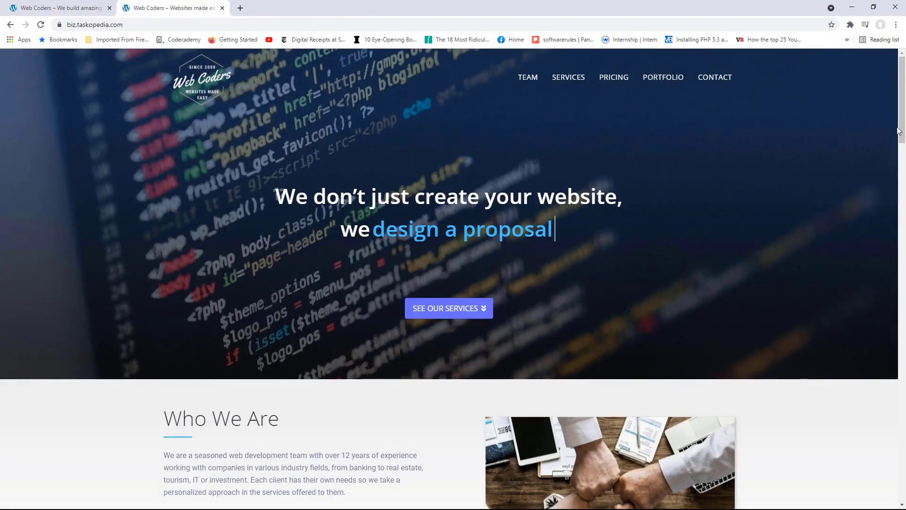
pyautogui.scroll(-3, 899, 131)
pyautogui.scroll(1, 904, 135)
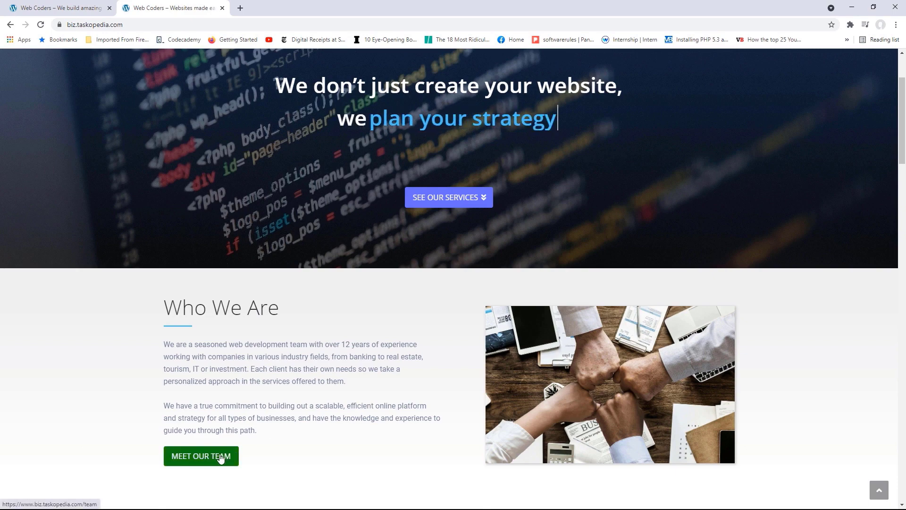
pyautogui.scroll(2, 302, 378)
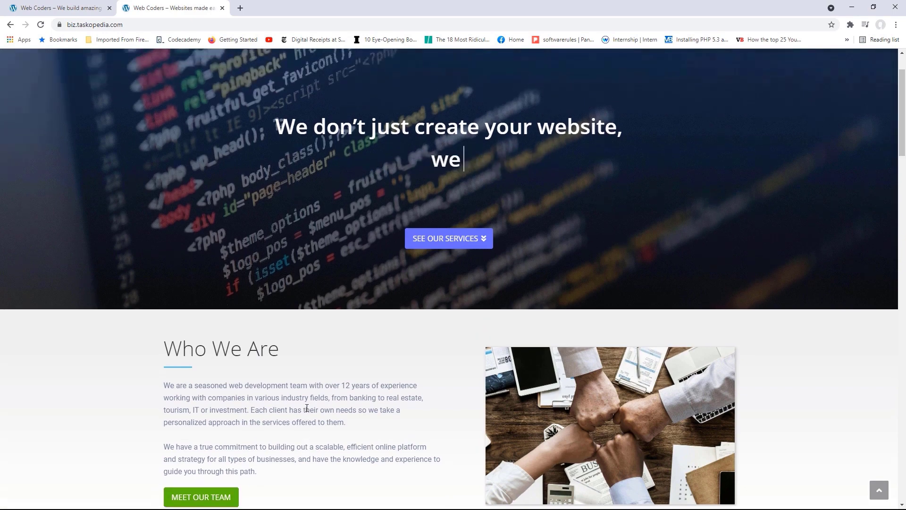
pyautogui.scroll(-2, 607, 363)
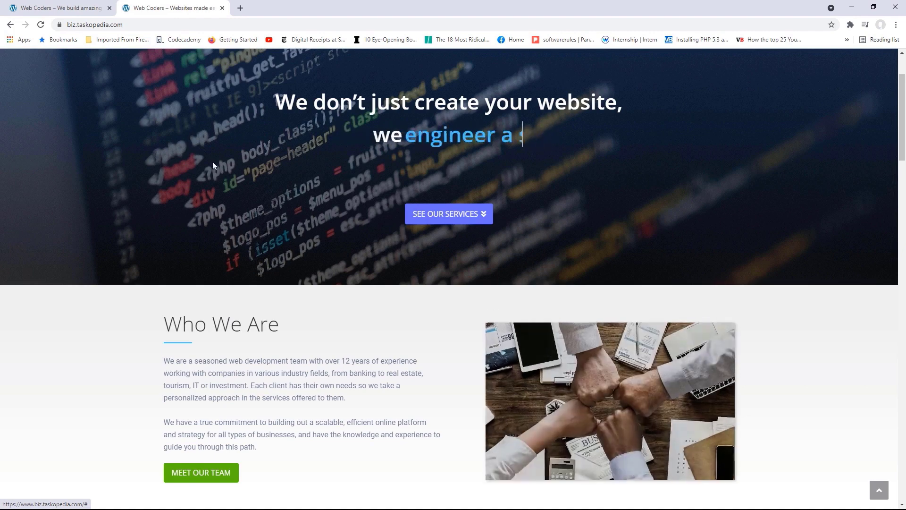
pyautogui.click(63, 7)
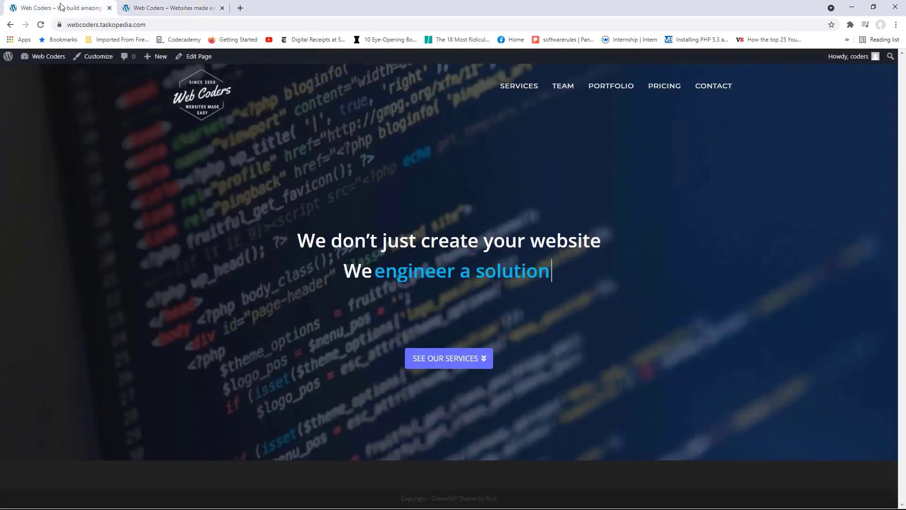
# Open the Home page for editing and add a Qubely Row with two equal columns below the hero section
pyautogui.click(198, 58)
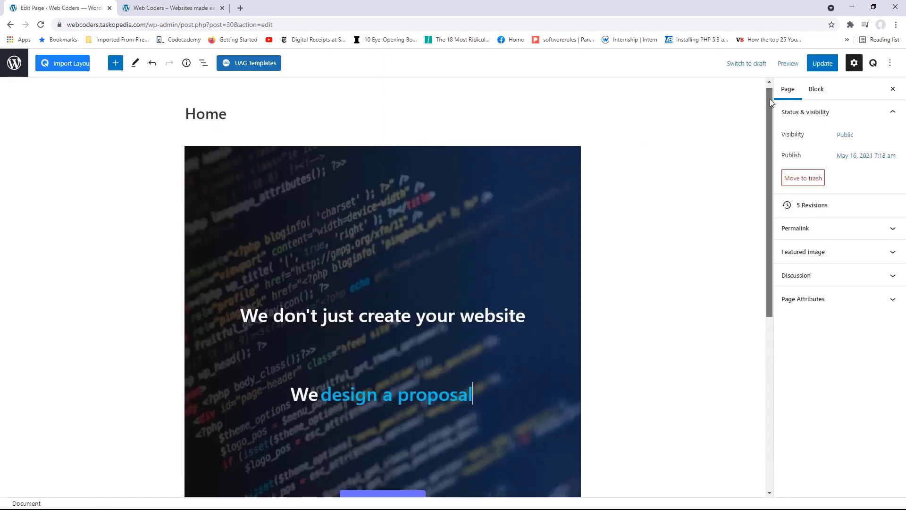
pyautogui.moveTo(770, 98); pyautogui.dragTo(766, 268)
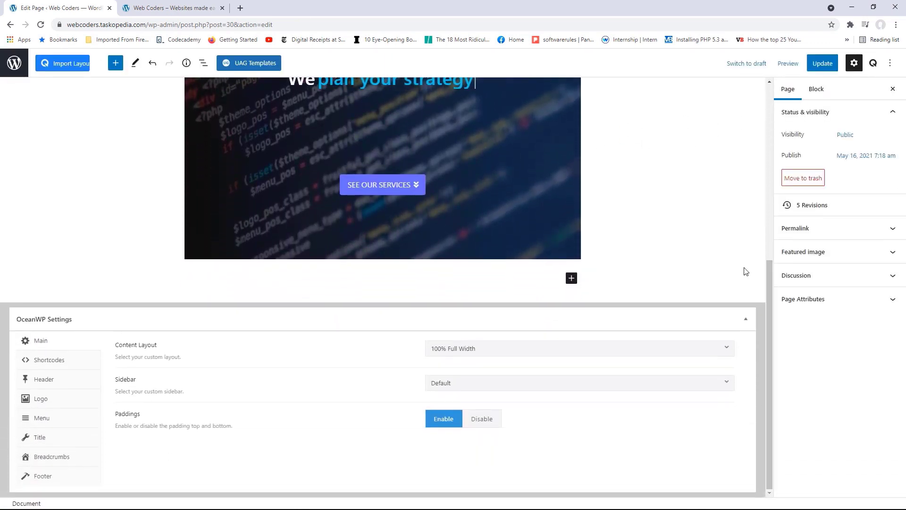
pyautogui.click(573, 281)
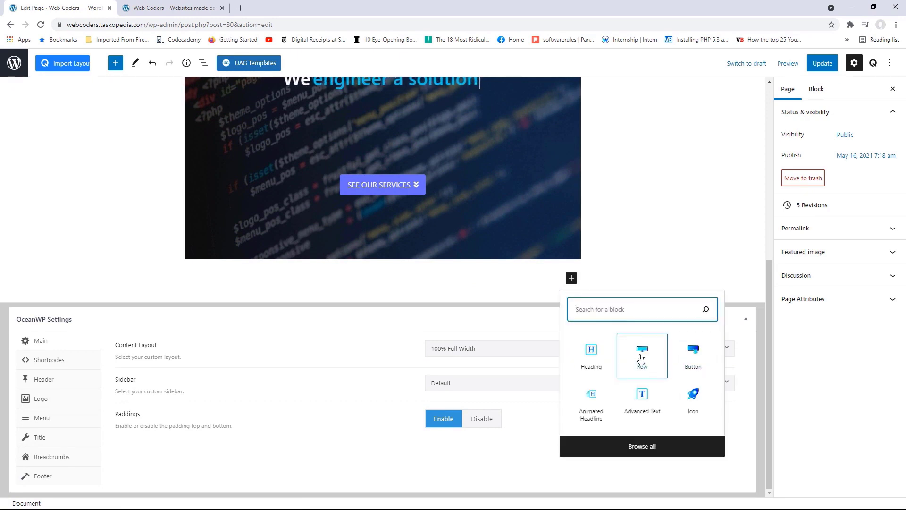
pyautogui.click(643, 355)
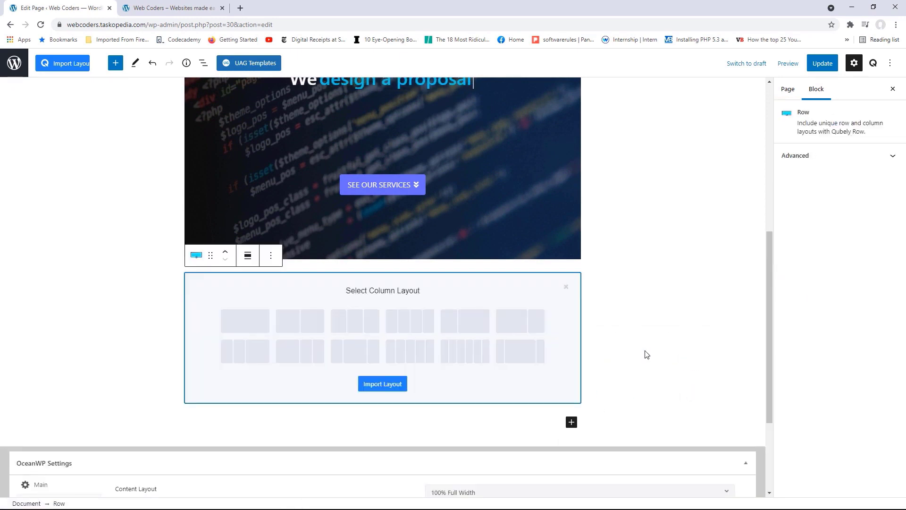
pyautogui.click(303, 323)
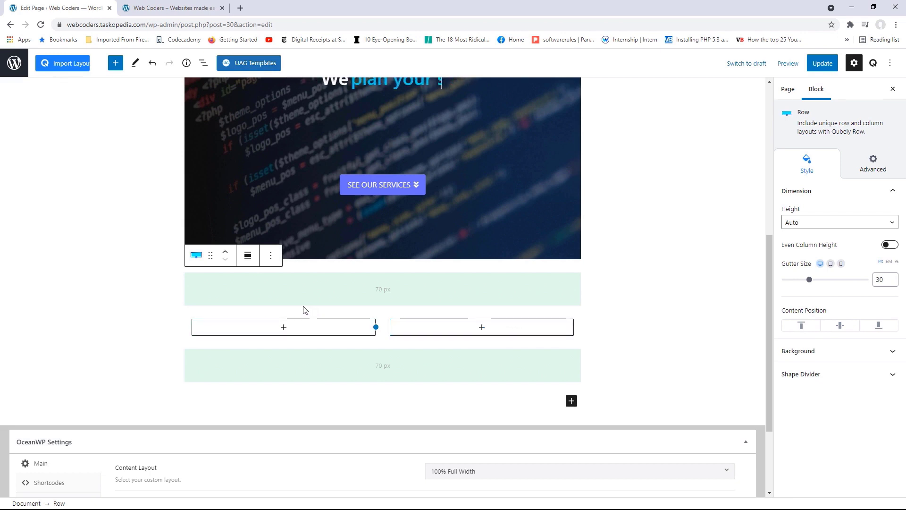
# Check the example site's Who We Are section and set the new two-column row to full width
pyautogui.click(126, 3)
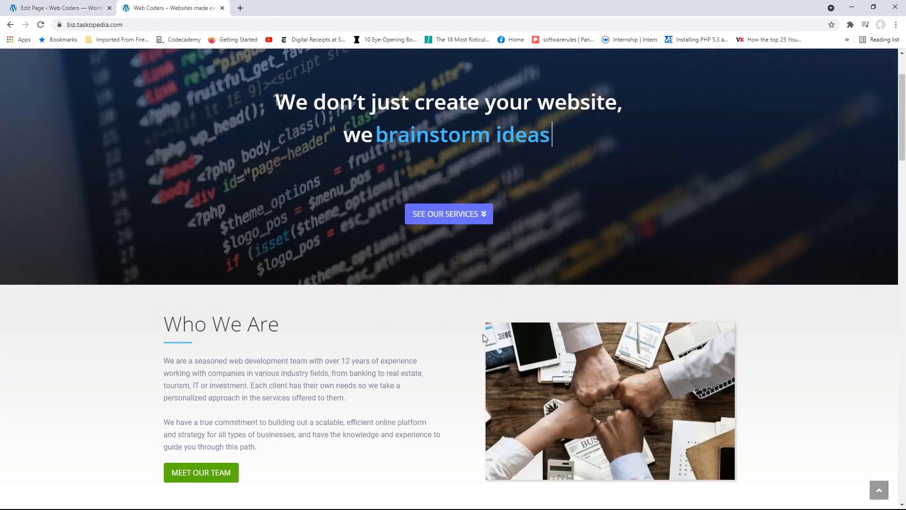
pyautogui.scroll(-1, 902, 162)
pyautogui.scroll(-3, 903, 162)
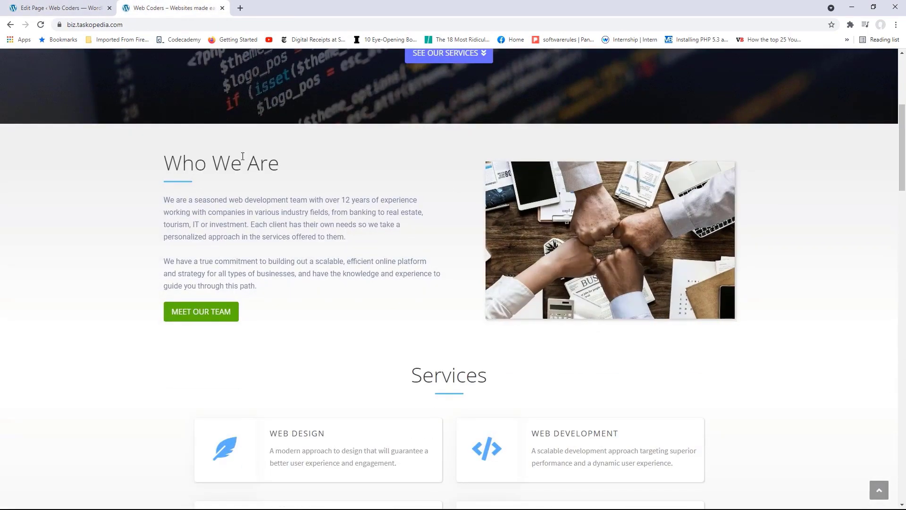
pyautogui.scroll(5, 904, 144)
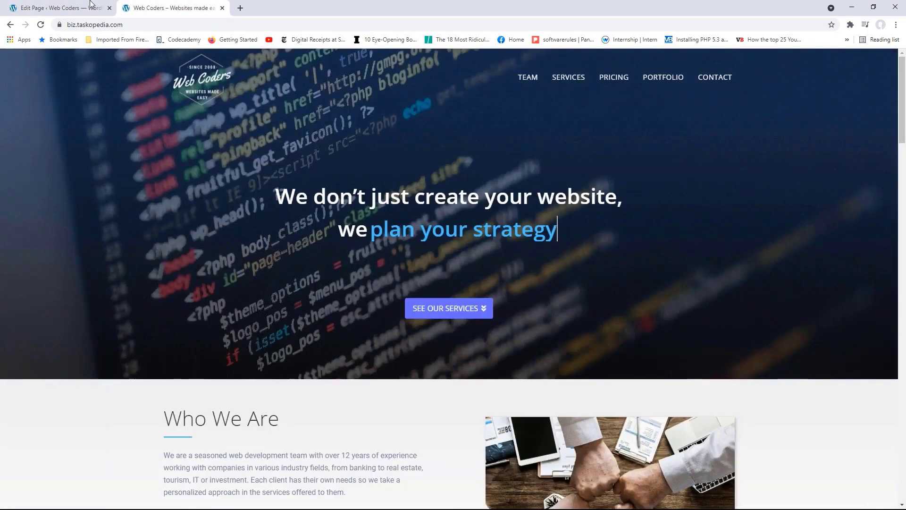
pyautogui.click(57, 8)
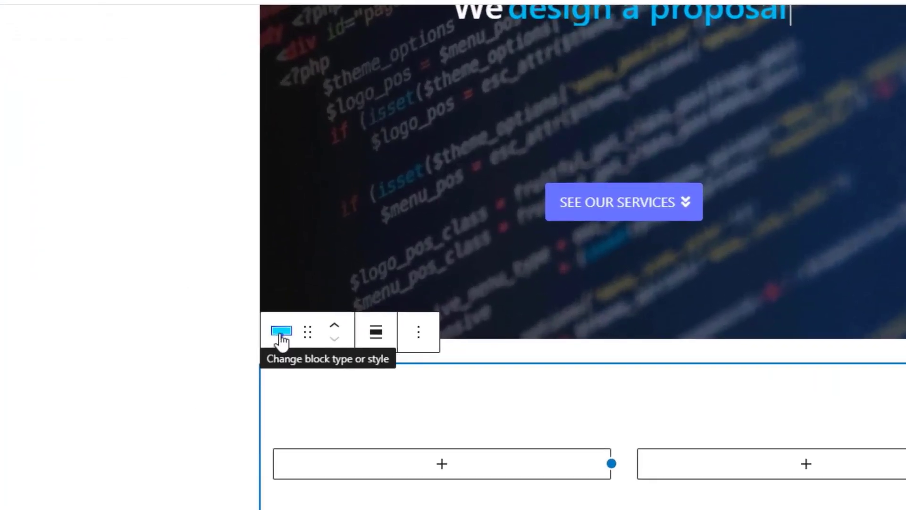
pyautogui.click(376, 336)
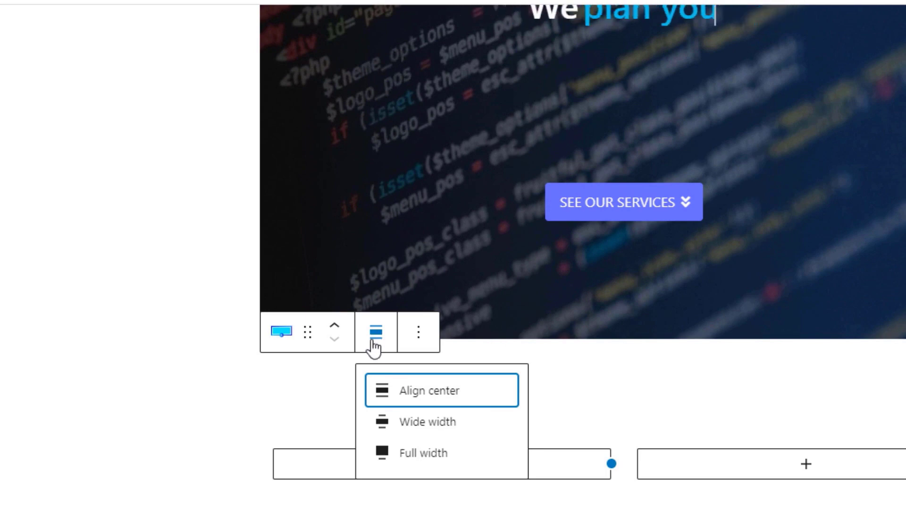
pyautogui.click(430, 468)
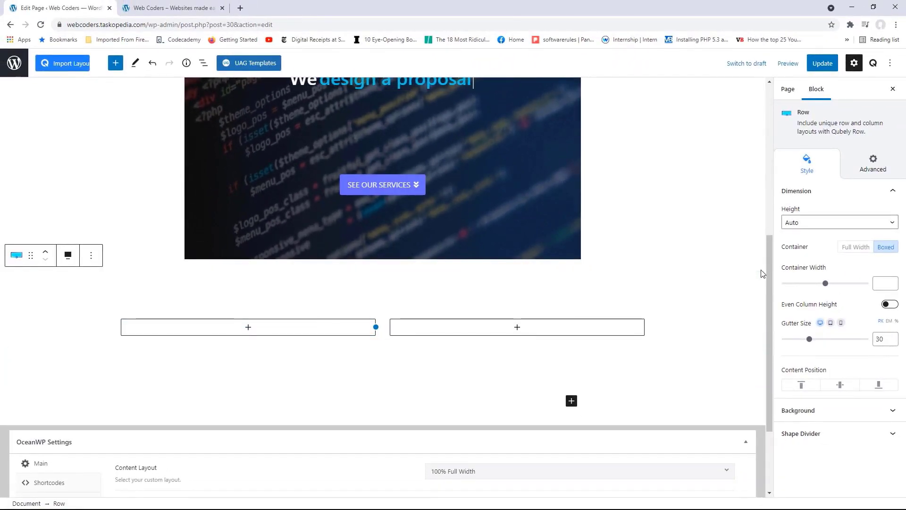
# Set the hero section's row to full width
pyautogui.scroll(6, 750, 125)
pyautogui.scroll(1, 750, 125)
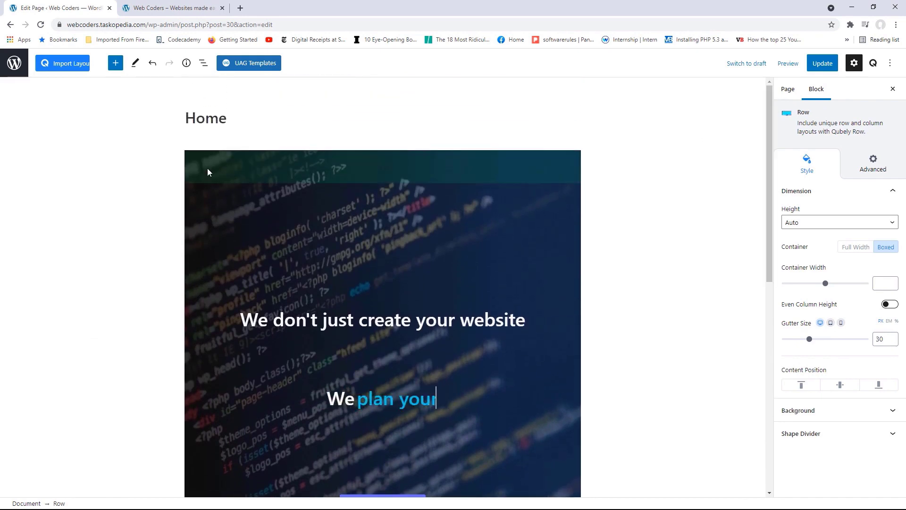
pyautogui.click(222, 162)
pyautogui.click(248, 135)
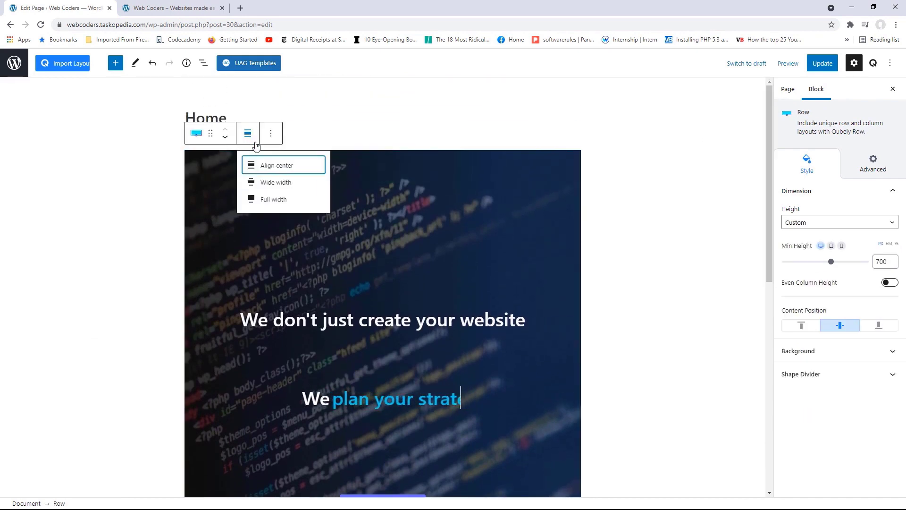
pyautogui.click(280, 203)
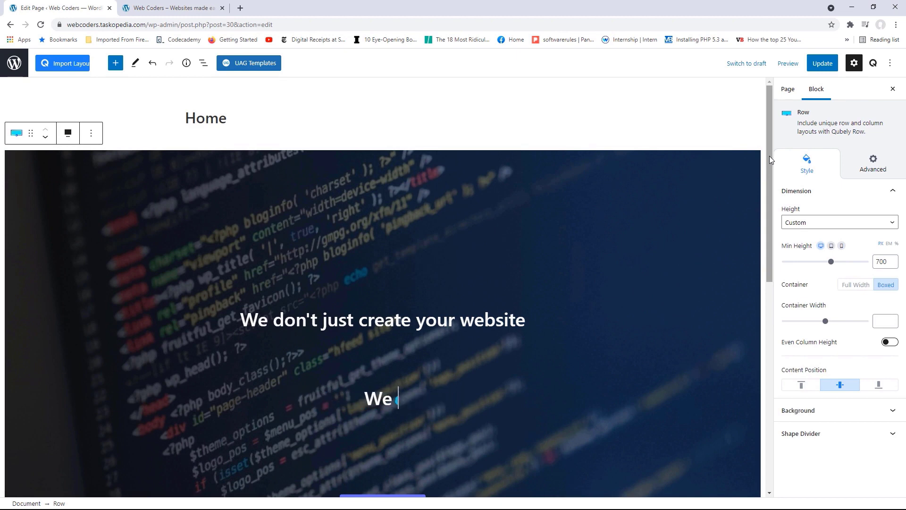
# Check the example site's team image overlay and add a Qubely Image block to the new row's second column
pyautogui.moveTo(769, 156); pyautogui.dragTo(769, 183)
pyautogui.scroll(-8, 770, 187)
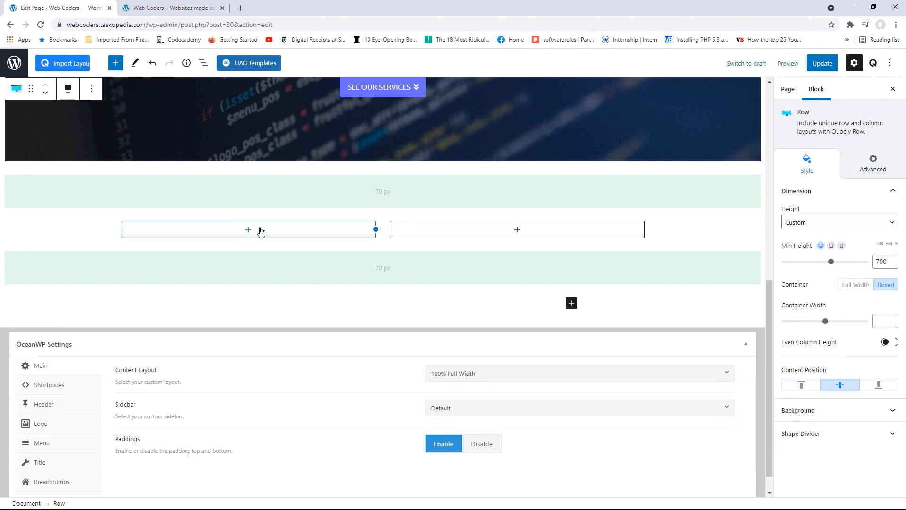
pyautogui.click(157, 11)
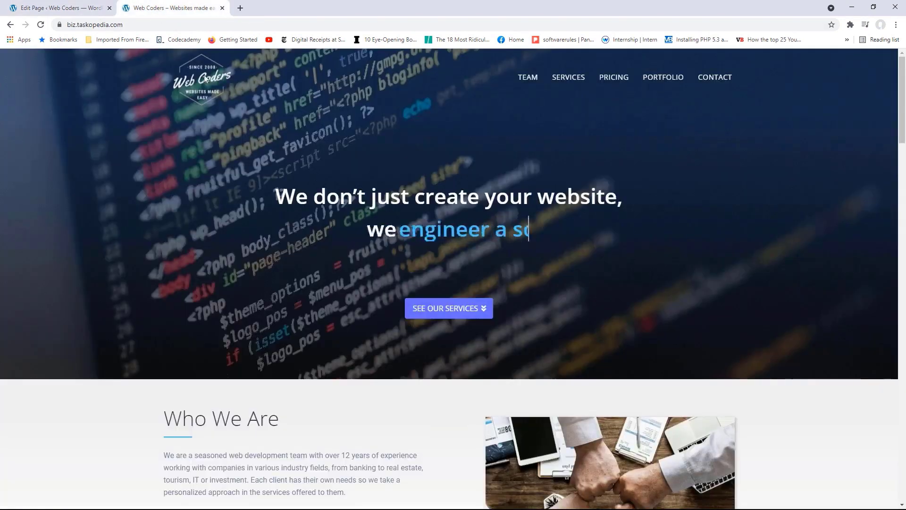
pyautogui.moveTo(904, 124); pyautogui.dragTo(903, 142)
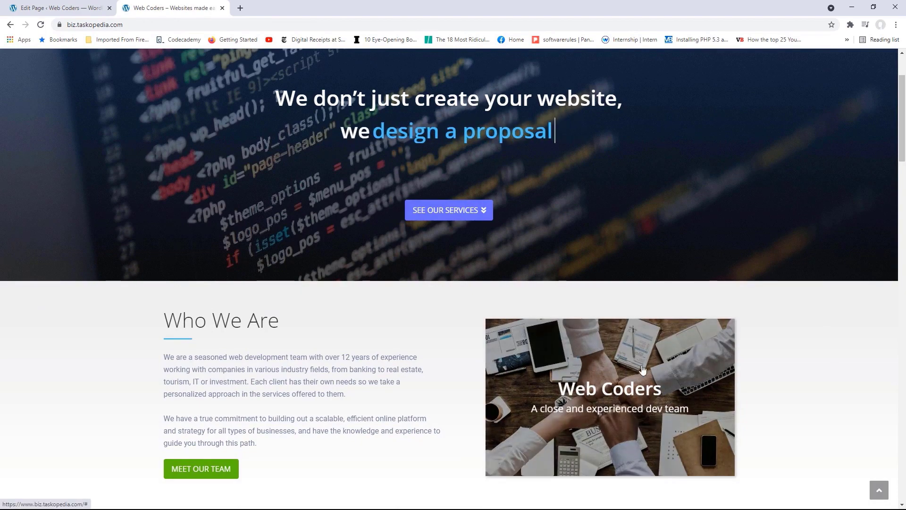
pyautogui.hotkey('ctrl', 'shift', 'Tab')
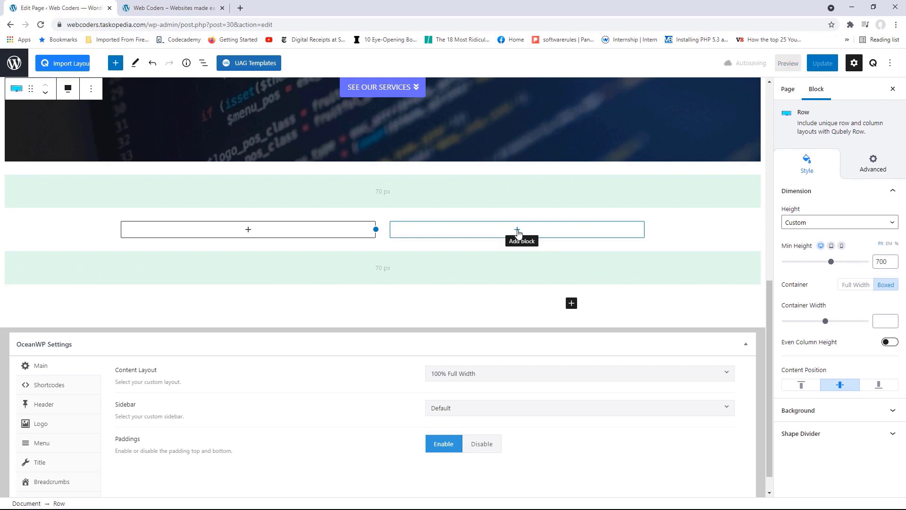
pyautogui.click(517, 231)
pyautogui.click(517, 232)
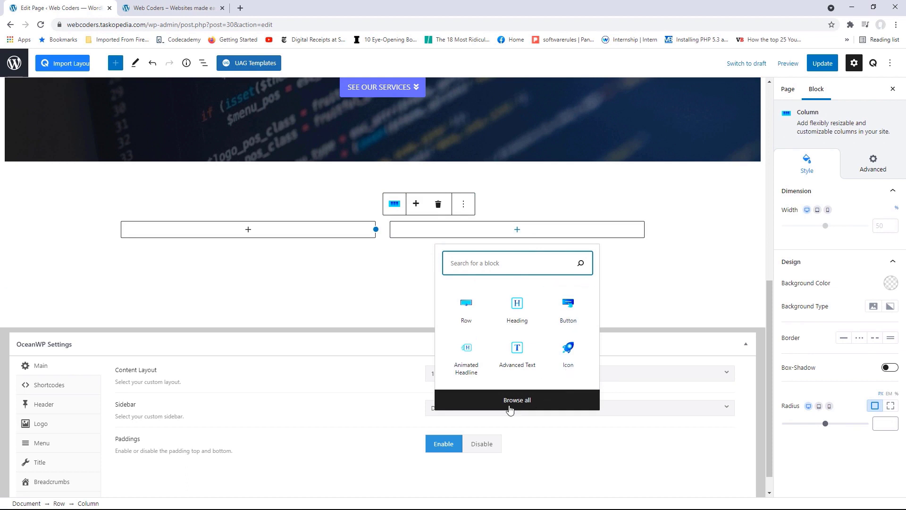
pyautogui.click(522, 404)
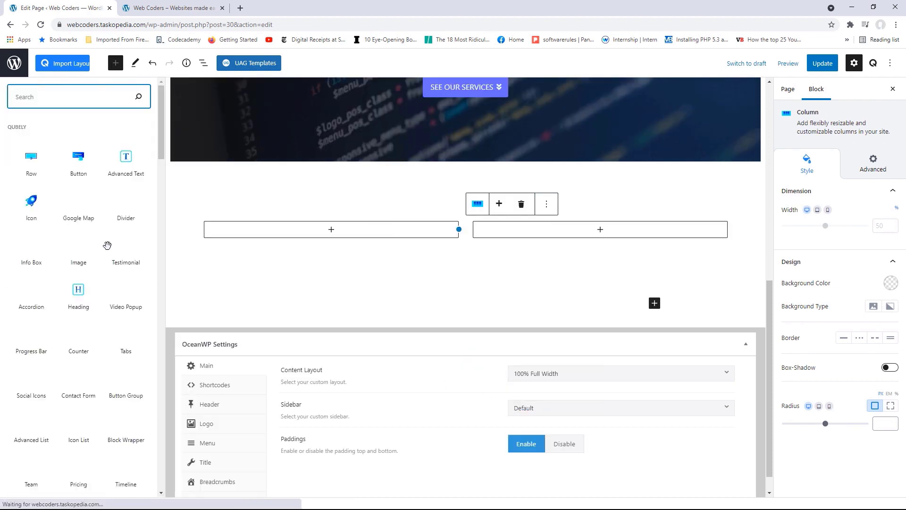
pyautogui.moveTo(162, 144); pyautogui.dragTo(157, 149)
pyautogui.moveTo(79, 230)
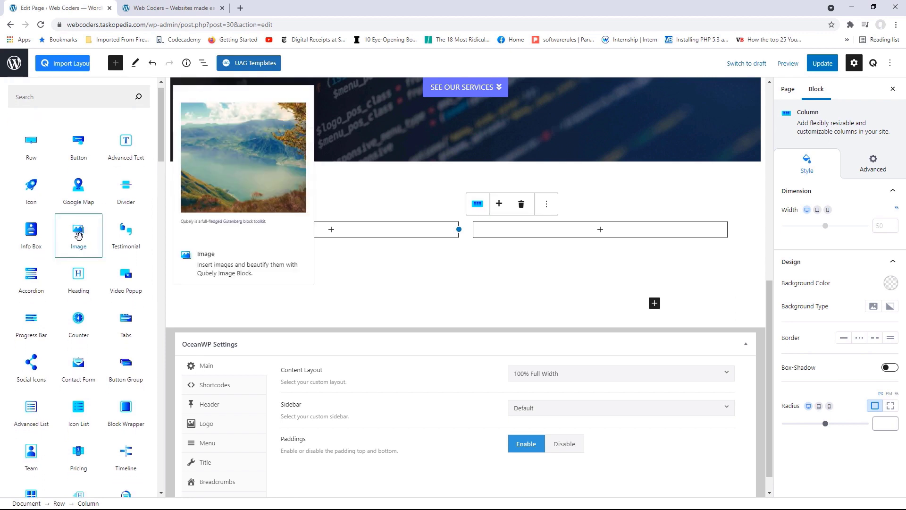
pyautogui.click(79, 235)
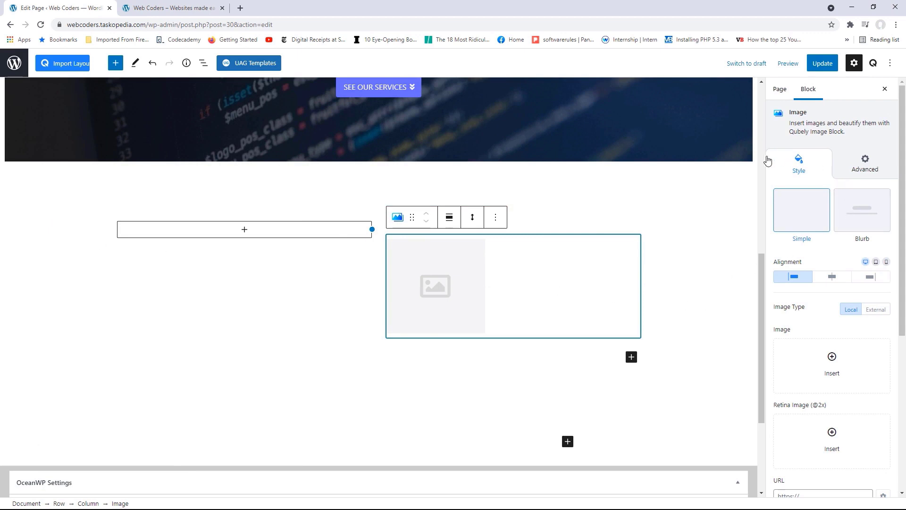
# Insert the fist-bump photo paper-3213924_1280-1024x646-1.jpg from the media library into the Image block and apply the Blurb style
pyautogui.scroll(-1, 811, 325)
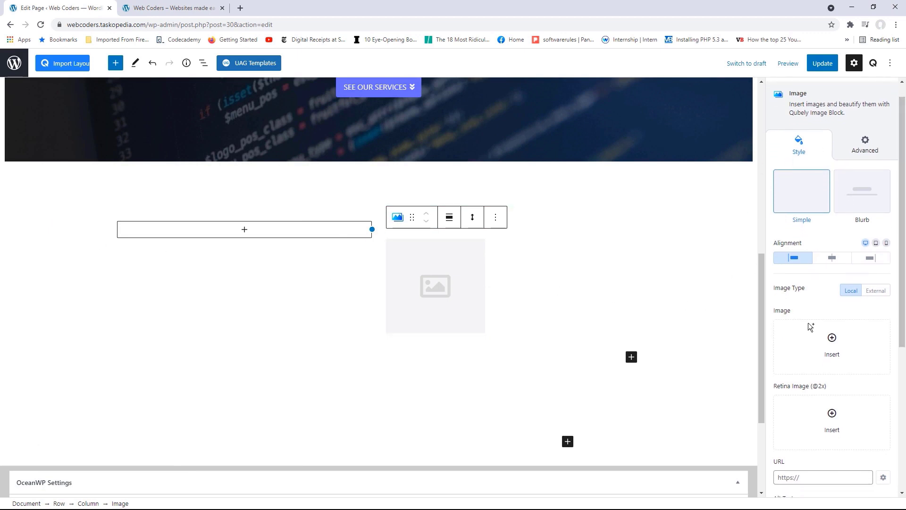
pyautogui.click(832, 338)
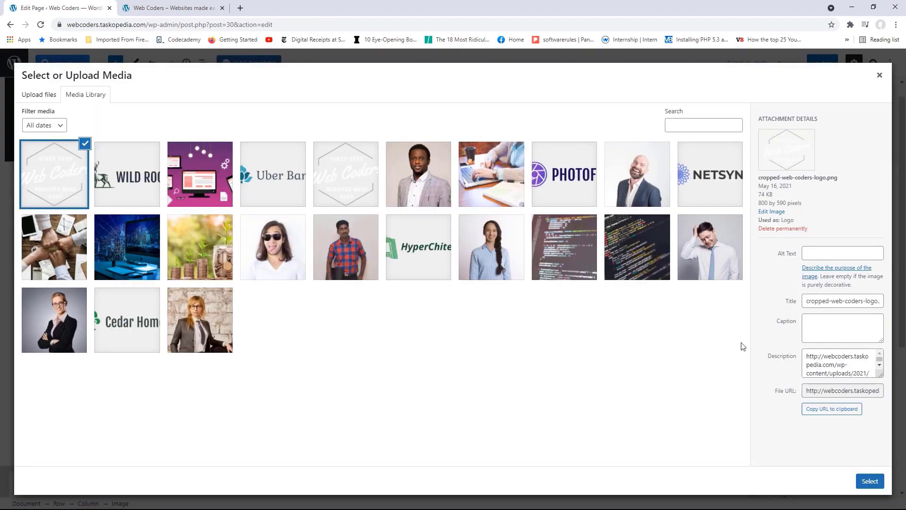
pyautogui.click(56, 248)
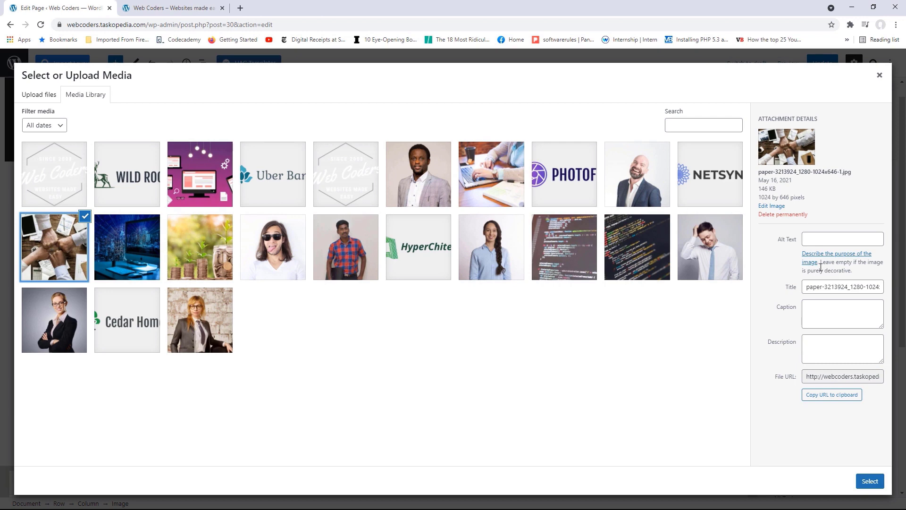
pyautogui.click(869, 481)
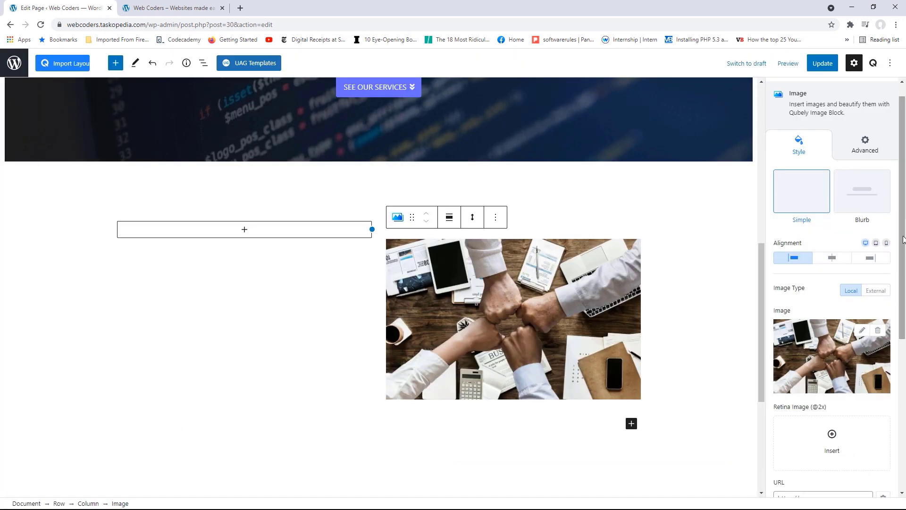
pyautogui.moveTo(902, 239); pyautogui.dragTo(902, 205)
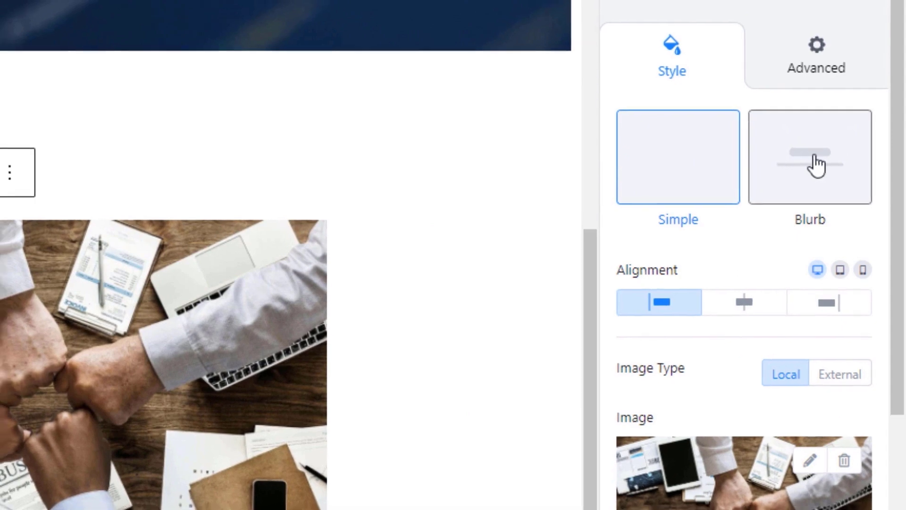
pyautogui.click(813, 162)
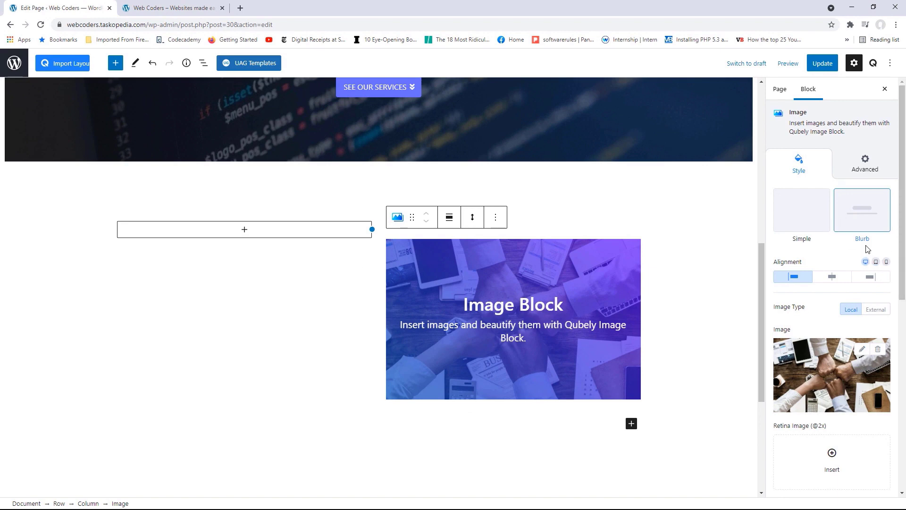
# Clear the gradient background of the image's overlay in its normal state
pyautogui.moveTo(902, 227); pyautogui.dragTo(904, 366)
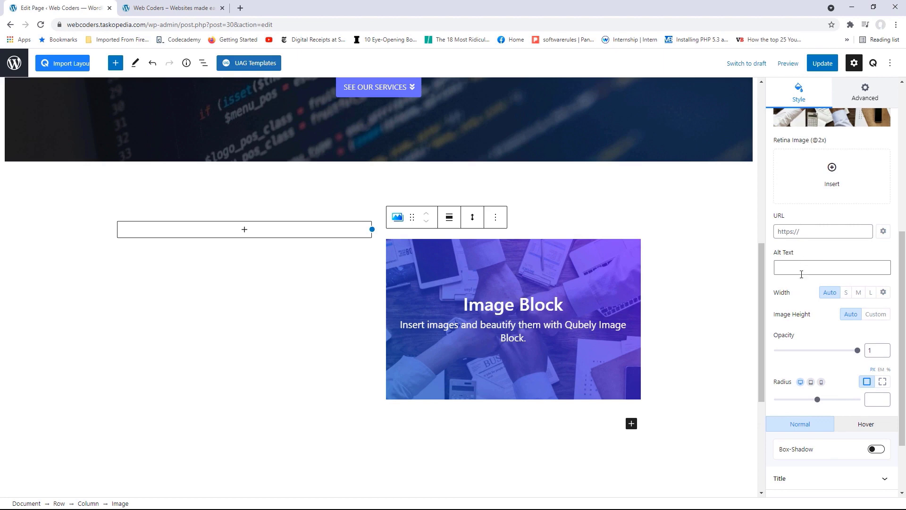
pyautogui.moveTo(905, 304); pyautogui.dragTo(899, 372)
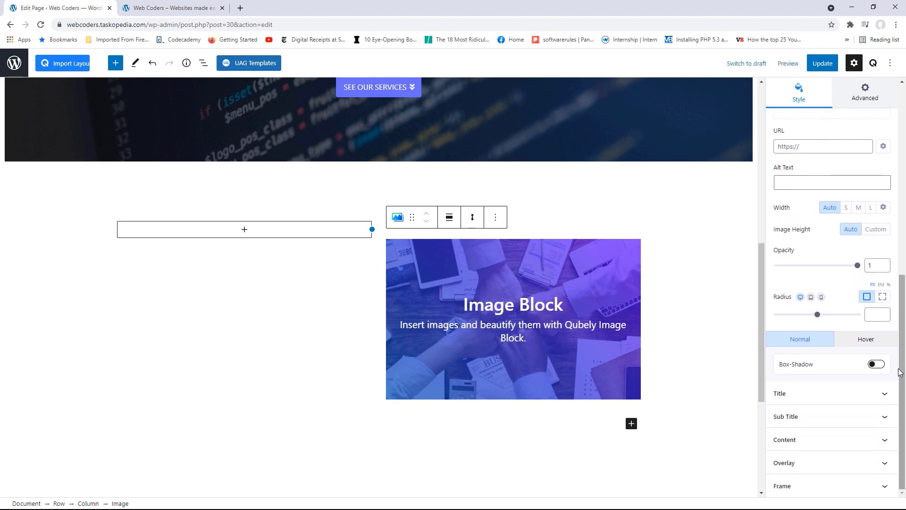
pyautogui.click(831, 466)
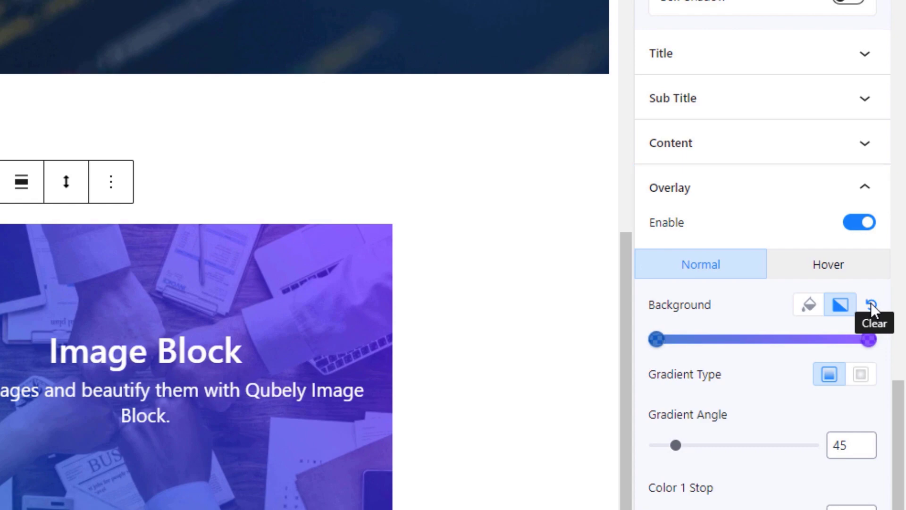
pyautogui.click(872, 304)
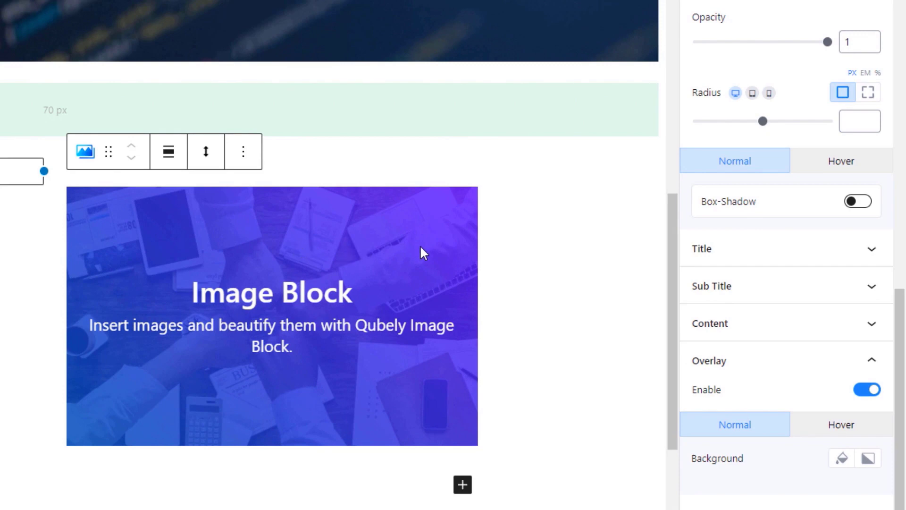
# Switch the image overlay's hover-state background from a gradient to a solid fill
pyautogui.click(842, 430)
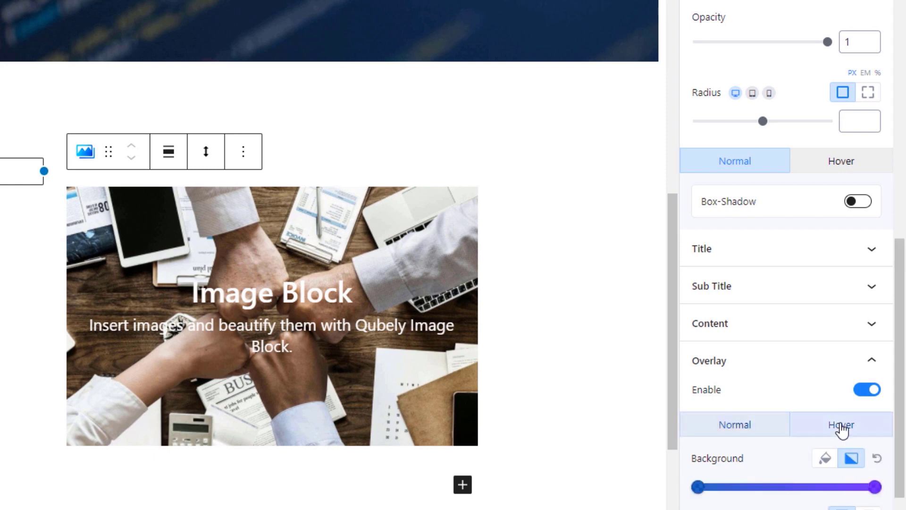
pyautogui.moveTo(902, 385); pyautogui.dragTo(900, 426)
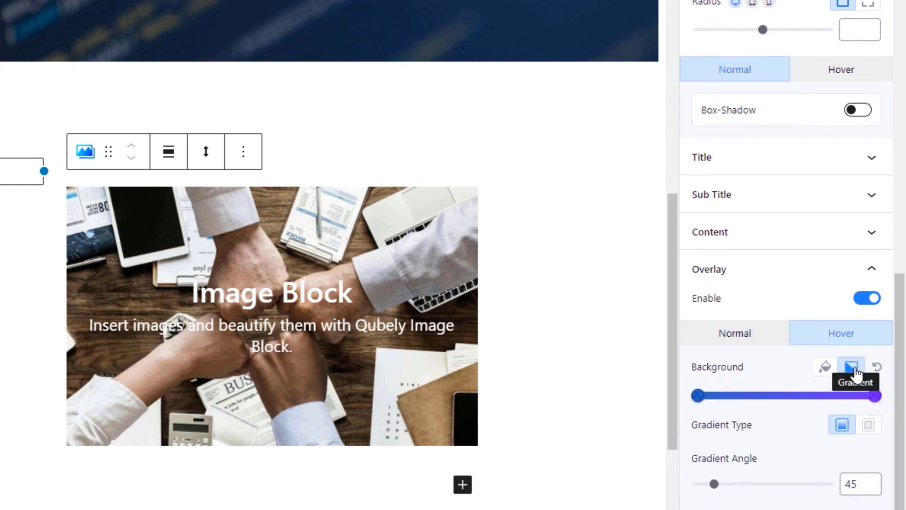
pyautogui.click(826, 369)
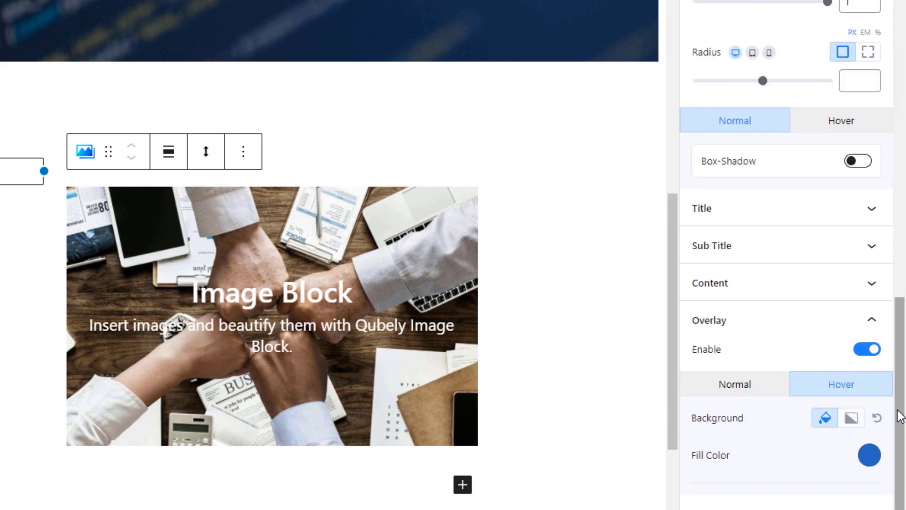
# Set the overlay's hover fill color to dark gray, RGB 31, 29, 29, with an alpha of 0.3
pyautogui.click(869, 455)
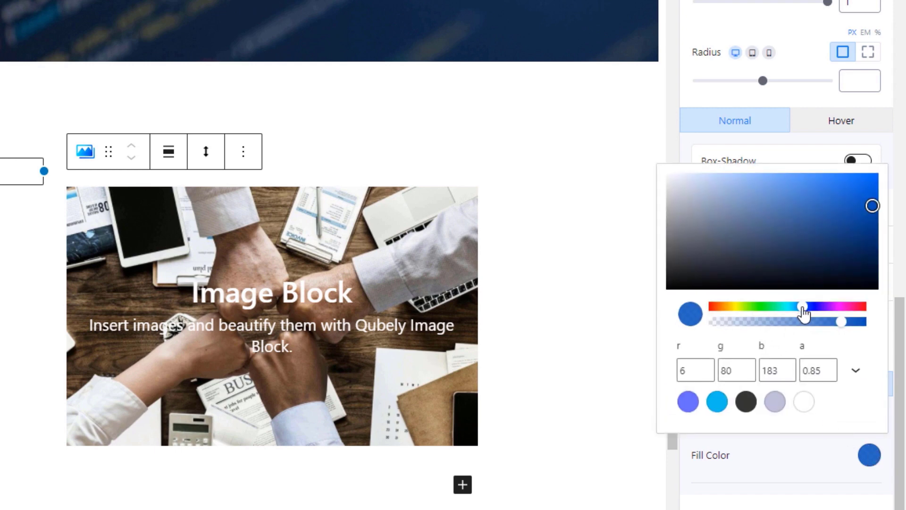
pyautogui.moveTo(804, 315); pyautogui.dragTo(711, 317)
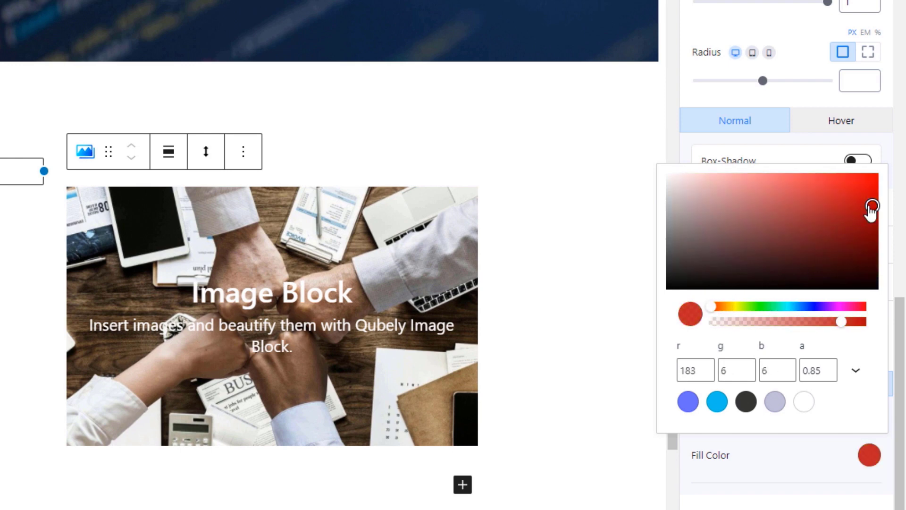
pyautogui.moveTo(872, 207); pyautogui.dragTo(682, 273)
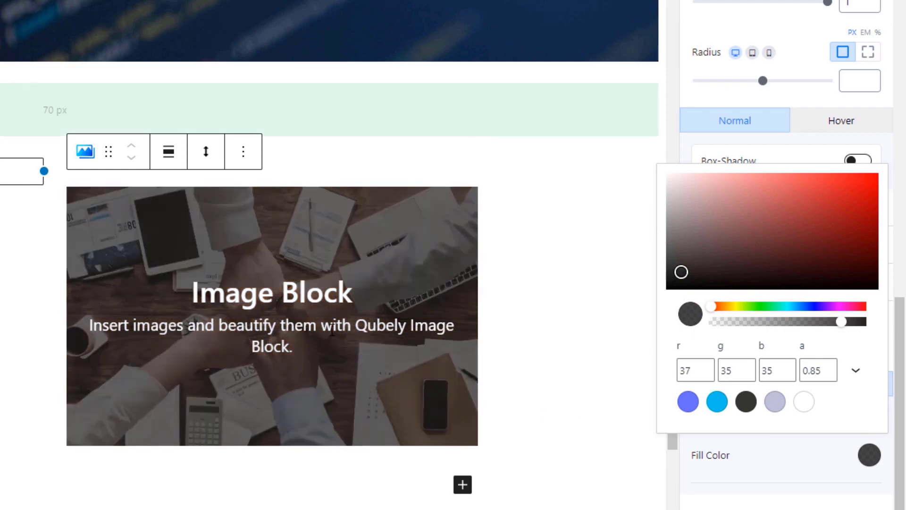
pyautogui.moveTo(682, 271); pyautogui.dragTo(693, 270)
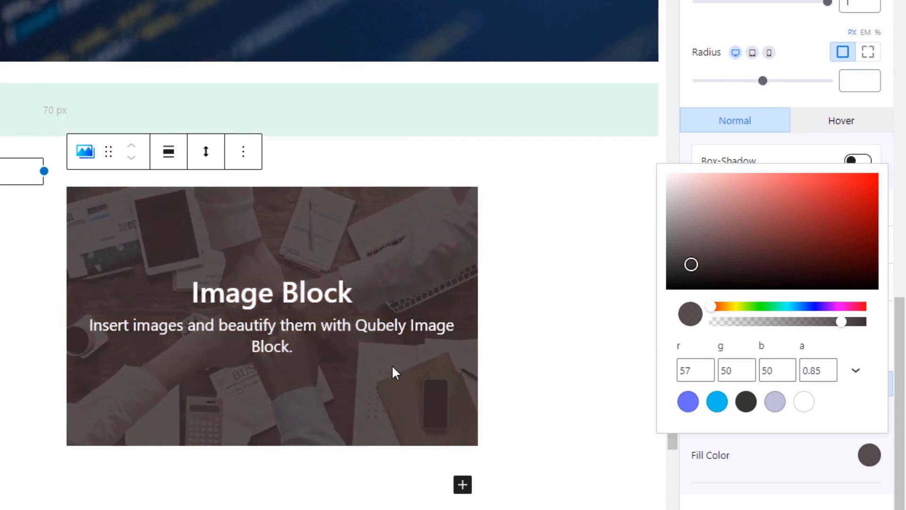
pyautogui.moveTo(692, 263); pyautogui.dragTo(674, 254)
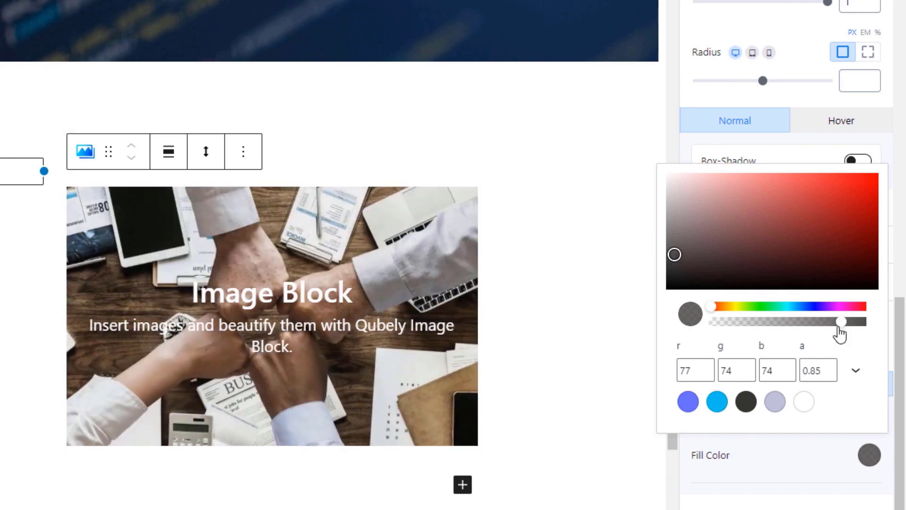
pyautogui.click(840, 323)
pyautogui.moveTo(840, 323); pyautogui.dragTo(757, 325)
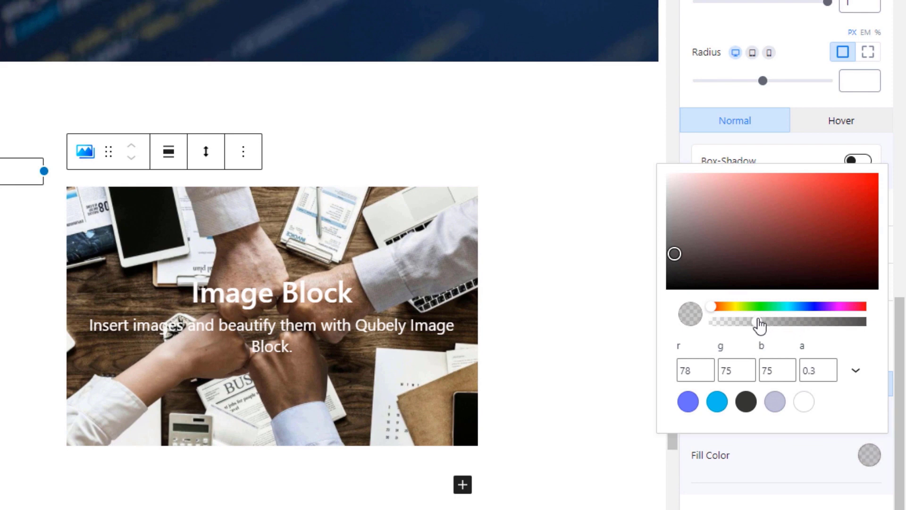
pyautogui.moveTo(676, 255); pyautogui.dragTo(677, 275)
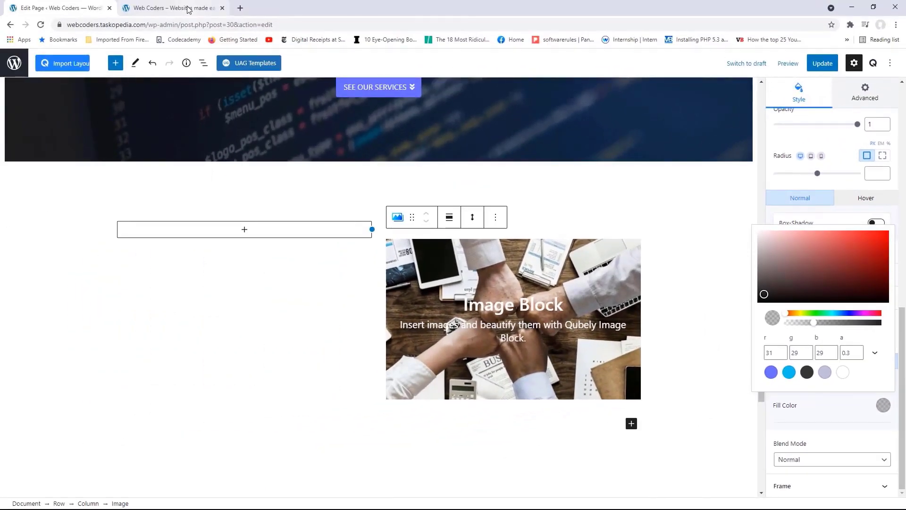
# Check the team image's caption on the example site and replace the image block's title with "Web Coders"
pyautogui.click(188, 10)
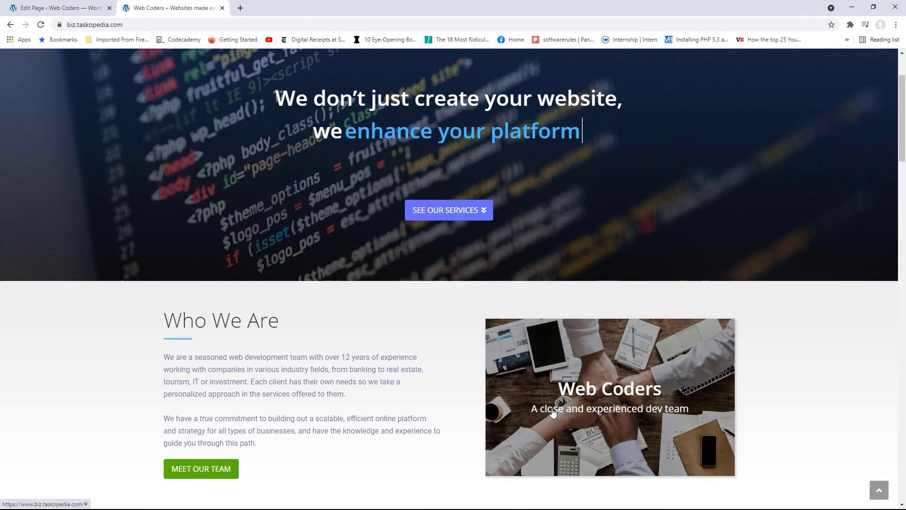
pyautogui.click(73, 8)
pyautogui.click(552, 307)
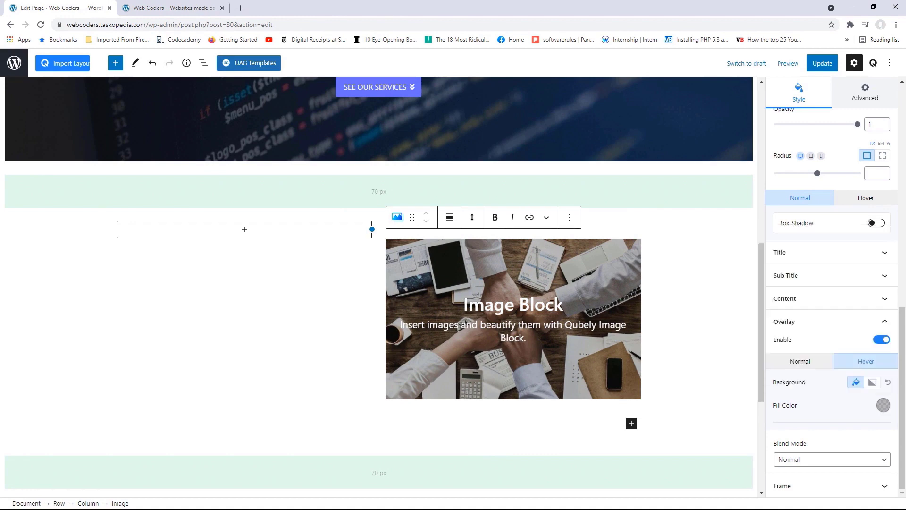
pyautogui.moveTo(570, 302); pyautogui.dragTo(465, 302)
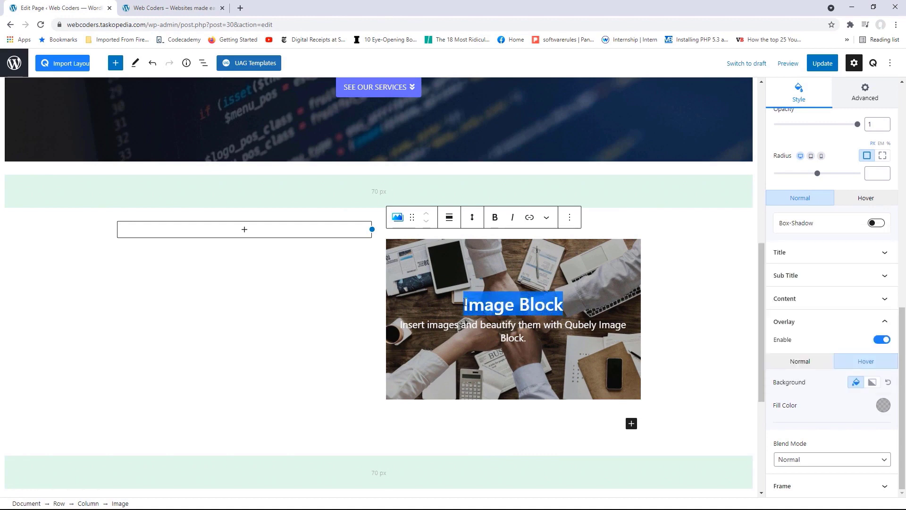
pyautogui.write('Web Co')
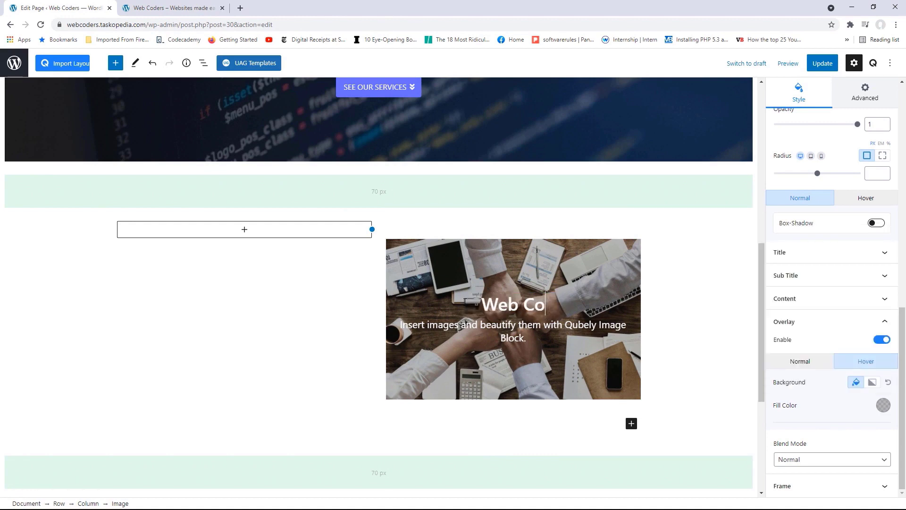
# Complete the title over the team image so it reads "Web Coders"
pyautogui.write('ders')
pyautogui.press('Tab')
pyautogui.scroll(-1, 465, 302)
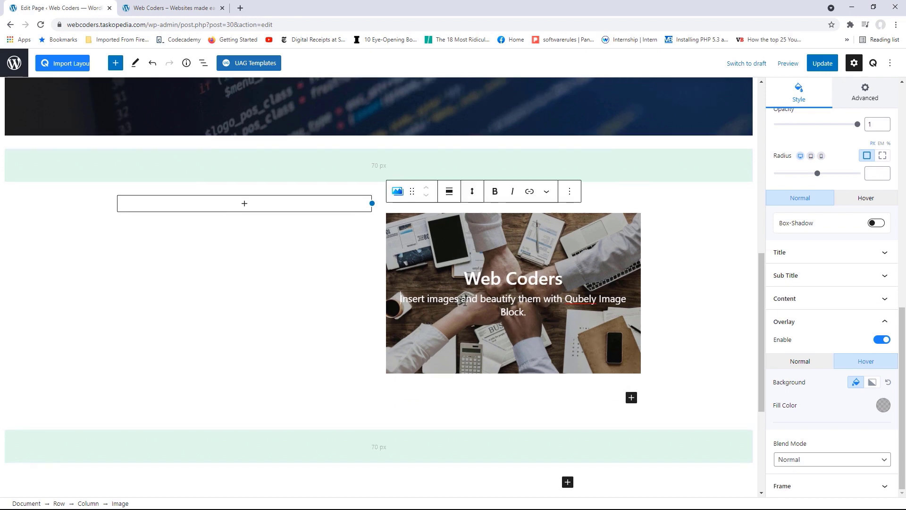
# Replace the placeholder subtitle over the team image with "A close and experienced dev team"
pyautogui.moveTo(544, 298); pyautogui.dragTo(401, 297)
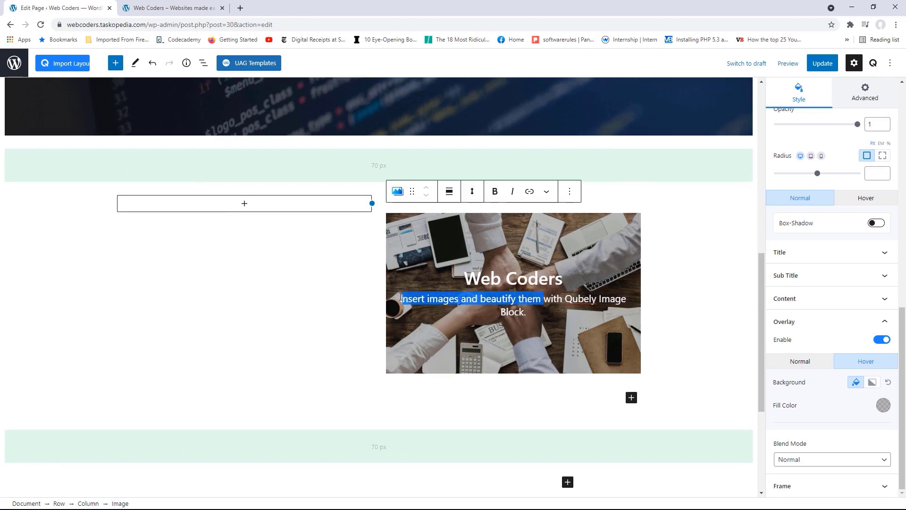
pyautogui.write('A ')
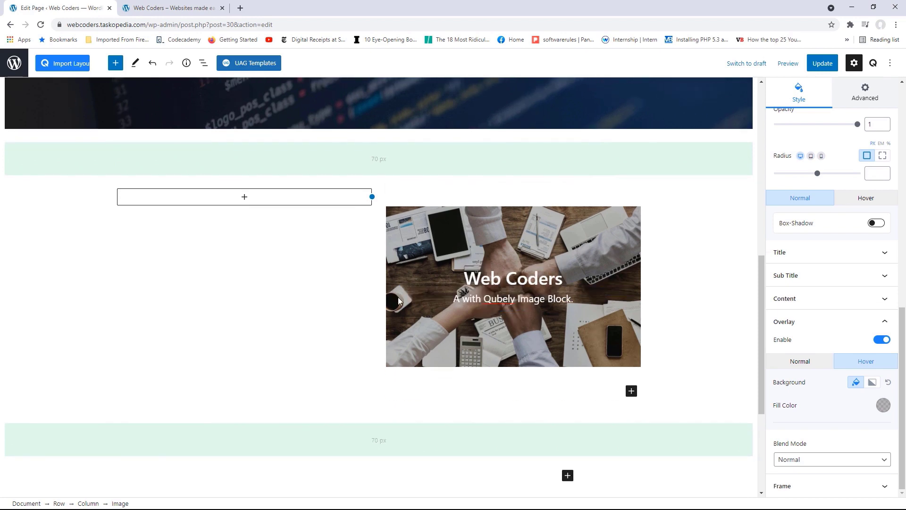
pyautogui.write('close and ex')
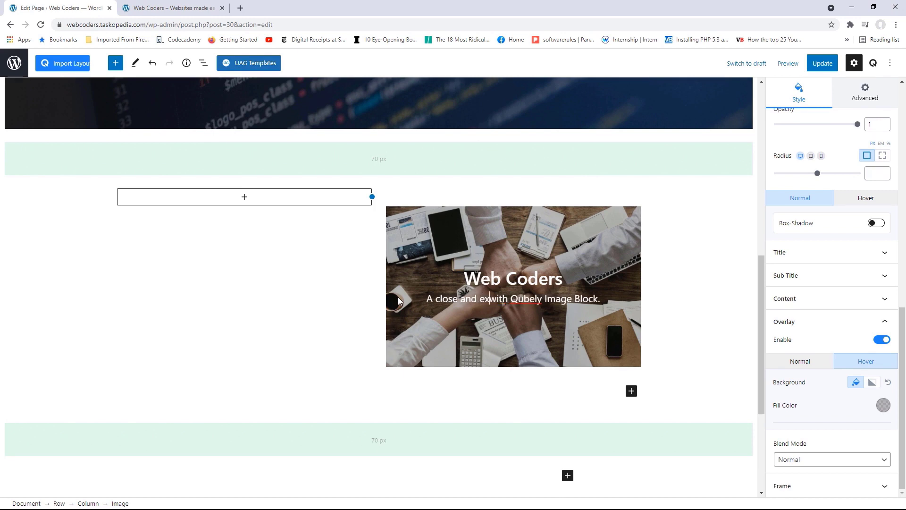
pyautogui.write('perience de')
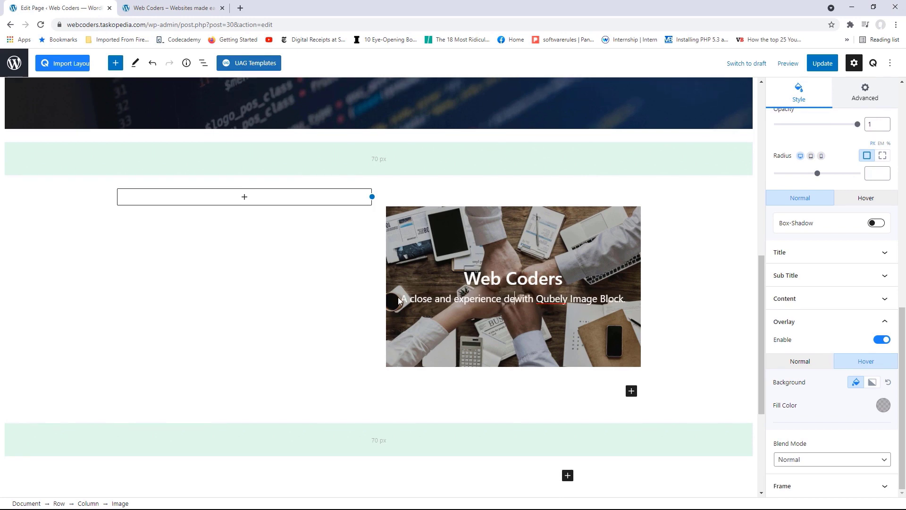
pyautogui.press('BackSpace')
pyautogui.press('BackSpace')
pyautogui.press('BackSpace')
pyautogui.write('d de')
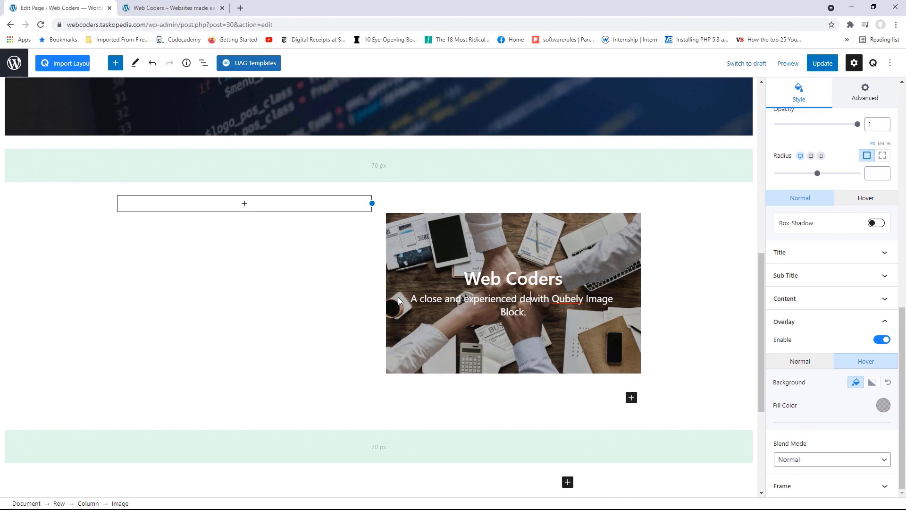
pyautogui.write('v te')
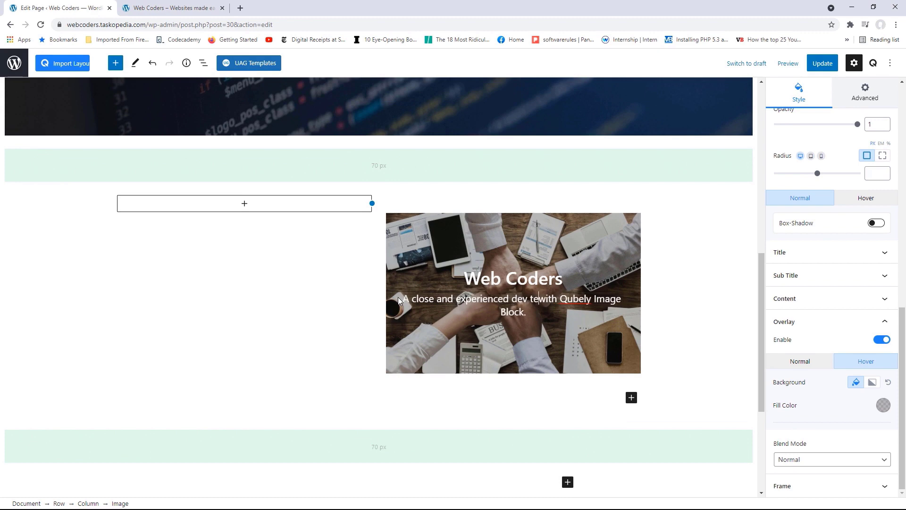
pyautogui.write('a,')
pyautogui.press('BackSpace')
pyautogui.write('m')
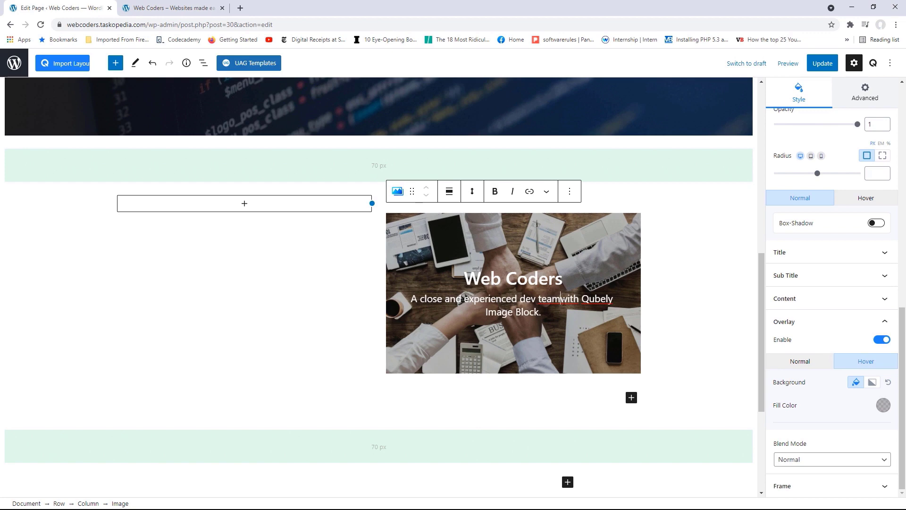
pyautogui.moveTo(562, 298); pyautogui.dragTo(564, 310)
pyautogui.press('BackSpace')
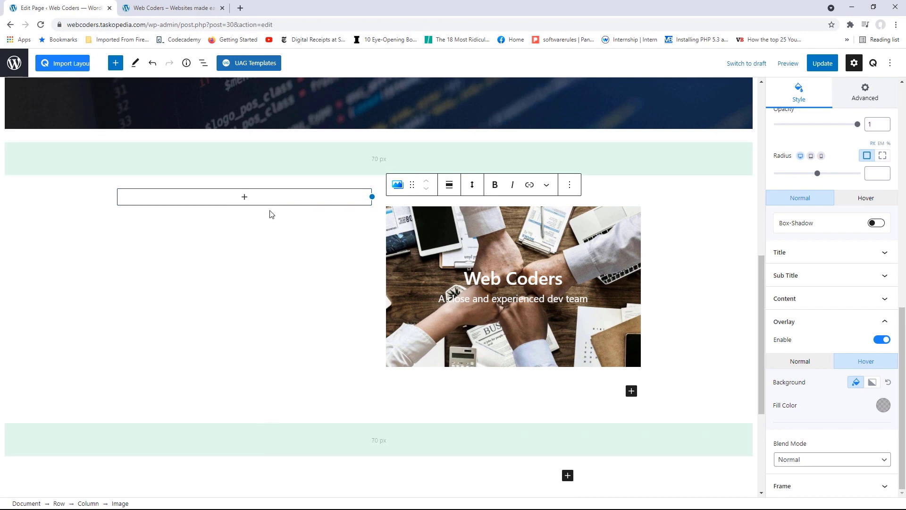
# Check the "Who We Are" section on the reference site, and add a Heading block to the empty column beside the image
pyautogui.click(170, 8)
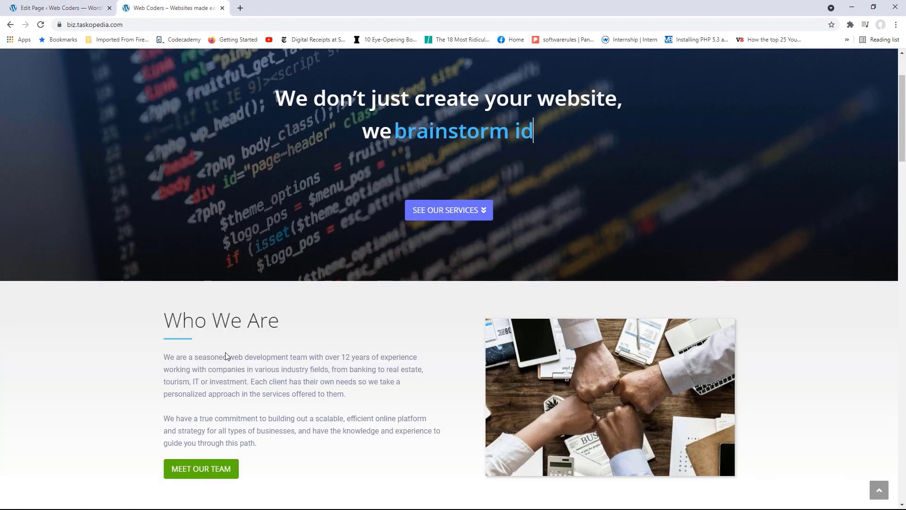
pyautogui.tripleClick(190, 321)
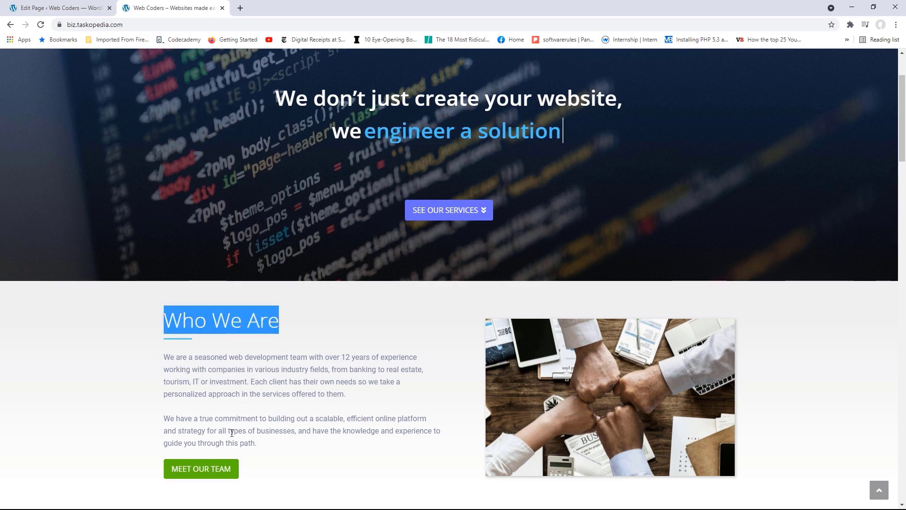
pyautogui.click(58, 8)
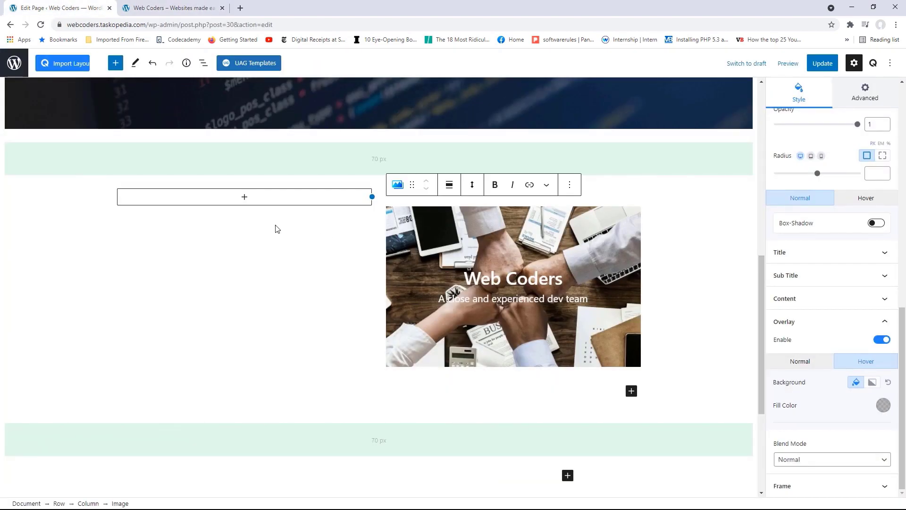
pyautogui.click(244, 201)
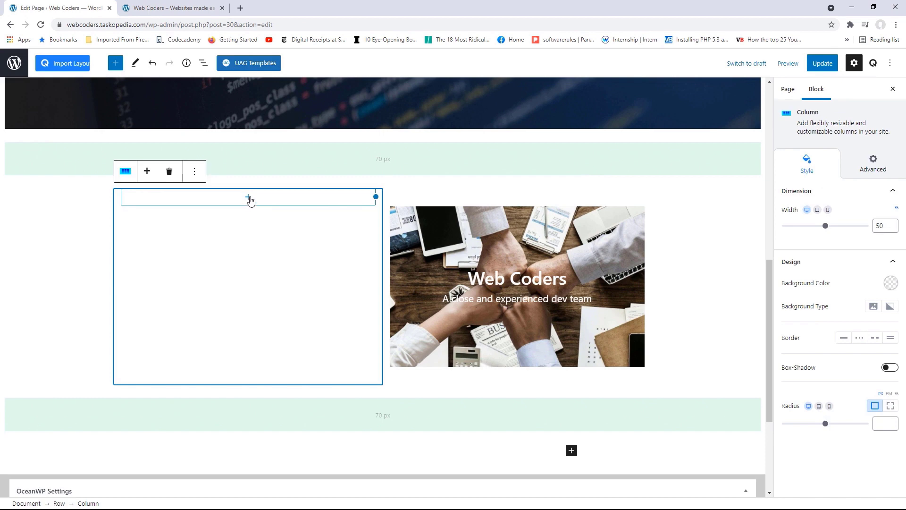
pyautogui.click(246, 199)
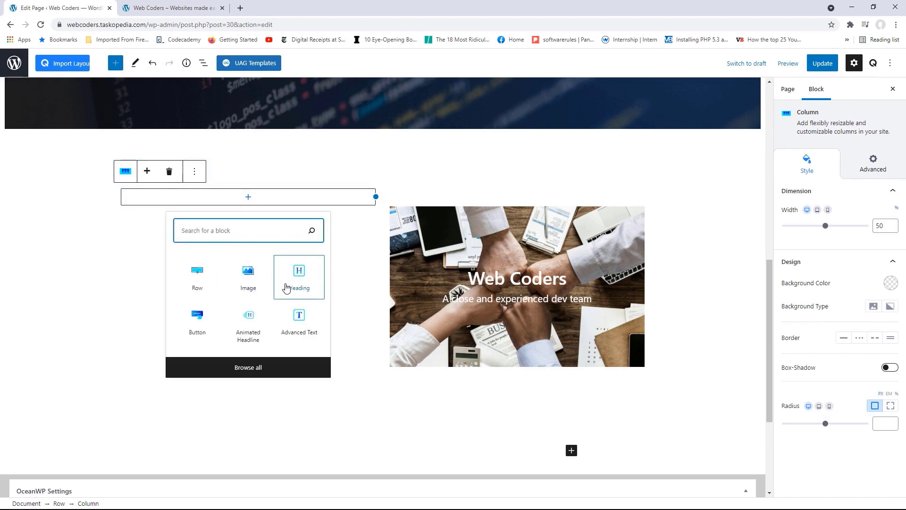
pyautogui.click(299, 276)
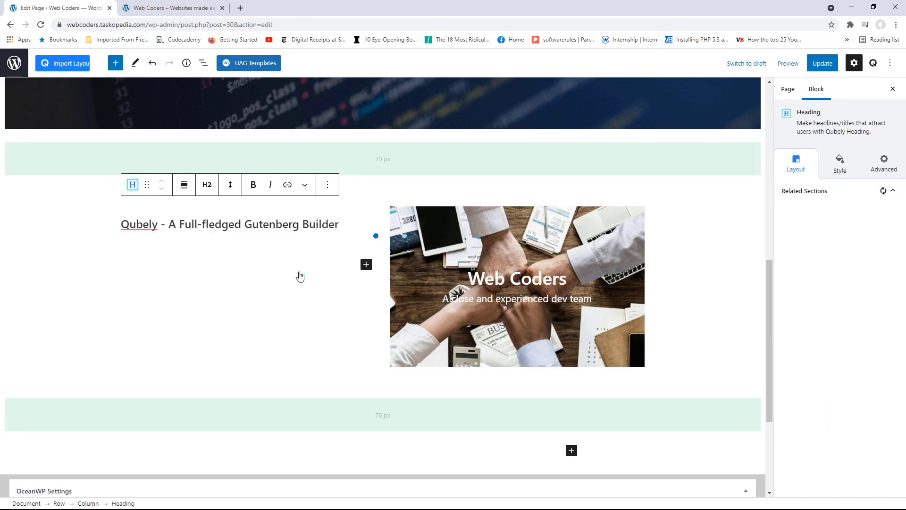
# Replace the new heading's placeholder text with "Who We Are"
pyautogui.click(157, 8)
pyautogui.click(67, 8)
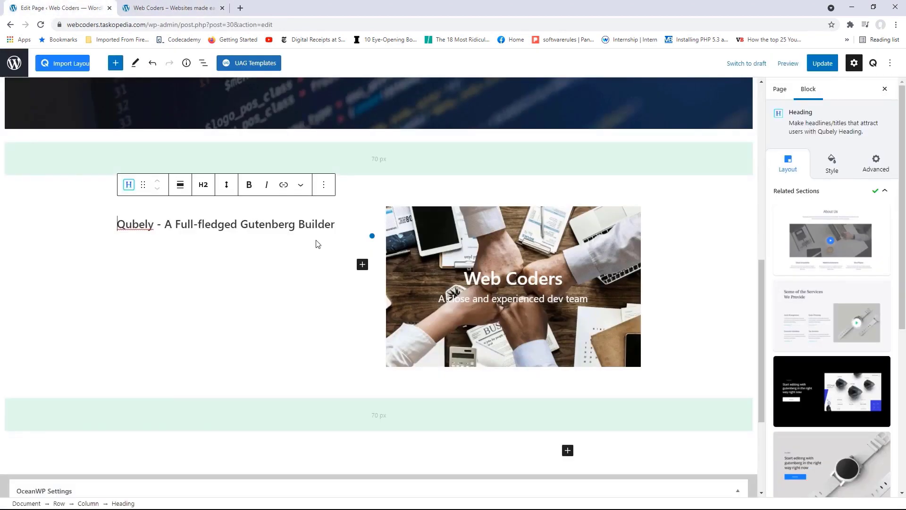
pyautogui.moveTo(335, 224); pyautogui.dragTo(112, 228)
pyautogui.write('Who We Are')
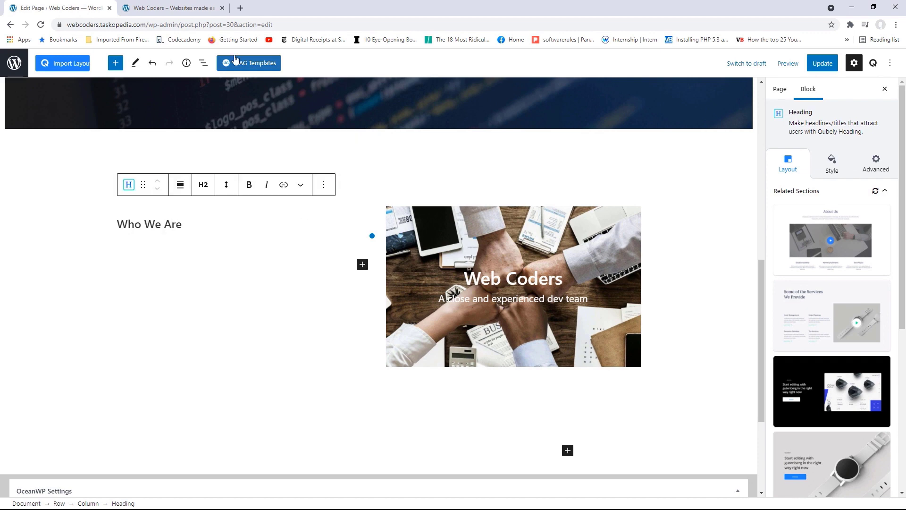
# Match the "Who We Are" heading to the reference site with a font size of 44 px and a weight of 300
pyautogui.click(170, 8)
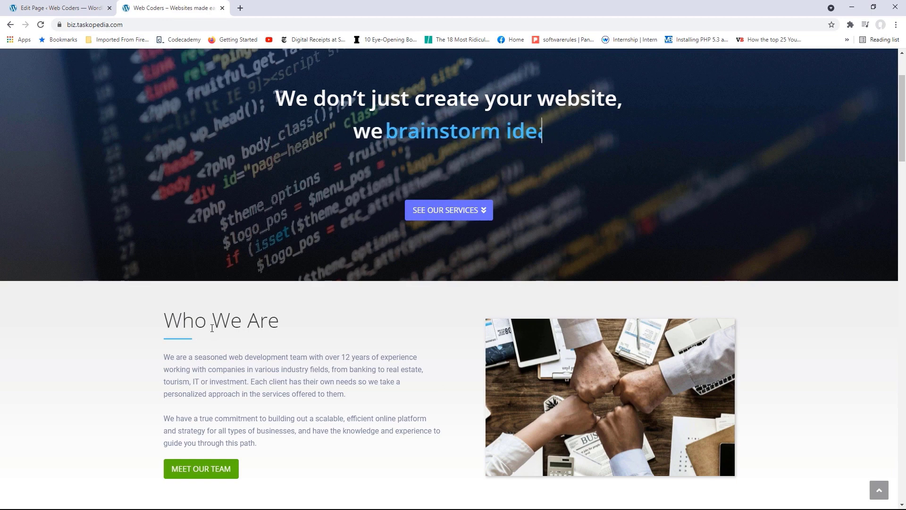
pyautogui.click(56, 12)
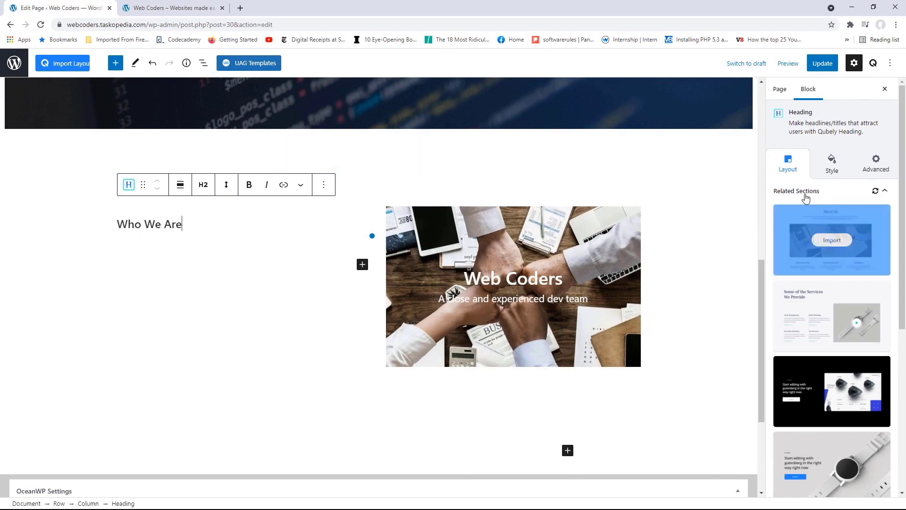
pyautogui.click(834, 165)
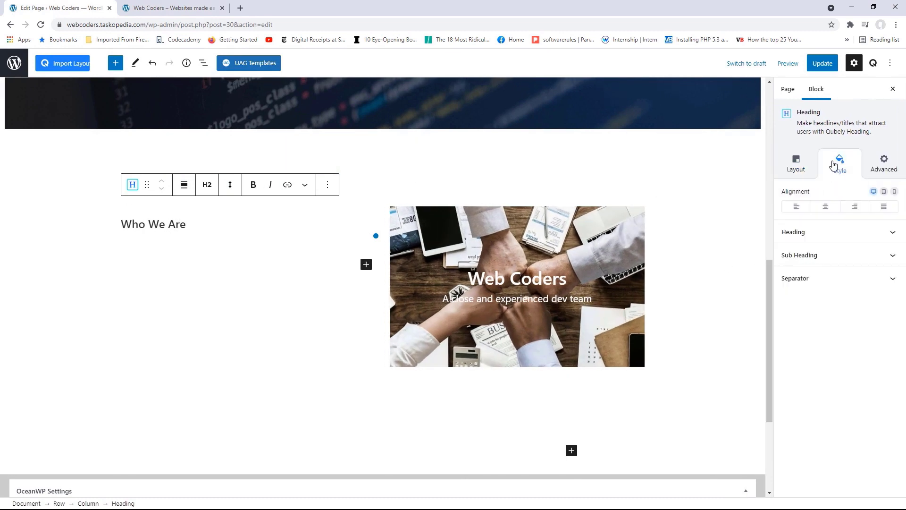
pyautogui.click(858, 233)
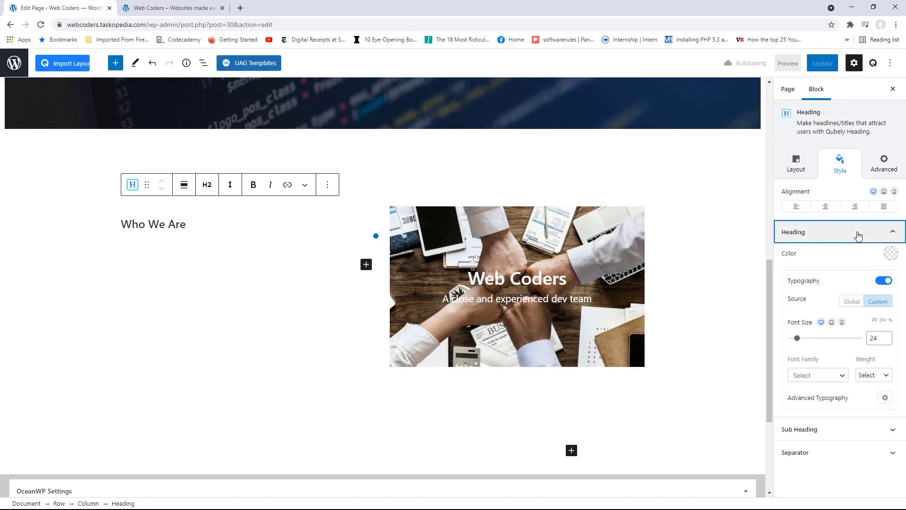
pyautogui.doubleClick(878, 339)
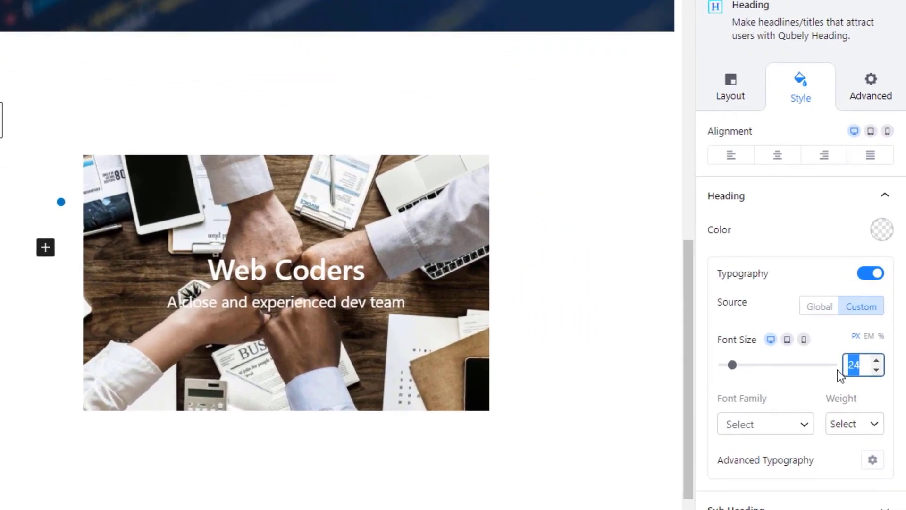
pyautogui.write('44')
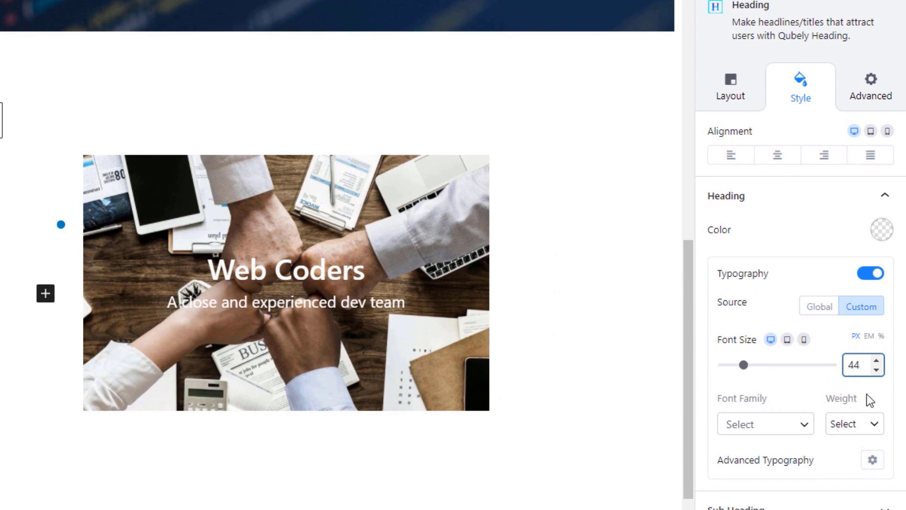
pyautogui.click(859, 424)
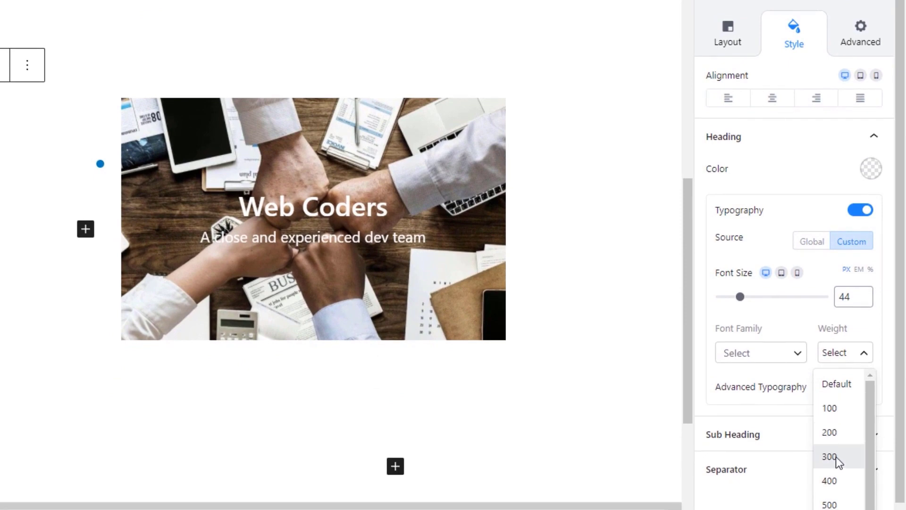
pyautogui.click(836, 456)
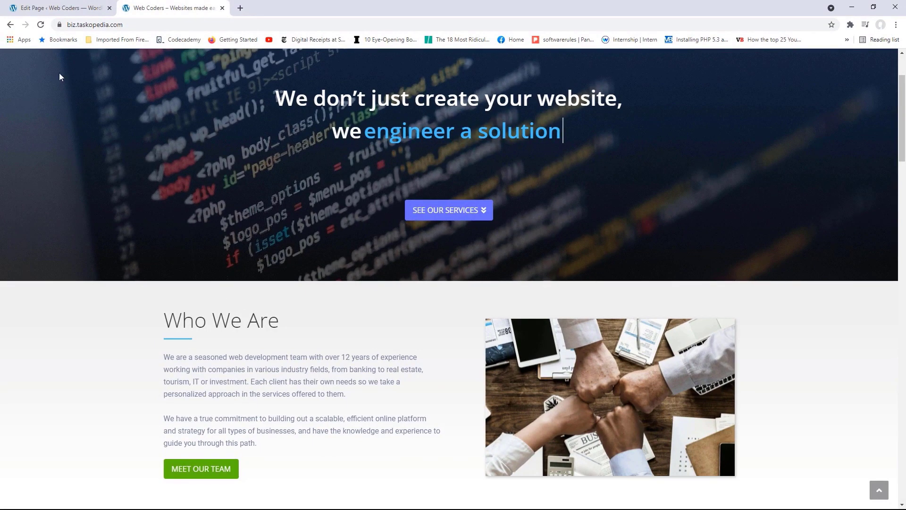
pyautogui.click(52, 7)
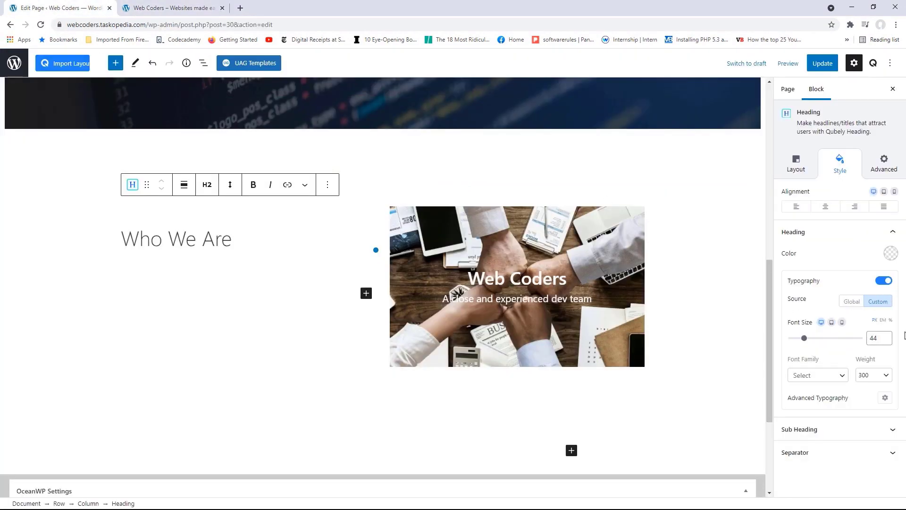
# Add a separator with the Line style to the "Who We Are" heading
pyautogui.click(890, 452)
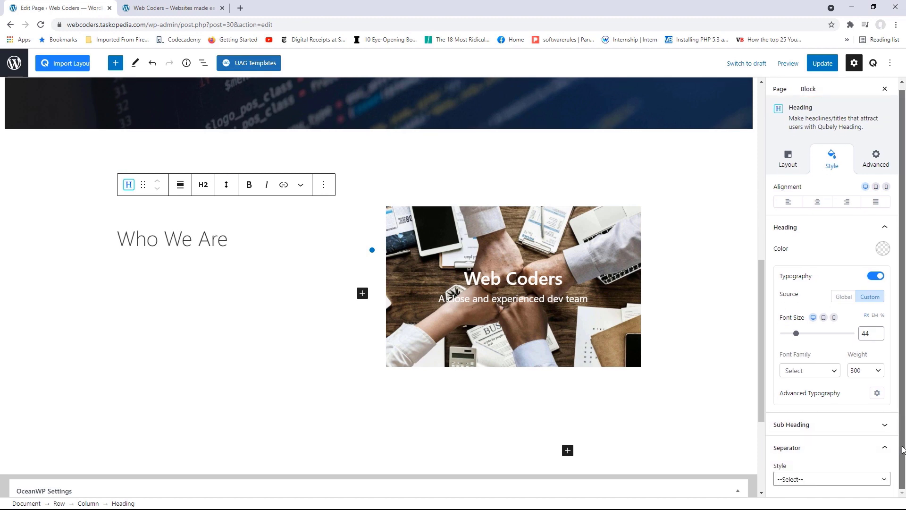
pyautogui.click(870, 479)
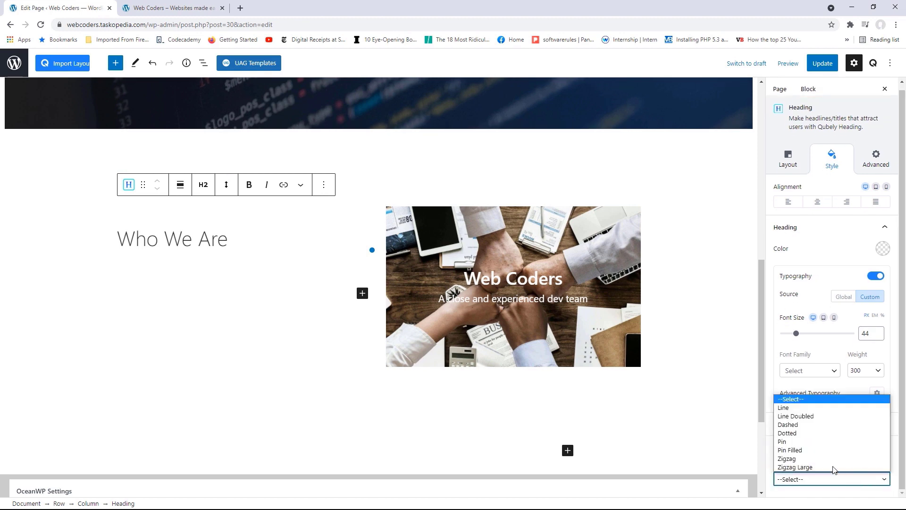
pyautogui.click(784, 408)
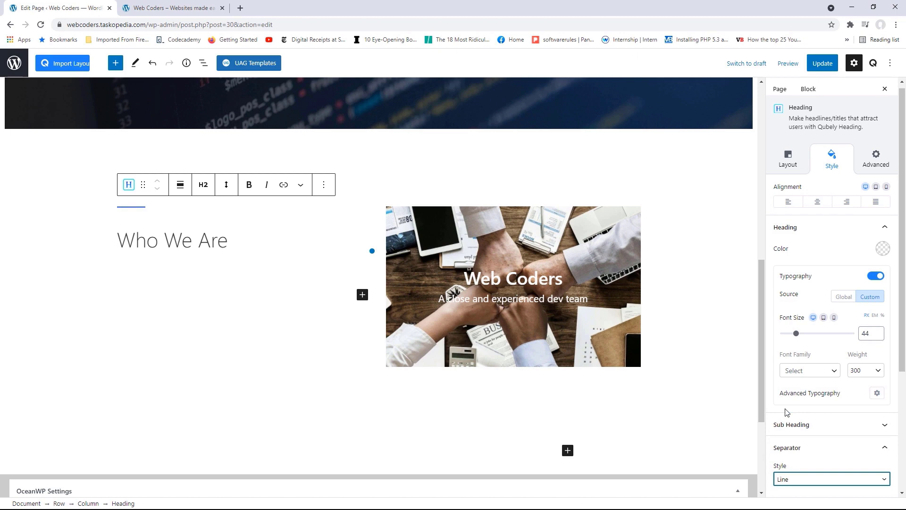
# Set the heading separator's colour to #5cc5eb
pyautogui.moveTo(902, 353); pyautogui.dragTo(901, 456)
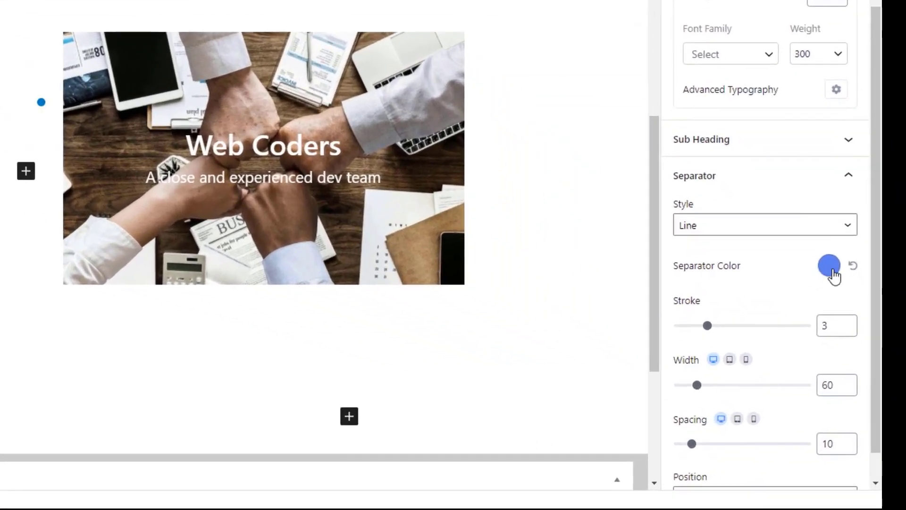
pyautogui.click(872, 356)
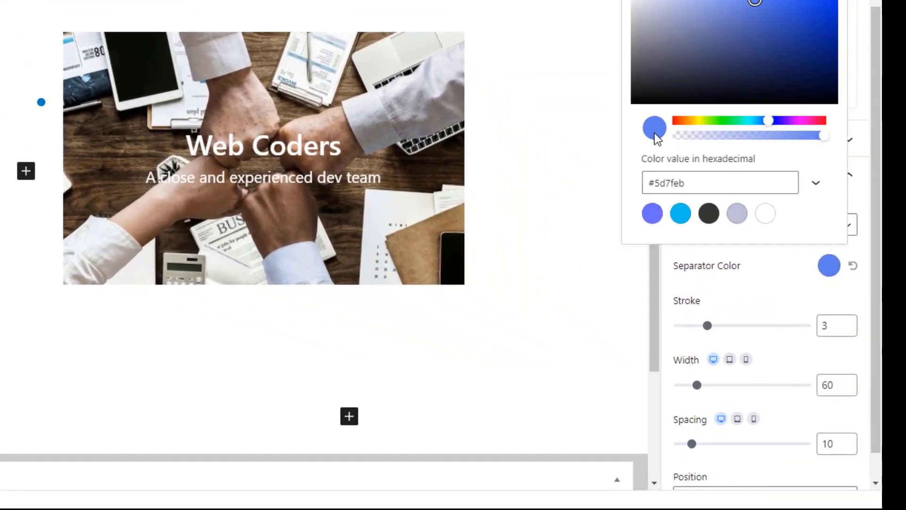
pyautogui.moveTo(695, 176); pyautogui.dragTo(658, 182)
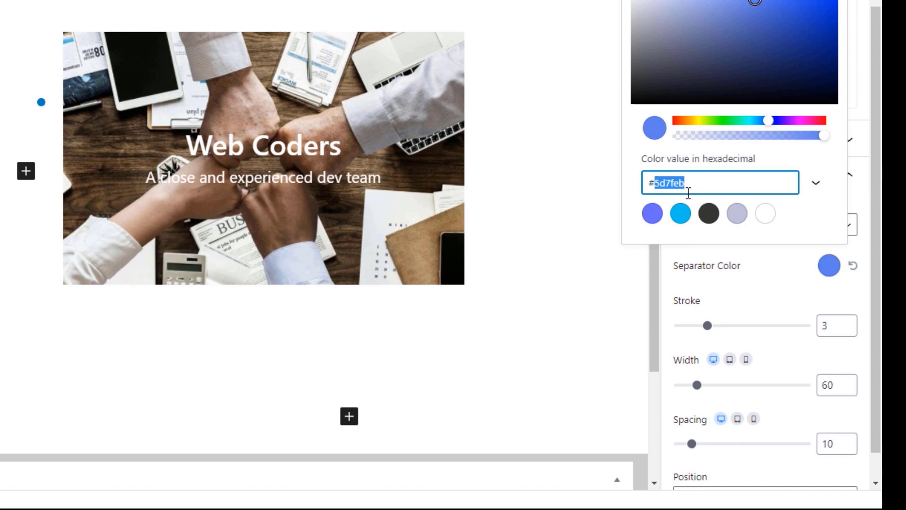
pyautogui.write('5cc5eb')
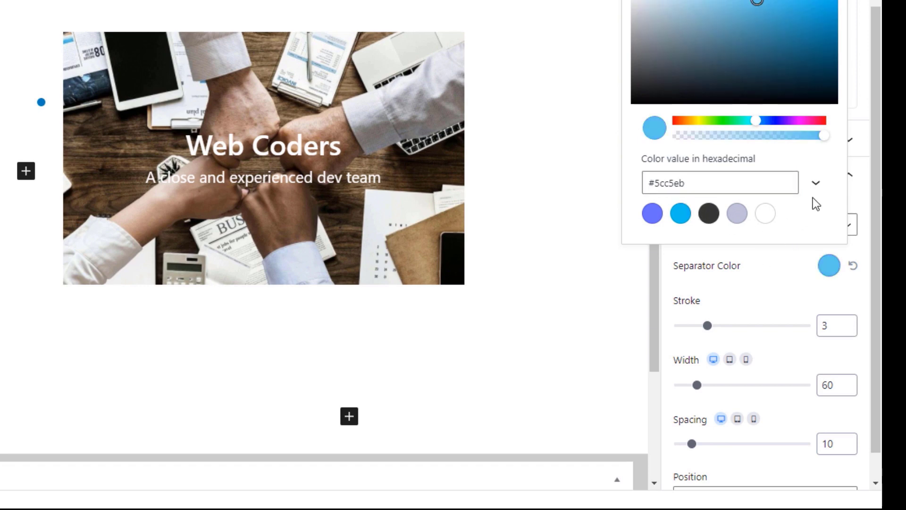
pyautogui.click(797, 285)
pyautogui.scroll(-1, 879, 244)
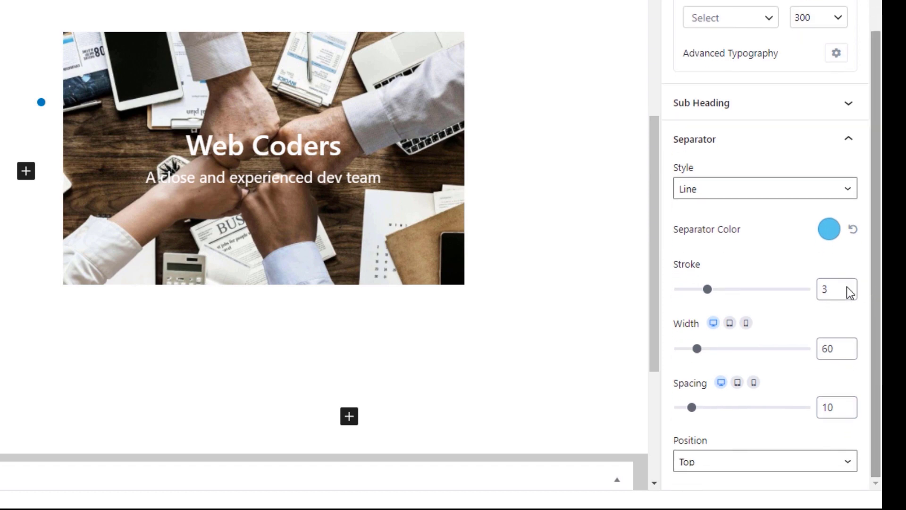
pyautogui.moveTo(722, 291)
pyautogui.mouseDown()
pyautogui.moveTo(737, 288)
pyautogui.moveTo(712, 293)
pyautogui.mouseUp()
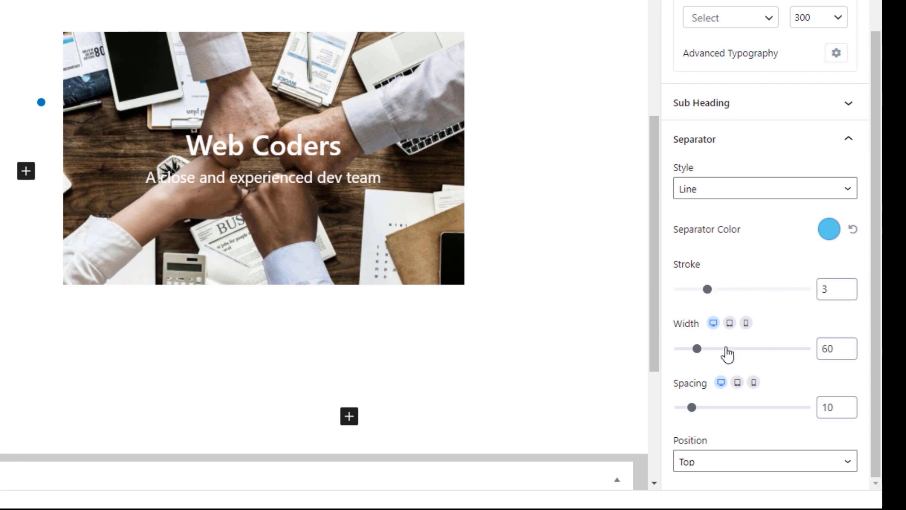
# Set the "Who We Are" heading separator's width to 60 and its spacing to 21
pyautogui.moveTo(699, 349)
pyautogui.mouseDown()
pyautogui.moveTo(751, 343)
pyautogui.moveTo(693, 349)
pyautogui.moveTo(700, 348)
pyautogui.mouseUp()
pyautogui.click(850, 353)
pyautogui.click(850, 353)
pyautogui.click(850, 353)
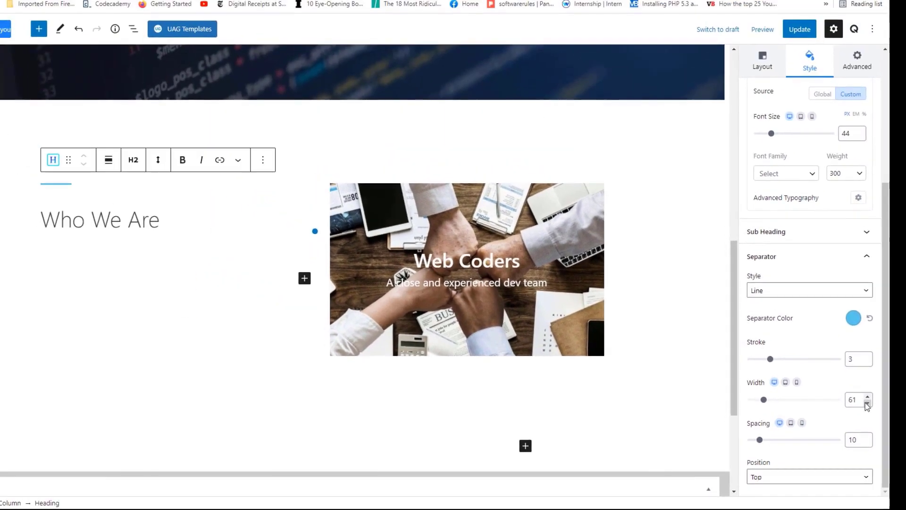
pyautogui.click(867, 403)
pyautogui.moveTo(760, 440); pyautogui.dragTo(810, 441)
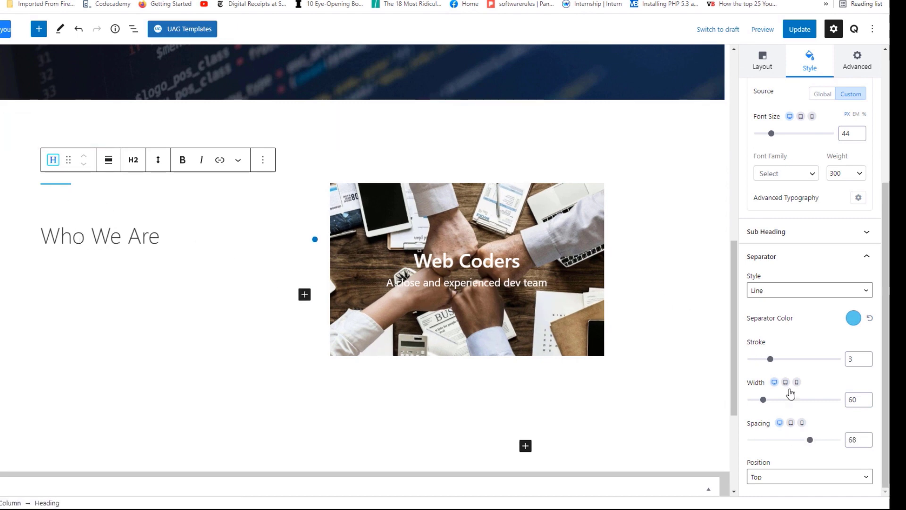
pyautogui.moveTo(810, 440); pyautogui.dragTo(769, 442)
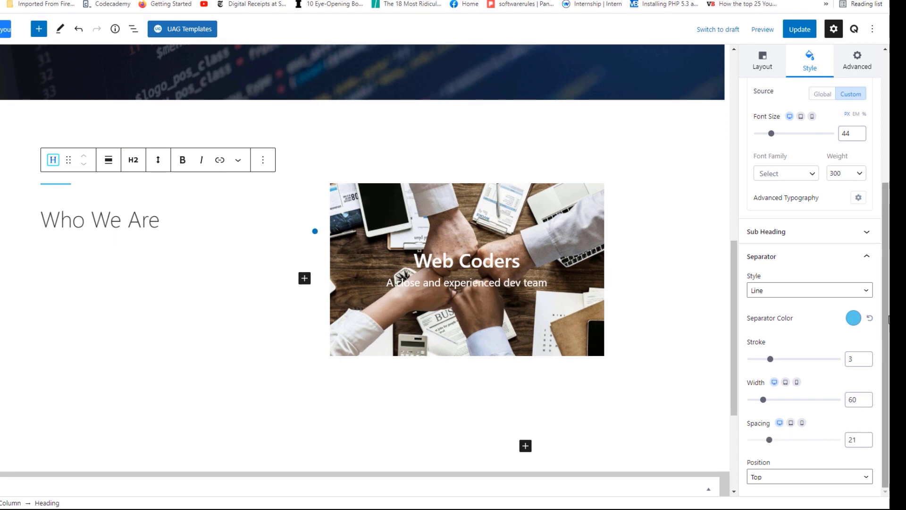
# Set the separator's position to Bottom and compare the heading with the reference site's "Who We Are" section
pyautogui.click(865, 479)
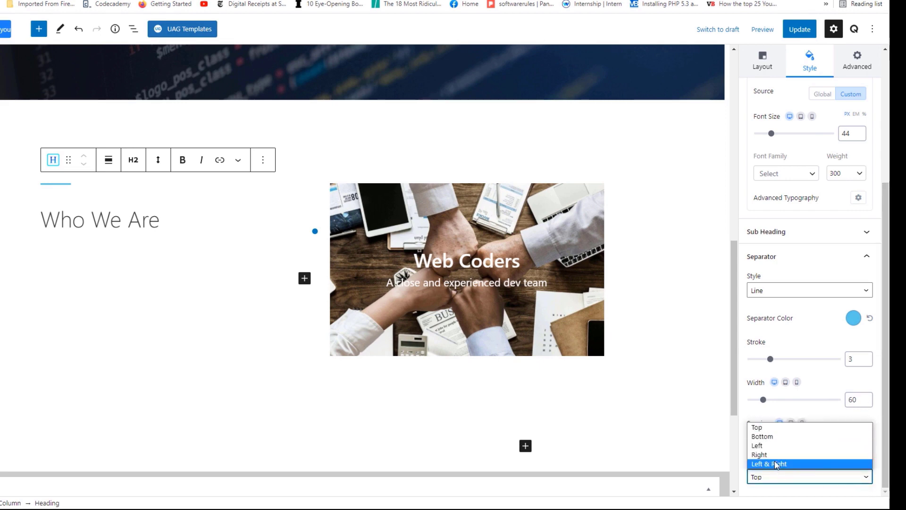
pyautogui.click(773, 440)
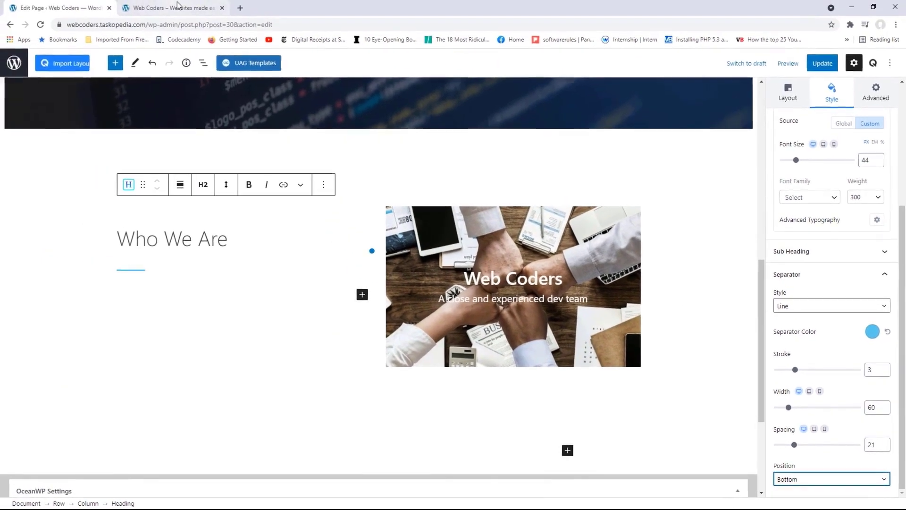
pyautogui.click(177, 7)
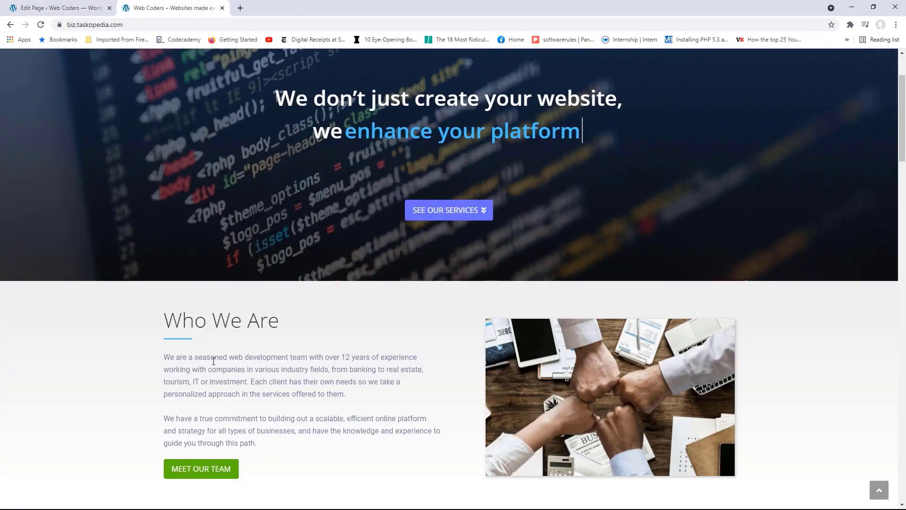
pyautogui.click(63, 8)
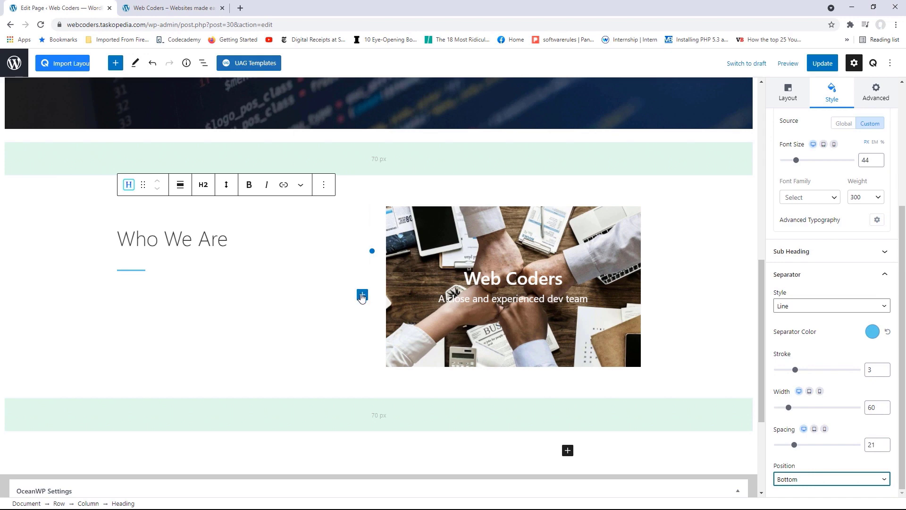
# Insert an Advanced Text block below the "Who We Are" heading and clear its placeholder title
pyautogui.click(267, 300)
pyautogui.click(365, 295)
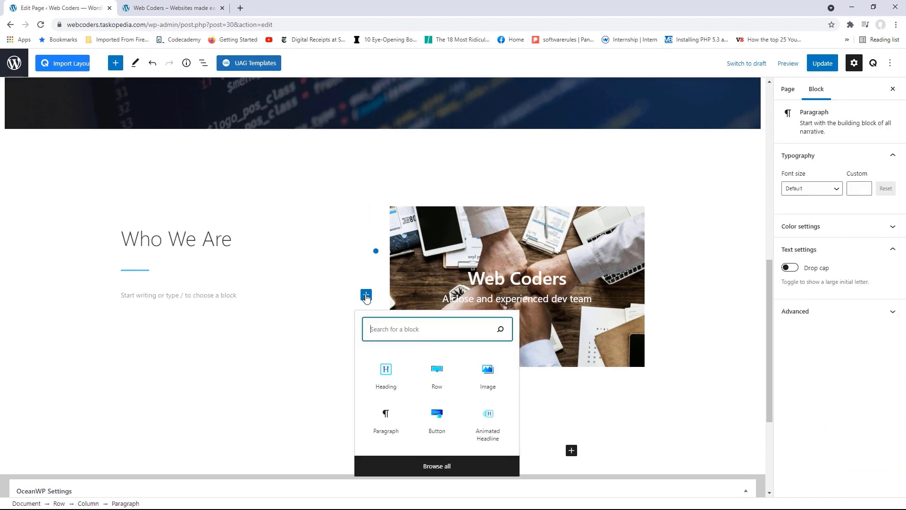
pyautogui.click(437, 466)
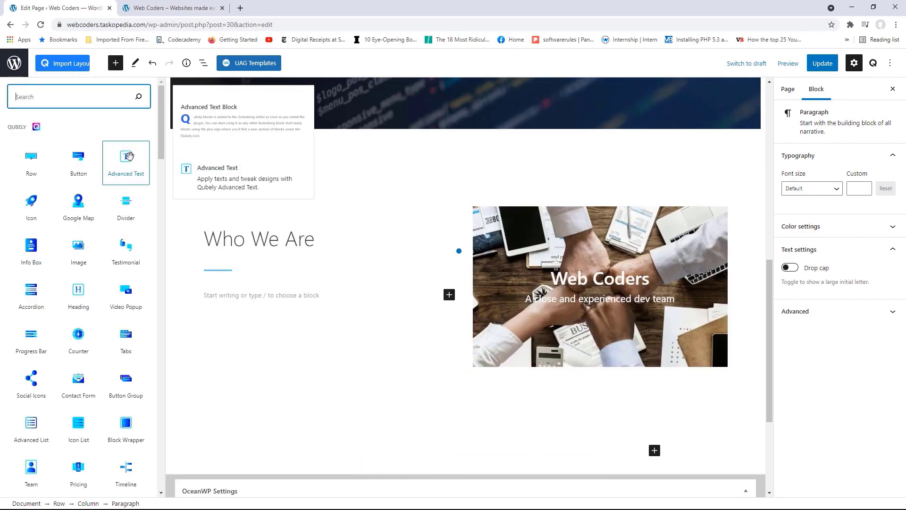
pyautogui.click(126, 161)
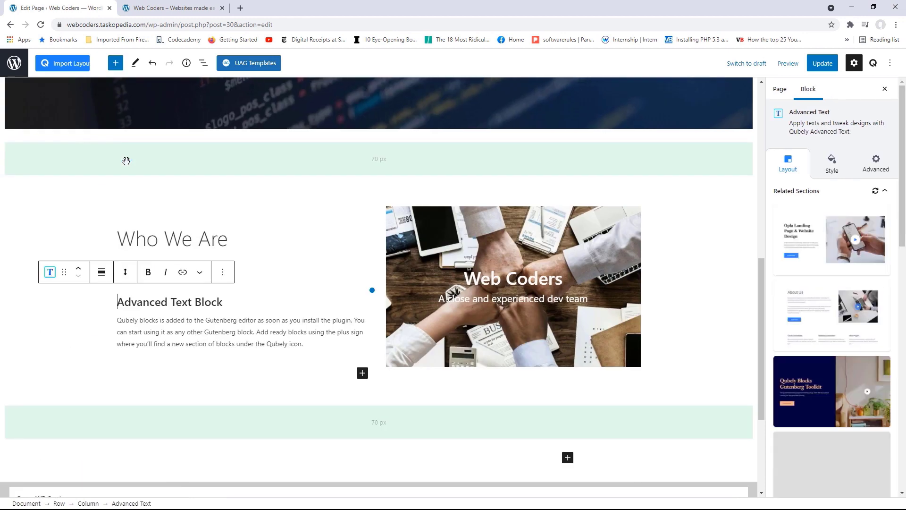
pyautogui.moveTo(222, 303); pyautogui.dragTo(121, 302)
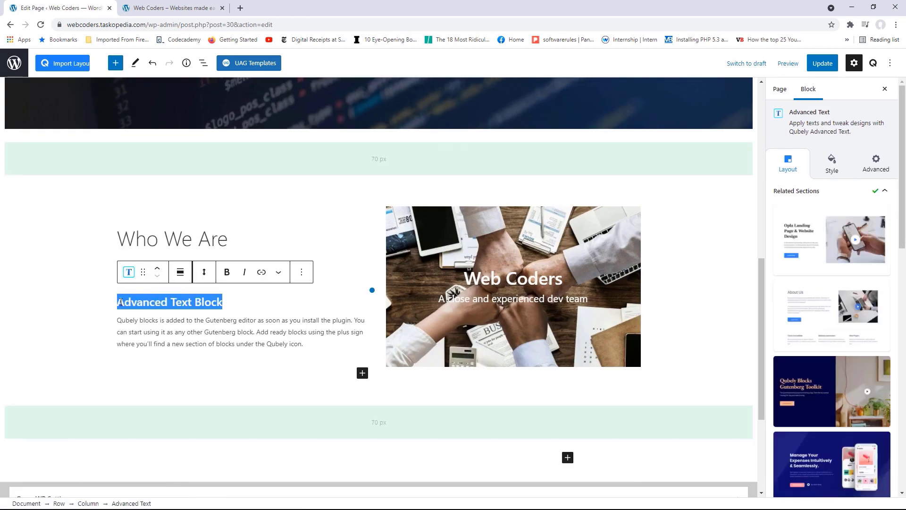
pyautogui.press('BackSpace')
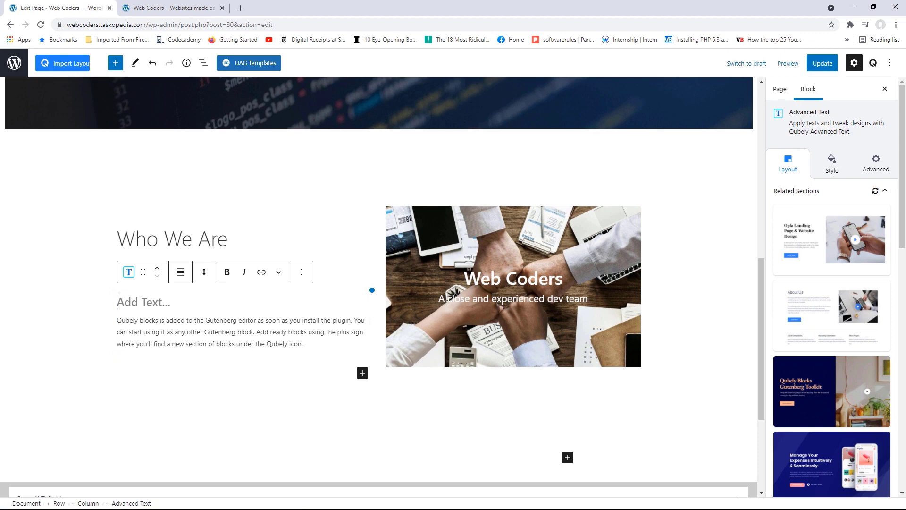
# Copy the two company description paragraphs from the Notepad file and return to the page editor in Chrome
pyautogui.press('super')
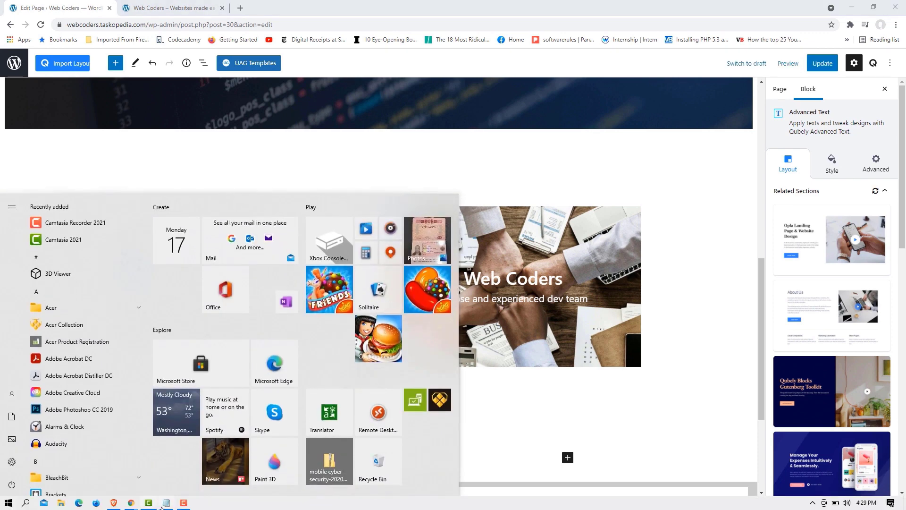
pyautogui.click(163, 504)
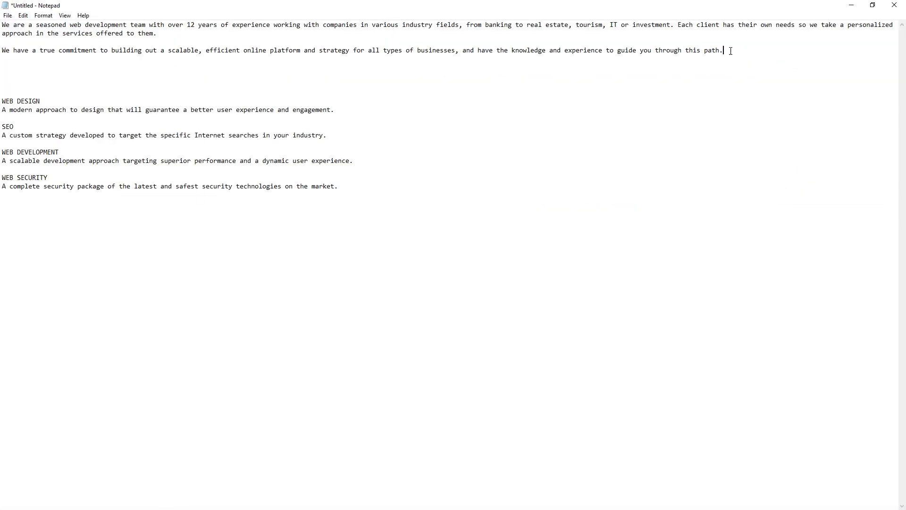
pyautogui.moveTo(731, 51); pyautogui.dragTo(3, 25)
pyautogui.rightClick(29, 35)
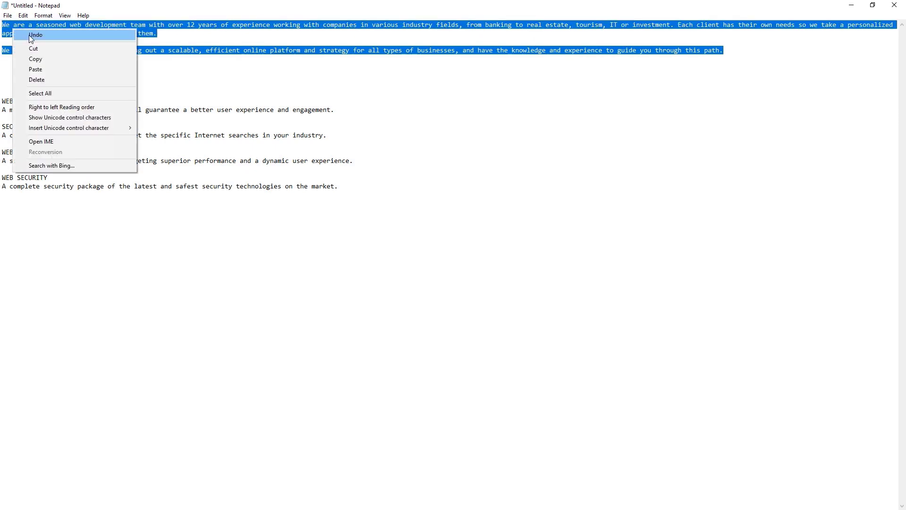
pyautogui.click(42, 58)
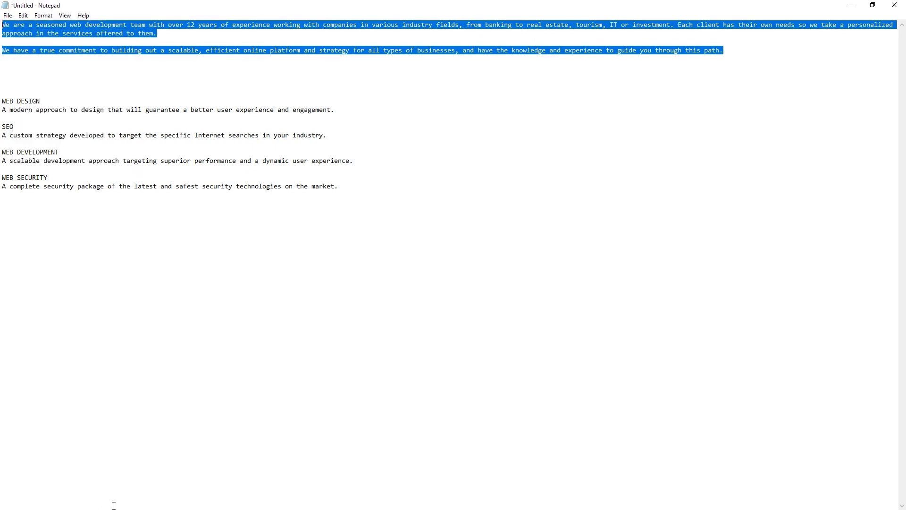
pyautogui.press('super')
pyautogui.moveTo(134, 503)
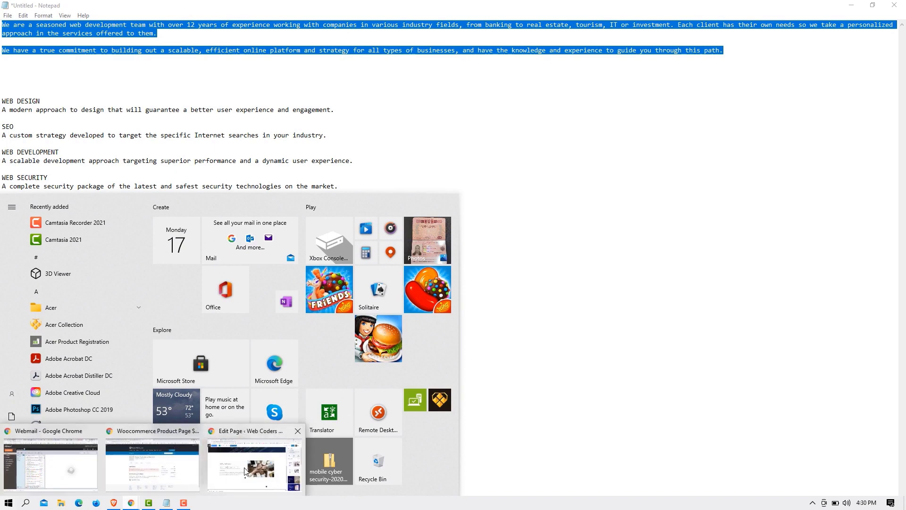
pyautogui.click(246, 466)
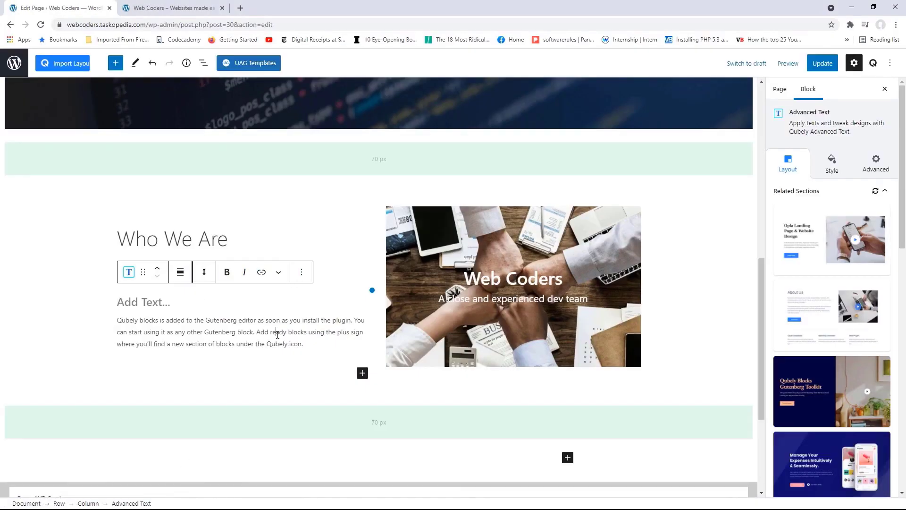
# Replace the Advanced Text block's placeholder body with the copied paragraphs and separate them with a blank line
pyautogui.moveTo(310, 345); pyautogui.dragTo(106, 320)
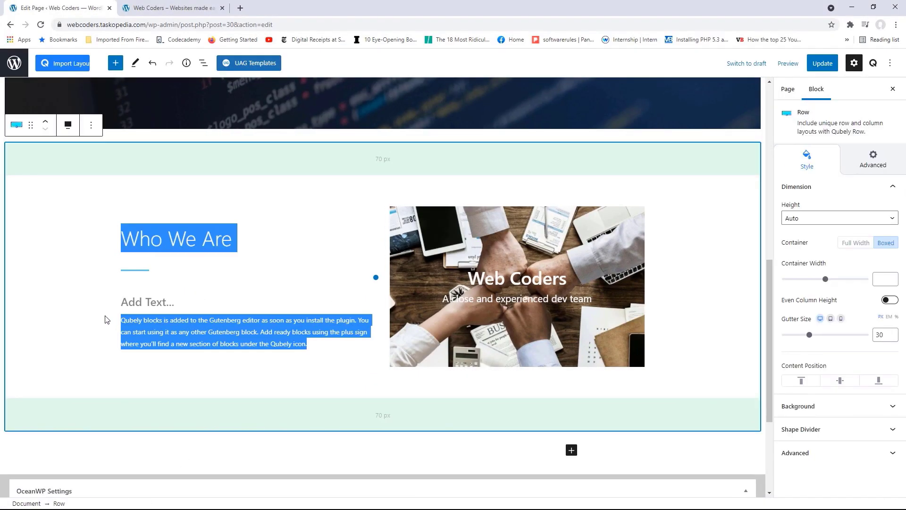
pyautogui.click(306, 344)
pyautogui.moveTo(305, 344); pyautogui.dragTo(120, 321)
pyautogui.press('BackSpace')
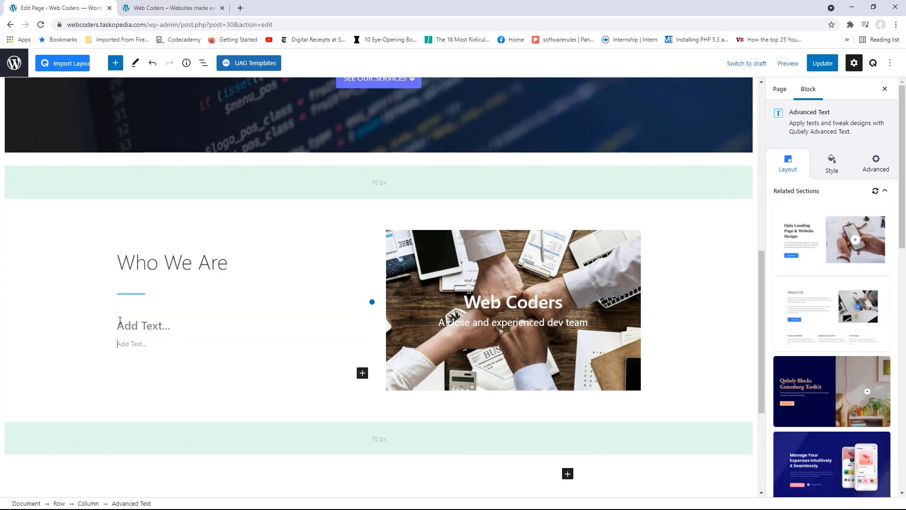
pyautogui.hotkey('ctrl', 'v')
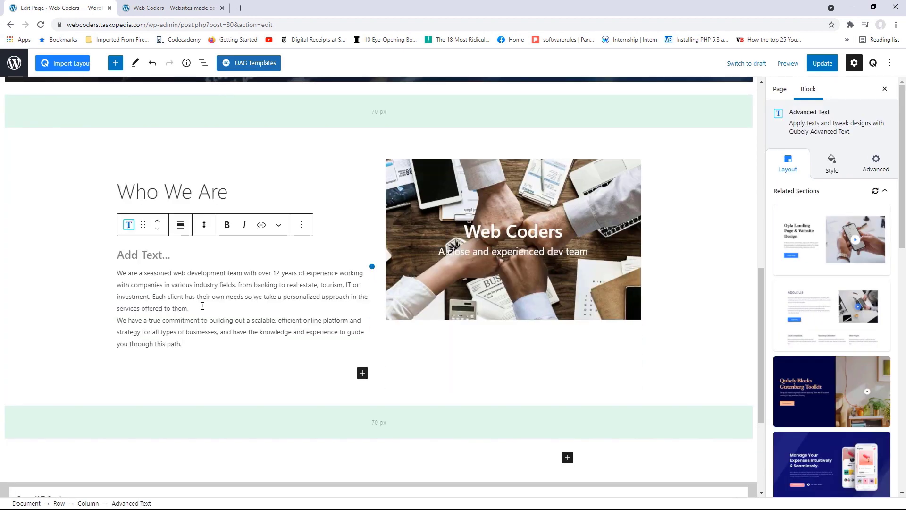
pyautogui.click(202, 306)
pyautogui.press('Return')
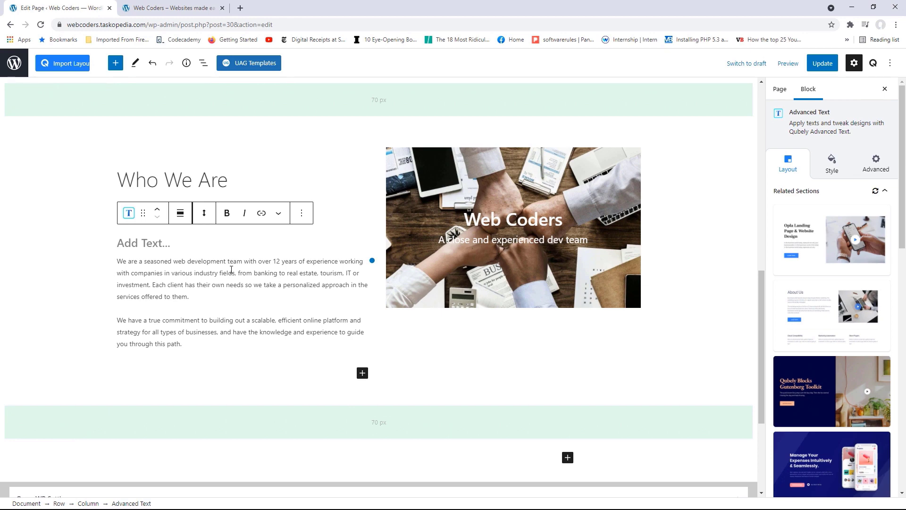
# Check what follows the description on the reference site and insert a Button block below the text
pyautogui.click(152, 8)
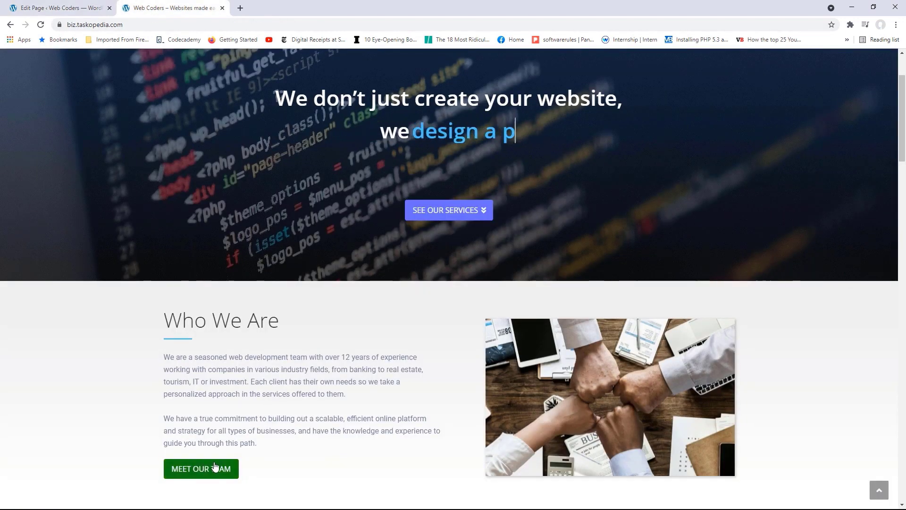
pyautogui.click(63, 7)
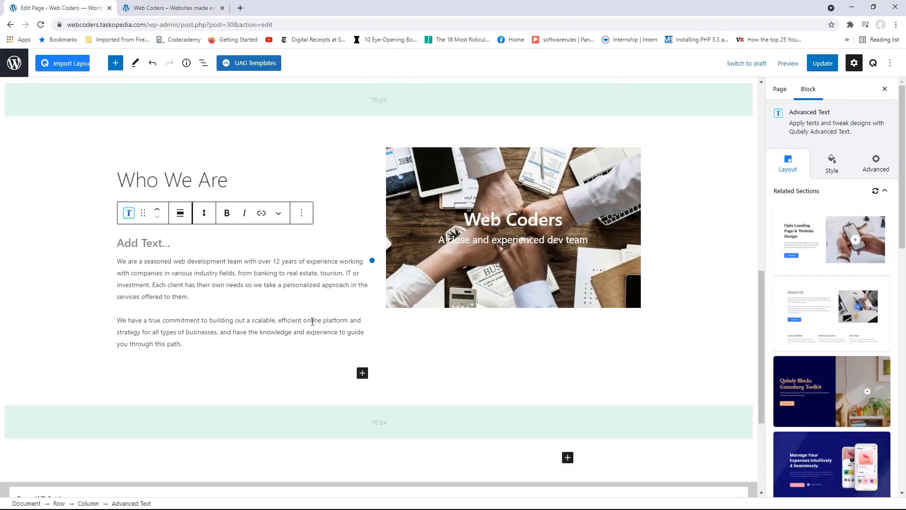
pyautogui.click(363, 373)
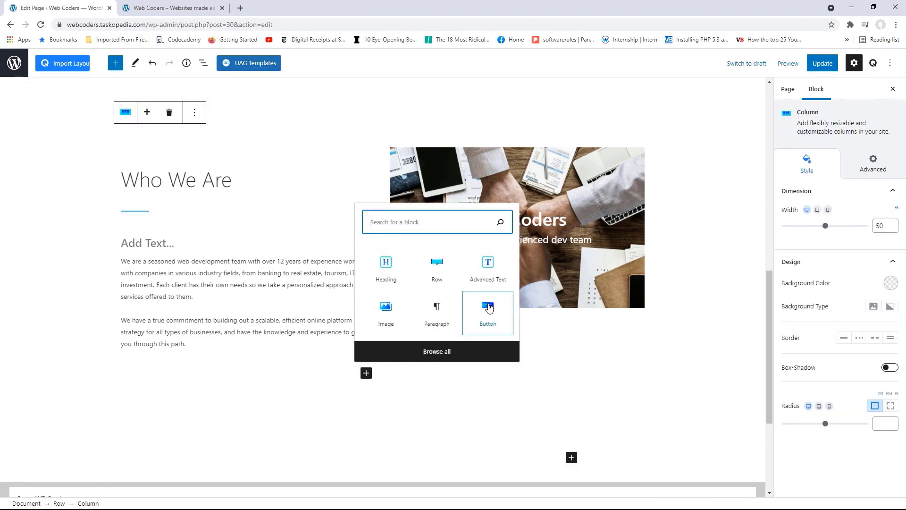
pyautogui.click(490, 310)
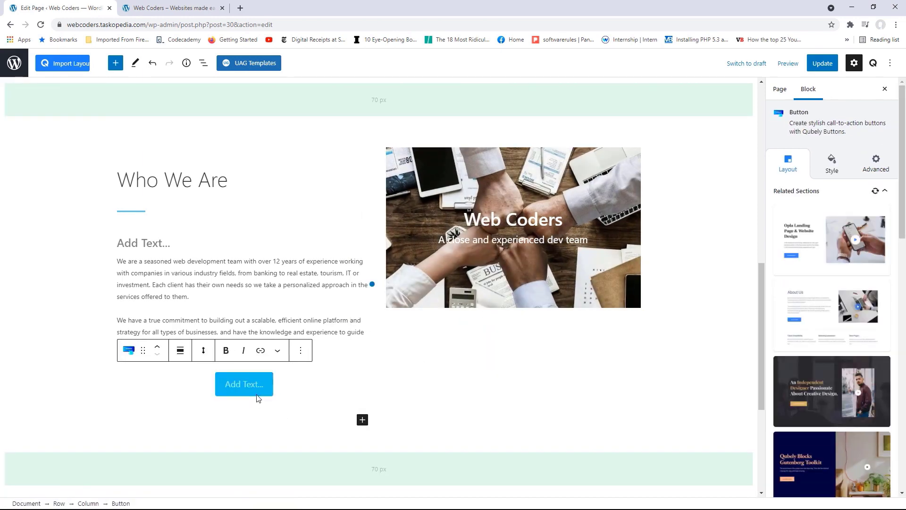
# Label the new button "MEET OUR TEAM"
pyautogui.scroll(-2, 258, 398)
pyautogui.write('MEET')
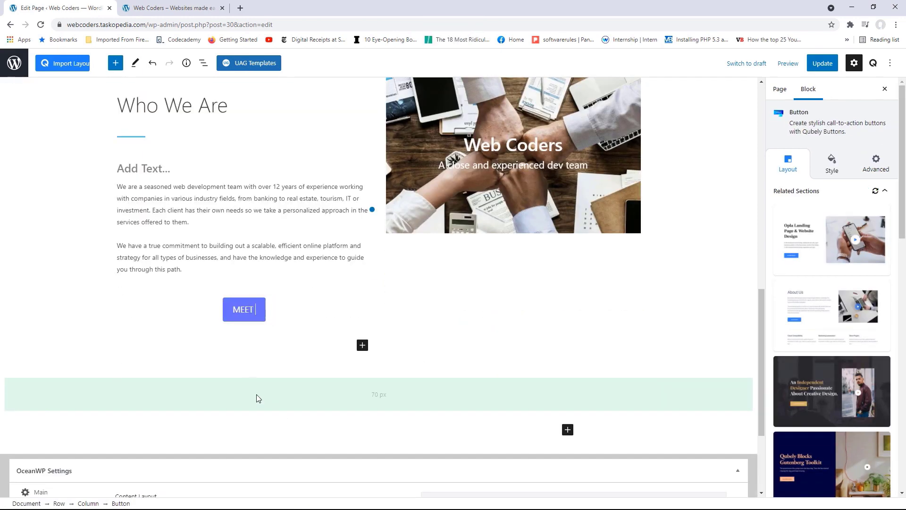
pyautogui.write('OU')
pyautogui.press('BackSpace')
pyautogui.press('BackSpace')
pyautogui.press('BackSpace')
pyautogui.write('TOU')
pyautogui.press('BackSpace')
pyautogui.press('BackSpace')
pyautogui.write('OUR TEAM')
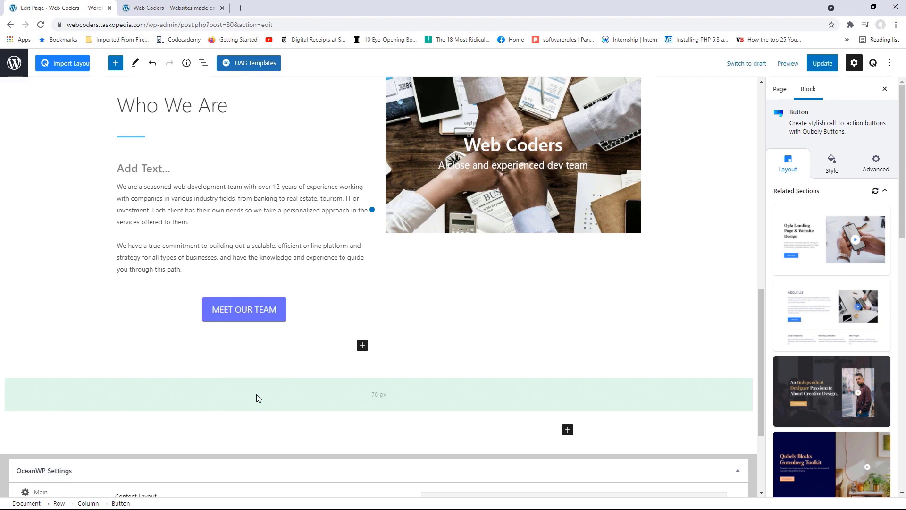
# Set the button's URL to /services and align the button to the left
pyautogui.click(833, 166)
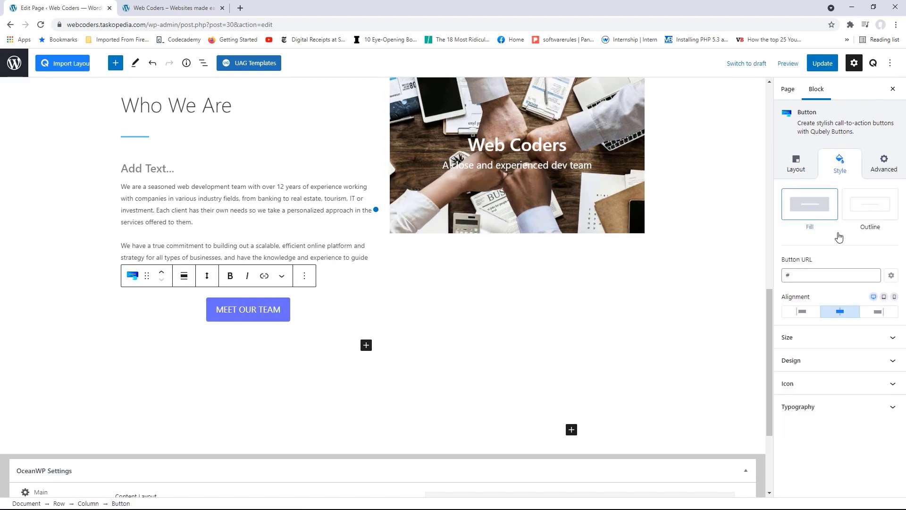
pyautogui.moveTo(799, 274); pyautogui.dragTo(785, 273)
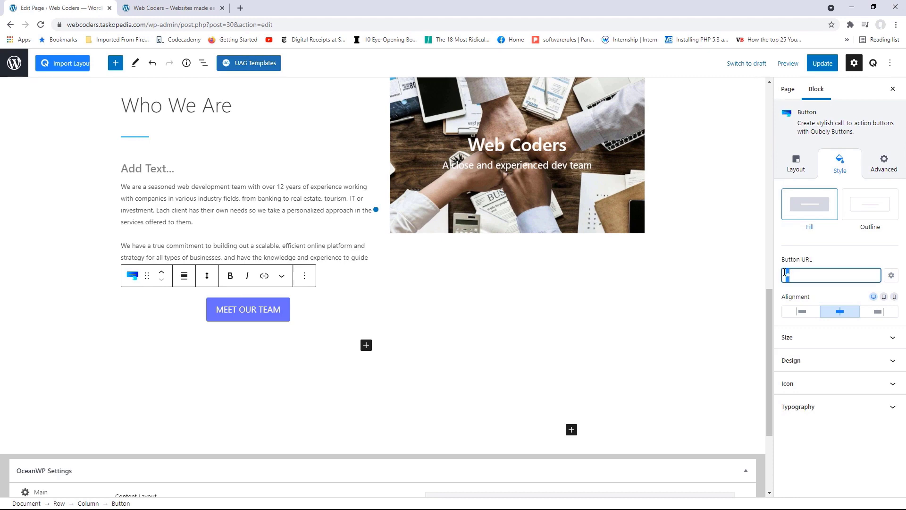
pyautogui.press('capslock')
pyautogui.write('/')
pyautogui.press('BackSpace')
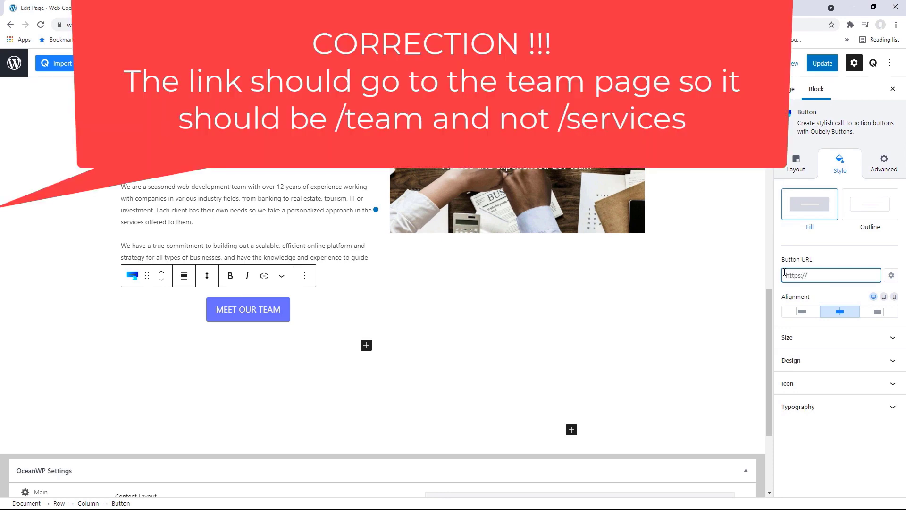
pyautogui.write('/services')
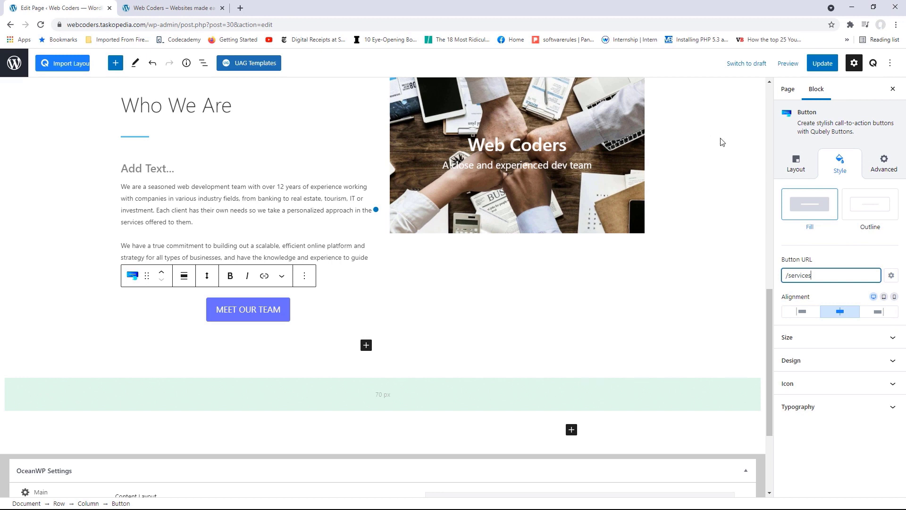
pyautogui.click(803, 312)
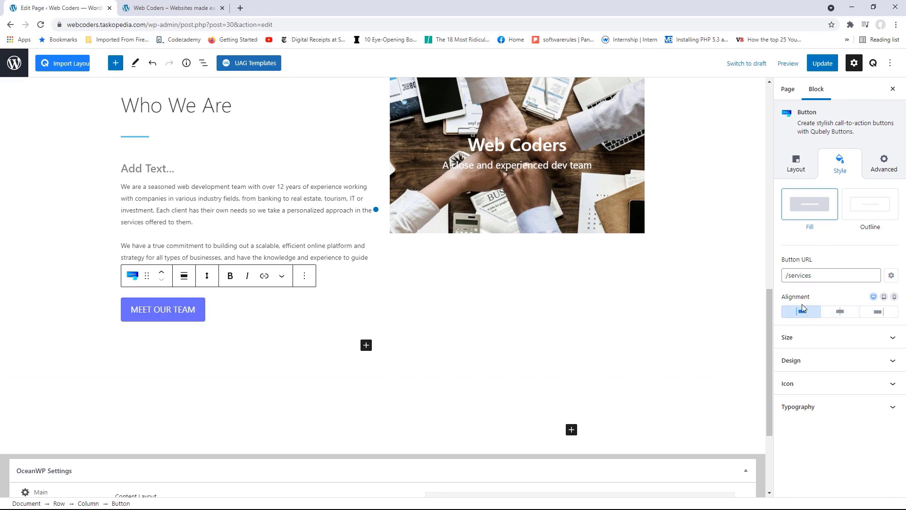
# Check the reference site's button colour and set the MEET OUR TEAM button's normal fill colour to #5bb70b
pyautogui.click(849, 369)
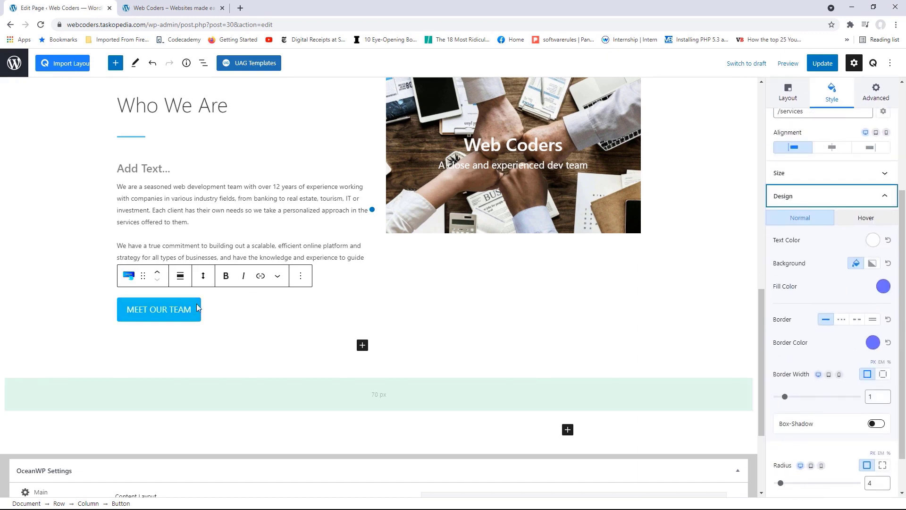
pyautogui.click(165, 8)
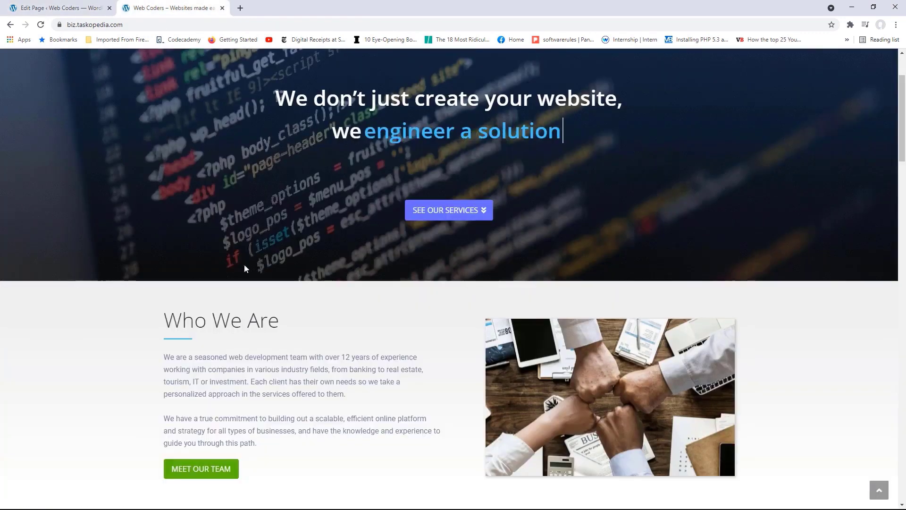
pyautogui.click(62, 8)
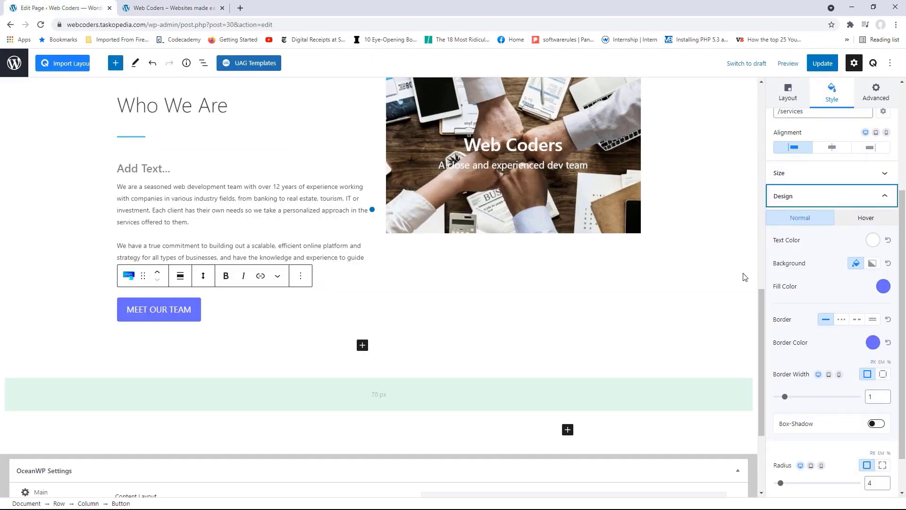
pyautogui.click(884, 286)
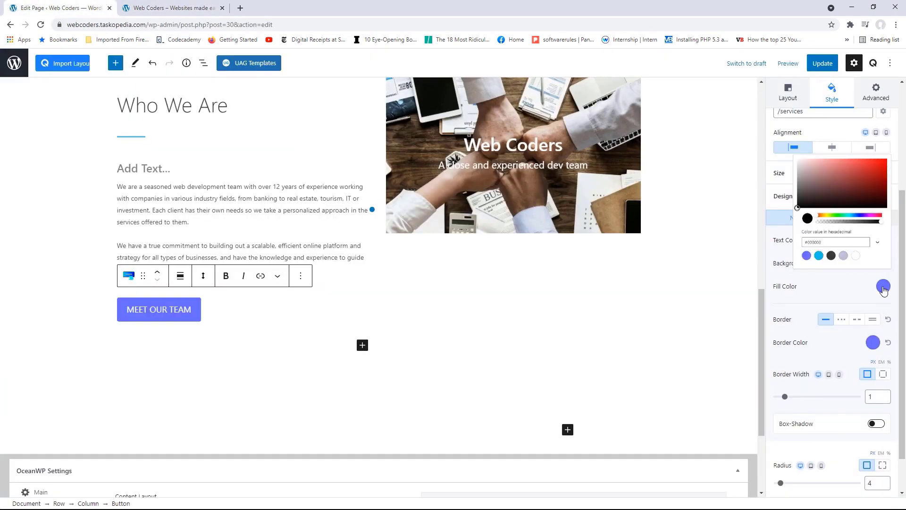
pyautogui.moveTo(812, 234); pyautogui.dragTo(766, 237)
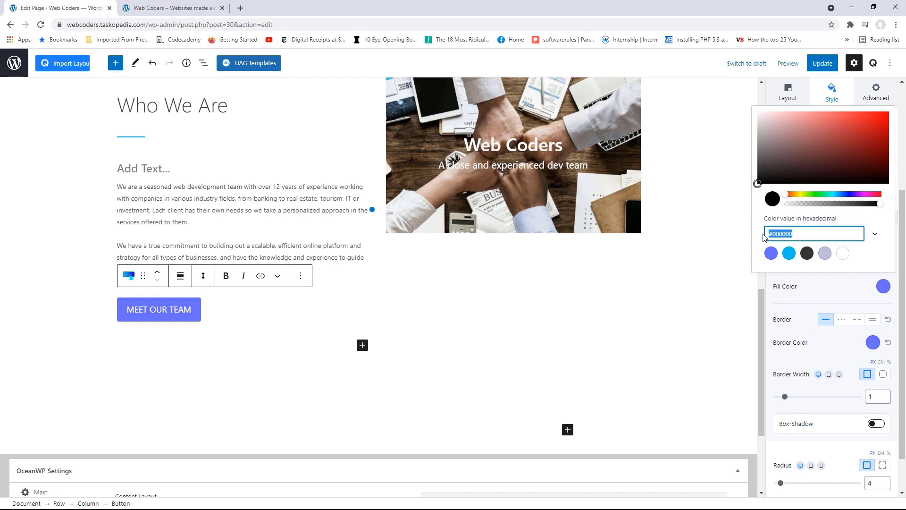
pyautogui.write('#')
pyautogui.write('5bb70b')
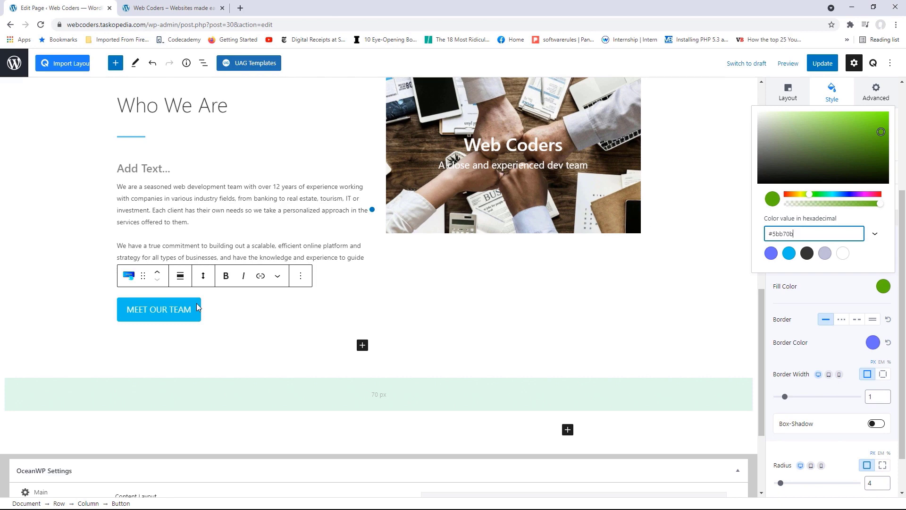
# Check the reference button's hover colour and set the MEET OUR TEAM button's hover fill colour to #0c7a10
pyautogui.click(173, 8)
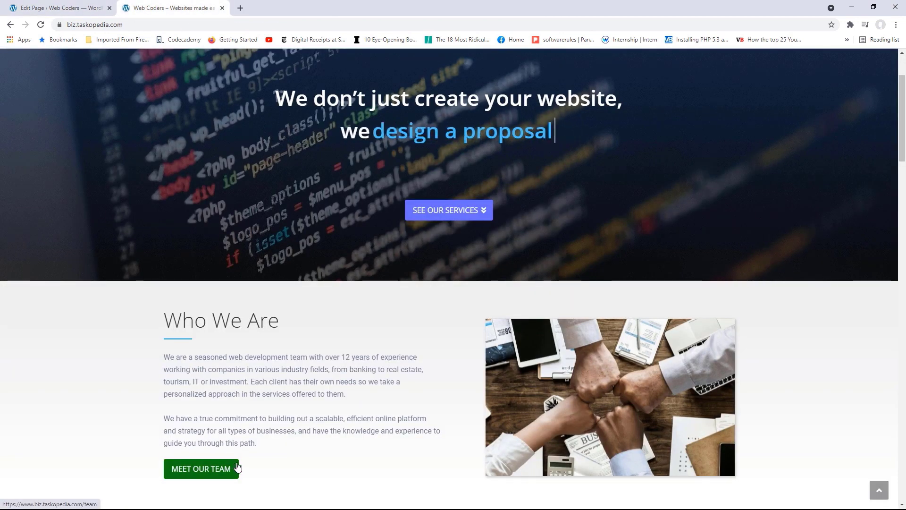
pyautogui.click(80, 12)
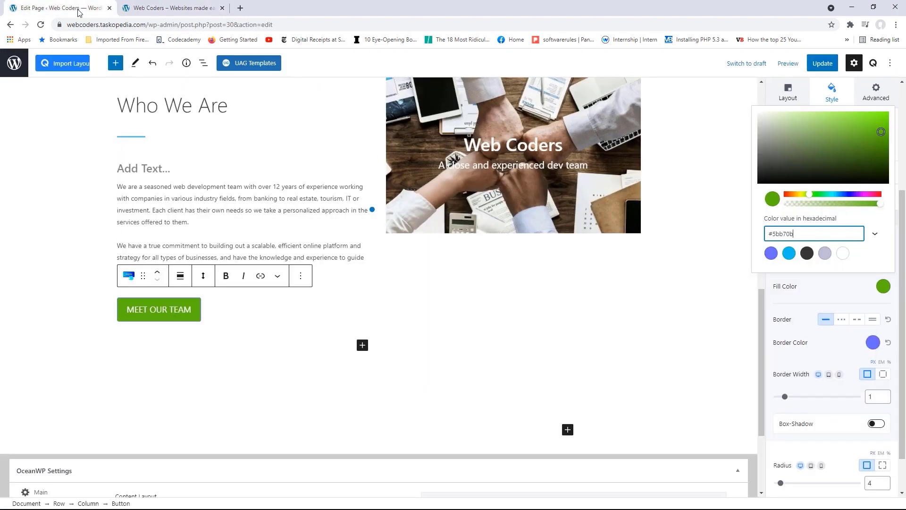
pyautogui.click(853, 301)
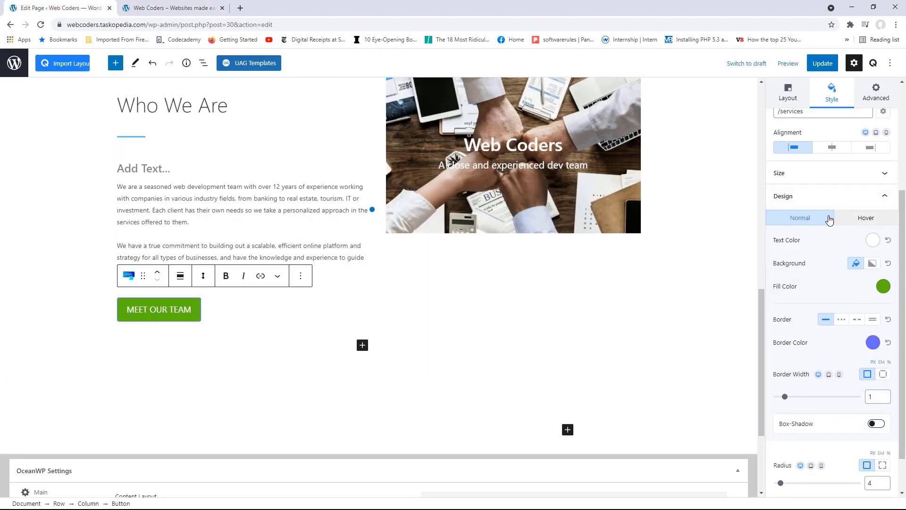
pyautogui.click(869, 220)
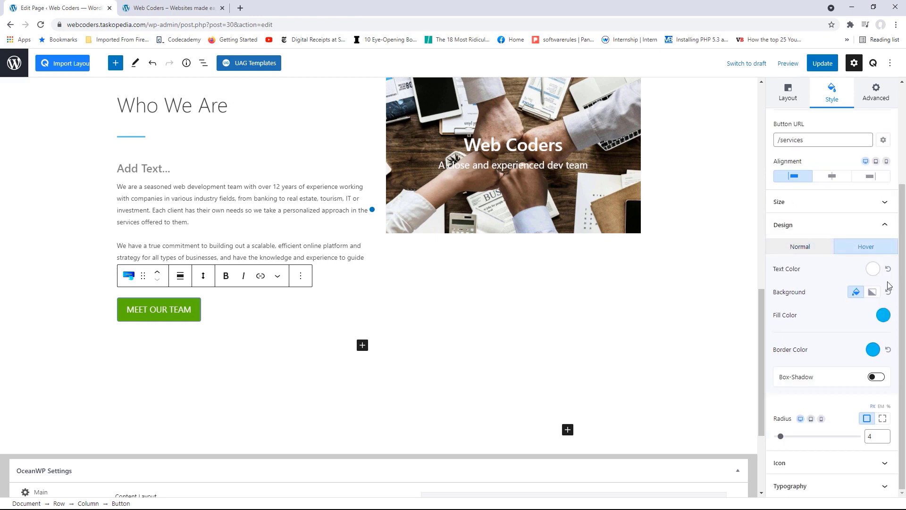
pyautogui.click(883, 314)
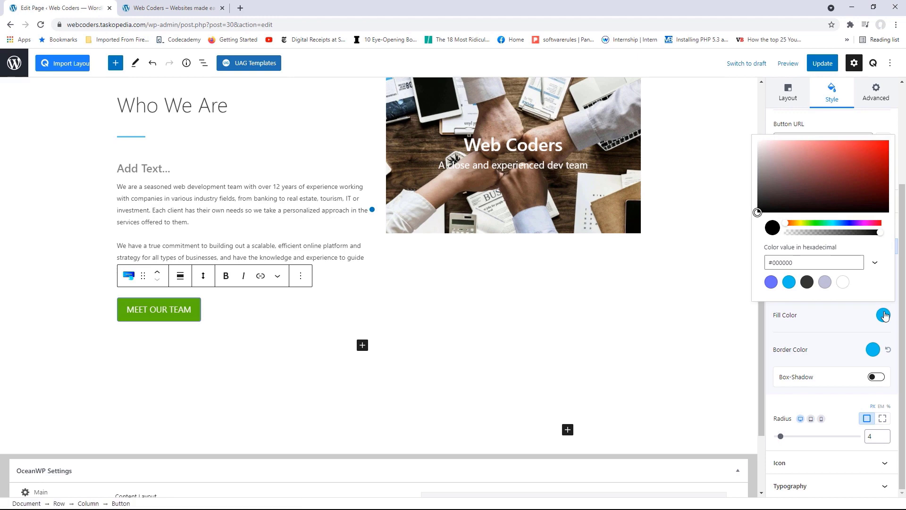
pyautogui.moveTo(810, 262); pyautogui.dragTo(777, 262)
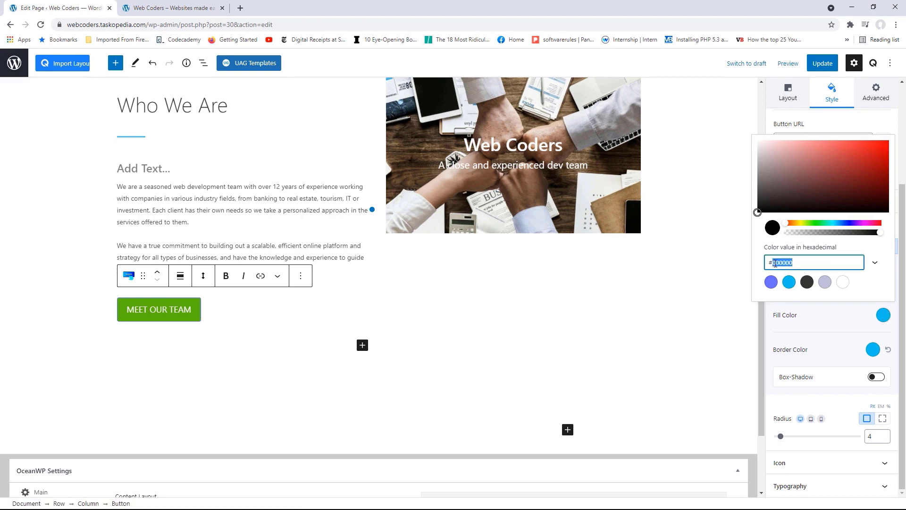
pyautogui.write('0c7a10')
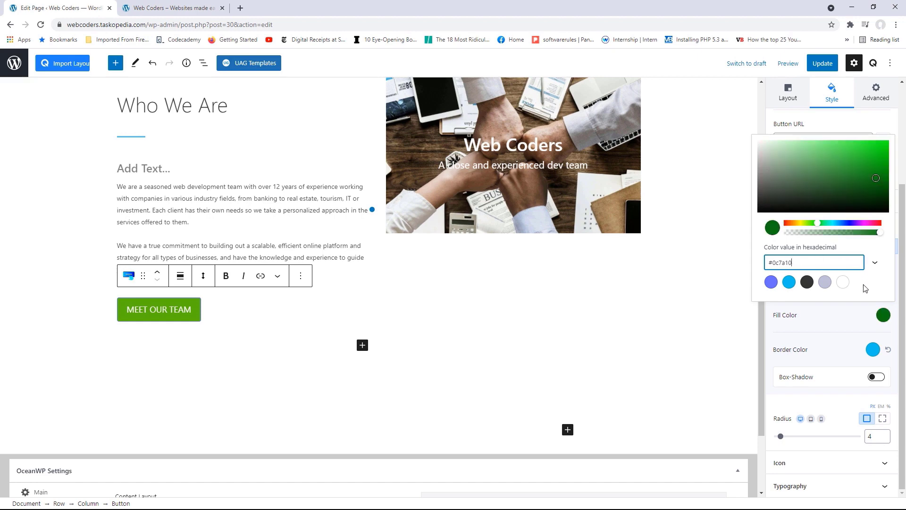
pyautogui.click(853, 311)
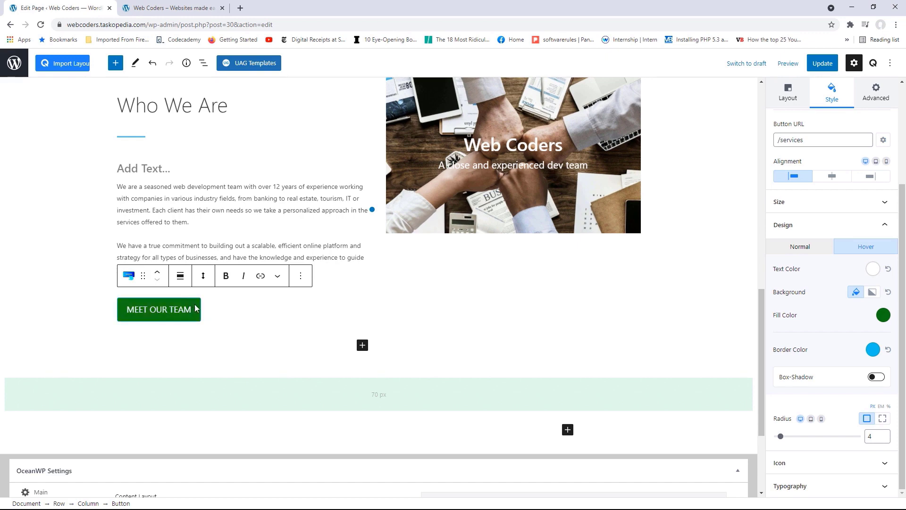
# Clear the MEET OUR TEAM button's border colour in both its hover and normal states
pyautogui.click(889, 351)
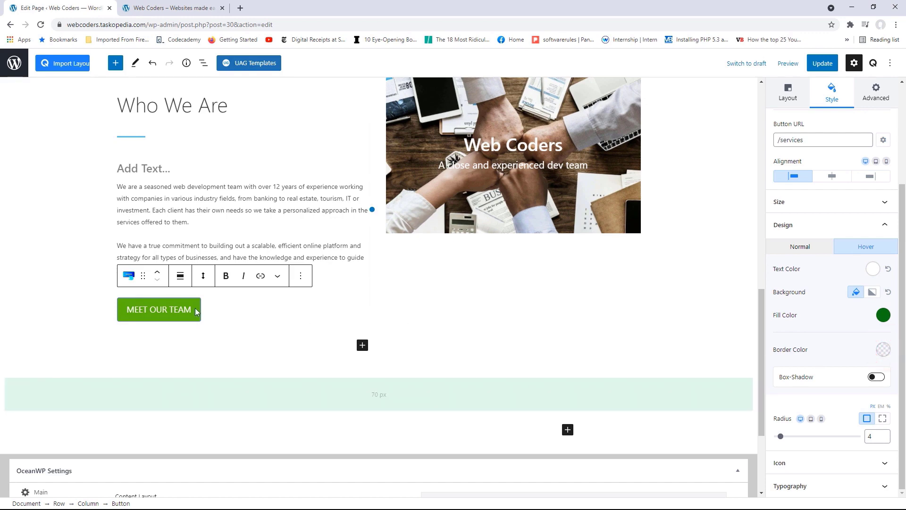
pyautogui.click(803, 244)
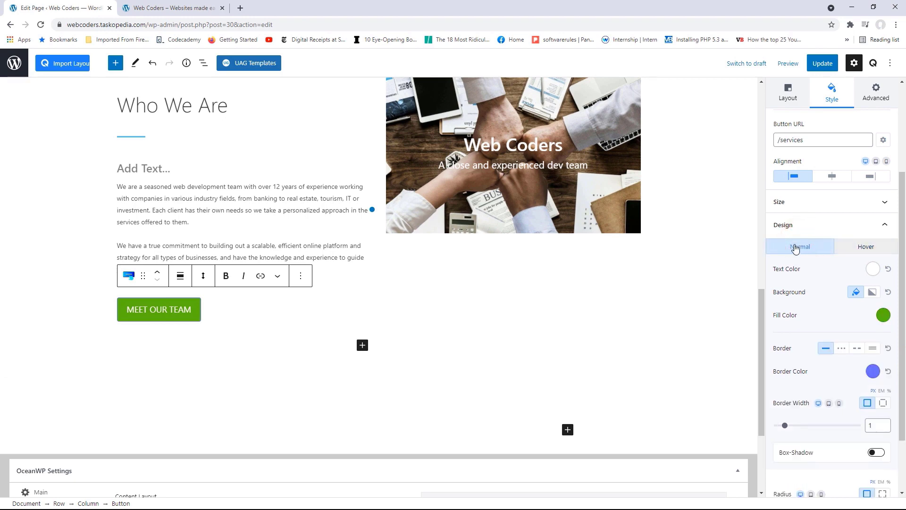
pyautogui.click(888, 372)
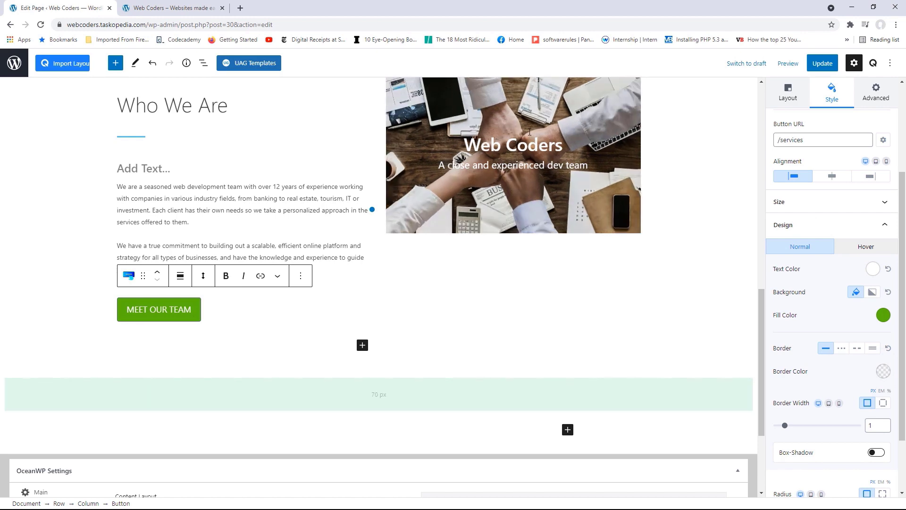
# Update the page and compare its published "Who We Are" section with the reference site
pyautogui.scroll(12, 720, 160)
pyautogui.click(823, 65)
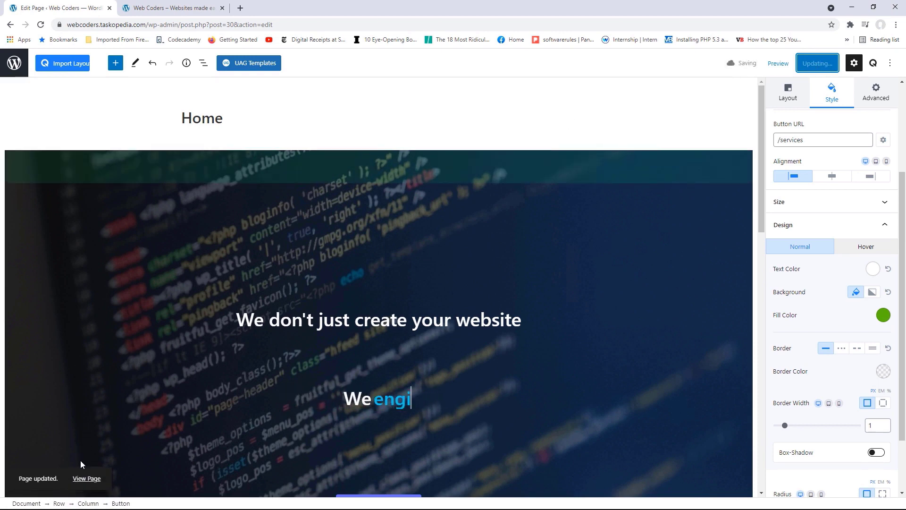
pyautogui.click(86, 479)
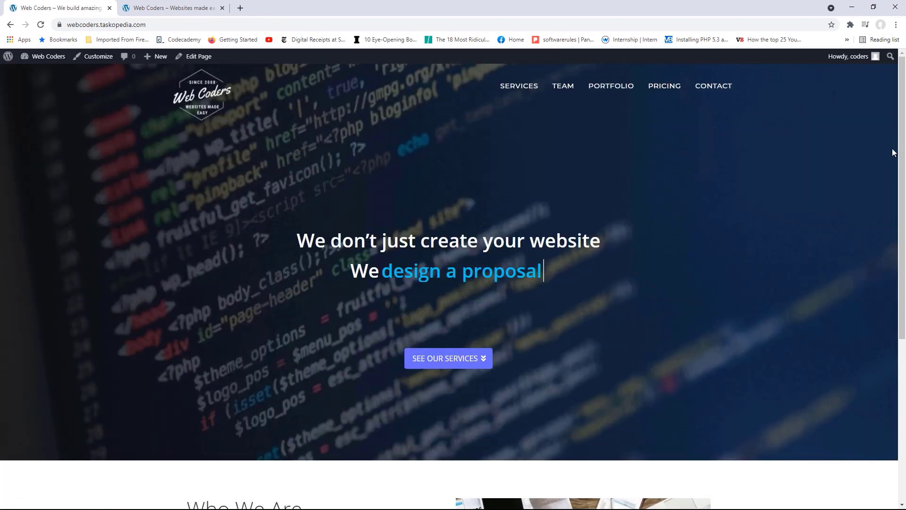
pyautogui.scroll(-4, 900, 222)
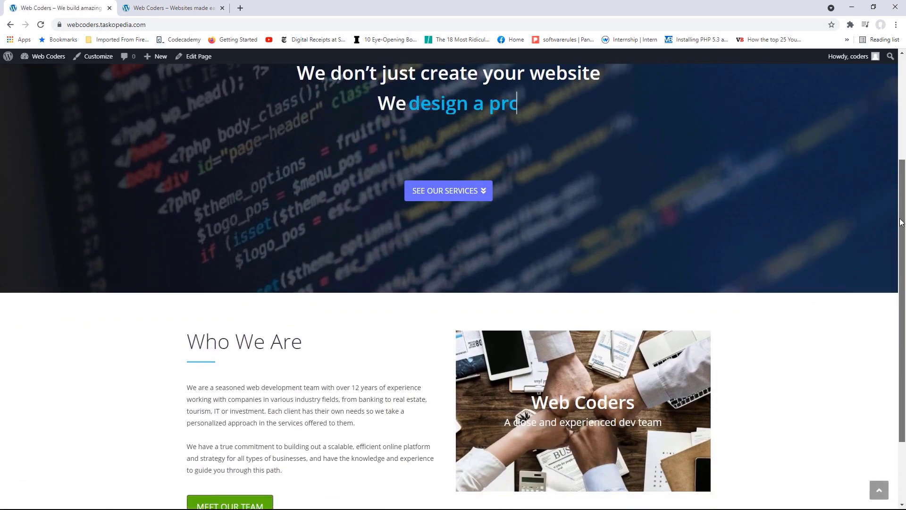
pyautogui.scroll(-2, 900, 221)
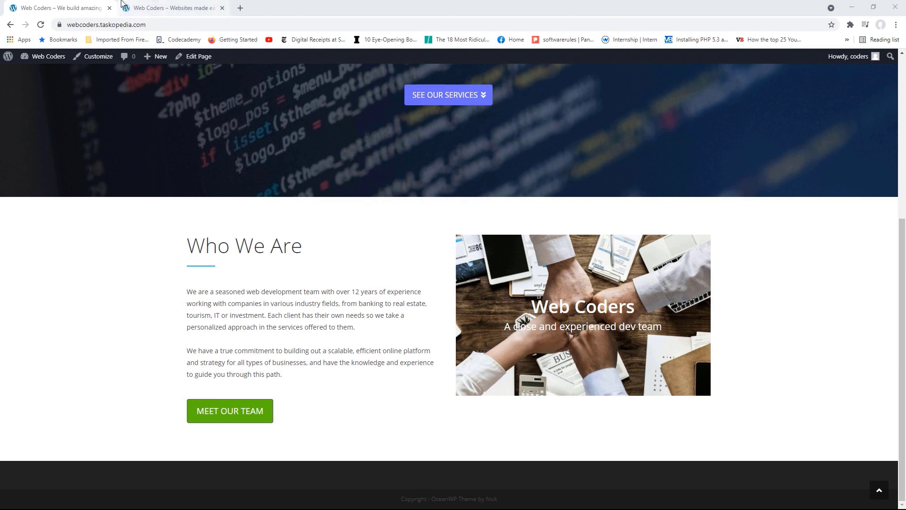
pyautogui.click(150, 6)
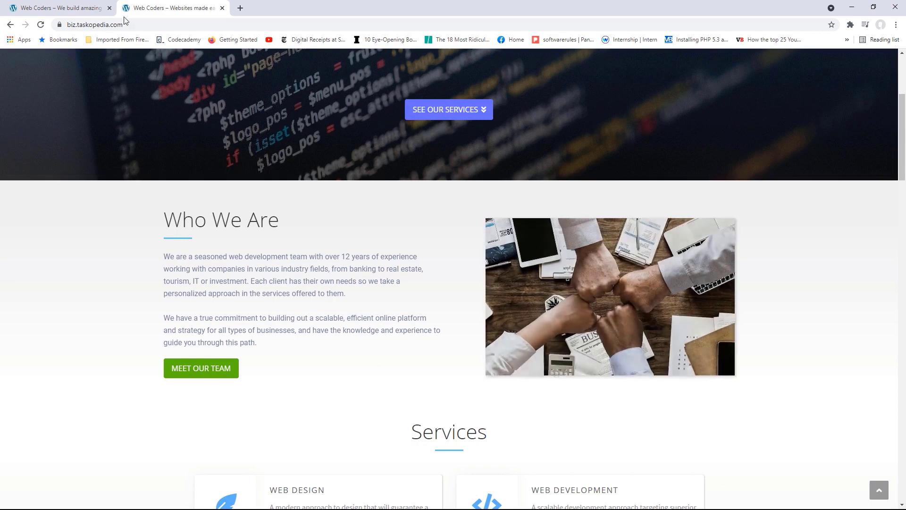
pyautogui.click(61, 8)
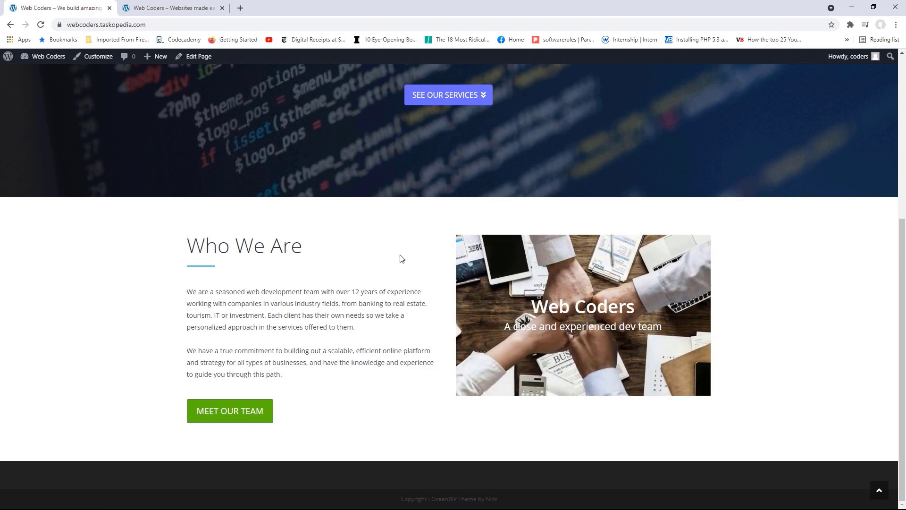
# Reopen the page for editing and set the "Who We Are" row's container width to 1240
pyautogui.click(203, 58)
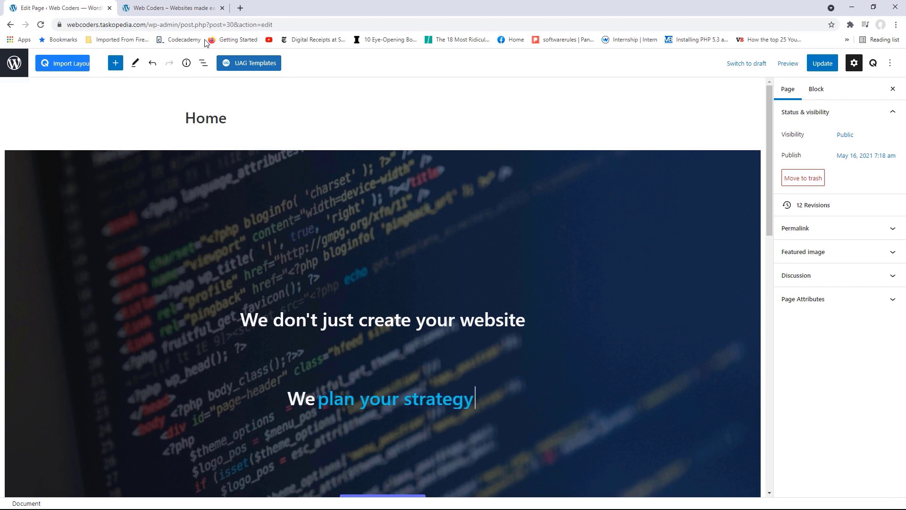
pyautogui.moveTo(771, 99); pyautogui.dragTo(770, 261)
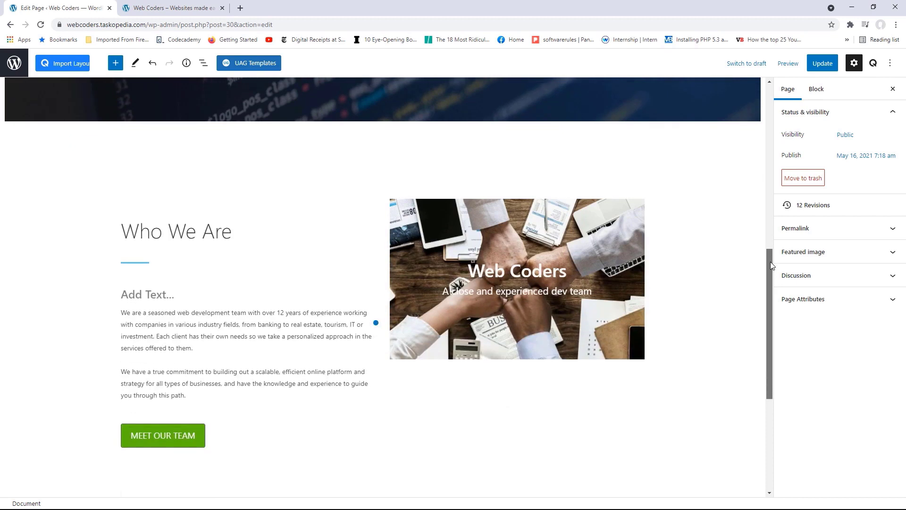
pyautogui.click(120, 181)
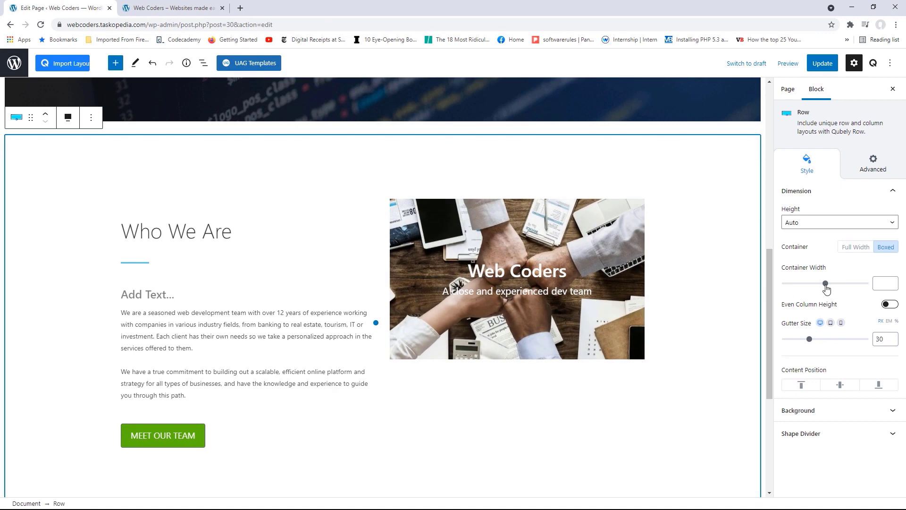
pyautogui.click(882, 283)
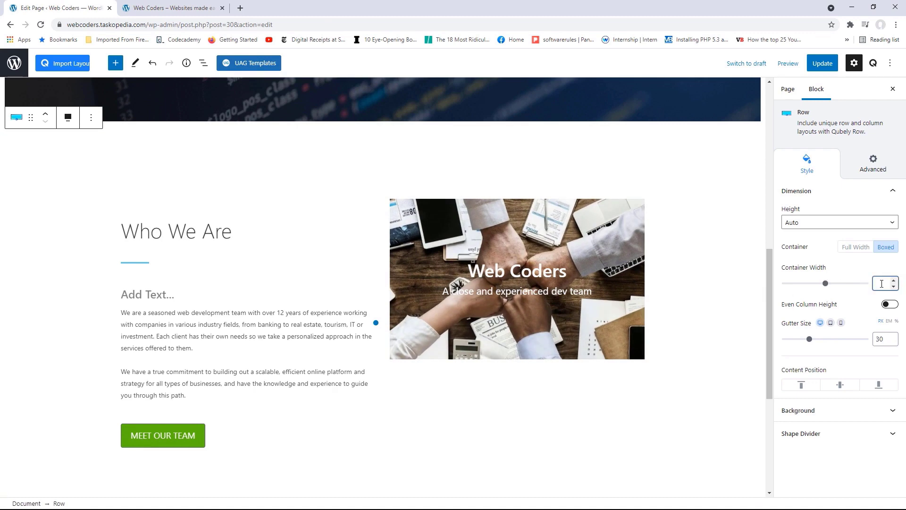
pyautogui.write('1240')
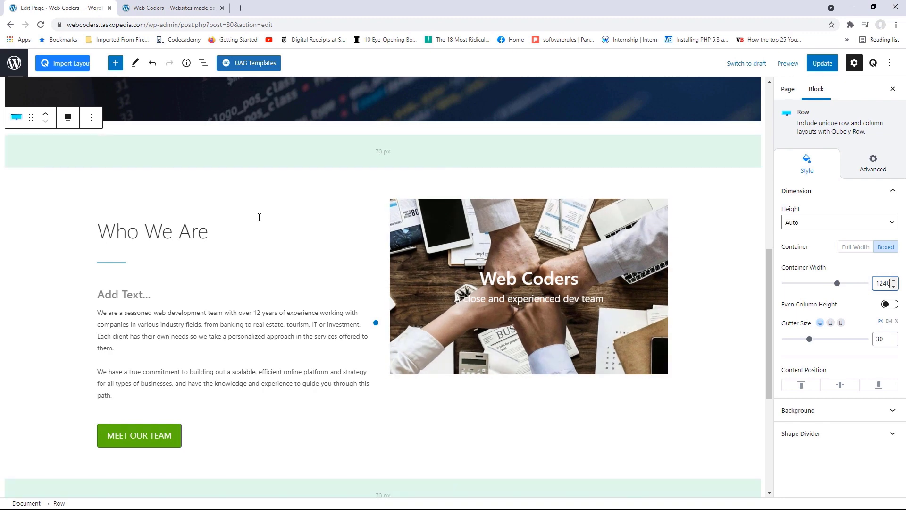
# Set the width of the column containing the "Who We Are" heading and text to 55%
pyautogui.click(256, 216)
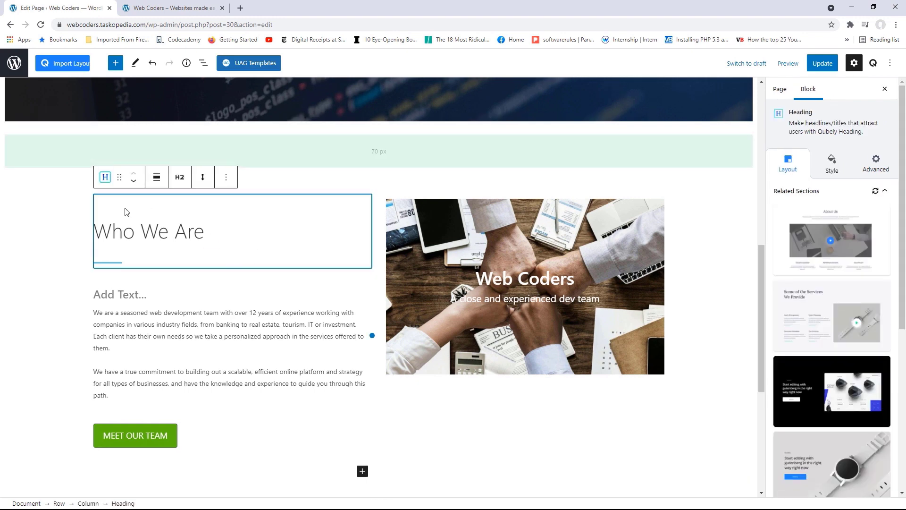
pyautogui.click(88, 197)
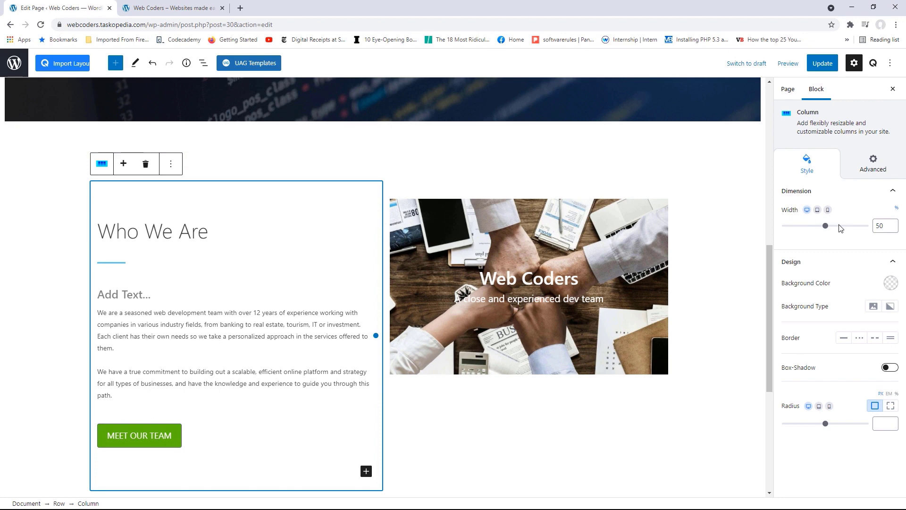
pyautogui.click(893, 222)
pyautogui.click(893, 223)
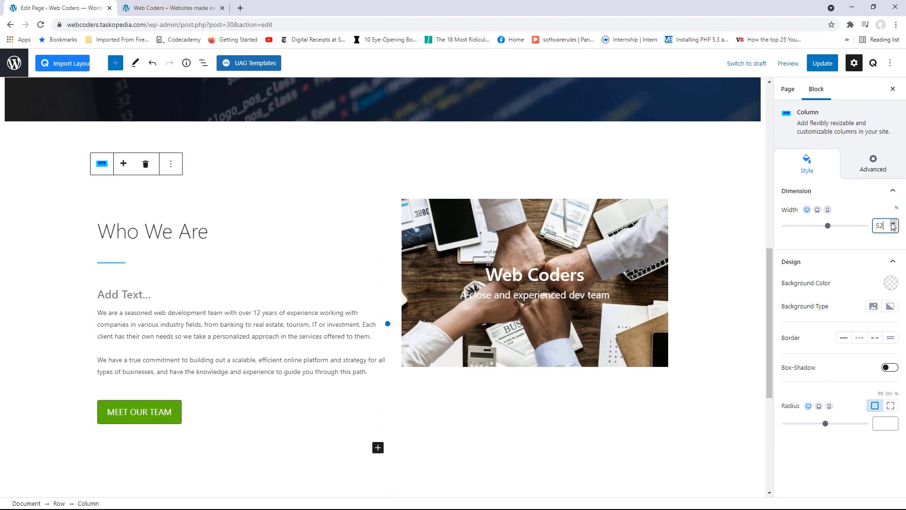
pyautogui.click(893, 222)
pyautogui.click(893, 223)
pyautogui.click(893, 223)
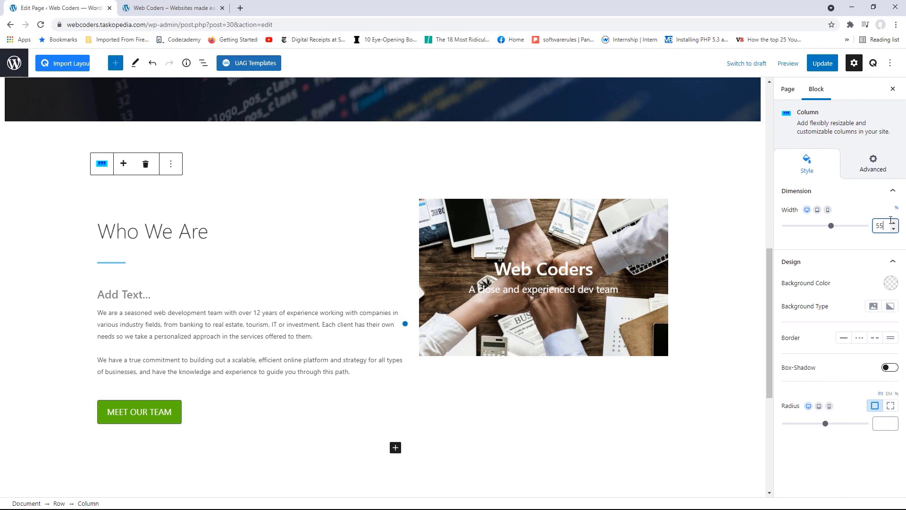
# Switch the MEET OUR TEAM button's size to Custom
pyautogui.click(170, 408)
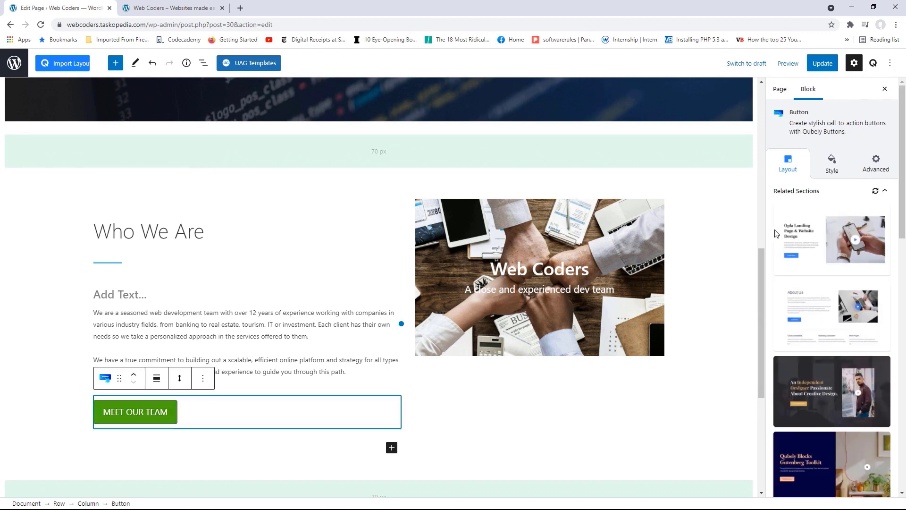
pyautogui.click(834, 165)
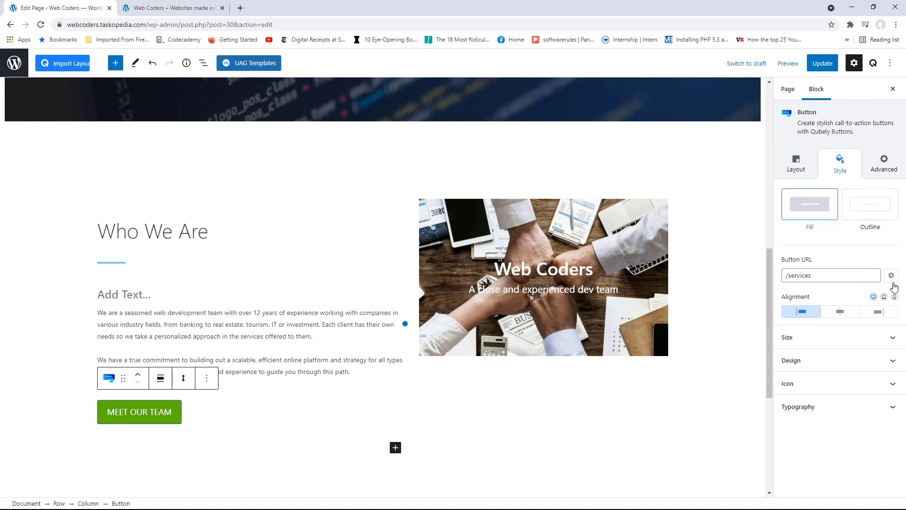
pyautogui.click(886, 337)
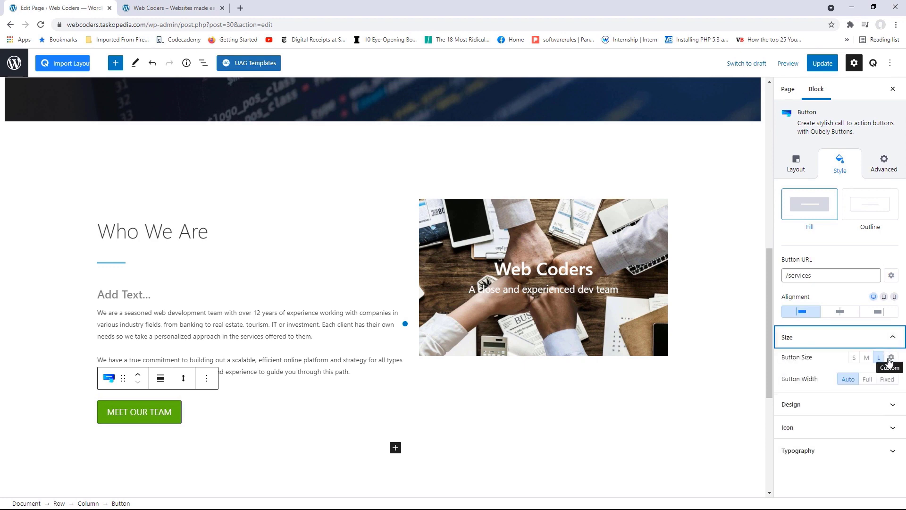
pyautogui.click(892, 358)
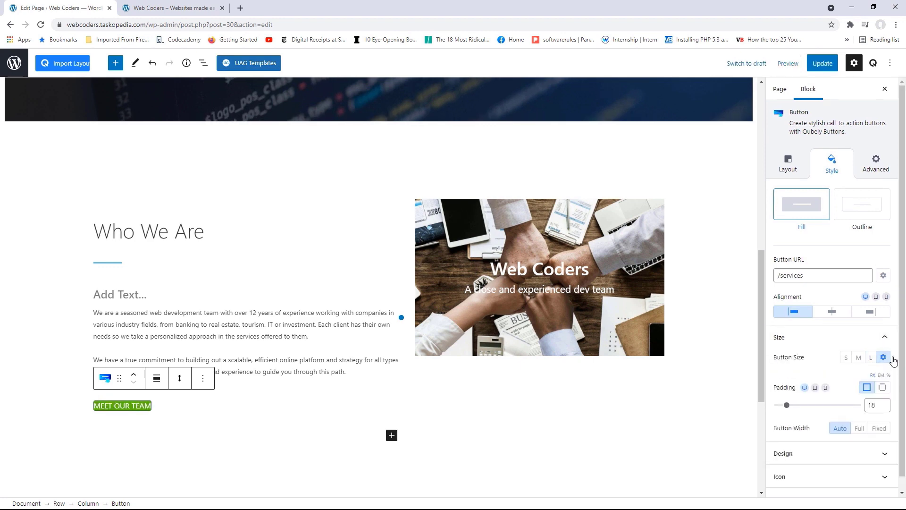
# Set the MEET OUR TEAM button's padding individually to 11 top, 17 right, 11 bottom and 17 left
pyautogui.scroll(-1, 903, 338)
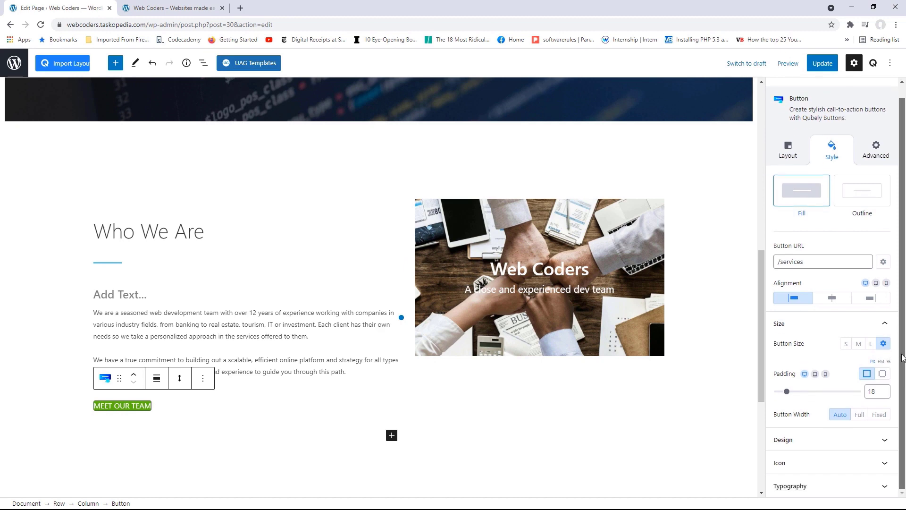
pyautogui.click(883, 375)
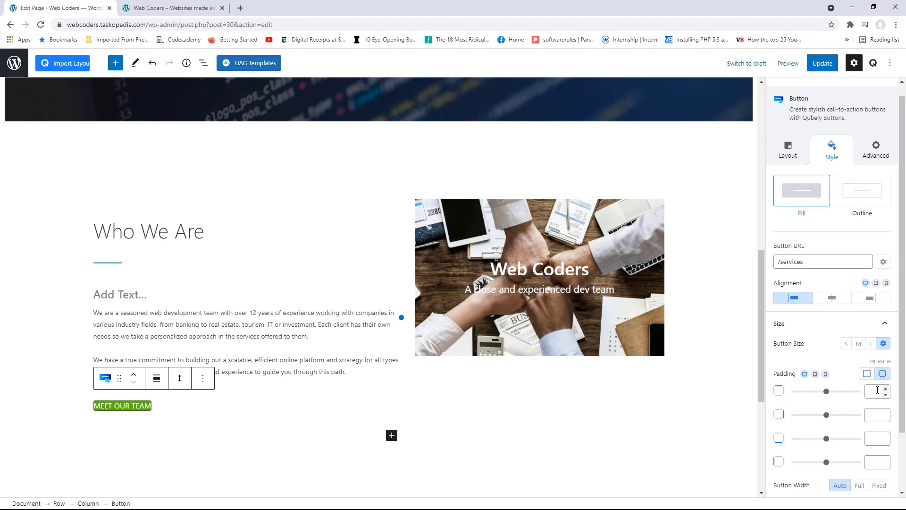
pyautogui.click(879, 388)
pyautogui.write('11')
pyautogui.click(877, 411)
pyautogui.write('17')
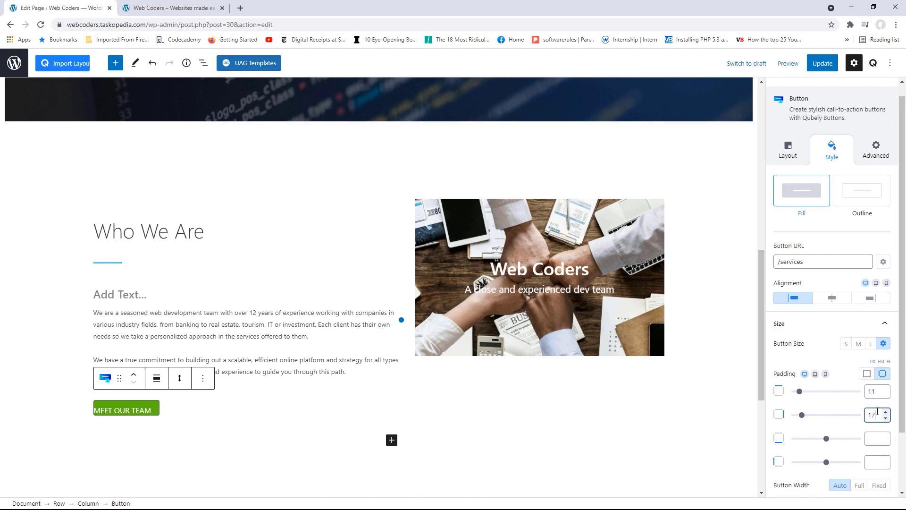
pyautogui.click(875, 437)
pyautogui.write('11')
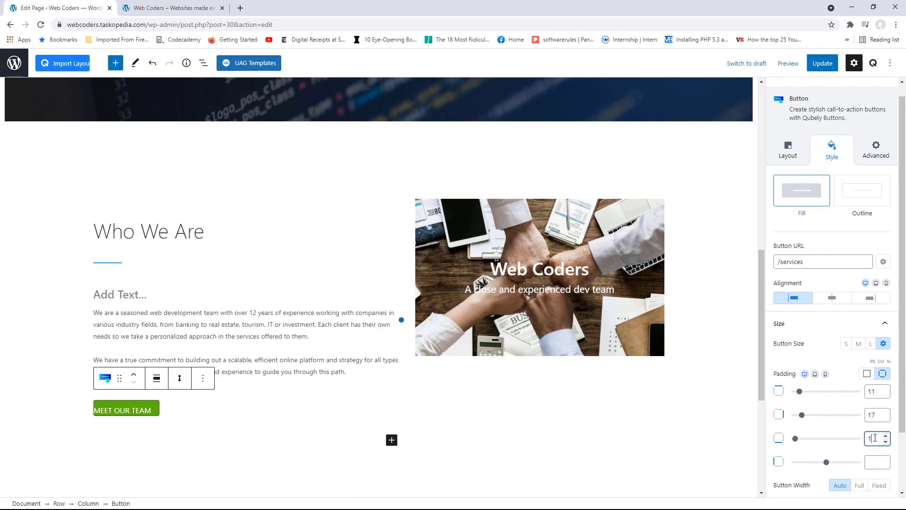
pyautogui.click(874, 463)
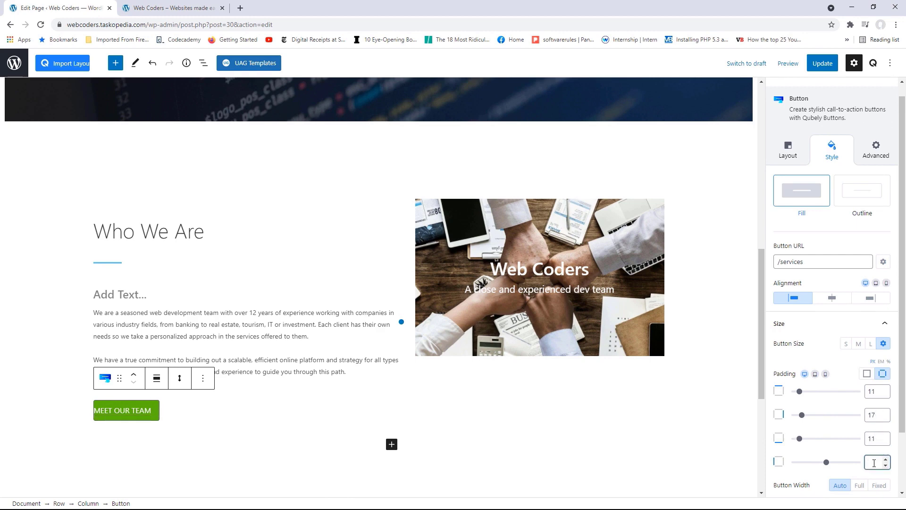
pyautogui.write('17')
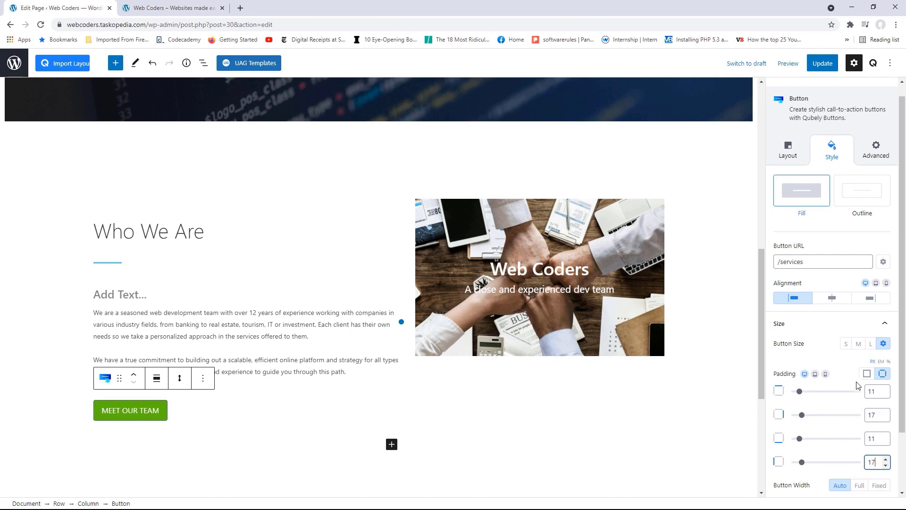
# Update the page, view it published and compare the resized MEET OUR TEAM button with the reference site
pyautogui.click(824, 64)
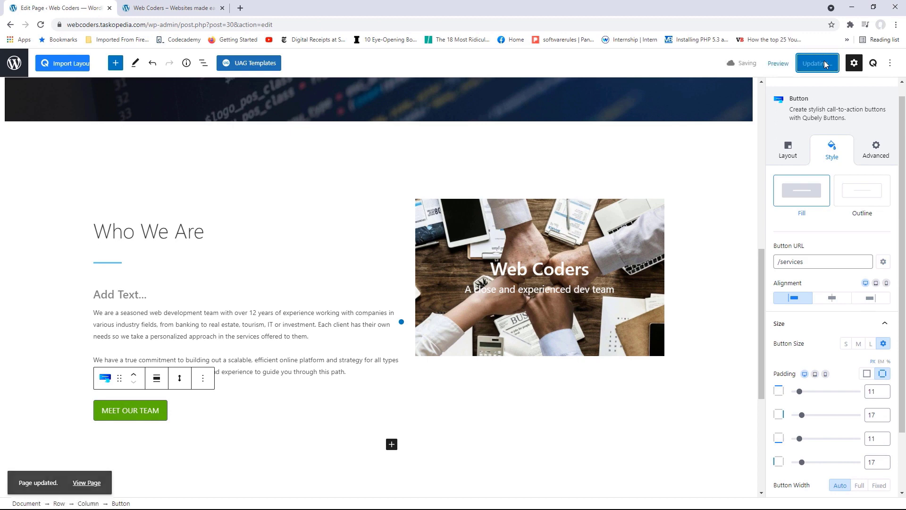
pyautogui.click(86, 480)
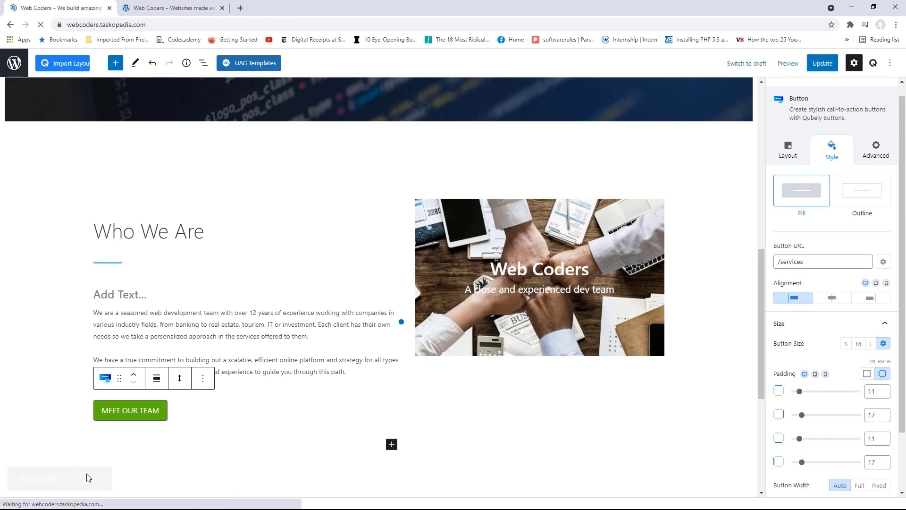
pyautogui.scroll(-4, 904, 245)
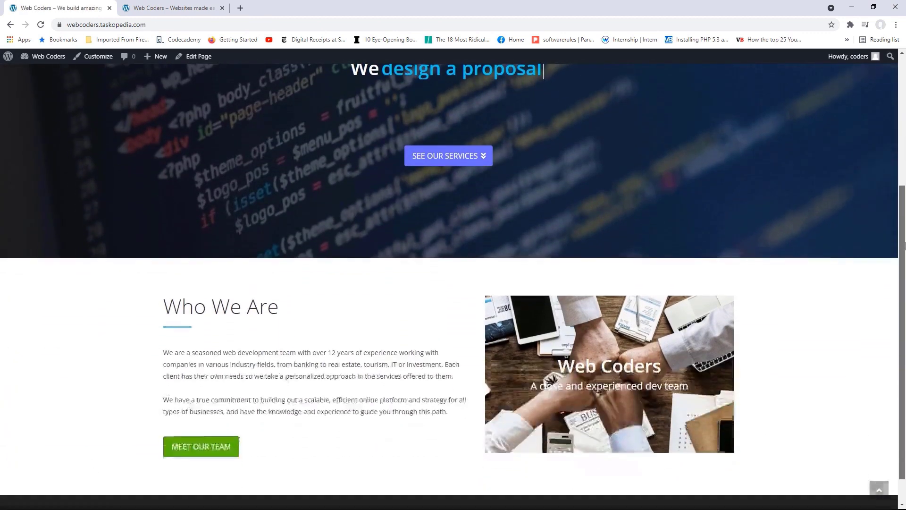
pyautogui.moveTo(905, 245); pyautogui.dragTo(904, 255)
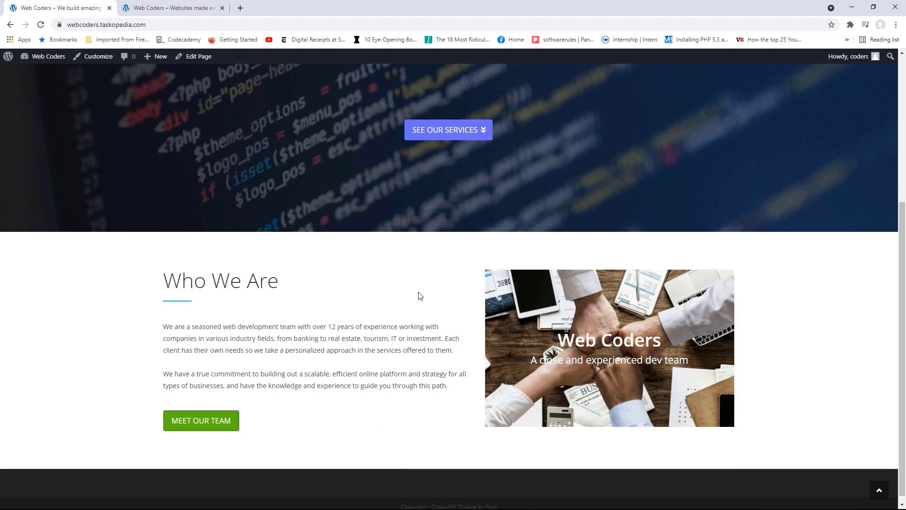
pyautogui.click(182, 10)
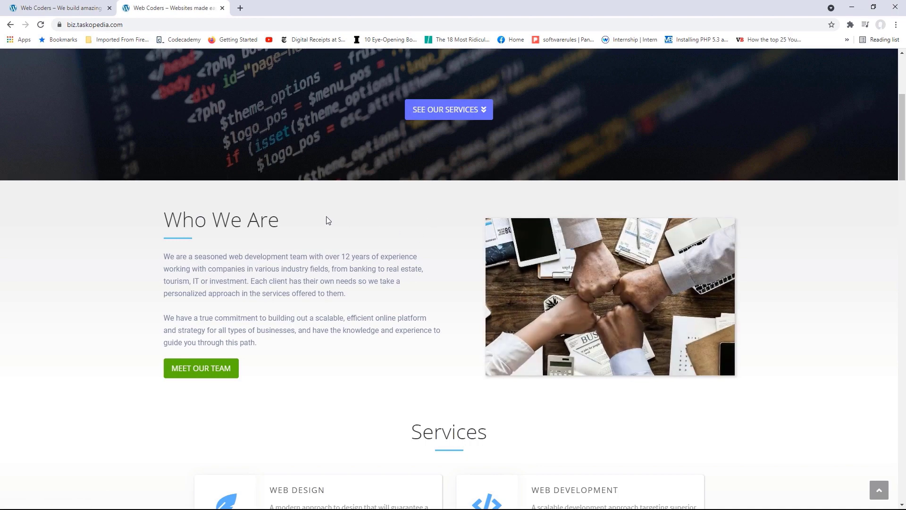
pyautogui.click(67, 6)
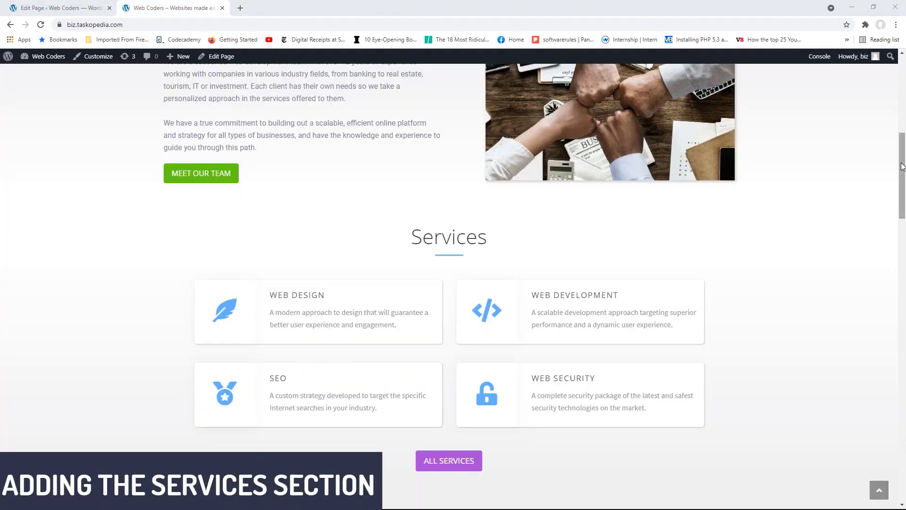
# Examine the reference site's Services section, including its heading, four service boxes and ALL SERVICES button
pyautogui.moveTo(901, 166); pyautogui.dragTo(902, 180)
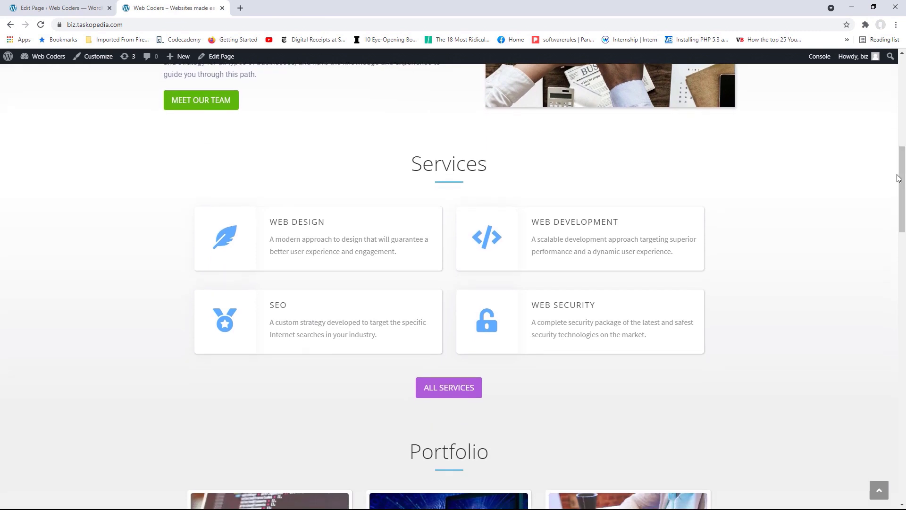
pyautogui.moveTo(902, 180)
pyautogui.mouseDown()
pyautogui.moveTo(901, 151)
pyautogui.moveTo(902, 192)
pyautogui.mouseUp()
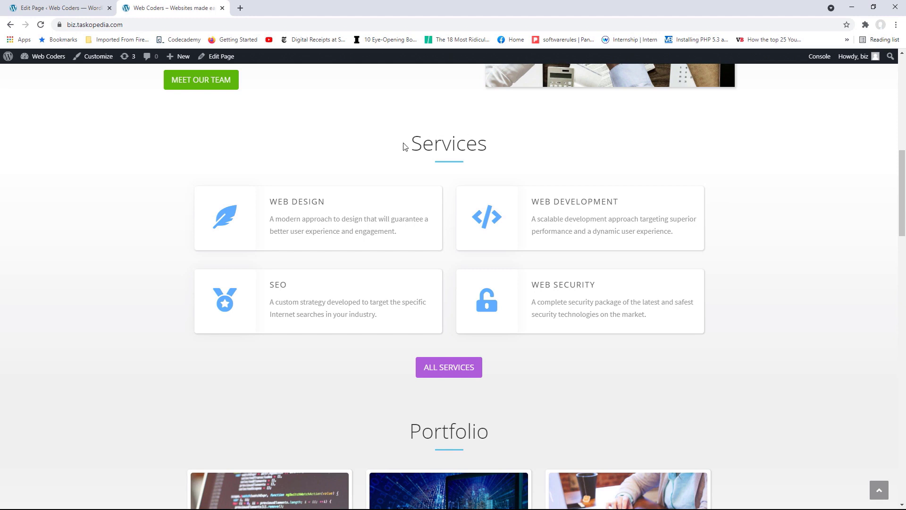
pyautogui.moveTo(409, 144); pyautogui.dragTo(494, 147)
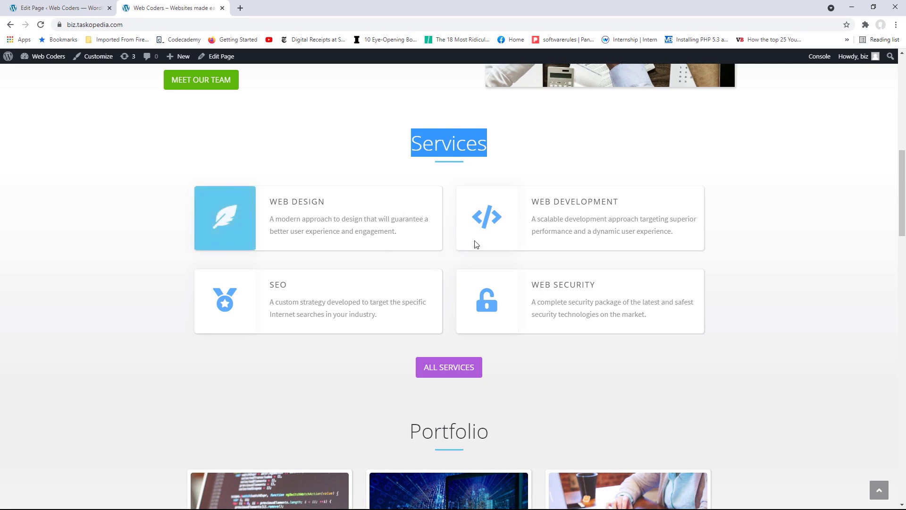
pyautogui.scroll(-2, 905, 217)
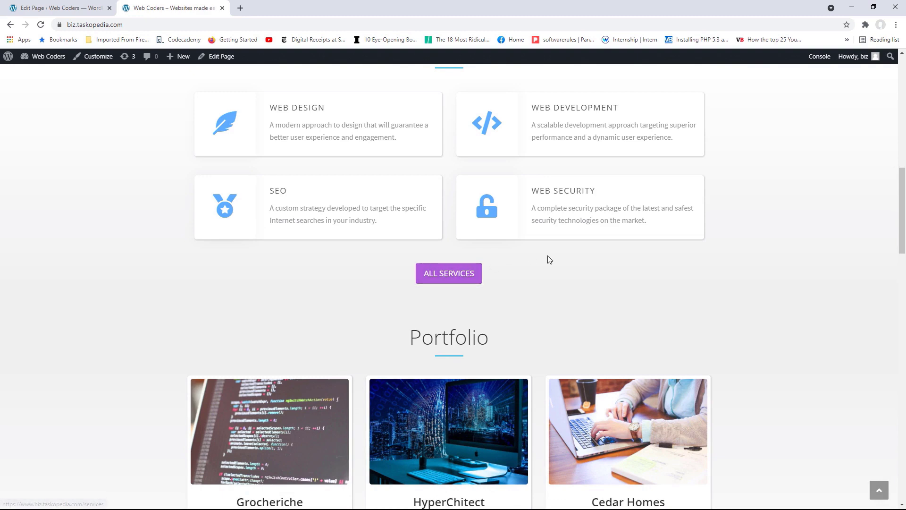
pyautogui.scroll(1, 546, 258)
# In the page editor, add a single-column Row block below the "Who We Are" section and make it full width
pyautogui.click(29, 5)
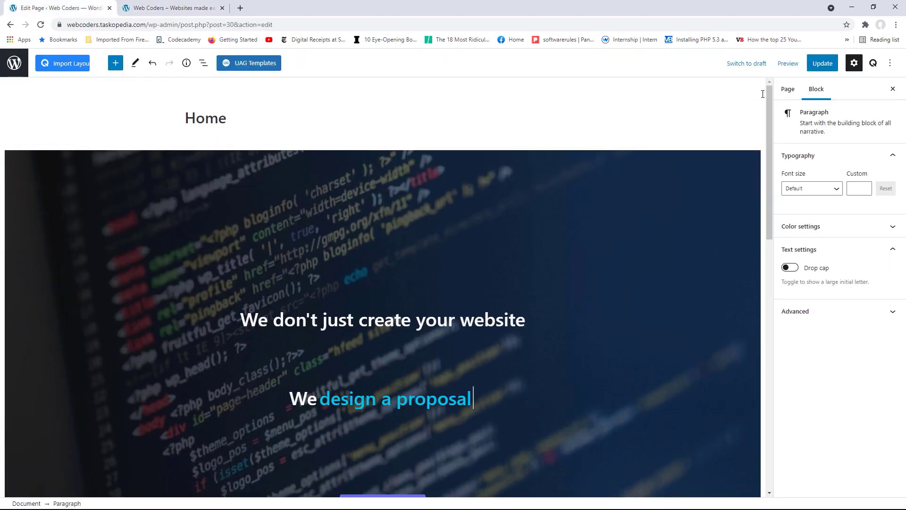
pyautogui.moveTo(769, 98); pyautogui.dragTo(767, 335)
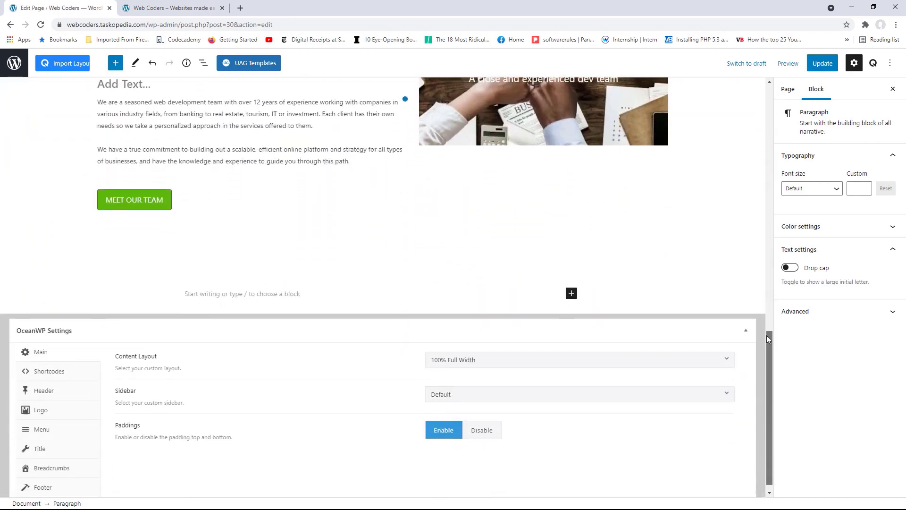
pyautogui.click(571, 293)
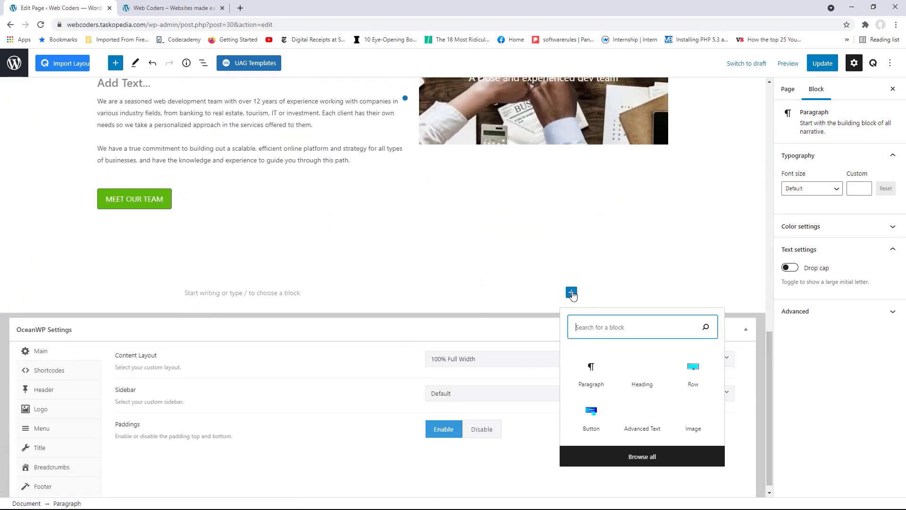
pyautogui.click(699, 373)
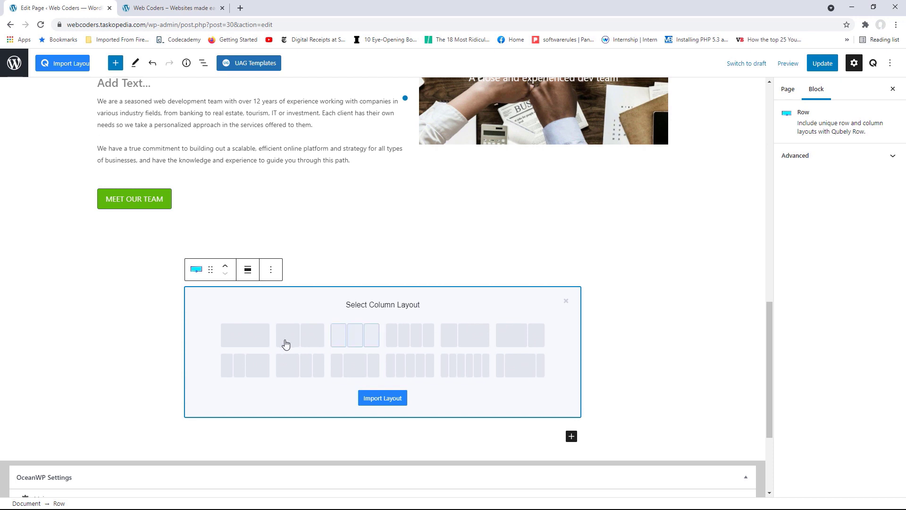
pyautogui.click(251, 340)
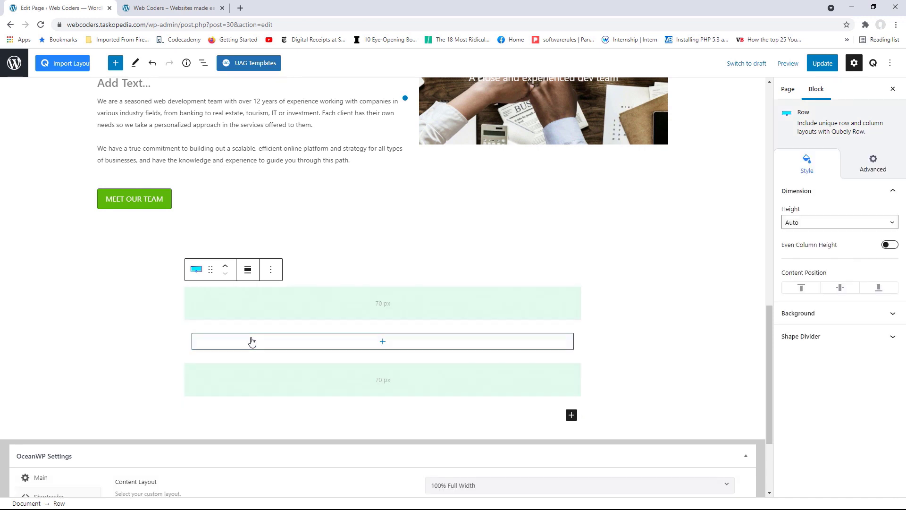
pyautogui.click(248, 272)
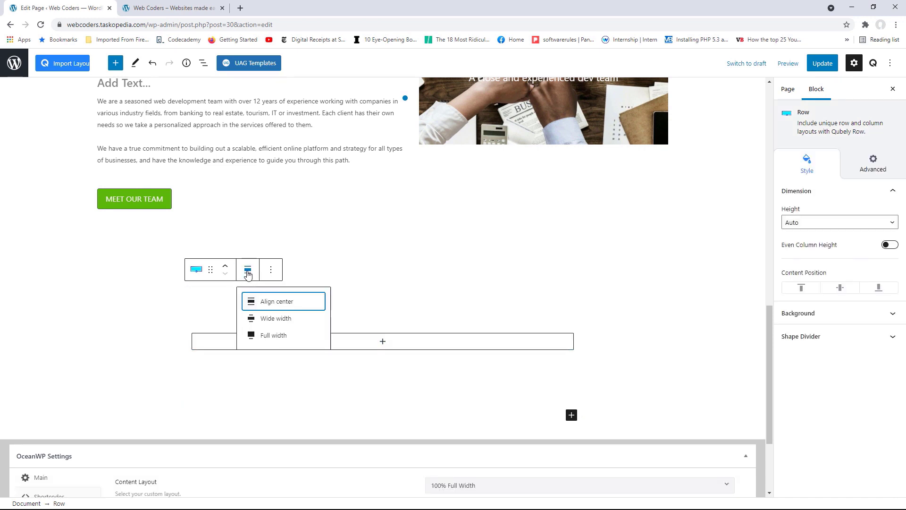
pyautogui.click(282, 336)
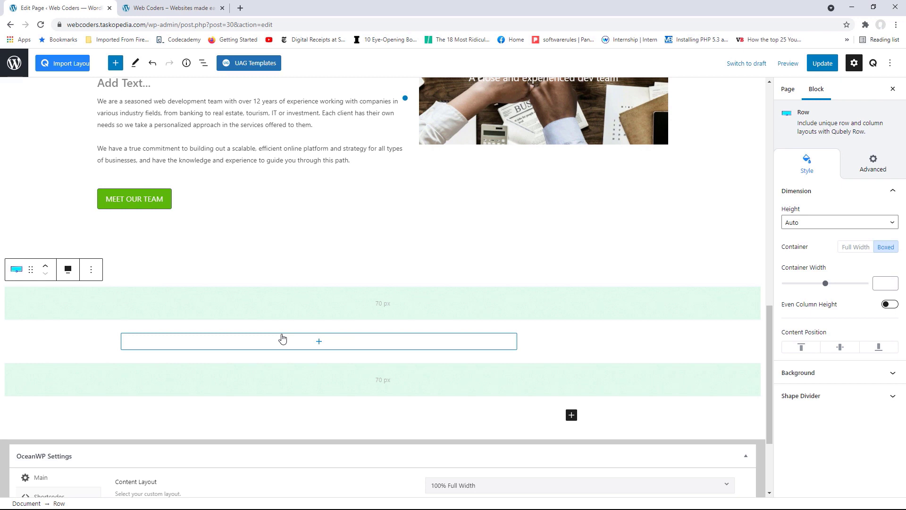
# Add a Heading block inside the new row's column with the text "Services"
pyautogui.click(320, 344)
pyautogui.click(320, 342)
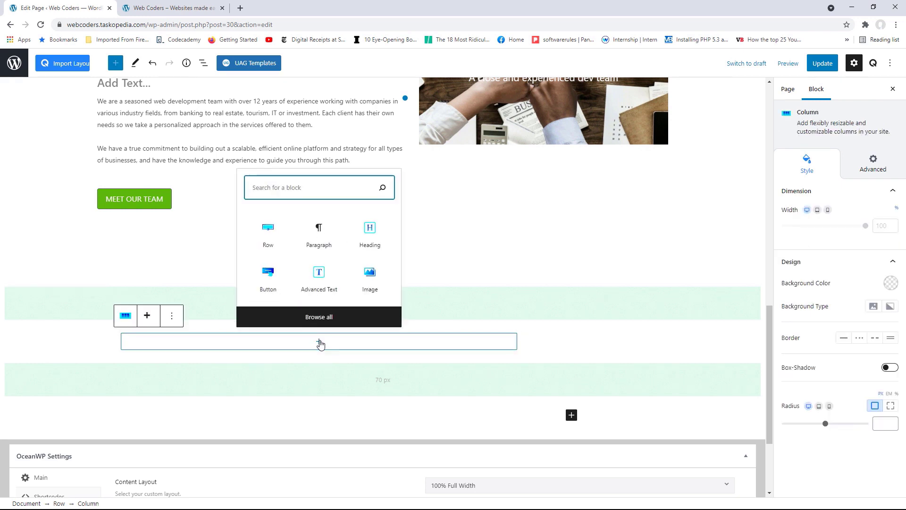
pyautogui.click(370, 235)
pyautogui.moveTo(400, 368); pyautogui.dragTo(173, 362)
pyautogui.press('BackSpace')
pyautogui.write('Ser')
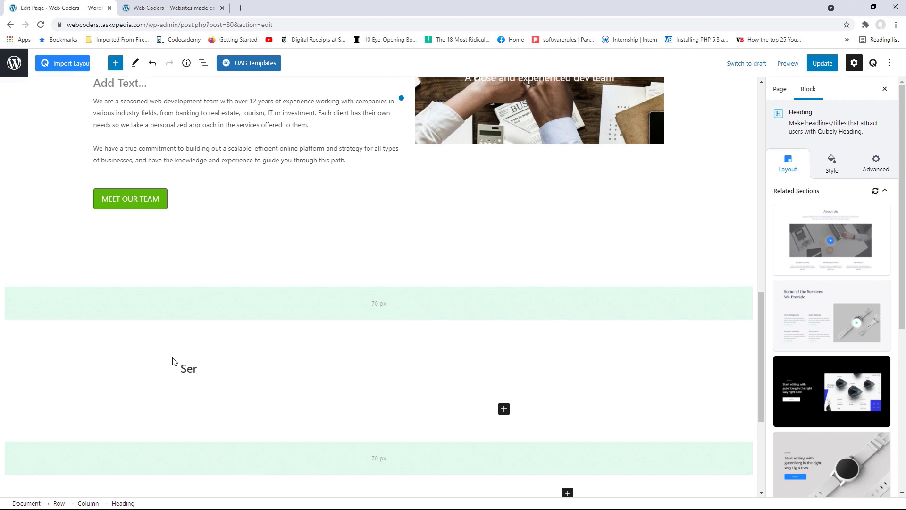
pyautogui.write('vices')
# Compare the style of the "Services" and "Who We Are" headings on the reference site
pyautogui.click(160, 4)
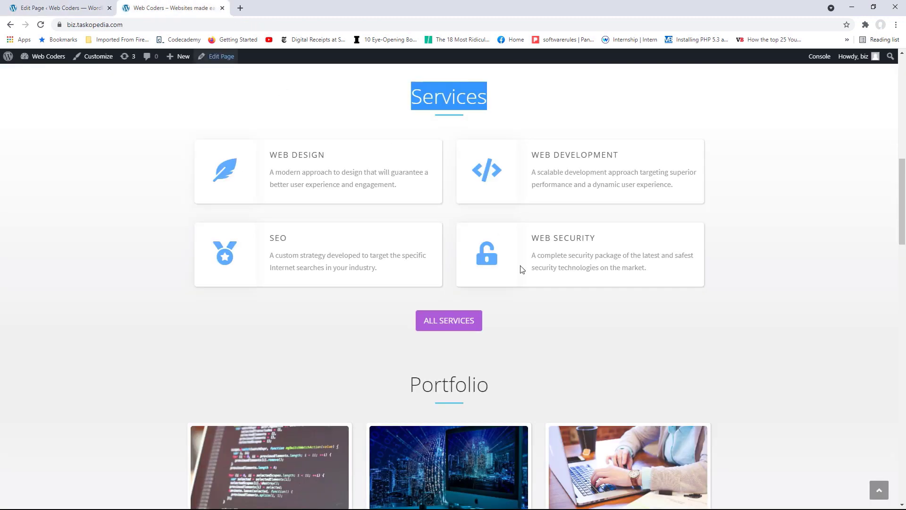
pyautogui.click(506, 101)
pyautogui.moveTo(489, 101); pyautogui.dragTo(410, 100)
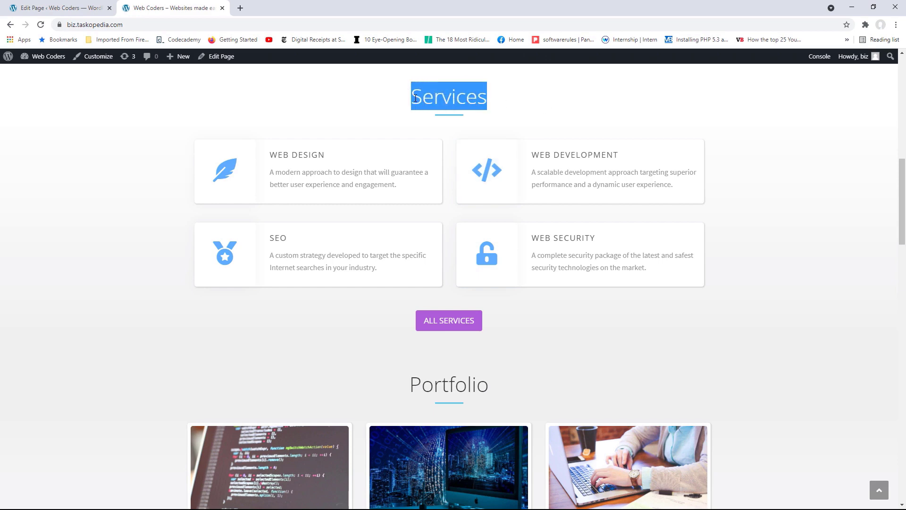
pyautogui.moveTo(902, 213); pyautogui.dragTo(900, 164)
pyautogui.scroll(2, 852, 231)
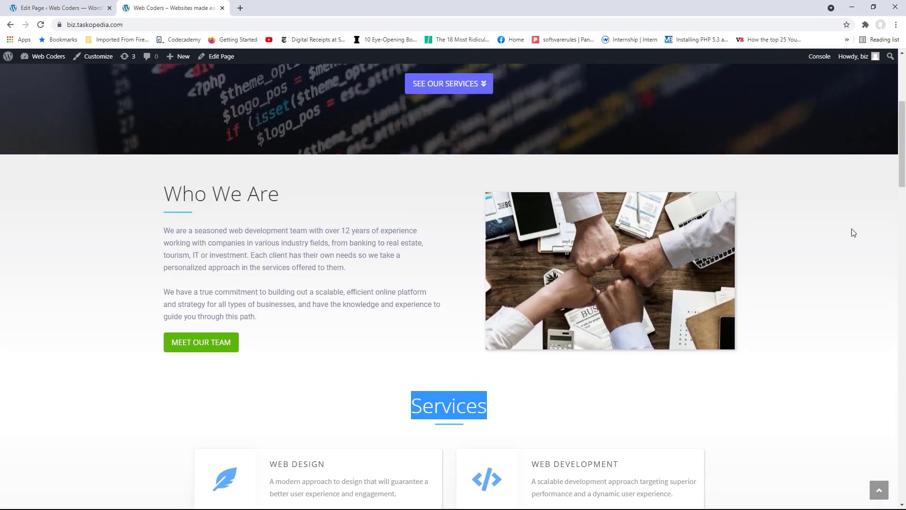
pyautogui.click(844, 247)
pyautogui.moveTo(282, 199); pyautogui.dragTo(168, 191)
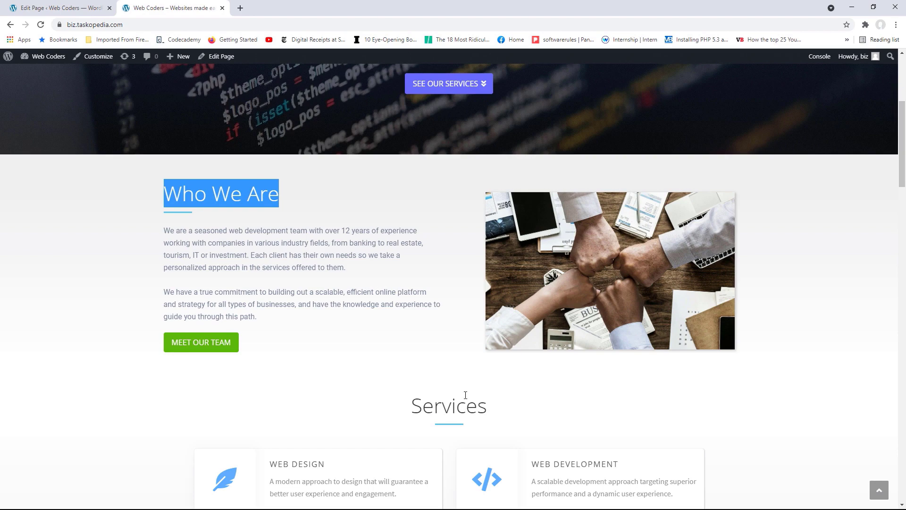
# In the page editor, copy the style of the "Who We Are" heading and paste it onto the "Services" heading
pyautogui.click(77, 8)
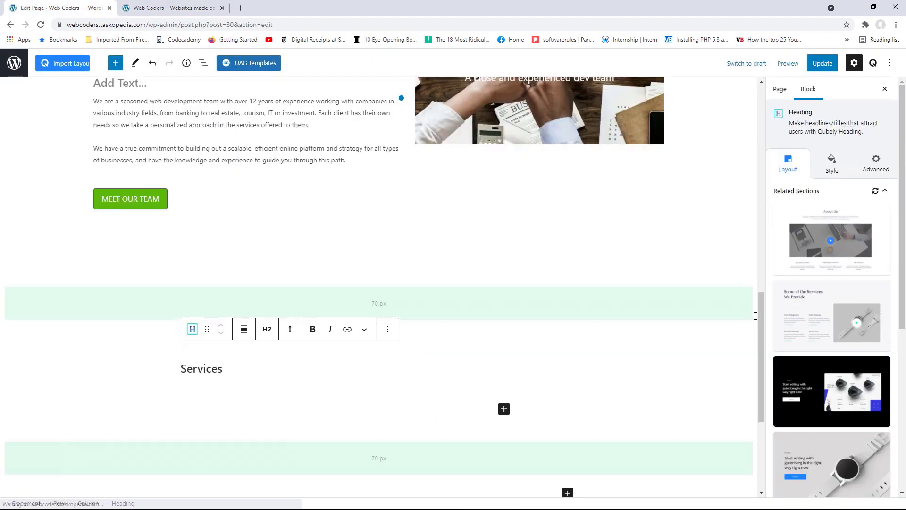
pyautogui.moveTo(761, 317); pyautogui.dragTo(754, 262)
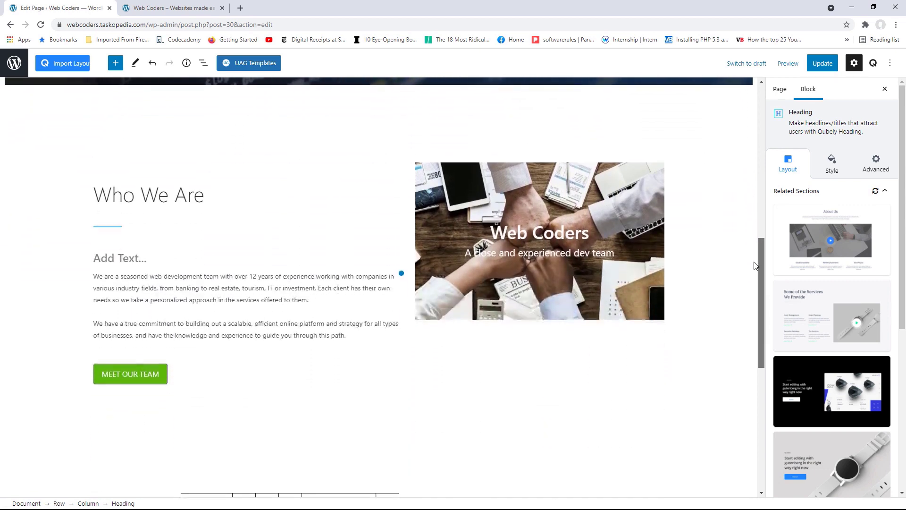
pyautogui.click(158, 193)
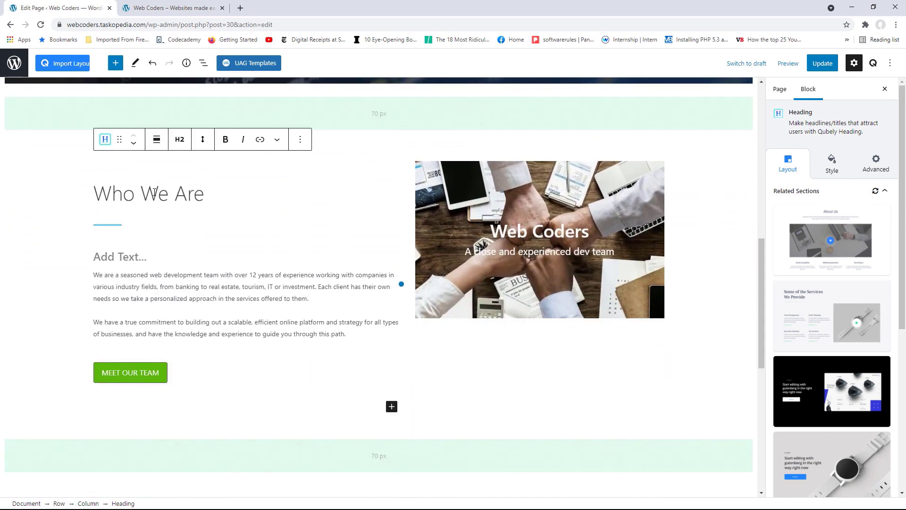
pyautogui.rightClick(155, 192)
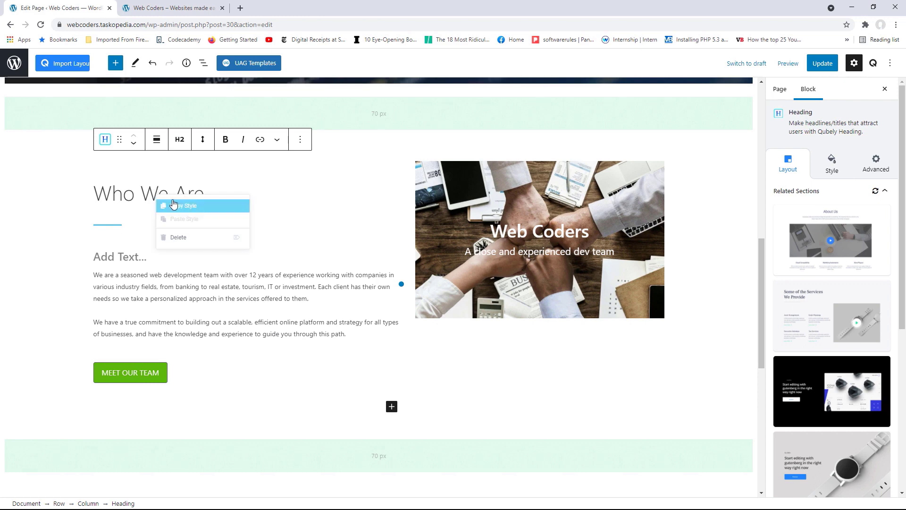
pyautogui.click(187, 209)
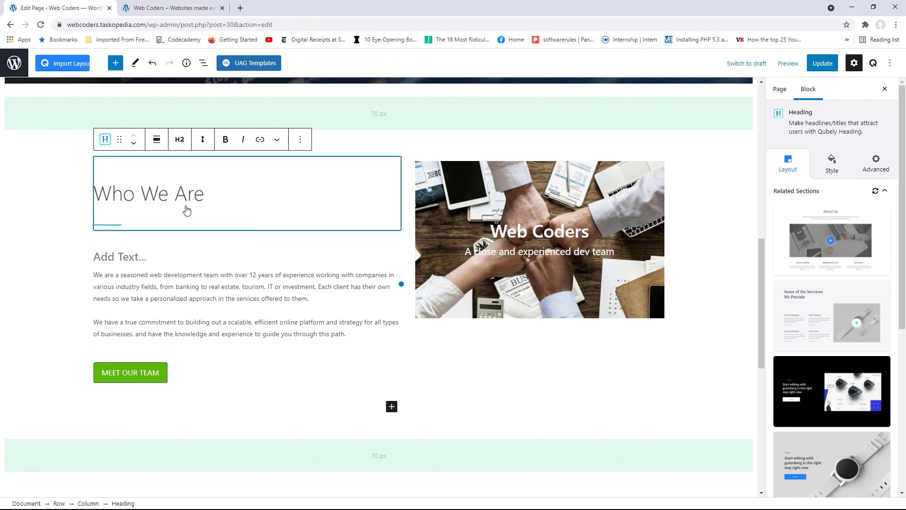
pyautogui.moveTo(762, 248); pyautogui.dragTo(770, 351)
pyautogui.click(208, 238)
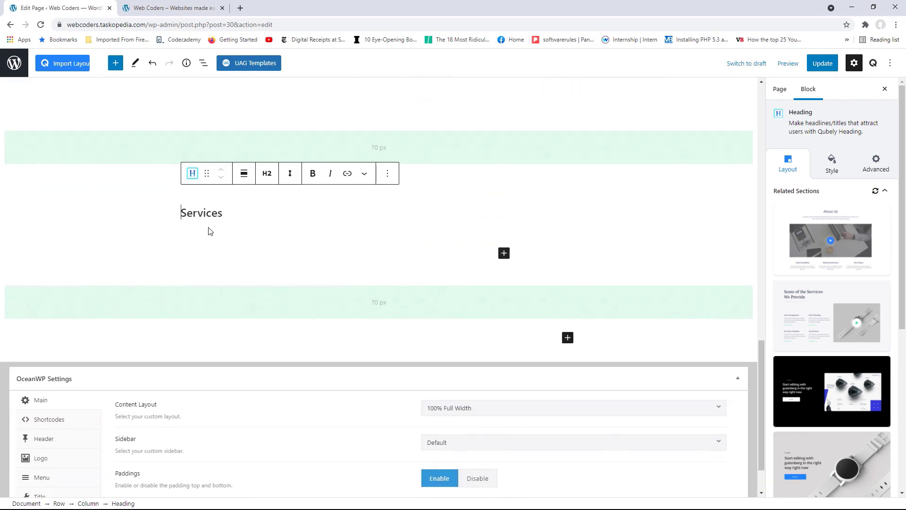
pyautogui.rightClick(206, 213)
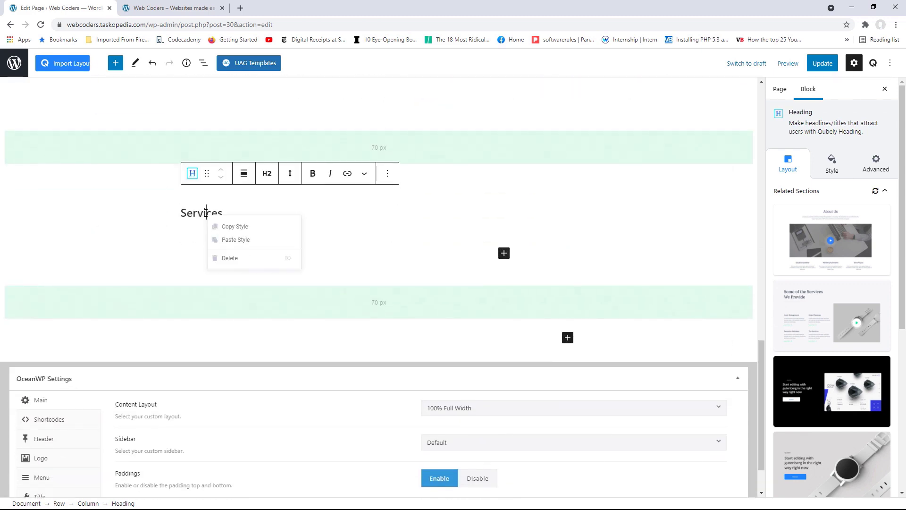
pyautogui.click(239, 242)
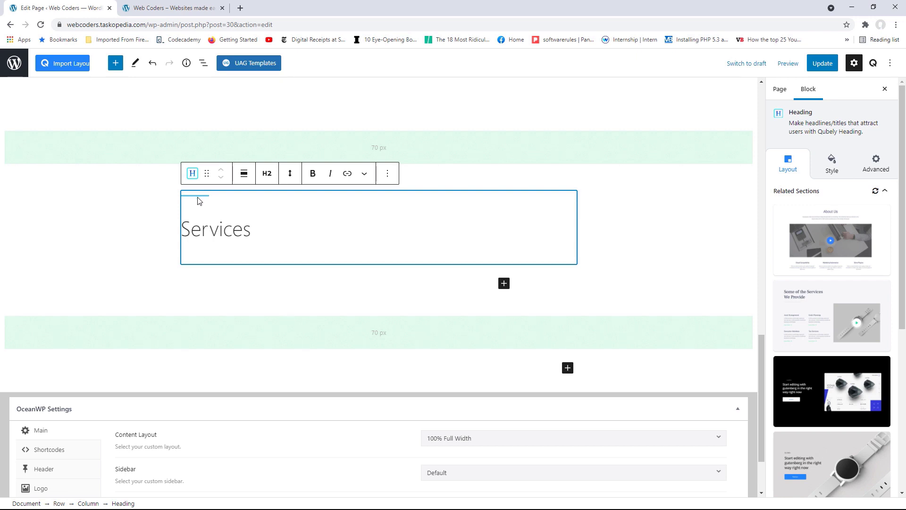
# Center the "Services" heading and set its separator position to Bottom
pyautogui.click(832, 165)
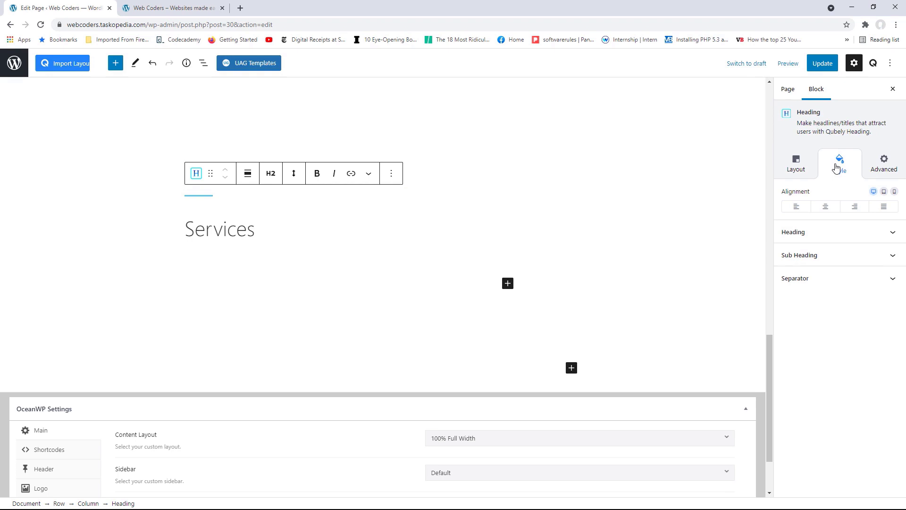
pyautogui.click(826, 207)
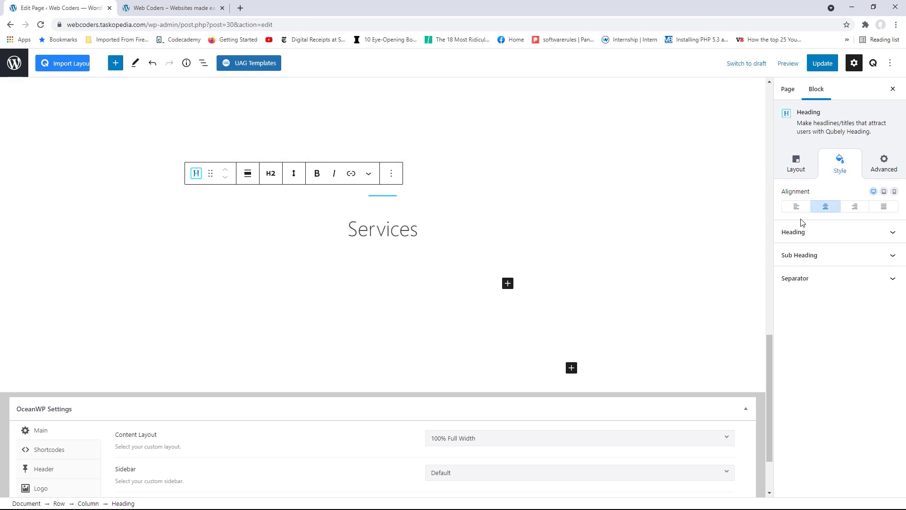
pyautogui.click(873, 279)
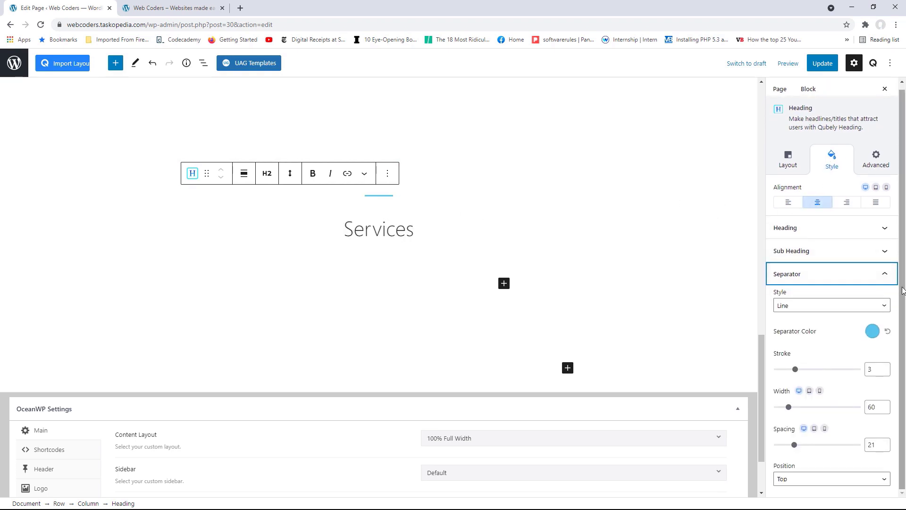
pyautogui.click(884, 479)
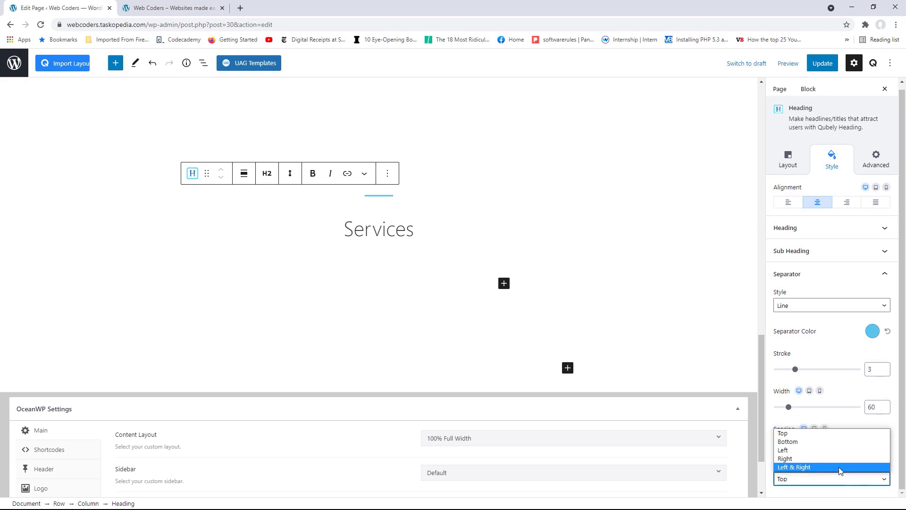
pyautogui.click(810, 444)
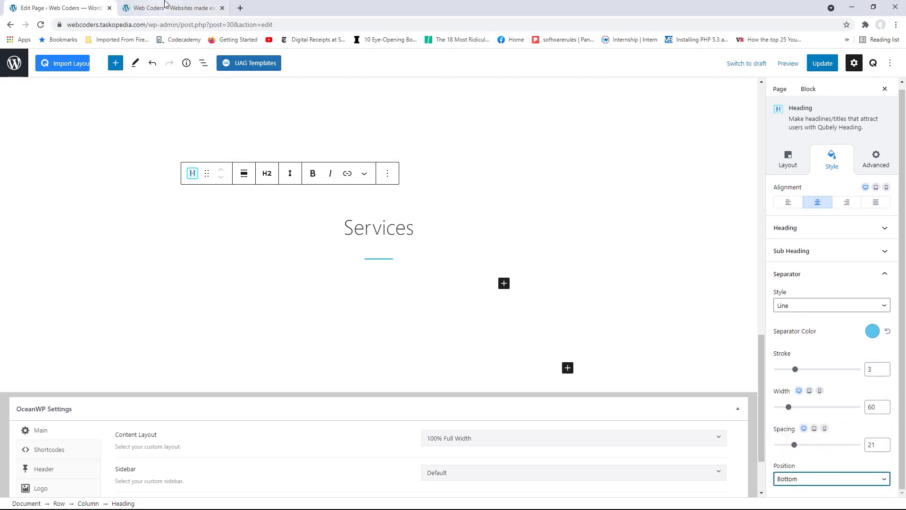
# Check the reference site's Services layout, and add a full-width Row block with two equal columns below the "Services" heading
pyautogui.hotkey('ctrl', 'Tab')
pyautogui.scroll(-5, 903, 165)
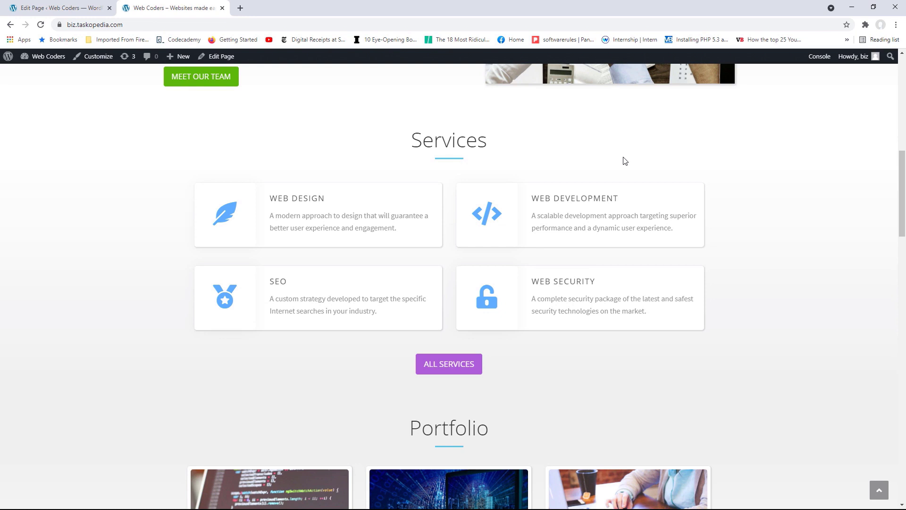
pyautogui.click(56, 7)
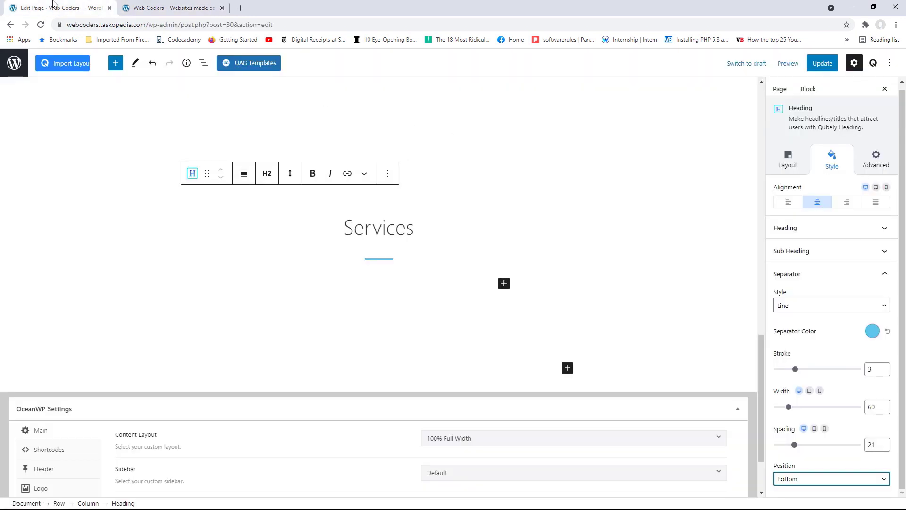
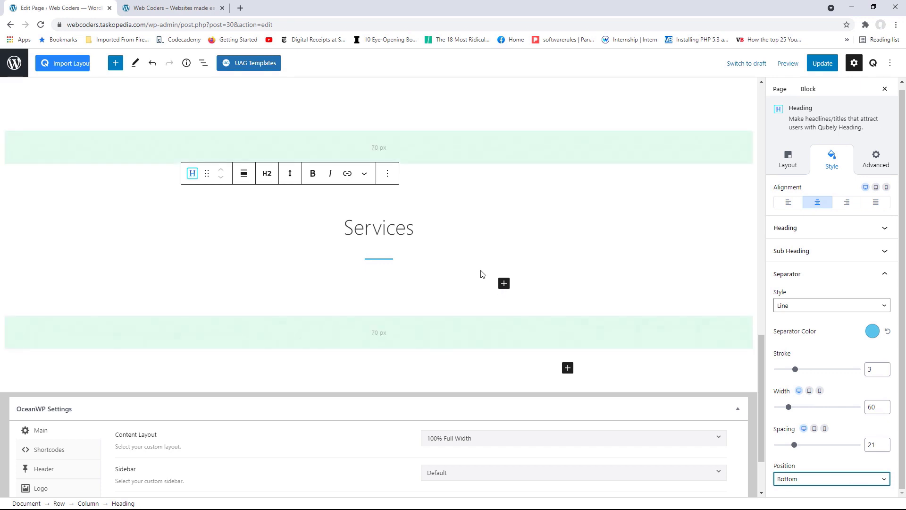
pyautogui.click(504, 284)
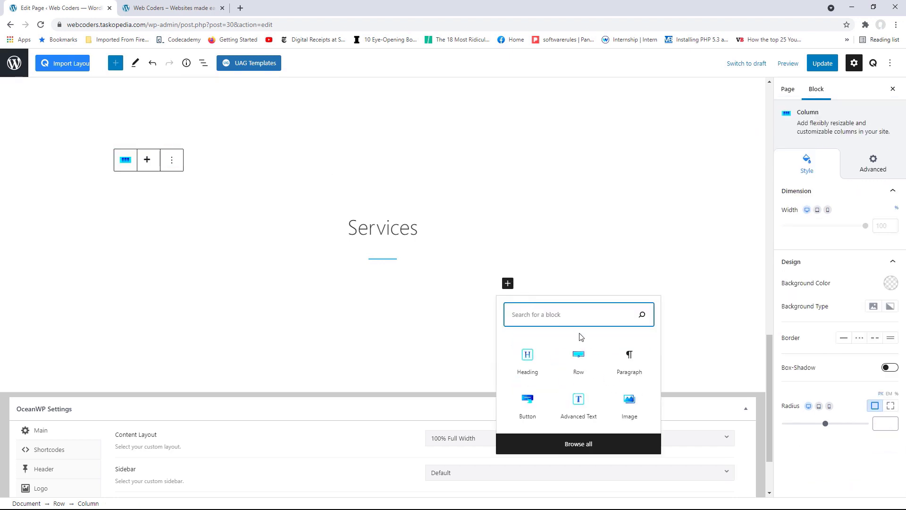
pyautogui.click(578, 360)
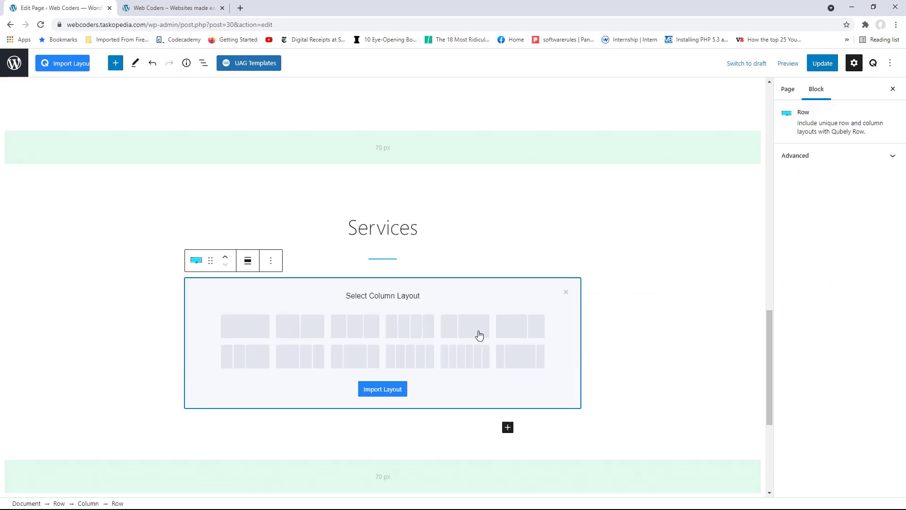
pyautogui.click(305, 327)
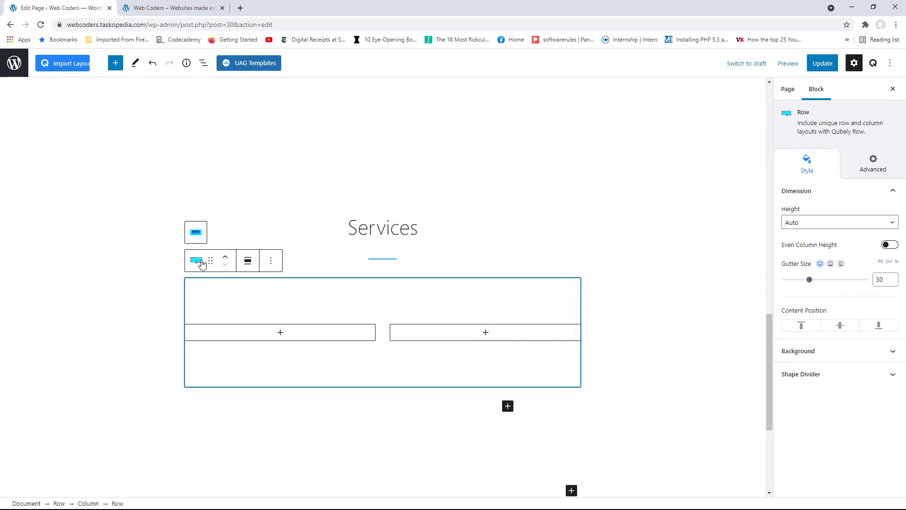
pyautogui.click(248, 261)
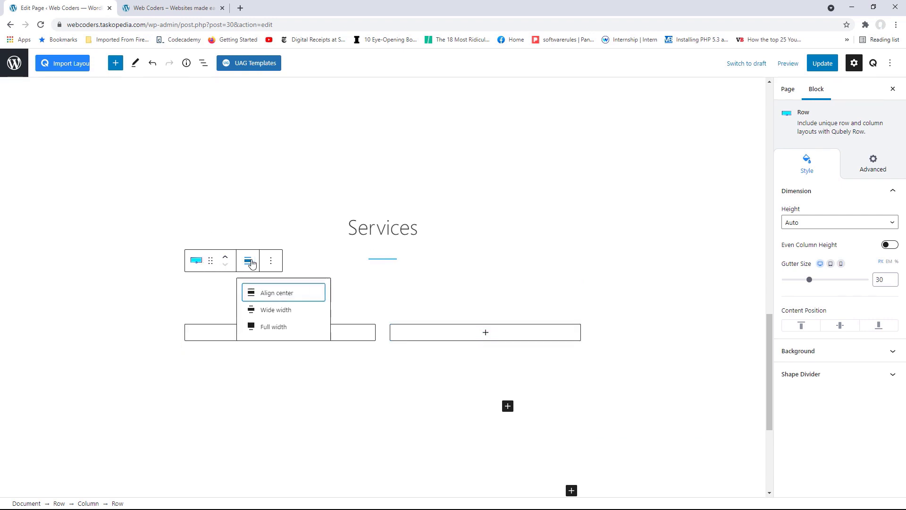
pyautogui.click(284, 329)
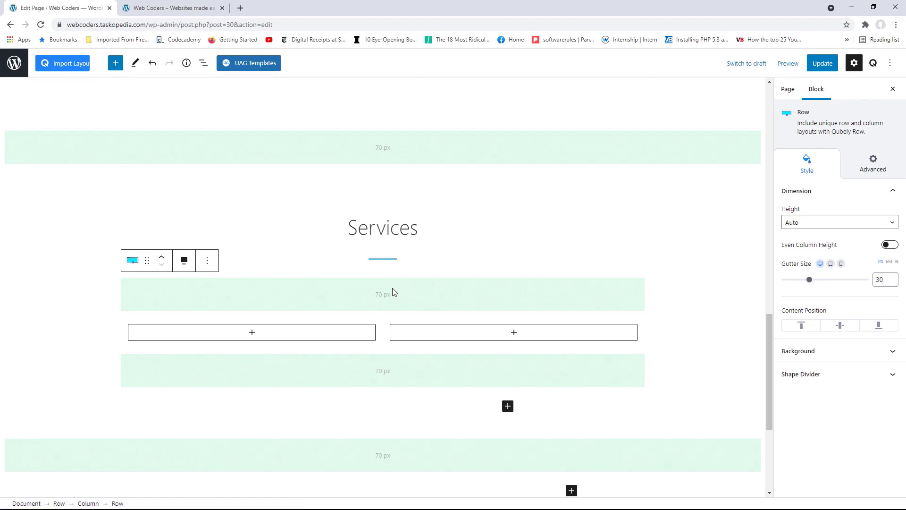
# Set the two-column row's top and bottom padding to 40 px
pyautogui.click(803, 353)
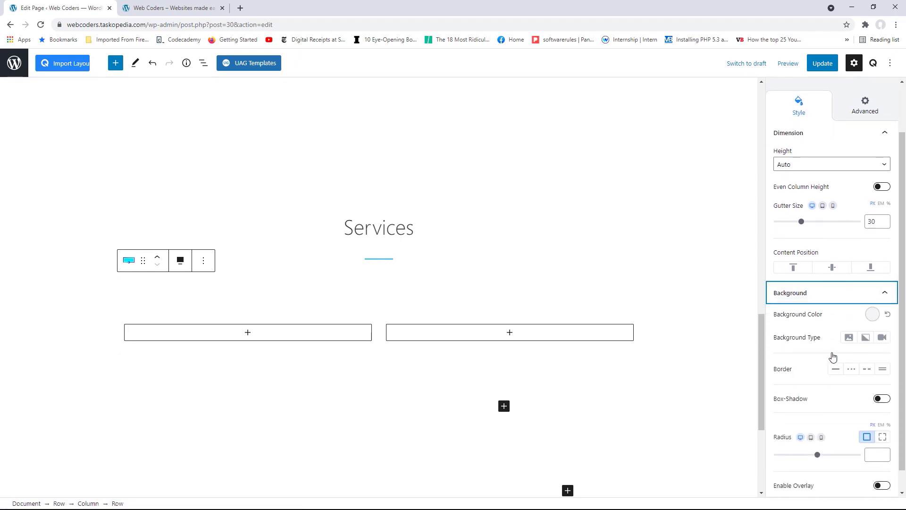
pyautogui.click(805, 296)
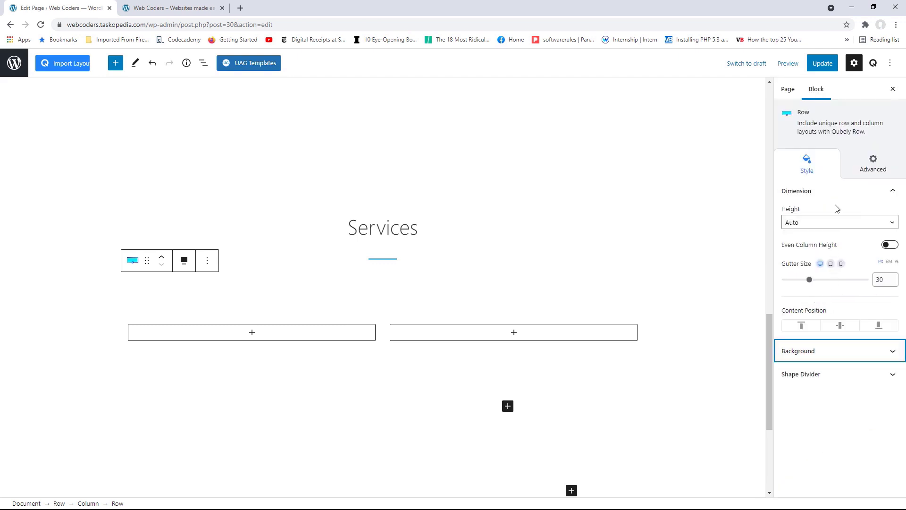
pyautogui.click(872, 166)
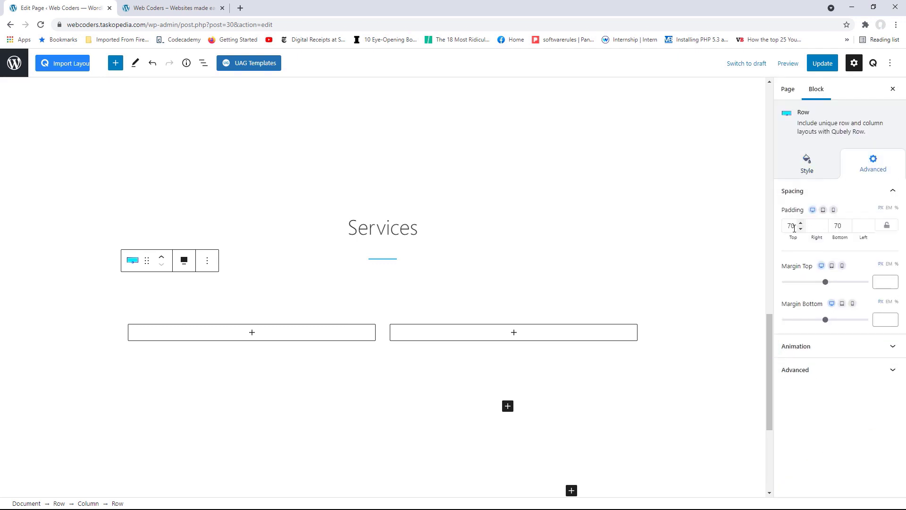
pyautogui.moveTo(794, 226); pyautogui.dragTo(786, 227)
pyautogui.write('40')
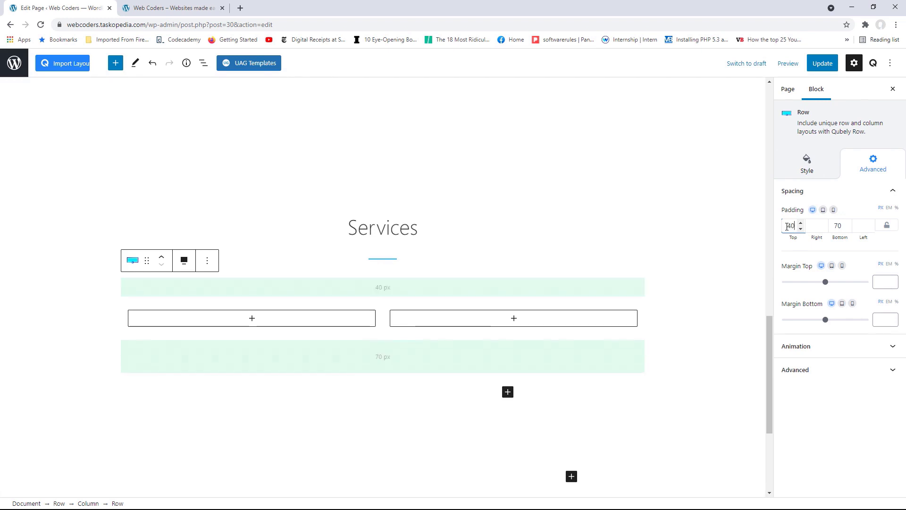
pyautogui.doubleClick(847, 226)
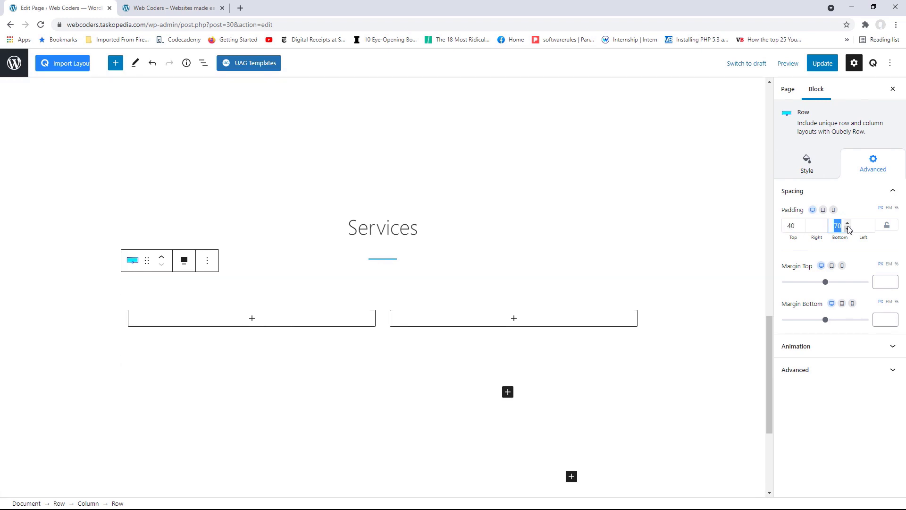
pyautogui.write('40')
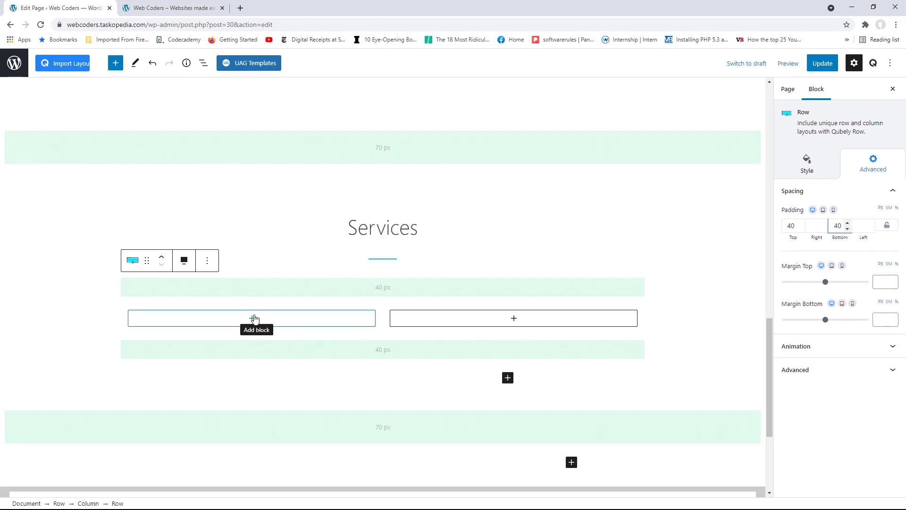
# Add a Qubely Info Box to the first column of the two-column row and apply Layout 2 to it
pyautogui.click(172, 8)
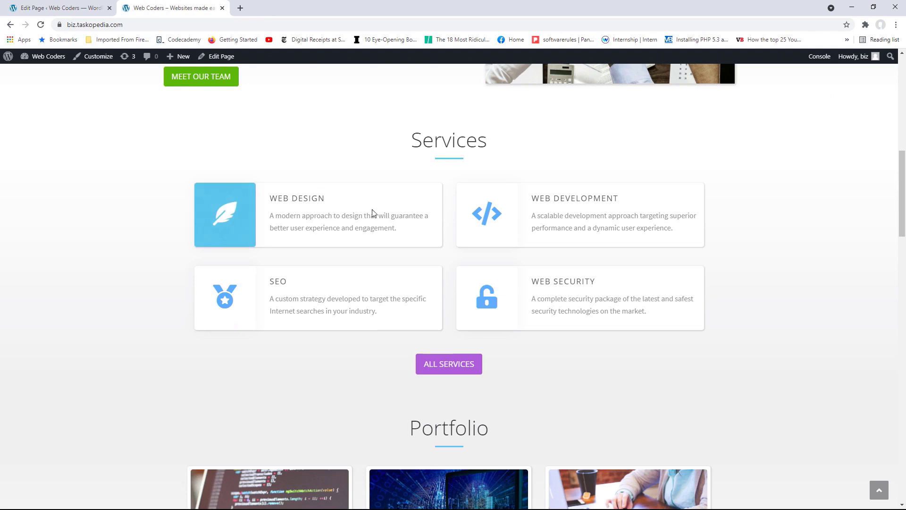
pyautogui.click(71, 8)
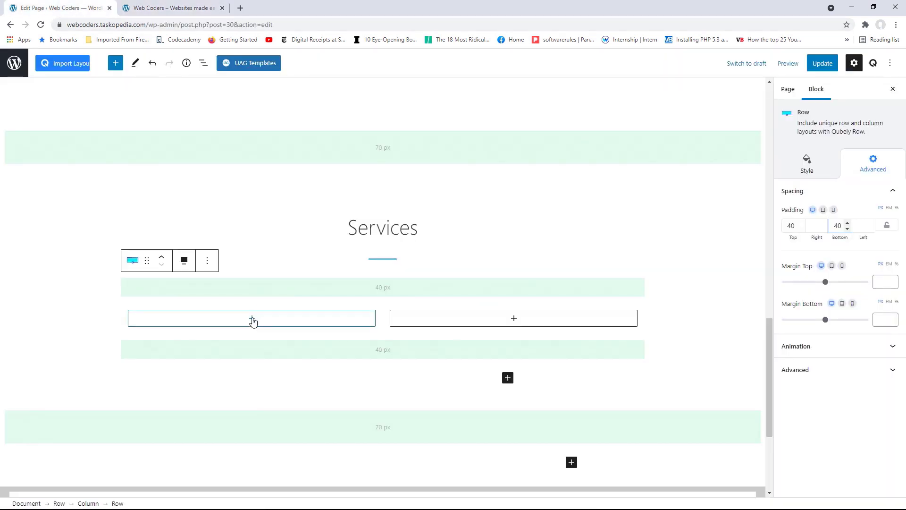
pyautogui.click(252, 320)
pyautogui.click(252, 320)
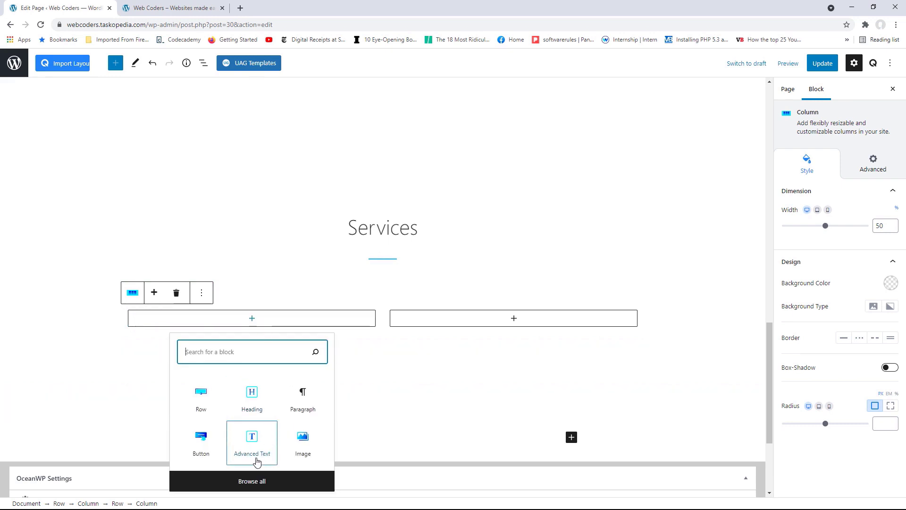
pyautogui.click(258, 482)
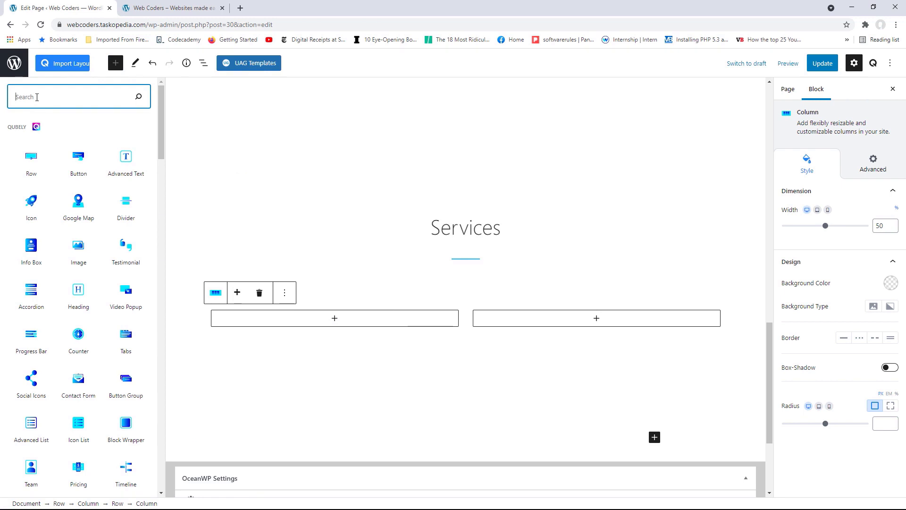
pyautogui.write('inf')
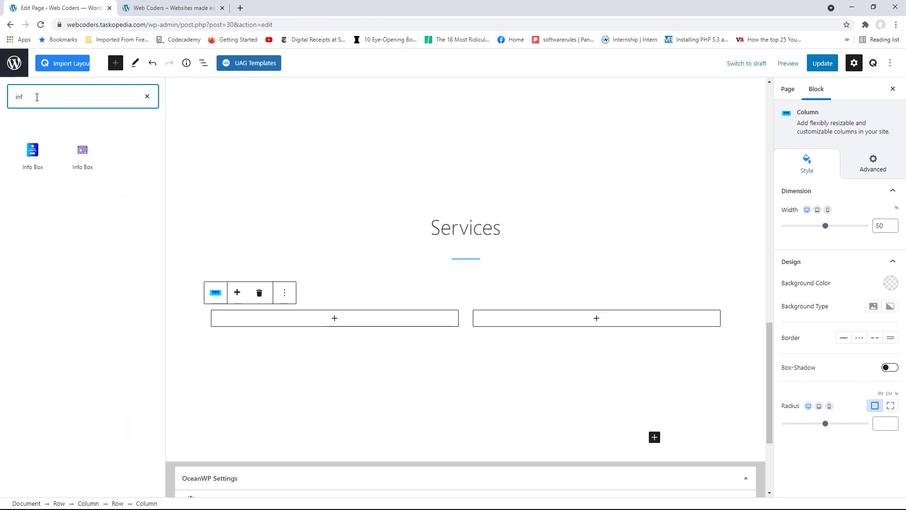
pyautogui.moveTo(37, 157)
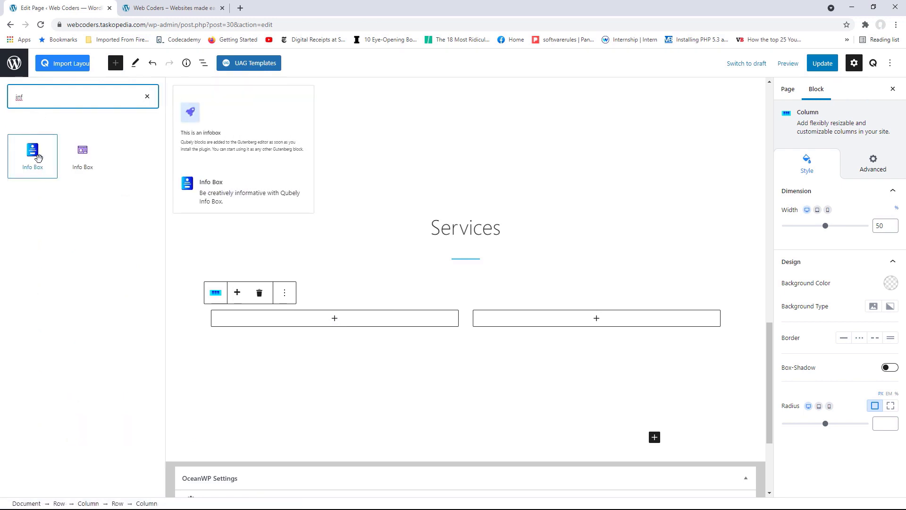
pyautogui.click(37, 156)
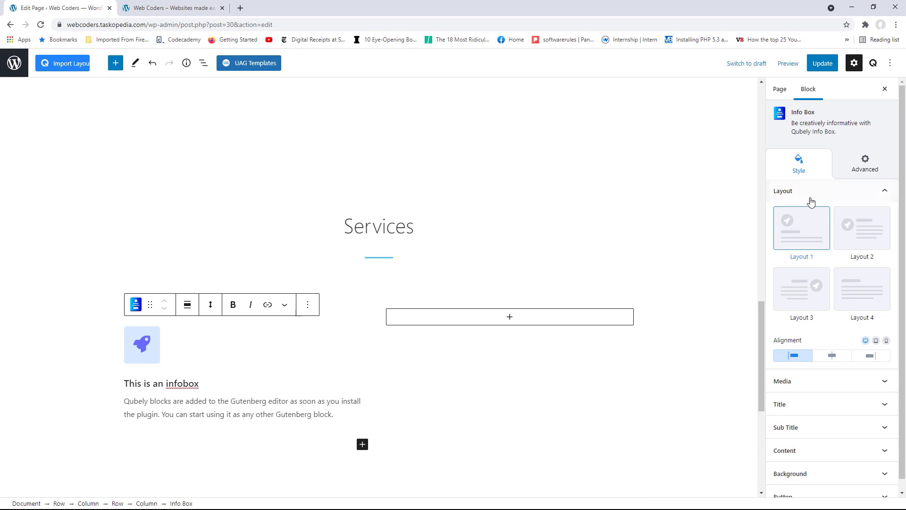
pyautogui.click(864, 234)
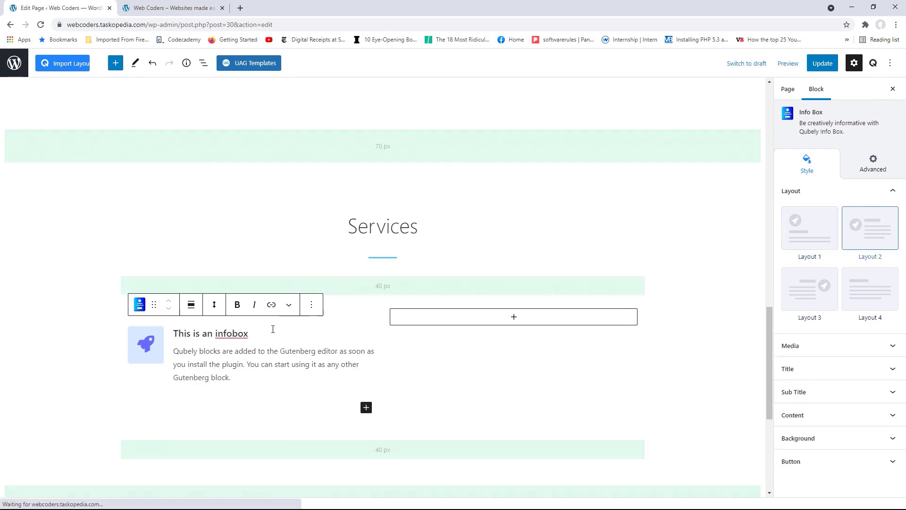
# Replace the info box title in the first column with "WEB DESIGN"
pyautogui.moveTo(249, 334); pyautogui.dragTo(175, 326)
pyautogui.press('capslock')
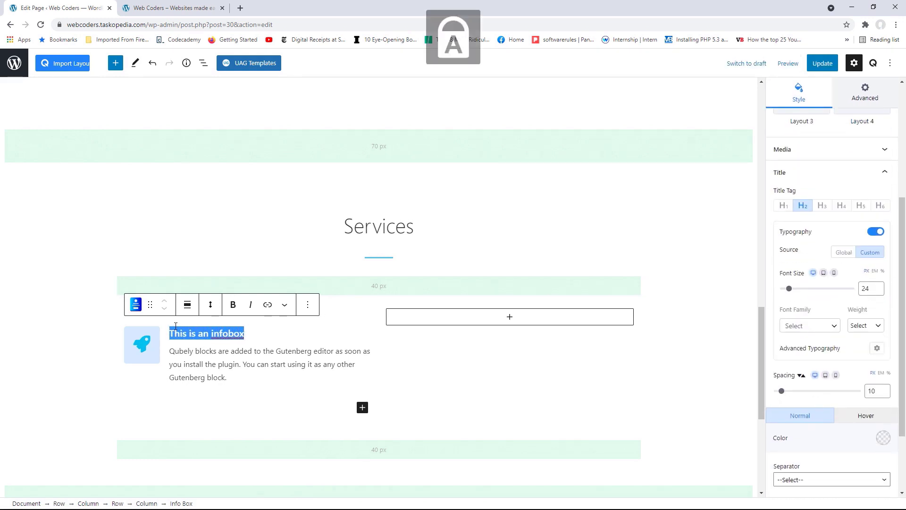
pyautogui.write('WEB DESIGN')
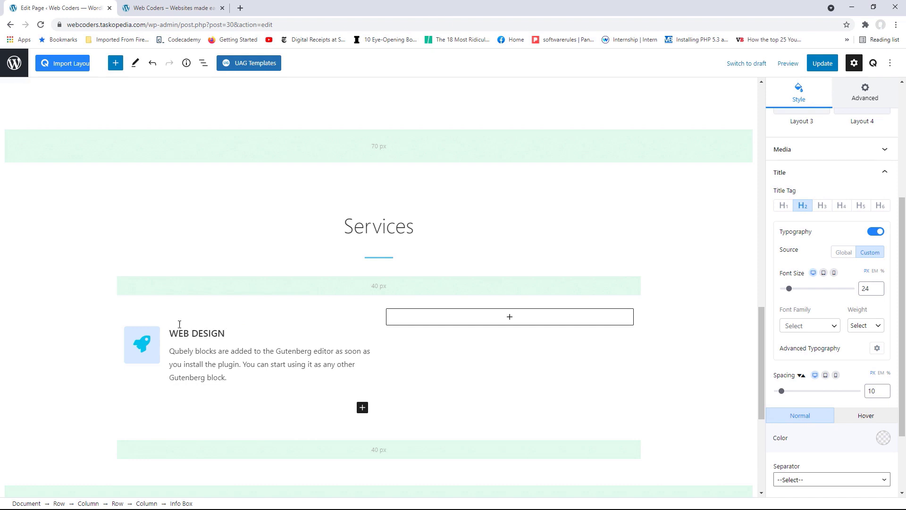
# Copy the Web Design description from the reference site and replace the info box's placeholder text with it
pyautogui.click(170, 8)
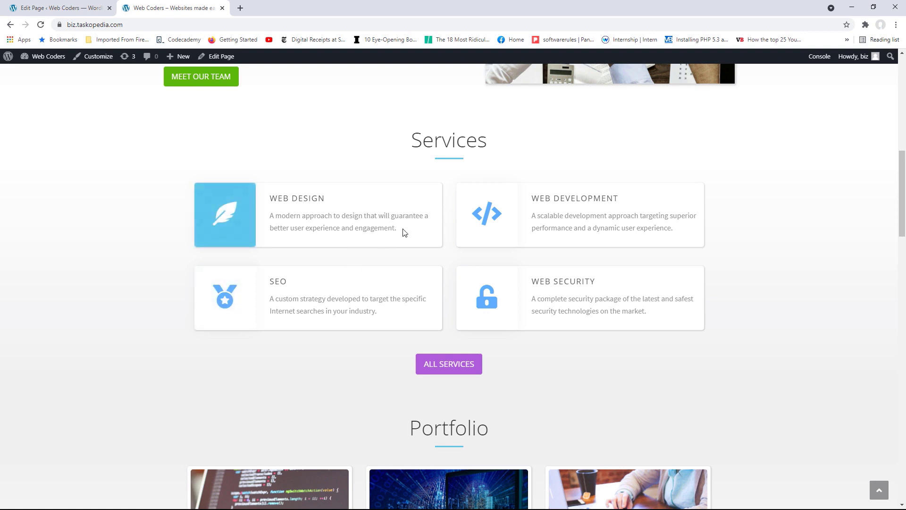
pyautogui.moveTo(404, 233); pyautogui.dragTo(271, 217)
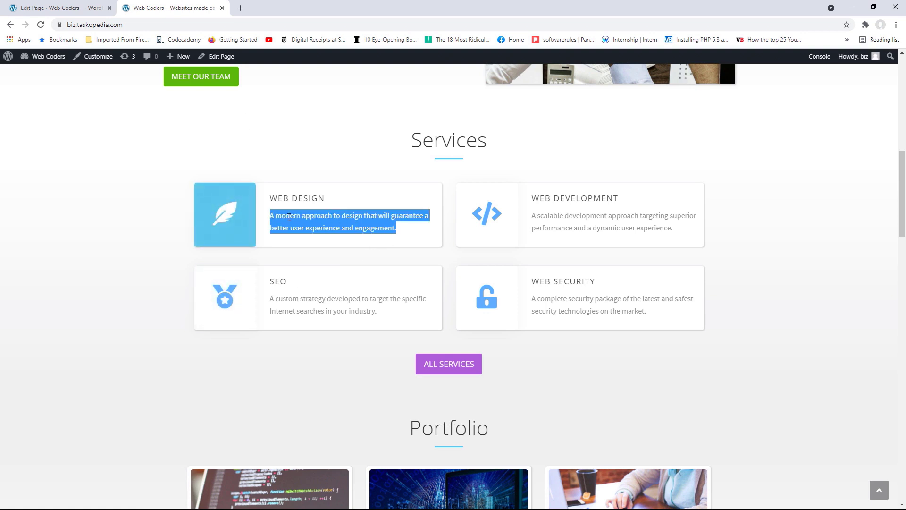
pyautogui.rightClick(288, 217)
pyautogui.click(313, 227)
pyautogui.click(61, 7)
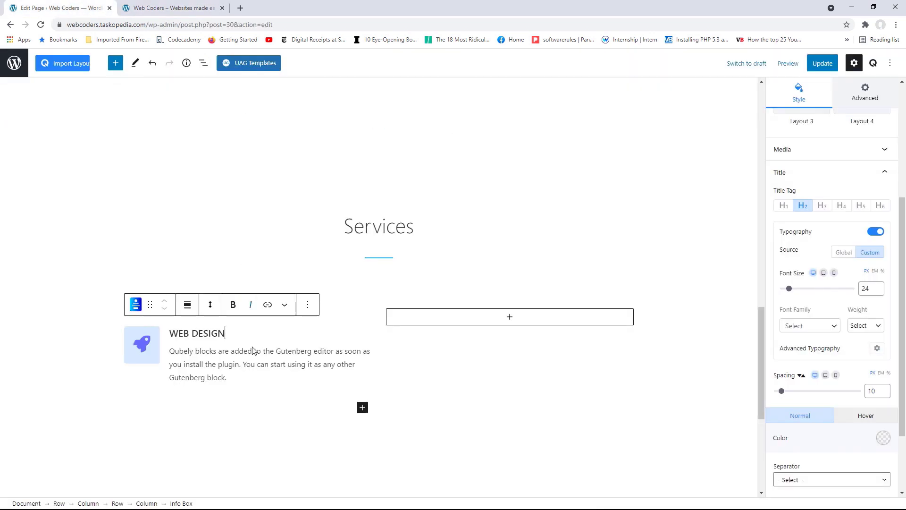
pyautogui.moveTo(227, 377); pyautogui.dragTo(171, 351)
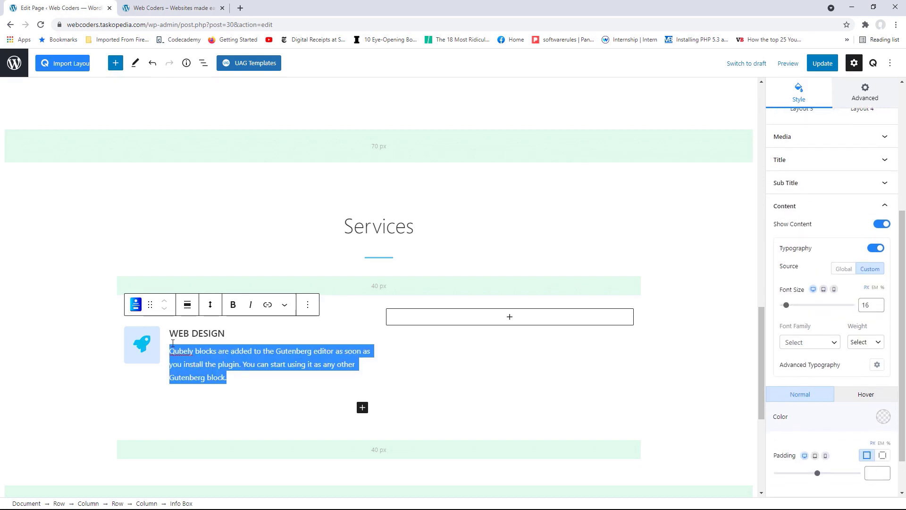
pyautogui.press('BackSpace')
pyautogui.hotkey('ctrl', 'v')
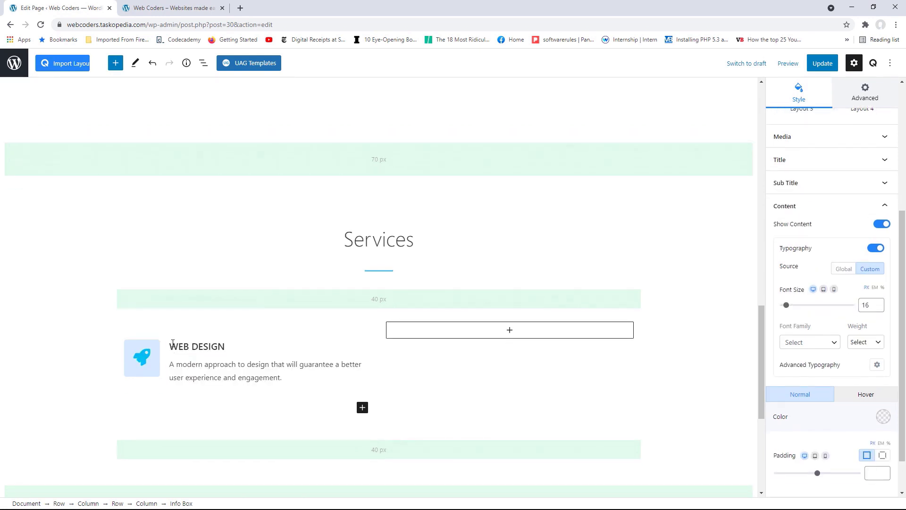
# Search the info box's media icons for "feather" and apply the second feather icon, matching the reference site
pyautogui.scroll(5, 899, 229)
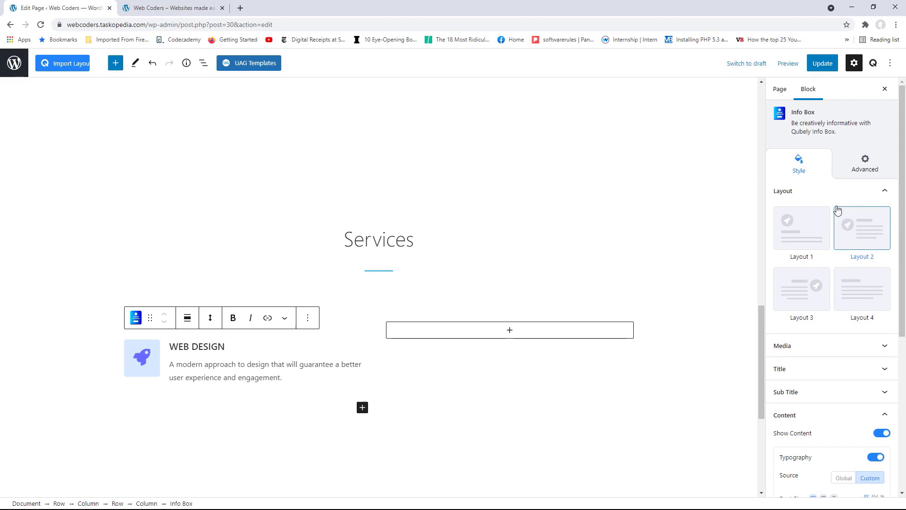
pyautogui.scroll(-2, 902, 167)
pyautogui.scroll(2, 903, 167)
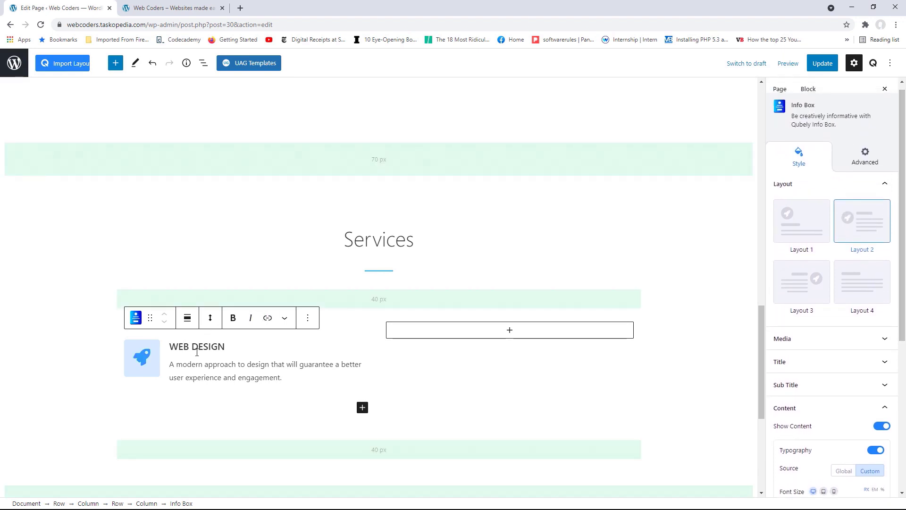
pyautogui.click(884, 184)
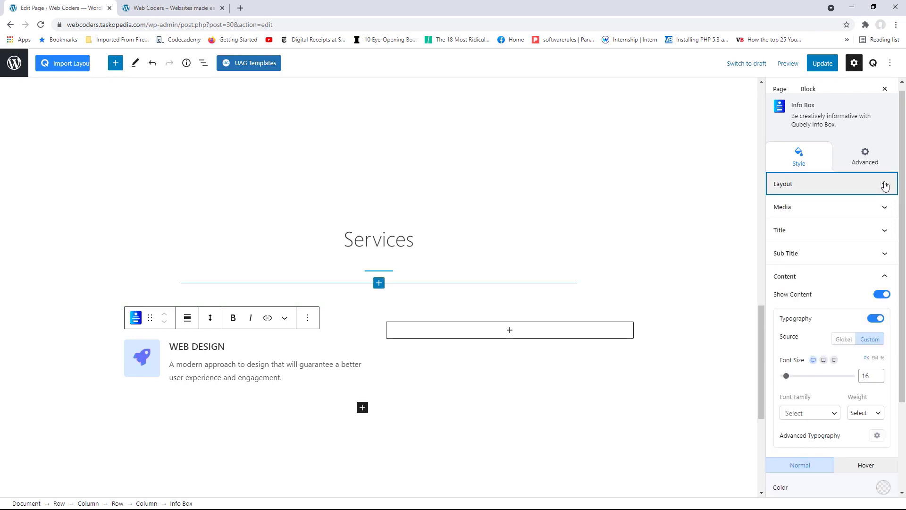
pyautogui.click(885, 208)
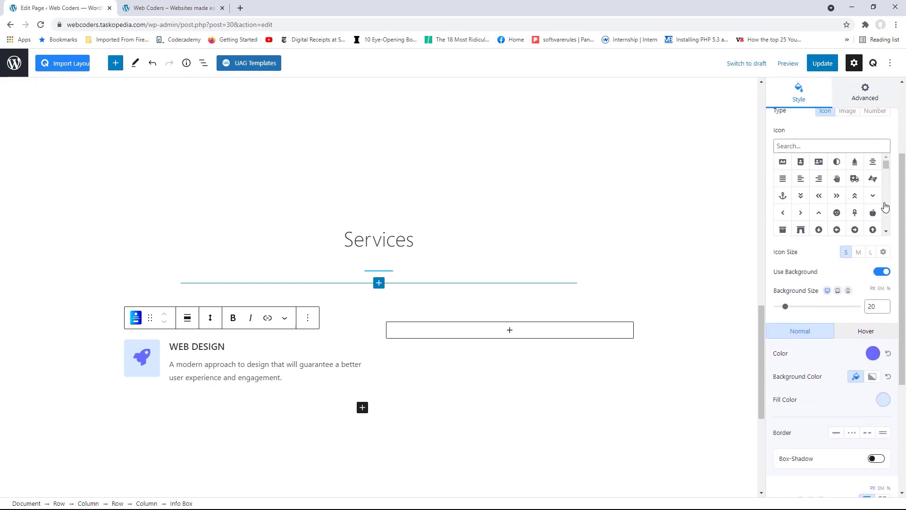
pyautogui.click(176, 6)
pyautogui.click(61, 7)
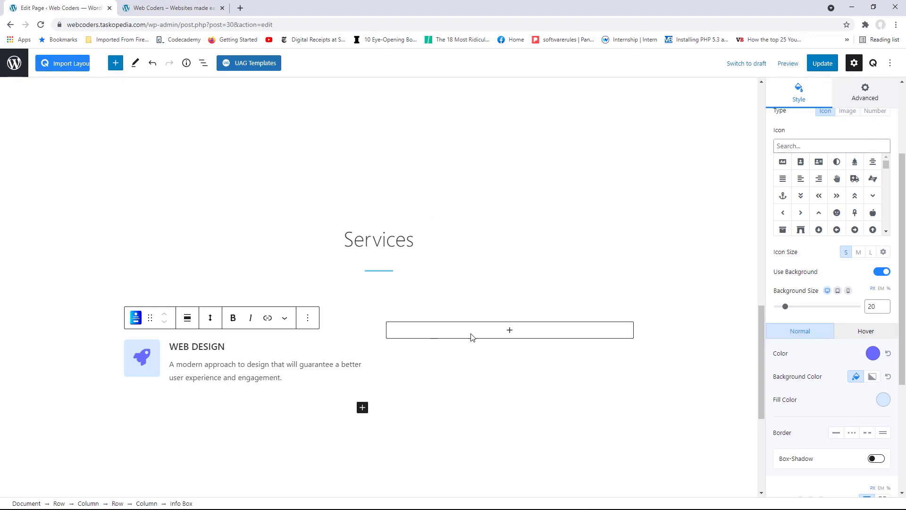
pyautogui.click(802, 143)
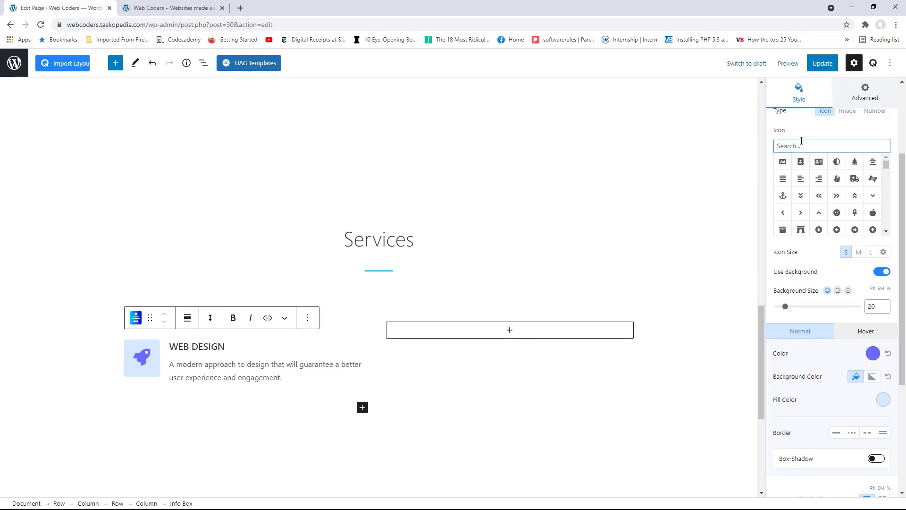
pyautogui.write('feather')
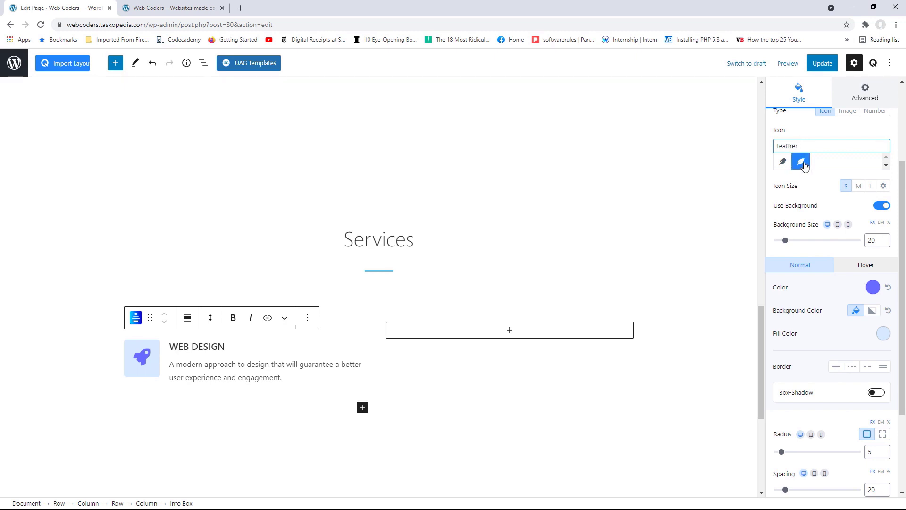
pyautogui.click(802, 162)
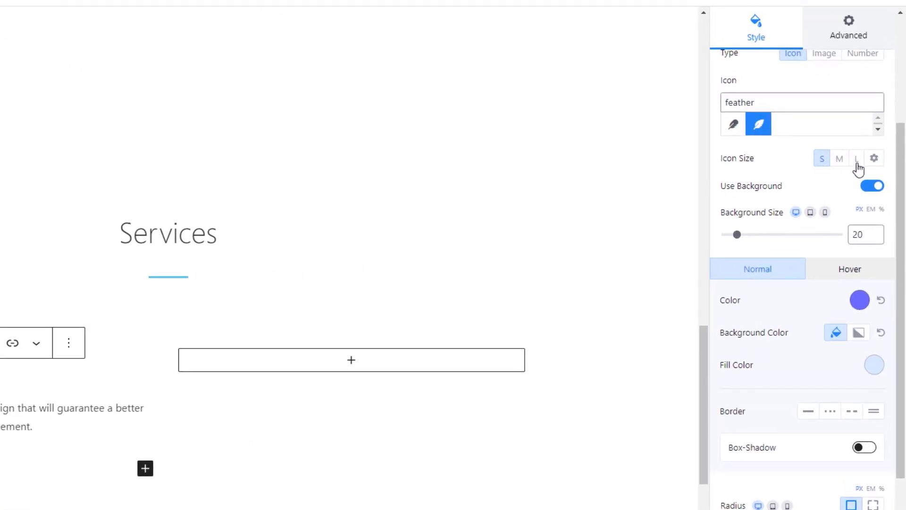
# Give the feather icon a custom size of 50 px and a background size of 40 px
pyautogui.click(874, 159)
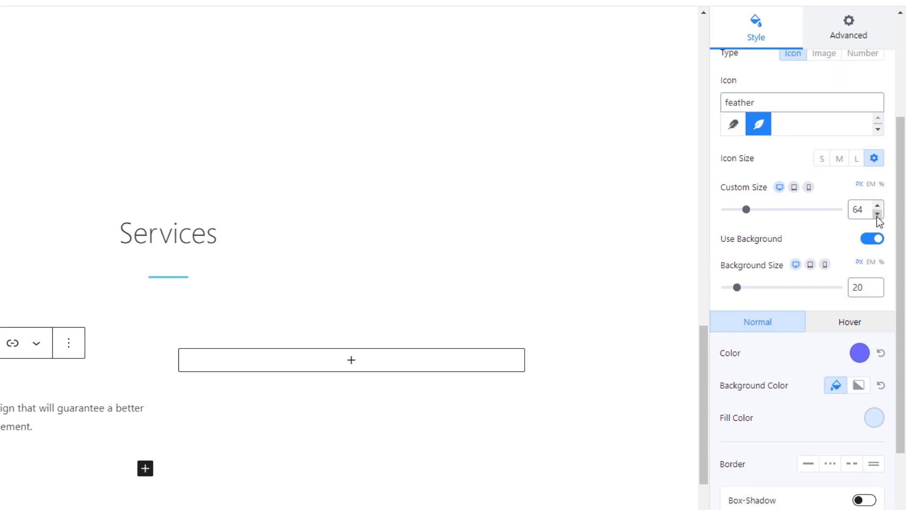
pyautogui.click(877, 214)
pyautogui.click(878, 215)
pyautogui.click(877, 215)
pyautogui.click(877, 214)
pyautogui.click(878, 215)
pyautogui.click(878, 215)
pyautogui.click(877, 215)
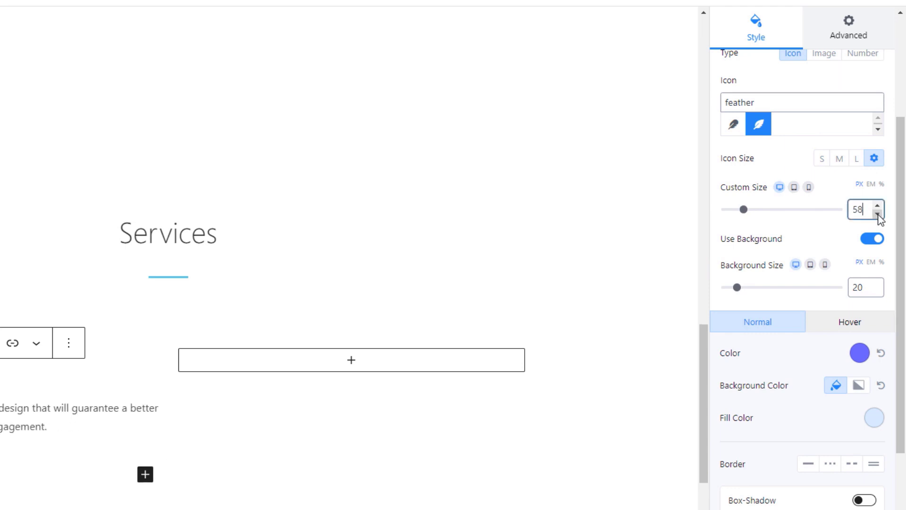
pyautogui.click(878, 215)
pyautogui.click(878, 214)
pyautogui.click(878, 215)
pyautogui.click(878, 215)
pyautogui.click(878, 215)
pyautogui.click(878, 214)
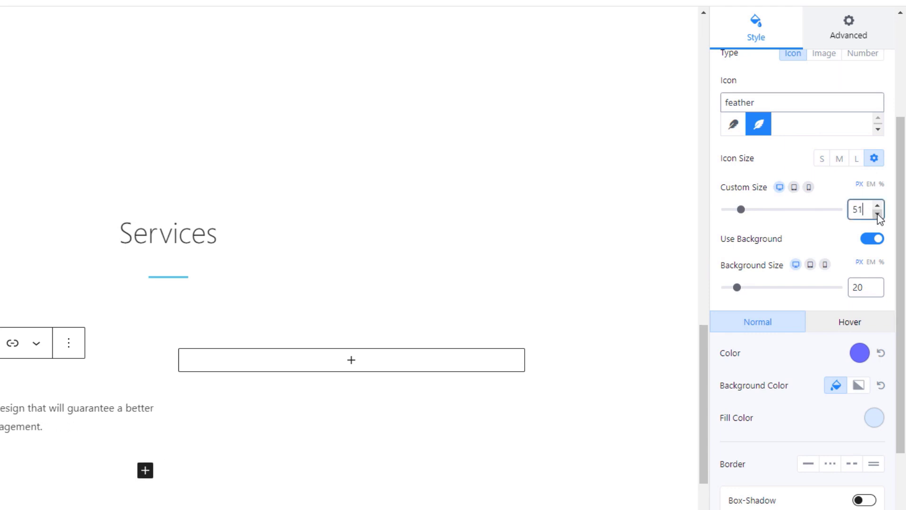
pyautogui.click(878, 215)
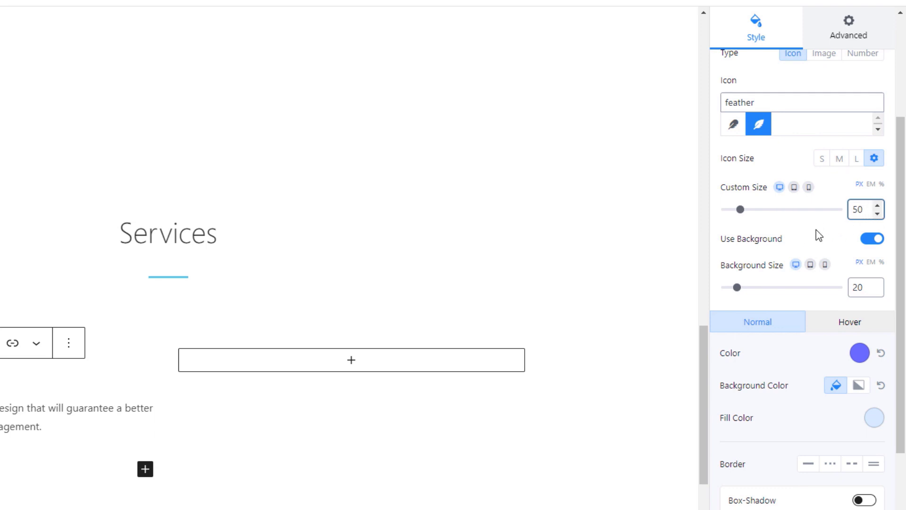
pyautogui.moveTo(864, 286); pyautogui.dragTo(849, 286)
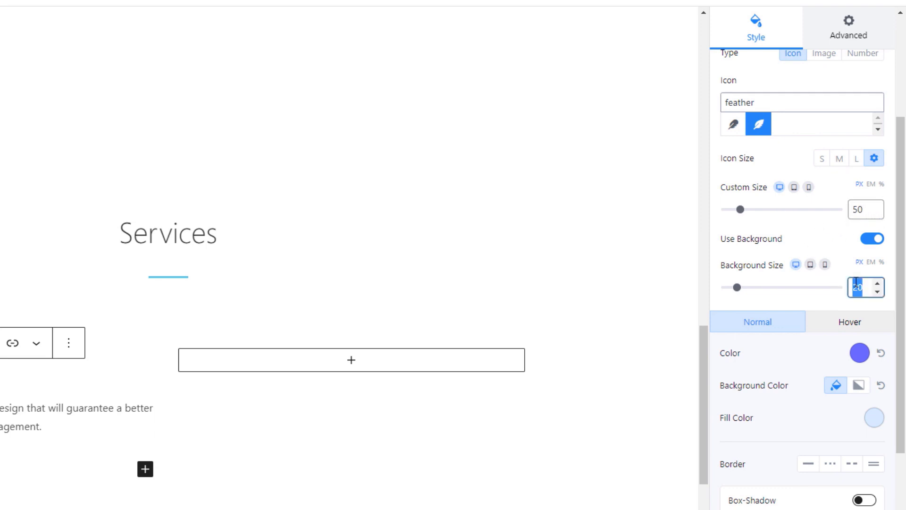
pyautogui.write('40')
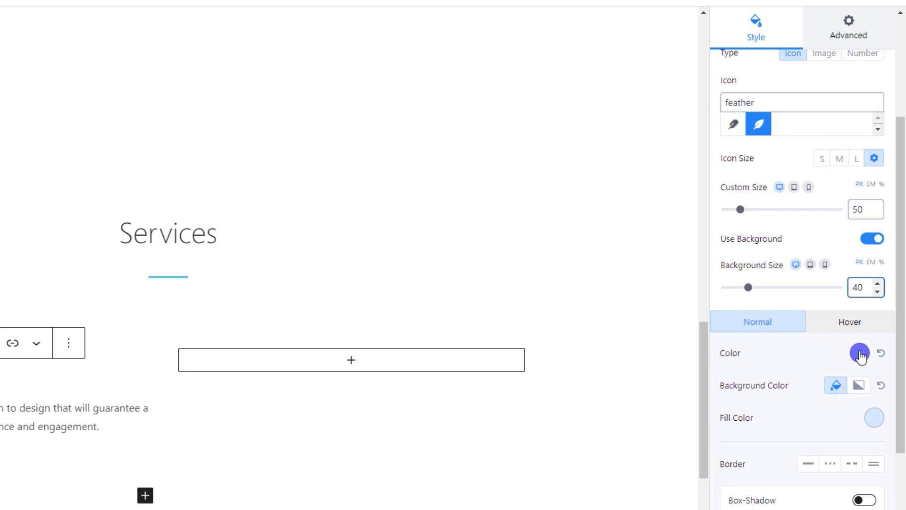
# Set the feather icon's normal color to #5daeff and clear its background color
pyautogui.click(860, 354)
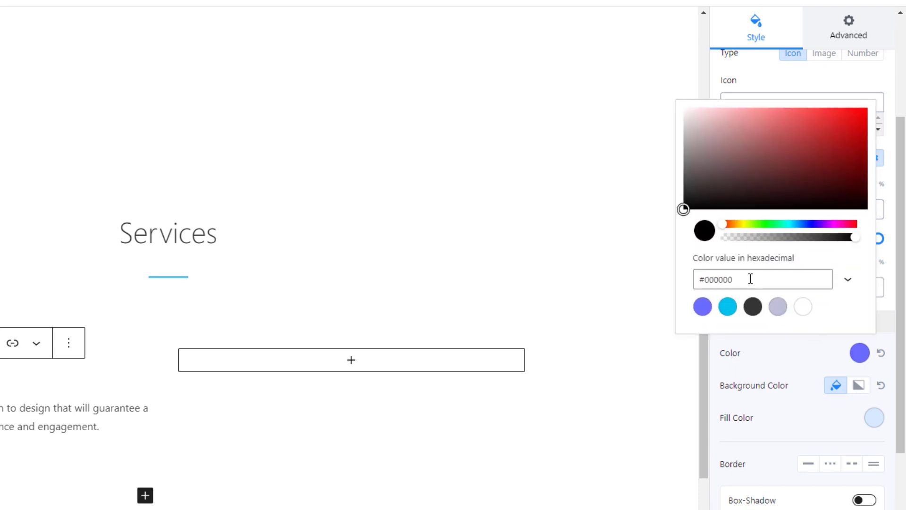
pyautogui.doubleClick(707, 280)
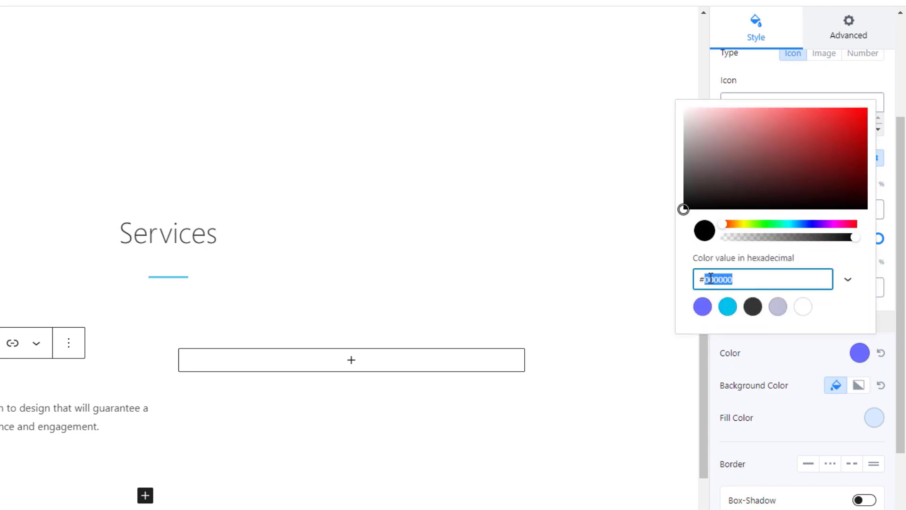
pyautogui.write('5baeff')
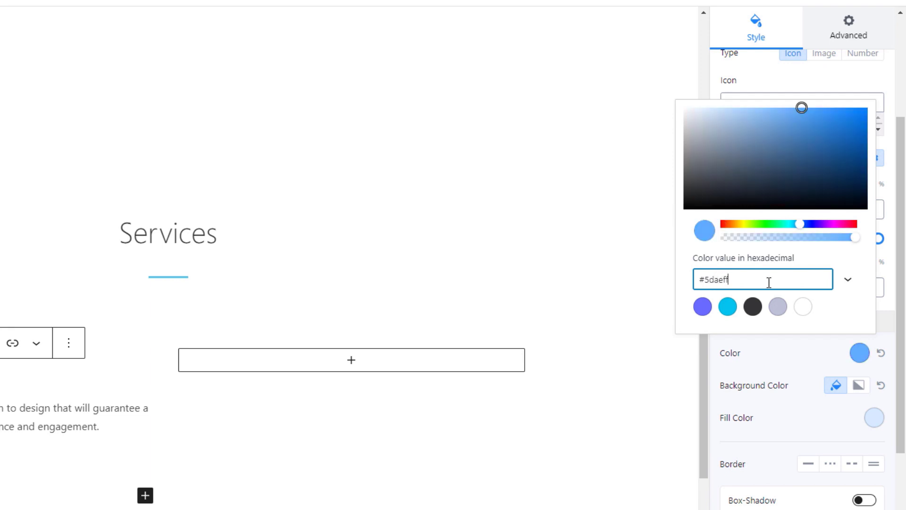
pyautogui.click(828, 316)
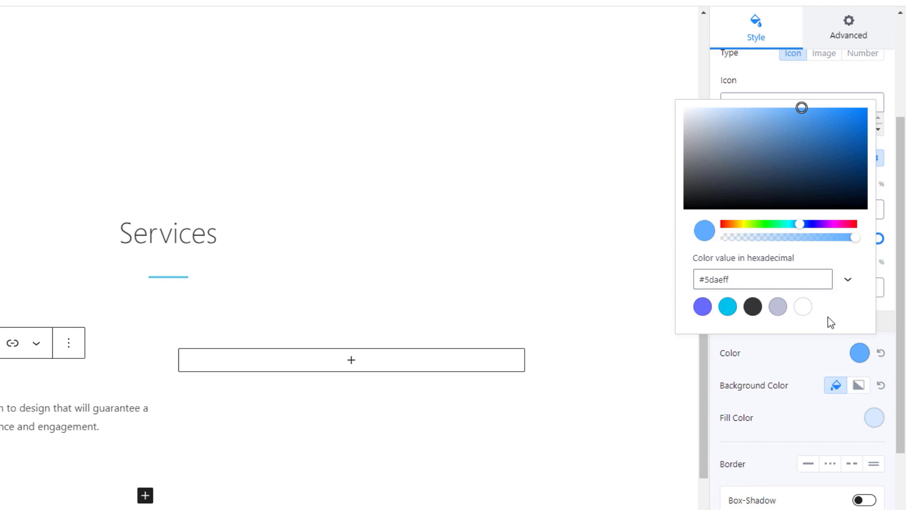
pyautogui.click(804, 353)
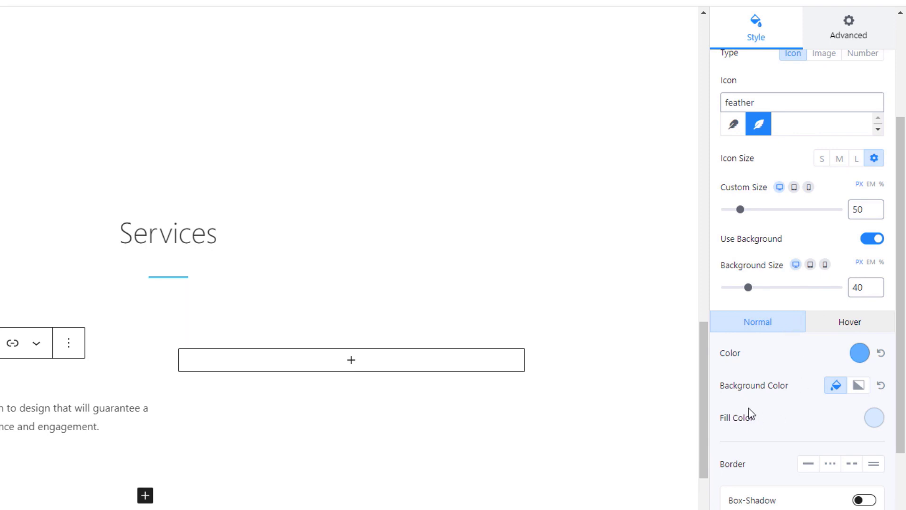
pyautogui.click(881, 386)
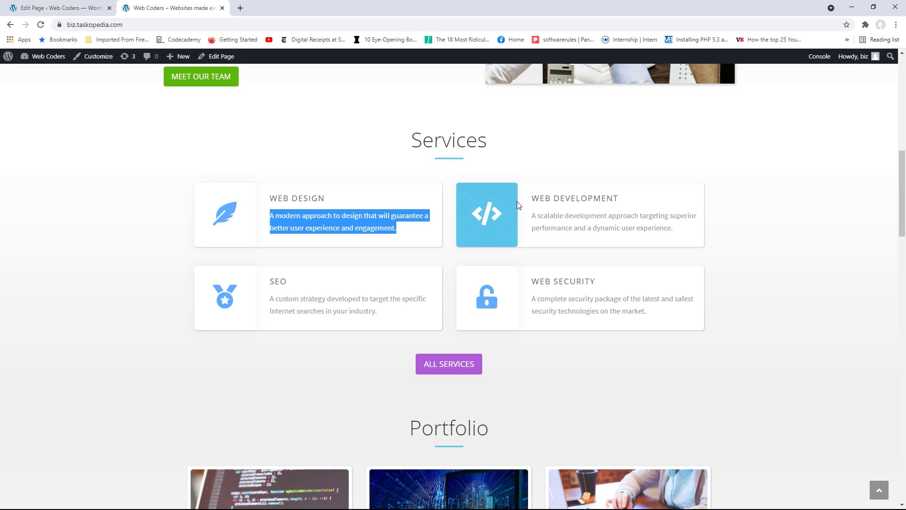
# Return from the reference site to the page editor and set the feather icon's hover color to #ffffff
pyautogui.click(66, 8)
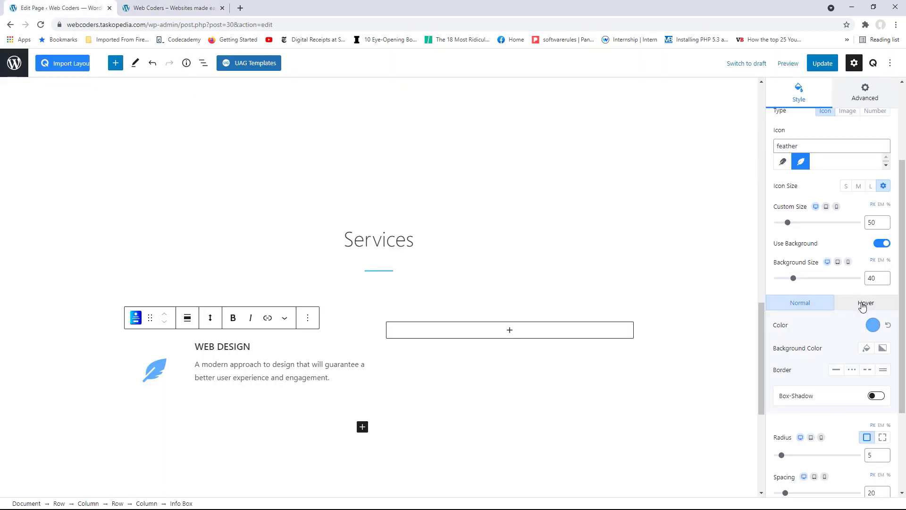
pyautogui.click(863, 306)
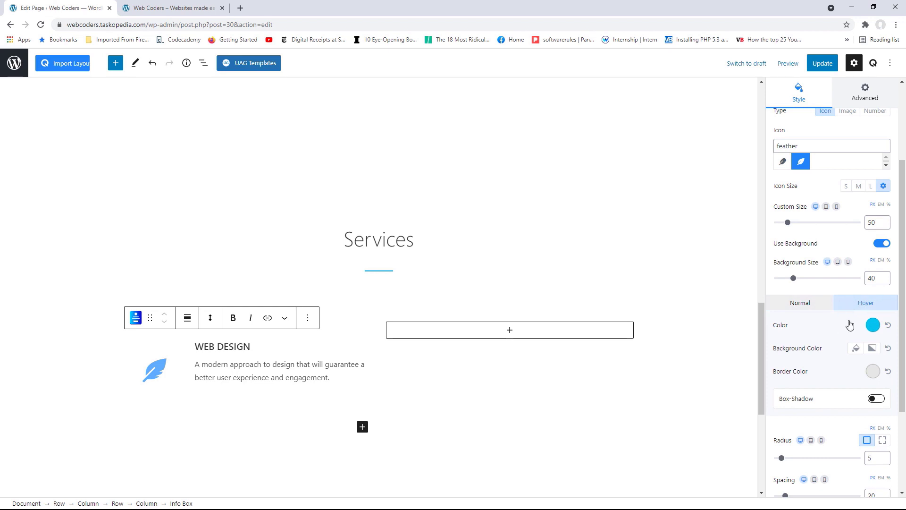
pyautogui.click(873, 324)
pyautogui.moveTo(788, 273); pyautogui.dragTo(772, 272)
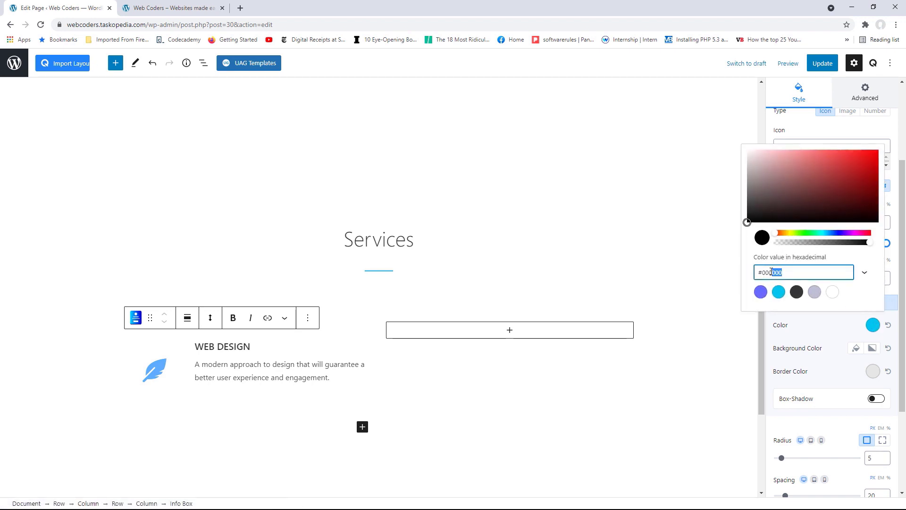
pyautogui.press('BackSpace')
pyautogui.write('ffffff')
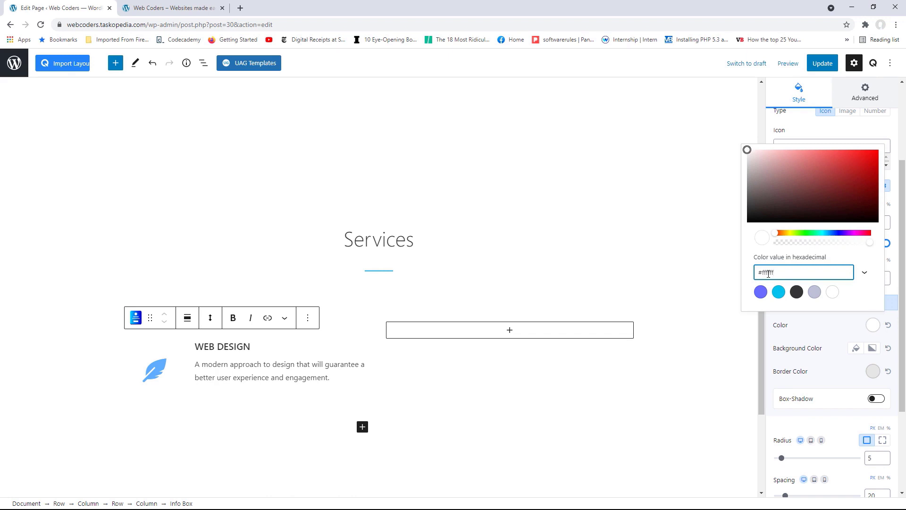
pyautogui.click(828, 328)
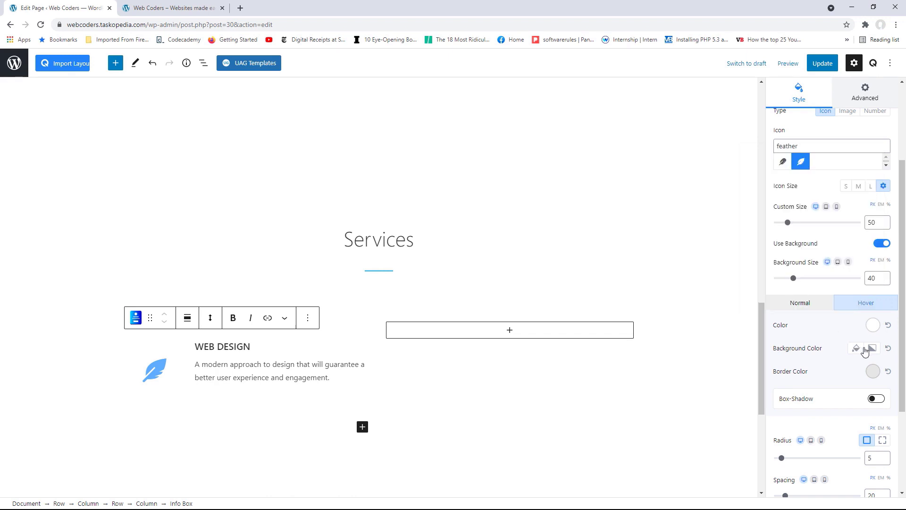
# Set the feather icon's hover background fill color to #5daeff and clear its hover border color
pyautogui.click(856, 349)
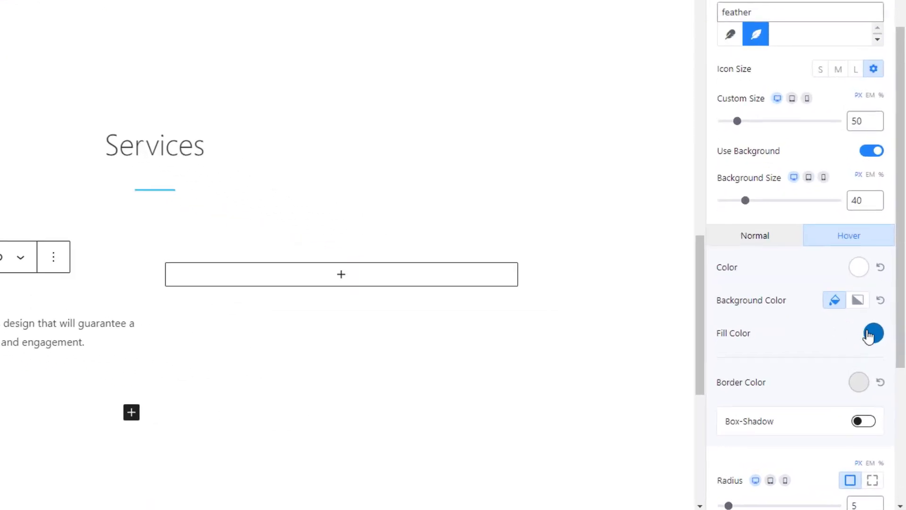
pyautogui.click(876, 371)
pyautogui.moveTo(750, 251); pyautogui.dragTo(710, 250)
pyautogui.click(731, 280)
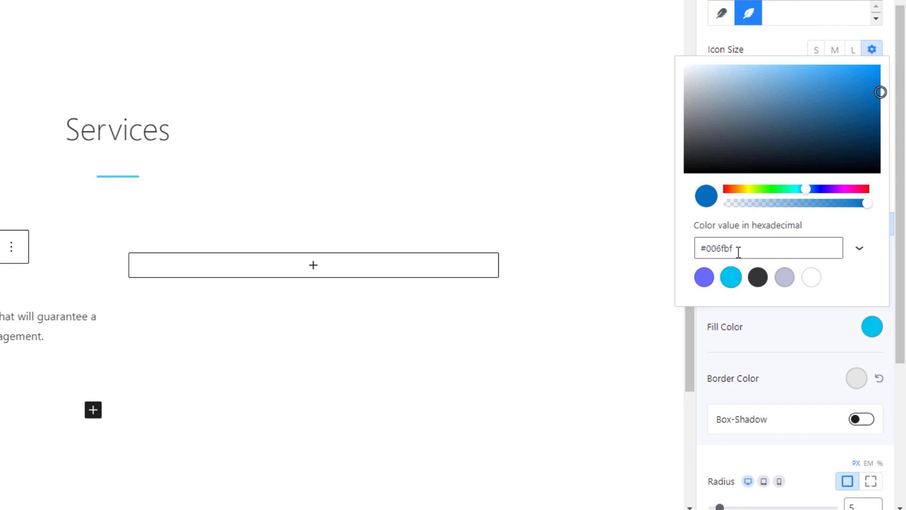
pyautogui.doubleClick(720, 250)
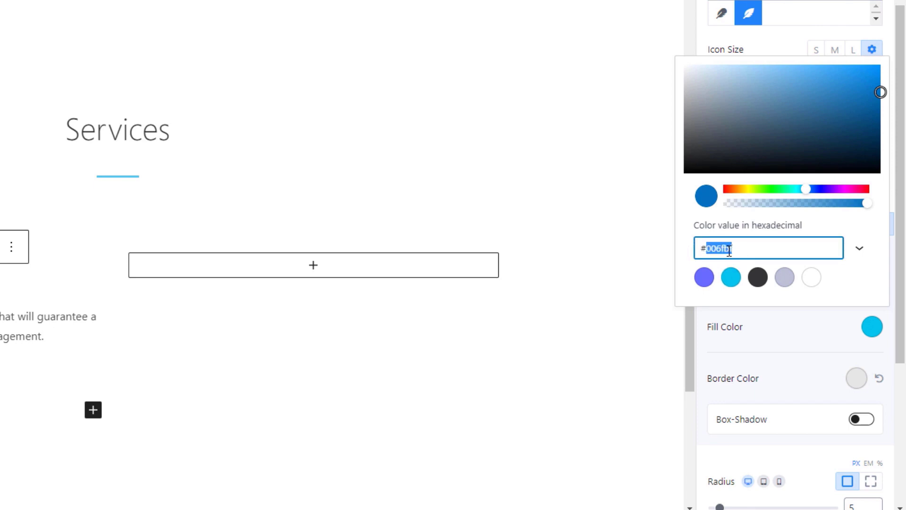
pyautogui.write('5daeff')
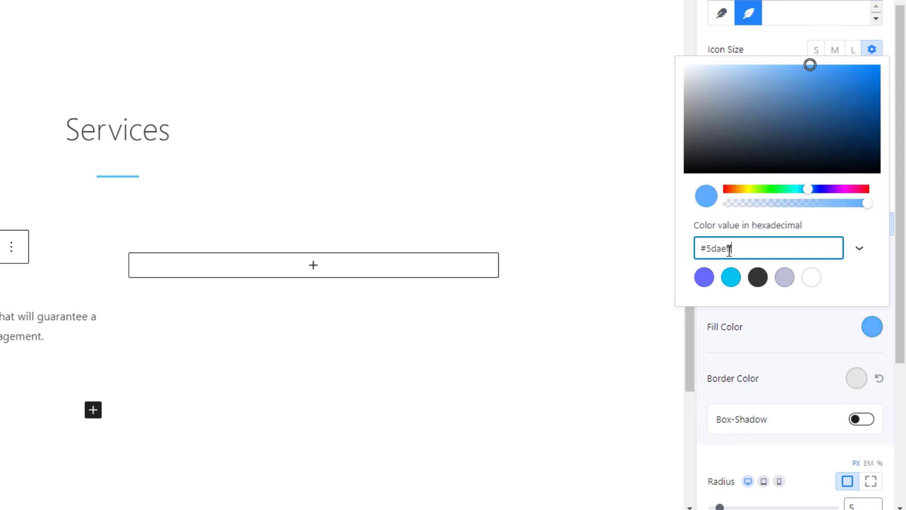
pyautogui.click(777, 339)
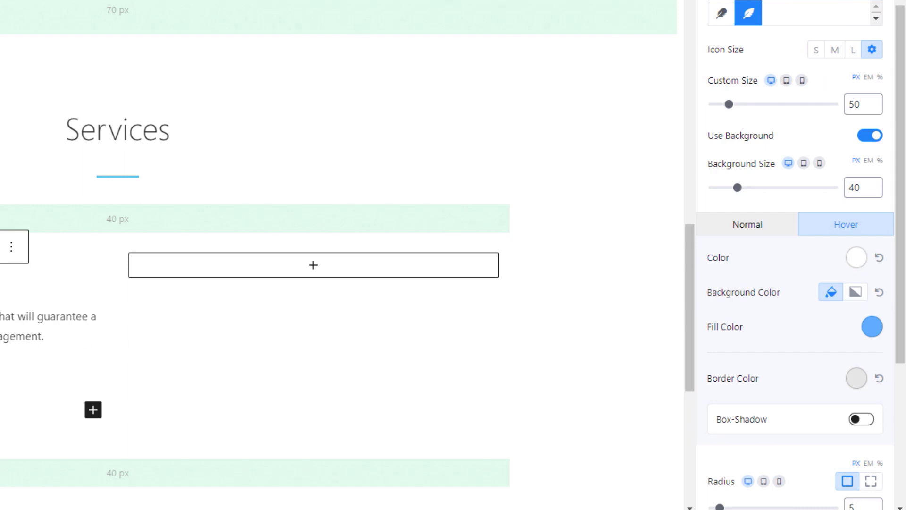
pyautogui.scroll(-1, 901, 241)
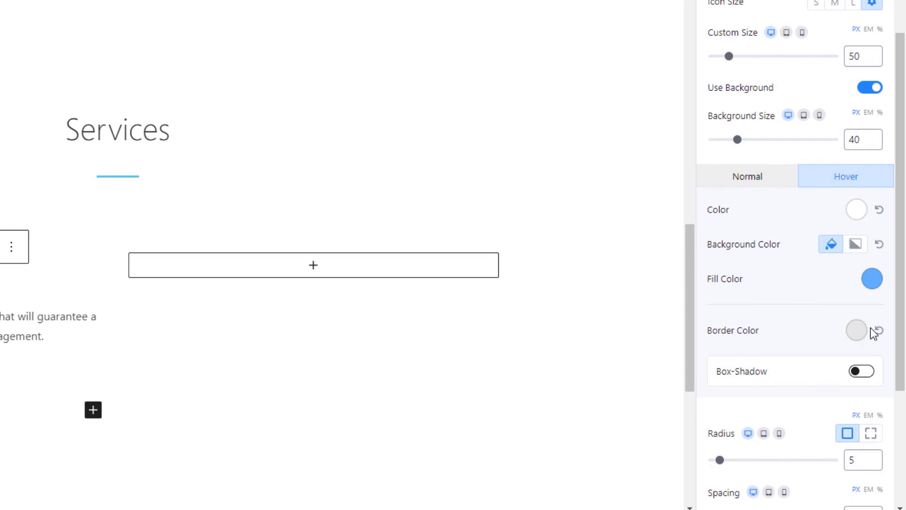
pyautogui.click(880, 332)
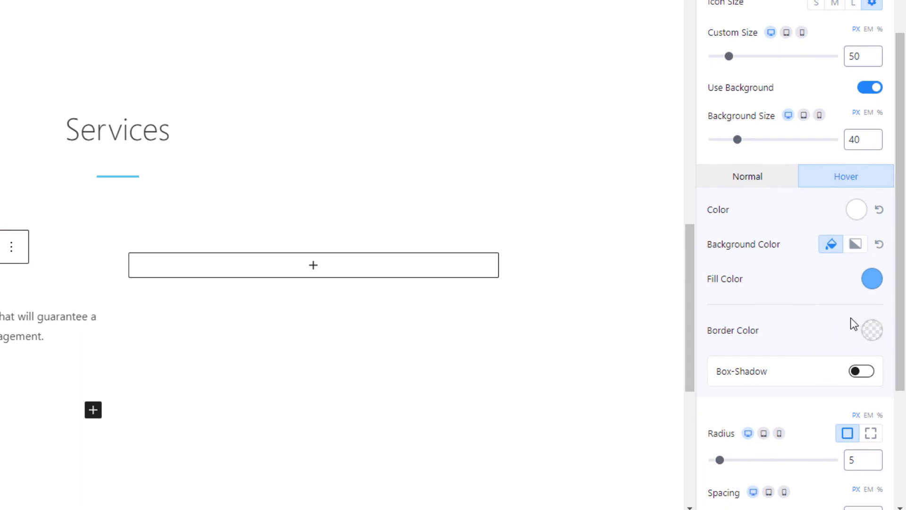
# Return to the feather icon's normal state settings and set the icon spacing to 30 px
pyautogui.click(759, 178)
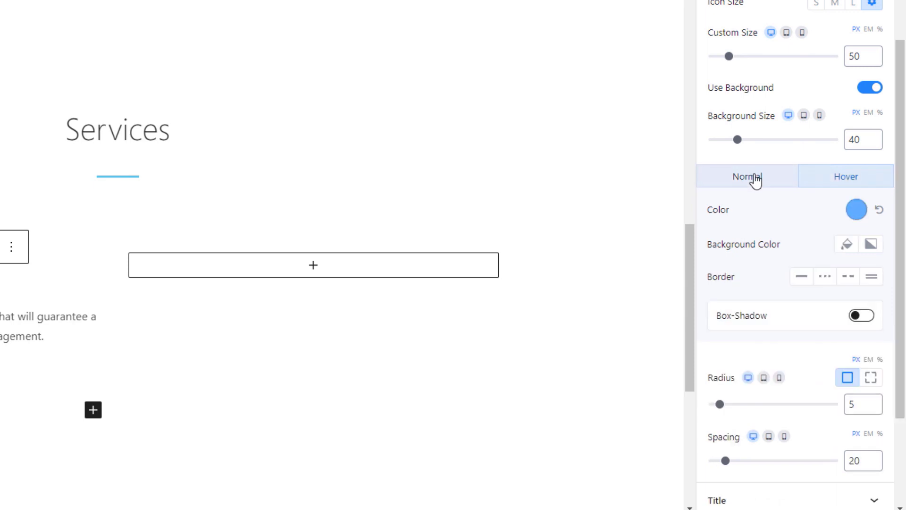
pyautogui.moveTo(901, 137); pyautogui.dragTo(900, 220)
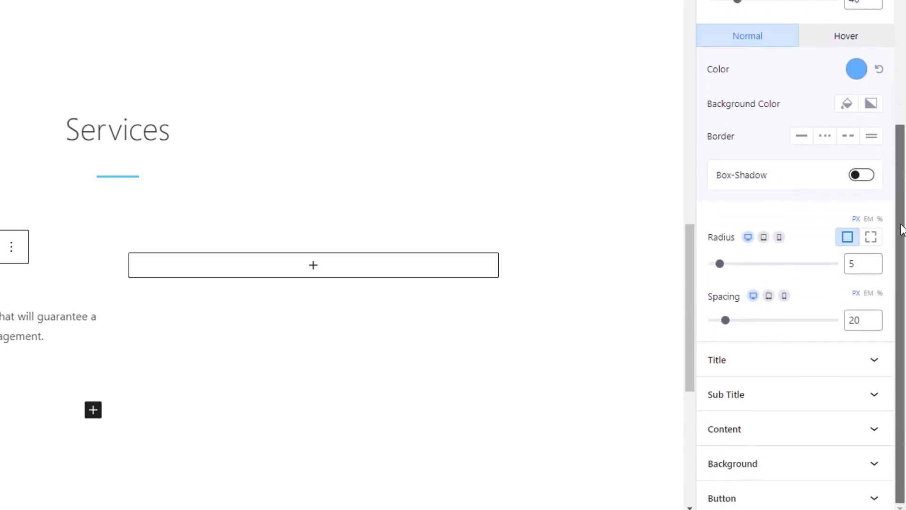
pyautogui.doubleClick(875, 316)
pyautogui.doubleClick(876, 316)
pyautogui.doubleClick(876, 316)
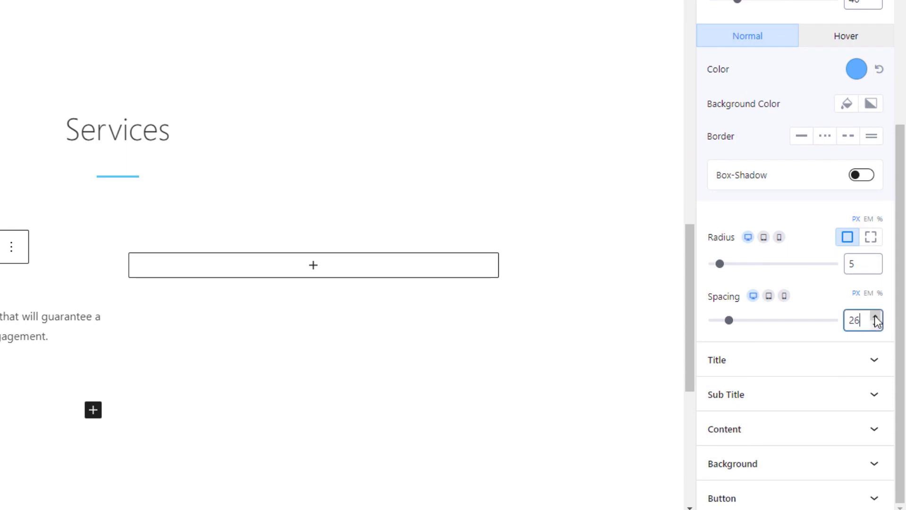
pyautogui.doubleClick(876, 316)
pyautogui.click(875, 316)
pyautogui.click(875, 316)
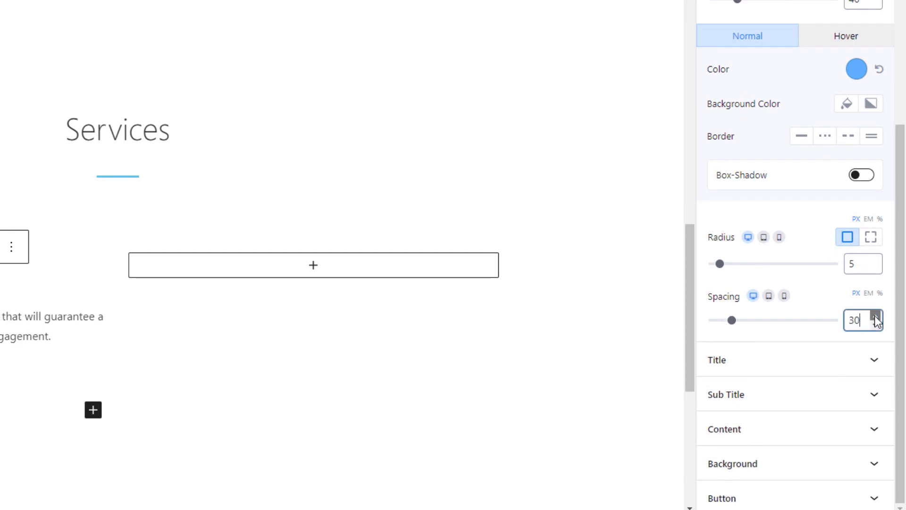
# Enable the feather icon's normal-state box shadow with X 0, Y 0 and blur 24, and close the media settings
pyautogui.click(862, 180)
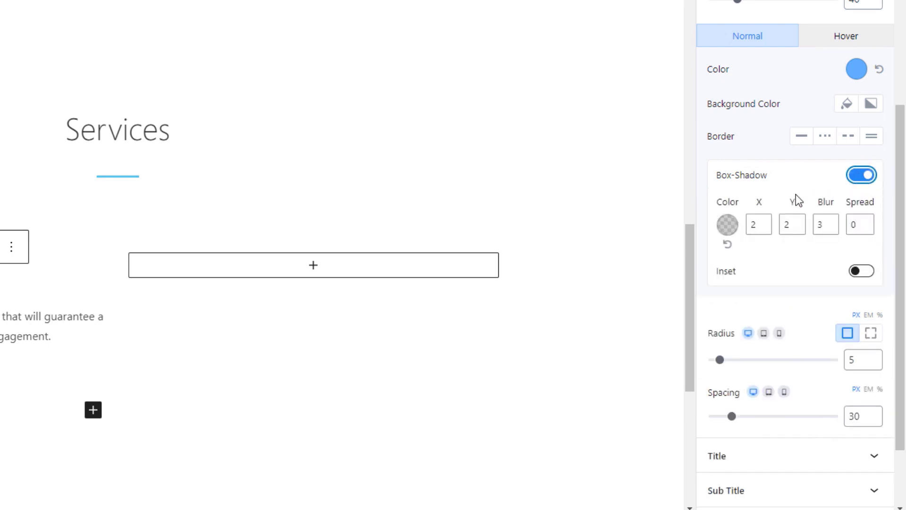
pyautogui.doubleClick(751, 224)
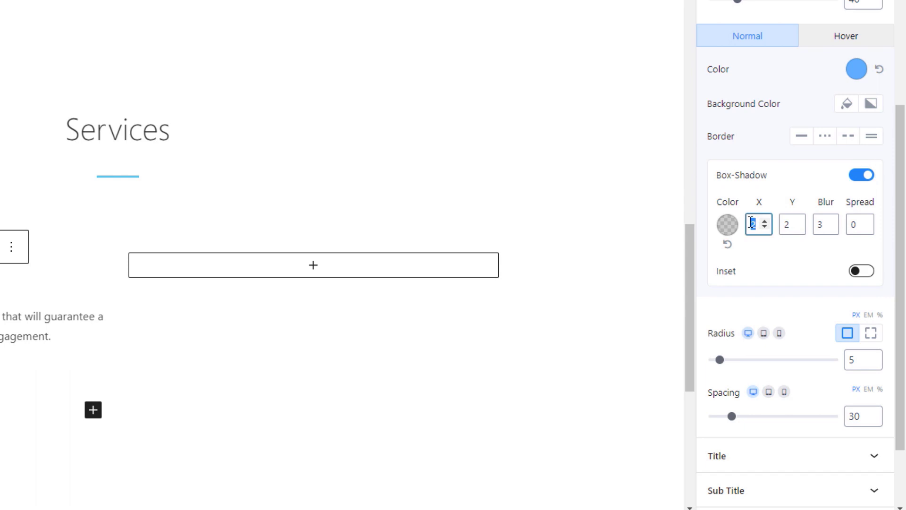
pyautogui.write('0')
pyautogui.click(786, 225)
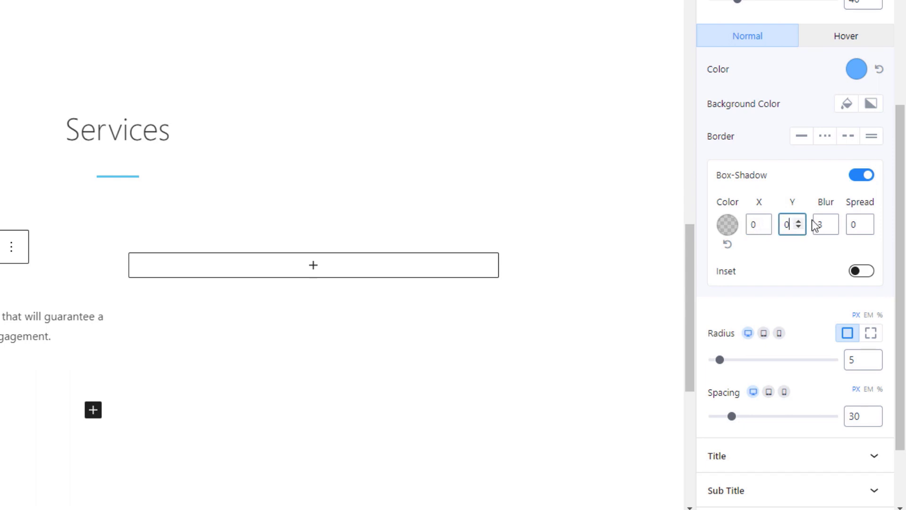
pyautogui.press('Tab')
pyautogui.write('2')
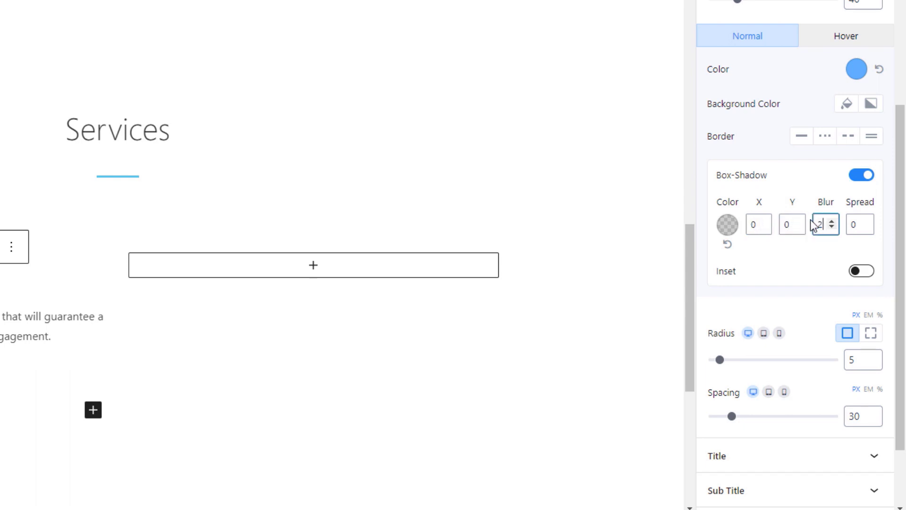
pyautogui.write('4')
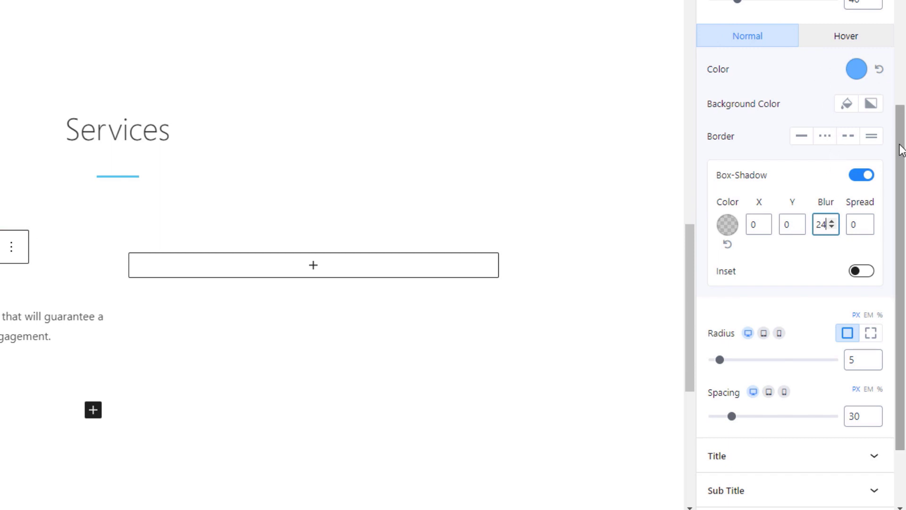
pyautogui.moveTo(901, 141); pyautogui.dragTo(904, 1)
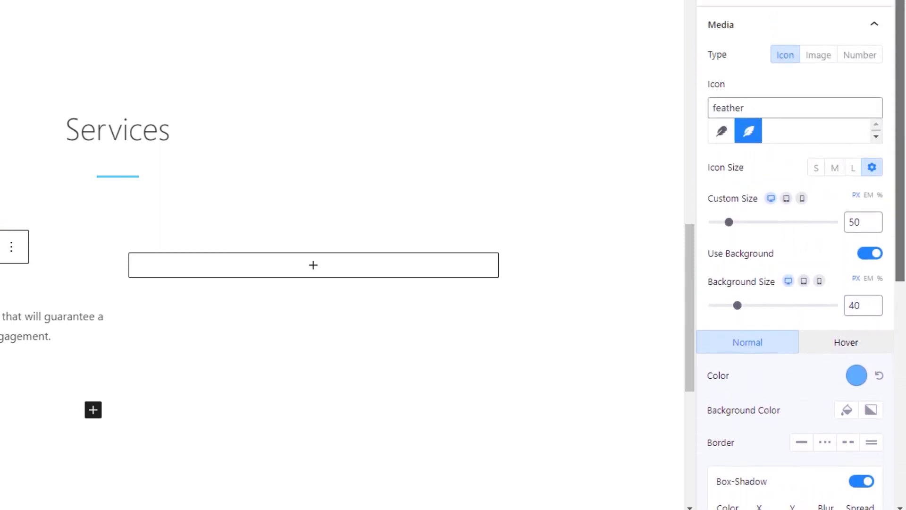
pyautogui.click(872, 29)
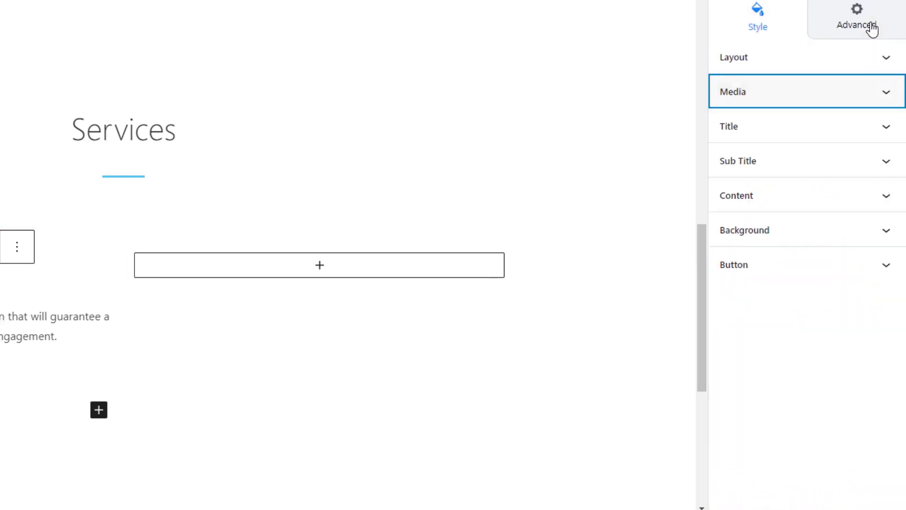
# Set the info box title's typography to 17 px Source Sans Pro with a weight of 400
pyautogui.click(872, 134)
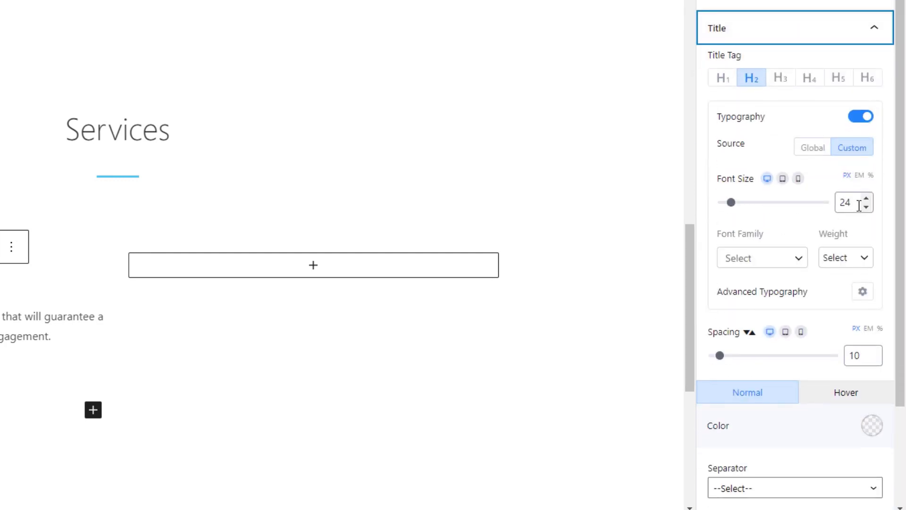
pyautogui.moveTo(855, 203); pyautogui.dragTo(840, 202)
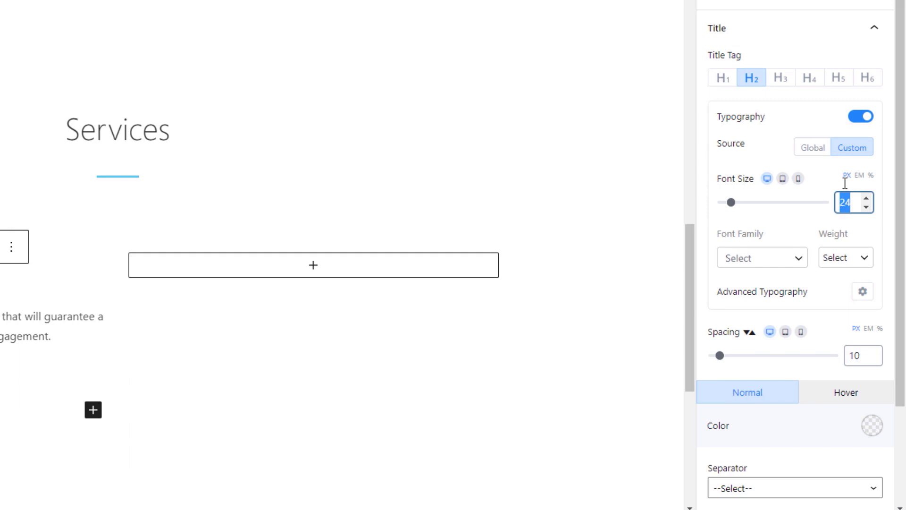
pyautogui.write('17')
pyautogui.click(798, 258)
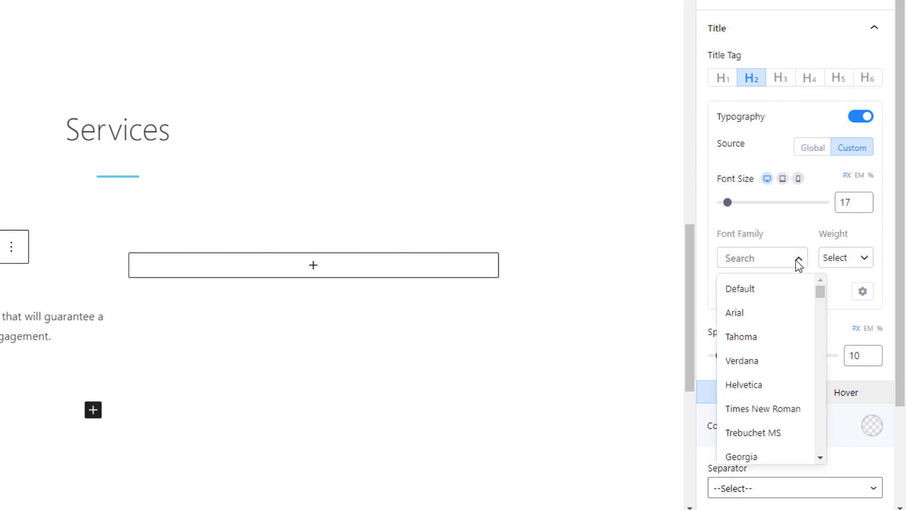
pyautogui.click(743, 255)
pyautogui.write('s')
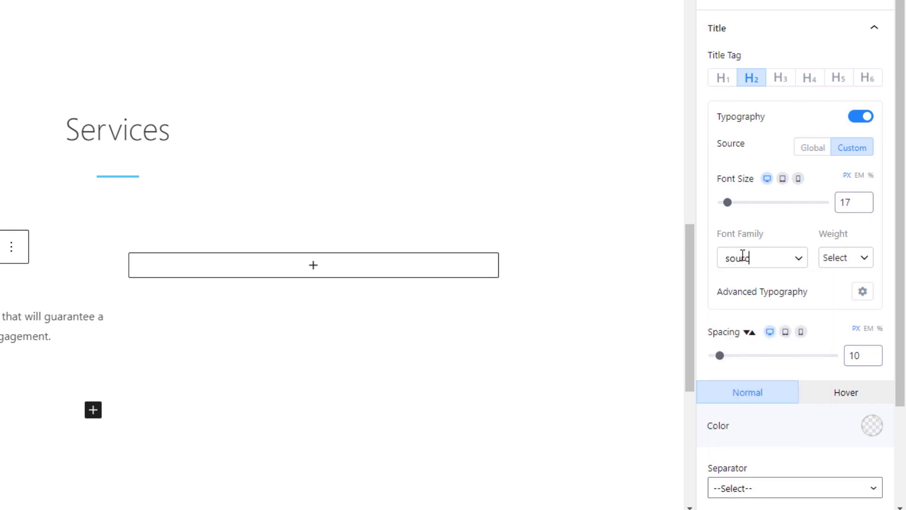
pyautogui.write('ource sans pro')
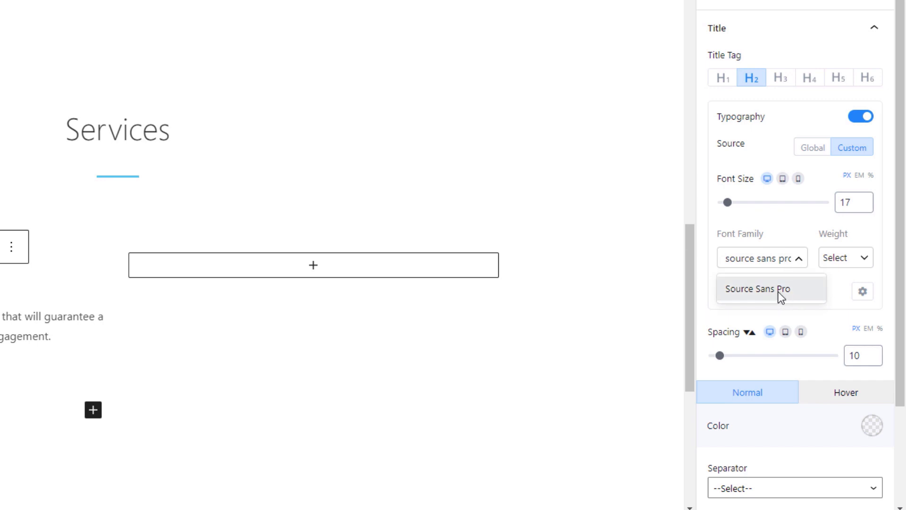
pyautogui.click(778, 289)
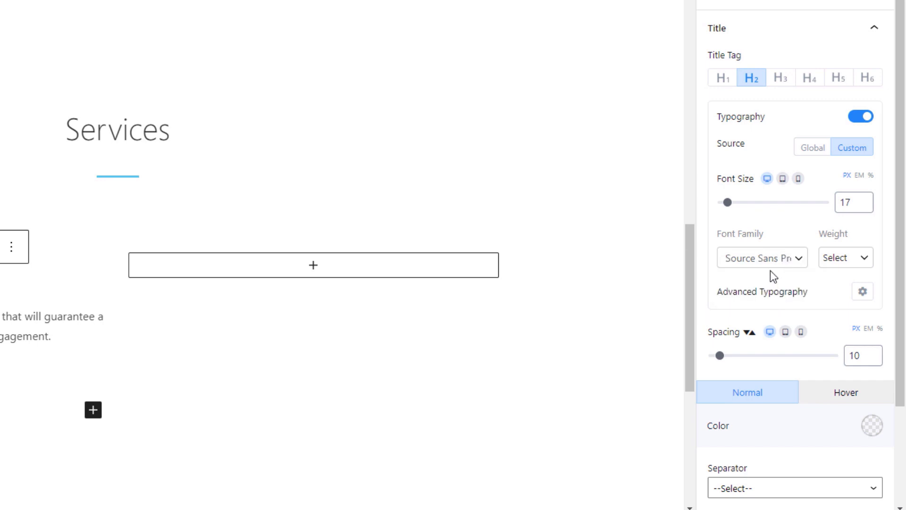
pyautogui.click(848, 259)
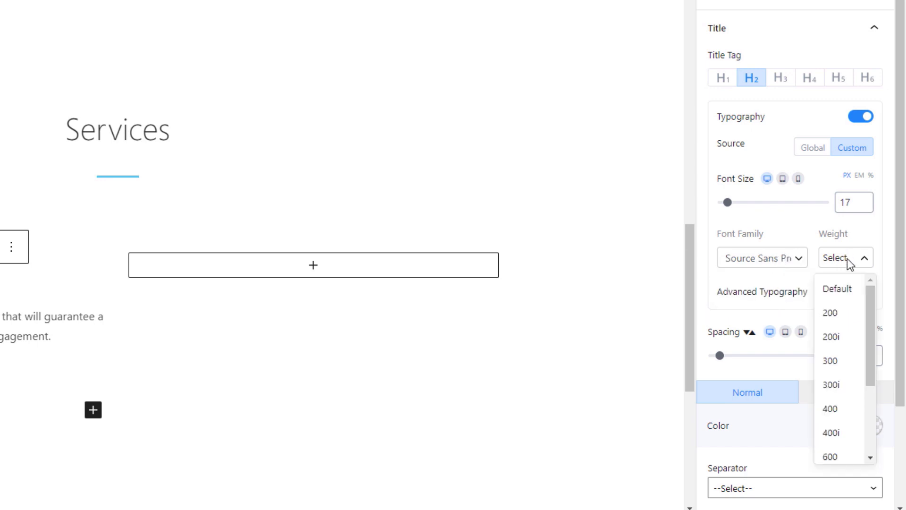
pyautogui.click(831, 408)
# Set the info box title's letter spacing to 1.5 in its advanced typography
pyautogui.scroll(-1, 859, 330)
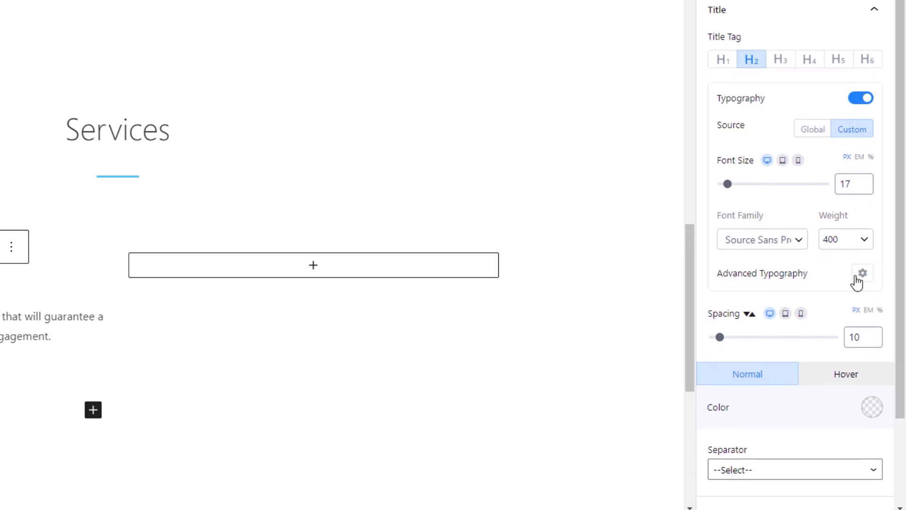
pyautogui.click(863, 279)
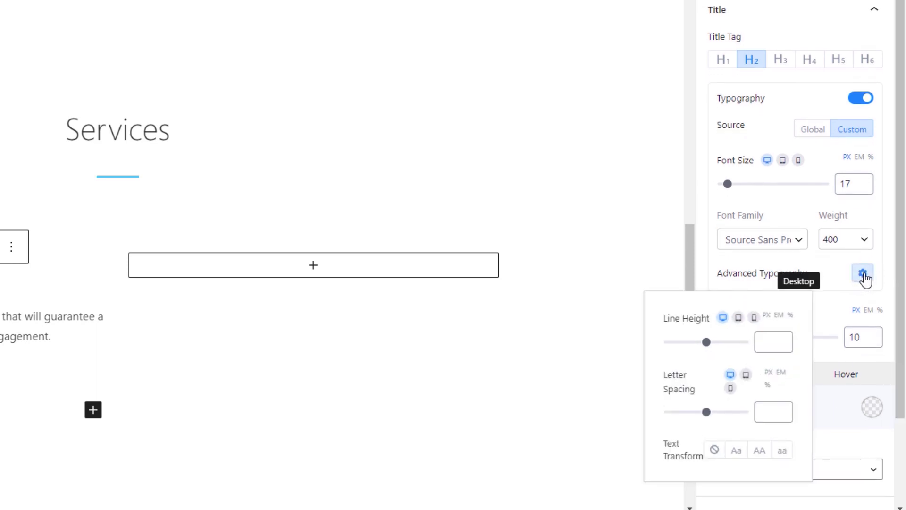
pyautogui.click(769, 407)
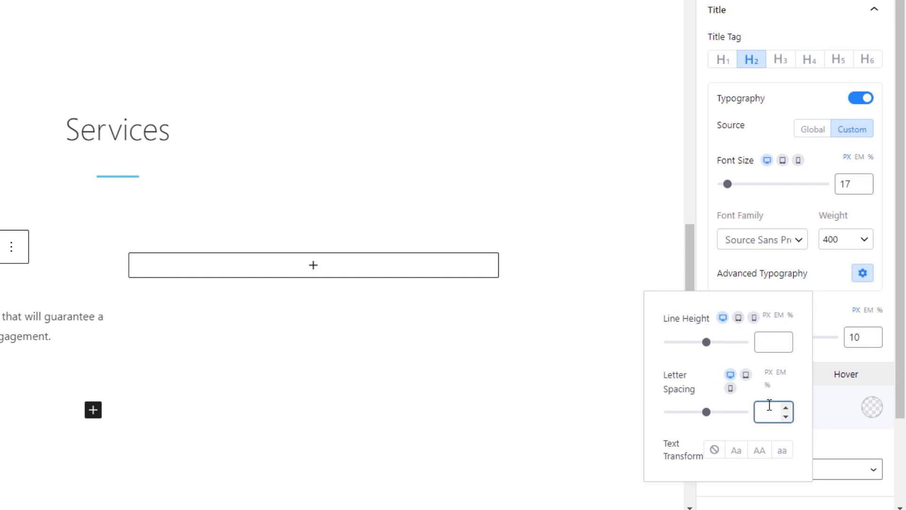
pyautogui.write('1.5')
pyautogui.click(825, 280)
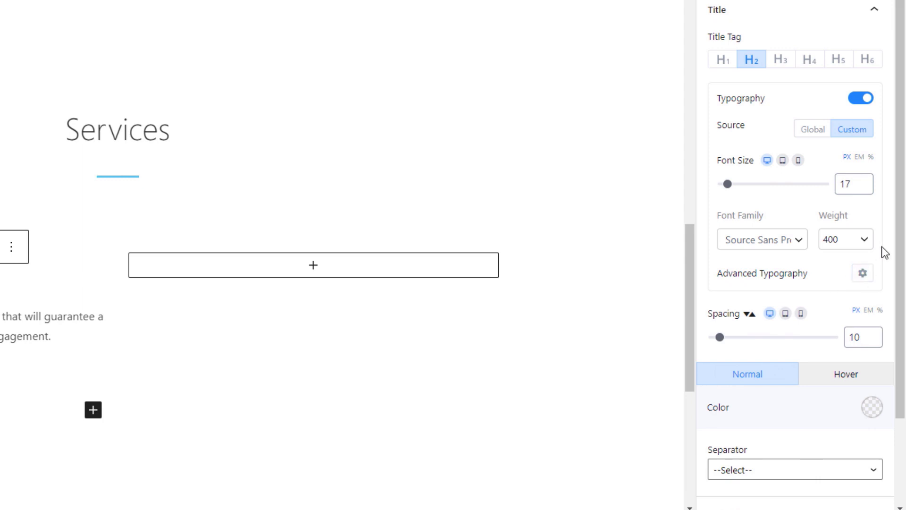
# Set the info box title's normal color to #505050 and close the title settings
pyautogui.moveTo(901, 219); pyautogui.dragTo(896, 299)
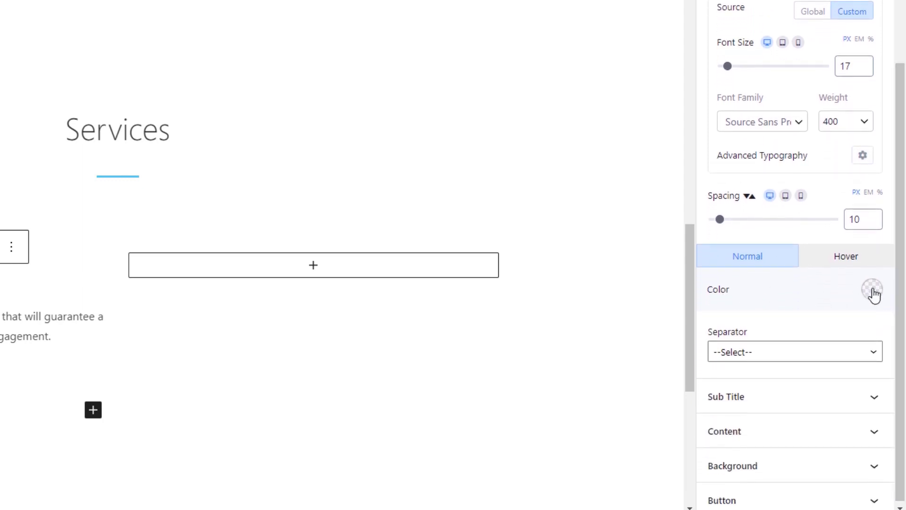
pyautogui.click(873, 290)
pyautogui.moveTo(746, 210); pyautogui.dragTo(710, 210)
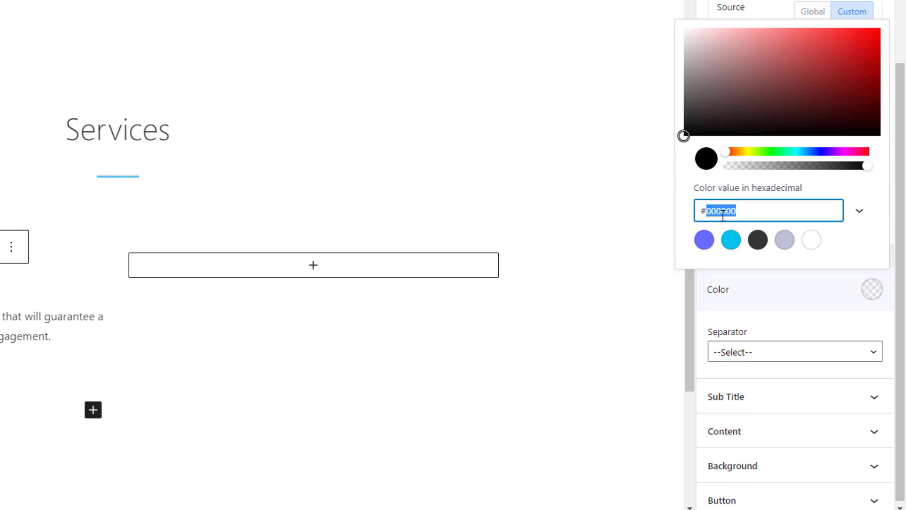
pyautogui.write('505050')
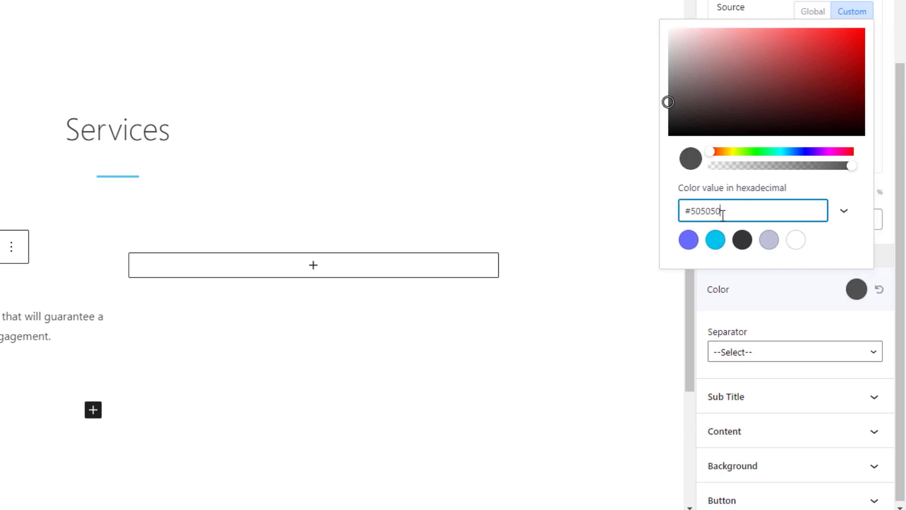
pyautogui.click(787, 301)
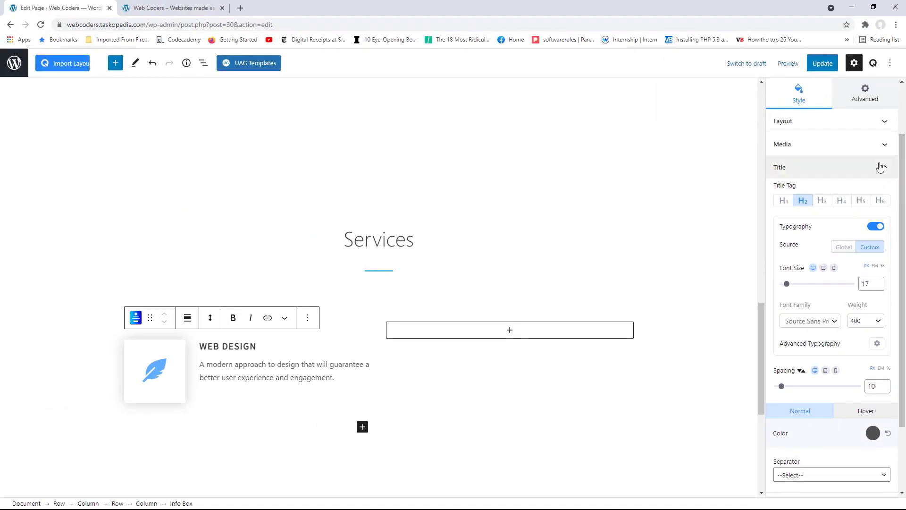
pyautogui.click(881, 167)
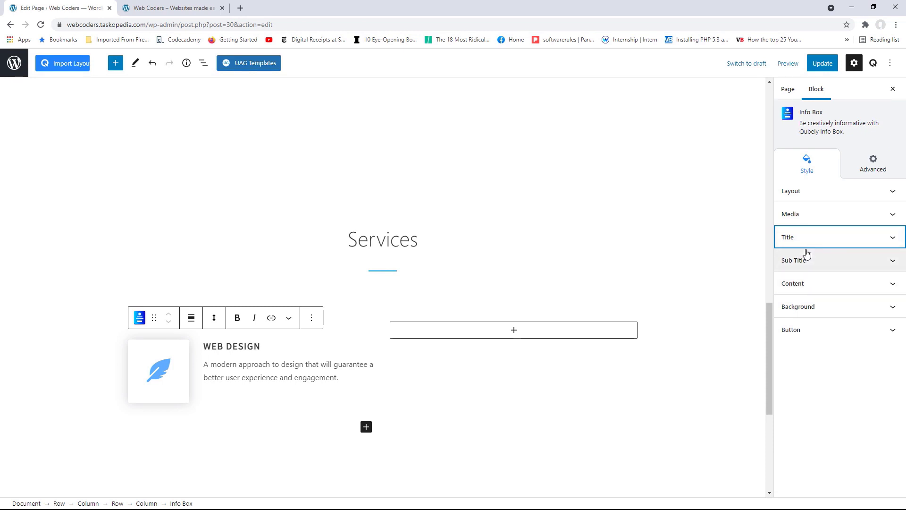
# Set the info box content's typography to Source Sans Pro with a weight of 400
pyautogui.click(875, 286)
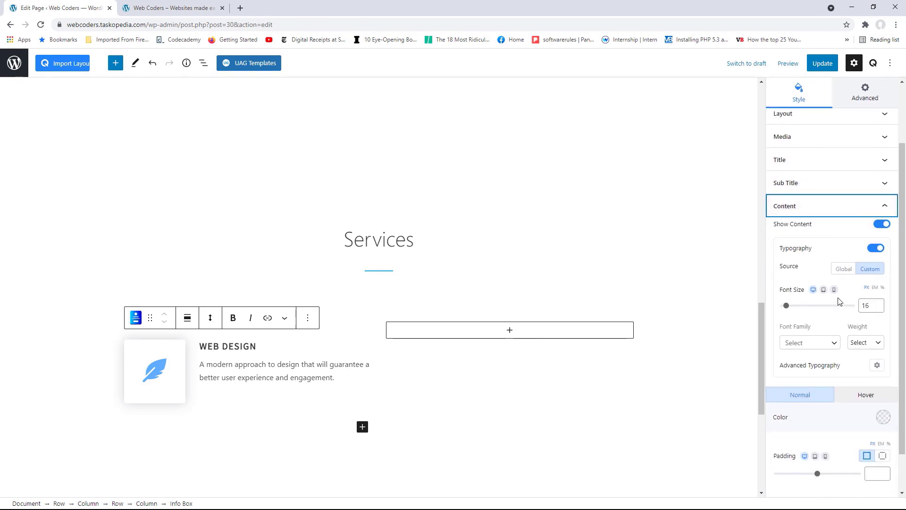
pyautogui.click(820, 344)
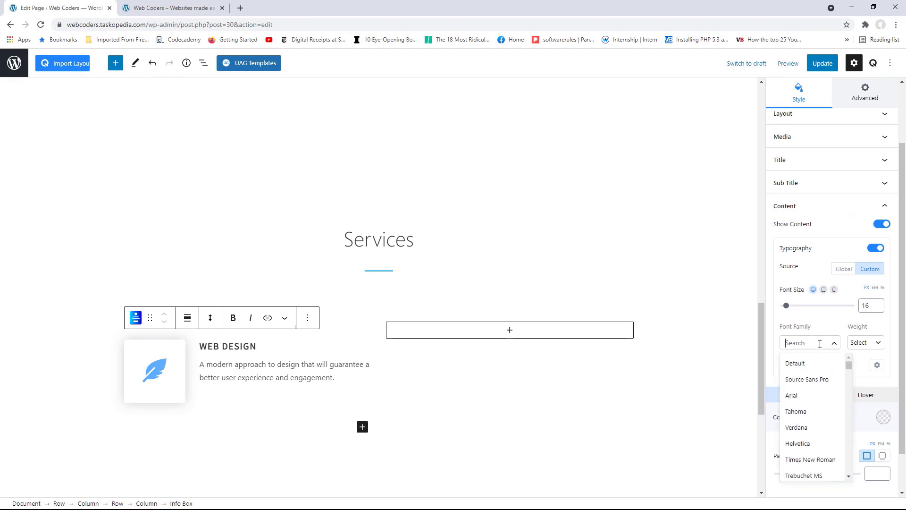
pyautogui.click(815, 380)
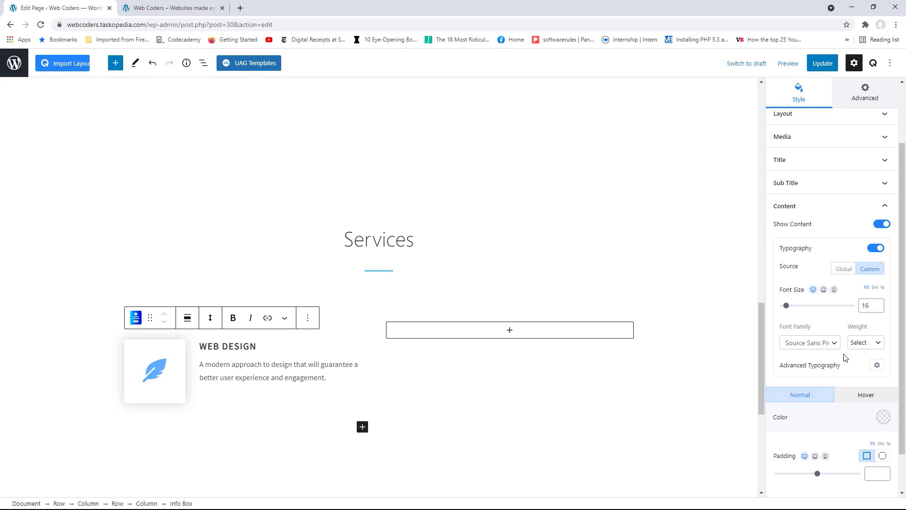
pyautogui.click(875, 344)
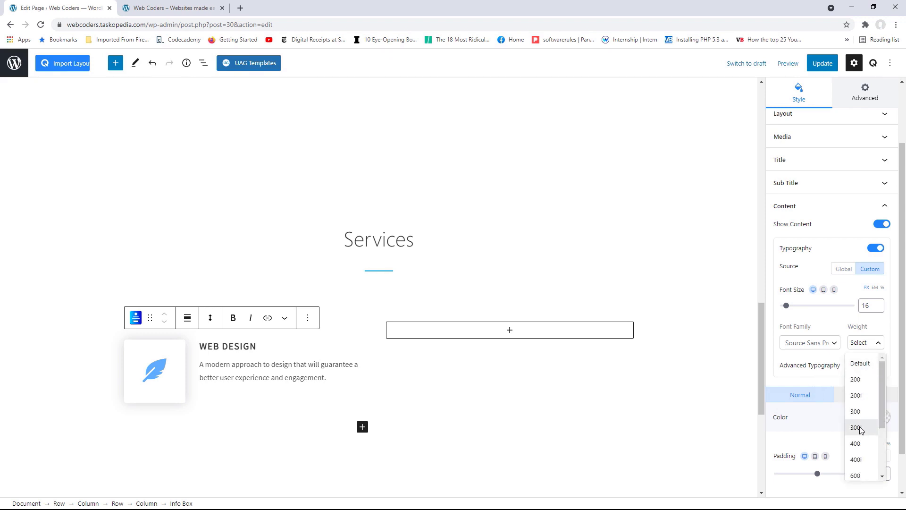
pyautogui.click(856, 444)
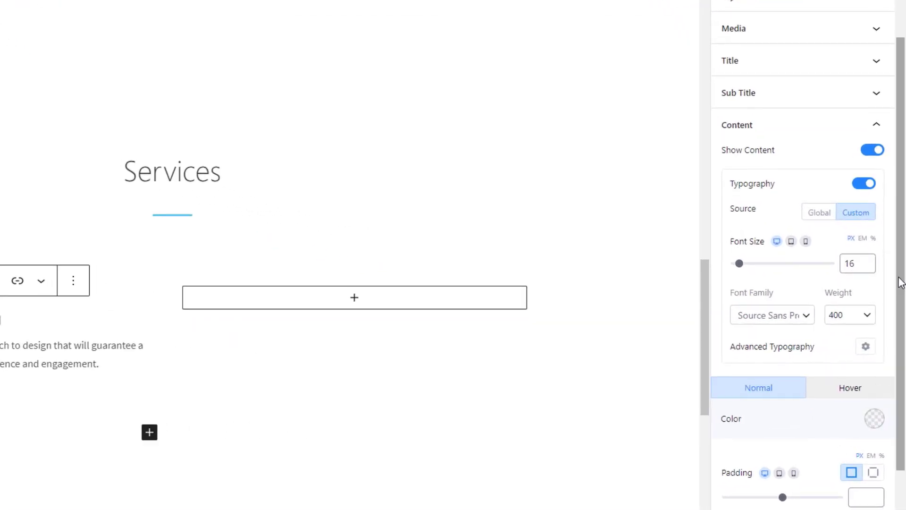
# Set the info box content's individual padding to top 20, right 15, bottom 15 and left 0 px, and close the content settings
pyautogui.moveTo(900, 262); pyautogui.dragTo(900, 321)
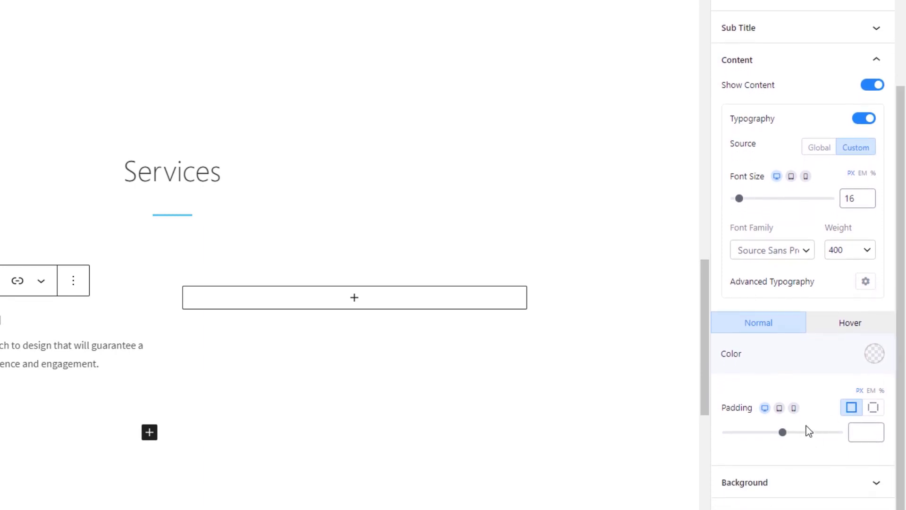
pyautogui.click(876, 410)
pyautogui.click(861, 429)
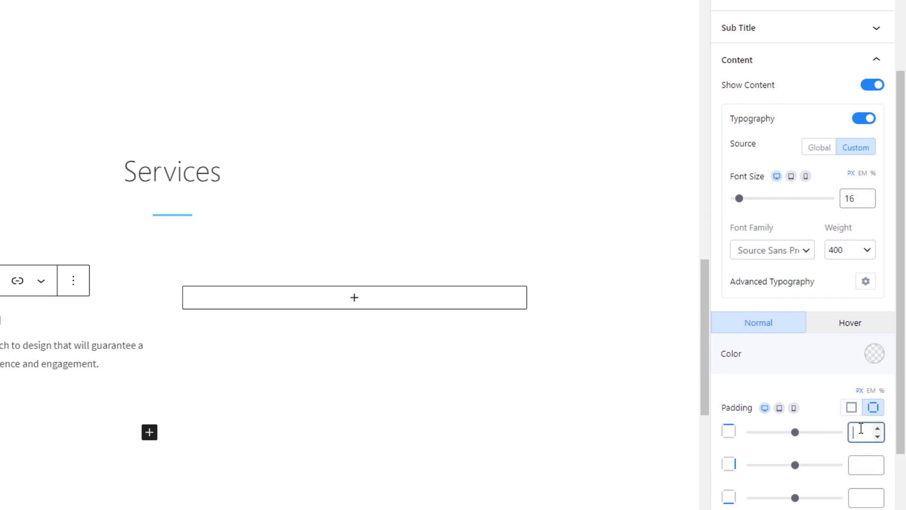
pyautogui.write('20')
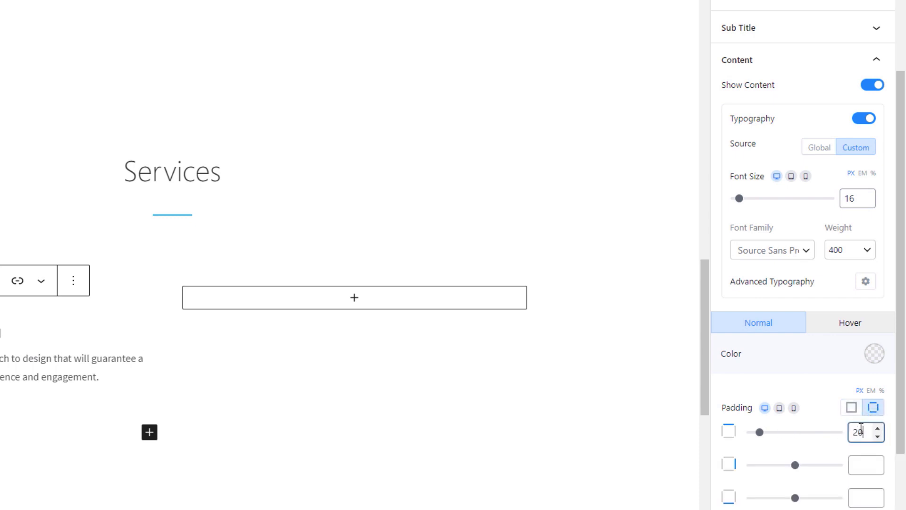
pyautogui.click(858, 464)
pyautogui.write('15')
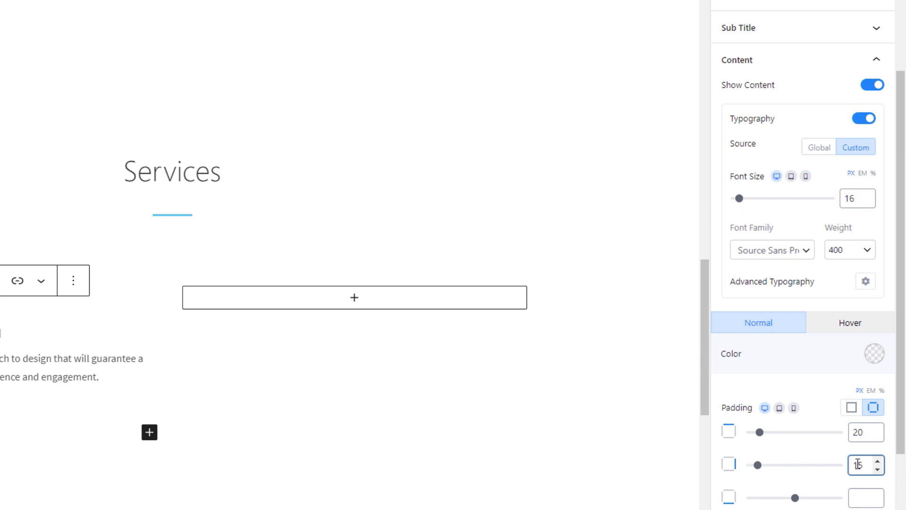
pyautogui.click(860, 494)
pyautogui.write('15')
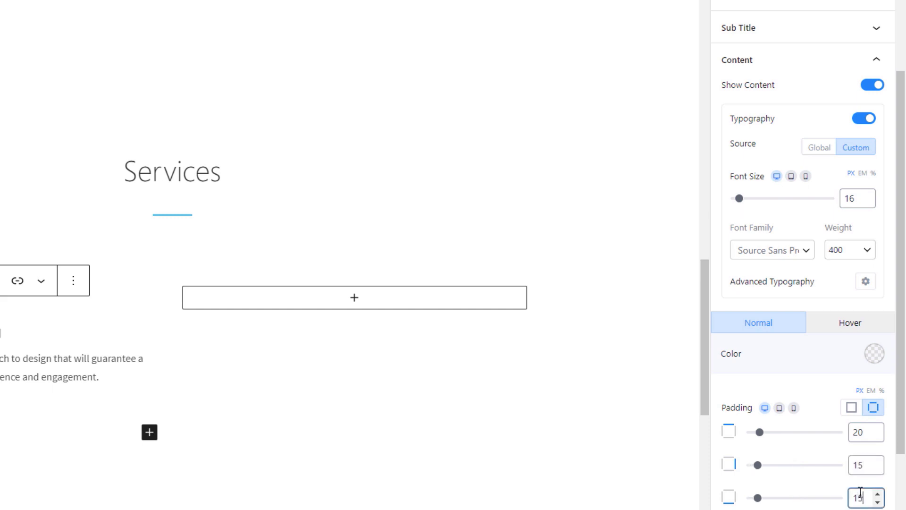
pyautogui.scroll(-2, 860, 492)
pyautogui.click(862, 465)
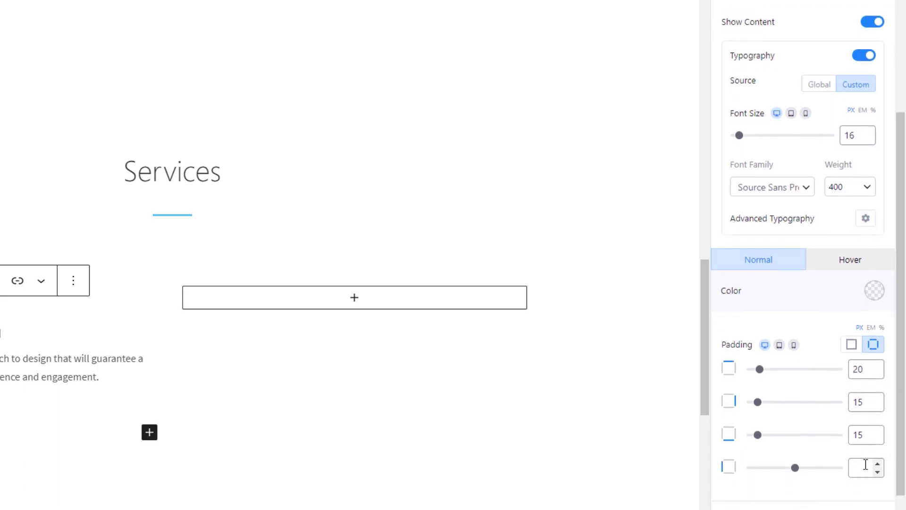
pyautogui.write('0')
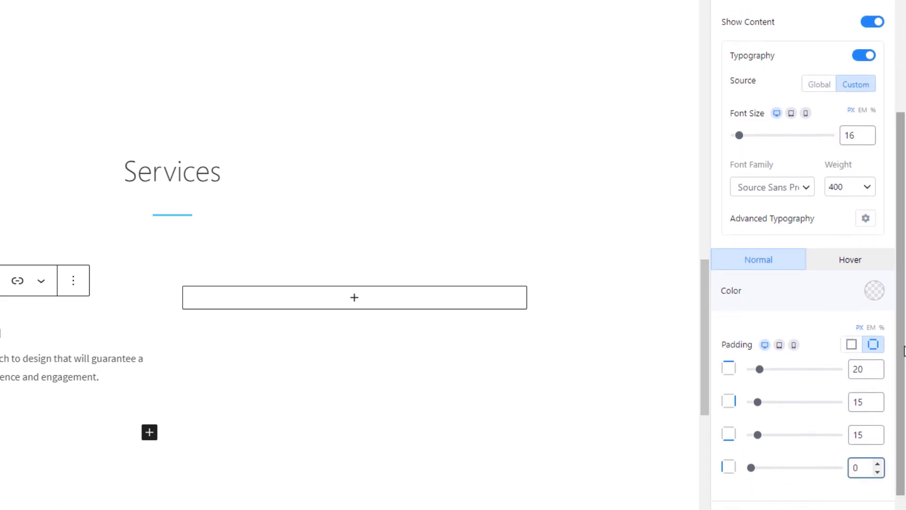
pyautogui.moveTo(904, 354); pyautogui.dragTo(904, 198)
pyautogui.click(803, 178)
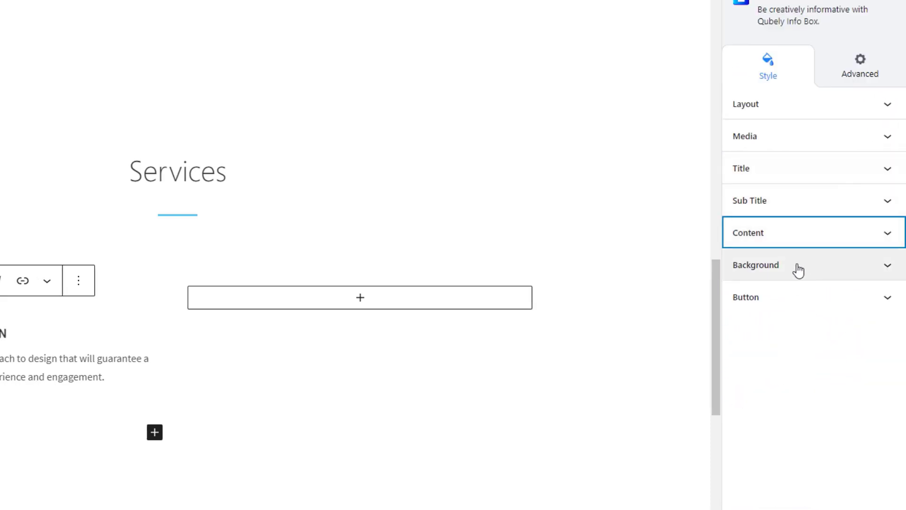
# Check the service cards on the reference site and give the info box a solid #ffffff normal-state background fill
pyautogui.click(875, 273)
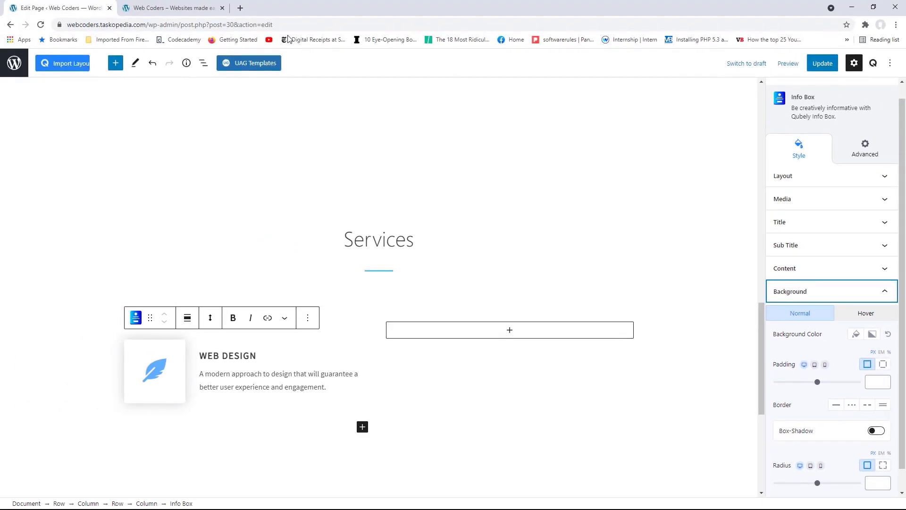
pyautogui.click(192, 8)
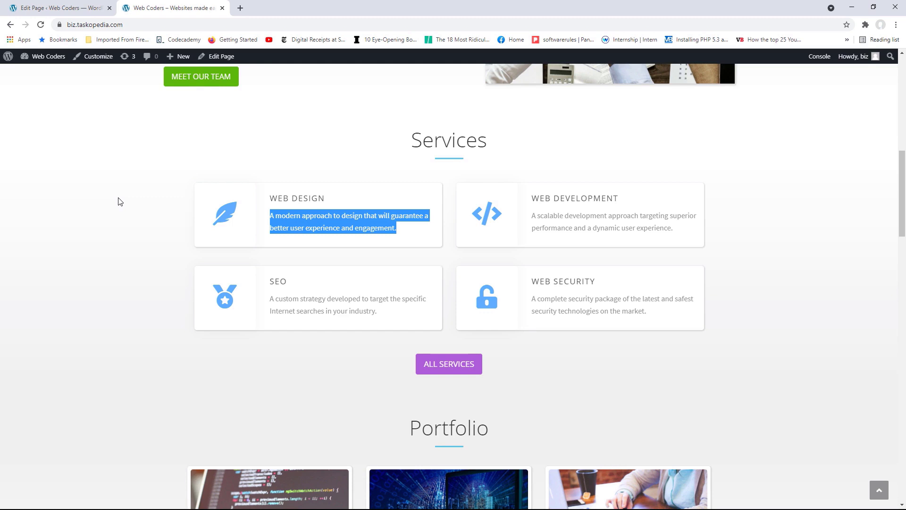
pyautogui.click(63, 10)
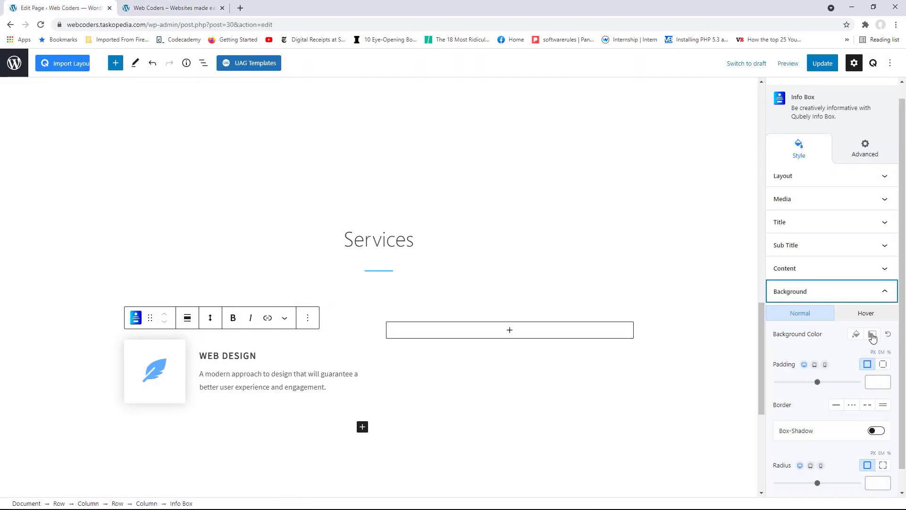
pyautogui.click(856, 335)
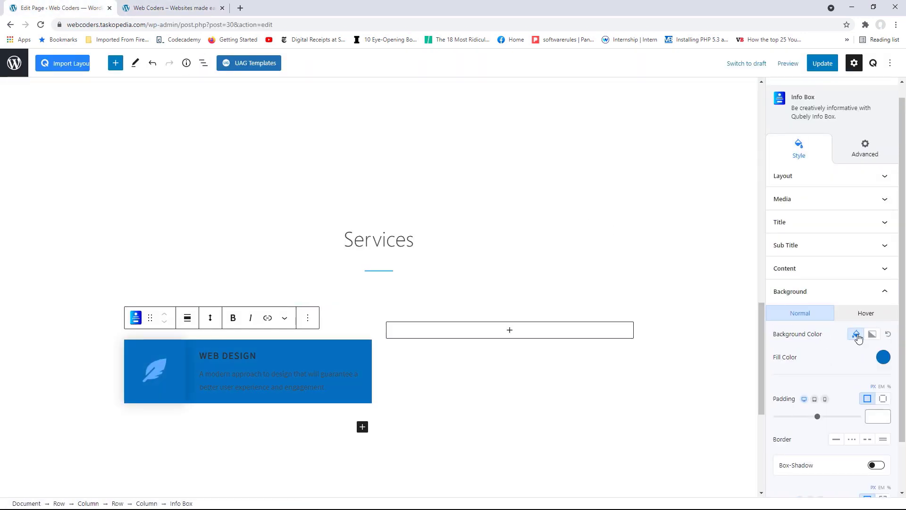
pyautogui.click(884, 357)
pyautogui.click(805, 305)
pyautogui.moveTo(804, 306); pyautogui.dragTo(775, 306)
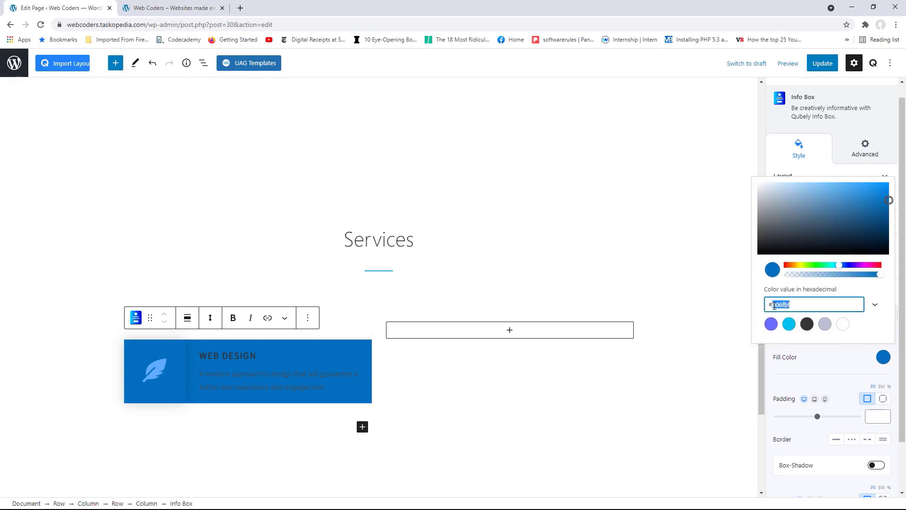
pyautogui.write('fff')
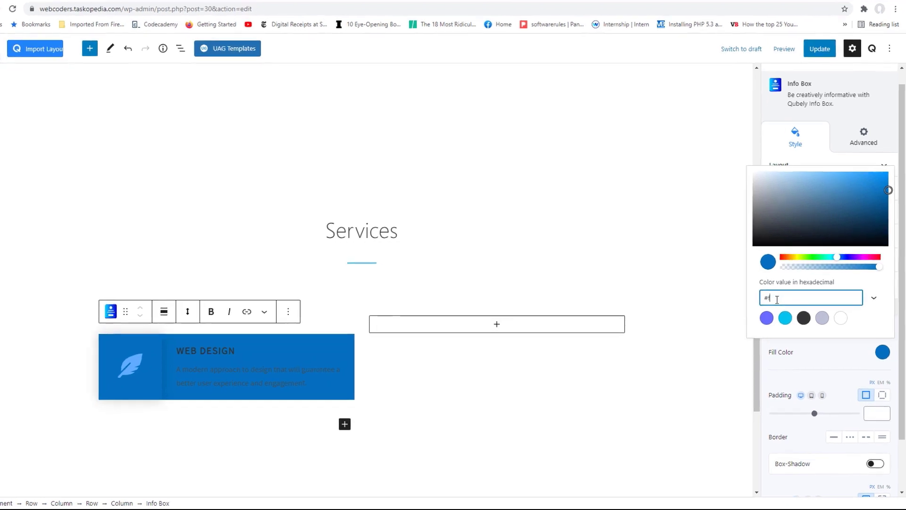
pyautogui.write('f')
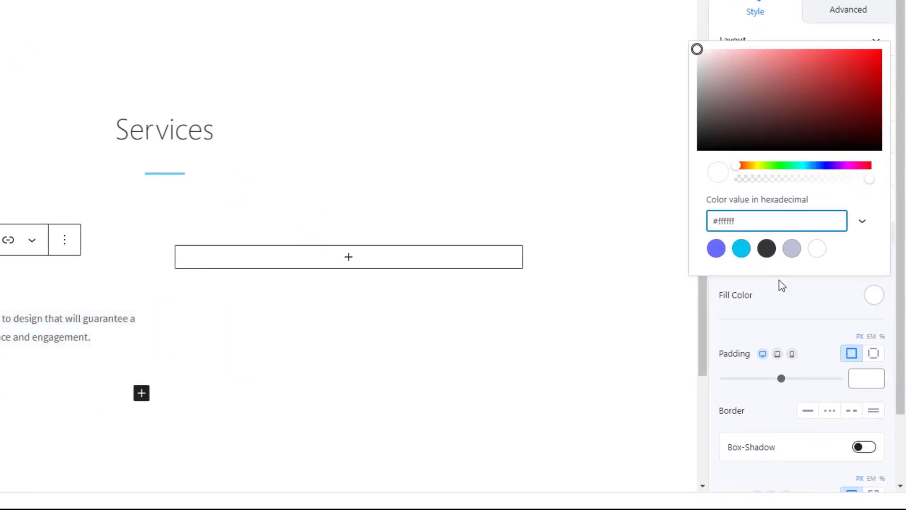
pyautogui.click(804, 295)
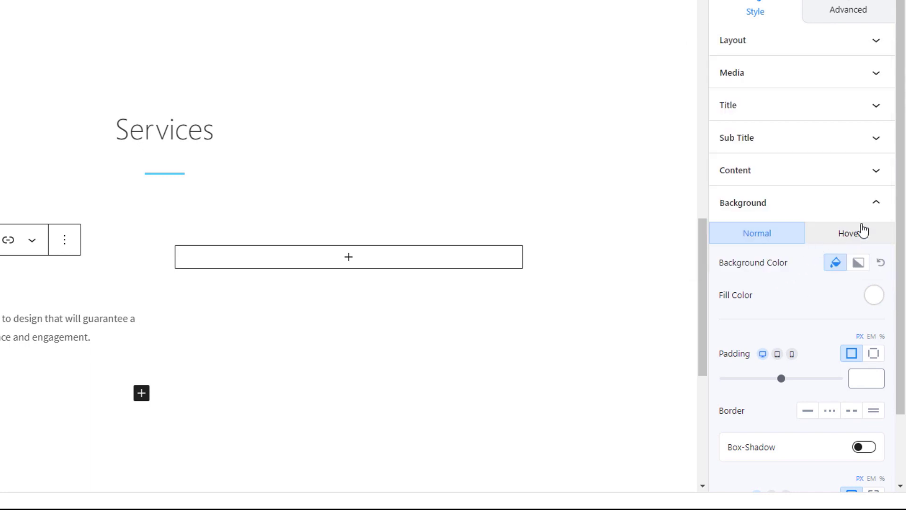
# Enable the info box background's box shadow with X 1, Y 1, blur 2 and spread 1
pyautogui.scroll(-2, 904, 249)
pyautogui.scroll(-2, 904, 249)
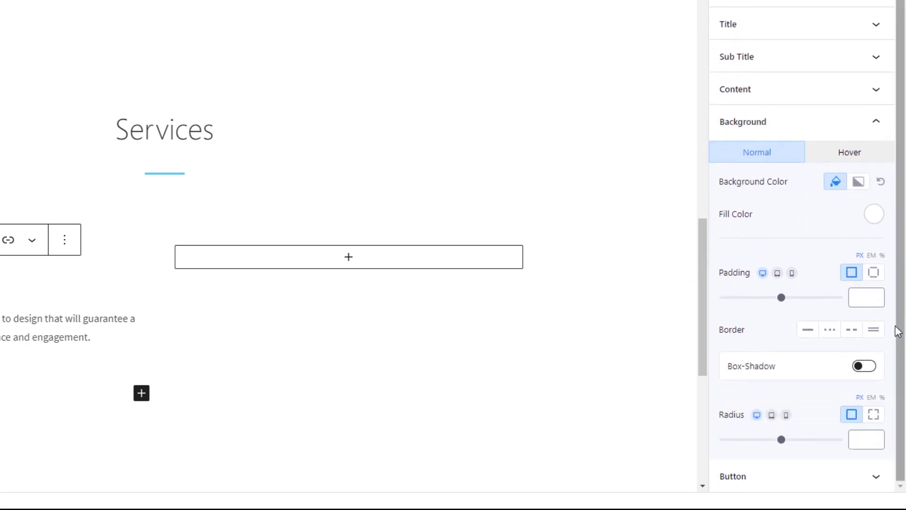
pyautogui.click(867, 368)
pyautogui.scroll(-2, 891, 318)
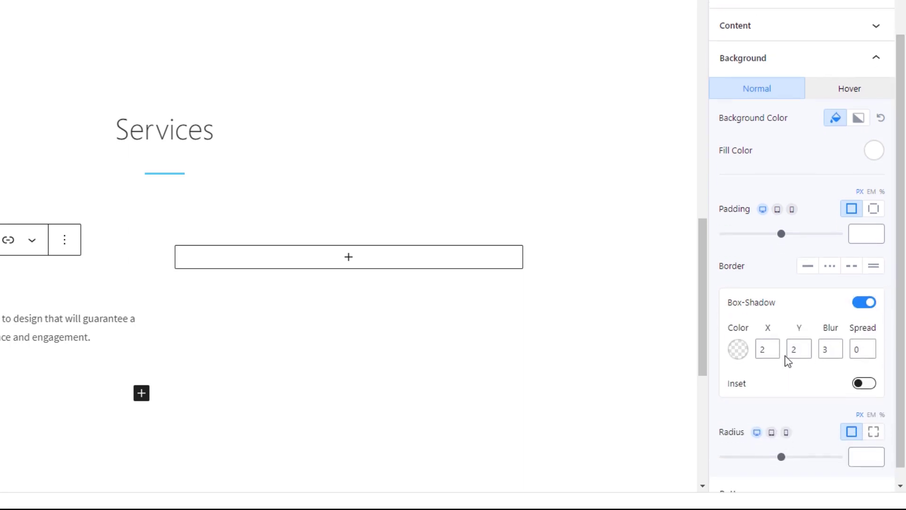
pyautogui.doubleClick(767, 349)
pyautogui.write('1')
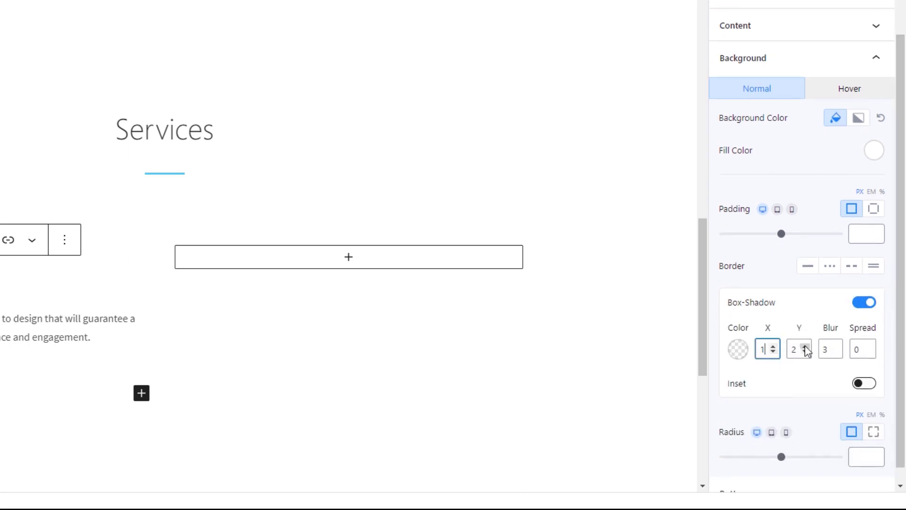
pyautogui.doubleClick(789, 354)
pyautogui.write('1')
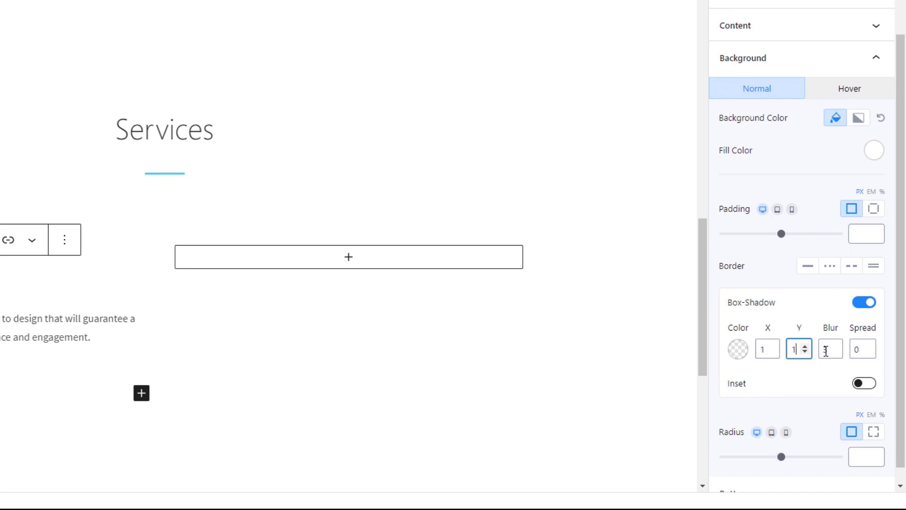
pyautogui.doubleClick(827, 350)
pyautogui.write('2')
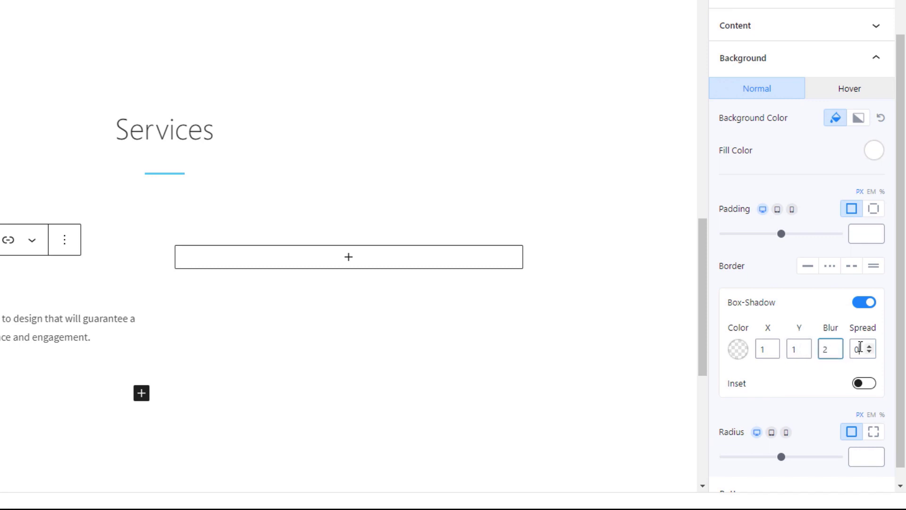
pyautogui.doubleClick(857, 348)
pyautogui.write('1')
# Set the info box background's corner radius to 5 px and compare it with the reference site's service cards
pyautogui.scroll(-1, 902, 273)
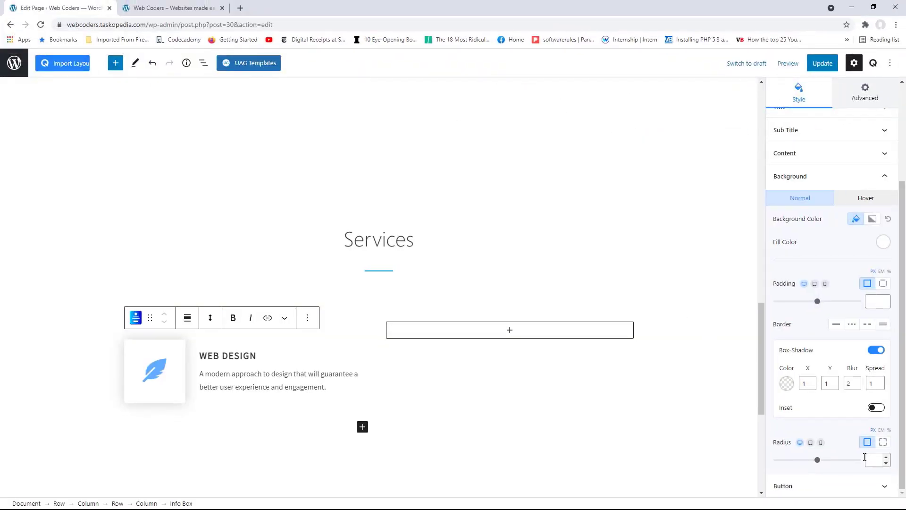
pyautogui.click(825, 460)
pyautogui.moveTo(824, 461); pyautogui.dragTo(794, 469)
pyautogui.moveTo(881, 460); pyautogui.dragTo(864, 465)
pyautogui.write('5')
pyautogui.click(902, 283)
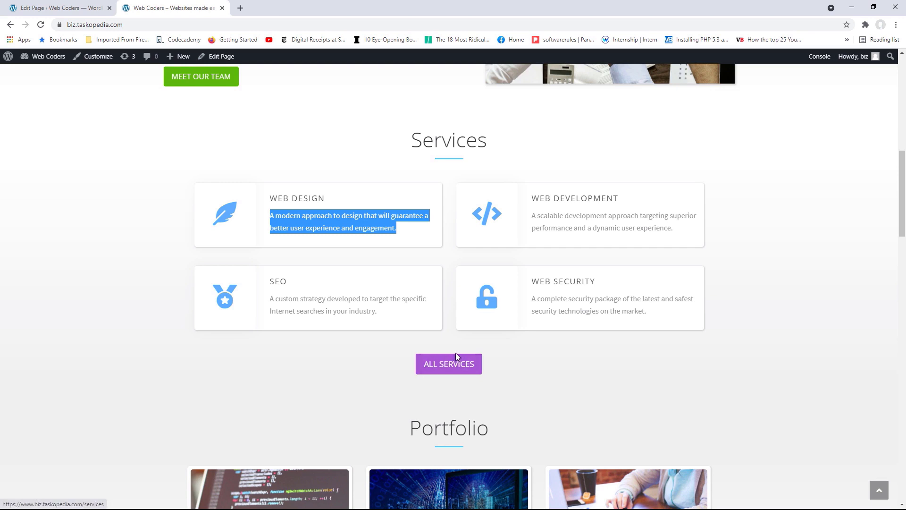
pyautogui.click(89, 6)
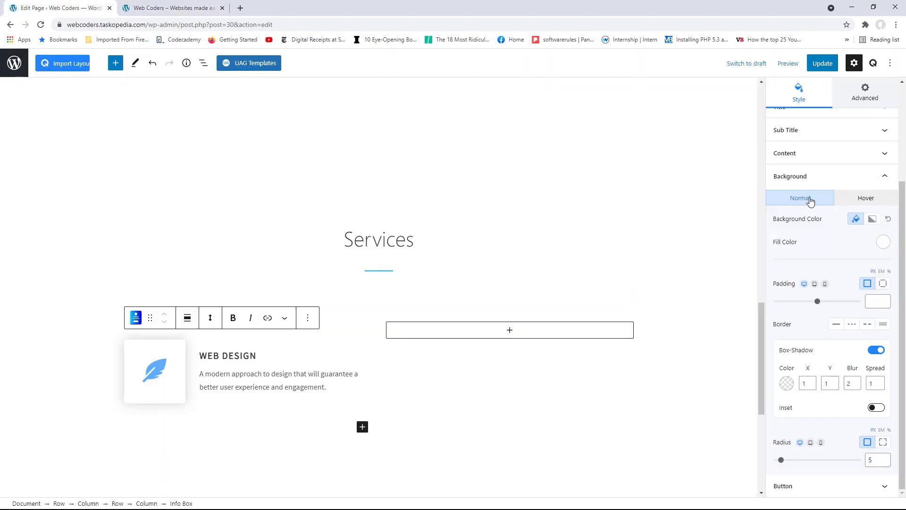
# Update the page and view the Web Design info box in the published Services section
pyautogui.scroll(2, 892, 265)
pyautogui.click(821, 66)
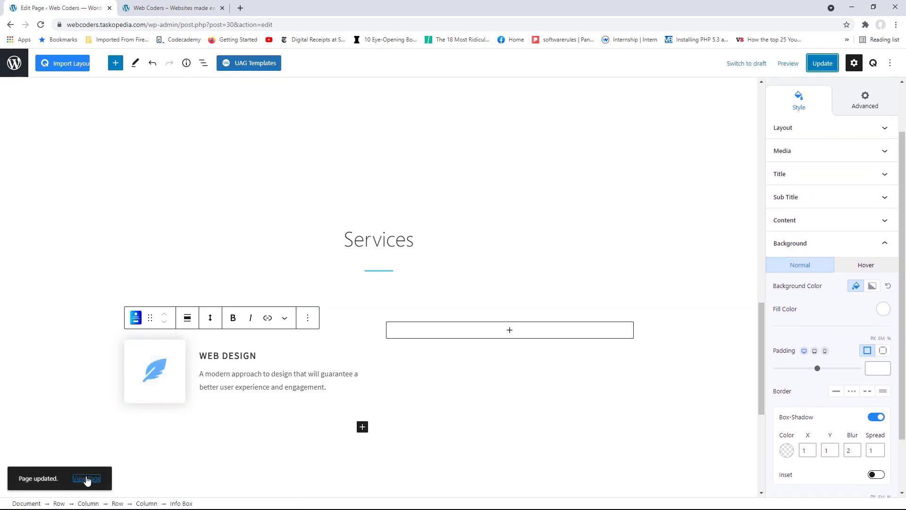
pyautogui.click(87, 479)
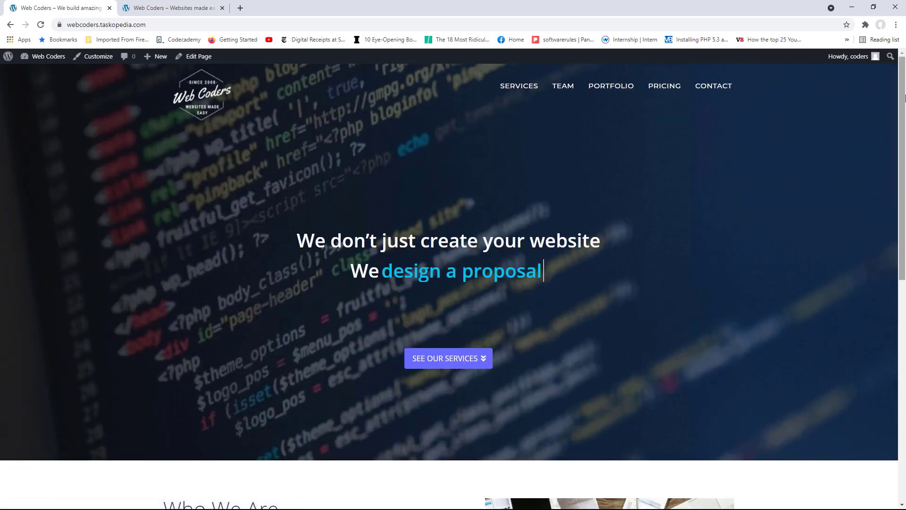
pyautogui.scroll(-7, 905, 256)
pyautogui.moveTo(905, 256); pyautogui.dragTo(905, 309)
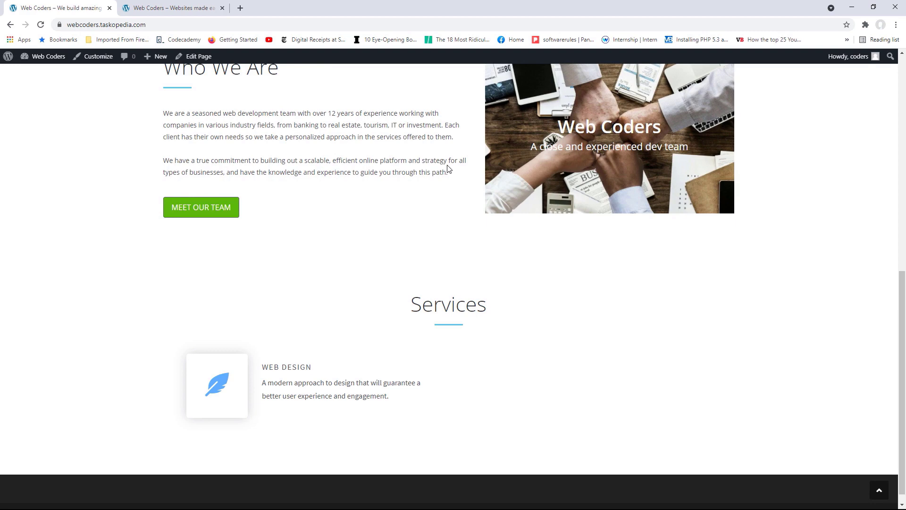
# Examine the reference site's Services section for comparison and clear the text selection on its Web Design card
pyautogui.click(163, 8)
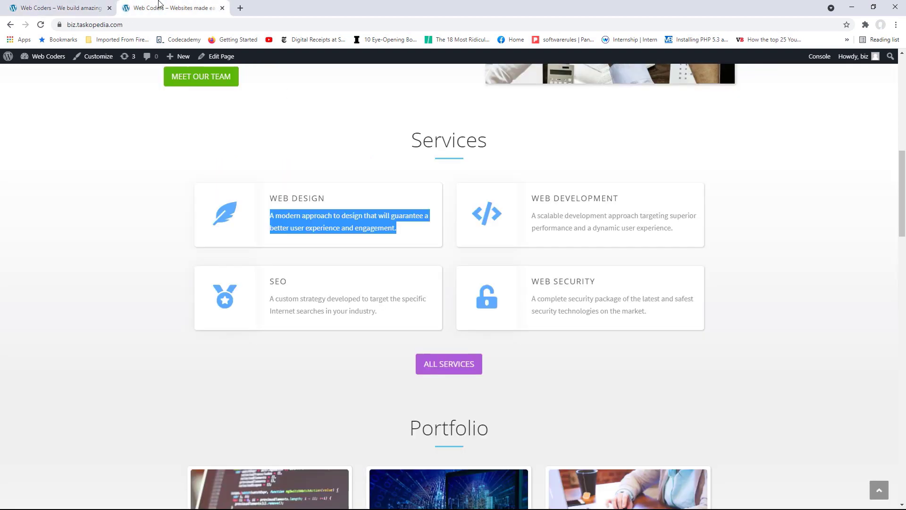
pyautogui.scroll(2, 842, 235)
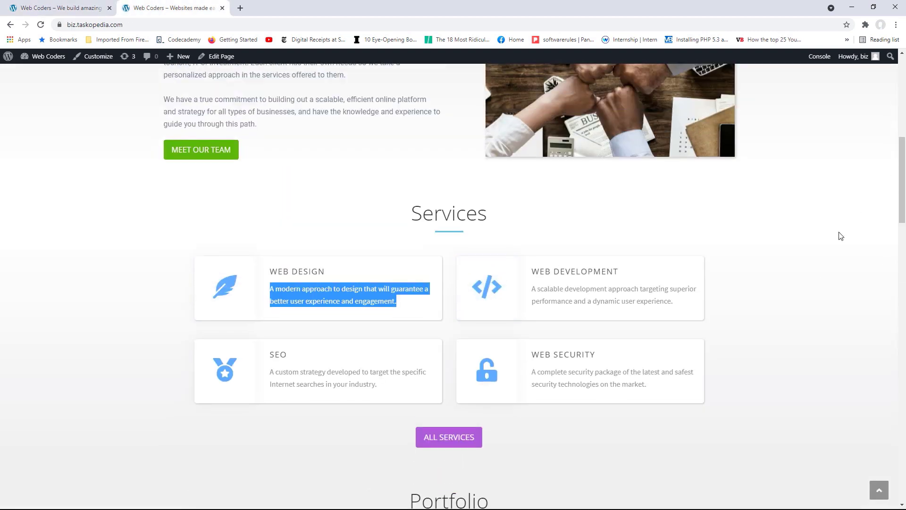
pyautogui.click(840, 235)
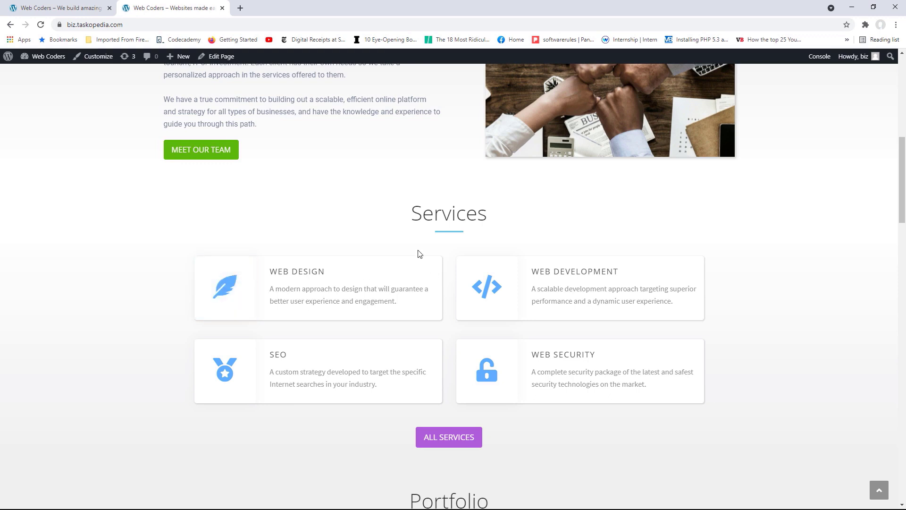
# Reopen the homepage in the editor and give the outer Services row a gradient background
pyautogui.hotkey('ctrl', 'shift', 'Tab')
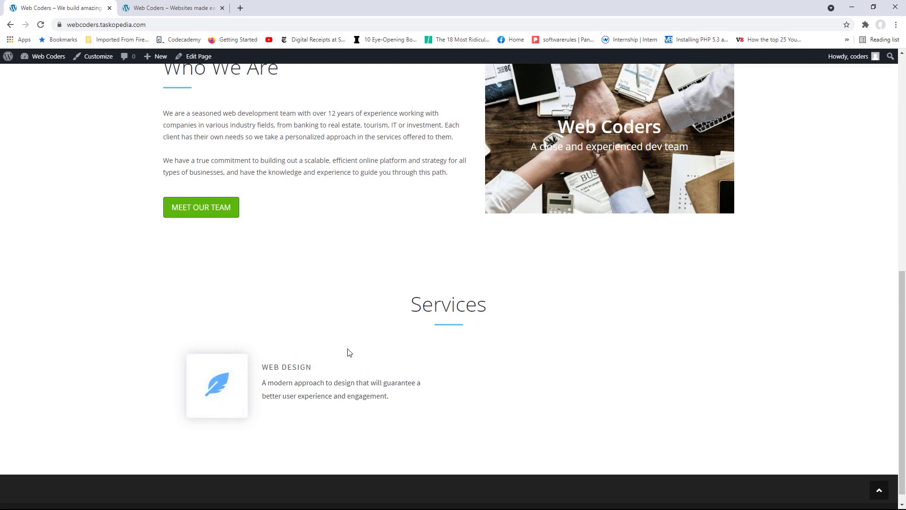
pyautogui.click(198, 63)
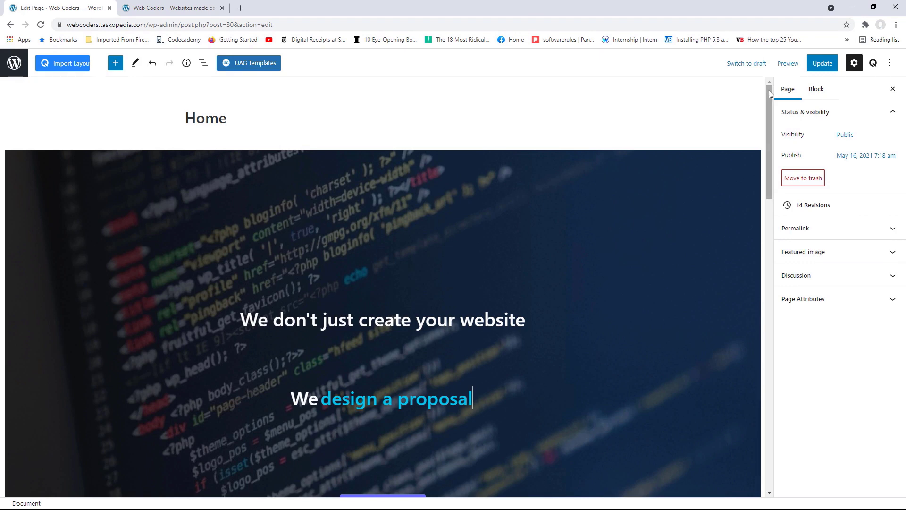
pyautogui.moveTo(768, 90); pyautogui.dragTo(772, 332)
pyautogui.click(41, 142)
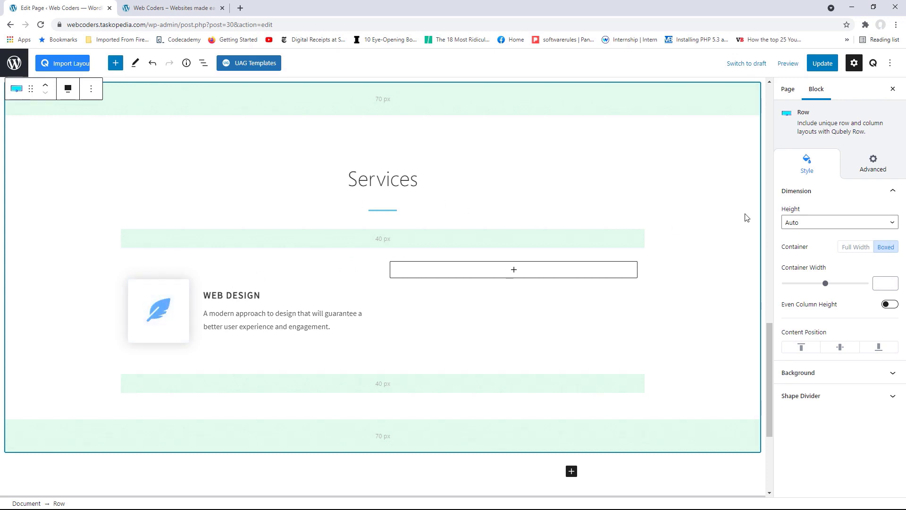
pyautogui.click(839, 372)
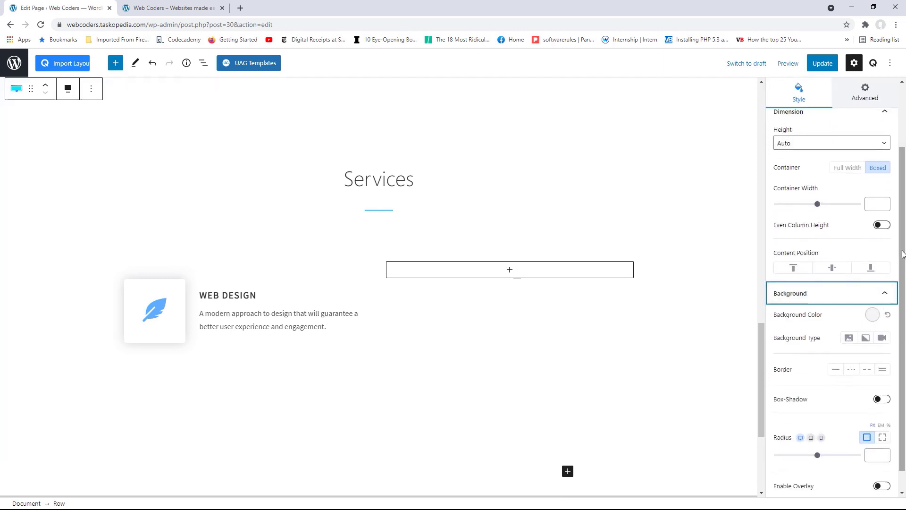
pyautogui.scroll(-1, 873, 305)
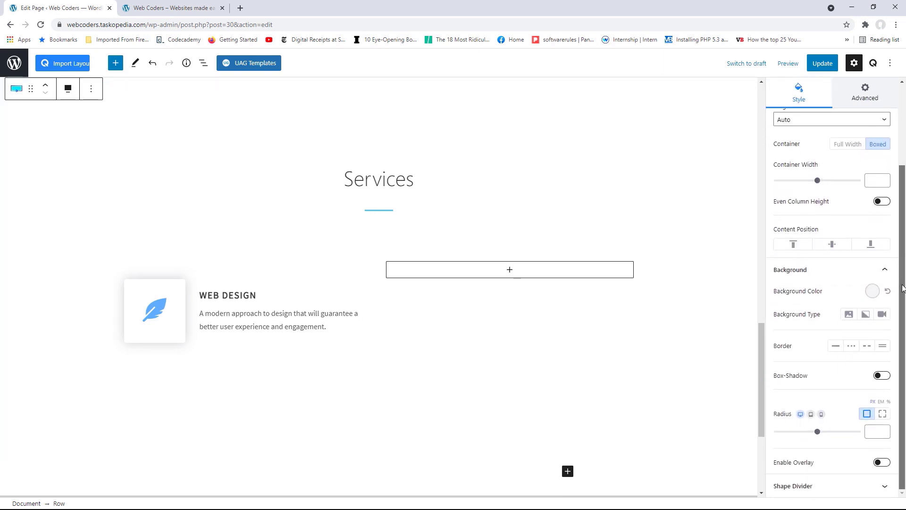
pyautogui.click(866, 315)
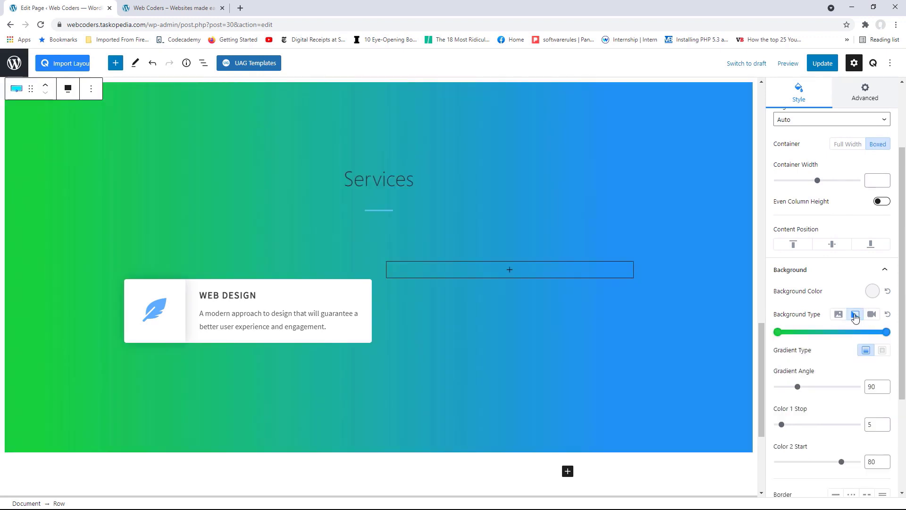
# Set the Services row's gradient colours to #f0f0f0 and #ffffff with a gradient angle of 0
pyautogui.click(778, 331)
pyautogui.moveTo(578, 469); pyautogui.dragTo(555, 472)
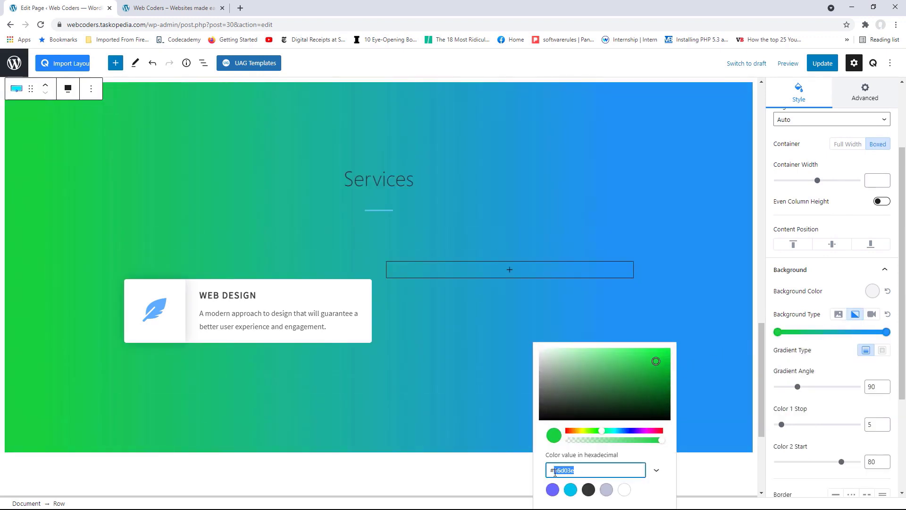
pyautogui.write('f0f0f0')
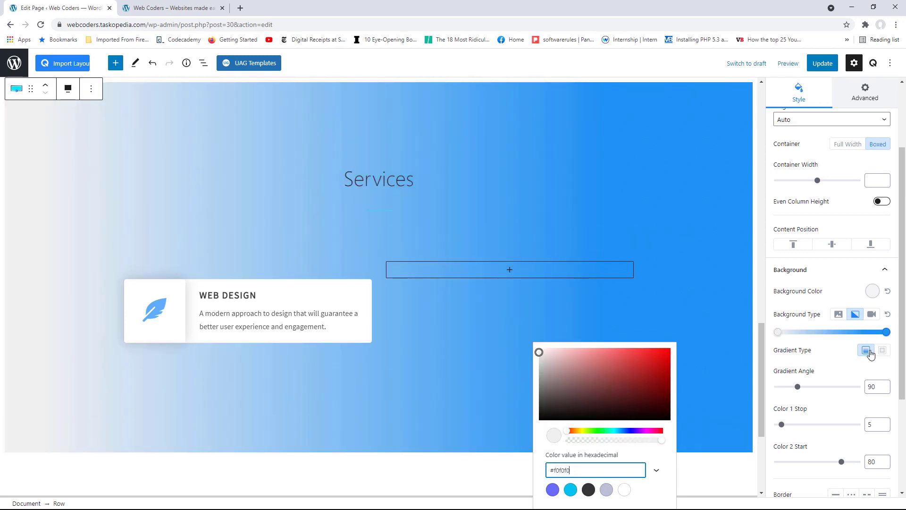
pyautogui.click(886, 333)
pyautogui.moveTo(574, 469); pyautogui.dragTo(556, 469)
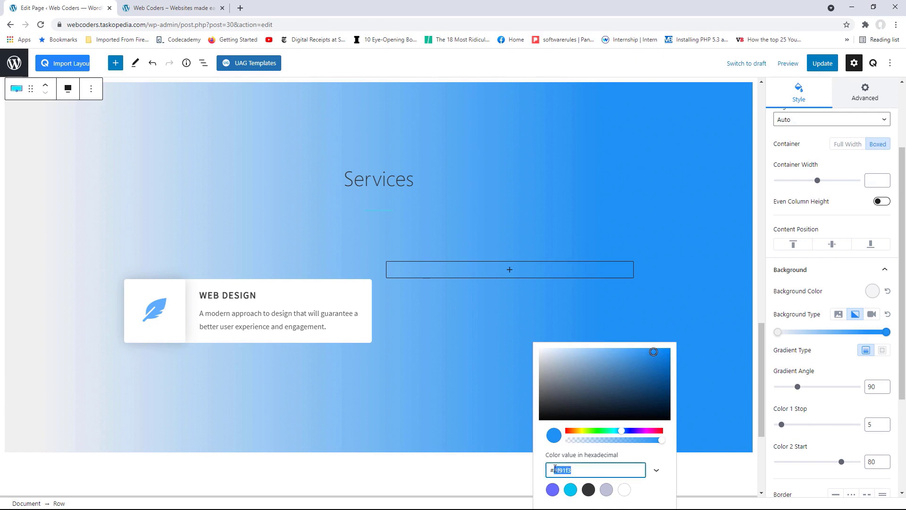
pyautogui.press('BackSpace')
pyautogui.write('ffffff')
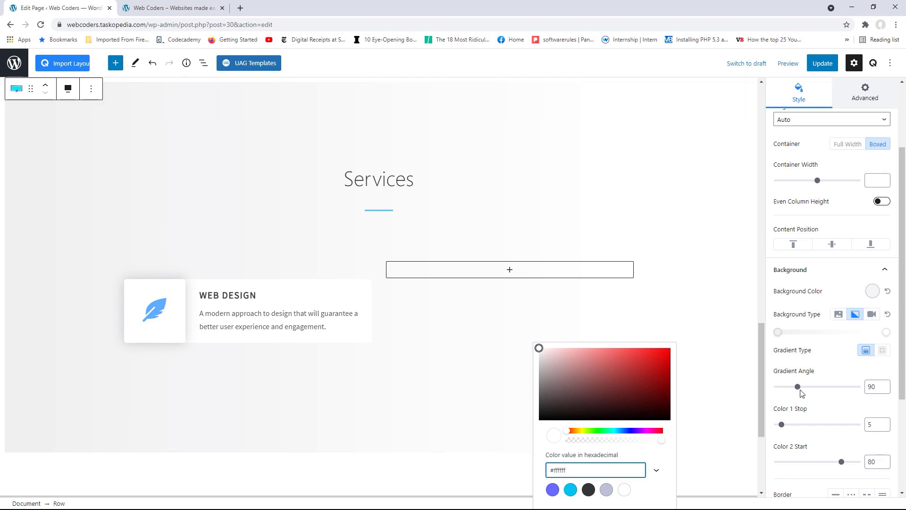
pyautogui.moveTo(798, 387); pyautogui.dragTo(775, 388)
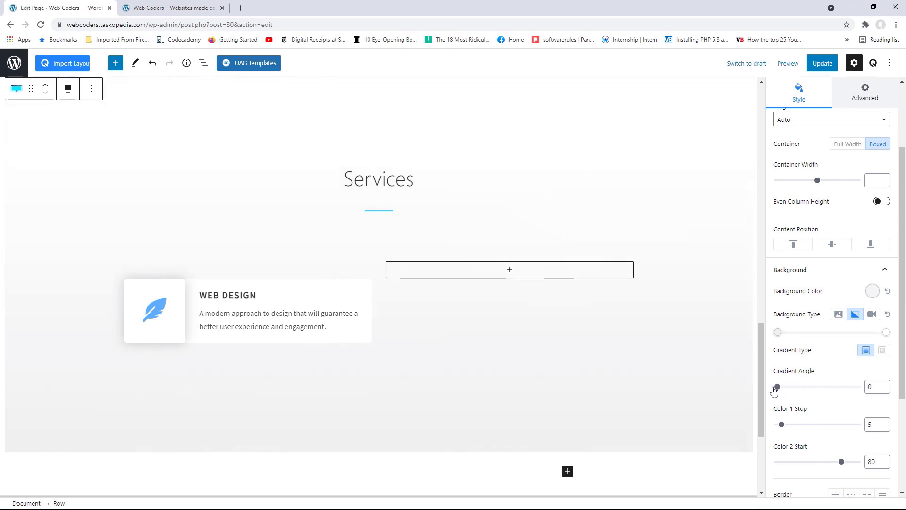
# Update the page and view the Services section's gradient background on the published page
pyautogui.click(818, 66)
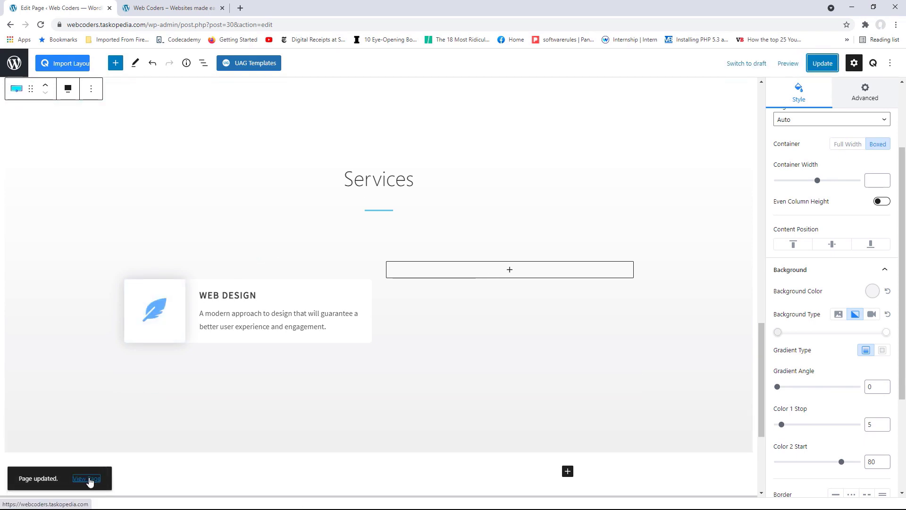
pyautogui.click(90, 479)
pyautogui.moveTo(903, 102); pyautogui.dragTo(896, 316)
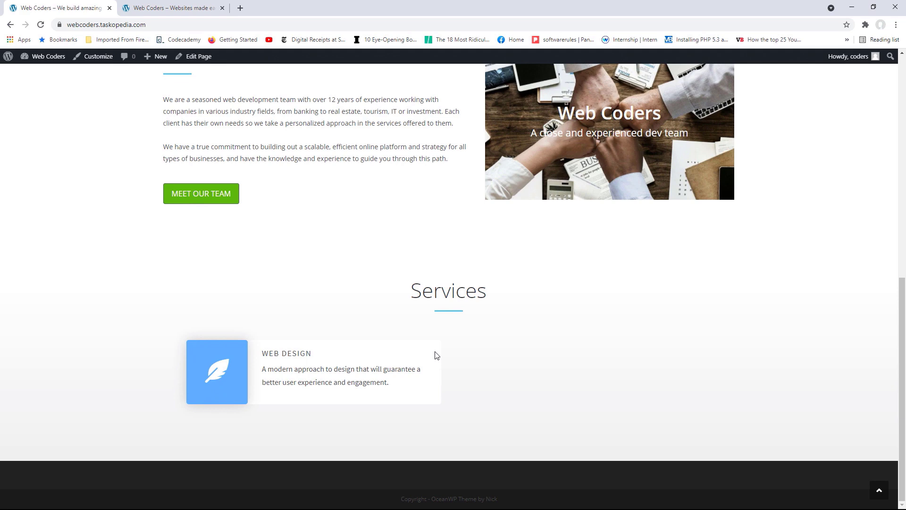
# Reopen the page editor and duplicate the Web Design info box in the first Services column
pyautogui.click(204, 59)
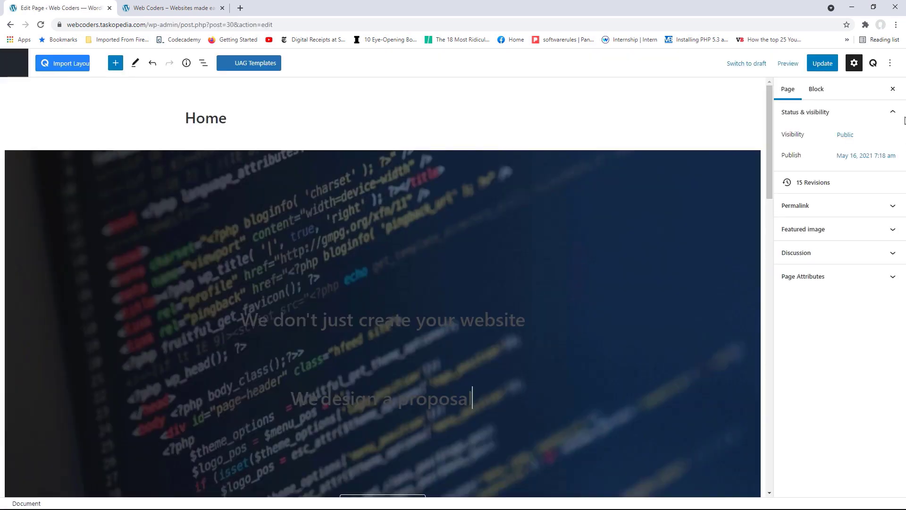
pyautogui.moveTo(769, 116); pyautogui.dragTo(766, 351)
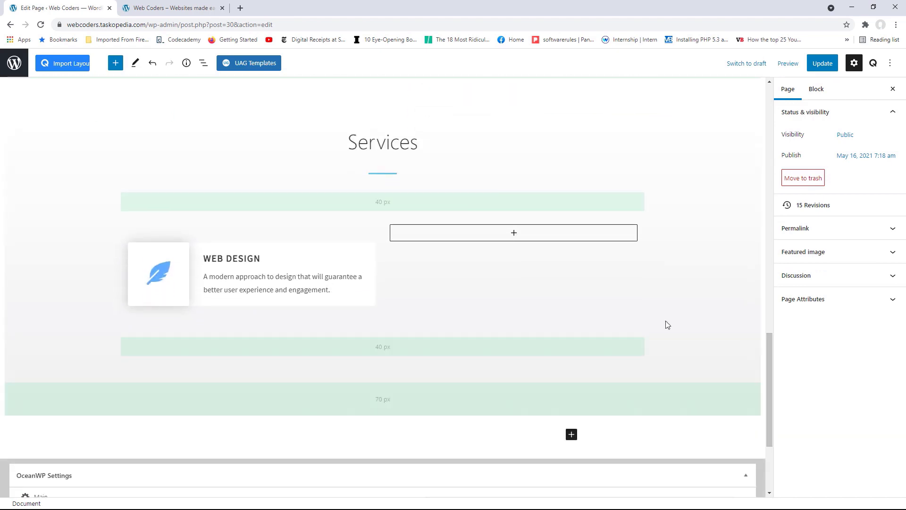
pyautogui.click(300, 254)
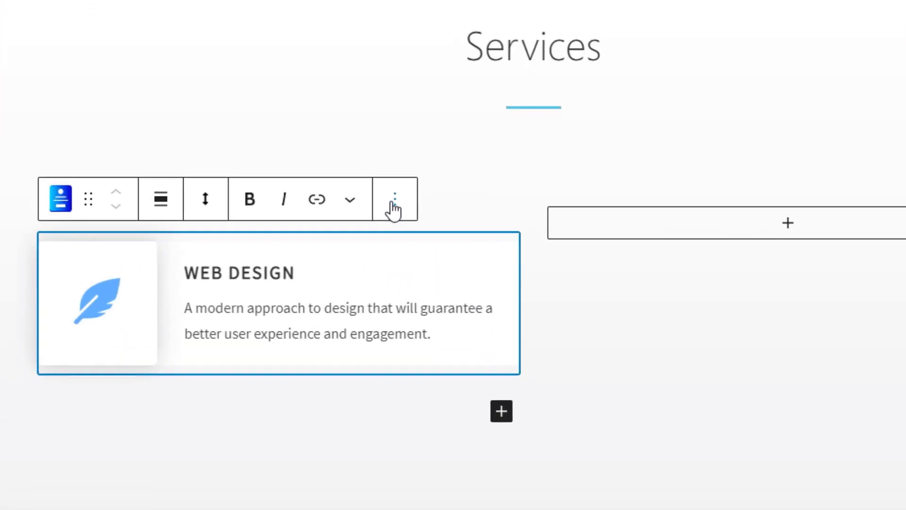
pyautogui.click(401, 199)
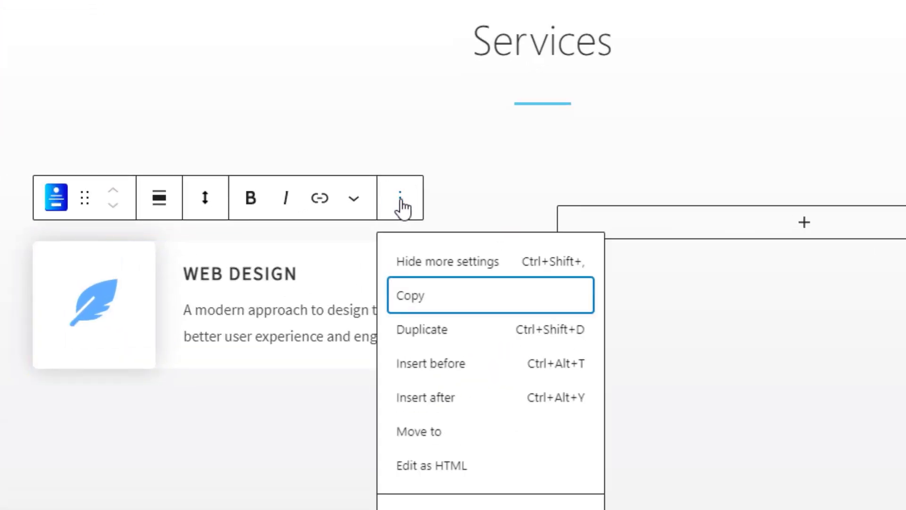
pyautogui.click(439, 342)
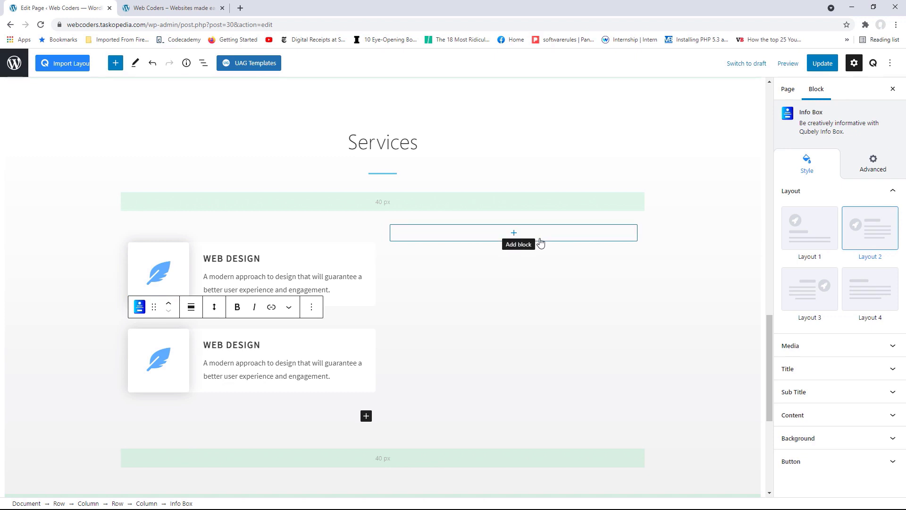
# Duplicate the second info box and move the new copy into the empty second column
pyautogui.click(312, 309)
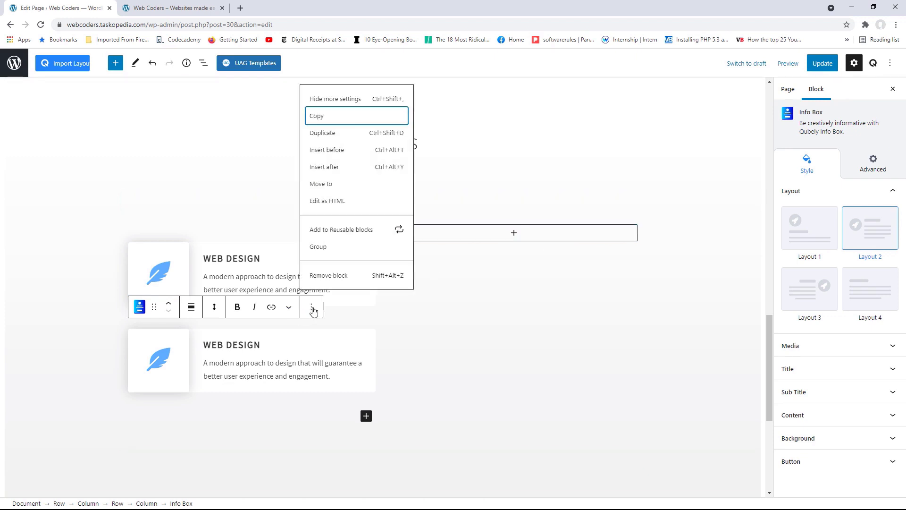
pyautogui.click(332, 134)
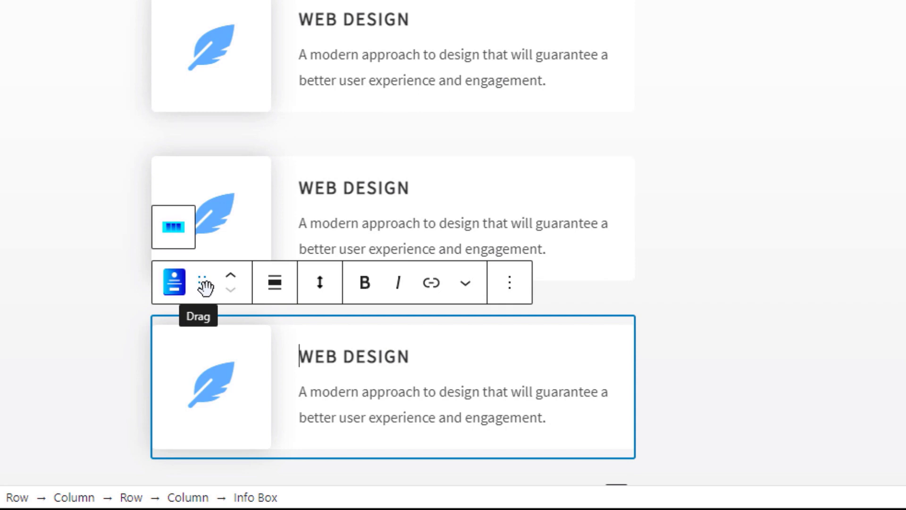
pyautogui.moveTo(204, 285); pyautogui.dragTo(616, 179)
pyautogui.moveTo(371, 335); pyautogui.dragTo(494, 388)
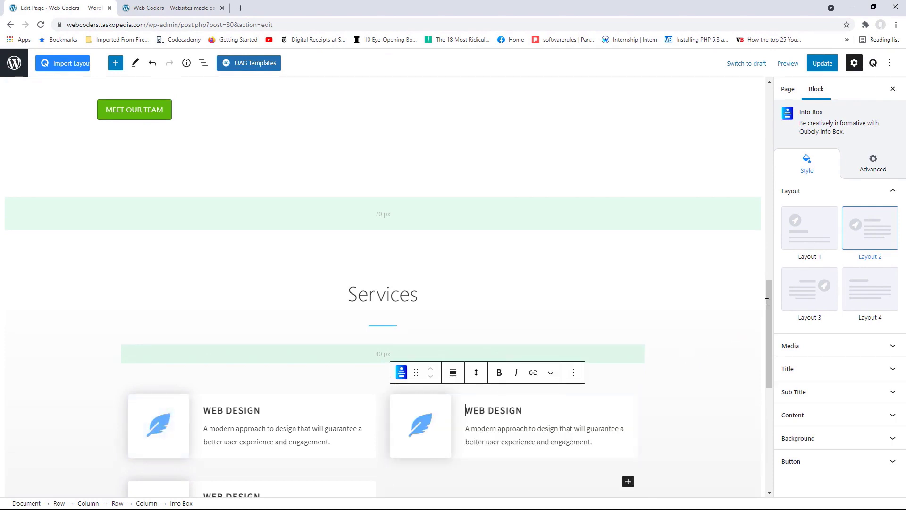
# Duplicate the info box in the second column to complete a two-by-two grid
pyautogui.scroll(-4, 768, 332)
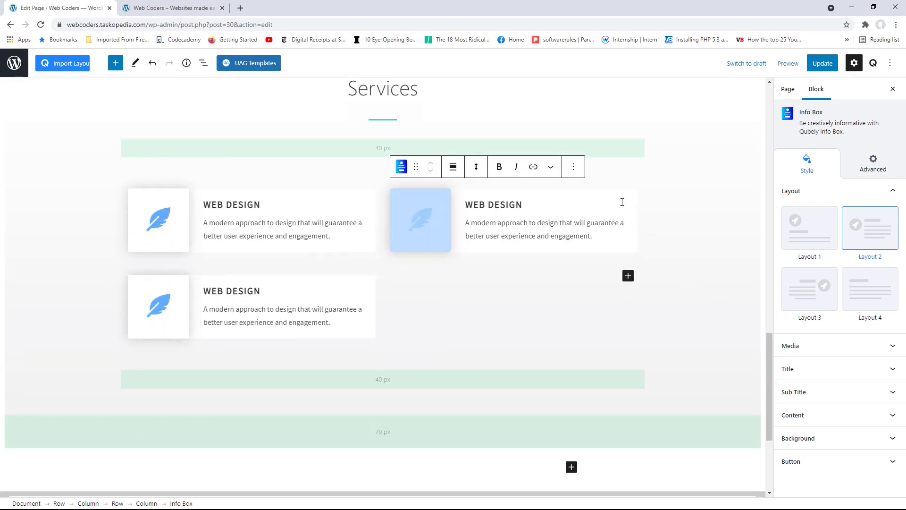
pyautogui.click(574, 166)
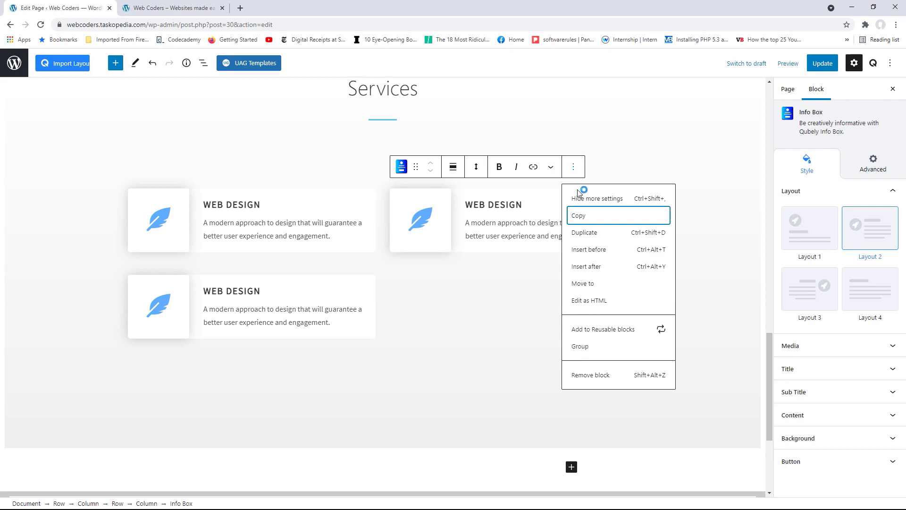
pyautogui.click(593, 233)
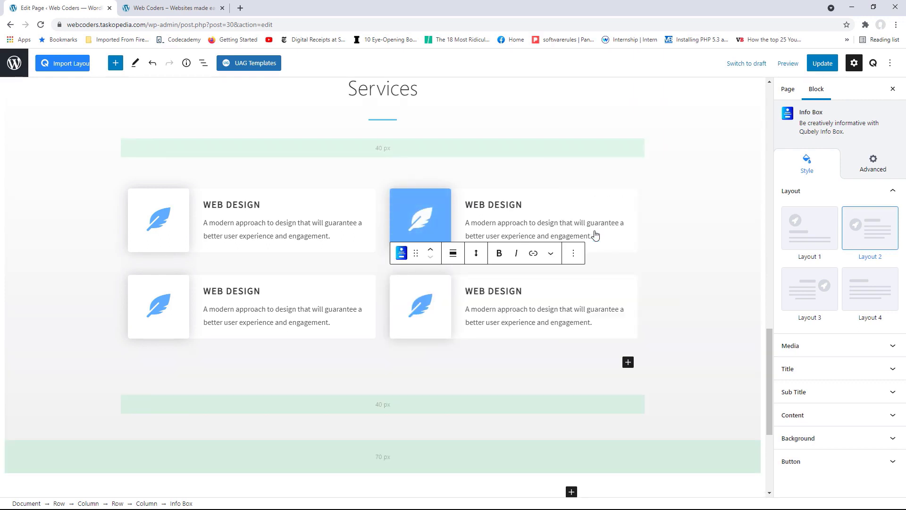
# Update the page and compare its published Services section with the one on the reference site
pyautogui.click(822, 64)
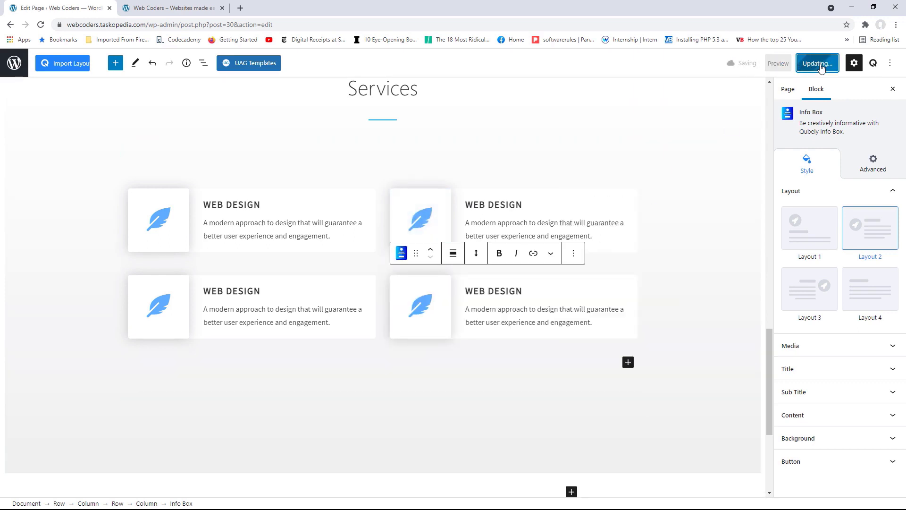
pyautogui.click(93, 478)
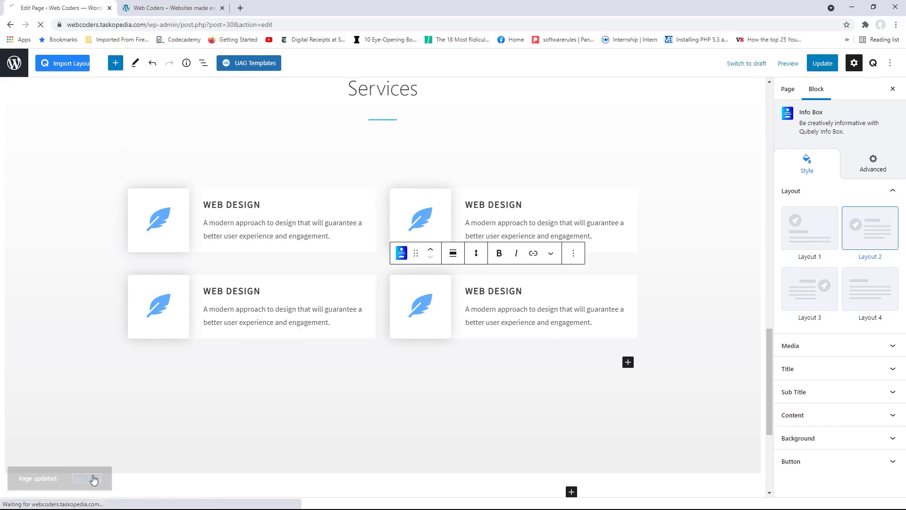
pyautogui.moveTo(903, 138); pyautogui.dragTo(903, 358)
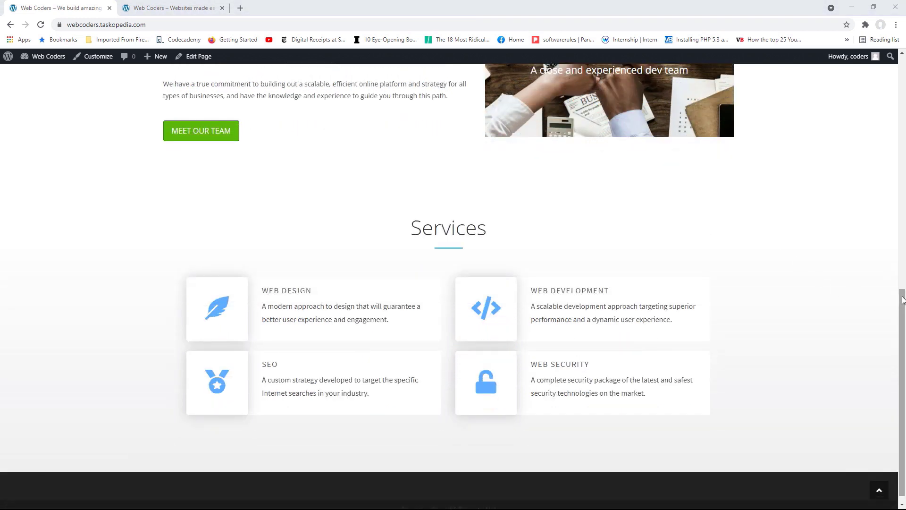
pyautogui.scroll(-1, 902, 300)
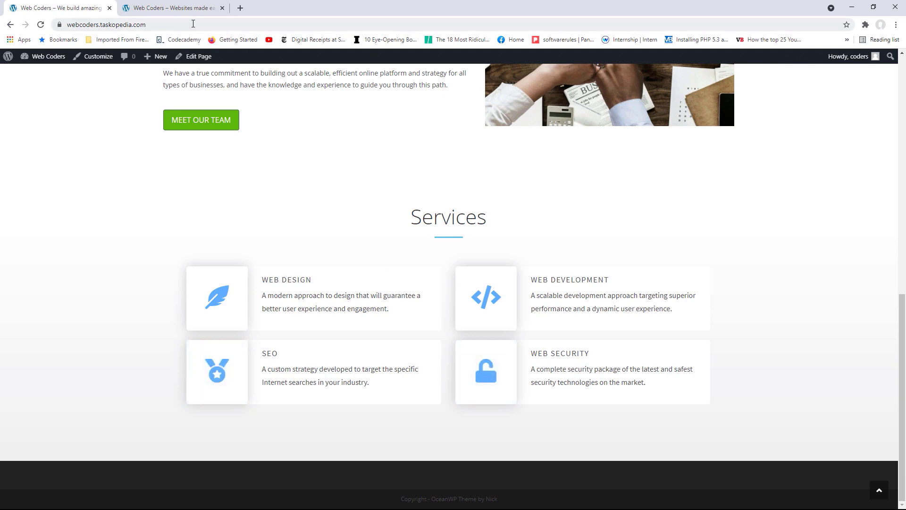
pyautogui.click(172, 8)
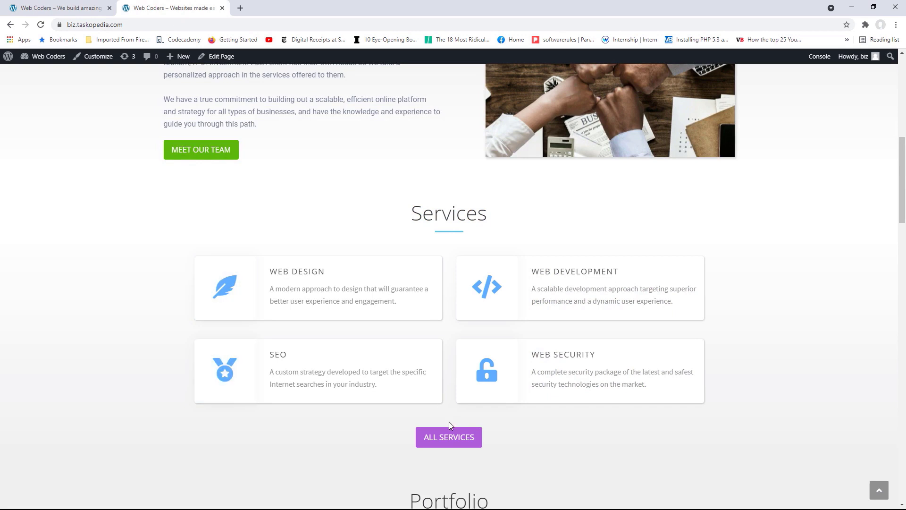
pyautogui.click(54, 9)
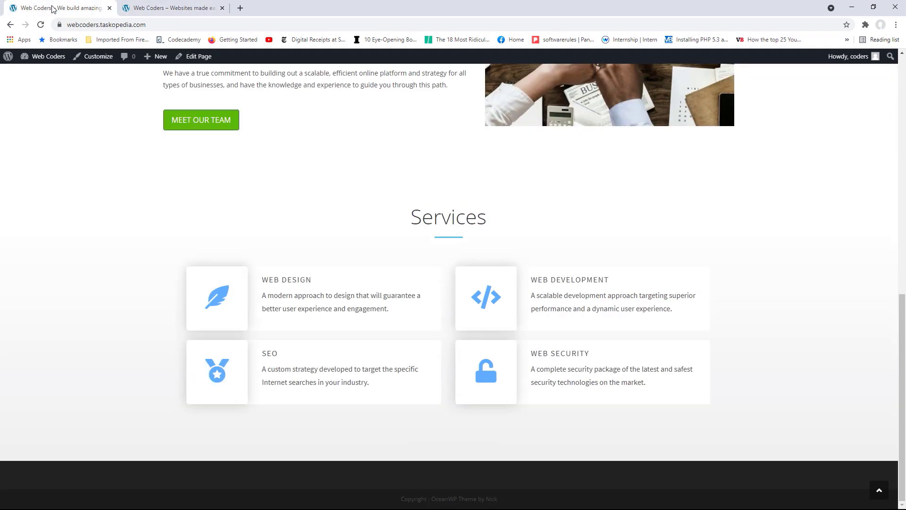
# Reopen the page editor and insert a Button block below the inner row of service info boxes
pyautogui.click(202, 56)
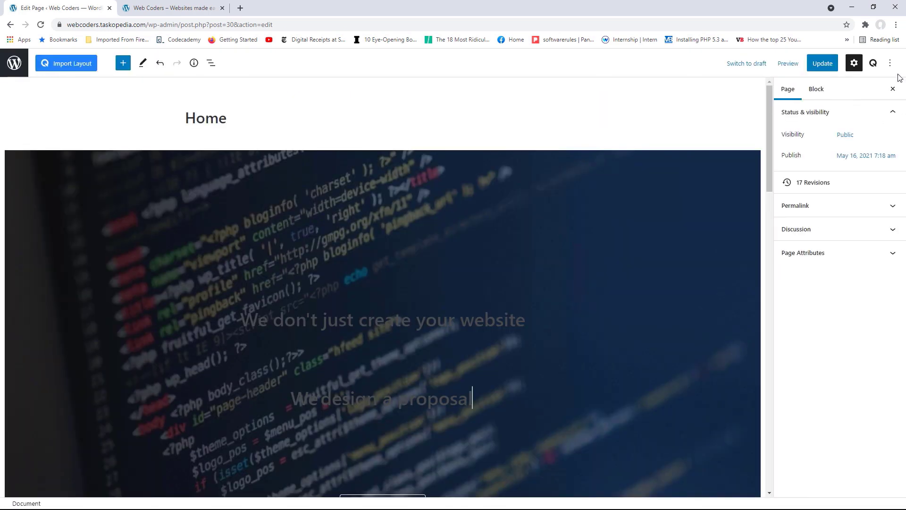
pyautogui.moveTo(770, 106); pyautogui.dragTo(760, 361)
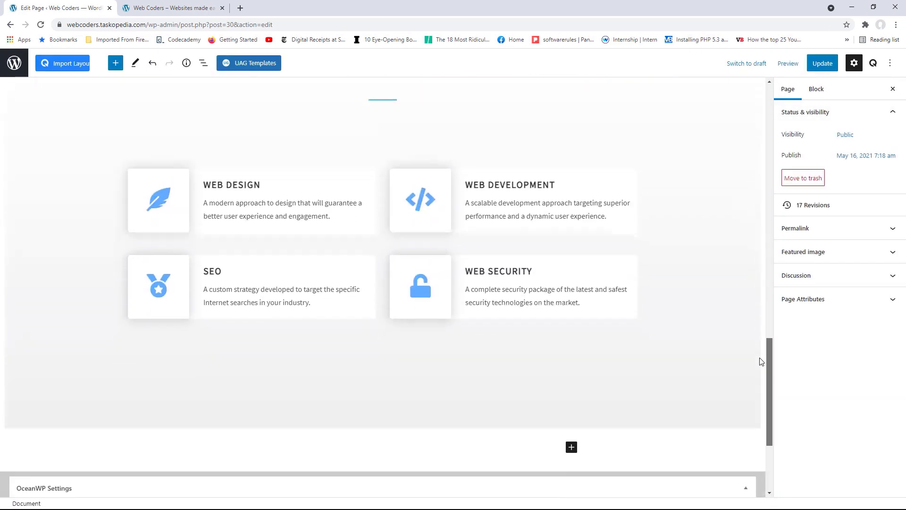
pyautogui.click(379, 315)
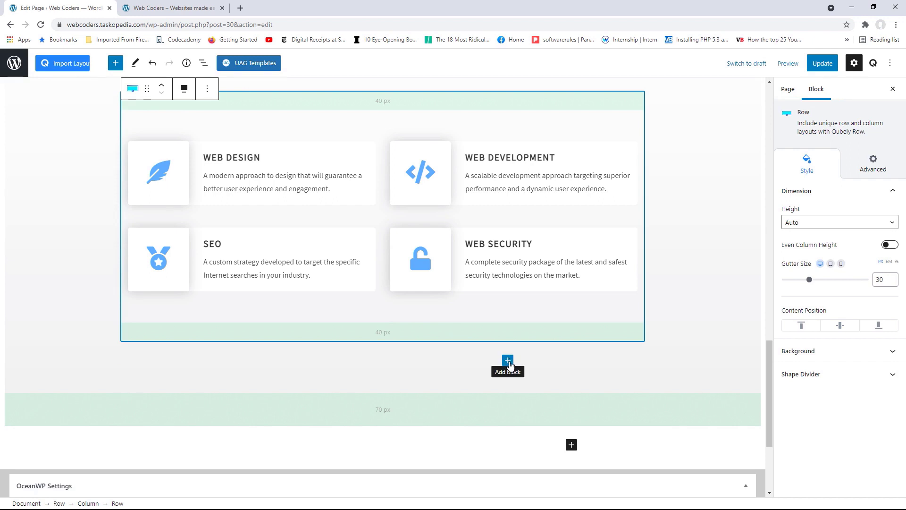
pyautogui.click(508, 361)
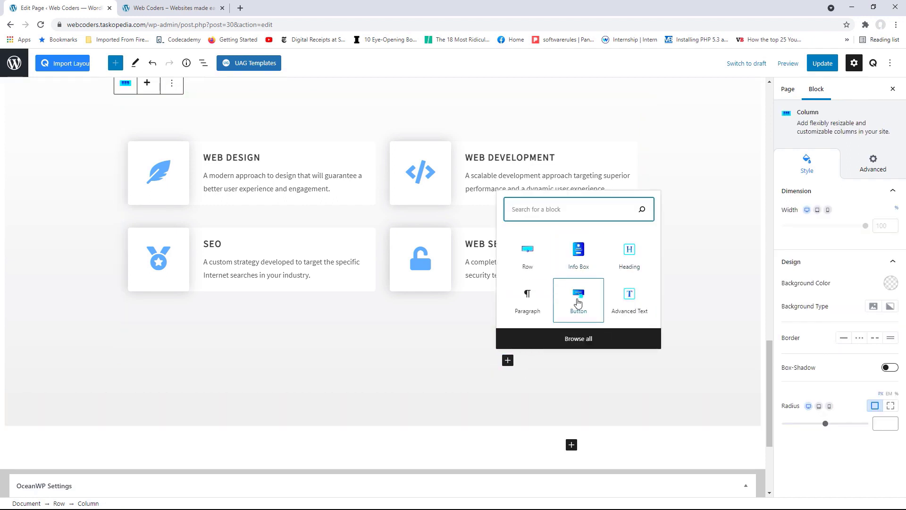
pyautogui.click(578, 302)
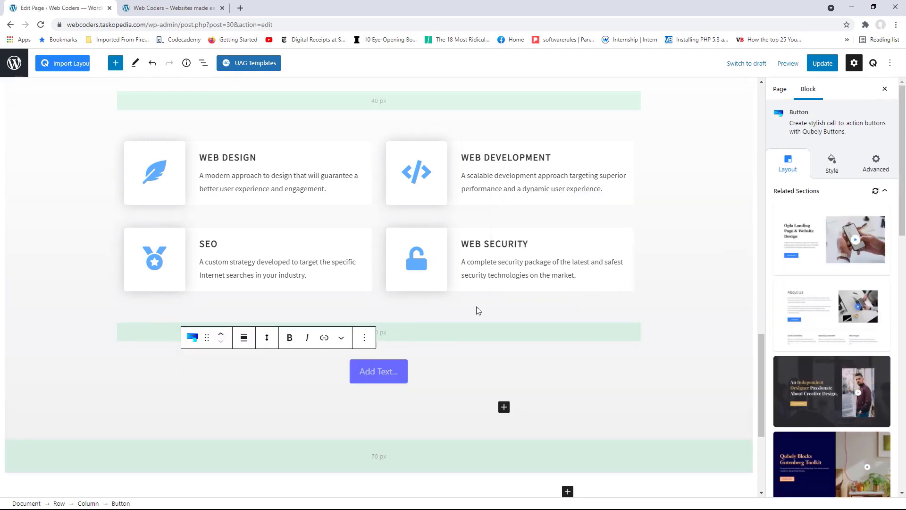
# Label the new button ALL SERVICES
pyautogui.press('capslock')
pyautogui.write('ALL SRE')
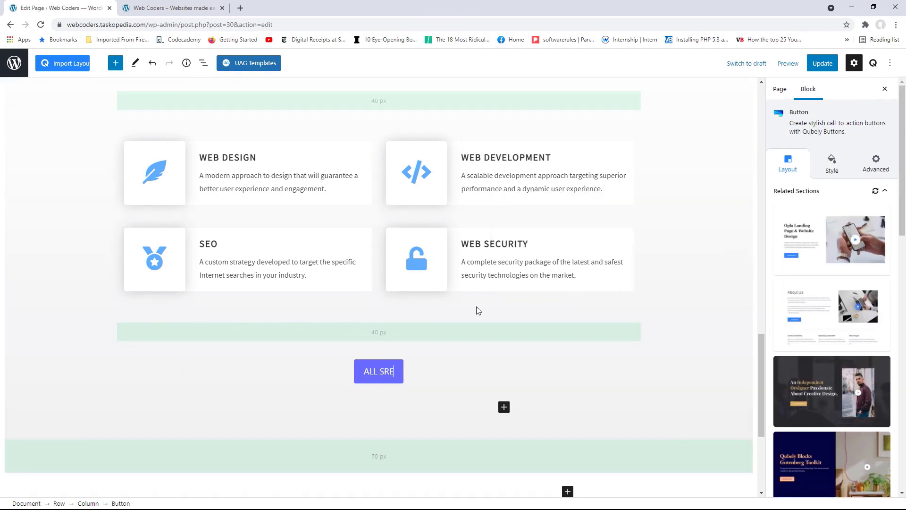
pyautogui.press('BackSpace')
pyautogui.press('BackSpace')
pyautogui.write('ERVIC')
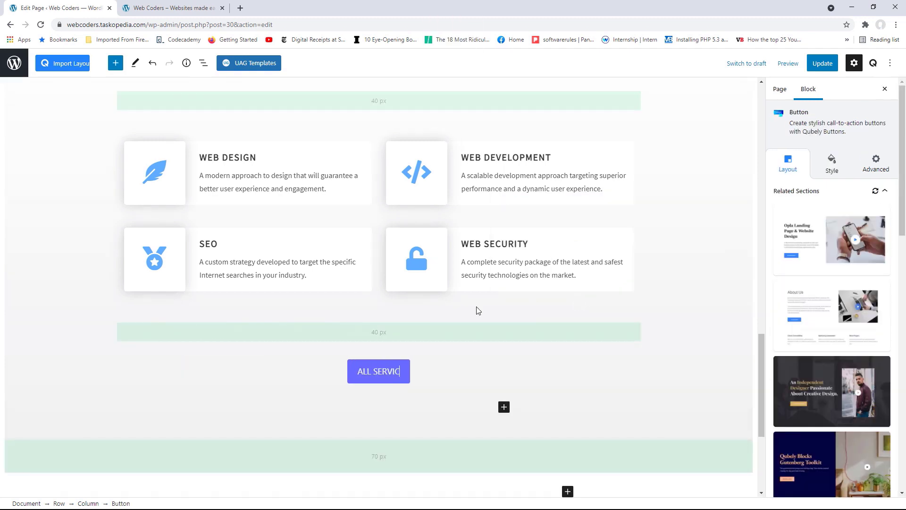
pyautogui.write('ES')
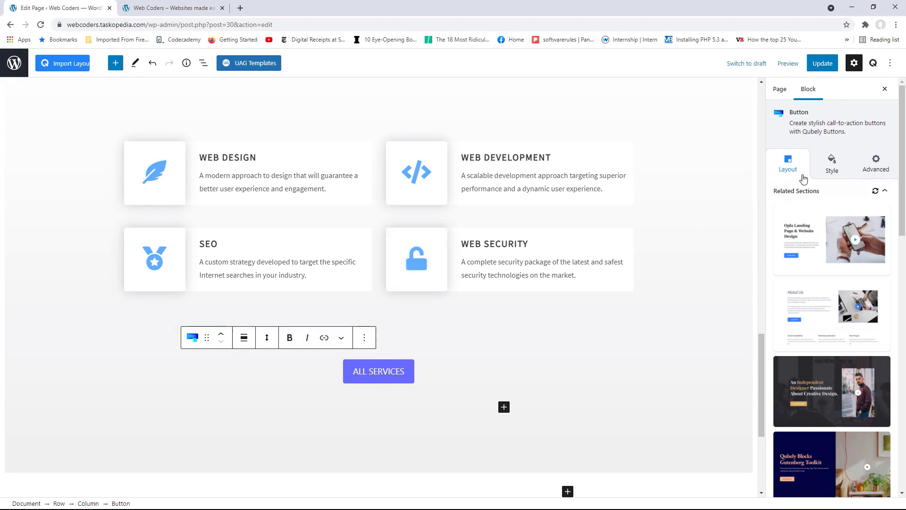
# Link the ALL SERVICES button to /services
pyautogui.click(832, 165)
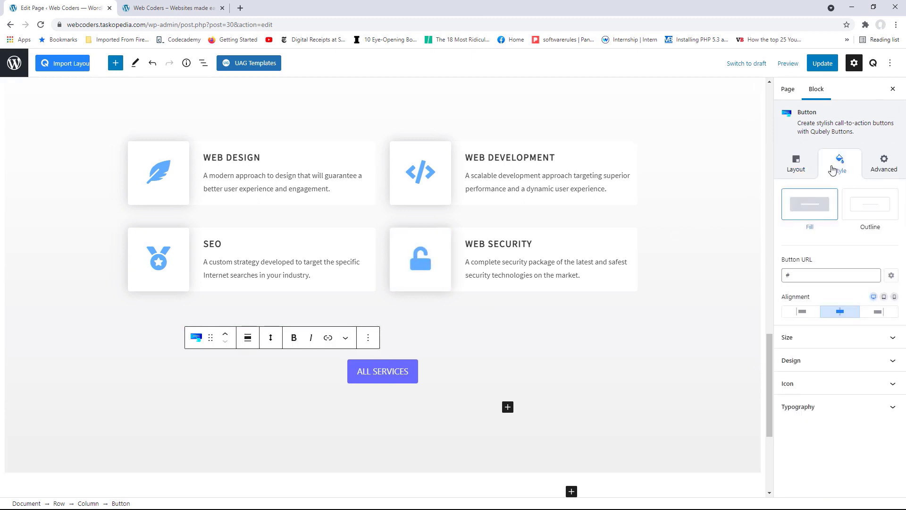
pyautogui.click(790, 275)
pyautogui.press('capslock')
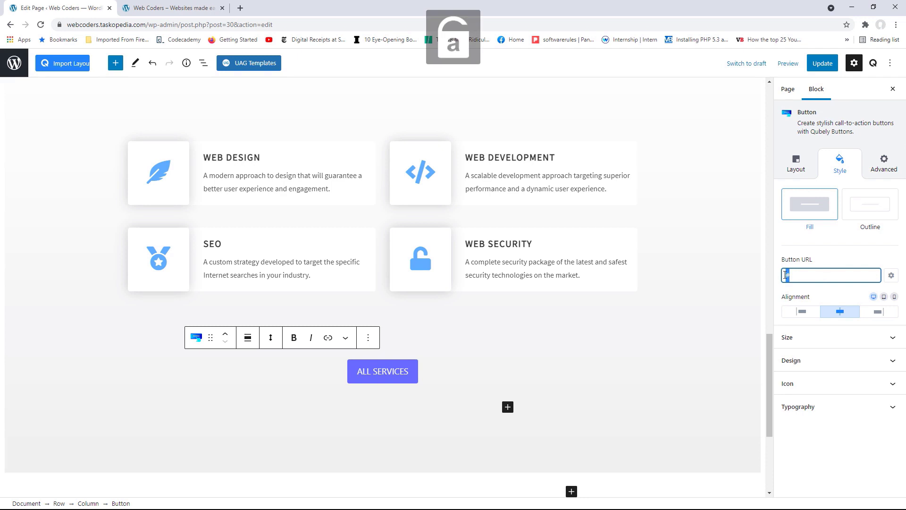
pyautogui.write('/services')
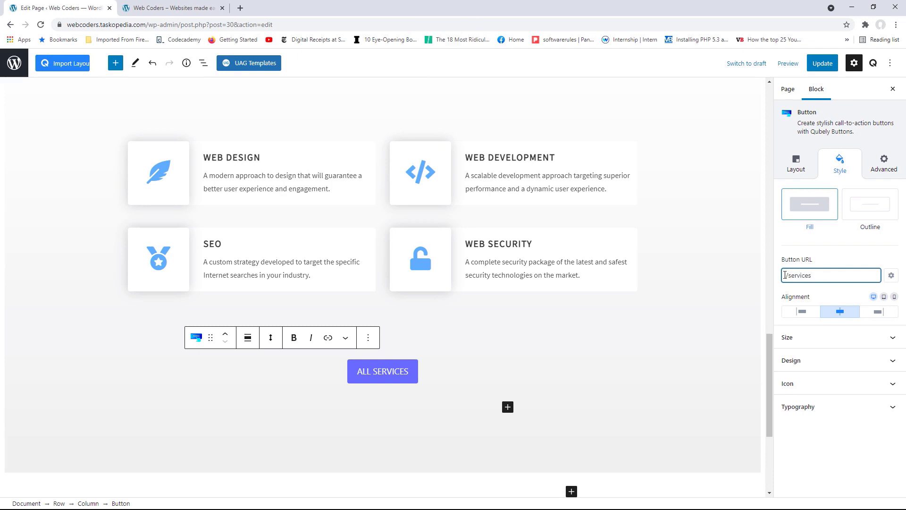
# Set the ALL SERVICES button's normal fill color to #ad5ddb and reset its border color
pyautogui.click(845, 360)
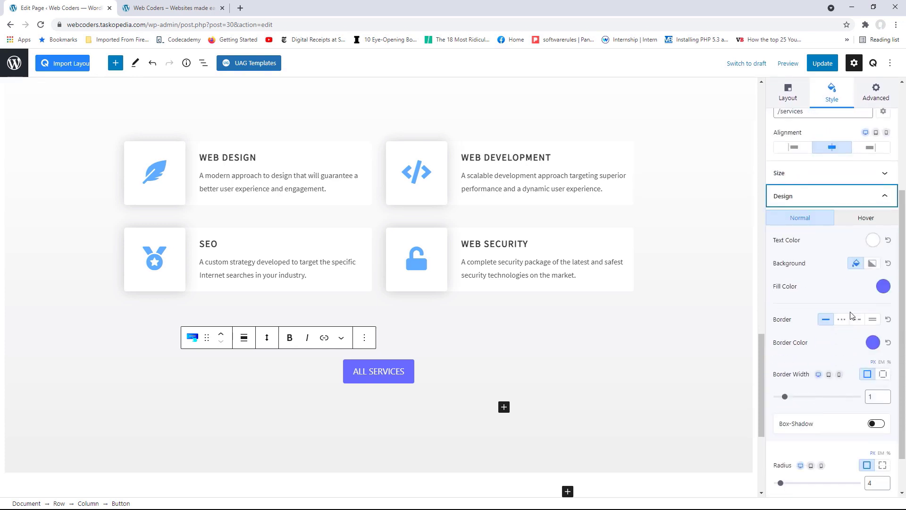
pyautogui.click(883, 287)
pyautogui.doubleClick(774, 233)
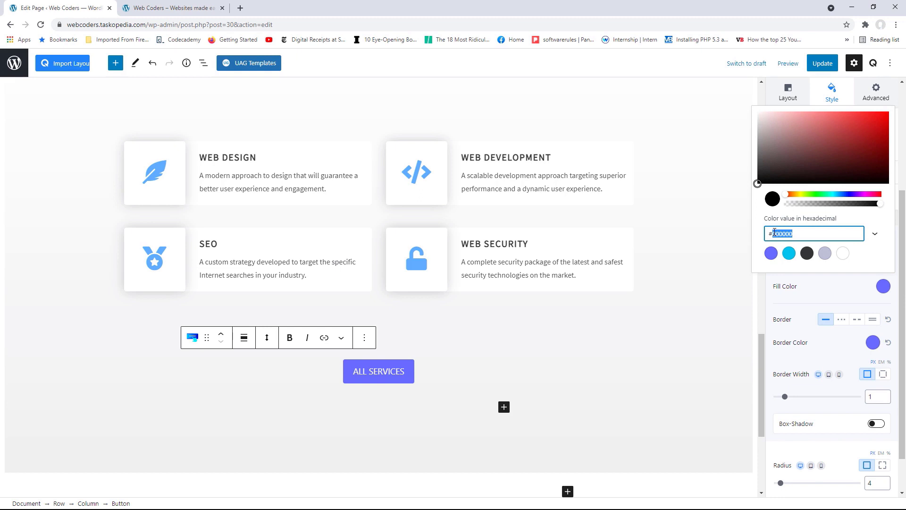
pyautogui.write('ad5ddb')
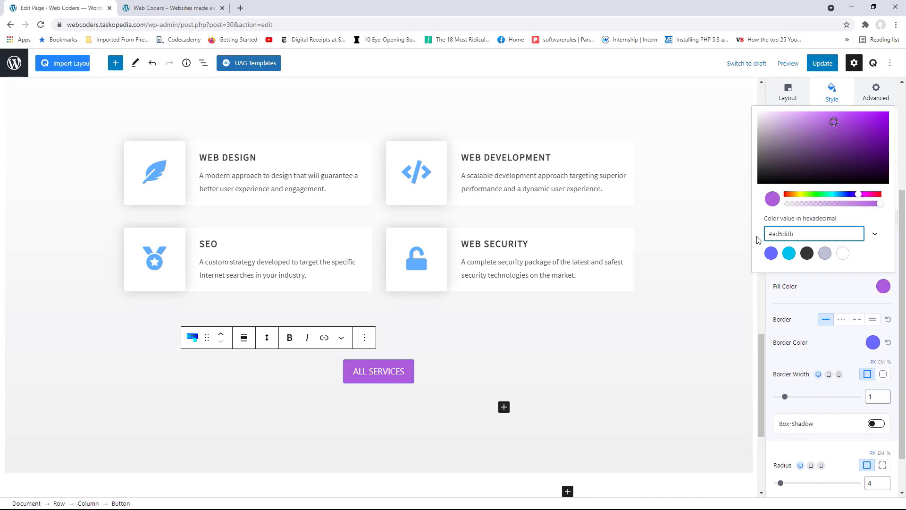
pyautogui.click(888, 346)
pyautogui.click(888, 346)
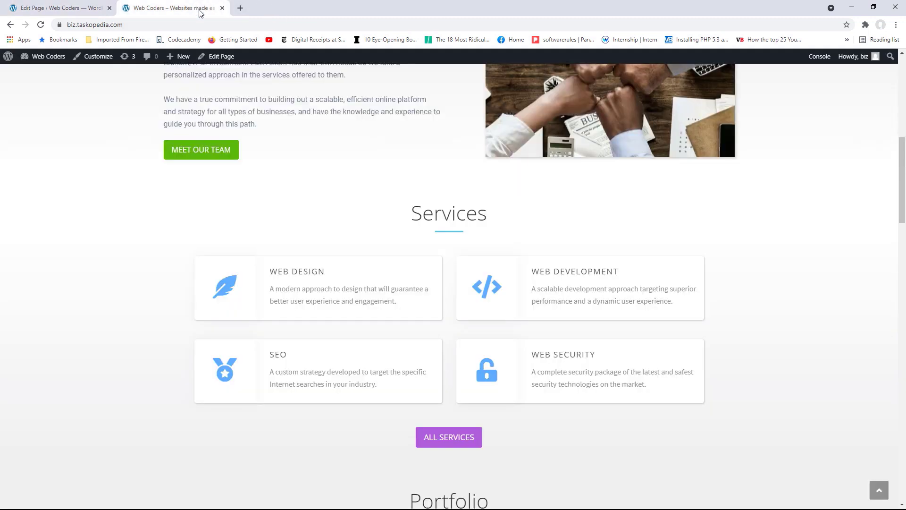
# Check the reference button's hover look, then set the hover fill color to #6b1a9a and reset the hover border color
pyautogui.click(198, 8)
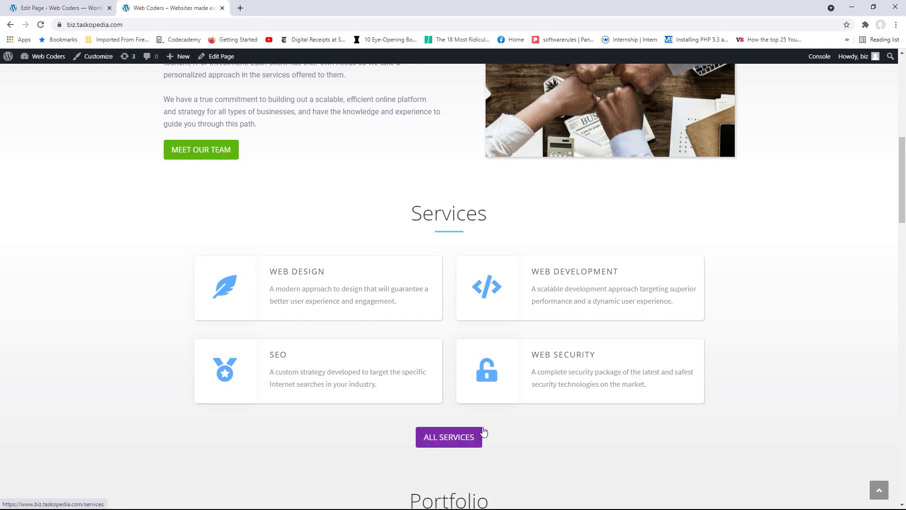
pyautogui.click(85, 7)
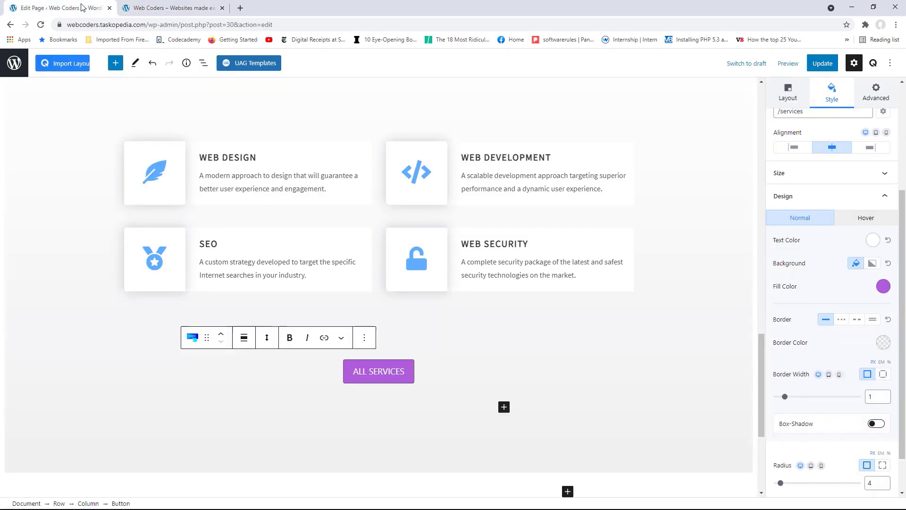
pyautogui.click(870, 221)
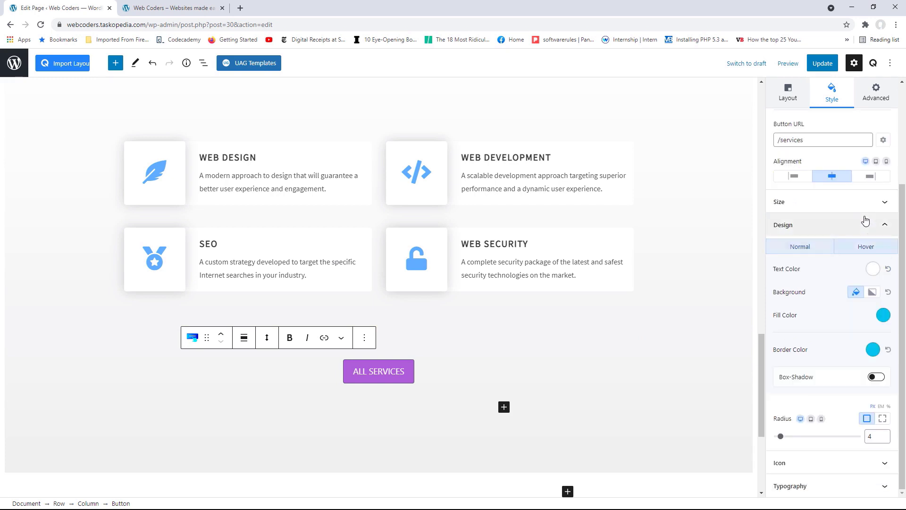
pyautogui.click(883, 314)
pyautogui.moveTo(802, 262); pyautogui.dragTo(774, 260)
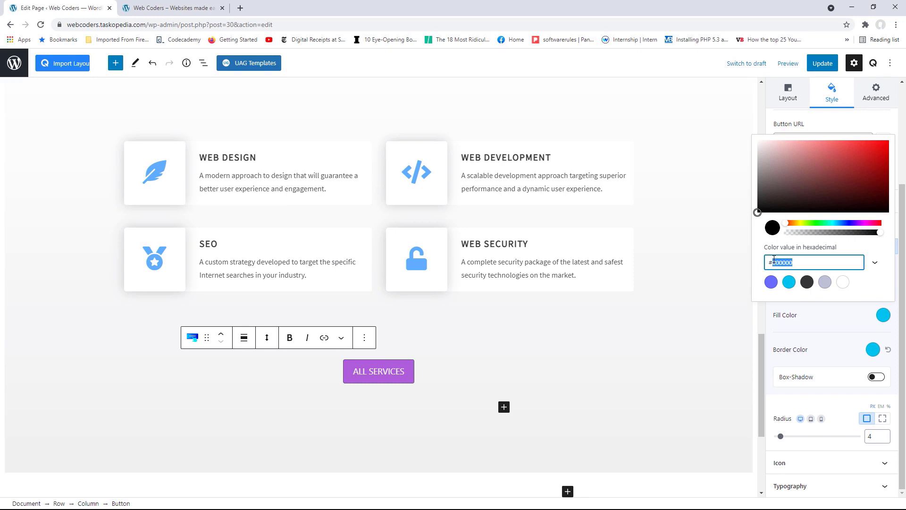
pyautogui.write('6b1a9a')
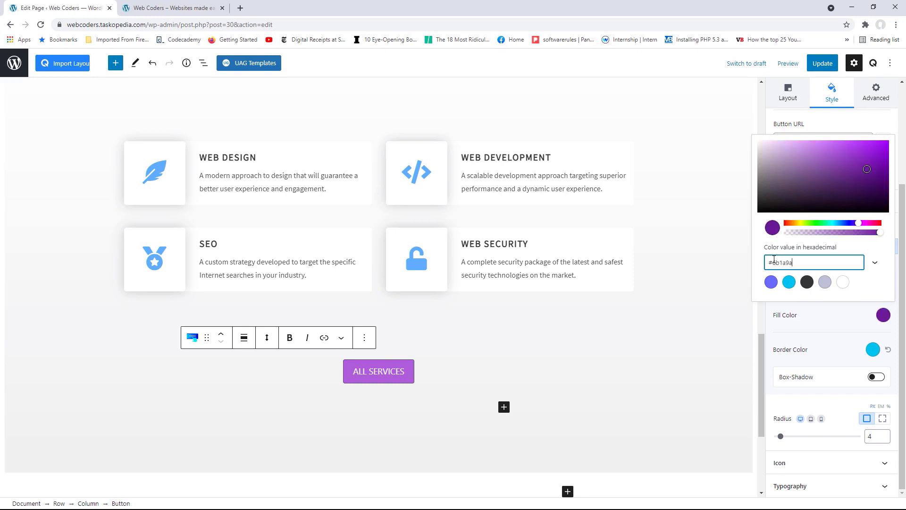
pyautogui.click(889, 350)
pyautogui.click(889, 351)
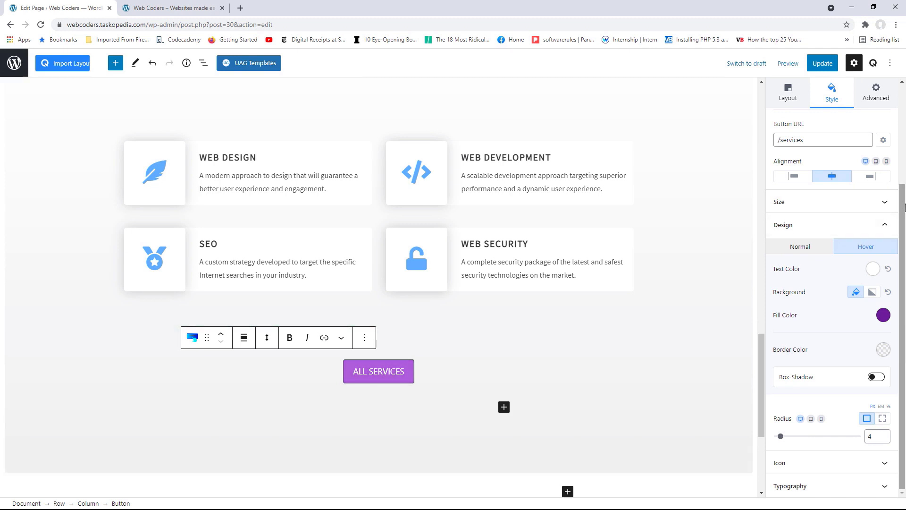
# Enable custom typography for the ALL SERVICES button and set its font size to 17 px
pyautogui.click(885, 487)
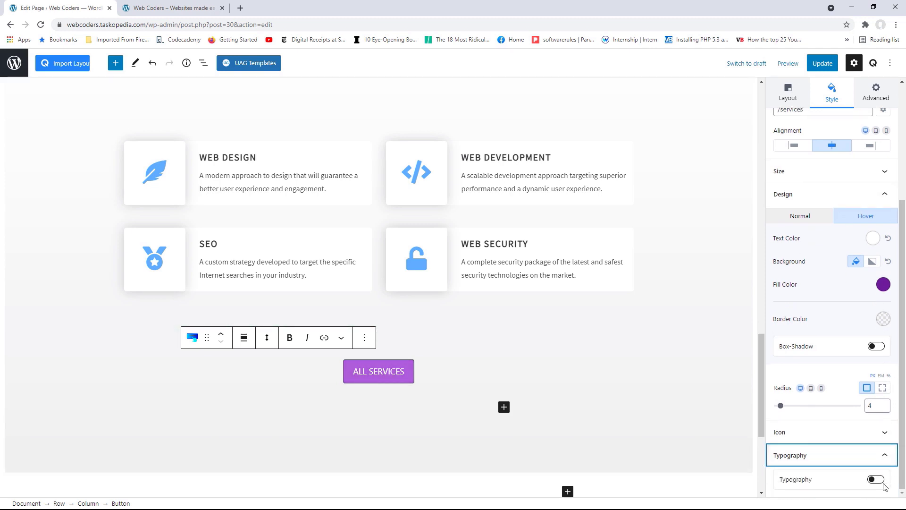
pyautogui.click(877, 479)
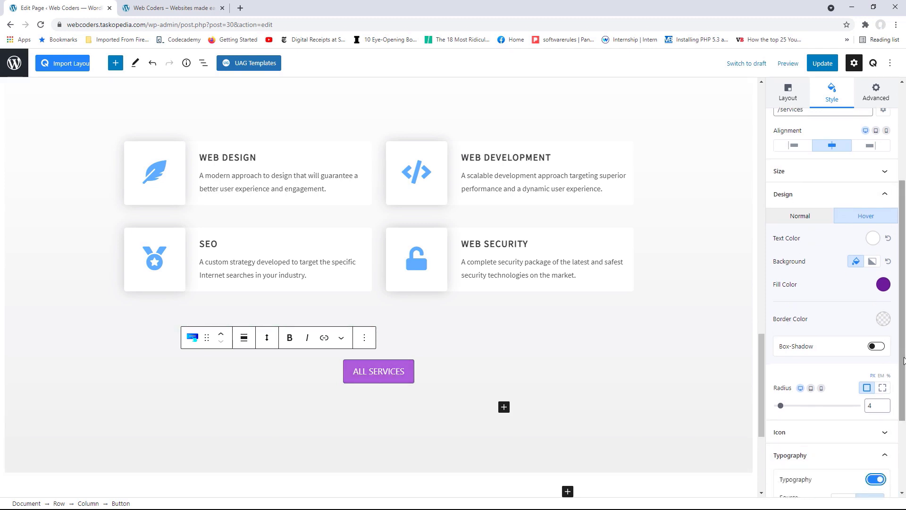
pyautogui.scroll(-3, 882, 453)
pyautogui.click(867, 425)
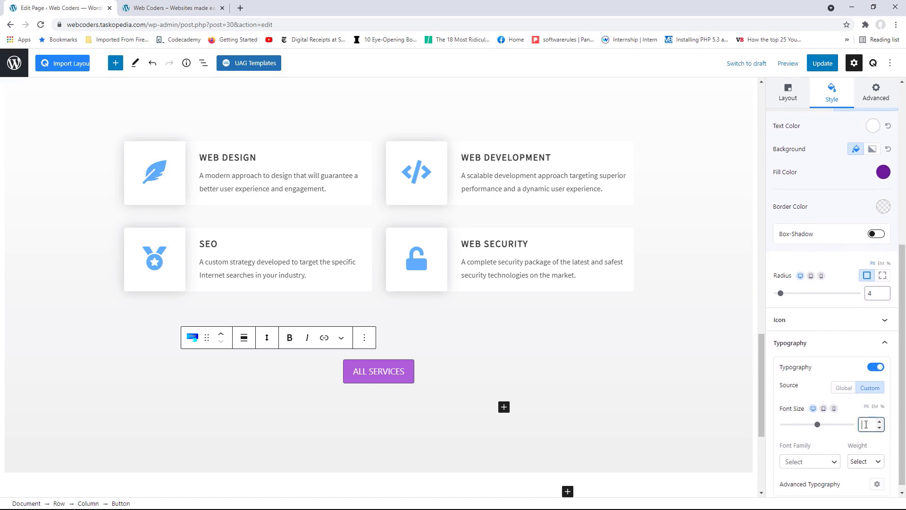
pyautogui.write('14')
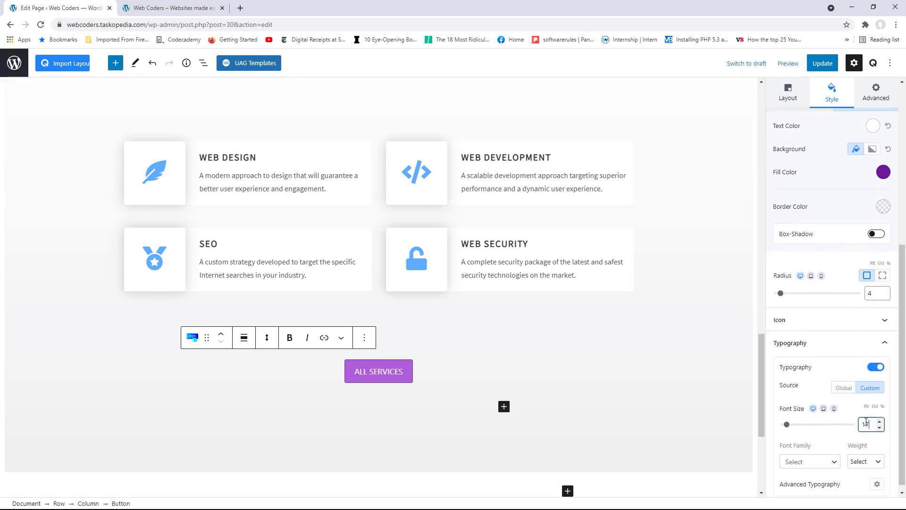
# Update the page, view its published Services section and test the ALL SERVICES button's link
pyautogui.click(826, 67)
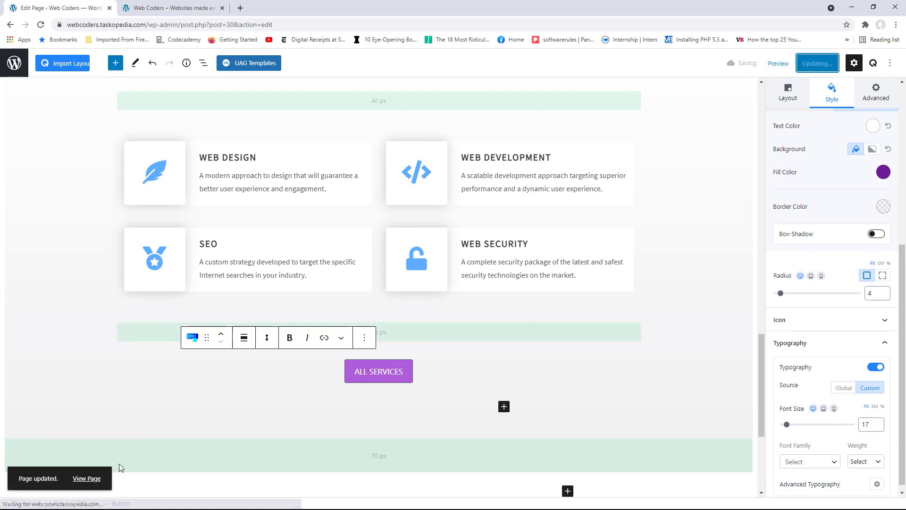
pyautogui.click(97, 479)
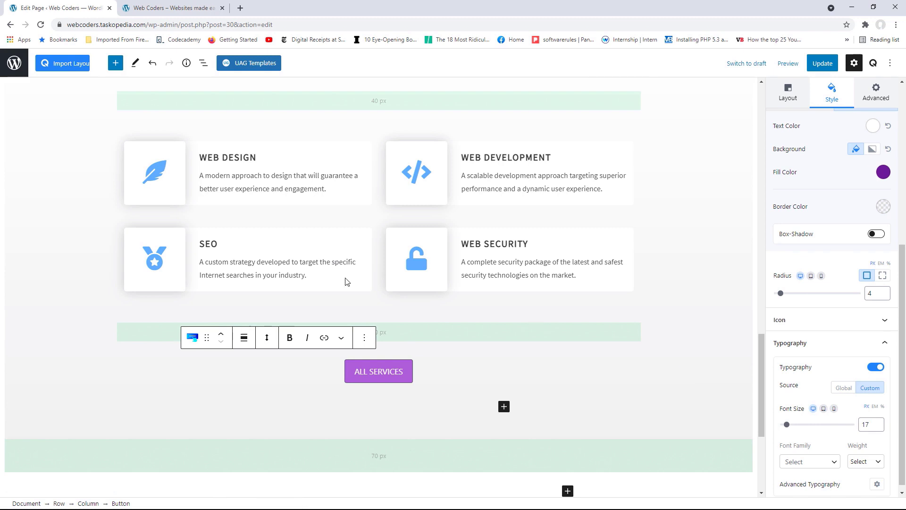
pyautogui.click(827, 69)
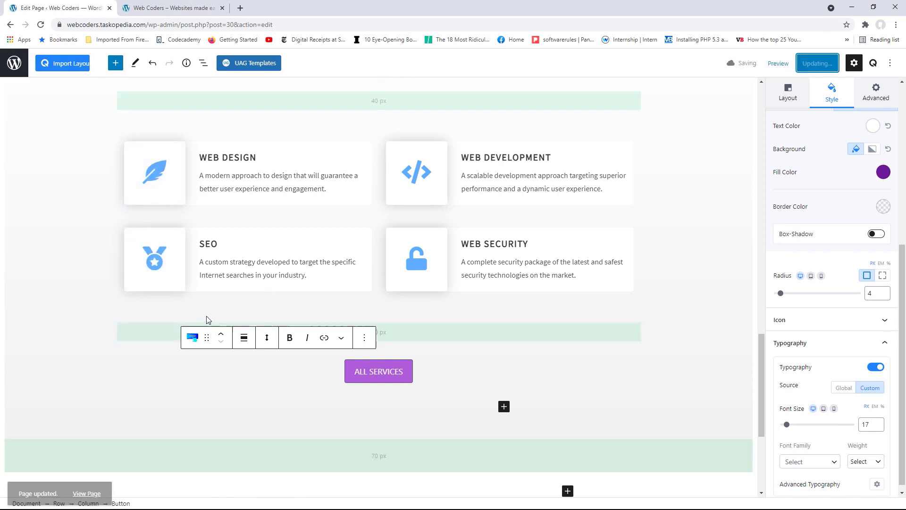
pyautogui.click(90, 479)
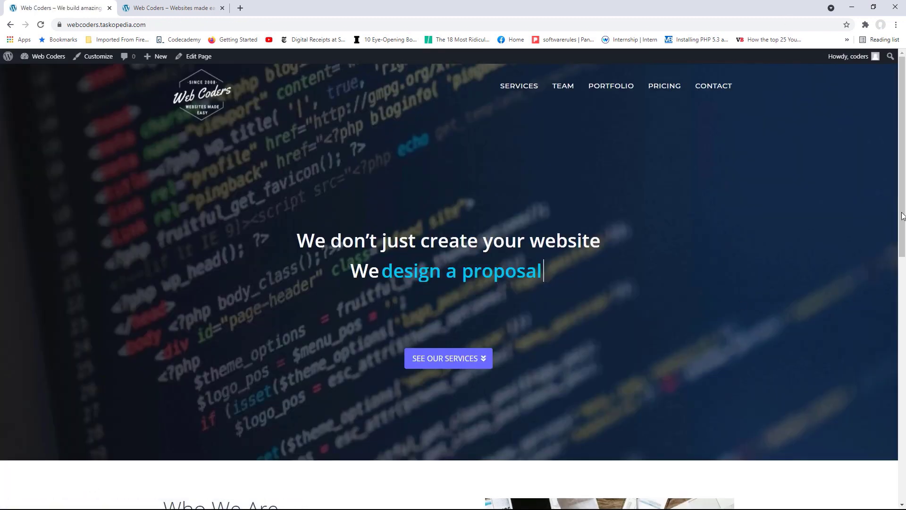
pyautogui.scroll(-3, 904, 157)
pyautogui.moveTo(904, 157); pyautogui.dragTo(902, 326)
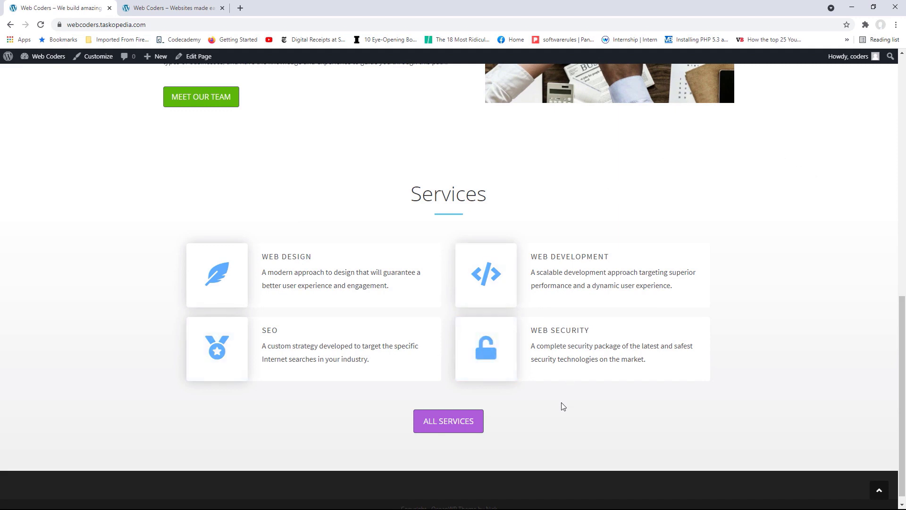
pyautogui.click(447, 423)
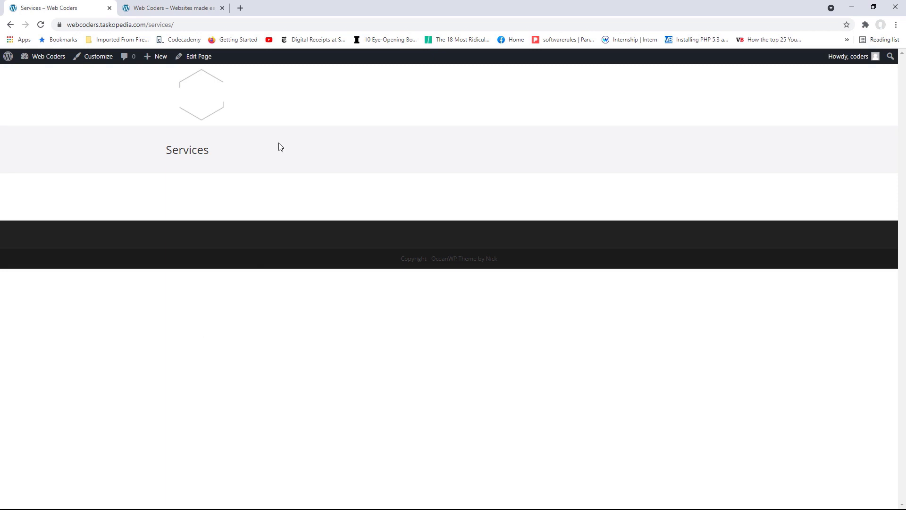
pyautogui.click(10, 25)
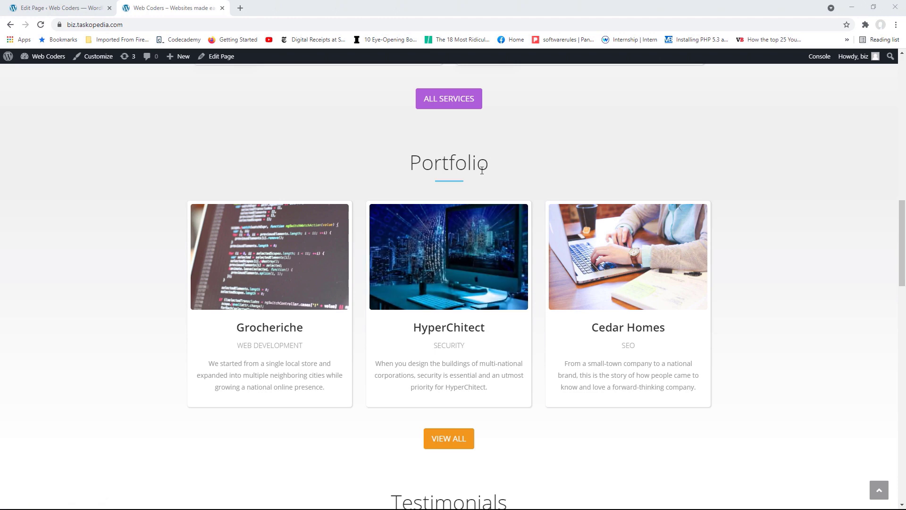
# Return to the page editor and add a single-column Row block below the Services section
pyautogui.click(70, 8)
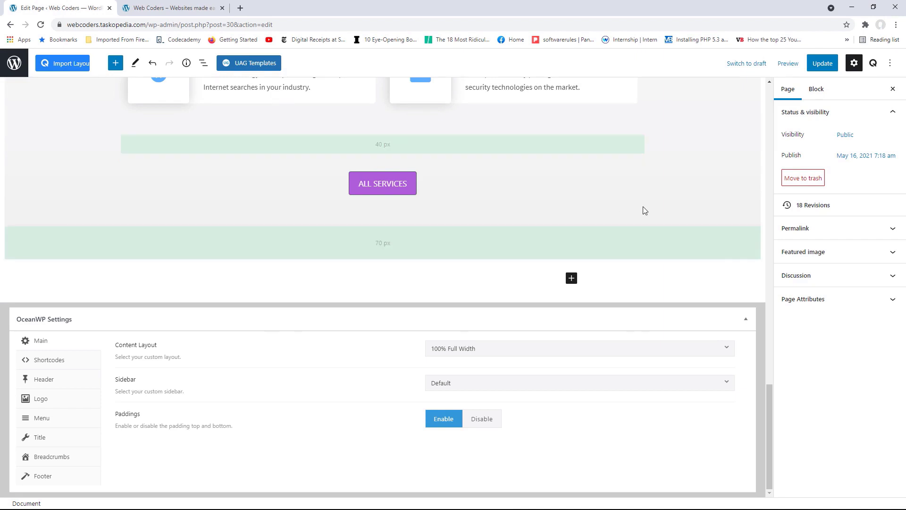
pyautogui.click(571, 280)
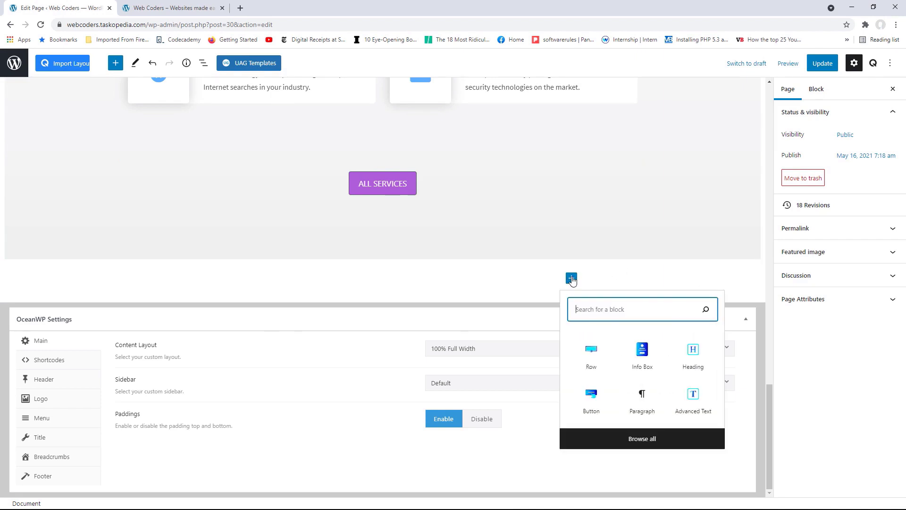
pyautogui.click(594, 356)
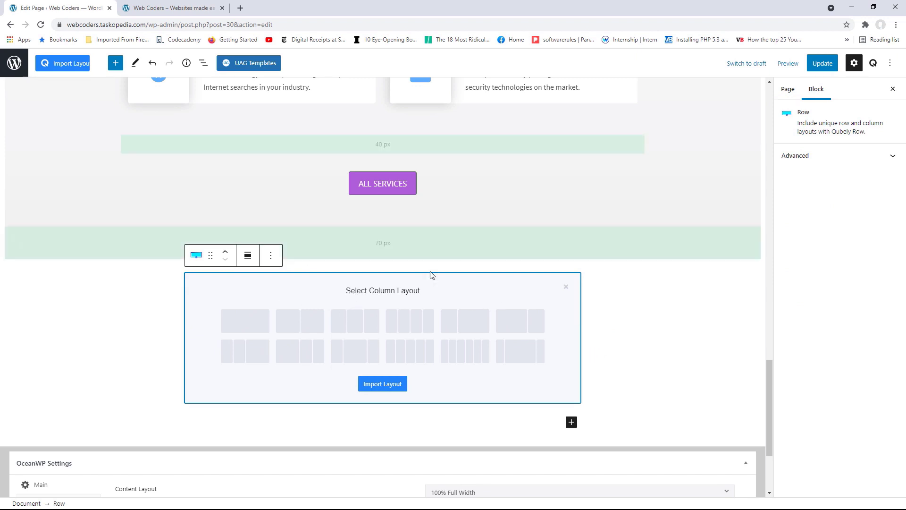
pyautogui.click(253, 321)
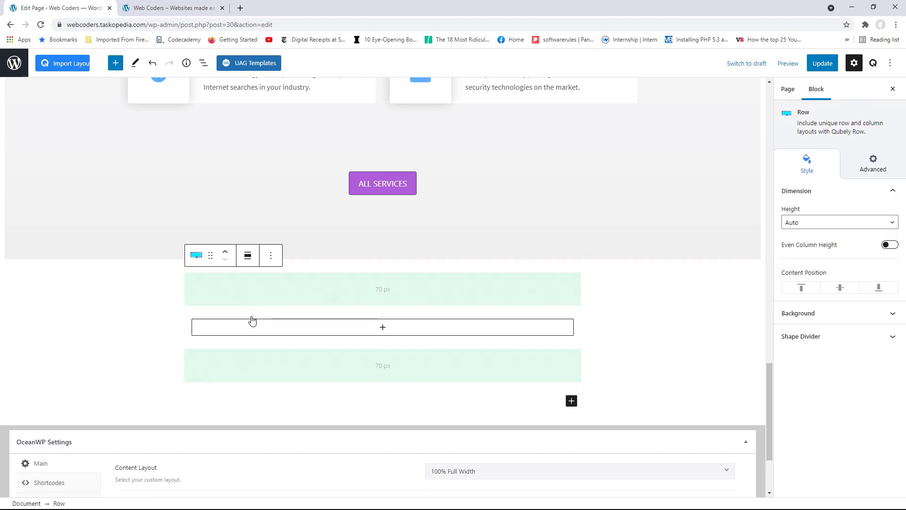
# Insert a Heading block in the new row and change its text to Portfolio
pyautogui.click(383, 328)
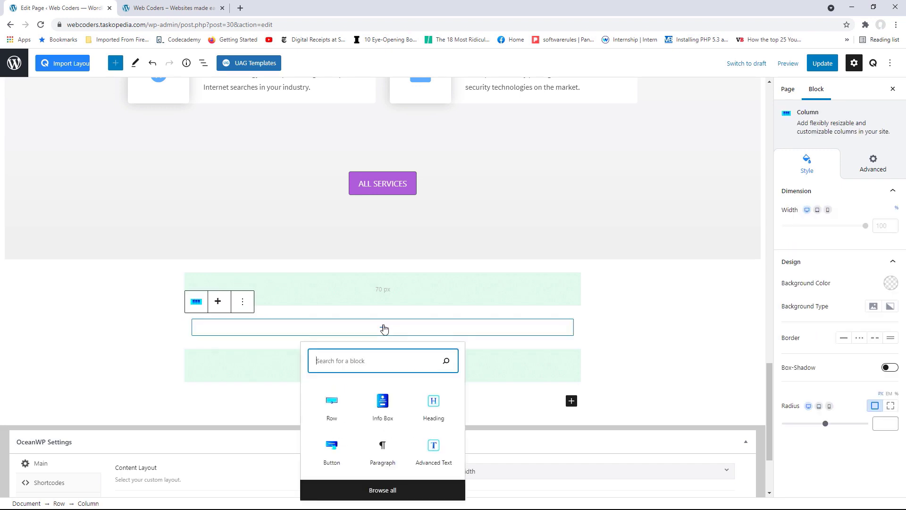
pyautogui.click(434, 407)
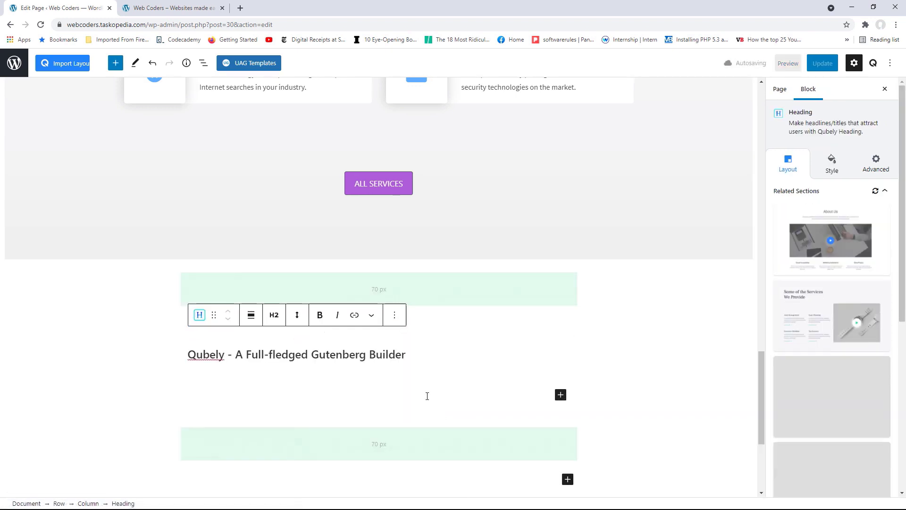
pyautogui.hotkey('ctrl', 'a')
pyautogui.write('P')
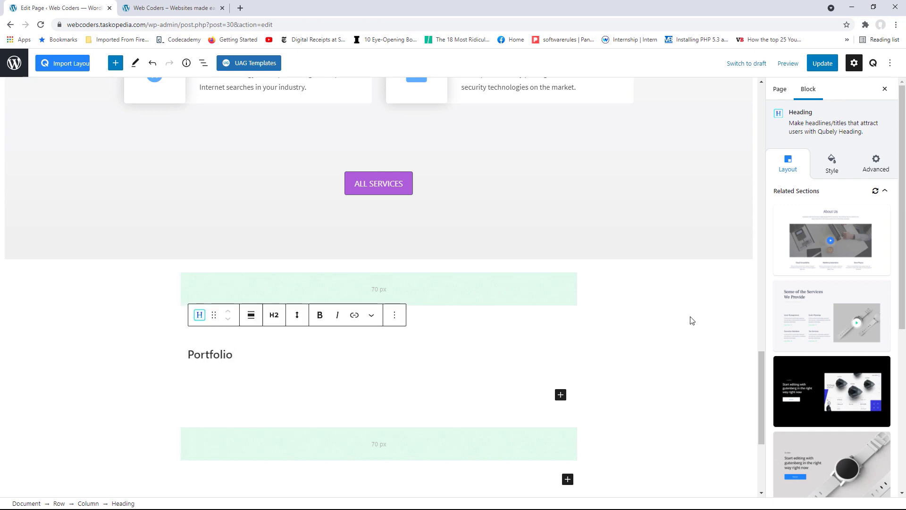
pyautogui.moveTo(763, 372); pyautogui.dragTo(752, 289)
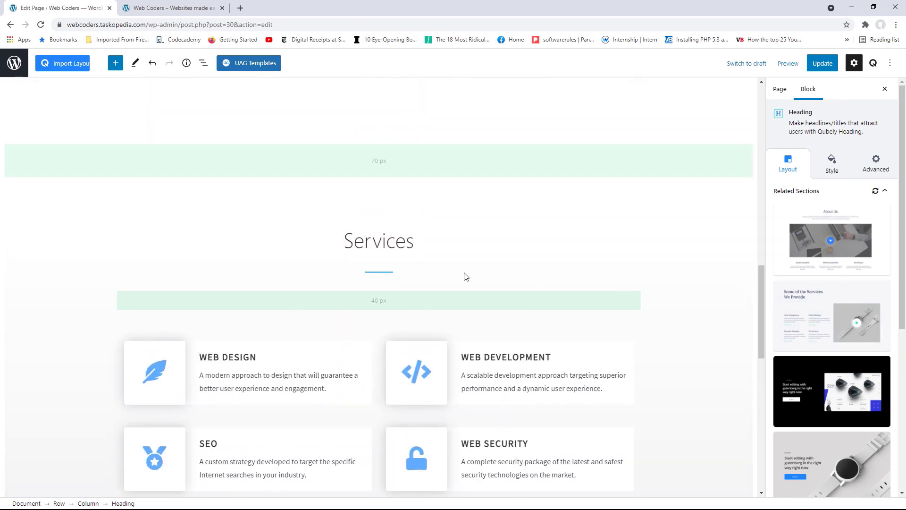
# Copy the style of the Services heading and paste it onto the Portfolio heading
pyautogui.rightClick(387, 244)
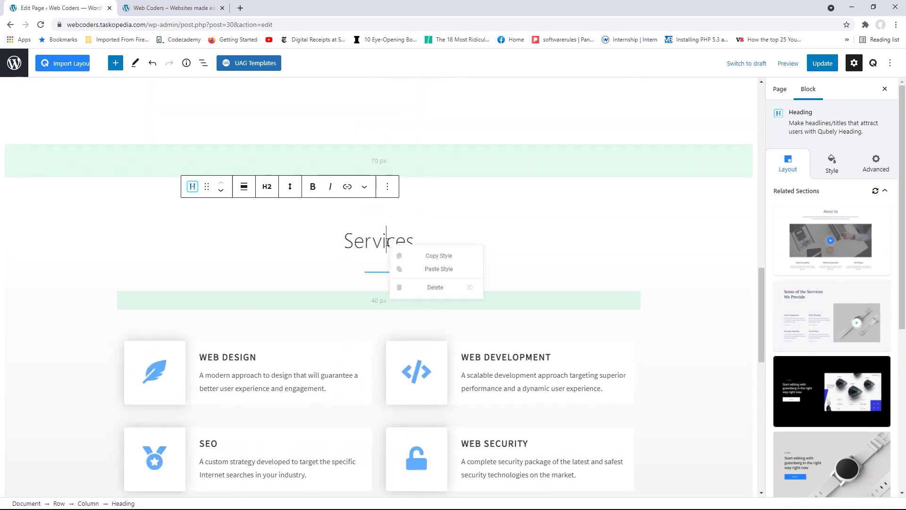
pyautogui.click(446, 258)
pyautogui.moveTo(762, 279); pyautogui.dragTo(767, 385)
pyautogui.scroll(-1, 557, 357)
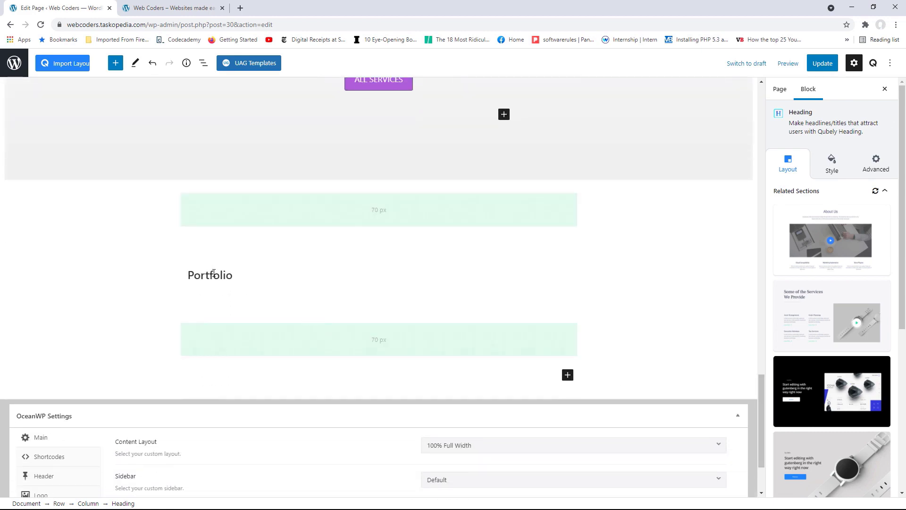
pyautogui.rightClick(214, 274)
pyautogui.rightClick(208, 248)
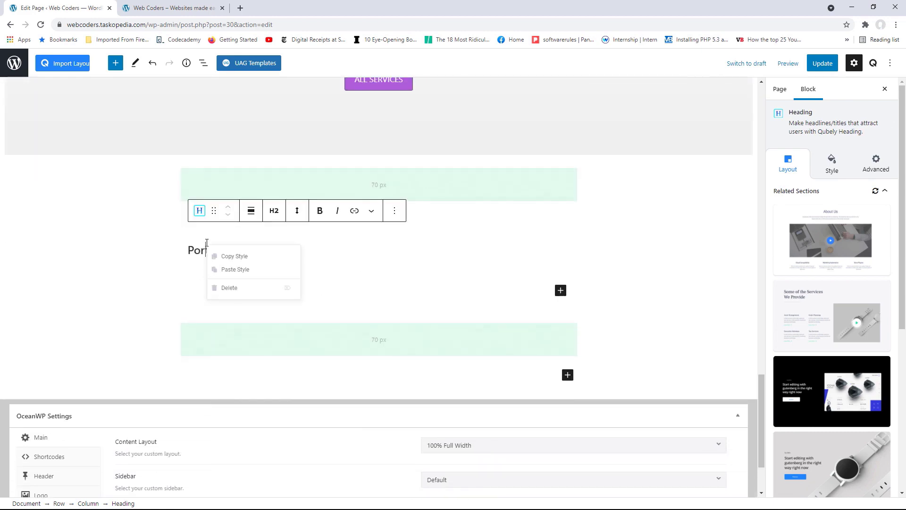
pyautogui.click(241, 269)
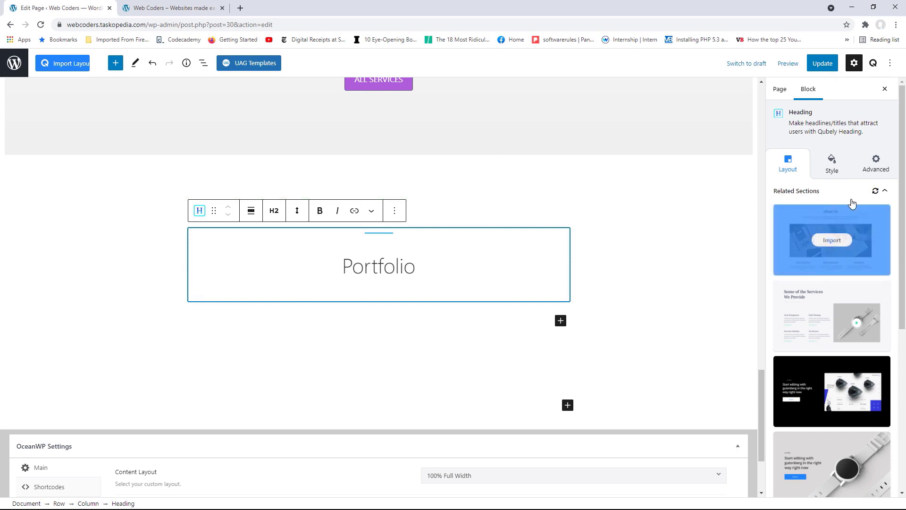
# Set the Portfolio heading's separator position to Bottom
pyautogui.click(832, 164)
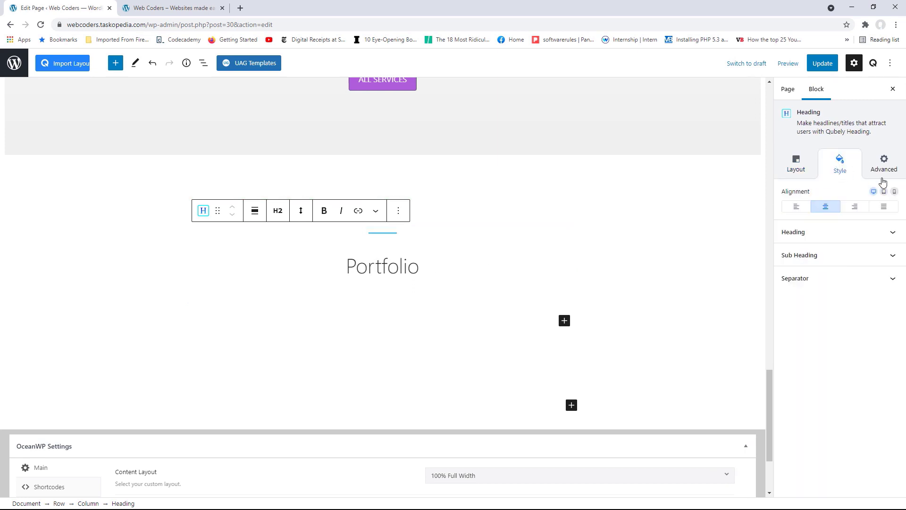
pyautogui.click(874, 284)
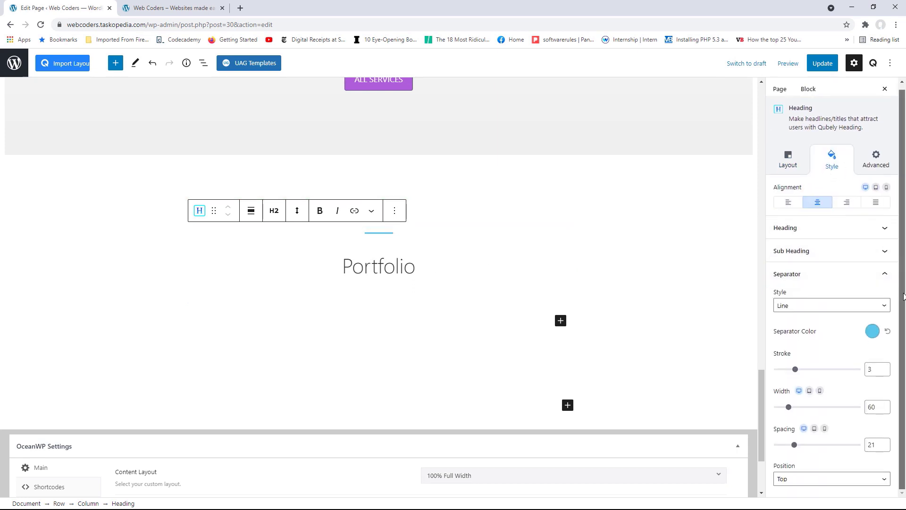
pyautogui.click(880, 479)
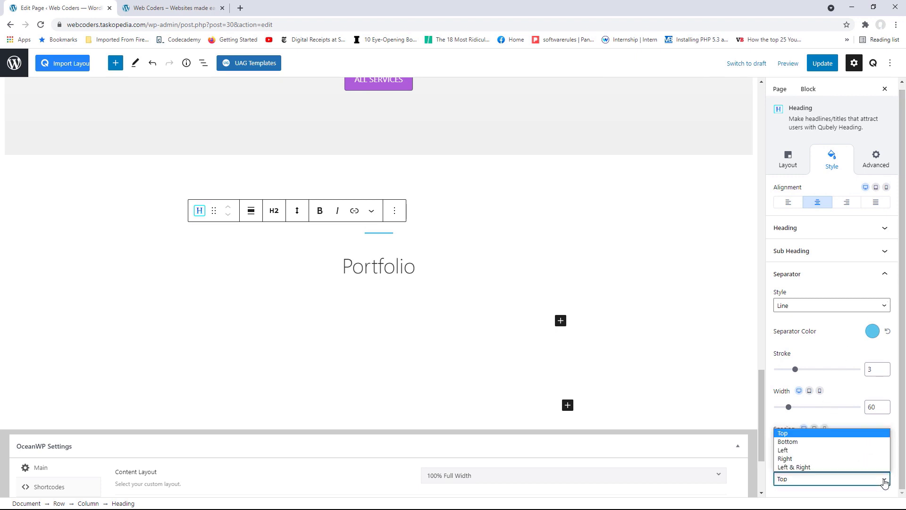
pyautogui.click(799, 448)
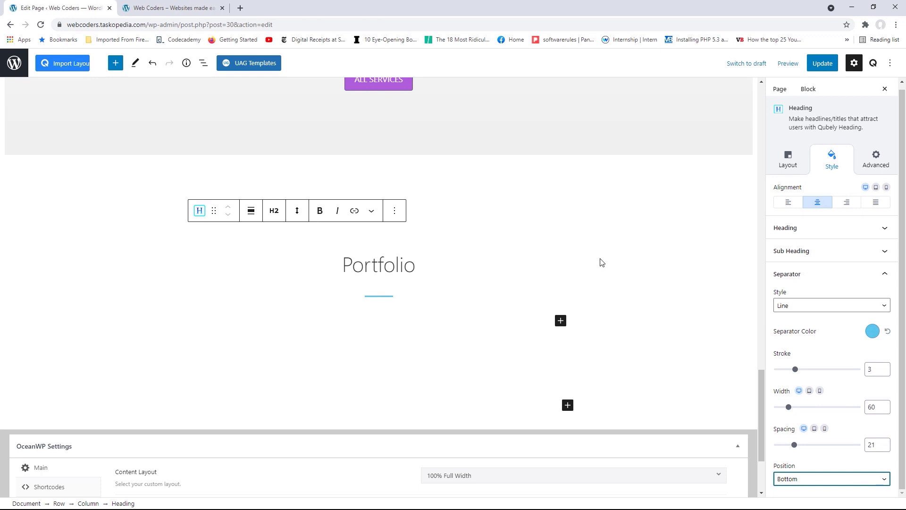
# Check the reference site's Portfolio section and set the row around the Portfolio heading to full width
pyautogui.click(175, 12)
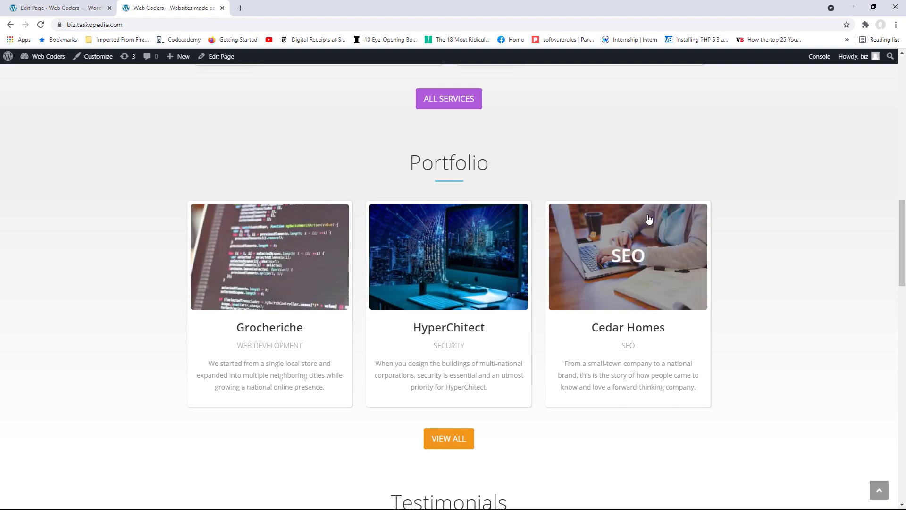
pyautogui.click(62, 8)
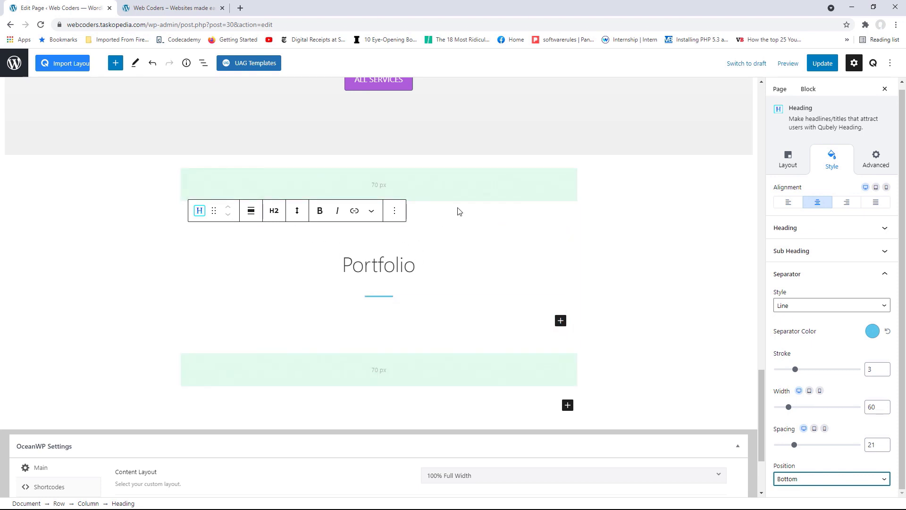
pyautogui.click(491, 215)
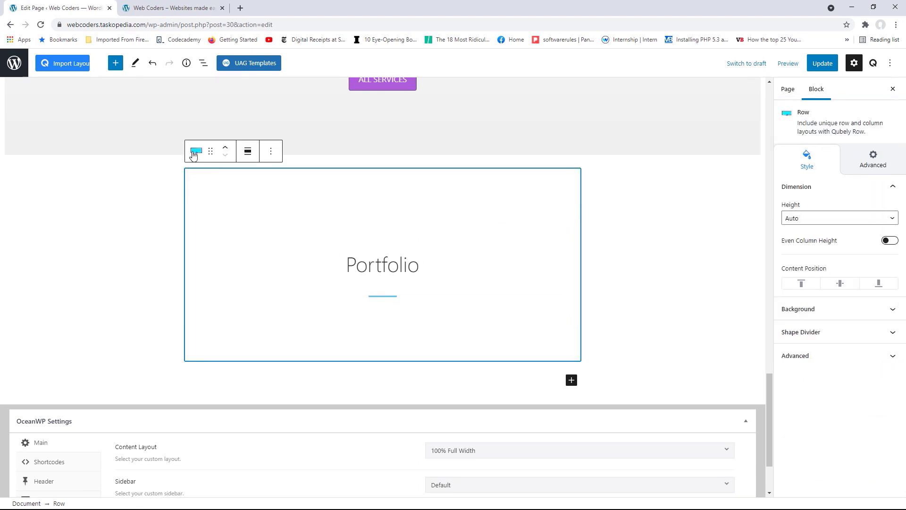
pyautogui.click(250, 155)
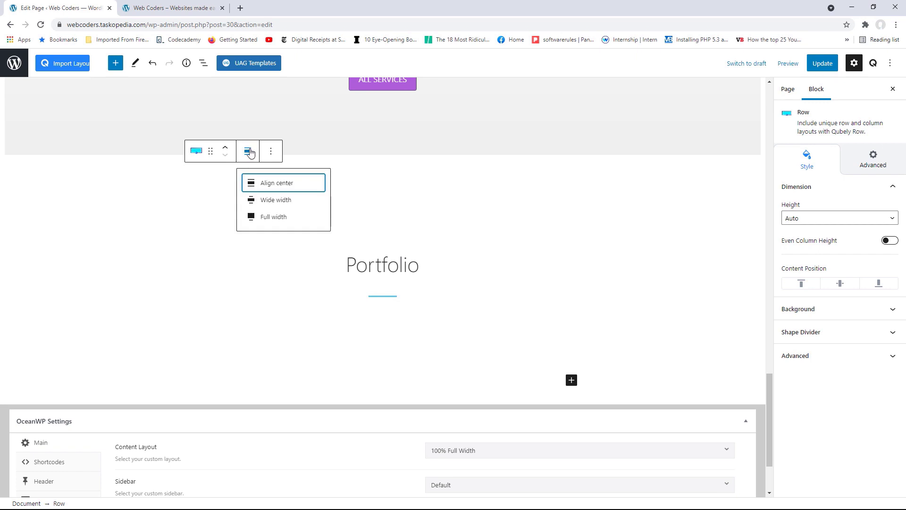
pyautogui.click(283, 218)
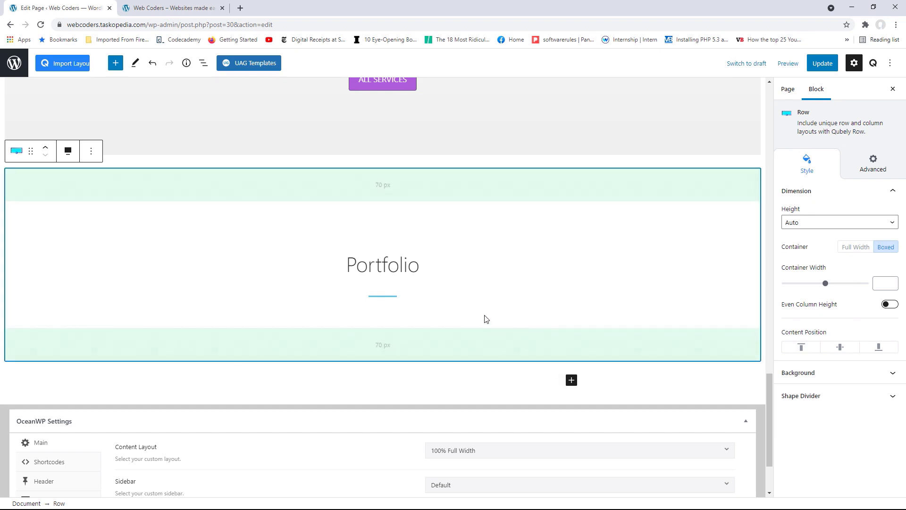
# Insert a nested Row block with a 33/33/33 three-column layout below the Portfolio heading
pyautogui.scroll(-2, 622, 363)
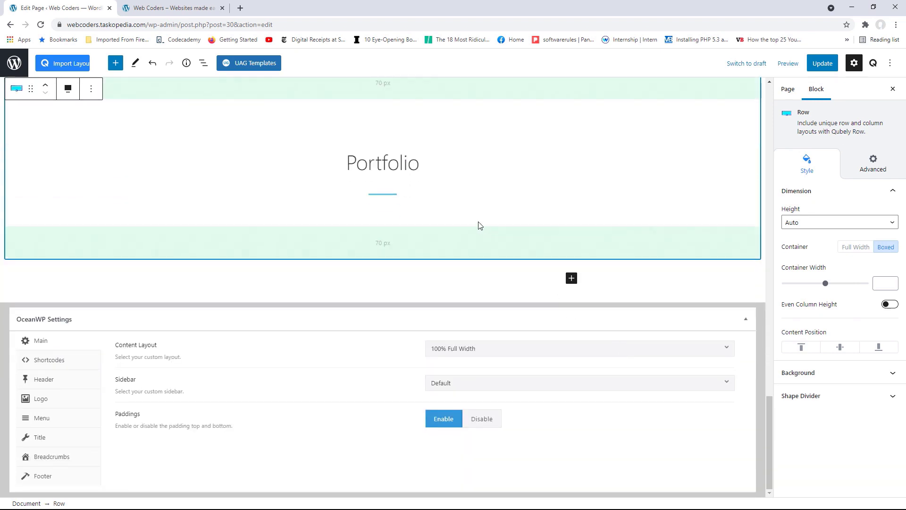
pyautogui.click(407, 168)
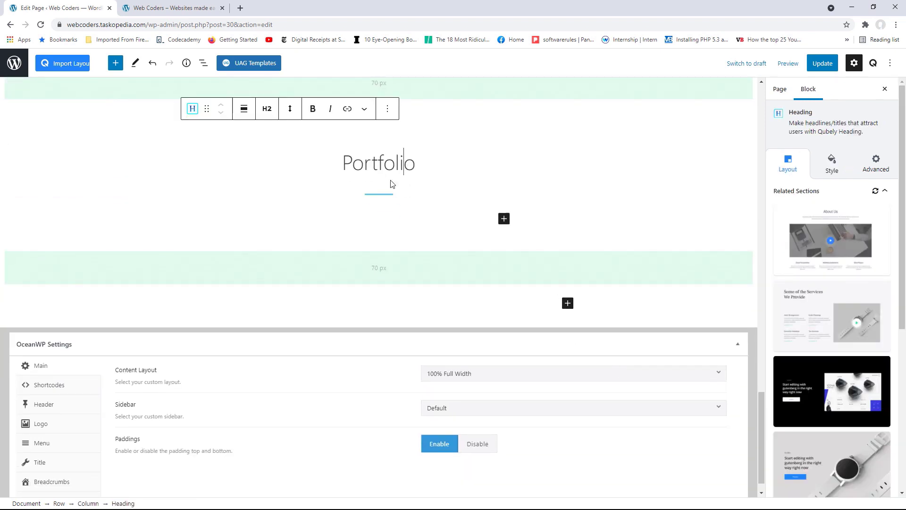
pyautogui.click(504, 219)
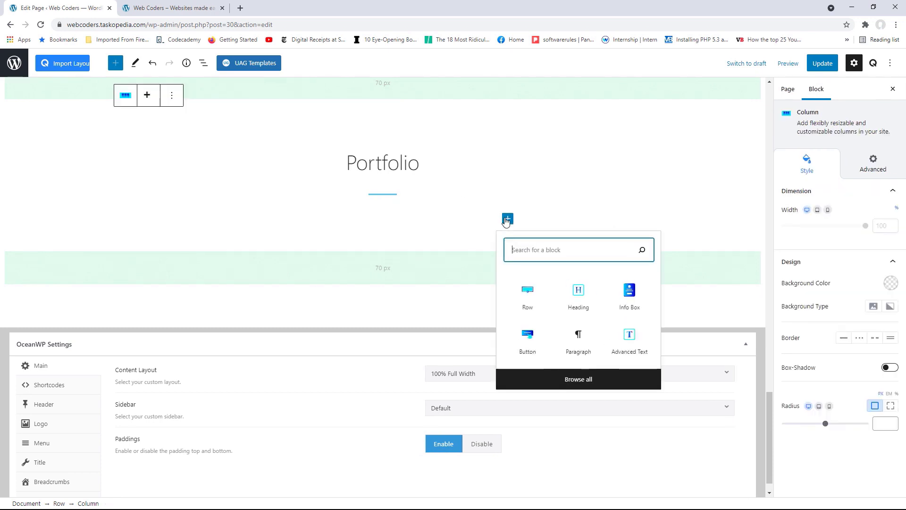
pyautogui.click(529, 295)
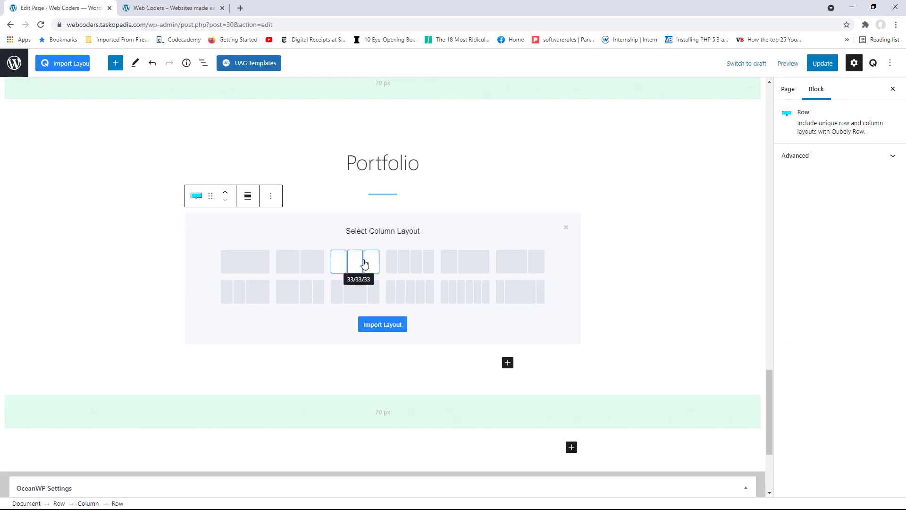
pyautogui.click(365, 265)
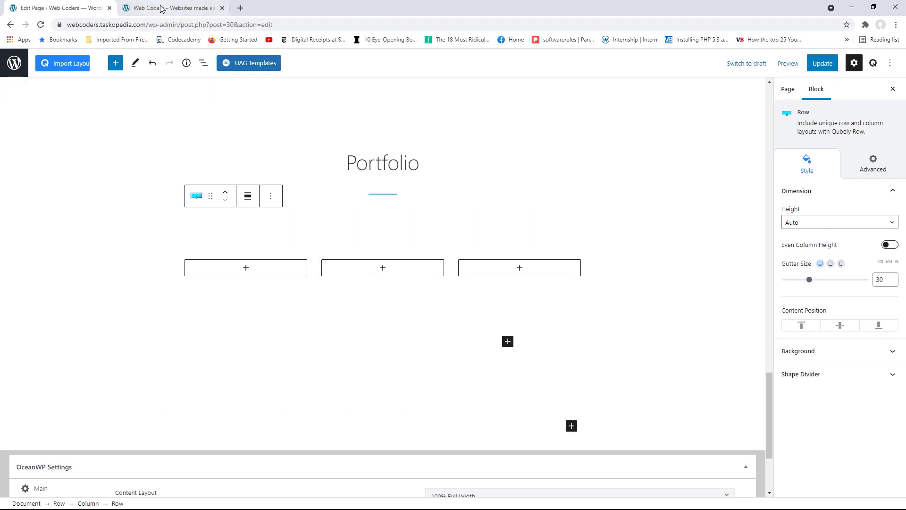
# Review the reference portfolio cards, then insert a Qubely Image block in the first column and give it the Blurb layout
pyautogui.click(203, 8)
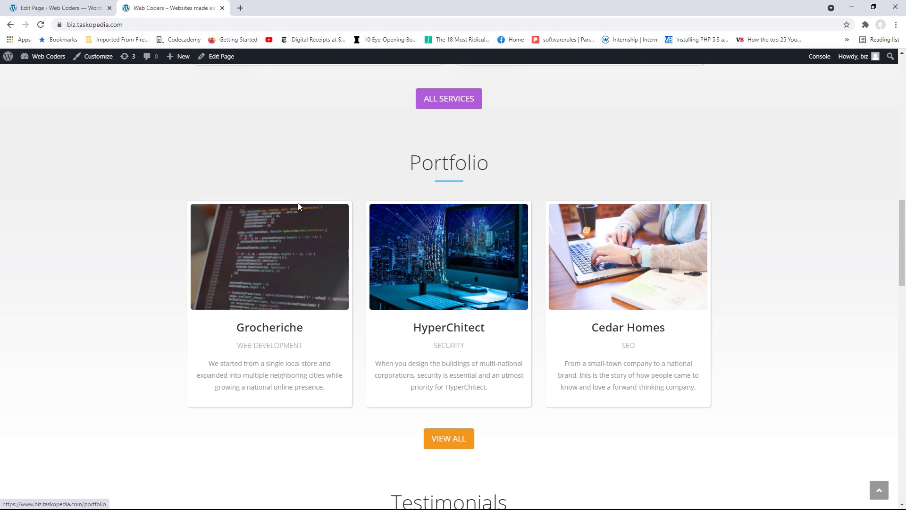
pyautogui.click(71, 8)
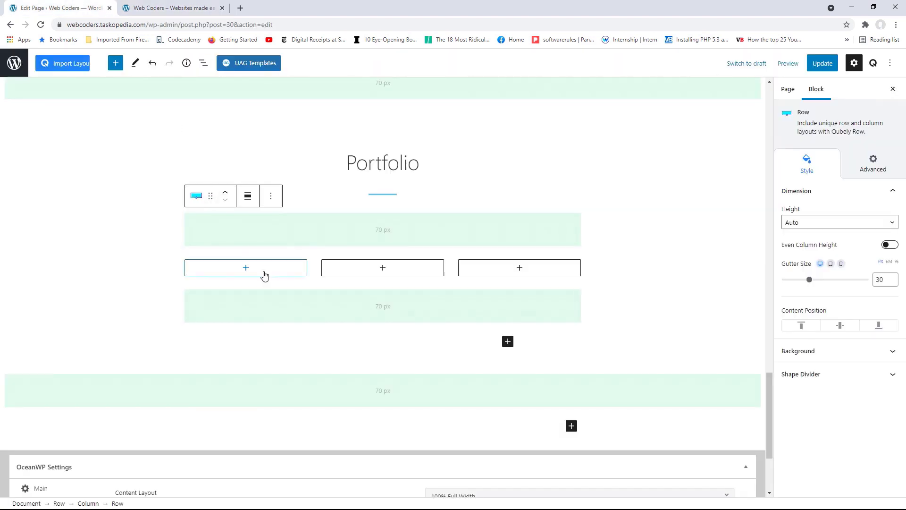
pyautogui.click(247, 269)
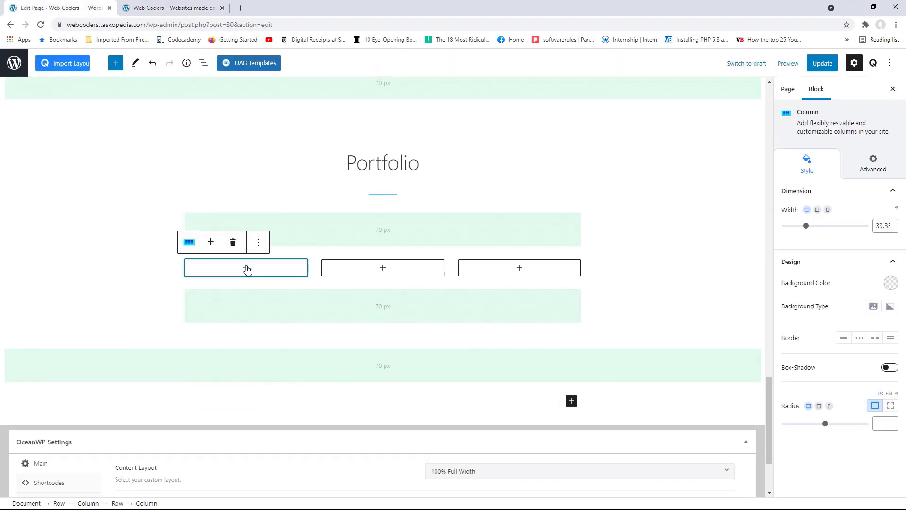
pyautogui.click(246, 268)
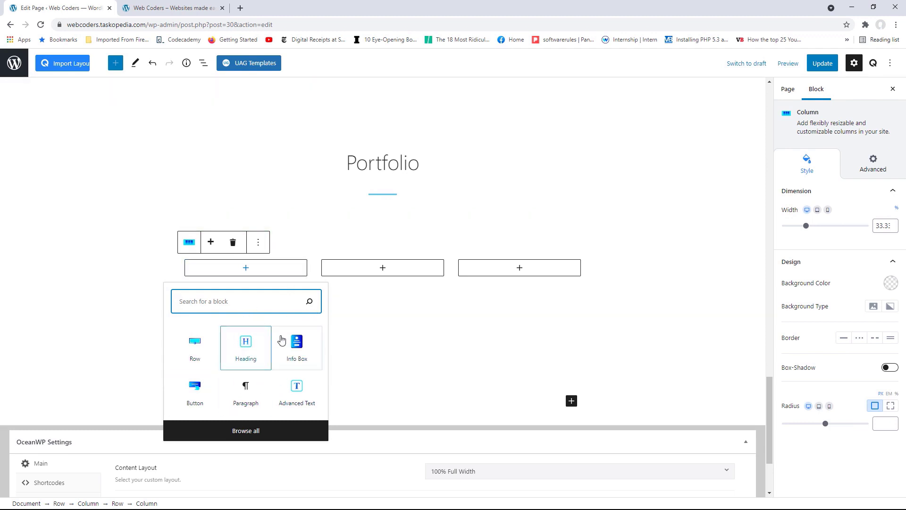
pyautogui.click(251, 432)
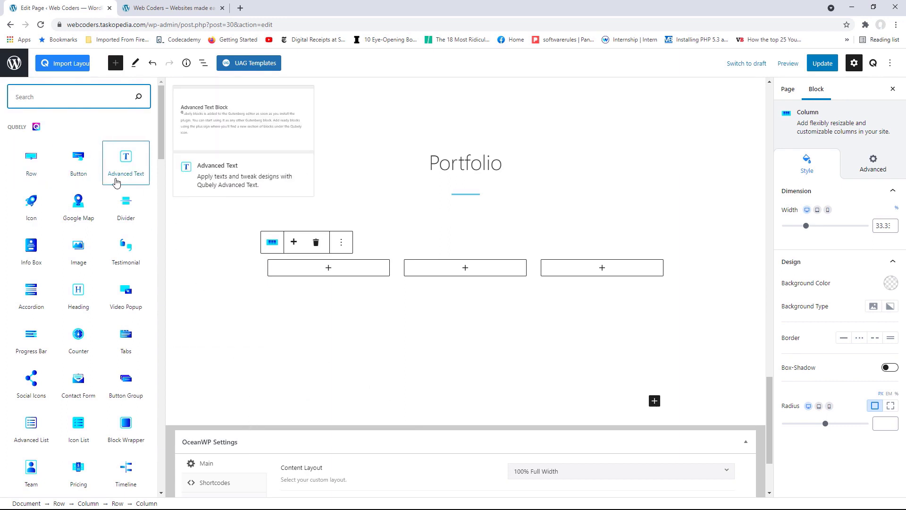
pyautogui.click(78, 248)
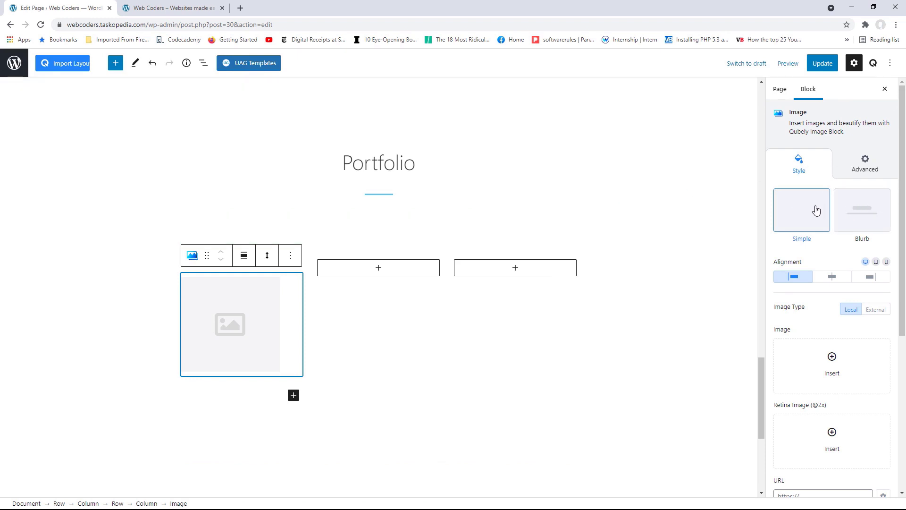
pyautogui.click(867, 206)
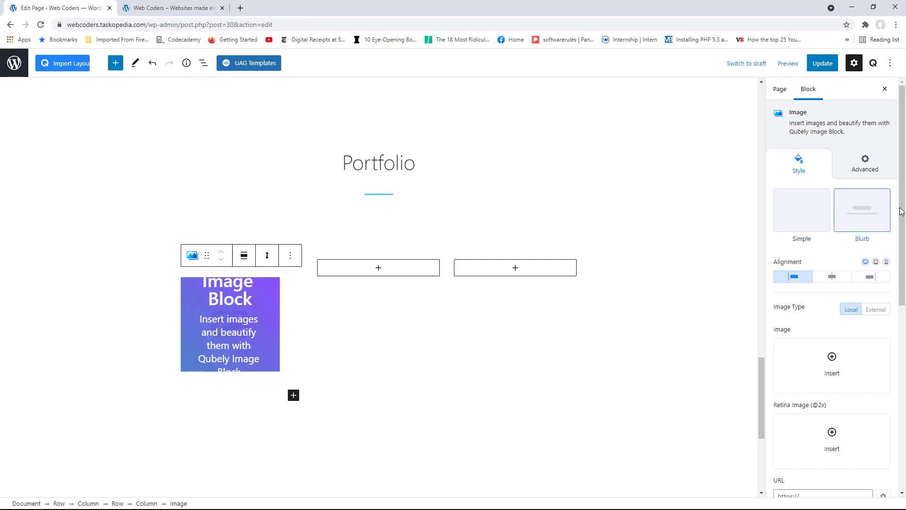
# Insert the media library's code-screen photo matching the reference Grocheriche card as the Image block's local image
pyautogui.scroll(-2, 861, 236)
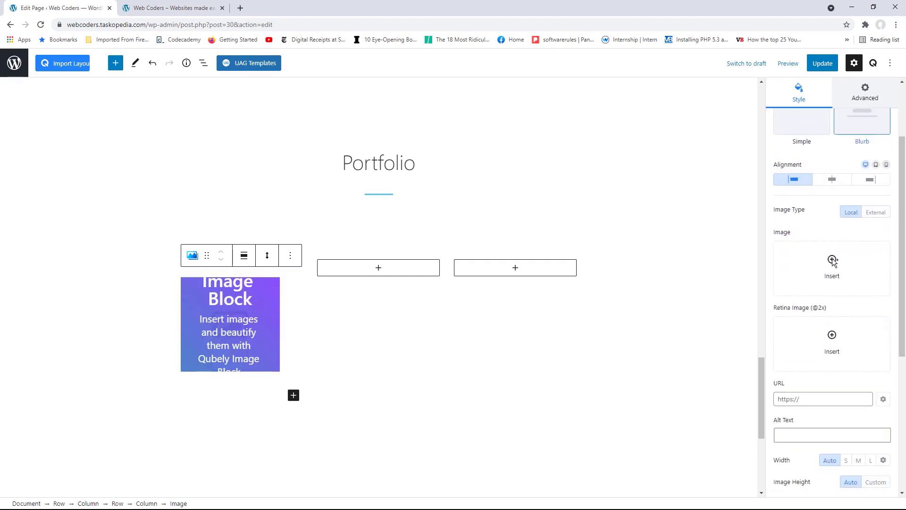
pyautogui.click(833, 260)
pyautogui.click(163, 7)
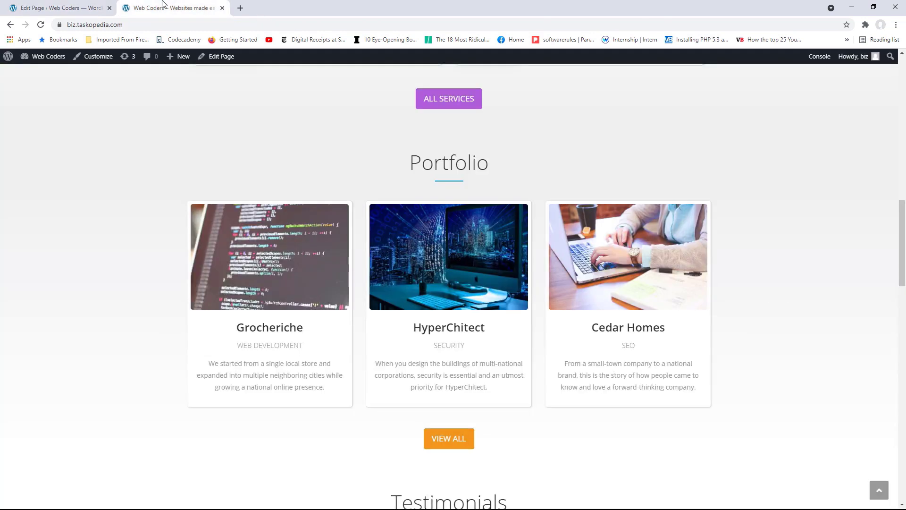
pyautogui.click(50, 4)
pyautogui.click(641, 254)
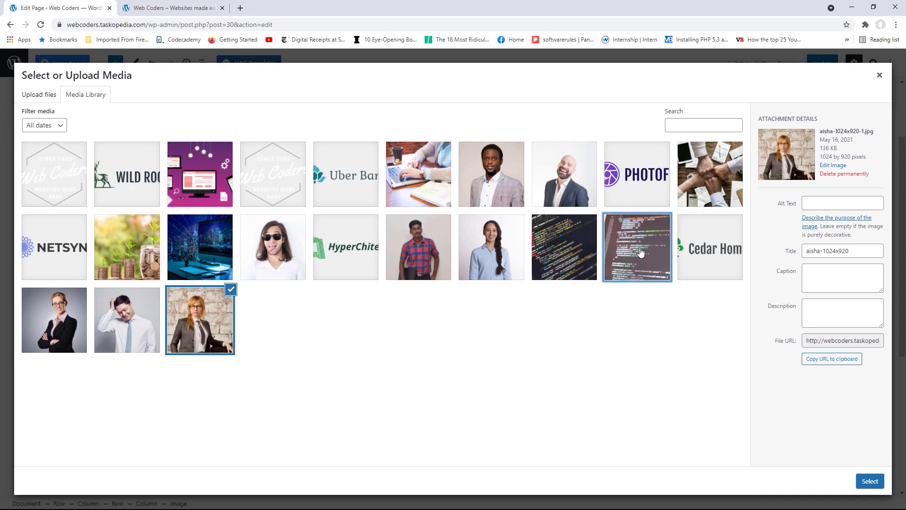
pyautogui.click(870, 481)
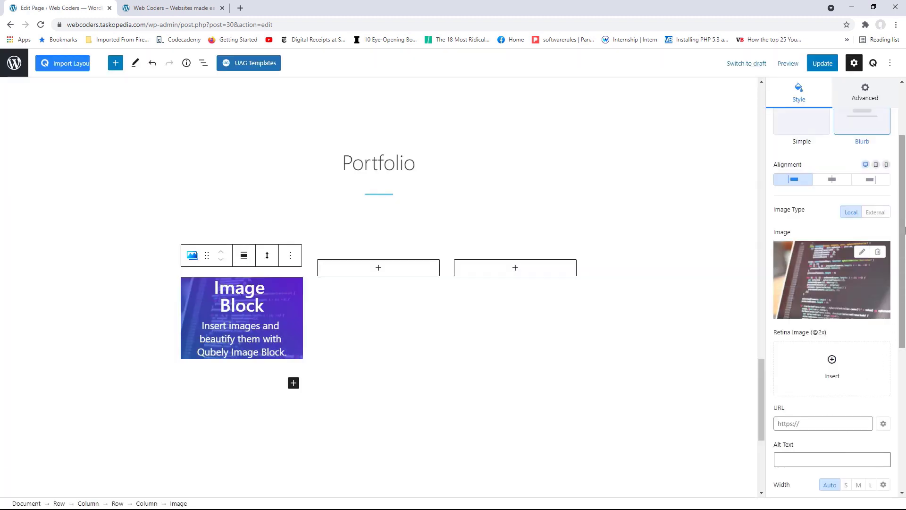
# Link the first column's Image block to /portfolio
pyautogui.scroll(-3, 901, 300)
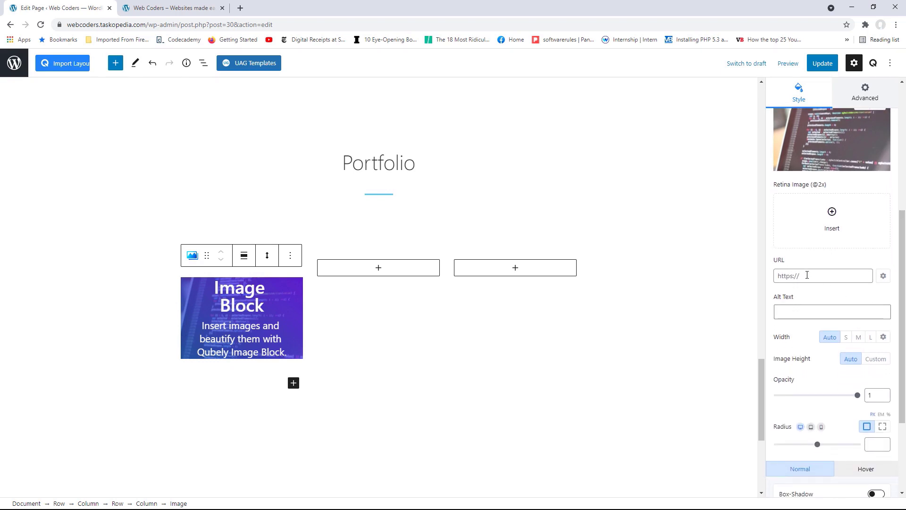
pyautogui.click(807, 273)
pyautogui.write('/portfolio')
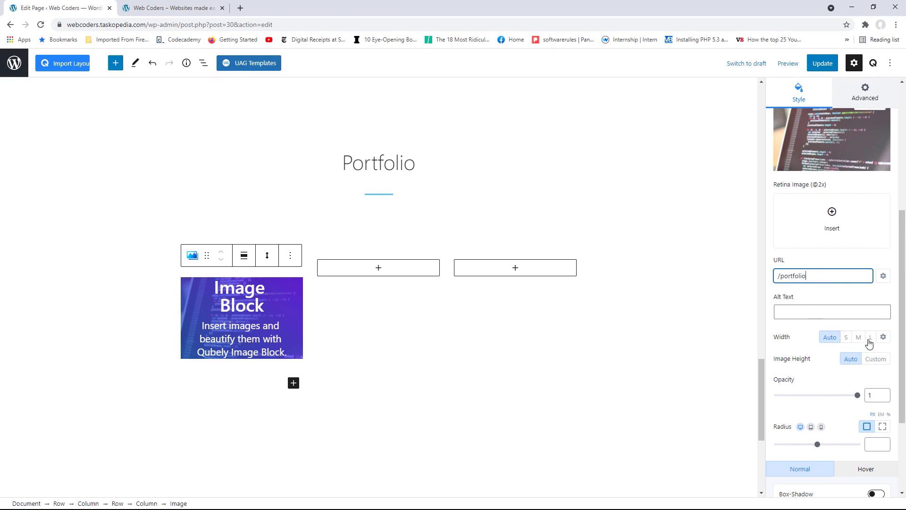
# Set the corner radius of the first column's Image block to 5 px
pyautogui.click(903, 292)
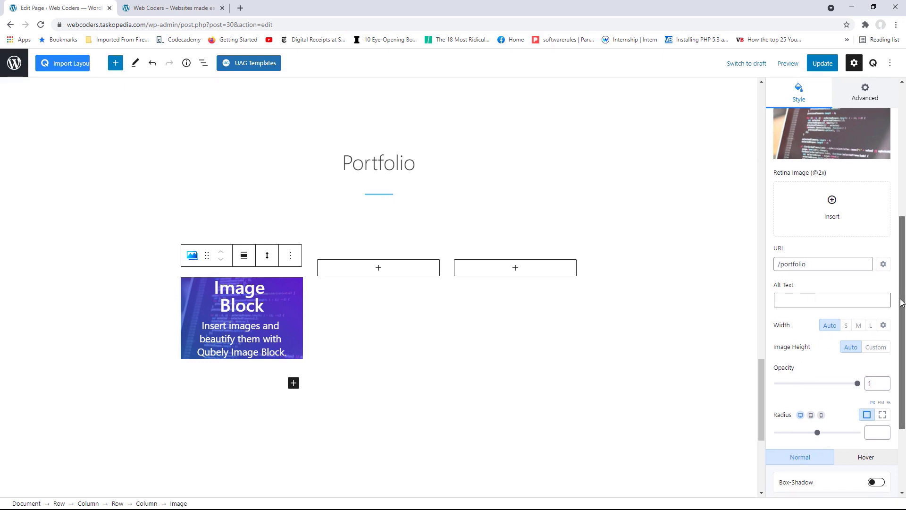
pyautogui.scroll(-2, 826, 359)
pyautogui.moveTo(819, 363); pyautogui.dragTo(816, 363)
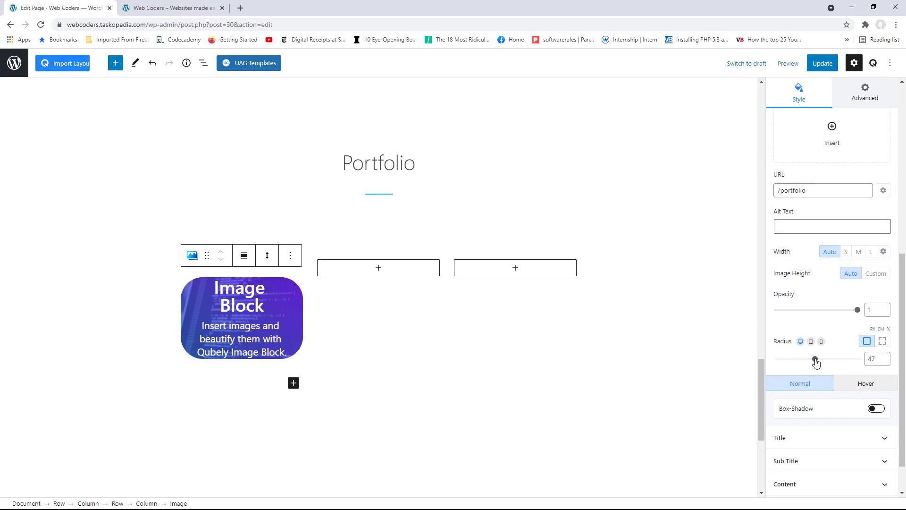
pyautogui.moveTo(874, 359); pyautogui.dragTo(861, 361)
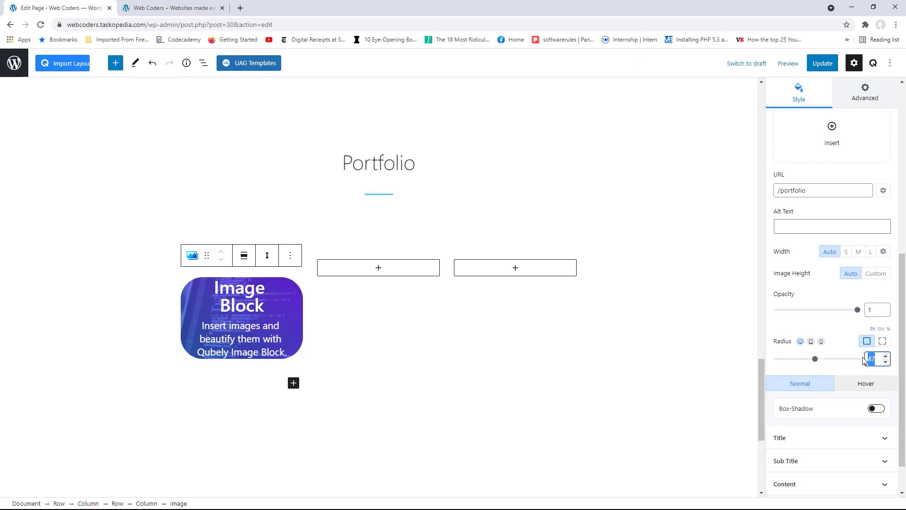
pyautogui.write('5')
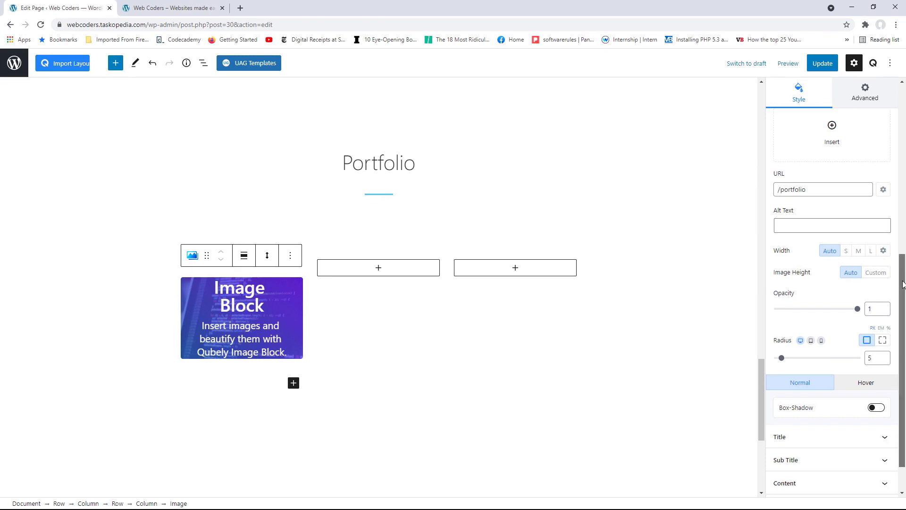
# Review the Image block's title settings and disable its subtitle to match the reference Grocheriche card
pyautogui.moveTo(903, 279); pyautogui.dragTo(903, 317)
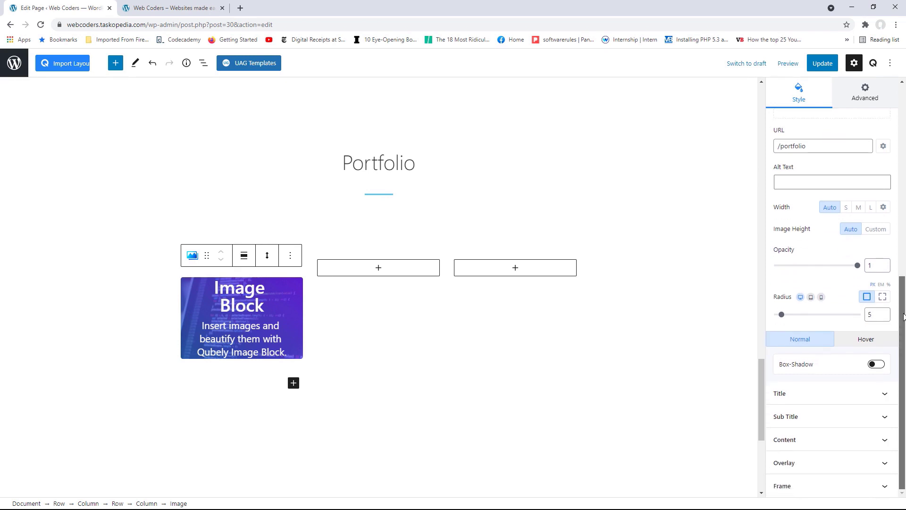
pyautogui.click(886, 393)
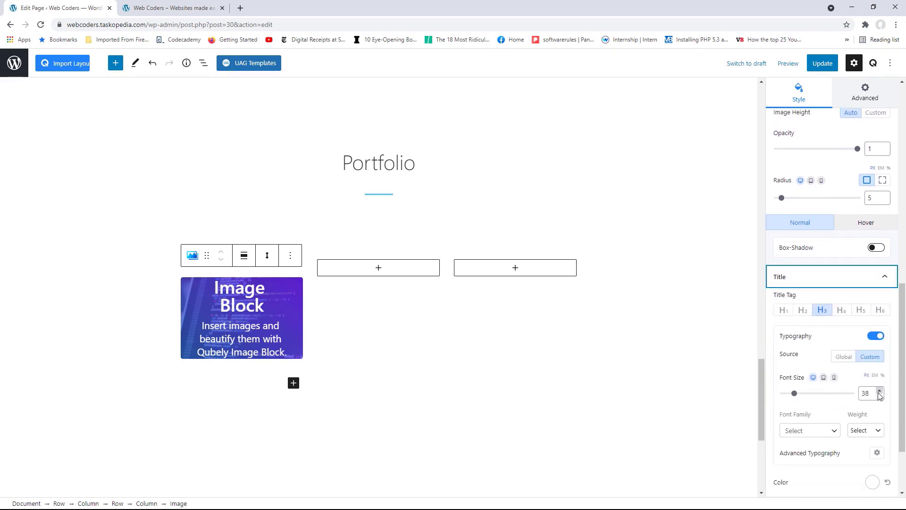
pyautogui.moveTo(903, 334); pyautogui.dragTo(898, 372)
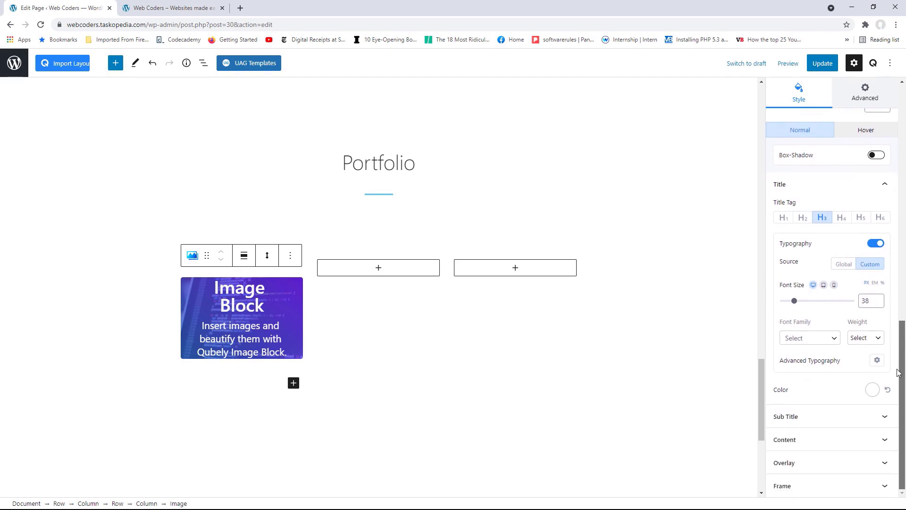
pyautogui.click(883, 417)
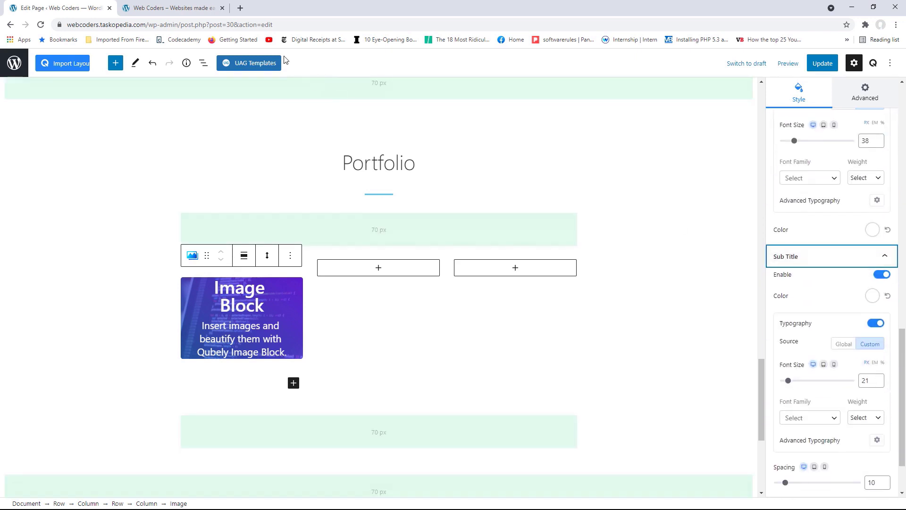
pyautogui.click(172, 8)
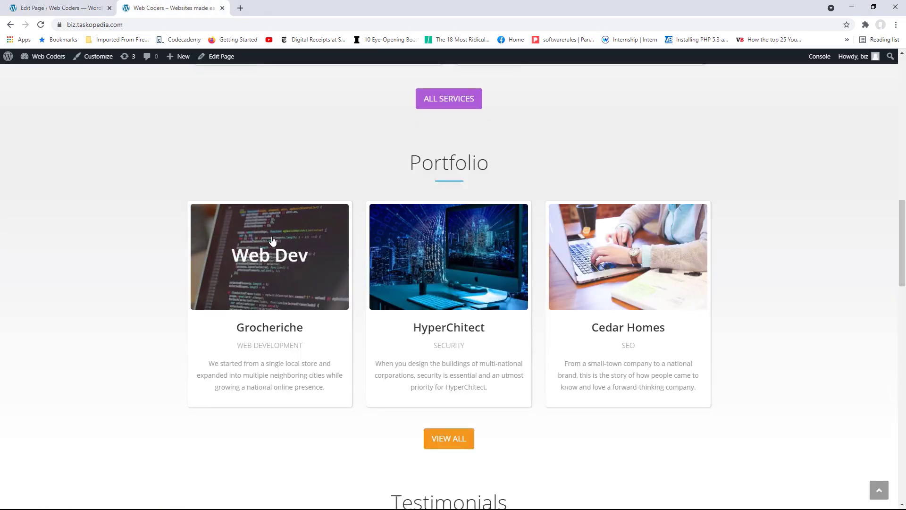
pyautogui.click(89, 8)
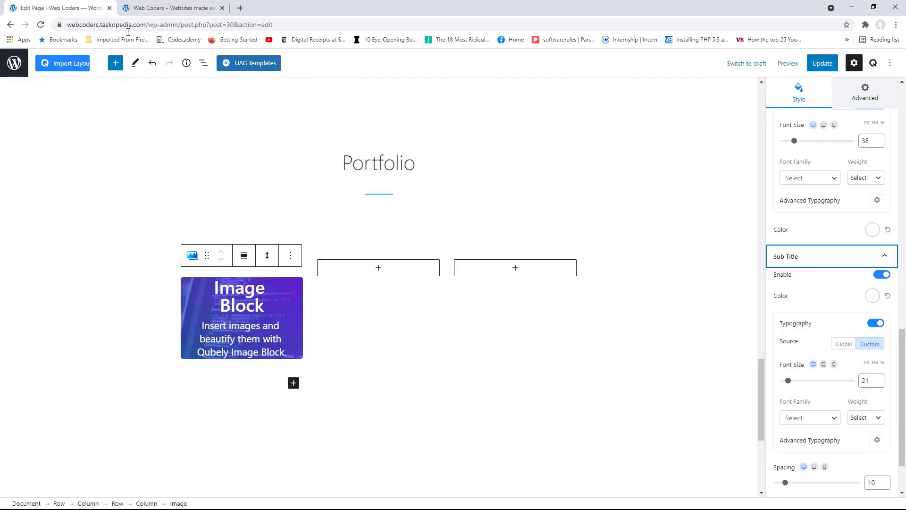
pyautogui.click(880, 277)
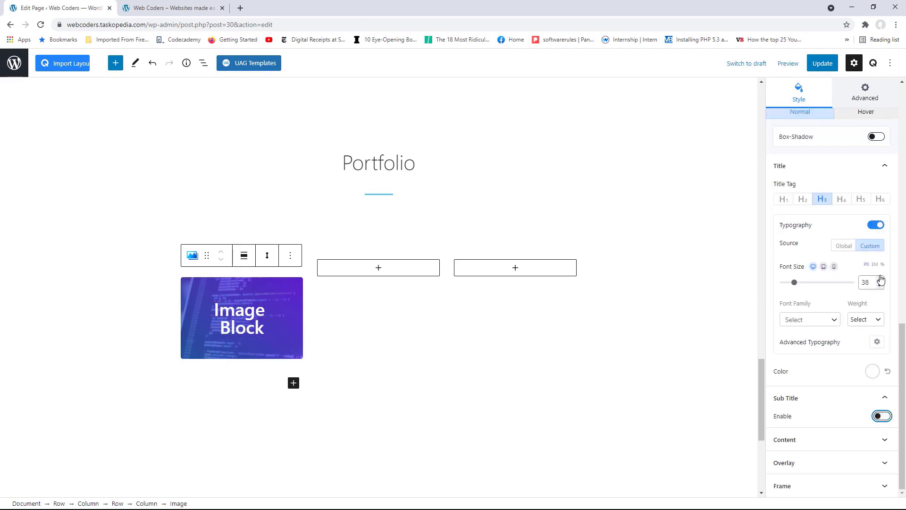
pyautogui.click(885, 398)
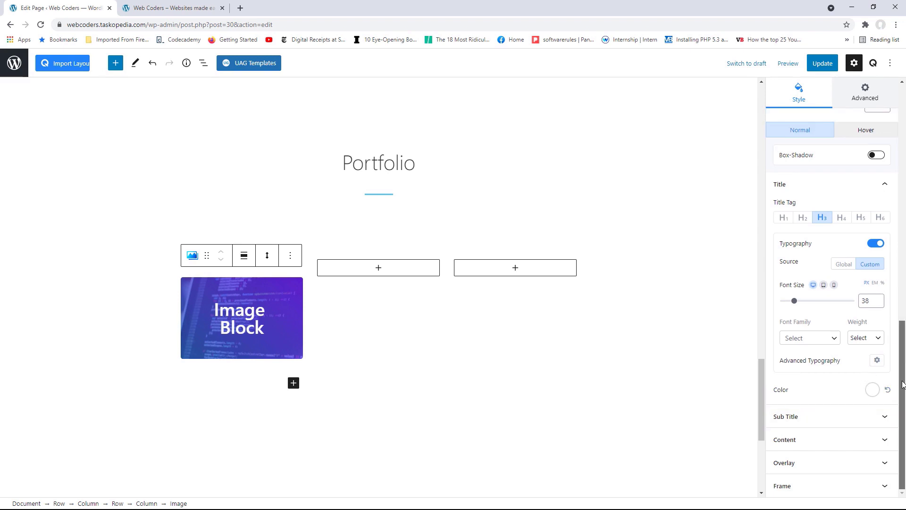
# Open the Image block's content animation settings and check the overlay title on the reference site's Grocheriche card
pyautogui.click(886, 441)
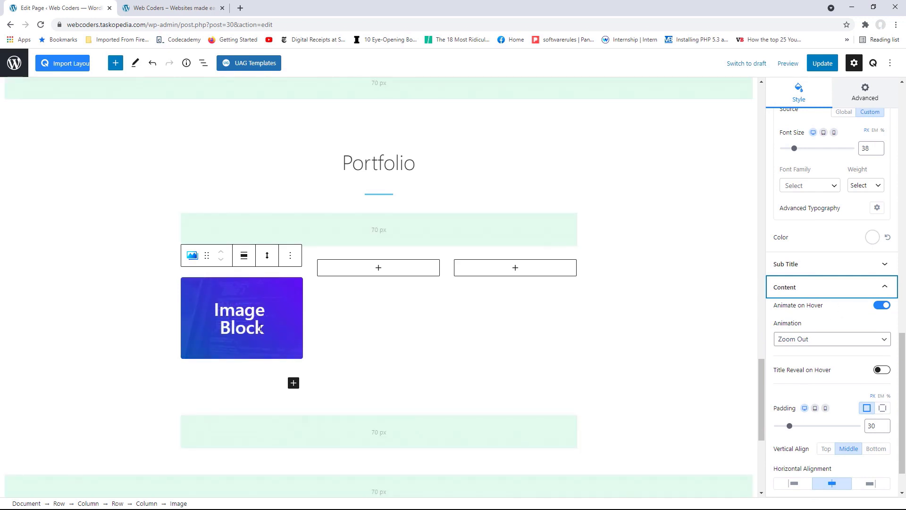
pyautogui.click(172, 8)
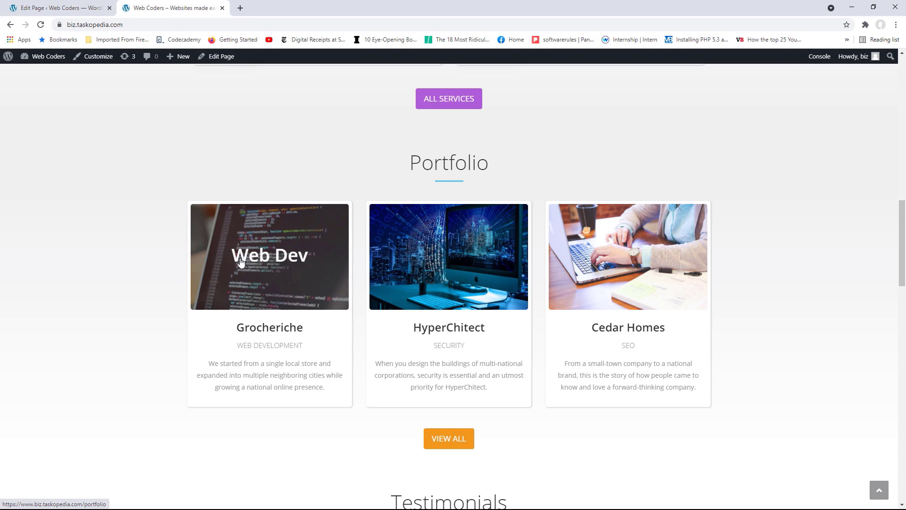
pyautogui.click(64, 8)
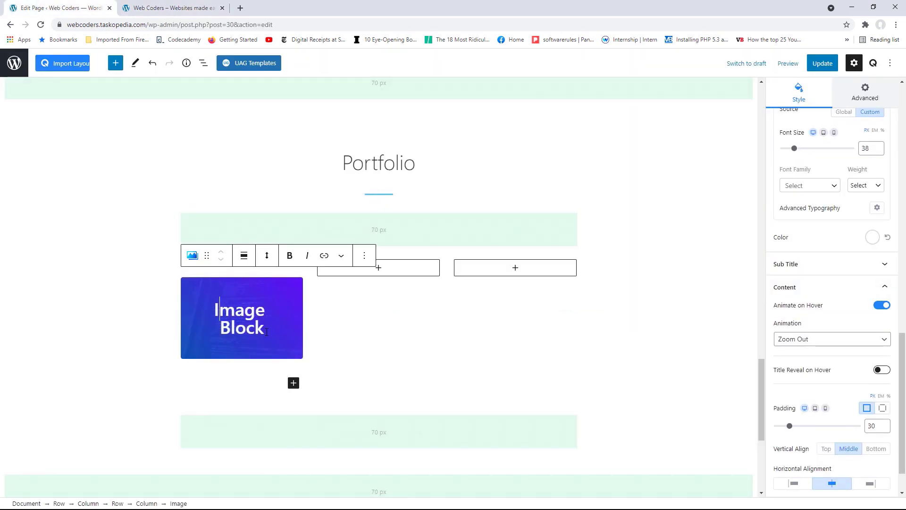
# Replace the image block's title in the first portfolio column with "Web Dev"
pyautogui.tripleClick(207, 314)
pyautogui.write('We')
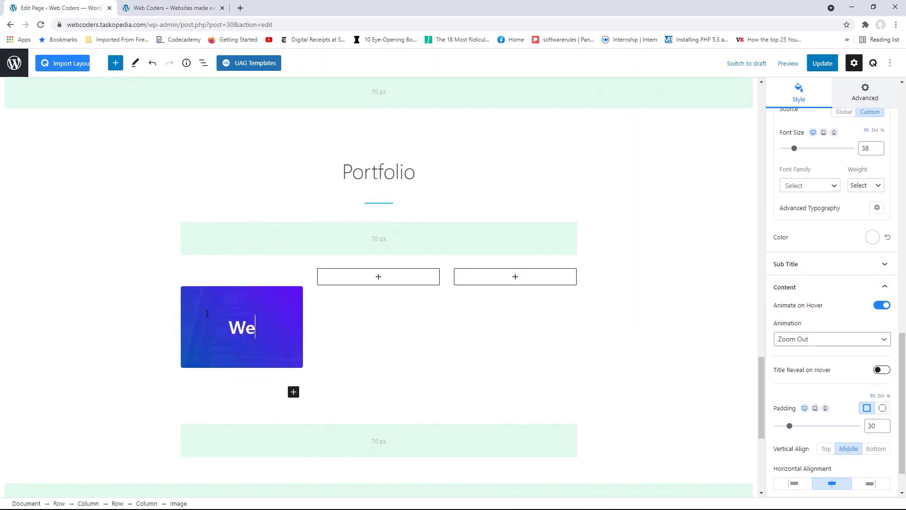
pyautogui.write('b Dev')
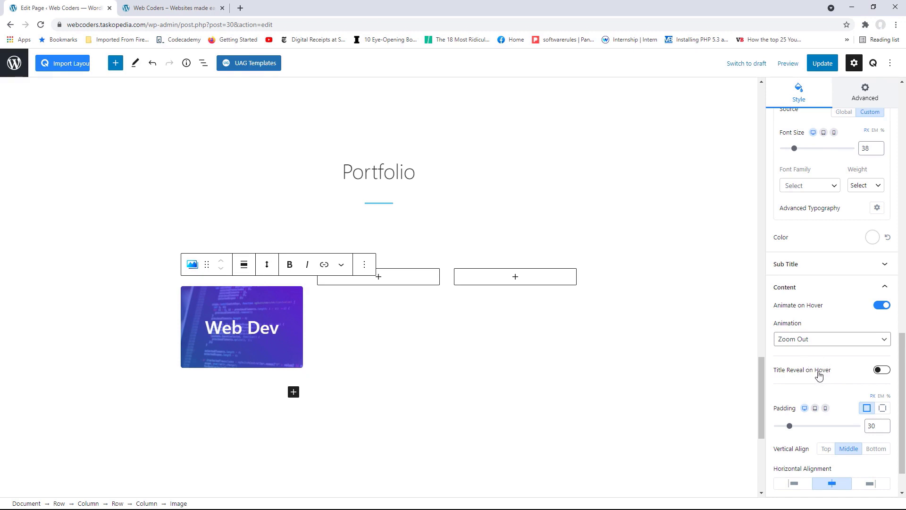
# Check the first portfolio card's hover effect on the reference site and enable Title Reveal on Hover for the Web Dev image
pyautogui.click(193, 5)
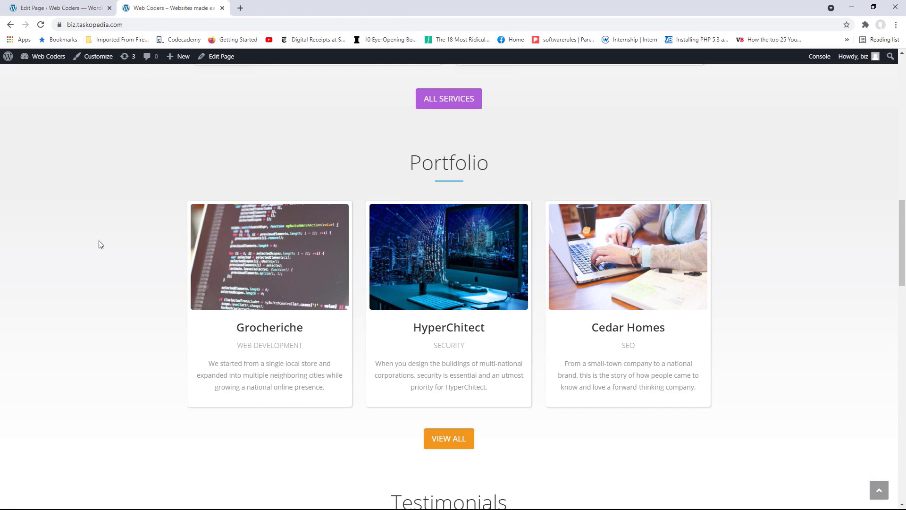
pyautogui.moveTo(252, 253)
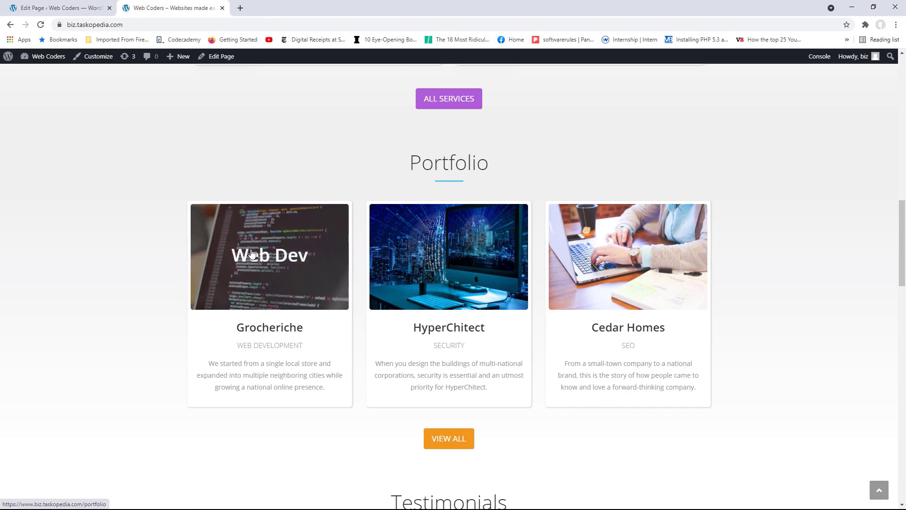
pyautogui.click(66, 7)
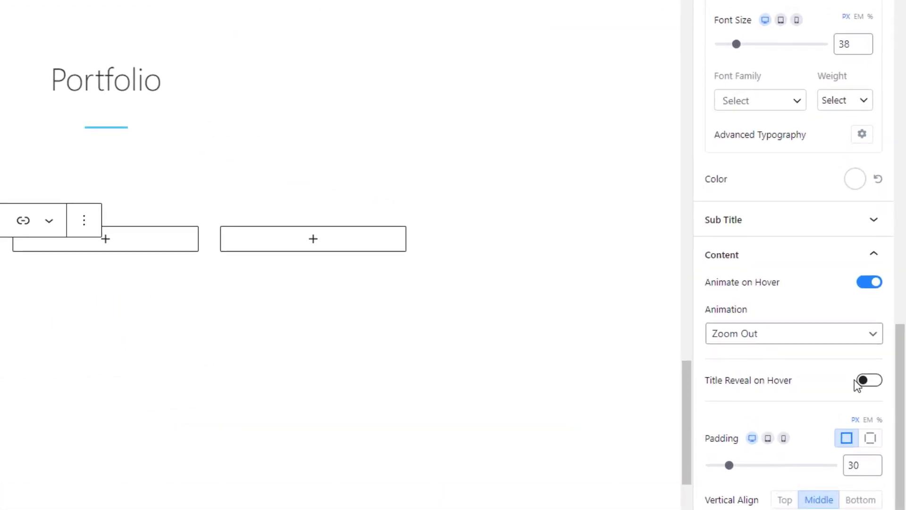
pyautogui.click(873, 383)
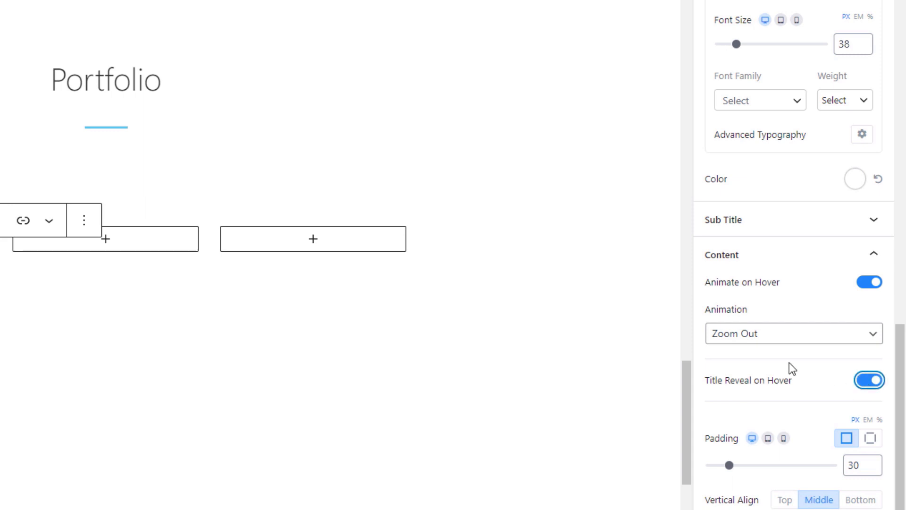
# Clear the image's normal overlay background and give its hover overlay a solid dark grey fill of RGB 41, 38, 38 at 0.41 opacity
pyautogui.moveTo(902, 376); pyautogui.dragTo(903, 399)
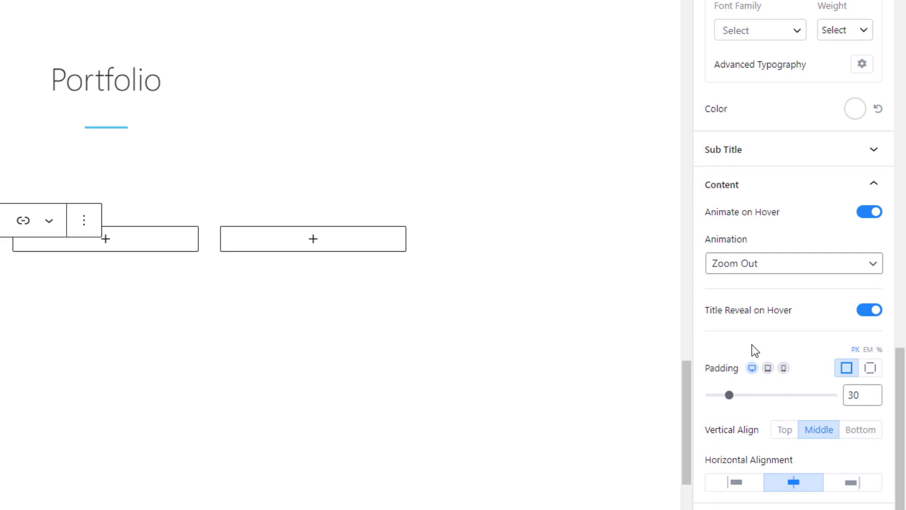
pyautogui.click(845, 508)
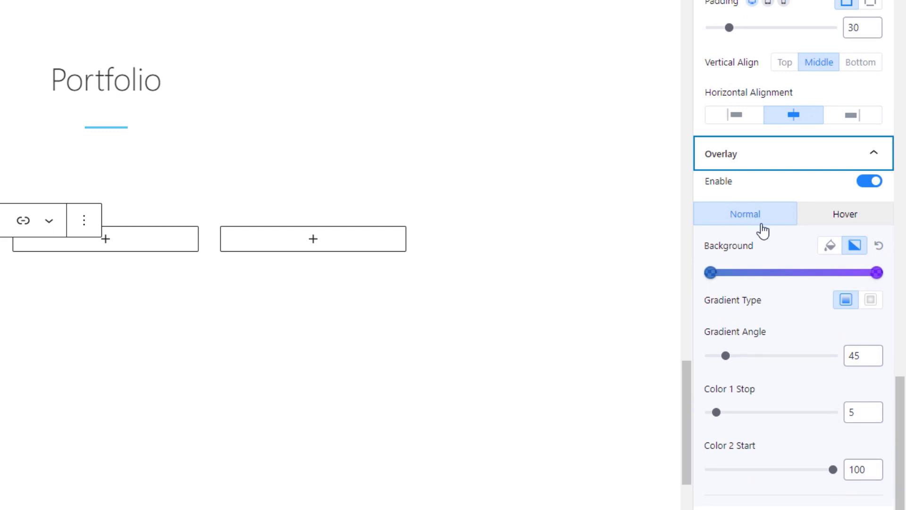
pyautogui.click(878, 246)
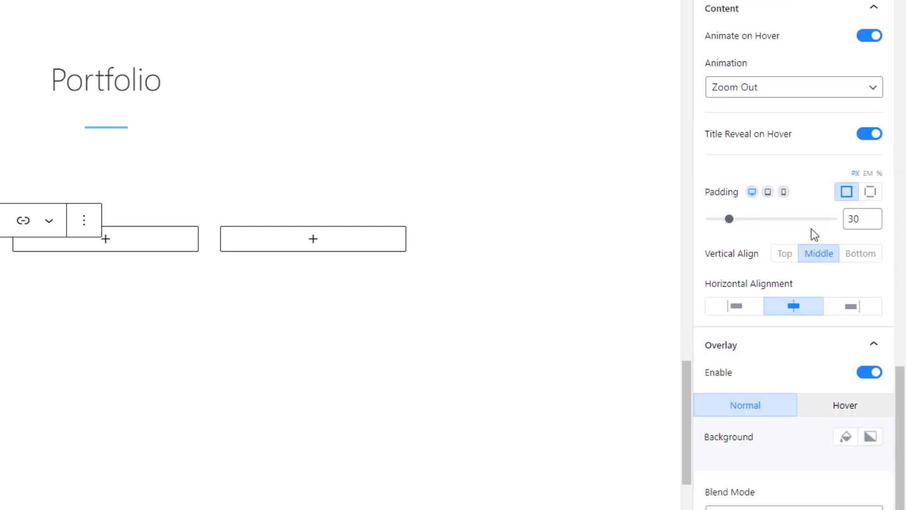
pyautogui.click(856, 409)
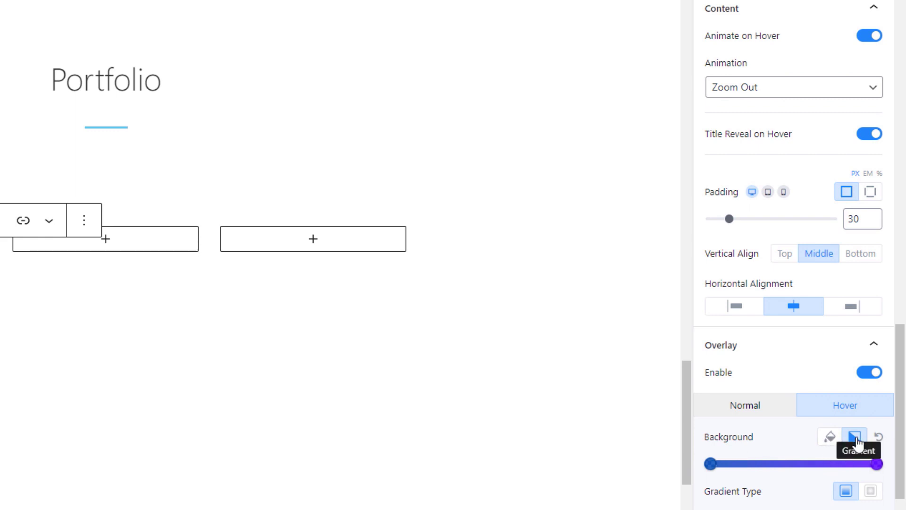
pyautogui.click(831, 438)
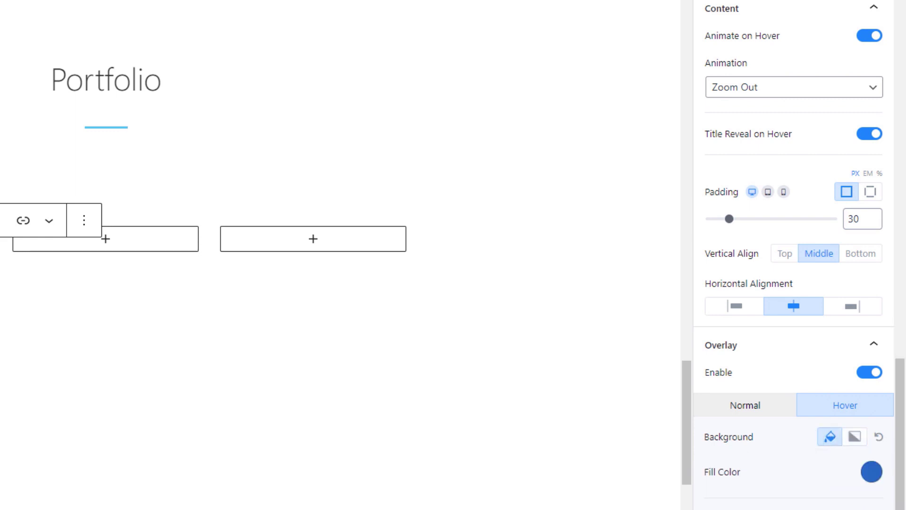
pyautogui.scroll(-1, 834, 439)
pyautogui.click(875, 440)
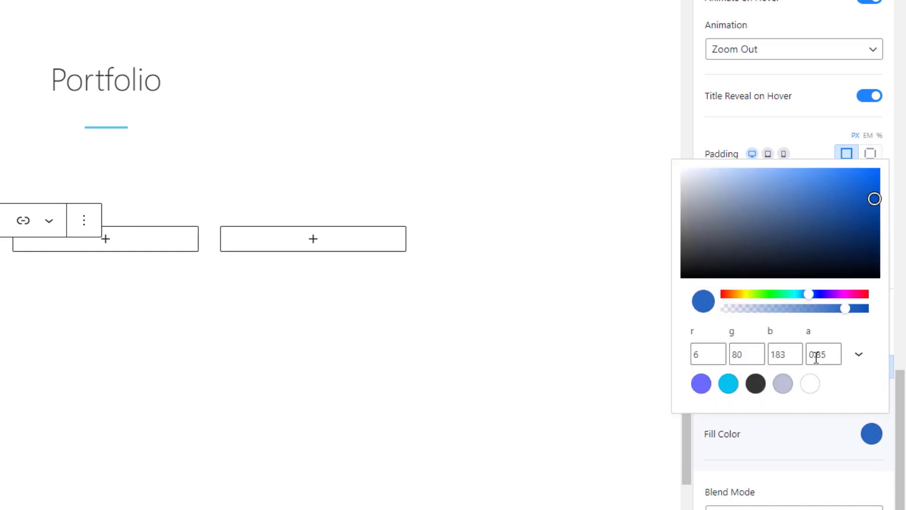
pyautogui.moveTo(808, 298); pyautogui.dragTo(721, 299)
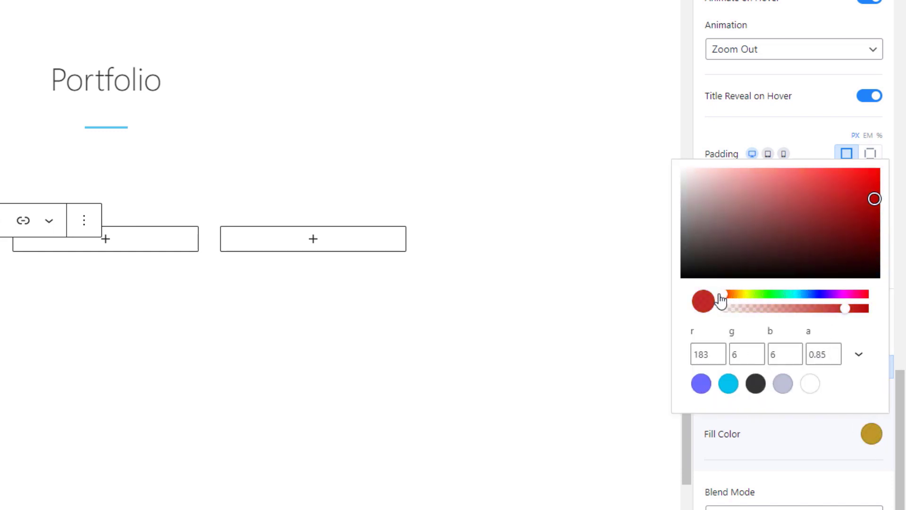
pyautogui.moveTo(845, 313); pyautogui.dragTo(784, 312)
pyautogui.moveTo(874, 199); pyautogui.dragTo(697, 260)
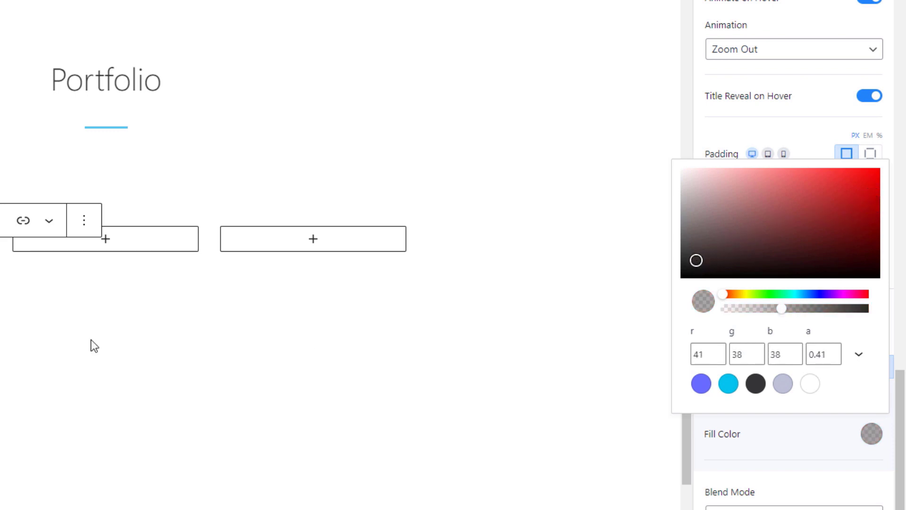
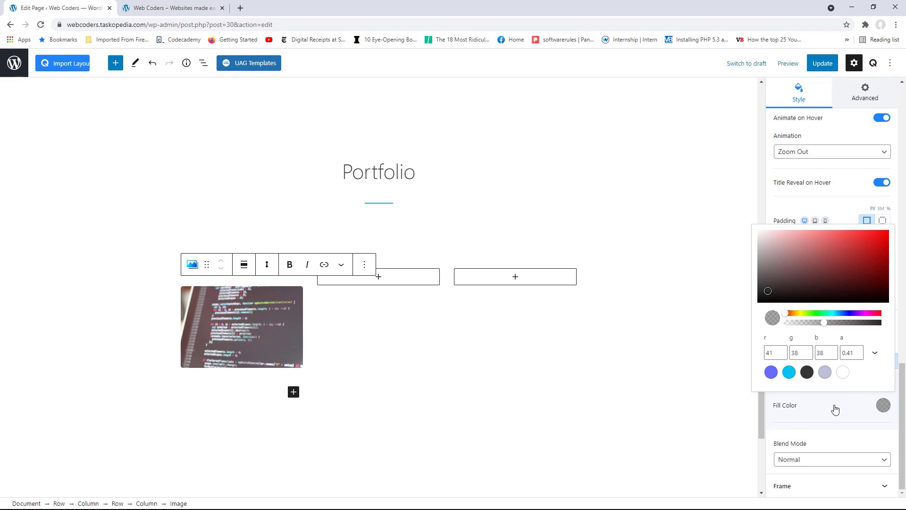
pyautogui.click(842, 438)
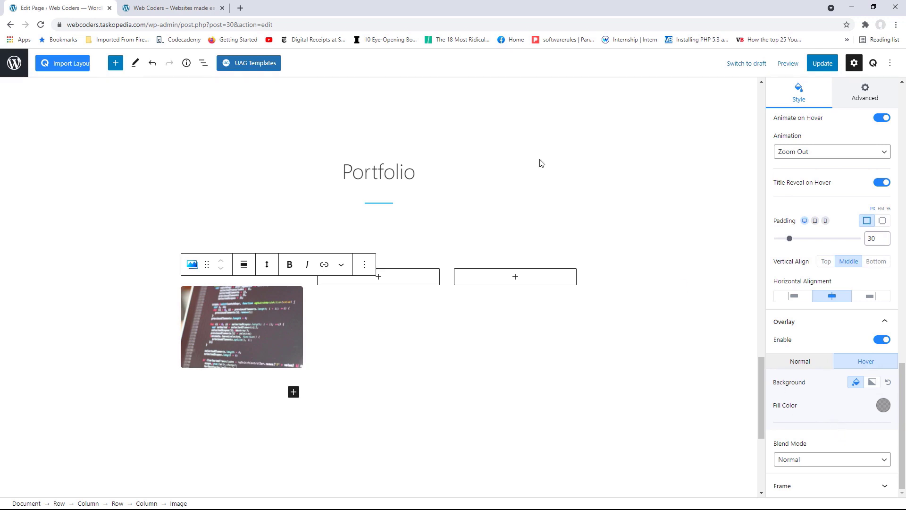
# Compare with the reference portfolio cards and add a Block Wrapper below the Web Dev image in the first column
pyautogui.click(197, 5)
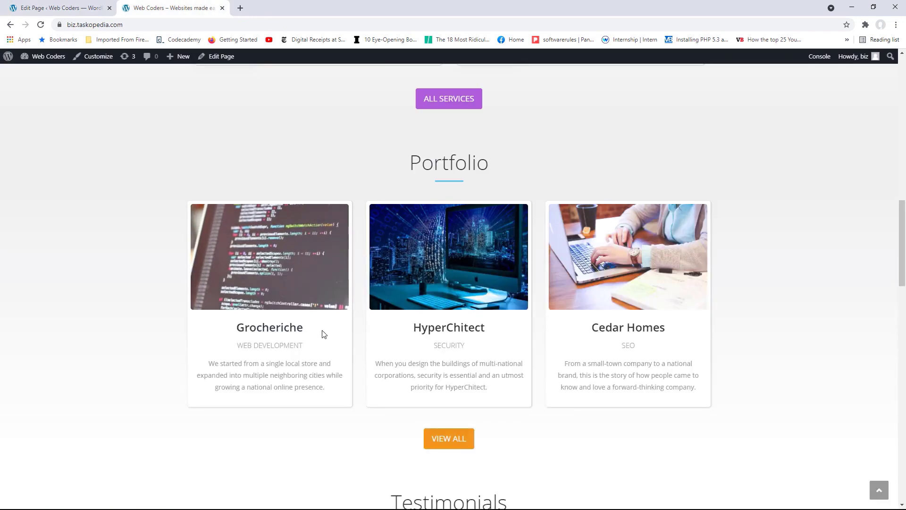
pyautogui.click(85, 7)
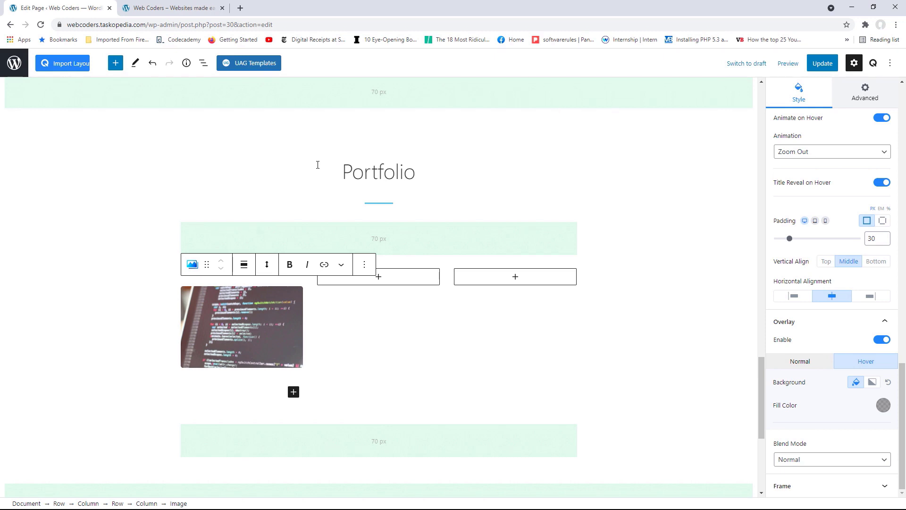
pyautogui.scroll(-2, 404, 346)
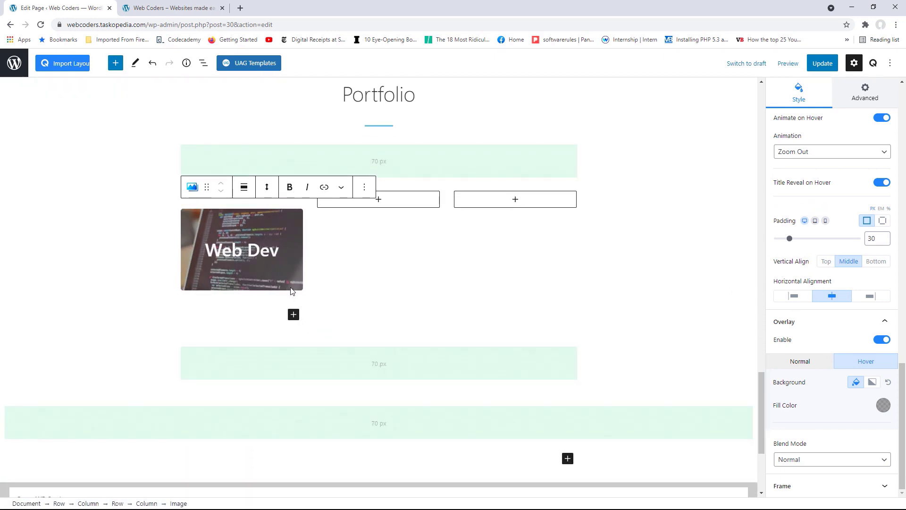
pyautogui.click(293, 315)
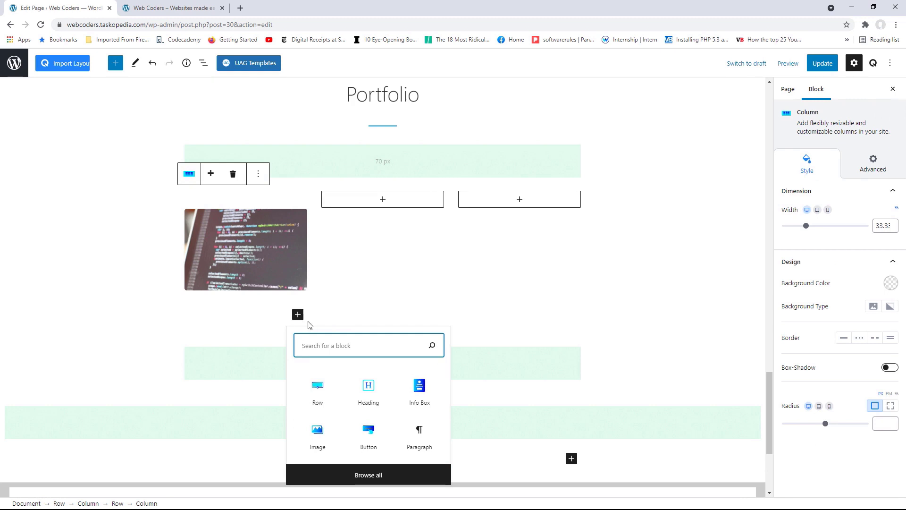
pyautogui.write('block wra')
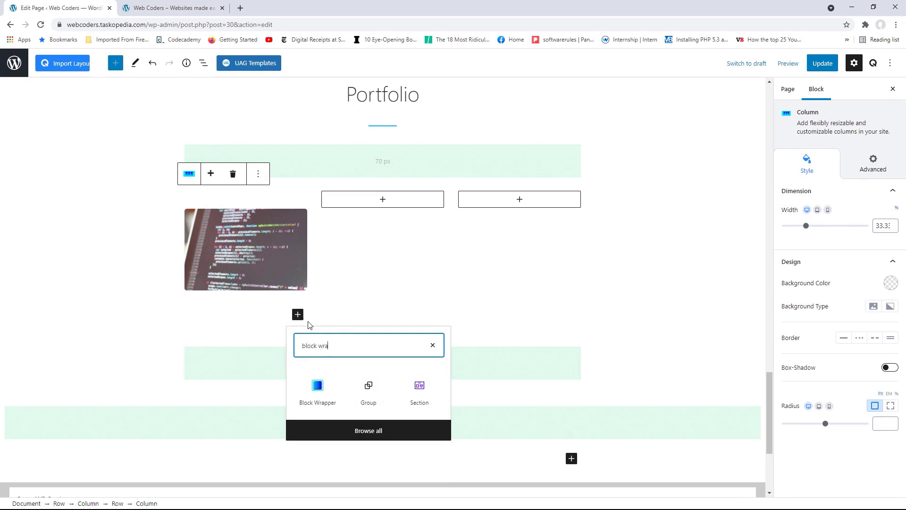
pyautogui.click(320, 392)
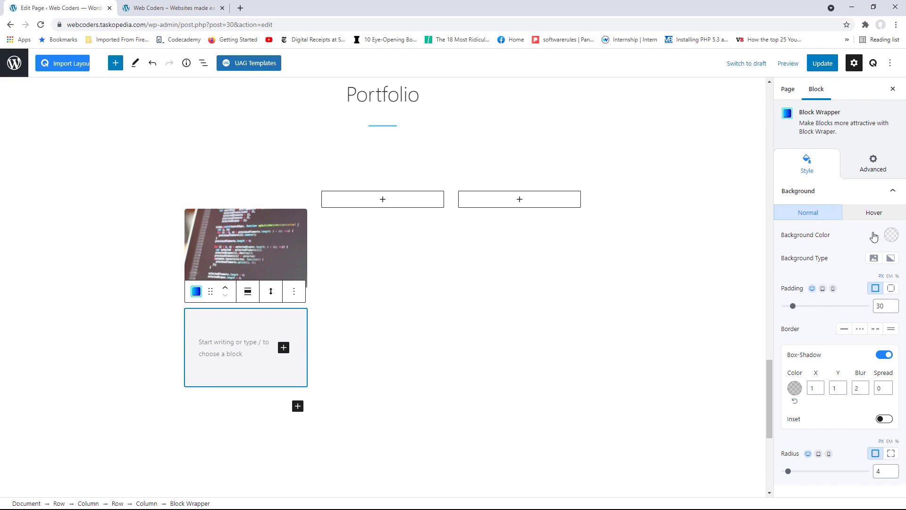
# Set the block wrapper's normal background color to white, #ffffff
pyautogui.click(891, 235)
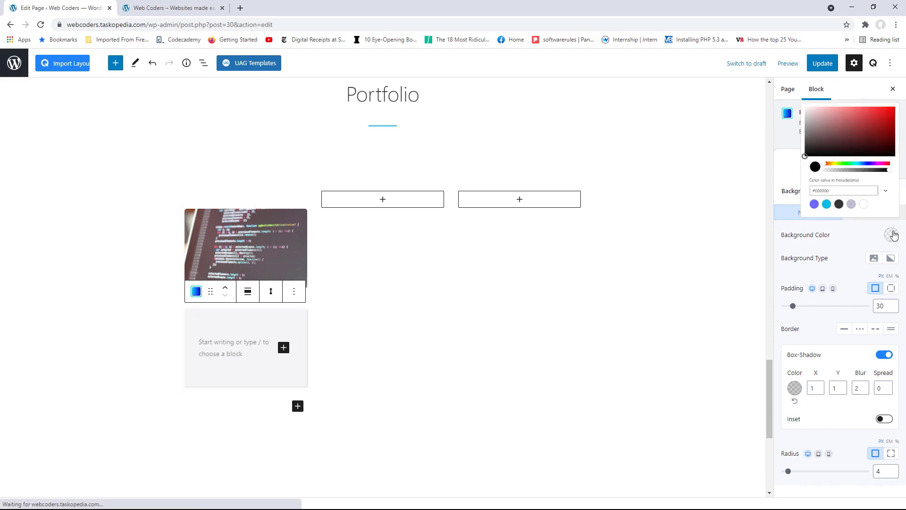
pyautogui.moveTo(808, 182); pyautogui.dragTo(787, 183)
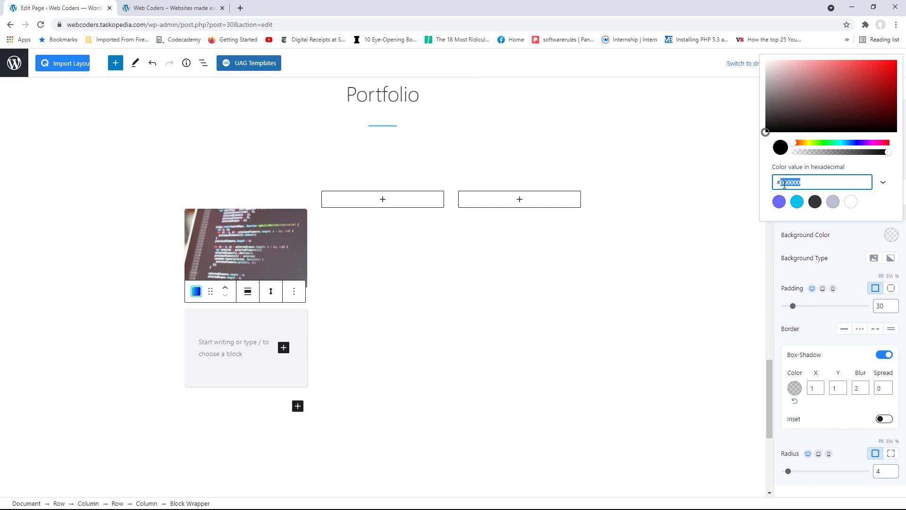
pyautogui.press('BackSpace')
pyautogui.write('ffffff')
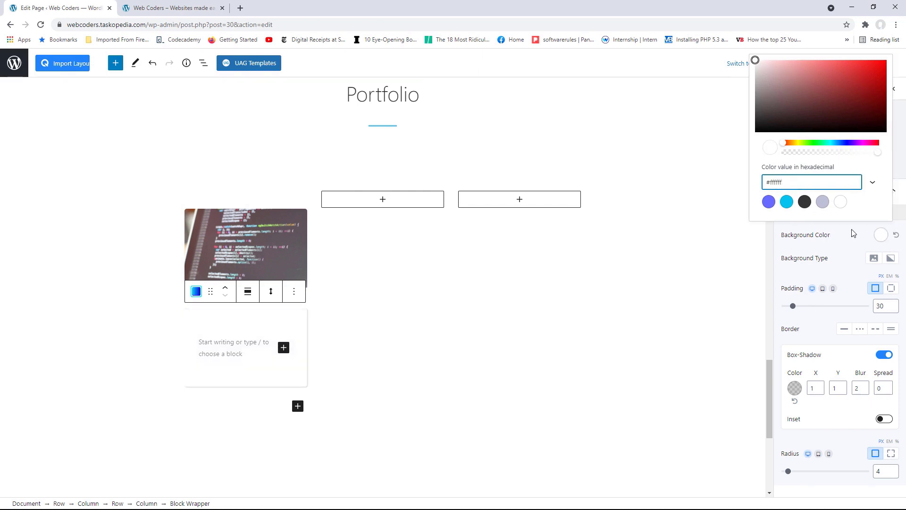
pyautogui.click(855, 232)
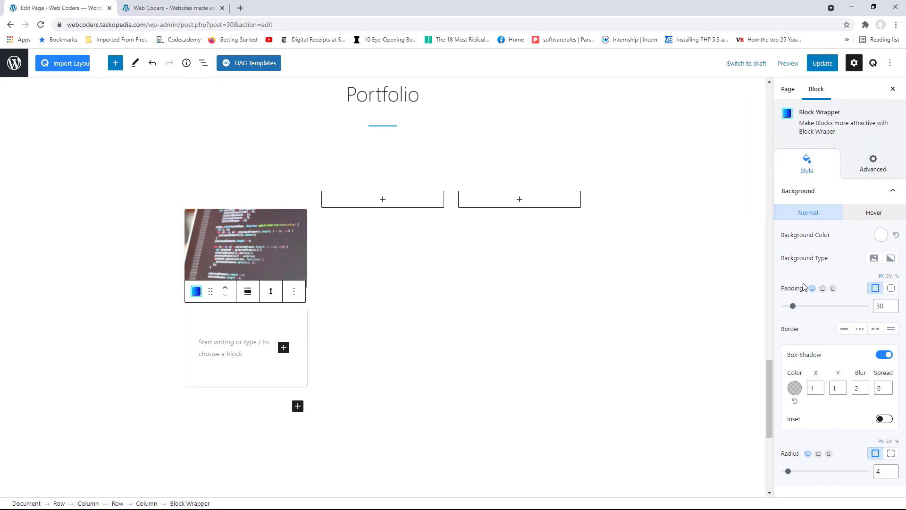
# Set the block wrapper's padding to 5 px top, 10 px right, 8 px bottom and 10 px left, and turn off its box shadow
pyautogui.click(891, 290)
pyautogui.doubleClick(869, 305)
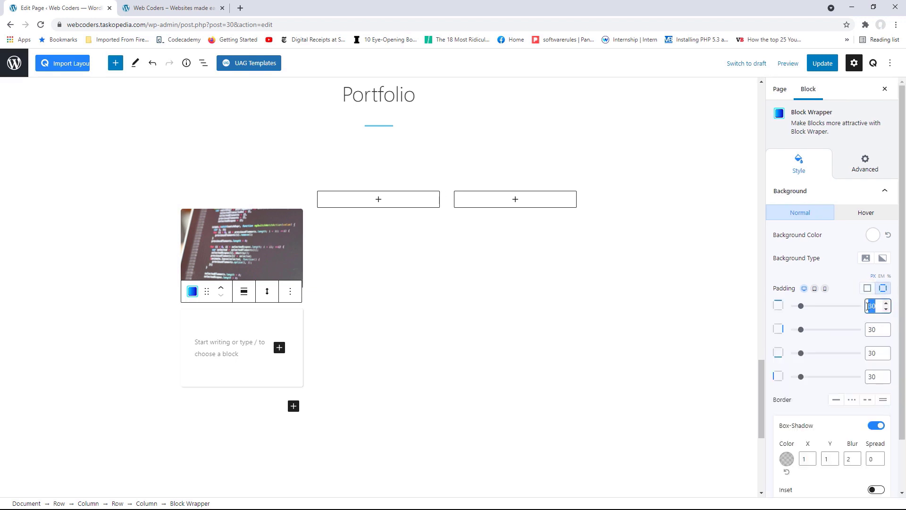
pyautogui.write('5')
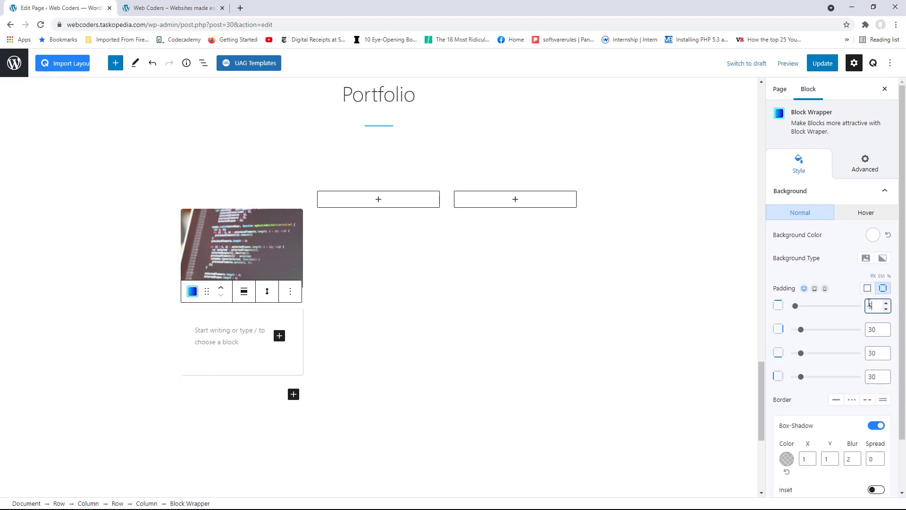
pyautogui.doubleClick(877, 329)
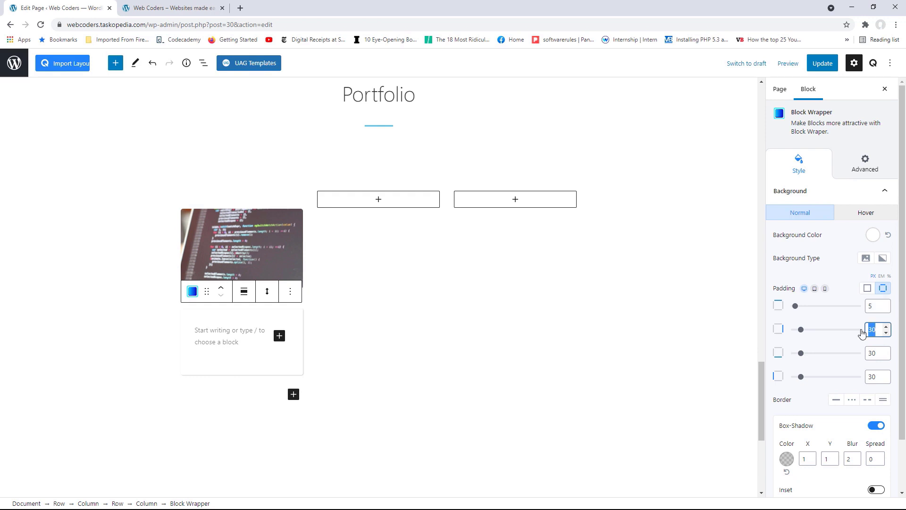
pyautogui.write('10')
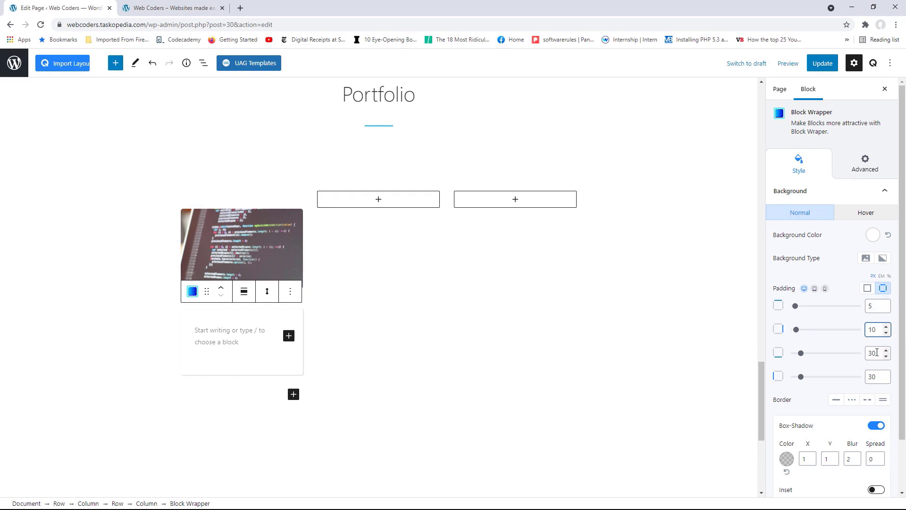
pyautogui.doubleClick(872, 353)
pyautogui.write('8')
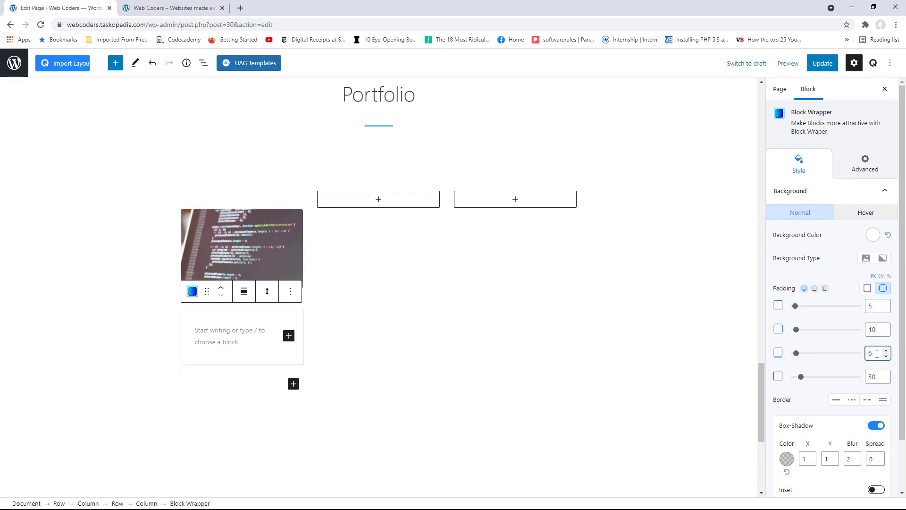
pyautogui.doubleClick(871, 377)
pyautogui.write('1')
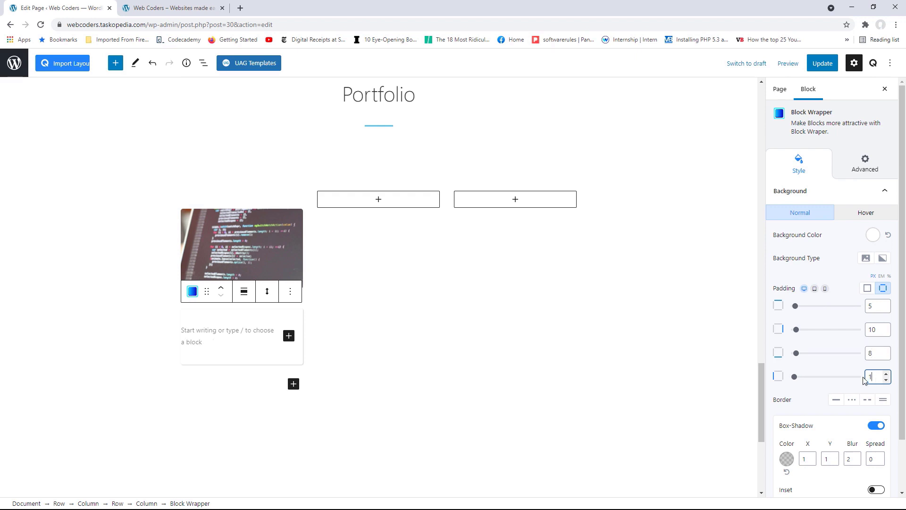
pyautogui.write('0')
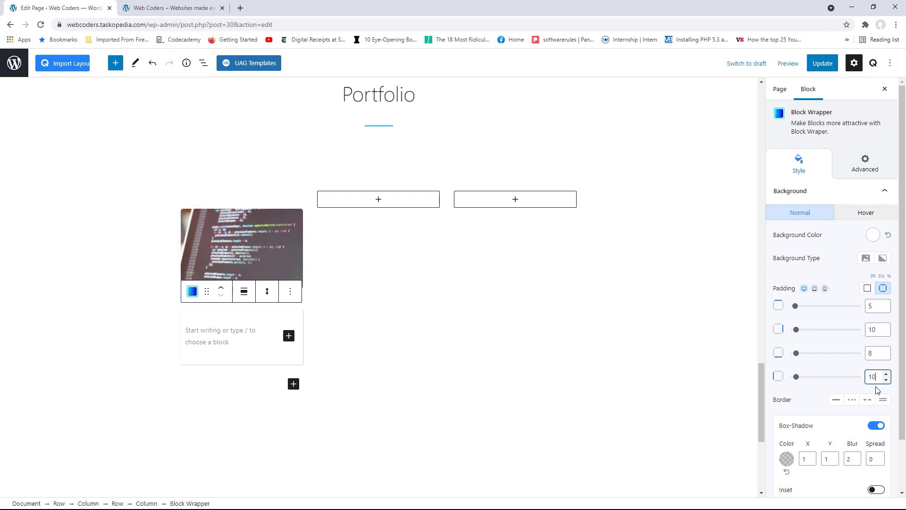
pyautogui.scroll(-2, 883, 381)
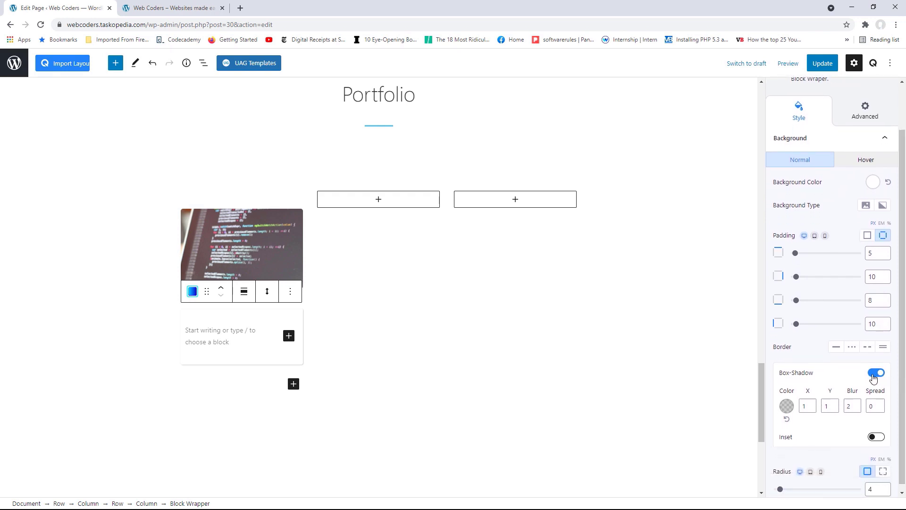
pyautogui.click(875, 378)
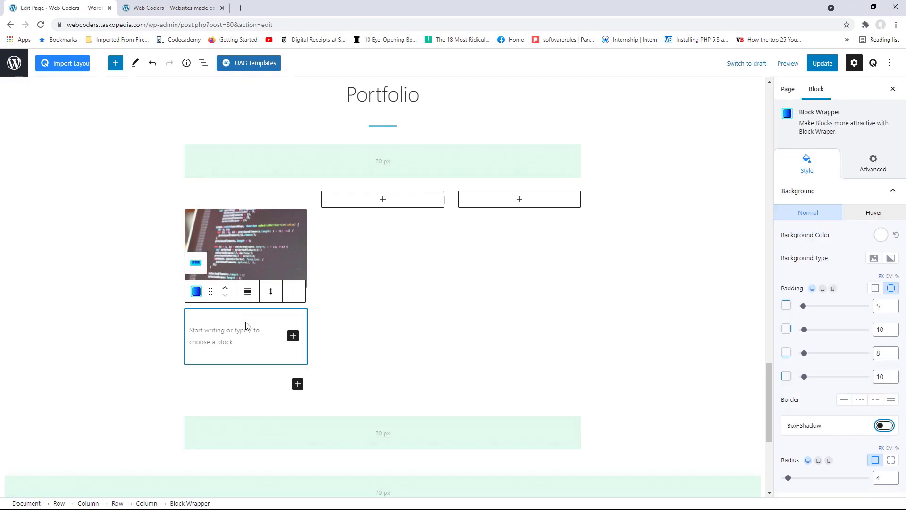
# Add an Advanced Text block inside the block wrapper below the portfolio image in the first column
pyautogui.click(293, 336)
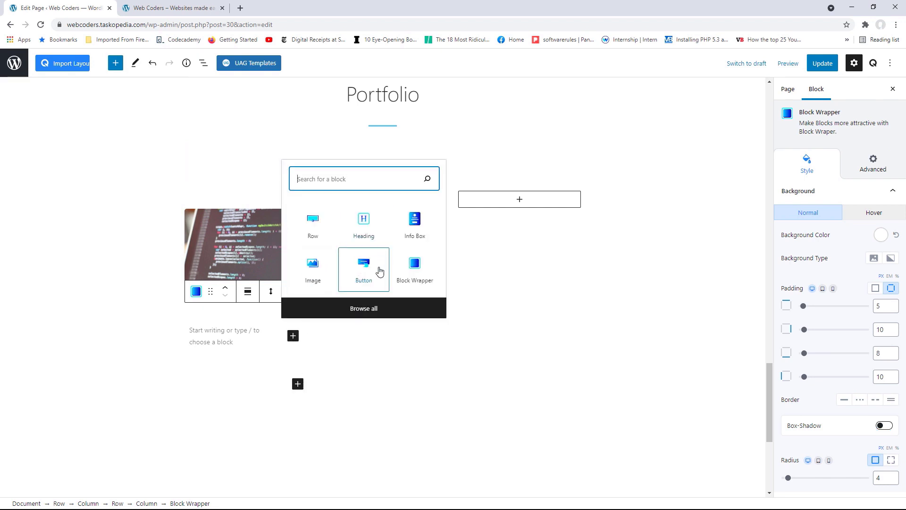
pyautogui.write('ad')
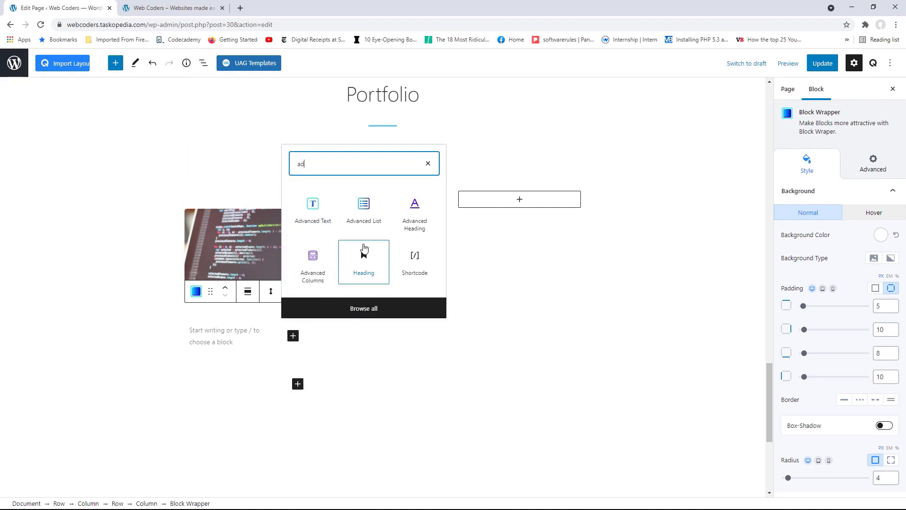
pyautogui.click(319, 212)
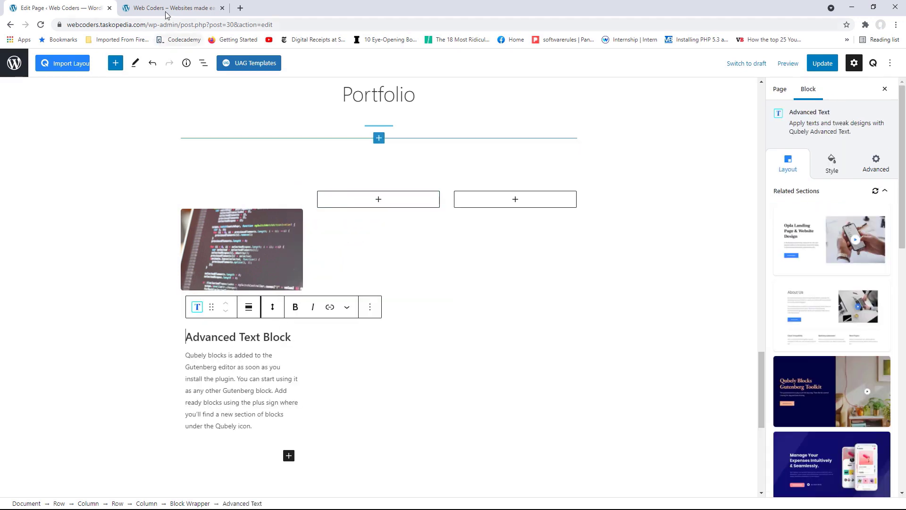
# Copy the description paragraph of the Grocheriche card from the reference site and return to the page editor
pyautogui.click(170, 8)
pyautogui.moveTo(330, 388); pyautogui.dragTo(207, 367)
pyautogui.rightClick(223, 363)
pyautogui.click(246, 370)
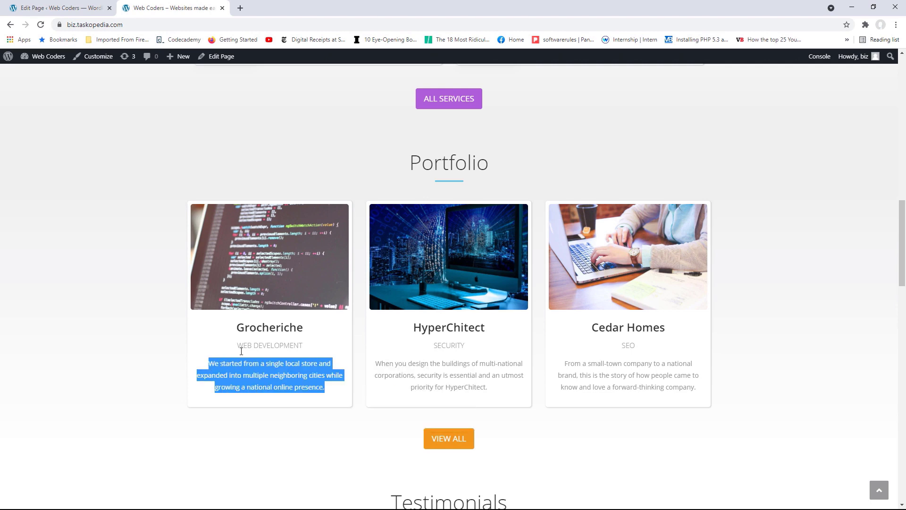
pyautogui.click(67, 8)
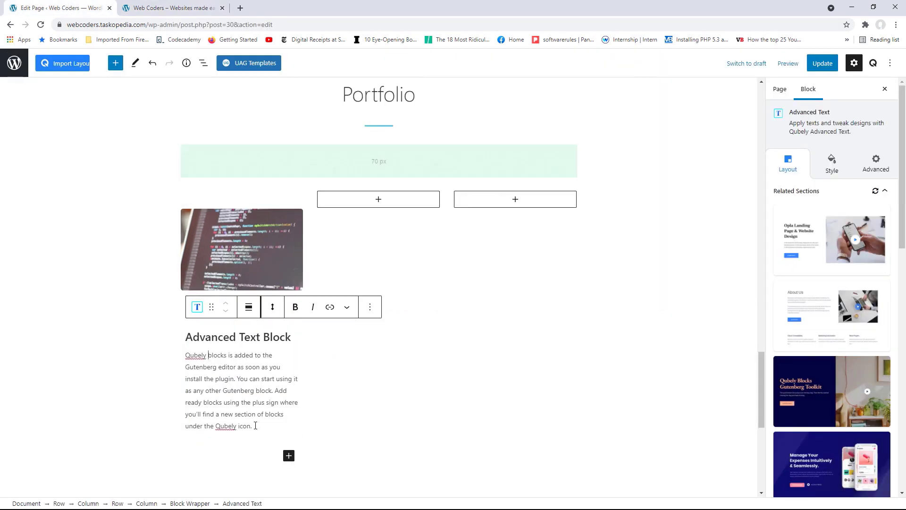
pyautogui.moveTo(256, 426); pyautogui.dragTo(187, 355)
pyautogui.rightClick(207, 363)
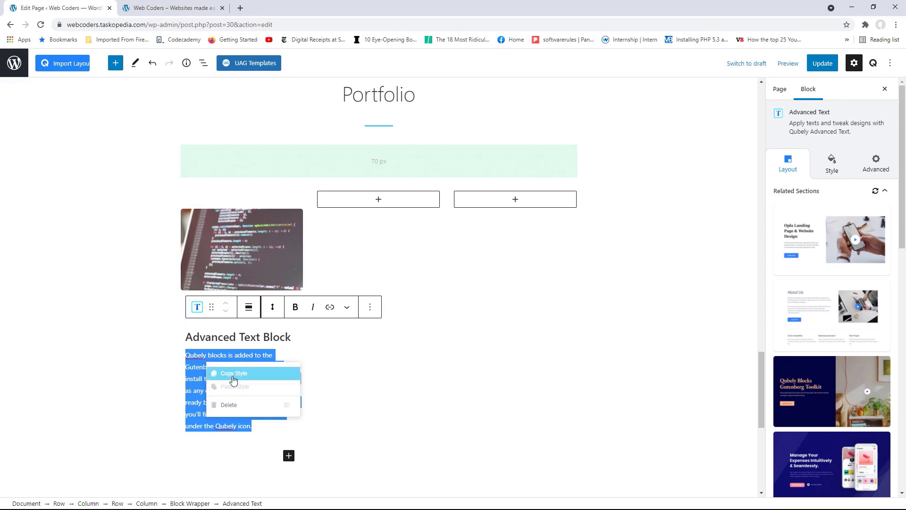
pyautogui.click(195, 360)
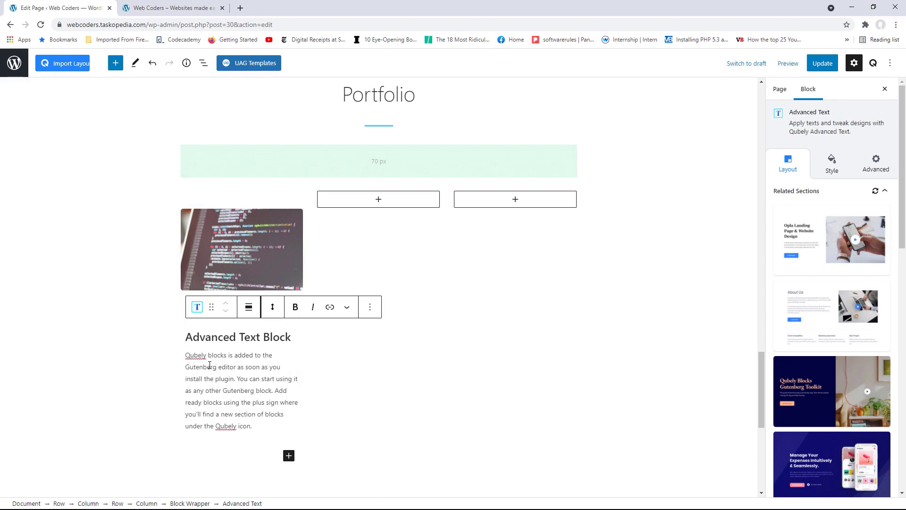
pyautogui.hotkey('ctrl', 'a')
pyautogui.click(215, 366)
# Replace the Advanced Text block's placeholder paragraph with the copied description, "We started from a single local store…"
pyautogui.moveTo(761, 351); pyautogui.dragTo(757, 381)
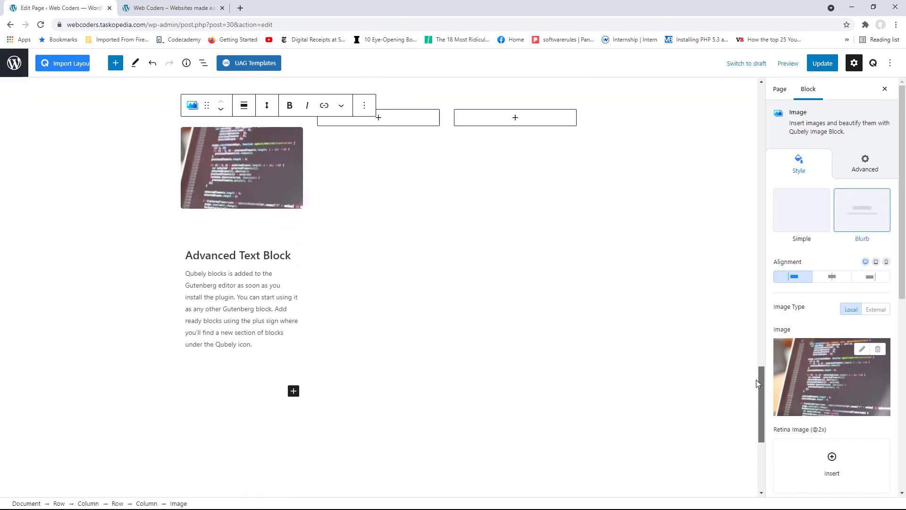
pyautogui.click(255, 339)
pyautogui.moveTo(255, 338); pyautogui.dragTo(183, 269)
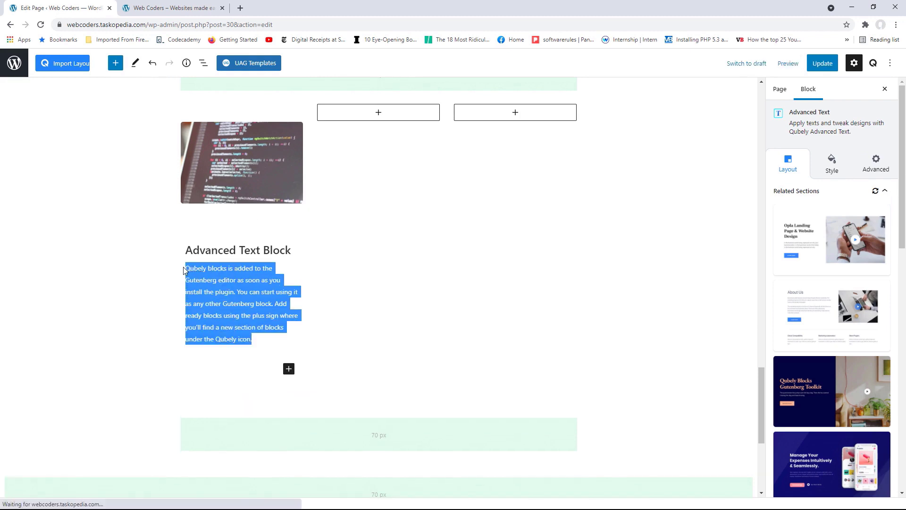
pyautogui.press('BackSpace')
pyautogui.hotkey('ctrl', 'v')
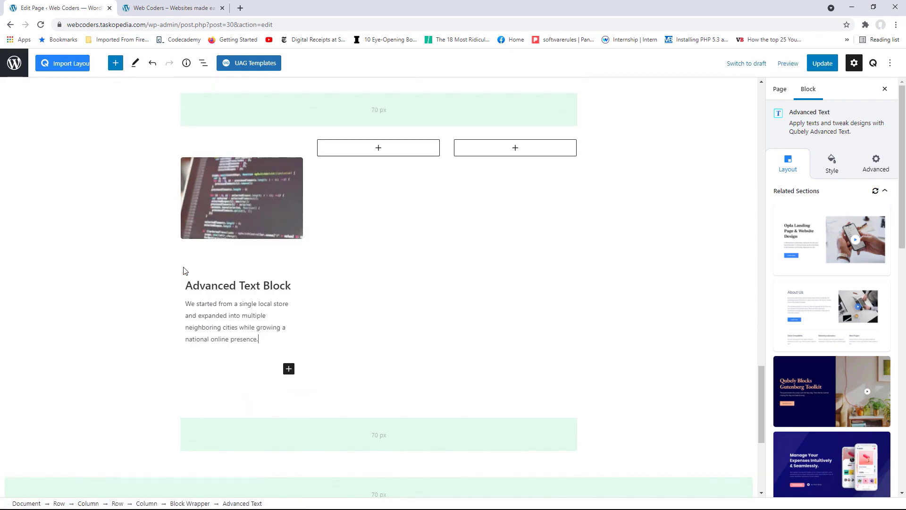
# Check the first card's title on the reference site and replace the Advanced Text block's title with "Grocheriche"
pyautogui.click(270, 286)
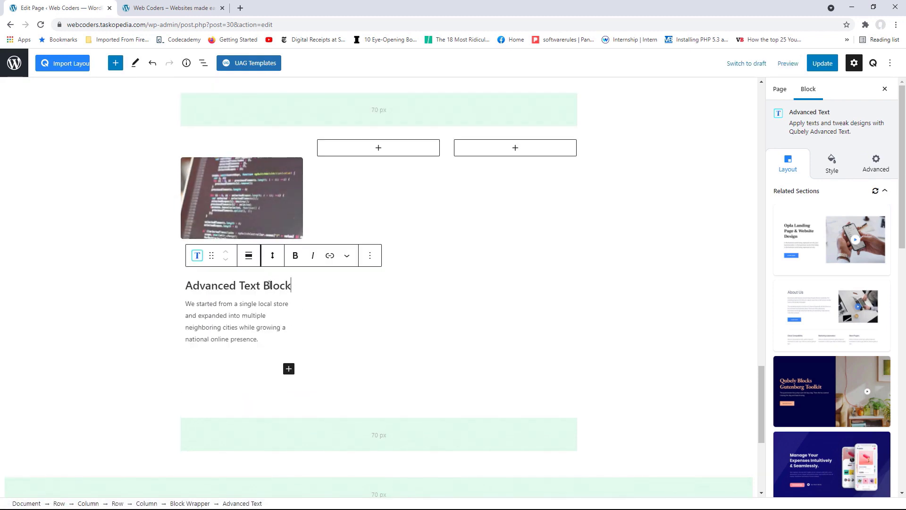
pyautogui.moveTo(270, 285); pyautogui.dragTo(184, 284)
pyautogui.click(172, 5)
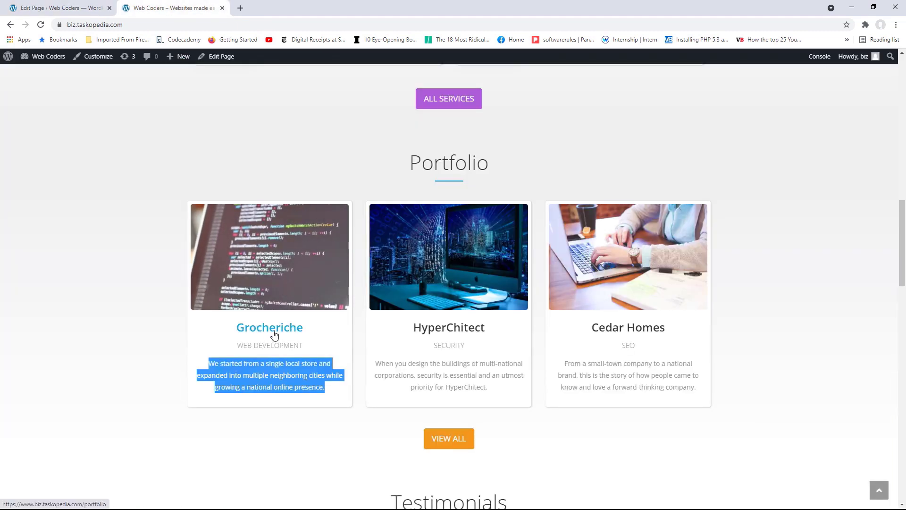
pyautogui.click(56, 8)
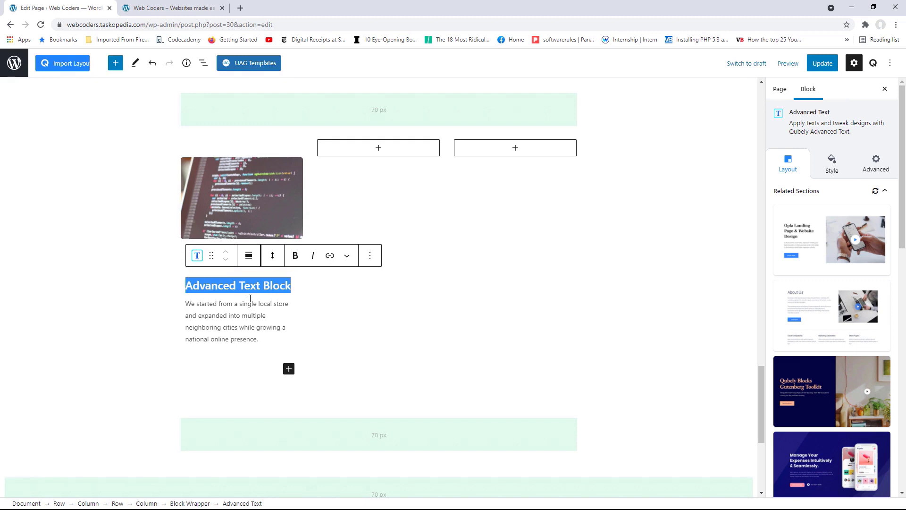
pyautogui.write('Groche')
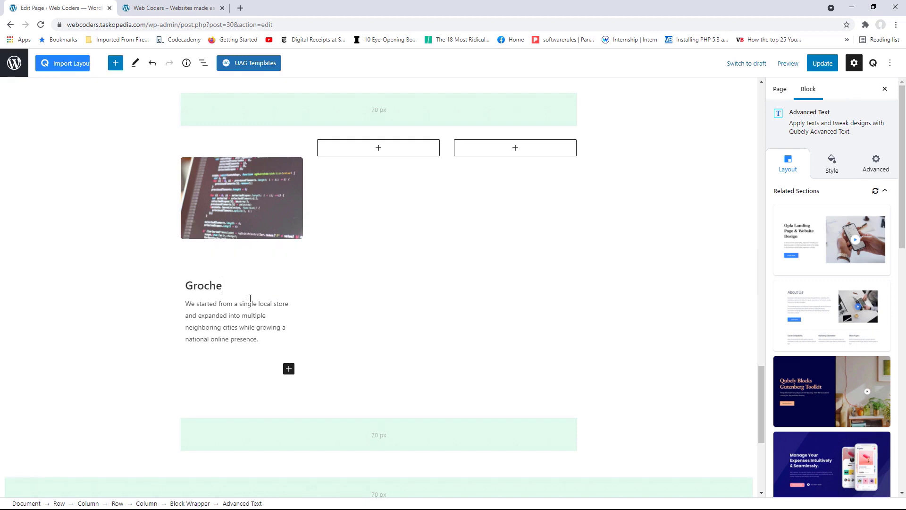
pyautogui.write('riche')
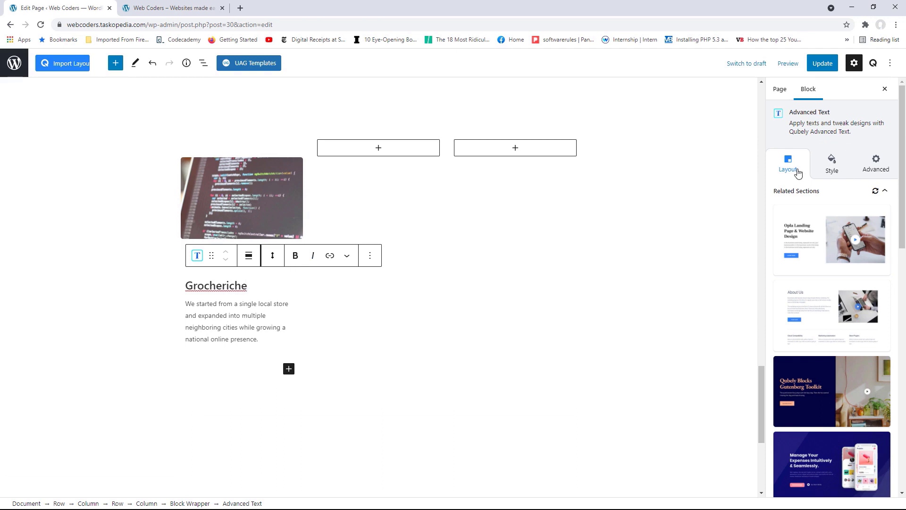
# Enable the Advanced Text block's subtitle and set its text to "Web Development"
pyautogui.click(192, 6)
pyautogui.click(835, 164)
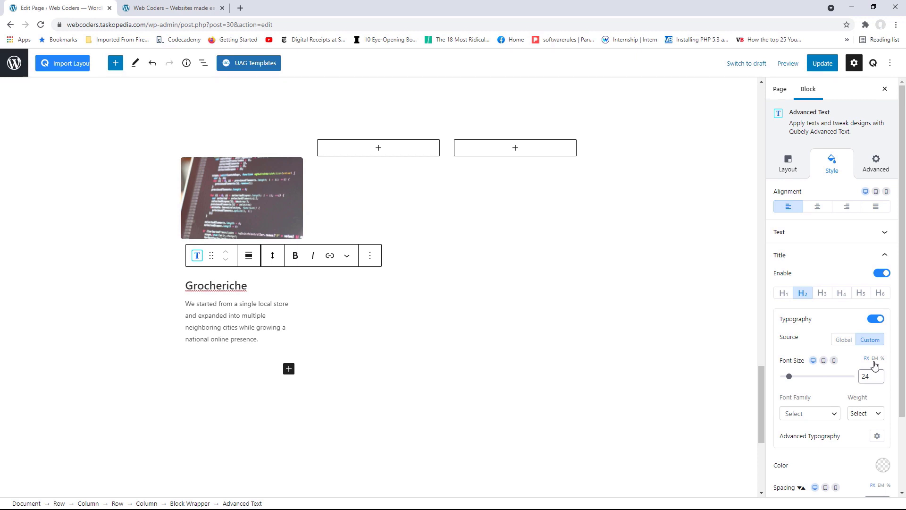
pyautogui.click(881, 257)
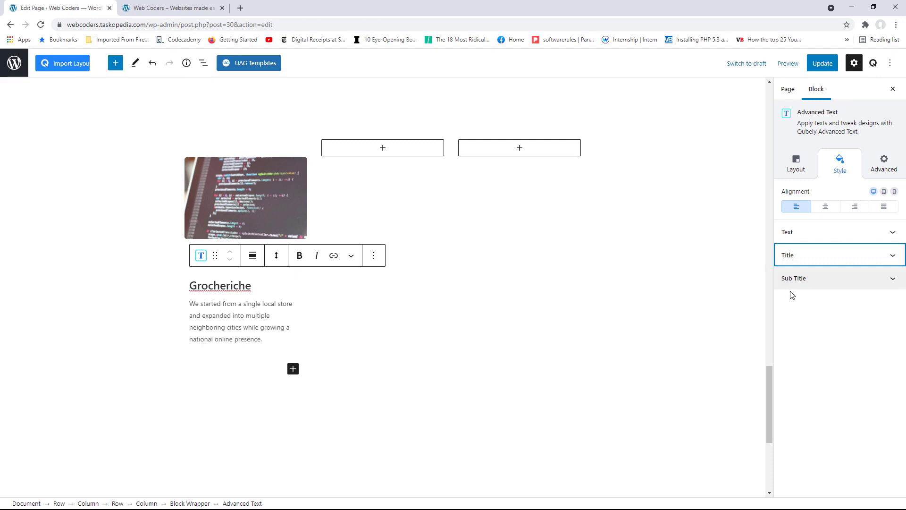
pyautogui.click(865, 280)
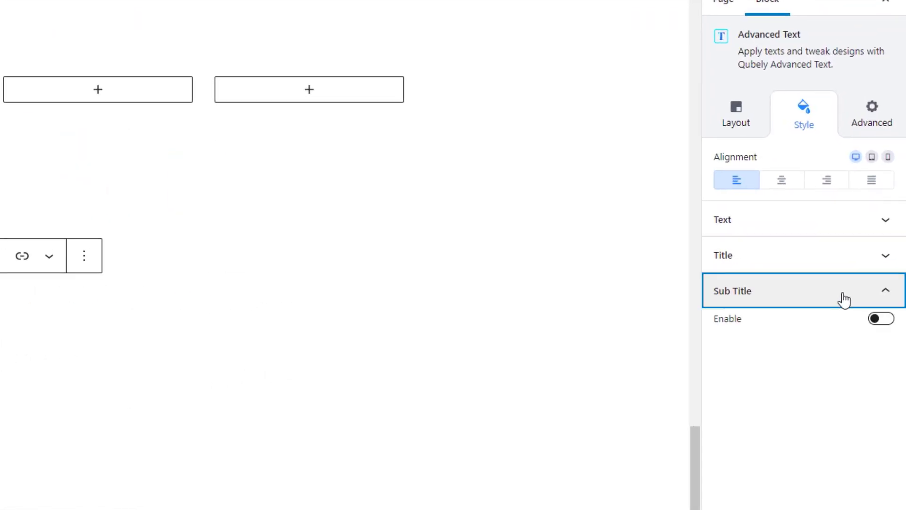
pyautogui.click(887, 320)
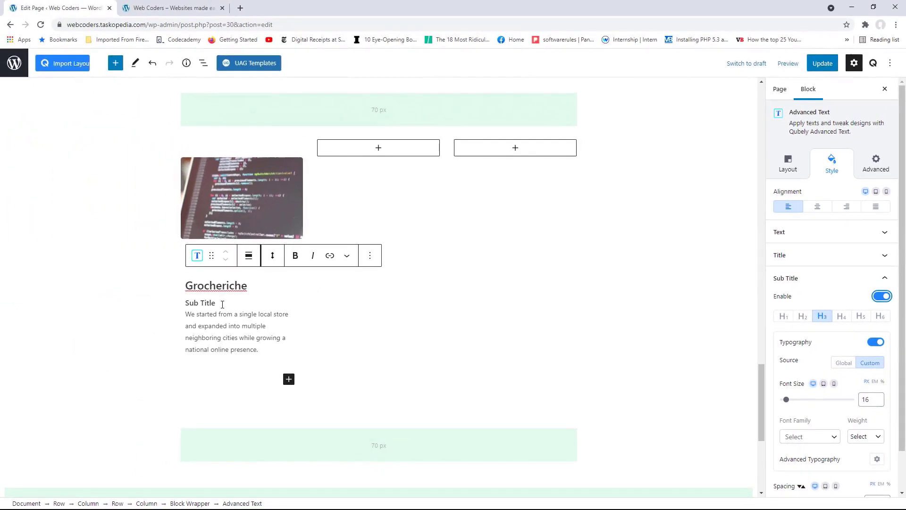
pyautogui.click(212, 301)
pyautogui.moveTo(215, 301); pyautogui.dragTo(191, 302)
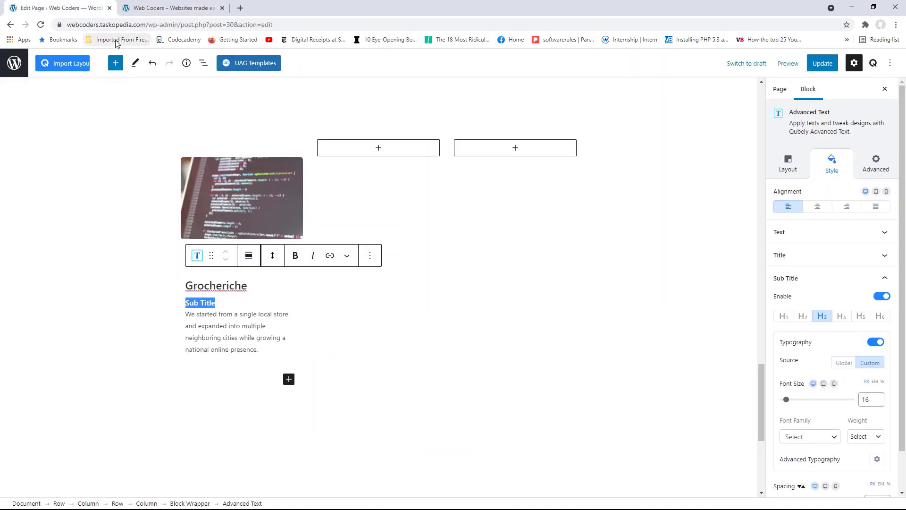
pyautogui.write('Web Development')
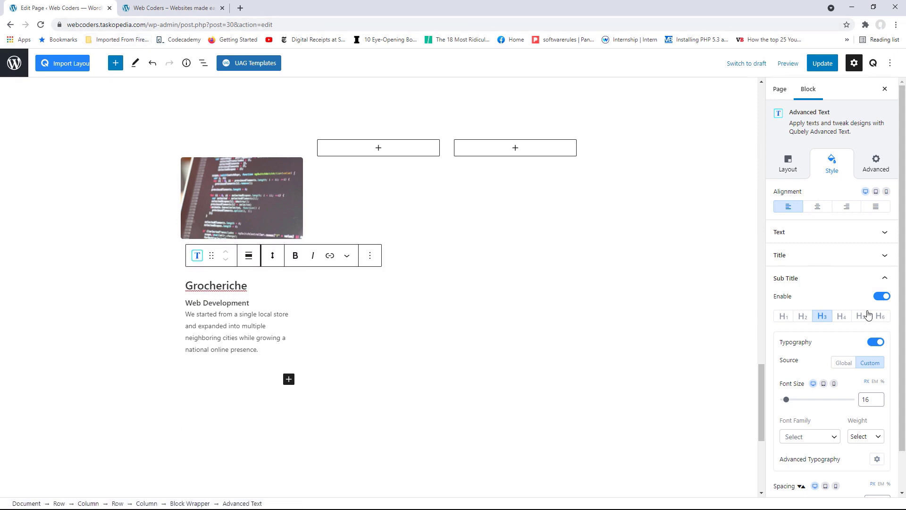
# Set the subtitle's typography to a 15 px font size, weight 300 and uppercase text transform
pyautogui.click(879, 403)
pyautogui.scroll(-1, 882, 406)
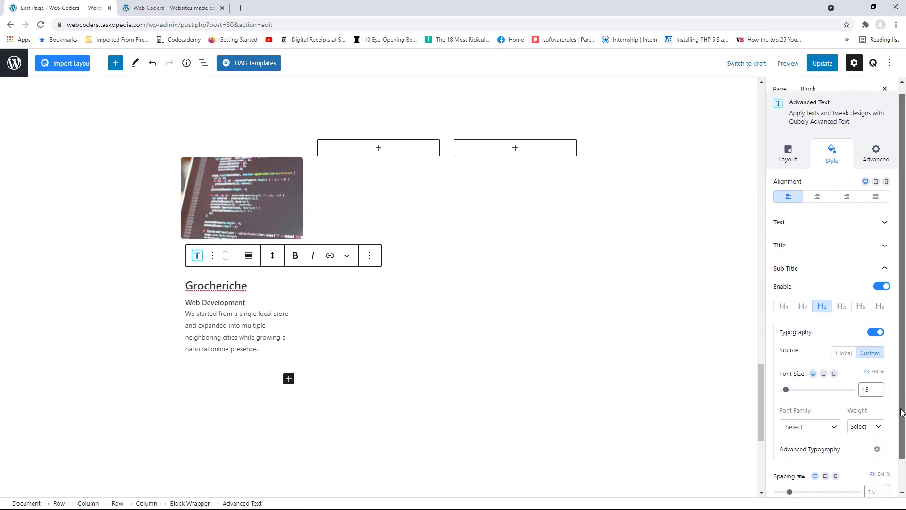
pyautogui.click(878, 421)
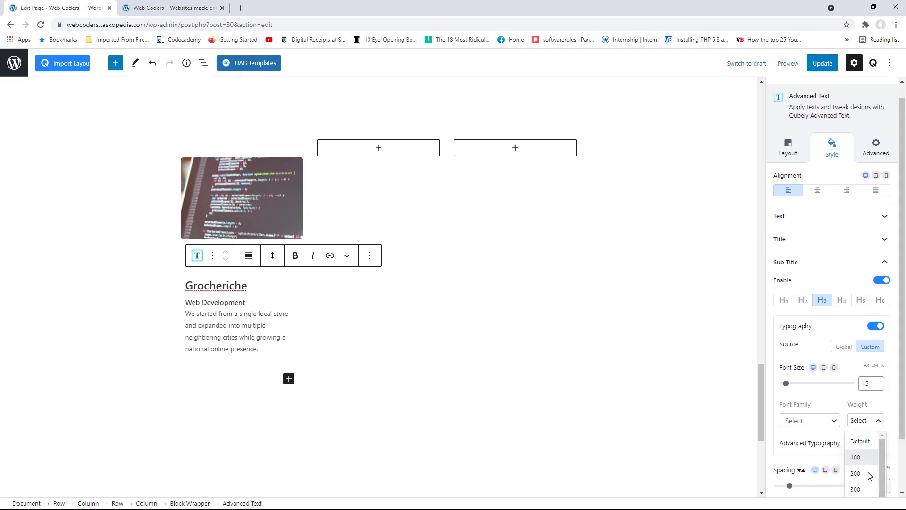
pyautogui.click(859, 489)
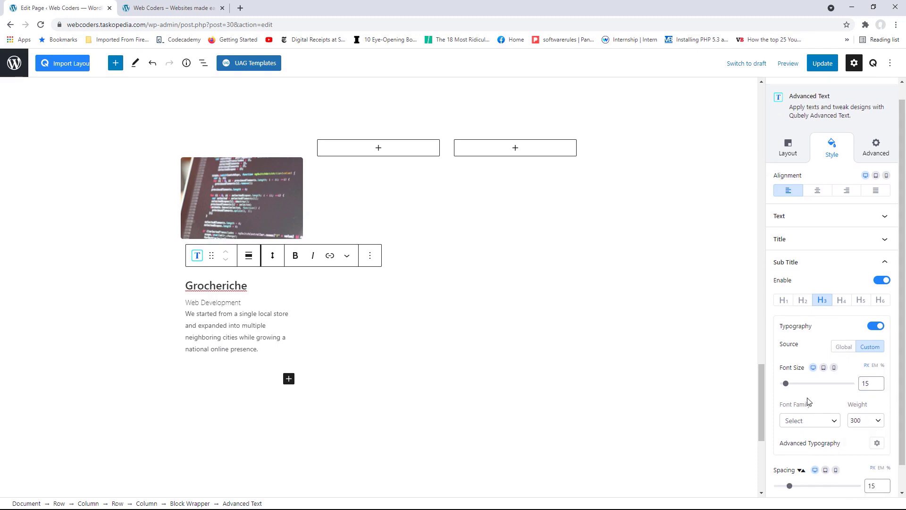
pyautogui.click(877, 443)
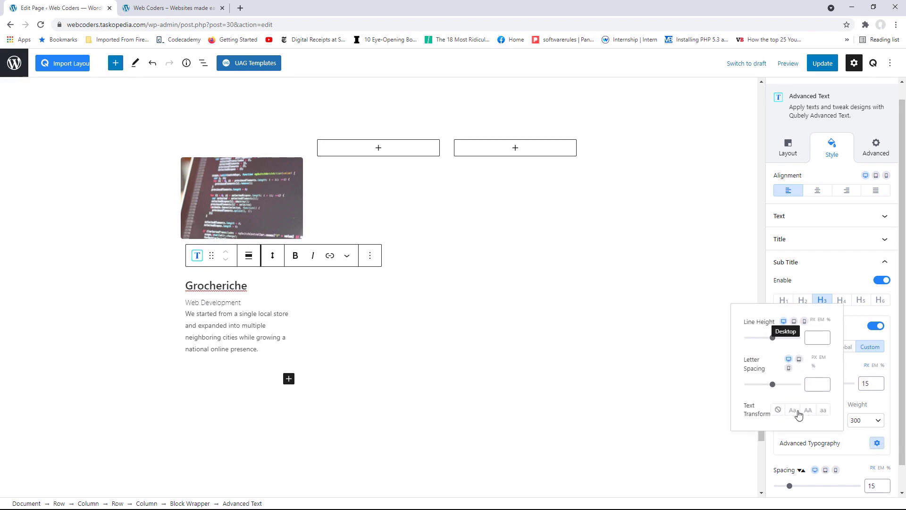
pyautogui.click(809, 410)
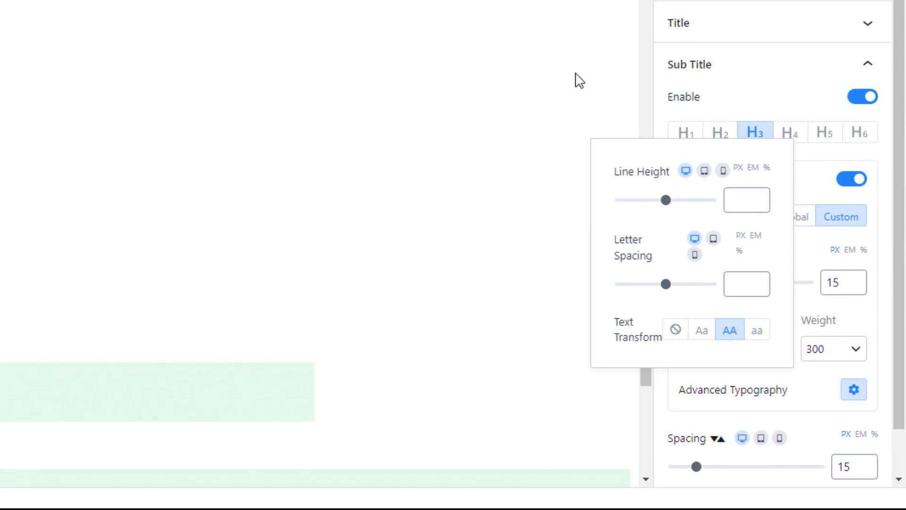
# Reduce the subtitle's spacing to 10 px
pyautogui.moveTo(900, 111); pyautogui.dragTo(900, 154)
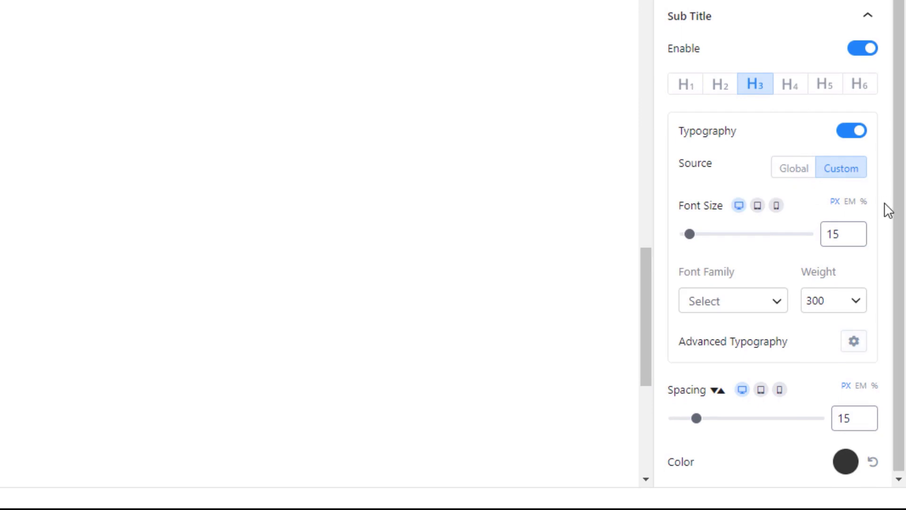
pyautogui.click(869, 425)
pyautogui.click(869, 425)
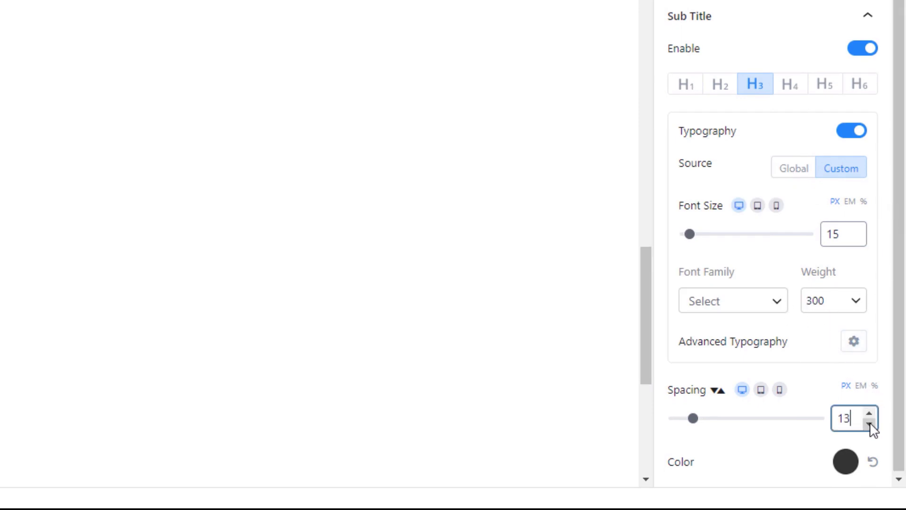
pyautogui.click(869, 425)
pyautogui.click(869, 425)
# Set the subtitle color to #a0a0a0 and center-align the Advanced Text block's content
pyautogui.moveTo(900, 375); pyautogui.dragTo(899, 383)
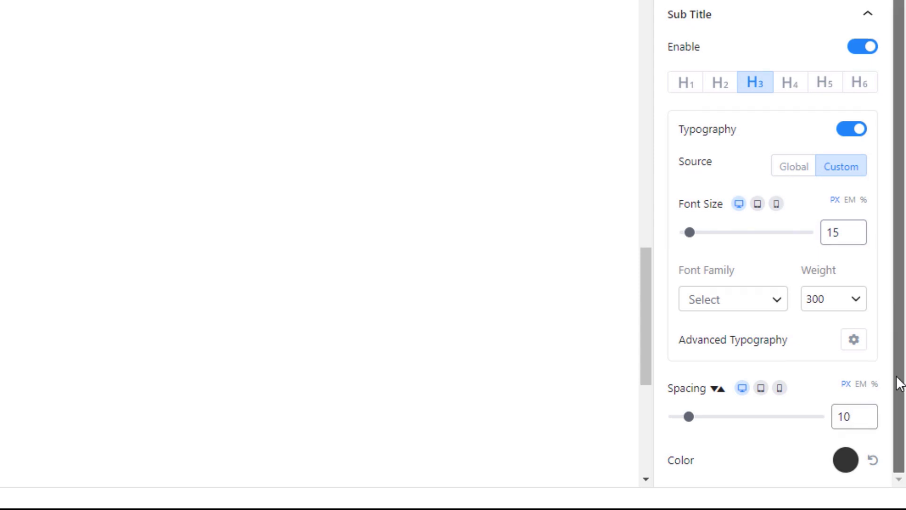
pyautogui.click(847, 462)
pyautogui.moveTo(703, 373); pyautogui.dragTo(648, 367)
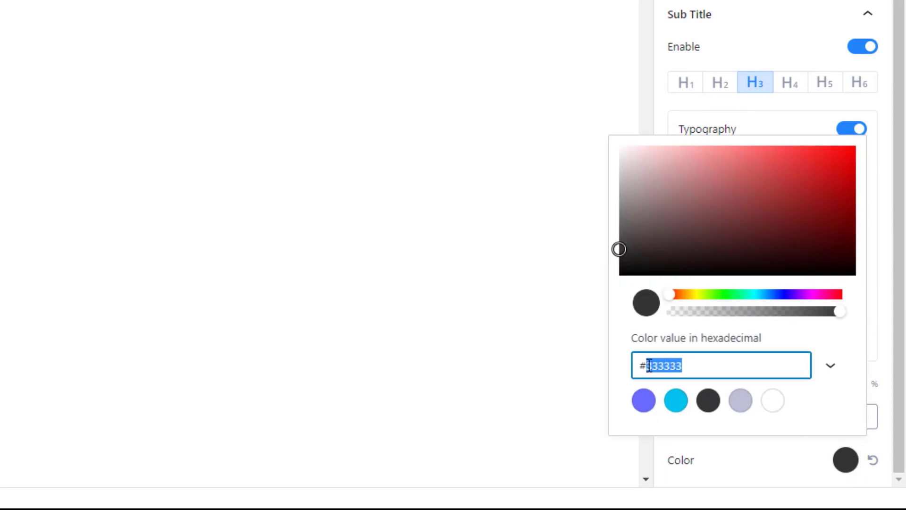
pyautogui.write('a0a0a0')
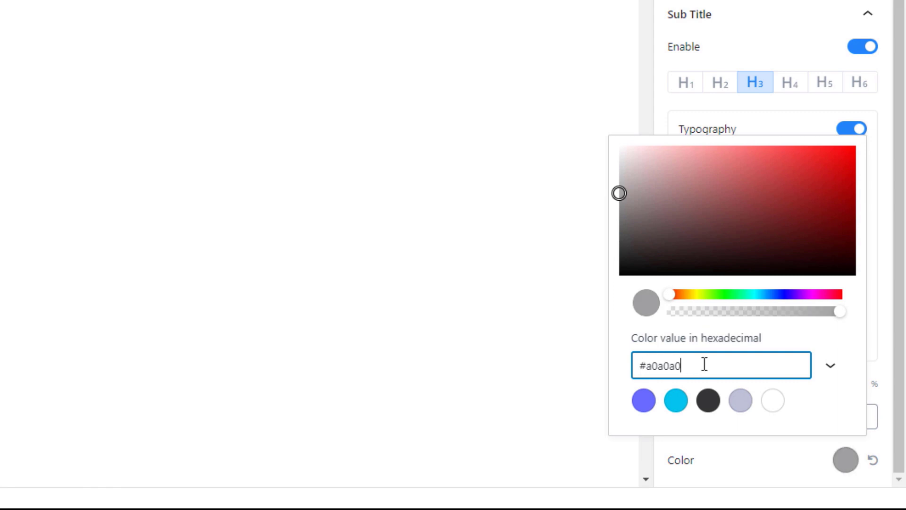
pyautogui.click(779, 463)
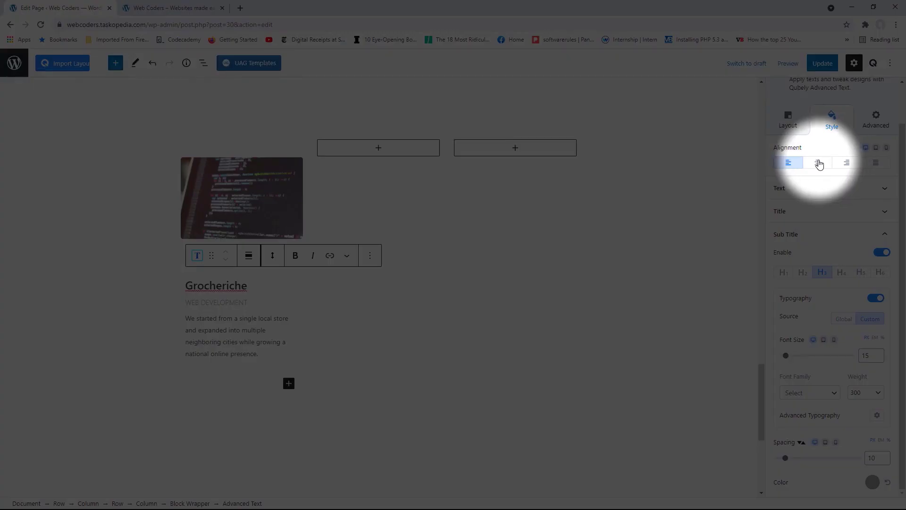
pyautogui.click(818, 162)
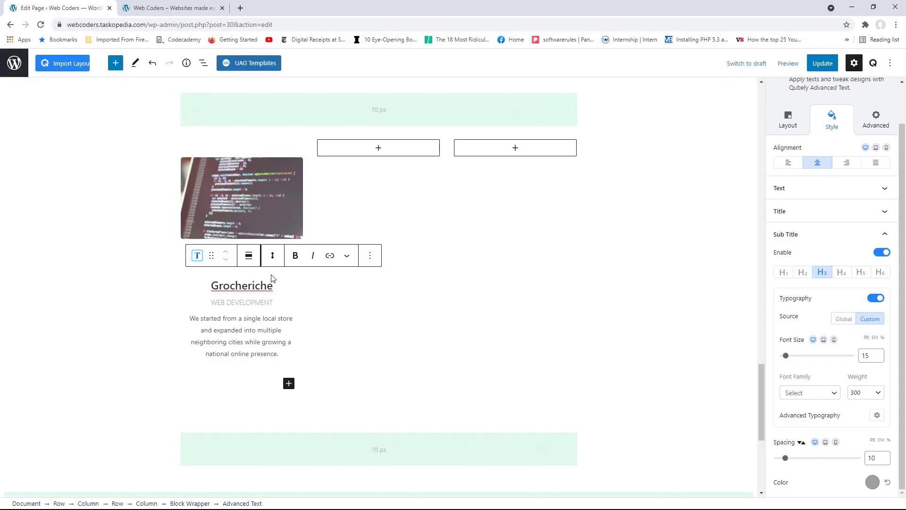
# Update the page and open its live version to review the portfolio card
pyautogui.click(824, 63)
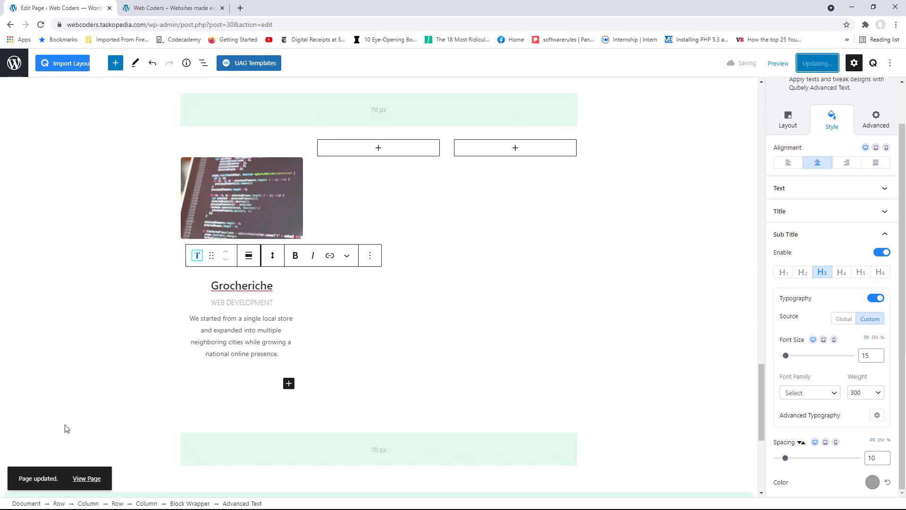
pyautogui.click(87, 479)
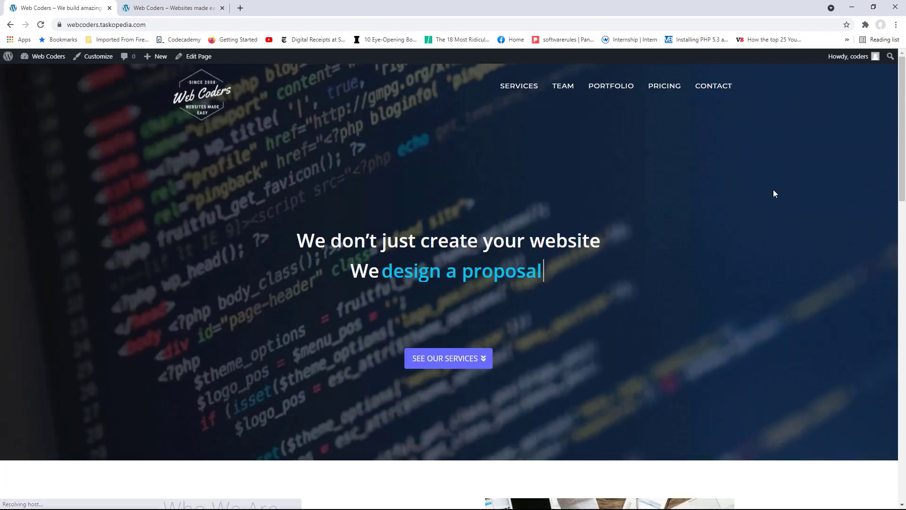
# Compare the live page's Portfolio section with the reference site's Portfolio section
pyautogui.moveTo(902, 116); pyautogui.dragTo(902, 334)
pyautogui.scroll(-5, 444, 251)
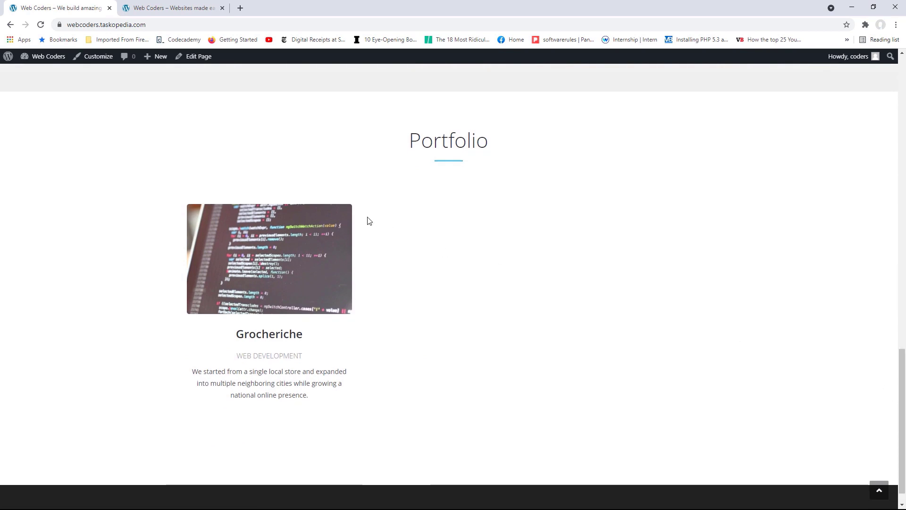
pyautogui.click(193, 7)
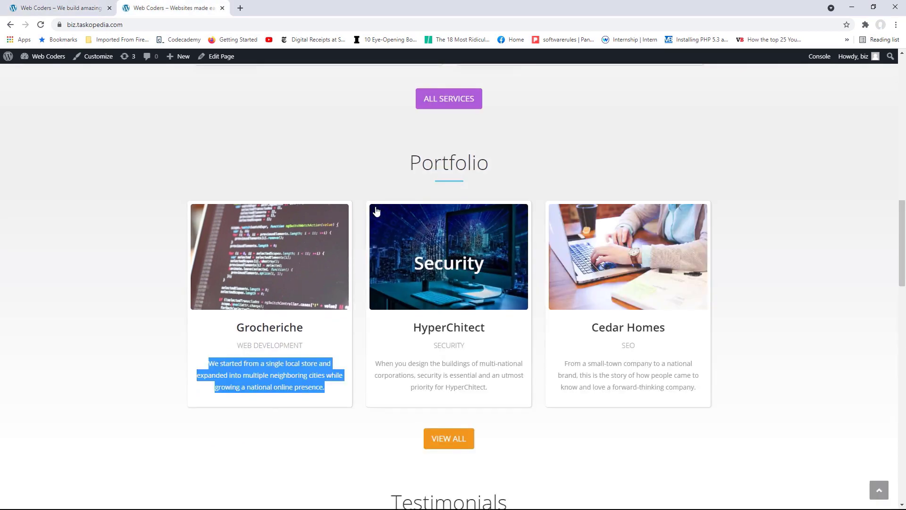
pyautogui.click(782, 234)
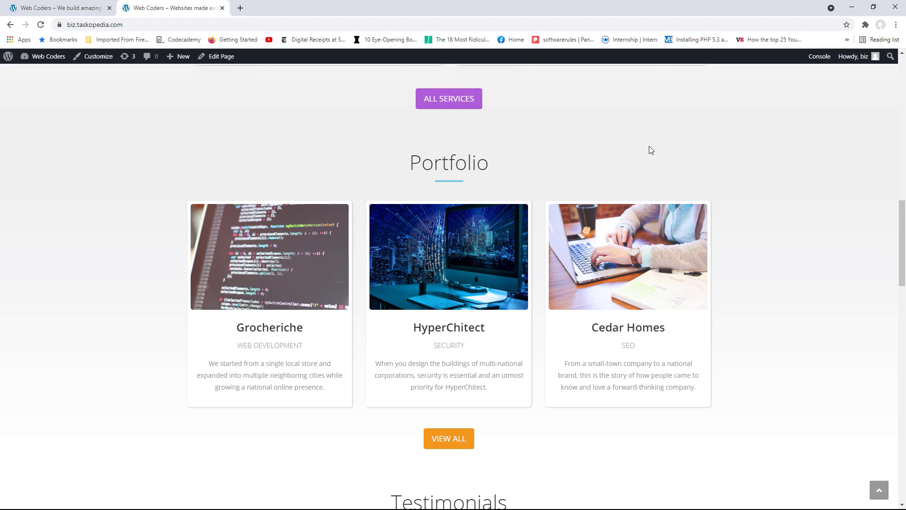
pyautogui.click(59, 6)
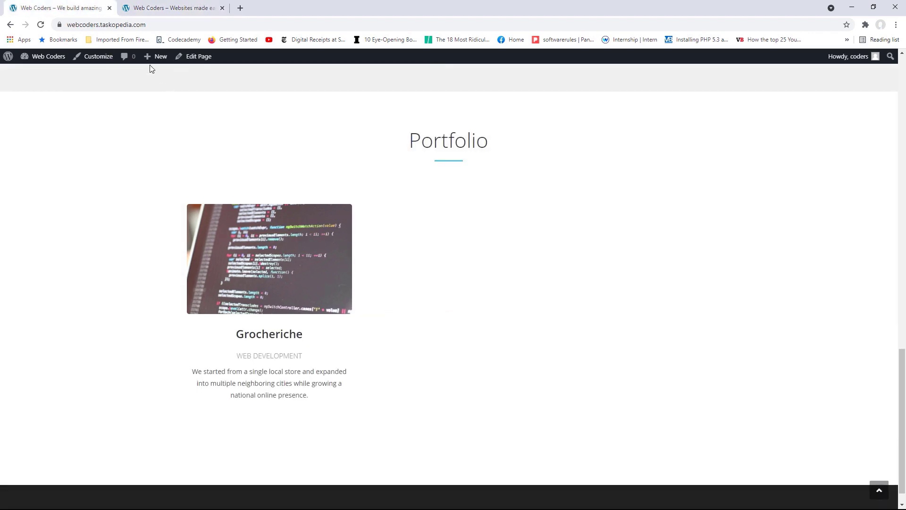
# Reopen the page for editing and give the Portfolio row a gradient background with #f0f0f0 as its first color
pyautogui.click(198, 56)
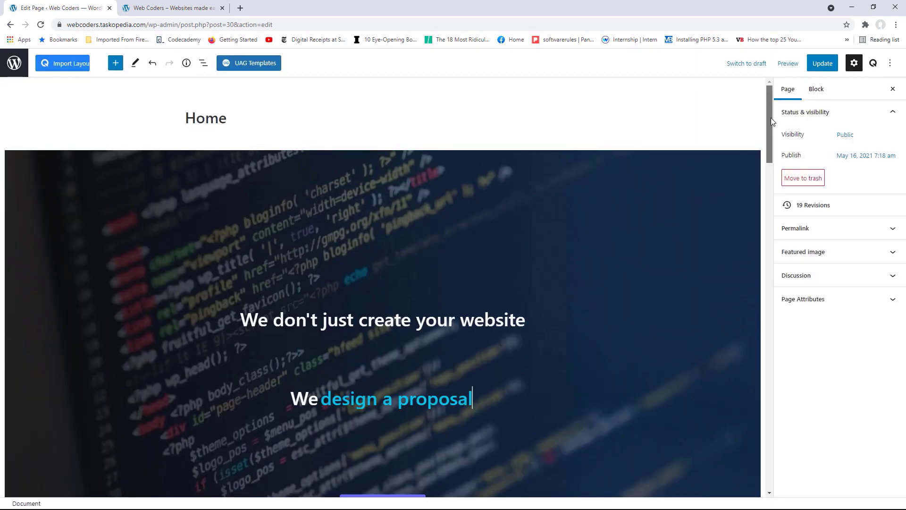
pyautogui.moveTo(771, 117); pyautogui.dragTo(771, 359)
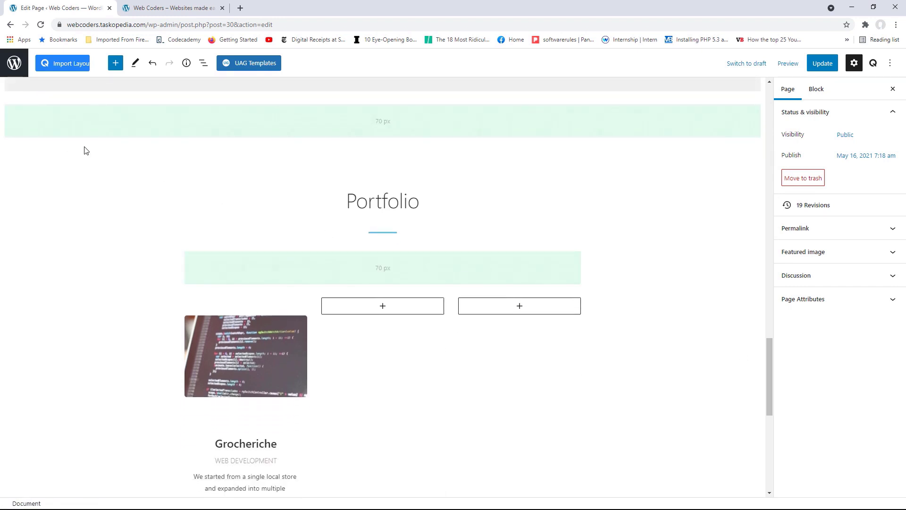
pyautogui.click(53, 139)
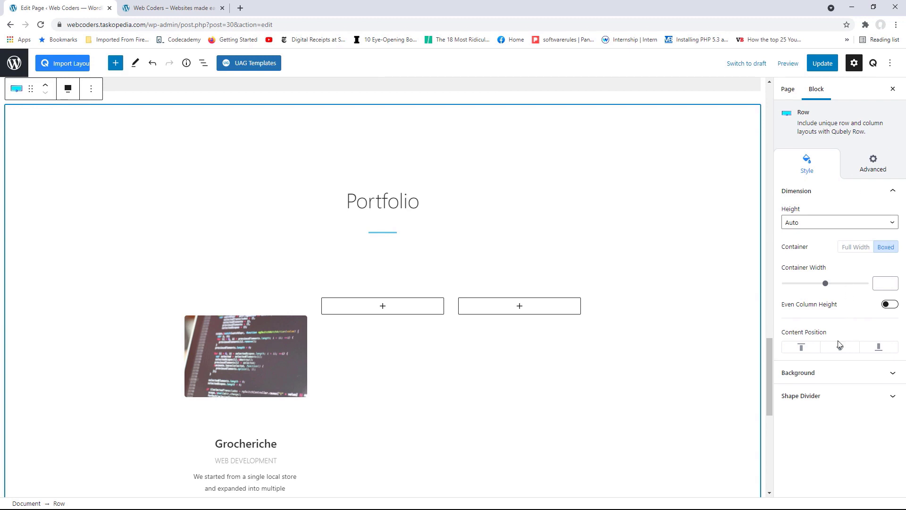
pyautogui.click(832, 372)
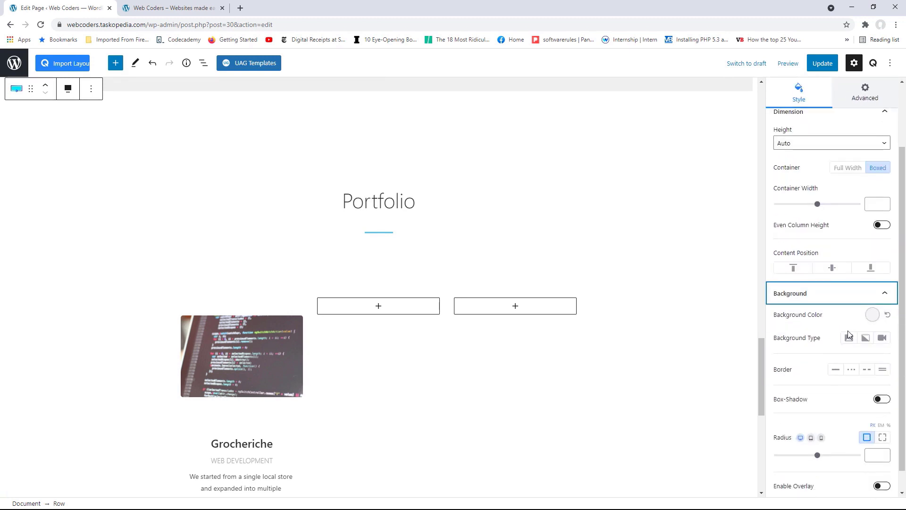
pyautogui.click(865, 337)
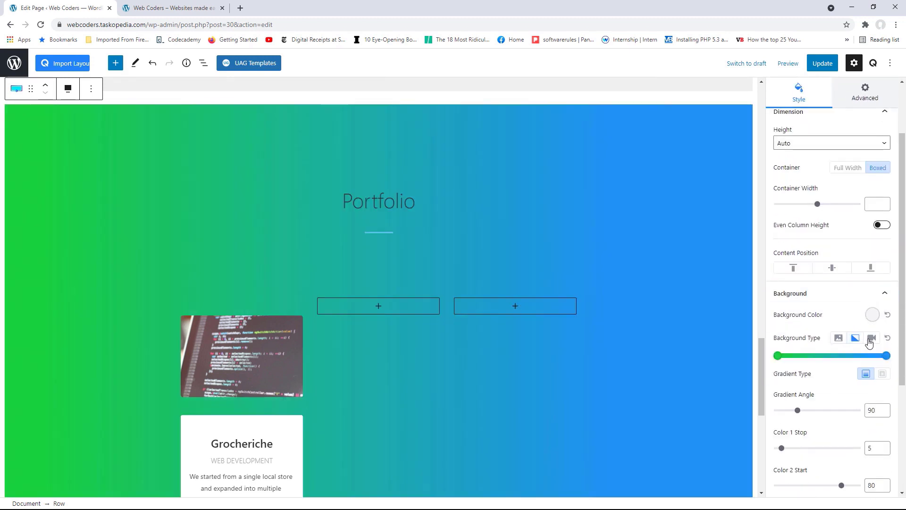
pyautogui.click(778, 356)
pyautogui.moveTo(579, 314); pyautogui.dragTo(548, 314)
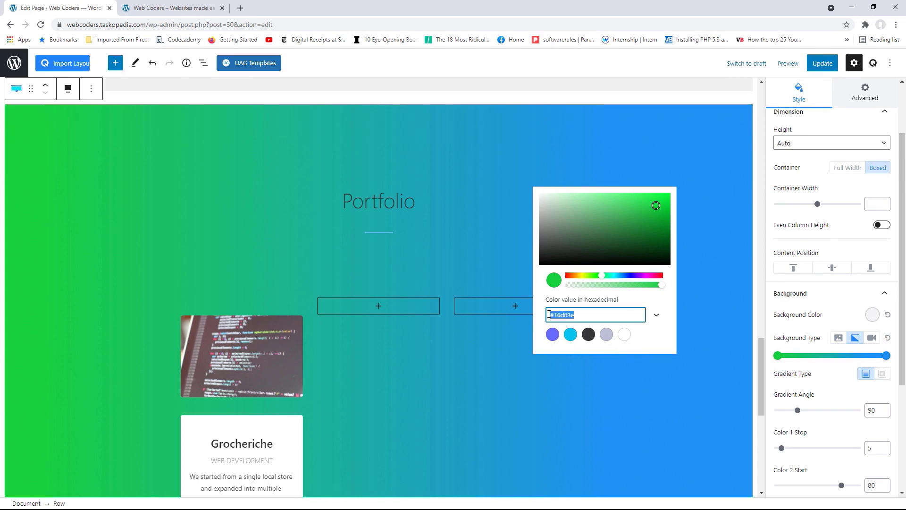
pyautogui.write('#f0f0f0')
# Set the row gradient's second color to #ffffff and its gradient angle to 0
pyautogui.click(887, 357)
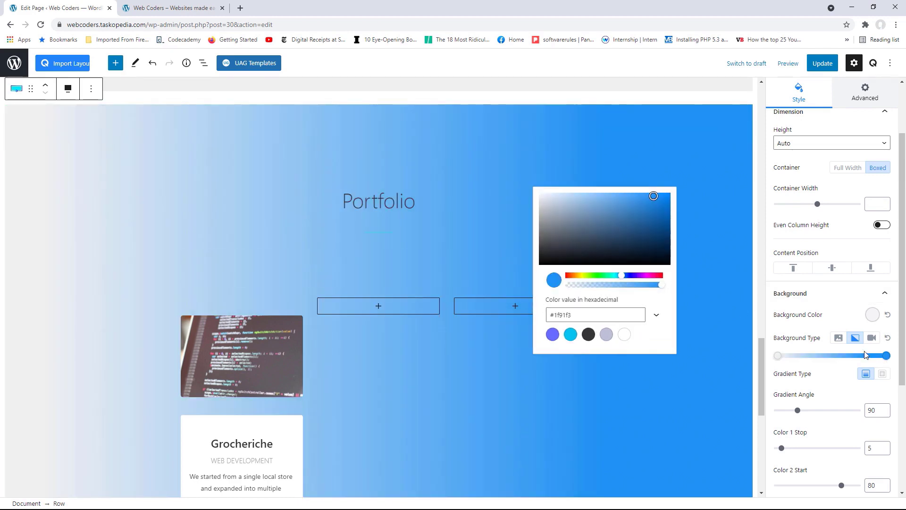
pyautogui.moveTo(572, 315); pyautogui.dragTo(559, 315)
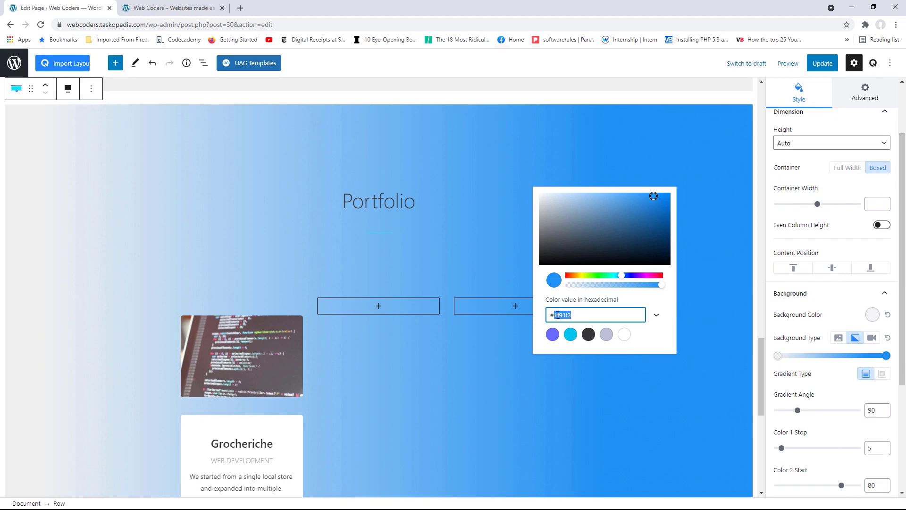
pyautogui.press('BackSpace')
pyautogui.write('ffffff')
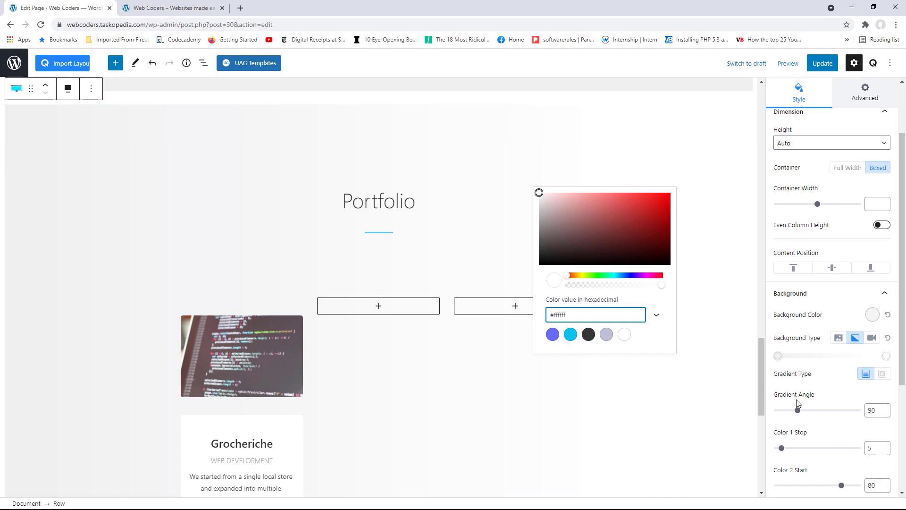
pyautogui.moveTo(798, 412); pyautogui.dragTo(771, 414)
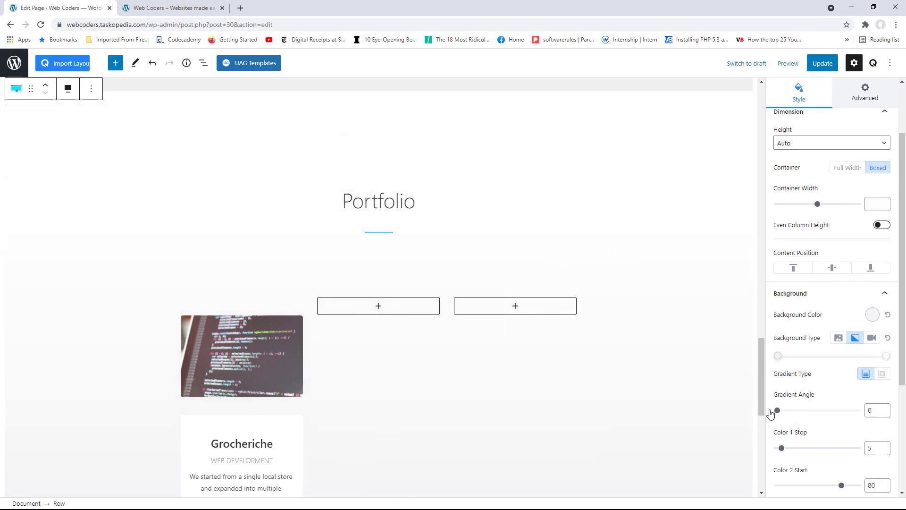
# Update the page and check the live Portfolio section against the reference site
pyautogui.click(823, 64)
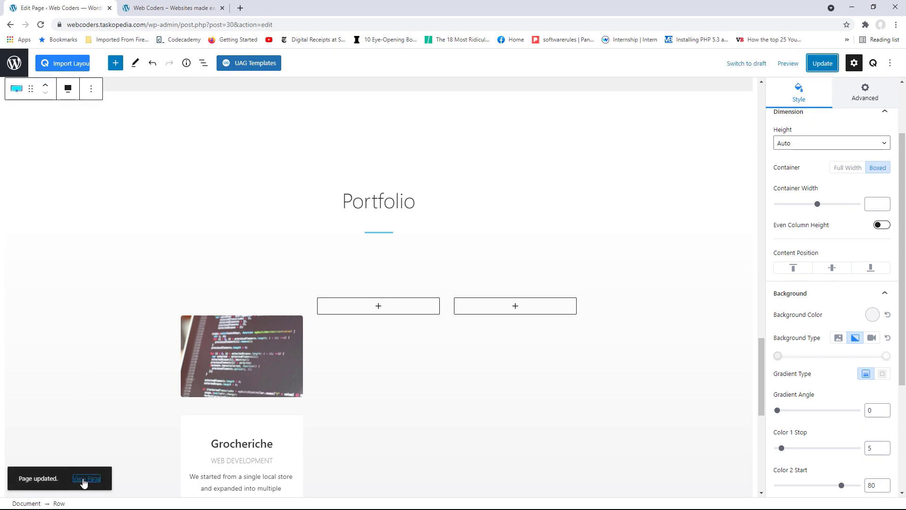
pyautogui.click(90, 478)
pyautogui.moveTo(904, 140); pyautogui.dragTo(899, 408)
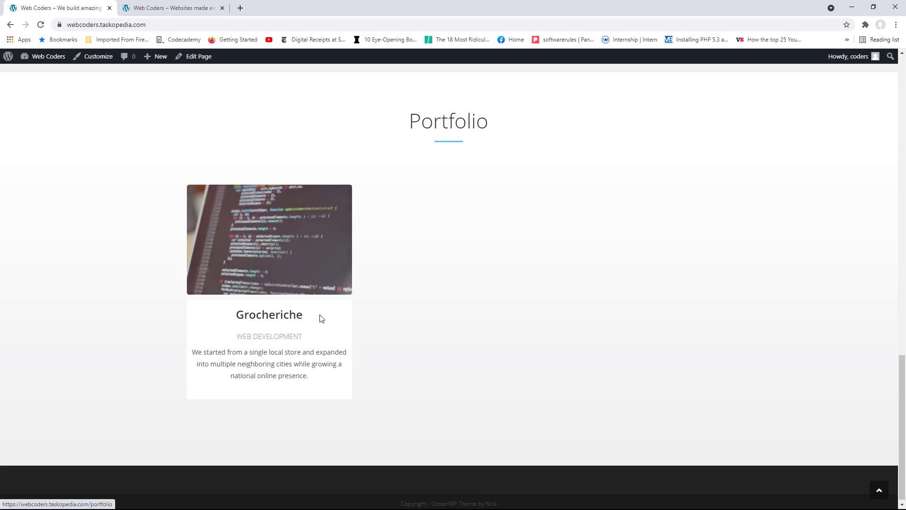
pyautogui.click(156, 6)
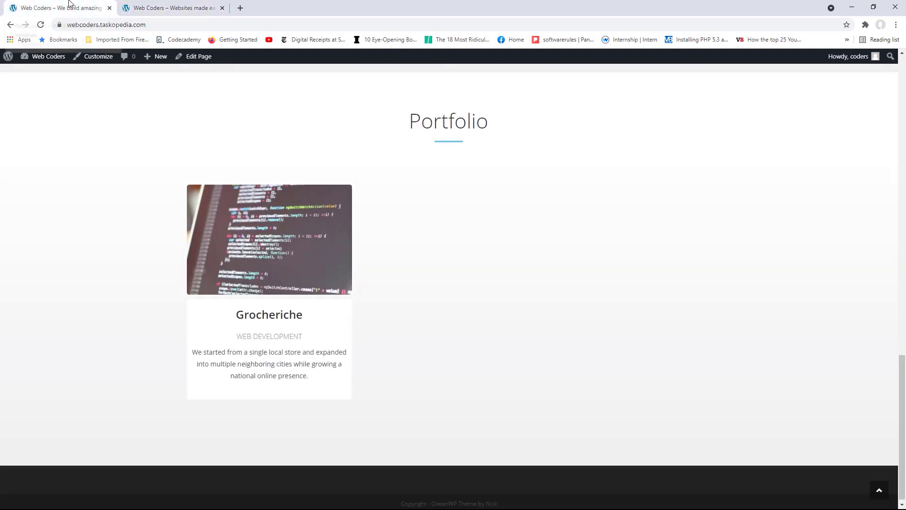
pyautogui.click(66, 7)
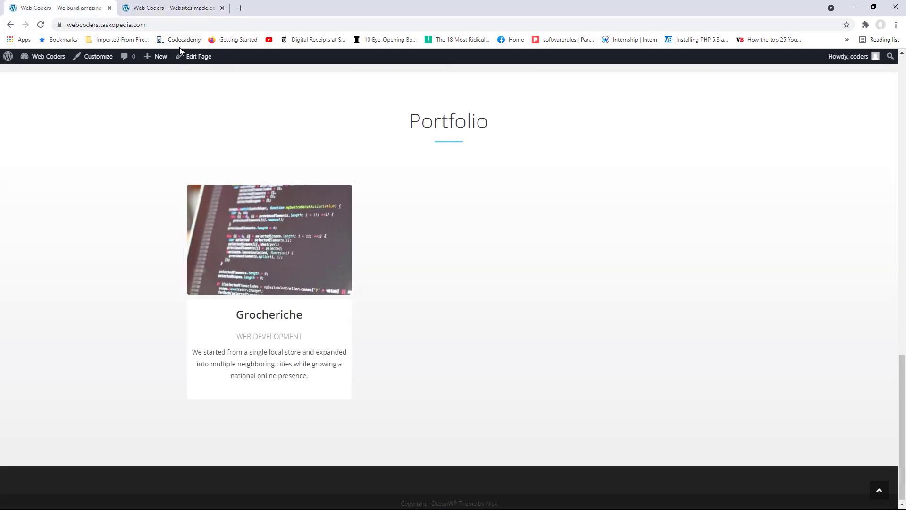
# Reopen the page for editing and set the Grocheriche card column's background color to #ffffff
pyautogui.click(207, 59)
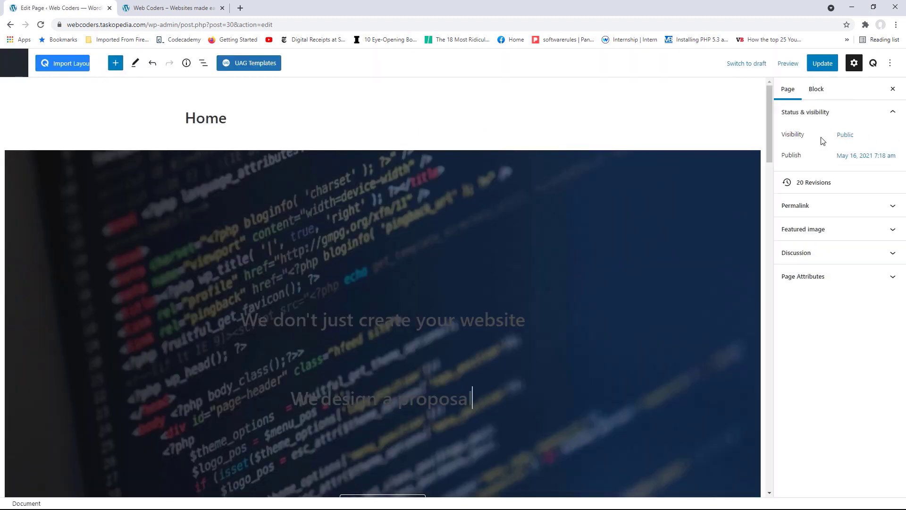
pyautogui.moveTo(769, 100); pyautogui.dragTo(757, 365)
pyautogui.scroll(-1, 757, 365)
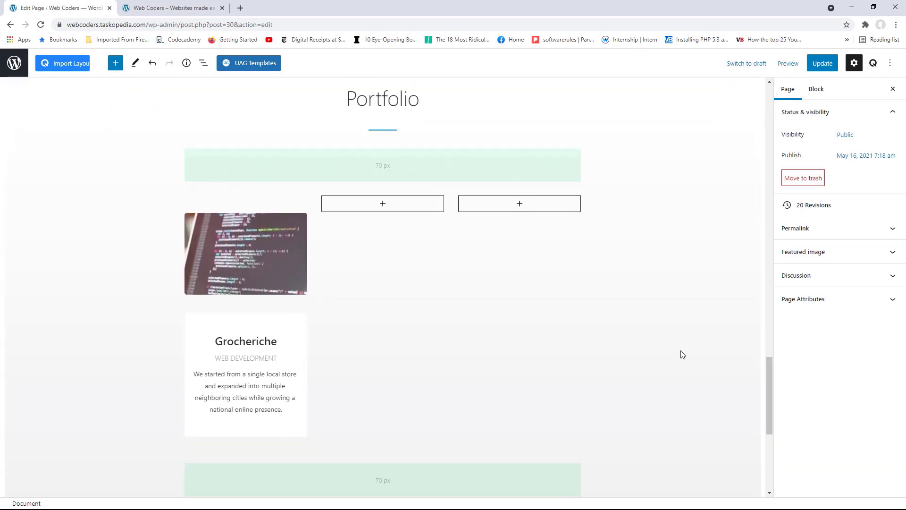
pyautogui.click(241, 207)
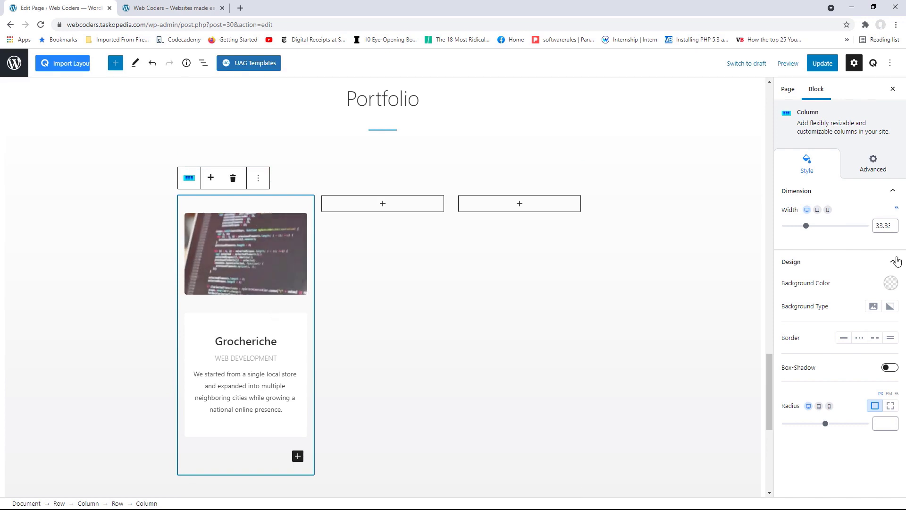
pyautogui.click(892, 284)
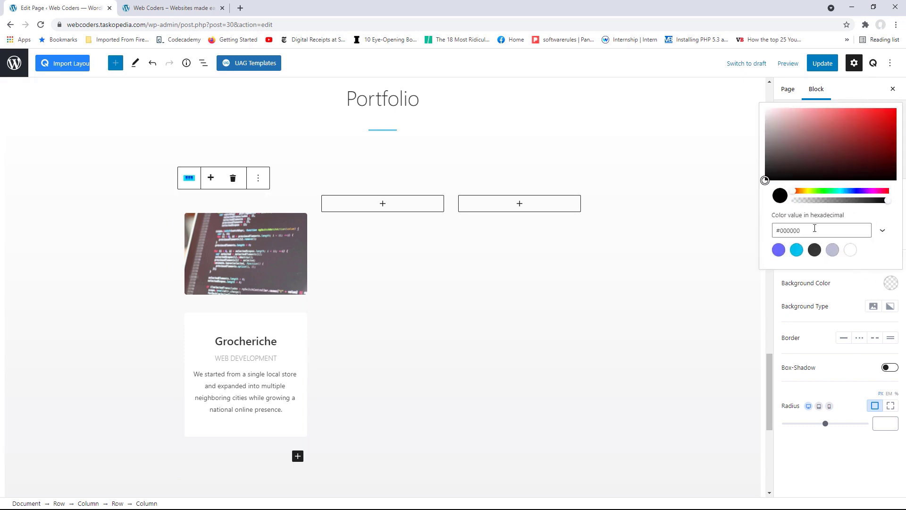
pyautogui.moveTo(815, 230); pyautogui.dragTo(785, 232)
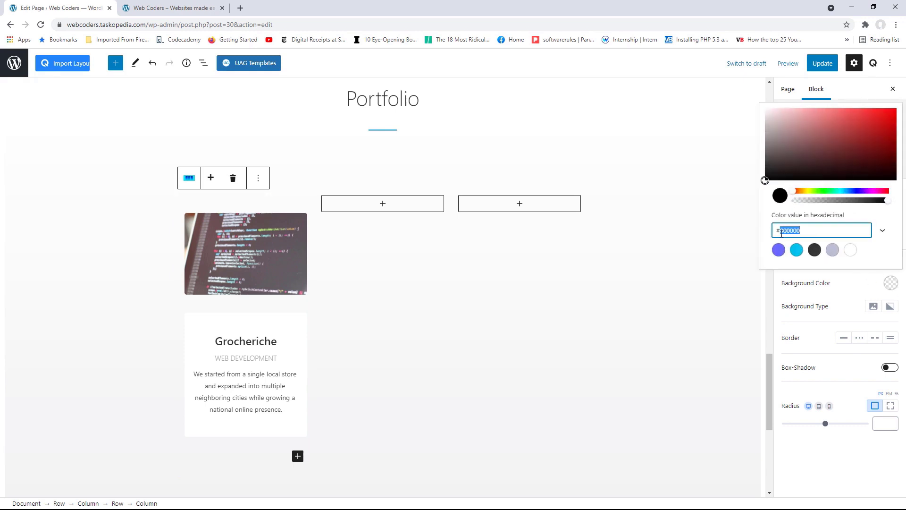
pyautogui.press('BackSpace')
pyautogui.write('ffffff')
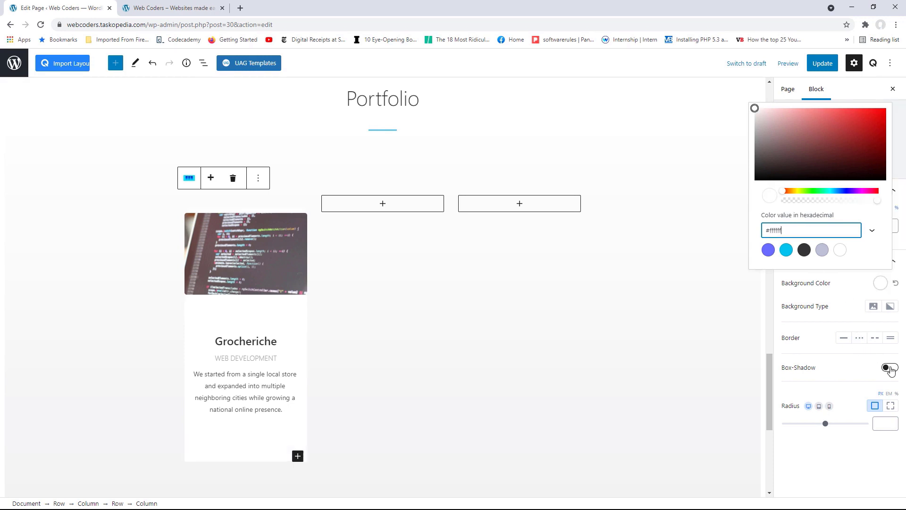
# Enable the card column's box shadow with X 1, Y 1, blur 2 and spread 1, and give the column a small corner radius
pyautogui.click(890, 369)
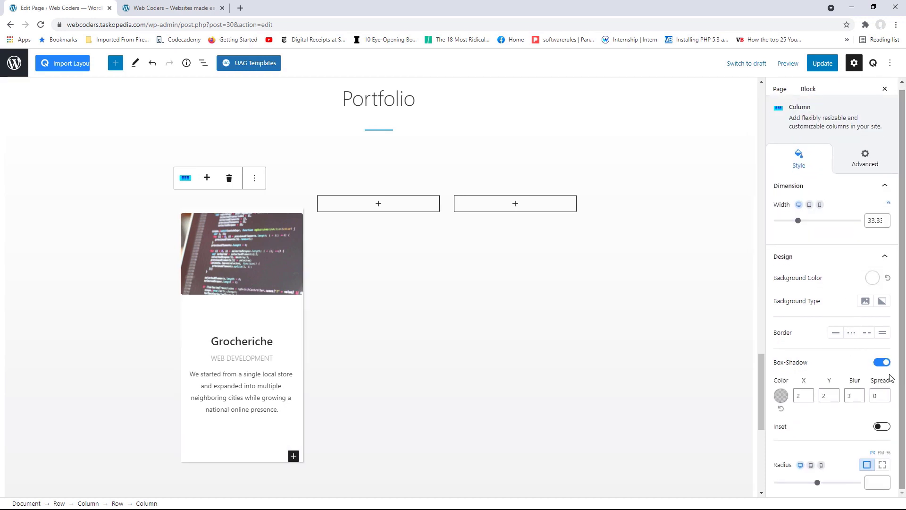
pyautogui.doubleClick(797, 396)
pyautogui.write('1')
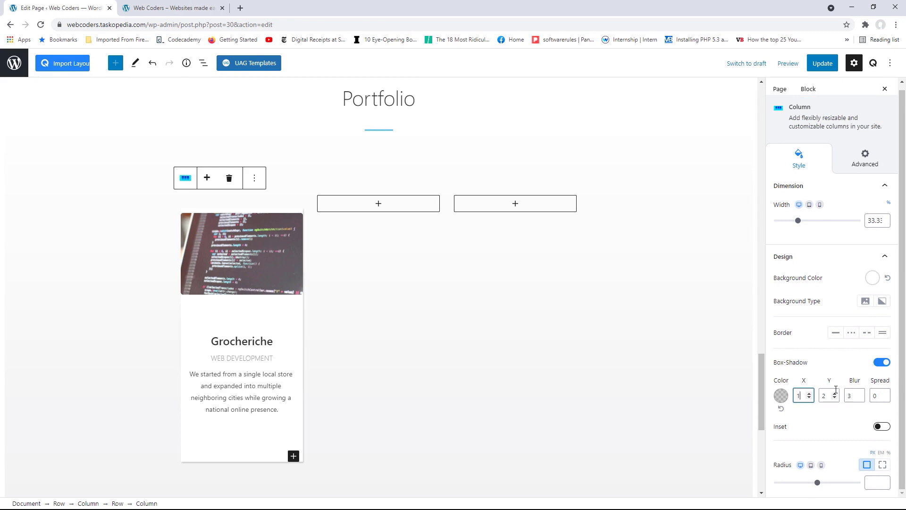
pyautogui.doubleClick(828, 395)
pyautogui.write('1')
pyautogui.doubleClick(848, 396)
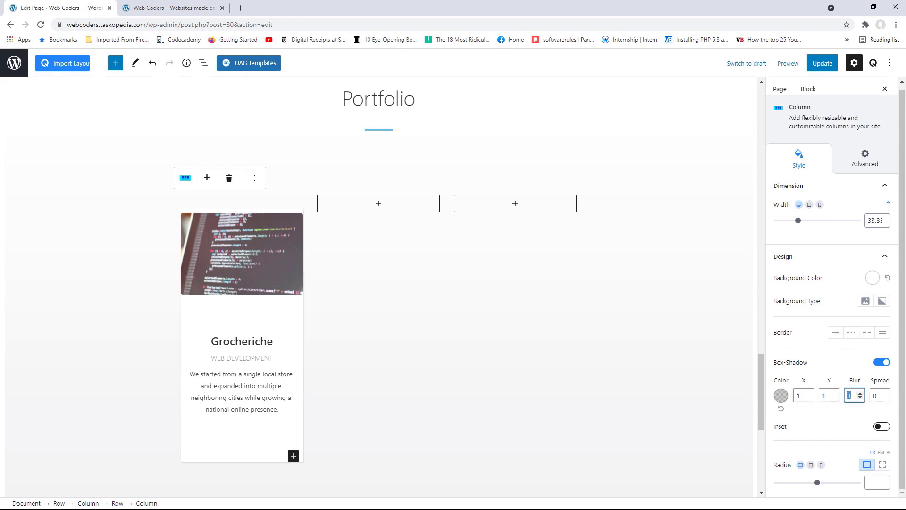
pyautogui.doubleClick(875, 396)
pyautogui.write('1')
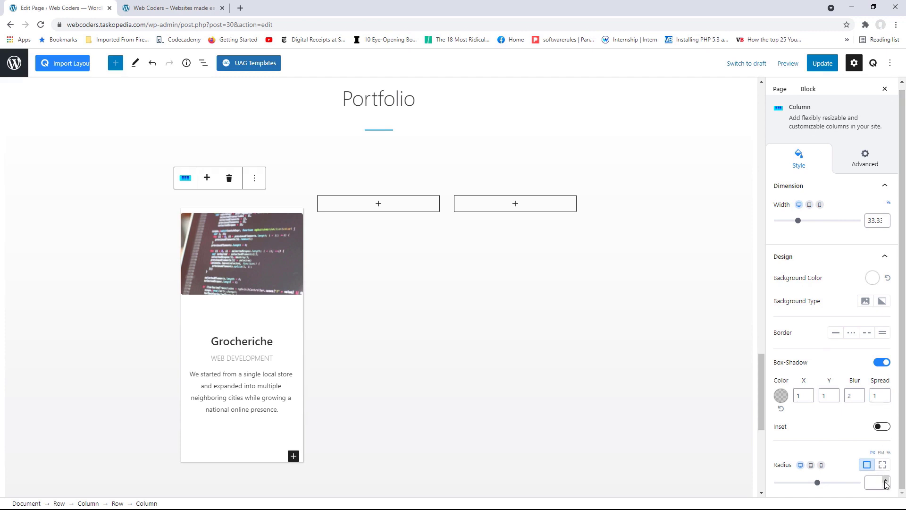
pyautogui.click(815, 483)
pyautogui.moveTo(806, 488); pyautogui.dragTo(782, 490)
# Link the card column's padding values and set the padding to 7 px on all sides
pyautogui.click(866, 159)
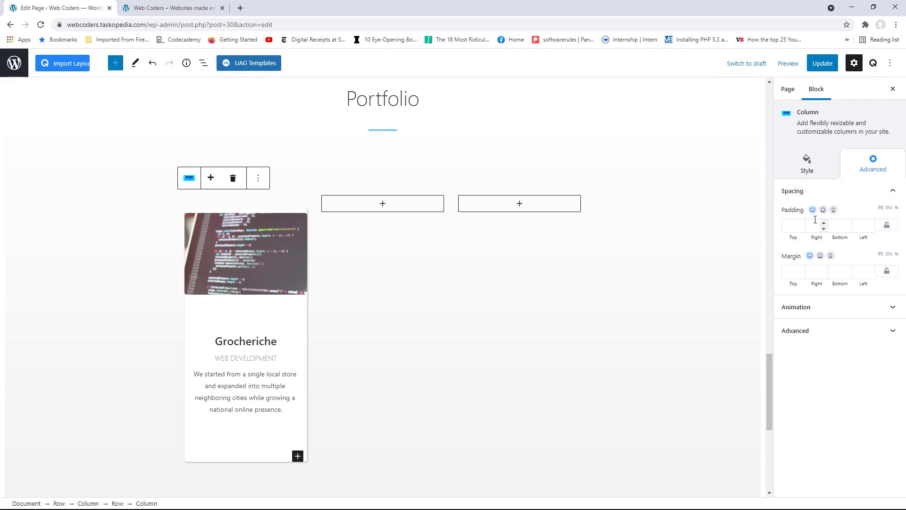
pyautogui.click(792, 226)
pyautogui.write('7')
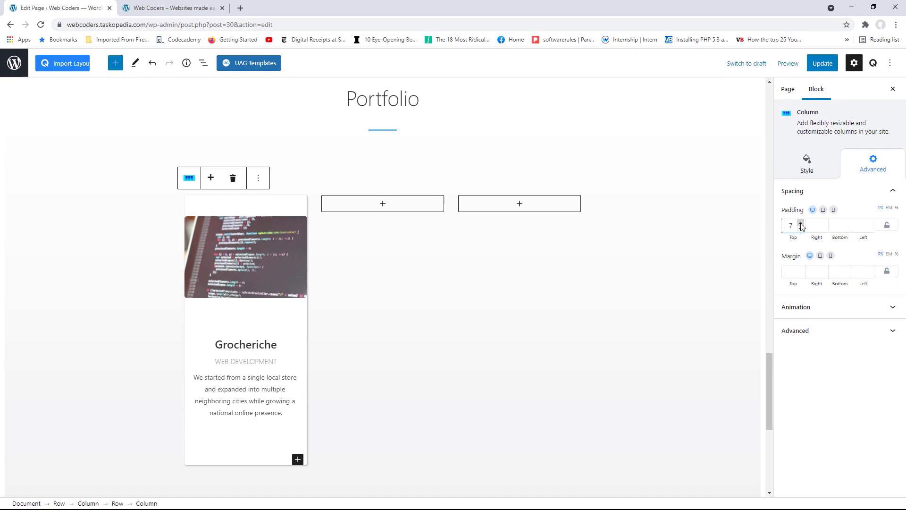
pyautogui.press('BackSpace')
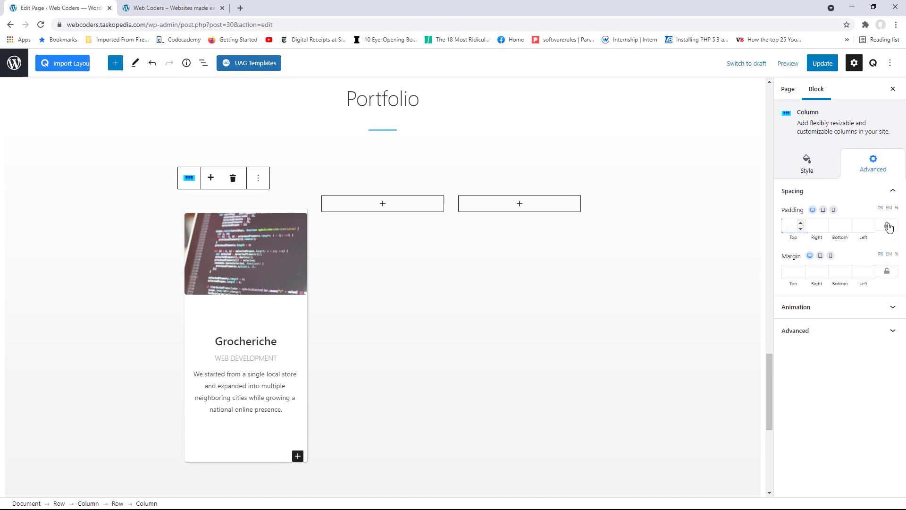
pyautogui.click(887, 228)
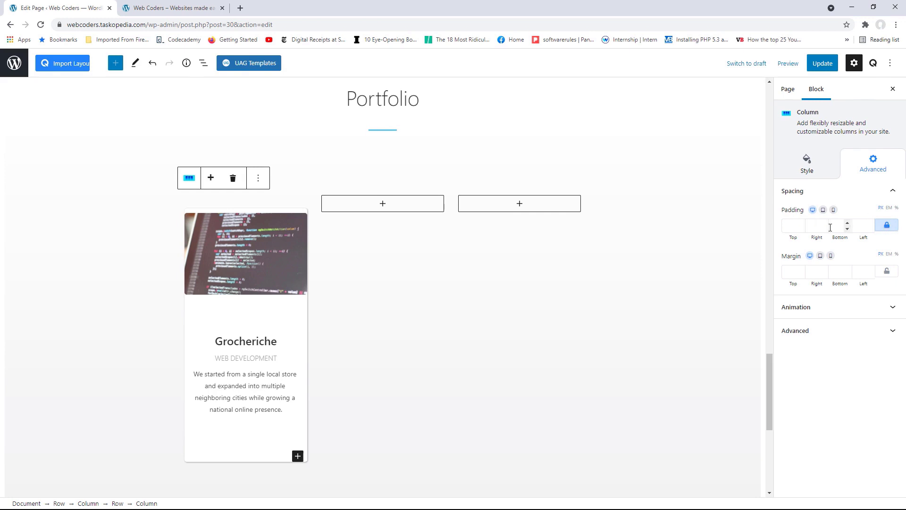
pyautogui.click(795, 228)
pyautogui.write('7')
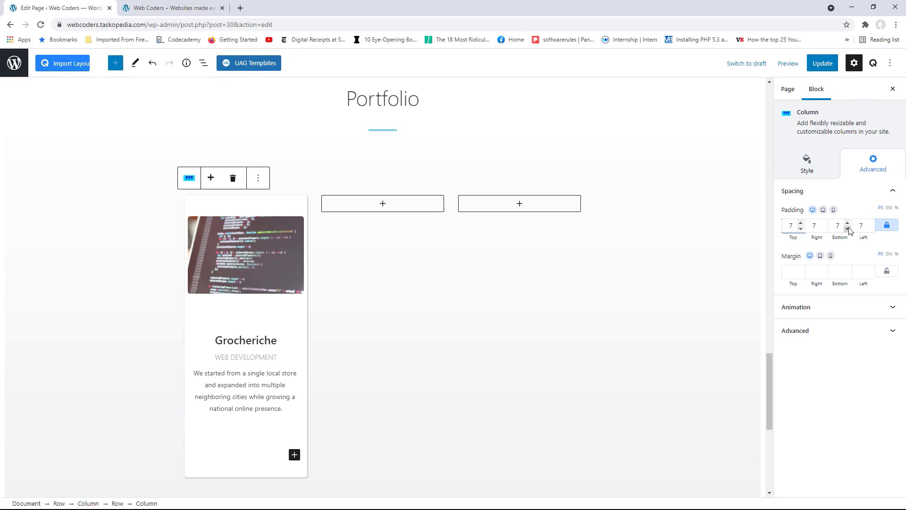
# Update the page and open its live version to check the card column's styling
pyautogui.click(820, 65)
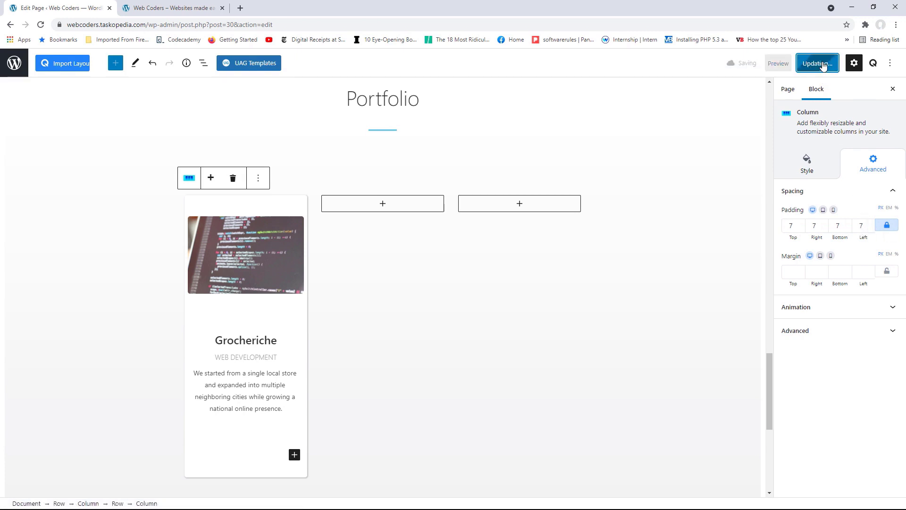
pyautogui.click(85, 479)
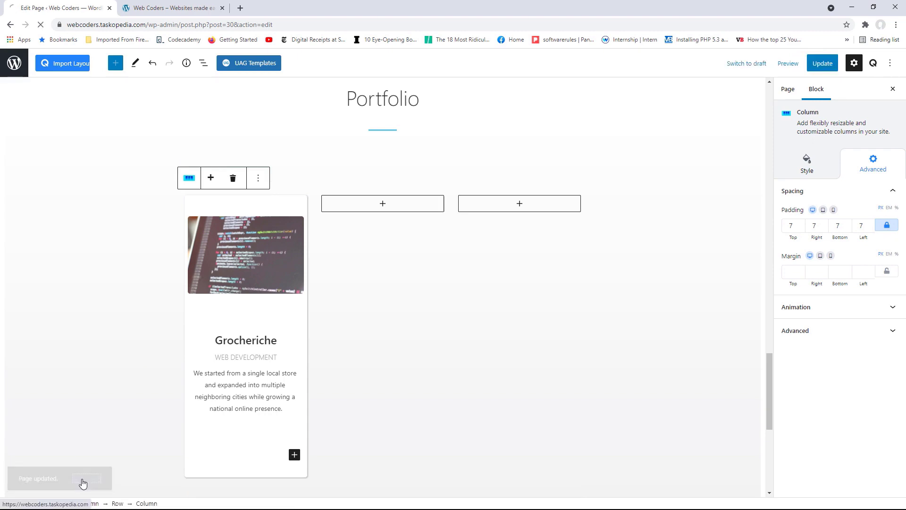
# Compare the live page's Grocheriche portfolio card with the Portfolio section on the reference site
pyautogui.scroll(-13, 891, 138)
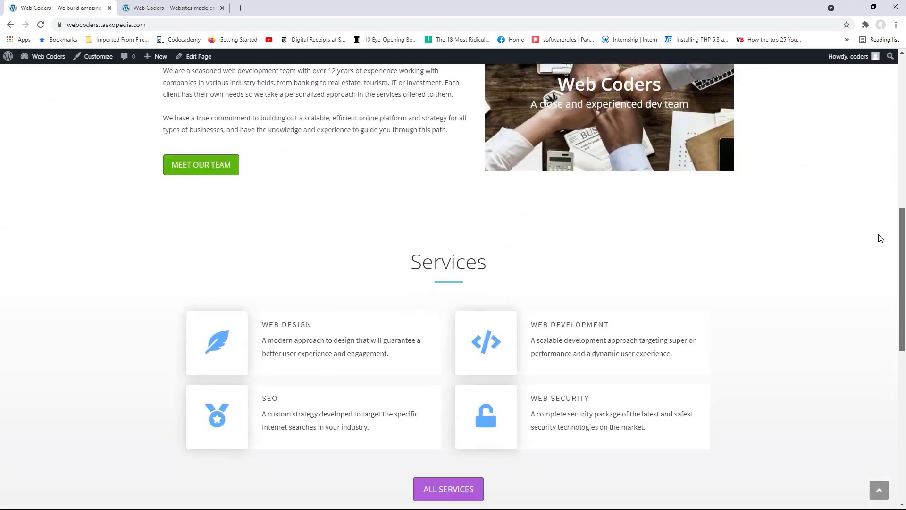
pyautogui.scroll(-6, 881, 271)
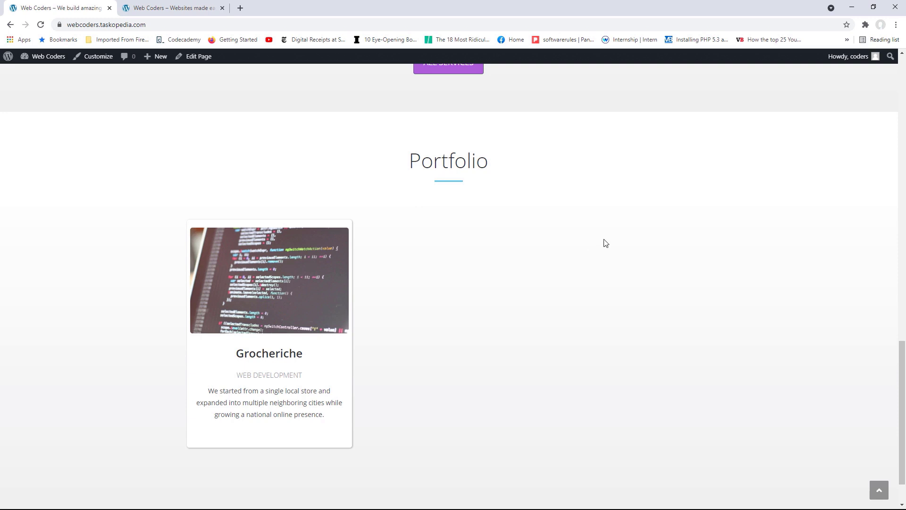
pyautogui.click(170, 5)
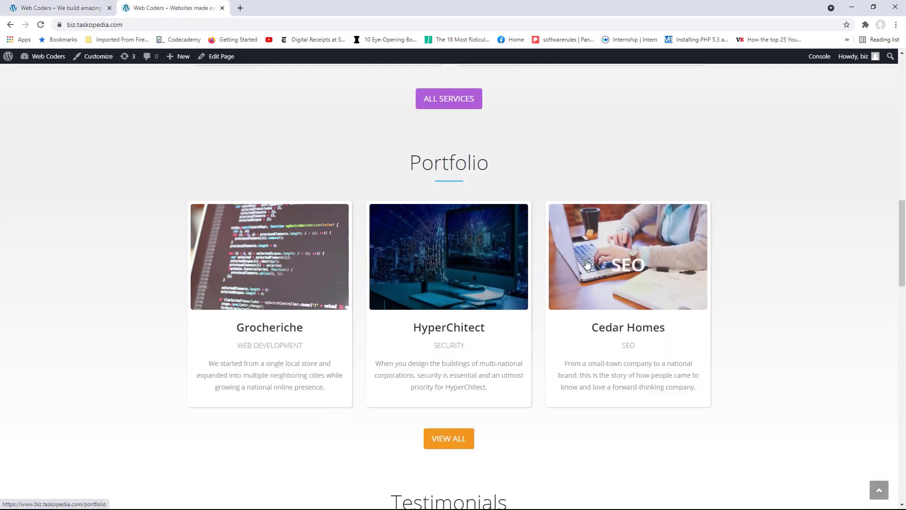
pyautogui.click(71, 7)
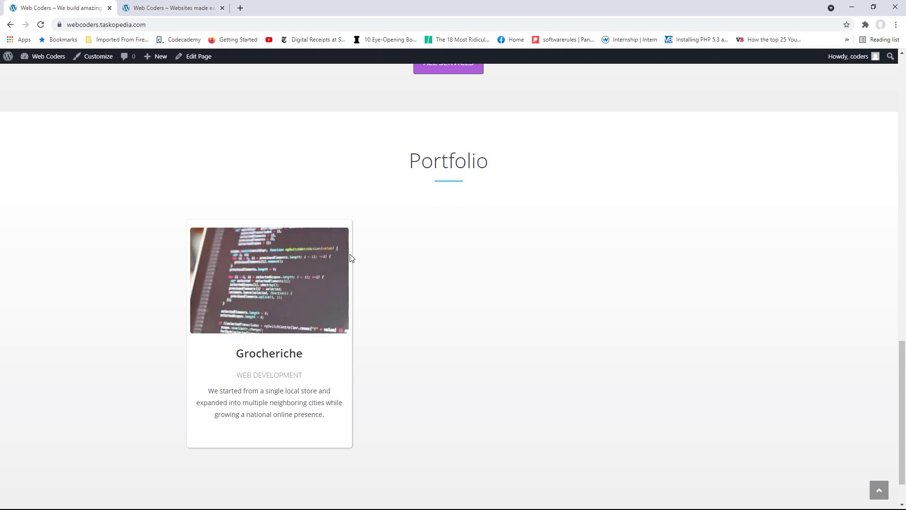
# Reopen the page for editing, duplicate the Grocheriche text block wrapper, and move the copy into the Portfolio row's second column
pyautogui.click(199, 59)
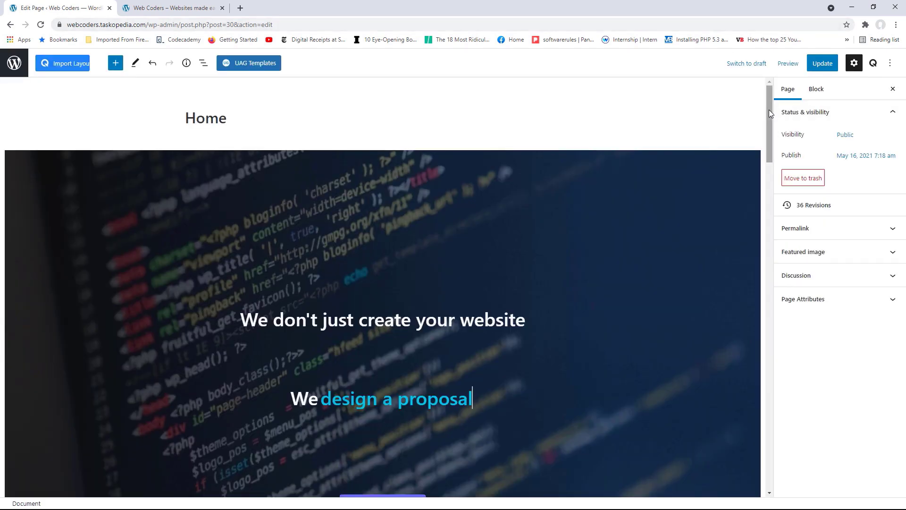
pyautogui.moveTo(768, 110); pyautogui.dragTo(743, 343)
pyautogui.scroll(-5, 744, 343)
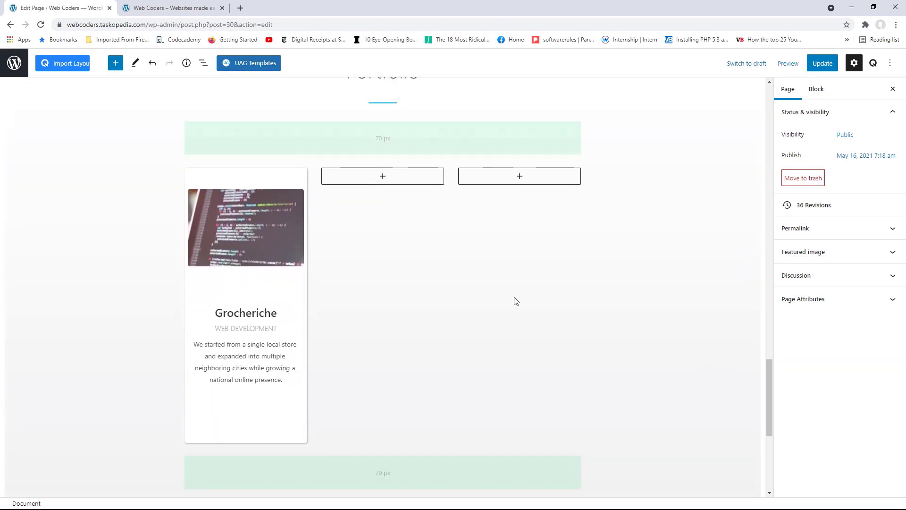
pyautogui.click(253, 178)
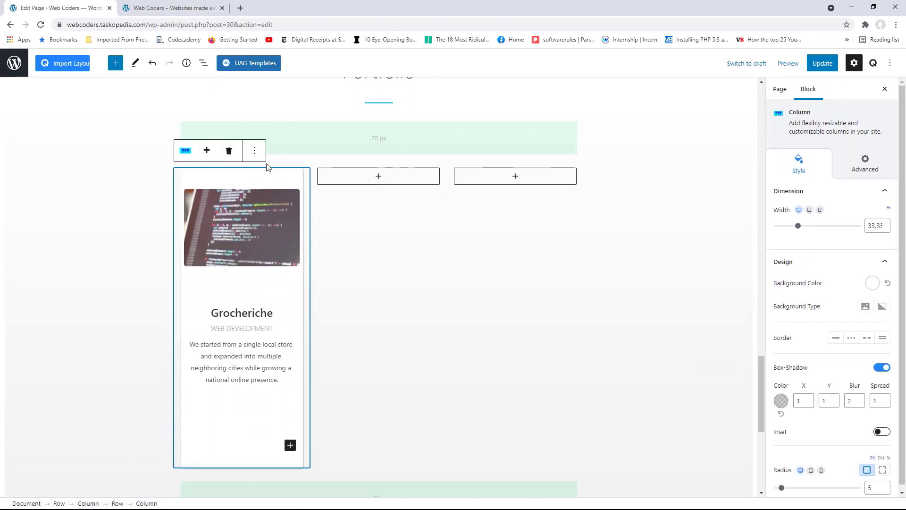
pyautogui.click(255, 152)
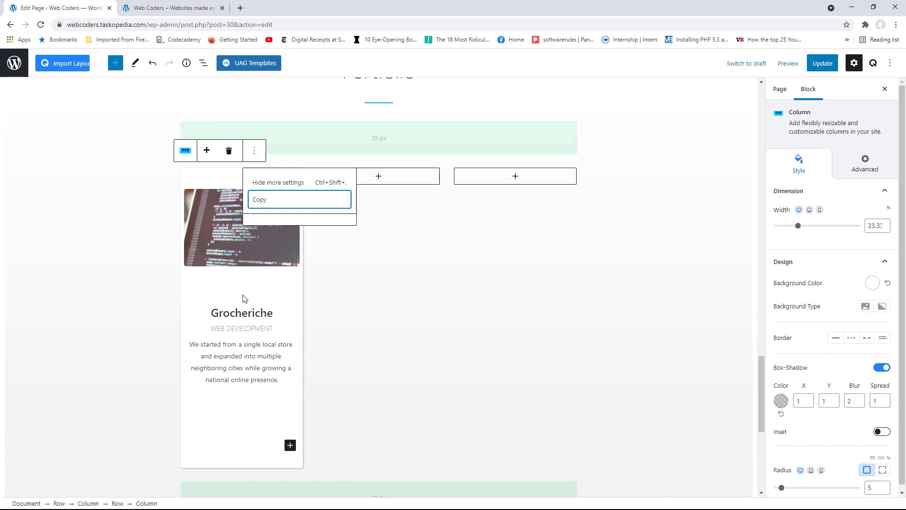
pyautogui.click(215, 292)
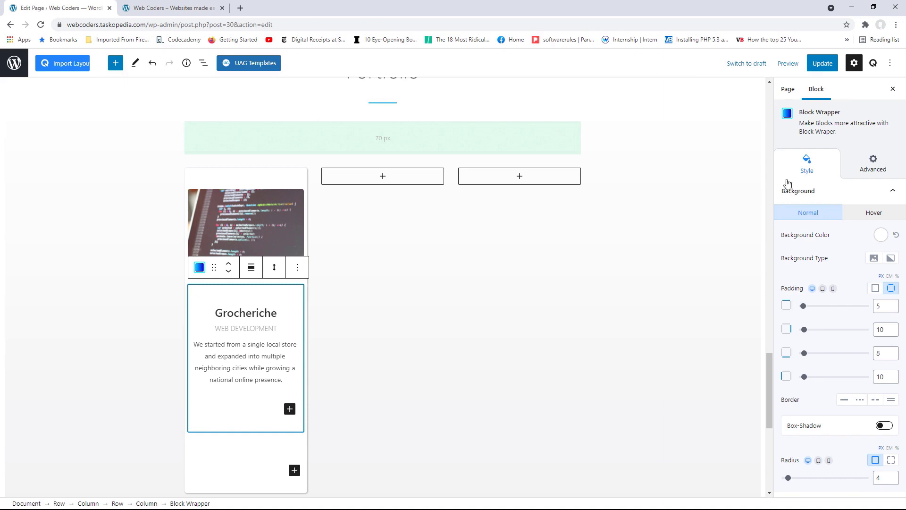
pyautogui.click(297, 267)
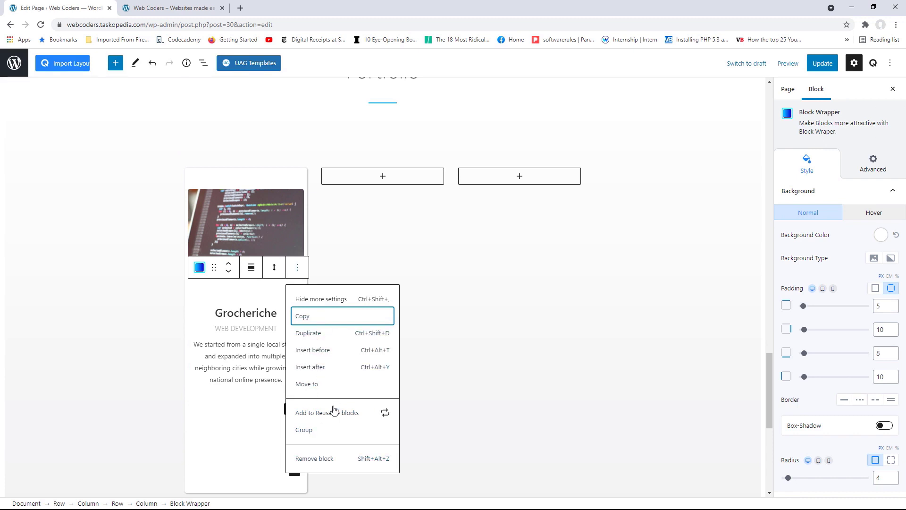
pyautogui.click(314, 333)
pyautogui.click(314, 334)
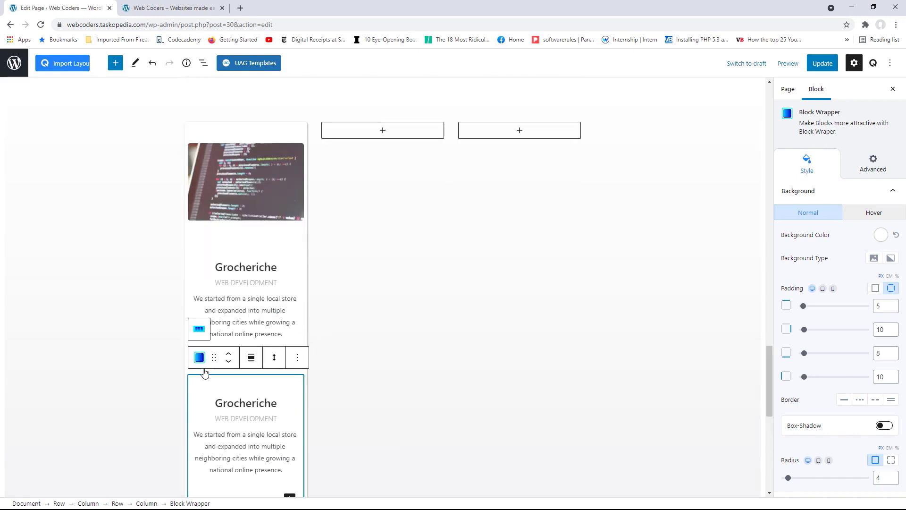
pyautogui.moveTo(214, 357); pyautogui.dragTo(380, 339)
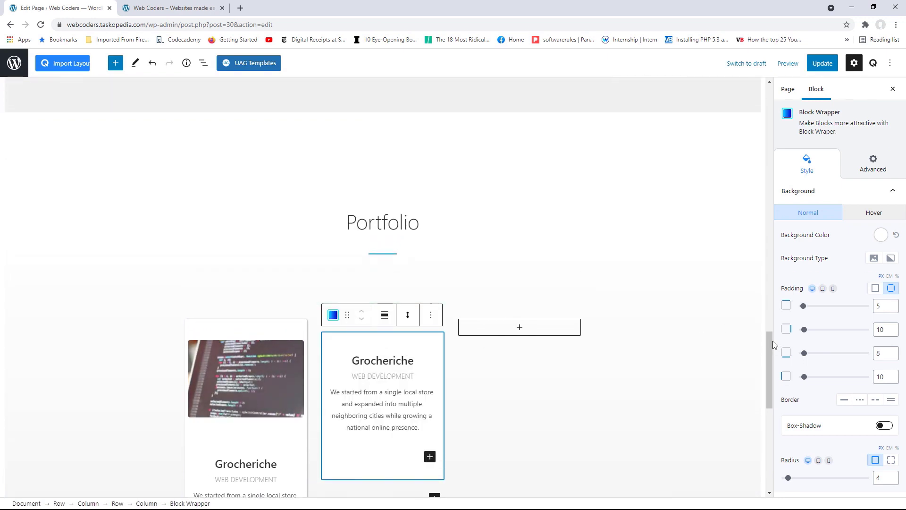
# Duplicate the first card's image block and move the copy above the text wrapper in the second column
pyautogui.moveTo(772, 341); pyautogui.dragTo(768, 374)
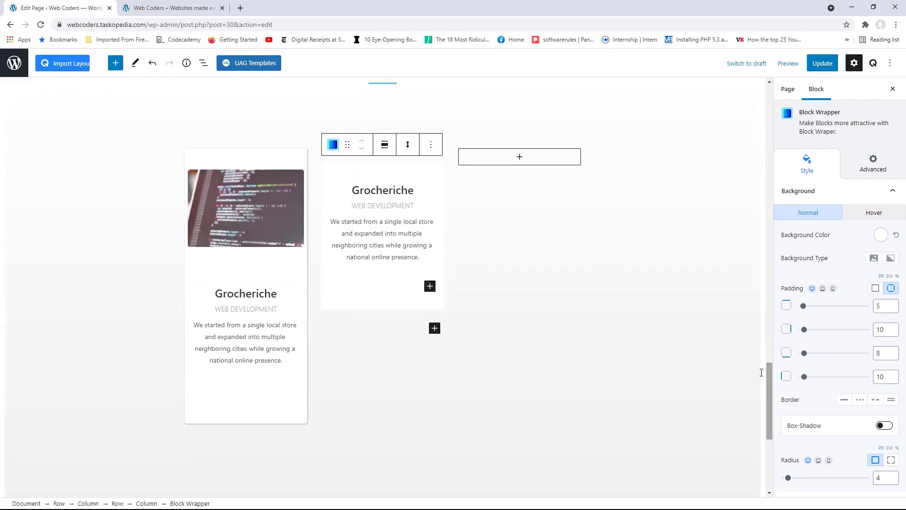
pyautogui.click(273, 181)
pyautogui.click(293, 148)
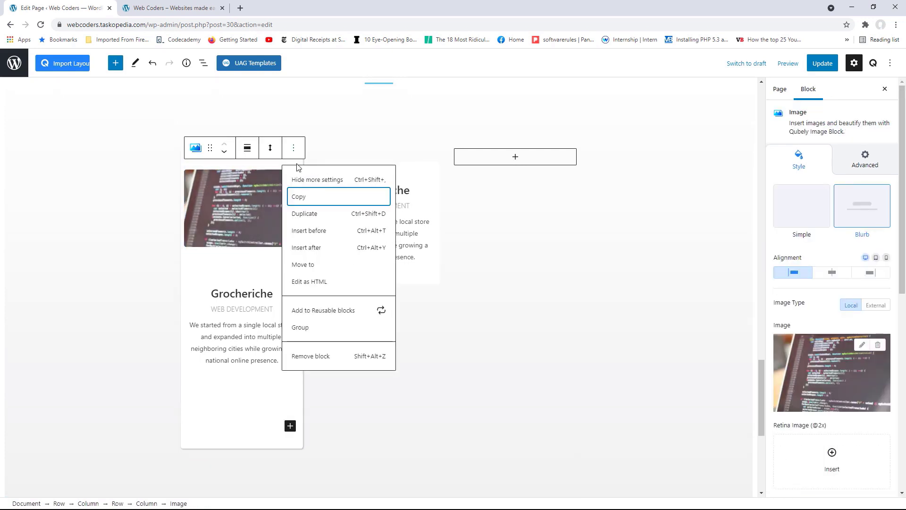
pyautogui.click(307, 215)
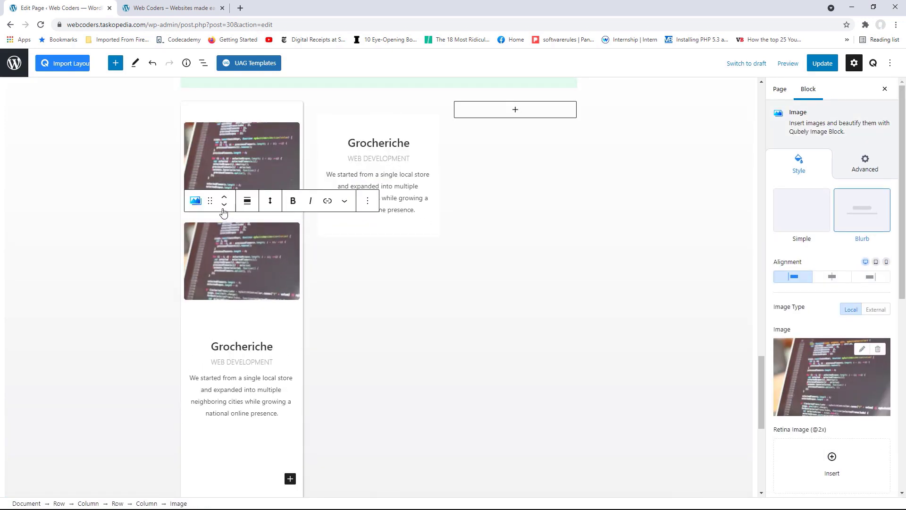
pyautogui.moveTo(211, 202); pyautogui.dragTo(244, 211)
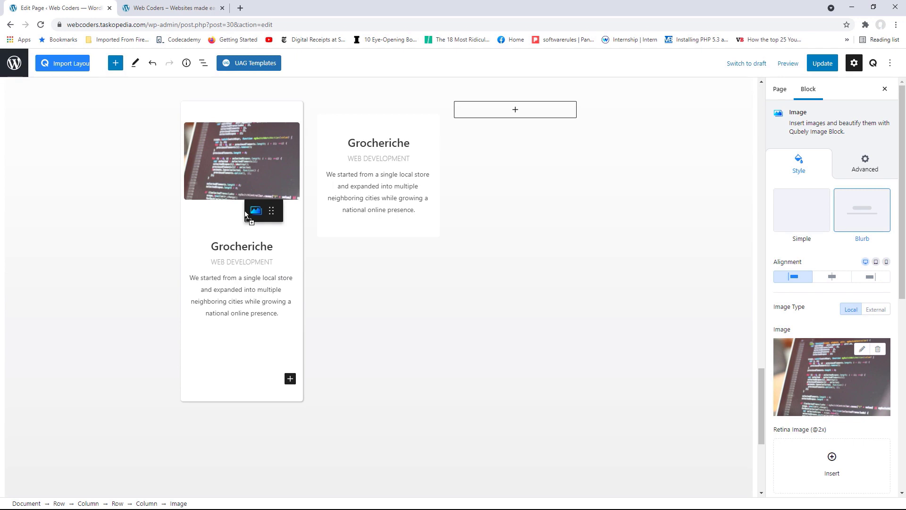
pyautogui.moveTo(245, 210); pyautogui.dragTo(356, 183)
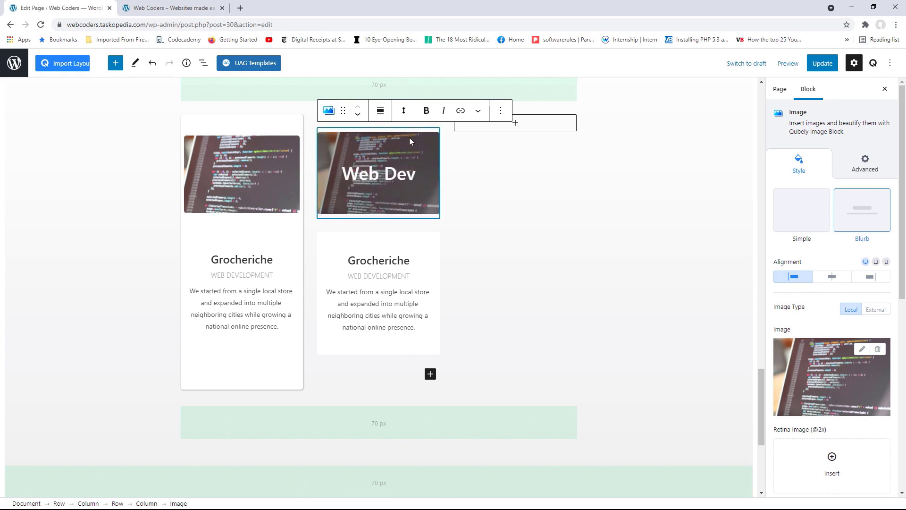
# Examine the second column's image and text wrapper, and compare its column settings with those of the first card column
pyautogui.click(321, 126)
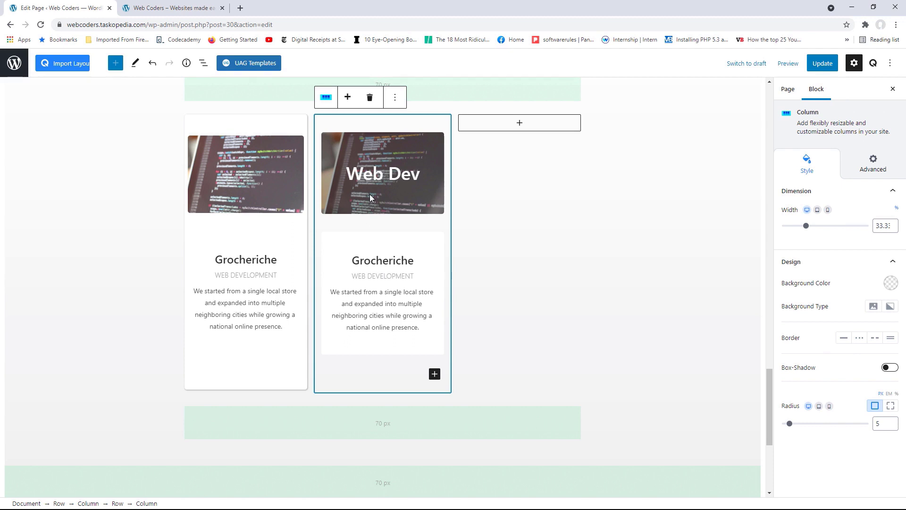
pyautogui.click(354, 154)
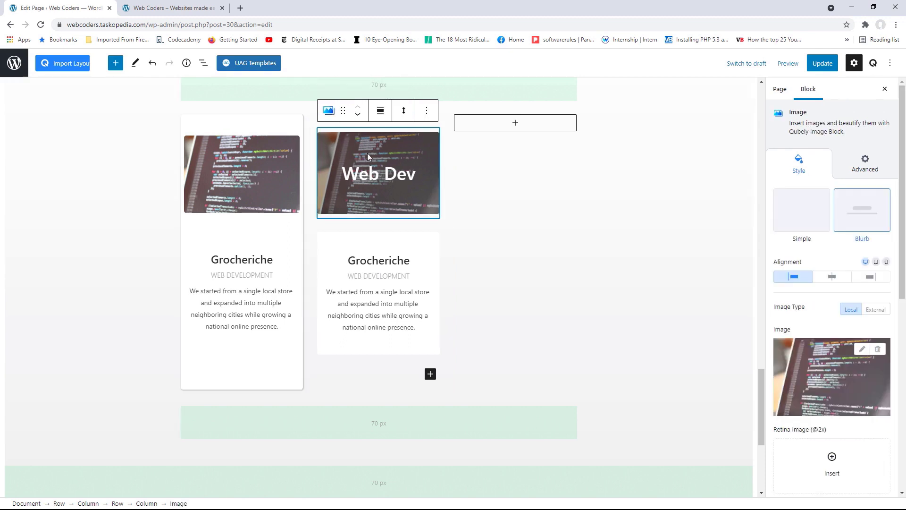
pyautogui.moveTo(411, 224)
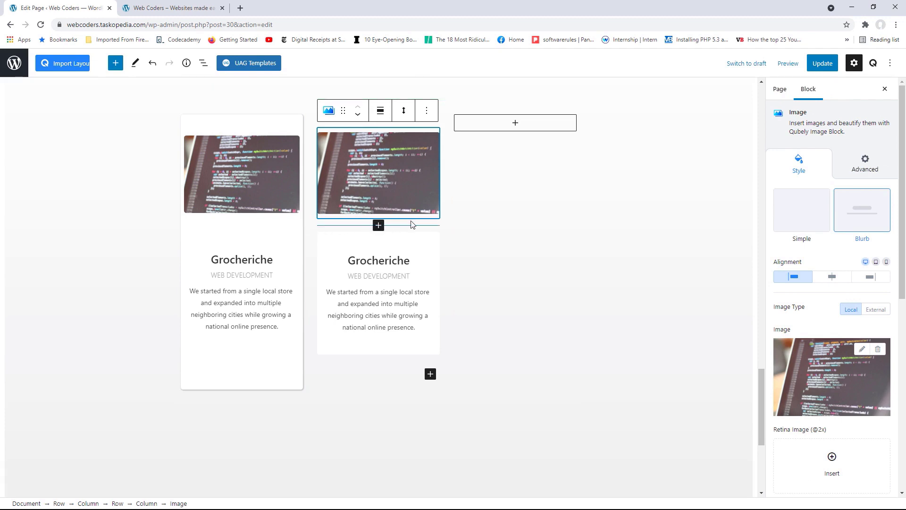
pyautogui.click(326, 240)
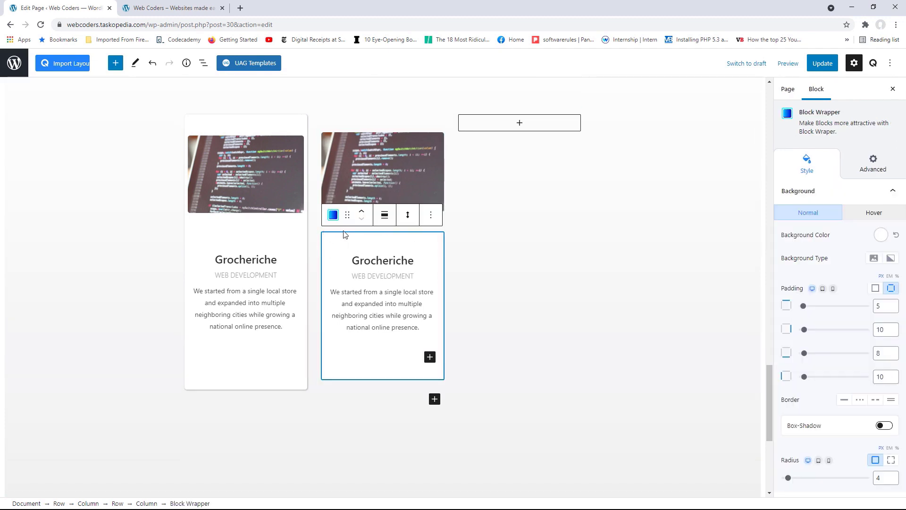
pyautogui.click(354, 156)
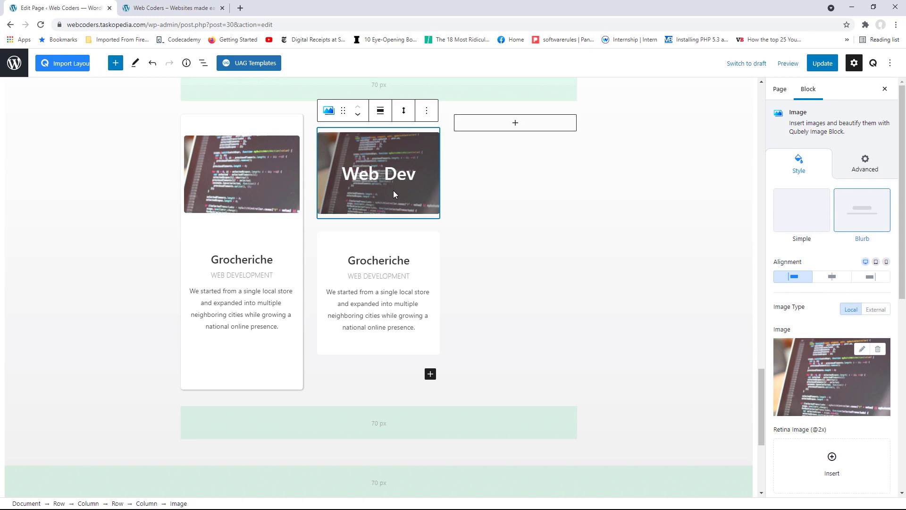
pyautogui.click(189, 121)
pyautogui.rightClick(187, 122)
pyautogui.click(185, 119)
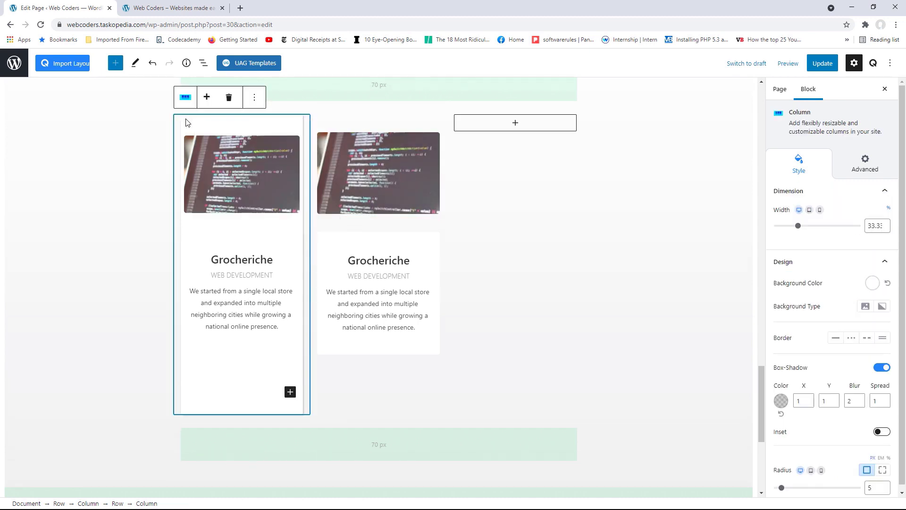
pyautogui.rightClick(177, 123)
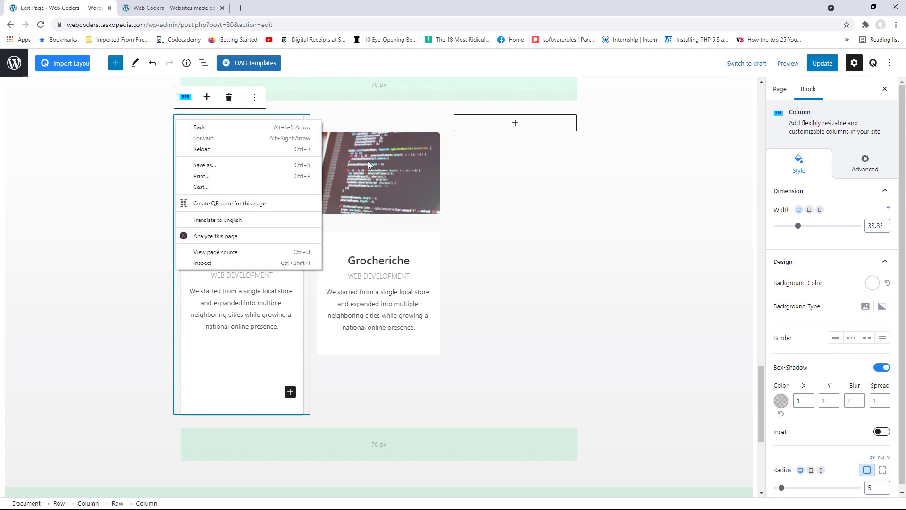
pyautogui.click(496, 222)
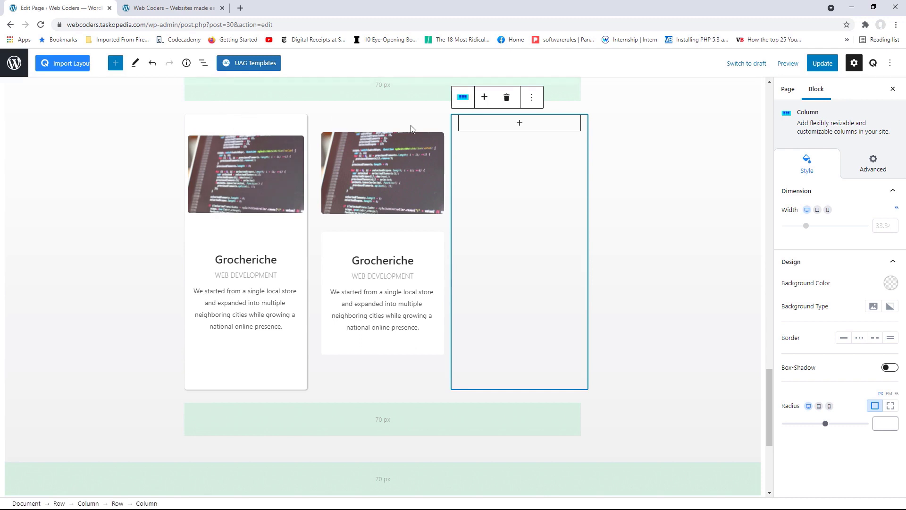
# Set the second card column's background color to #ffffff and enable its box shadow
pyautogui.click(342, 125)
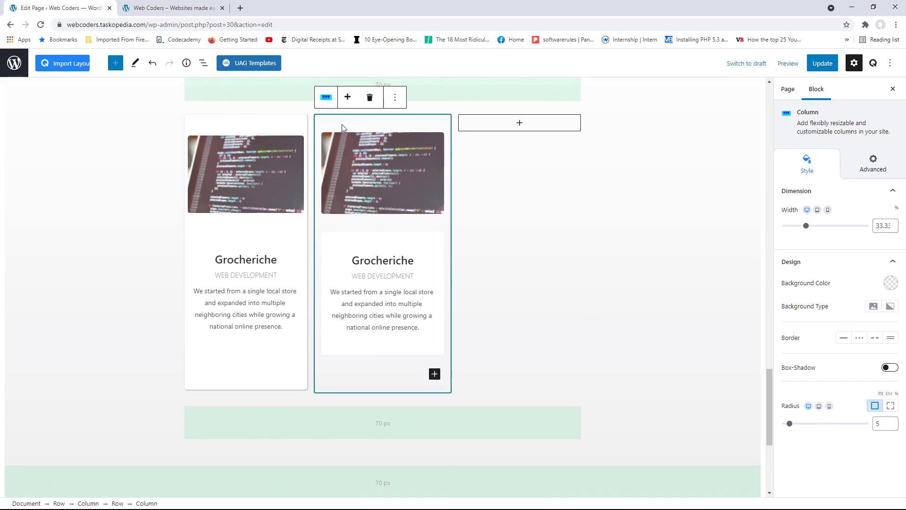
pyautogui.click(891, 282)
pyautogui.moveTo(818, 232); pyautogui.dragTo(775, 230)
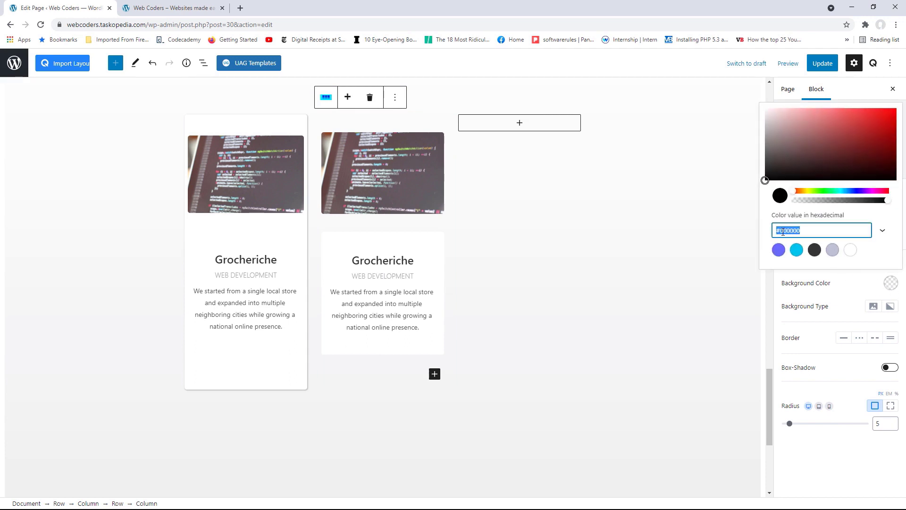
pyautogui.write('#ffffff')
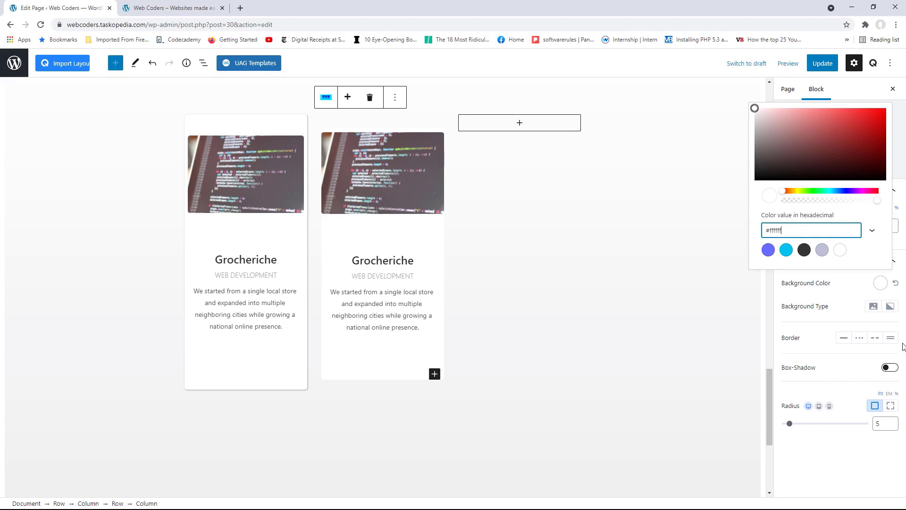
pyautogui.click(890, 367)
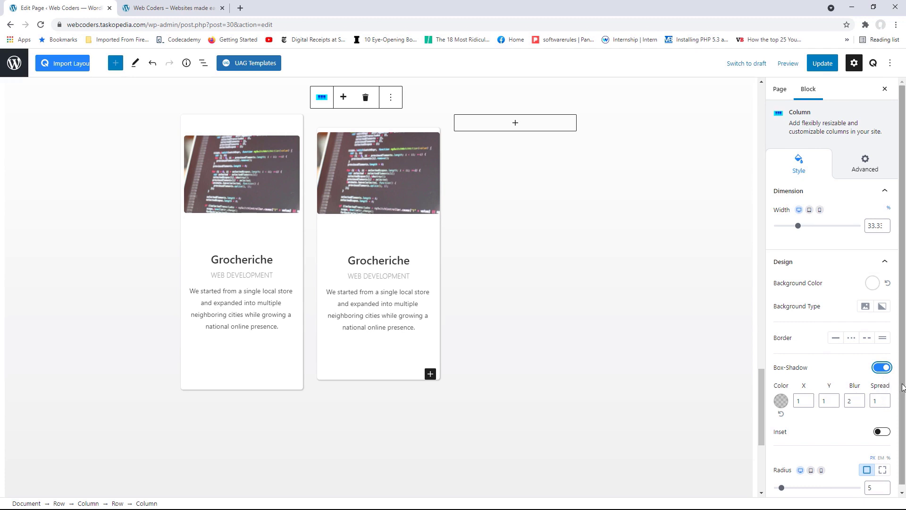
# Link the second card column's padding values and set the padding to 7 px on all sides
pyautogui.click(865, 163)
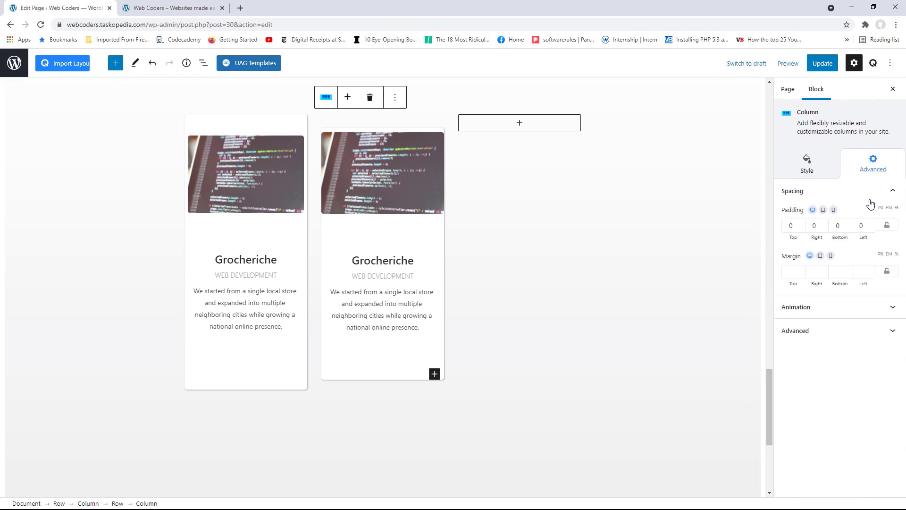
pyautogui.click(887, 225)
pyautogui.doubleClick(789, 229)
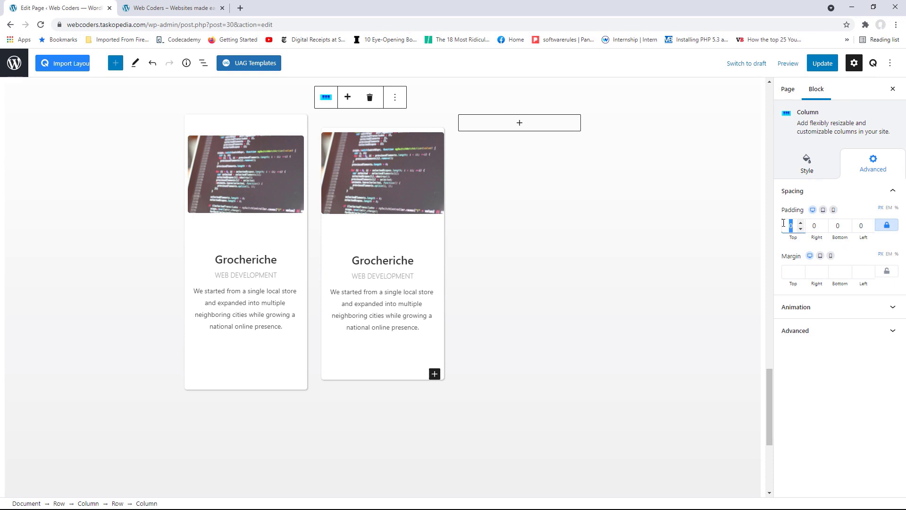
pyautogui.write('7')
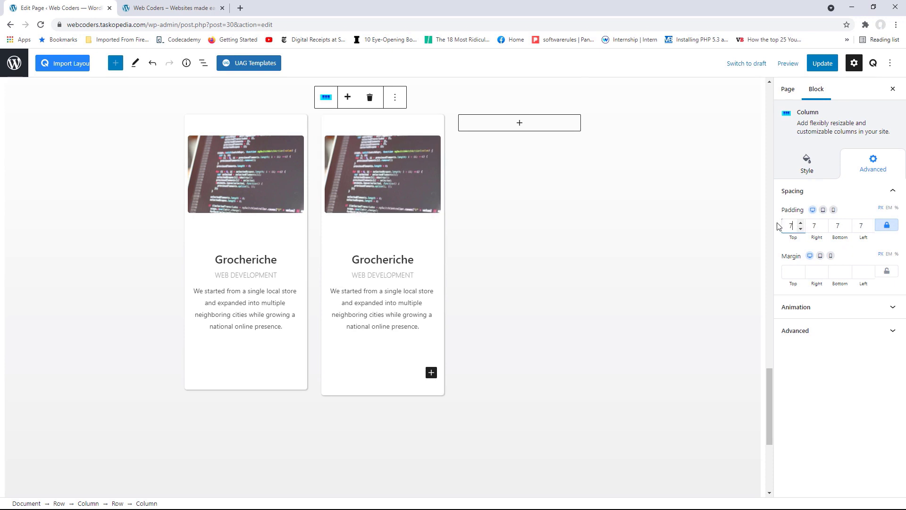
# Update the page and open its live version to check the two portfolio cards side by side
pyautogui.click(822, 62)
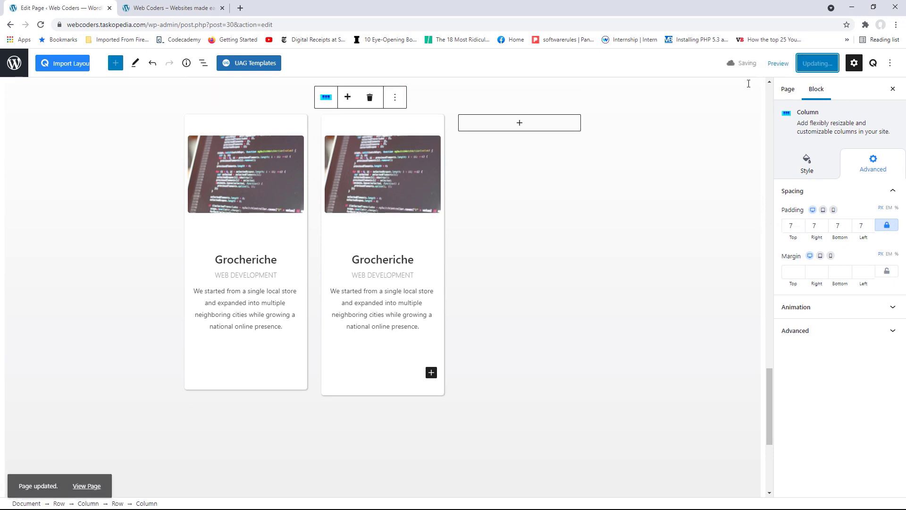
pyautogui.click(87, 481)
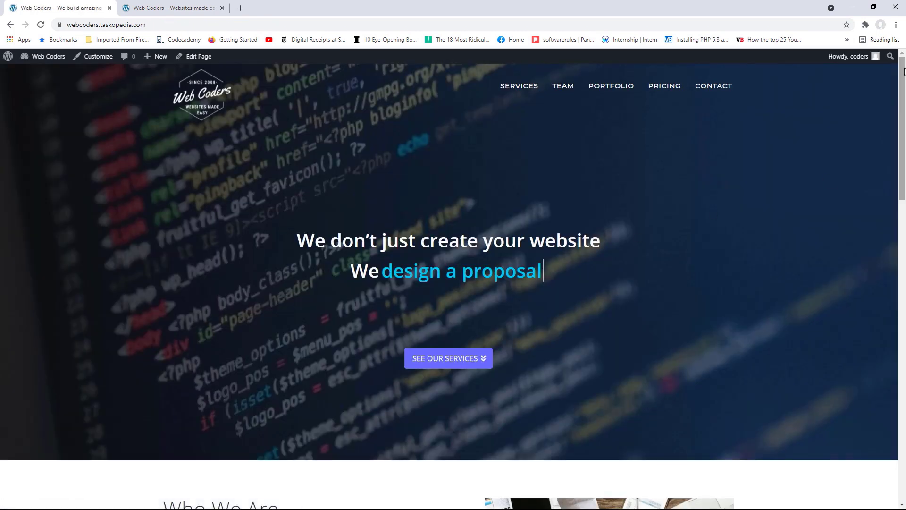
pyautogui.moveTo(901, 77); pyautogui.dragTo(889, 365)
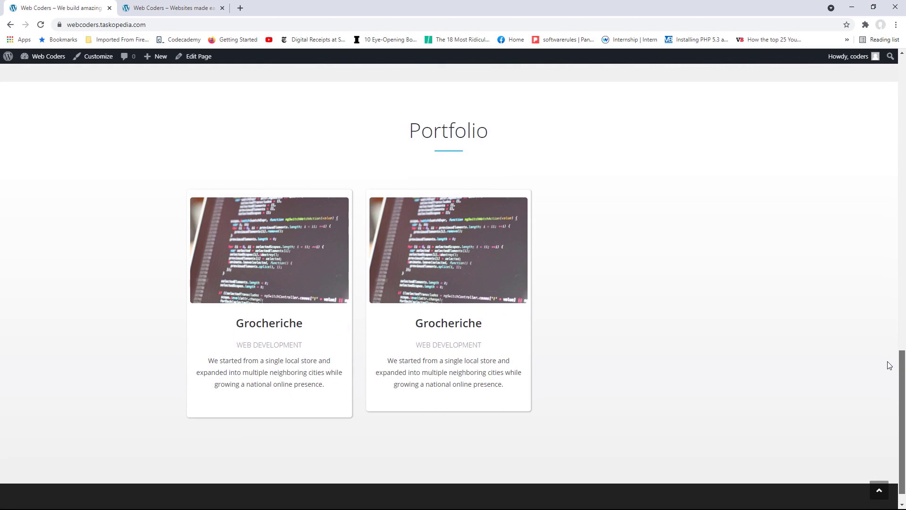
# Reopen the home page in the editor and enable Even Column Height on the Portfolio section's outer row
pyautogui.moveTo(889, 365); pyautogui.dragTo(889, 365)
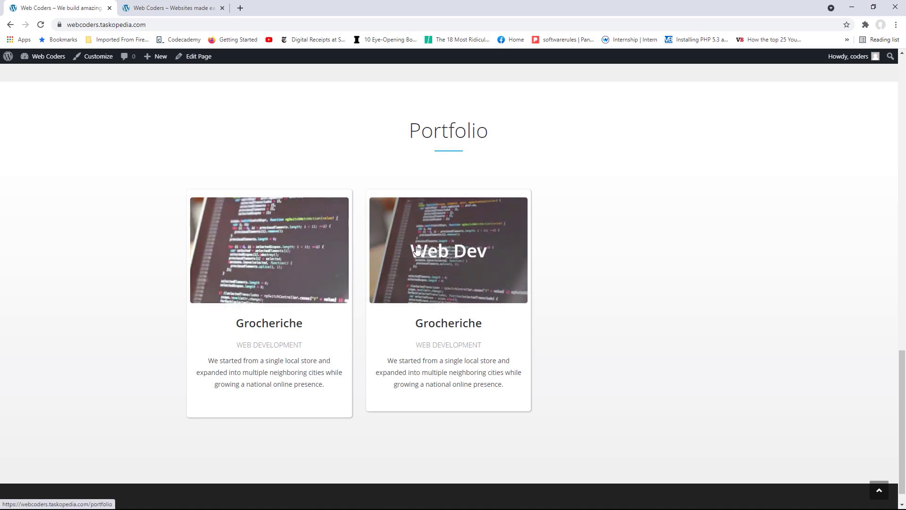
pyautogui.click(202, 57)
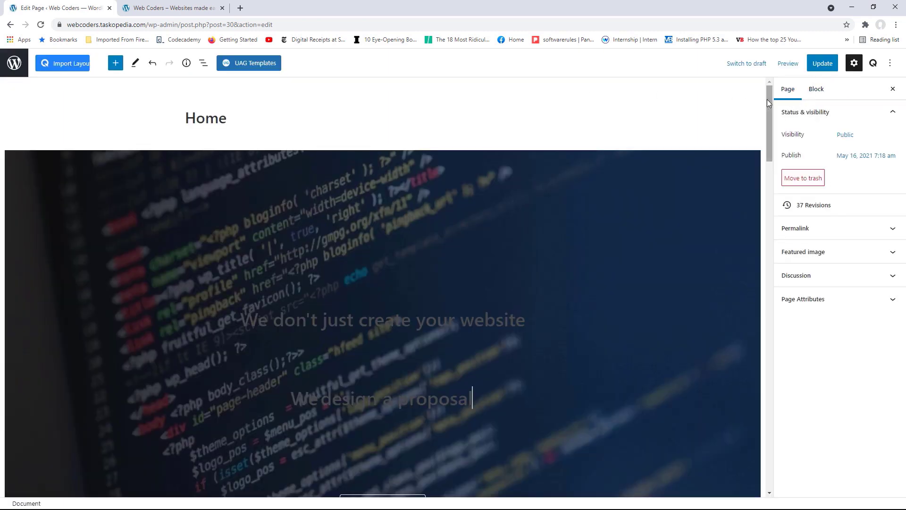
pyautogui.moveTo(766, 100); pyautogui.dragTo(748, 357)
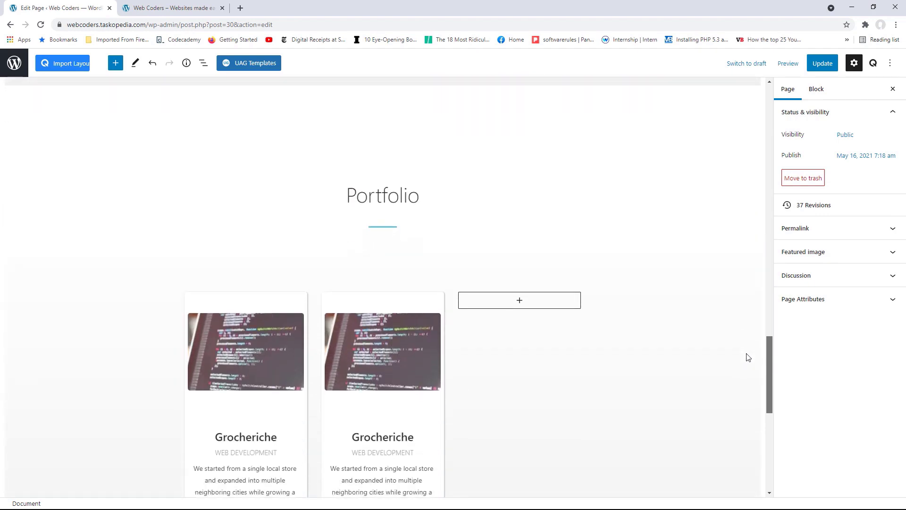
pyautogui.click(47, 154)
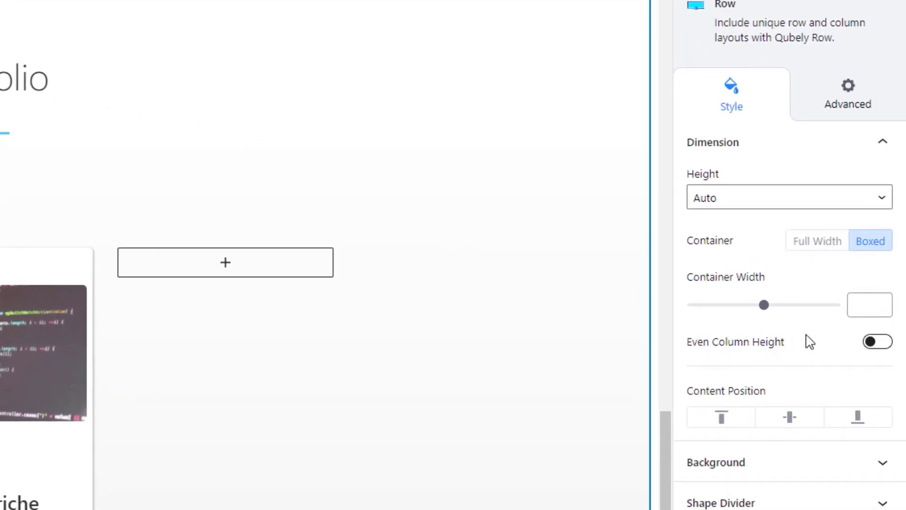
pyautogui.click(879, 344)
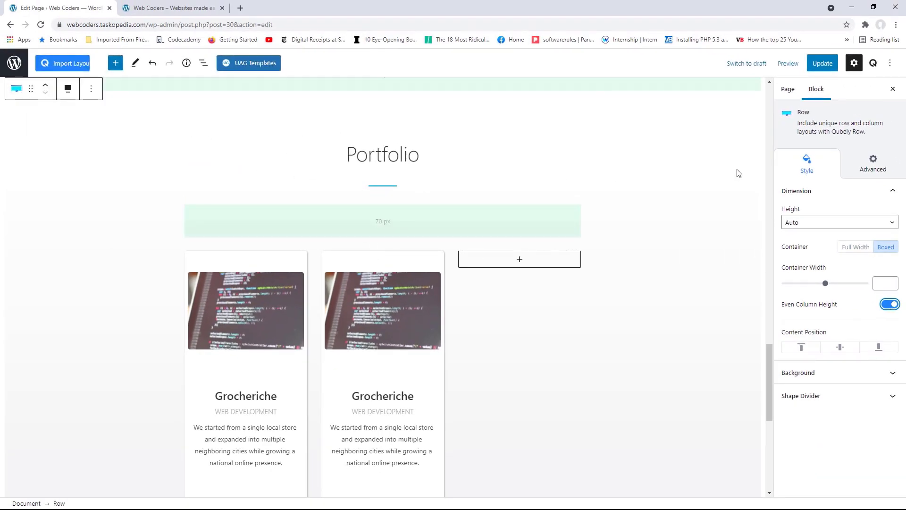
# Update the page and open its live version to check the row of cards in the Portfolio section
pyautogui.click(822, 63)
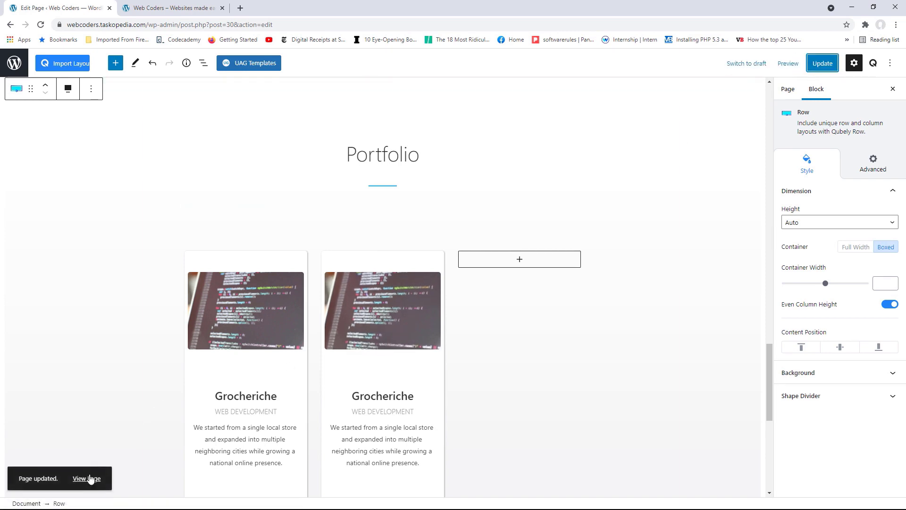
pyautogui.click(87, 482)
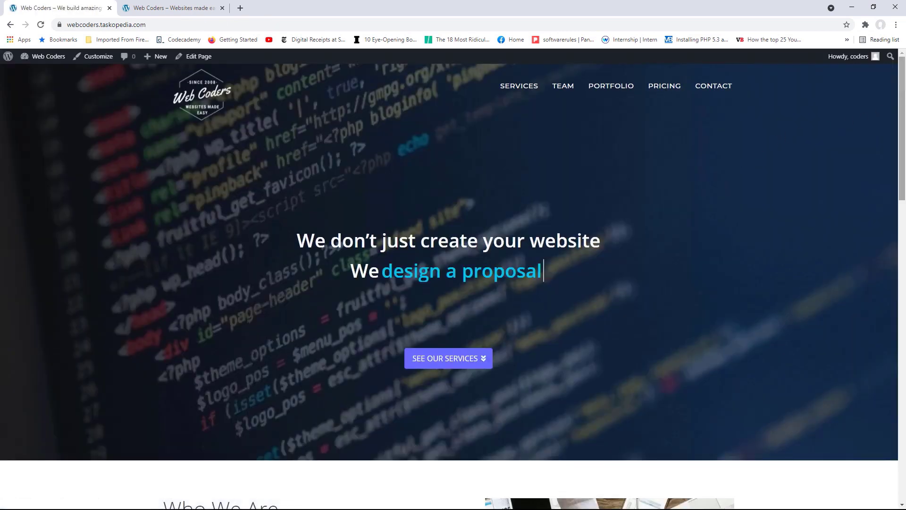
pyautogui.moveTo(902, 92); pyautogui.dragTo(894, 376)
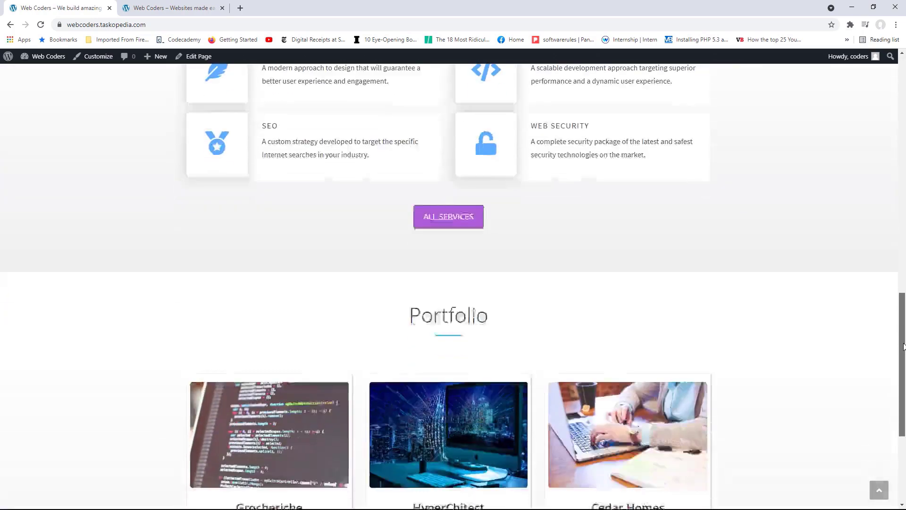
pyautogui.scroll(-4, 903, 397)
pyautogui.moveTo(903, 396); pyautogui.dragTo(904, 400)
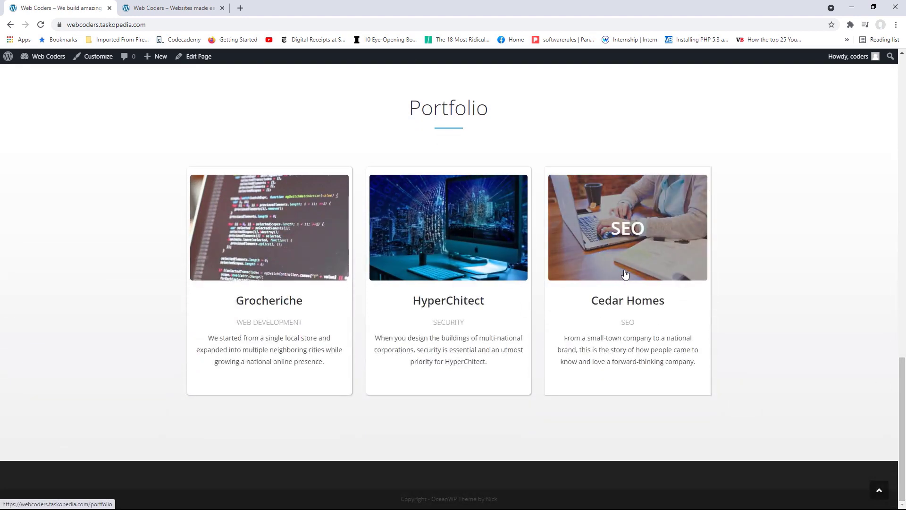
# Examine the View All button below the portfolio cards on the reference site, and return to the Web Coders page being built
pyautogui.click(199, 8)
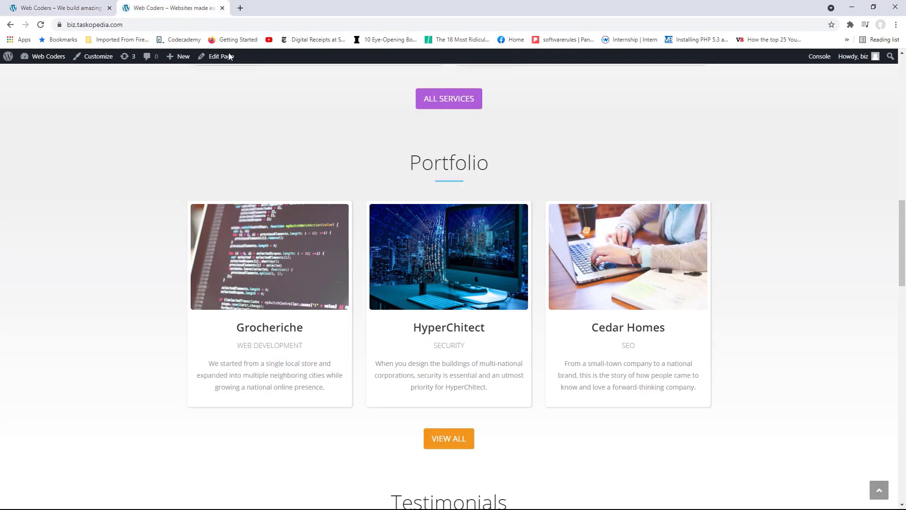
pyautogui.moveTo(424, 449); pyautogui.dragTo(480, 452)
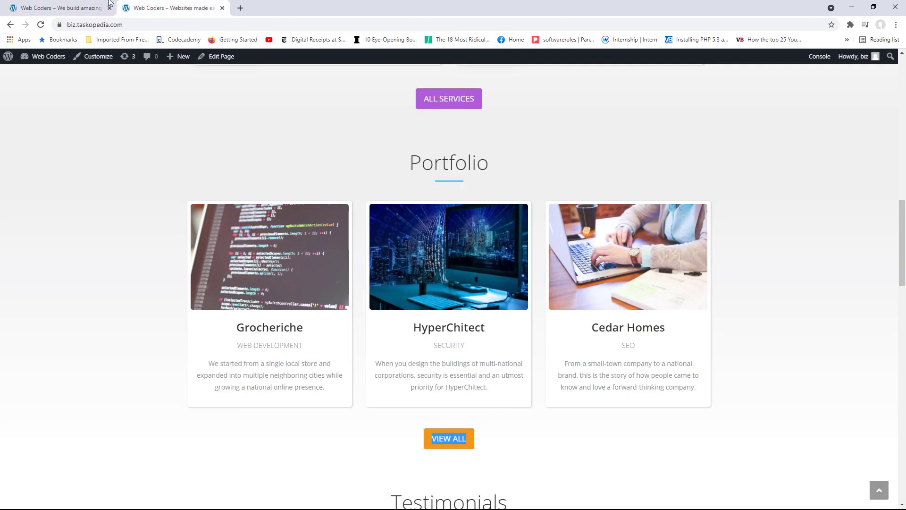
pyautogui.click(62, 8)
# Edit the home page and add a Qubely Button block labelled VIEW ALL below the row of portfolio cards
pyautogui.click(208, 65)
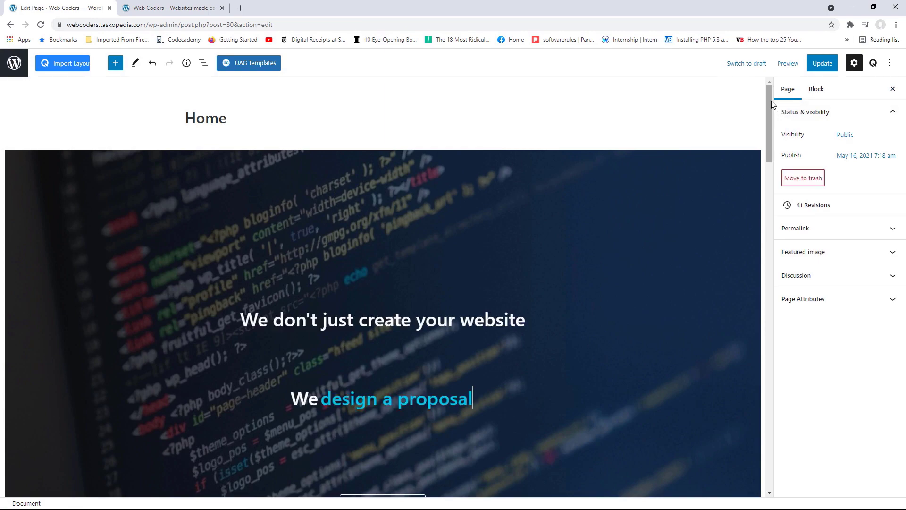
pyautogui.moveTo(771, 100); pyautogui.dragTo(778, 399)
pyautogui.scroll(-1, 687, 380)
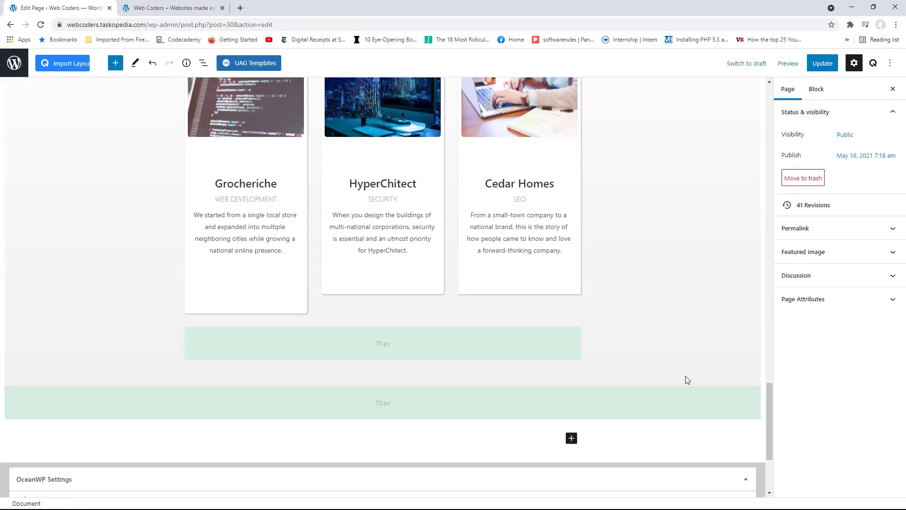
pyautogui.click(433, 317)
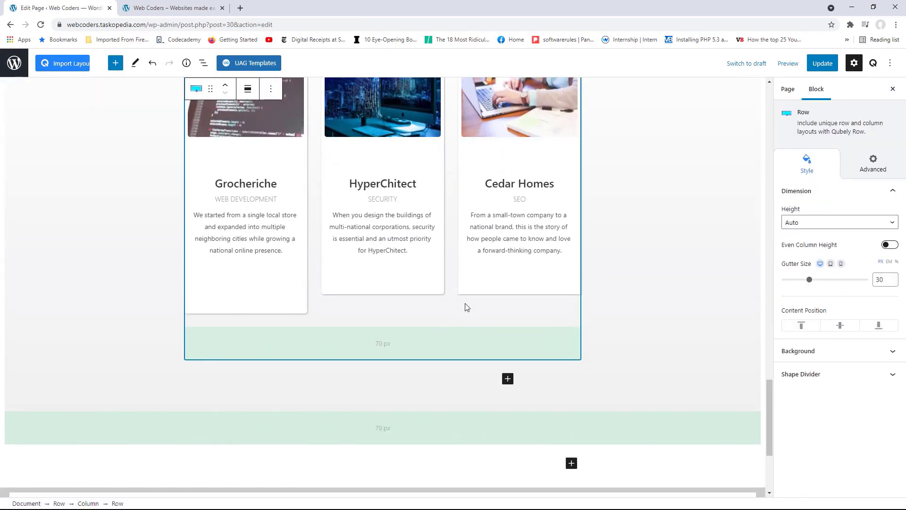
pyautogui.click(508, 380)
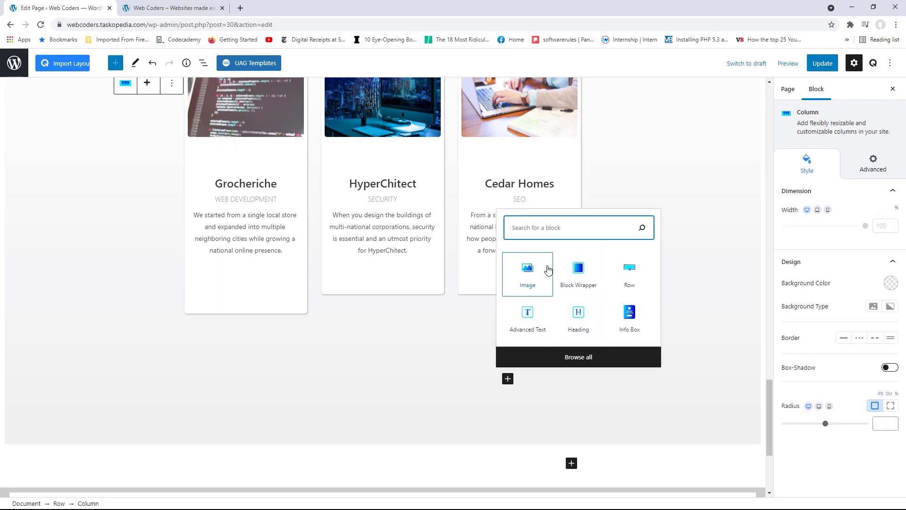
pyautogui.write('BUTT')
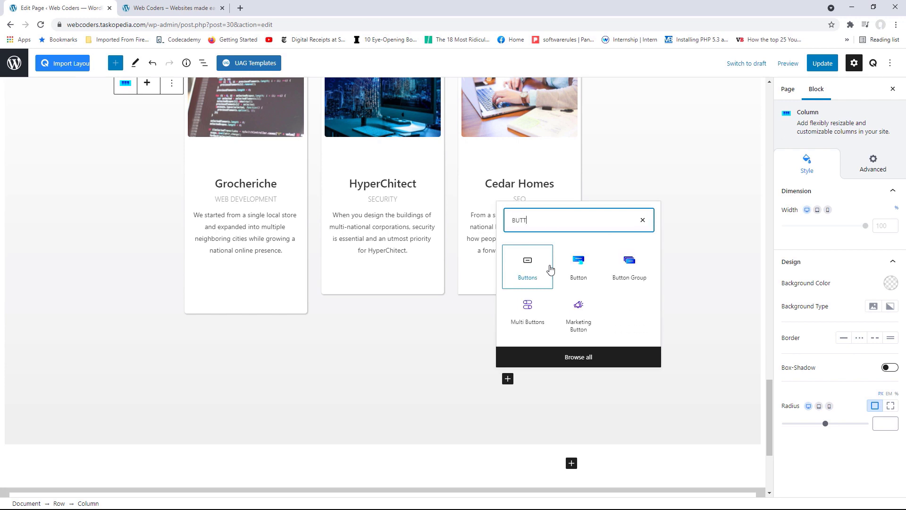
pyautogui.click(574, 267)
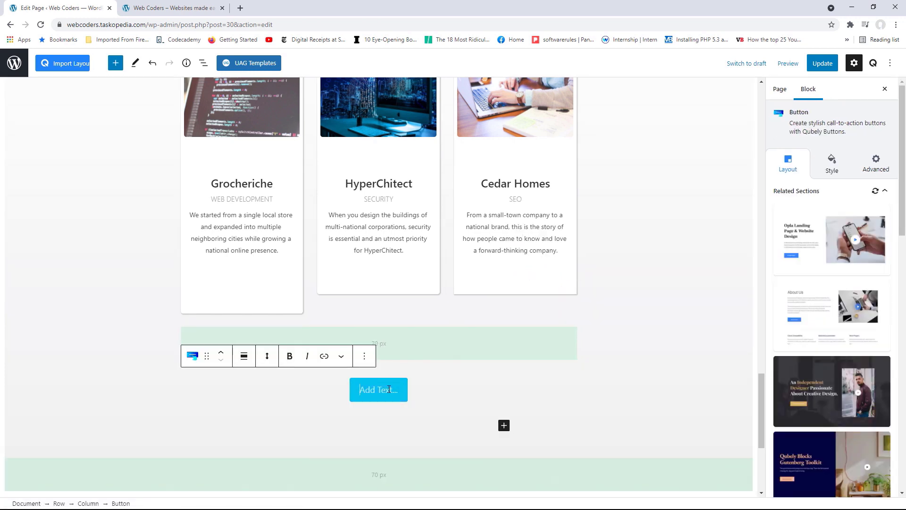
pyautogui.write('VIEW ALL')
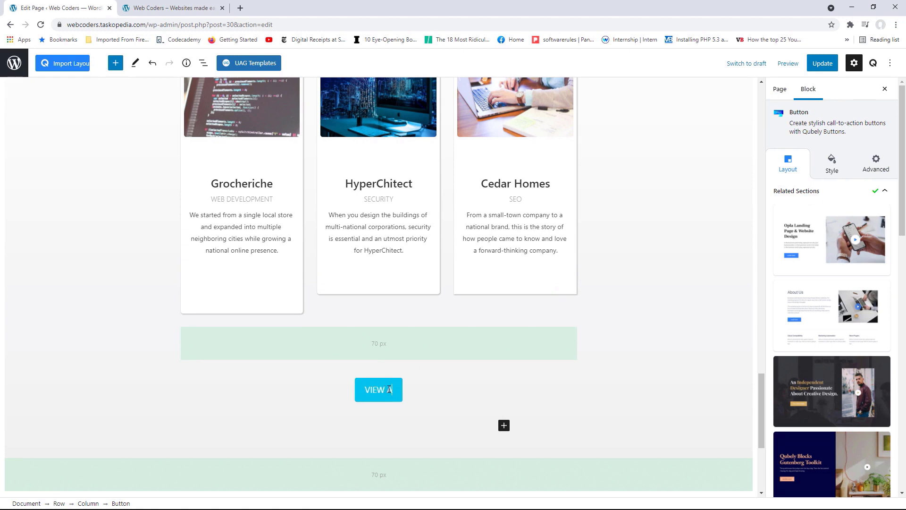
# Set the VIEW ALL button's URL to /portfolio
pyautogui.click(831, 165)
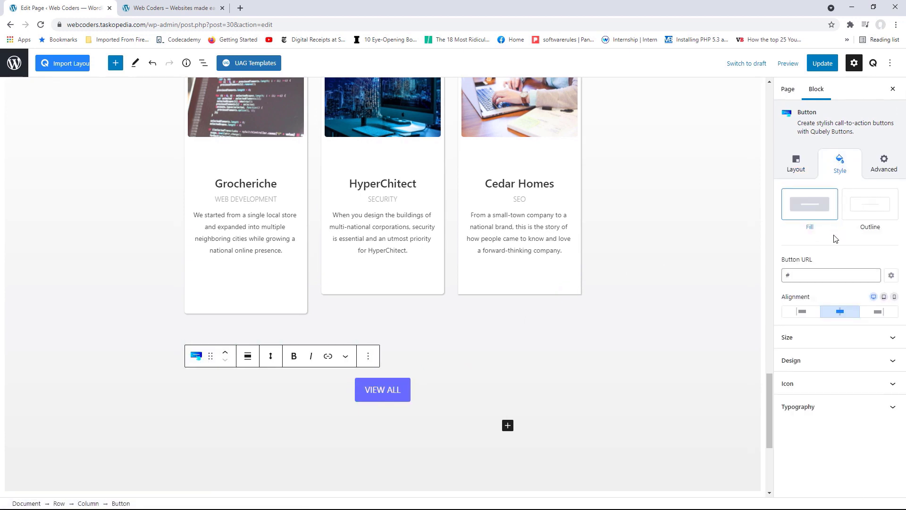
pyautogui.click(788, 275)
pyautogui.moveTo(789, 276); pyautogui.dragTo(783, 274)
pyautogui.press('capslock')
pyautogui.write('/portfolio')
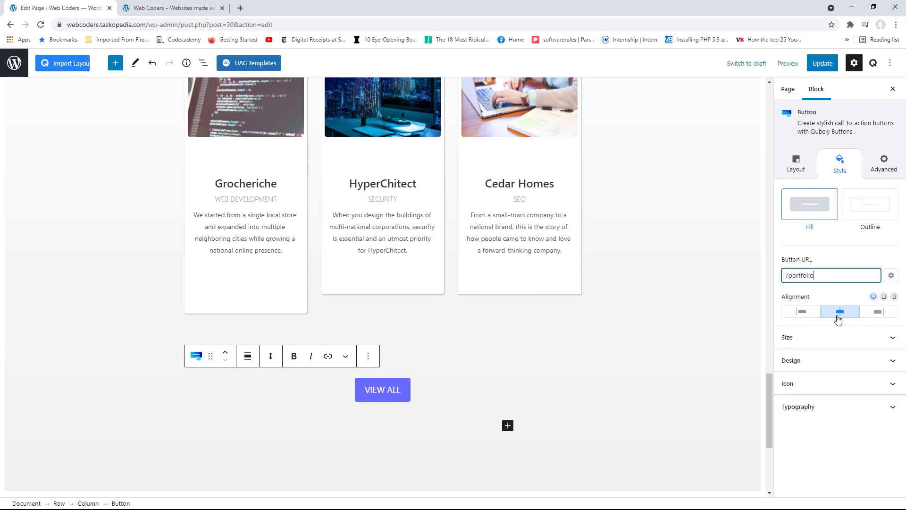
# Give the VIEW ALL button a custom size with padding of 11 px top and bottom and 17 px left and right
pyautogui.click(892, 340)
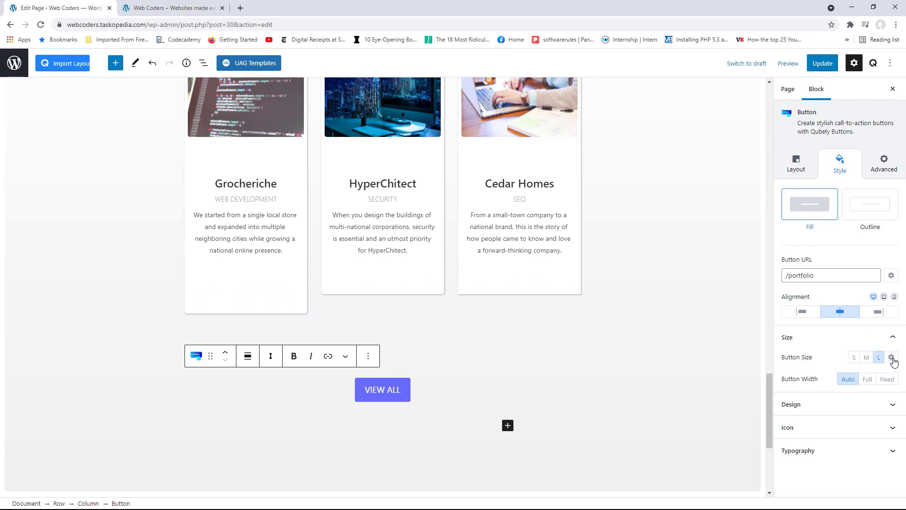
pyautogui.click(892, 360)
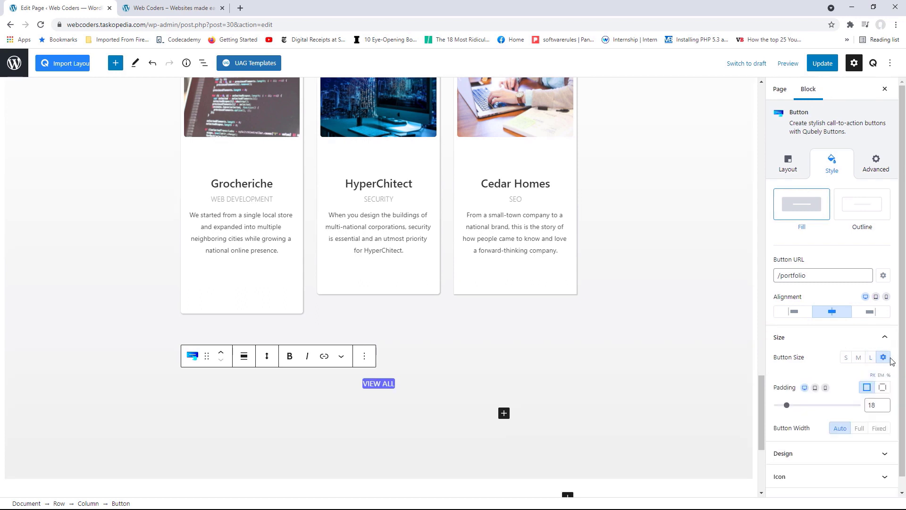
pyautogui.click(883, 387)
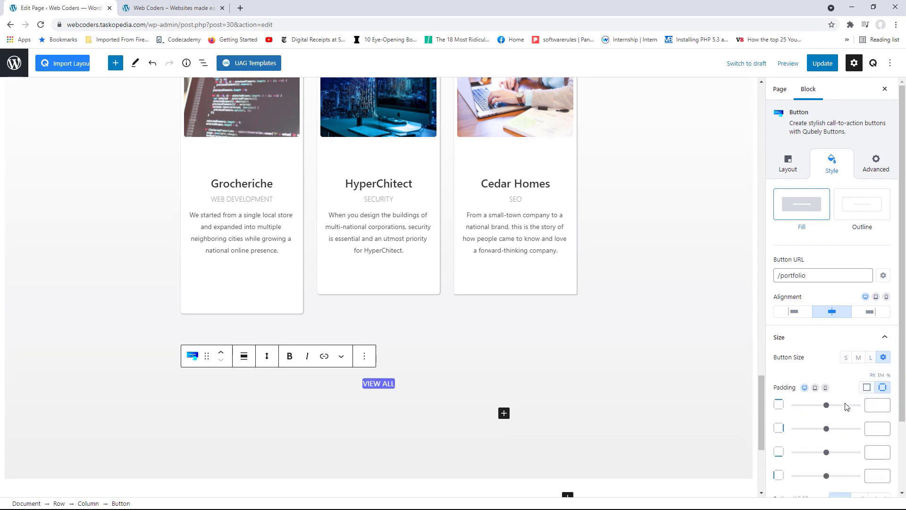
pyautogui.click(876, 407)
pyautogui.write('11')
pyautogui.click(876, 428)
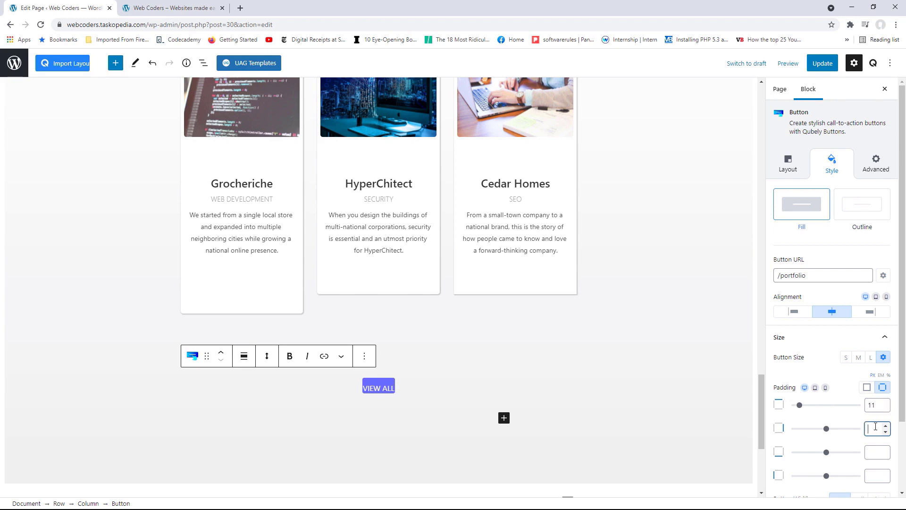
pyautogui.write('17')
pyautogui.click(873, 452)
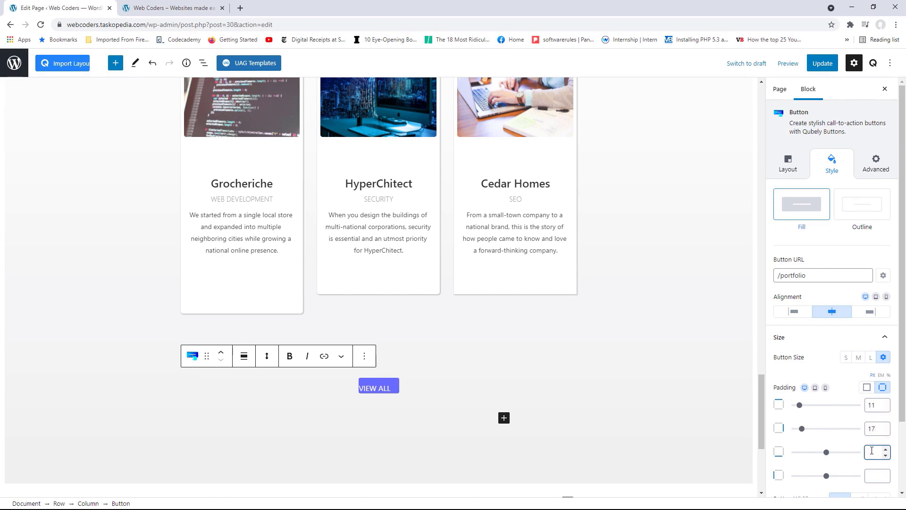
pyautogui.write('11')
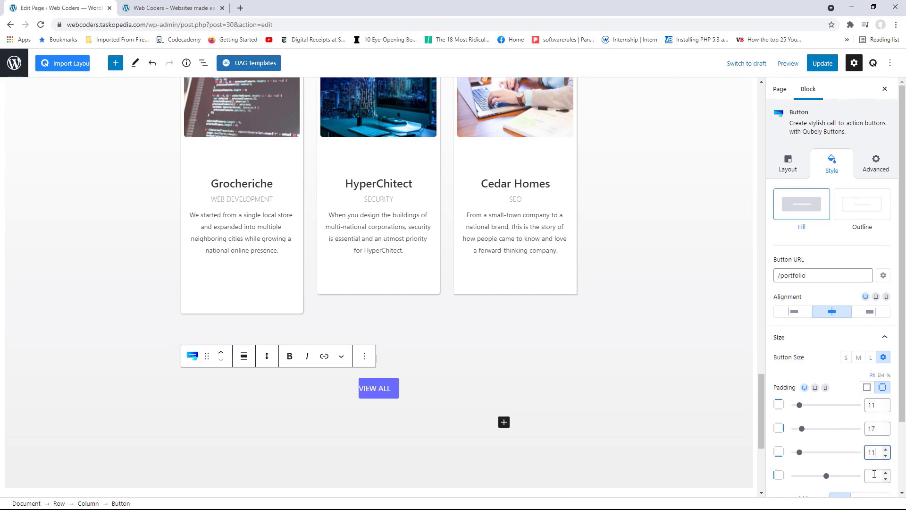
pyautogui.click(874, 475)
pyautogui.write('17')
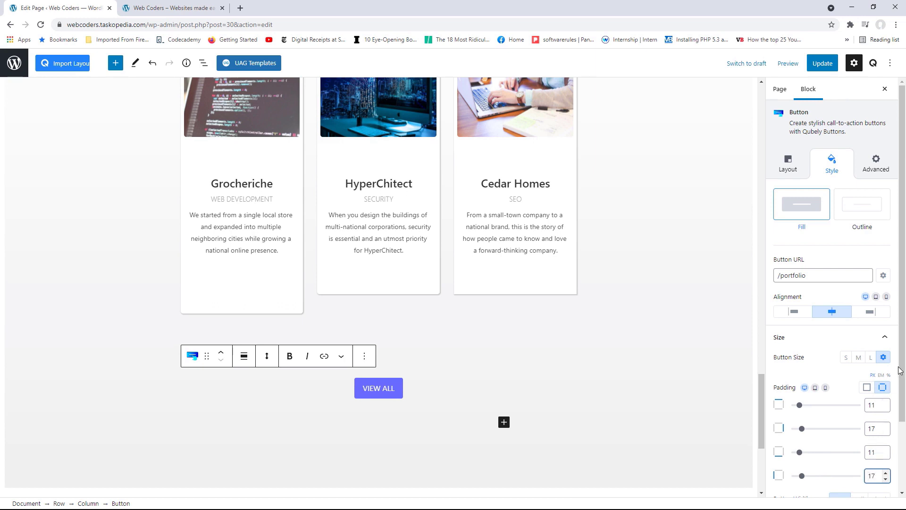
# Set the VIEW ALL button's normal fill color to #f2961d and reset its border color
pyautogui.moveTo(900, 371); pyautogui.dragTo(901, 427)
pyautogui.click(882, 438)
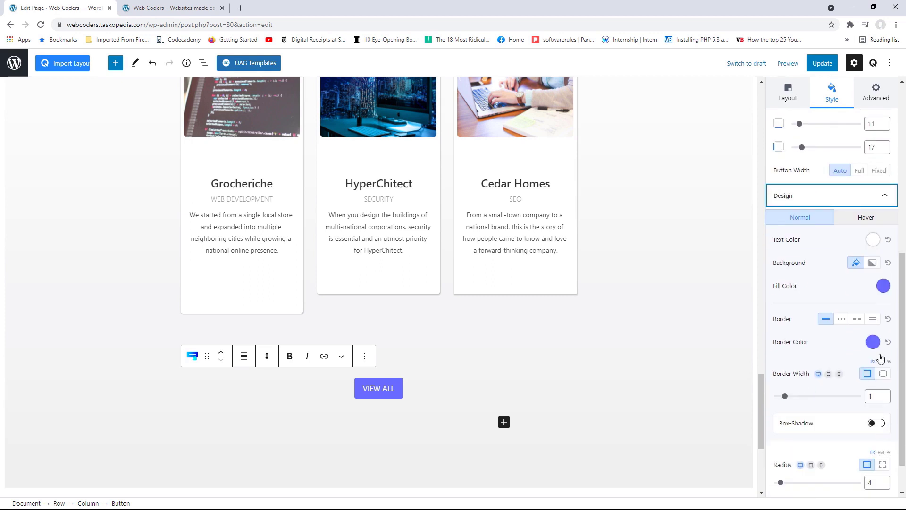
pyautogui.click(883, 287)
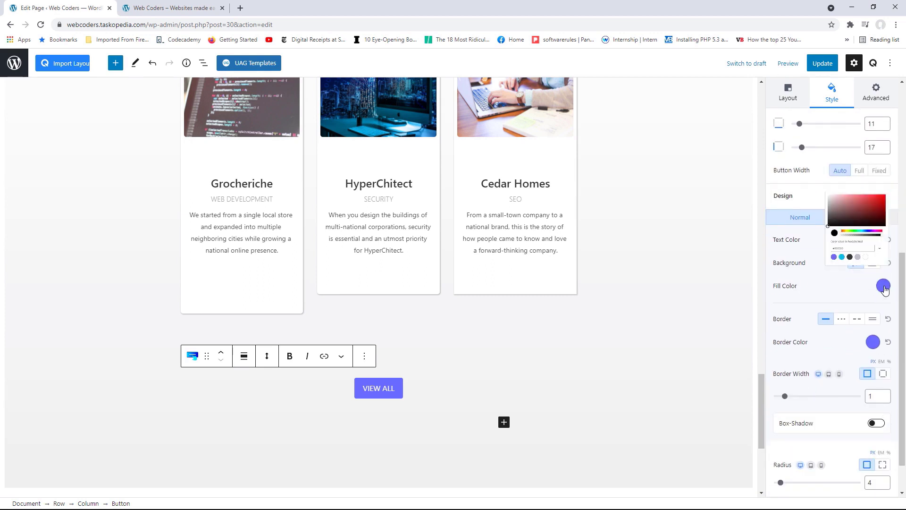
pyautogui.moveTo(801, 235); pyautogui.dragTo(770, 236)
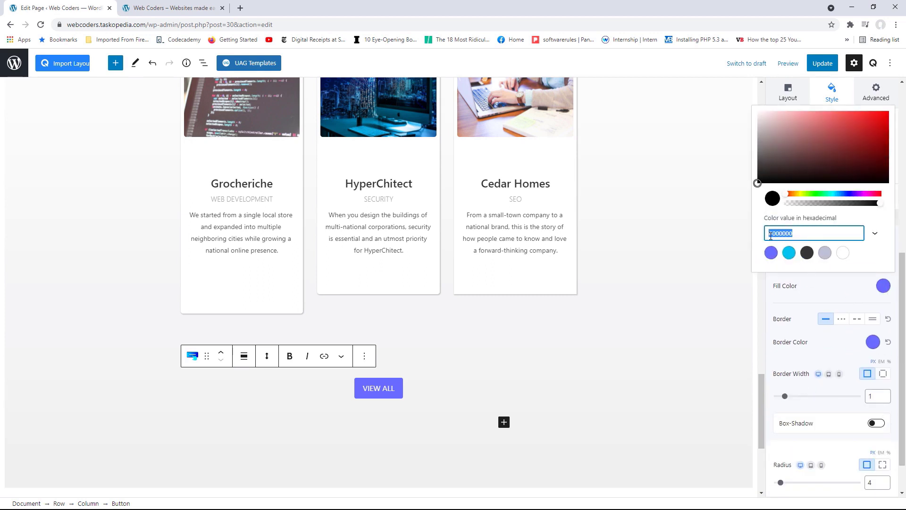
pyautogui.write('#f296')
pyautogui.write('1d')
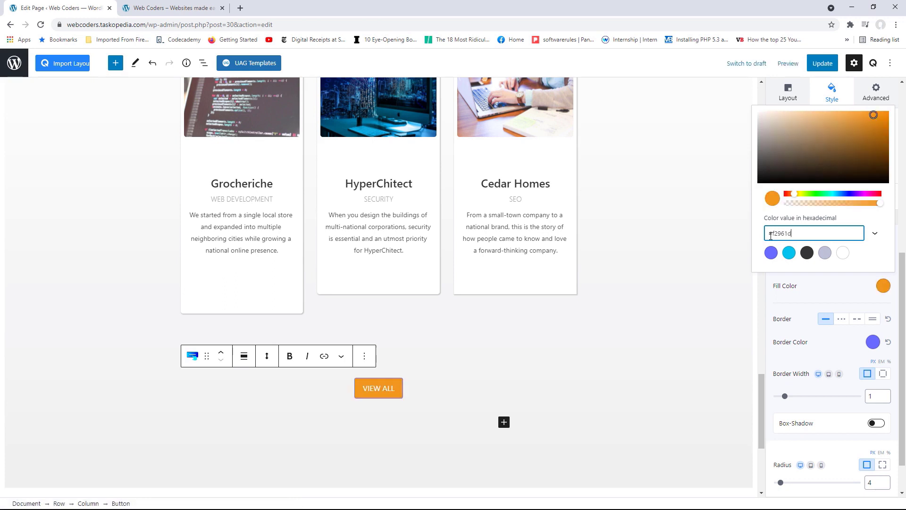
pyautogui.click(834, 349)
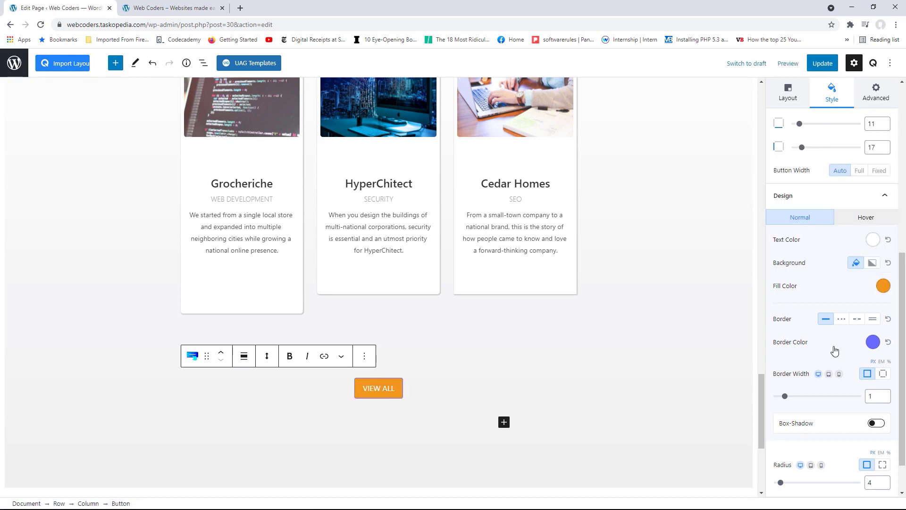
pyautogui.click(888, 342)
# Set the VIEW ALL button's hover fill color to #b96c07 and reset its hover border color
pyautogui.click(863, 221)
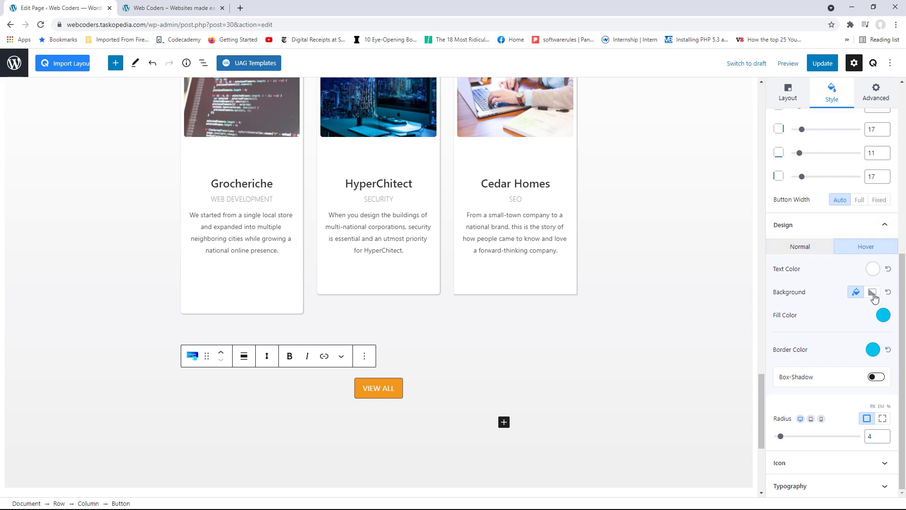
pyautogui.click(883, 314)
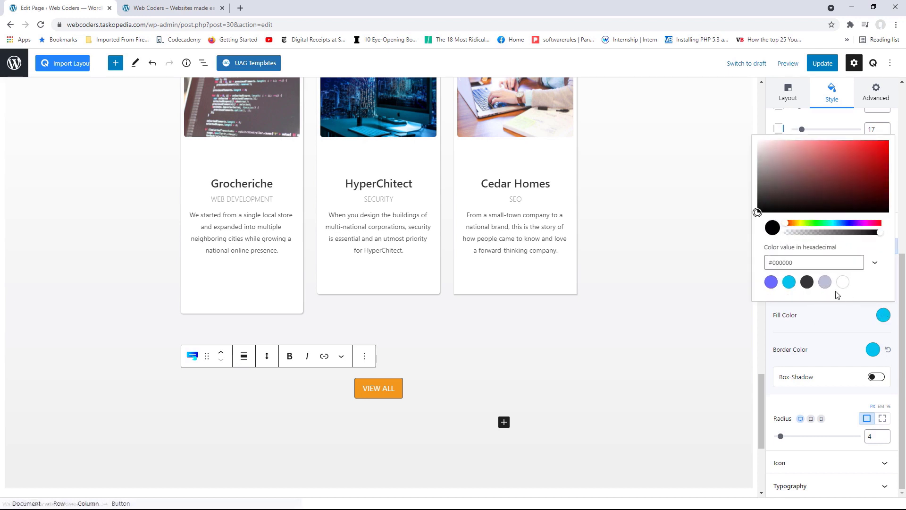
pyautogui.moveTo(801, 261); pyautogui.dragTo(775, 264)
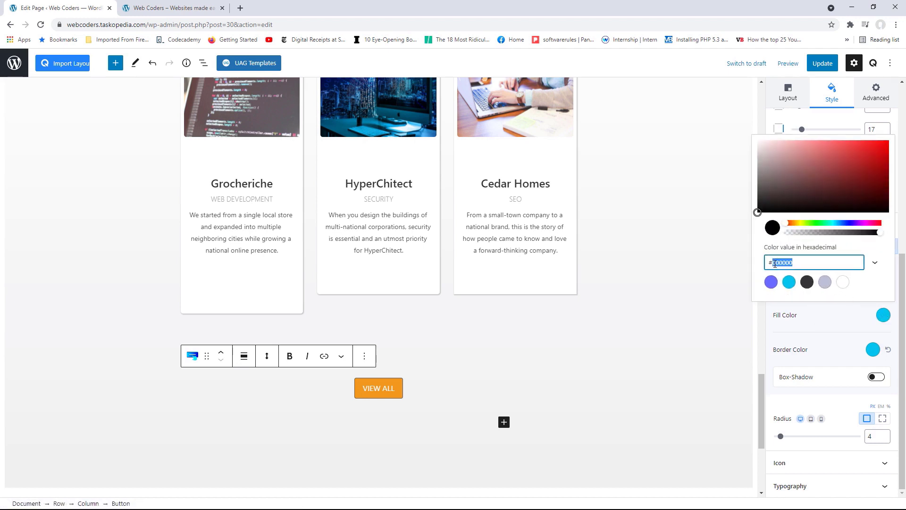
pyautogui.write('6')
pyautogui.write('96c07')
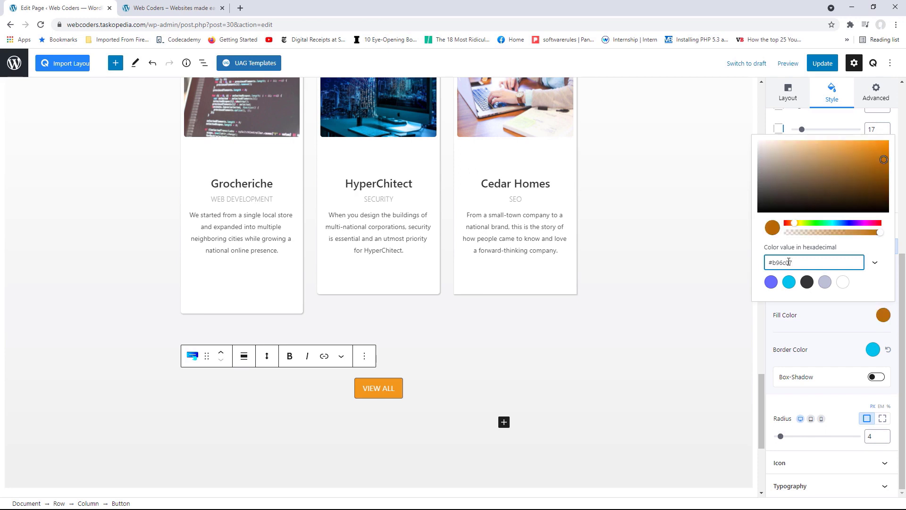
pyautogui.click(887, 350)
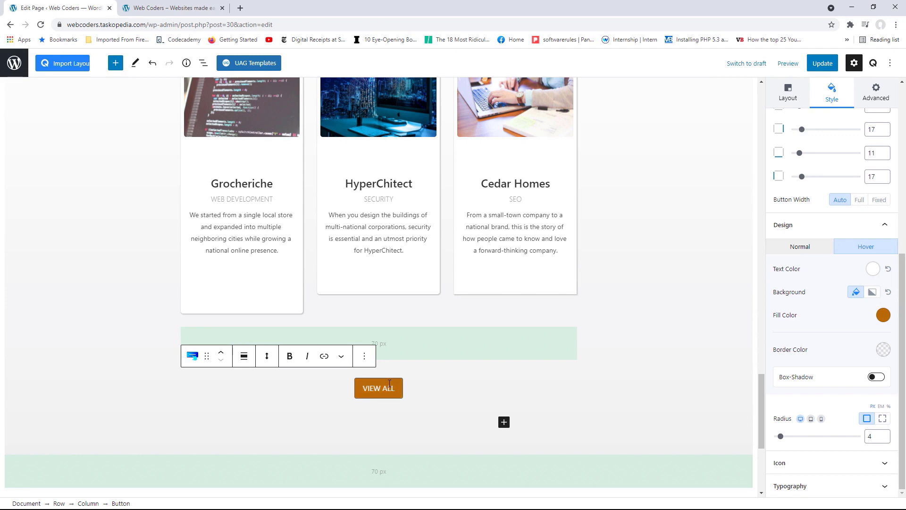
# Update the home page and view its Portfolio section on the live site
pyautogui.click(822, 64)
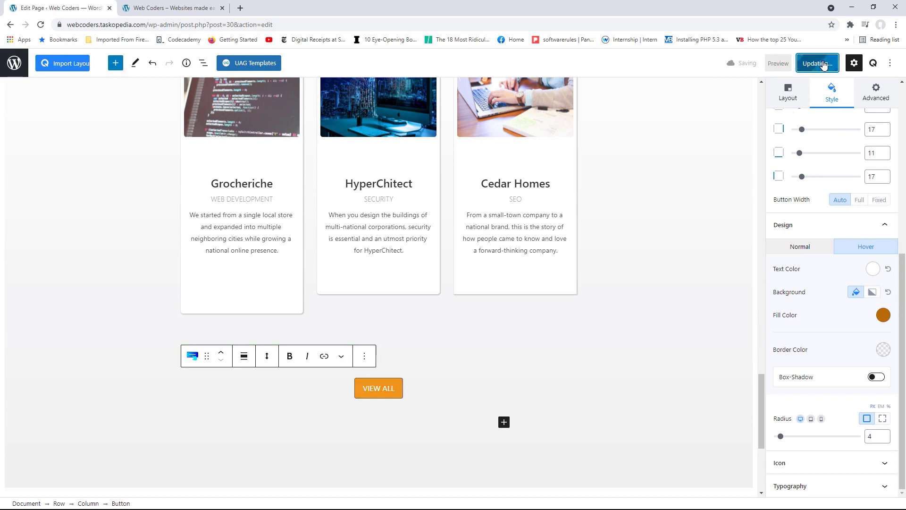
pyautogui.click(87, 490)
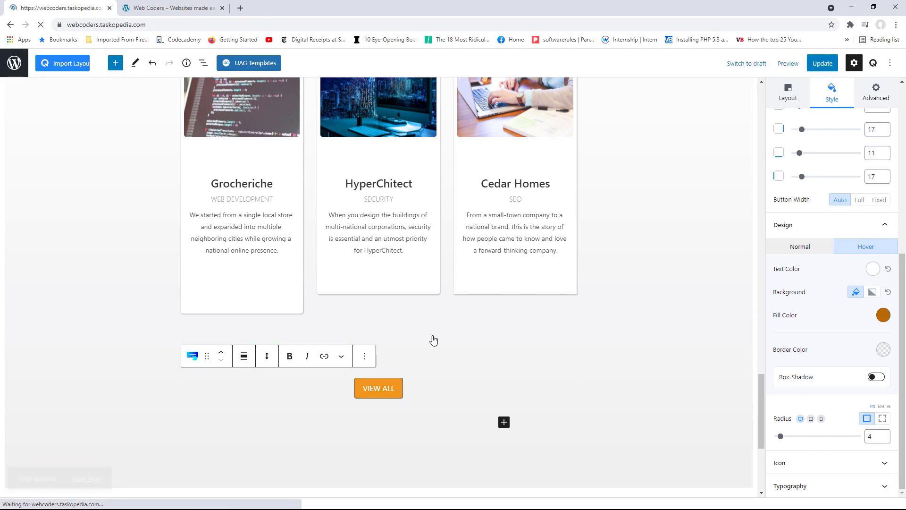
pyautogui.moveTo(903, 100); pyautogui.dragTo(899, 439)
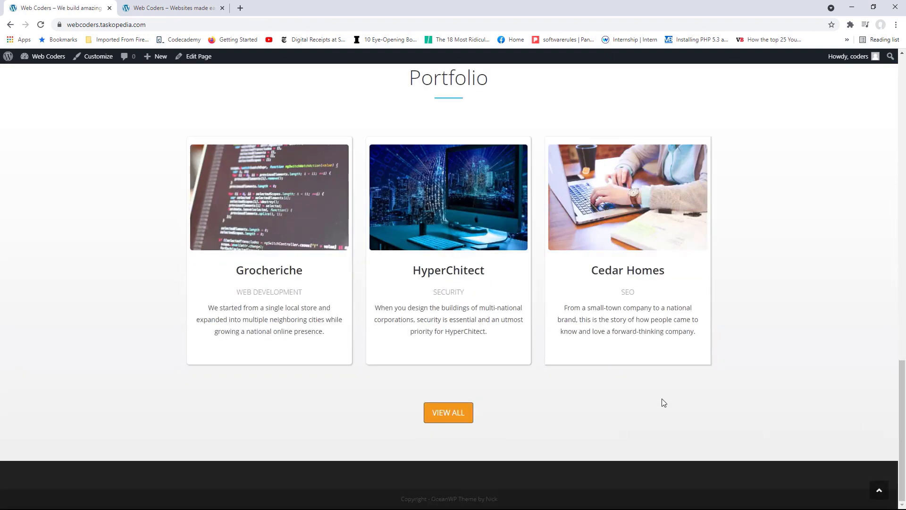
# Compare the live VIEW ALL button with the one in the reference site's Portfolio section
pyautogui.click(173, 9)
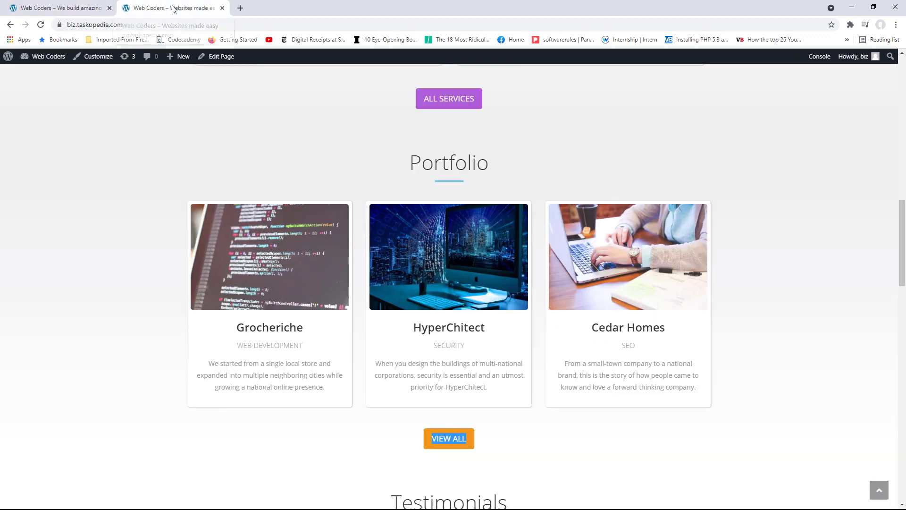
pyautogui.click(766, 294)
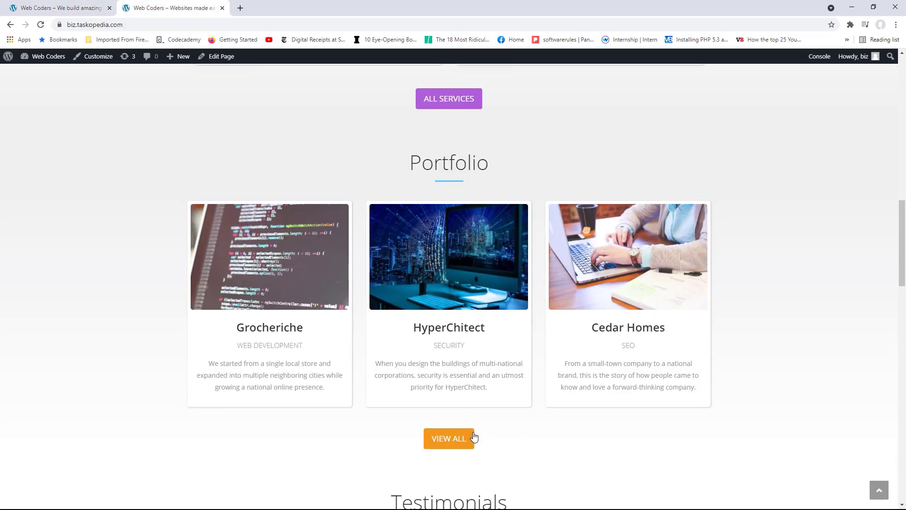
pyautogui.click(74, 9)
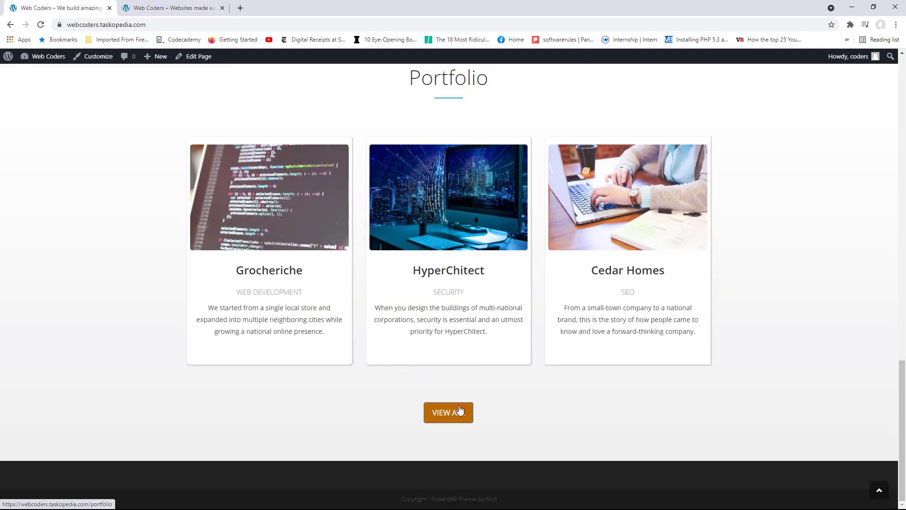
# Edit the home page again, set the VIEW ALL button's border width to 0 px and update the page
pyautogui.click(200, 57)
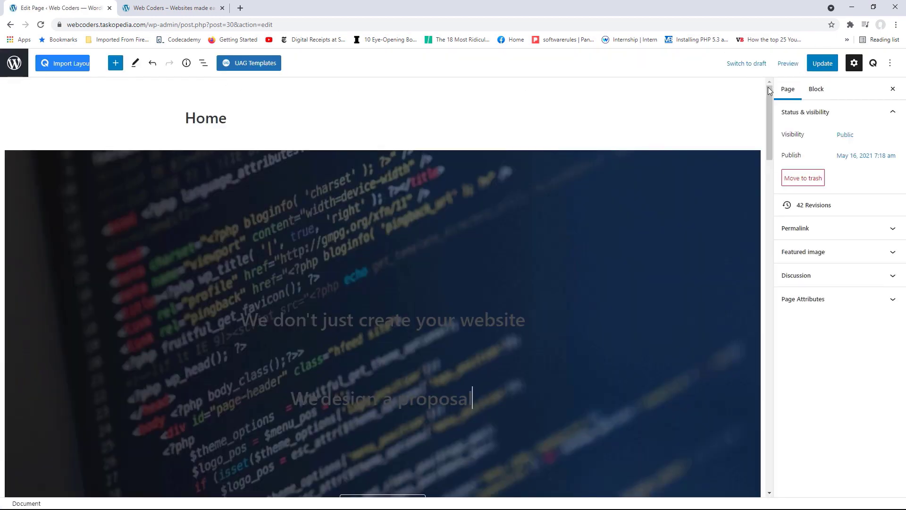
pyautogui.moveTo(768, 90); pyautogui.dragTo(771, 394)
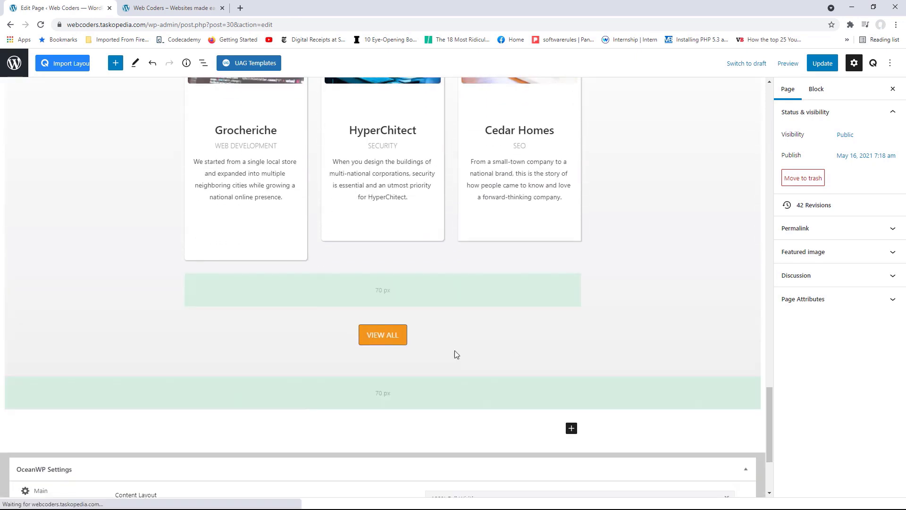
pyautogui.click(401, 338)
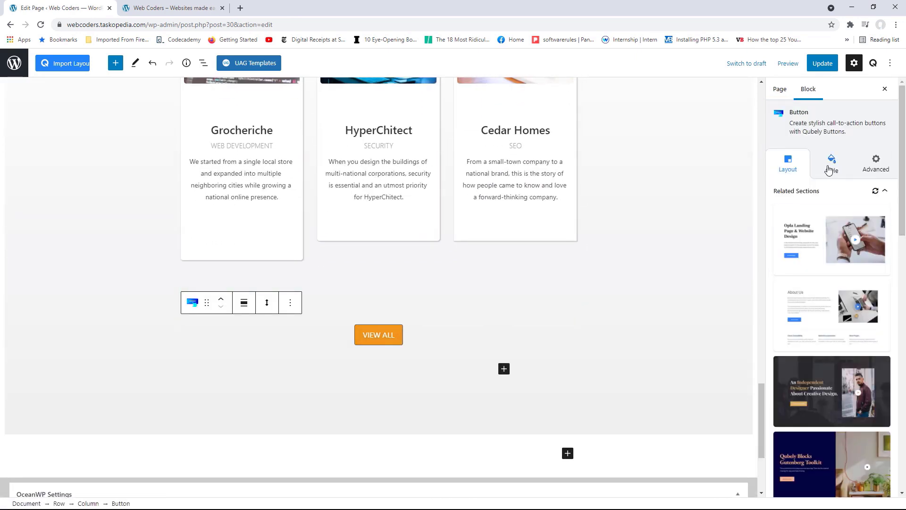
pyautogui.click(829, 170)
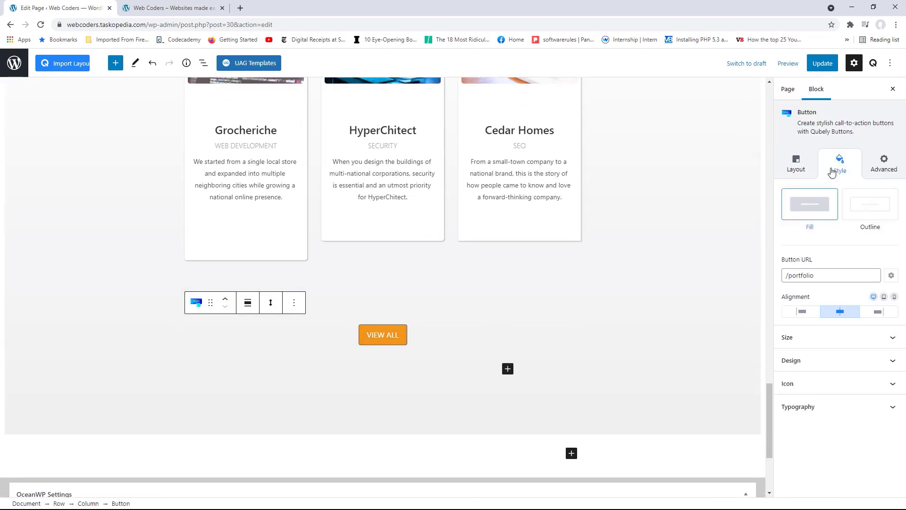
pyautogui.click(861, 363)
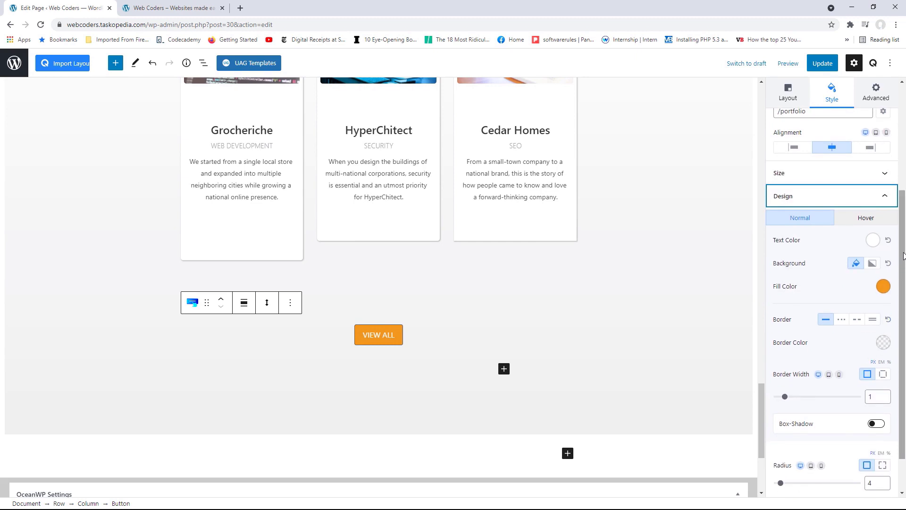
pyautogui.moveTo(904, 256); pyautogui.dragTo(904, 291)
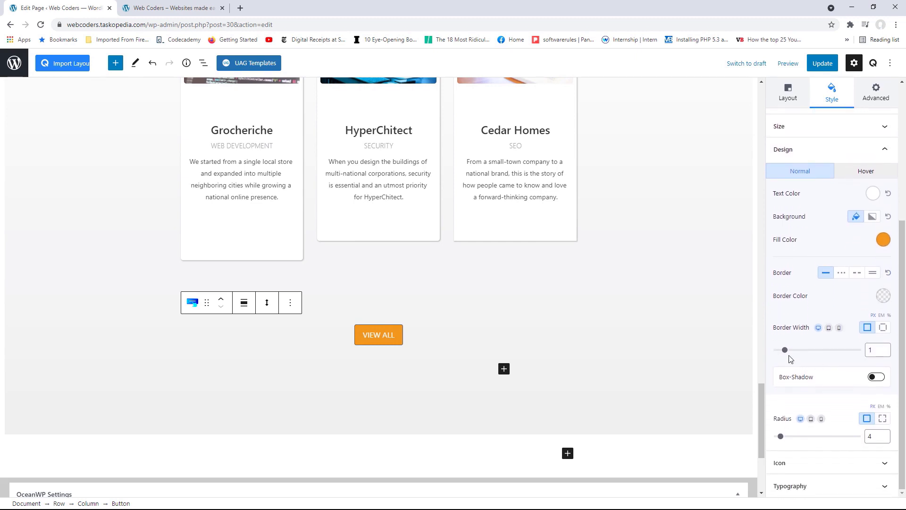
pyautogui.moveTo(786, 352); pyautogui.dragTo(777, 352)
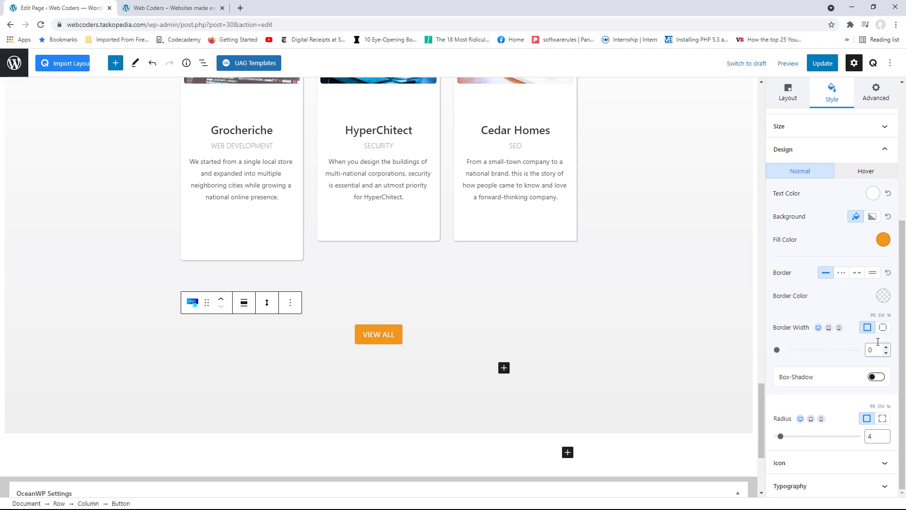
pyautogui.scroll(5, 870, 135)
pyautogui.click(823, 63)
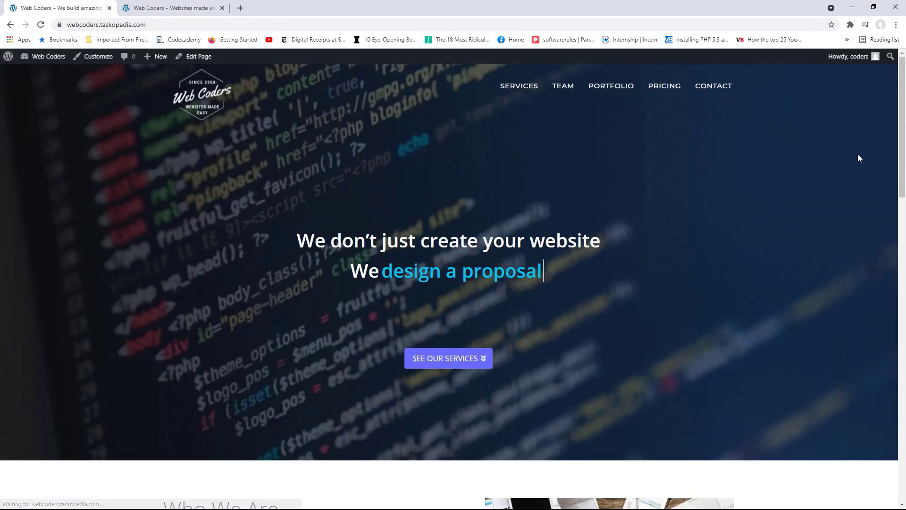
# Review the live home page's sections and examine the Testimonials section on the reference site
pyautogui.moveTo(901, 117); pyautogui.dragTo(904, 414)
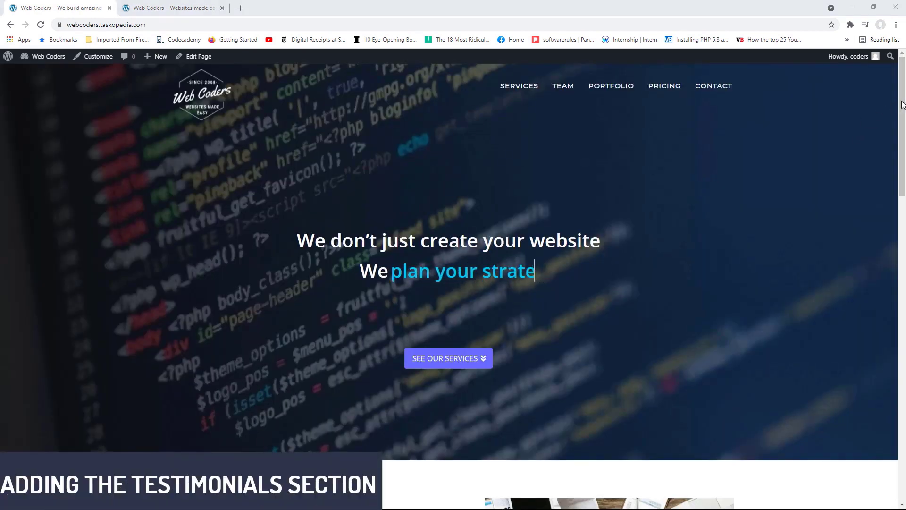
pyautogui.click(168, 9)
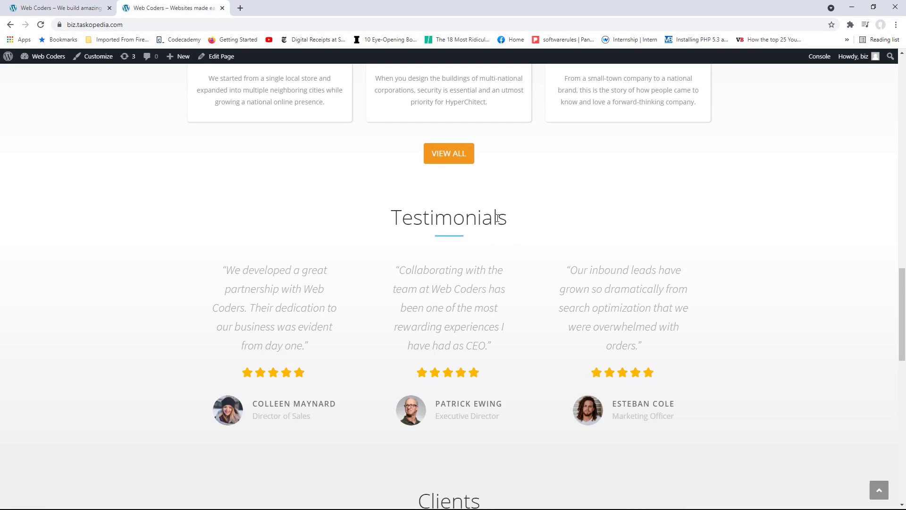
pyautogui.click(90, 8)
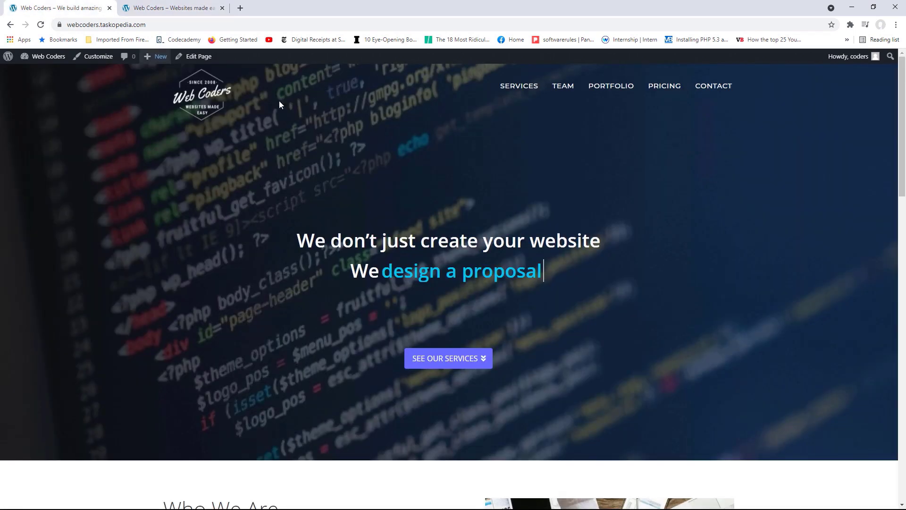
pyautogui.moveTo(903, 121); pyautogui.dragTo(904, 207)
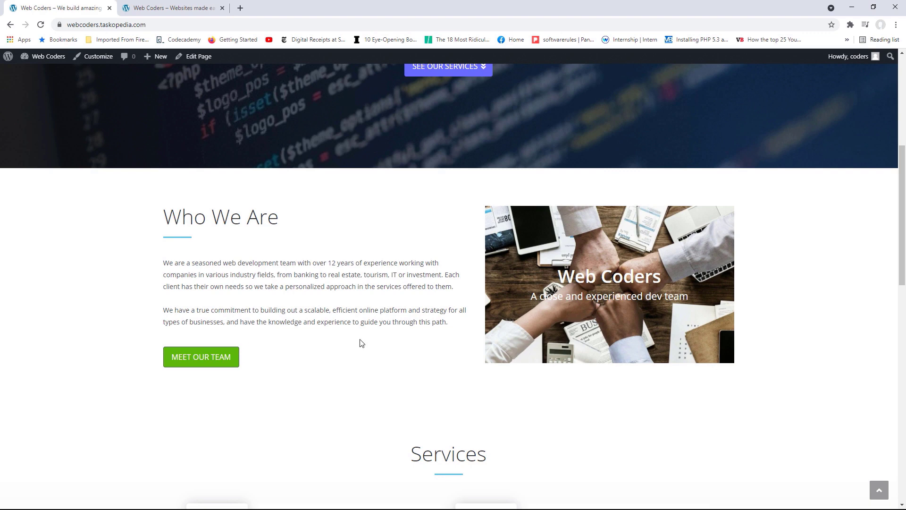
# Edit the home page and enable Title Reveal on Hover for the Who We Are section's image
pyautogui.click(211, 59)
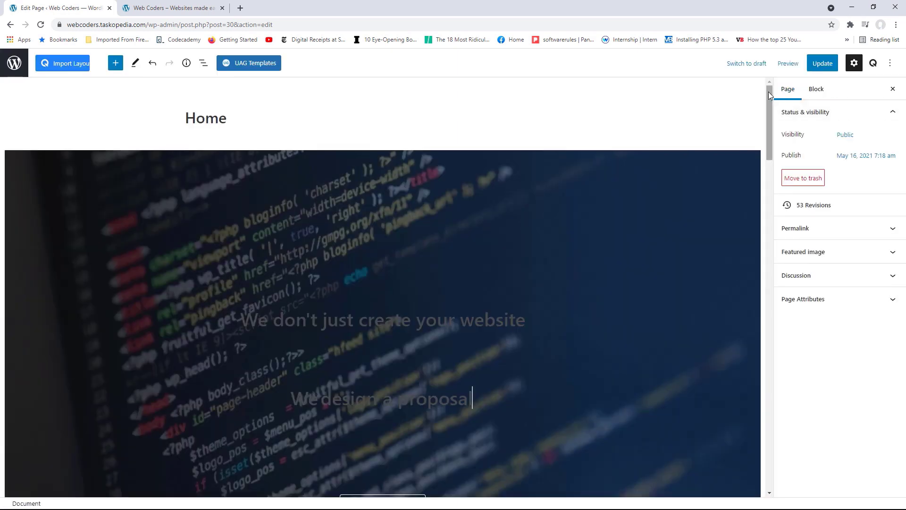
pyautogui.moveTo(768, 91); pyautogui.dragTo(766, 175)
pyautogui.click(573, 211)
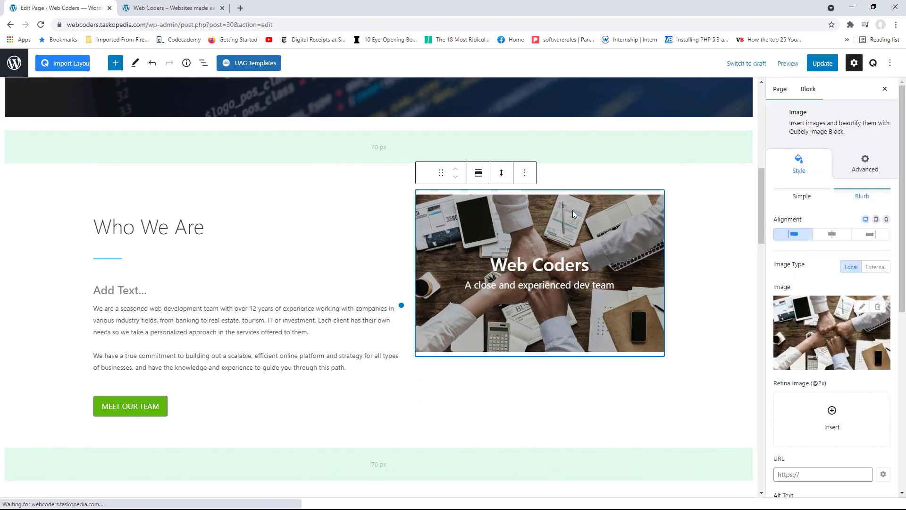
pyautogui.moveTo(902, 208); pyautogui.dragTo(897, 417)
pyautogui.click(881, 438)
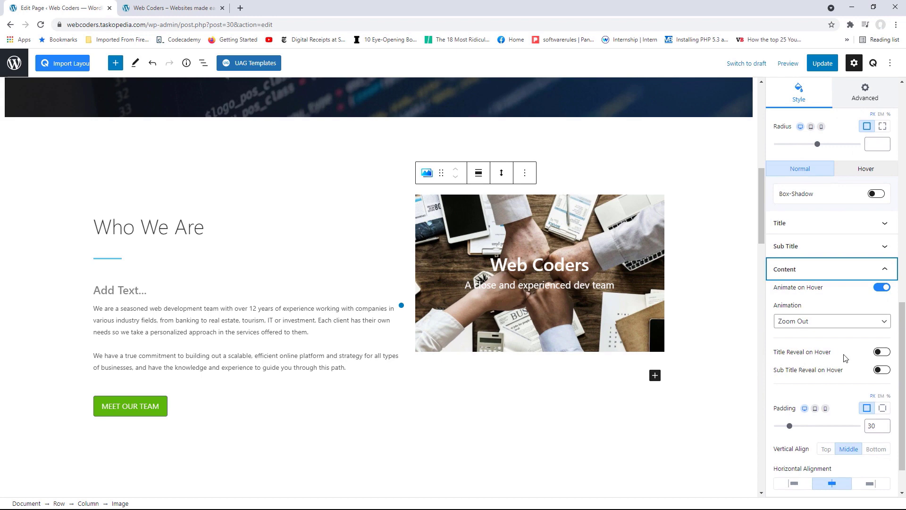
pyautogui.click(882, 353)
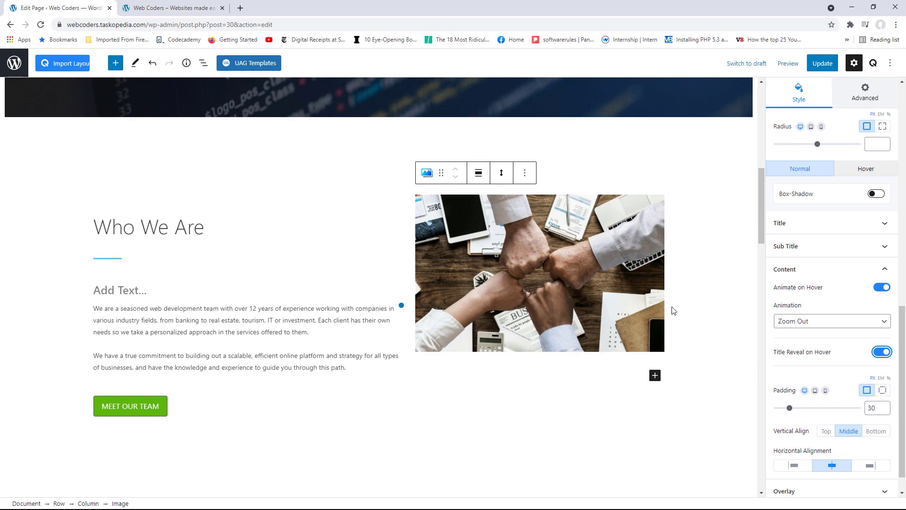
pyautogui.moveTo(577, 268)
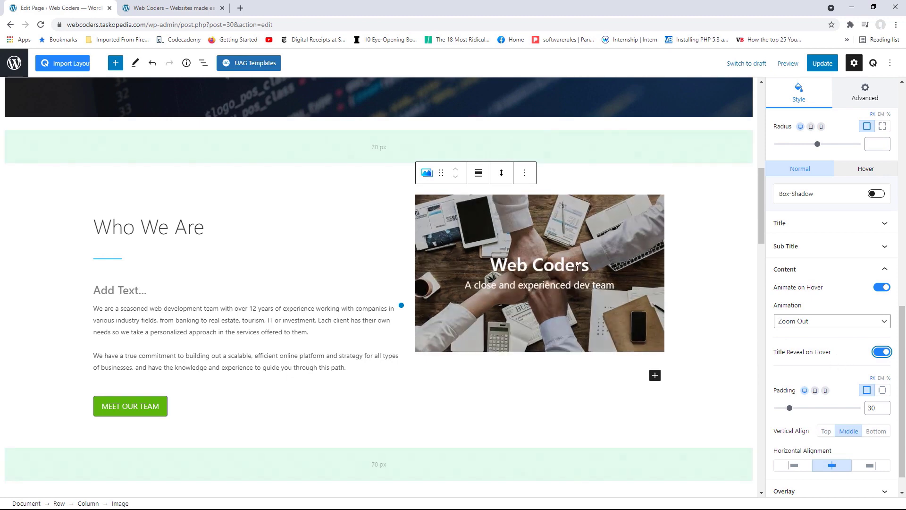
# Set the MEET OUR TEAM button's border width to 0 px and update the page
pyautogui.click(150, 404)
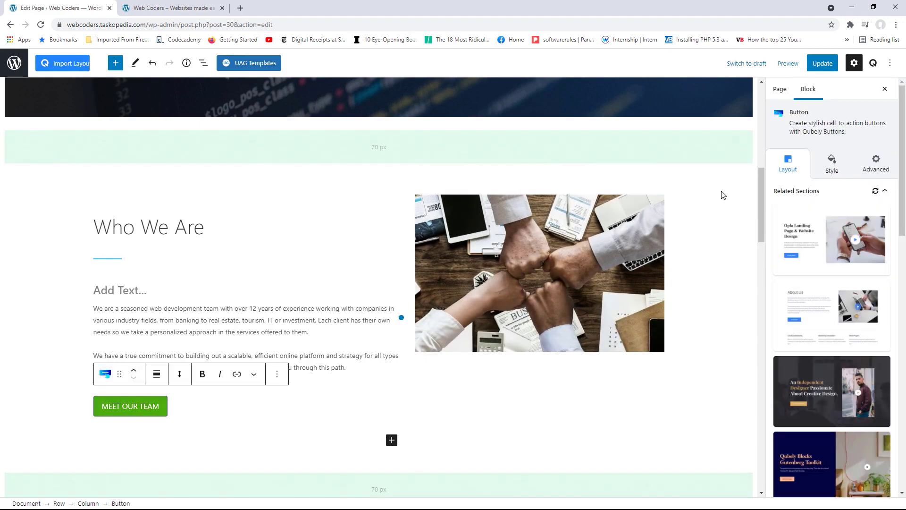
pyautogui.click(835, 168)
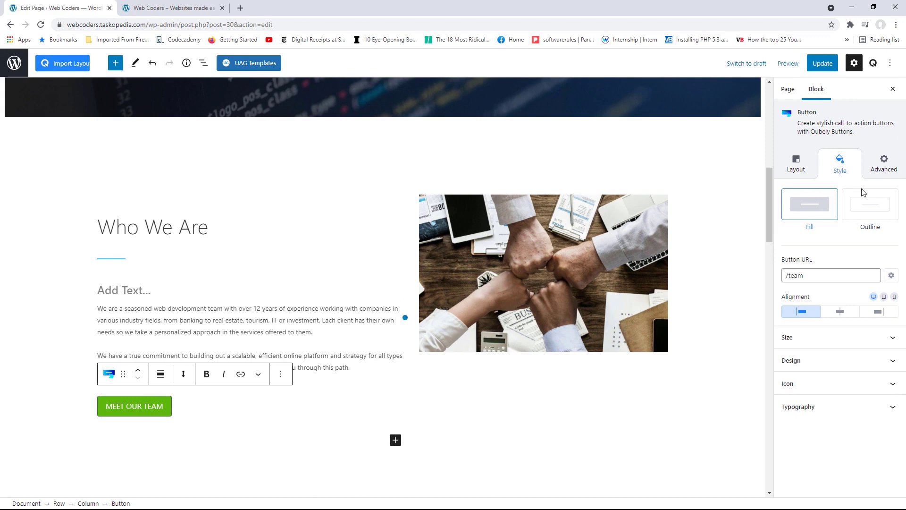
pyautogui.click(866, 362)
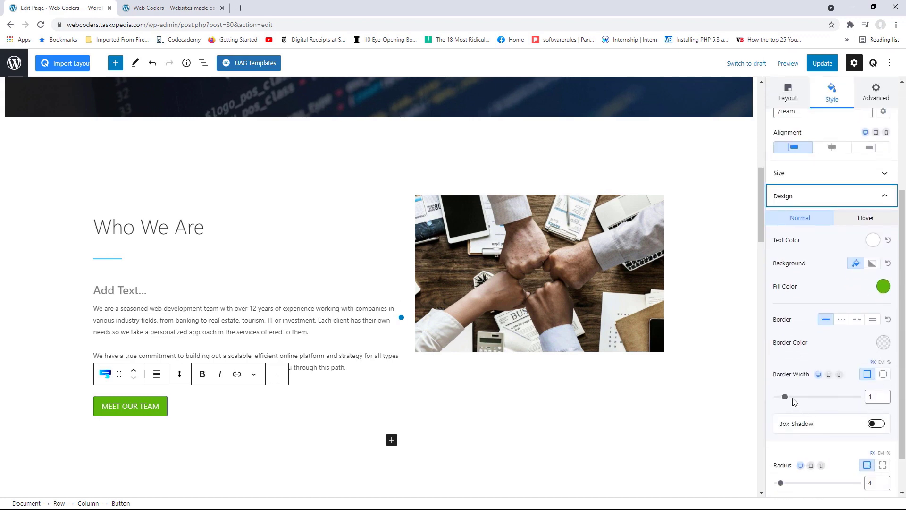
pyautogui.click(887, 401)
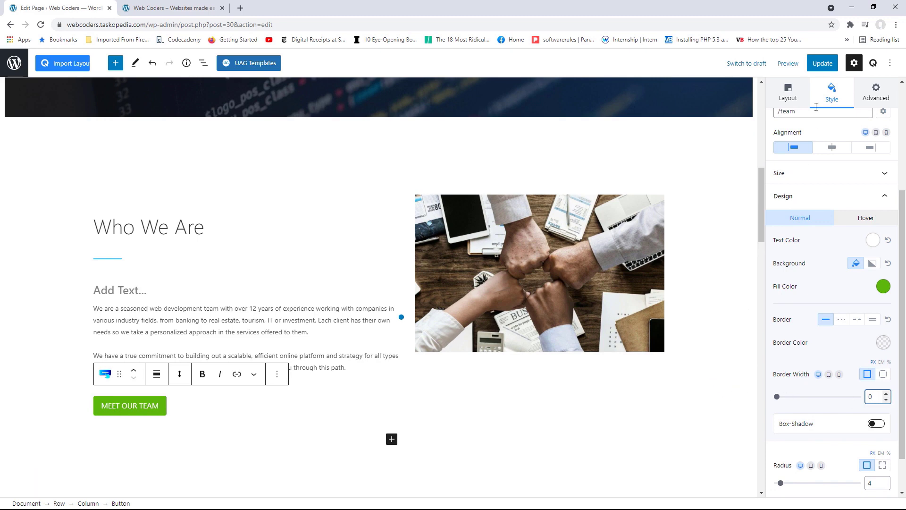
pyautogui.click(821, 65)
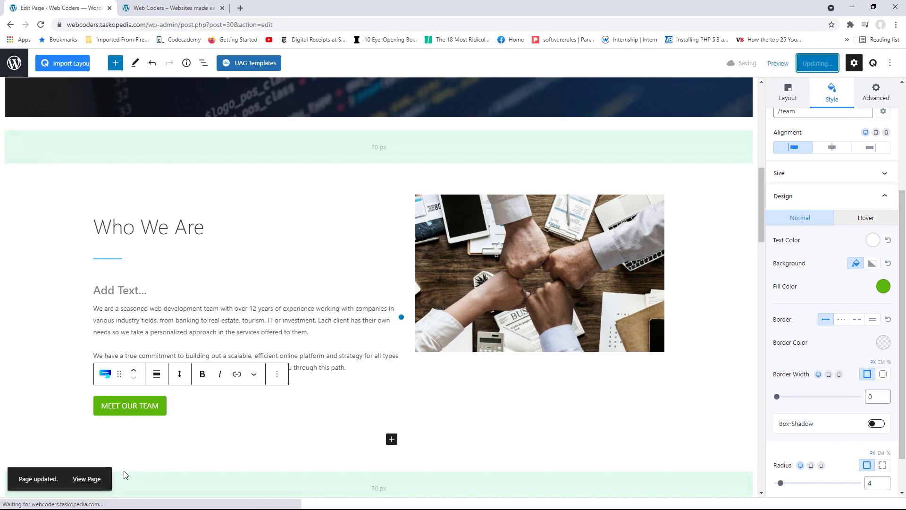
# Check the updated home page on the live site, then return to the reference site's Testimonials section
pyautogui.click(94, 482)
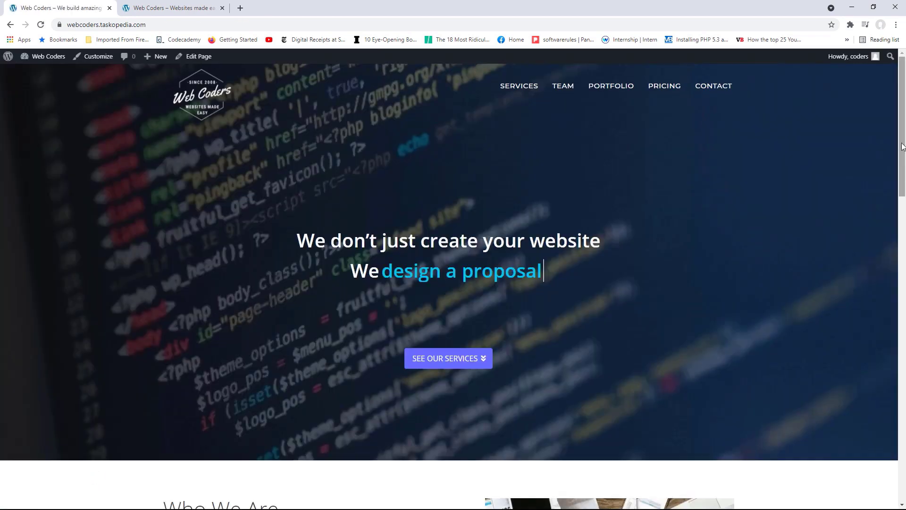
pyautogui.moveTo(904, 157); pyautogui.dragTo(904, 255)
pyautogui.click(174, 8)
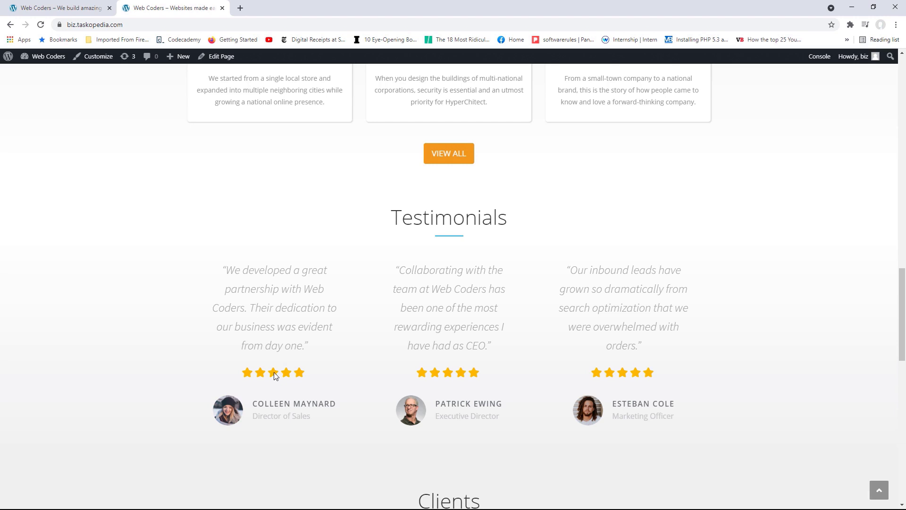
# Open the Web Coders home page for editing and add a single-column Row block below the Portfolio section
pyautogui.click(68, 6)
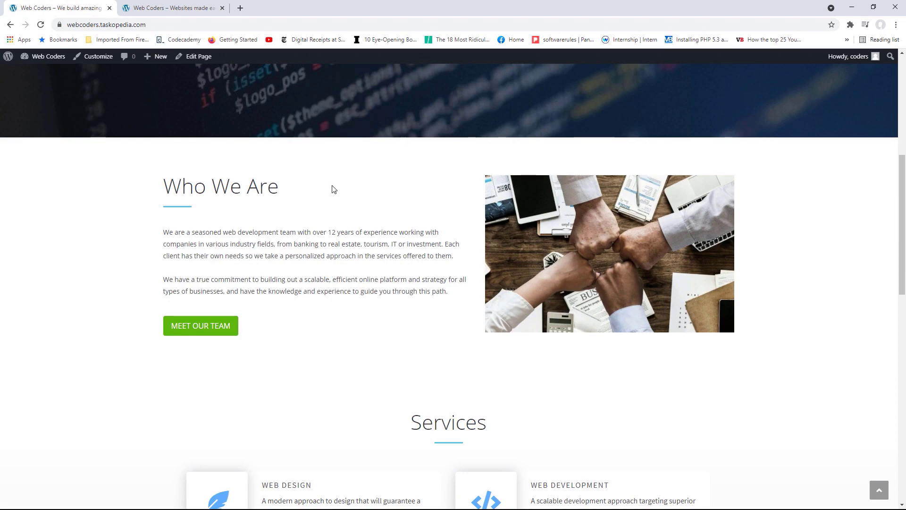
pyautogui.click(197, 57)
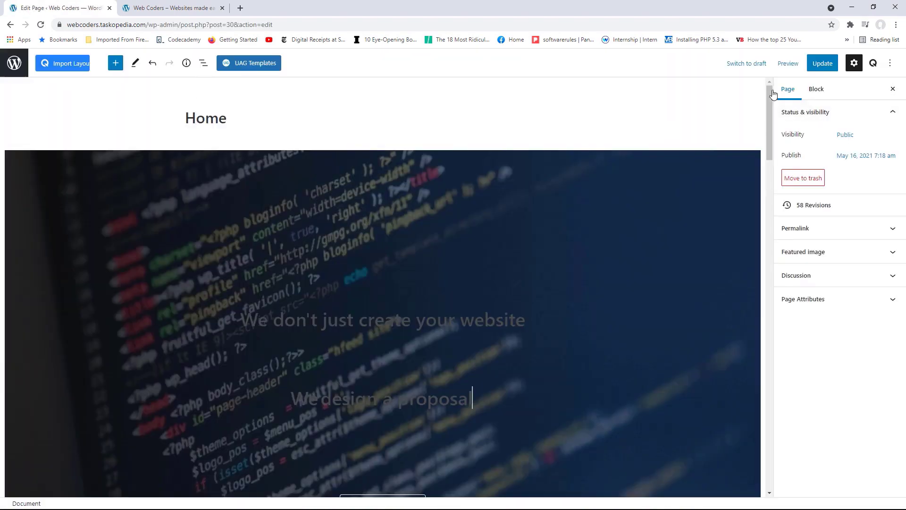
pyautogui.scroll(-1, 768, 107)
pyautogui.moveTo(767, 108); pyautogui.dragTo(735, 402)
pyautogui.scroll(-1, 734, 403)
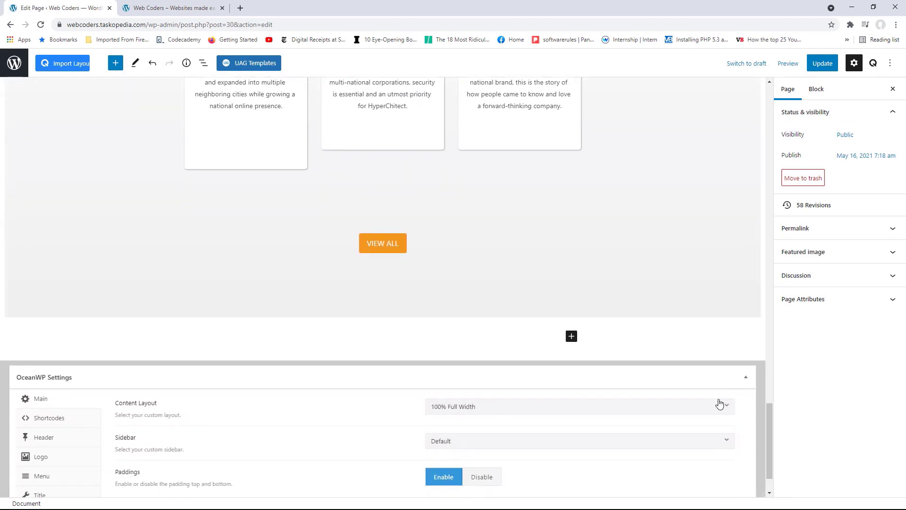
pyautogui.click(572, 336)
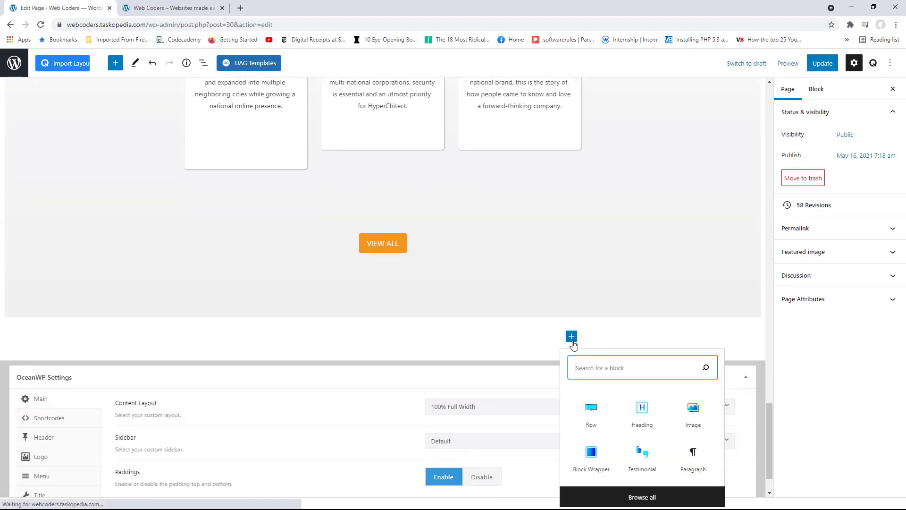
pyautogui.click(594, 414)
pyautogui.click(248, 380)
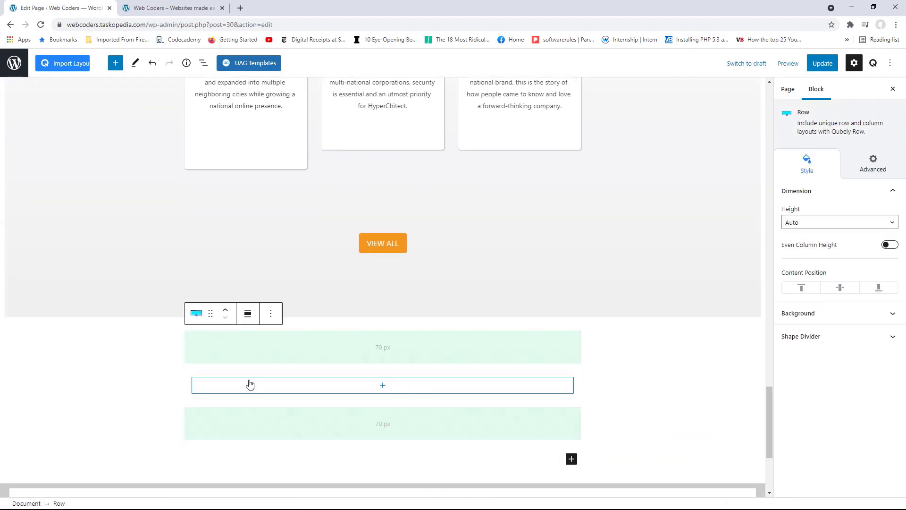
# Insert a Heading block in the new row's column and replace its placeholder text with "Testimonials"
pyautogui.click(383, 386)
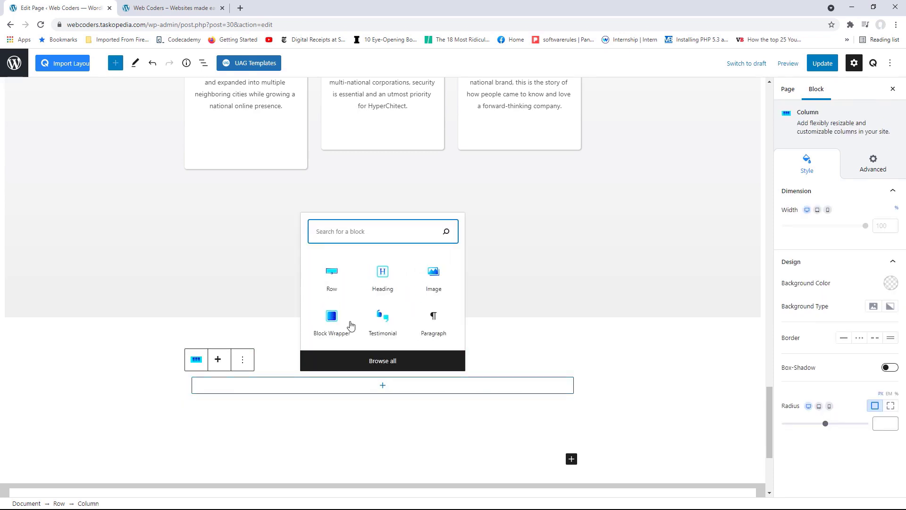
pyautogui.click(380, 281)
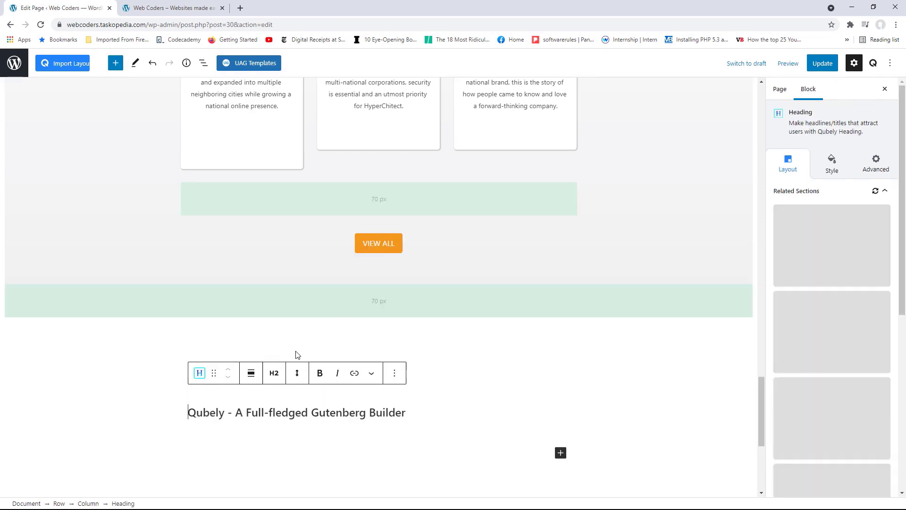
pyautogui.moveTo(406, 419); pyautogui.dragTo(192, 414)
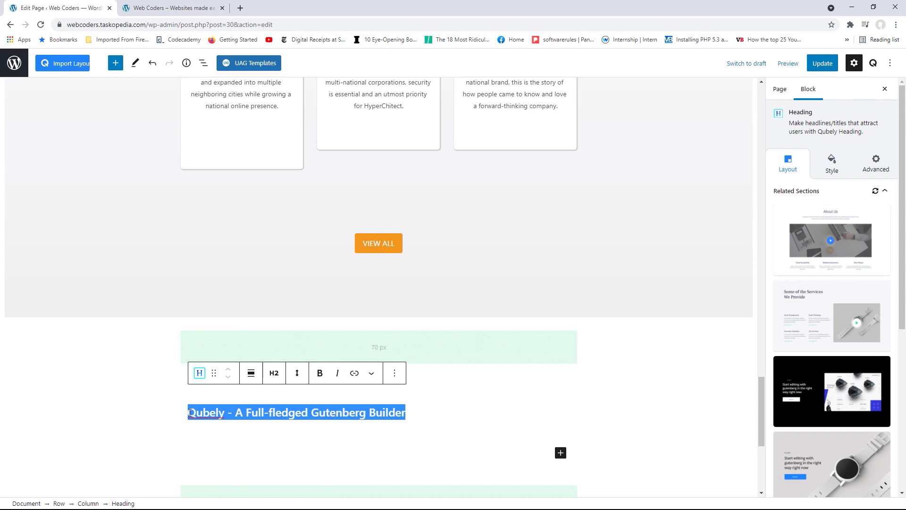
pyautogui.press('BackSpace')
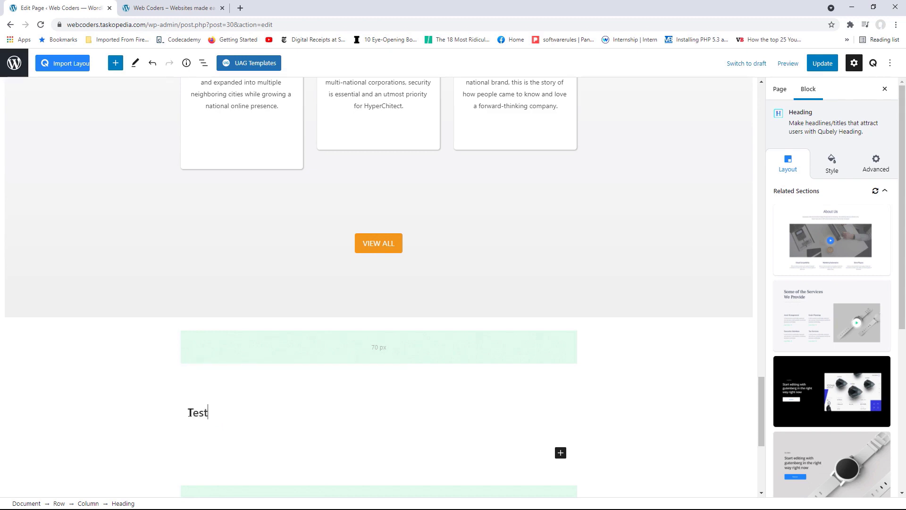
pyautogui.write('Testimonials')
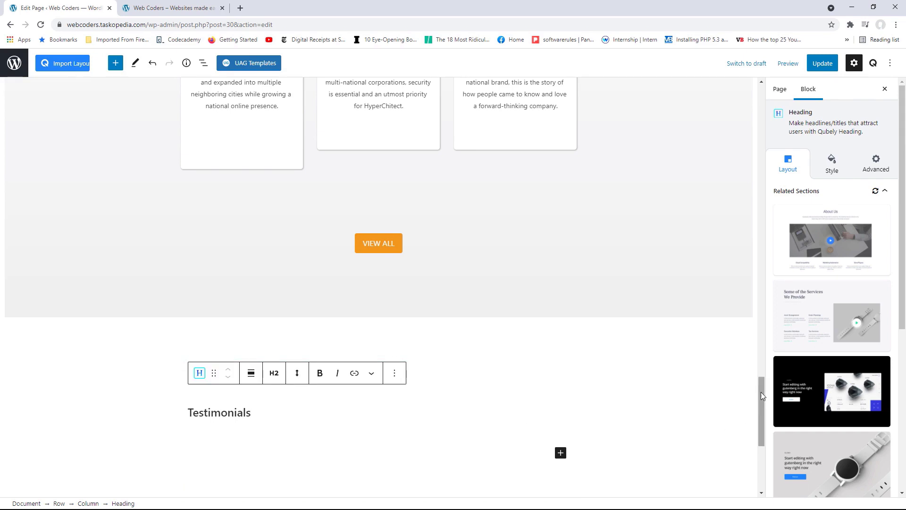
# Copy the style of the Portfolio heading and paste it onto the Testimonials heading
pyautogui.moveTo(761, 391); pyautogui.dragTo(761, 326)
pyautogui.click(390, 197)
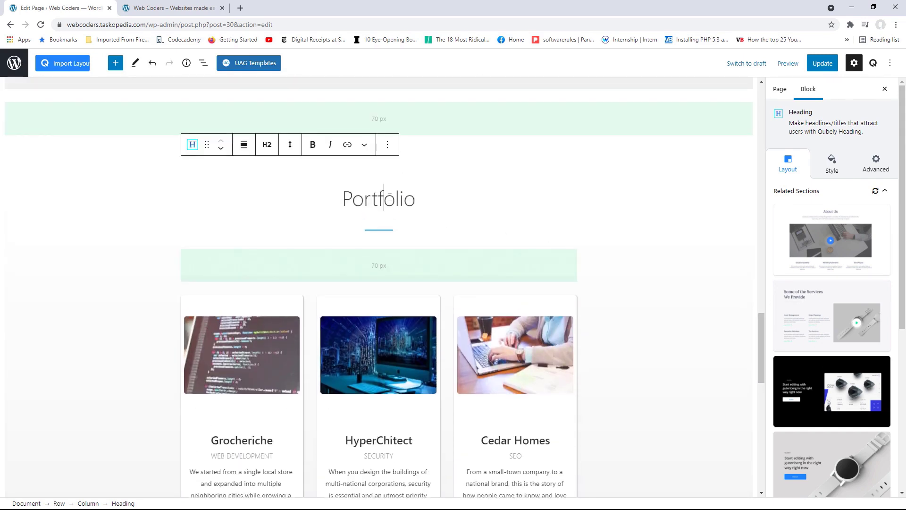
pyautogui.rightClick(390, 201)
pyautogui.click(430, 211)
pyautogui.moveTo(760, 353); pyautogui.dragTo(759, 441)
pyautogui.click(238, 278)
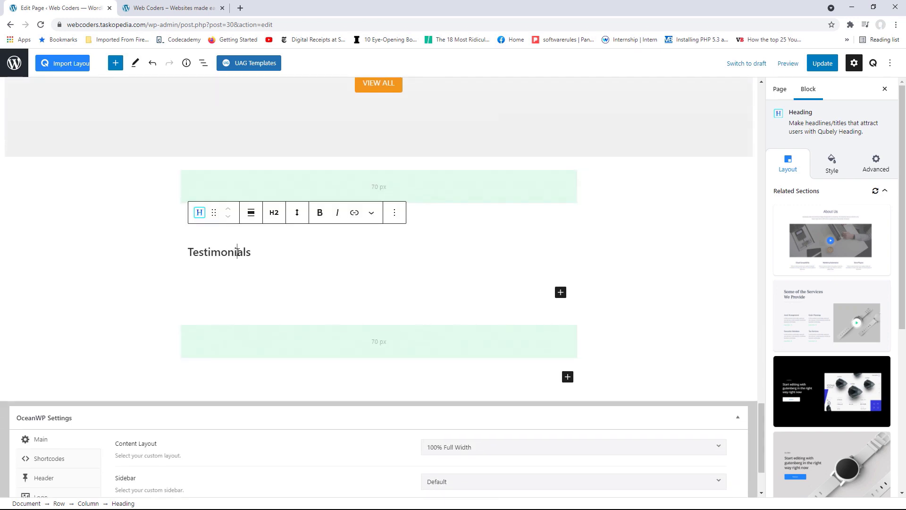
pyautogui.rightClick(238, 254)
pyautogui.click(267, 280)
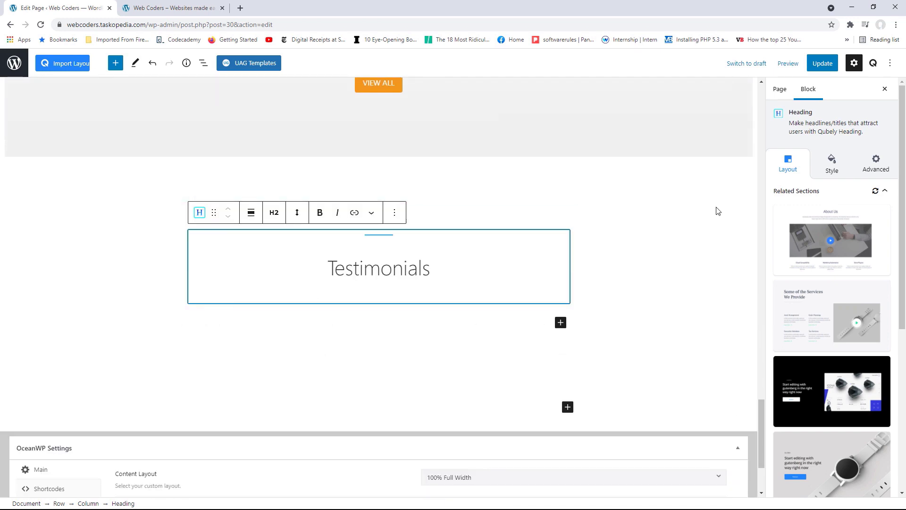
# Set the separator position of the Testimonials heading to Bottom
pyautogui.click(831, 163)
pyautogui.click(868, 281)
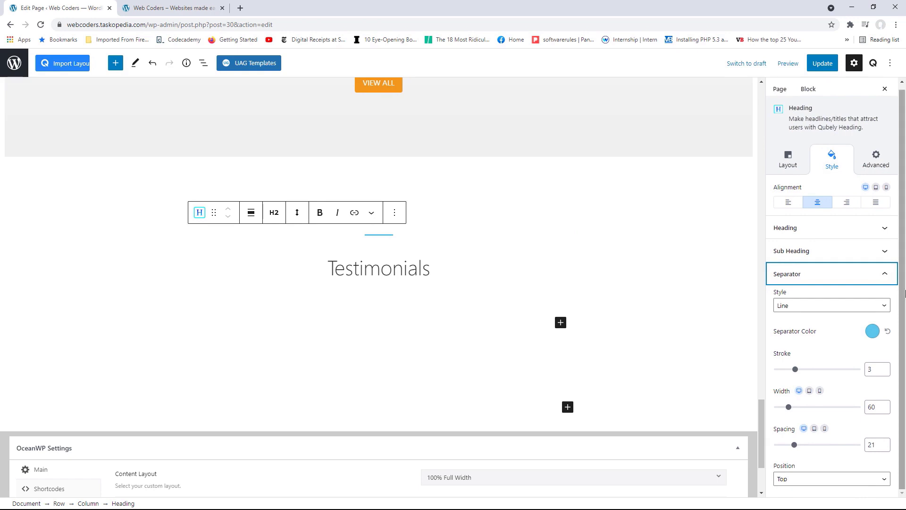
pyautogui.click(815, 481)
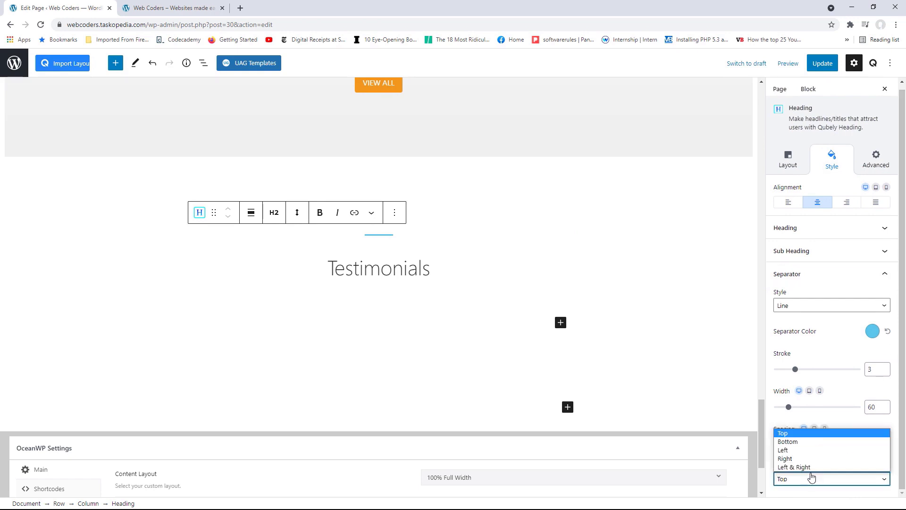
pyautogui.click(798, 441)
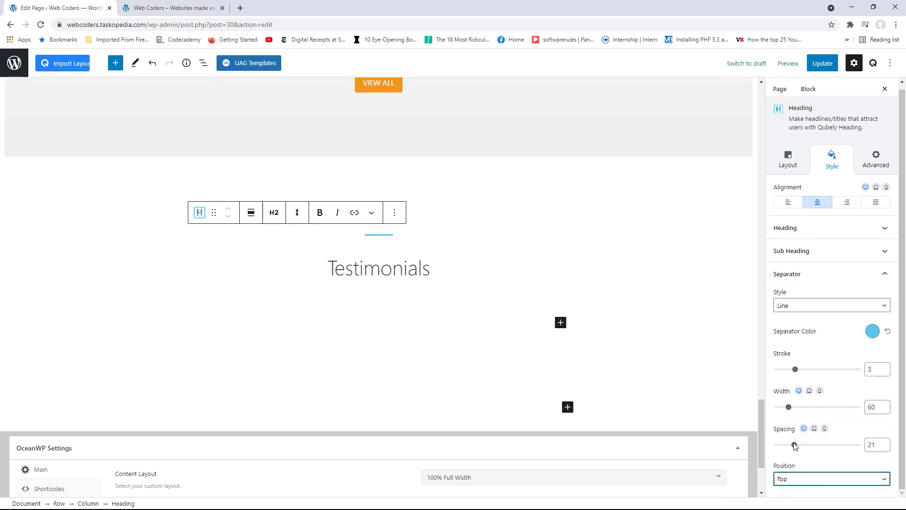
# Add a nested Row block with three equal columns beneath the Testimonials heading
pyautogui.click(561, 323)
pyautogui.click(593, 400)
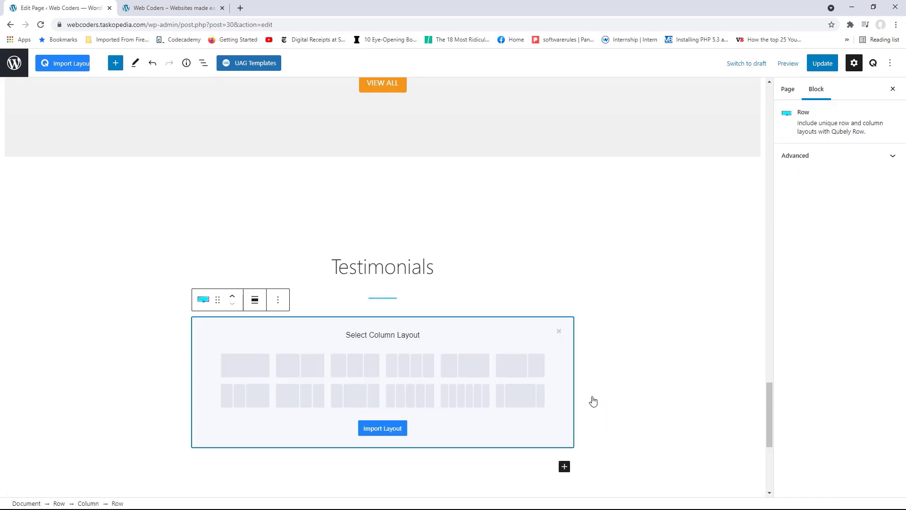
pyautogui.click(353, 368)
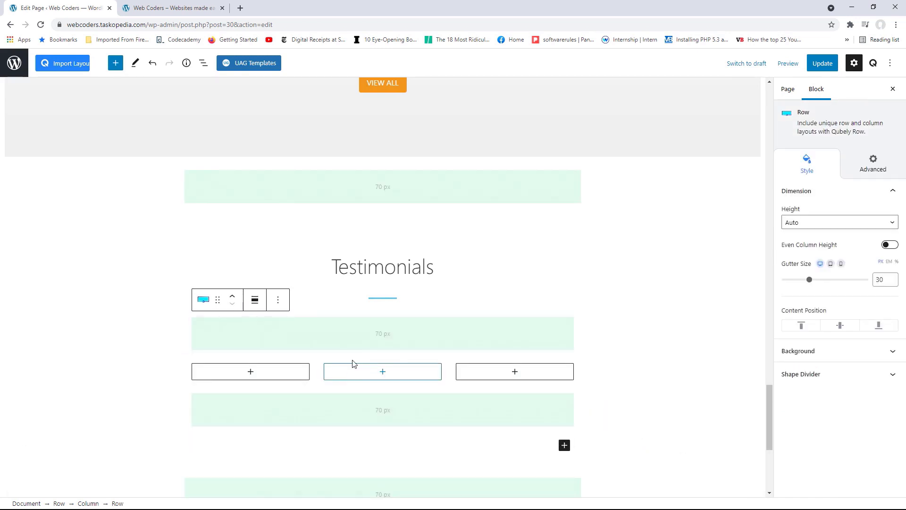
# Insert the Testimonial block with the purple quote icon in the first column and set its number of testimonials to 1
pyautogui.click(251, 372)
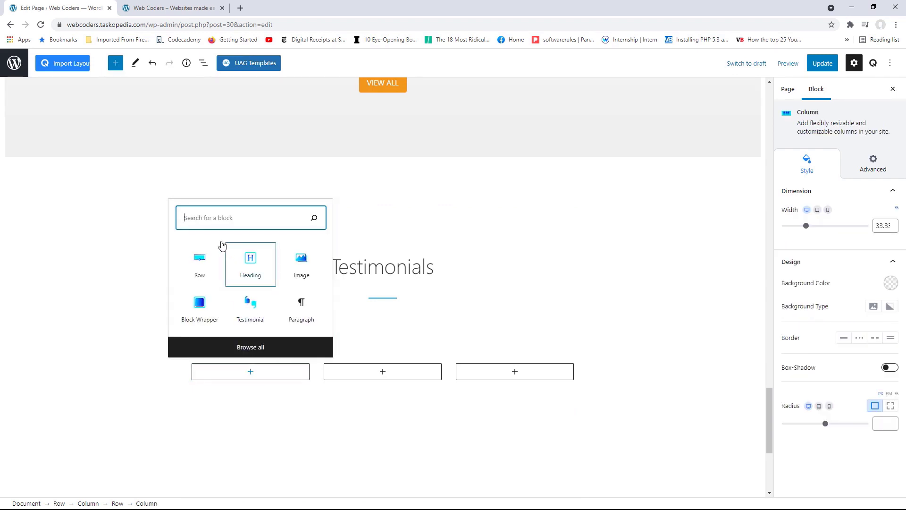
pyautogui.write('tes')
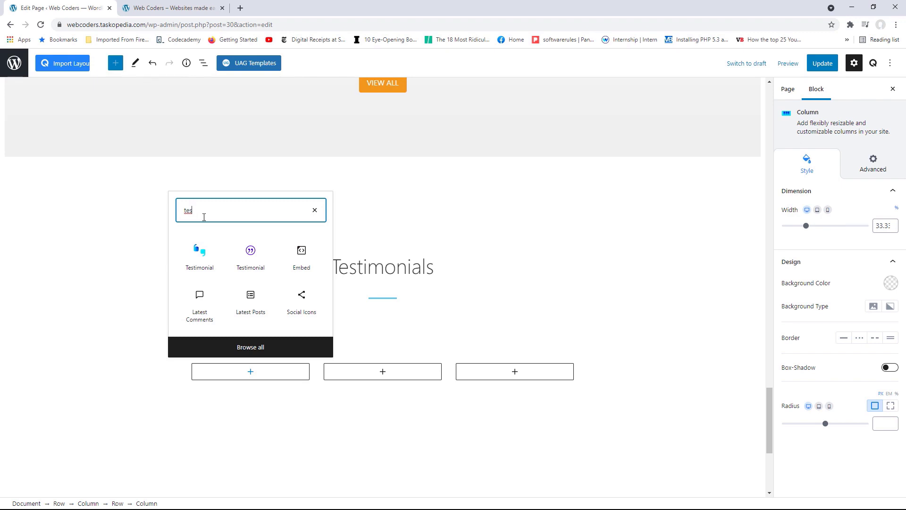
pyautogui.click(264, 256)
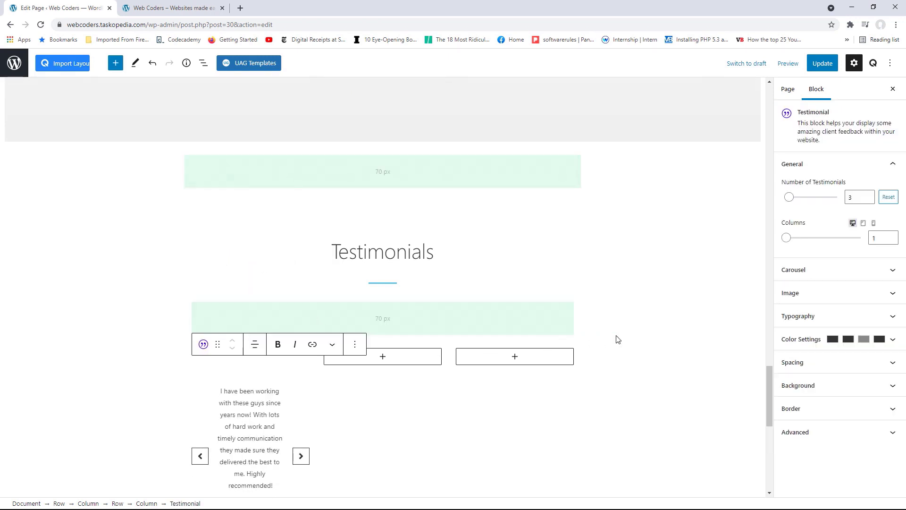
pyautogui.moveTo(770, 379); pyautogui.dragTo(769, 398)
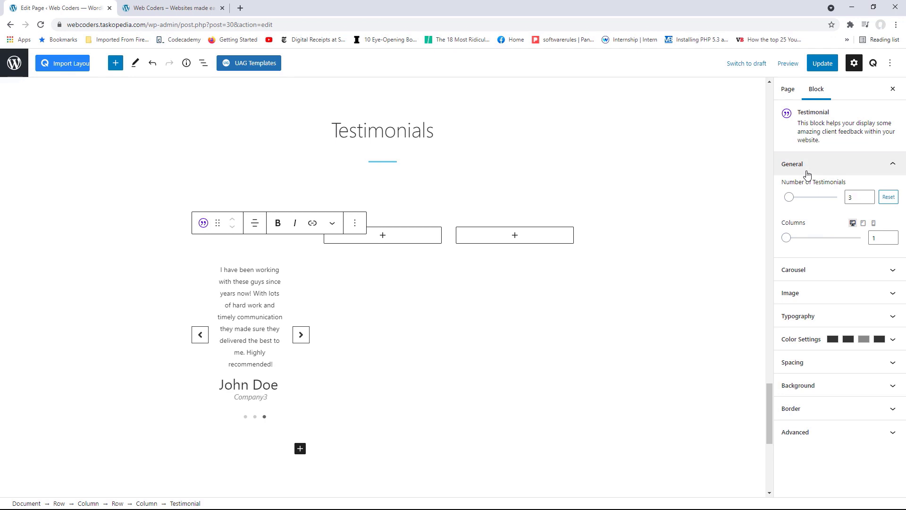
pyautogui.click(868, 199)
pyautogui.click(868, 200)
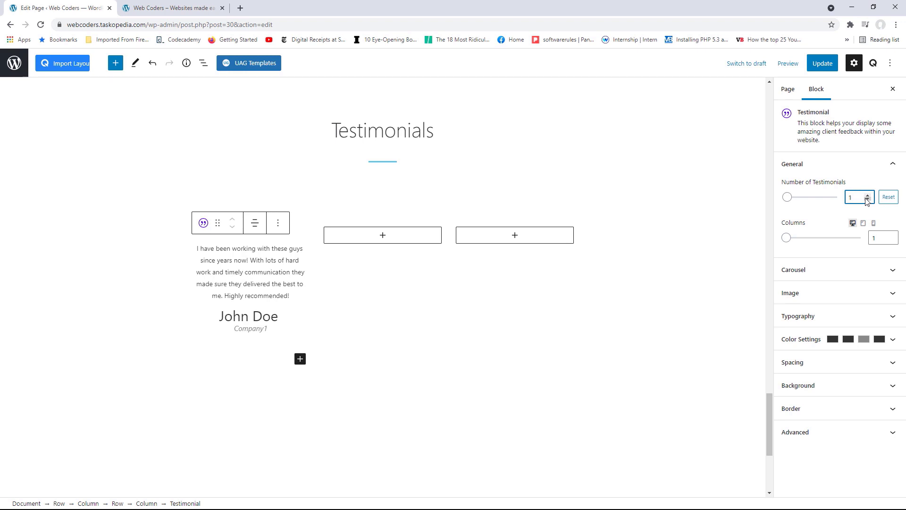
# Turn off Infinite Loop, Autoplay and Pause On Hover in the testimonial's carousel settings
pyautogui.click(852, 272)
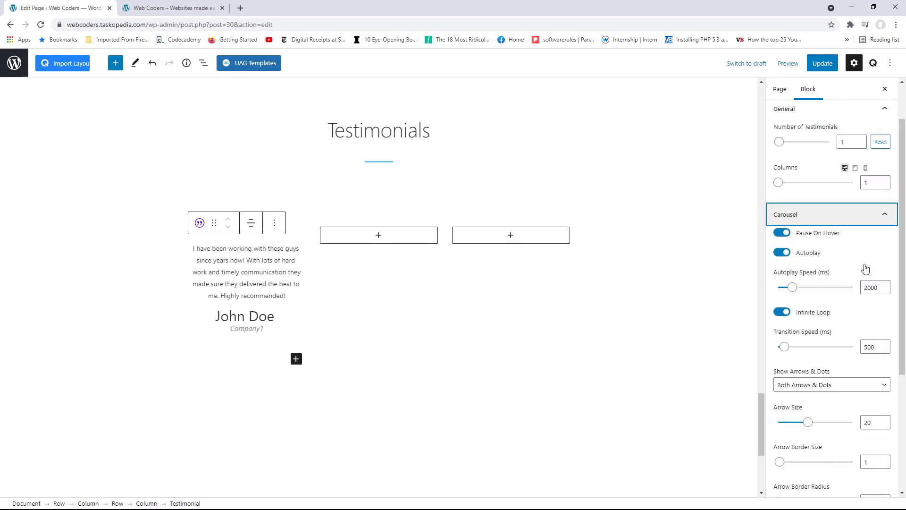
pyautogui.click(780, 292)
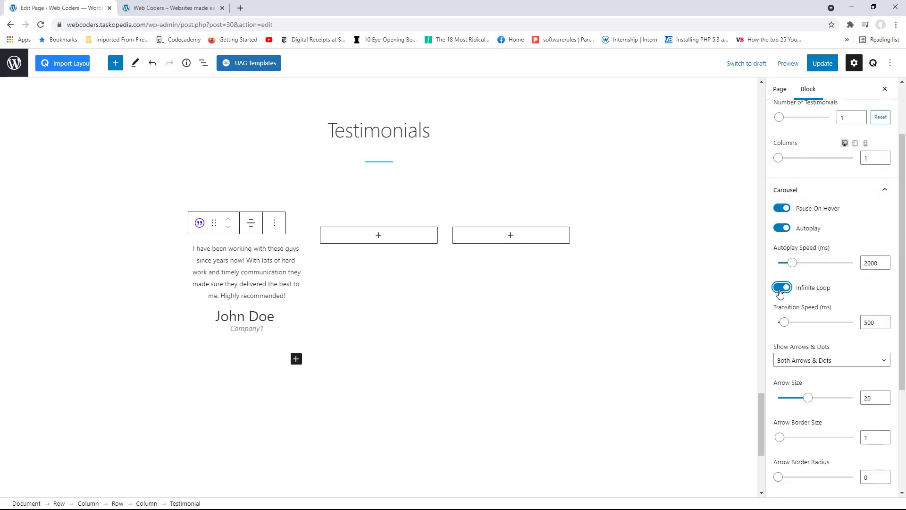
pyautogui.click(780, 292)
pyautogui.click(781, 228)
pyautogui.click(783, 211)
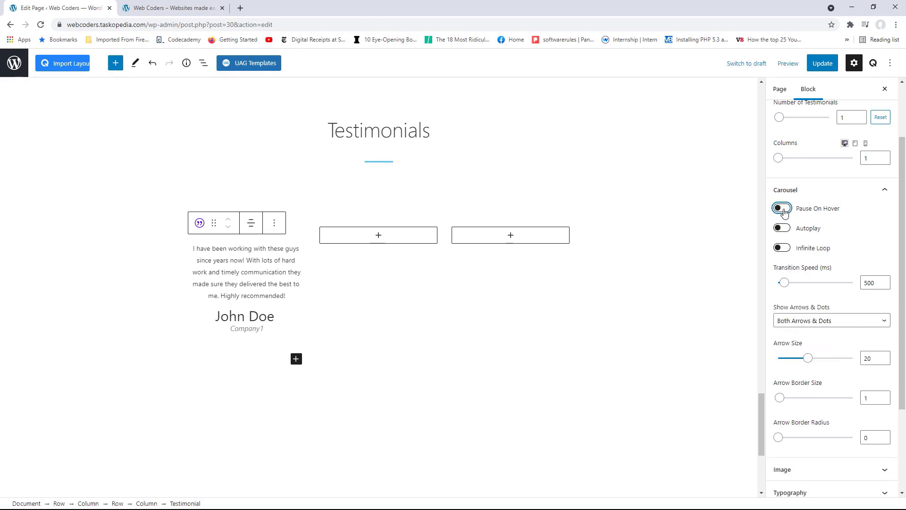
pyautogui.click(871, 195)
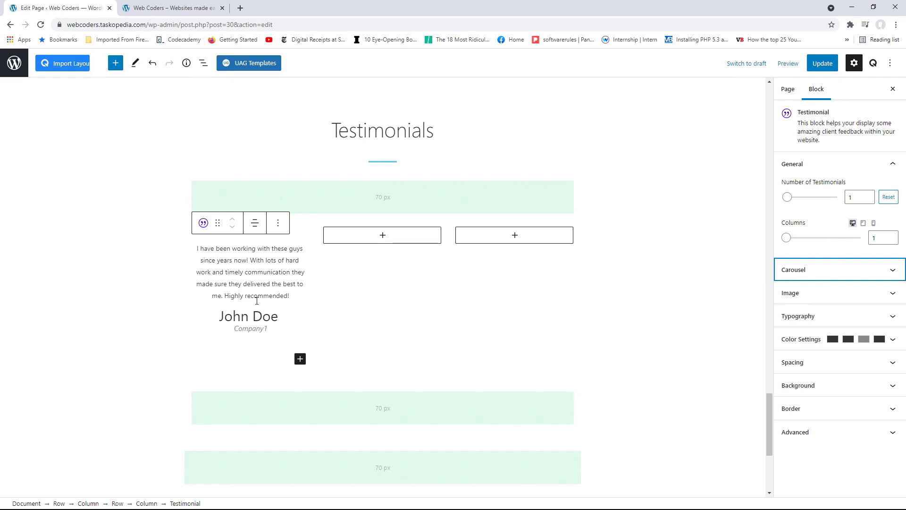
# Set the testimonial's image to testimonial1.jpg from the media library
pyautogui.click(870, 298)
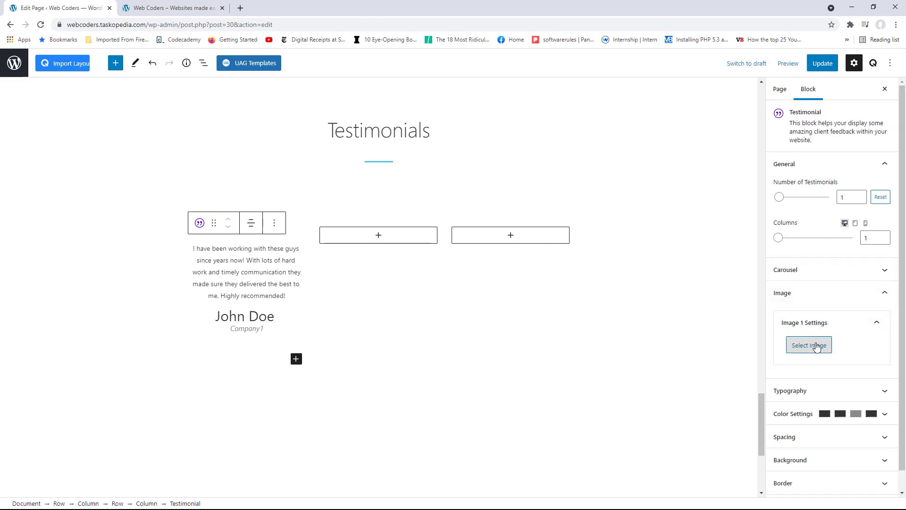
pyautogui.click(817, 347)
pyautogui.click(191, 193)
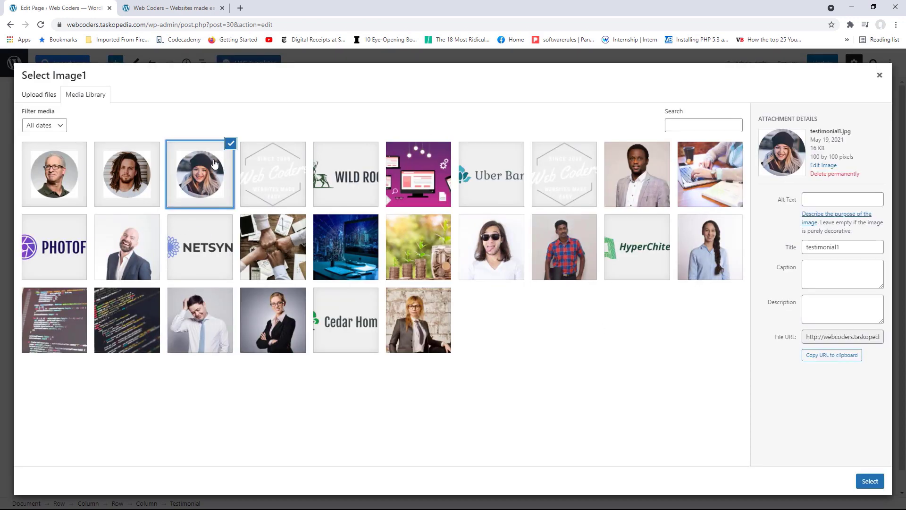
pyautogui.click(870, 481)
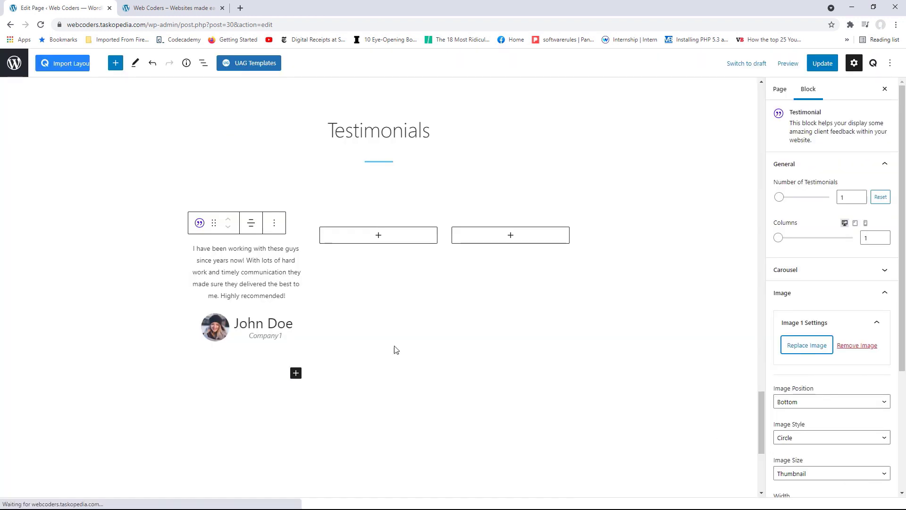
# Replace the testimonial's placeholder author name with the client's full name
pyautogui.click(288, 323)
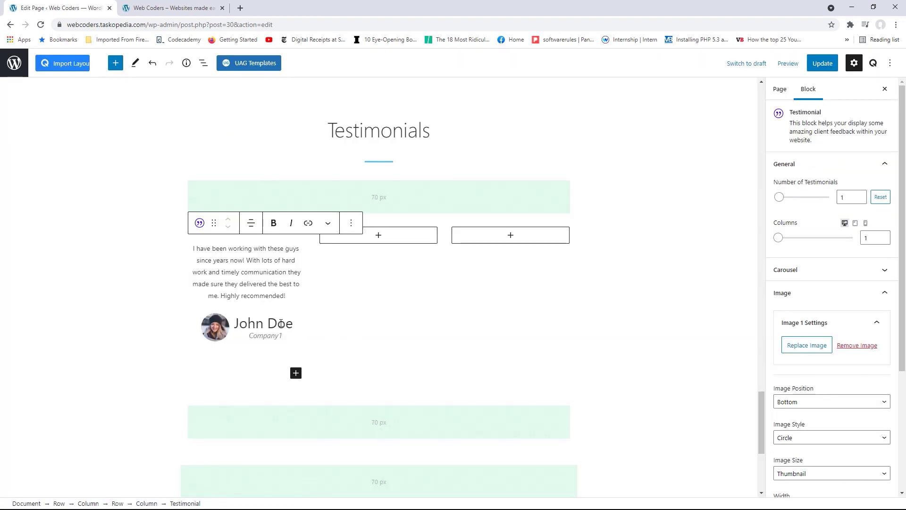
pyautogui.moveTo(293, 323); pyautogui.dragTo(235, 321)
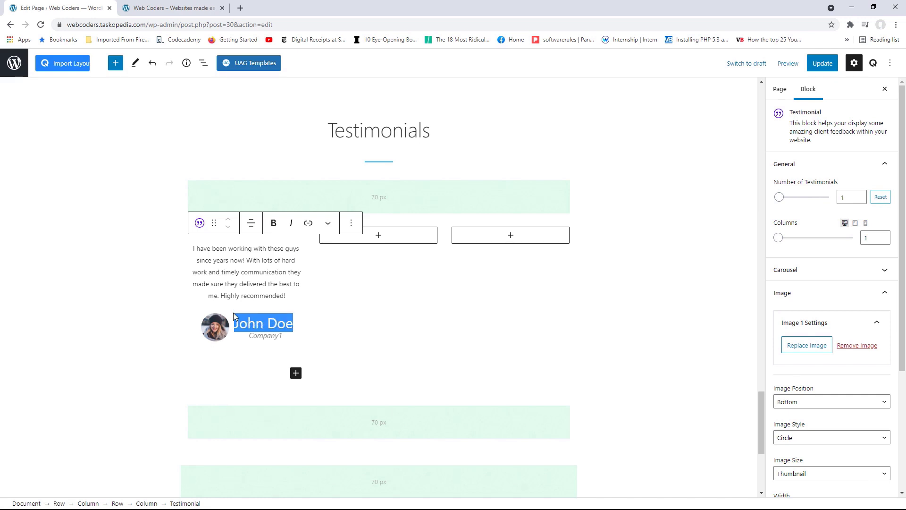
pyautogui.write('Cp')
pyautogui.press('BackSpace')
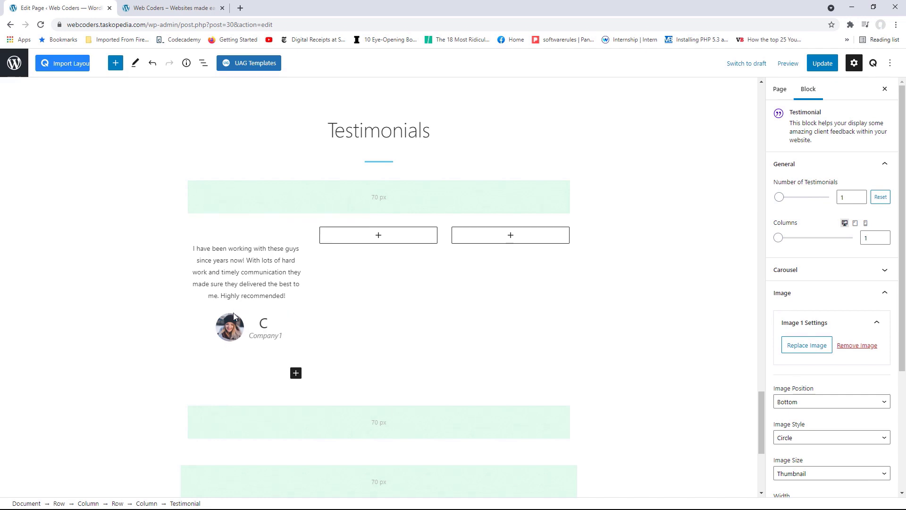
pyautogui.write('ollen May')
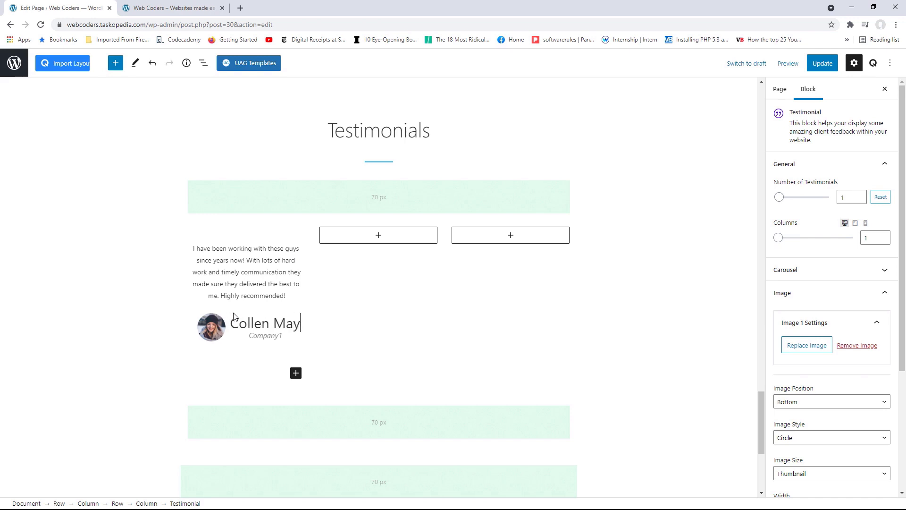
pyautogui.write('nard')
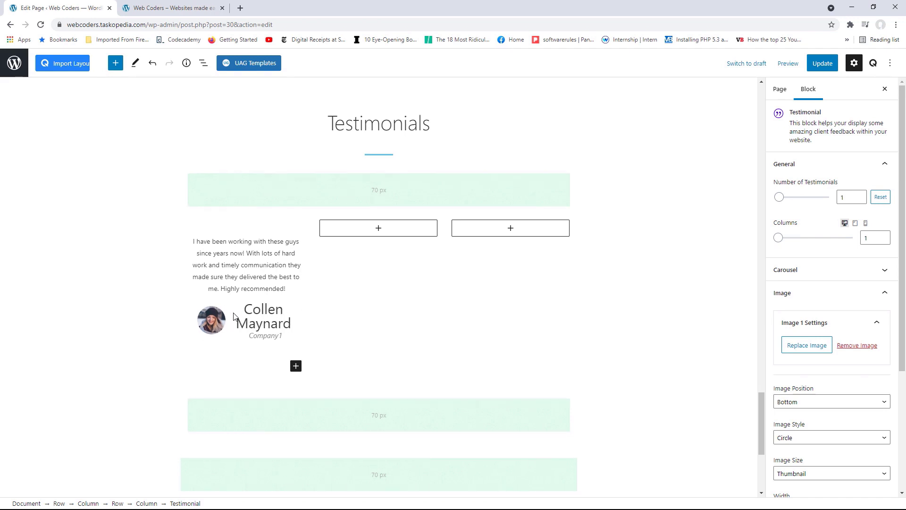
# Replace the first testimonial's placeholder company name with Lab Cyber
pyautogui.moveTo(280, 337); pyautogui.dragTo(258, 335)
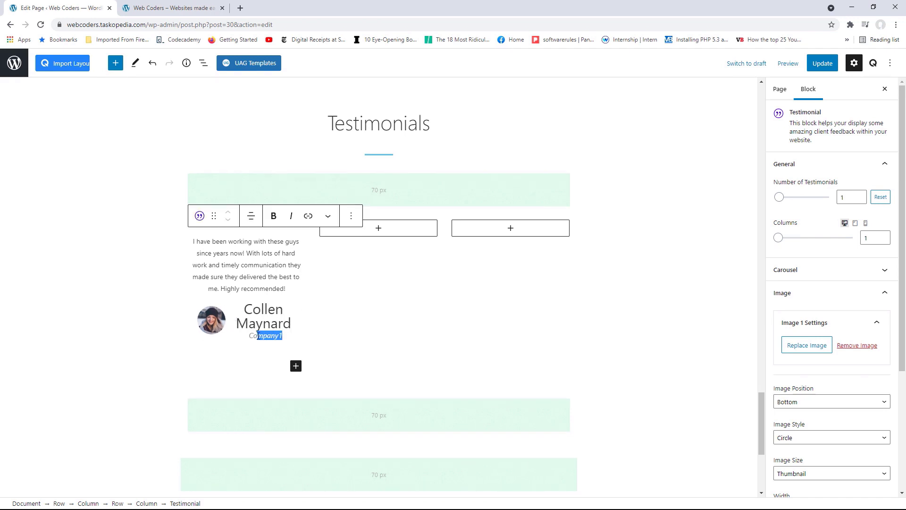
pyautogui.write('Ed')
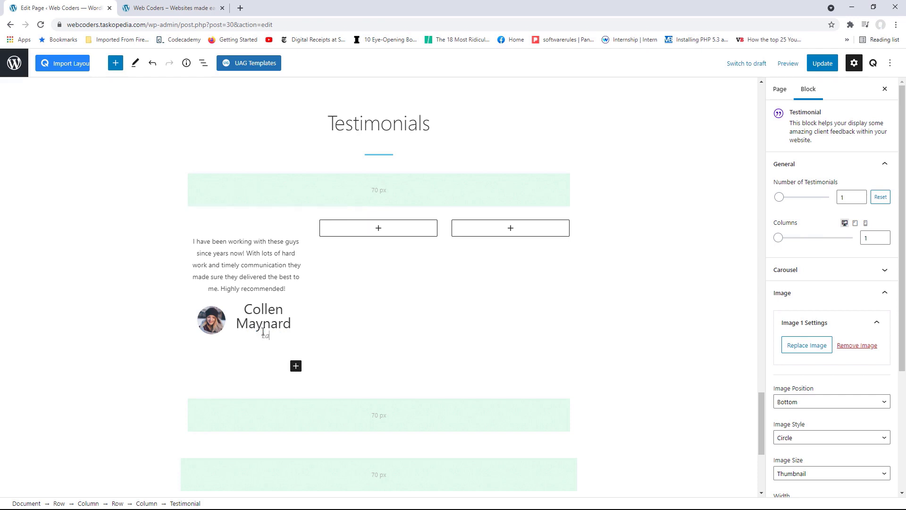
pyautogui.write('b Cyber')
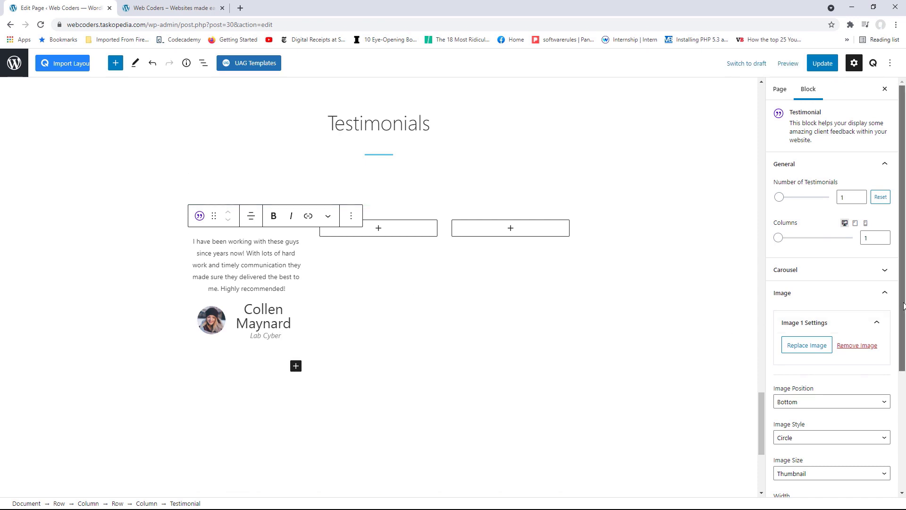
# Set the first testimonial's image position to Left
pyautogui.scroll(-2, 904, 359)
pyautogui.scroll(-1, 905, 359)
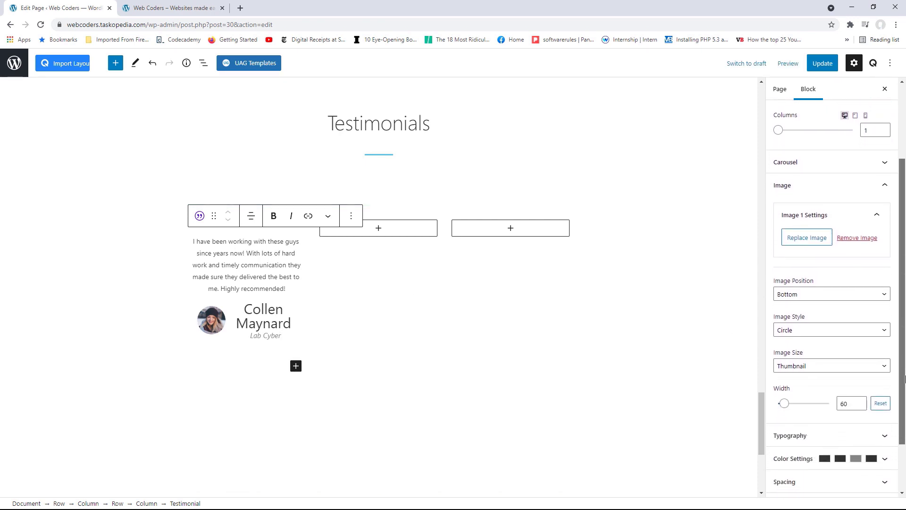
pyautogui.click(843, 297)
pyautogui.click(809, 323)
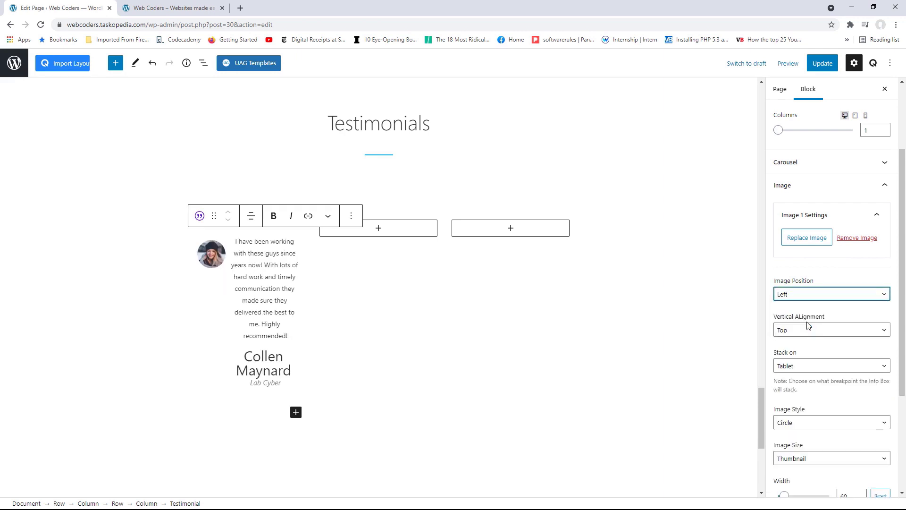
# Update the page and view its Testimonials section on the live site
pyautogui.click(819, 67)
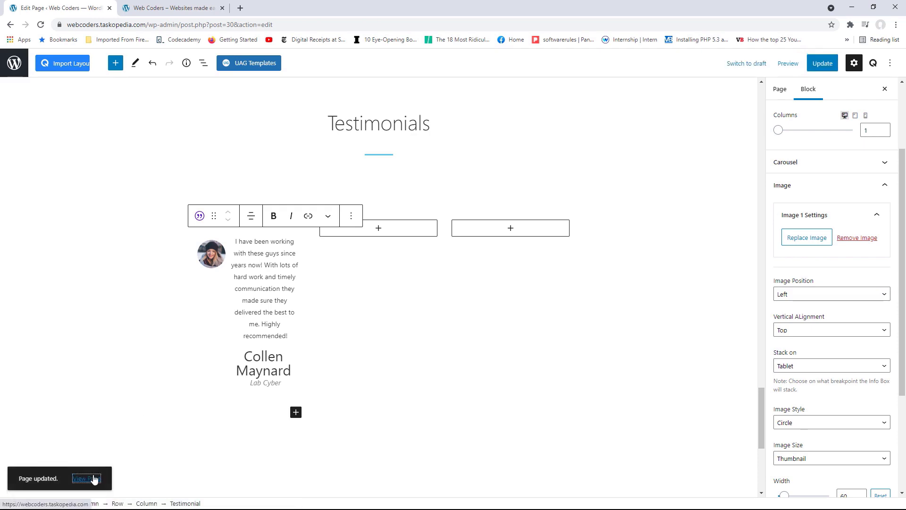
pyautogui.click(94, 479)
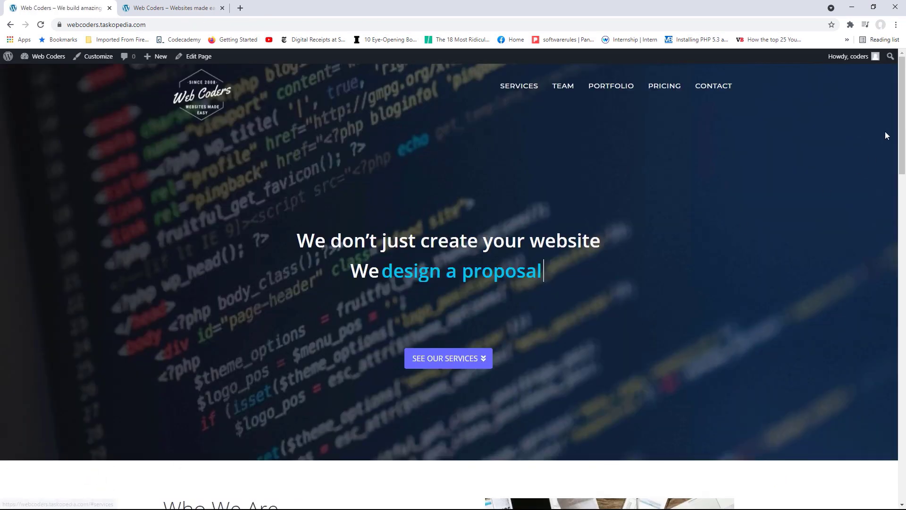
pyautogui.moveTo(902, 137); pyautogui.dragTo(902, 435)
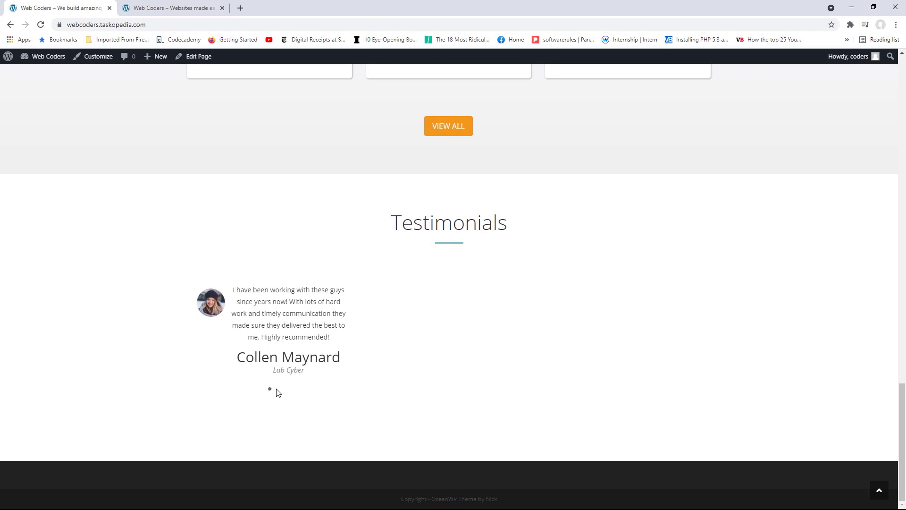
# Reopen the page for editing and set the first testimonial's image width to 75
pyautogui.click(198, 58)
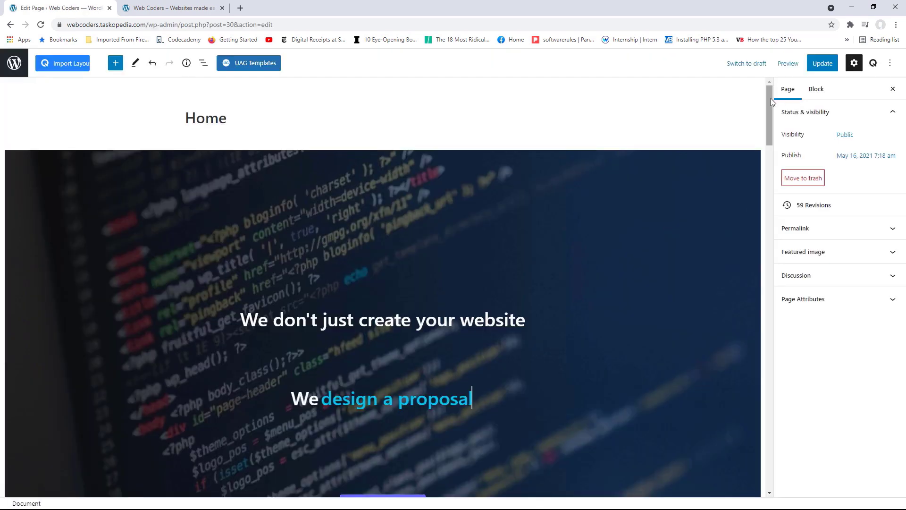
pyautogui.moveTo(770, 98); pyautogui.dragTo(771, 412)
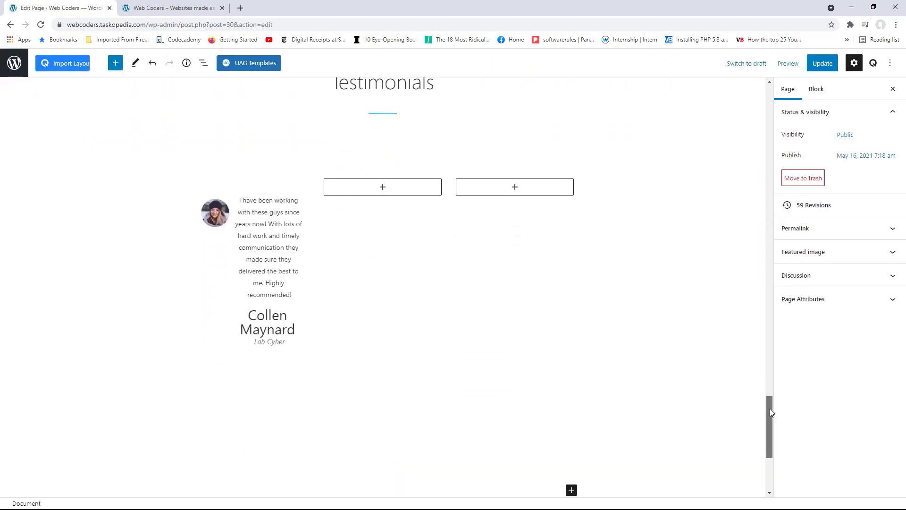
pyautogui.click(239, 212)
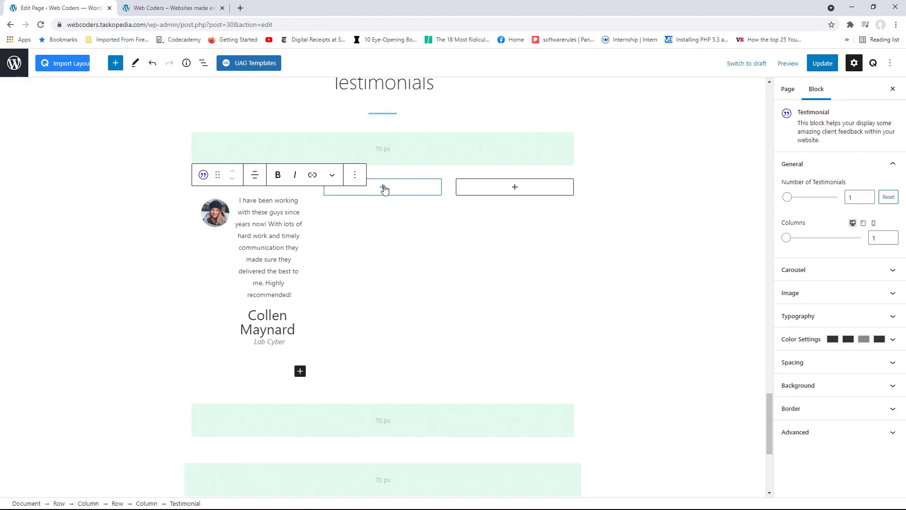
pyautogui.click(883, 300)
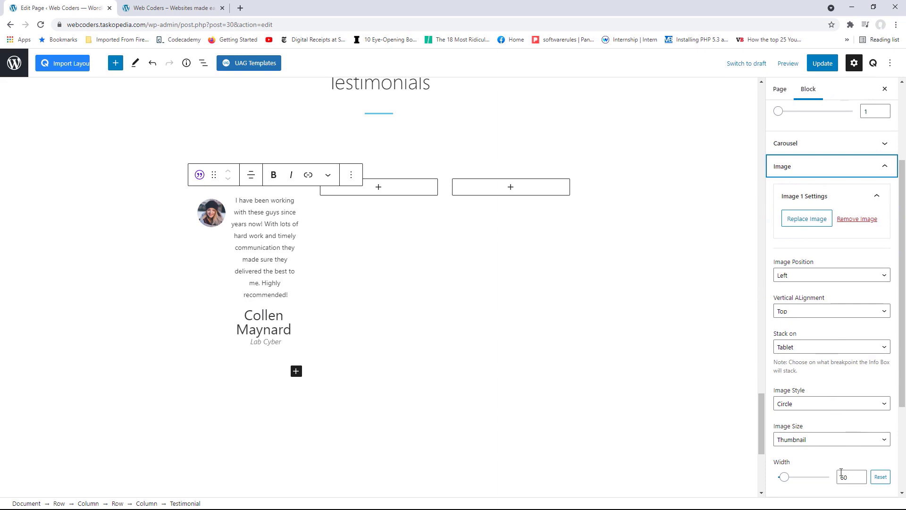
pyautogui.click(859, 475)
pyautogui.click(860, 475)
pyautogui.click(859, 475)
pyautogui.click(859, 475)
pyautogui.click(859, 475)
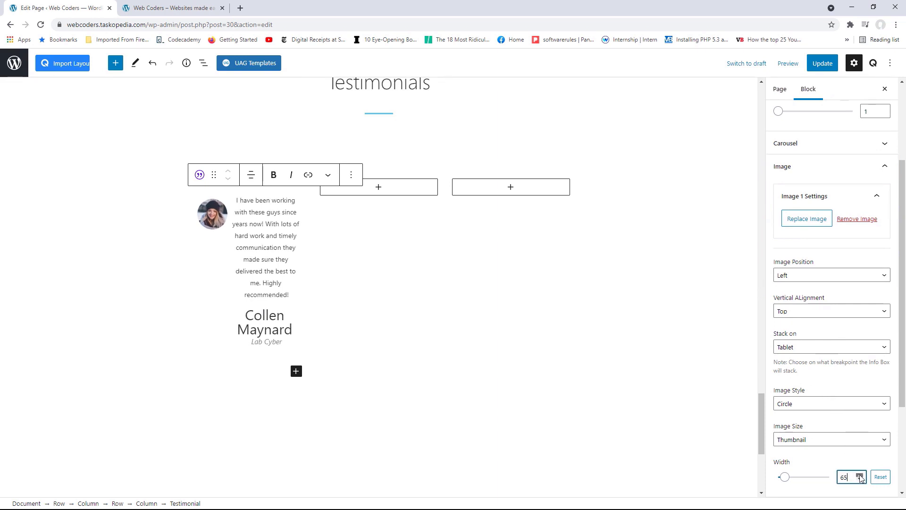
pyautogui.click(860, 475)
pyautogui.click(859, 475)
pyautogui.click(860, 475)
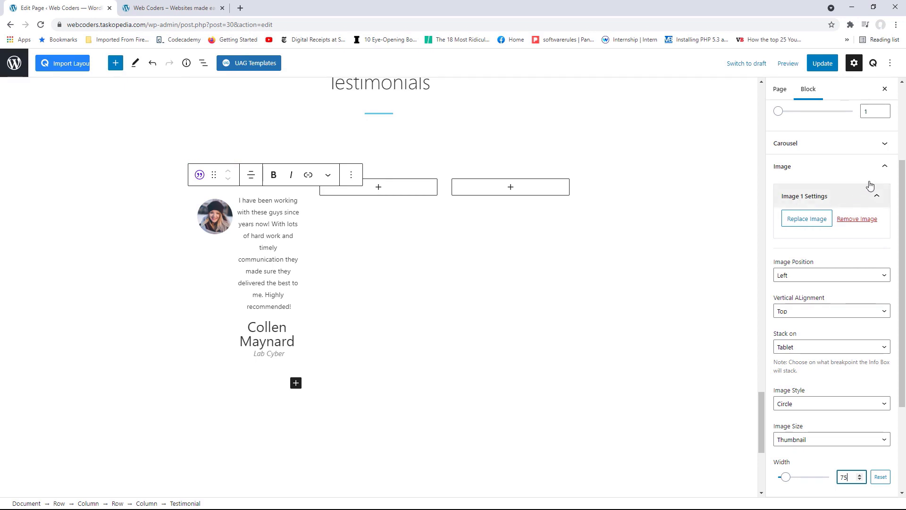
# Set the testimonial's carousel to show Only Arrows, with arrow size 0 and arrow border size 0
pyautogui.click(881, 169)
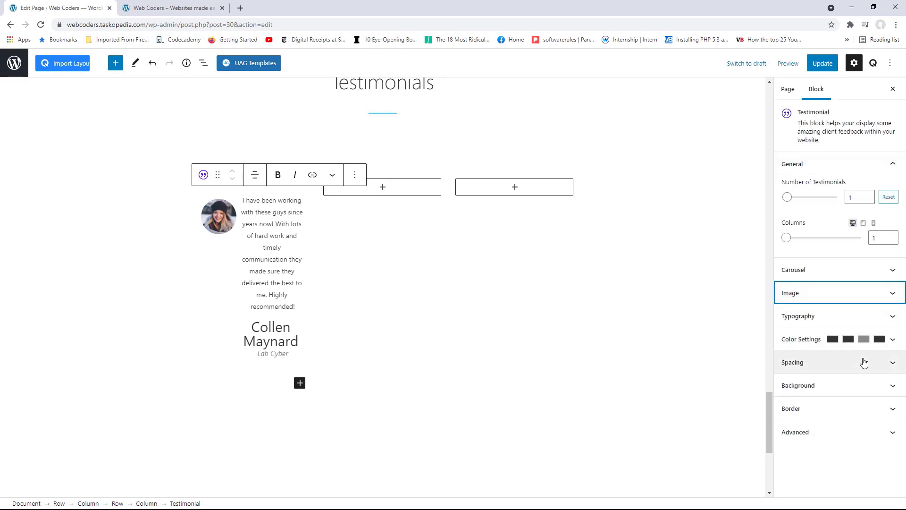
pyautogui.click(891, 271)
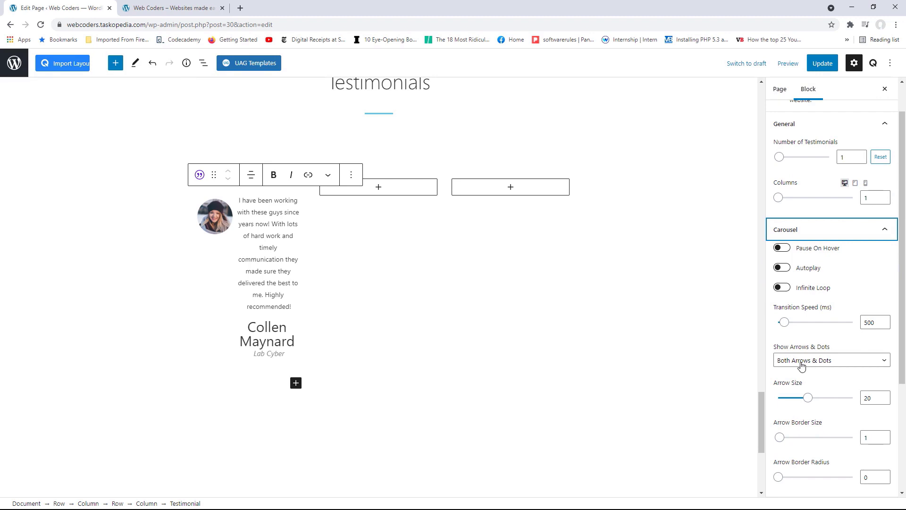
pyautogui.click(829, 364)
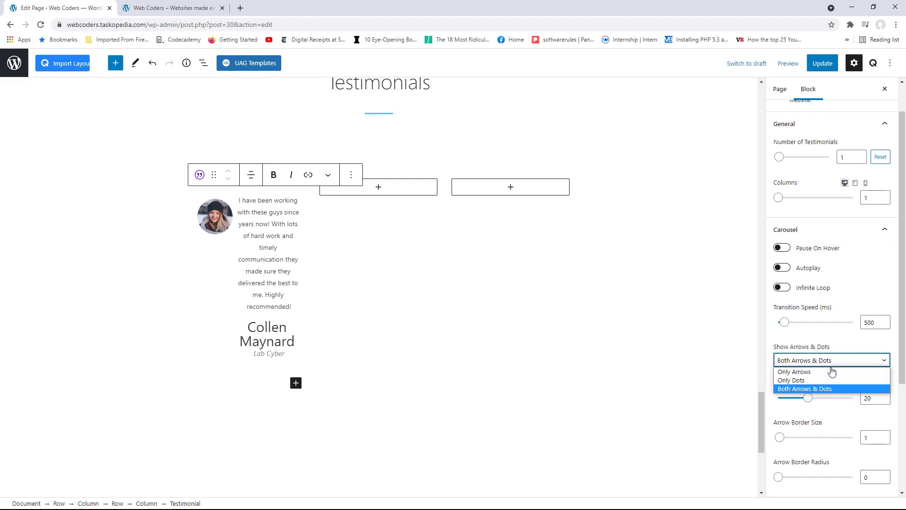
pyautogui.click(823, 372)
pyautogui.moveTo(809, 401); pyautogui.dragTo(768, 406)
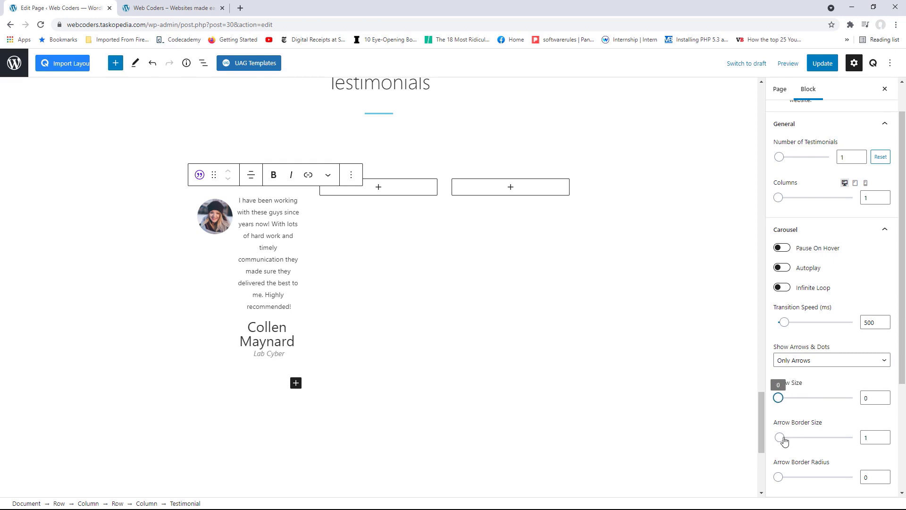
pyautogui.moveTo(780, 441); pyautogui.dragTo(774, 442)
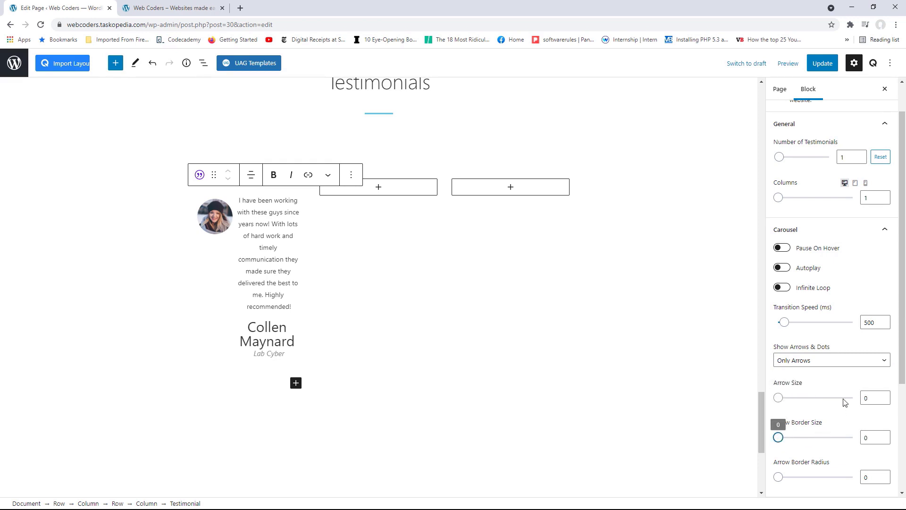
# Save the carousel changes to the page and check the Testimonials section on the live site
pyautogui.click(822, 65)
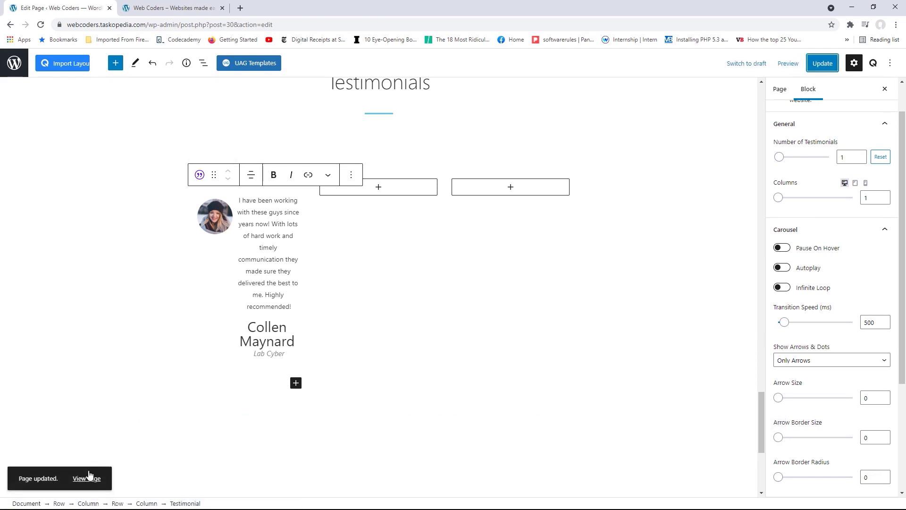
pyautogui.click(86, 480)
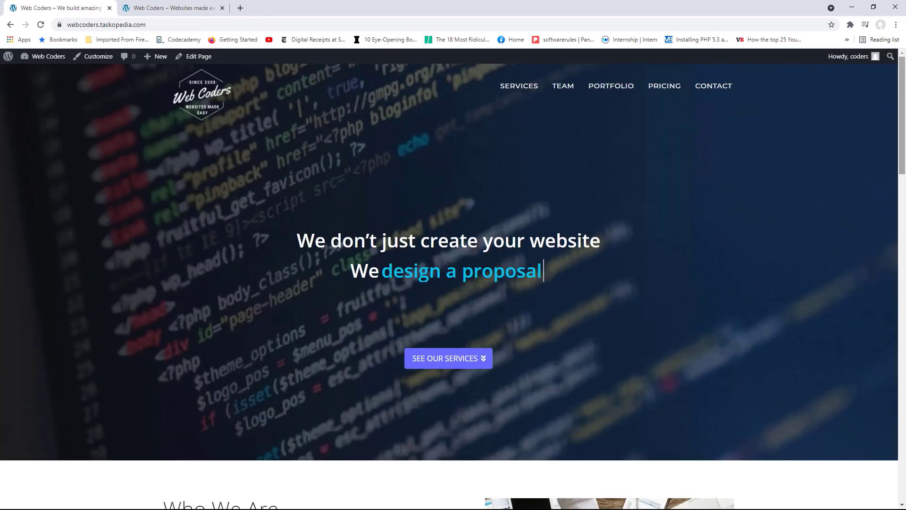
pyautogui.moveTo(902, 87); pyautogui.dragTo(899, 412)
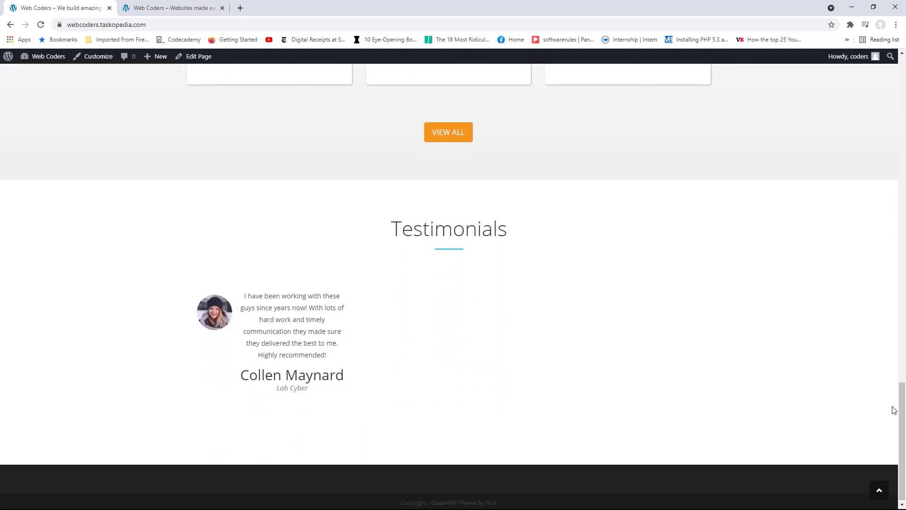
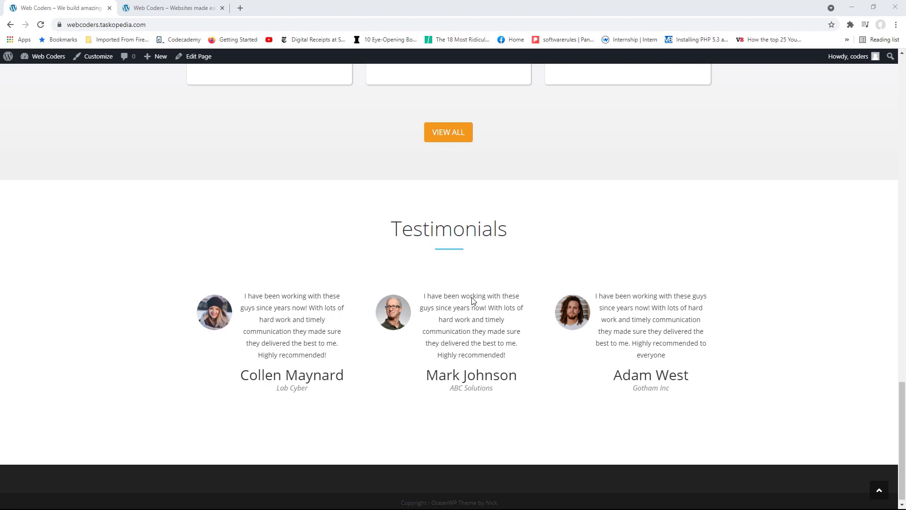
pyautogui.click(427, 300)
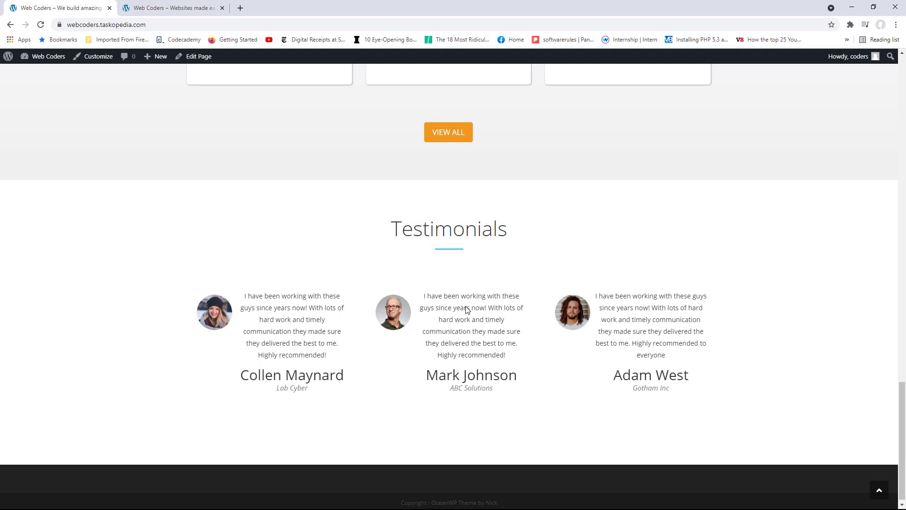
# Reopen the page for editing and check the width setting of each of the three testimonial columns
pyautogui.click(202, 62)
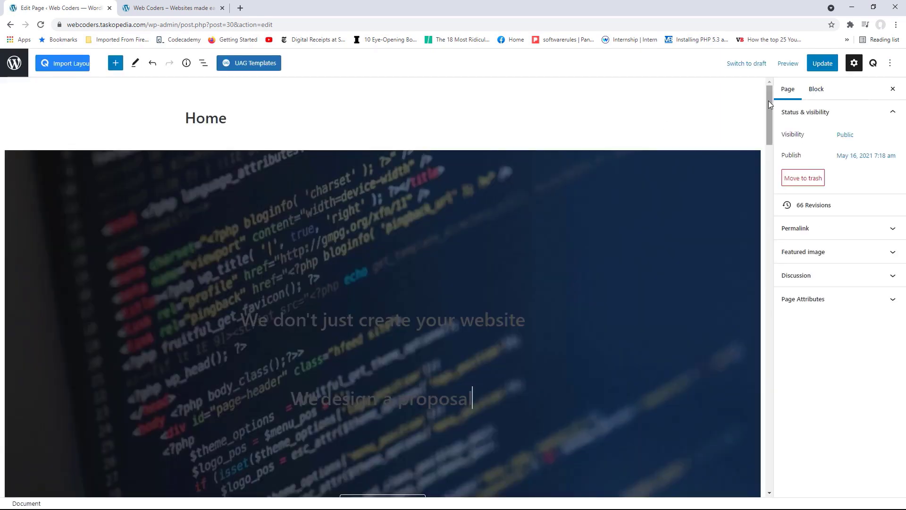
pyautogui.scroll(-8, 752, 255)
pyautogui.scroll(-15, 752, 255)
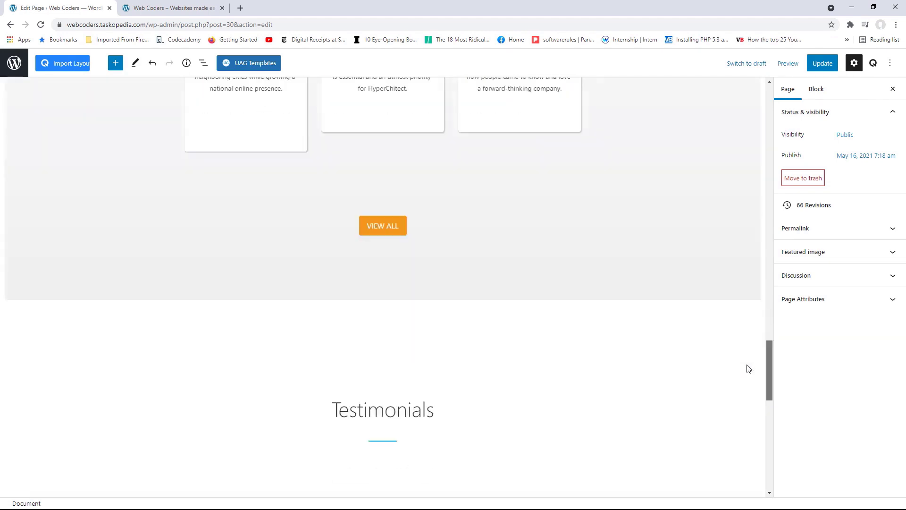
pyautogui.click(211, 261)
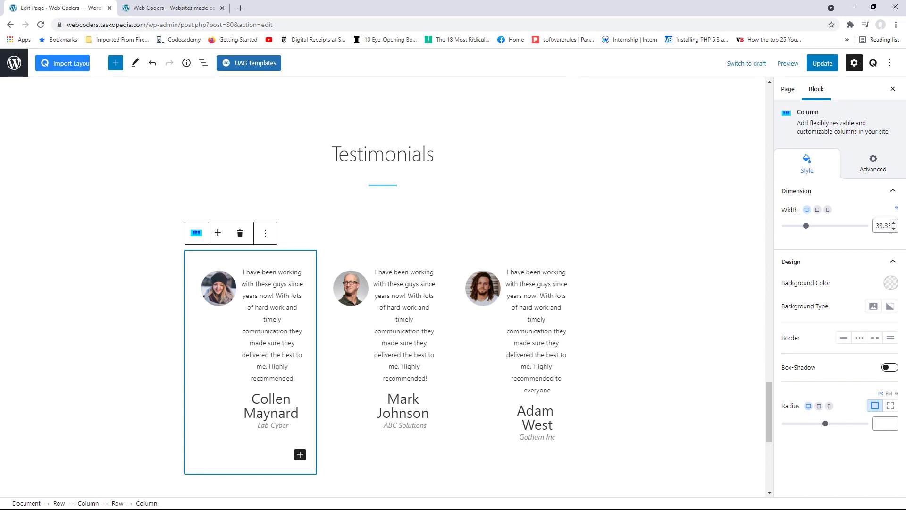
pyautogui.click(340, 254)
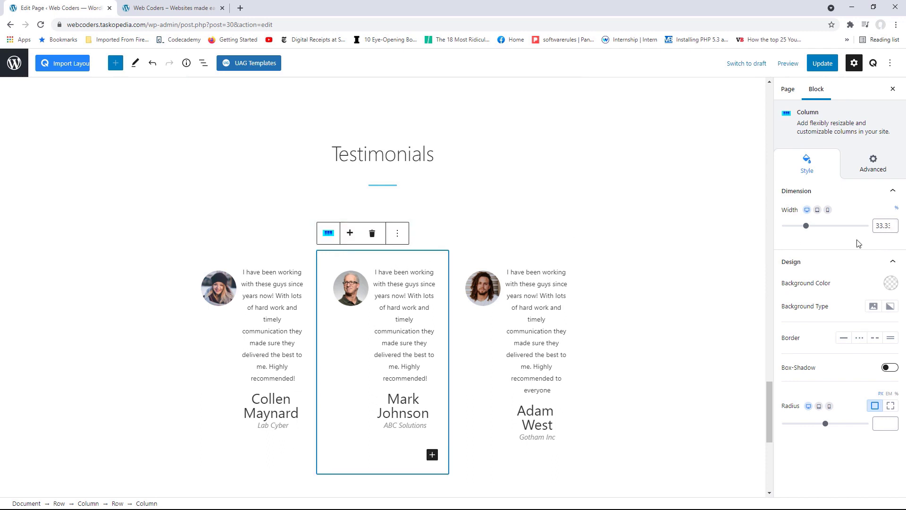
pyautogui.click(472, 258)
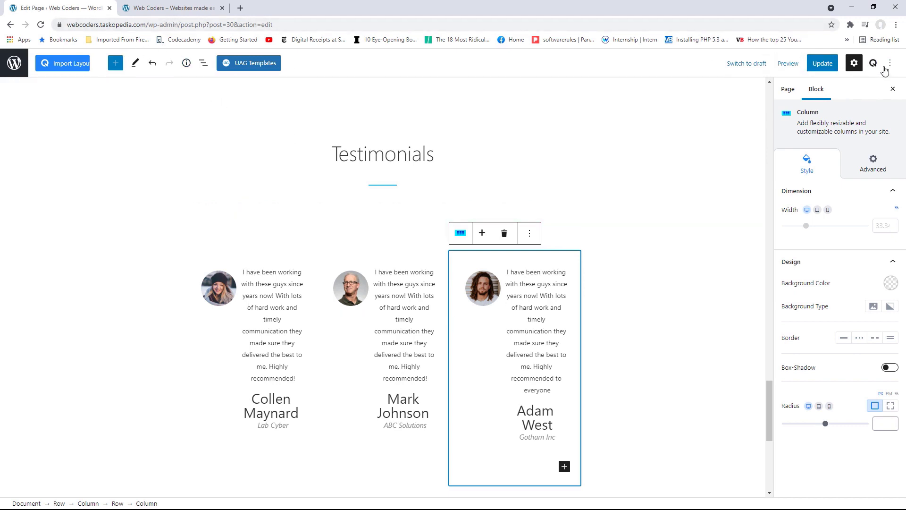
# Update the page with the three testimonials and view the bottom of the live page
pyautogui.click(821, 66)
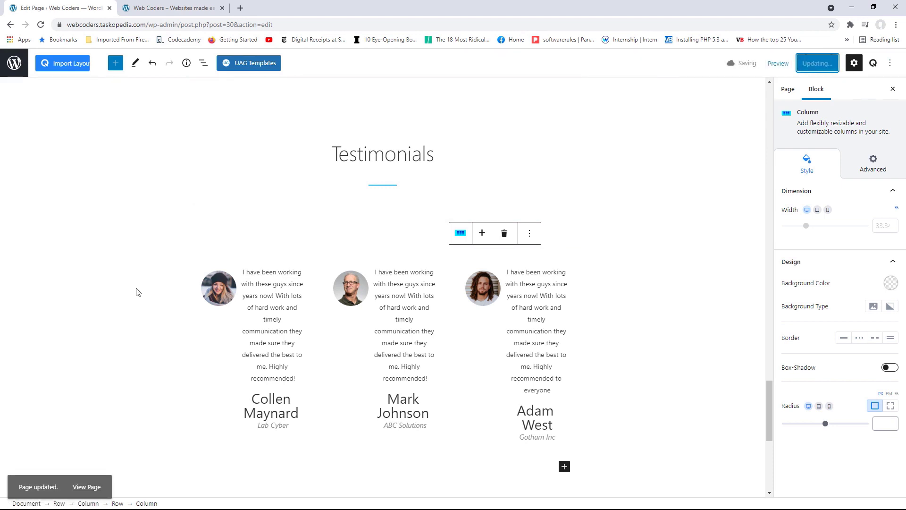
pyautogui.click(87, 479)
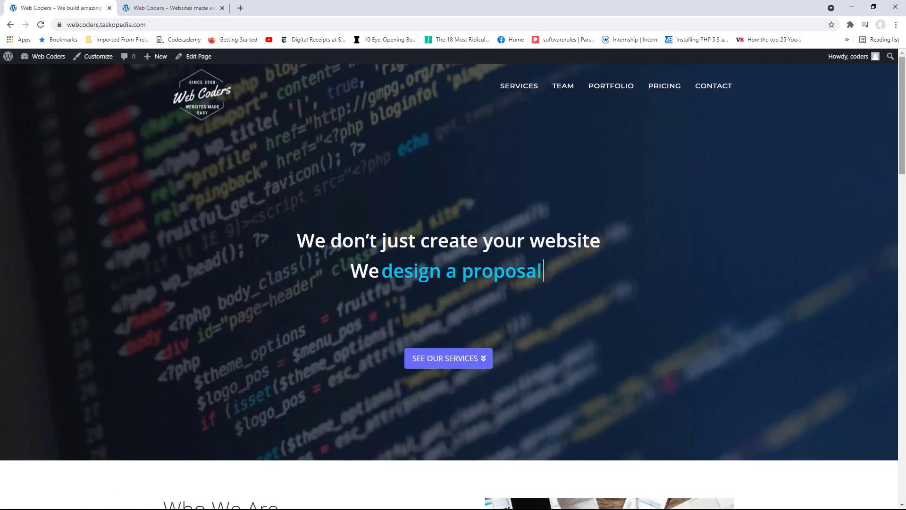
pyautogui.moveTo(902, 124); pyautogui.dragTo(903, 452)
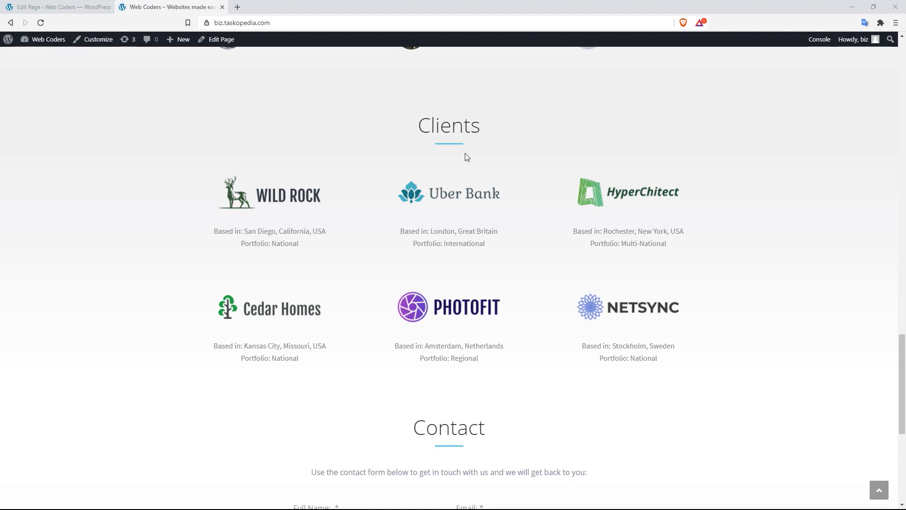
# Examine the Testimonials and Clients sections on the reference site
pyautogui.scroll(7, 897, 288)
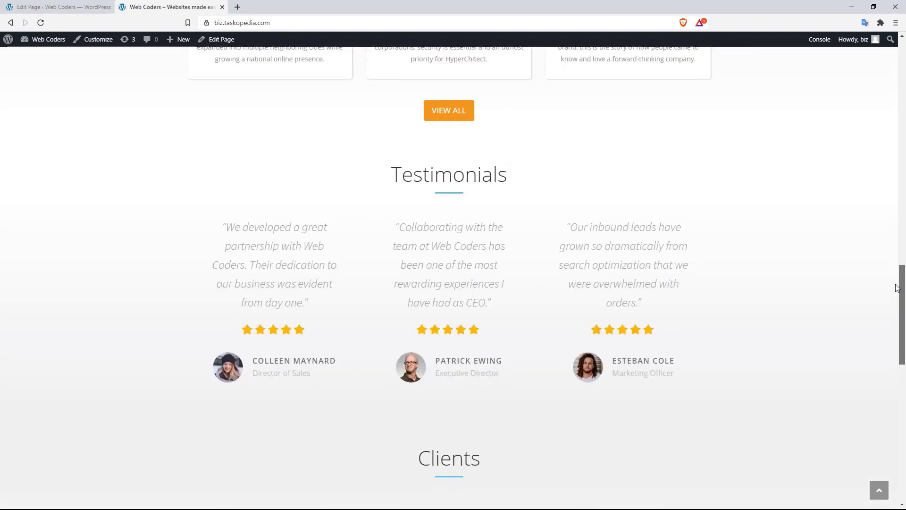
pyautogui.scroll(-3, 895, 288)
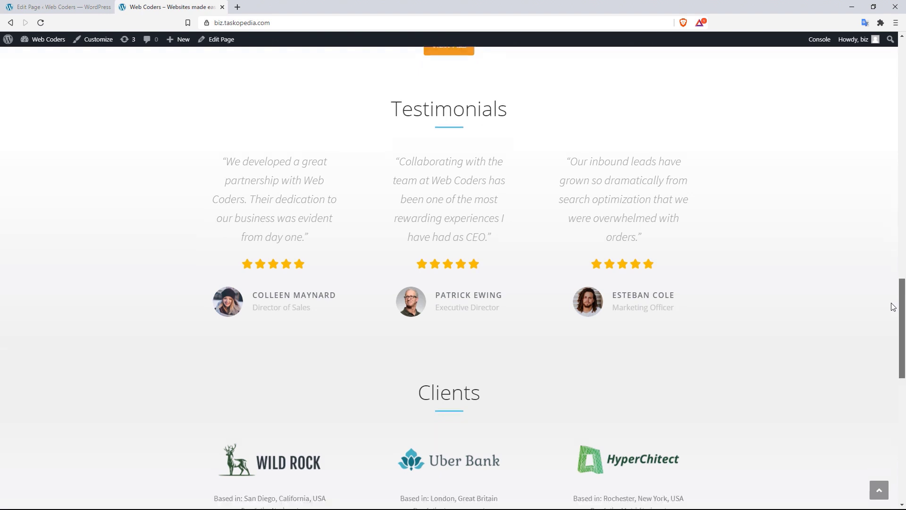
pyautogui.scroll(-4, 888, 325)
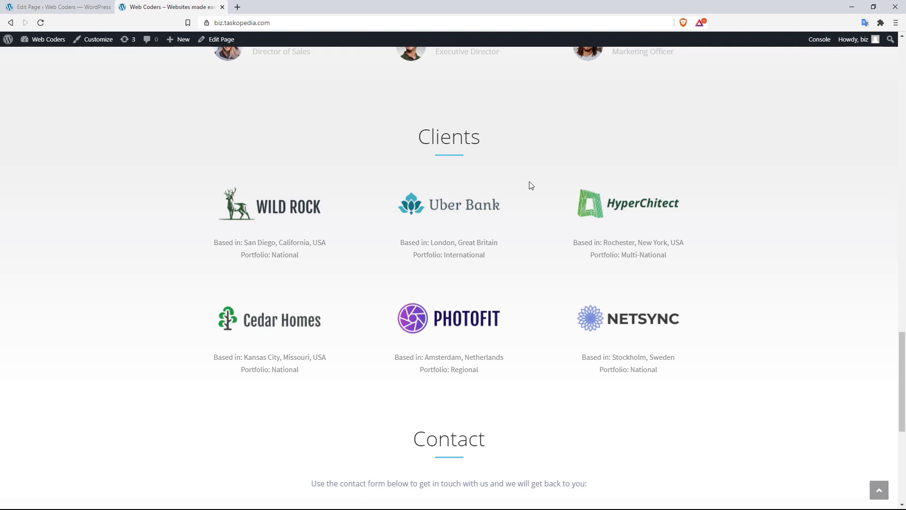
# Return to the page editor and add a single-column row below the Testimonials section
pyautogui.click(66, 7)
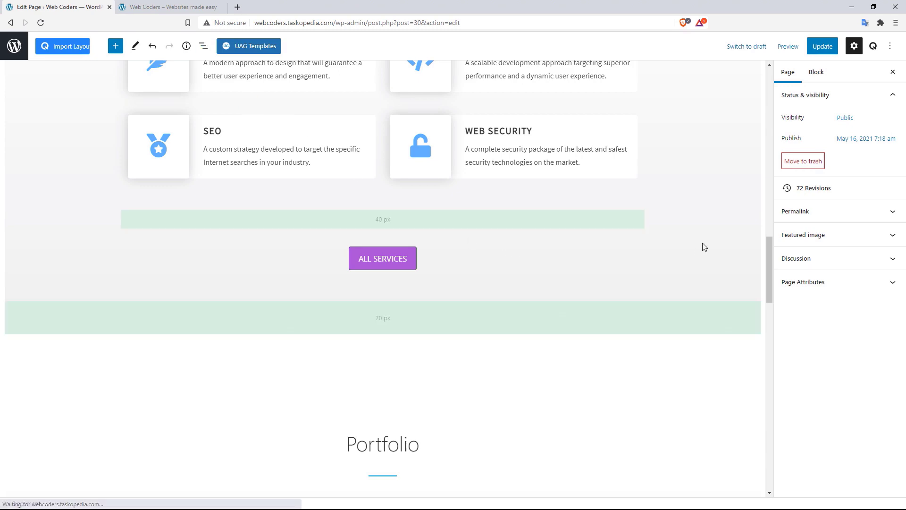
pyautogui.moveTo(769, 258); pyautogui.dragTo(769, 434)
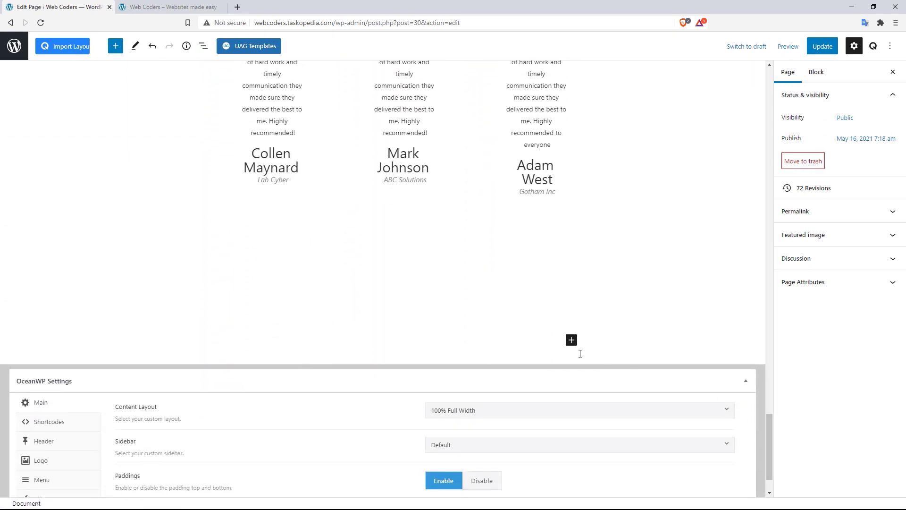
pyautogui.click(571, 340)
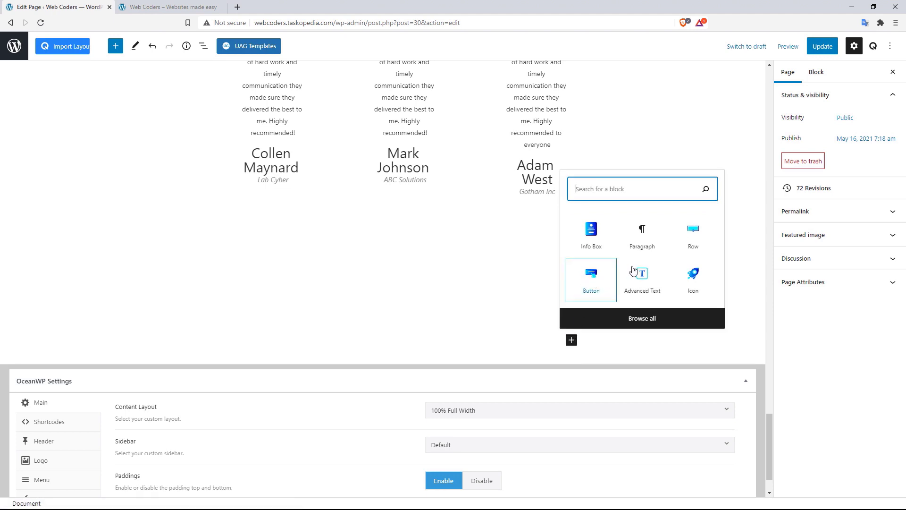
pyautogui.click(692, 236)
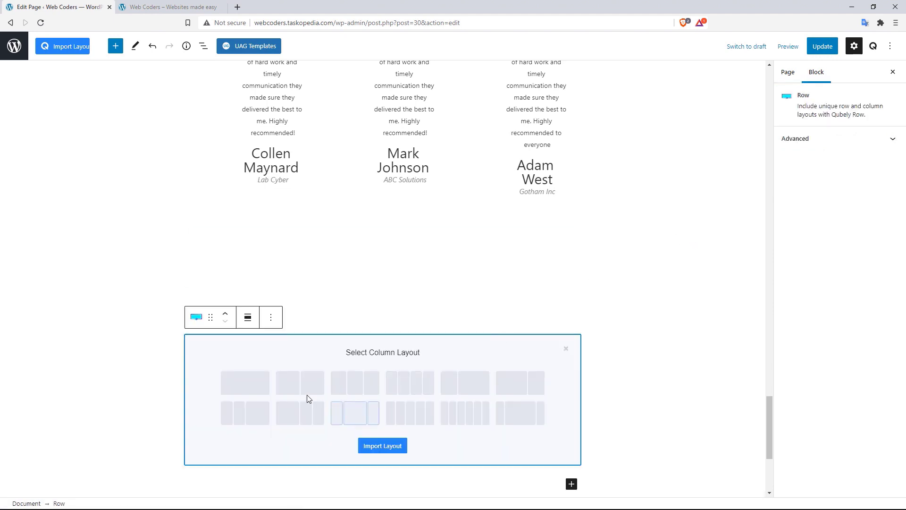
pyautogui.click(250, 384)
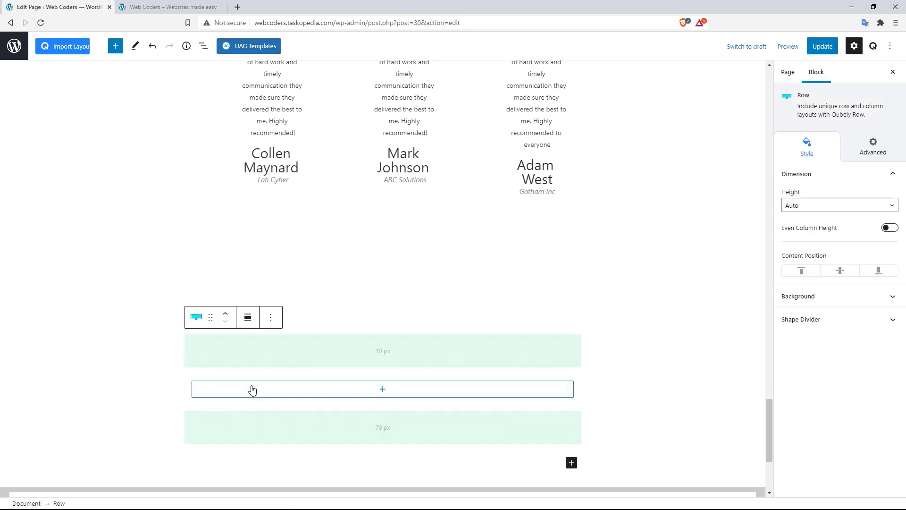
# Insert a Qubely Heading block in the new row and set its text to "Clients"
pyautogui.click(384, 392)
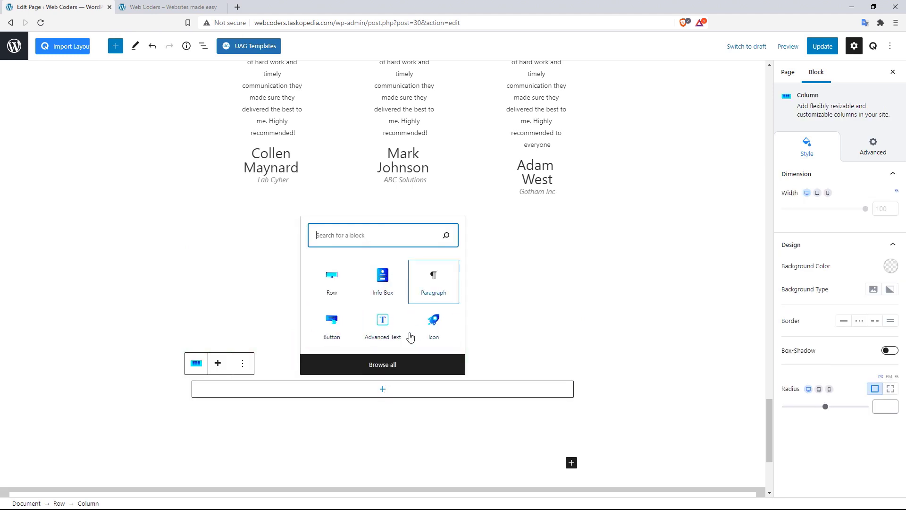
pyautogui.click(393, 365)
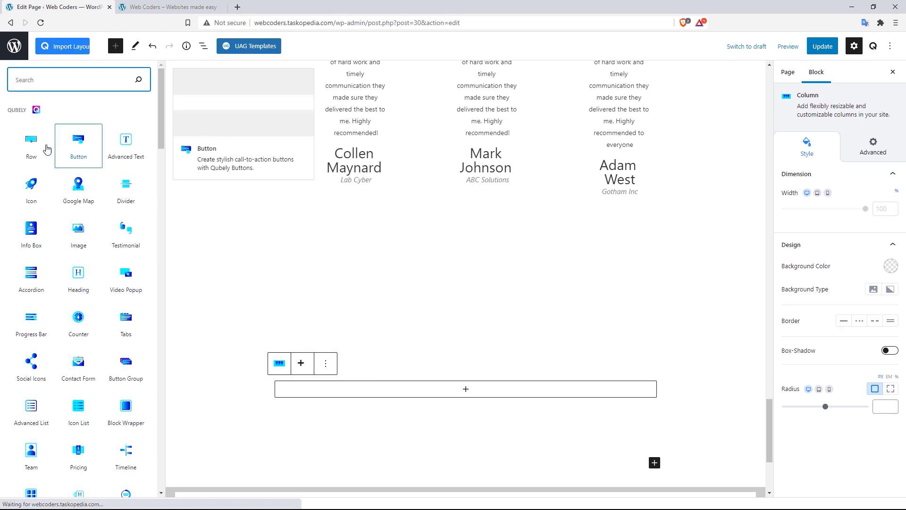
pyautogui.click(80, 273)
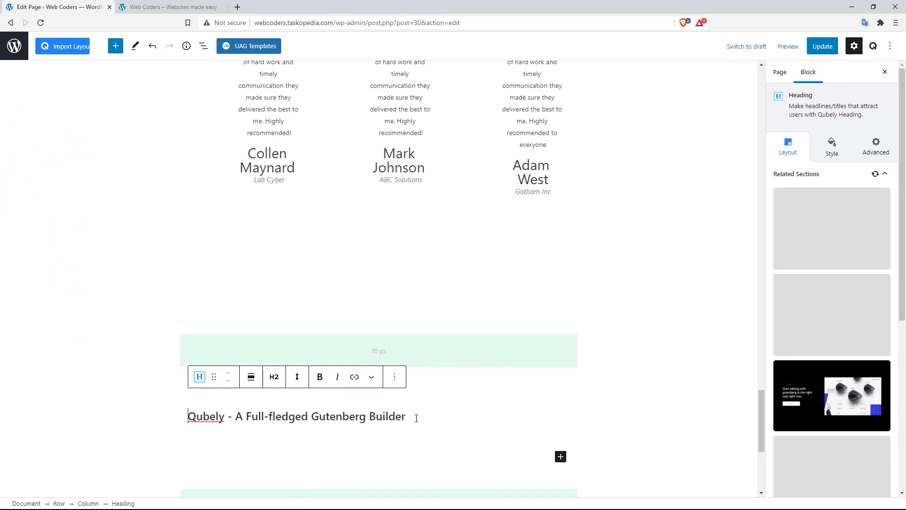
pyautogui.moveTo(407, 417); pyautogui.dragTo(169, 414)
pyautogui.write('C')
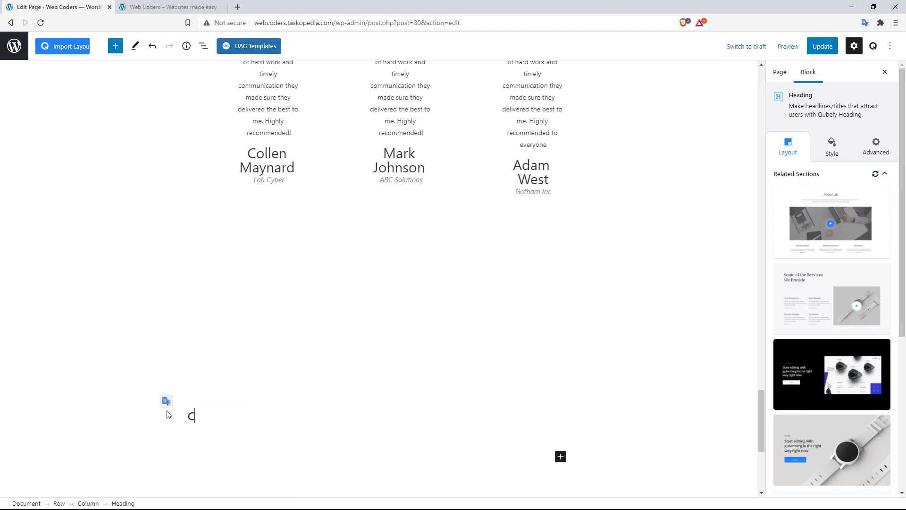
pyautogui.write('lients')
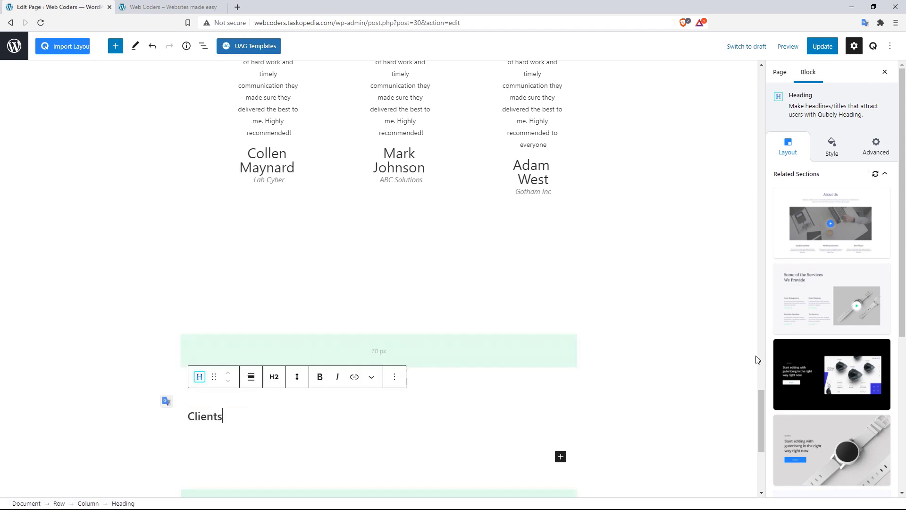
# Copy the style of the Testimonials heading and paste it onto the Clients heading
pyautogui.moveTo(762, 444); pyautogui.dragTo(762, 357)
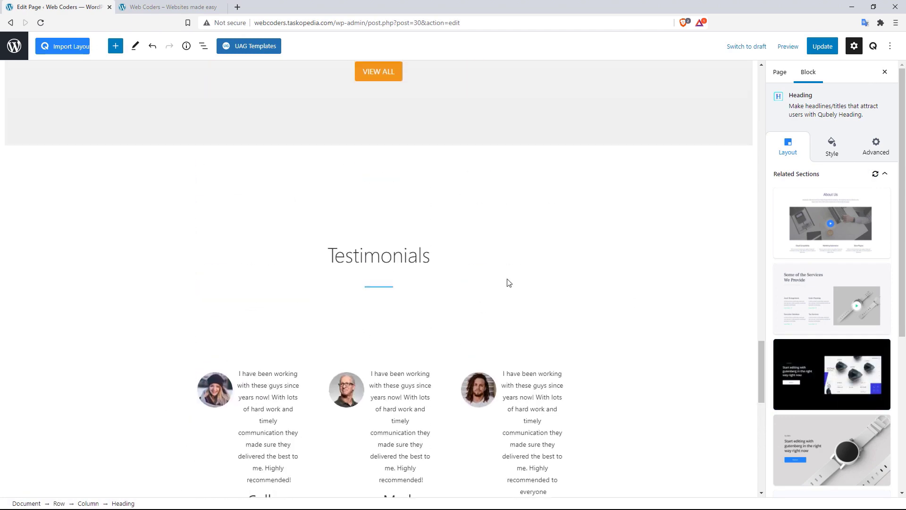
pyautogui.click(382, 255)
pyautogui.rightClick(381, 260)
pyautogui.click(424, 270)
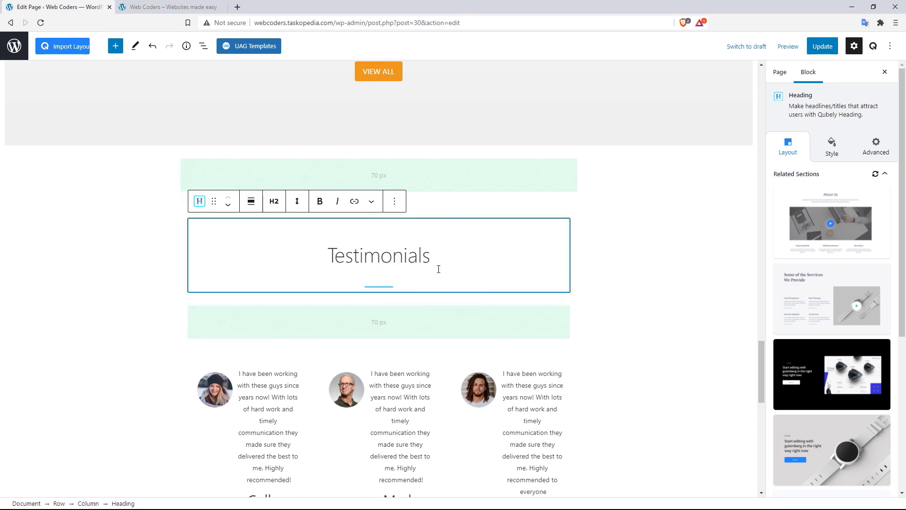
pyautogui.moveTo(760, 355); pyautogui.dragTo(761, 420)
pyautogui.scroll(-3, 488, 351)
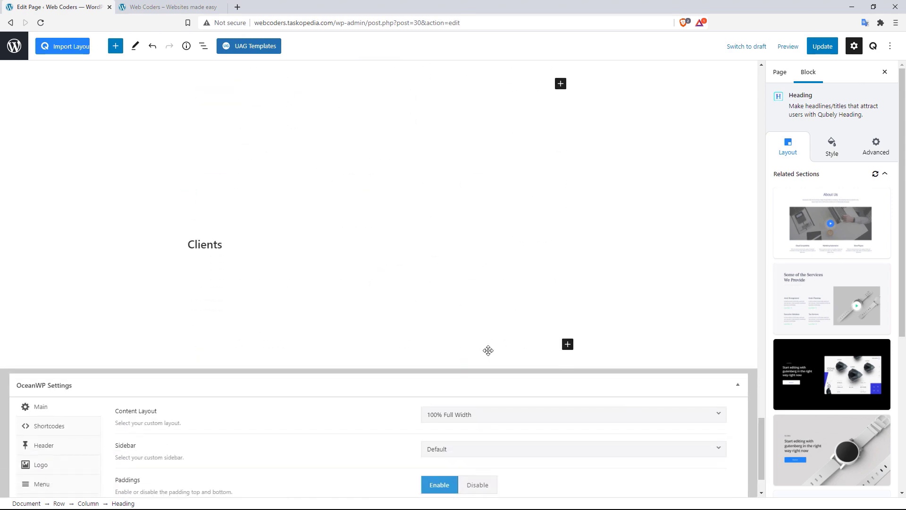
pyautogui.click(215, 244)
pyautogui.click(209, 221)
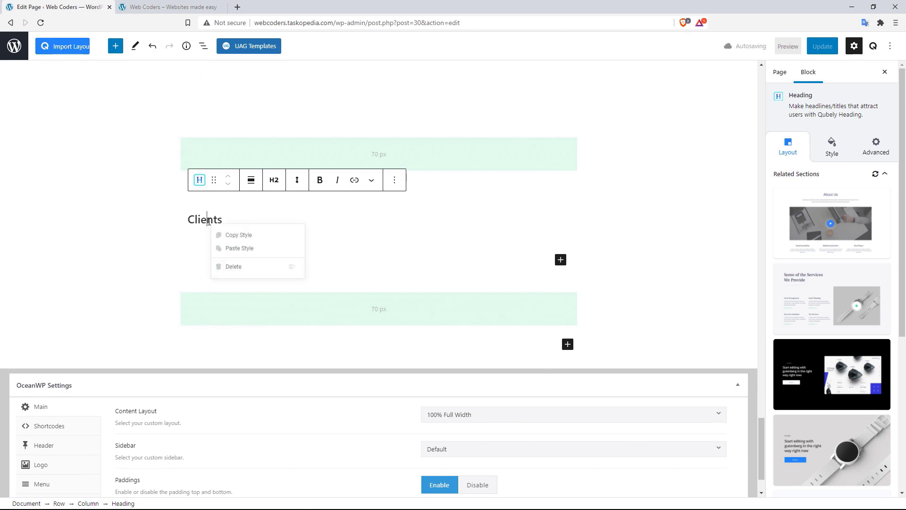
pyautogui.click(246, 249)
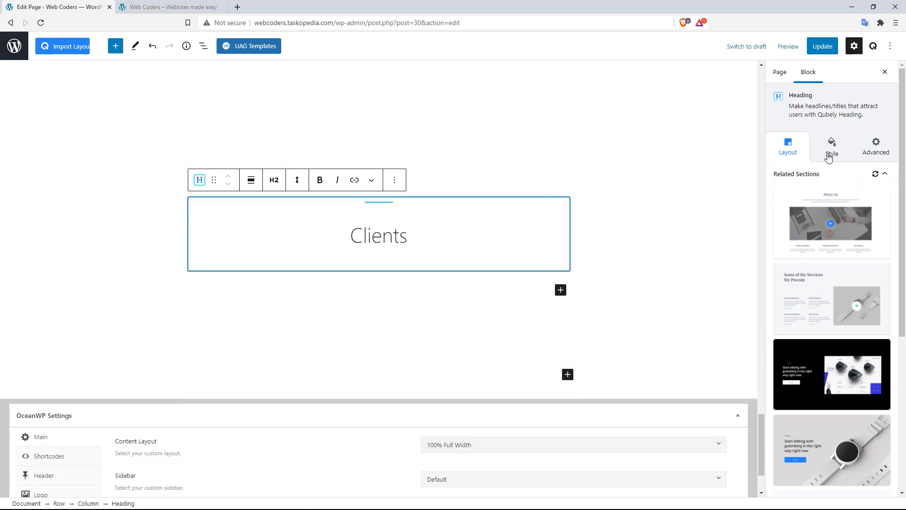
# Set the Clients heading's separator position to Bottom
pyautogui.click(829, 154)
pyautogui.click(887, 267)
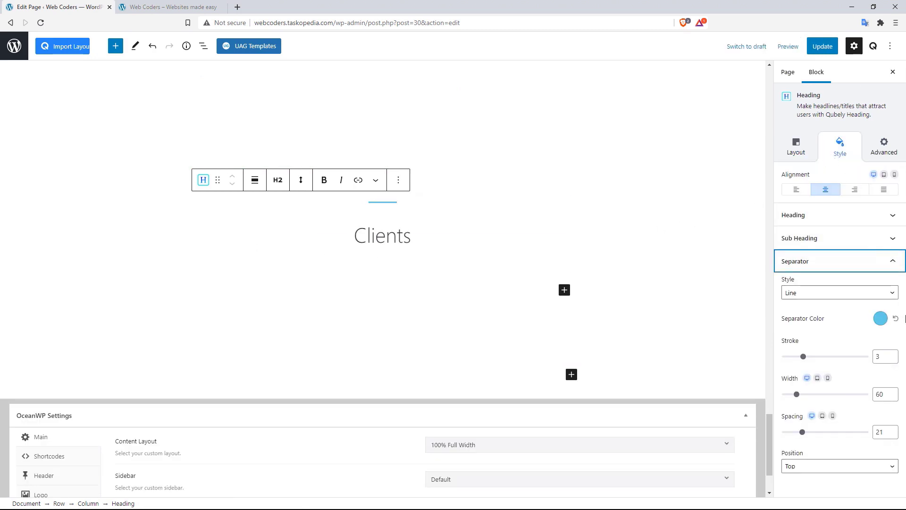
pyautogui.click(871, 469)
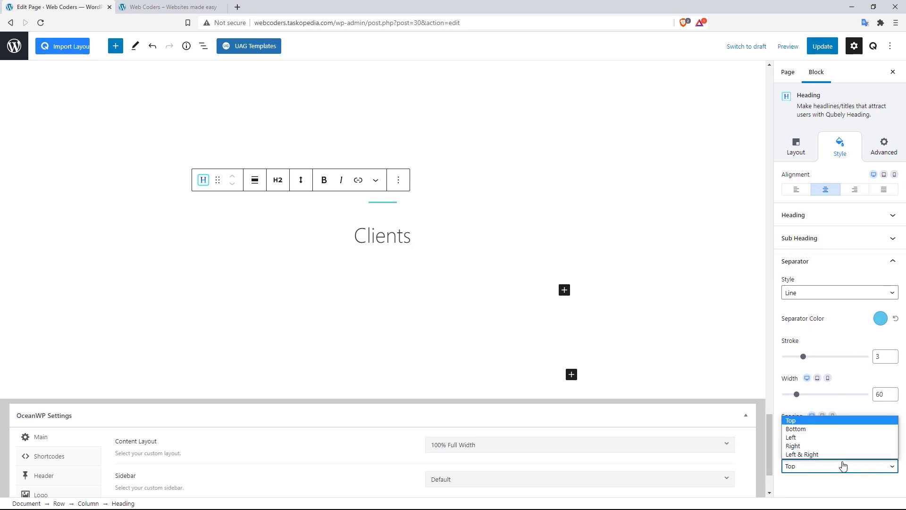
pyautogui.click(802, 429)
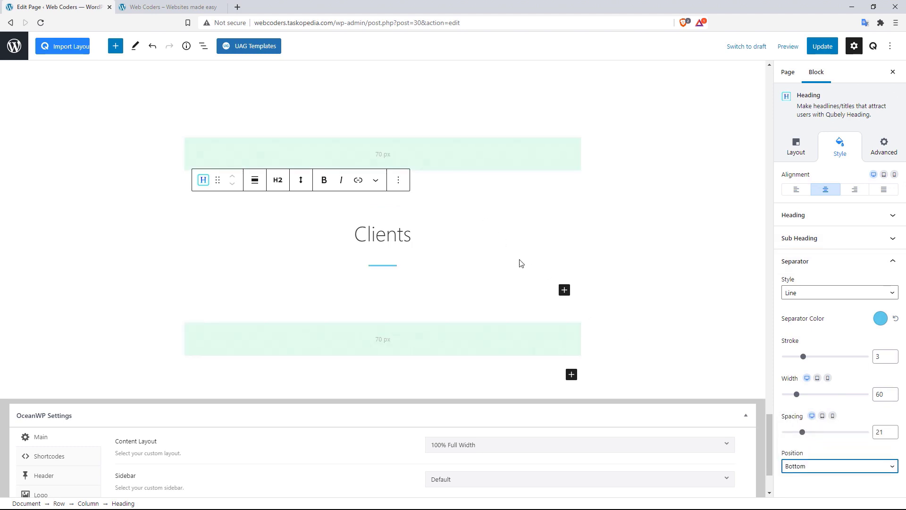
# Add a three-column row below the Clients heading and insert an Info Box in its first column
pyautogui.click(565, 291)
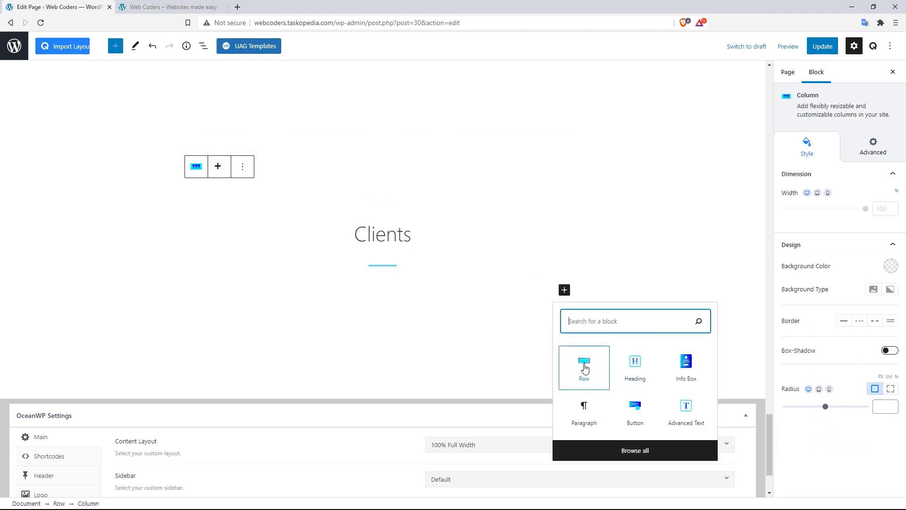
pyautogui.click(584, 368)
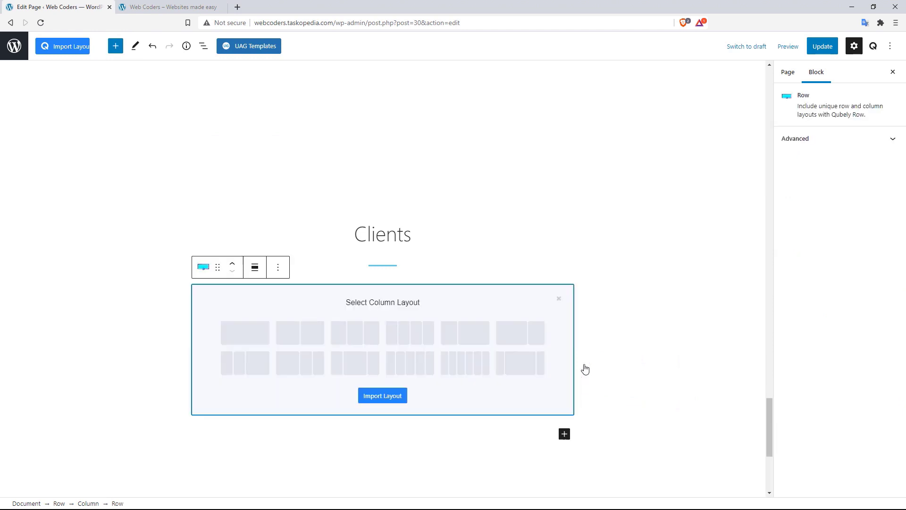
pyautogui.click(358, 335)
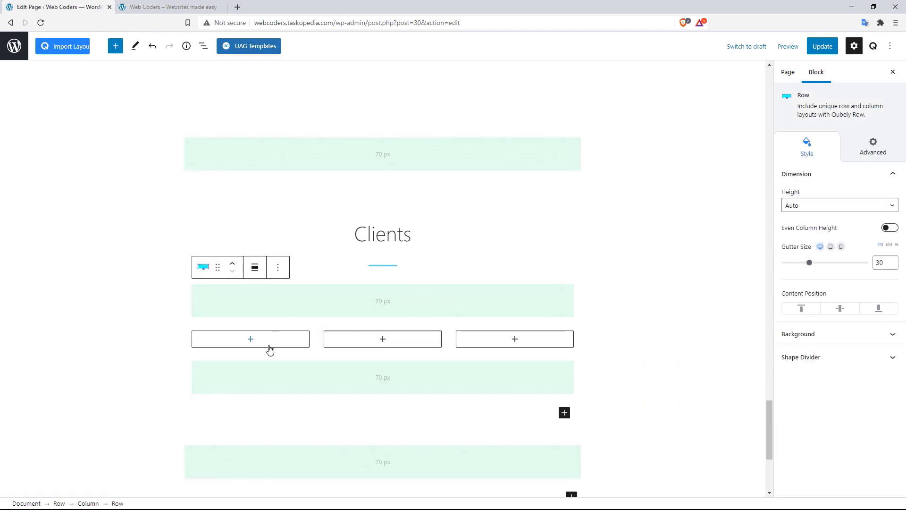
pyautogui.click(251, 344)
pyautogui.click(251, 343)
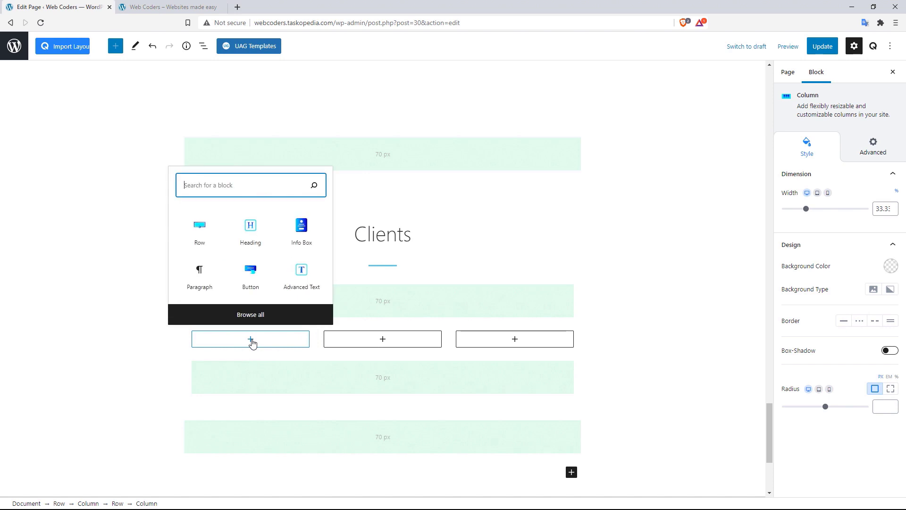
pyautogui.click(301, 229)
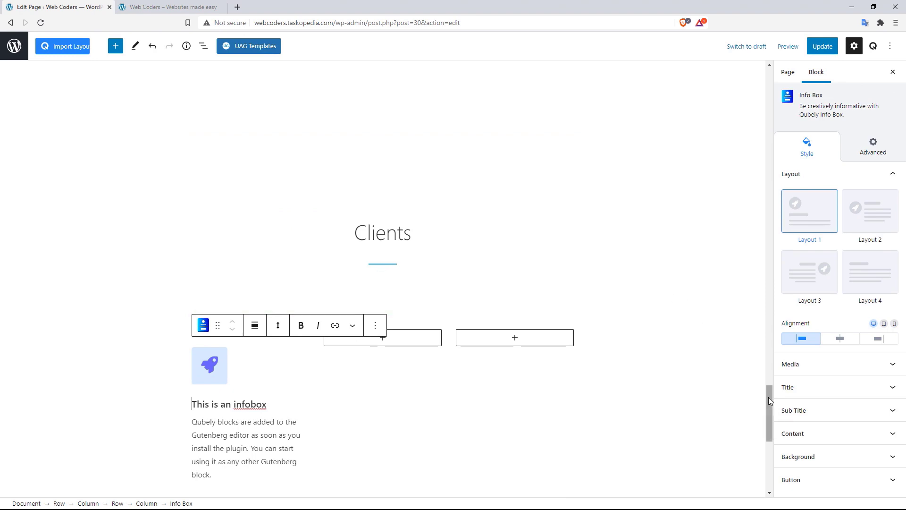
# Change the info box's media type to Image and insert wild-rock.png from the media library
pyautogui.moveTo(768, 397); pyautogui.dragTo(760, 281)
pyautogui.scroll(10, 760, 281)
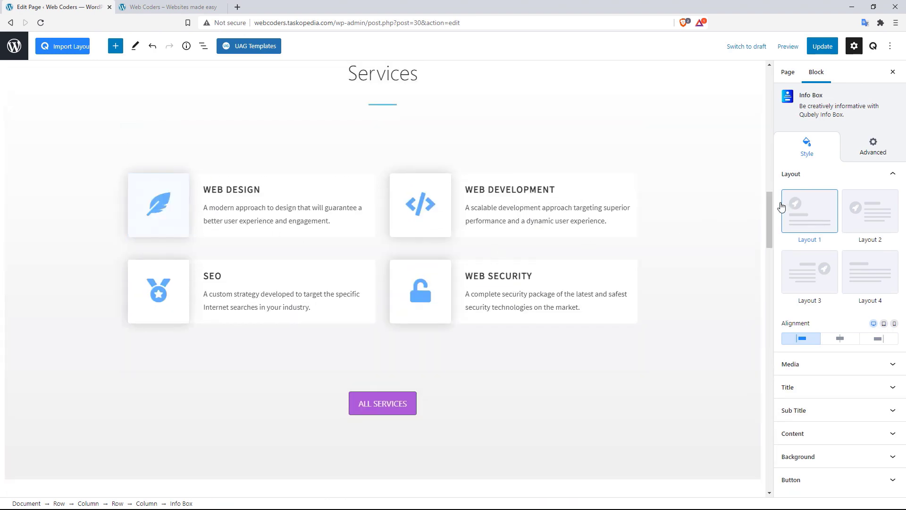
pyautogui.moveTo(772, 200); pyautogui.dragTo(769, 412)
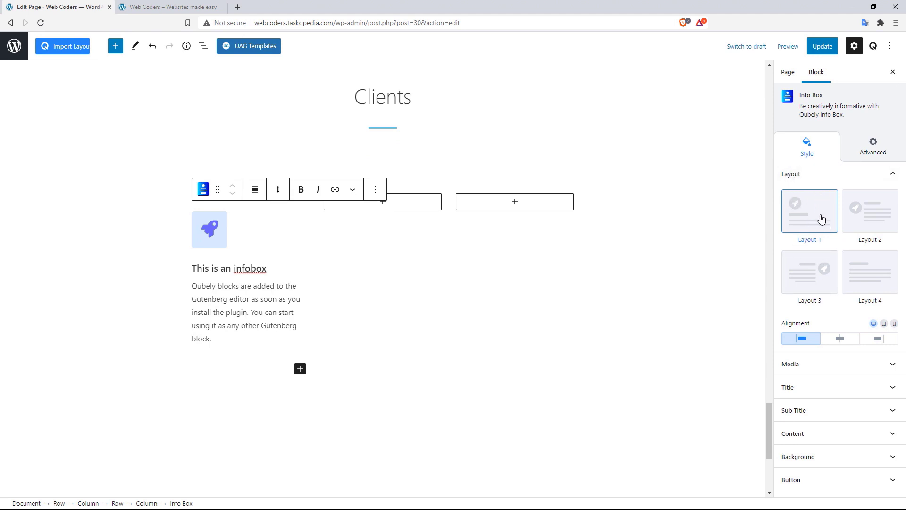
pyautogui.click(877, 368)
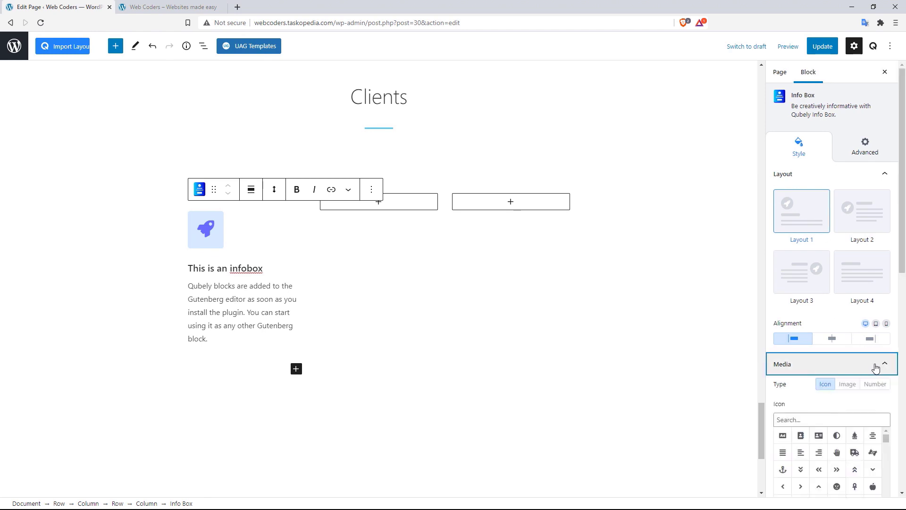
pyautogui.scroll(-5, 830, 307)
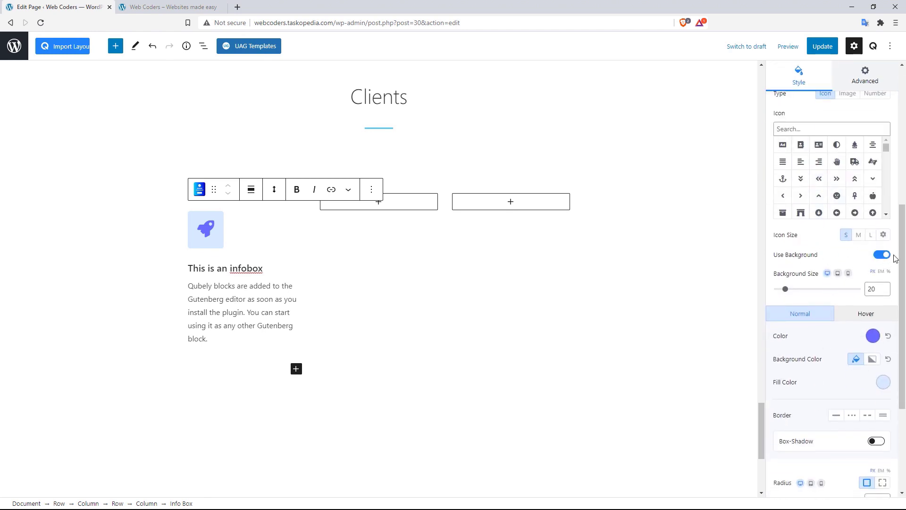
pyautogui.scroll(3, 845, 246)
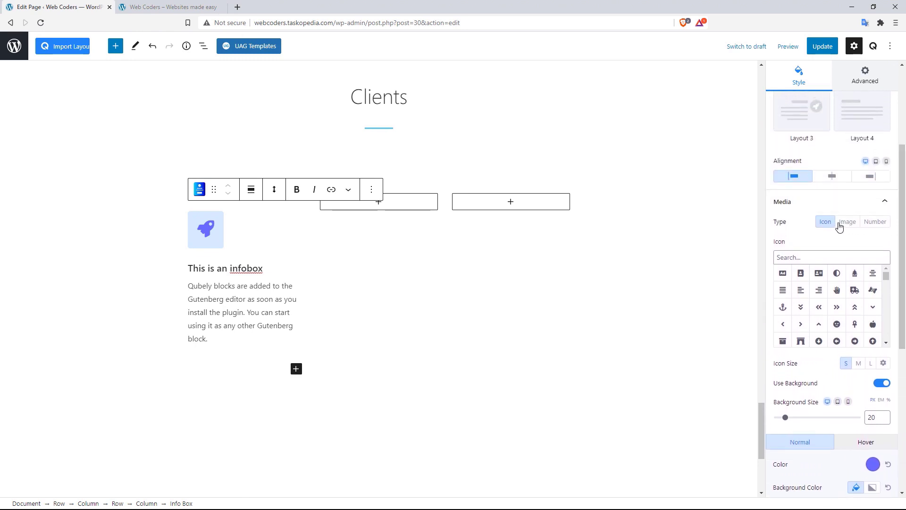
pyautogui.click(849, 225)
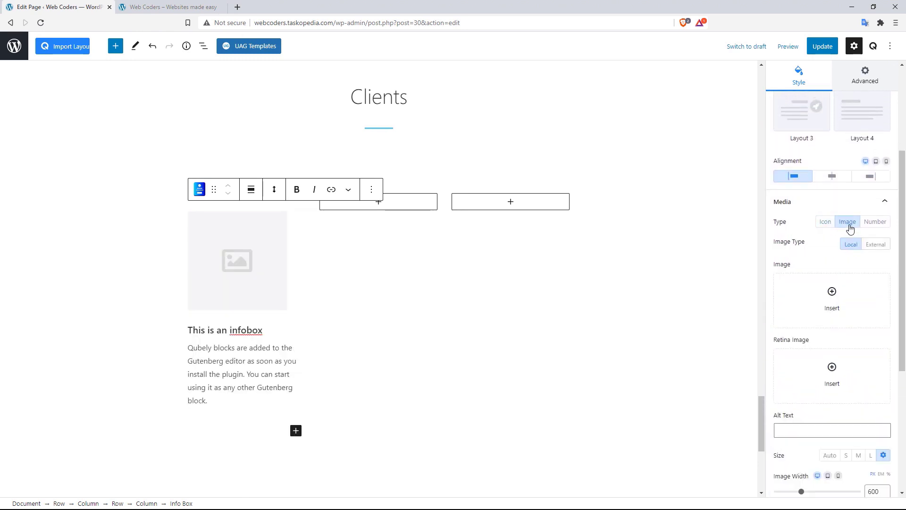
pyautogui.click(832, 291)
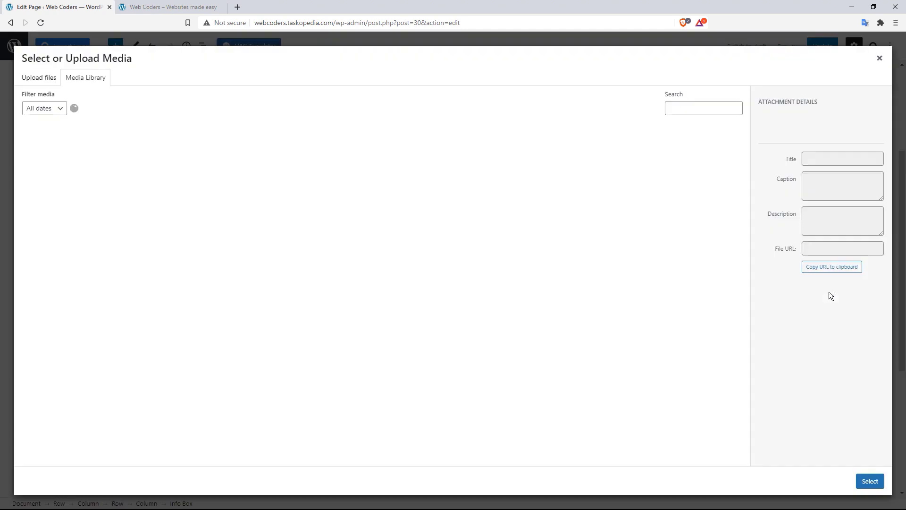
pyautogui.click(339, 169)
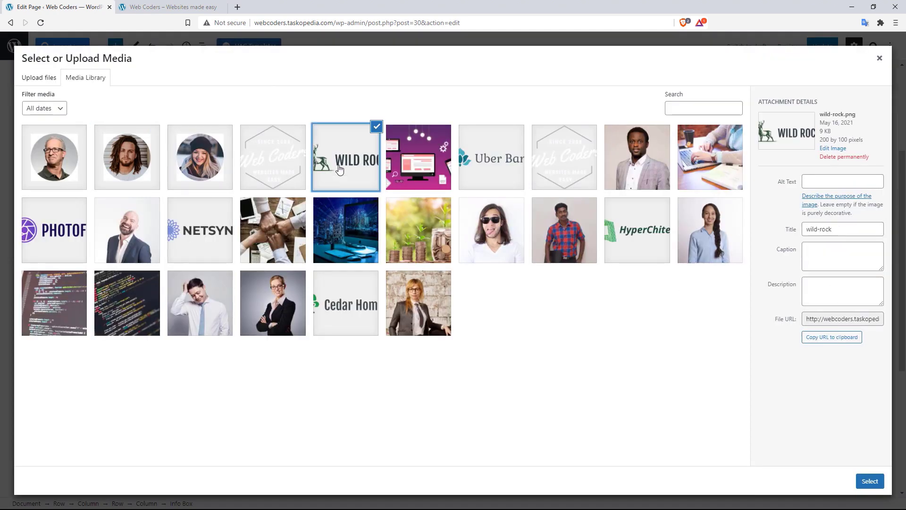
pyautogui.click(870, 481)
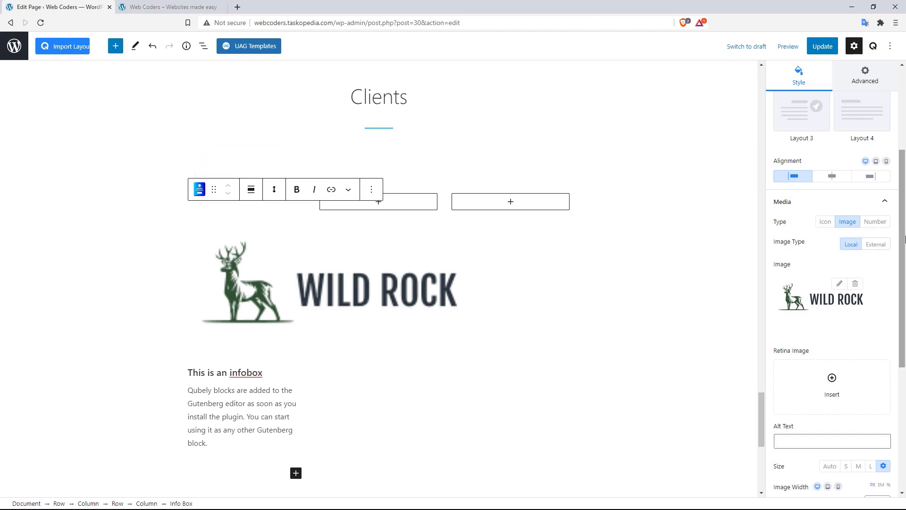
# Set the Wild Rock image width to 240 px and switch to the reference site's Clients section
pyautogui.scroll(-5, 897, 330)
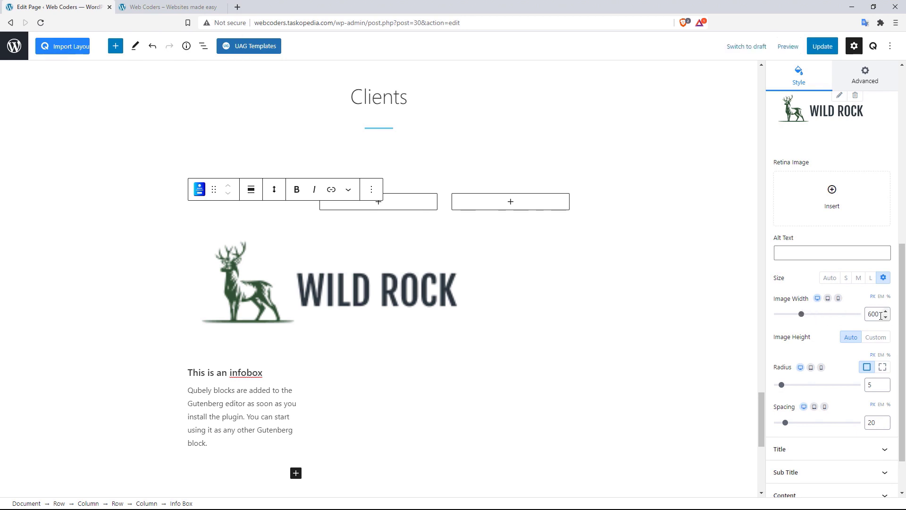
pyautogui.moveTo(880, 316); pyautogui.dragTo(866, 315)
pyautogui.write('240')
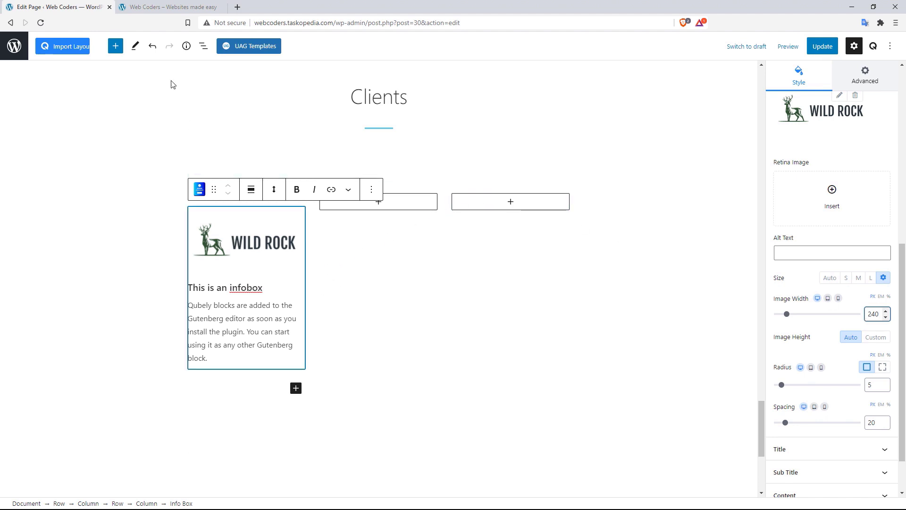
pyautogui.hotkey('ctrl', 'Tab')
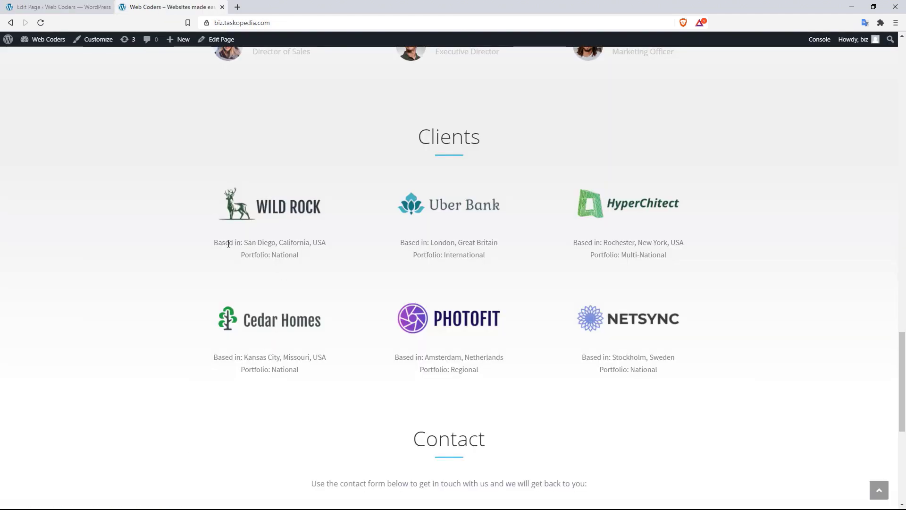
# Return to the page editor and turn off the content text of the Wild Rock info box
pyautogui.moveTo(228, 243); pyautogui.dragTo(290, 255)
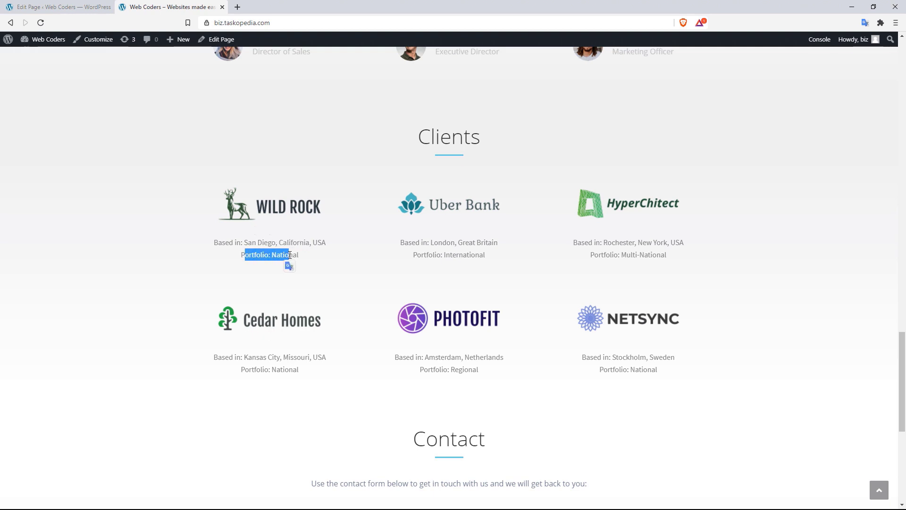
pyautogui.click(67, 8)
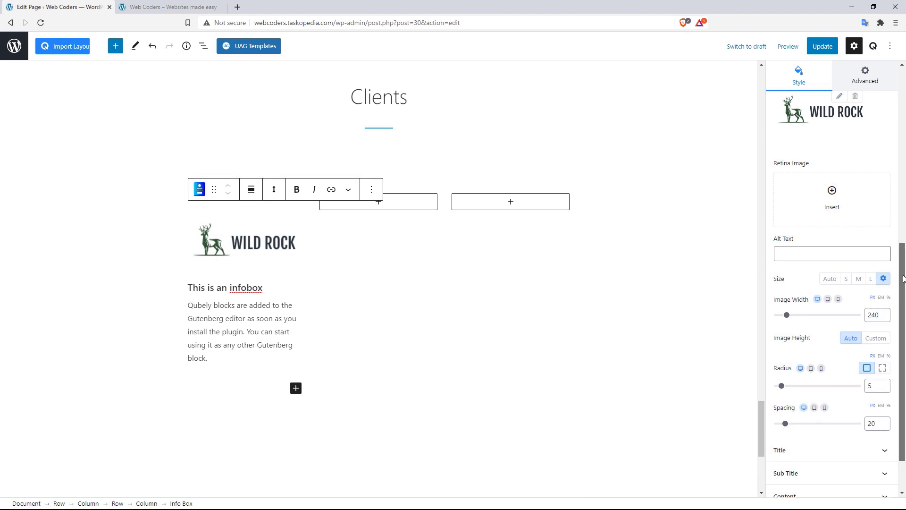
pyautogui.moveTo(900, 289); pyautogui.dragTo(905, 157)
pyautogui.click(884, 268)
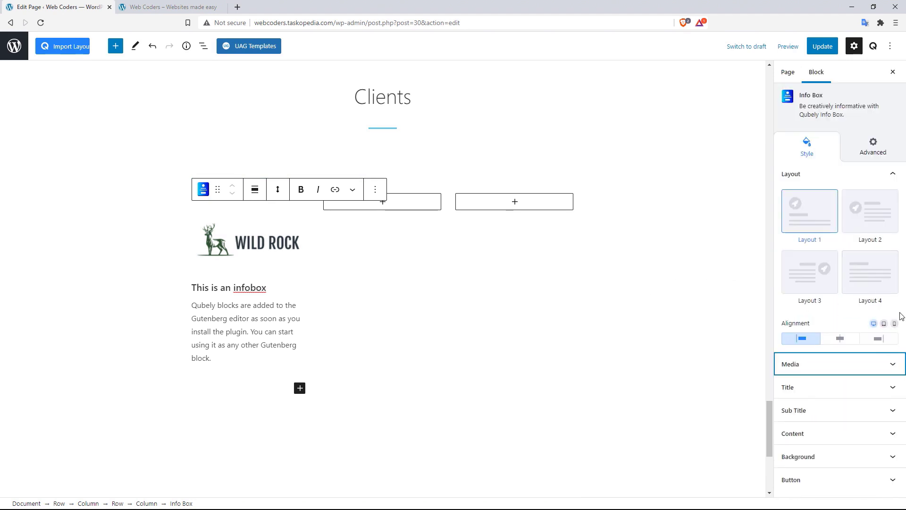
pyautogui.click(888, 435)
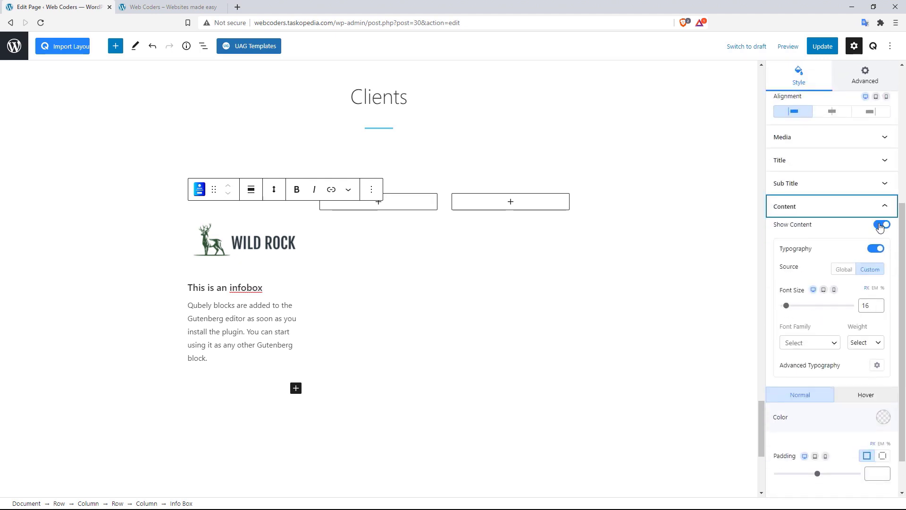
pyautogui.click(880, 226)
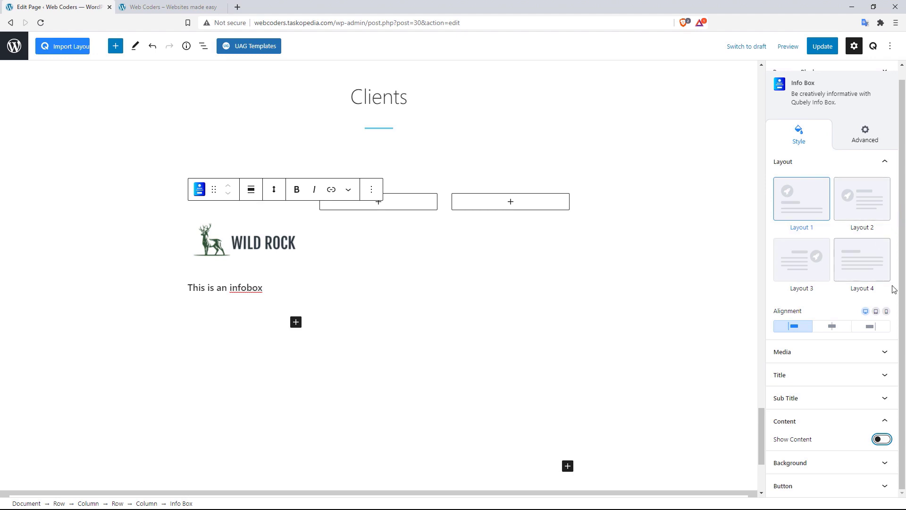
# Copy the Wild Rock line "Based in: San Diego, California, USA" from the reference site's Clients section
pyautogui.click(884, 375)
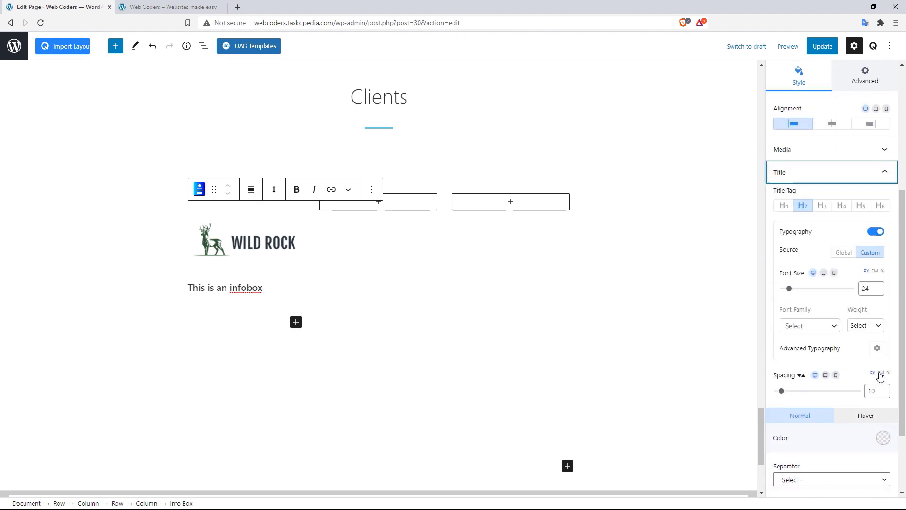
pyautogui.moveTo(265, 288); pyautogui.dragTo(187, 288)
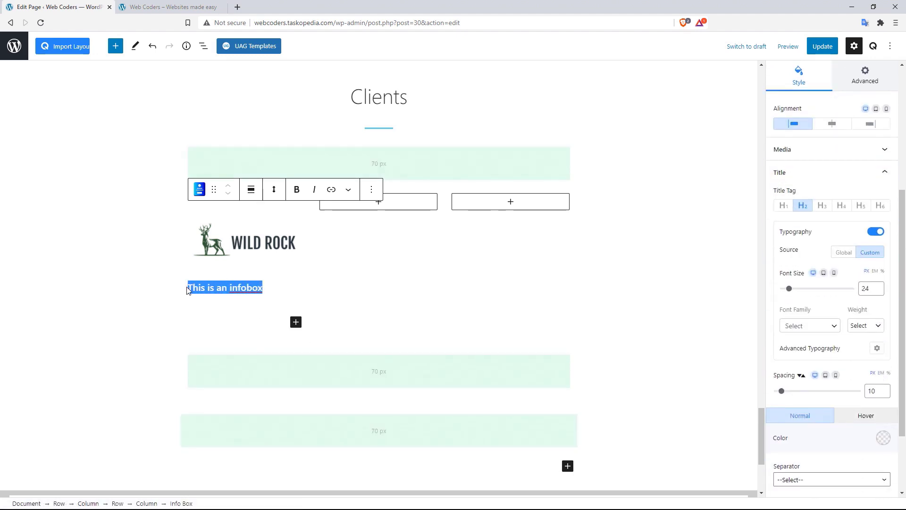
pyautogui.click(161, 8)
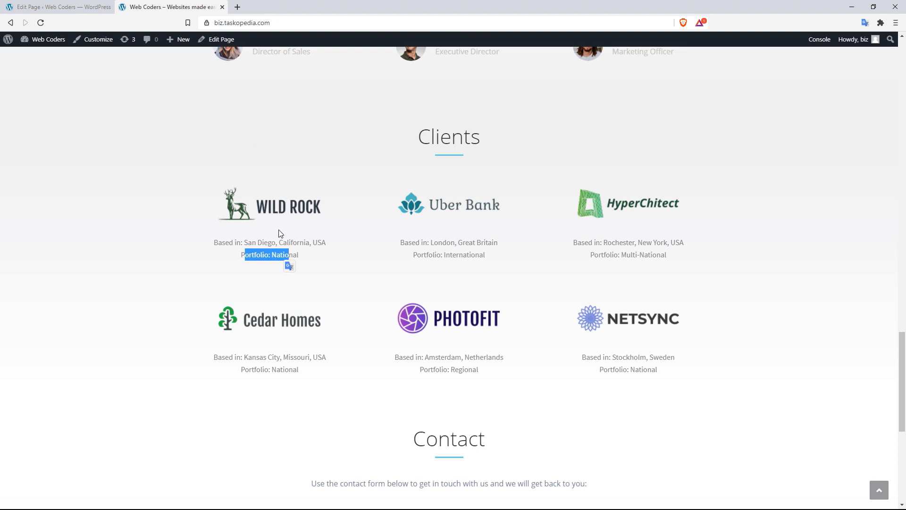
pyautogui.moveTo(331, 248); pyautogui.dragTo(214, 243)
pyautogui.rightClick(226, 243)
pyautogui.click(249, 250)
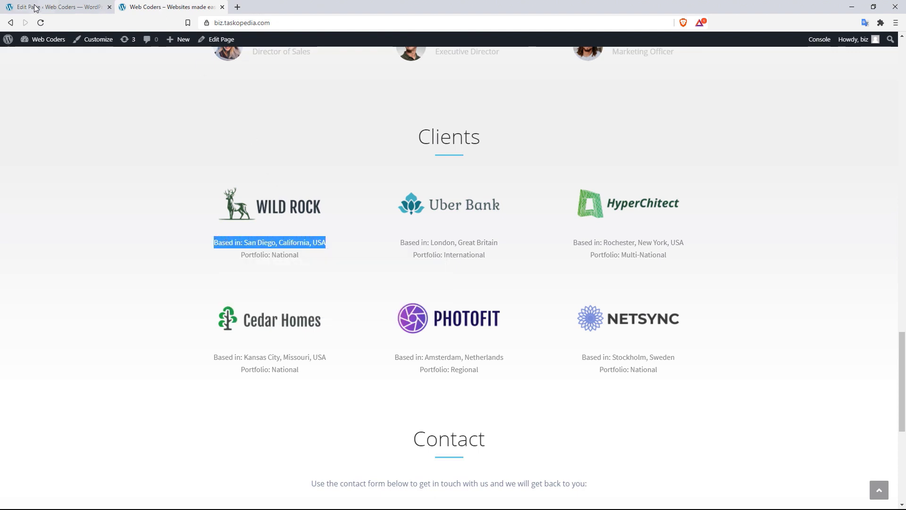
# Replace the info box title in the page editor with the copied line and shorten it to "Based in: California, USA"
pyautogui.click(59, 6)
pyautogui.click(252, 288)
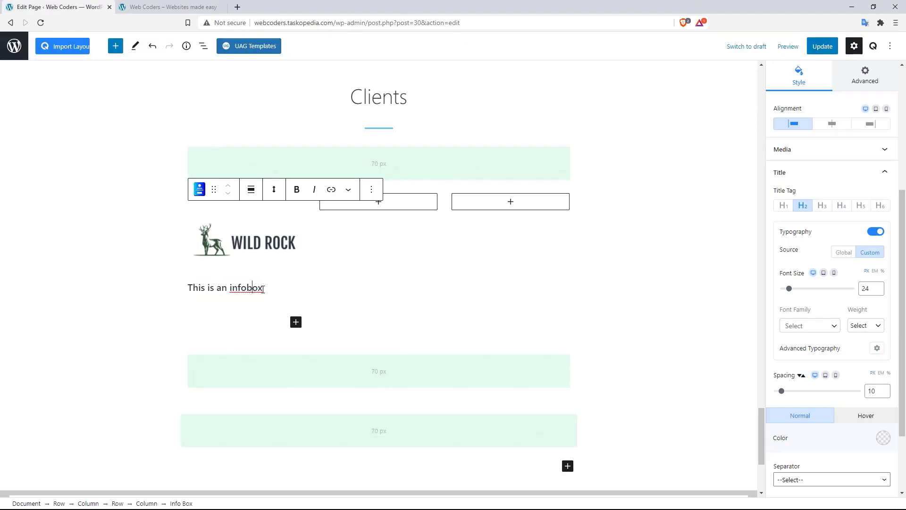
pyautogui.moveTo(262, 288); pyautogui.dragTo(186, 288)
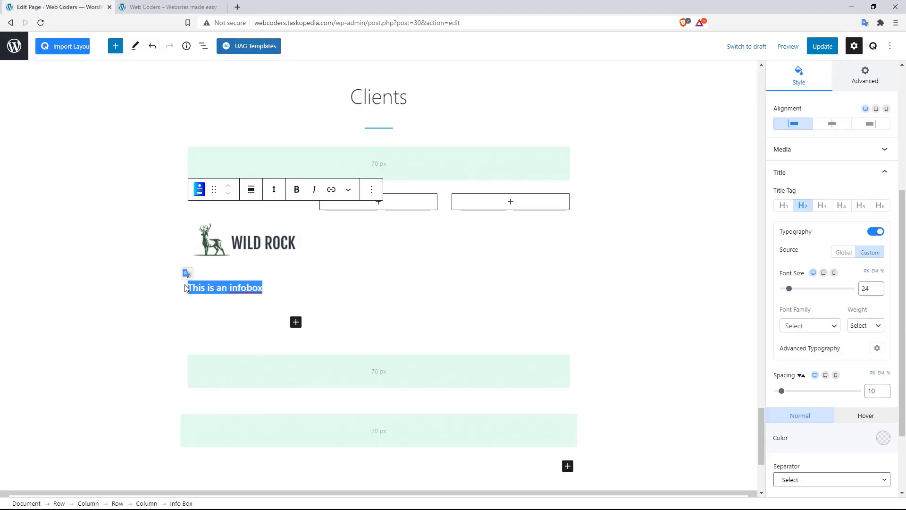
pyautogui.hotkey('ctrl', 'v')
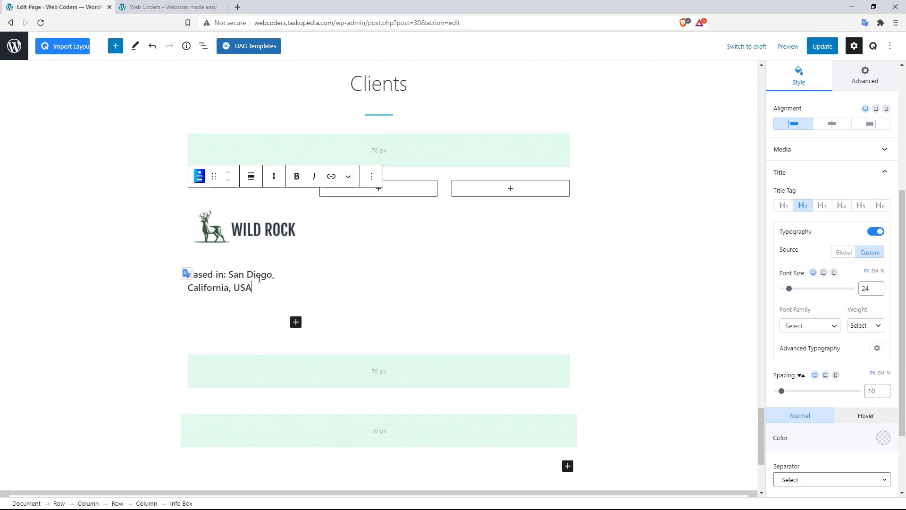
pyautogui.moveTo(273, 275); pyautogui.dragTo(229, 274)
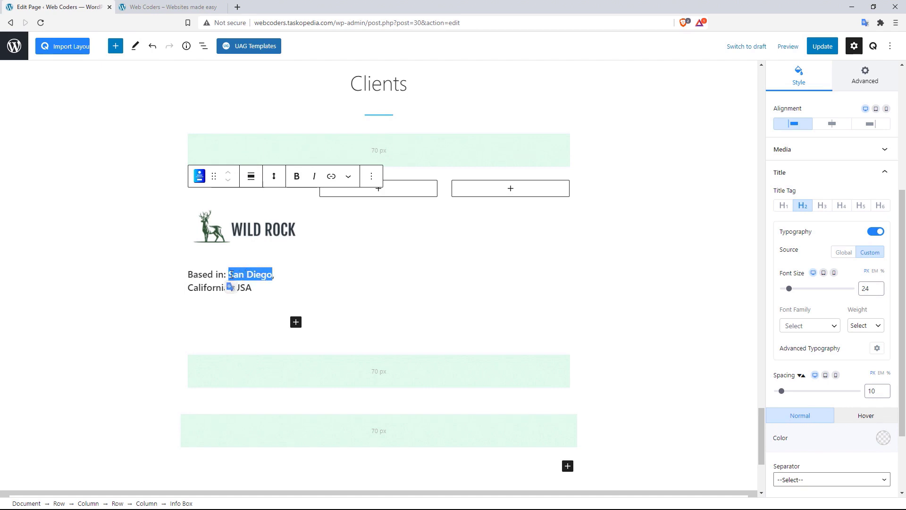
pyautogui.press('BackSpace')
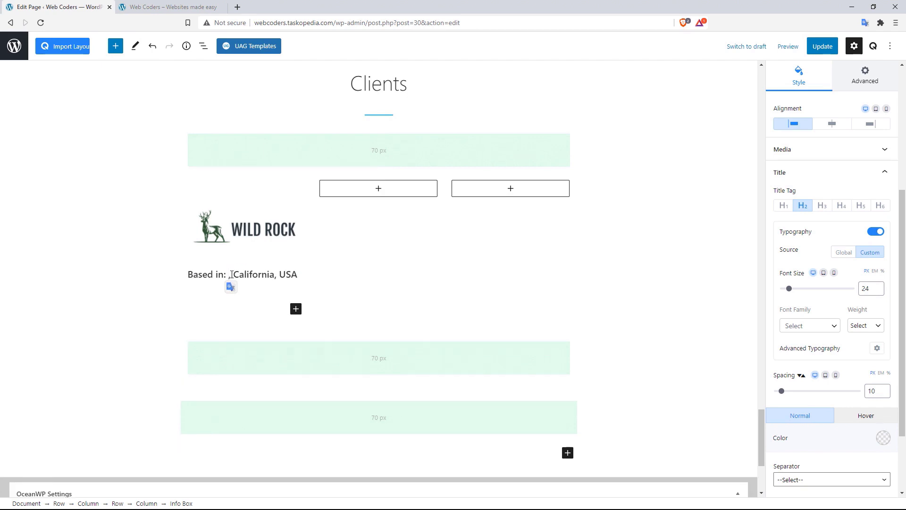
pyautogui.press('BackSpace')
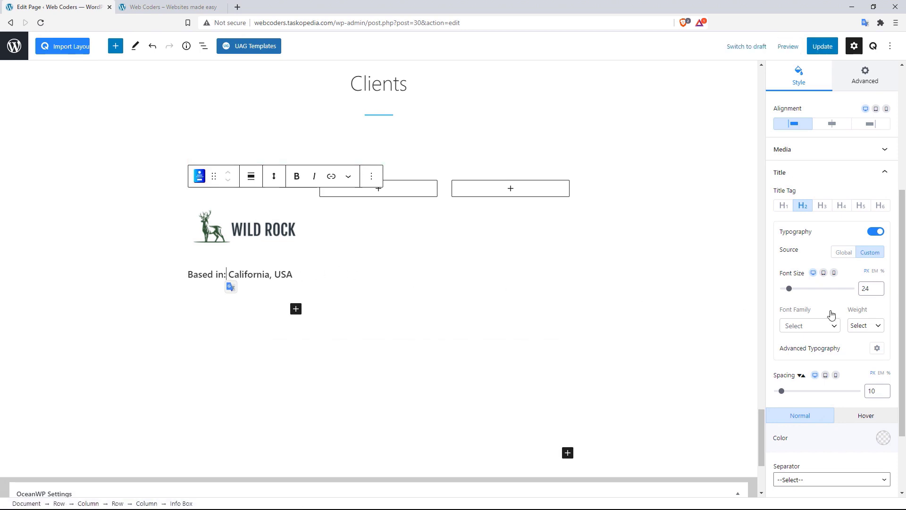
# Set the info box title's font size to 16 px and its weight to 400
pyautogui.click(879, 291)
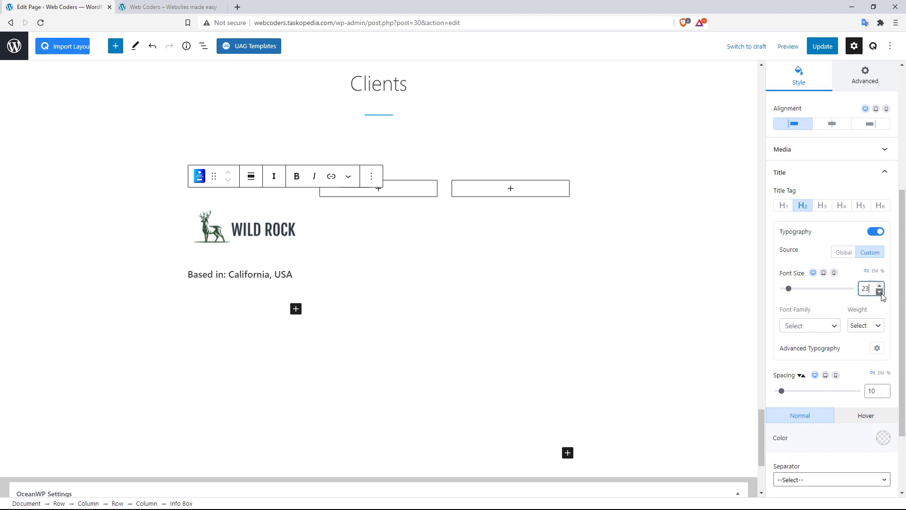
pyautogui.click(880, 292)
pyautogui.click(878, 326)
pyautogui.click(862, 410)
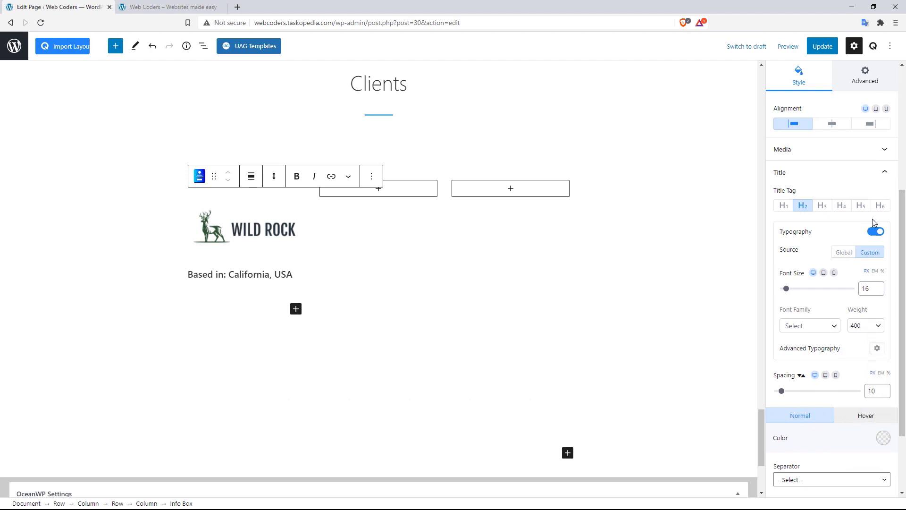
# Enable the info box's sub title and change its text to "Portfolio: National"
pyautogui.click(881, 173)
pyautogui.click(850, 410)
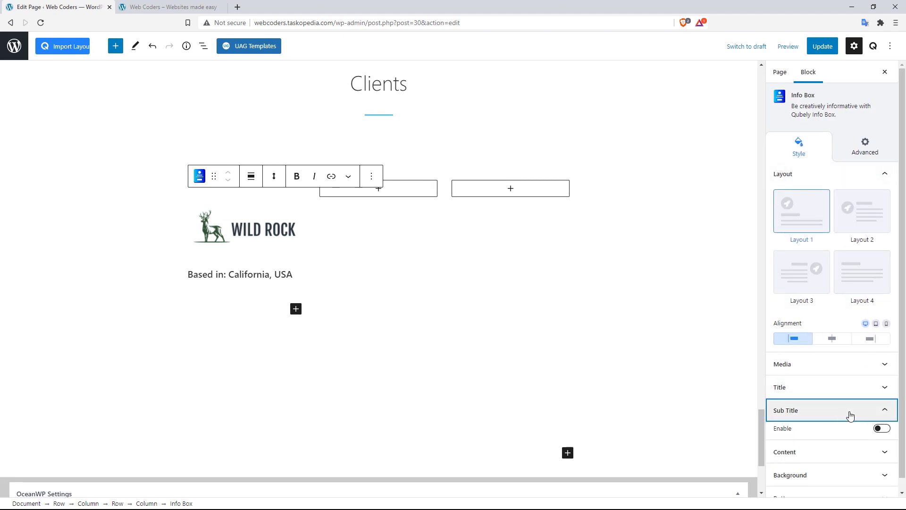
pyautogui.click(881, 429)
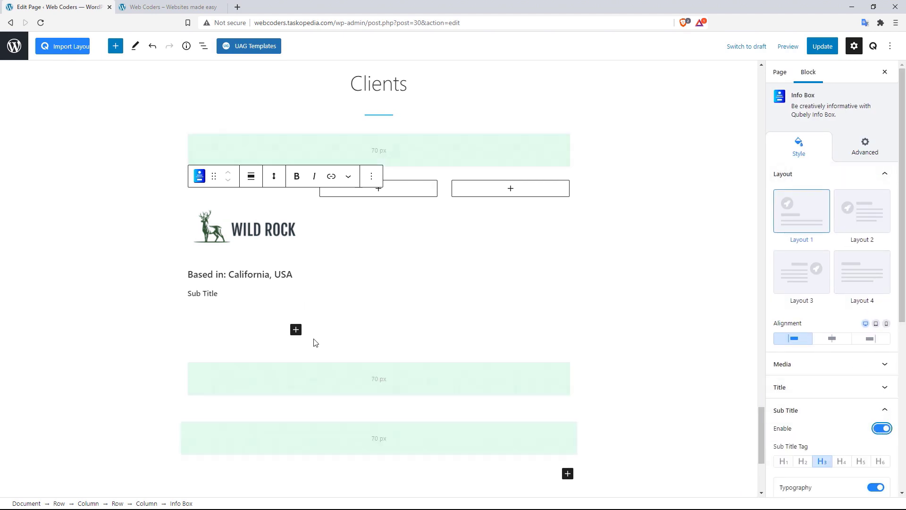
pyautogui.moveTo(220, 292); pyautogui.dragTo(187, 294)
pyautogui.write('Portfolio: National')
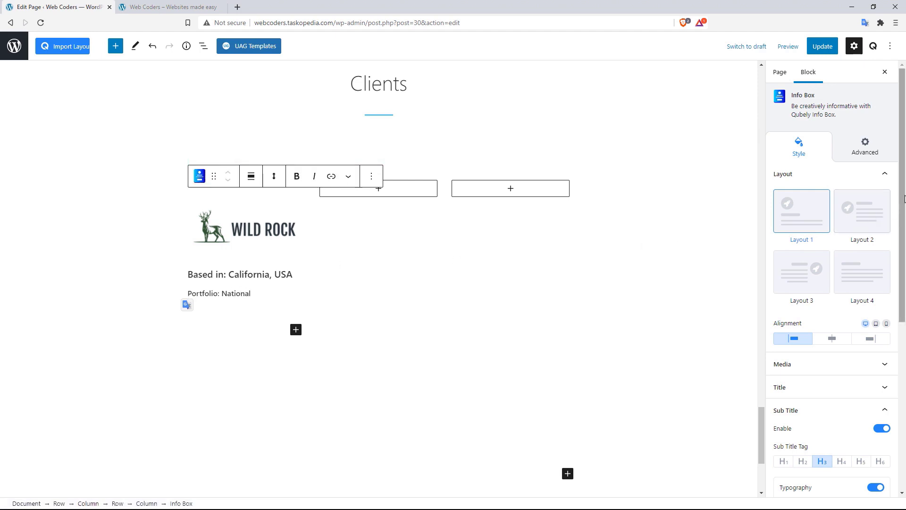
# Style the sub title with a 15 px font size, weight 400 and color #818181
pyautogui.moveTo(902, 214); pyautogui.dragTo(905, 358)
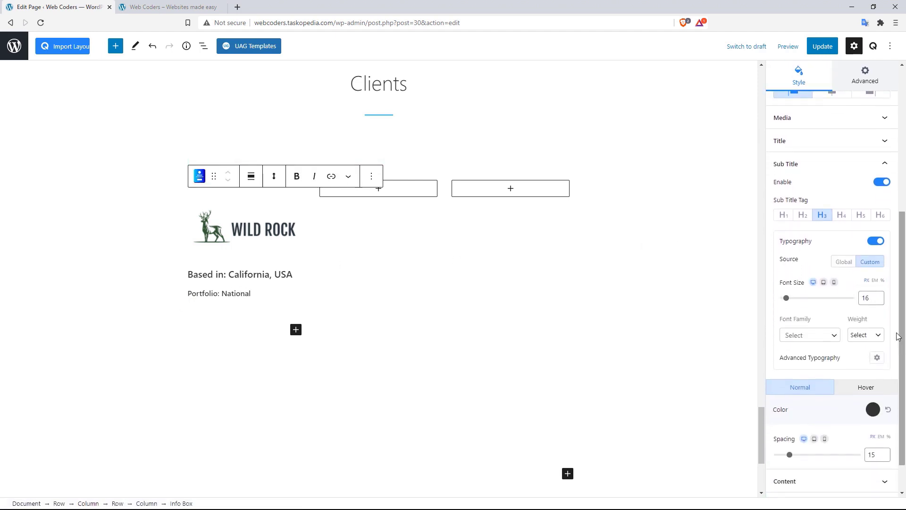
pyautogui.click(880, 302)
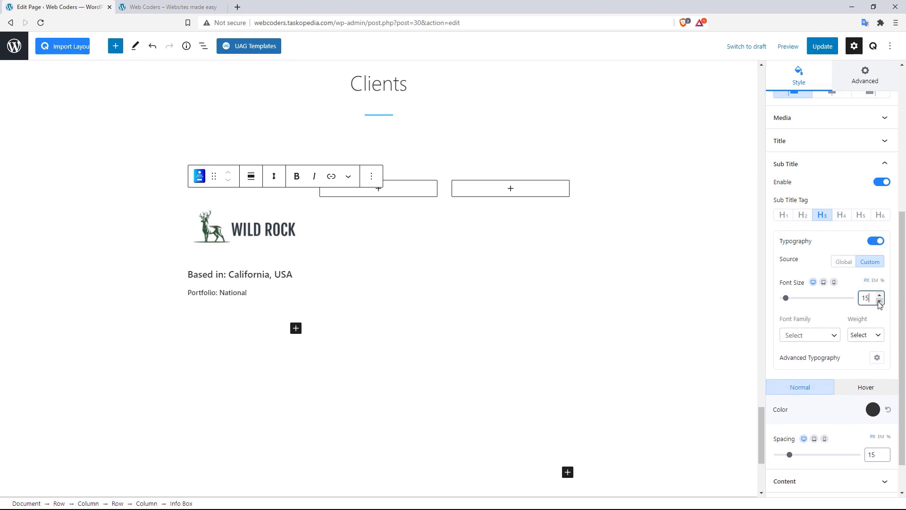
pyautogui.click(876, 335)
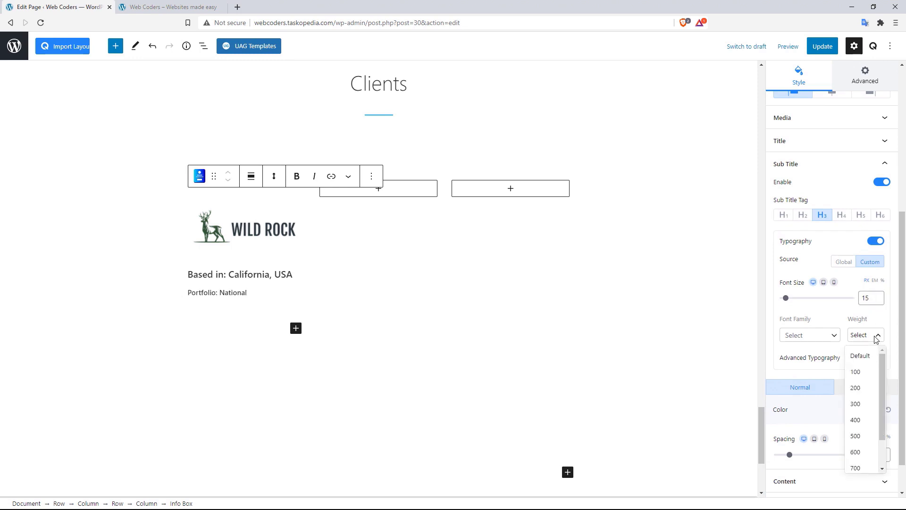
pyautogui.click(861, 424)
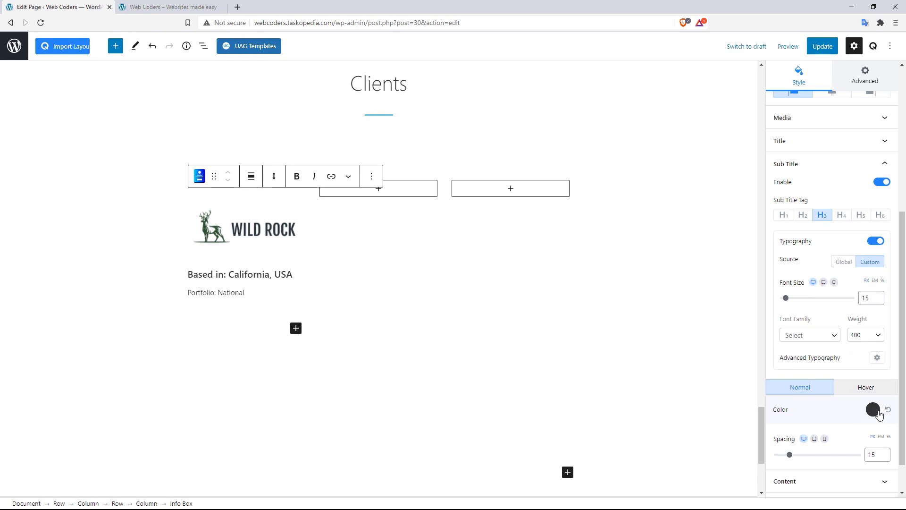
pyautogui.click(872, 409)
pyautogui.moveTo(786, 357); pyautogui.dragTo(758, 357)
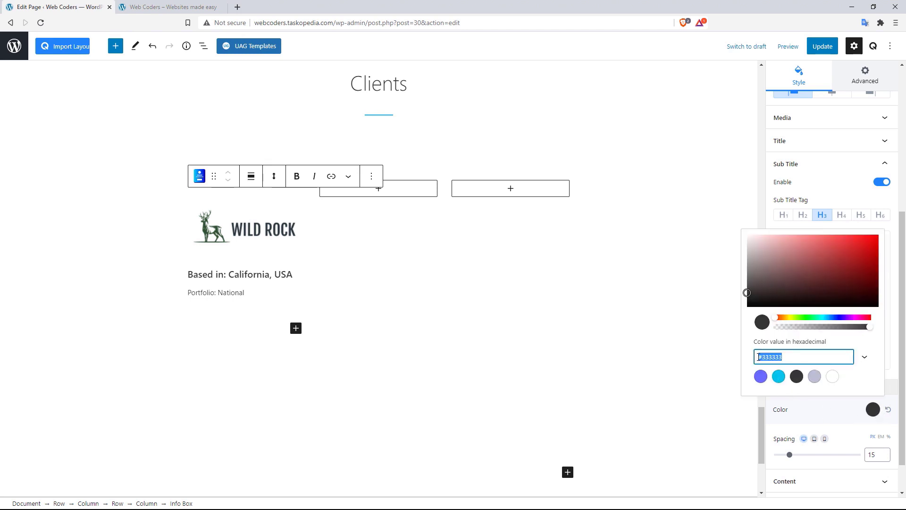
pyautogui.press('BackSpace')
pyautogui.write('#818181')
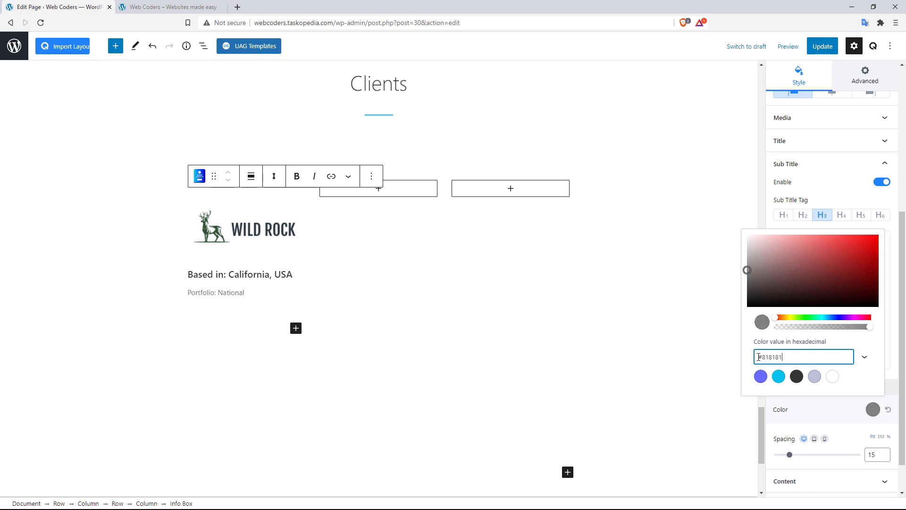
# Set the info box title's color to #818181
pyautogui.click(815, 142)
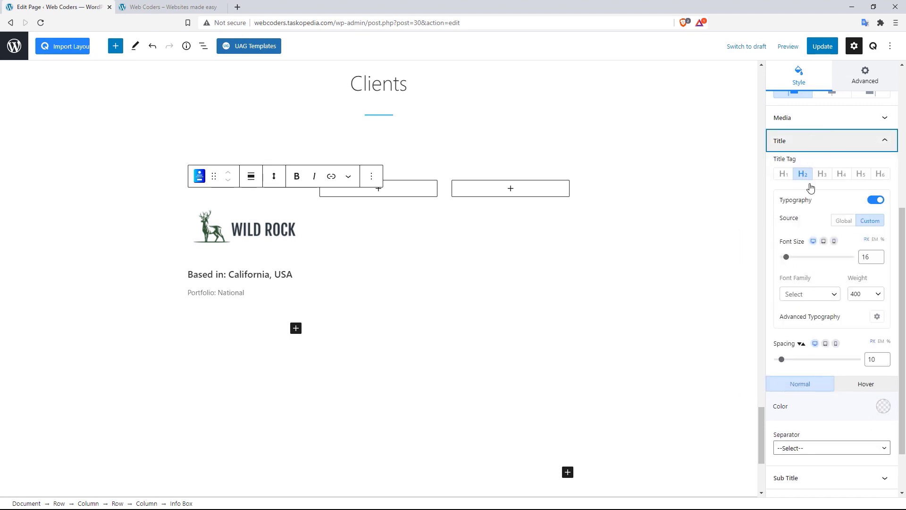
pyautogui.click(883, 406)
pyautogui.doubleClick(775, 354)
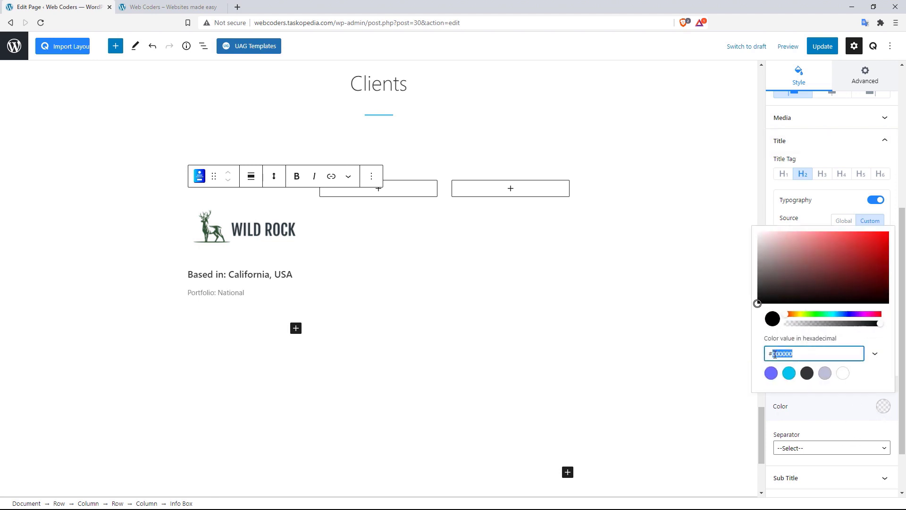
pyautogui.write('818181')
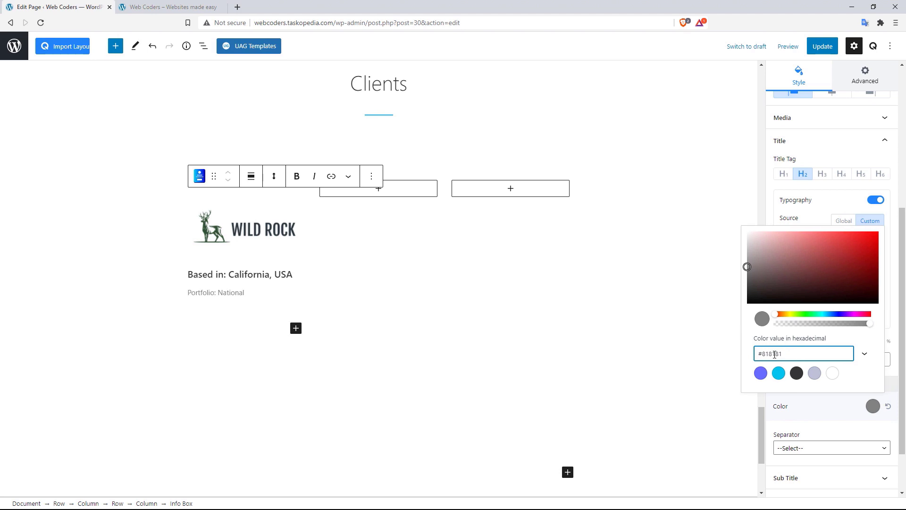
# Update the page and view the Clients section on the live site
pyautogui.moveTo(903, 329); pyautogui.dragTo(904, 190)
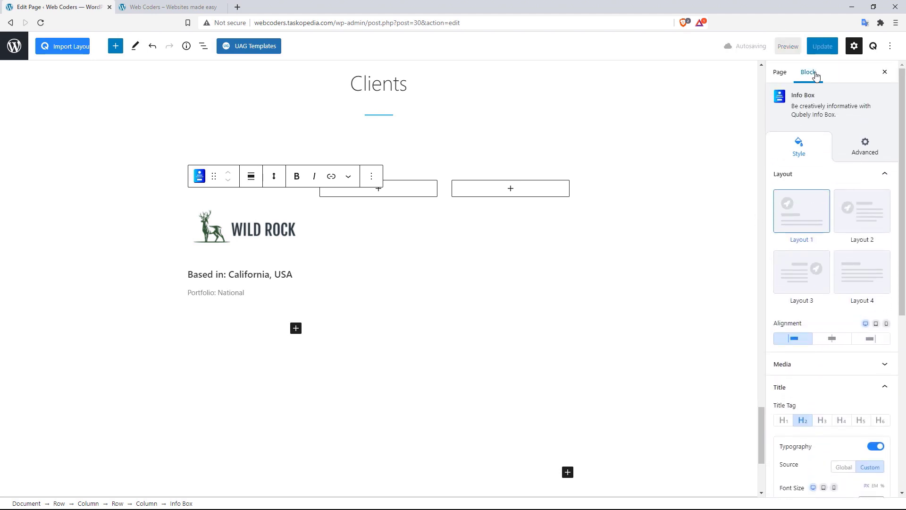
pyautogui.click(820, 47)
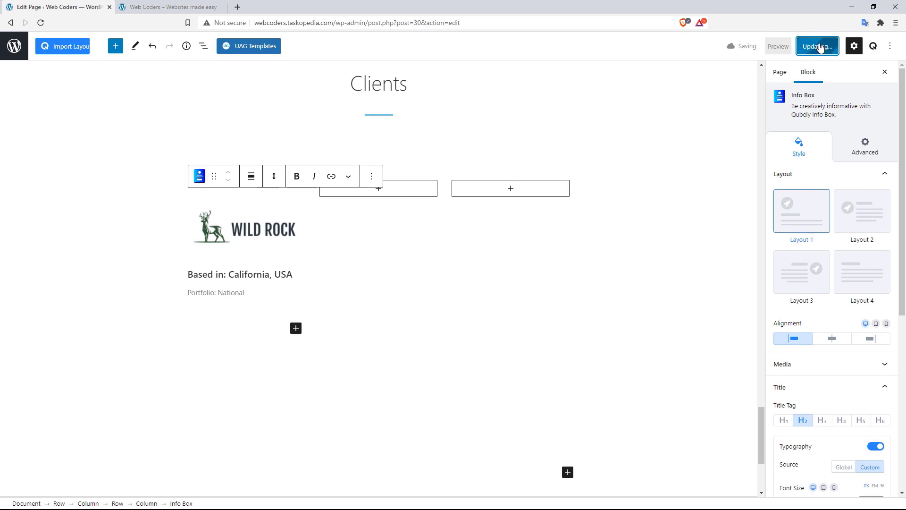
pyautogui.click(84, 481)
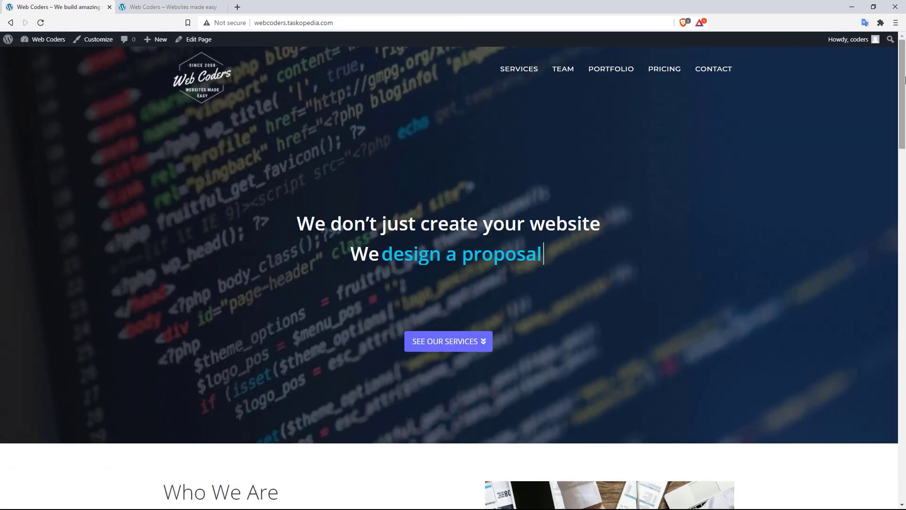
pyautogui.scroll(-12, 895, 223)
pyautogui.scroll(-15, 894, 223)
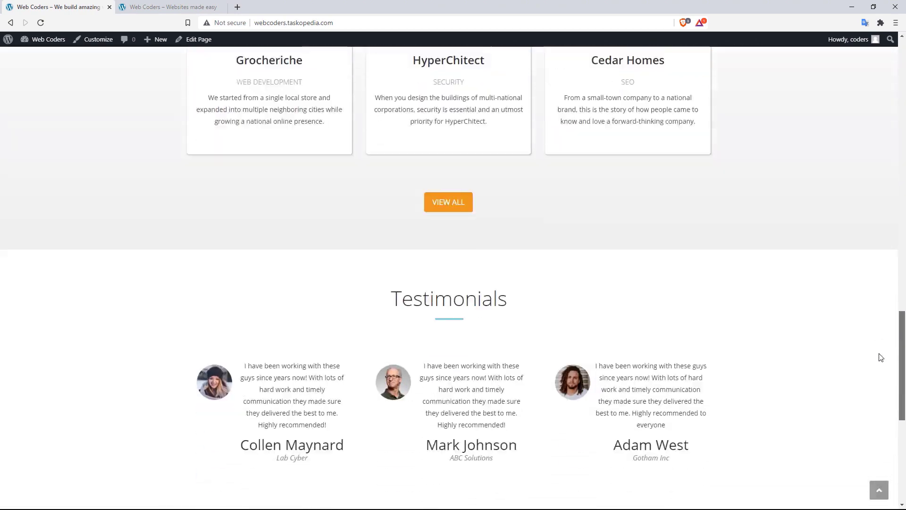
pyautogui.scroll(-2, 878, 416)
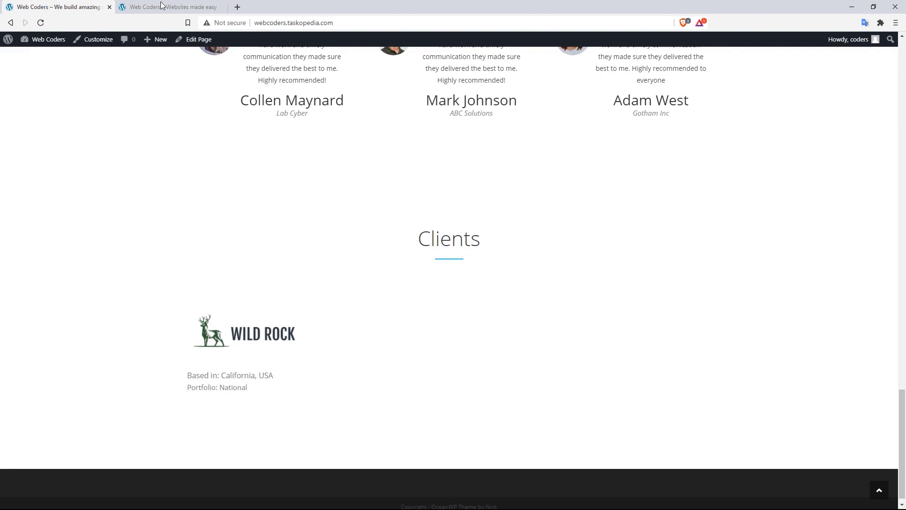
pyautogui.scroll(-1, 282, 270)
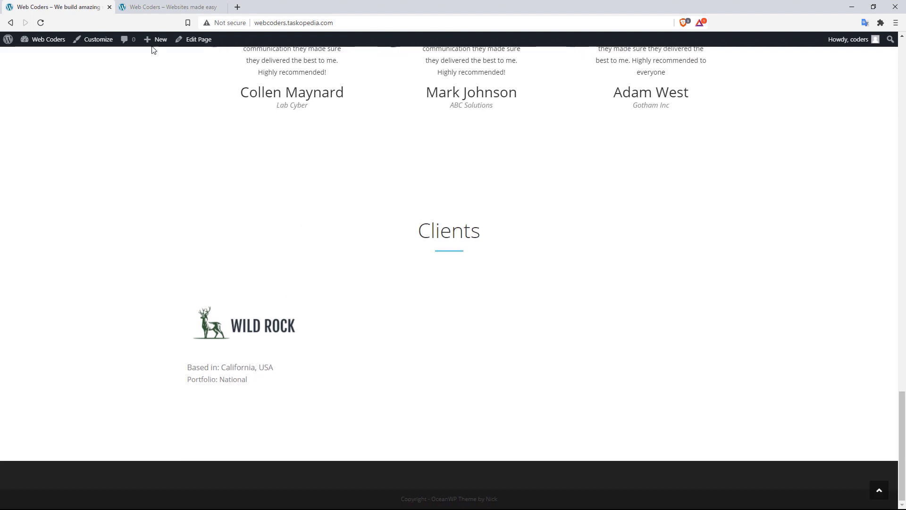
# Check the reference site's Clients section and centre-align the Wild Rock info box on the home page
pyautogui.click(161, 5)
pyautogui.click(260, 247)
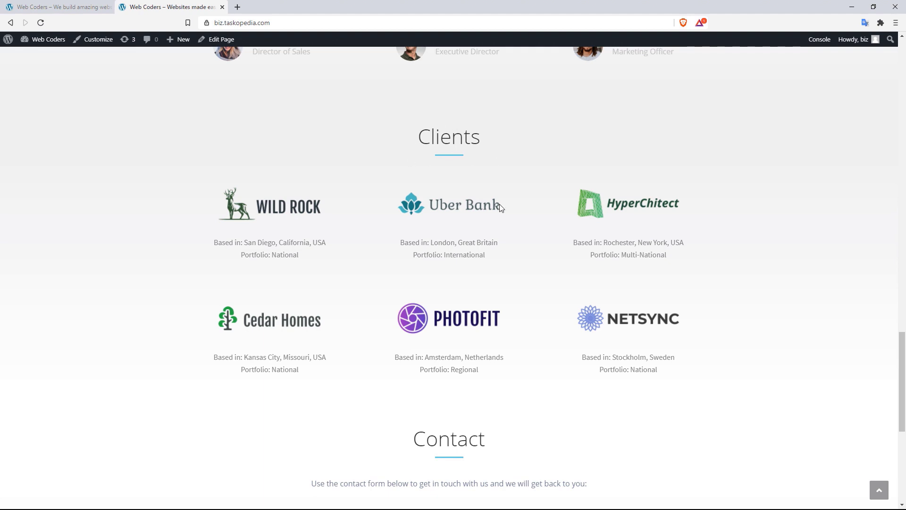
pyautogui.click(83, 9)
pyautogui.click(197, 46)
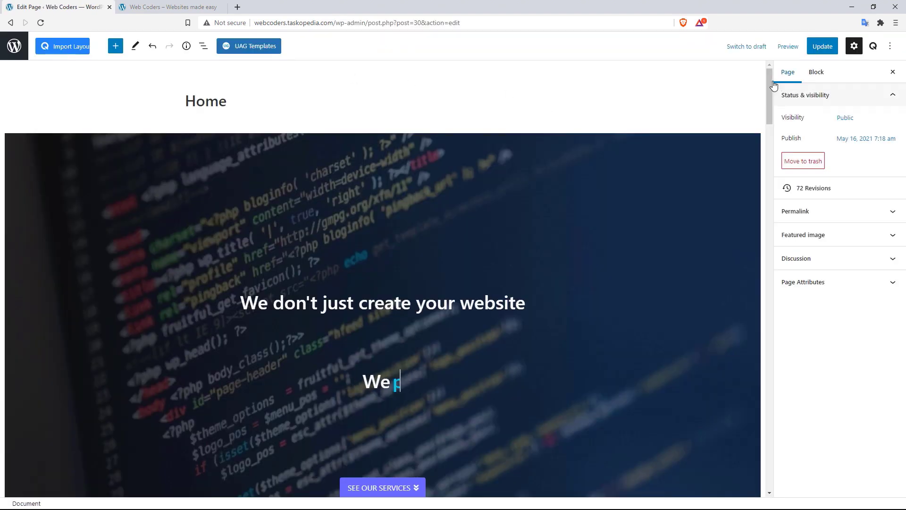
pyautogui.moveTo(770, 90); pyautogui.dragTo(766, 423)
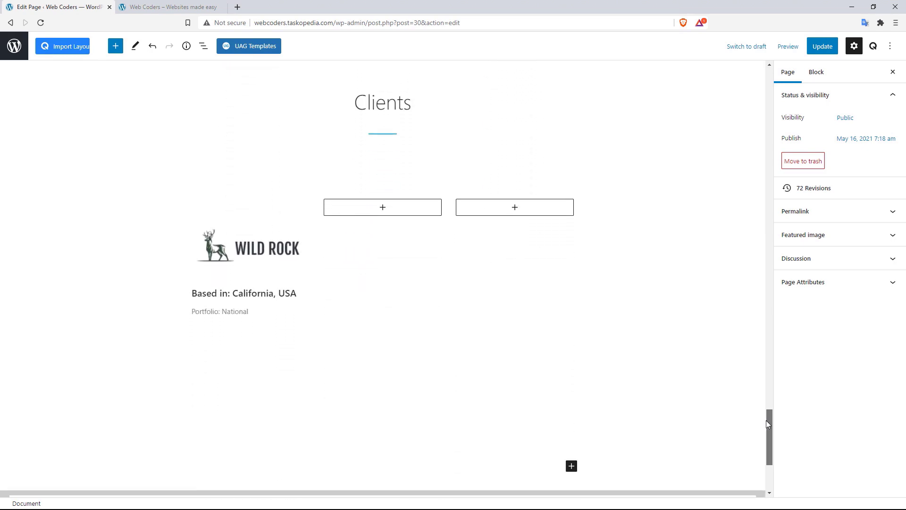
pyautogui.click(229, 298)
pyautogui.scroll(-3, 792, 316)
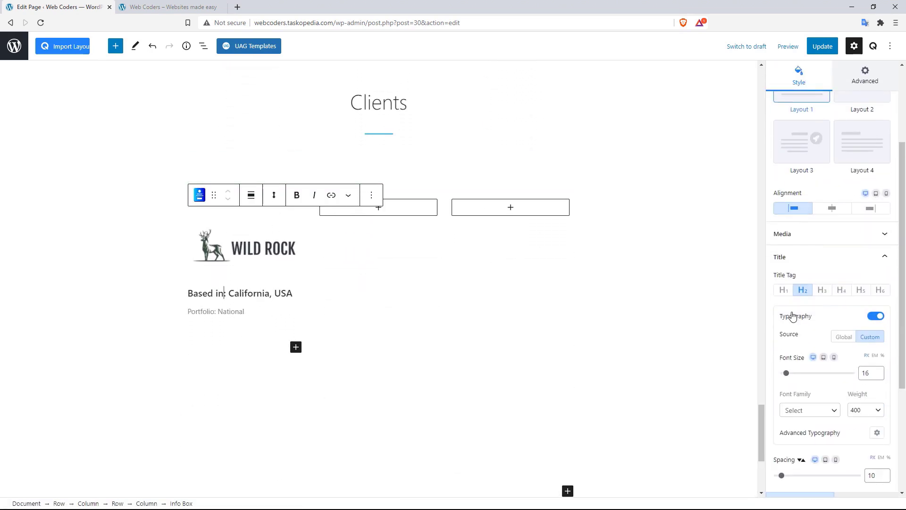
pyautogui.click(833, 210)
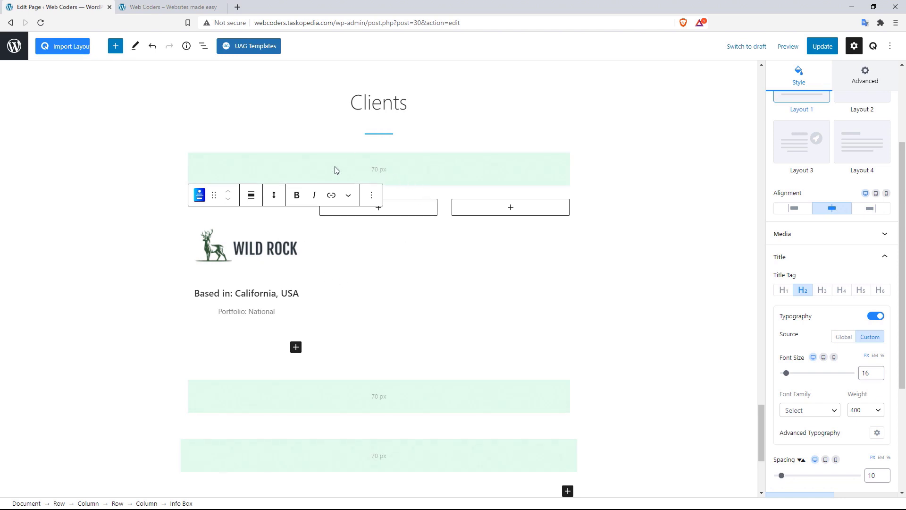
# Set the top and bottom padding of the Clients section's three-column row to 20 px
pyautogui.click(213, 162)
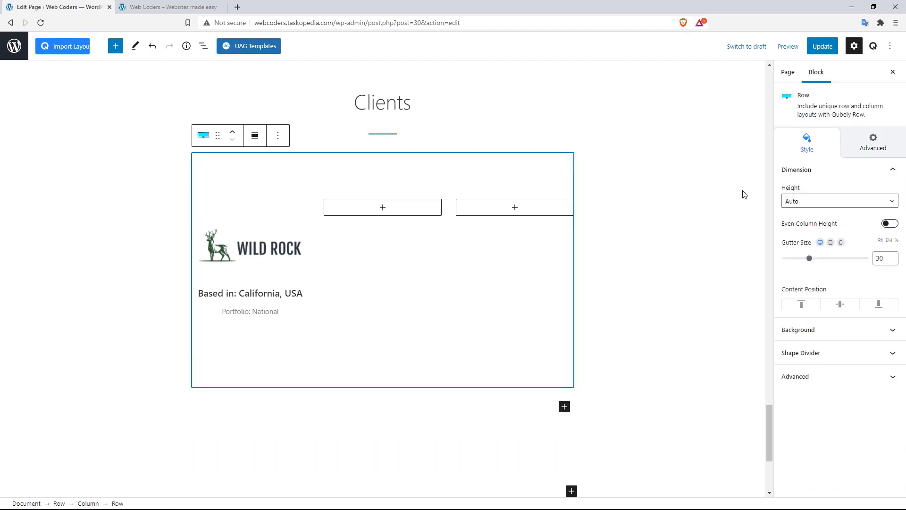
pyautogui.click(871, 143)
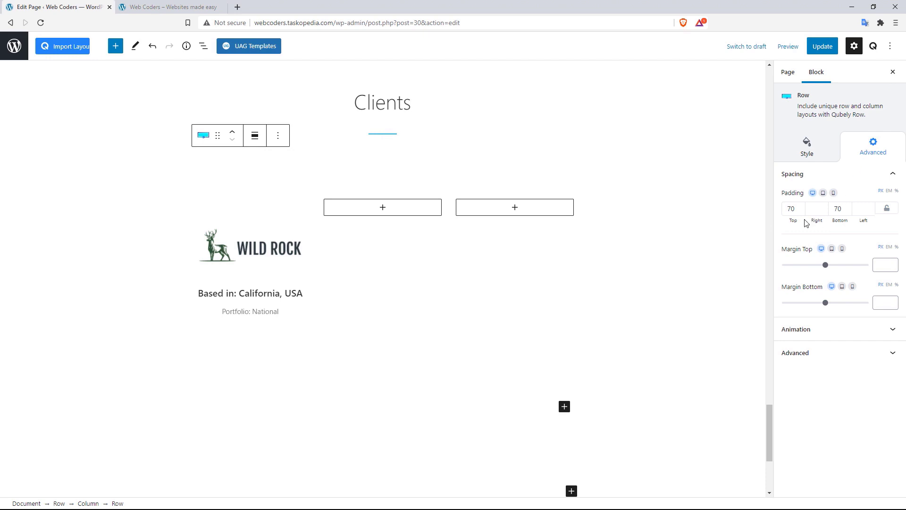
pyautogui.click(800, 207)
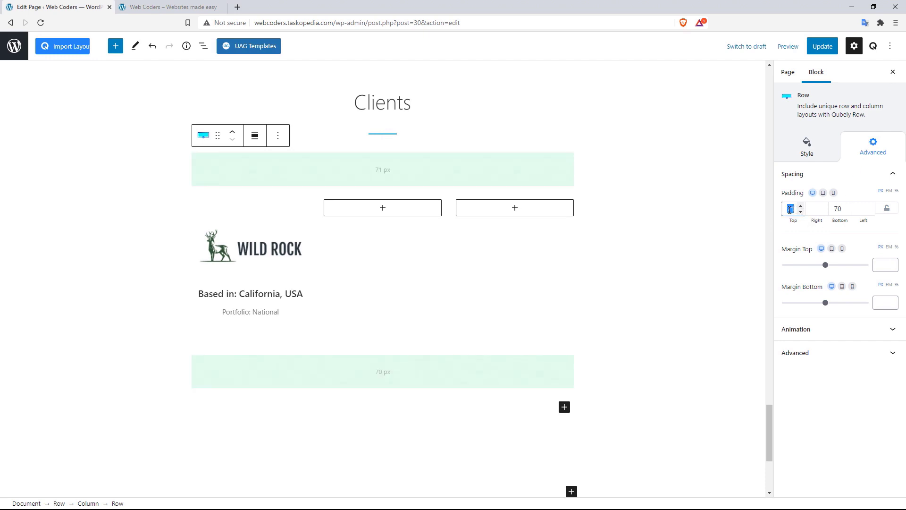
pyautogui.write('20')
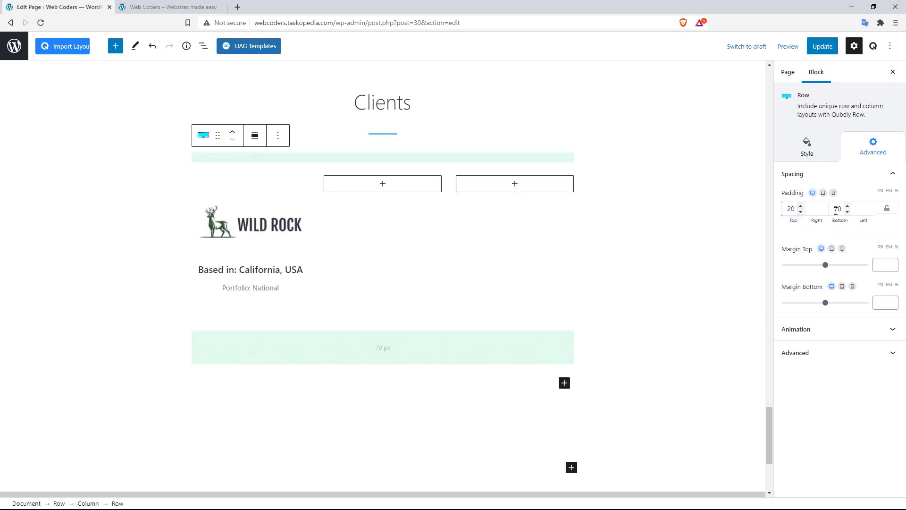
pyautogui.doubleClick(837, 208)
pyautogui.write('20')
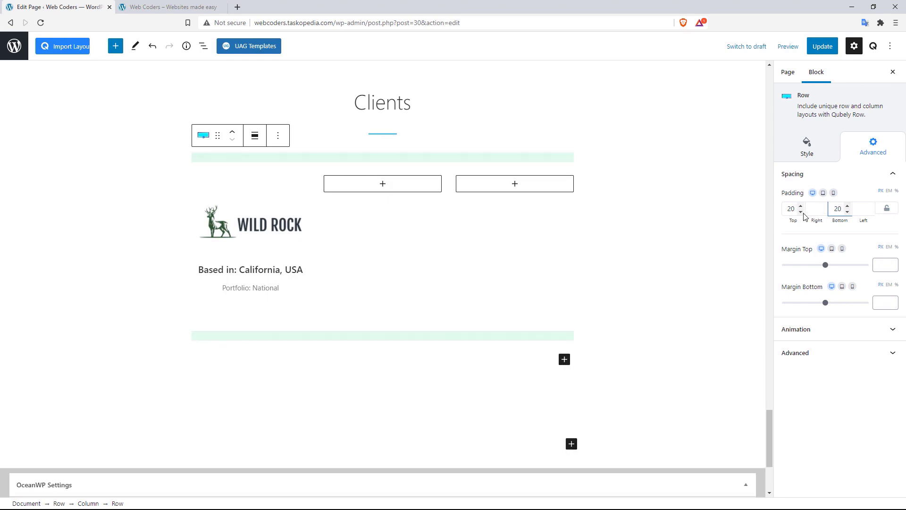
# Update the page and compare the live Clients section with the reference site
pyautogui.click(825, 52)
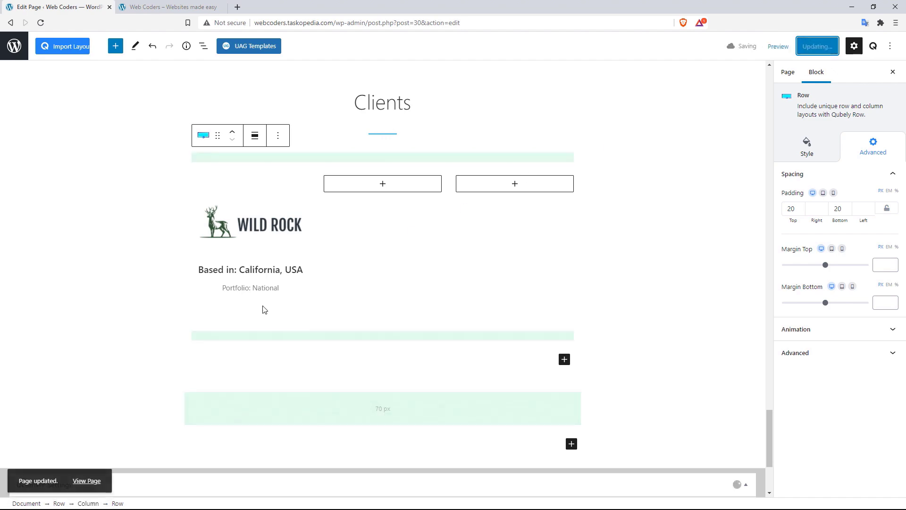
pyautogui.click(90, 481)
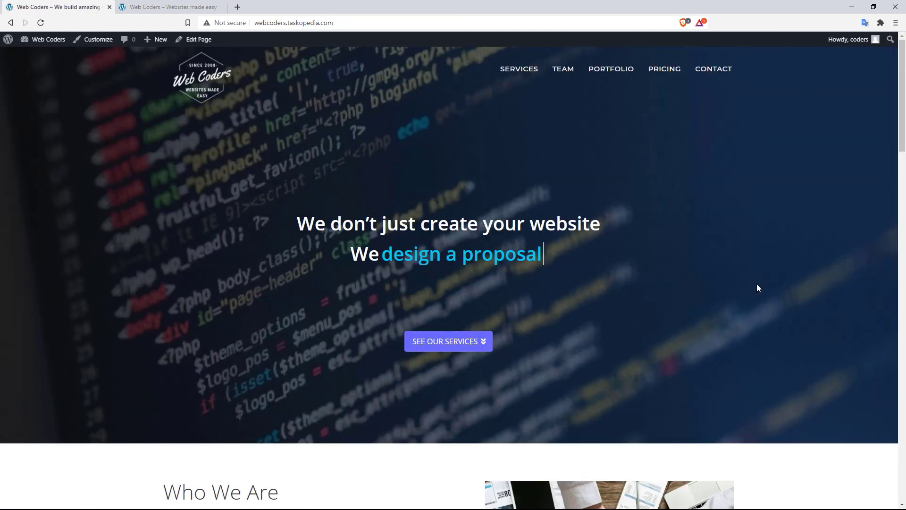
pyautogui.moveTo(900, 101); pyautogui.dragTo(900, 451)
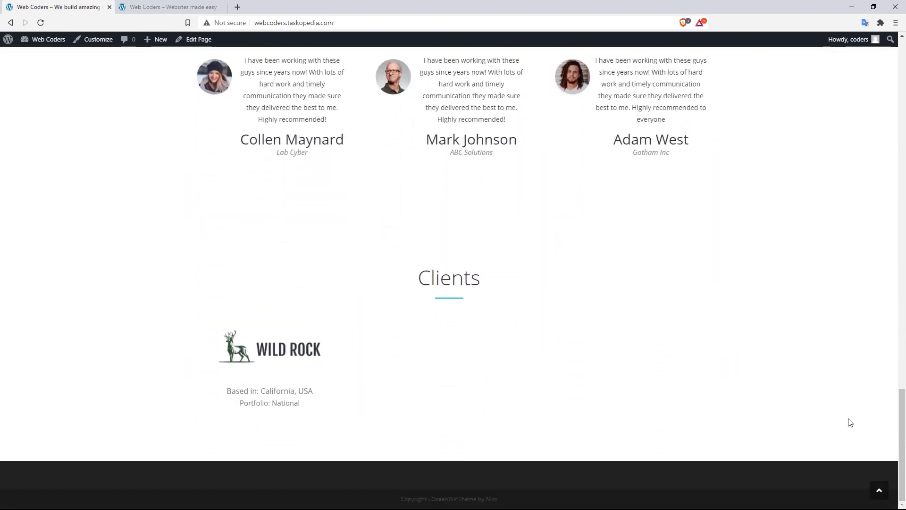
pyautogui.click(170, 4)
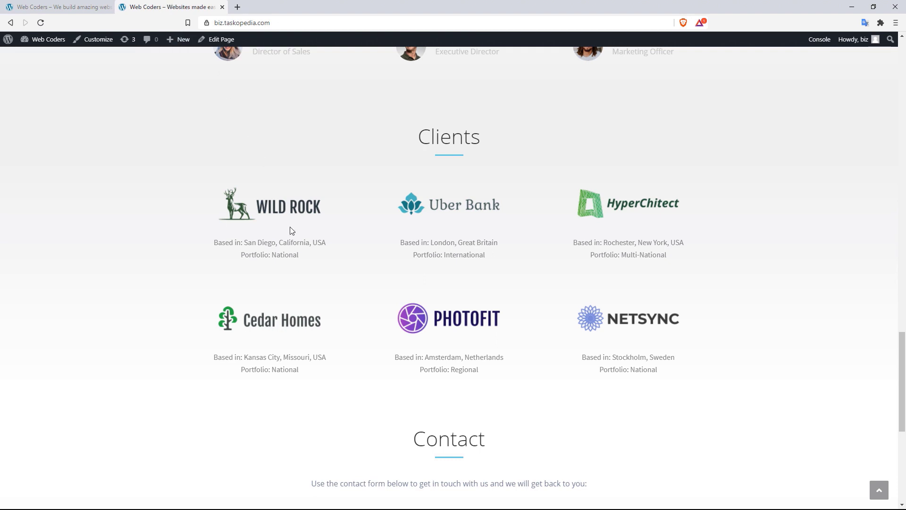
pyautogui.moveTo(230, 245); pyautogui.dragTo(303, 251)
pyautogui.click(77, 5)
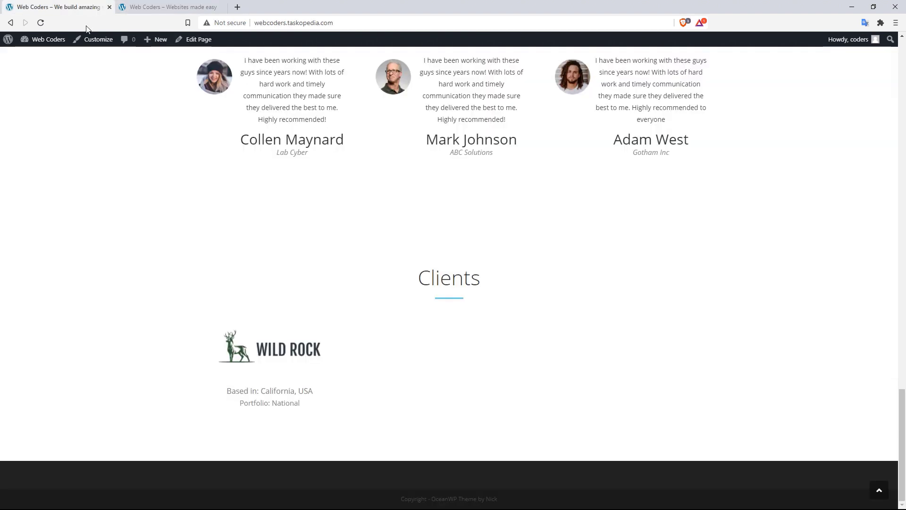
# Reopen the page for editing and set the Wild Rock info box's image spacing to 10 px
pyautogui.click(194, 40)
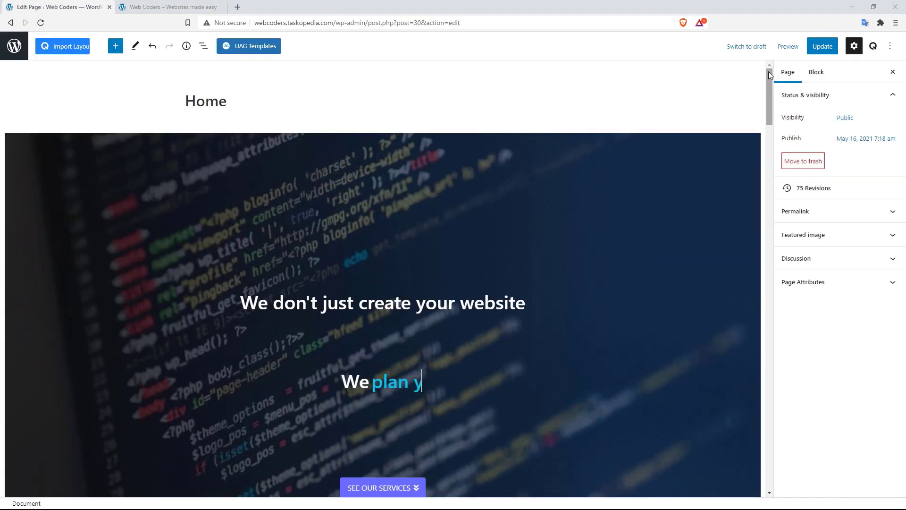
pyautogui.moveTo(769, 75); pyautogui.dragTo(742, 411)
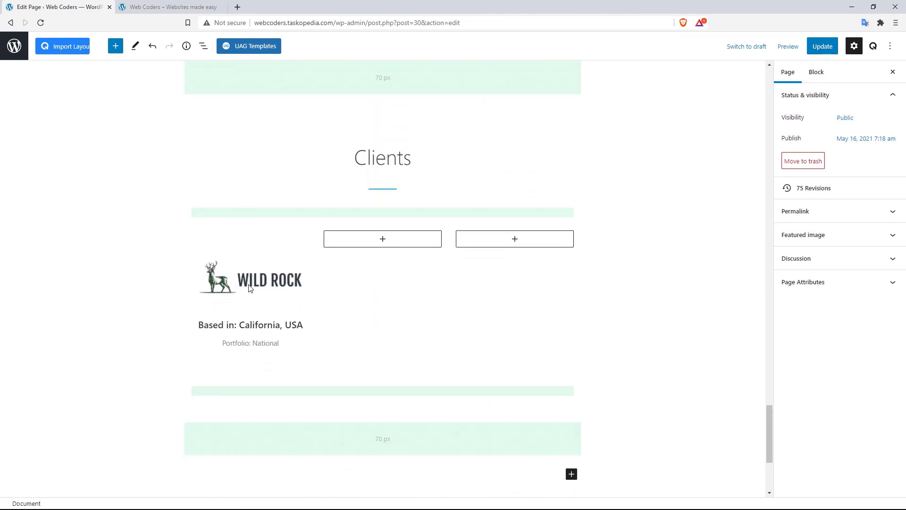
pyautogui.click(264, 307)
pyautogui.scroll(-2, 830, 283)
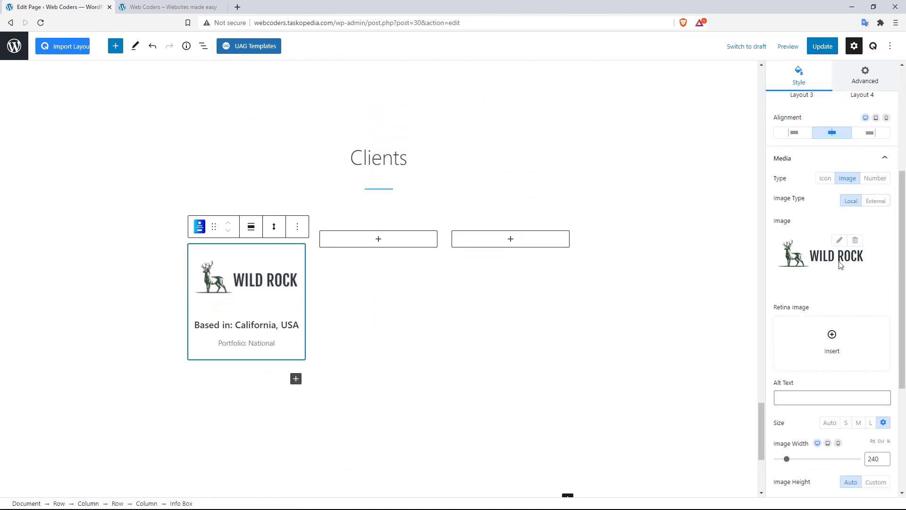
pyautogui.scroll(-1, 904, 264)
pyautogui.scroll(-4, 905, 264)
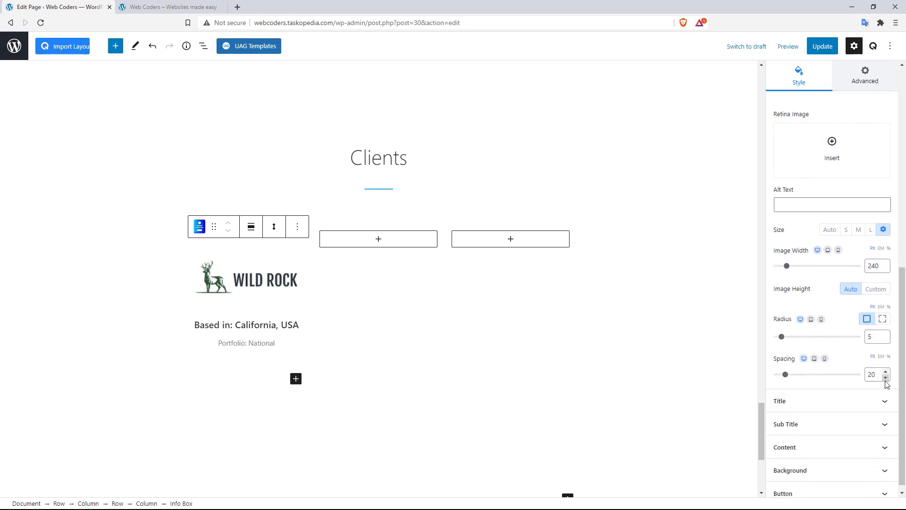
pyautogui.click(886, 378)
pyautogui.click(885, 377)
pyautogui.click(886, 377)
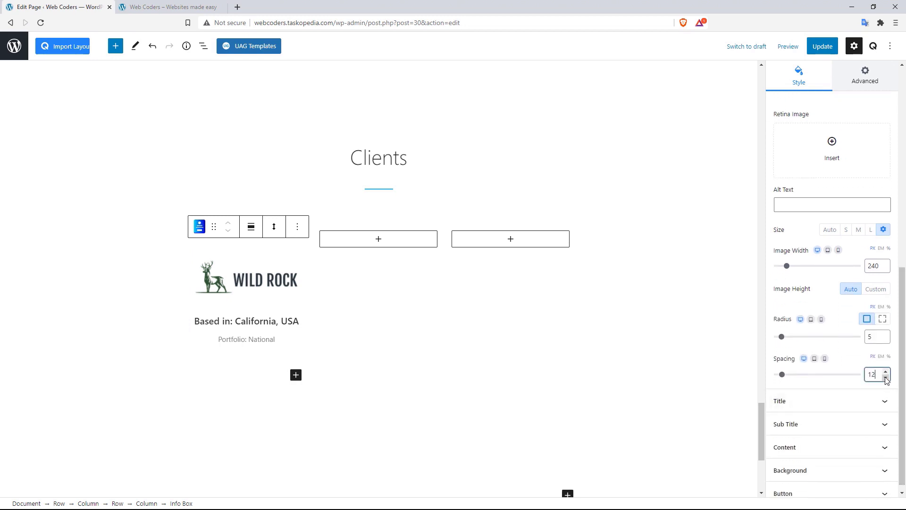
pyautogui.click(886, 378)
pyautogui.click(886, 378)
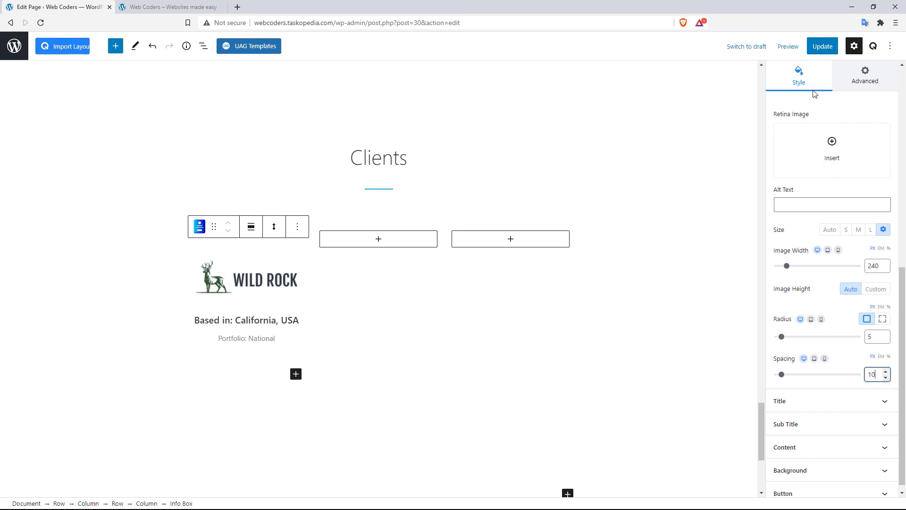
# Update the page and compare the Wild Rock box's new spacing on the live page with the reference site
pyautogui.click(826, 46)
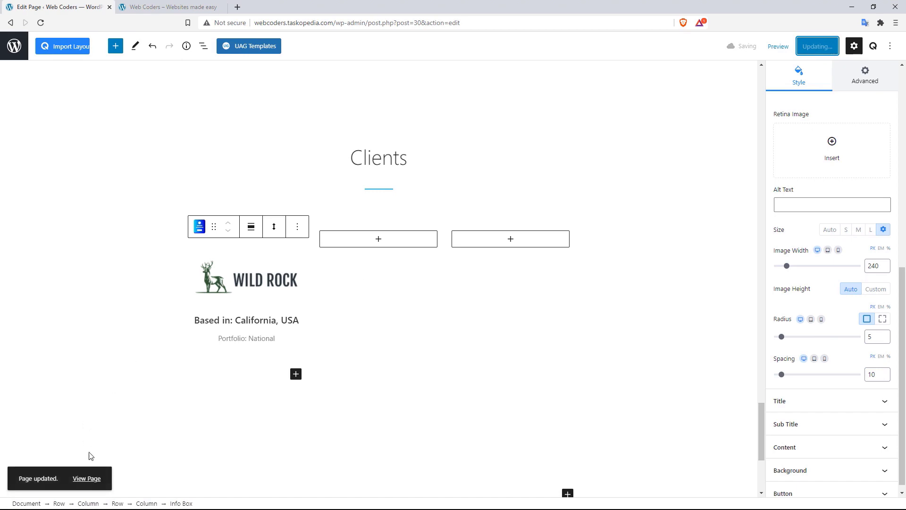
pyautogui.click(87, 483)
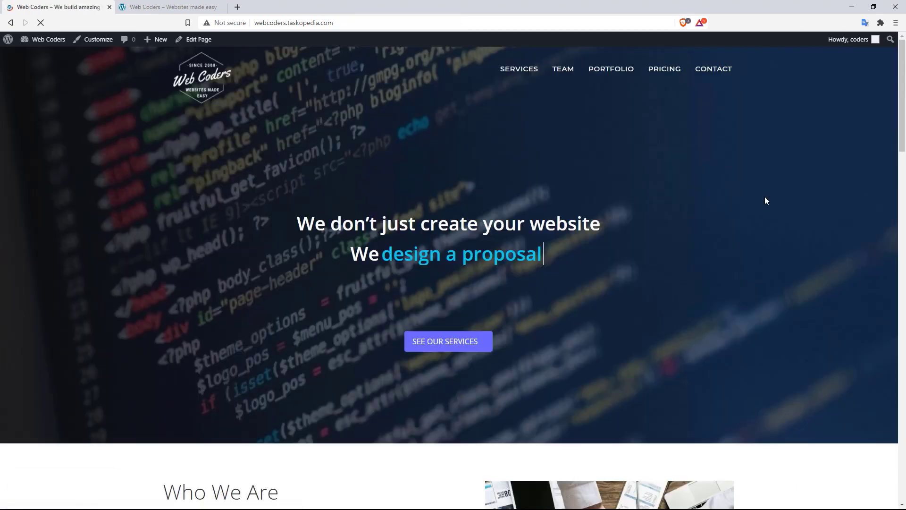
pyautogui.moveTo(901, 101); pyautogui.dragTo(900, 451)
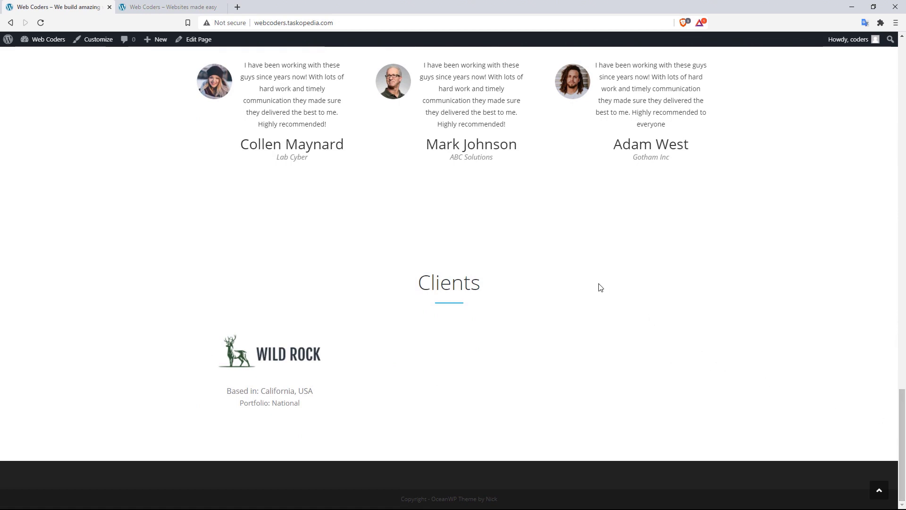
pyautogui.click(170, 8)
pyautogui.click(640, 278)
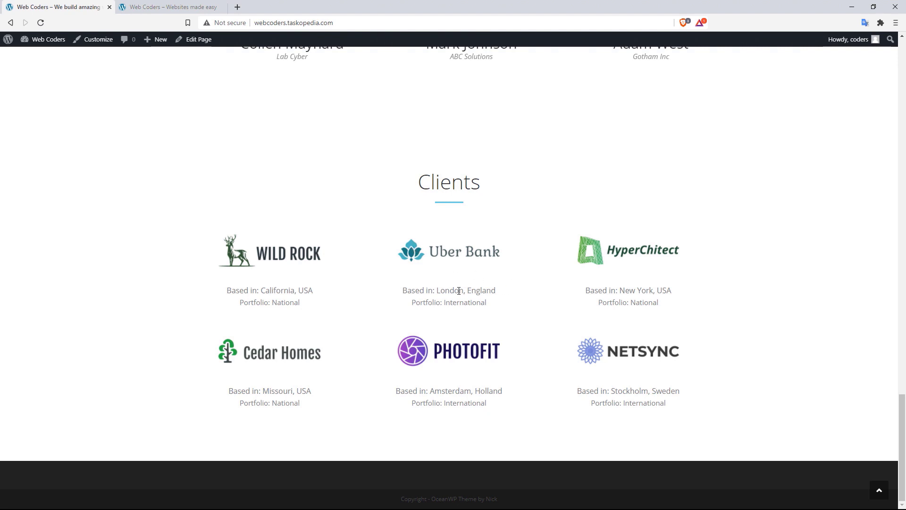
# Review the six client boxes on the live page and examine the Contact section and footer on the reference site
pyautogui.moveTo(425, 291); pyautogui.dragTo(465, 292)
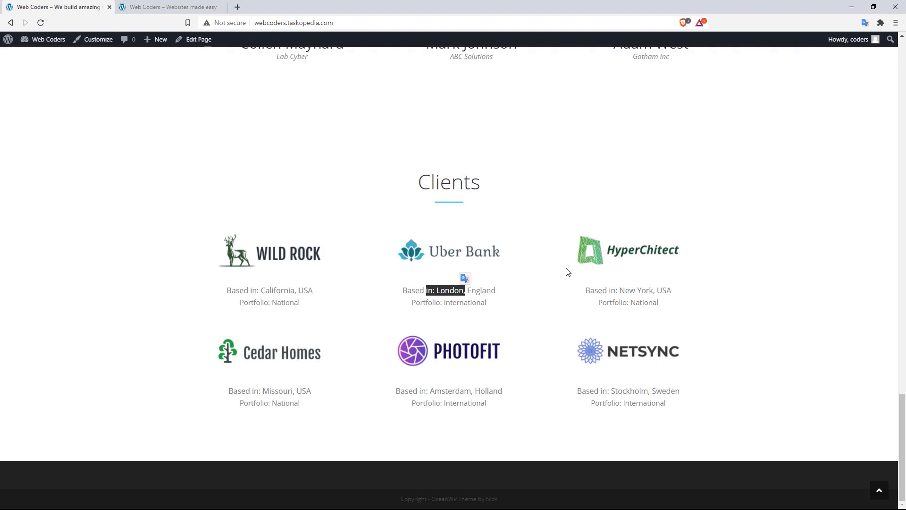
pyautogui.scroll(1, 568, 271)
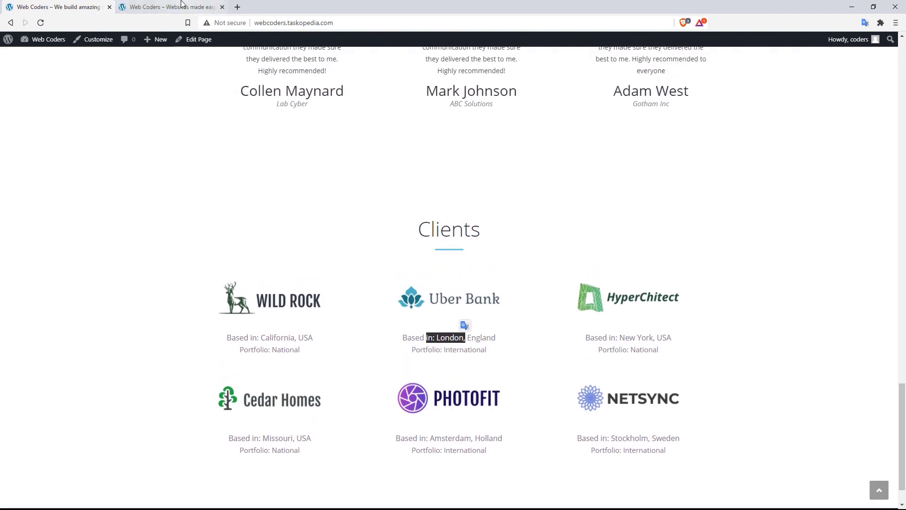
pyautogui.click(182, 3)
pyautogui.moveTo(901, 349); pyautogui.dragTo(899, 414)
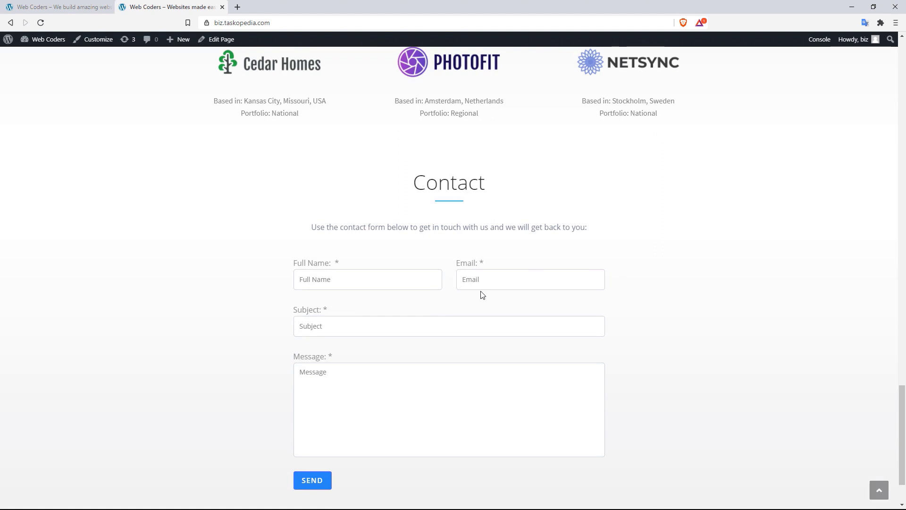
pyautogui.scroll(-2, 482, 295)
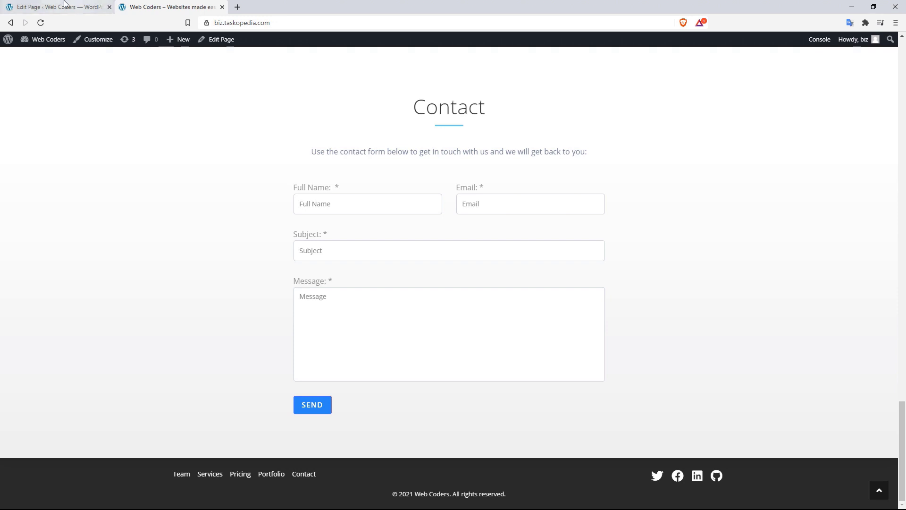
# Add a single-column row below the Clients section of the home page
pyautogui.click(34, 7)
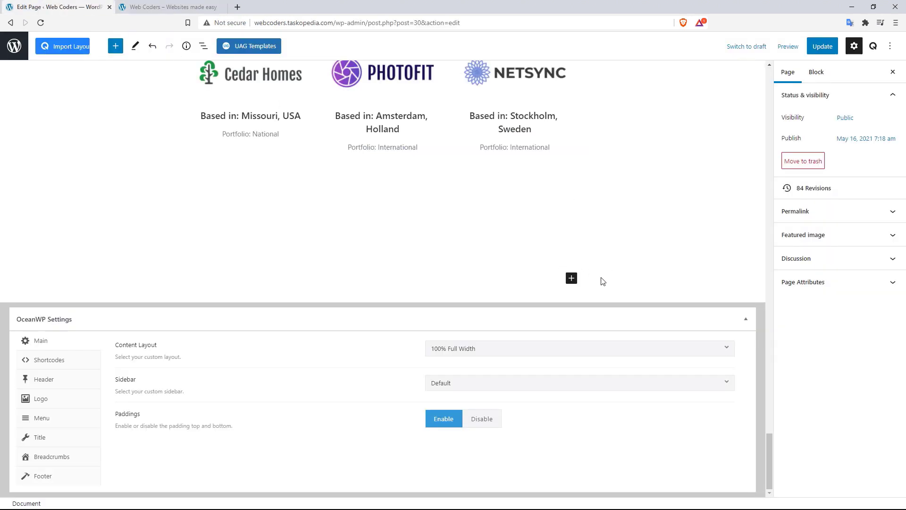
pyautogui.click(572, 278)
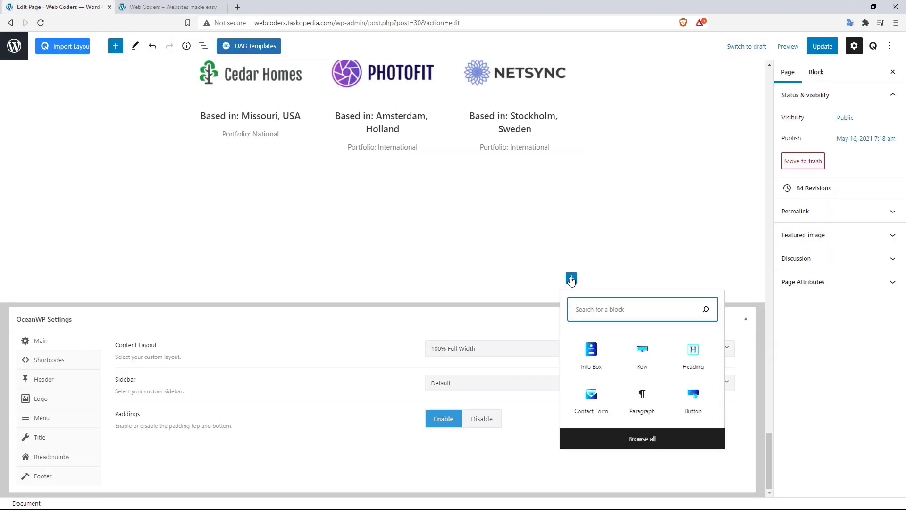
pyautogui.click(651, 363)
pyautogui.click(248, 325)
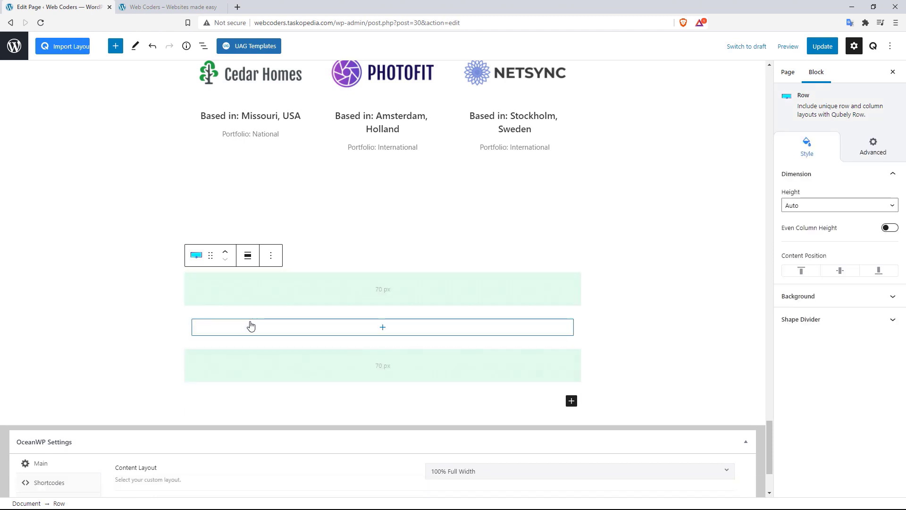
pyautogui.click(386, 333)
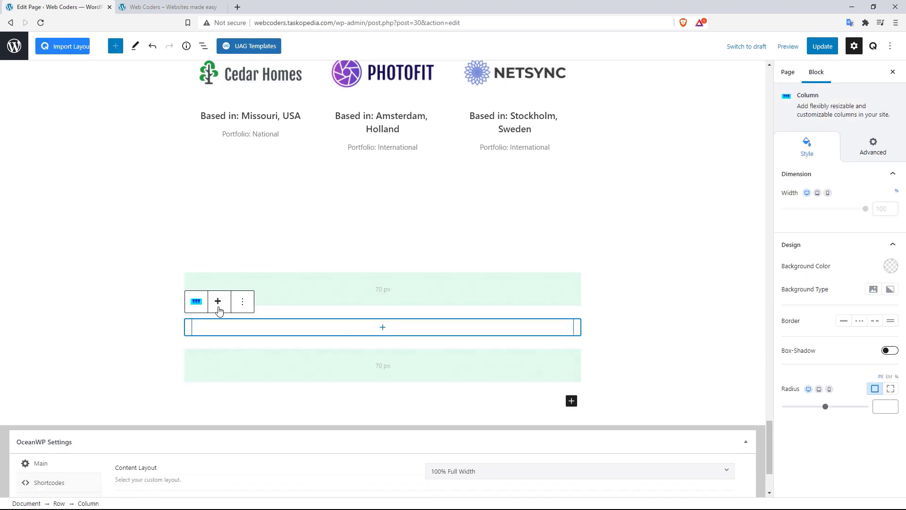
# Insert a Heading block in the new row's column and change its text to "Contact Us"
pyautogui.click(382, 327)
pyautogui.click(434, 407)
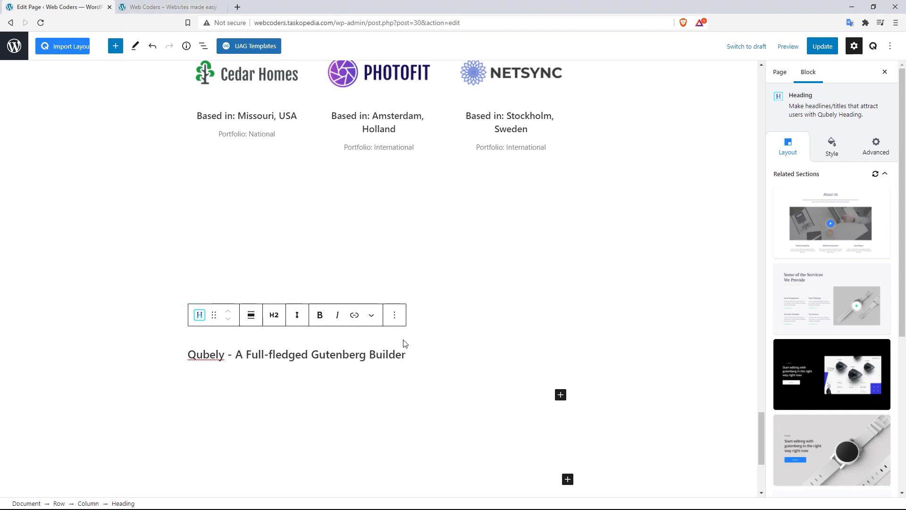
pyautogui.moveTo(411, 354); pyautogui.dragTo(179, 351)
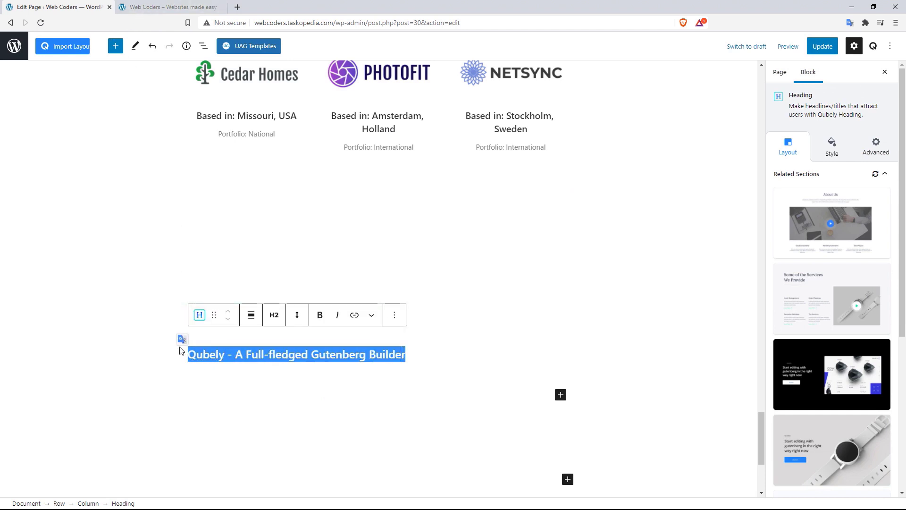
pyautogui.write('Contact Us')
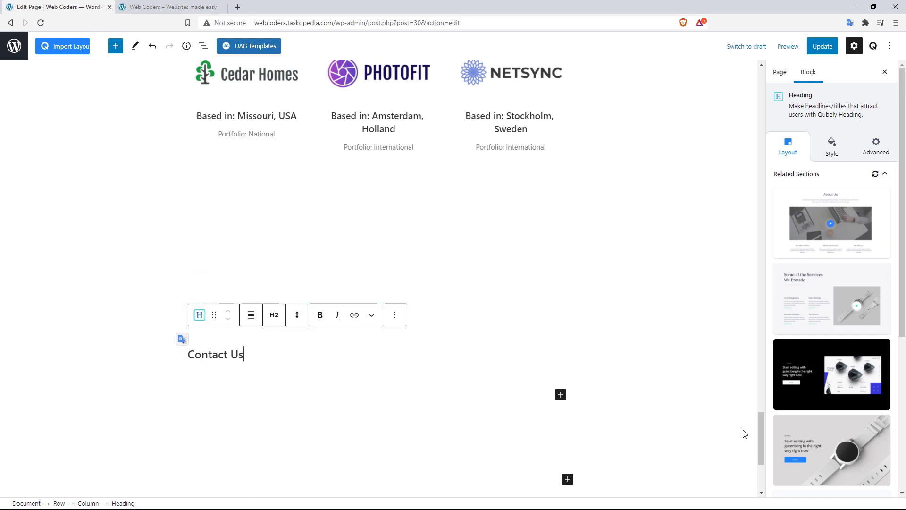
# Copy the style of the Clients heading and return to the Contact Us heading
pyautogui.scroll(8, 759, 397)
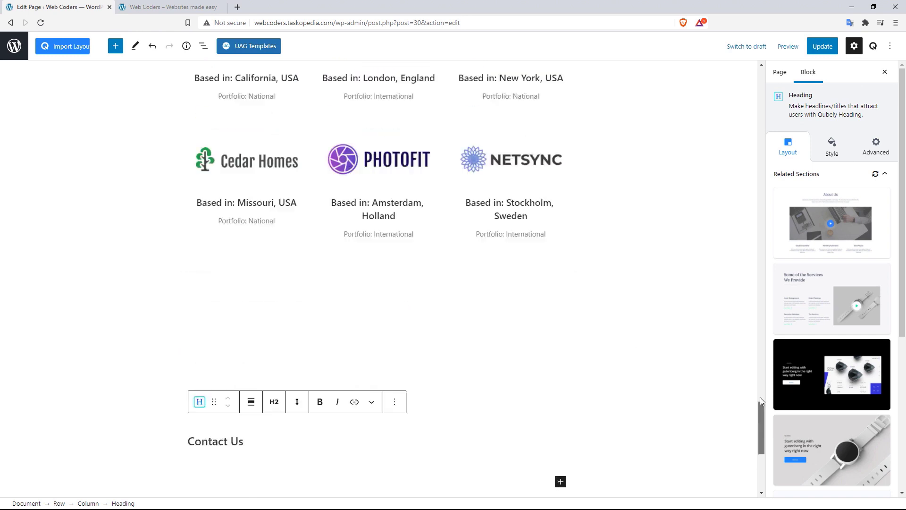
pyautogui.rightClick(376, 191)
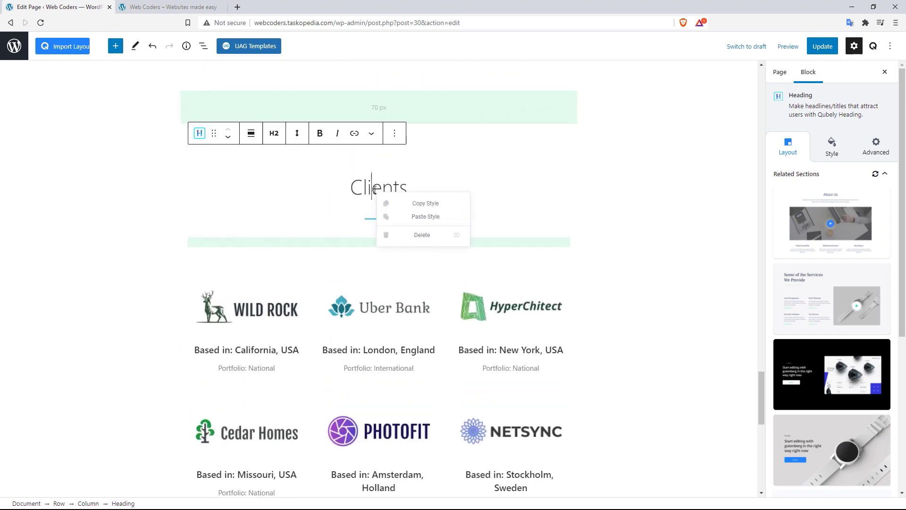
pyautogui.click(423, 203)
pyautogui.moveTo(760, 373); pyautogui.dragTo(760, 439)
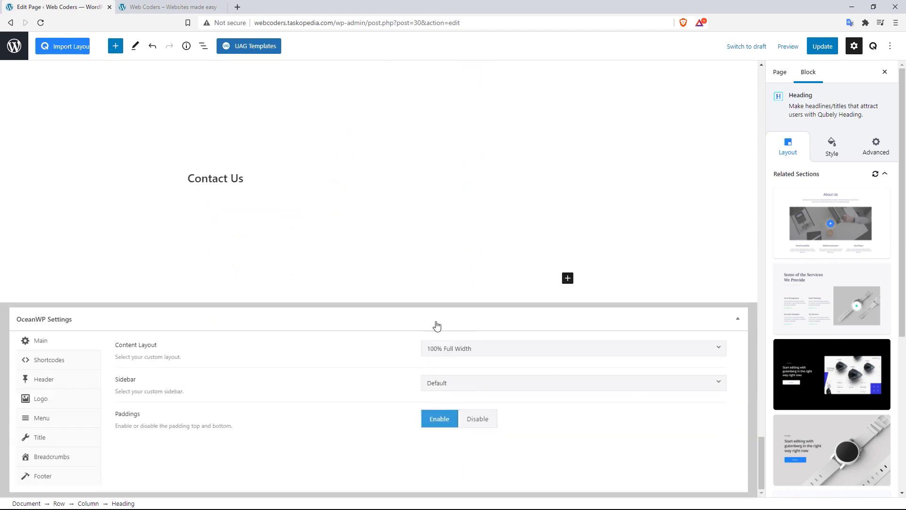
# Paste the copied heading style onto the Contact Us heading
pyautogui.click(216, 176)
pyautogui.rightClick(213, 178)
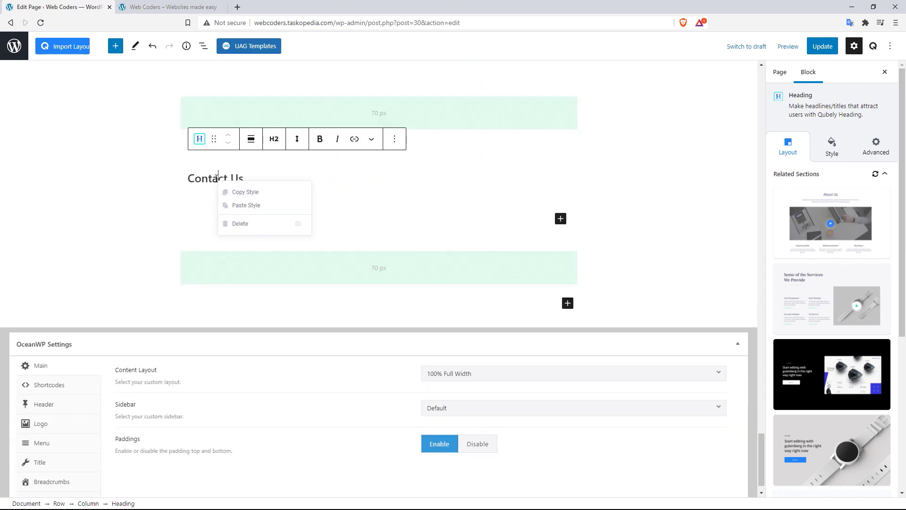
pyautogui.click(249, 206)
# Set the Contact Us heading's separator position to Bottom
pyautogui.click(833, 149)
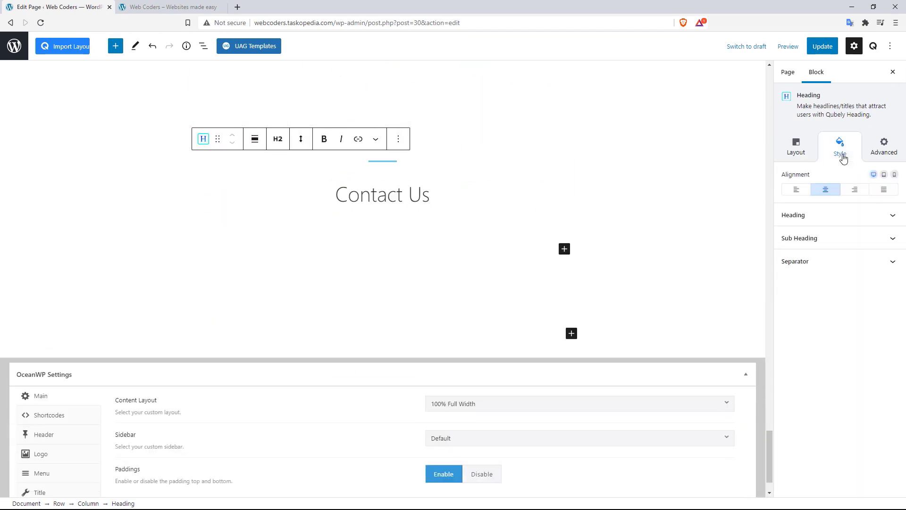
pyautogui.click(850, 261)
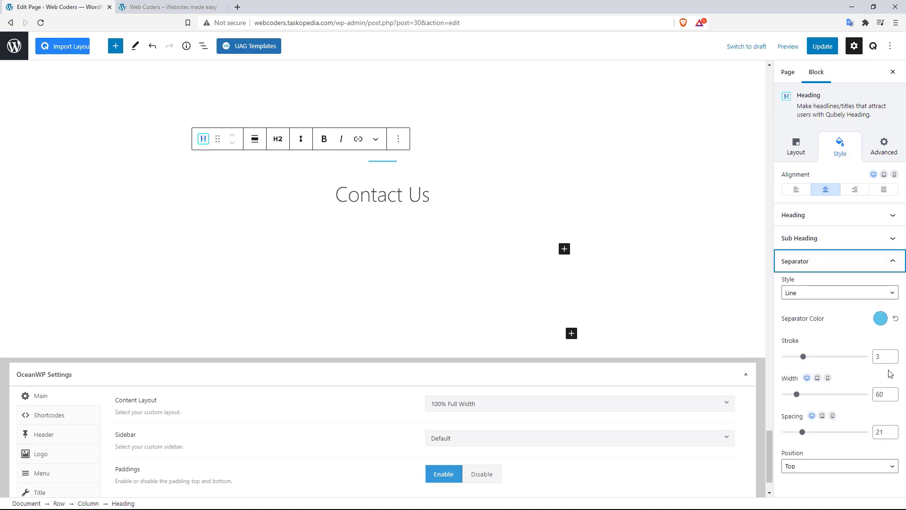
pyautogui.click(833, 466)
pyautogui.click(810, 426)
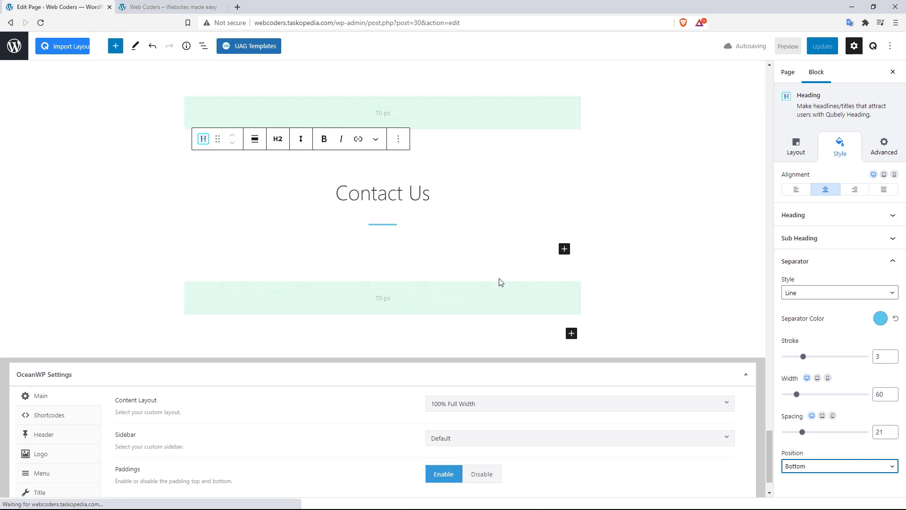
# Insert a Contact Form block below the Contact Us heading, try the Material style and return it to Classic
pyautogui.click(565, 250)
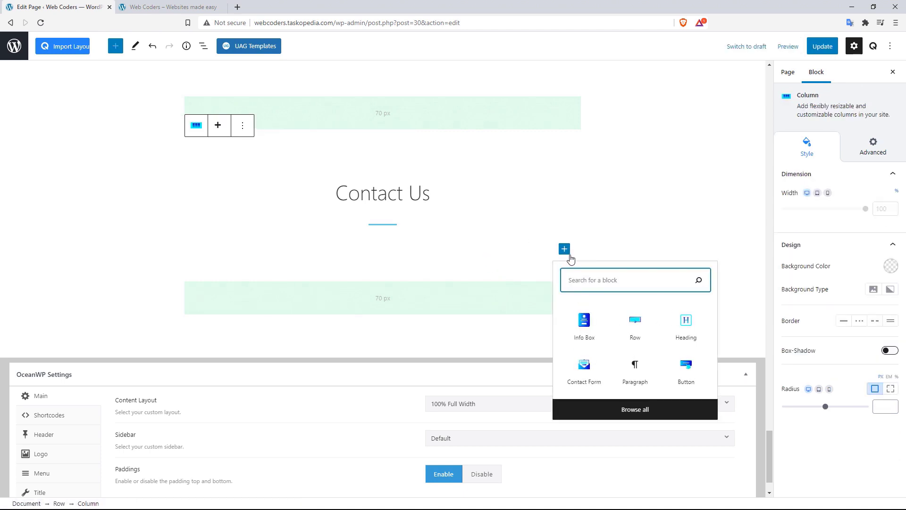
pyautogui.write('conta')
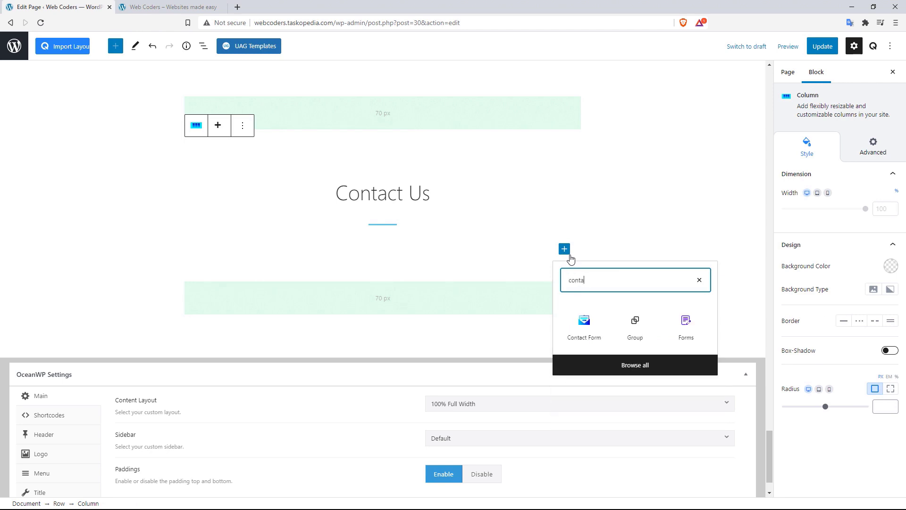
pyautogui.click(585, 333)
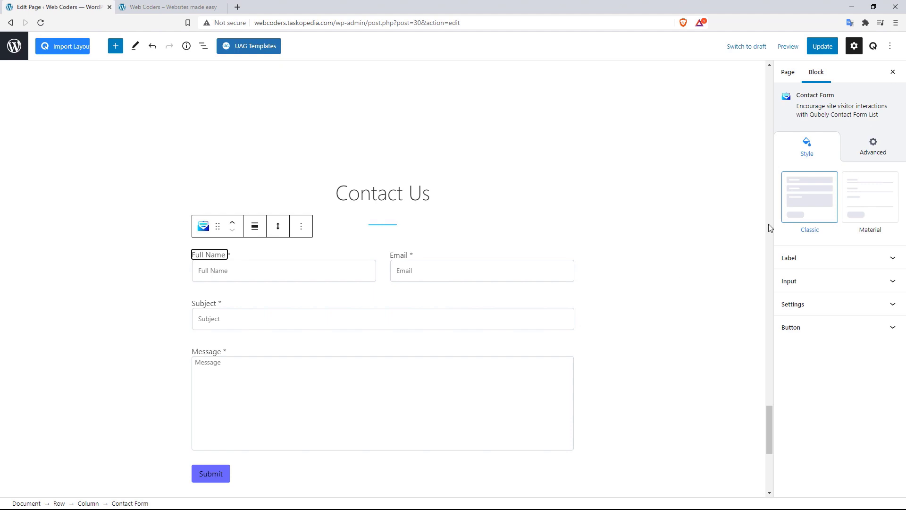
pyautogui.click(867, 209)
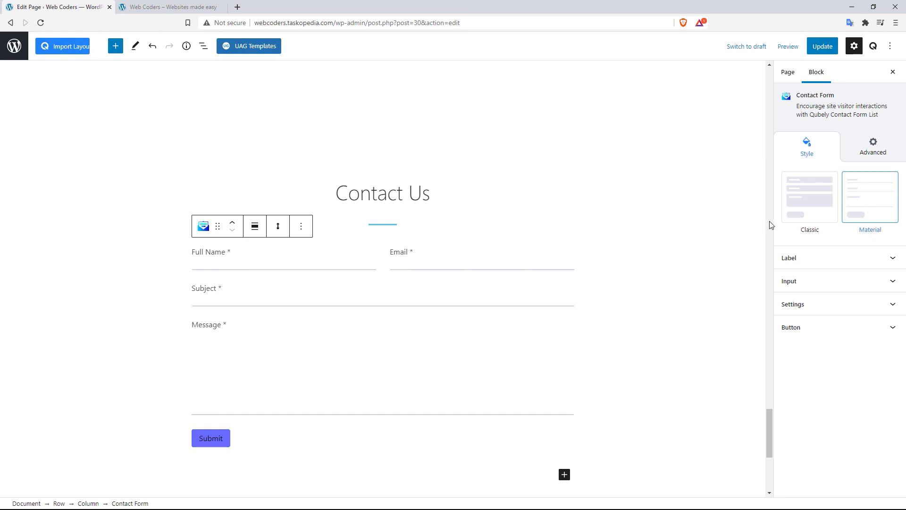
pyautogui.click(808, 206)
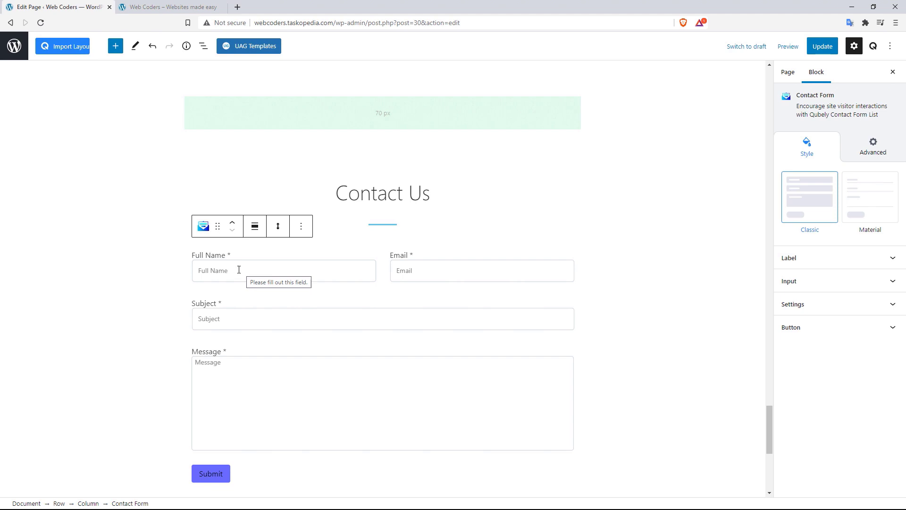
# Hide the labels of the contact form's Full Name, Email, Subject and Message fields
pyautogui.click(215, 264)
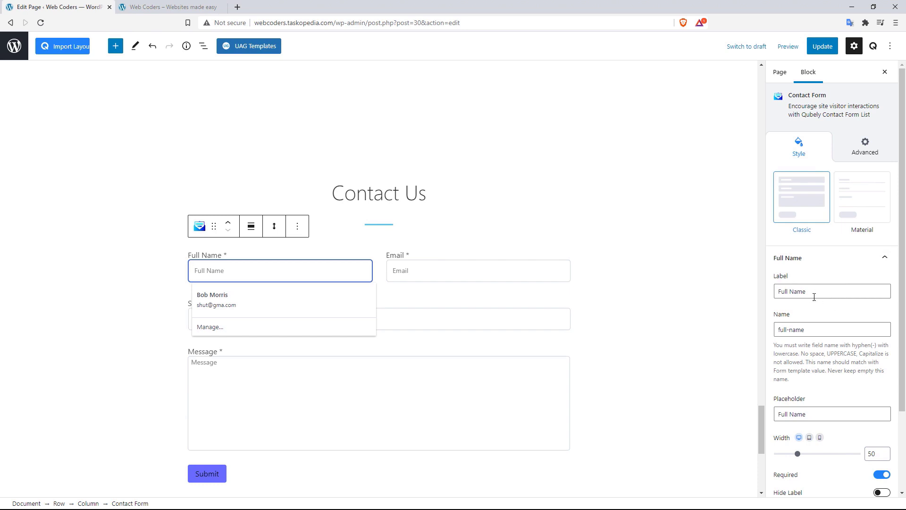
pyautogui.moveTo(903, 277); pyautogui.dragTo(905, 340)
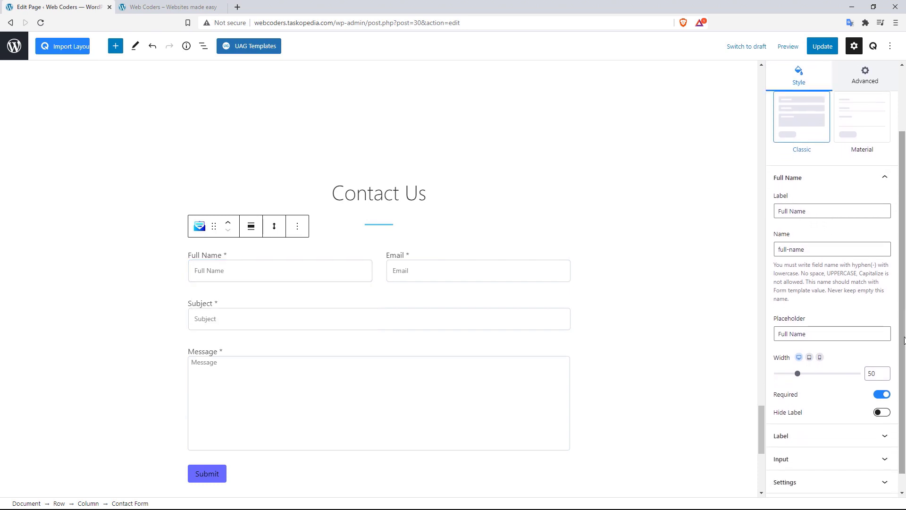
pyautogui.click(881, 413)
pyautogui.click(430, 272)
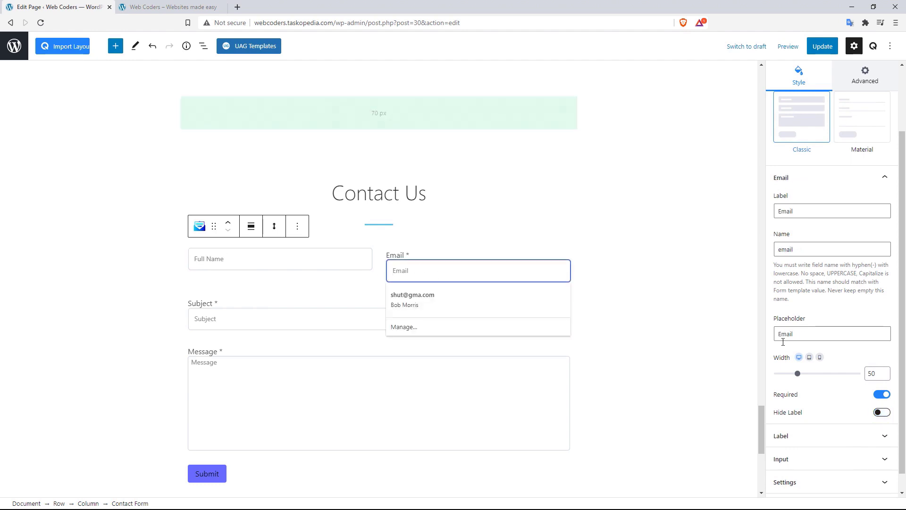
pyautogui.click(882, 413)
pyautogui.click(296, 308)
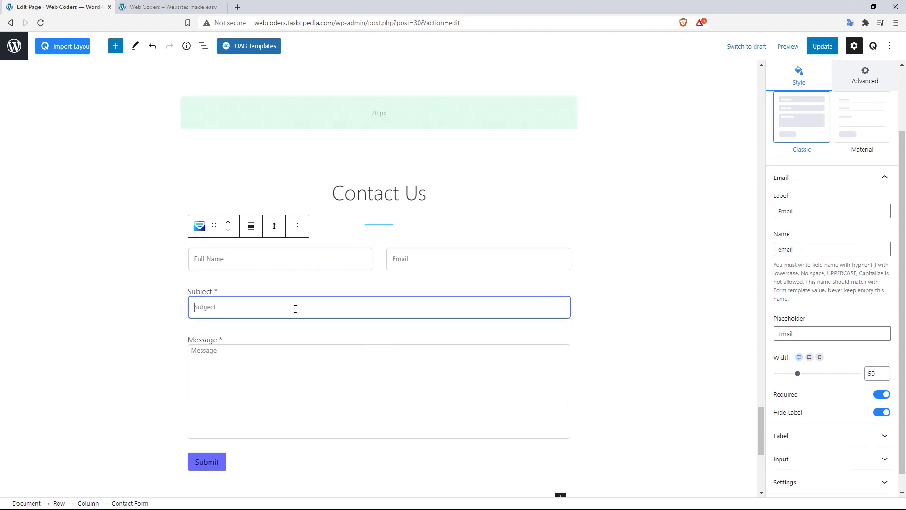
pyautogui.click(881, 414)
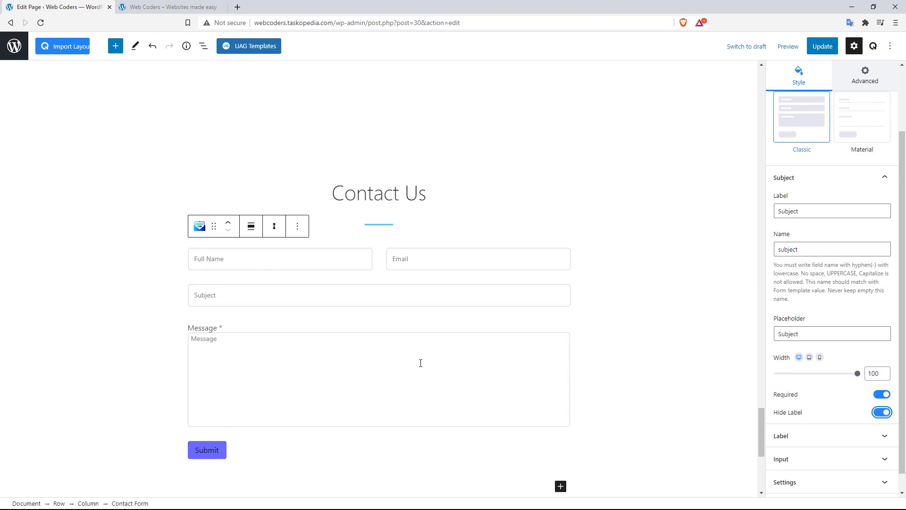
pyautogui.click(313, 356)
pyautogui.click(881, 412)
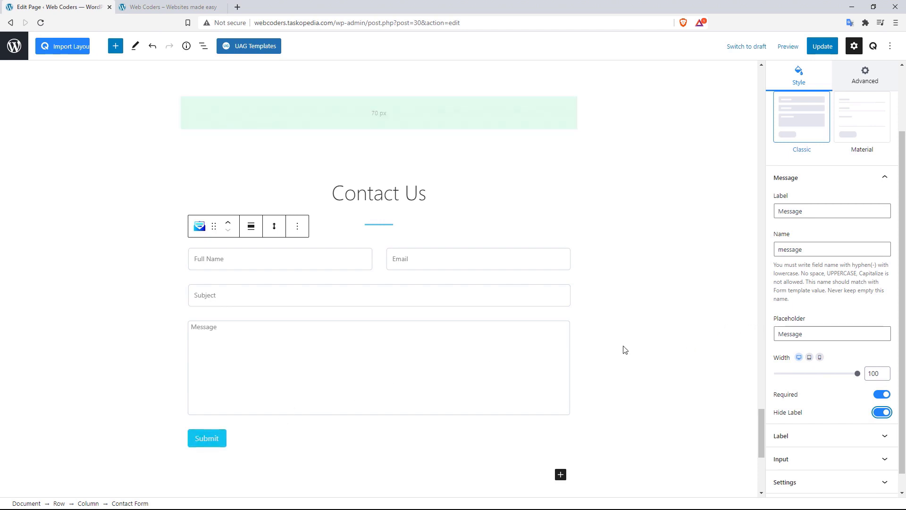
# Switch the form's Submit button to a custom size with separate padding for each side
pyautogui.scroll(-1, 902, 309)
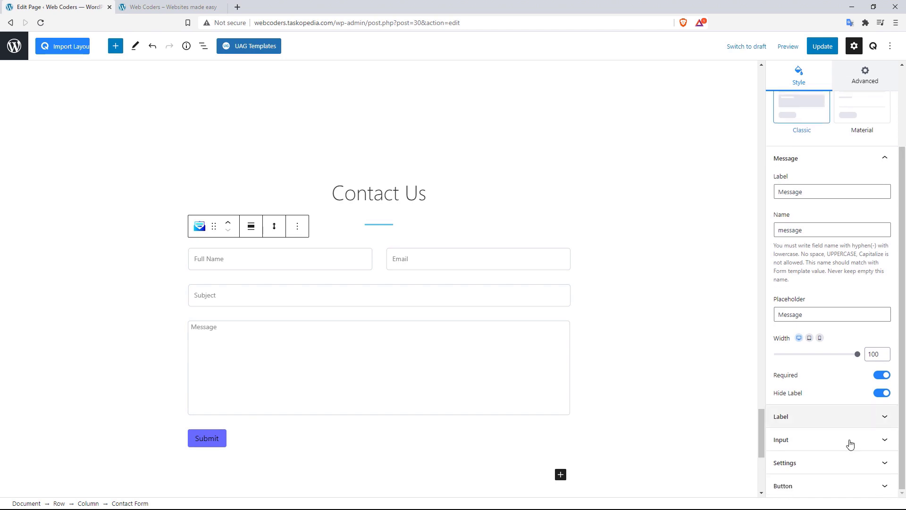
pyautogui.click(885, 487)
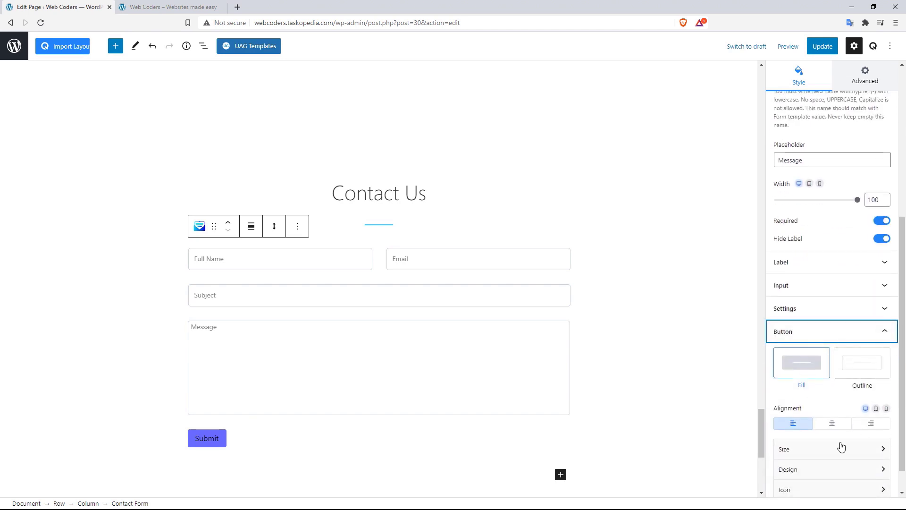
pyautogui.moveTo(905, 396); pyautogui.dragTo(904, 413)
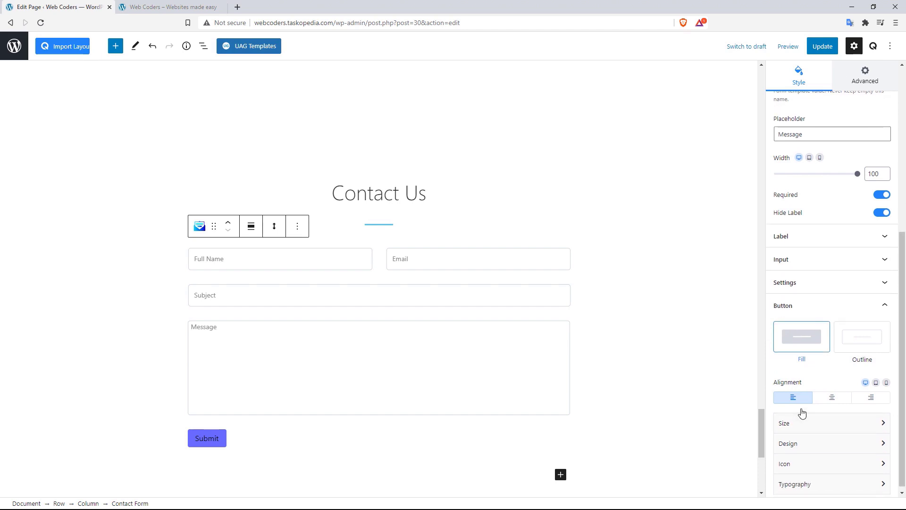
pyautogui.click(840, 430)
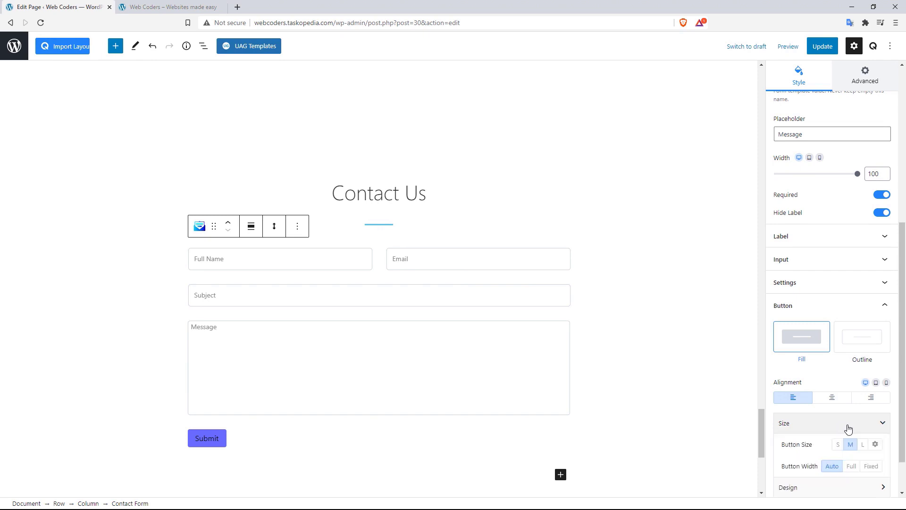
pyautogui.moveTo(904, 434); pyautogui.dragTo(904, 450)
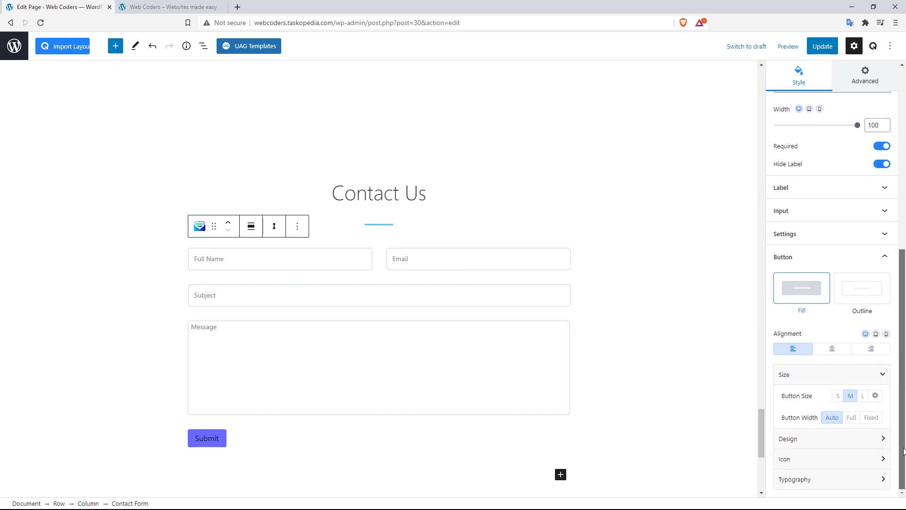
pyautogui.click(876, 396)
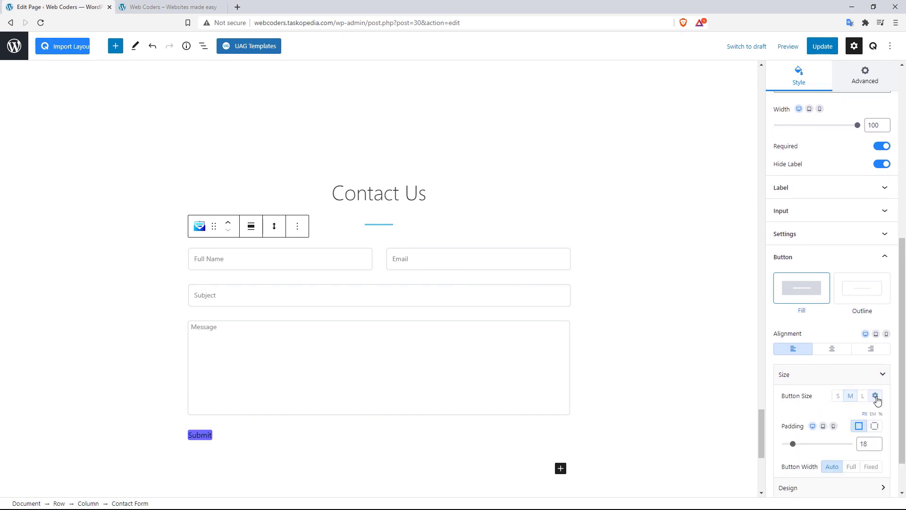
pyautogui.click(875, 426)
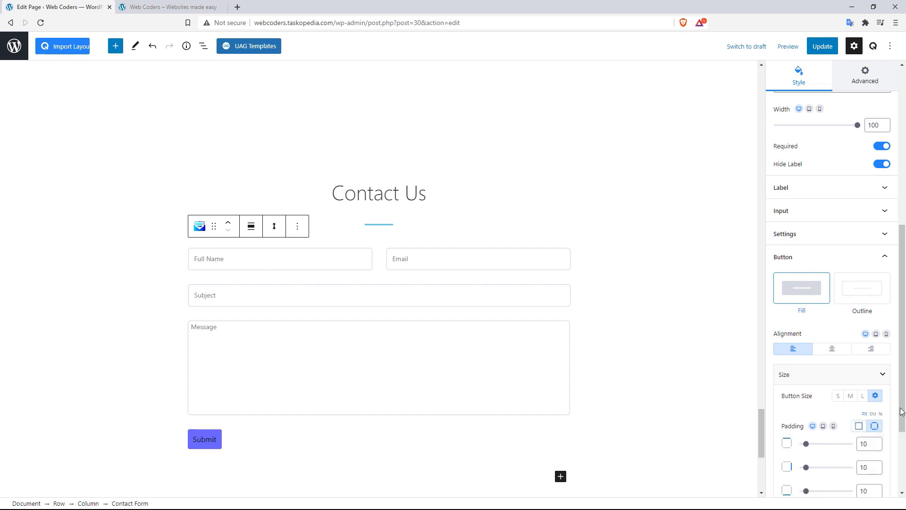
pyautogui.moveTo(903, 411); pyautogui.dragTo(903, 444)
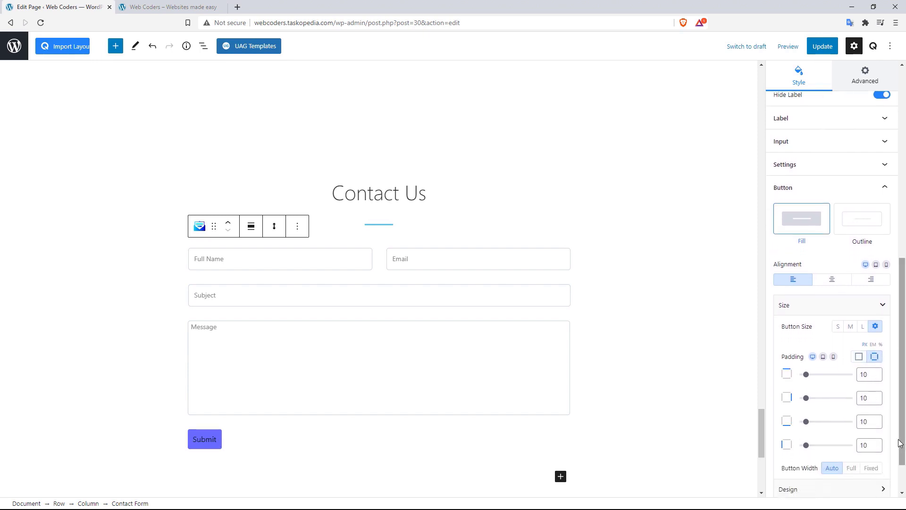
# Set the Submit button's padding to 11 px at top and bottom and 17 px at right and left
pyautogui.click(864, 374)
pyautogui.press('Up')
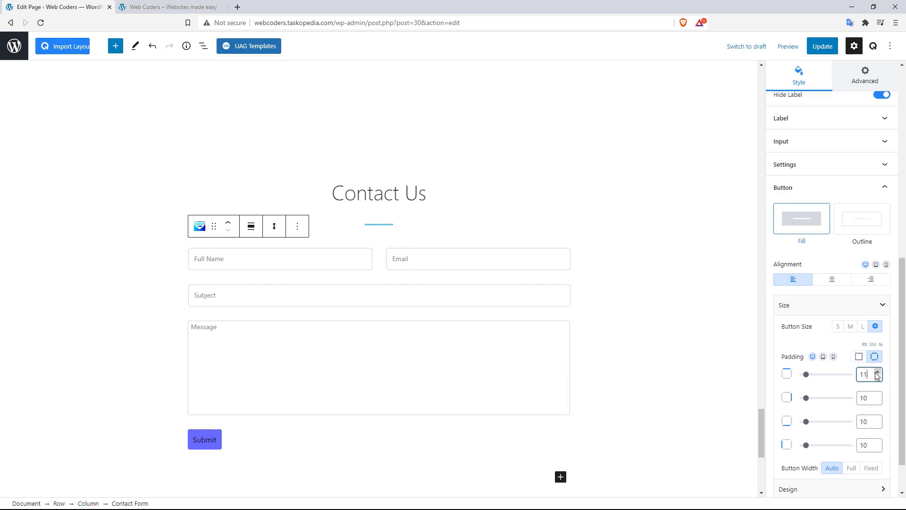
pyautogui.doubleClick(863, 399)
pyautogui.write('7')
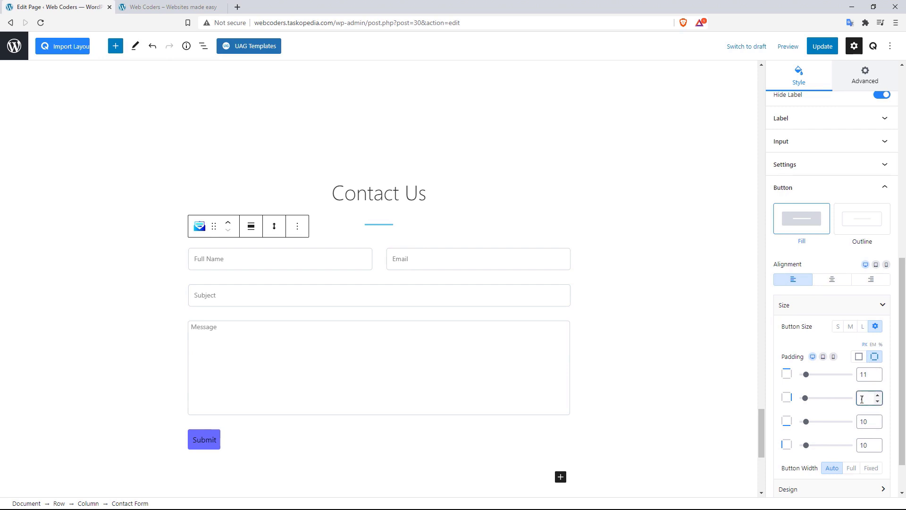
pyautogui.press('BackSpace')
pyautogui.write('17')
pyautogui.press('Tab')
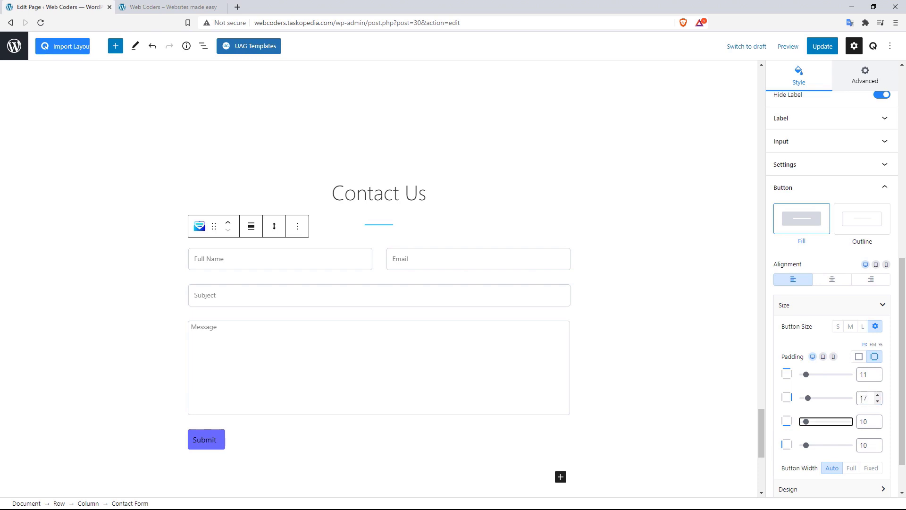
pyautogui.press('Tab')
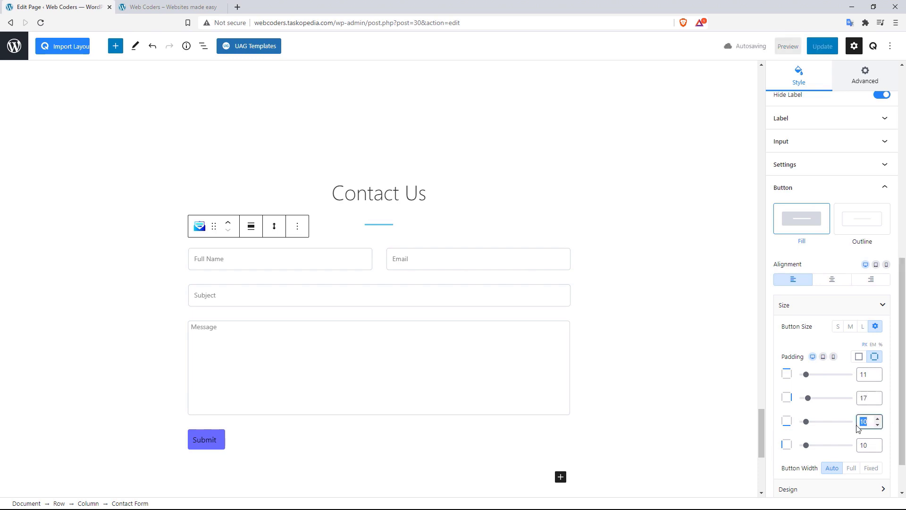
pyautogui.write('11')
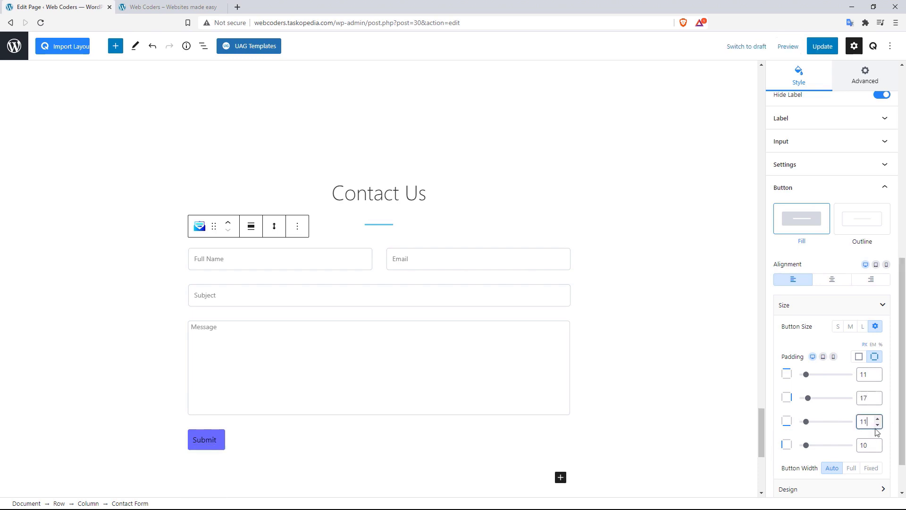
pyautogui.click(871, 447)
pyautogui.press('BackSpace')
pyautogui.write('7')
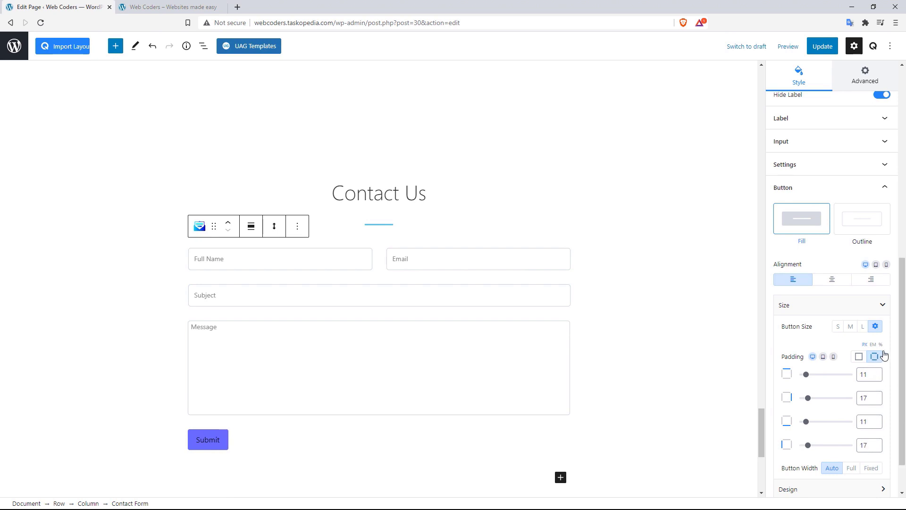
# Set the Submit button's normal text color to #ffffff
pyautogui.moveTo(900, 336); pyautogui.dragTo(902, 352)
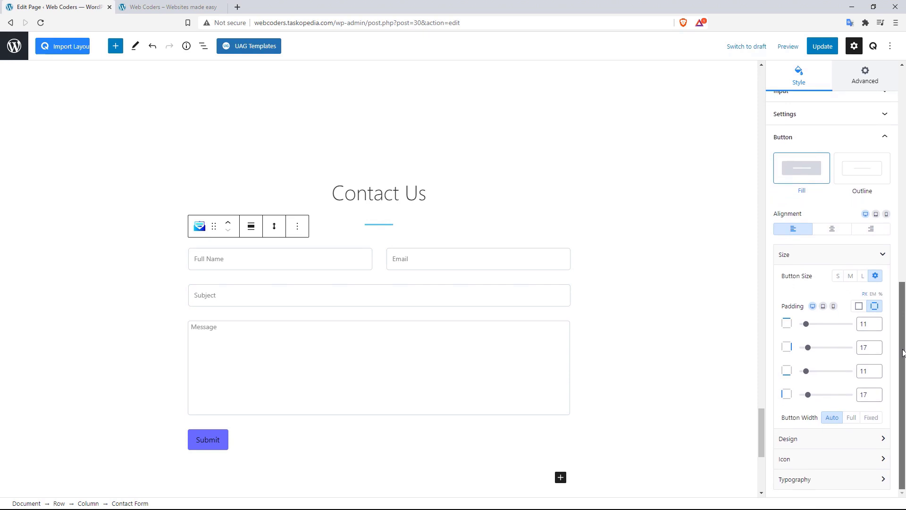
pyautogui.click(877, 440)
pyautogui.scroll(-4, 887, 368)
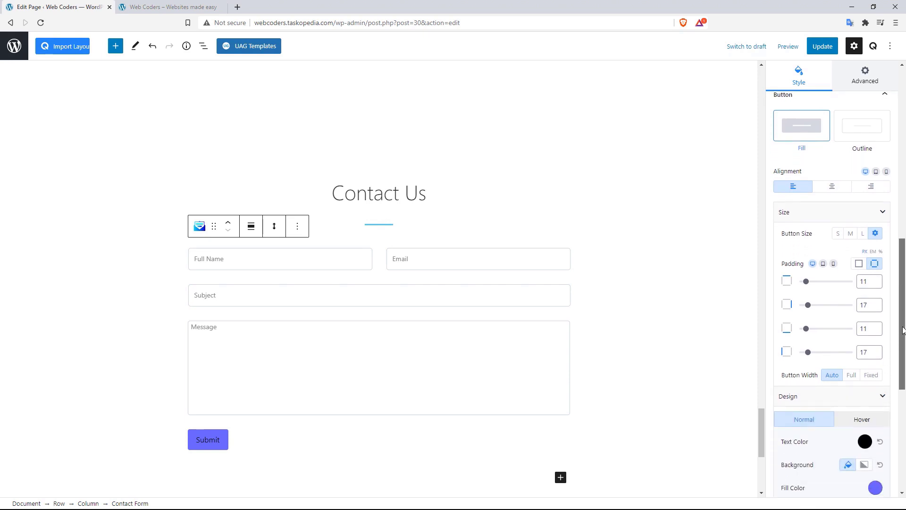
pyautogui.click(864, 277)
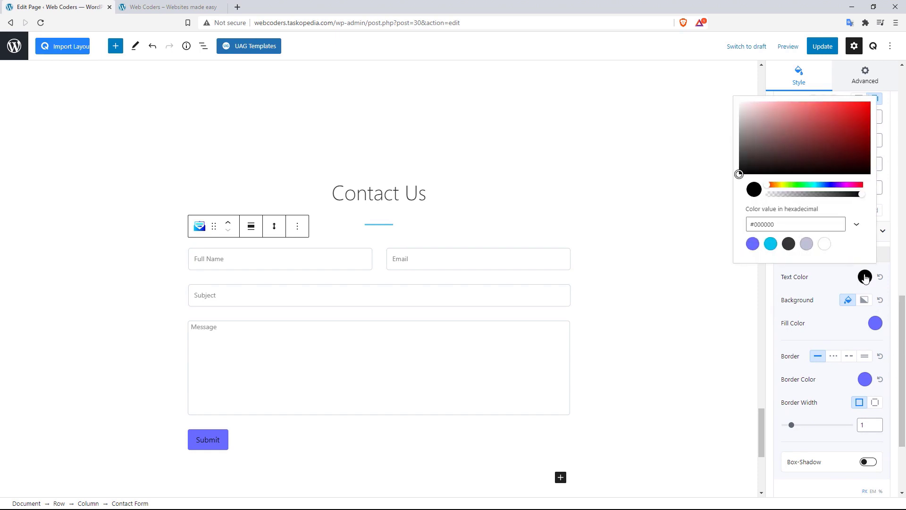
pyautogui.moveTo(789, 225); pyautogui.dragTo(757, 226)
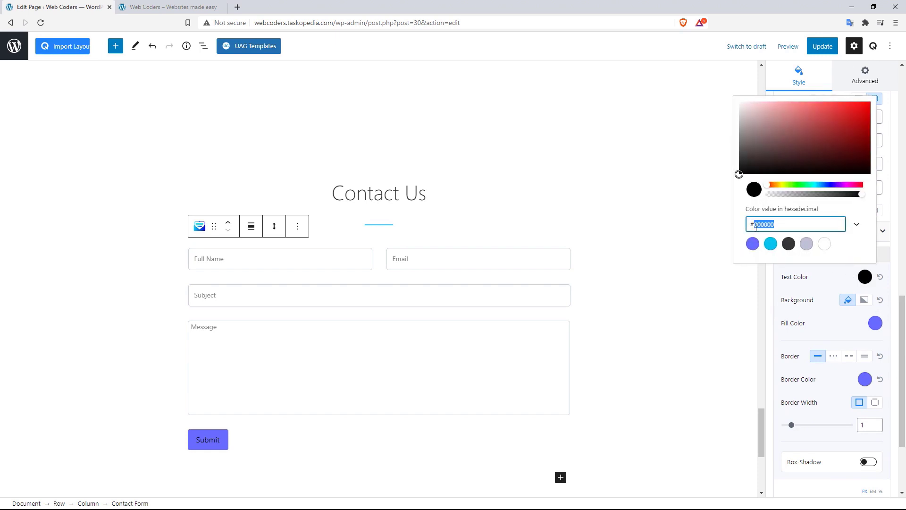
pyautogui.write('ffffff')
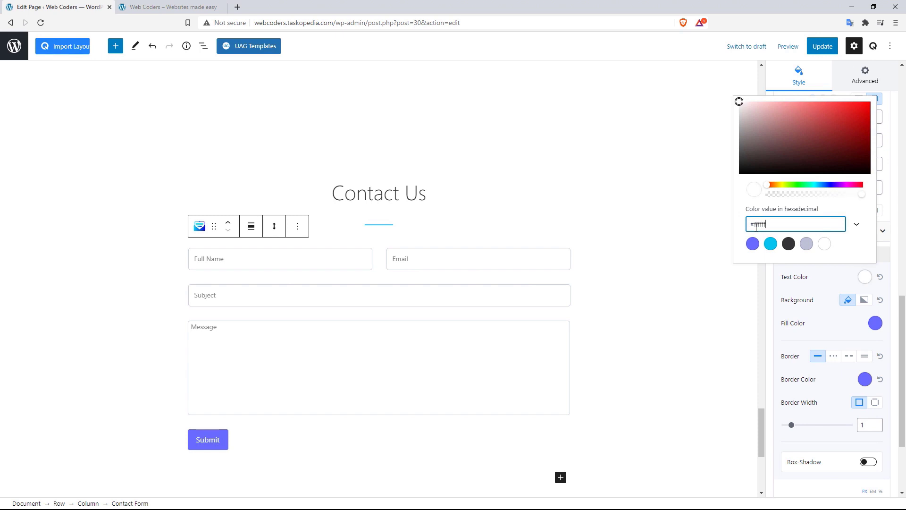
# Set the Submit button's normal background fill color to #2184f9
pyautogui.click(876, 324)
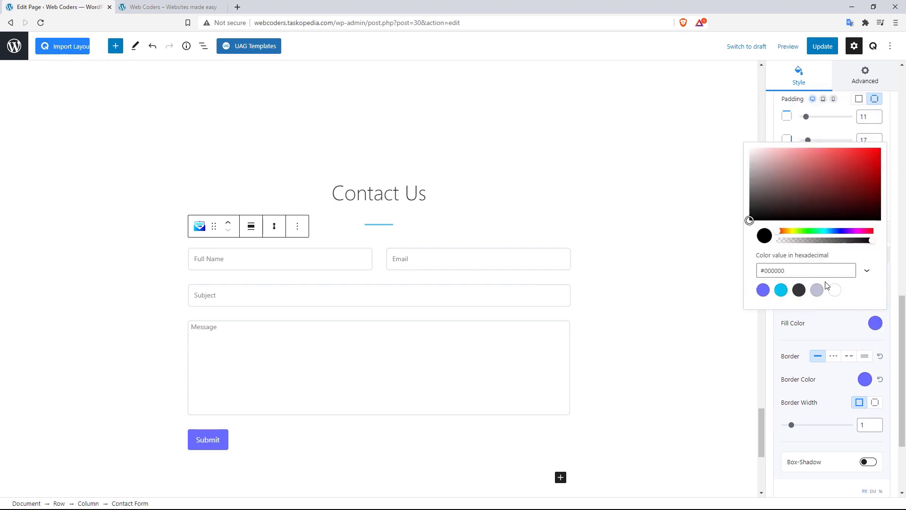
pyautogui.moveTo(785, 269); pyautogui.dragTo(766, 269)
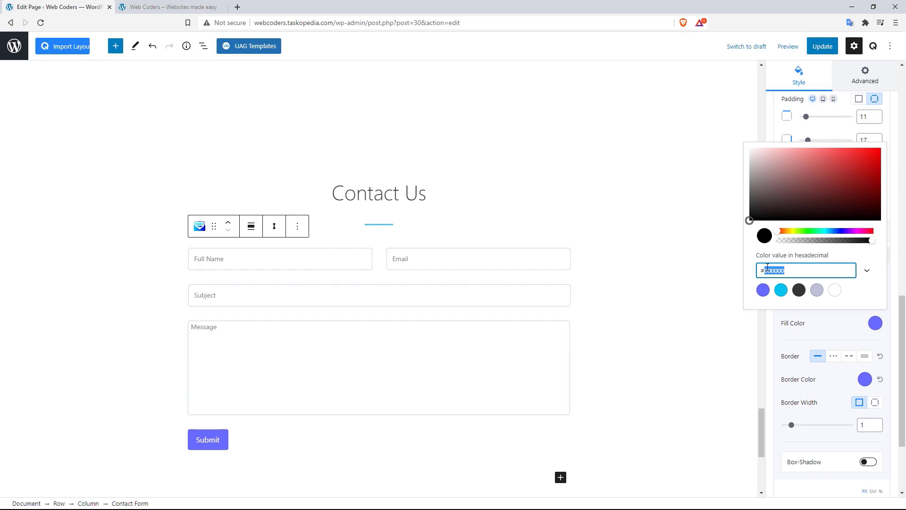
pyautogui.write('2')
pyautogui.write('184f9')
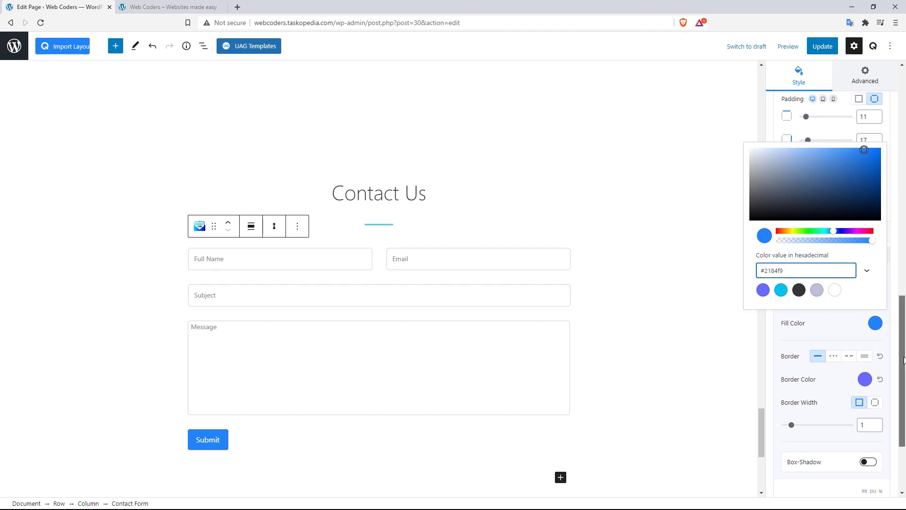
pyautogui.click(895, 387)
# Enable custom typography for the Submit button and transform its text to uppercase
pyautogui.scroll(-3, 881, 404)
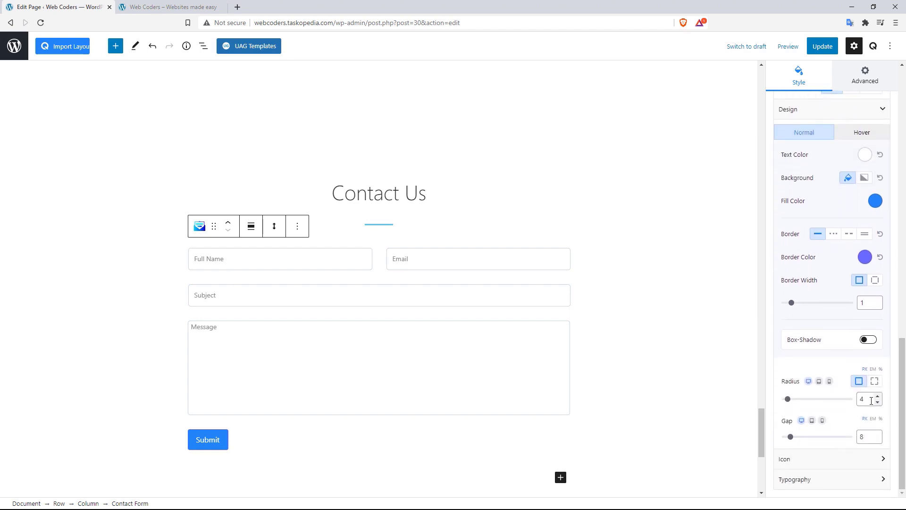
pyautogui.click(879, 480)
pyautogui.scroll(-1, 898, 421)
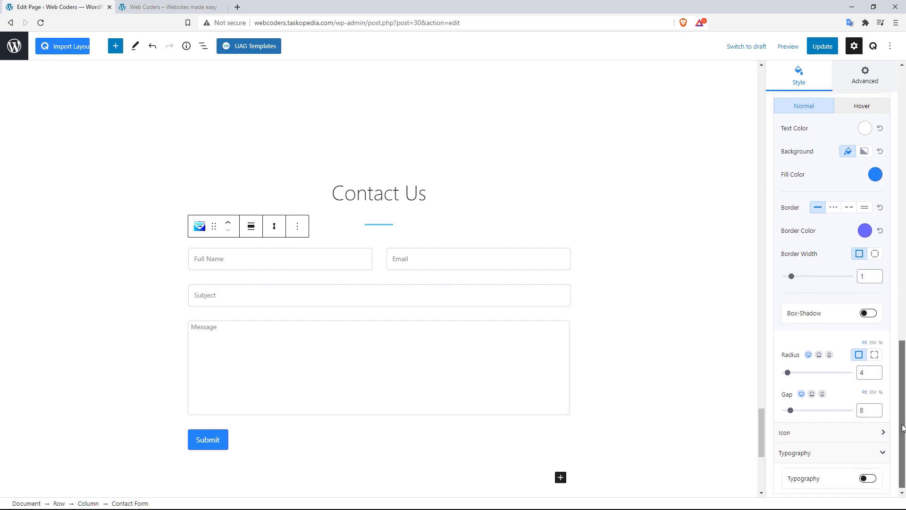
pyautogui.click(870, 475)
pyautogui.scroll(-4, 869, 470)
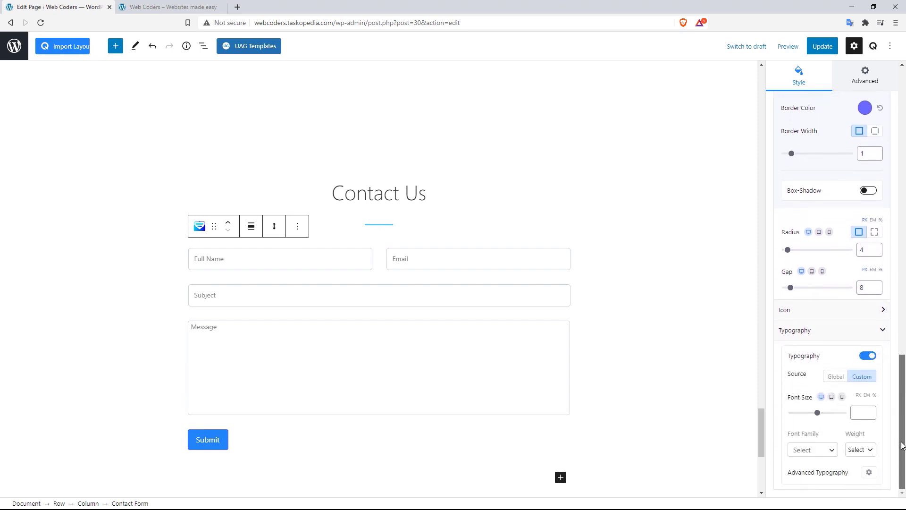
pyautogui.click(869, 472)
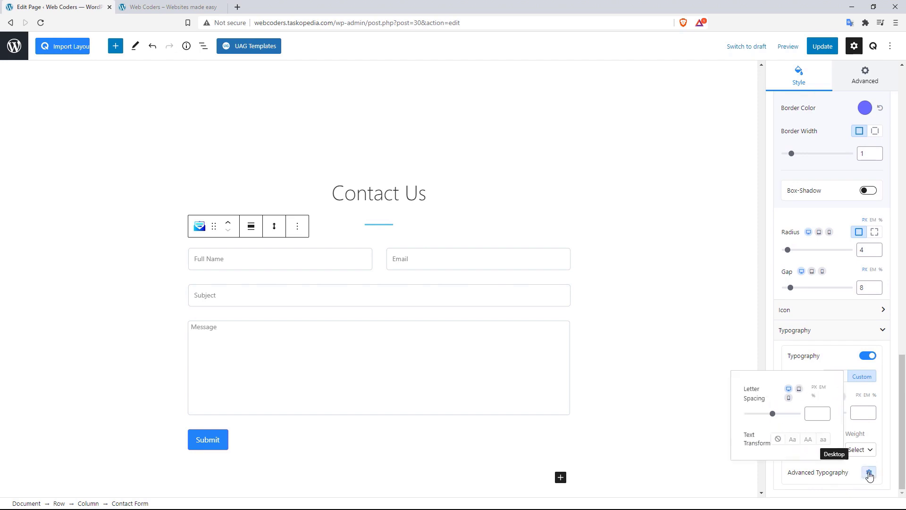
pyautogui.click(809, 440)
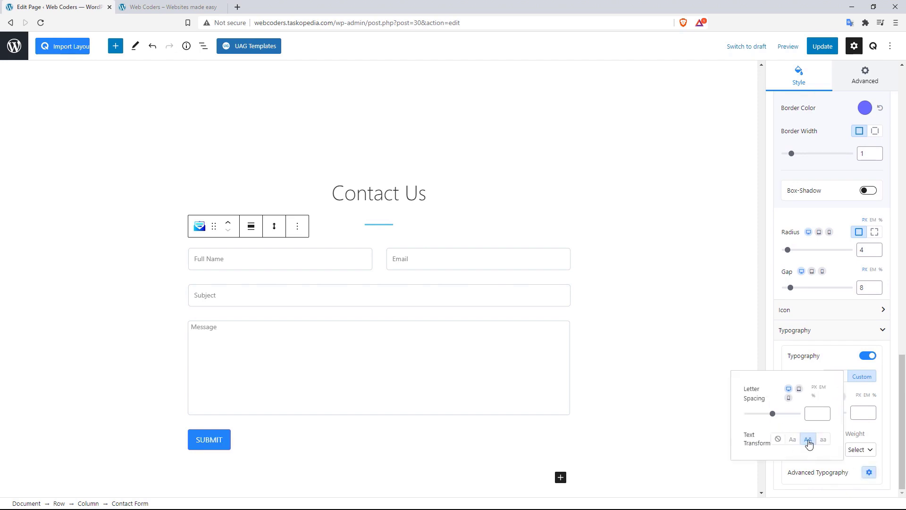
# Set the Submit button's hover fill color to #105cb8 and reset its hover border color
pyautogui.moveTo(899, 386); pyautogui.dragTo(900, 325)
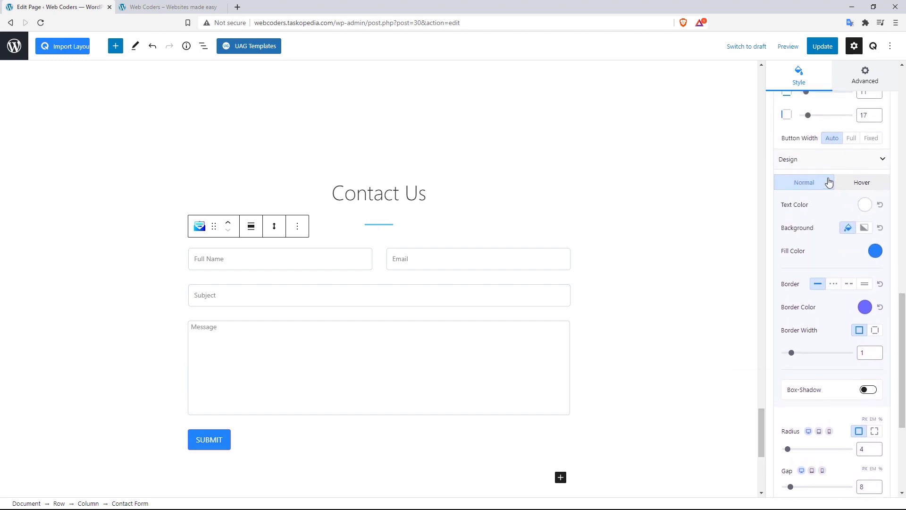
pyautogui.click(863, 184)
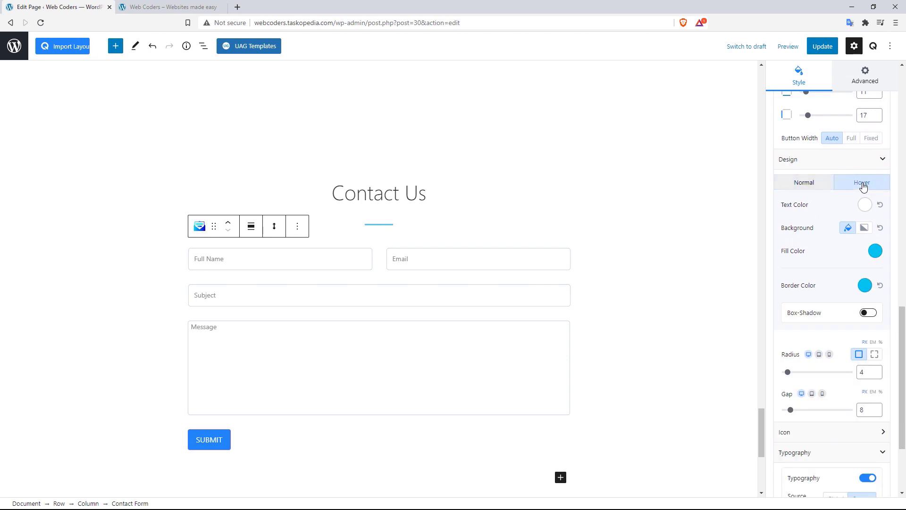
pyautogui.click(876, 251)
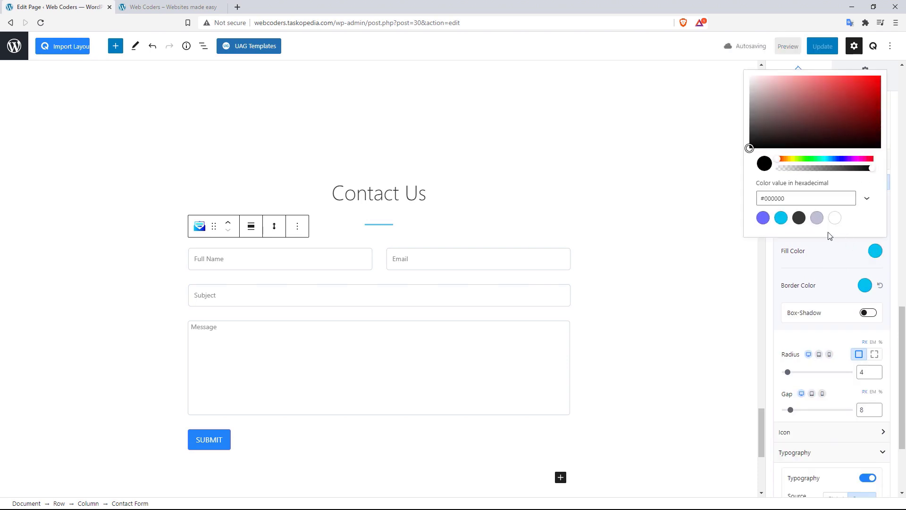
pyautogui.click(783, 198)
pyautogui.moveTo(783, 198); pyautogui.dragTo(769, 197)
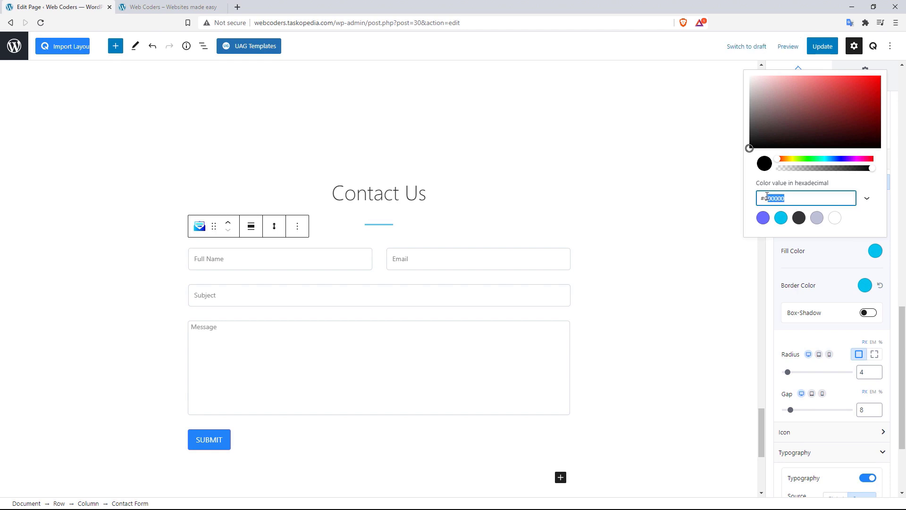
pyautogui.write('165cb8')
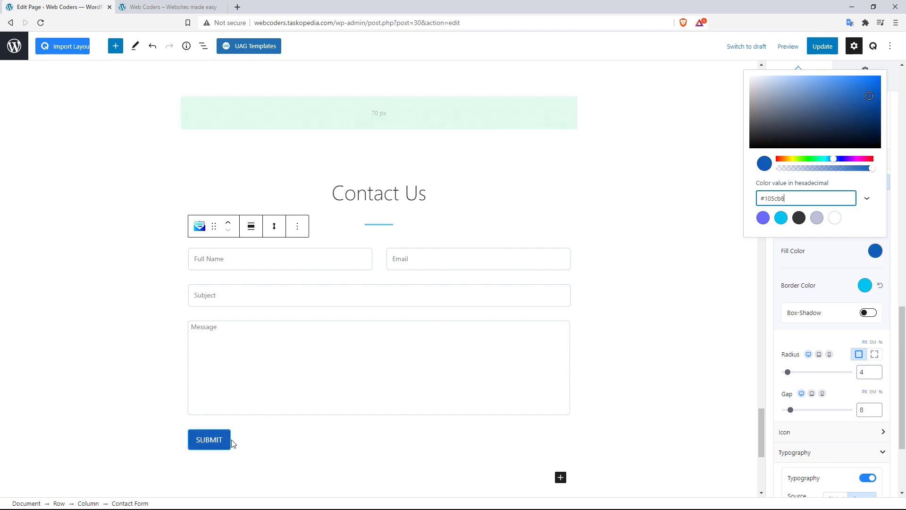
pyautogui.click(880, 285)
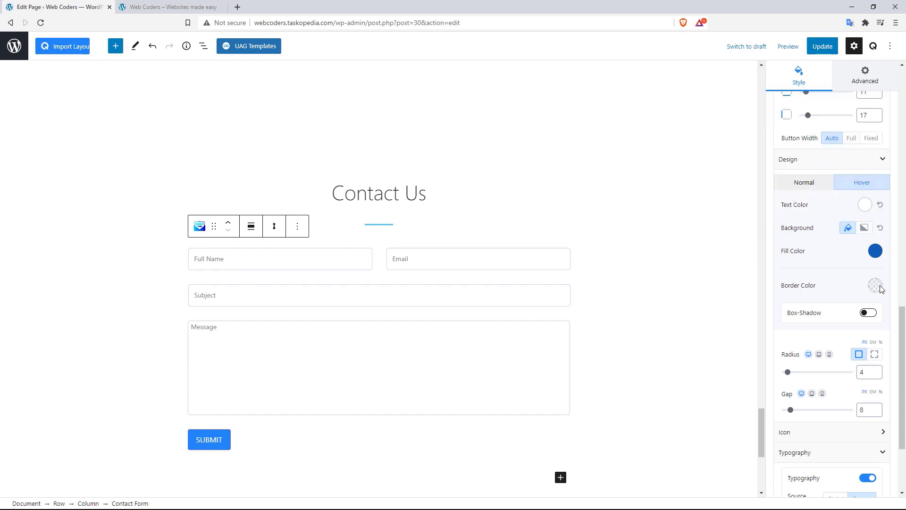
# Update the page and view its Contact Us section on the live site
pyautogui.scroll(10, 869, 278)
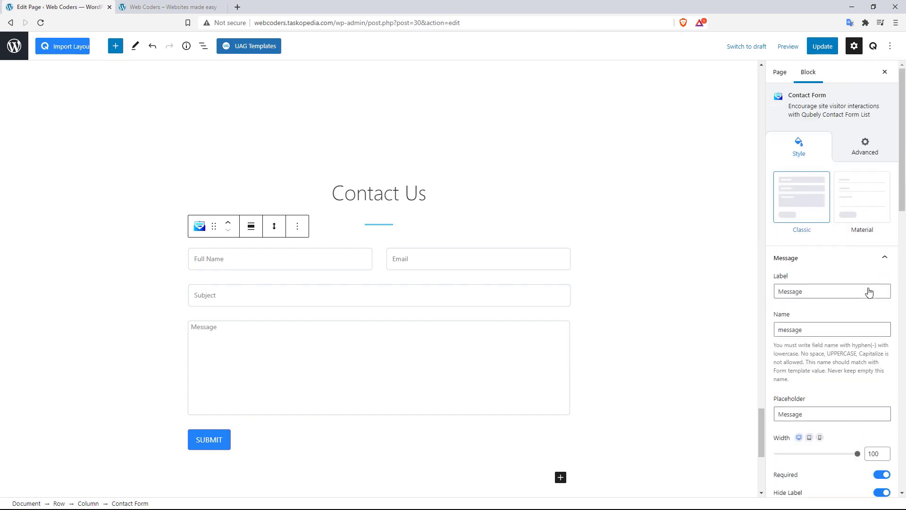
pyautogui.click(819, 50)
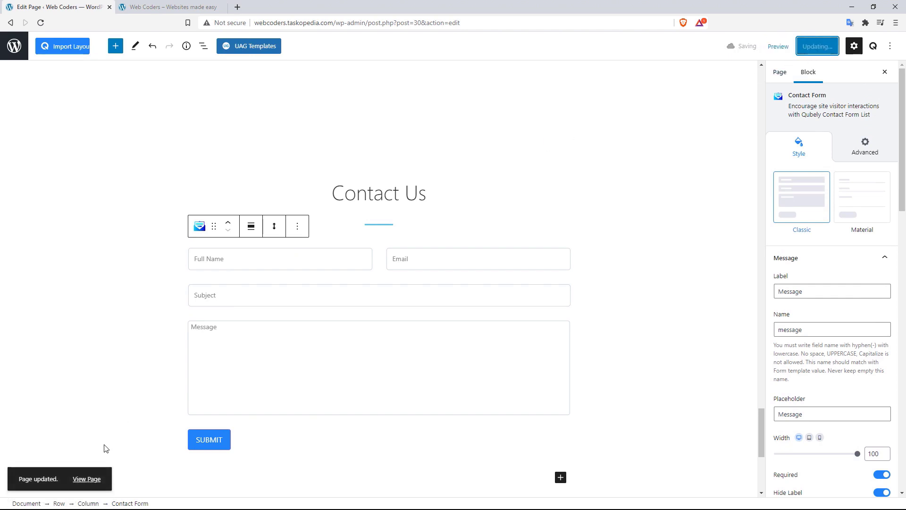
pyautogui.click(87, 479)
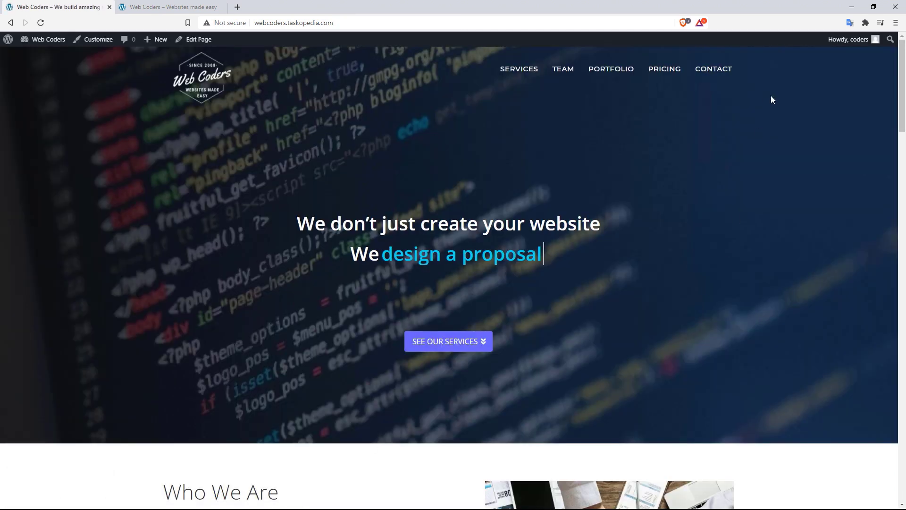
pyautogui.moveTo(902, 80); pyautogui.dragTo(903, 449)
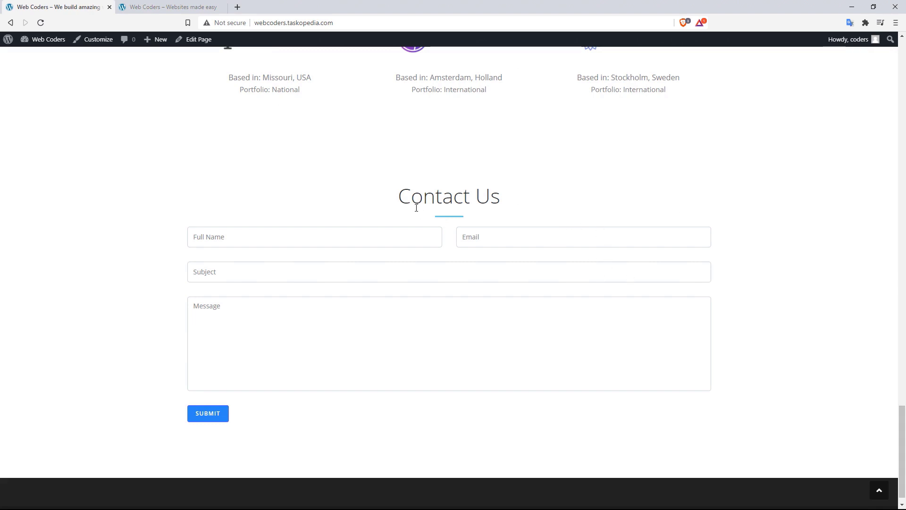
# Copy the sentence "Use the contact form below to get in touch with us and we will get back to you:" from the reference site
pyautogui.click(156, 6)
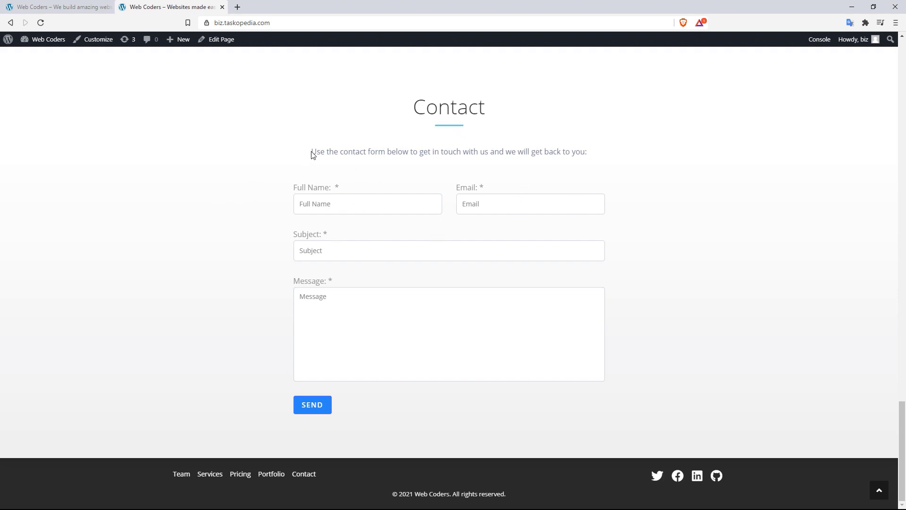
pyautogui.moveTo(313, 151); pyautogui.dragTo(588, 154)
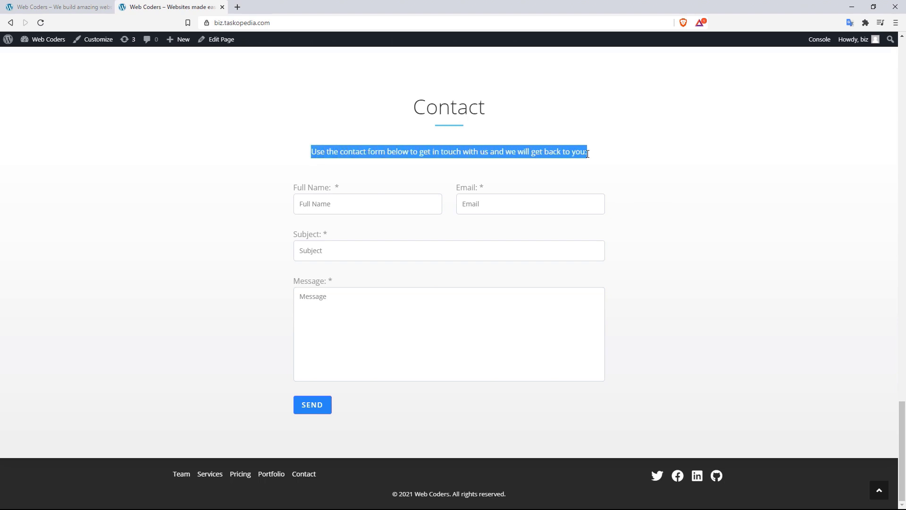
pyautogui.rightClick(442, 152)
pyautogui.click(470, 162)
# Reopen the Web Coders home page in the editor at its Contact Us section
pyautogui.click(42, 5)
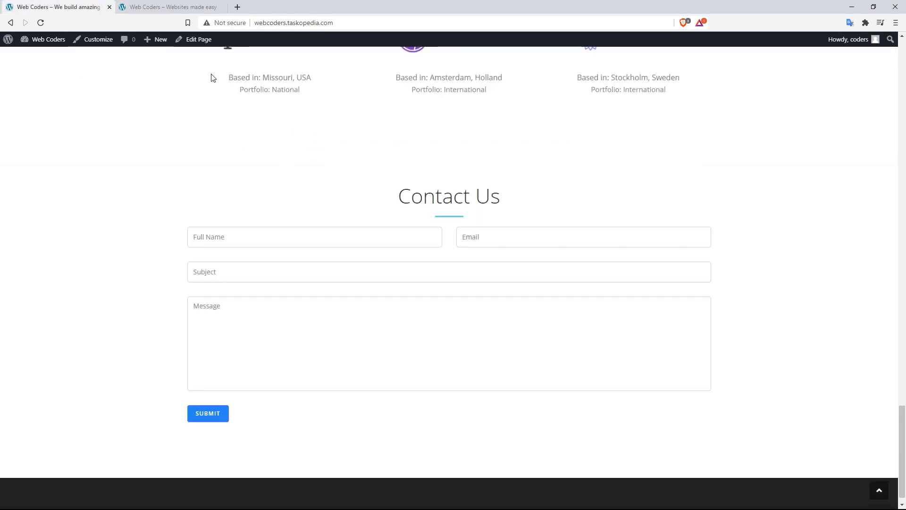
pyautogui.click(189, 43)
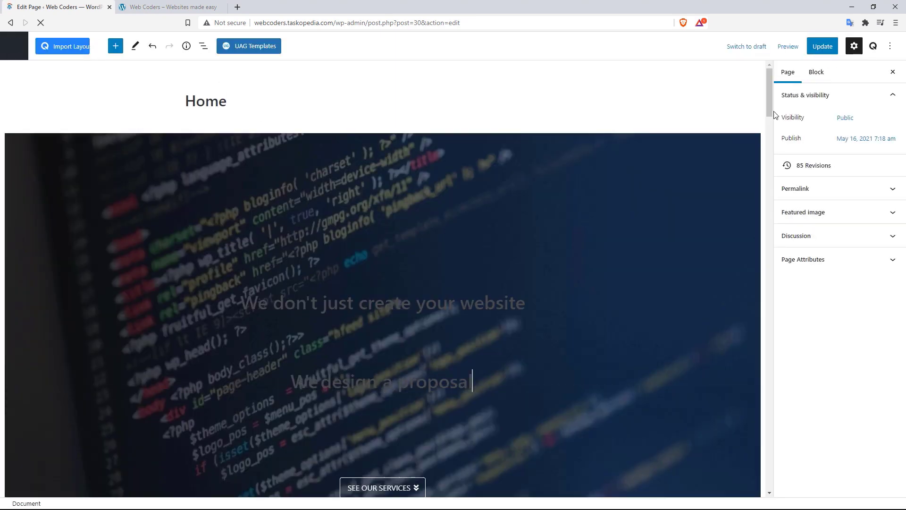
pyautogui.moveTo(770, 109); pyautogui.dragTo(761, 459)
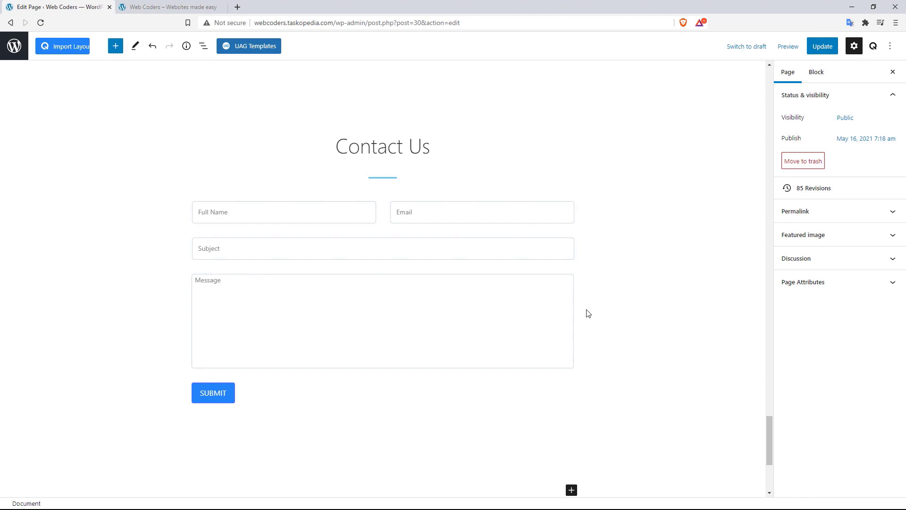
# Add a Qubely Advanced Text block between the Contact Us heading and the contact form
pyautogui.click(528, 194)
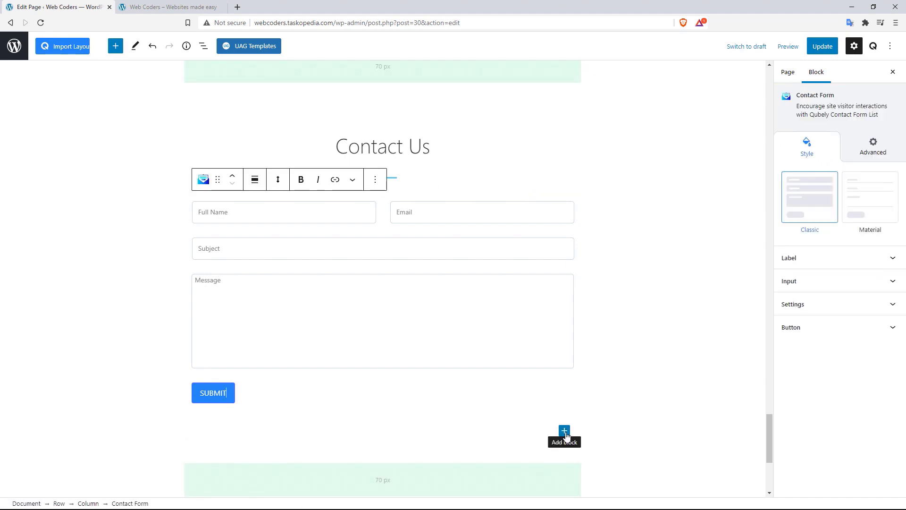
pyautogui.click(564, 431)
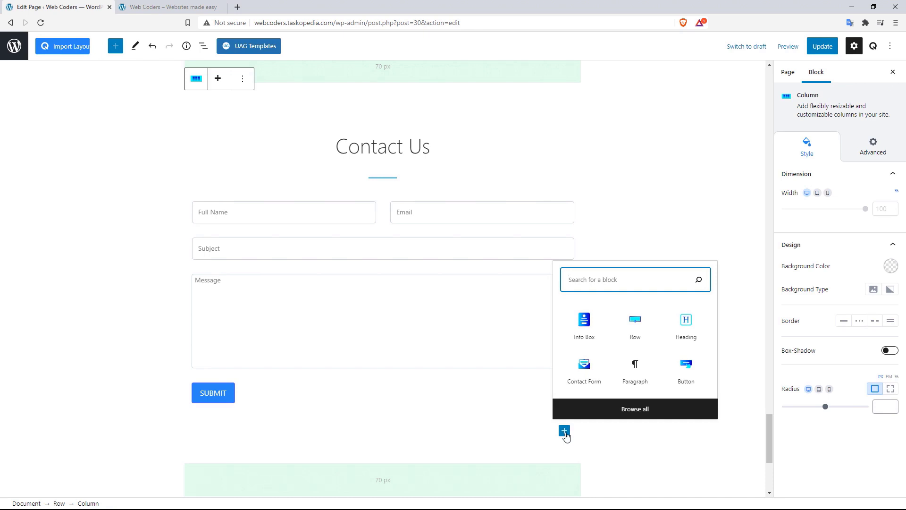
pyautogui.click(642, 414)
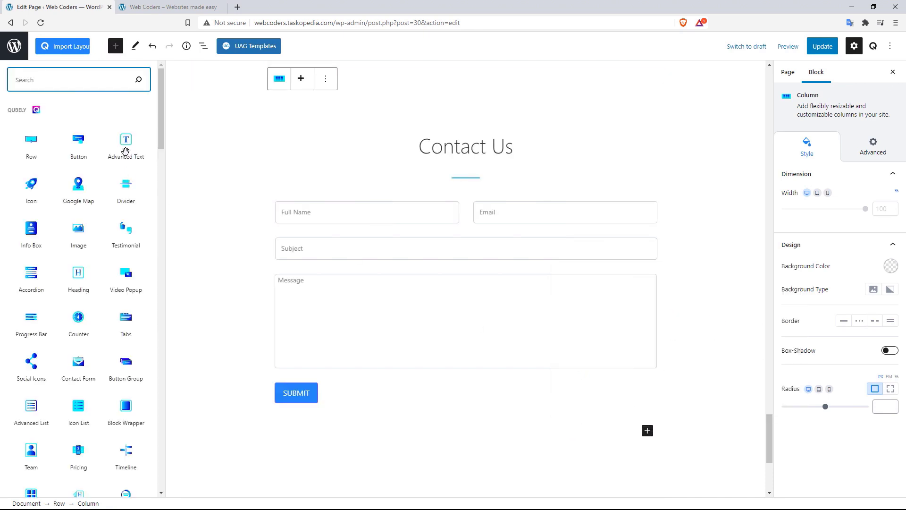
pyautogui.click(123, 143)
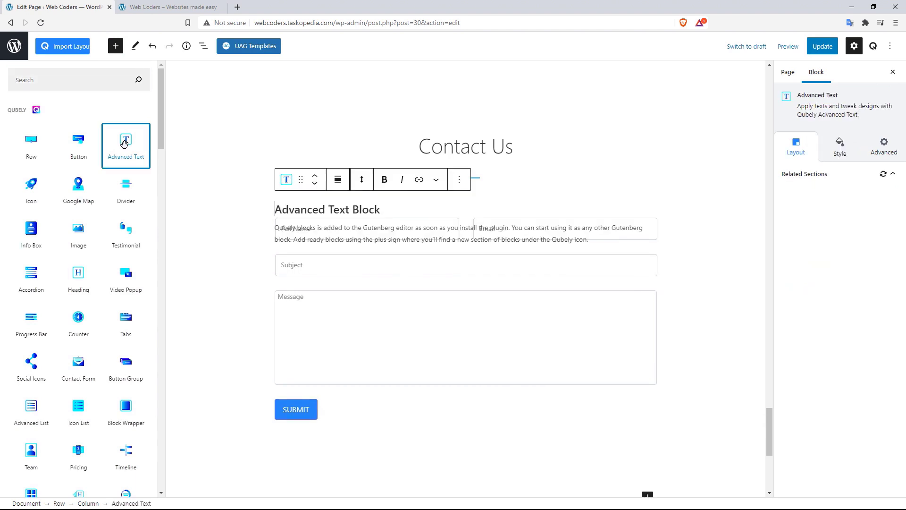
# Clear the Advanced Text block's title and replace its body text with the copied contact form sentence
pyautogui.moveTo(295, 209); pyautogui.dragTo(188, 208)
pyautogui.press('BackSpace')
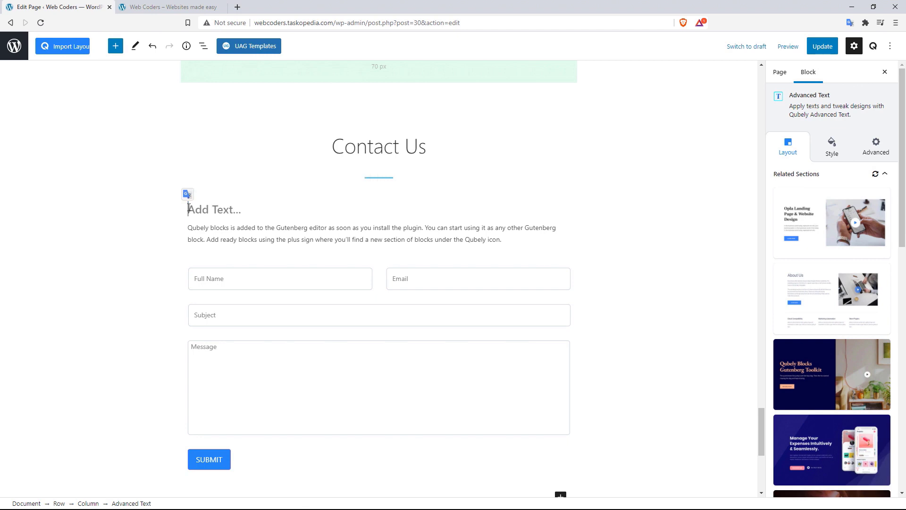
pyautogui.moveTo(502, 239); pyautogui.dragTo(182, 233)
pyautogui.hotkey('ctrl', 'v')
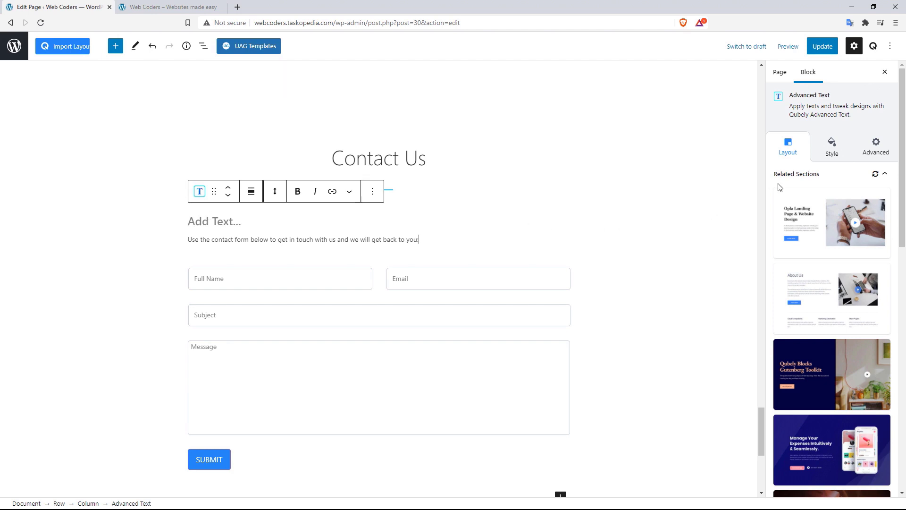
# Center-align the Advanced Text block above the contact form
pyautogui.click(834, 150)
pyautogui.click(821, 194)
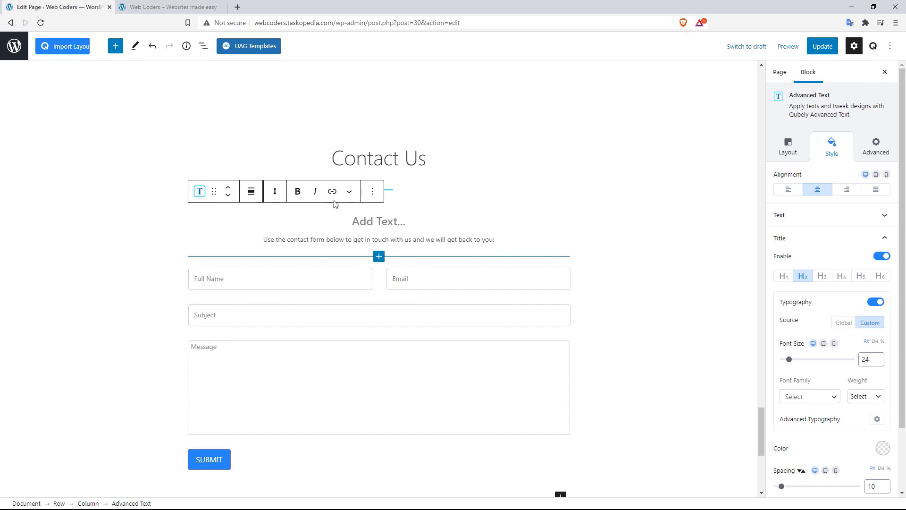
pyautogui.click(119, 141)
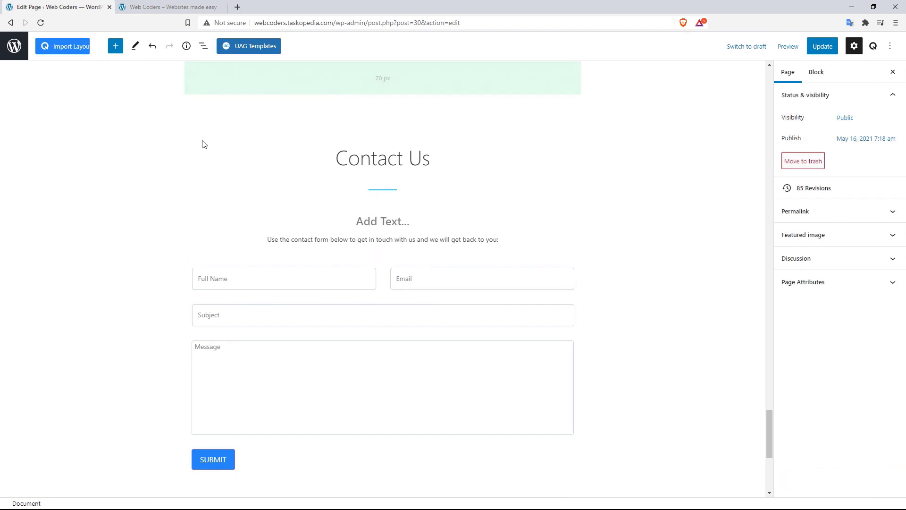
# Set the row that contains the Contact Us section to full width
pyautogui.click(202, 141)
pyautogui.scroll(1, 761, 432)
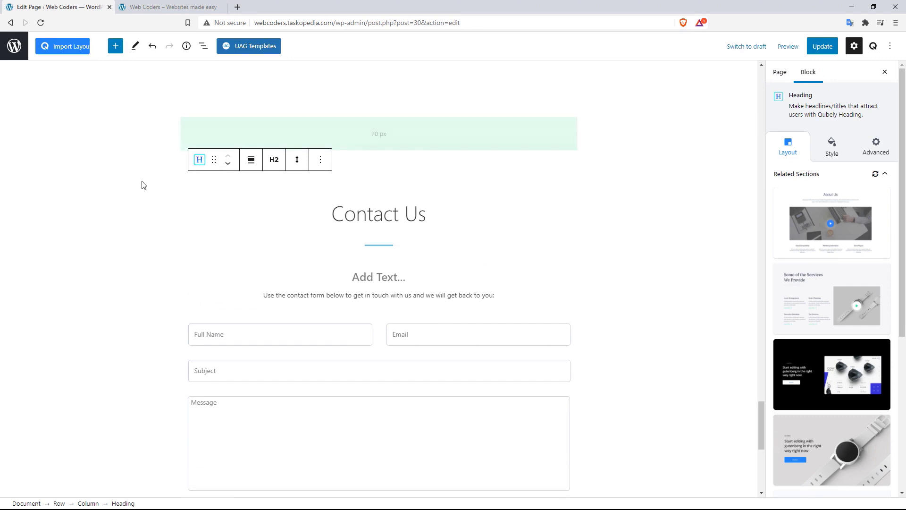
pyautogui.click(112, 142)
pyautogui.click(198, 160)
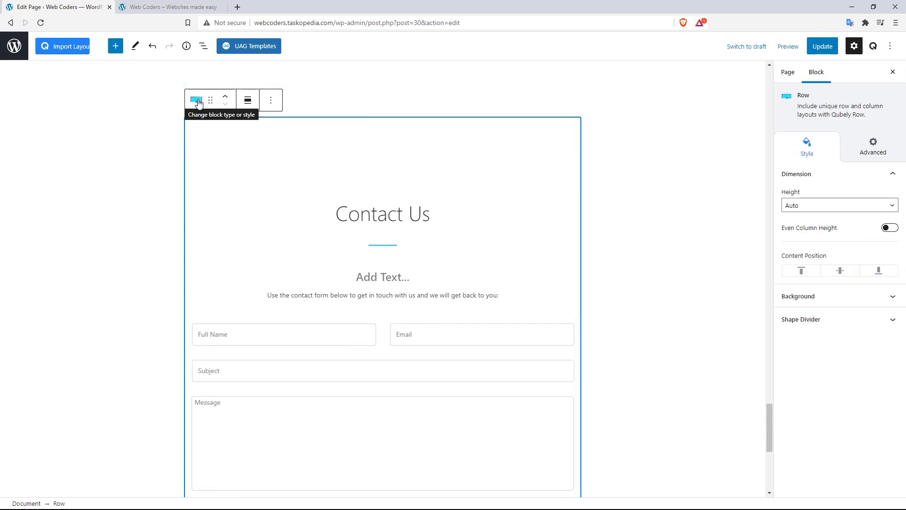
pyautogui.click(248, 102)
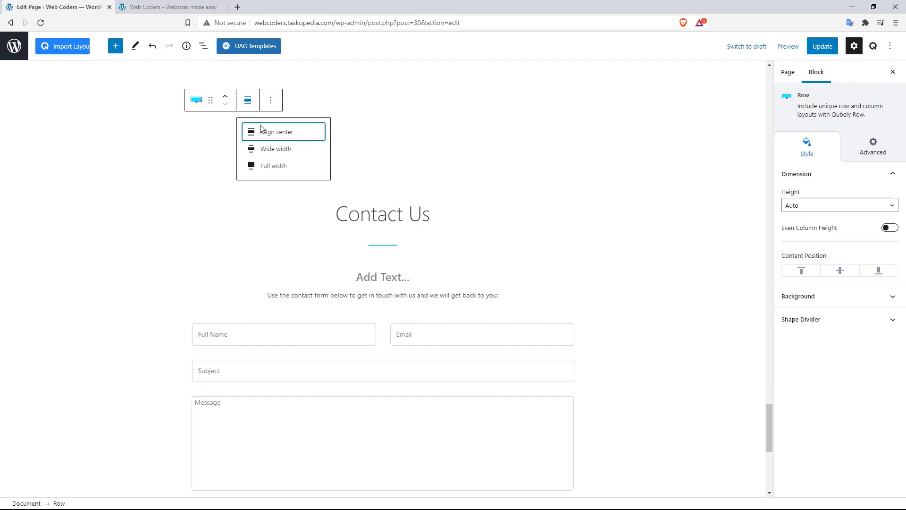
pyautogui.click(276, 171)
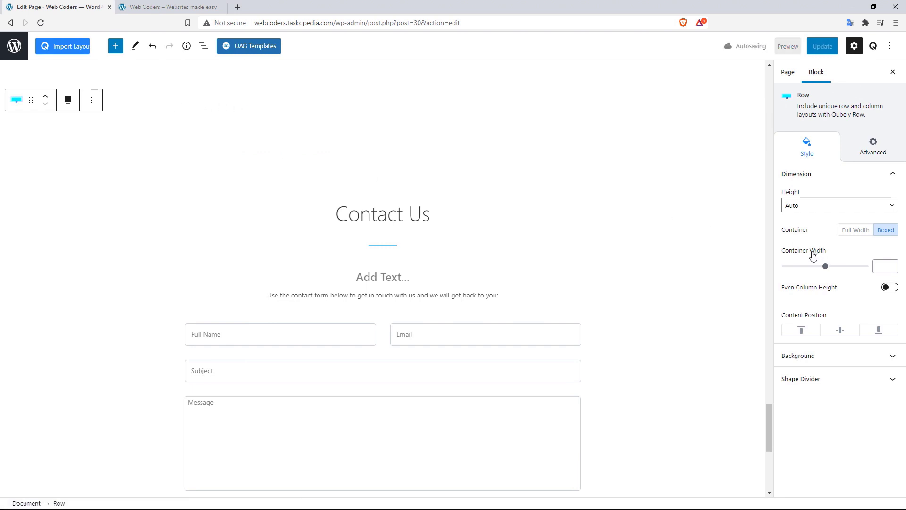
# Set the container width of the Contact Us row to 700 and update the page
pyautogui.moveTo(826, 267); pyautogui.dragTo(815, 273)
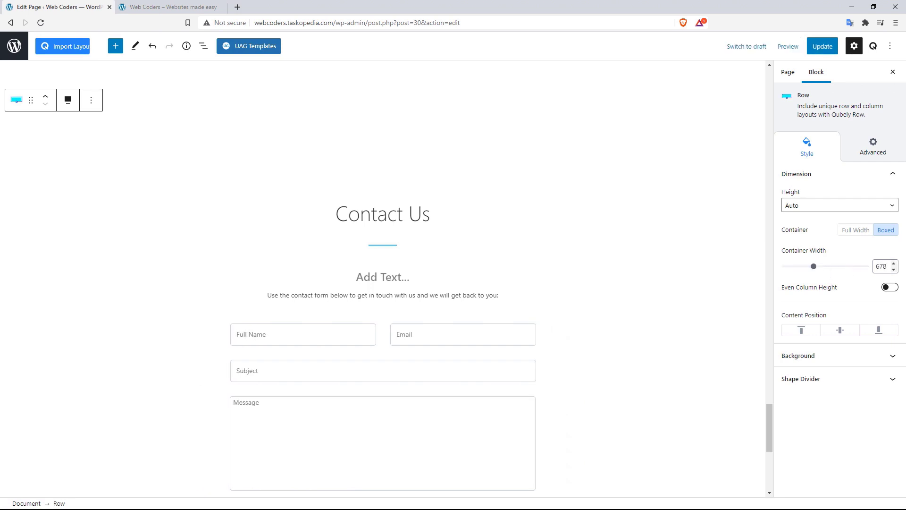
pyautogui.write('700')
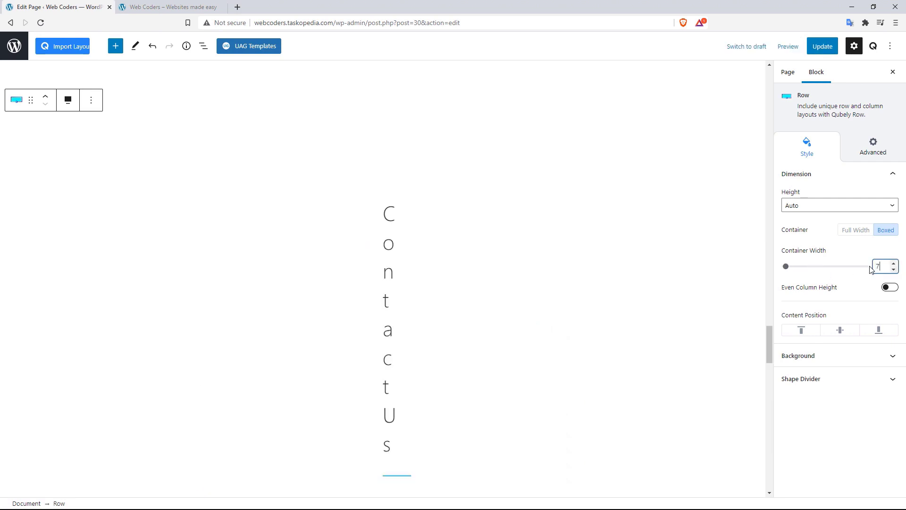
pyautogui.click(827, 52)
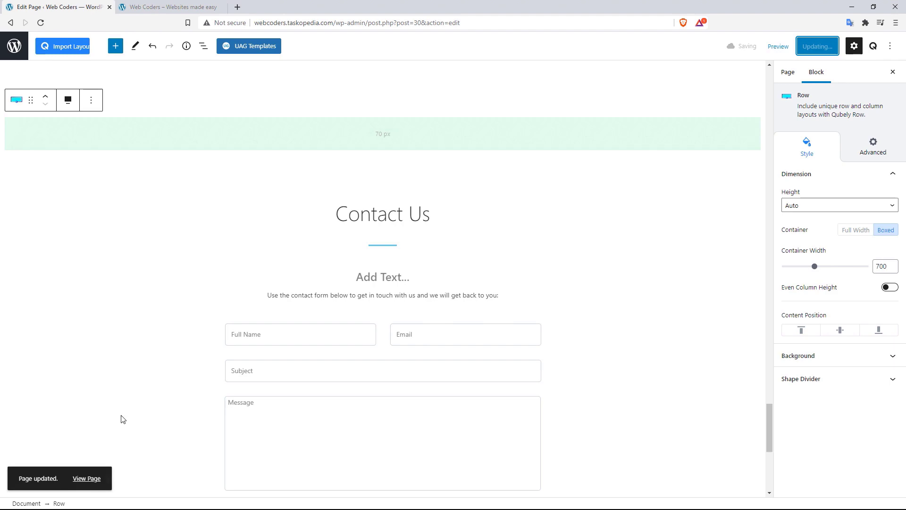
# View the published page's Contact Us section and compare it with the contact section of the reference site
pyautogui.click(87, 479)
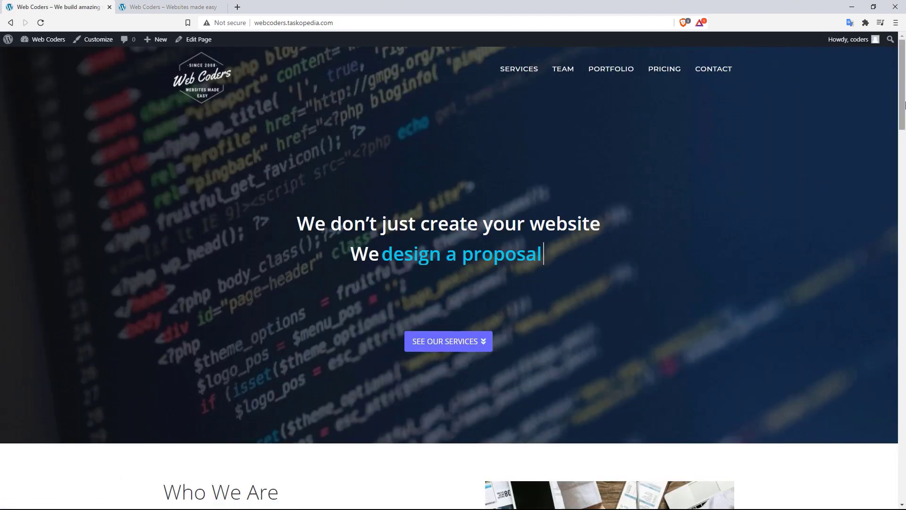
pyautogui.moveTo(903, 100); pyautogui.dragTo(905, 468)
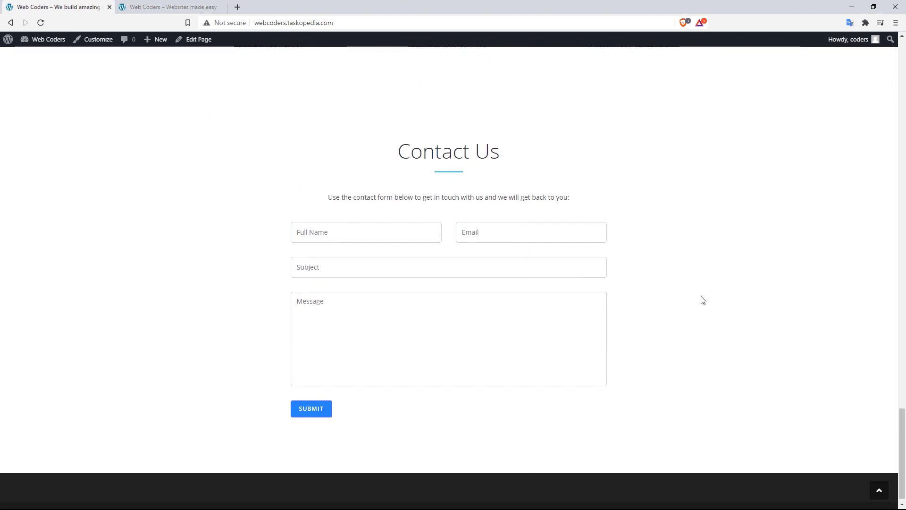
pyautogui.moveTo(904, 425); pyautogui.dragTo(904, 391)
pyautogui.click(146, 7)
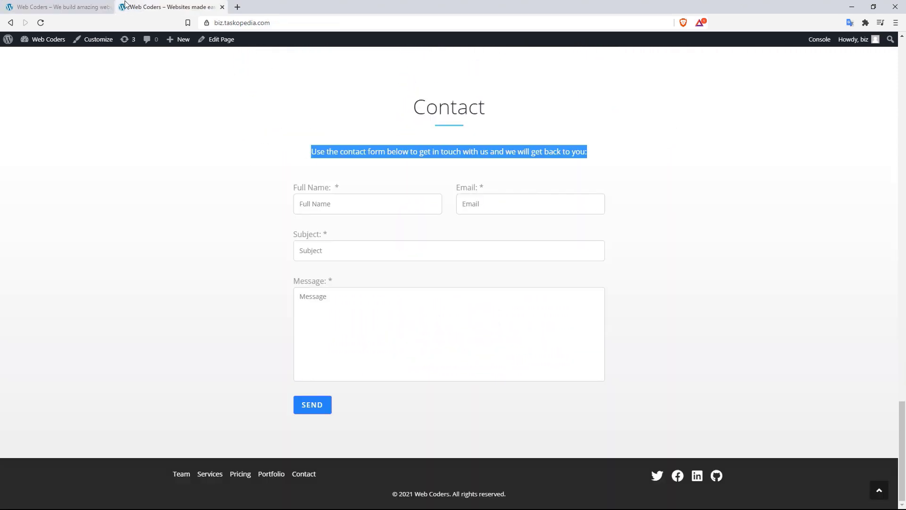
pyautogui.click(51, 4)
pyautogui.moveTo(899, 389); pyautogui.dragTo(899, 438)
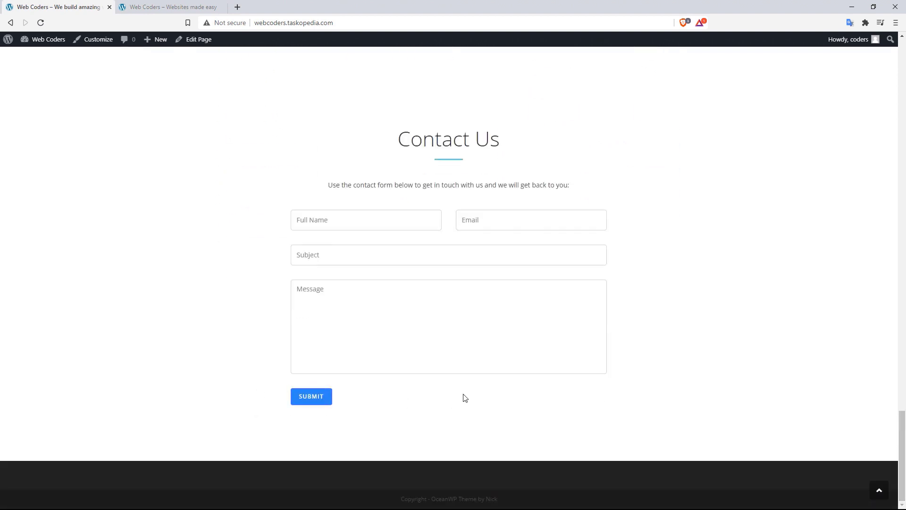
# Reopen the page for editing and center-align the contact form's Submit button
pyautogui.click(195, 40)
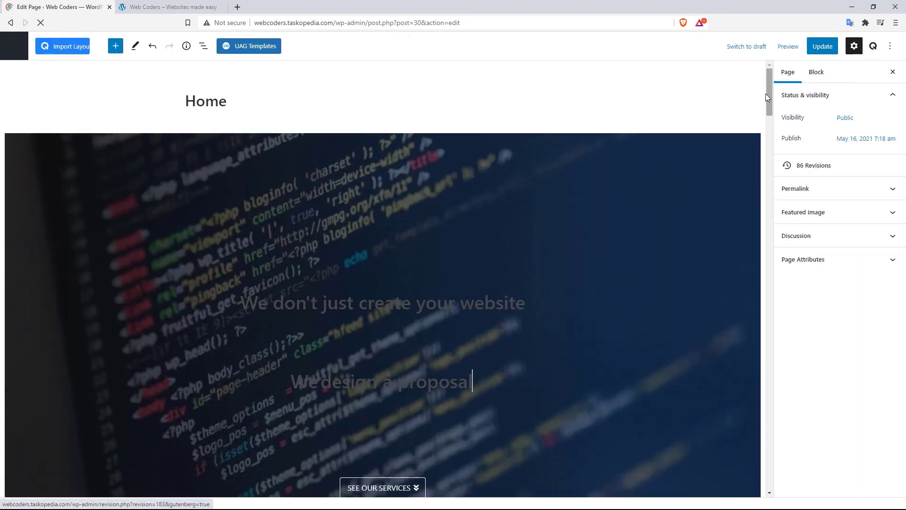
pyautogui.moveTo(766, 93); pyautogui.dragTo(767, 443)
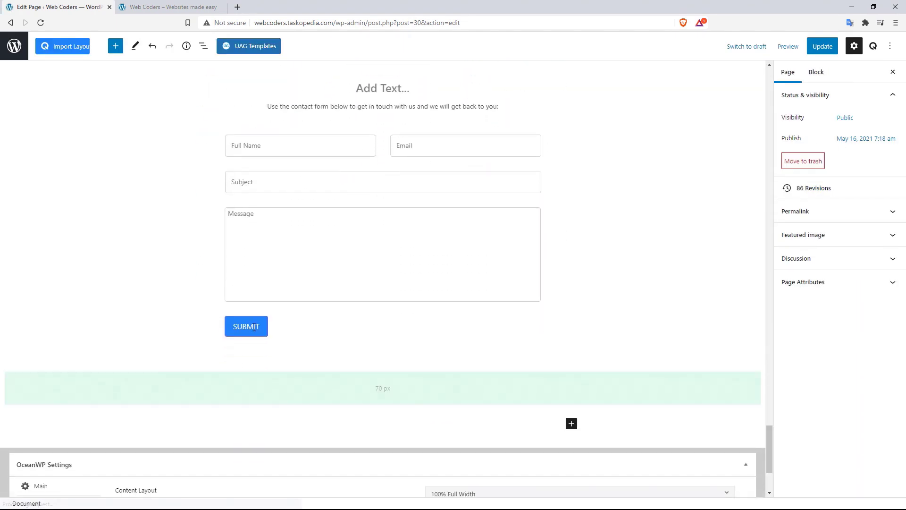
pyautogui.click(254, 326)
pyautogui.click(838, 327)
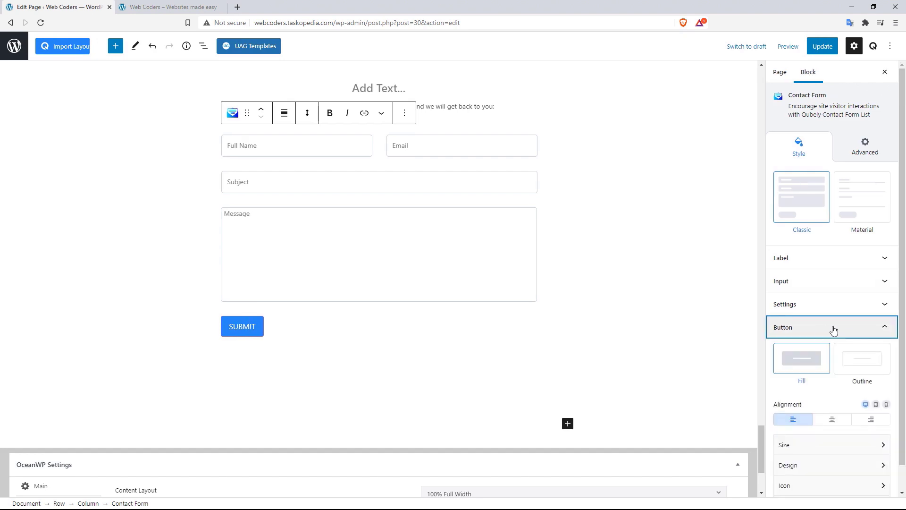
pyautogui.click(837, 427)
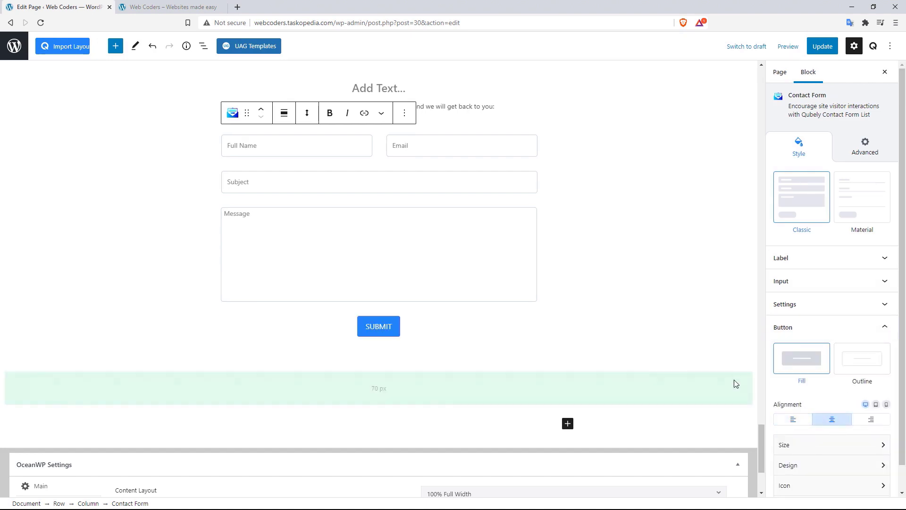
# Set the top and bottom padding of the Contact Us row to 40 px
pyautogui.moveTo(765, 434); pyautogui.dragTo(755, 394)
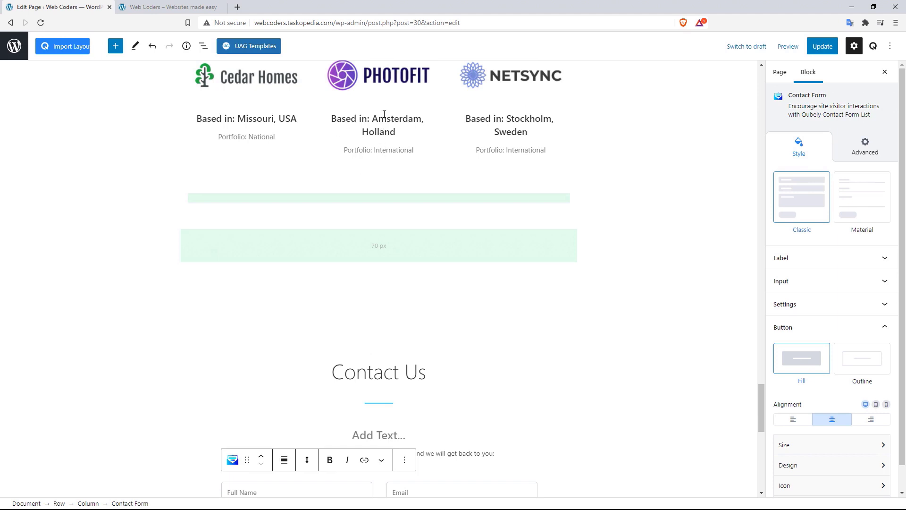
pyautogui.moveTo(762, 396)
pyautogui.mouseDown()
pyautogui.moveTo(761, 364)
pyautogui.moveTo(755, 404)
pyautogui.mouseUp()
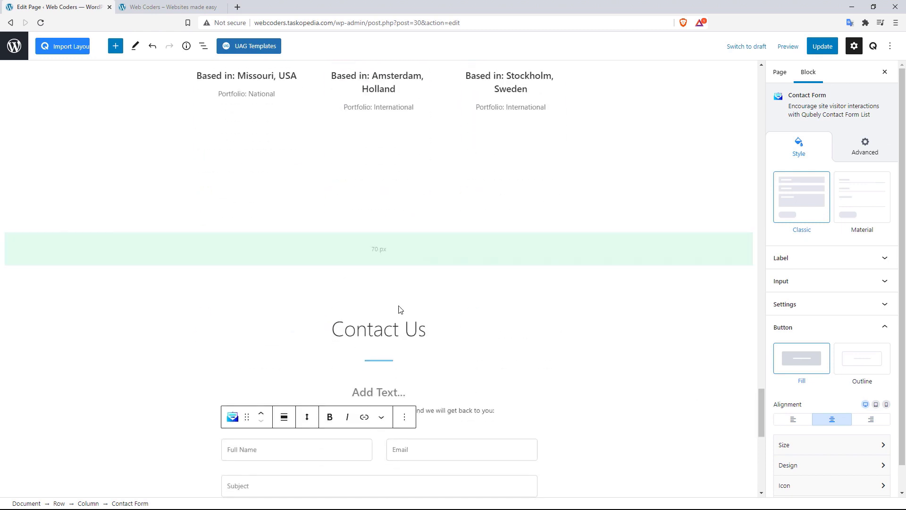
pyautogui.click(386, 252)
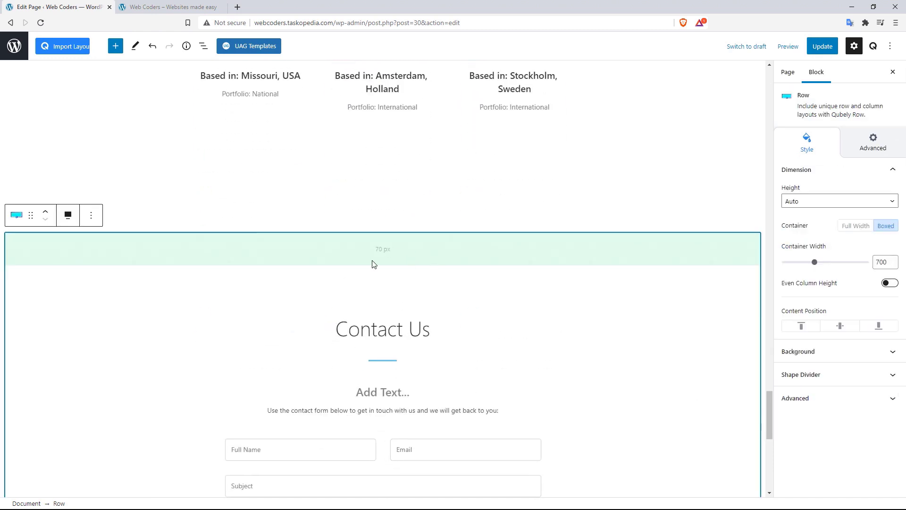
pyautogui.click(868, 145)
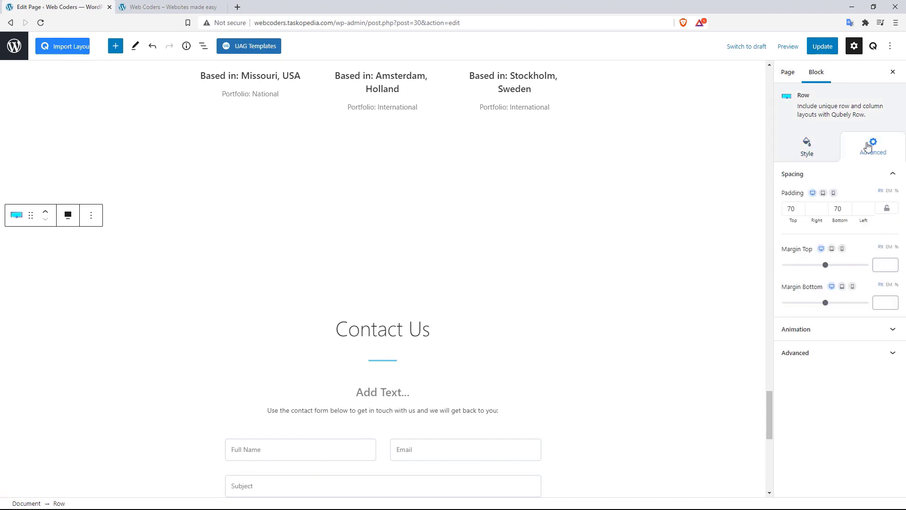
pyautogui.moveTo(803, 208); pyautogui.dragTo(784, 209)
pyautogui.write('40')
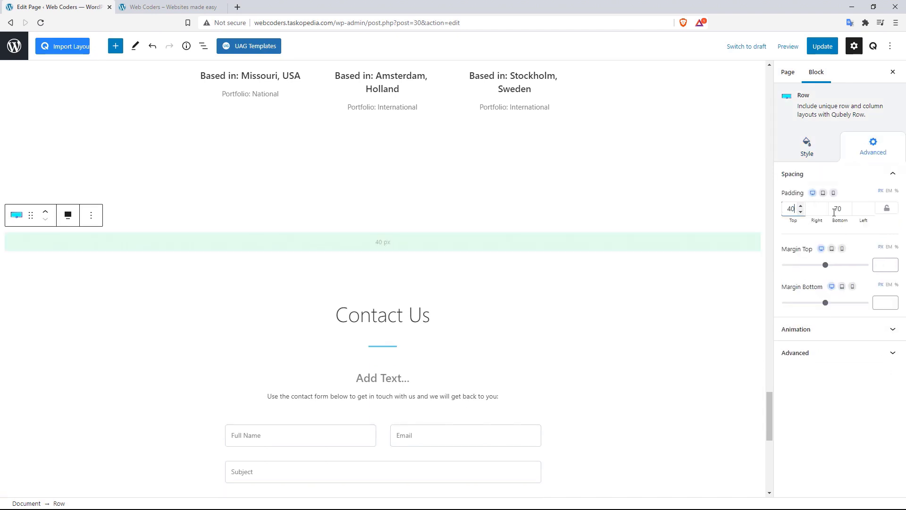
pyautogui.doubleClick(843, 208)
pyautogui.write('40')
# Set the top and bottom padding of the Clients row to 40 px and update the page
pyautogui.moveTo(765, 403); pyautogui.dragTo(764, 360)
pyautogui.click(383, 109)
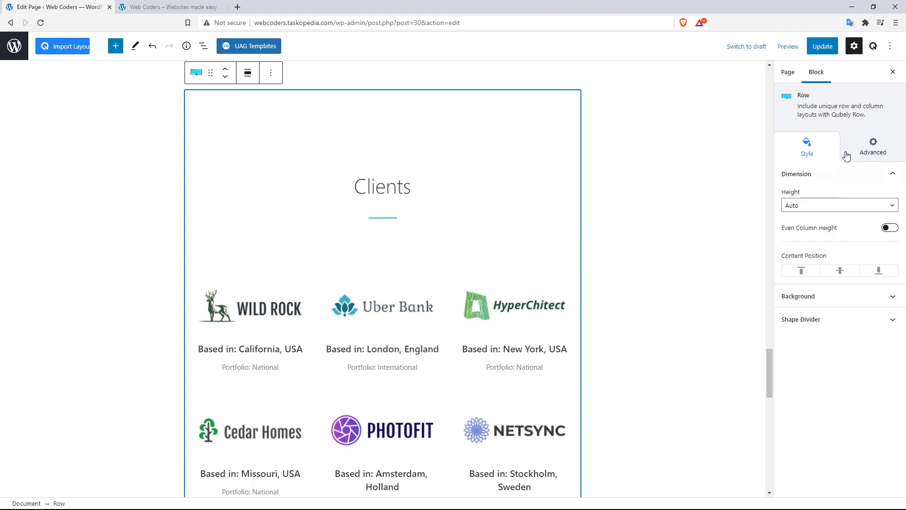
pyautogui.click(872, 143)
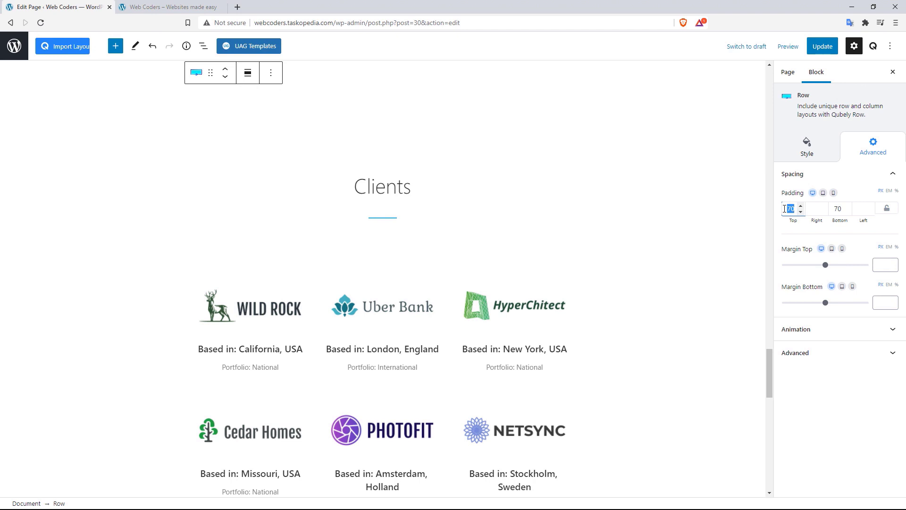
pyautogui.write('40')
pyautogui.doubleClick(838, 209)
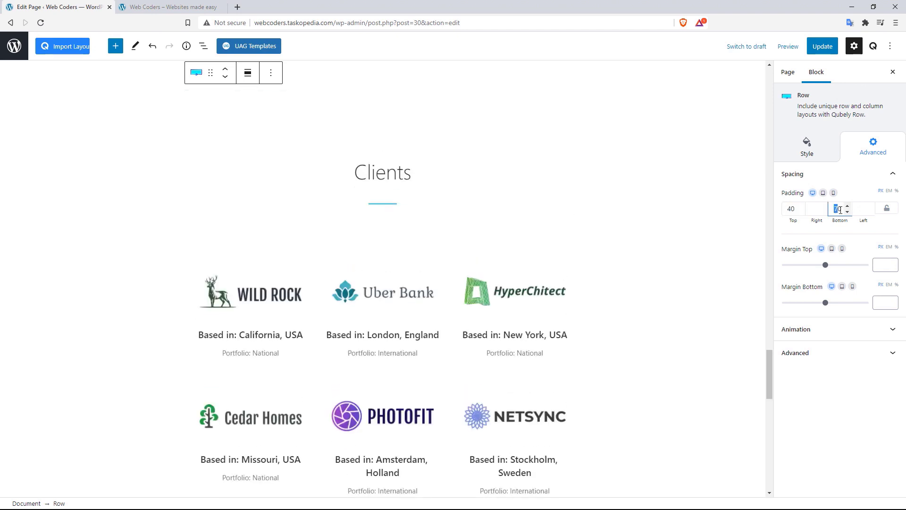
pyautogui.write('40')
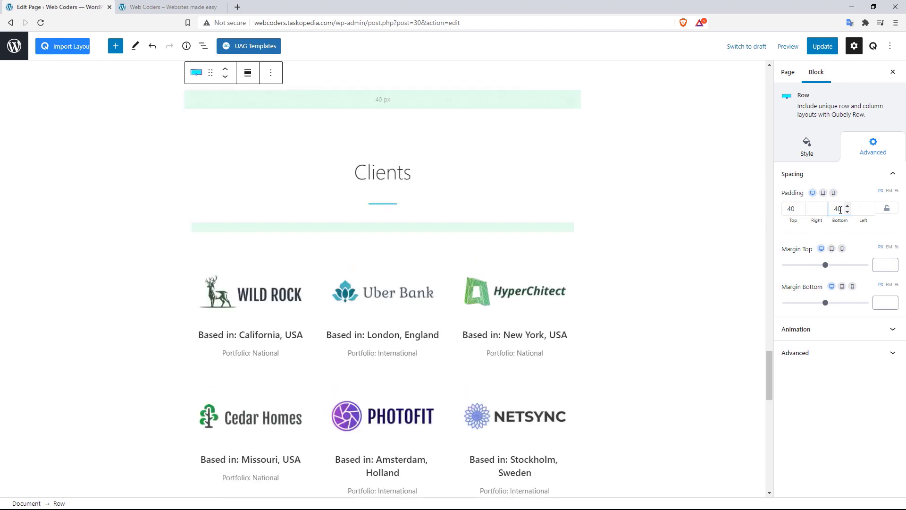
pyautogui.click(822, 47)
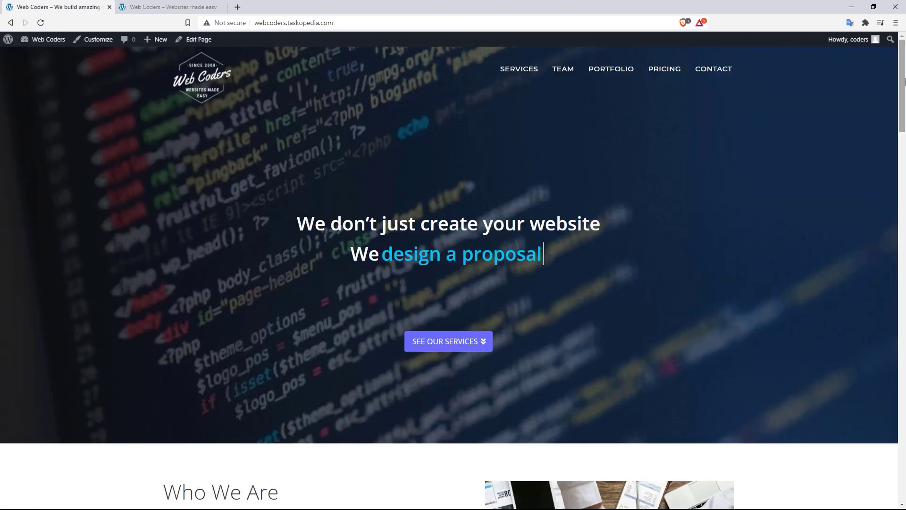
# Review the published page from the Contact Us section back up to the hero section
pyautogui.moveTo(903, 94); pyautogui.dragTo(895, 451)
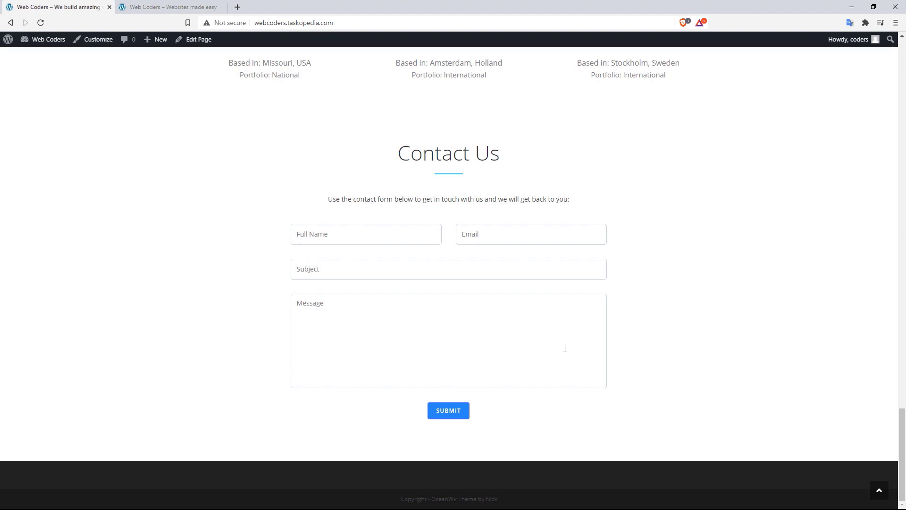
pyautogui.scroll(20, 565, 347)
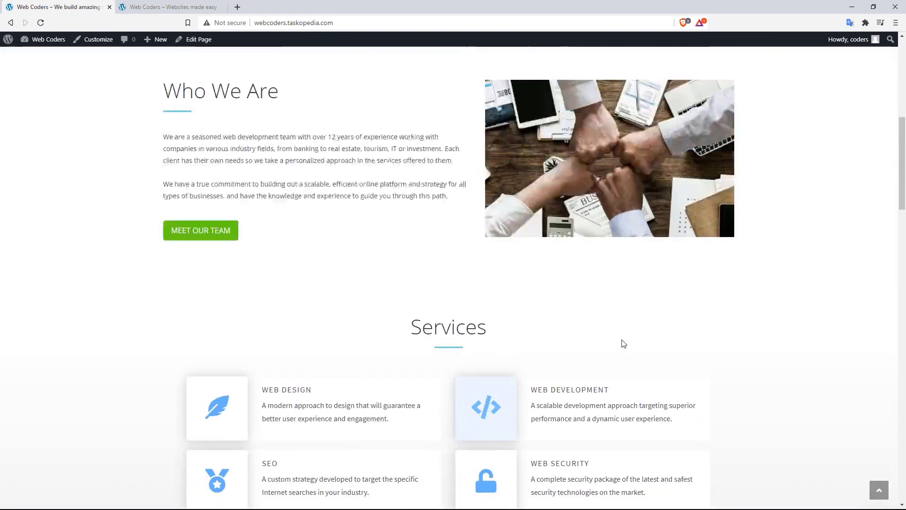
pyautogui.scroll(8, 622, 344)
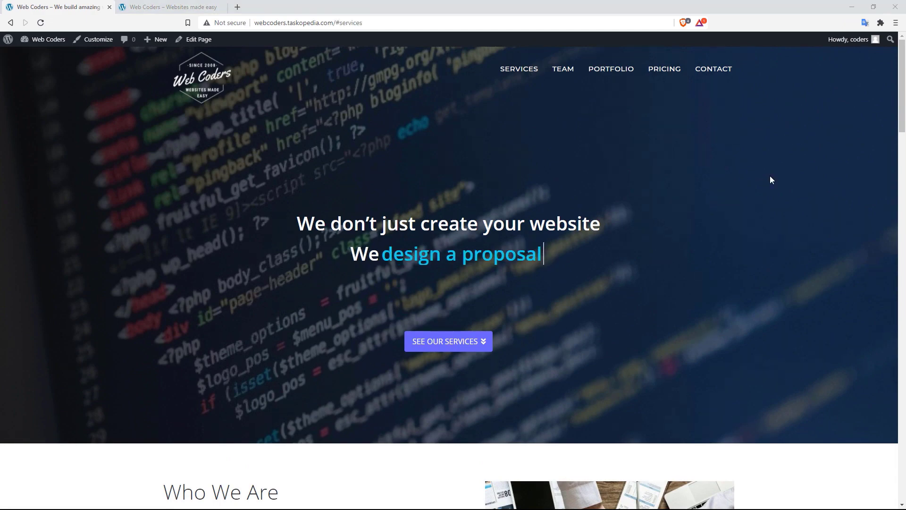
pyautogui.moveTo(902, 85)
pyautogui.mouseDown()
pyautogui.moveTo(899, 262)
pyautogui.moveTo(878, 396)
pyautogui.moveTo(884, 444)
pyautogui.moveTo(902, 272)
pyautogui.moveTo(890, 80)
pyautogui.mouseUp()
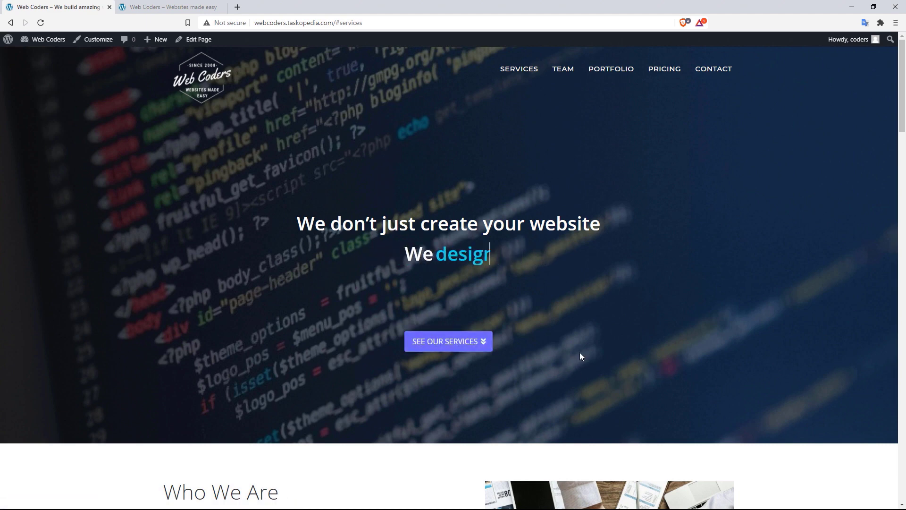
# Test the See Our Services button on the reference site and return to the site being built
pyautogui.click(178, 6)
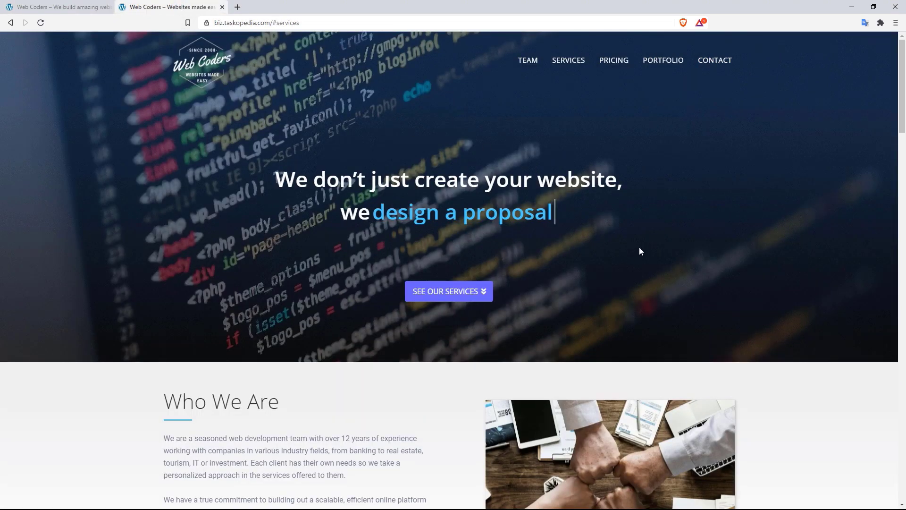
pyautogui.click(449, 295)
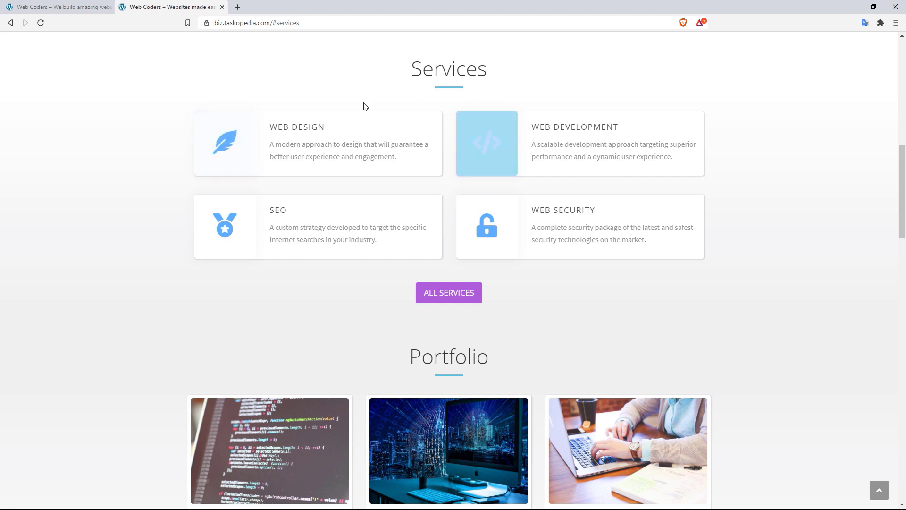
pyautogui.hotkey('ctrl', 'shift', 'Tab')
# Open the page for editing and check the URL set on the hero section's See Our Services button
pyautogui.click(192, 42)
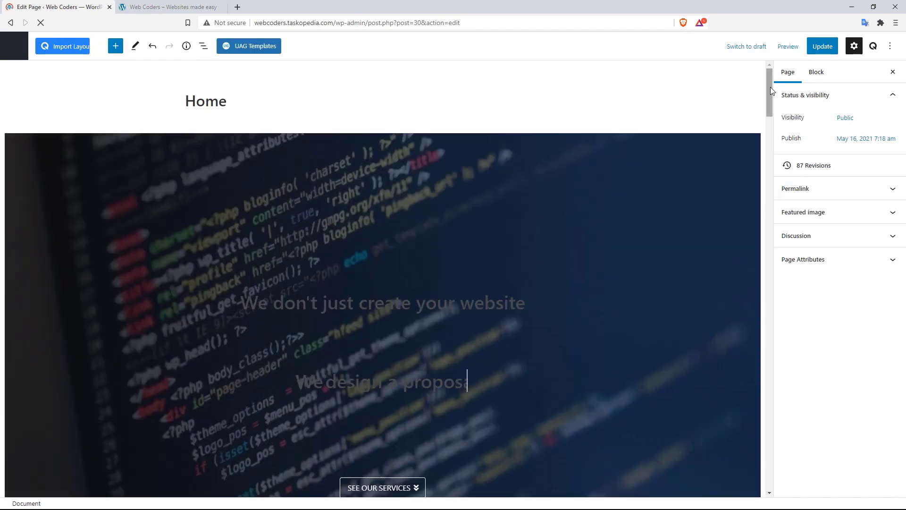
pyautogui.moveTo(770, 86); pyautogui.dragTo(770, 108)
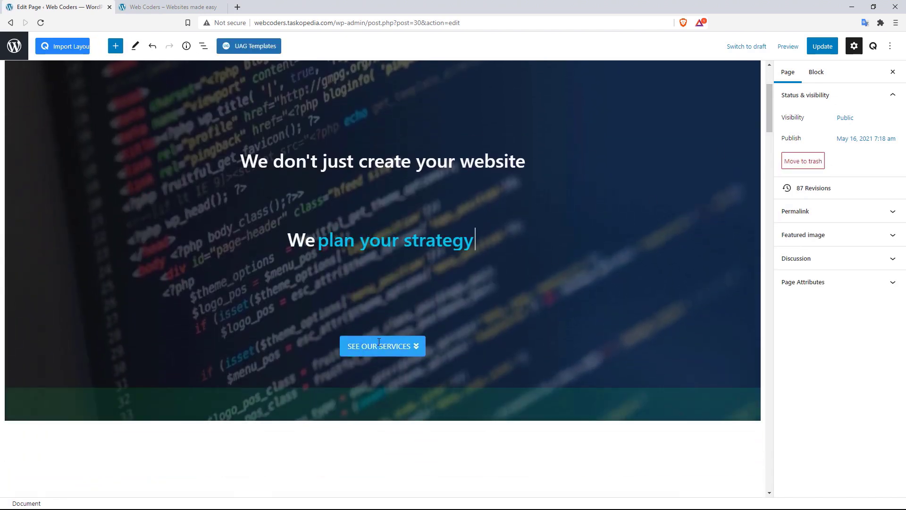
pyautogui.click(450, 323)
pyautogui.click(824, 149)
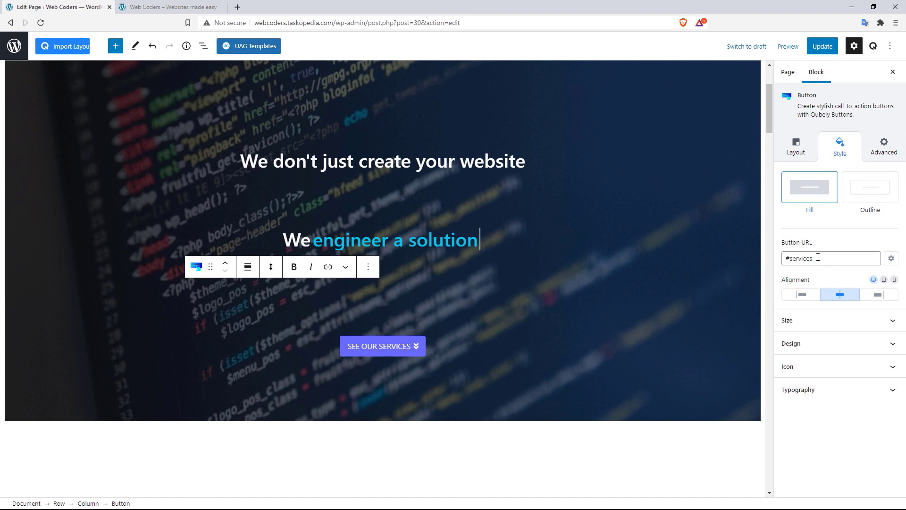
pyautogui.moveTo(818, 257); pyautogui.dragTo(785, 259)
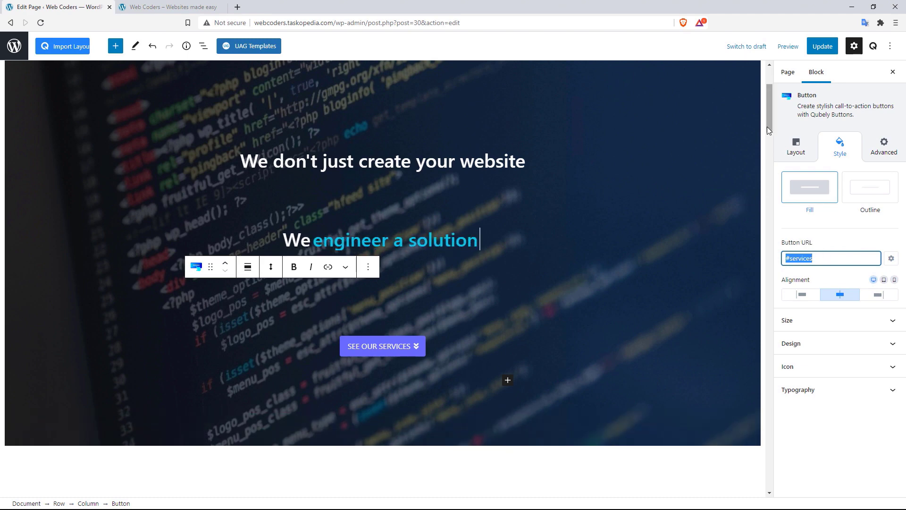
# Set the CSS ID of the Services row to services and update the page
pyautogui.moveTo(767, 120); pyautogui.dragTo(767, 203)
pyautogui.click(119, 179)
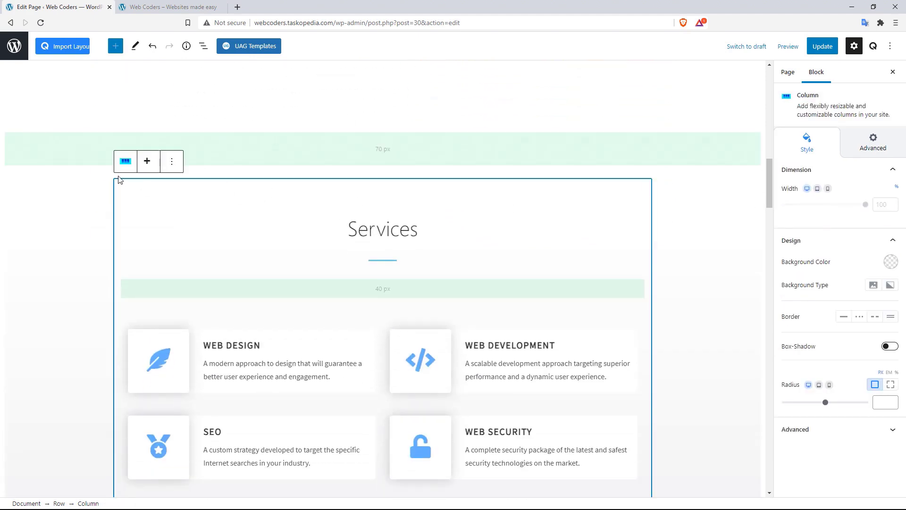
pyautogui.click(93, 168)
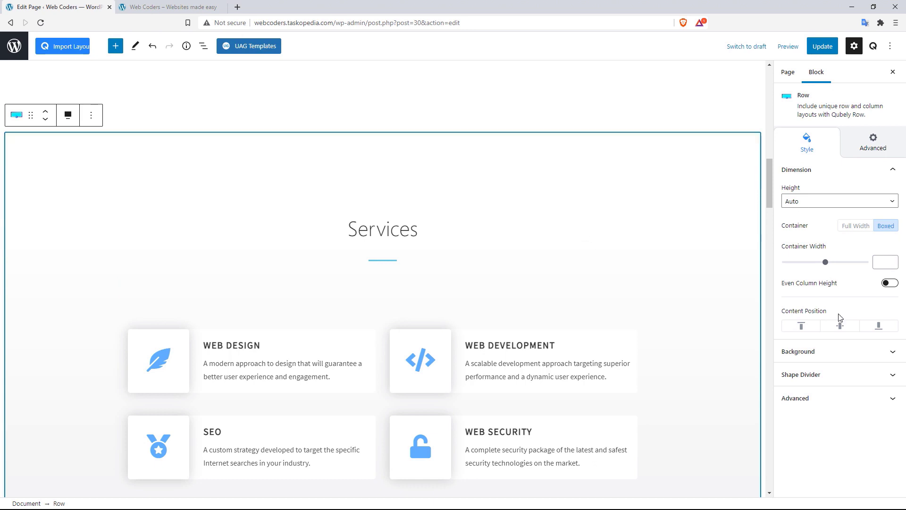
pyautogui.click(827, 400)
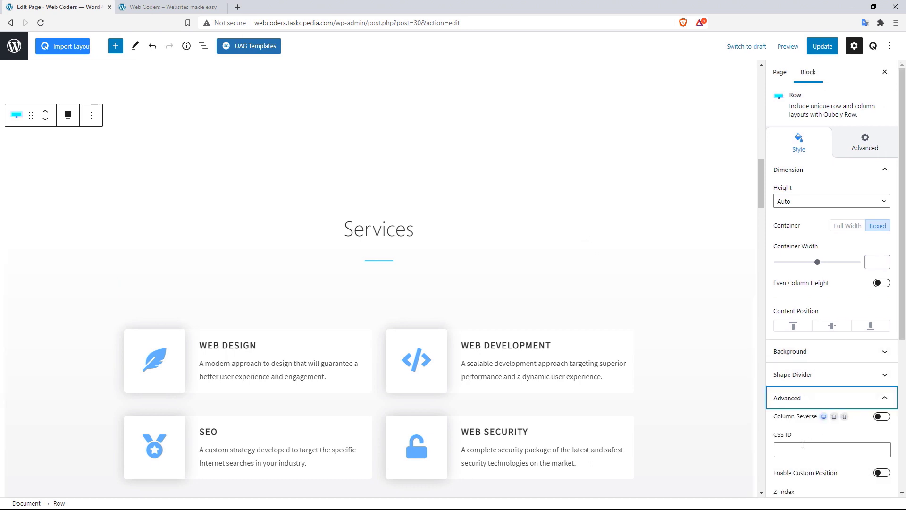
pyautogui.click(792, 447)
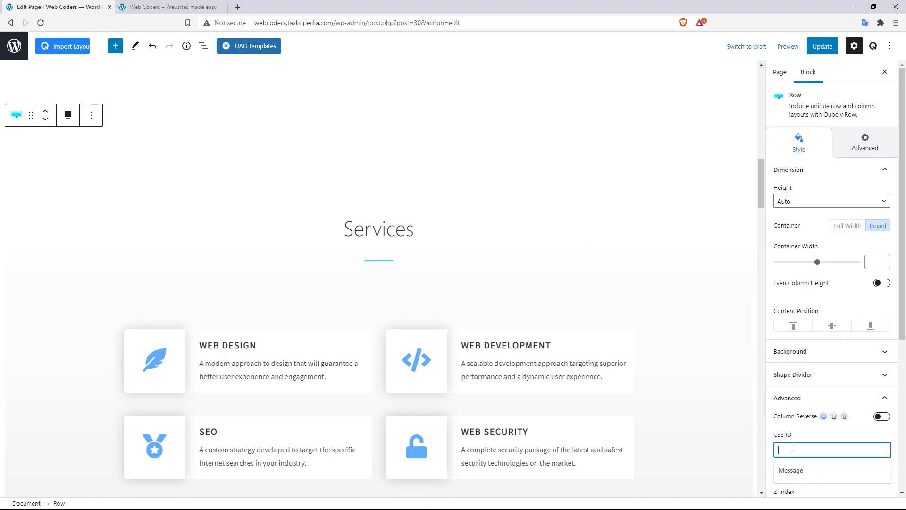
pyautogui.write('services')
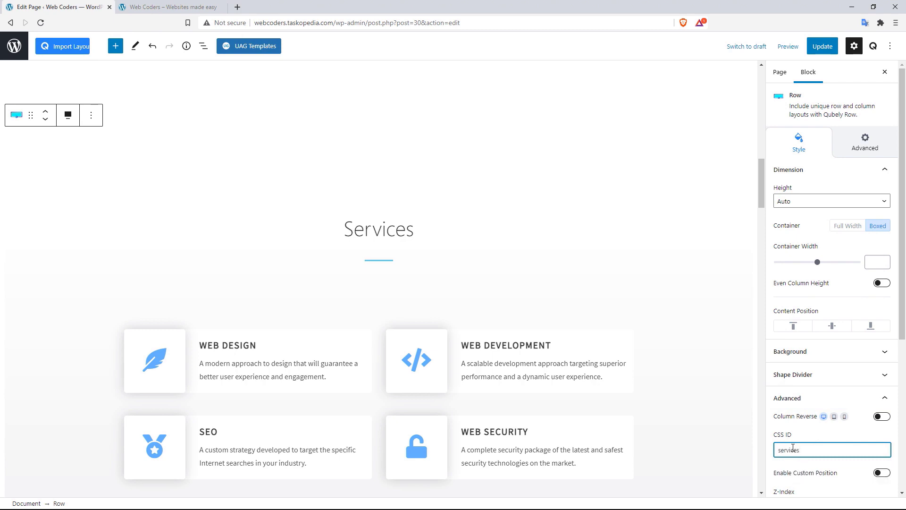
pyautogui.click(823, 46)
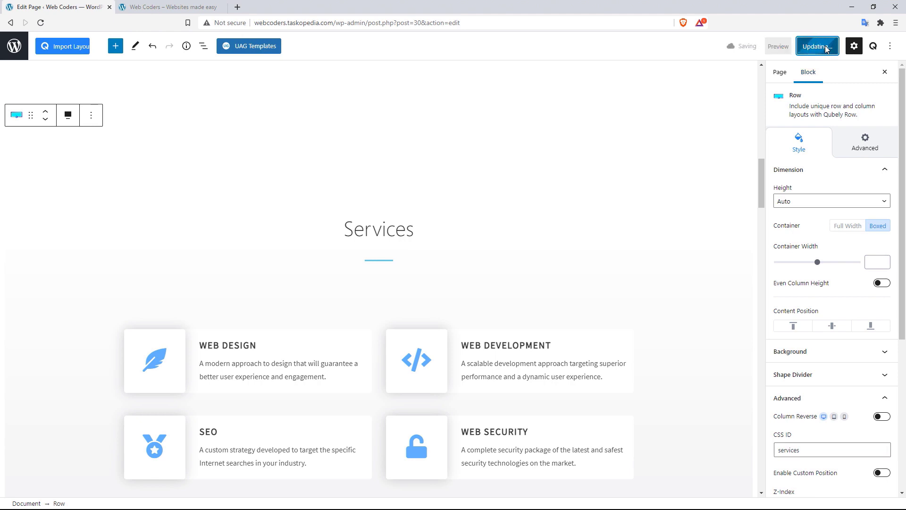
# View the published page and test the hero section's See Our Services button twice
pyautogui.click(92, 480)
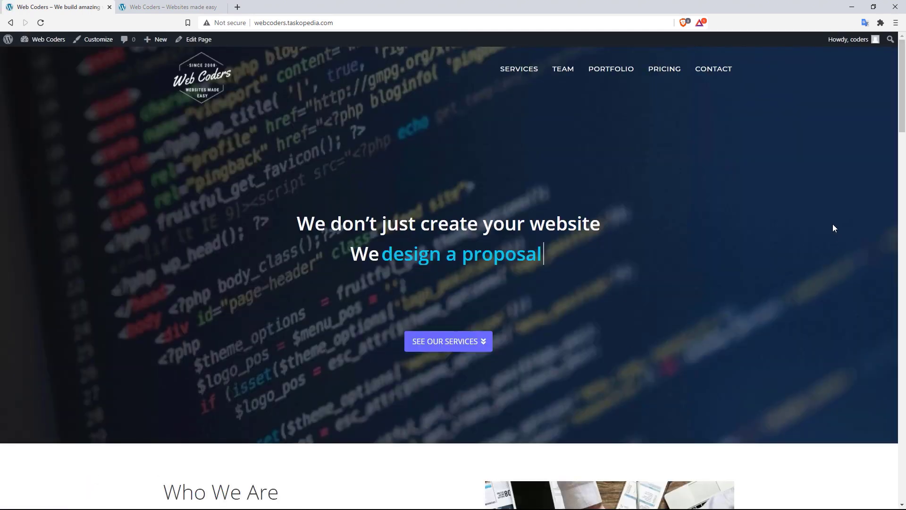
pyautogui.click(463, 346)
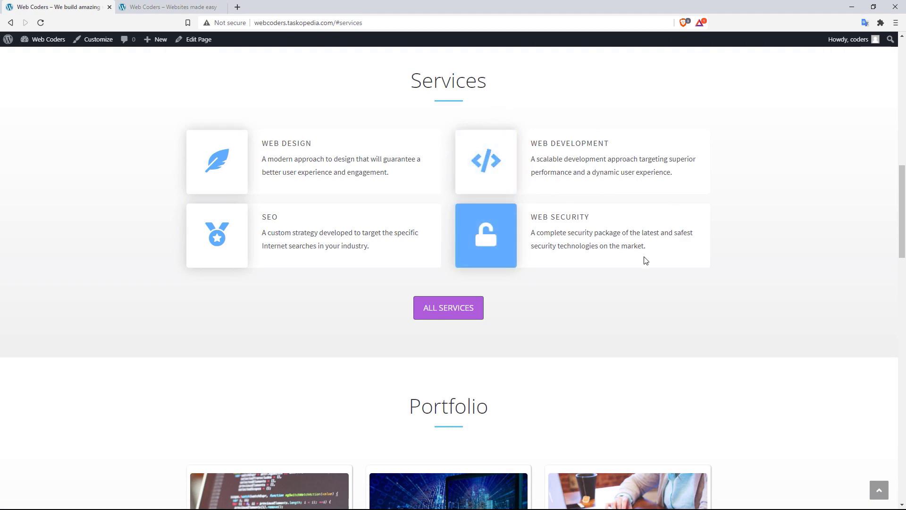
pyautogui.scroll(14, 645, 259)
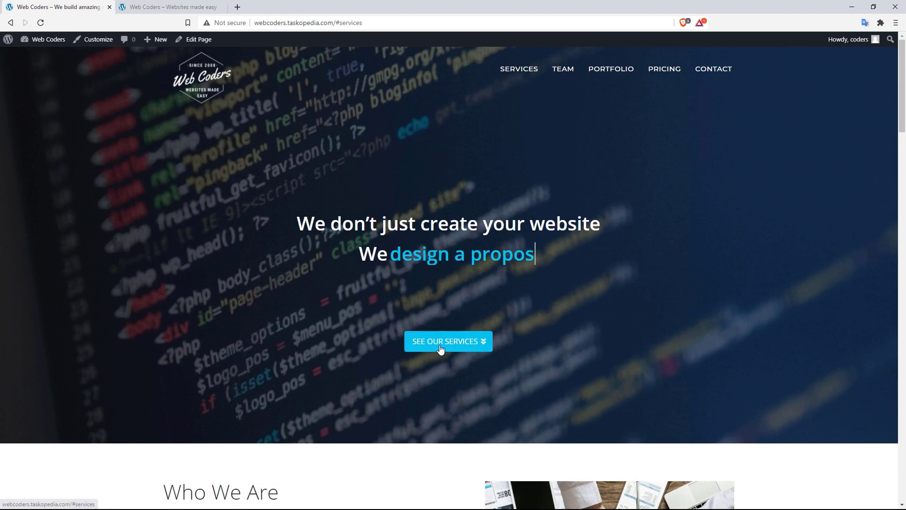
pyautogui.click(463, 347)
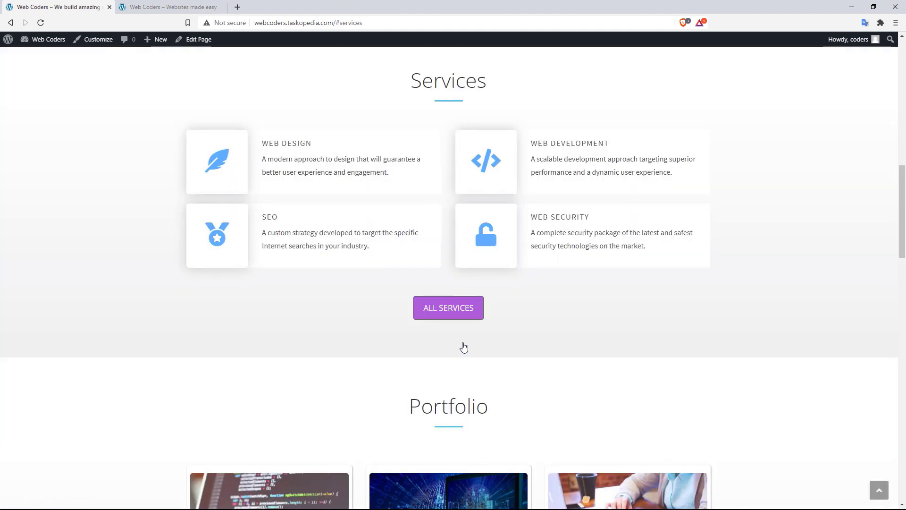
# Test the scrolling of the See Our Services button on the reference site and return to the site being built
pyautogui.click(170, 6)
pyautogui.scroll(3, 700, 290)
pyautogui.scroll(8, 700, 290)
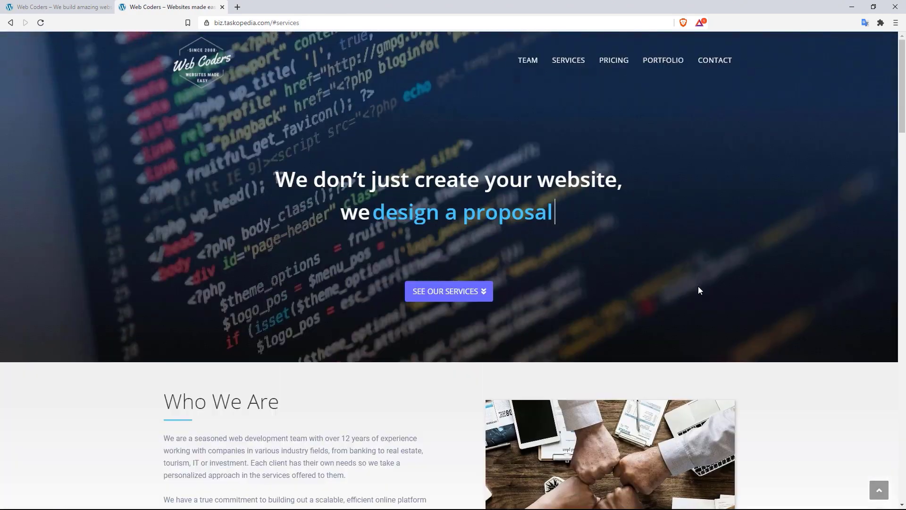
pyautogui.click(462, 291)
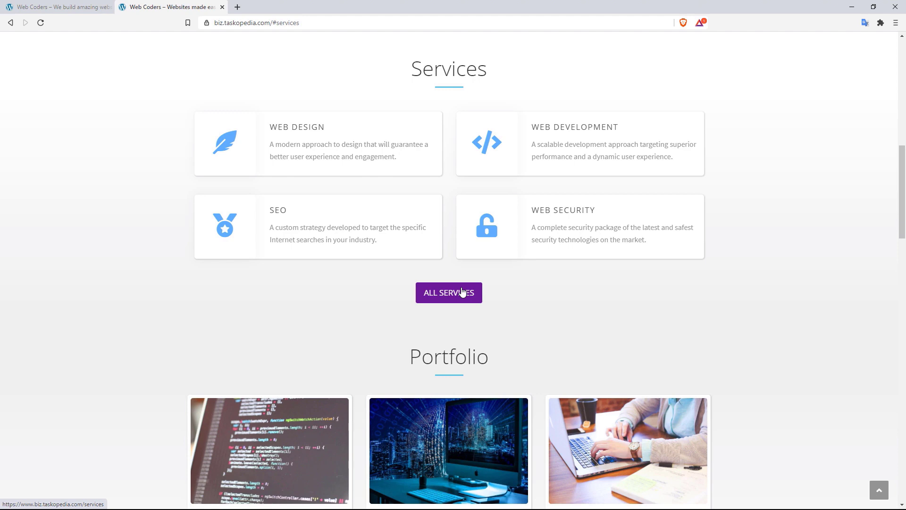
pyautogui.scroll(15, 516, 276)
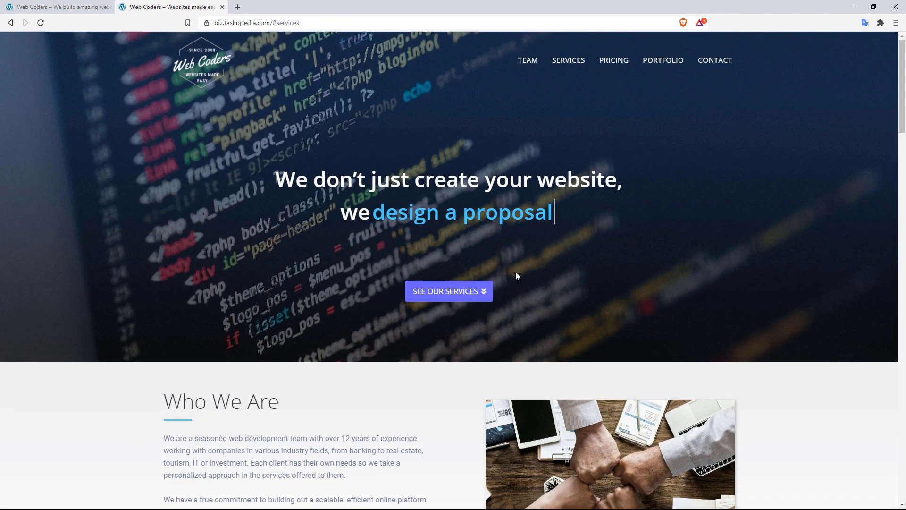
pyautogui.click(65, 3)
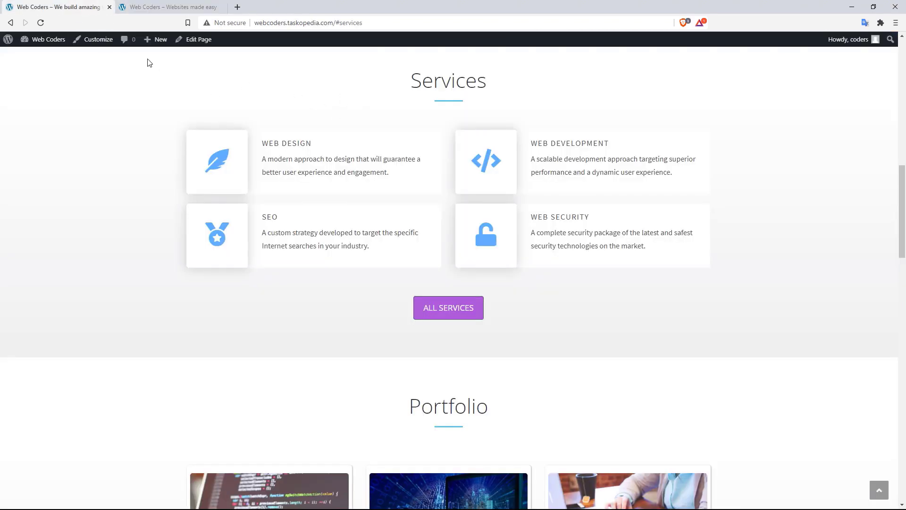
# Publish custom CSS commented Smooth scroll that sets html scroll-behavior to smooth, and test the See Our Services button on the site
pyautogui.click(104, 43)
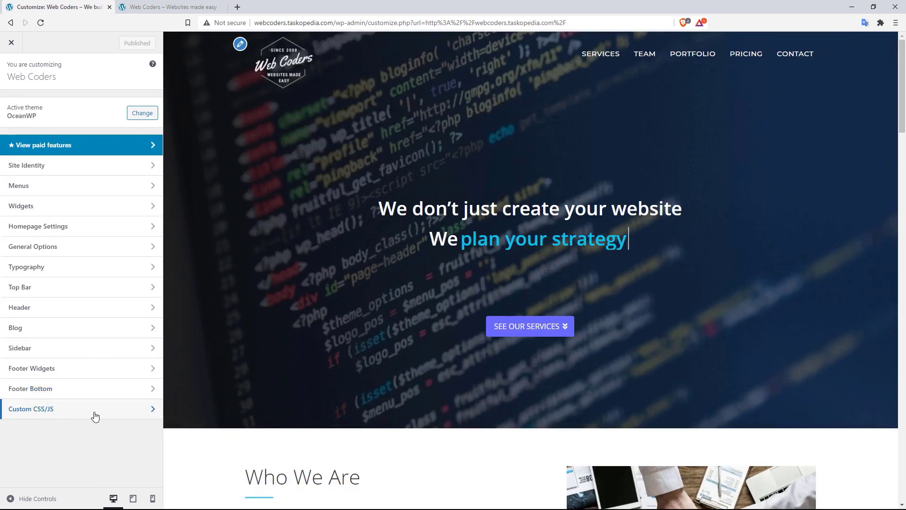
pyautogui.click(93, 415)
pyautogui.click(56, 137)
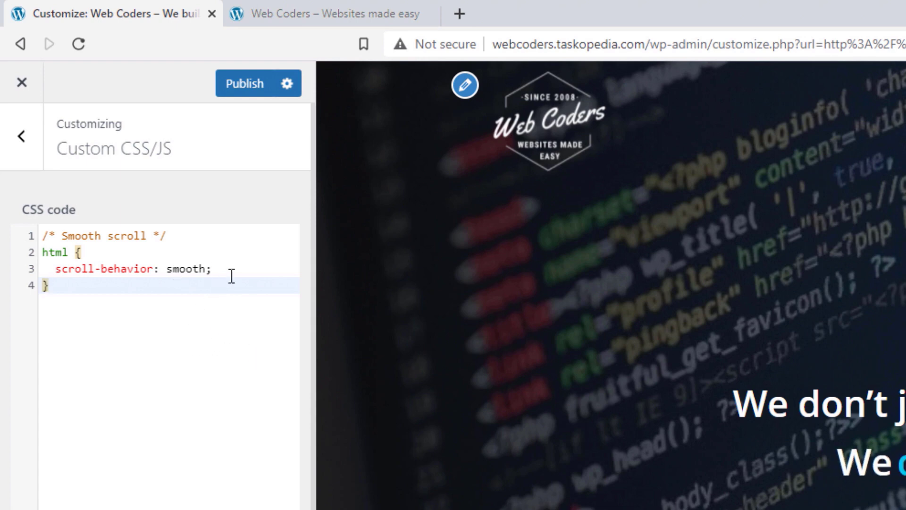
pyautogui.click(255, 89)
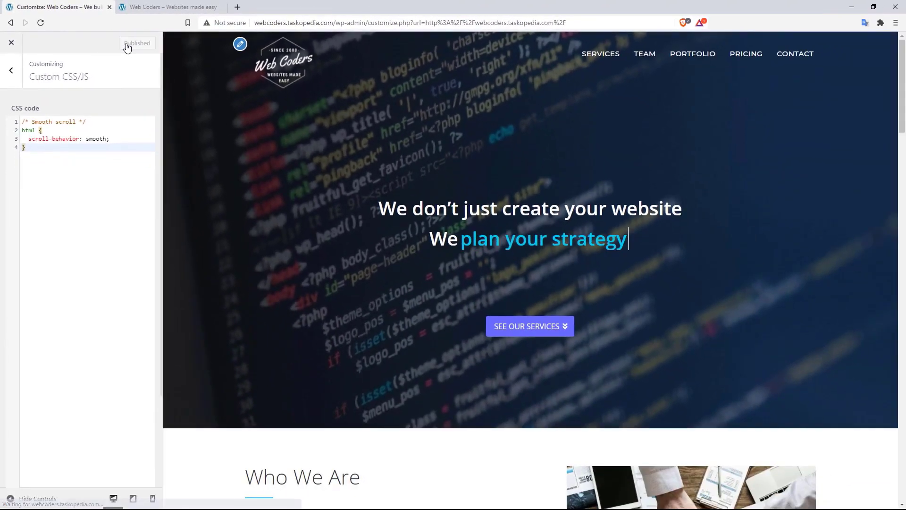
pyautogui.click(11, 43)
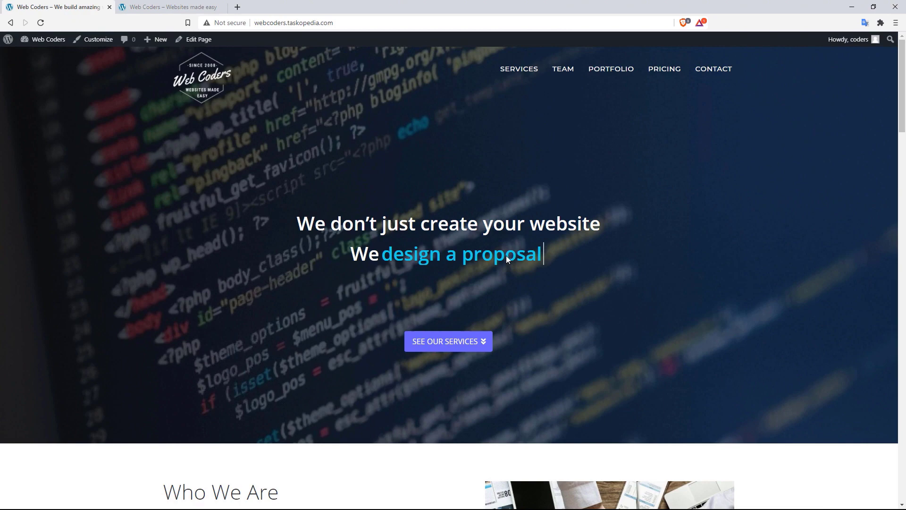
pyautogui.click(462, 342)
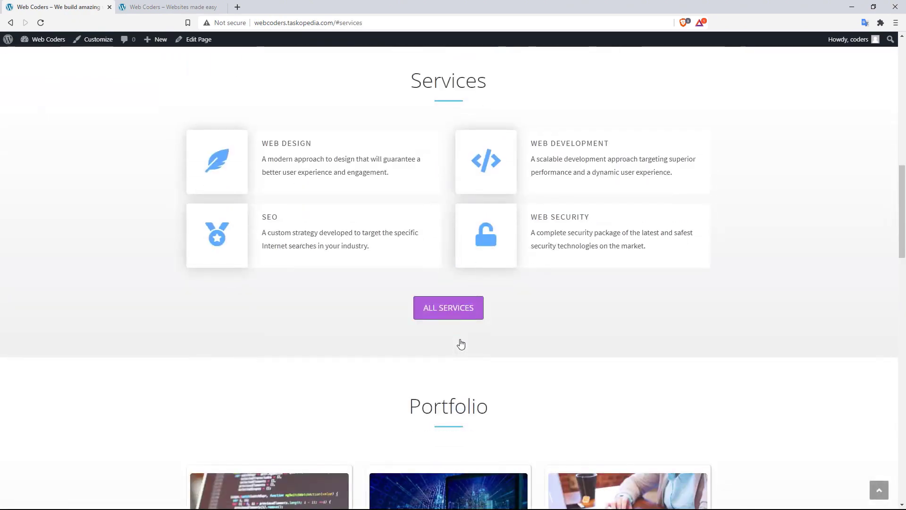
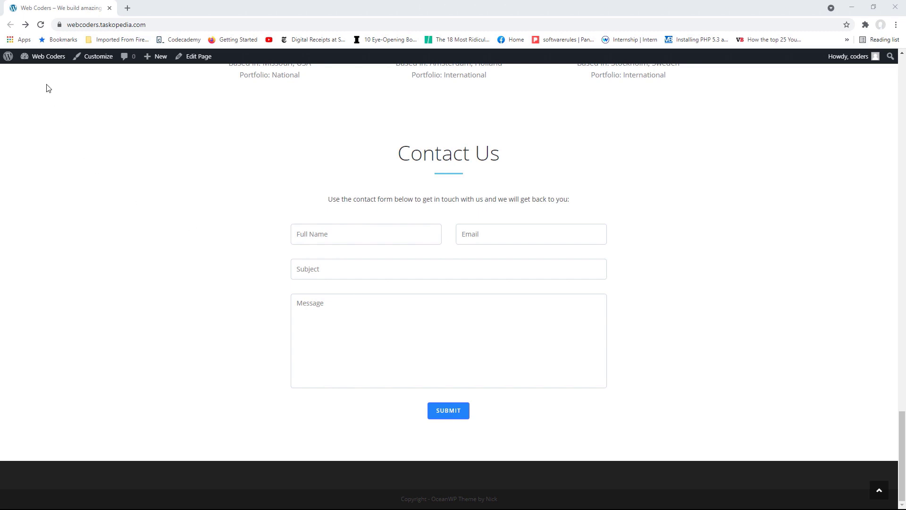
# Create a new navigation menu named Footer Menu from the WordPress dashboard
pyautogui.click(50, 58)
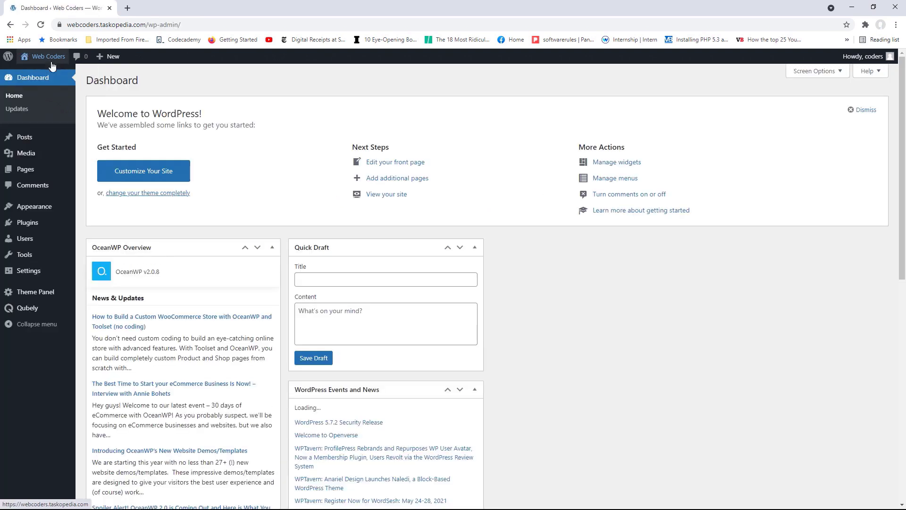
pyautogui.moveTo(24, 208)
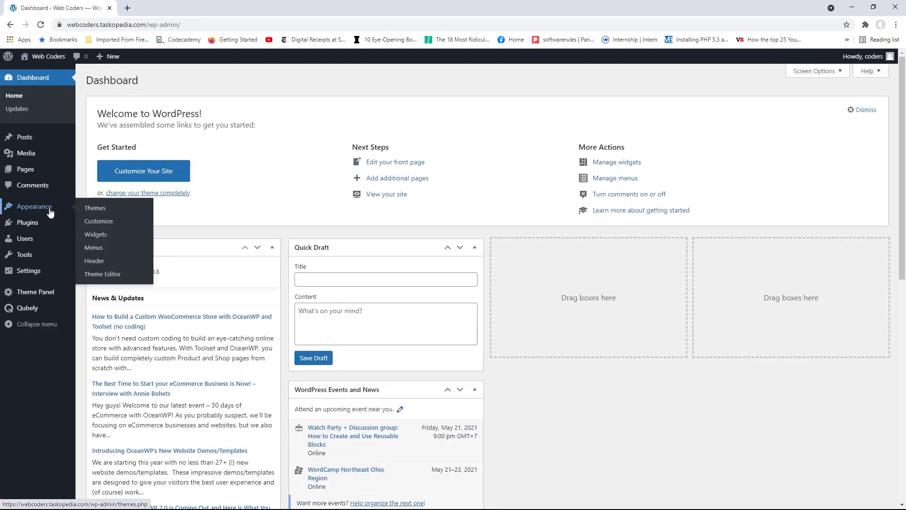
pyautogui.click(111, 250)
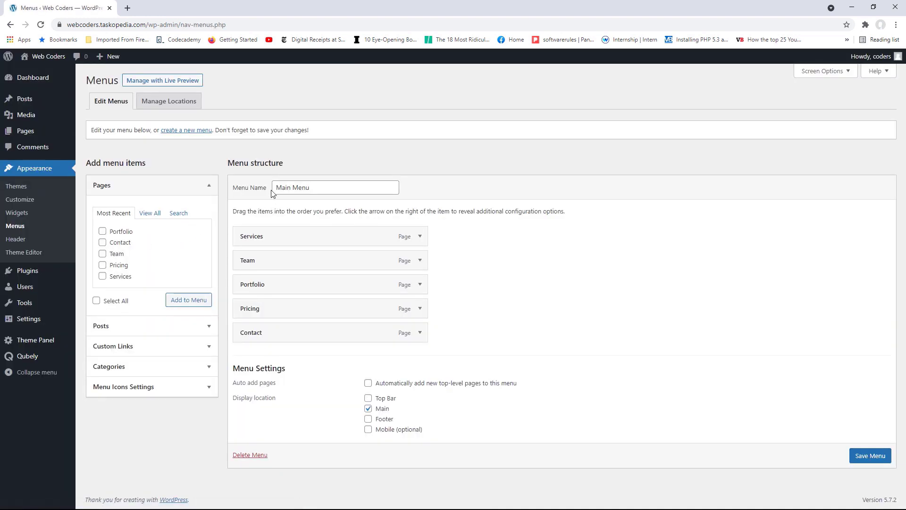
pyautogui.click(194, 134)
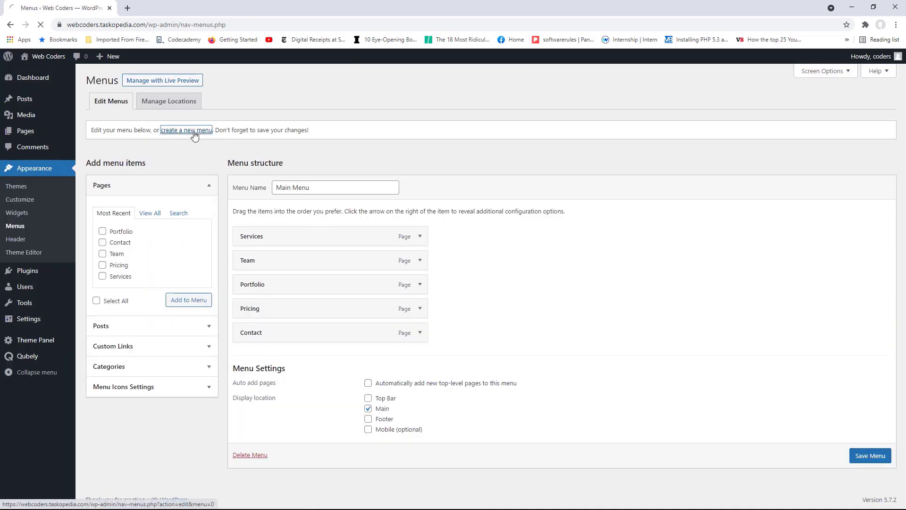
pyautogui.click(307, 188)
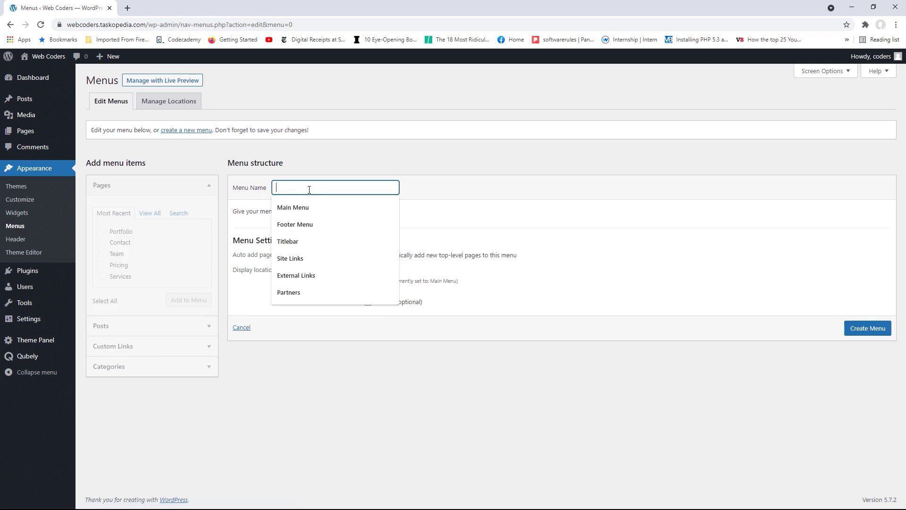
pyautogui.click(307, 221)
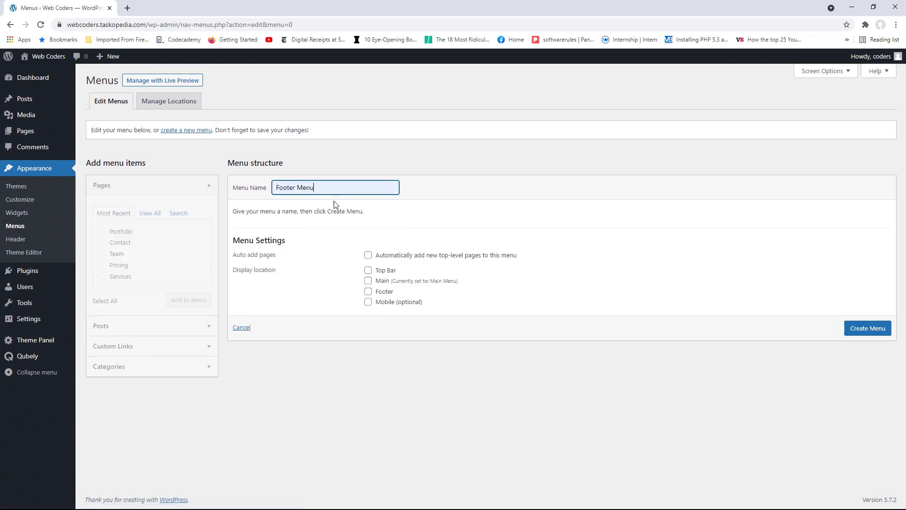
pyautogui.click(863, 331)
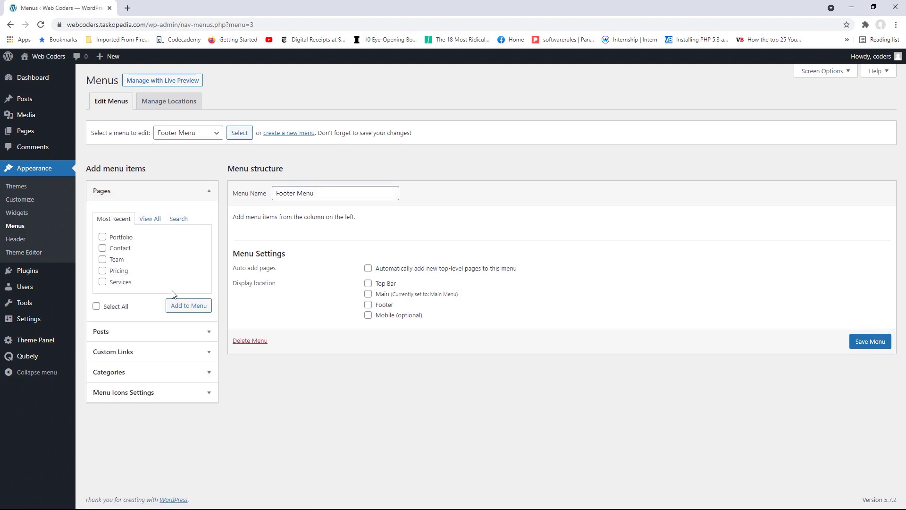
# Add the Contact, Pricing and Services pages to Footer Menu, move Contact below Services, and save the menu
pyautogui.click(119, 248)
pyautogui.click(119, 271)
pyautogui.click(121, 282)
pyautogui.click(199, 312)
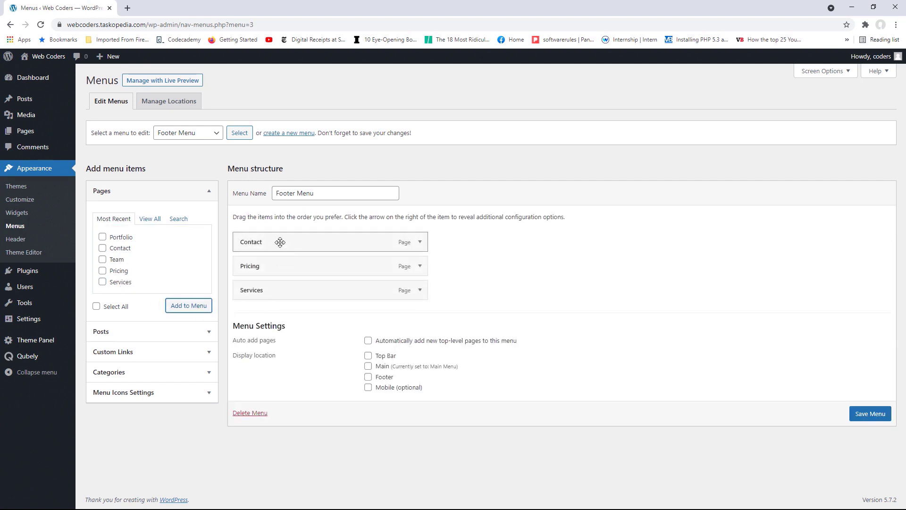
pyautogui.moveTo(281, 242); pyautogui.dragTo(280, 289)
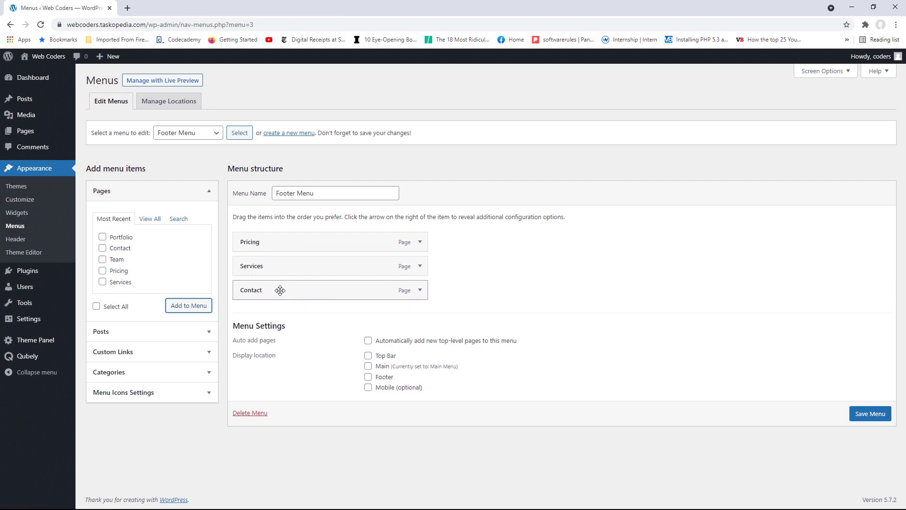
pyautogui.click(867, 413)
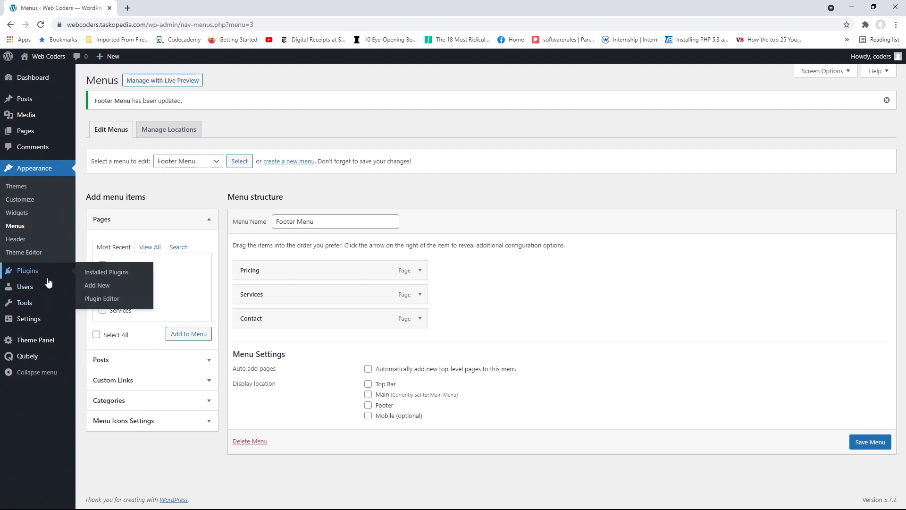
# Add a Custom Menu widget to the Footer 1 area, titled Additional Links and showing Footer Menu
pyautogui.click(30, 215)
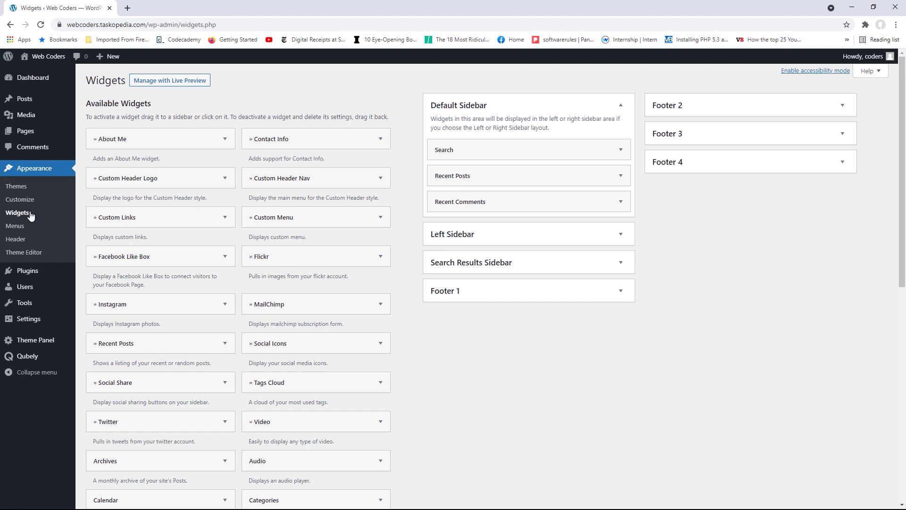
pyautogui.click(622, 291)
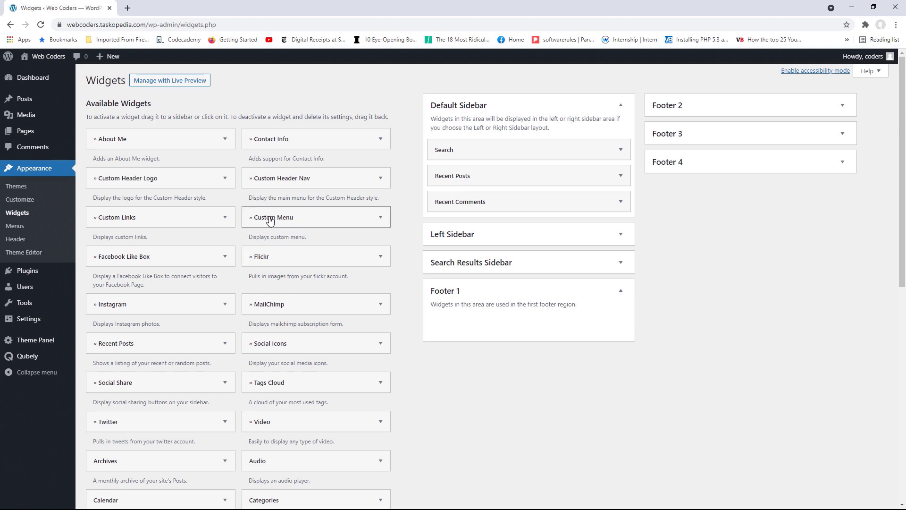
pyautogui.moveTo(271, 221); pyautogui.dragTo(472, 330)
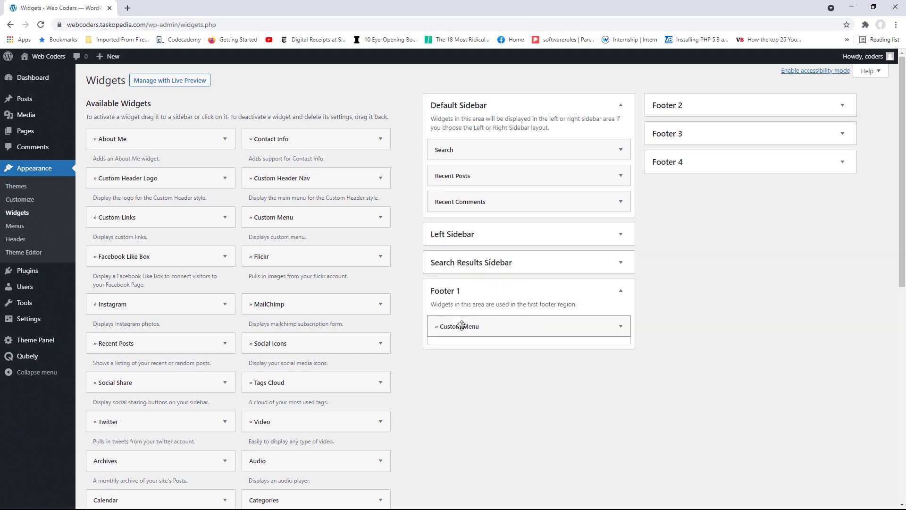
pyautogui.click(467, 360)
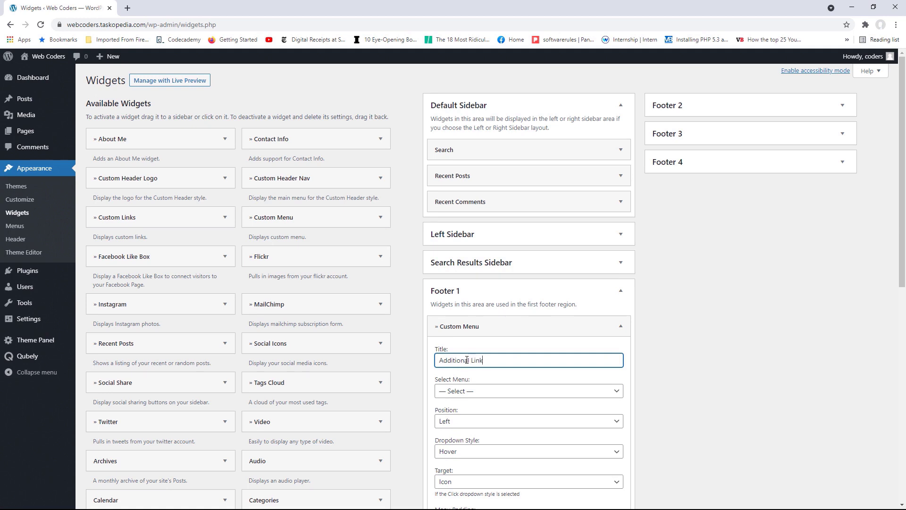
pyautogui.click(509, 391)
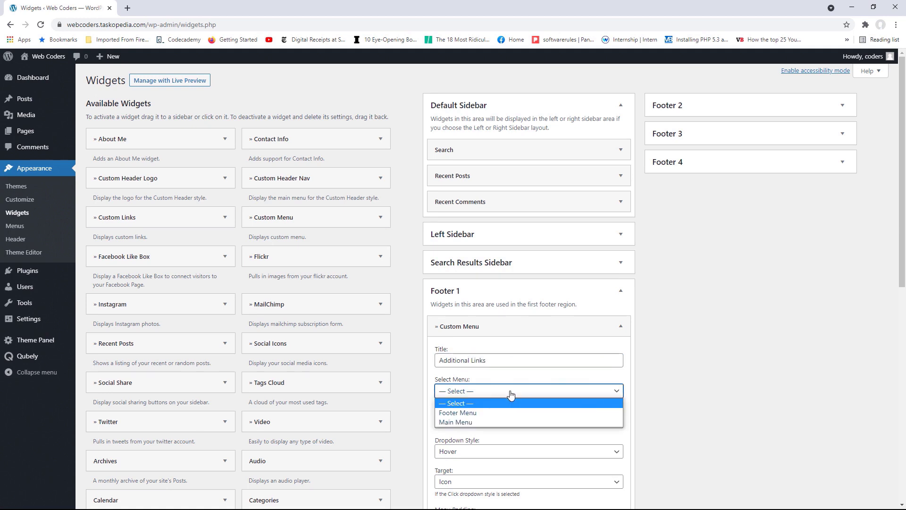
pyautogui.click(485, 414)
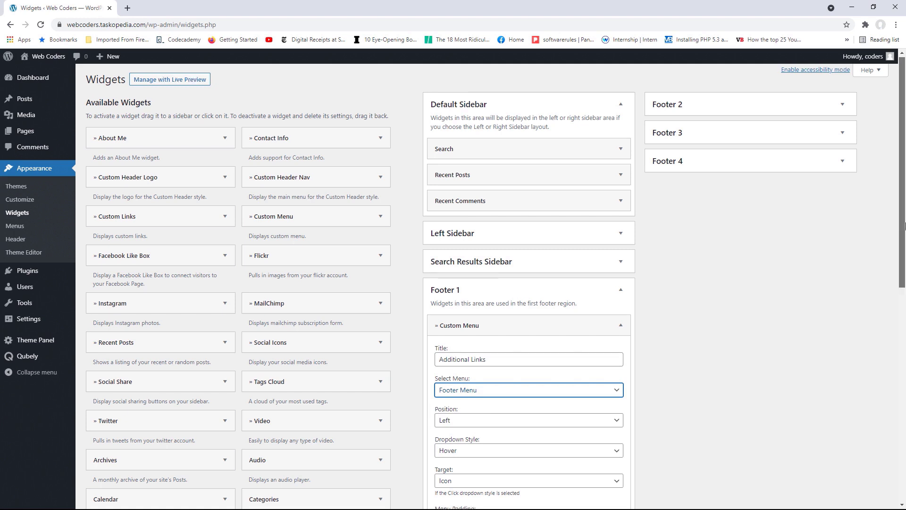
# Set the text transform of the Footer 1 Custom Menu widget to Uppercase and save the widget
pyautogui.scroll(-5, 878, 293)
pyautogui.scroll(-2, 887, 316)
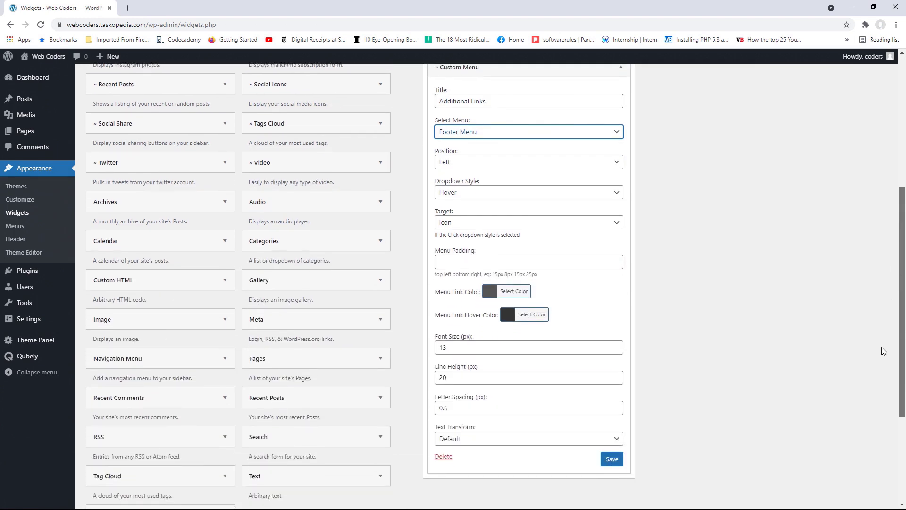
pyautogui.click(598, 420)
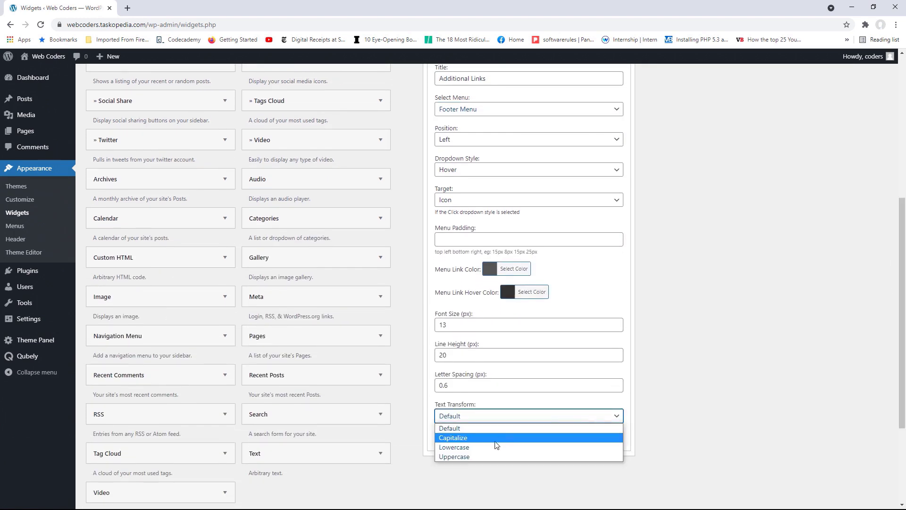
pyautogui.click(475, 457)
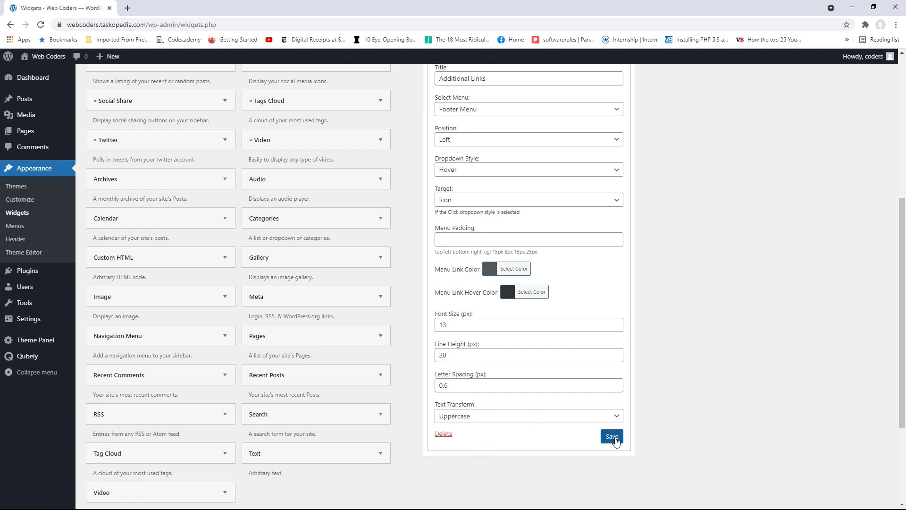
pyautogui.click(611, 435)
# Add a Contact Info widget to the Footer 2 area and clear its placeholder description text
pyautogui.moveTo(905, 391); pyautogui.dragTo(896, 186)
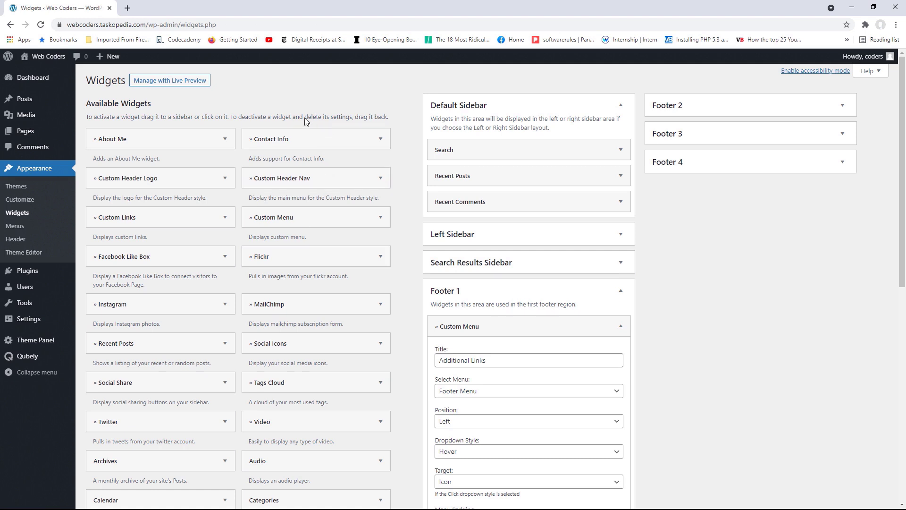
pyautogui.click(717, 106)
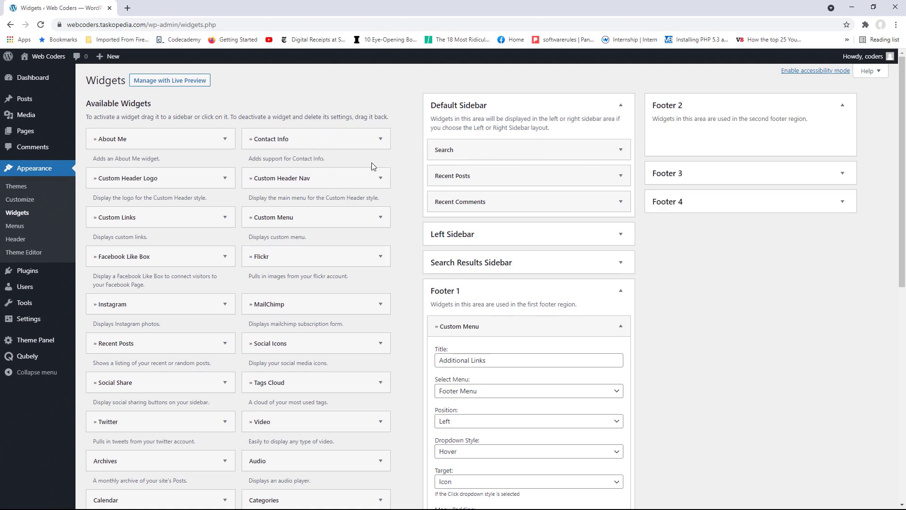
pyautogui.moveTo(310, 139); pyautogui.dragTo(718, 139)
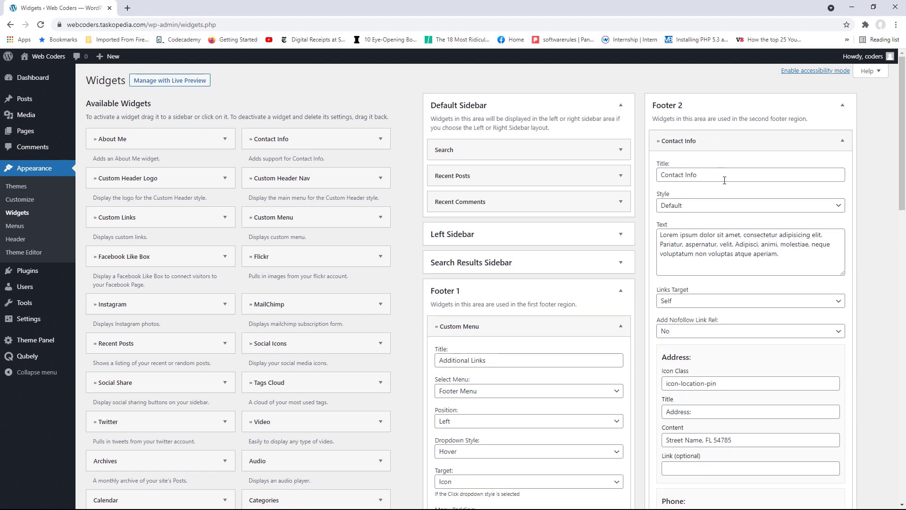
pyautogui.moveTo(791, 256); pyautogui.dragTo(656, 235)
pyautogui.press('BackSpace')
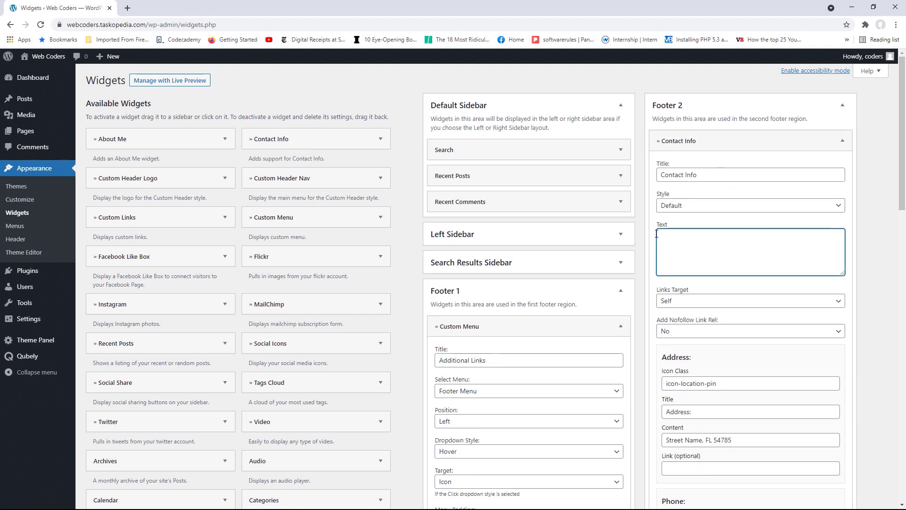
# Clear the icon class, title and content of the Mobile section in the Contact Info widget
pyautogui.moveTo(899, 201); pyautogui.dragTo(891, 328)
pyautogui.moveTo(784, 286); pyautogui.dragTo(614, 278)
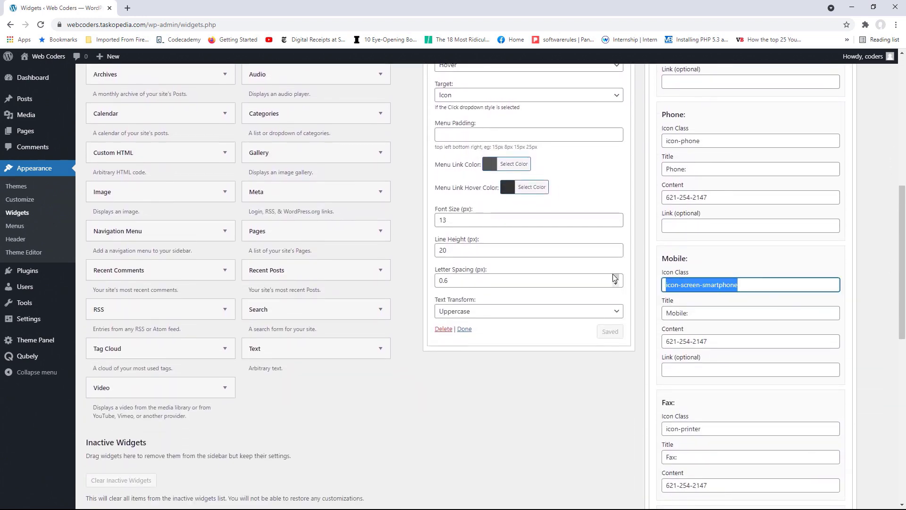
pyautogui.press('BackSpace')
pyautogui.moveTo(708, 313); pyautogui.dragTo(653, 318)
pyautogui.press('BackSpace')
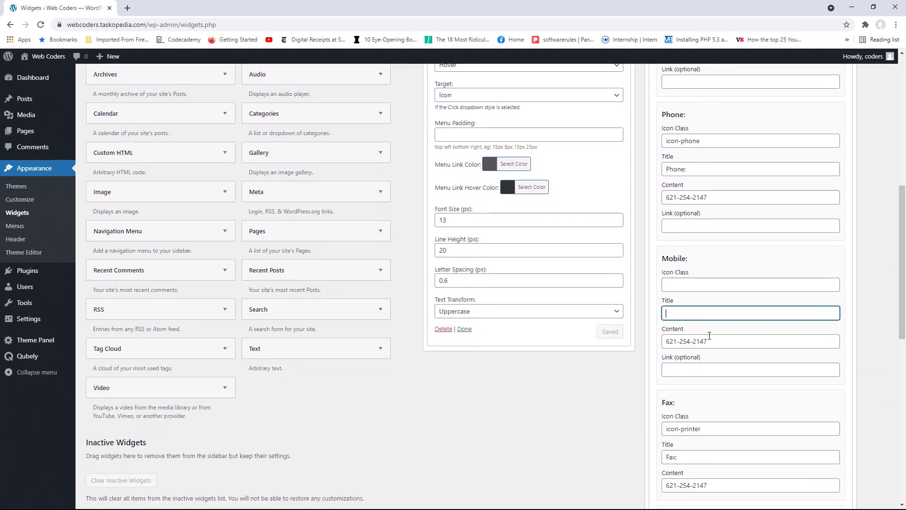
pyautogui.moveTo(736, 341); pyautogui.dragTo(658, 344)
pyautogui.press('BackSpace')
# Clear the Email icon class and the content, title and icon class of the Fax section in the Contact Info widget
pyautogui.scroll(-5, 729, 278)
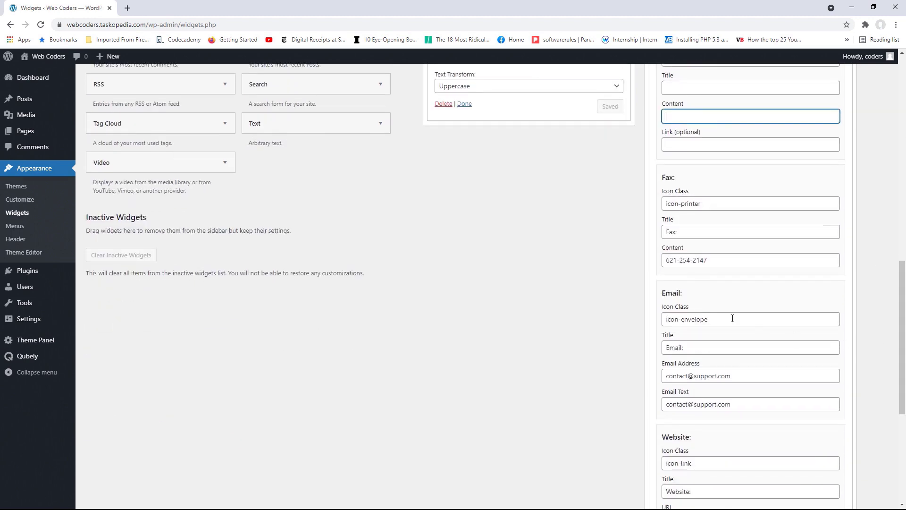
pyautogui.moveTo(717, 319); pyautogui.dragTo(661, 319)
pyautogui.press('BackSpace')
pyautogui.moveTo(727, 259); pyautogui.dragTo(655, 258)
pyautogui.press('BackSpace')
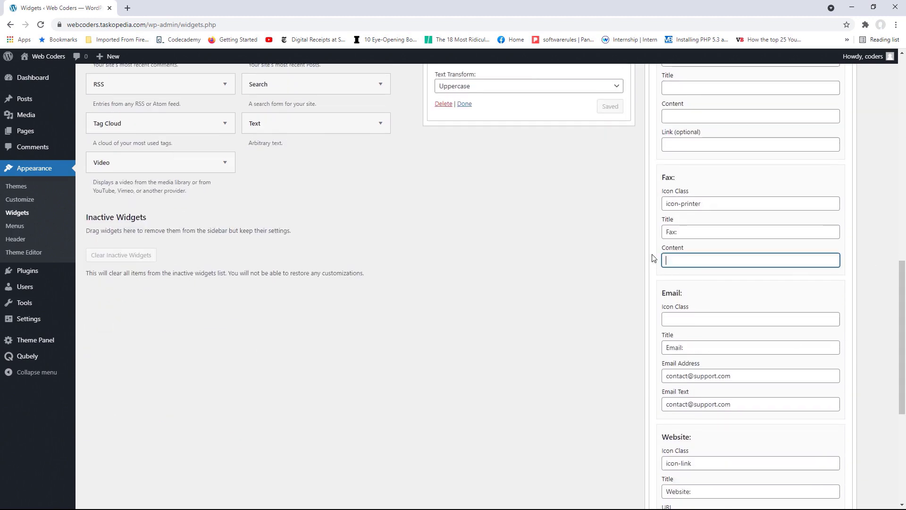
pyautogui.moveTo(708, 232); pyautogui.dragTo(659, 238)
pyautogui.press('BackSpace')
pyautogui.moveTo(714, 202); pyautogui.dragTo(634, 205)
pyautogui.press('BackSpace')
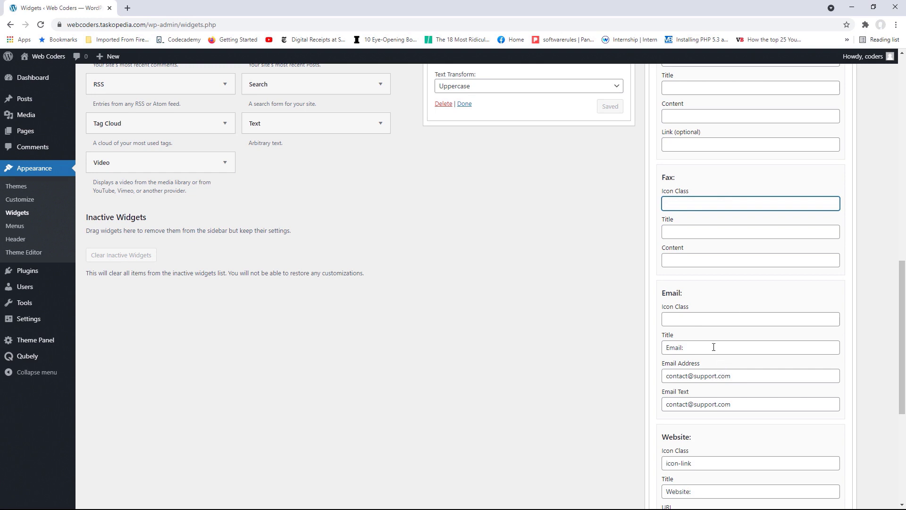
# Clear the title, email address and email text of the Email section in the Contact Info widget
pyautogui.moveTo(714, 347); pyautogui.dragTo(662, 347)
pyautogui.press('BackSpace')
pyautogui.moveTo(731, 376); pyautogui.dragTo(663, 376)
pyautogui.press('BackSpace')
pyautogui.moveTo(730, 404); pyautogui.dragTo(662, 405)
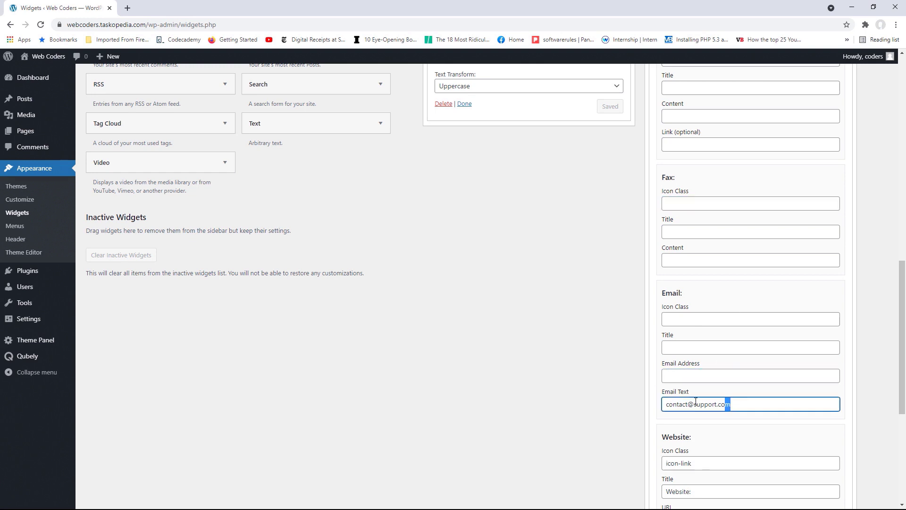
pyautogui.press('BackSpace')
# Clear the URL text, URL, title and icon class of the Website section in the Contact Info widget
pyautogui.moveTo(902, 318); pyautogui.dragTo(902, 387)
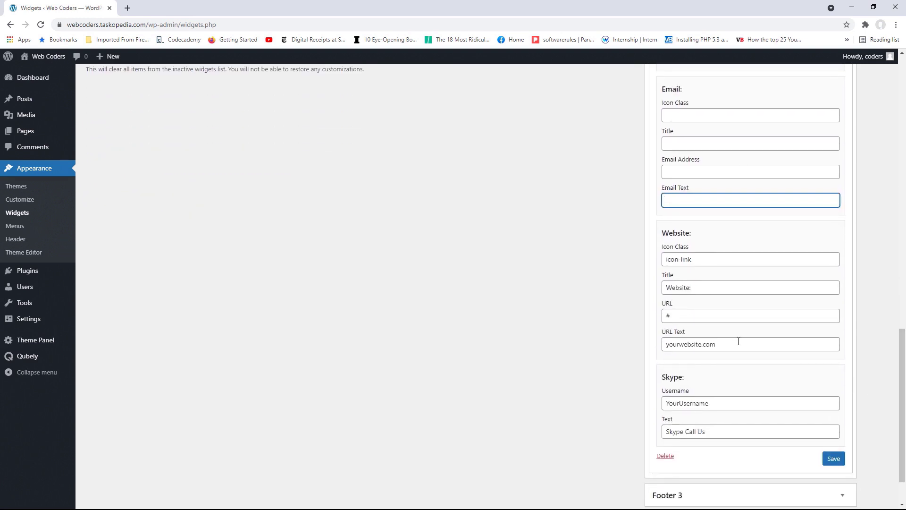
pyautogui.moveTo(738, 340); pyautogui.dragTo(677, 342)
pyautogui.press('BackSpace')
pyautogui.moveTo(708, 316); pyautogui.dragTo(654, 316)
pyautogui.press('BackSpace')
pyautogui.moveTo(698, 287); pyautogui.dragTo(663, 287)
pyautogui.press('BackSpace')
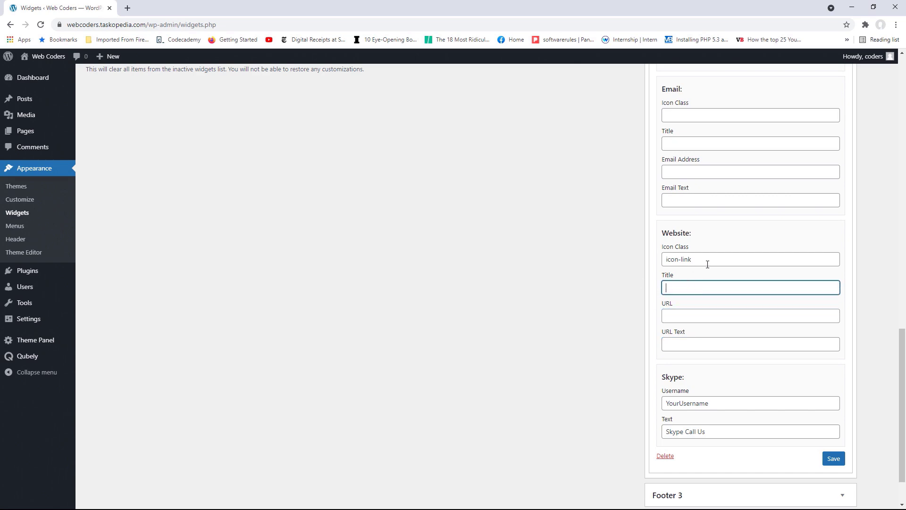
pyautogui.moveTo(706, 259); pyautogui.dragTo(664, 259)
pyautogui.press('BackSpace')
# Clear the Skype username and text in the Contact Info widget and save the widget
pyautogui.moveTo(727, 403); pyautogui.dragTo(663, 404)
pyautogui.press('BackSpace')
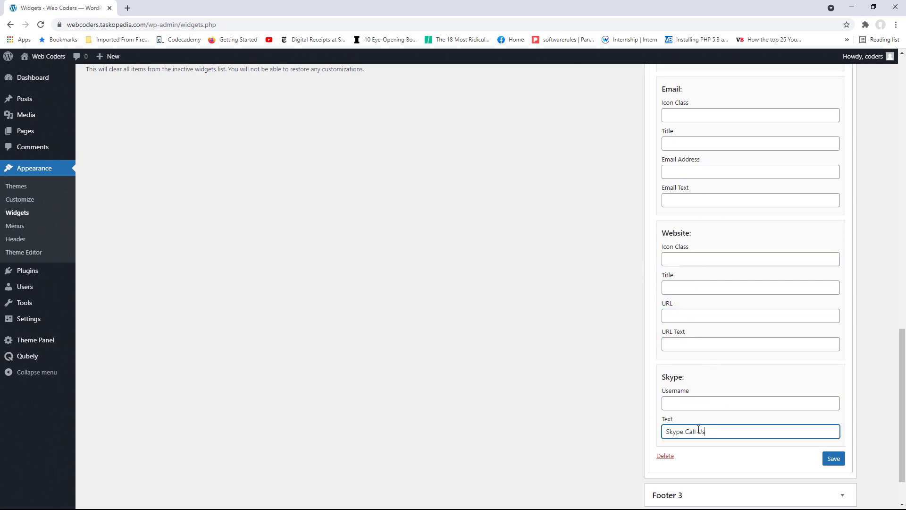
pyautogui.moveTo(719, 431); pyautogui.dragTo(660, 431)
pyautogui.press('BackSpace')
pyautogui.moveTo(904, 411); pyautogui.dragTo(879, 216)
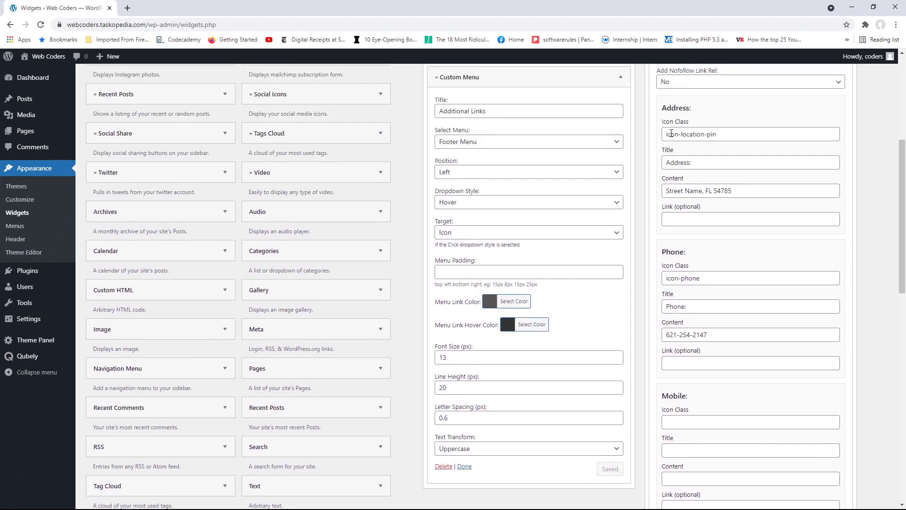
pyautogui.scroll(-15, 805, 144)
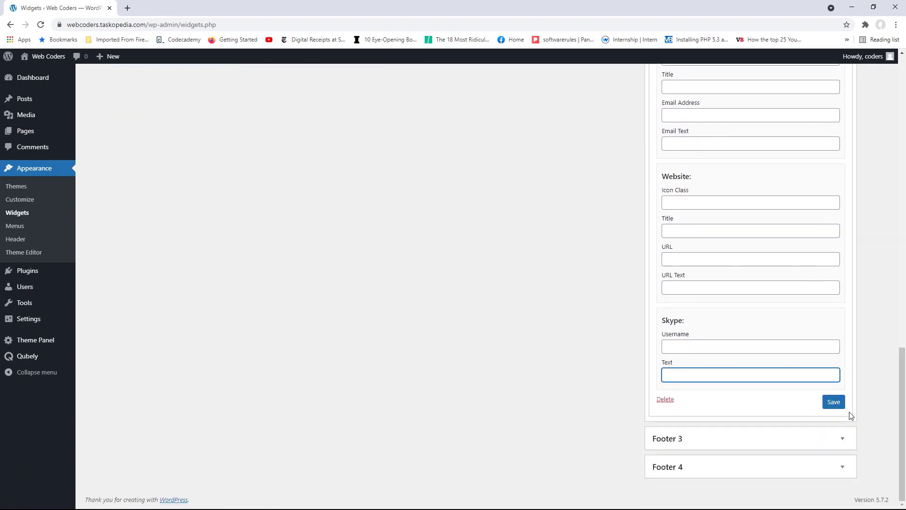
pyautogui.click(834, 402)
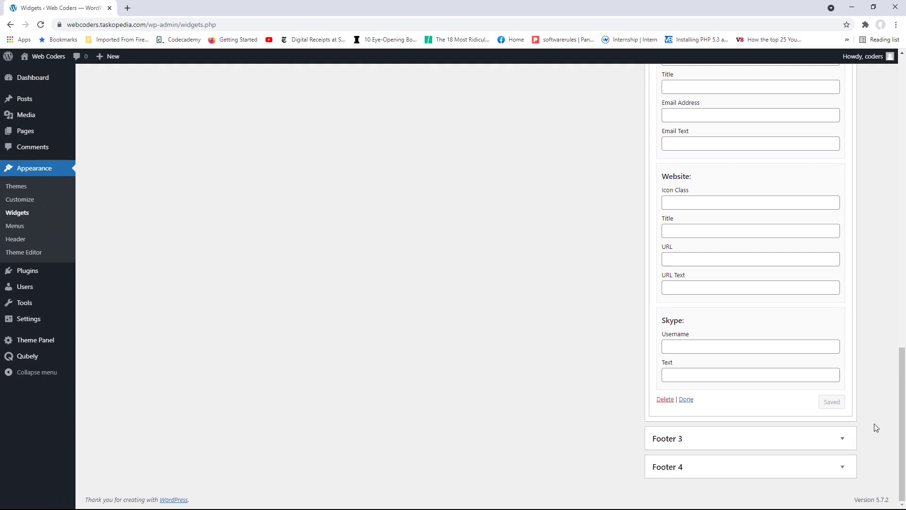
# Collapse the Contact Info widget and add a Social Icons widget to the Footer 3 area
pyautogui.moveTo(900, 415); pyautogui.dragTo(878, 164)
pyautogui.scroll(3, 901, 189)
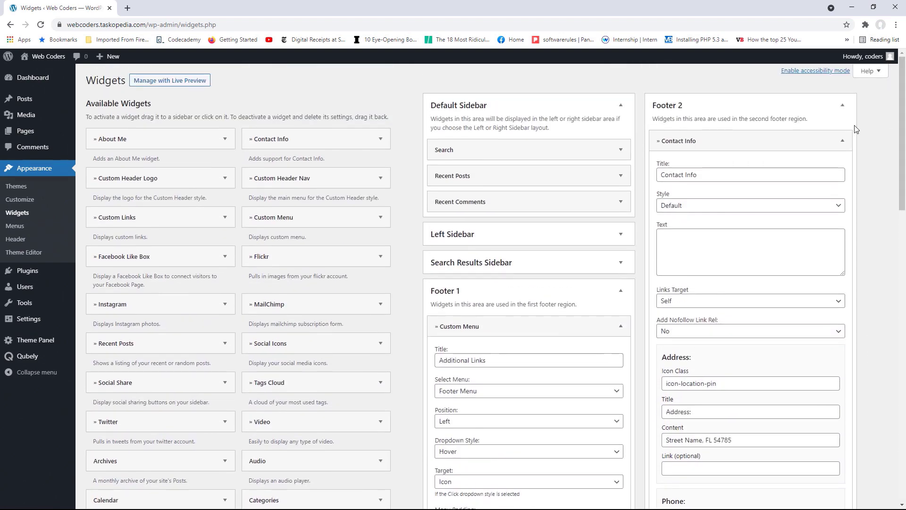
pyautogui.click(842, 141)
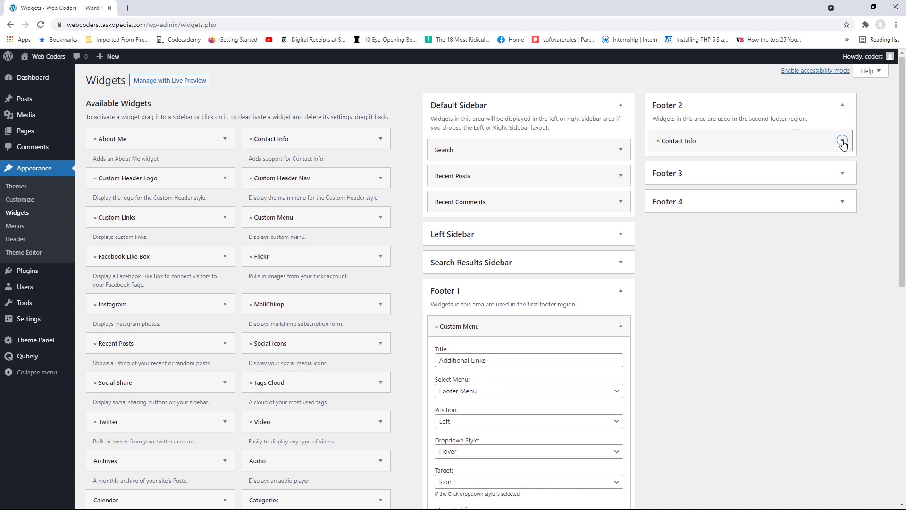
pyautogui.click(842, 174)
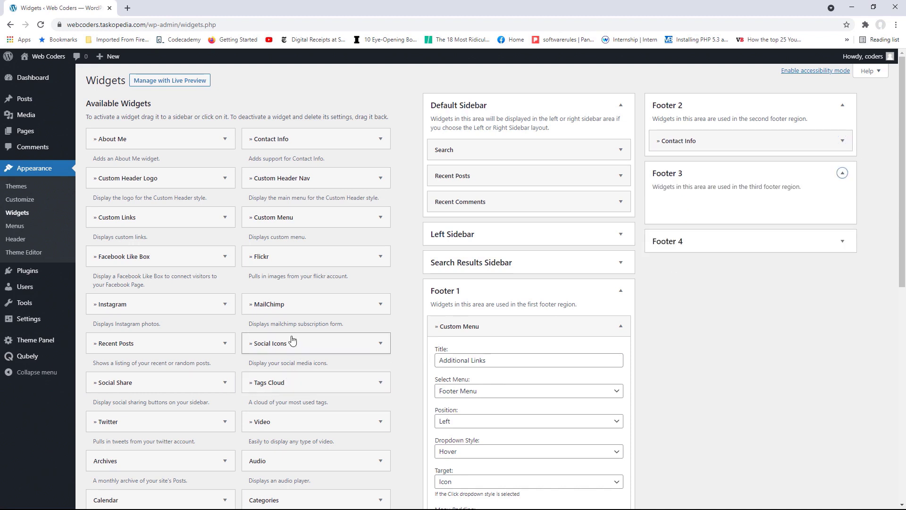
pyautogui.moveTo(266, 349); pyautogui.dragTo(703, 204)
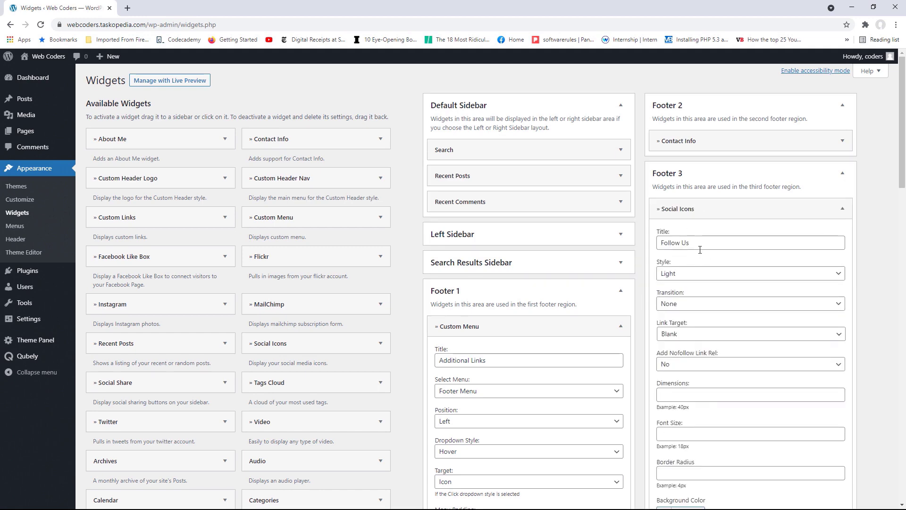
# Set the Twitter, Facebook, Instagram and LinkedIn links of the Social Icons widget to # and save the widget
pyautogui.scroll(-13, 887, 215)
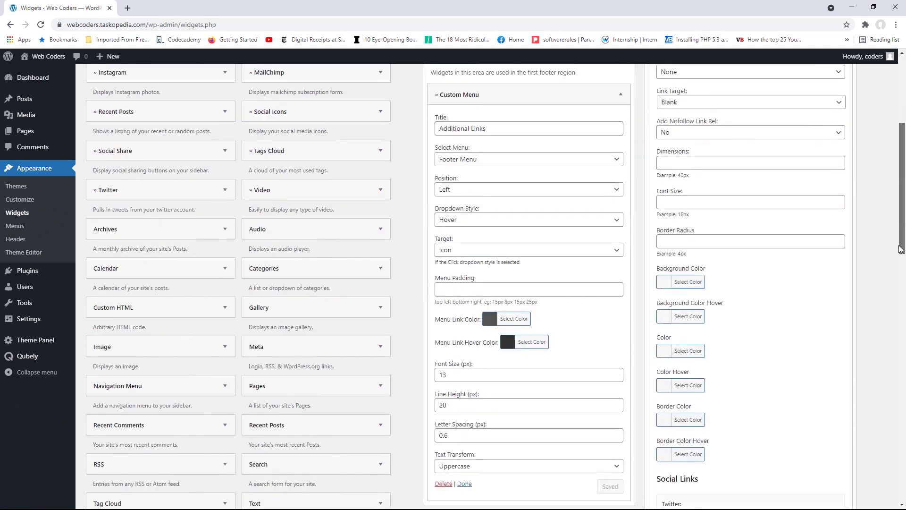
pyautogui.click(688, 177)
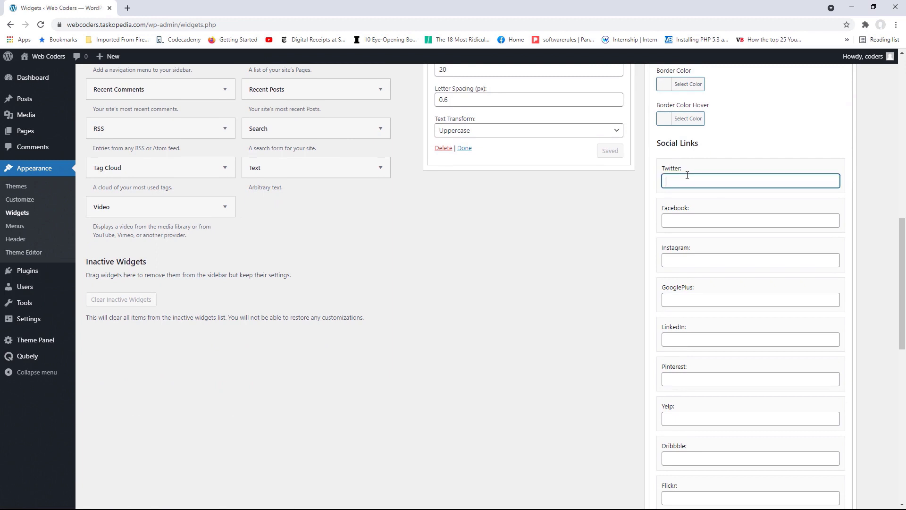
pyautogui.write('#')
pyautogui.click(690, 220)
pyautogui.write('#')
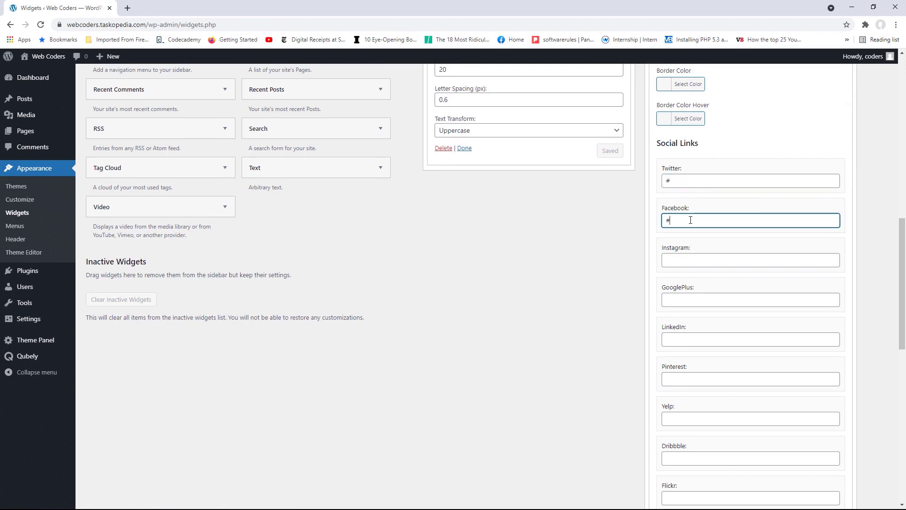
pyautogui.click(689, 262)
pyautogui.write('#')
pyautogui.click(696, 341)
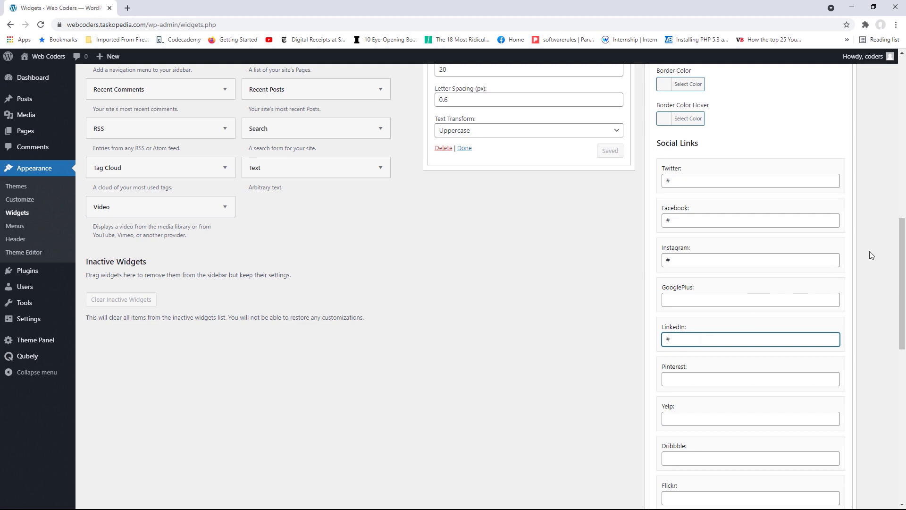
pyautogui.moveTo(900, 244); pyautogui.dragTo(904, 391)
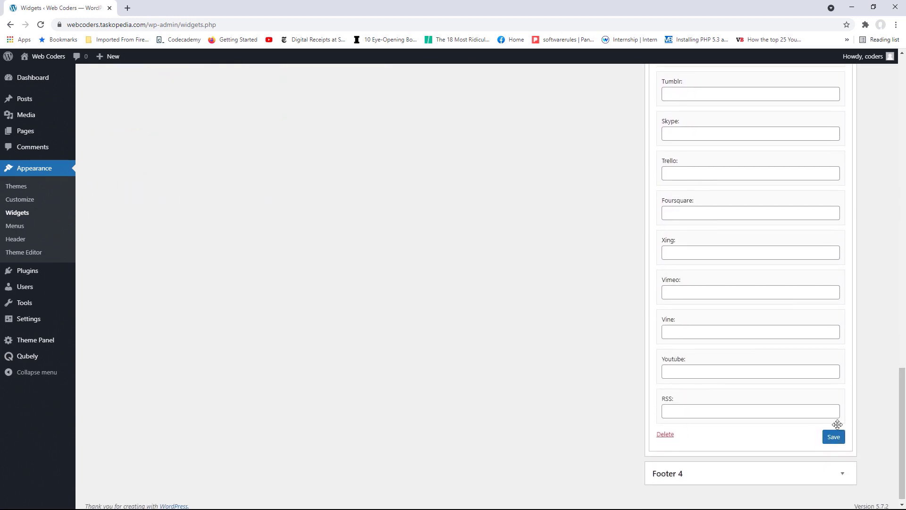
pyautogui.click(834, 439)
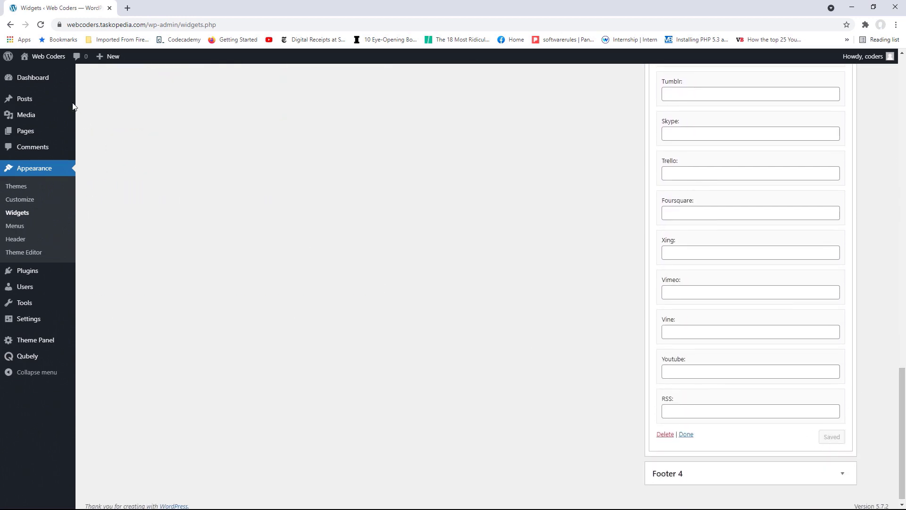
# Review the footer on the live site and set the Footer Widgets columns to 3 in the theme customizer
pyautogui.click(54, 60)
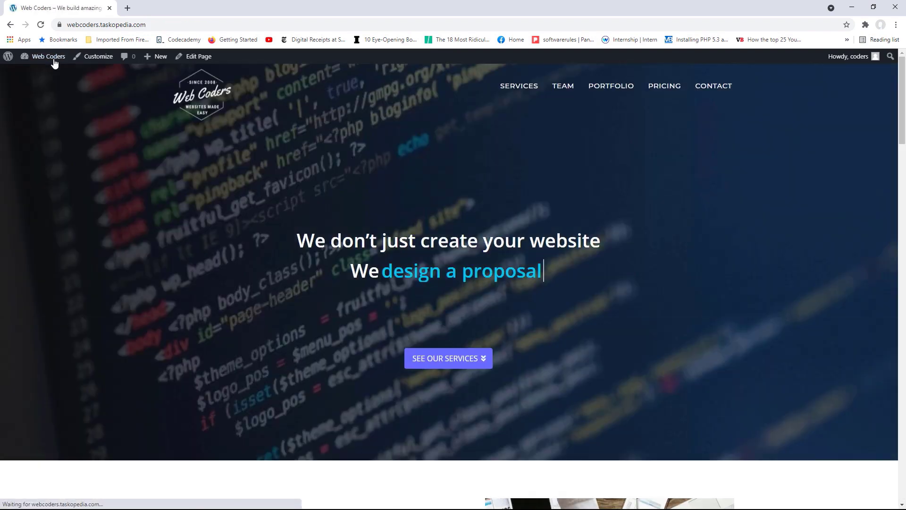
pyautogui.moveTo(903, 70); pyautogui.dragTo(904, 429)
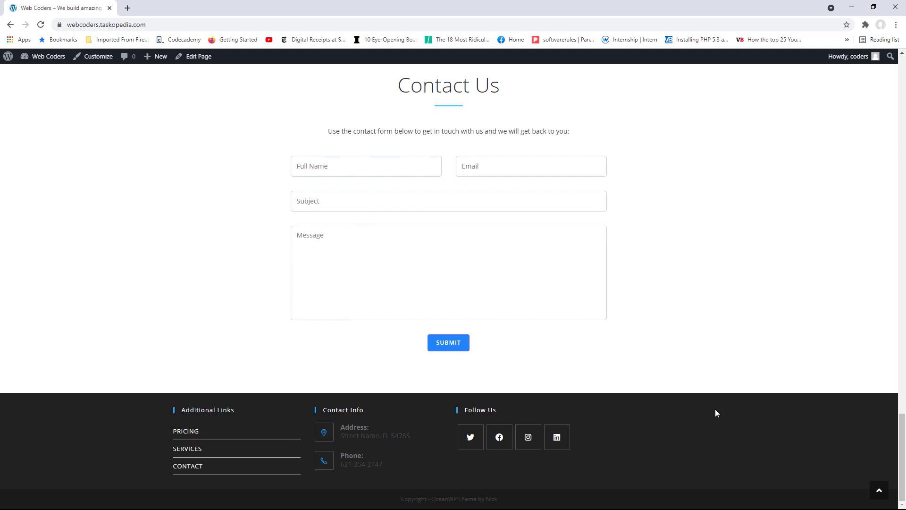
pyautogui.click(99, 59)
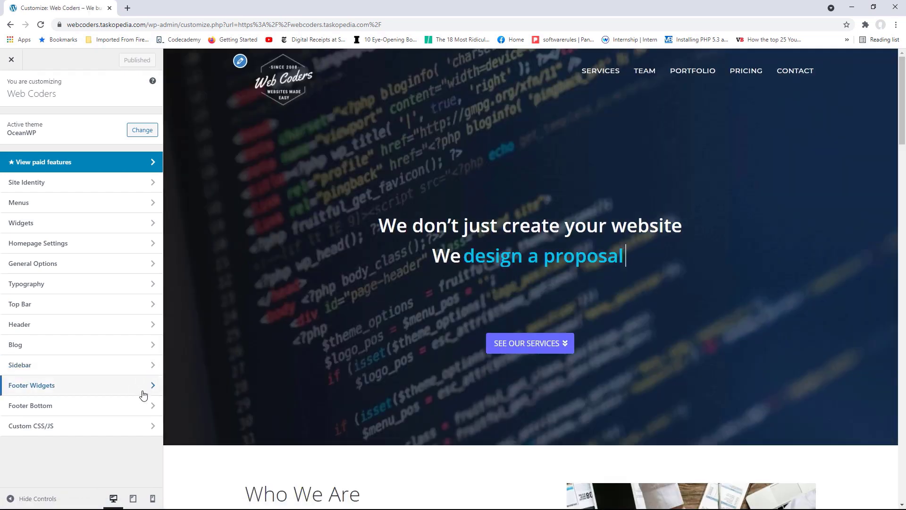
pyautogui.click(147, 388)
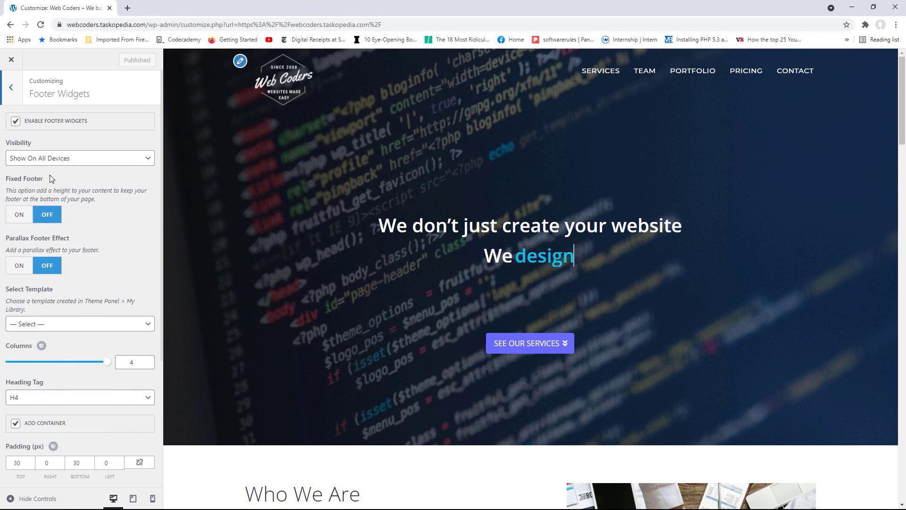
pyautogui.click(150, 365)
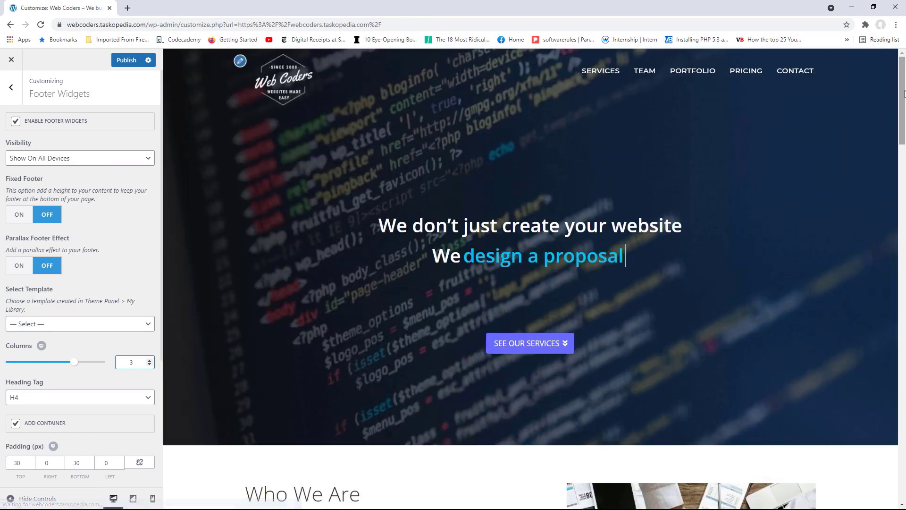
pyautogui.moveTo(902, 138); pyautogui.dragTo(902, 415)
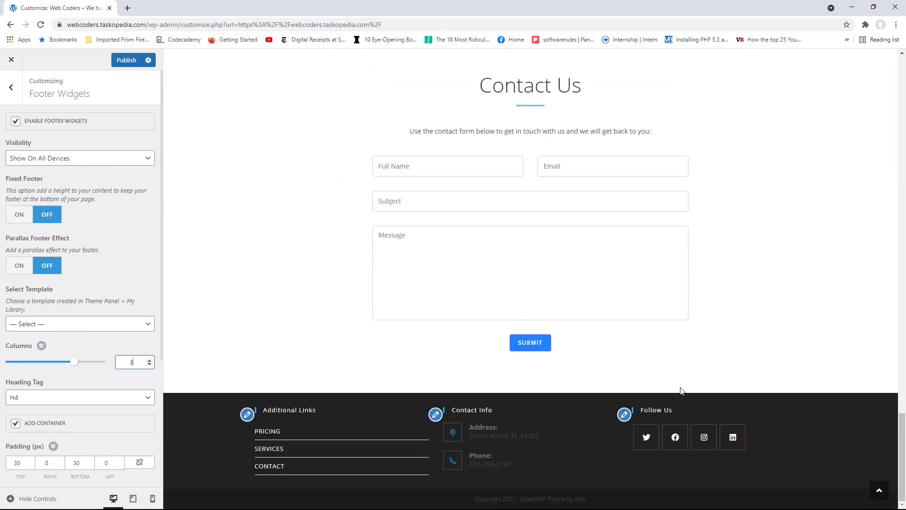
# Turn on Fixed Footer and Parallax Footer Effect for the footer widgets, checking each effect in the preview
pyautogui.click(22, 216)
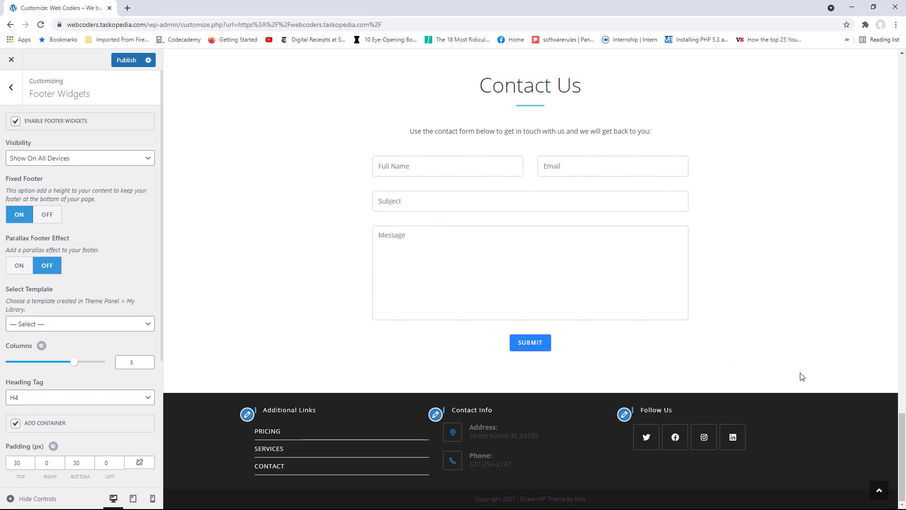
pyautogui.moveTo(902, 443)
pyautogui.mouseDown()
pyautogui.moveTo(903, 414)
pyautogui.moveTo(903, 439)
pyautogui.mouseUp()
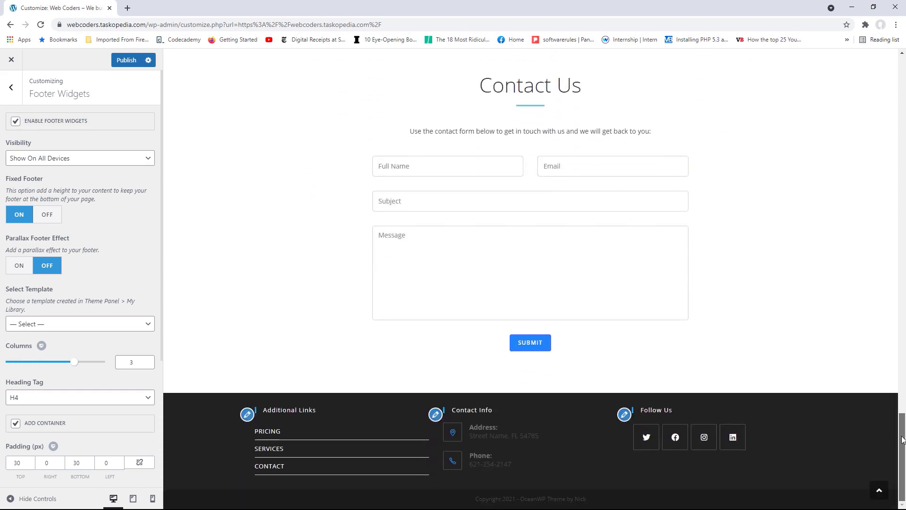
pyautogui.click(18, 269)
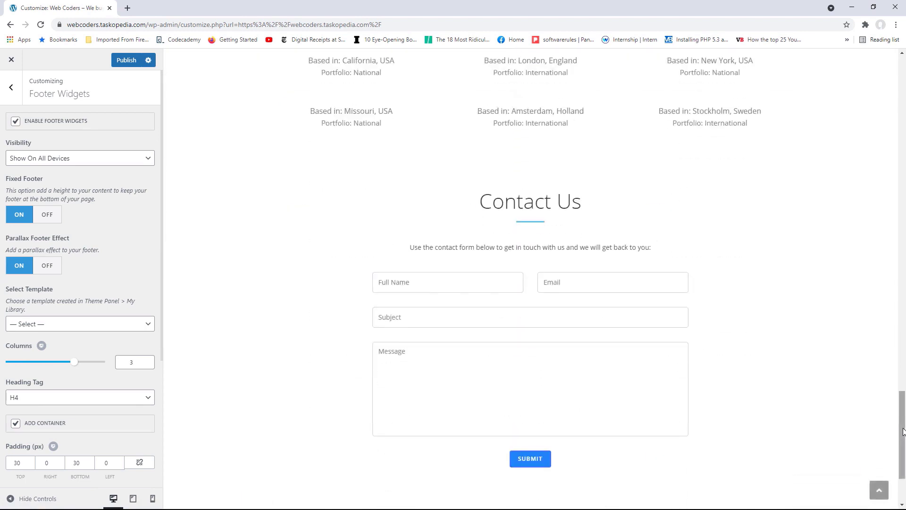
pyautogui.moveTo(904, 455); pyautogui.dragTo(904, 441)
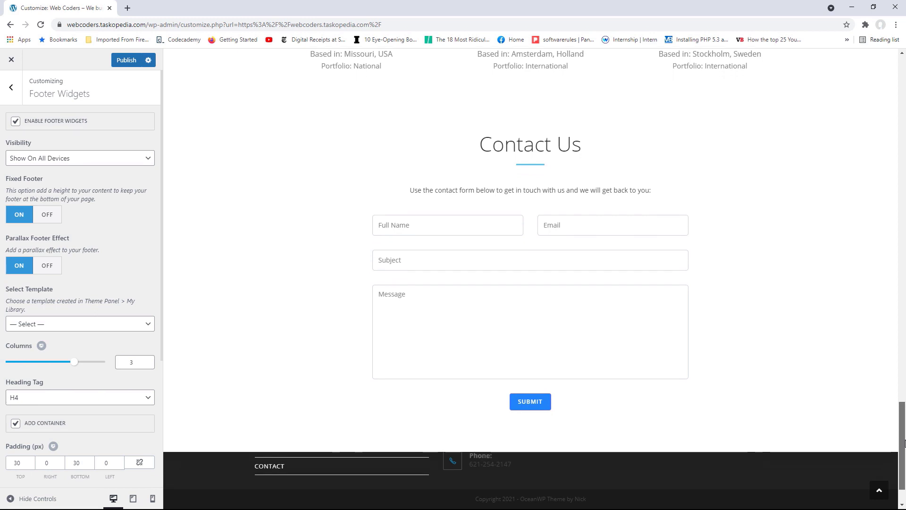
pyautogui.moveTo(904, 443); pyautogui.dragTo(904, 461)
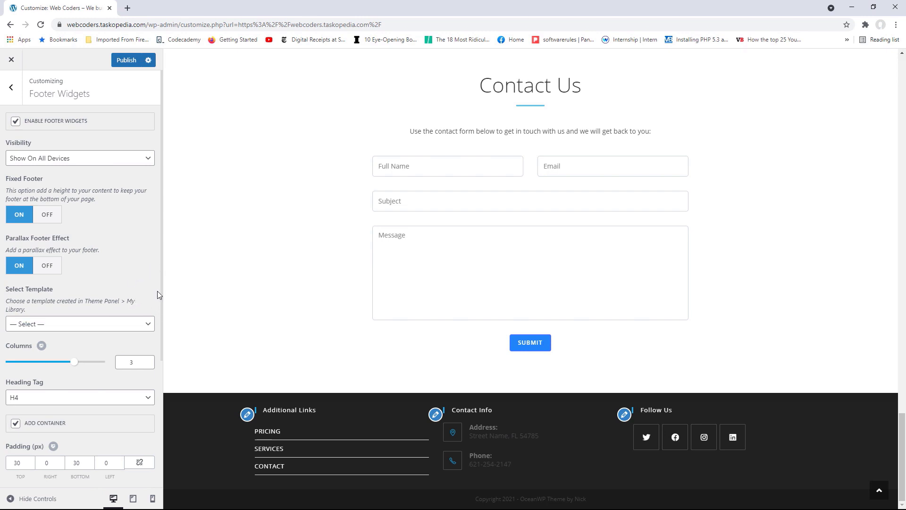
pyautogui.moveTo(159, 309); pyautogui.dragTo(28, 177)
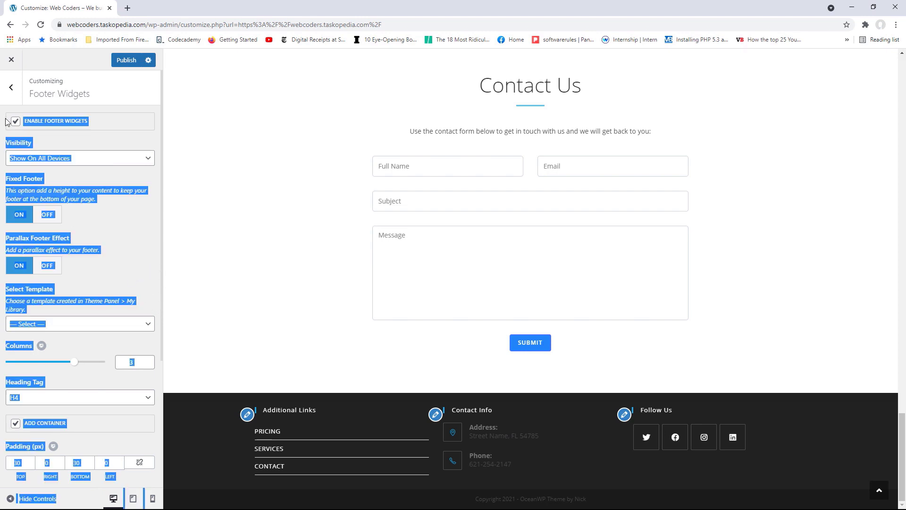
# Change the Footer Bottom copyright text to "Copyright Web Coders 2021" and publish the changes
pyautogui.click(11, 87)
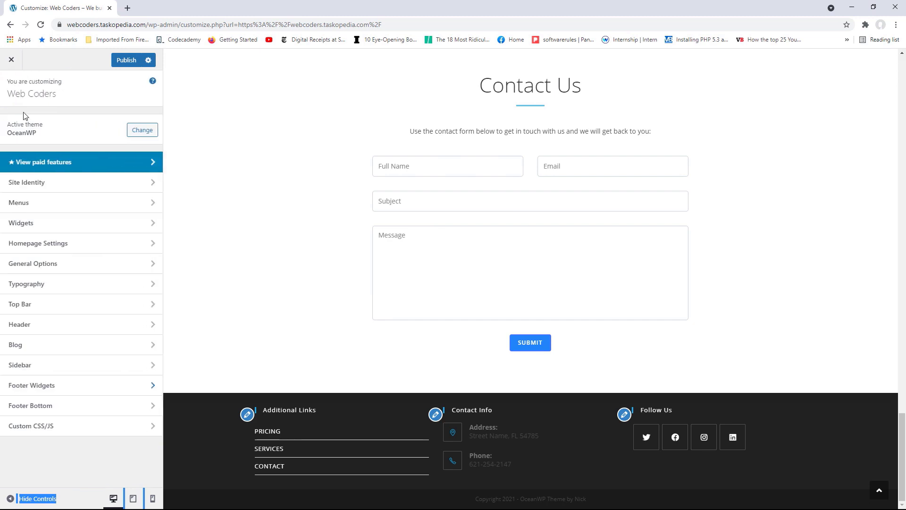
pyautogui.click(85, 407)
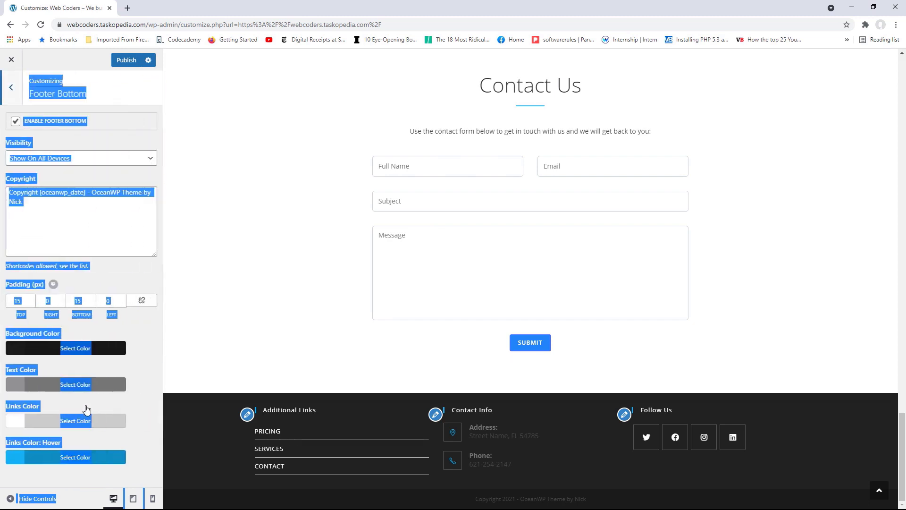
pyautogui.click(93, 237)
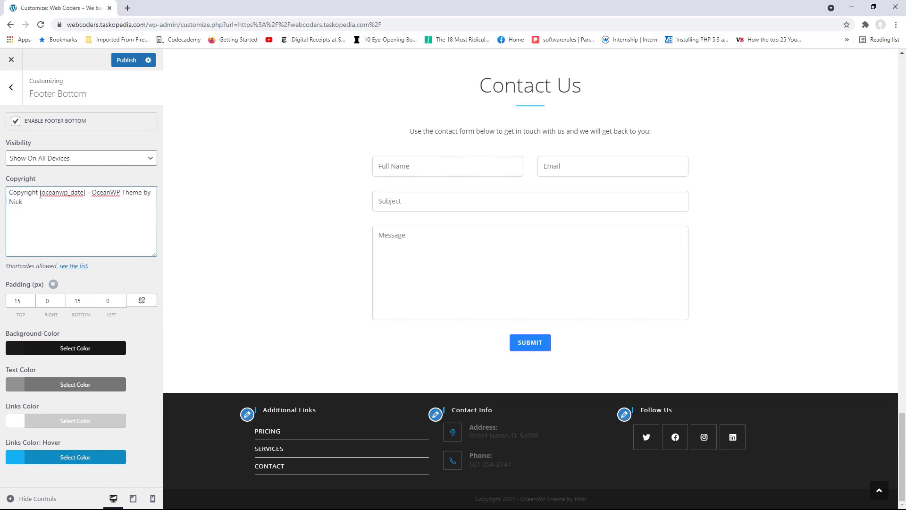
pyautogui.moveTo(40, 193); pyautogui.dragTo(43, 205)
pyautogui.write('WebC')
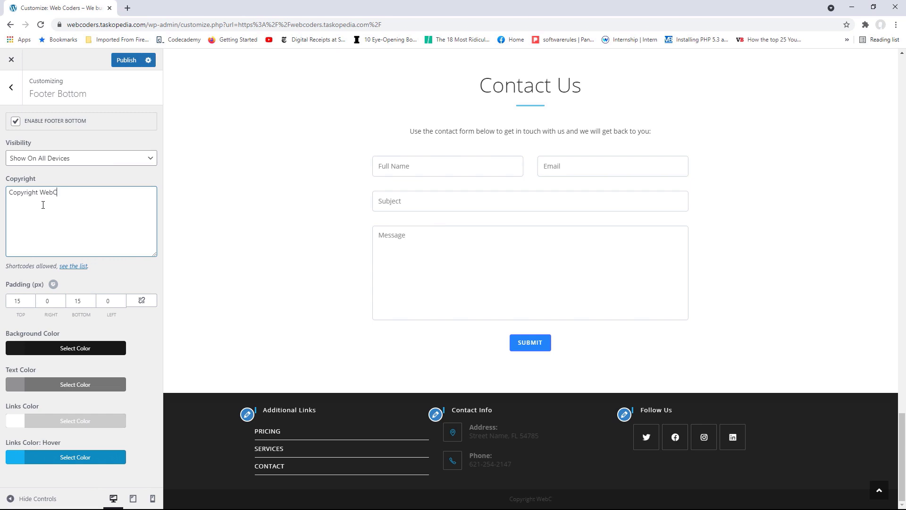
pyautogui.write('oders 2021')
pyautogui.click(53, 194)
pyautogui.click(125, 60)
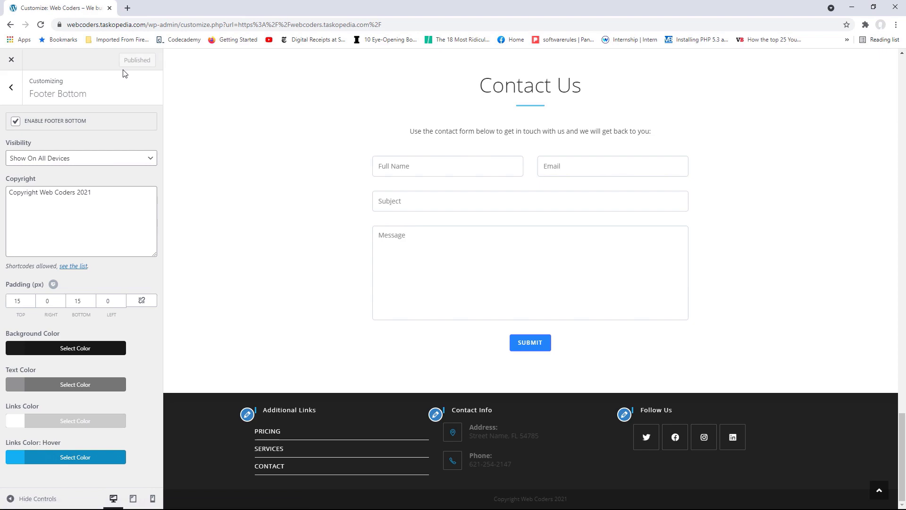
# Check the published footer on the live page and set the Footer Copyright typography font size to 14px in the customizer
pyautogui.click(11, 61)
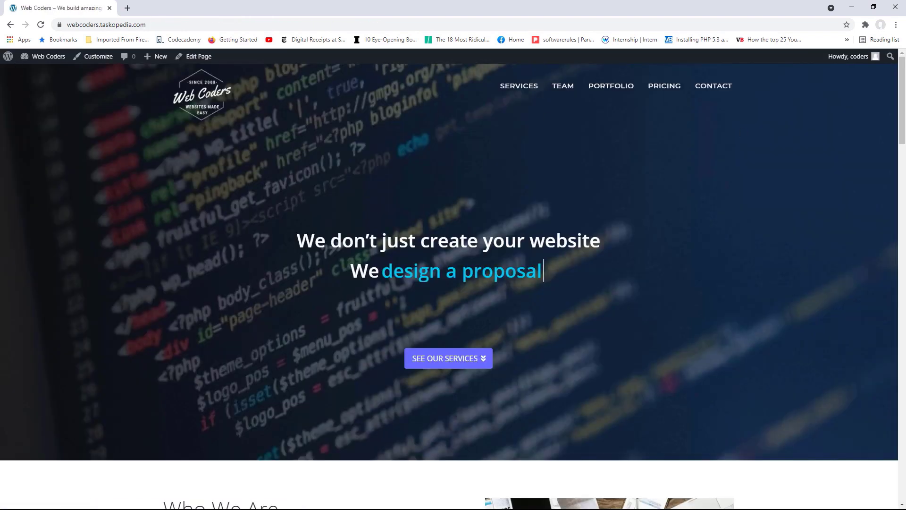
pyautogui.moveTo(903, 136); pyautogui.dragTo(905, 471)
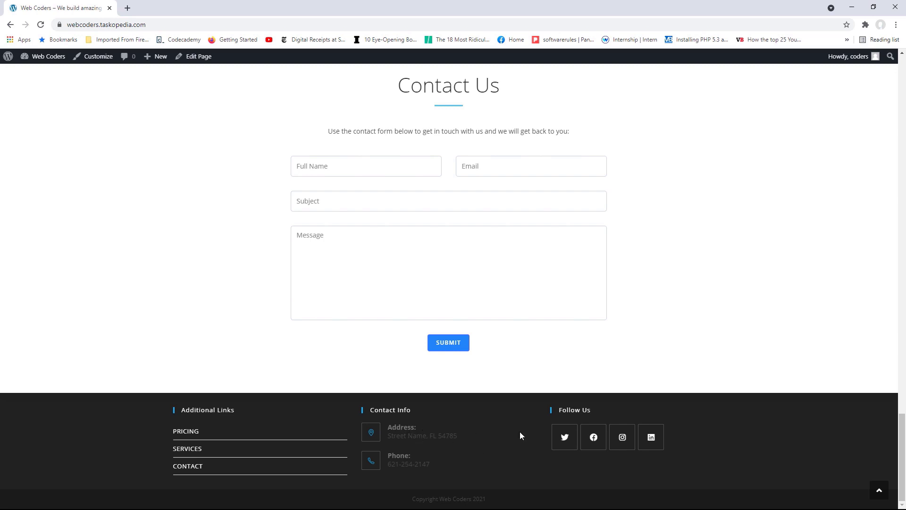
pyautogui.click(103, 62)
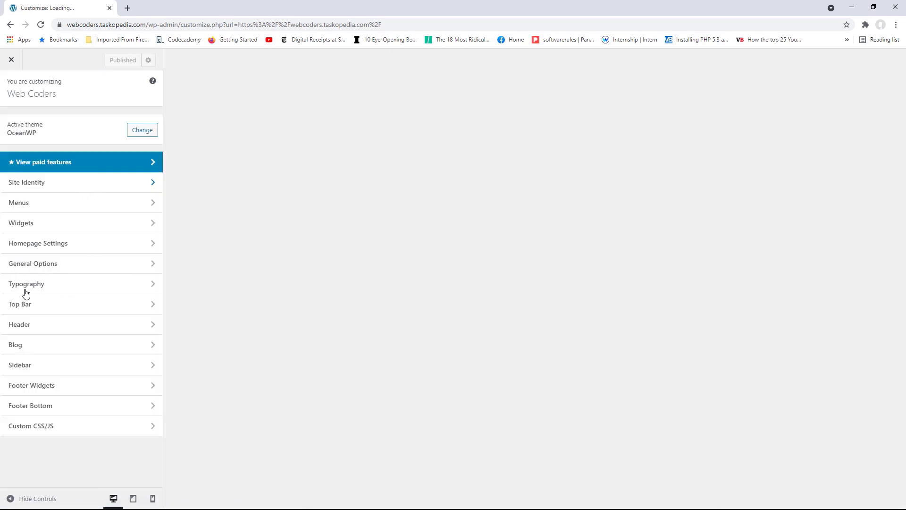
pyautogui.click(49, 290)
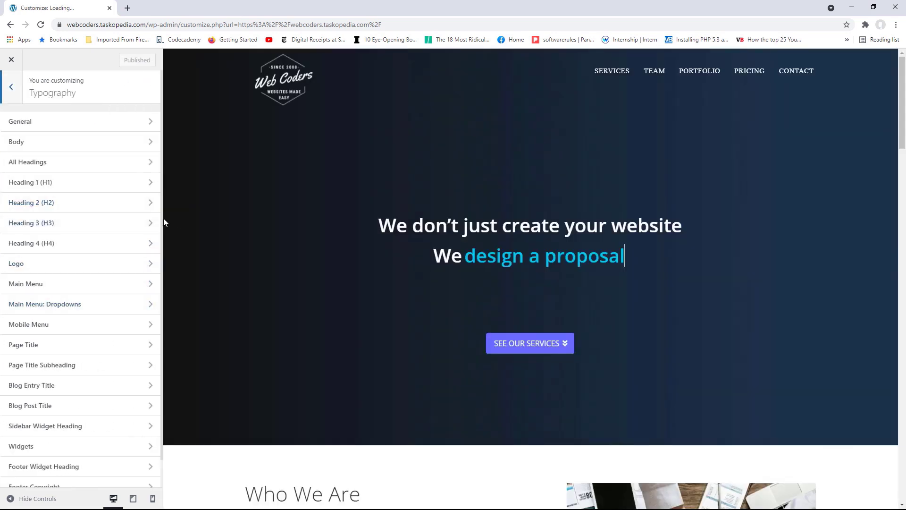
pyautogui.scroll(-1, 123, 321)
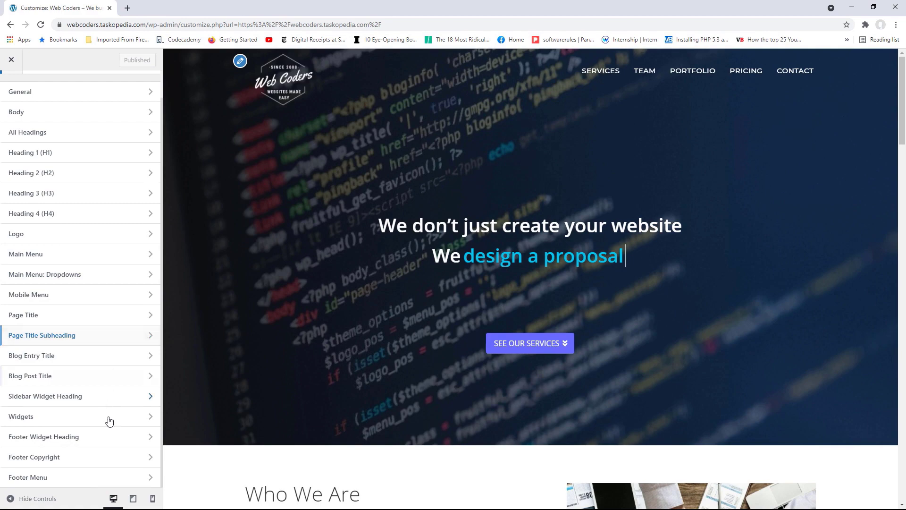
pyautogui.click(76, 464)
pyautogui.scroll(-10, 853, 182)
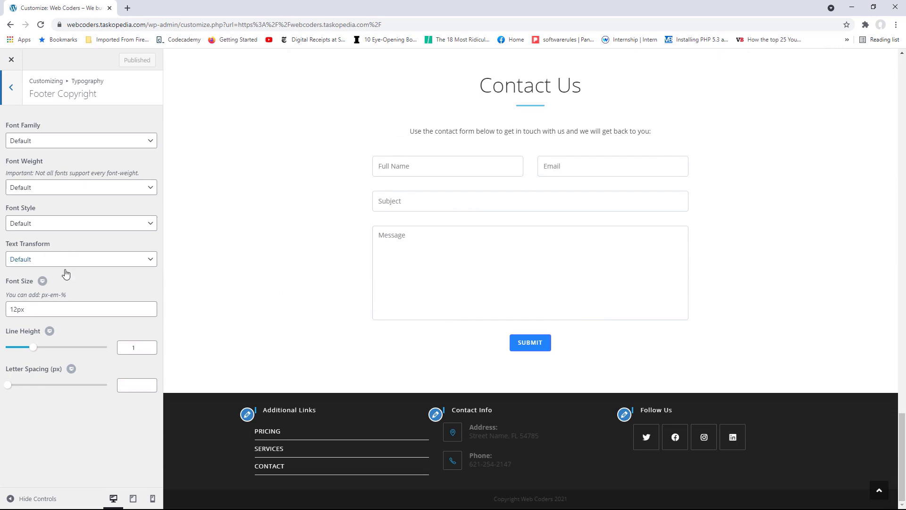
pyautogui.moveTo(13, 309); pyautogui.dragTo(16, 309)
pyautogui.write('4')
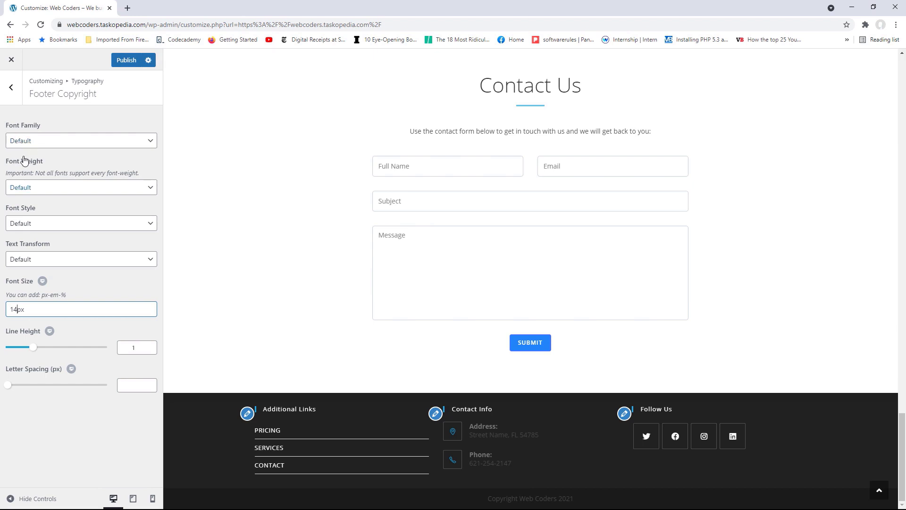
pyautogui.click(11, 88)
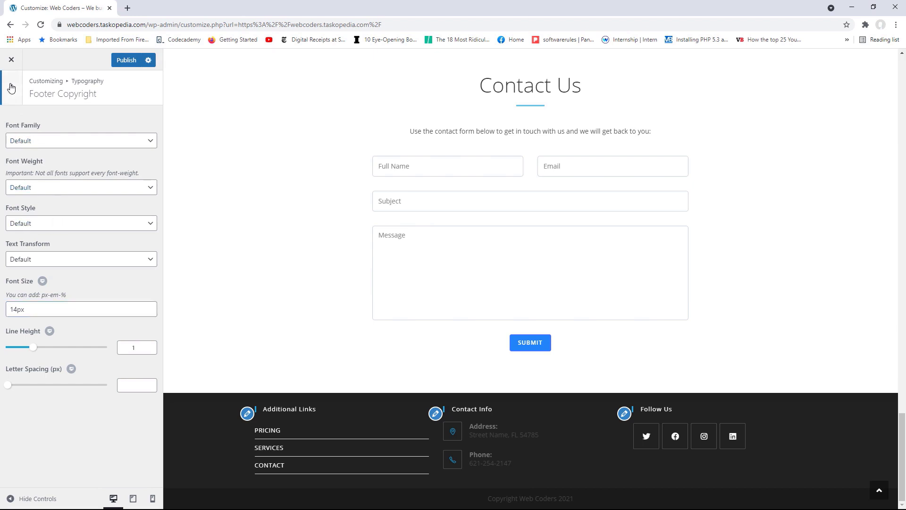
# Examine the Footer Menu typography settings and return to the main customizer options
pyautogui.scroll(-1, 90, 407)
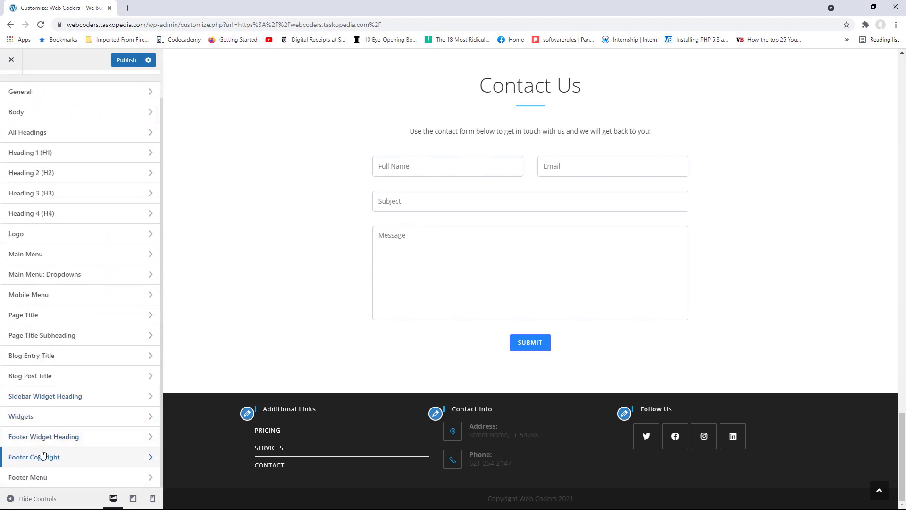
pyautogui.click(58, 481)
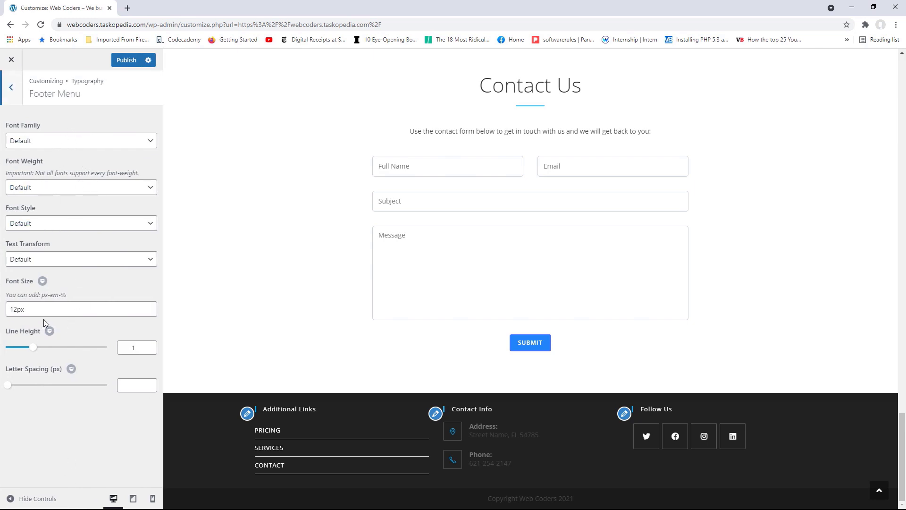
pyautogui.click(10, 88)
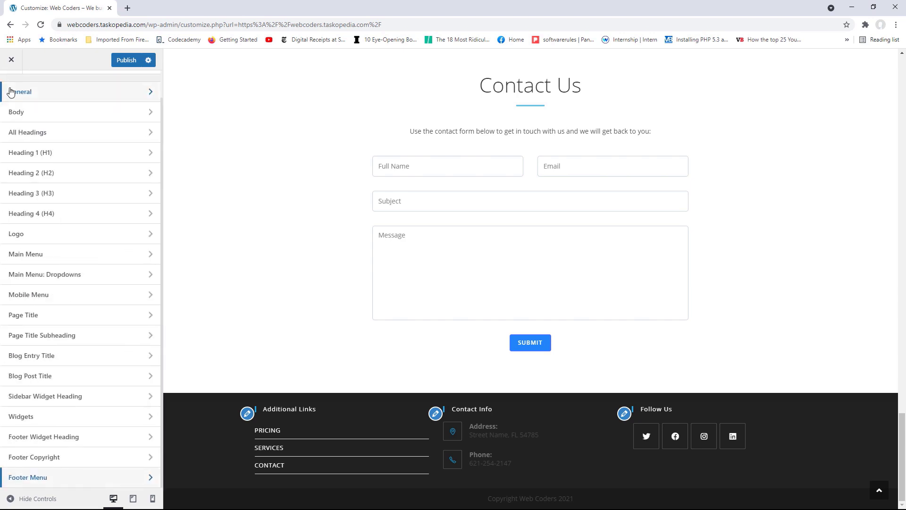
pyautogui.scroll(1, 73, 295)
pyautogui.click(11, 91)
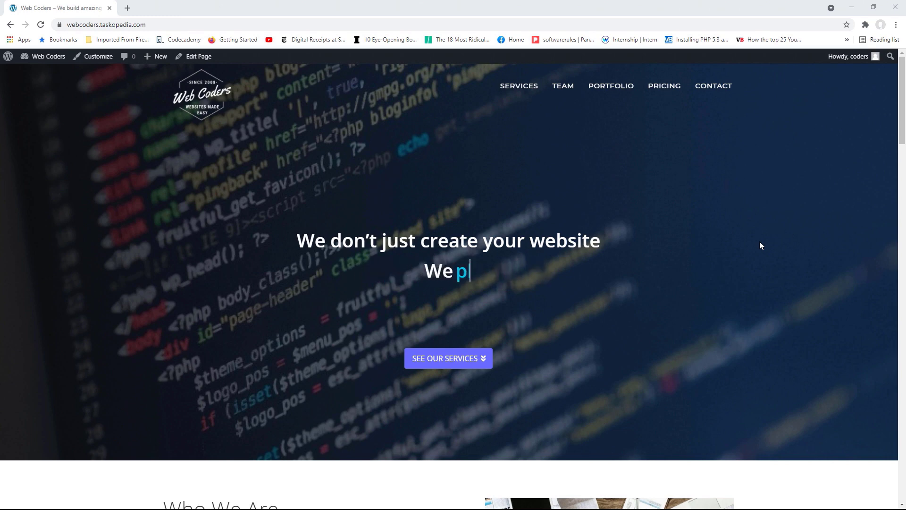
# Compare the header of the Services page with the home page by switching between the two on the live site
pyautogui.click(520, 87)
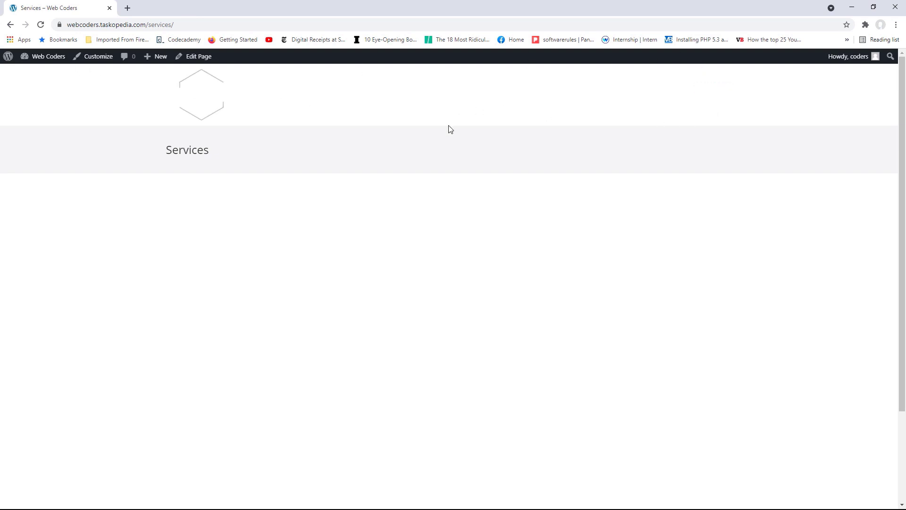
pyautogui.click(209, 100)
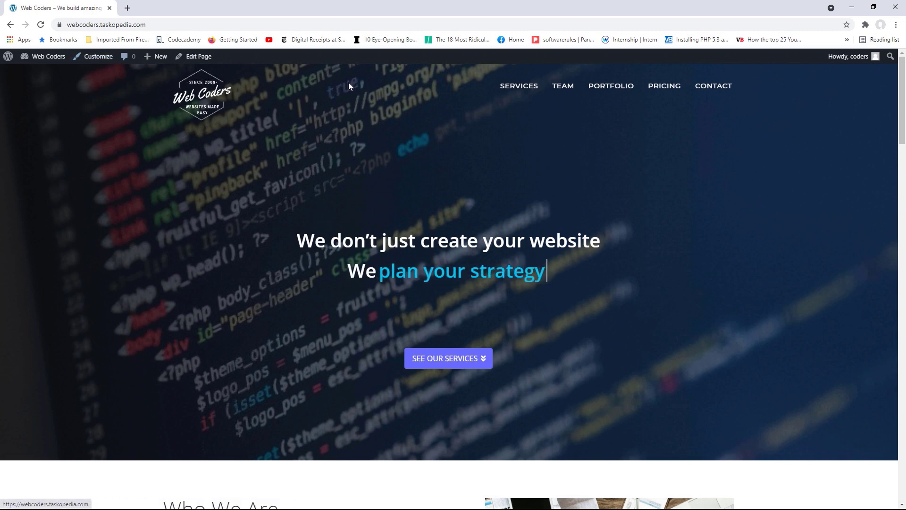
pyautogui.click(518, 89)
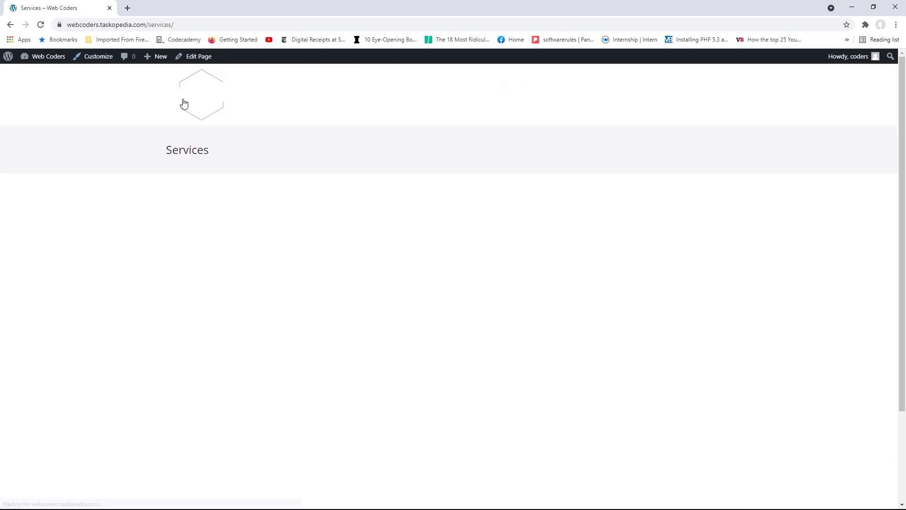
# Set the header background colour to blue #1e73be in the customizer, publish the change and return to the live Services page
pyautogui.click(106, 57)
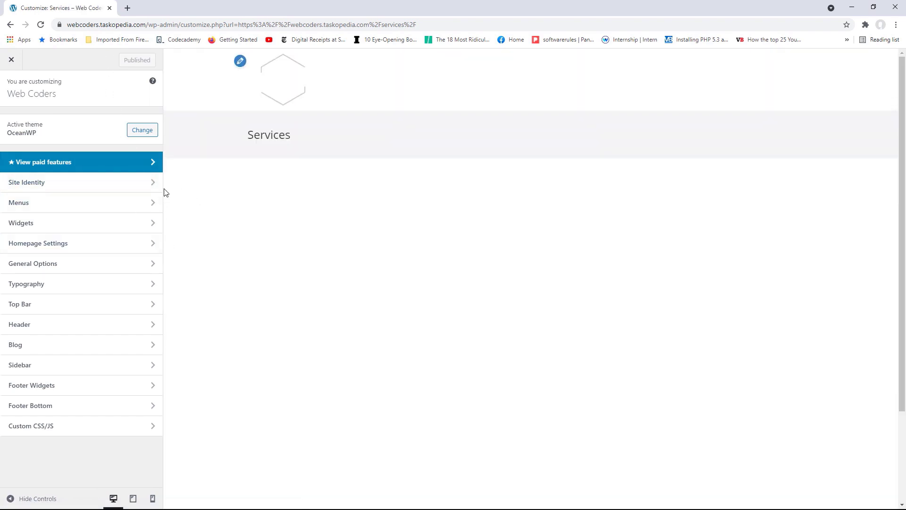
pyautogui.click(43, 328)
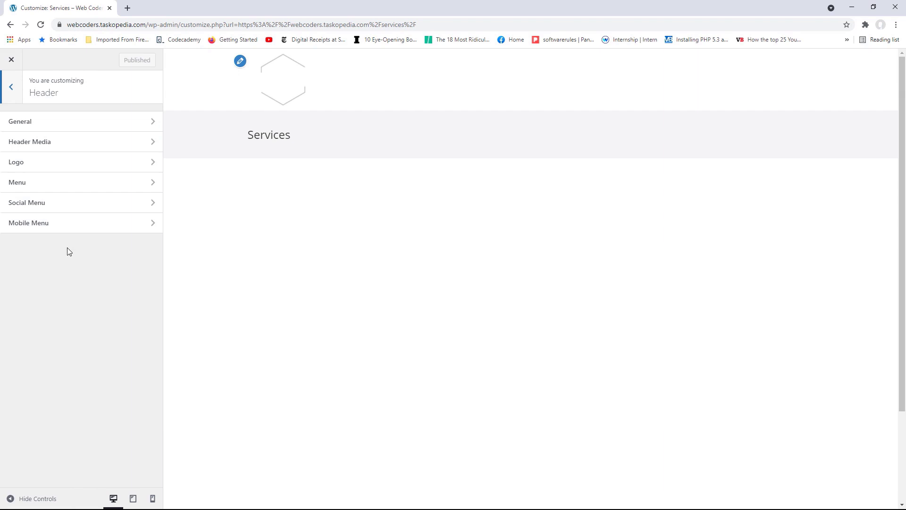
pyautogui.click(33, 124)
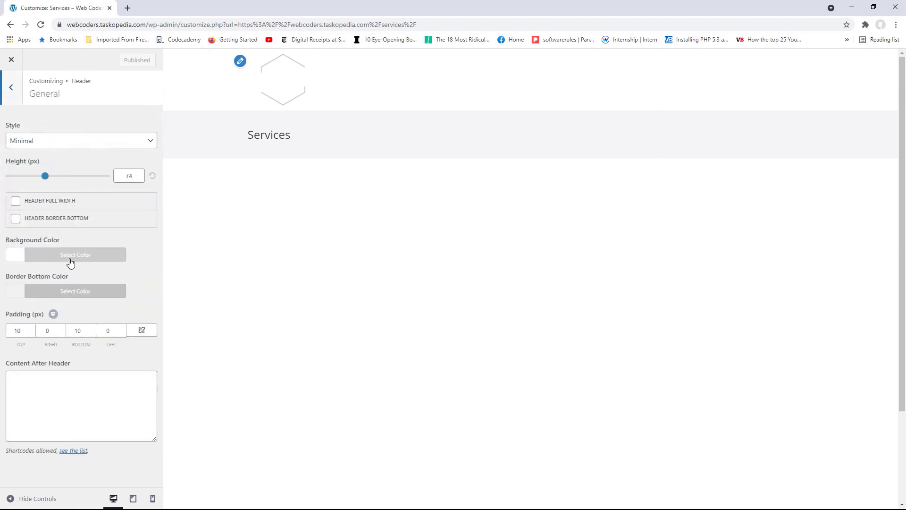
pyautogui.click(43, 259)
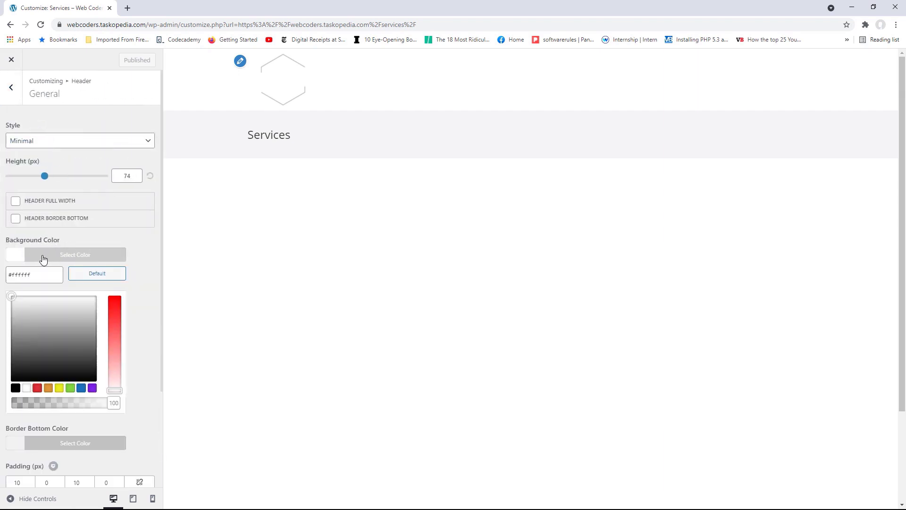
pyautogui.click(81, 387)
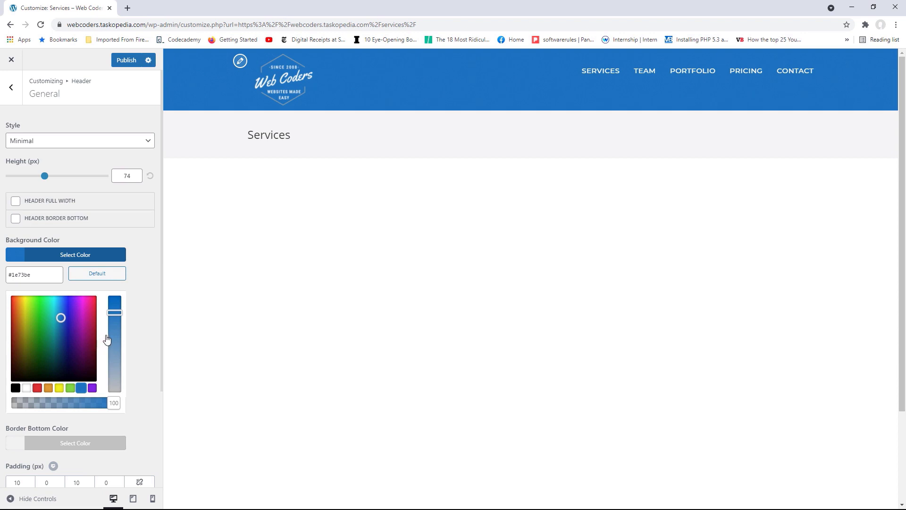
pyautogui.click(84, 387)
pyautogui.click(127, 60)
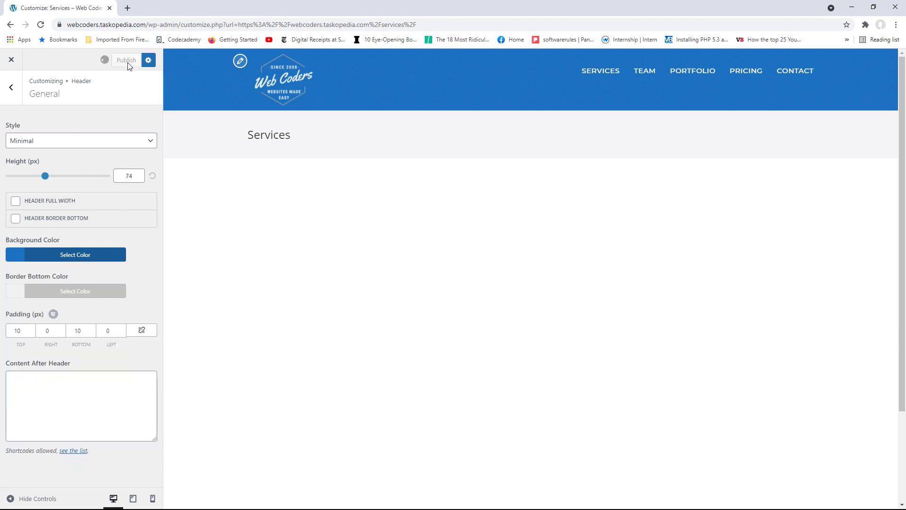
pyautogui.click(9, 60)
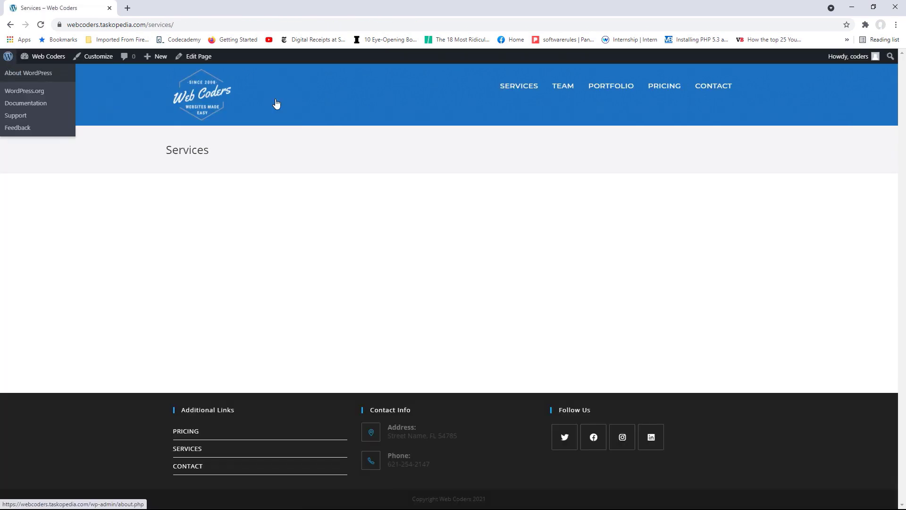
# Set the Services page's content layout to 100% Full Width, disable its page title, and update and view the page
pyautogui.click(204, 60)
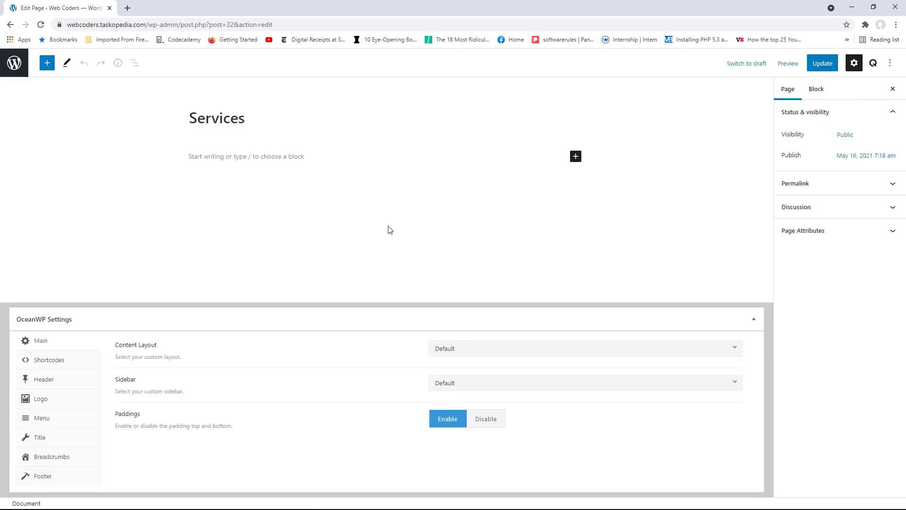
pyautogui.click(470, 353)
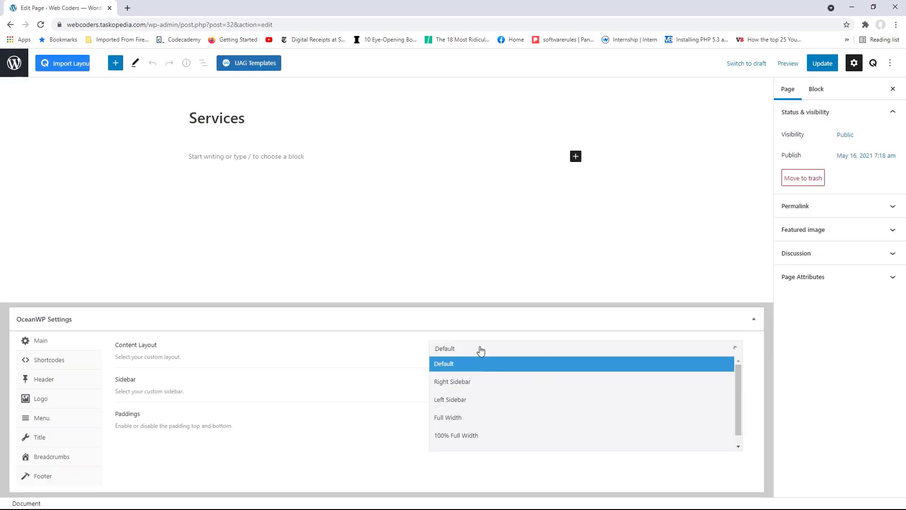
pyautogui.click(466, 441)
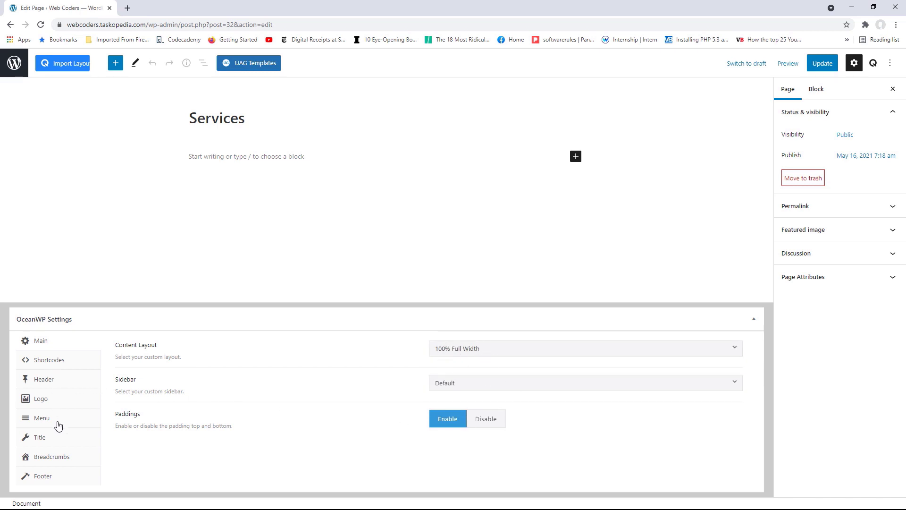
pyautogui.click(49, 439)
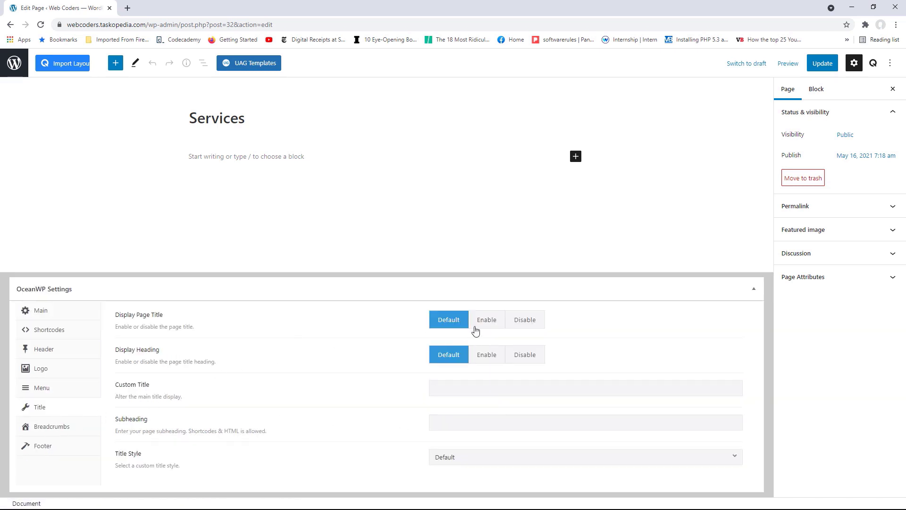
pyautogui.click(531, 321)
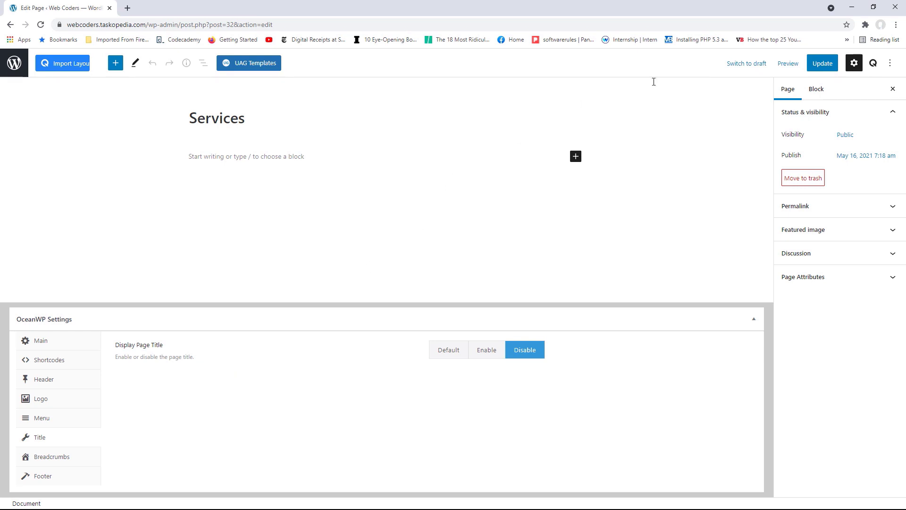
pyautogui.click(820, 67)
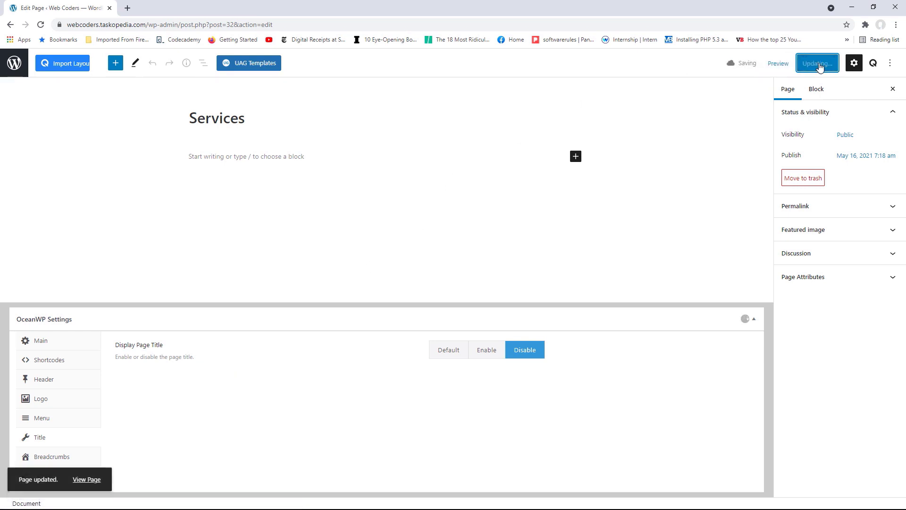
pyautogui.click(90, 479)
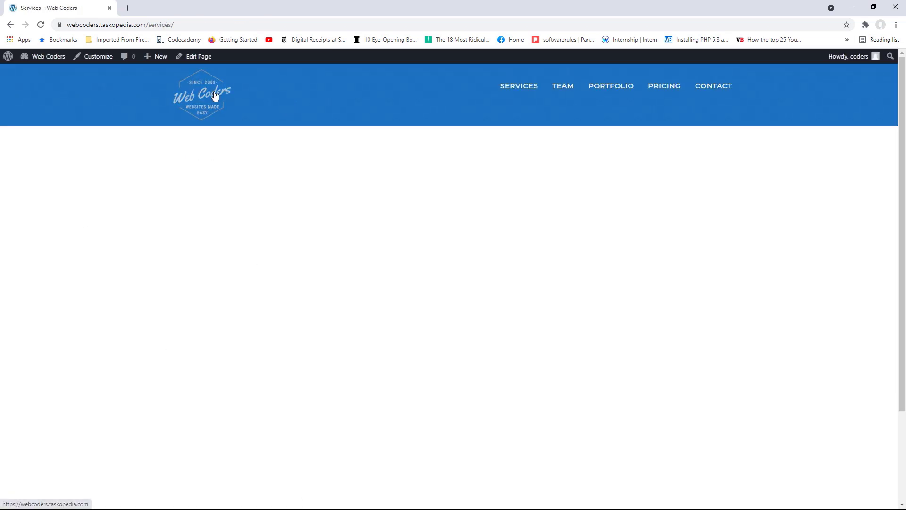
# Open the Home page for editing and add its Services row, including the All Services button, to the reusable blocks
pyautogui.click(218, 93)
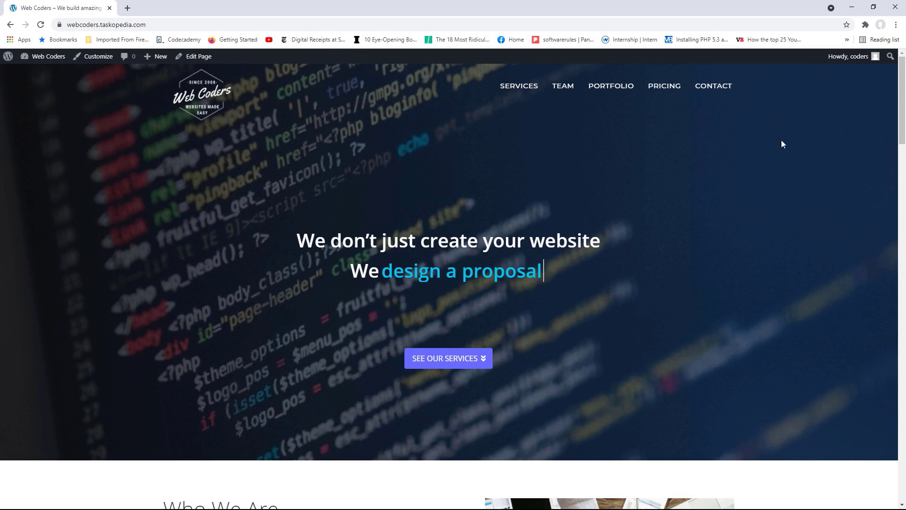
pyautogui.moveTo(900, 105); pyautogui.dragTo(900, 210)
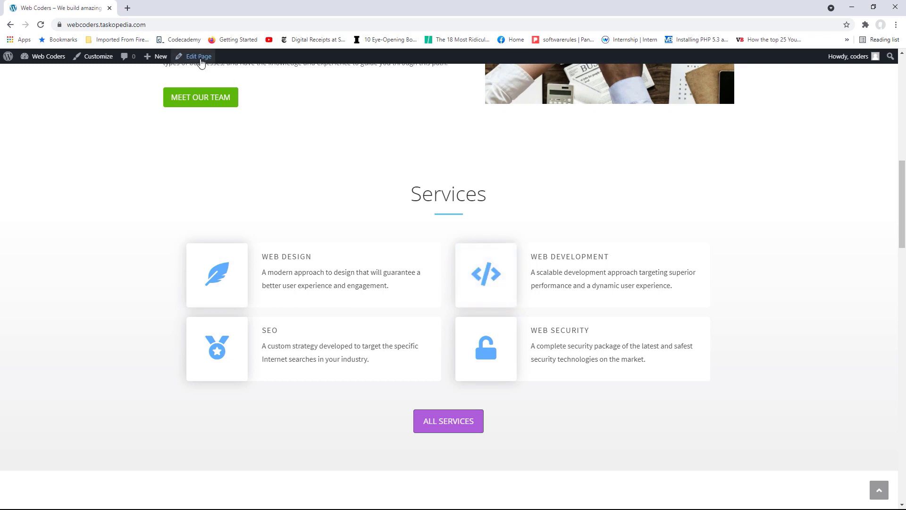
pyautogui.click(201, 60)
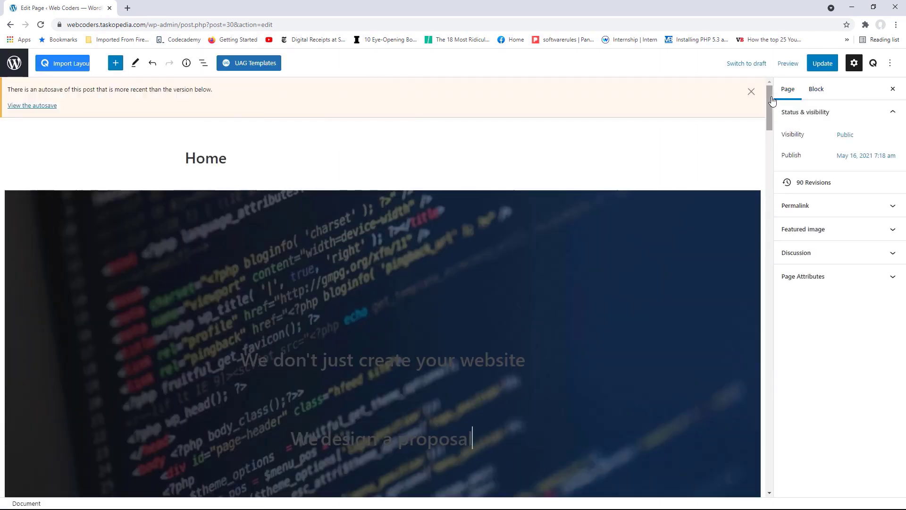
pyautogui.moveTo(771, 104); pyautogui.dragTo(766, 192)
pyautogui.click(182, 211)
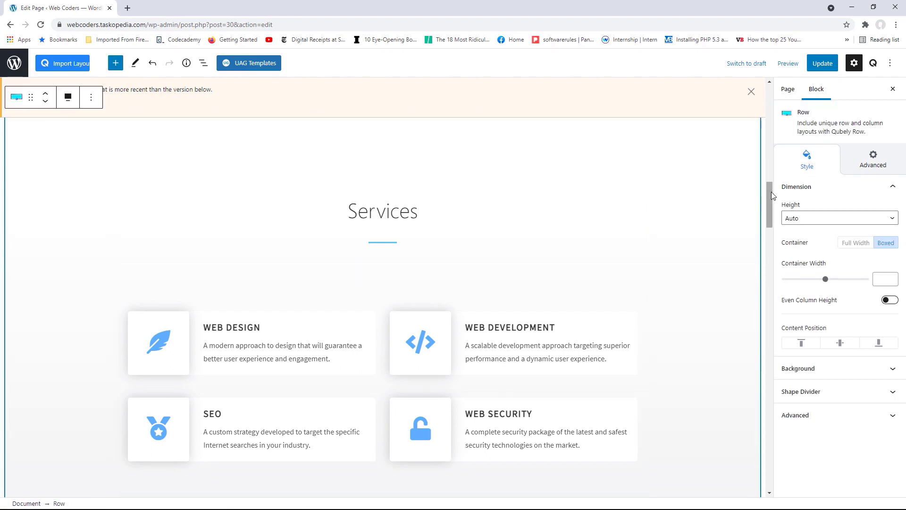
pyautogui.moveTo(771, 192); pyautogui.dragTo(769, 220)
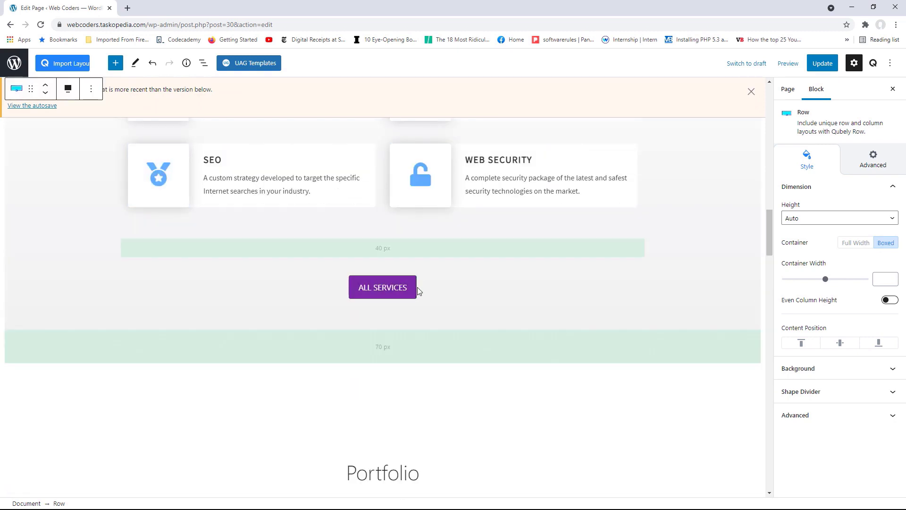
pyautogui.moveTo(769, 228); pyautogui.dragTo(770, 183)
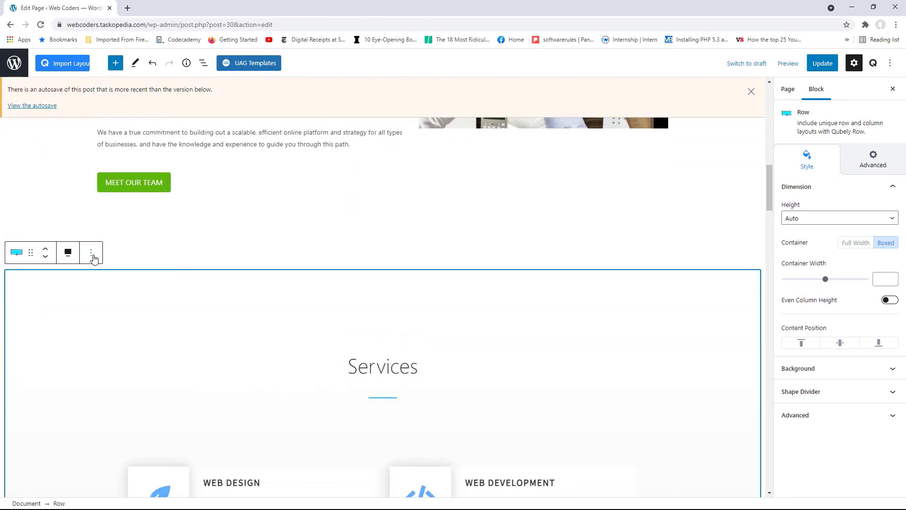
pyautogui.click(93, 259)
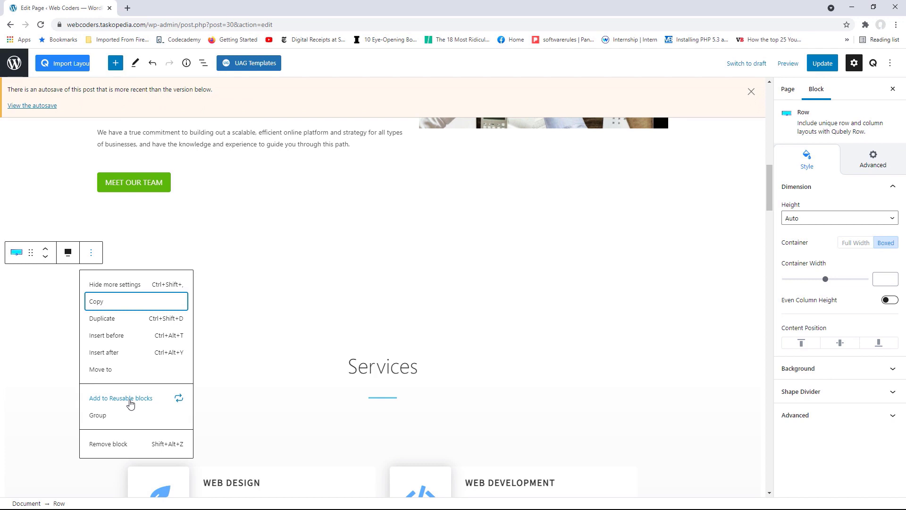
pyautogui.click(139, 403)
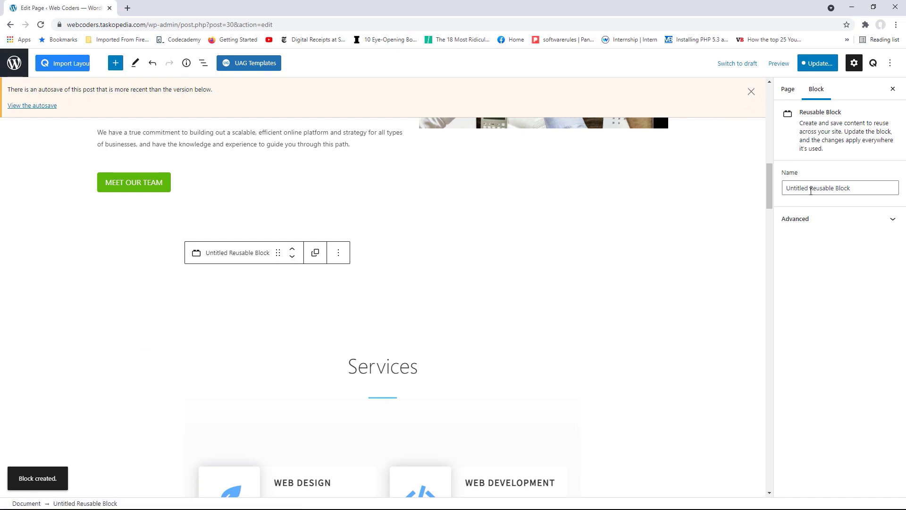
# Leave the Home page editor without saving and open the Reusable Blocks list through the UAG plugin settings
pyautogui.moveTo(862, 190); pyautogui.dragTo(821, 191)
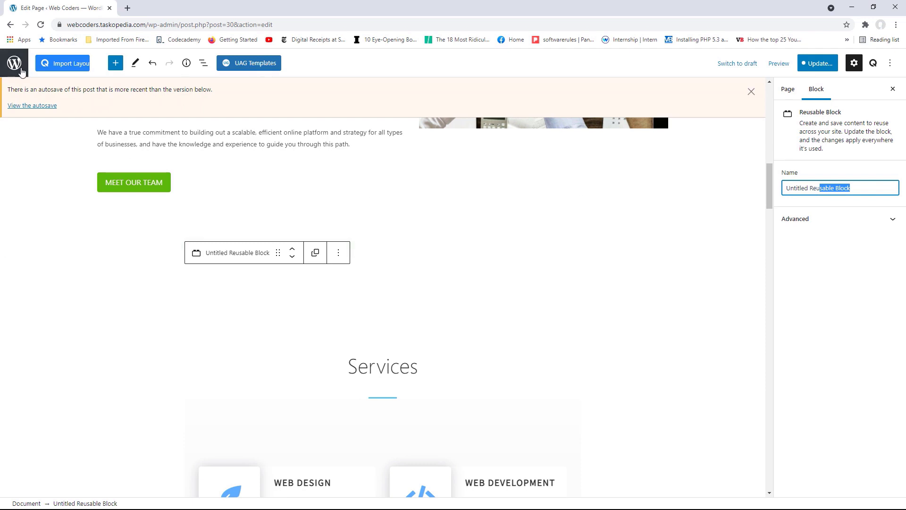
pyautogui.click(20, 69)
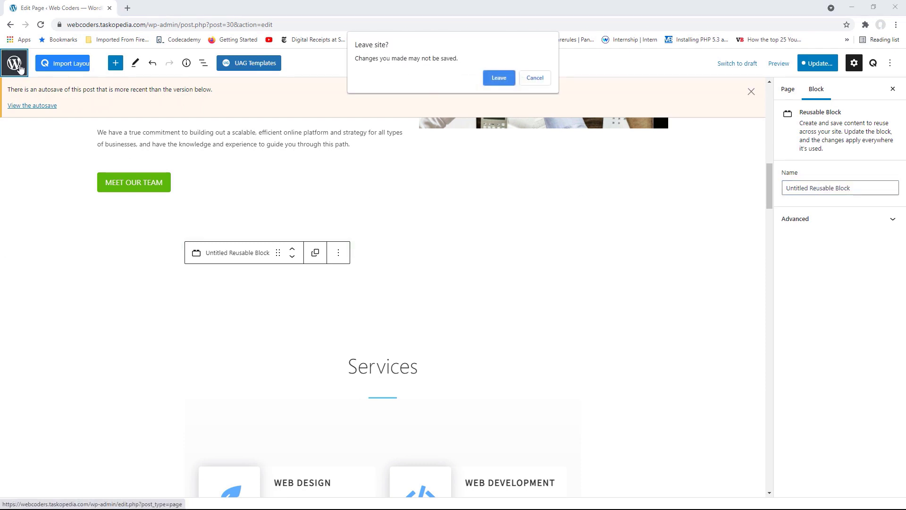
pyautogui.click(502, 79)
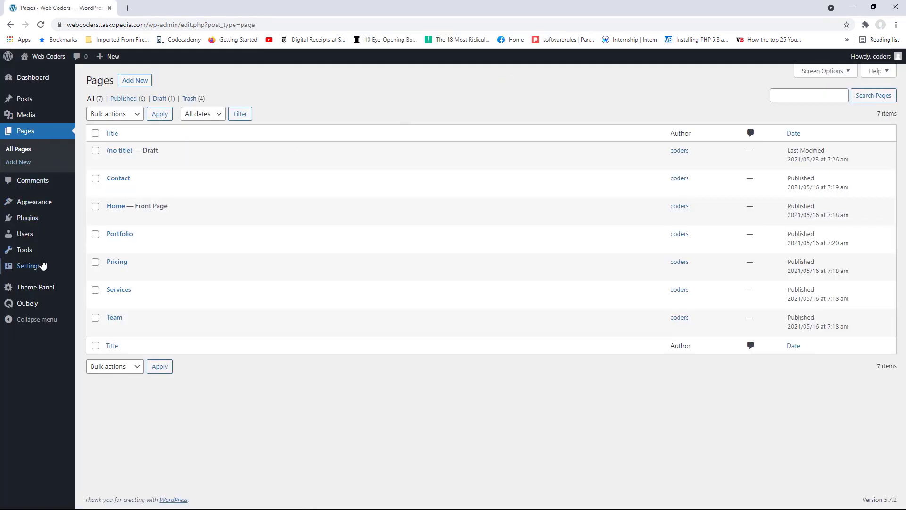
pyautogui.moveTo(43, 265)
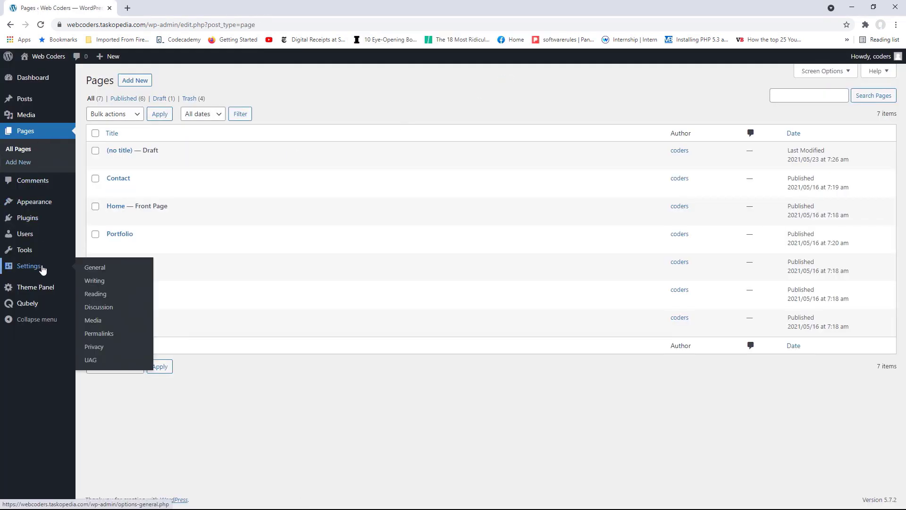
pyautogui.click(107, 360)
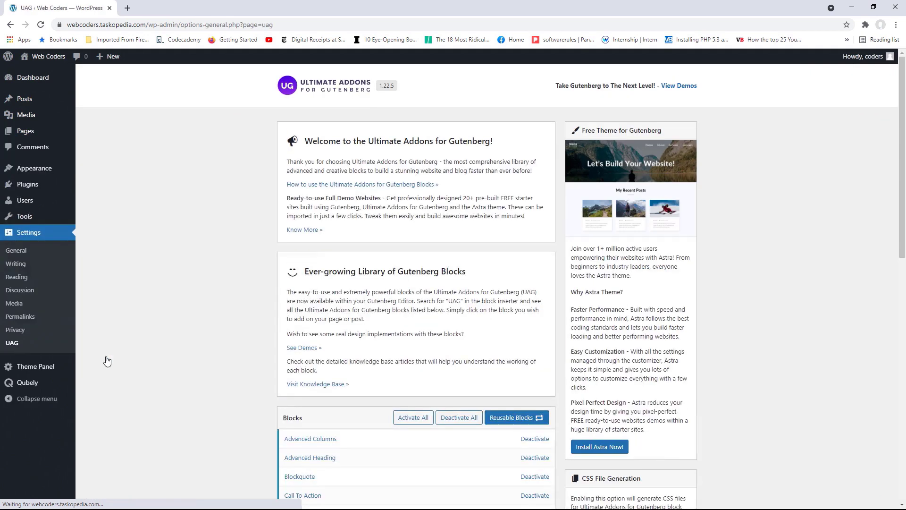
pyautogui.click(522, 419)
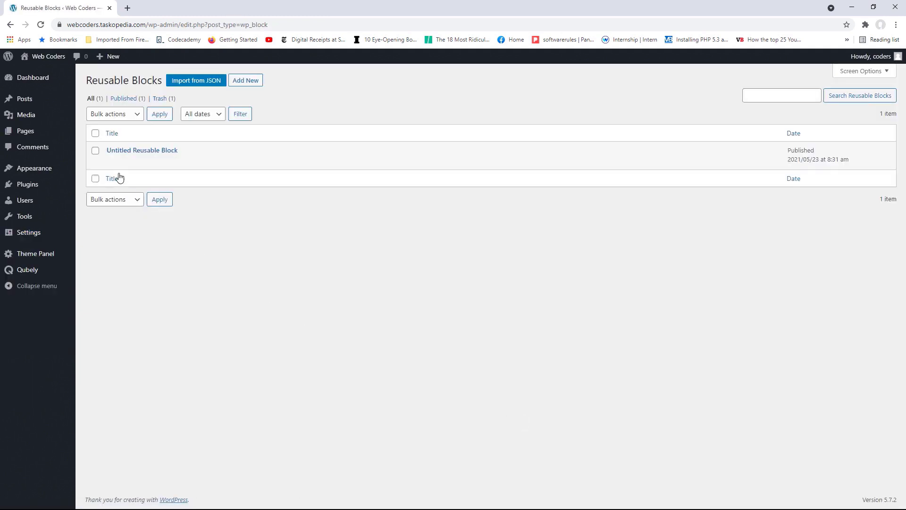
# Rename the untitled reusable block as "Services Block", update it and return to the block list
pyautogui.moveTo(130, 156)
pyautogui.click(113, 164)
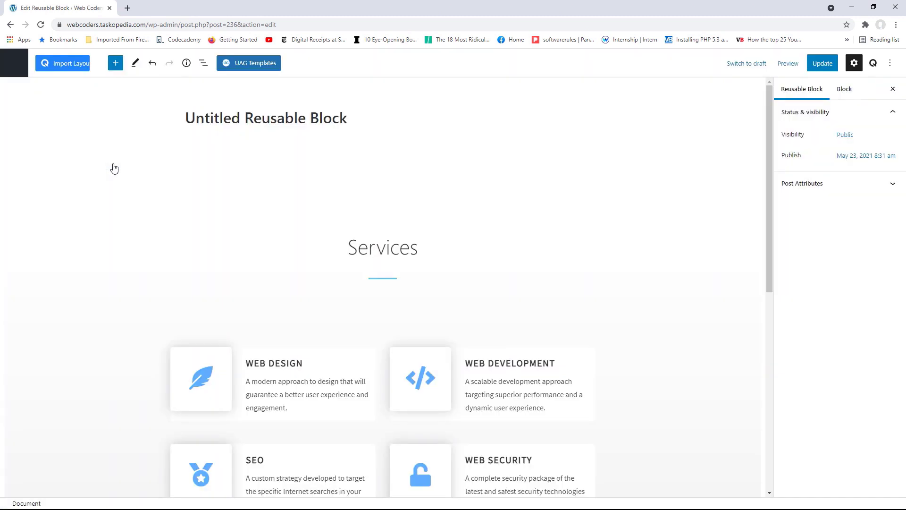
pyautogui.moveTo(348, 118); pyautogui.dragTo(173, 129)
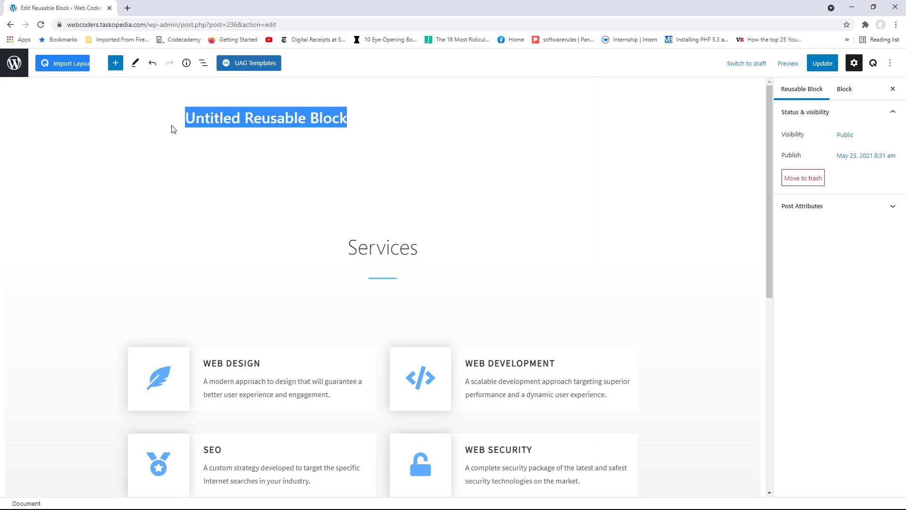
pyautogui.write('Services ')
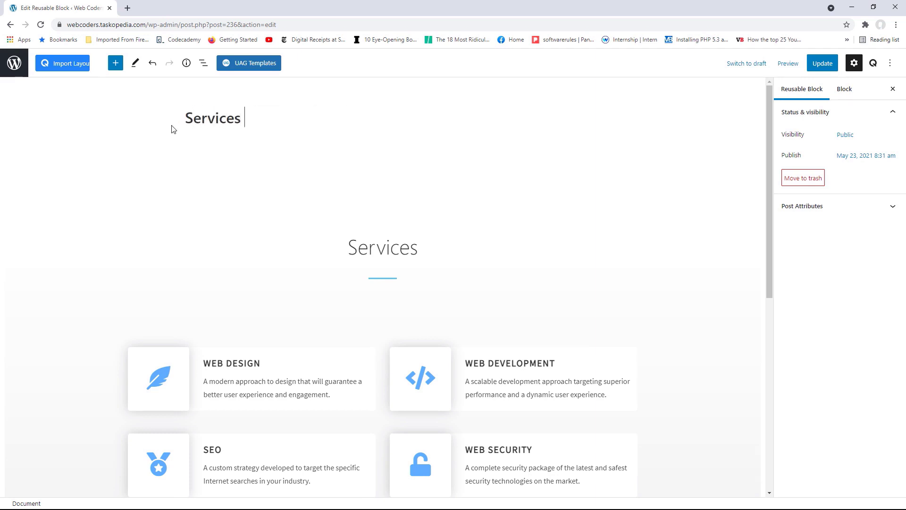
pyautogui.write('Block')
pyautogui.click(822, 65)
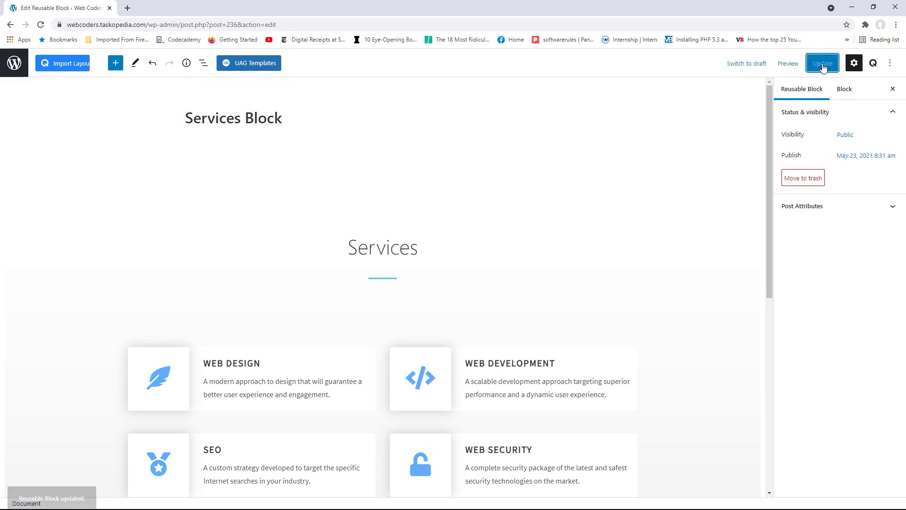
pyautogui.click(13, 69)
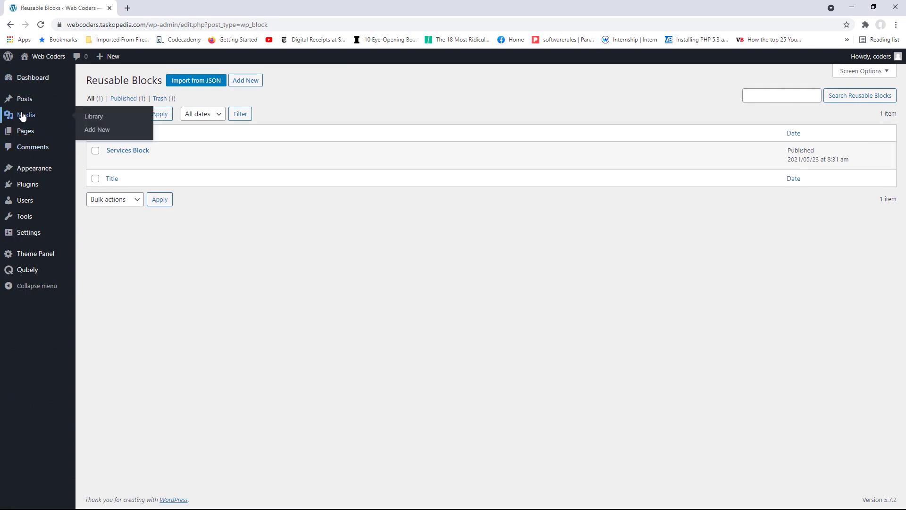
# Open the Services page for editing from the list of all pages
pyautogui.moveTo(42, 135)
pyautogui.click(105, 133)
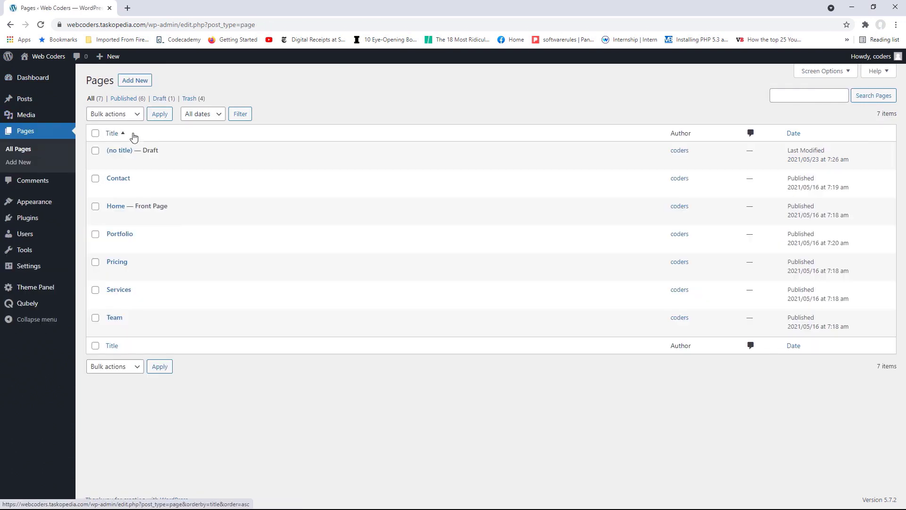
pyautogui.click(112, 302)
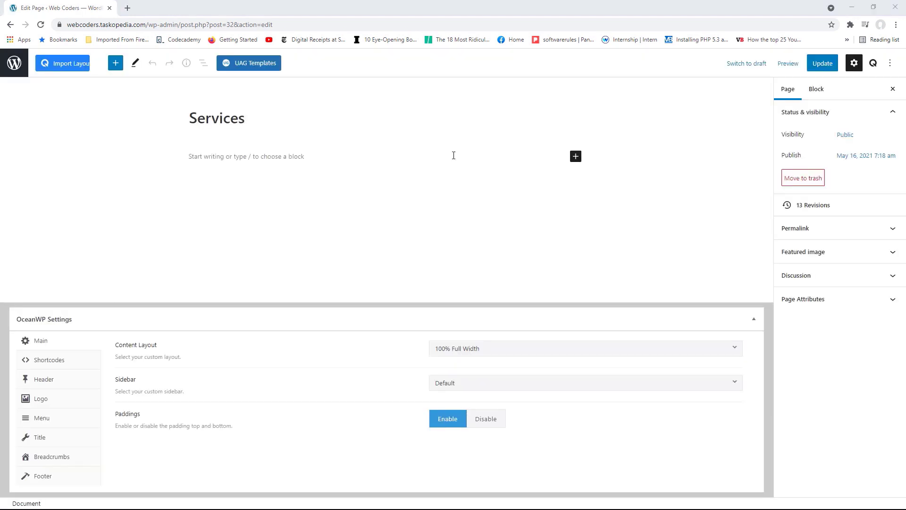
# Insert the reusable Services Block into the empty Services page from the full block library
pyautogui.click(576, 157)
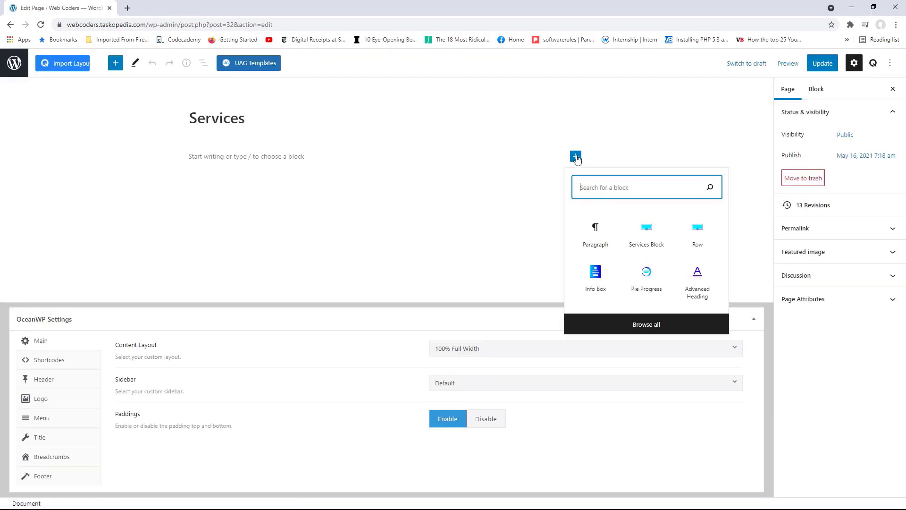
pyautogui.click(637, 324)
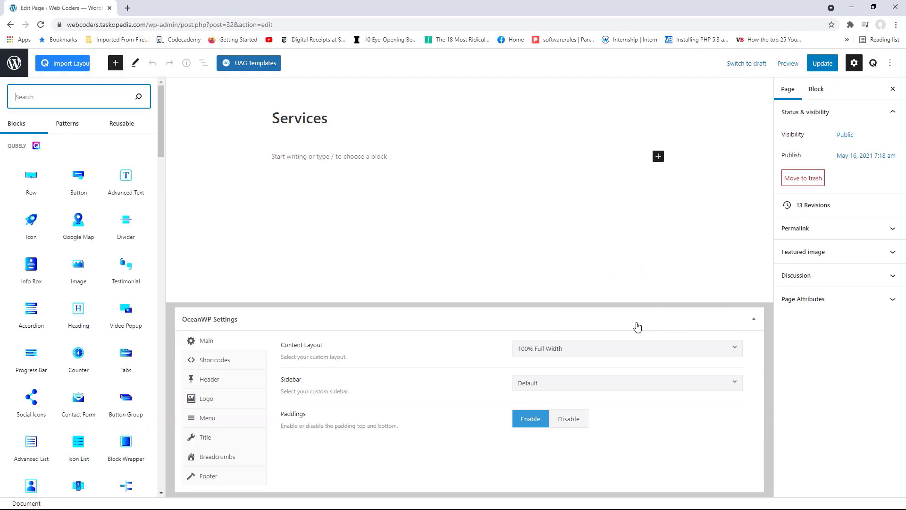
pyautogui.click(123, 123)
pyautogui.moveTo(56, 183)
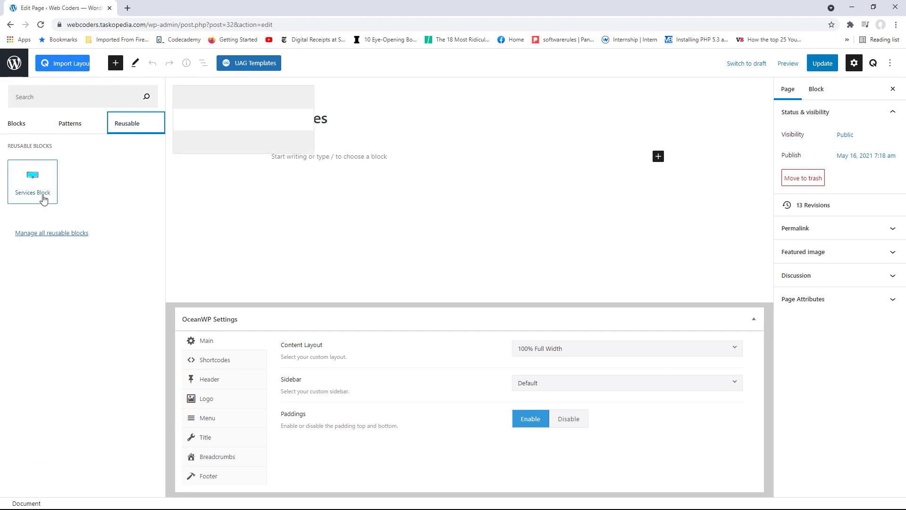
pyautogui.click(33, 180)
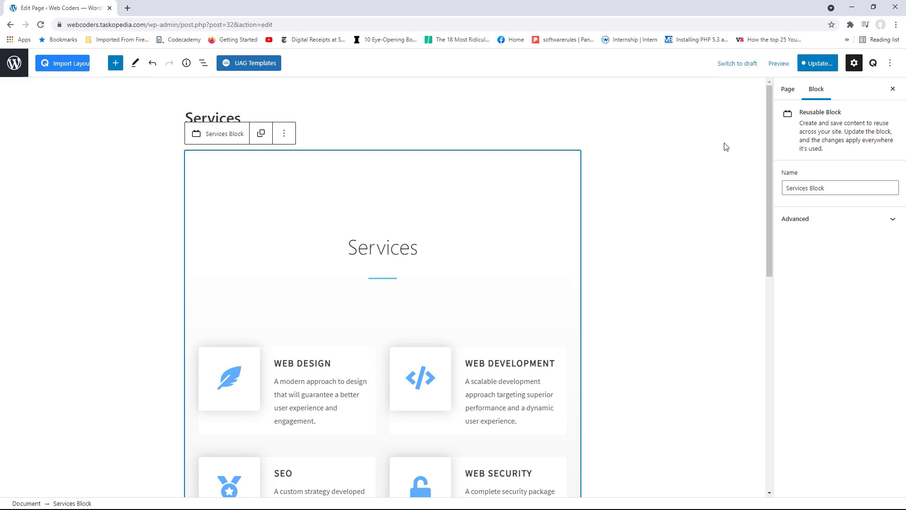
# Preview the Services page in a new tab to check how the reusable block renders, and close the preview
pyautogui.click(779, 64)
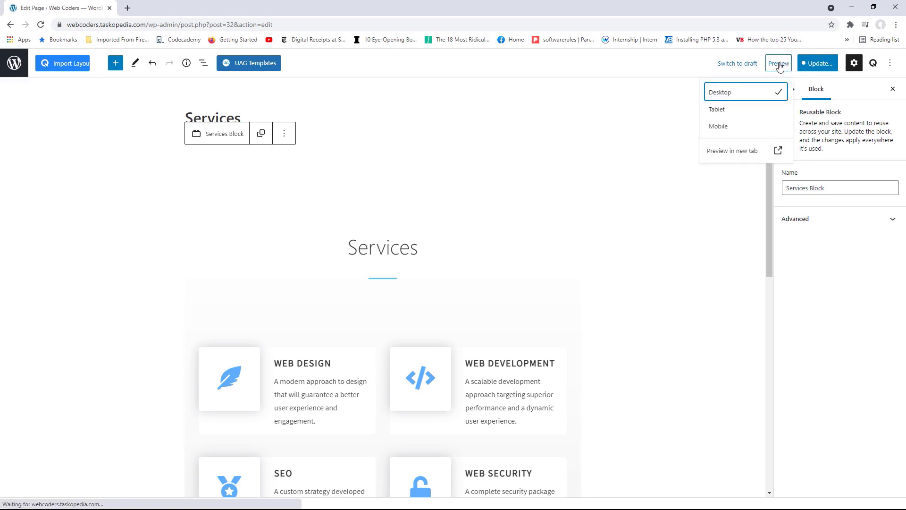
pyautogui.click(743, 152)
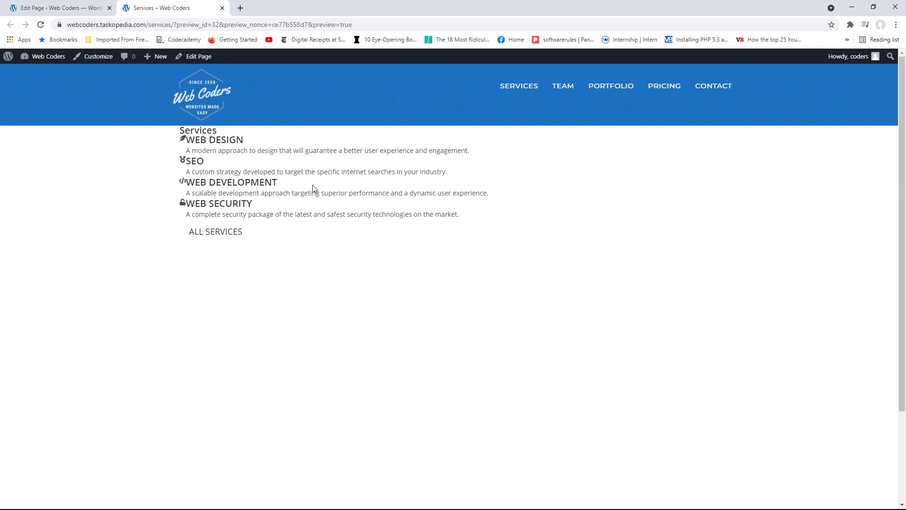
pyautogui.click(222, 8)
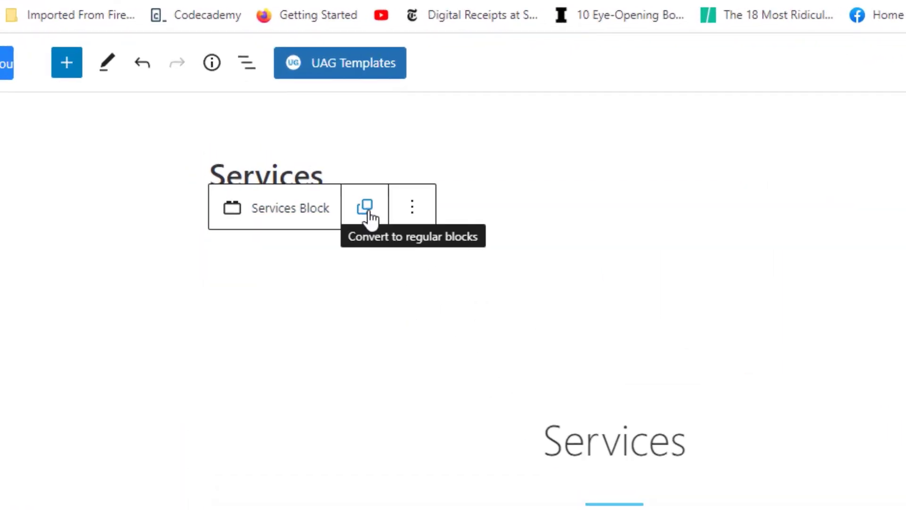
# Convert the inserted Services Block to regular blocks, preview the page in a new tab and return to the editor
pyautogui.click(366, 208)
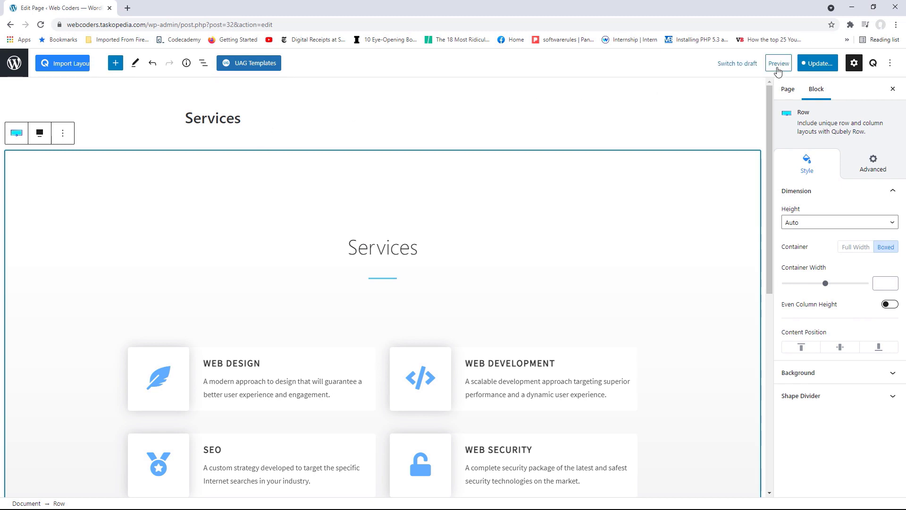
pyautogui.click(778, 66)
pyautogui.click(731, 150)
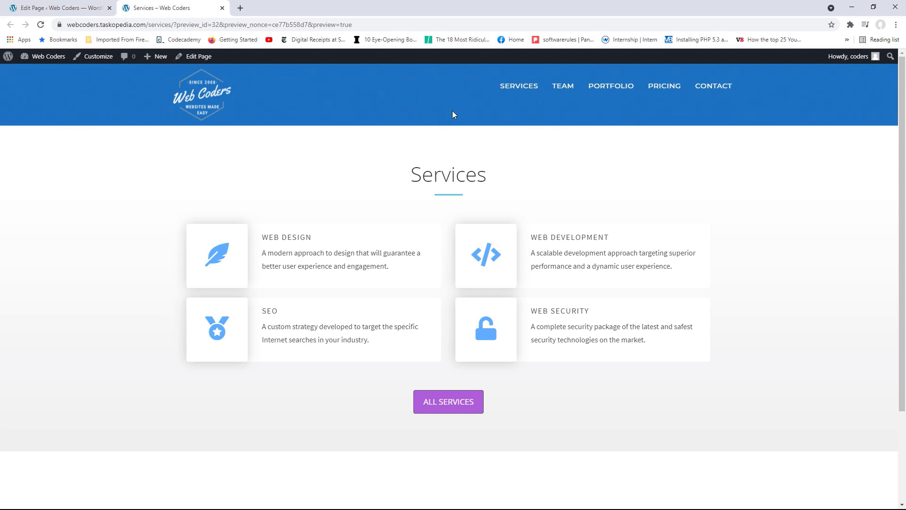
pyautogui.click(83, 9)
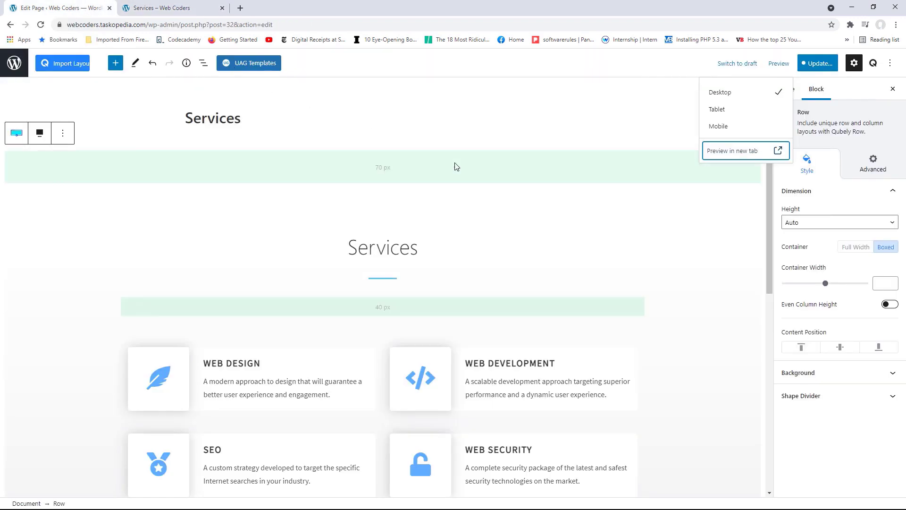
# Update the Services page, excluding the reusable Services Block from the saved changes
pyautogui.click(820, 65)
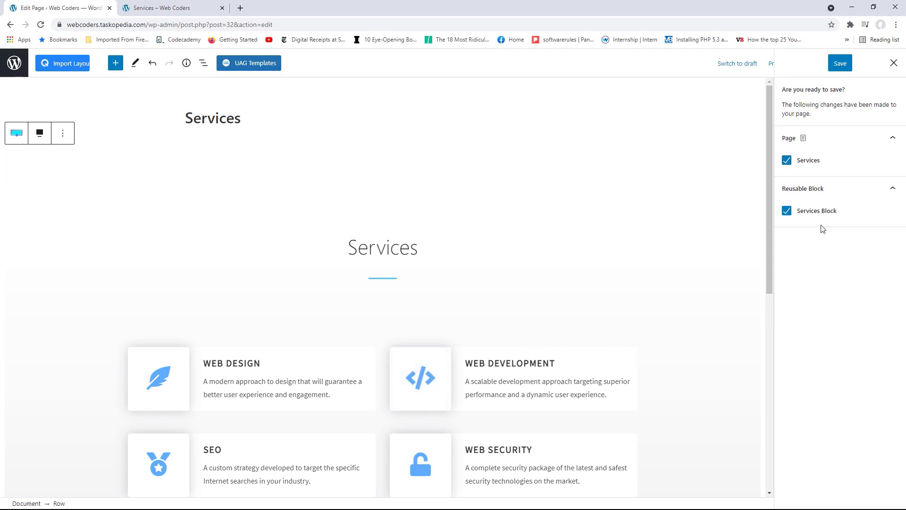
pyautogui.click(786, 211)
pyautogui.click(842, 64)
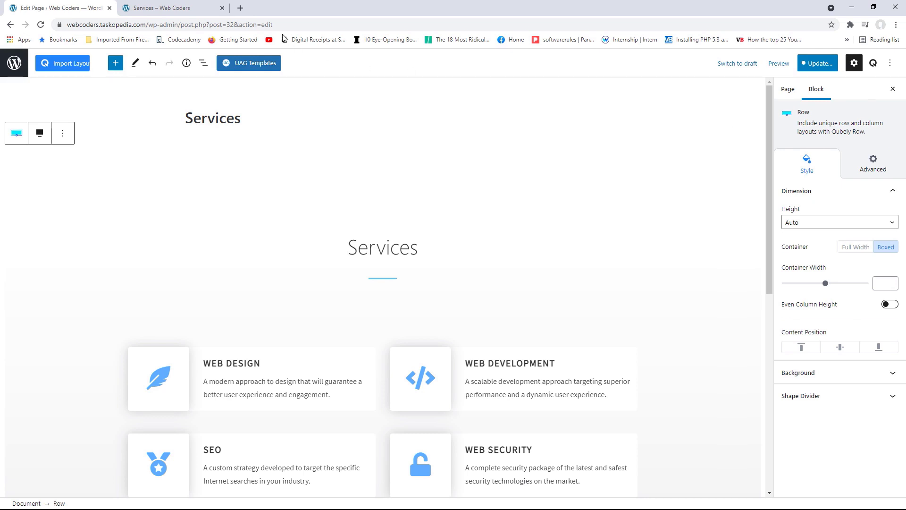
# Duplicate the SEO info box twice to add two more boxes to the first services column
pyautogui.scroll(-1, 770, 137)
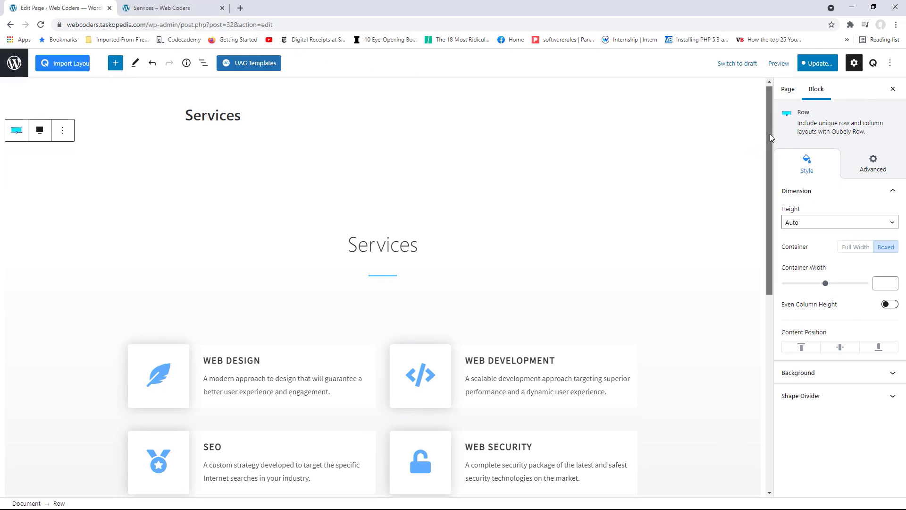
pyautogui.moveTo(769, 137); pyautogui.dragTo(768, 272)
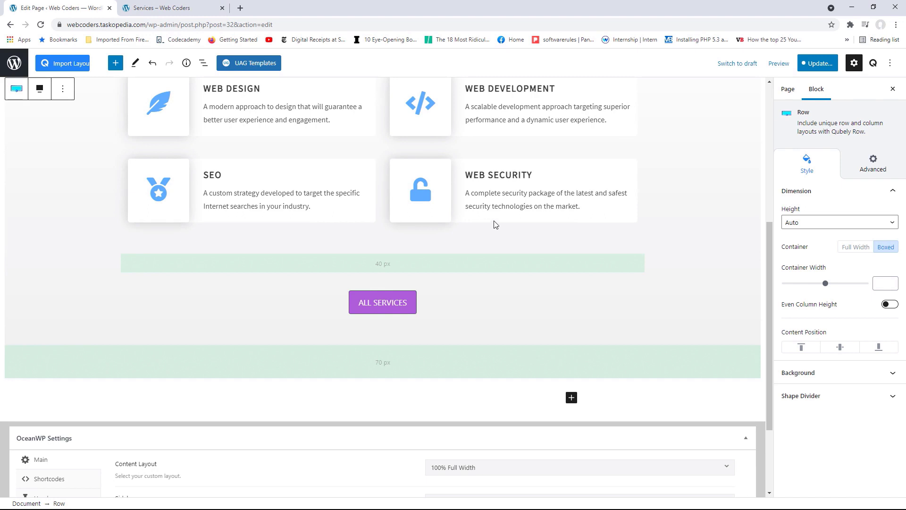
pyautogui.moveTo(770, 254); pyautogui.dragTo(769, 194)
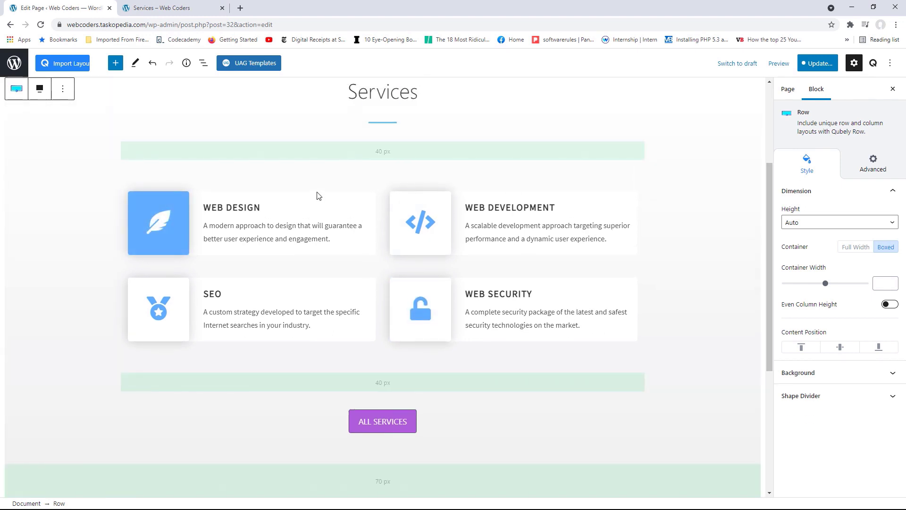
pyautogui.click(245, 290)
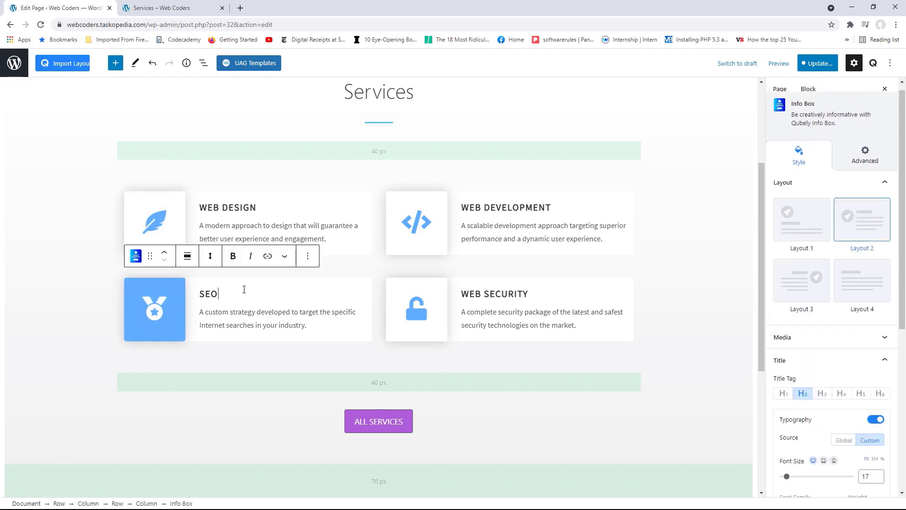
pyautogui.click(309, 257)
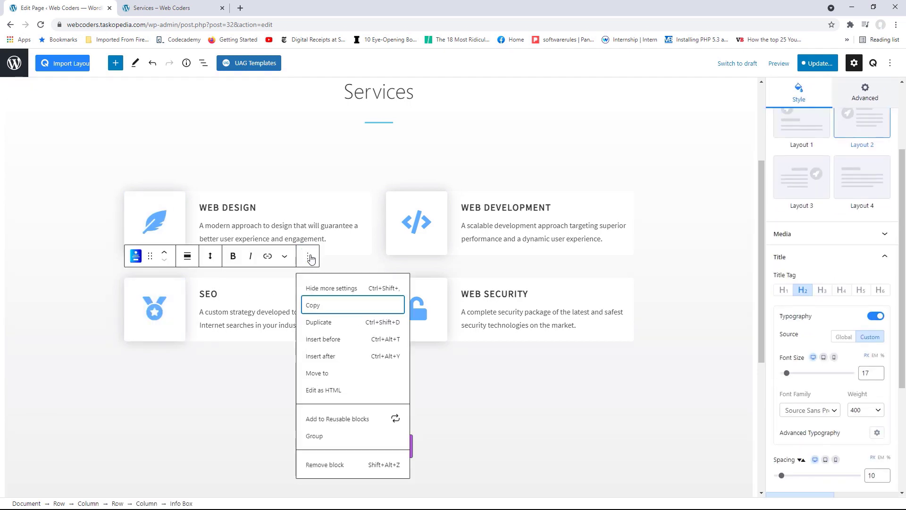
pyautogui.click(326, 325)
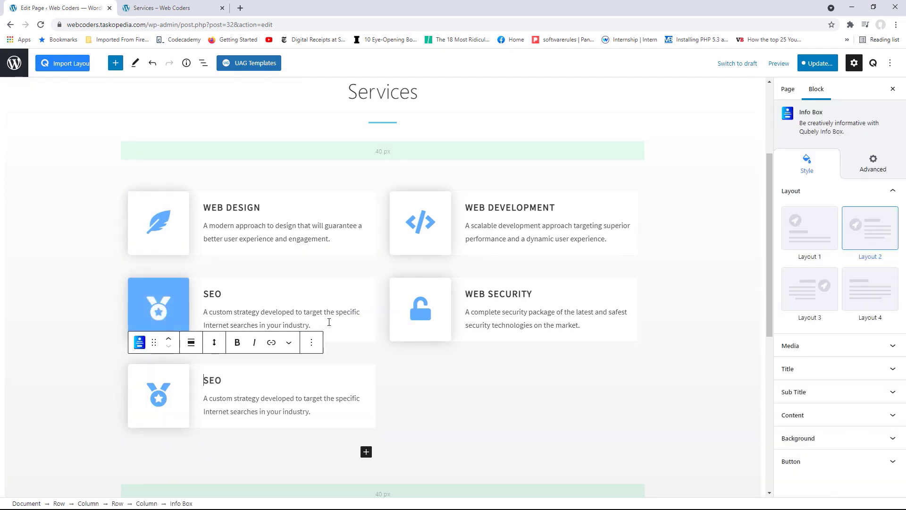
pyautogui.click(311, 342)
pyautogui.click(323, 169)
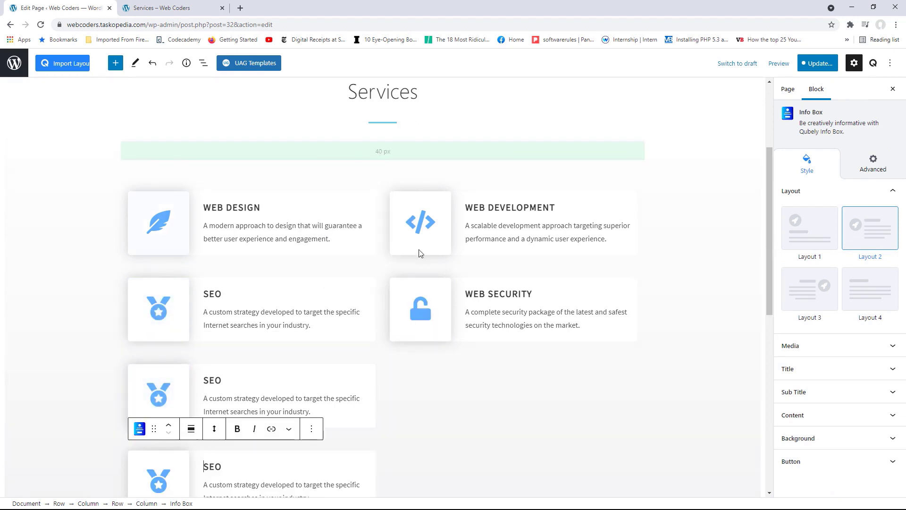
# Duplicate the Web Security info box twice to add two more boxes to the second services column
pyautogui.click(531, 294)
pyautogui.click(568, 259)
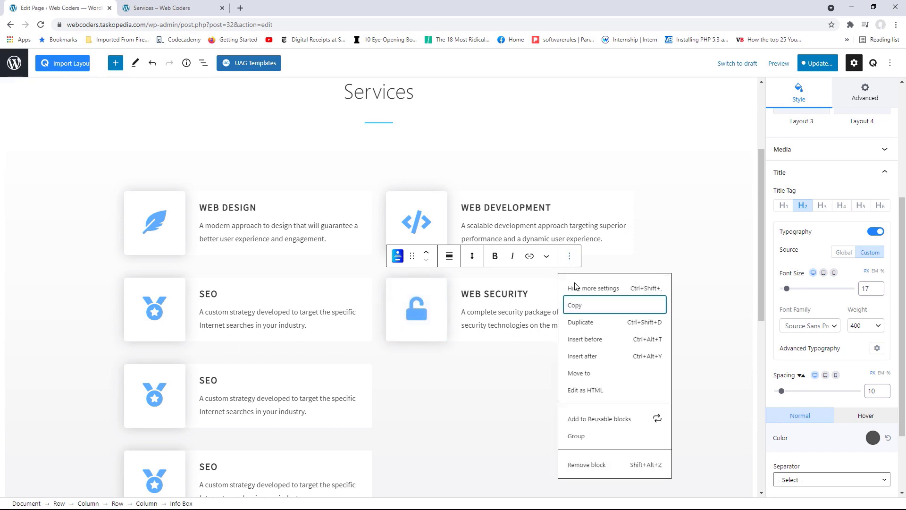
pyautogui.click(582, 321)
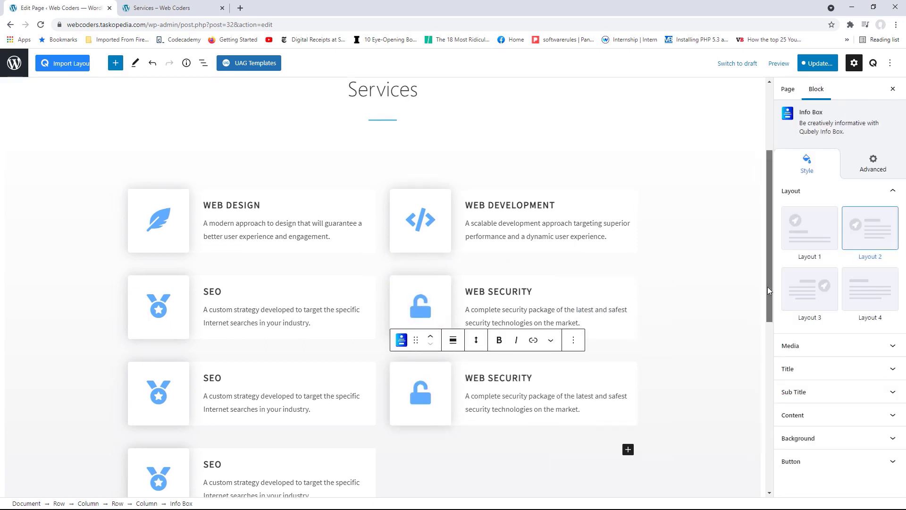
pyautogui.scroll(-3, 736, 302)
pyautogui.click(623, 210)
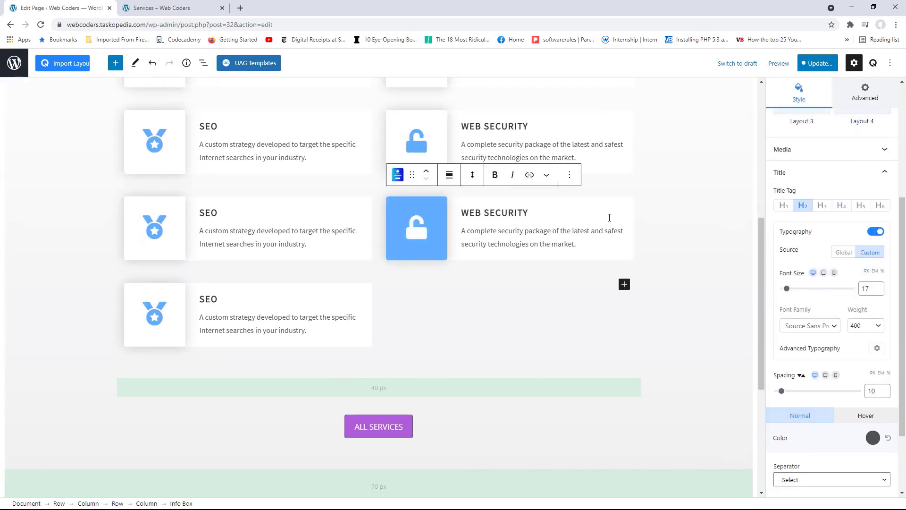
pyautogui.click(570, 175)
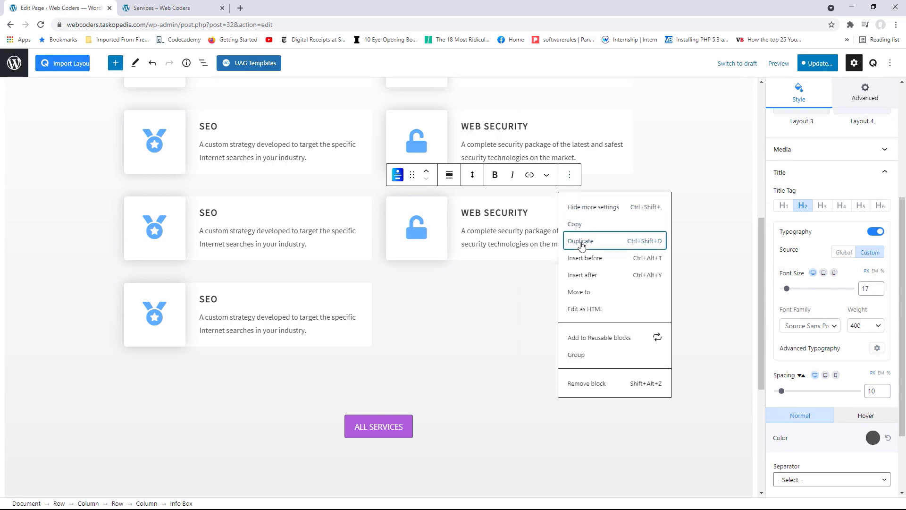
pyautogui.click(582, 238)
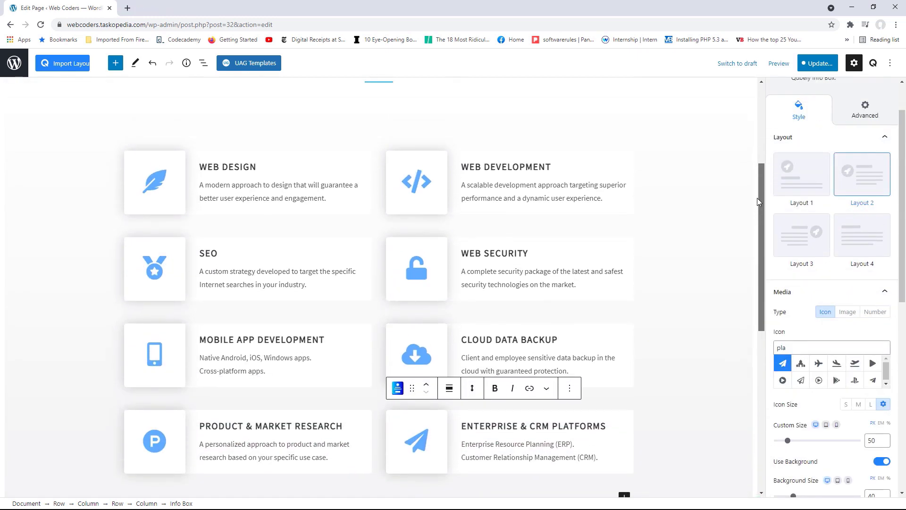
# Review the expanded grid of service info boxes and save only the Services page, leaving the reusable block out
pyautogui.moveTo(757, 199); pyautogui.dragTo(757, 230)
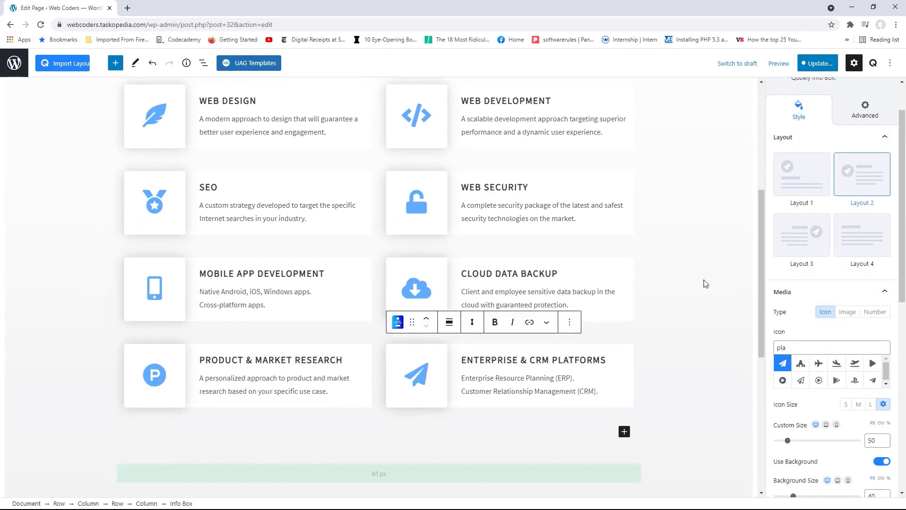
pyautogui.click(705, 283)
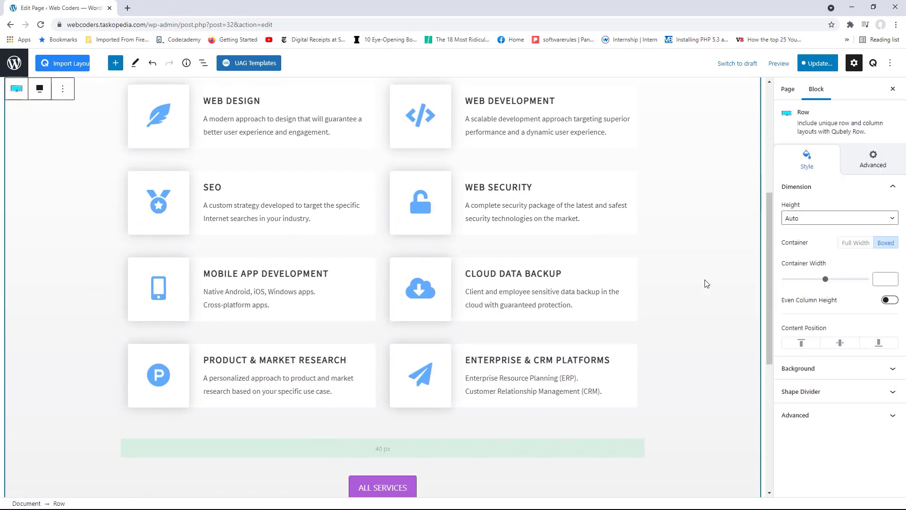
pyautogui.moveTo(770, 240); pyautogui.dragTo(770, 254)
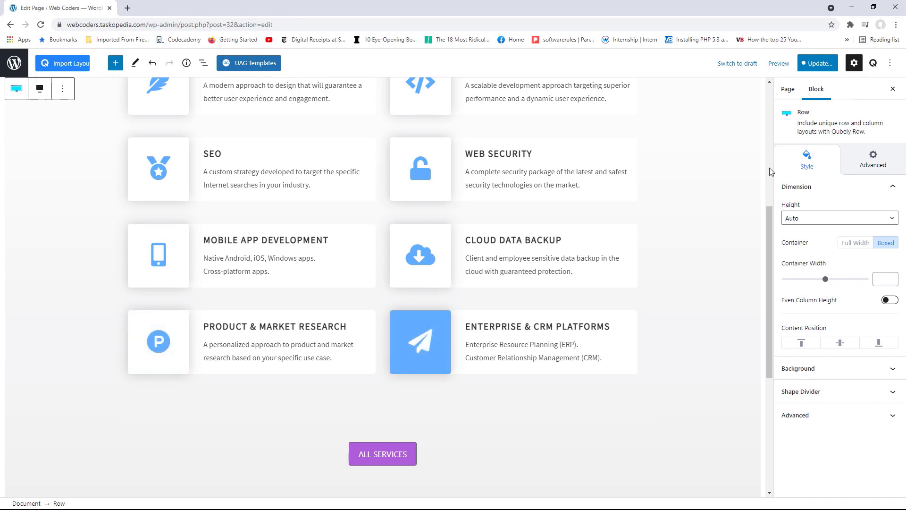
pyautogui.click(818, 69)
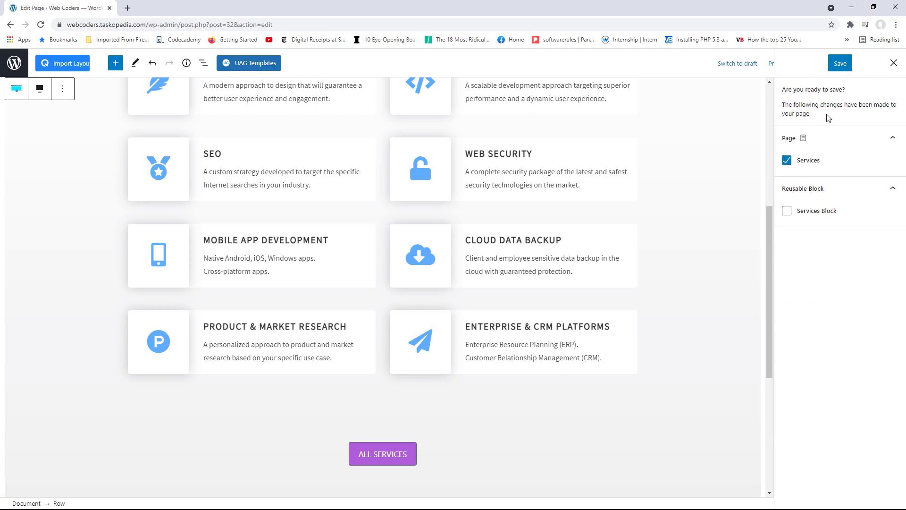
pyautogui.click(838, 66)
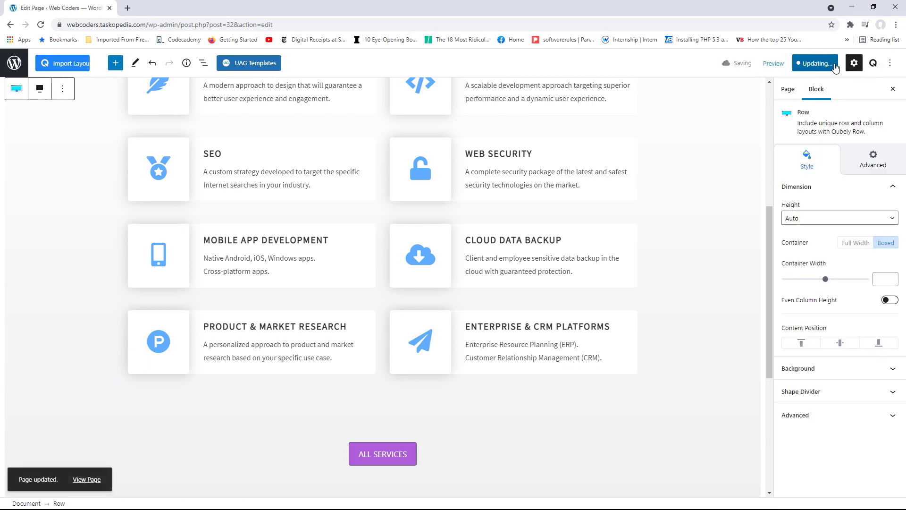
# View the published Services page, leaving the editor despite unsaved changes, and check the info boxes and the All Services button
pyautogui.click(85, 479)
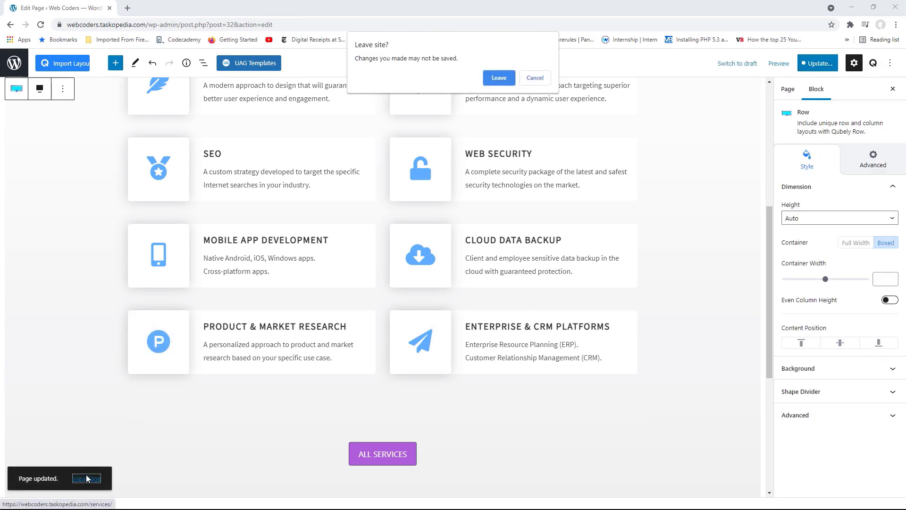
pyautogui.click(496, 79)
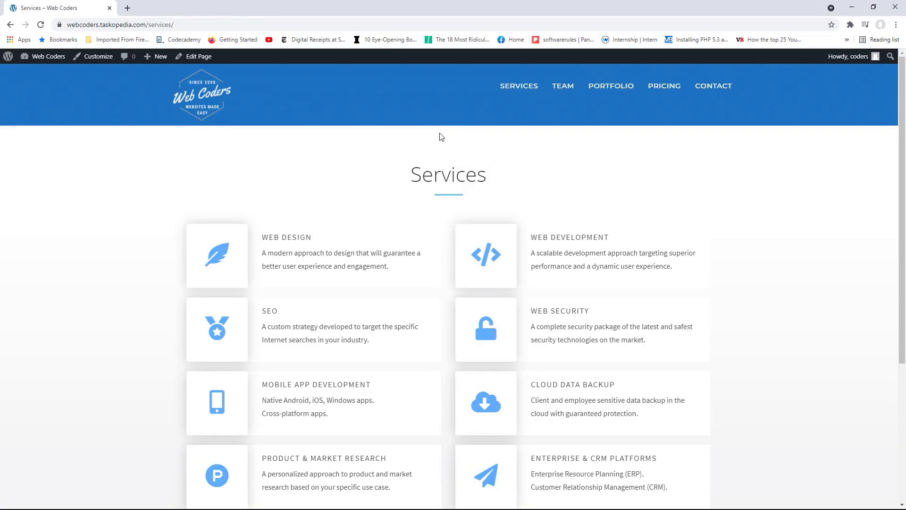
pyautogui.scroll(-3, 902, 214)
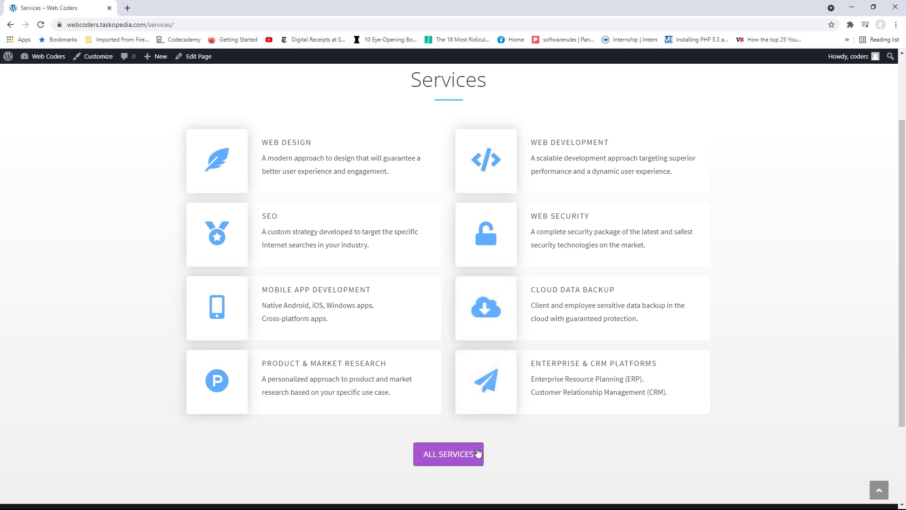
pyautogui.scroll(2, 901, 283)
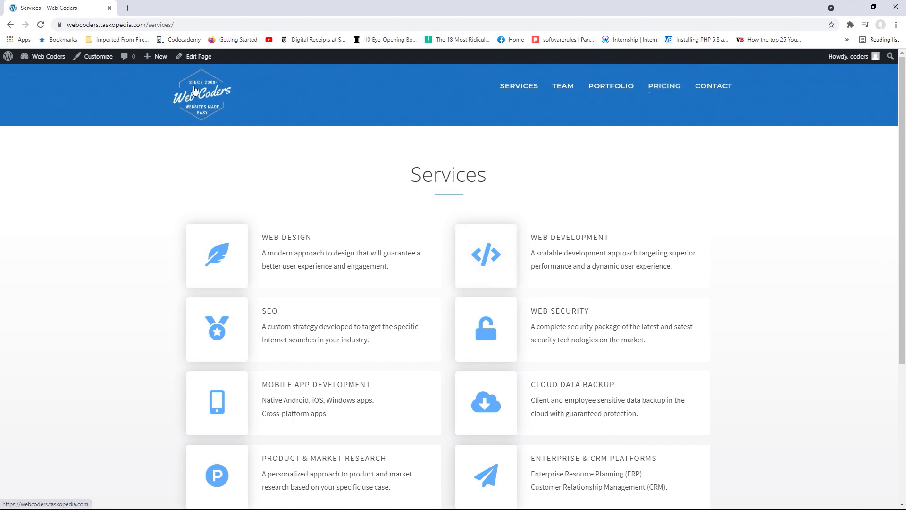
# Open the Services page for editing and replace the button label below the info boxes with "SEE OUR PRICING"
pyautogui.click(200, 62)
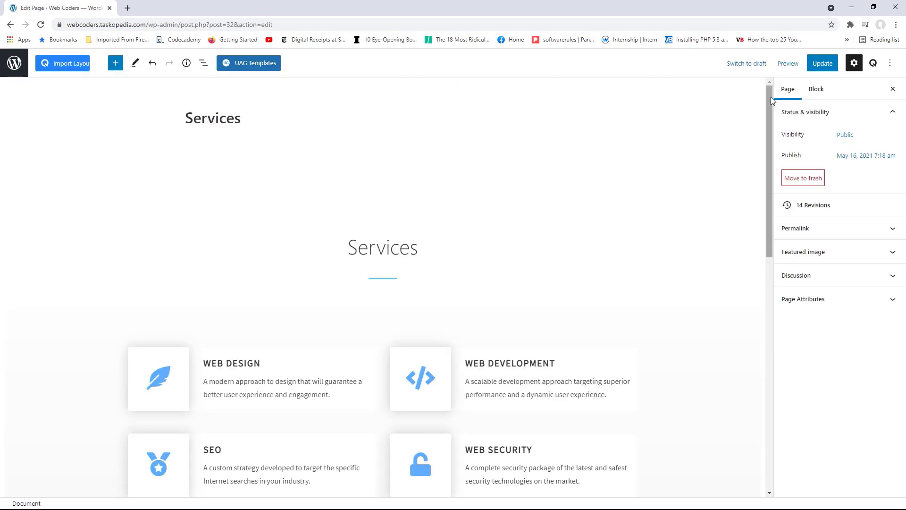
pyautogui.moveTo(771, 97); pyautogui.dragTo(775, 289)
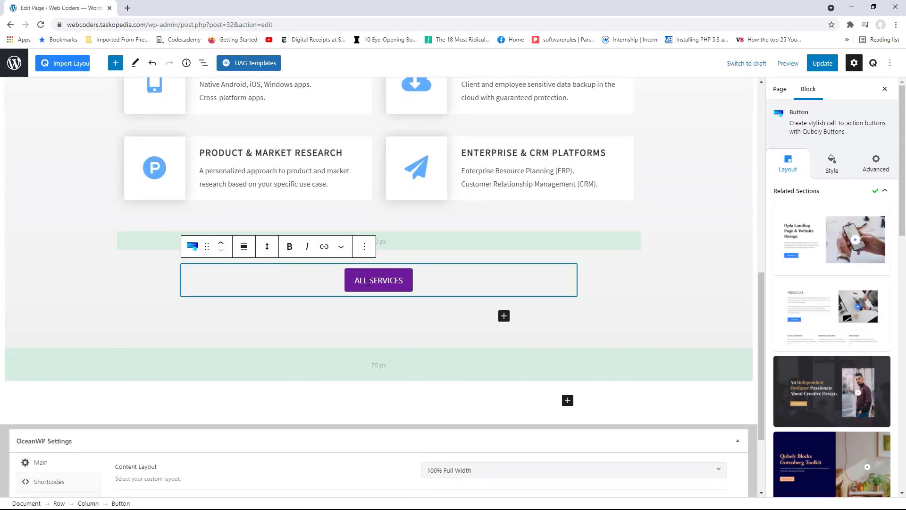
pyautogui.click(399, 282)
pyautogui.press('BackSpace')
pyautogui.press('BackSpace')
pyautogui.press('BackSpace')
pyautogui.press('BackSpace')
pyautogui.press('BackSpace')
pyautogui.press('BackSpace')
pyautogui.press('BackSpace')
pyautogui.press('BackSpace')
pyautogui.press('BackSpace')
pyautogui.press('BackSpace')
pyautogui.press('BackSpace')
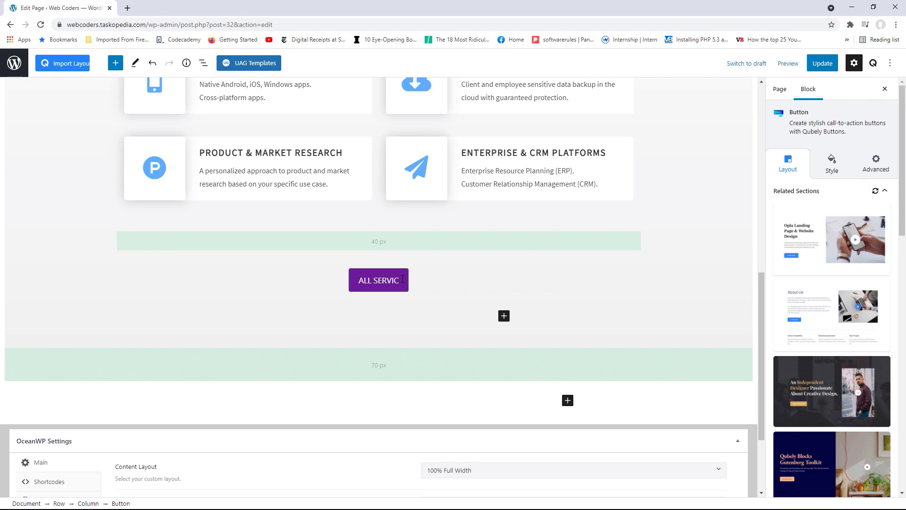
pyautogui.press('BackSpace')
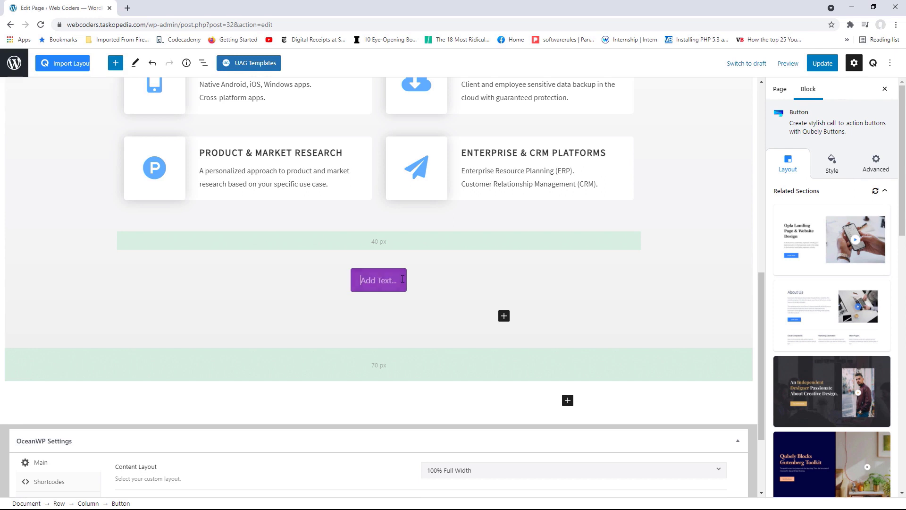
pyautogui.press('capslock')
pyautogui.write('SEE OUR PRICING')
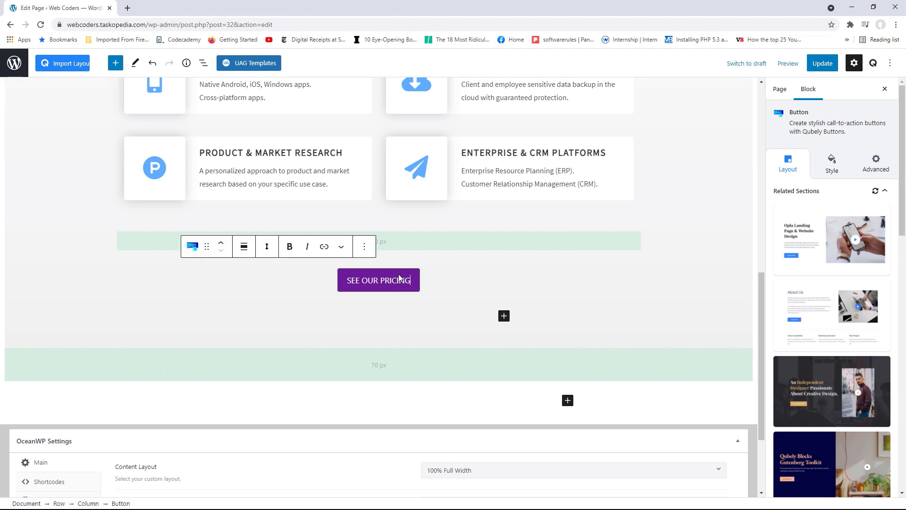
# Set the pricing button's URL to /pricing
pyautogui.click(831, 168)
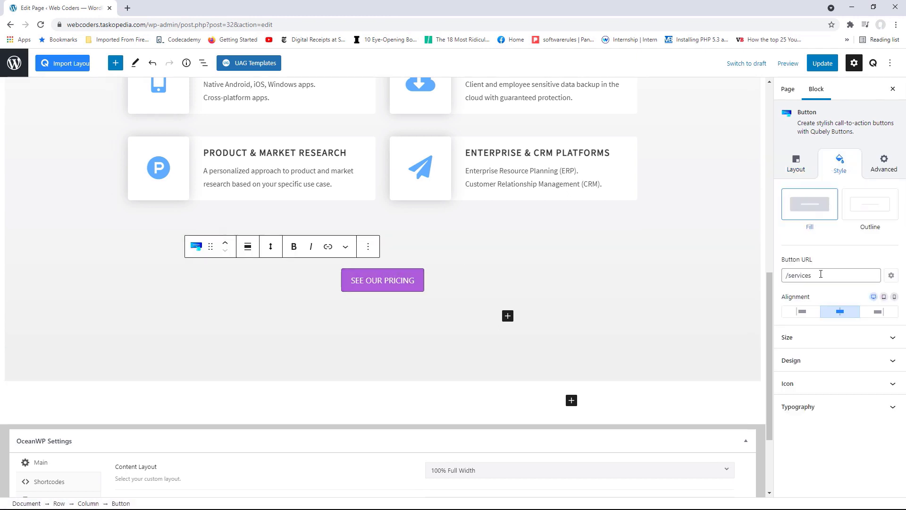
pyautogui.moveTo(821, 274); pyautogui.dragTo(805, 290)
pyautogui.press('BackSpace')
pyautogui.press('BackSpace')
pyautogui.press('BackSpace')
pyautogui.press('BackSpace')
pyautogui.press('capslock')
pyautogui.write('pr')
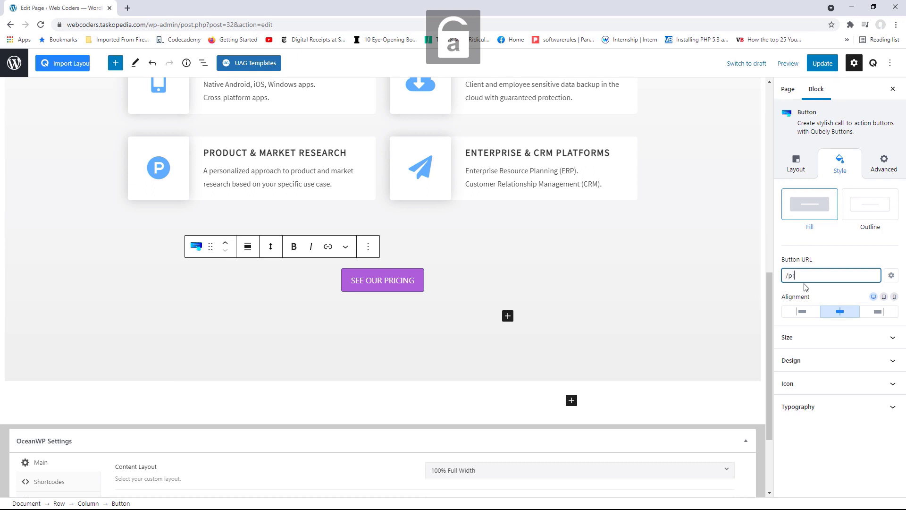
pyautogui.write('icing')
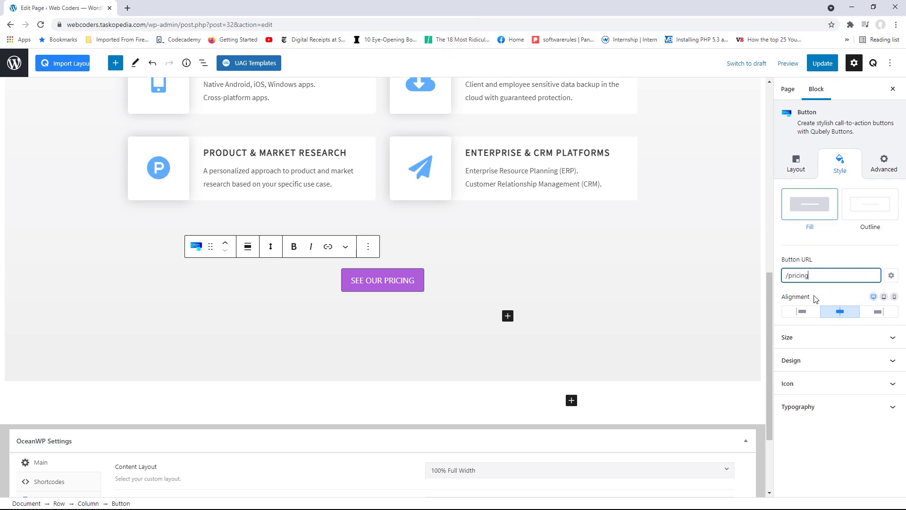
# Set the pricing button's normal fill color to the cyan preset and update the page
pyautogui.click(837, 362)
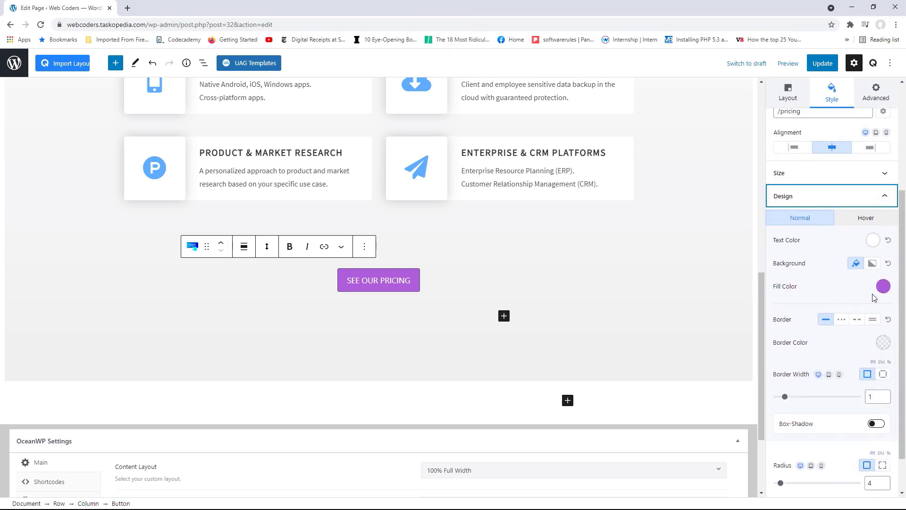
pyautogui.click(883, 288)
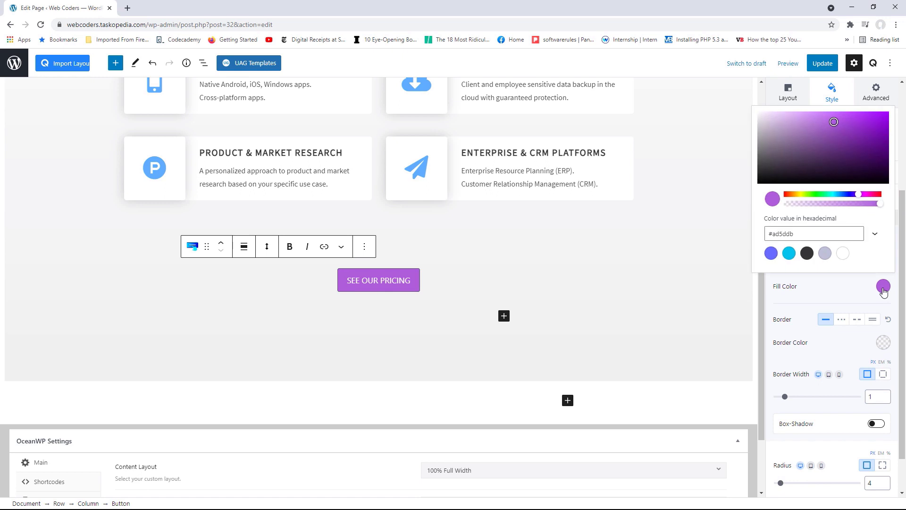
pyautogui.click(790, 254)
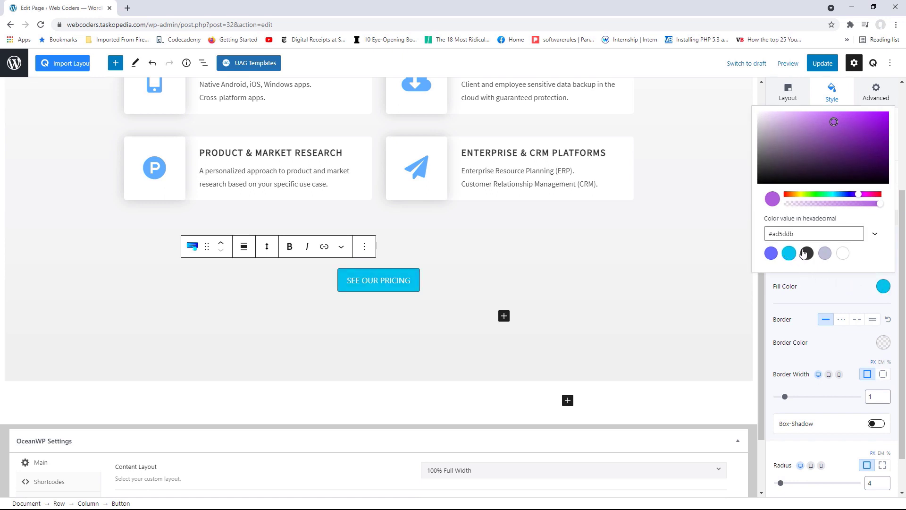
pyautogui.click(821, 64)
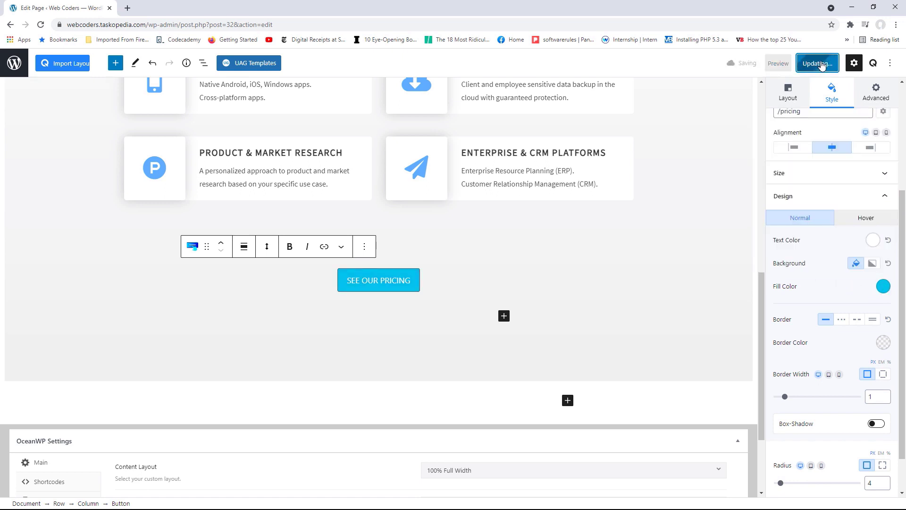
# View the published Services page, follow the See Our Pricing button to test its link, and return to Services
pyautogui.click(78, 479)
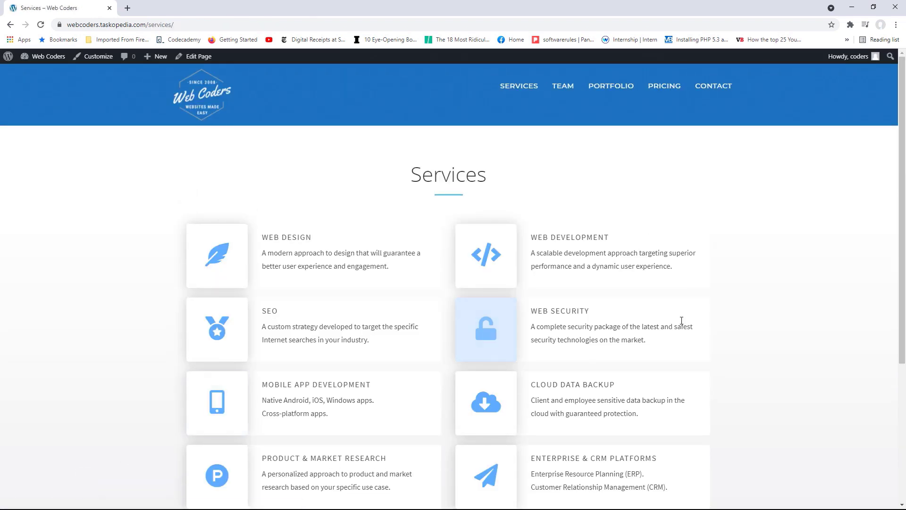
pyautogui.scroll(-3, 702, 313)
pyautogui.scroll(1, 800, 308)
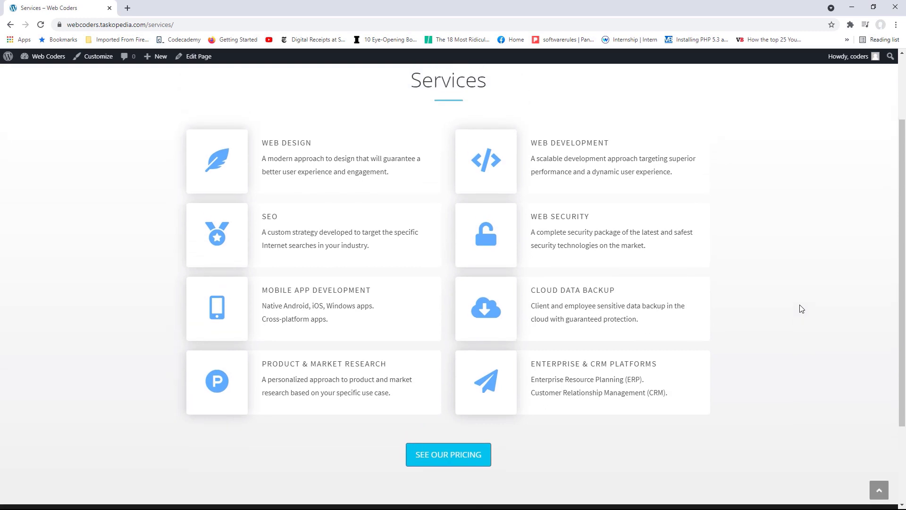
pyautogui.scroll(-1, 765, 325)
pyautogui.click(443, 409)
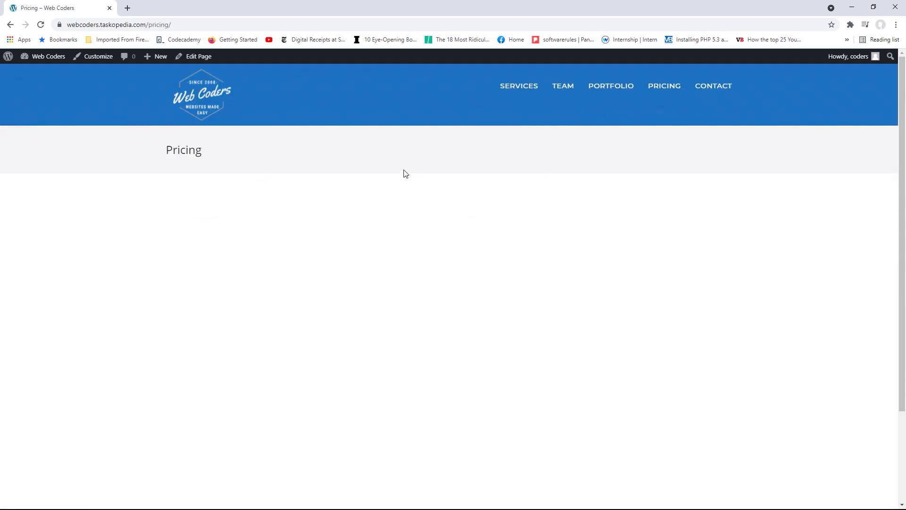
pyautogui.click(11, 25)
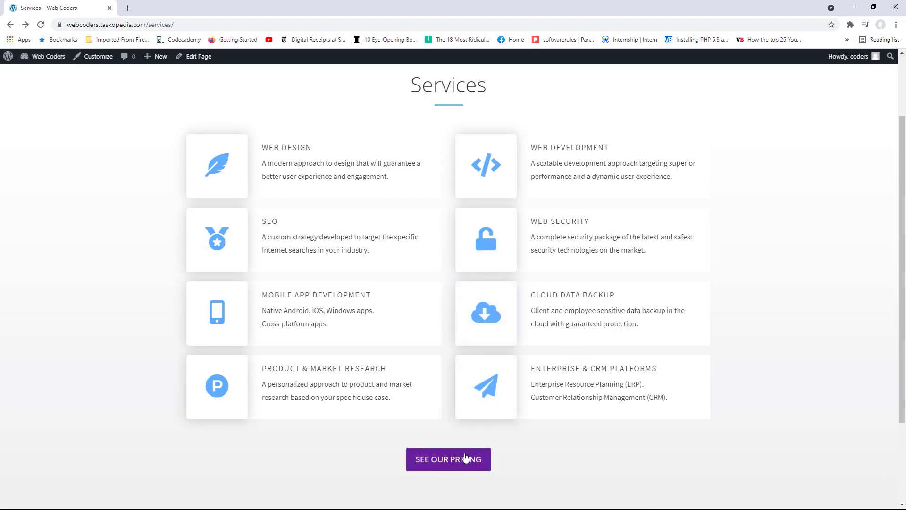
# Reopen the Services page for editing and set the pricing button's hover fill color to the blue-violet preset
pyautogui.click(195, 61)
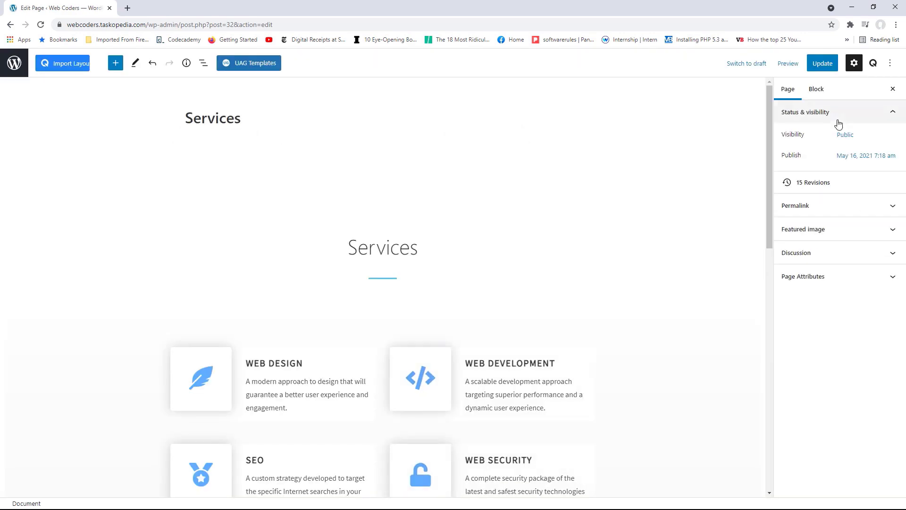
pyautogui.scroll(-15, 768, 137)
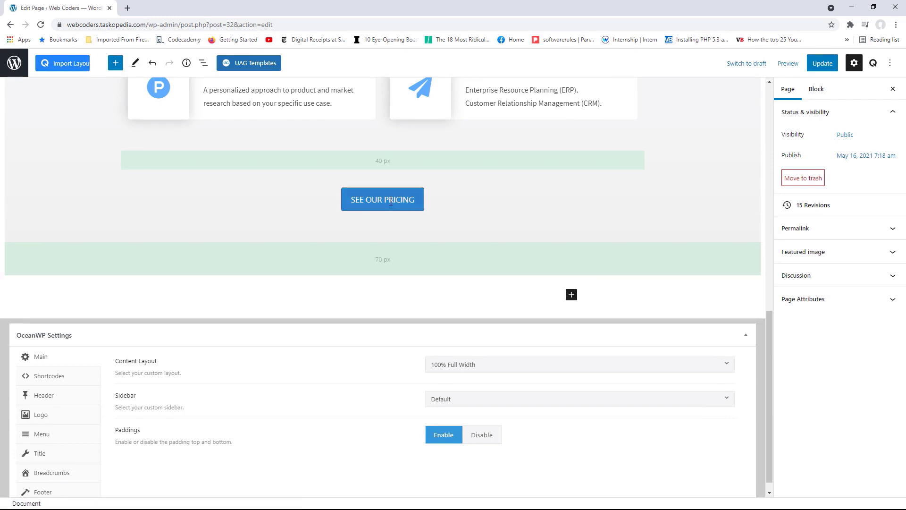
pyautogui.click(389, 201)
pyautogui.click(832, 164)
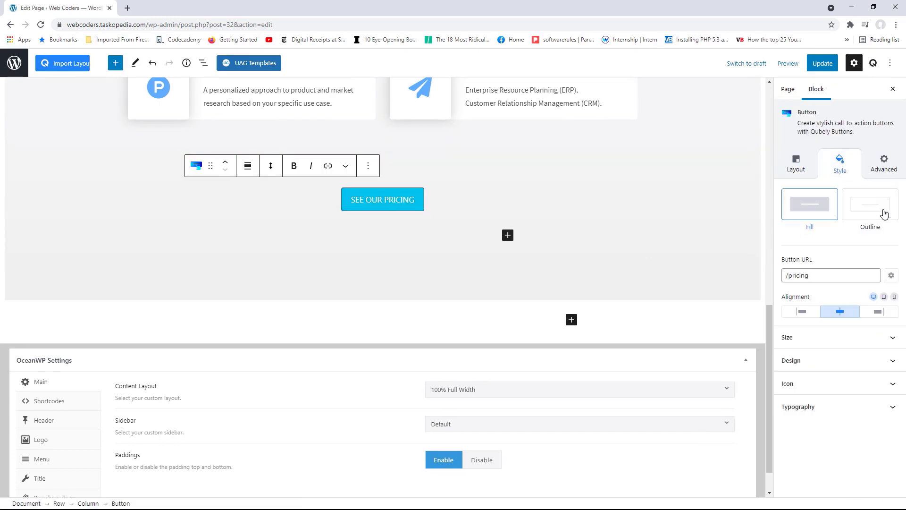
pyautogui.click(873, 358)
pyautogui.scroll(-4, 874, 264)
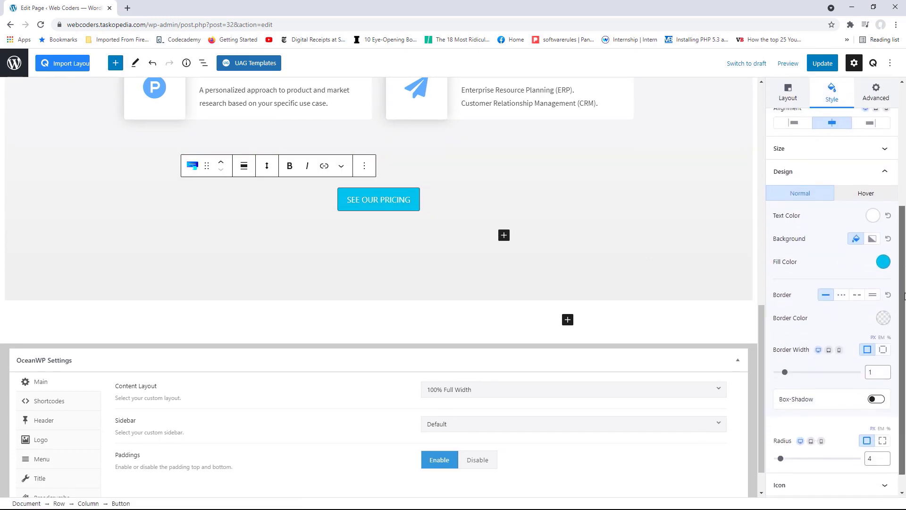
pyautogui.click(871, 172)
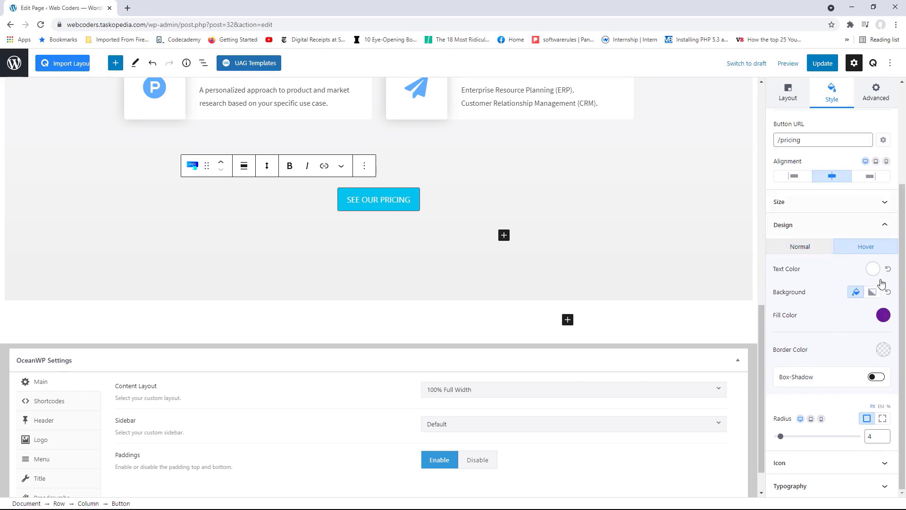
pyautogui.click(884, 321)
pyautogui.click(772, 283)
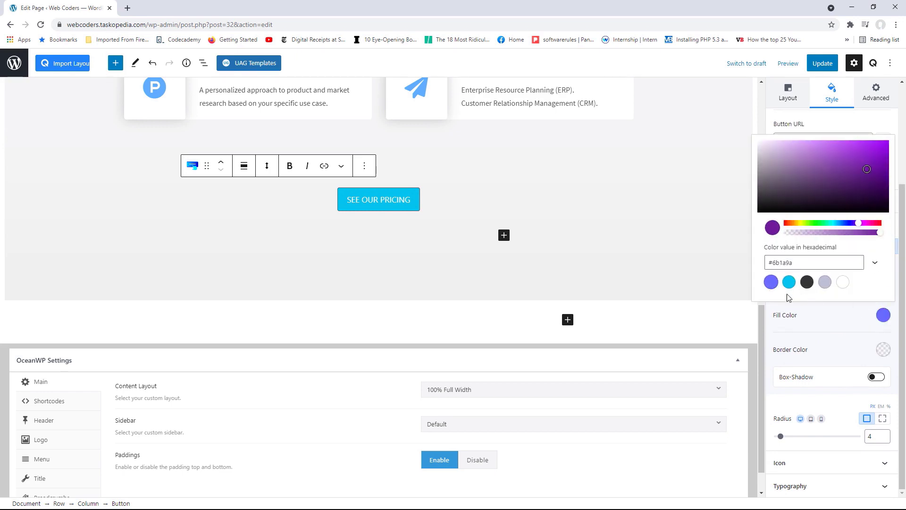
pyautogui.click(769, 366)
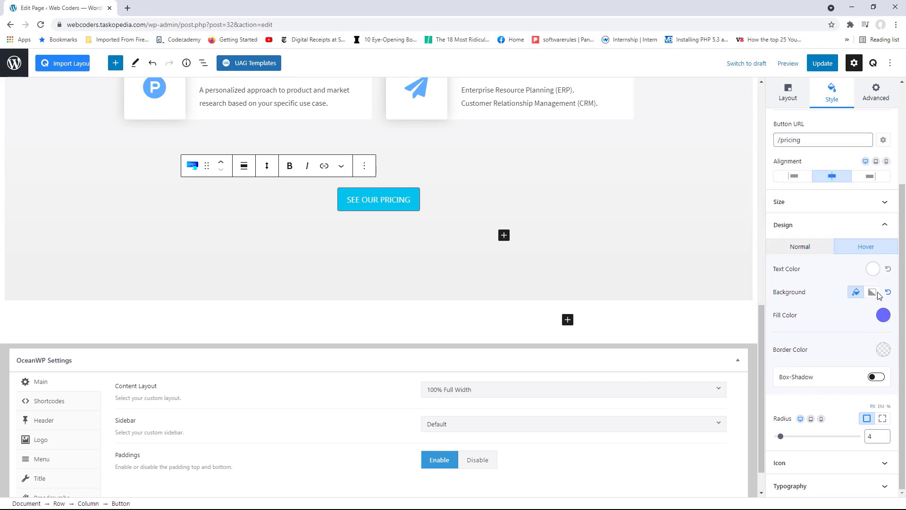
# Set the pricing button's normal border width to 0 and update the page
pyautogui.click(805, 254)
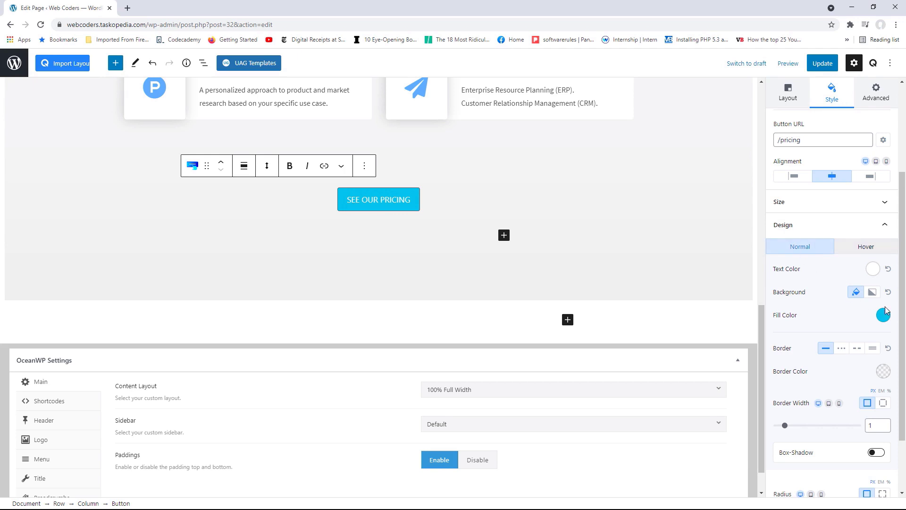
pyautogui.scroll(-2, 892, 311)
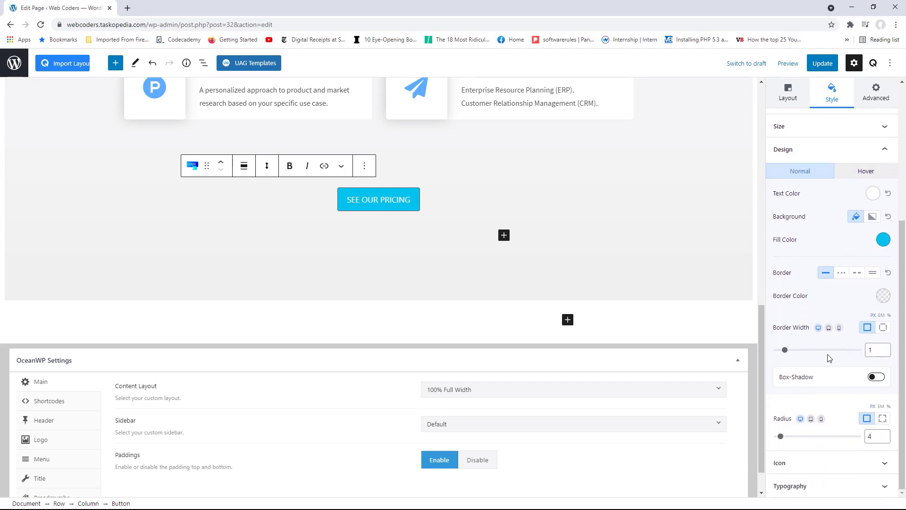
pyautogui.moveTo(785, 354); pyautogui.dragTo(776, 355)
pyautogui.click(822, 63)
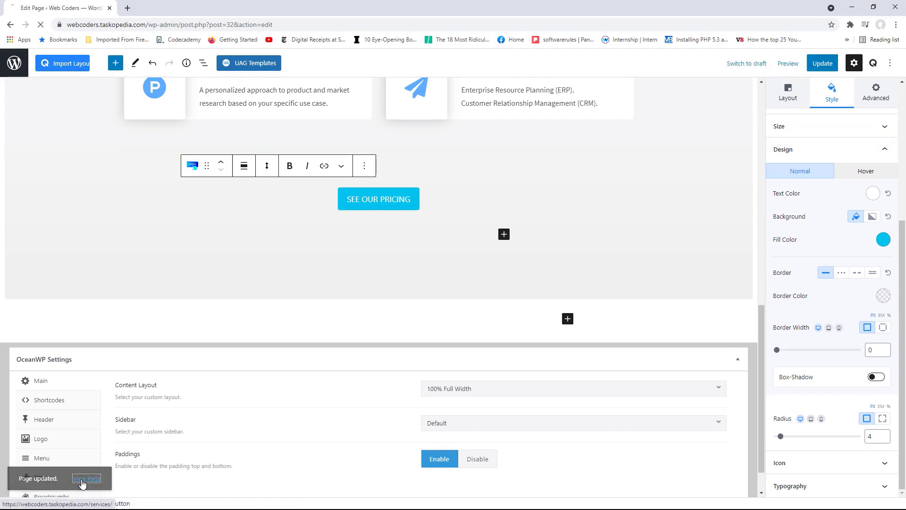
# View the published Services page and check the restyled pricing button and its hover color
pyautogui.scroll(-5, 765, 255)
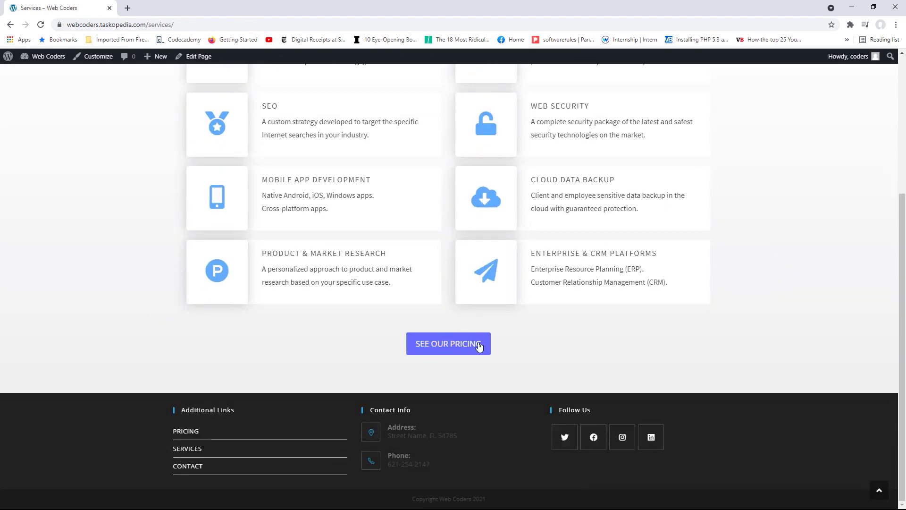
pyautogui.scroll(3, 683, 287)
pyautogui.scroll(2, 732, 293)
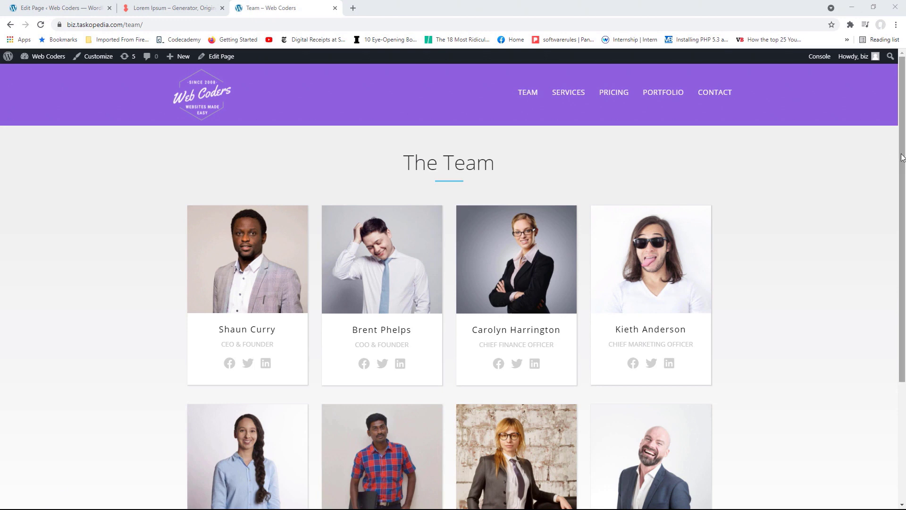
# Review the team member grid on the reference site's Team page, close that page, and return to the page editor
pyautogui.moveTo(900, 166); pyautogui.dragTo(898, 200)
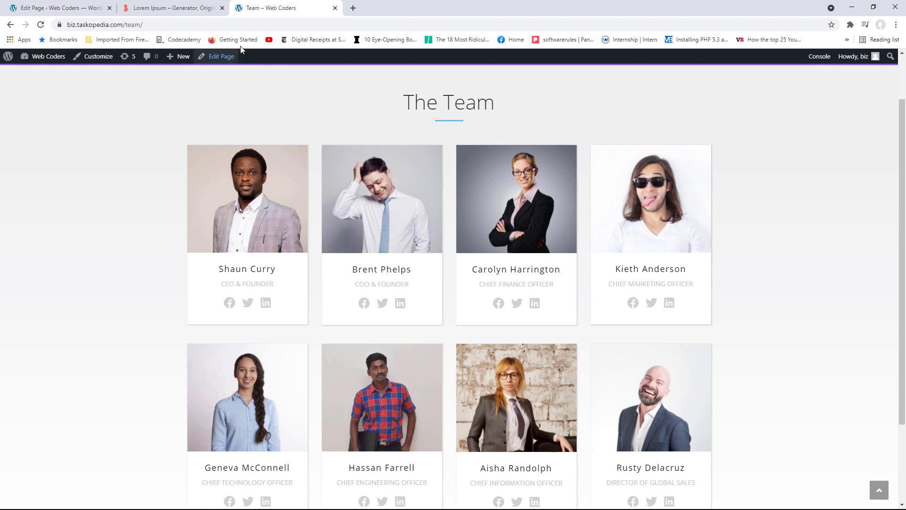
pyautogui.click(335, 8)
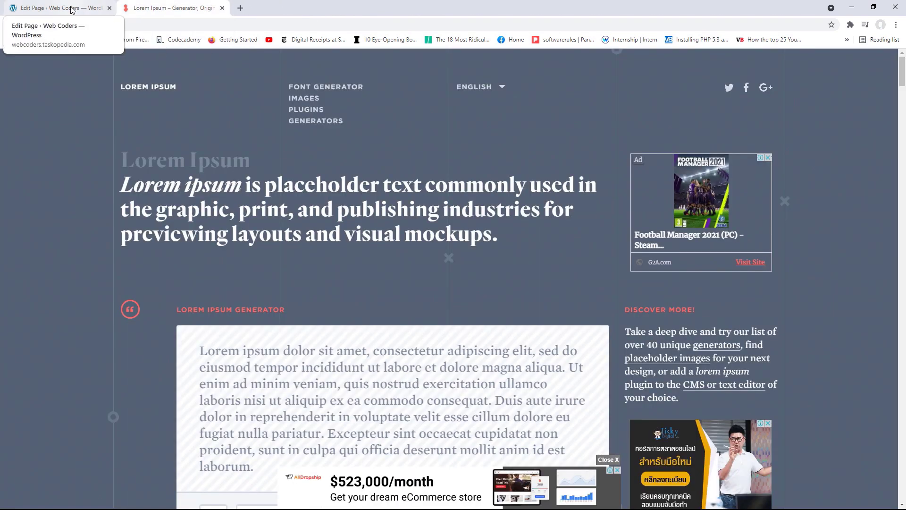
pyautogui.click(85, 8)
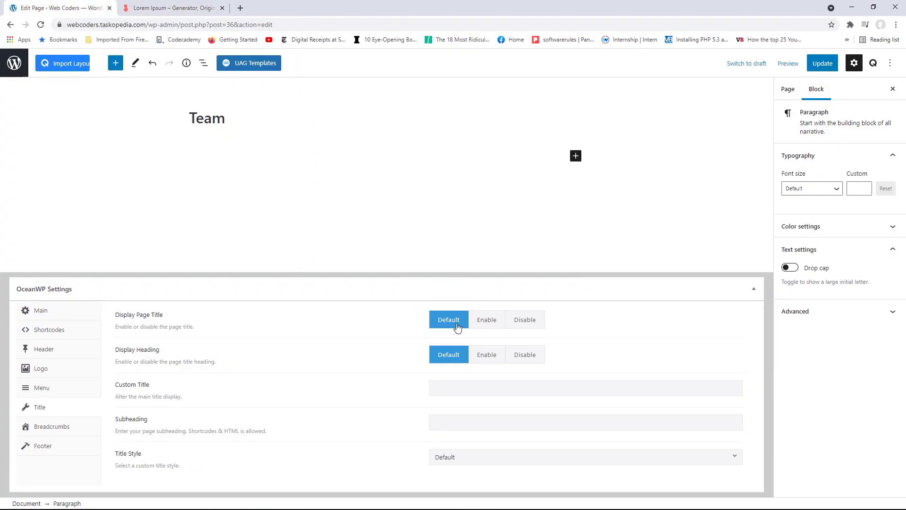
# Disable the Team page's title display and set its content layout to 100% Full Width
pyautogui.click(526, 321)
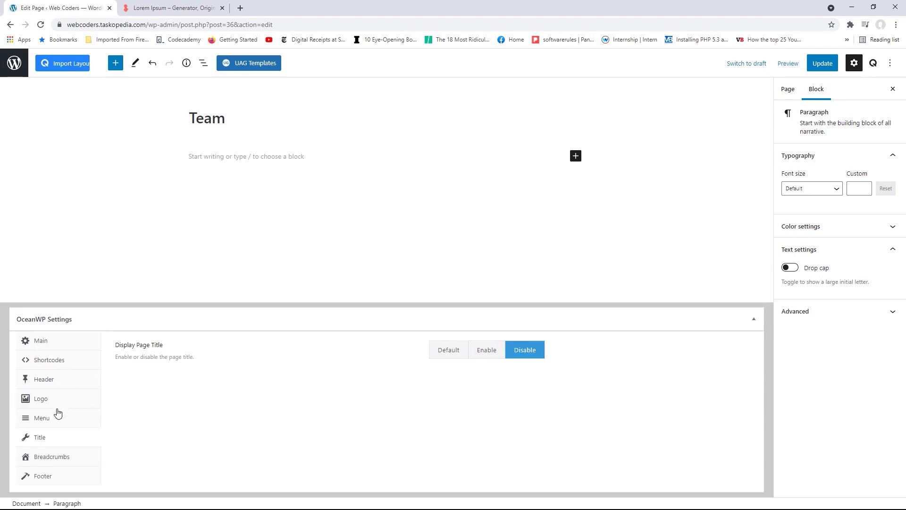
pyautogui.click(53, 342)
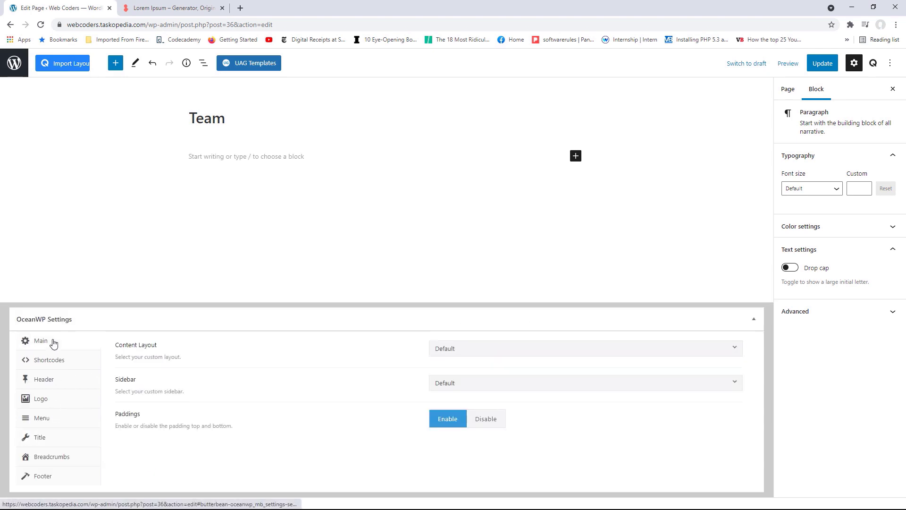
pyautogui.click(441, 350)
pyautogui.click(463, 436)
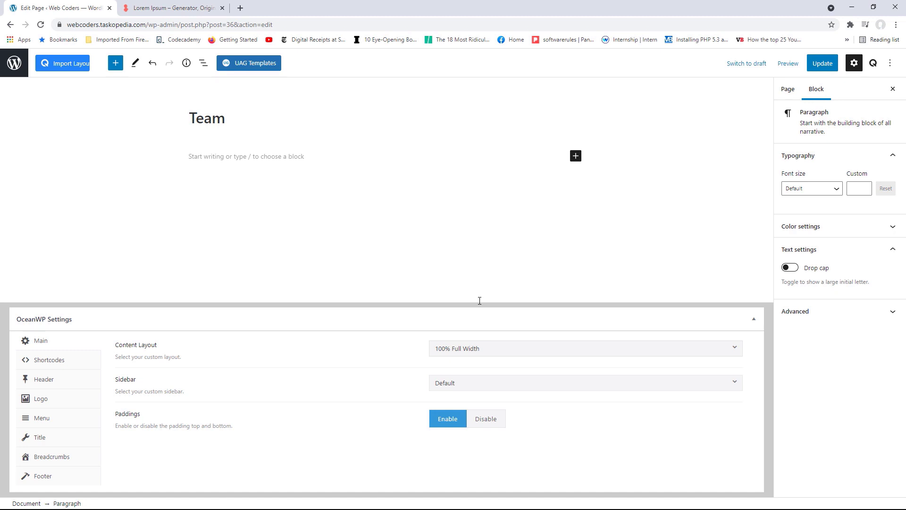
# Insert an Ultimate Addons Section block into the empty Team page
pyautogui.click(576, 155)
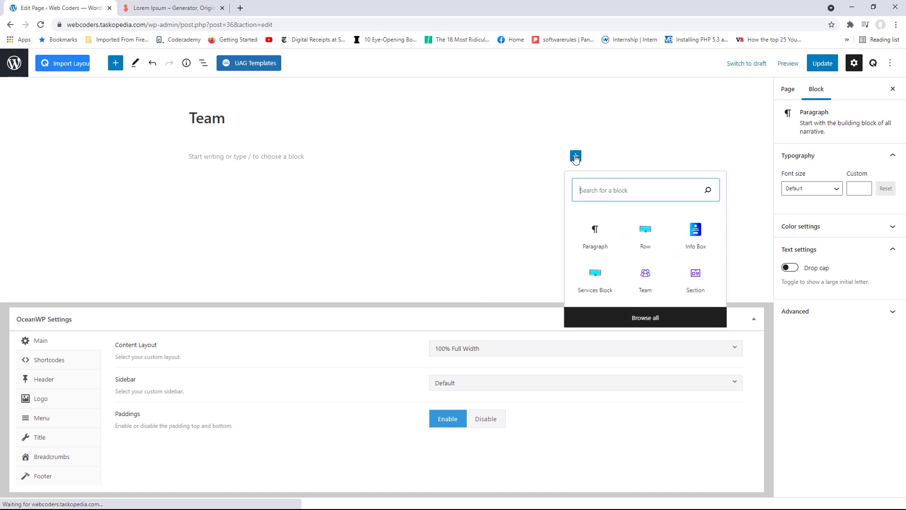
pyautogui.click(639, 321)
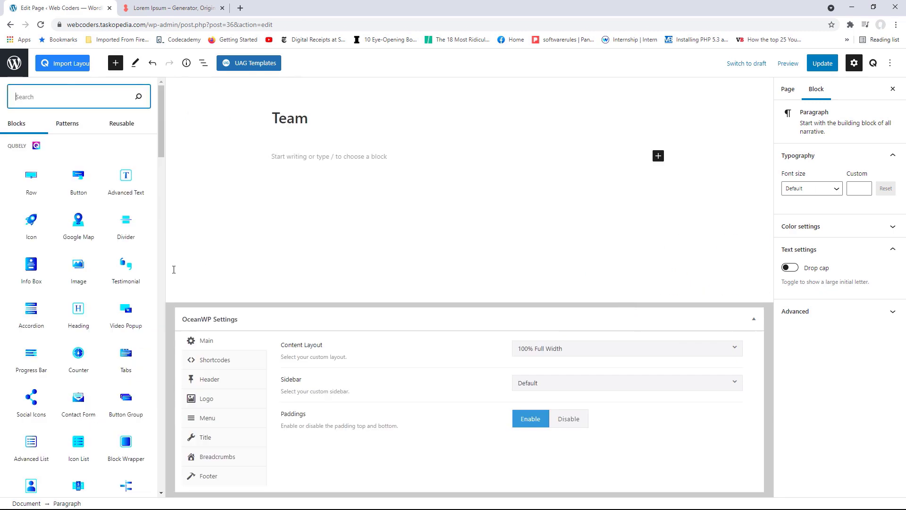
pyautogui.scroll(-5, 97, 285)
pyautogui.scroll(-20, 97, 284)
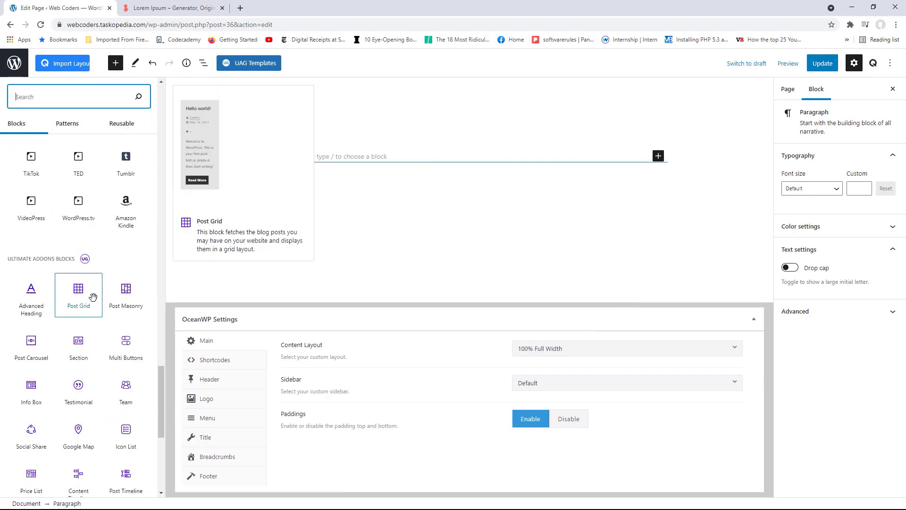
pyautogui.click(79, 347)
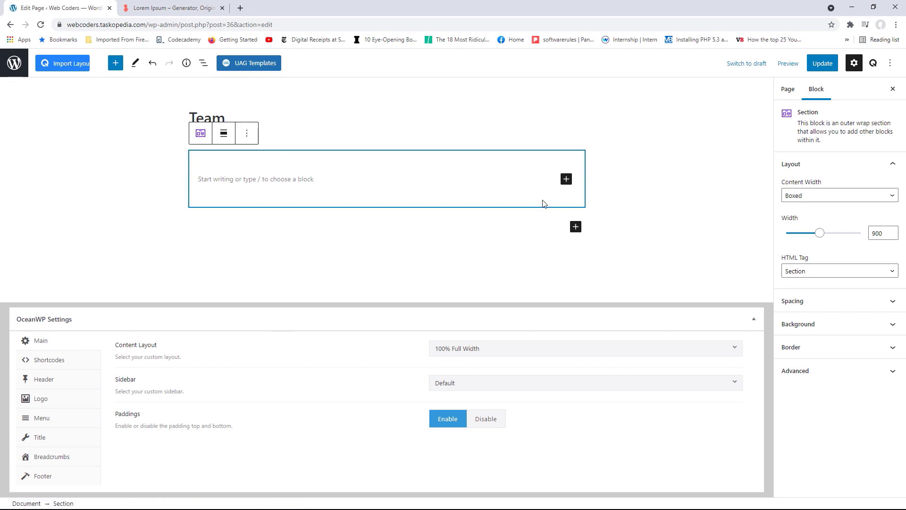
# Add a Qubely Heading block inside the section and replace its default text with "Team"
pyautogui.click(566, 180)
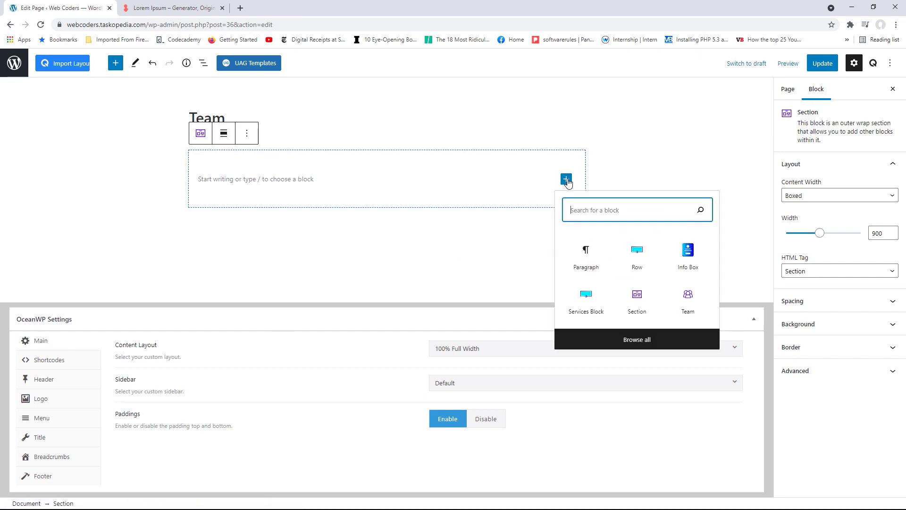
pyautogui.click(636, 339)
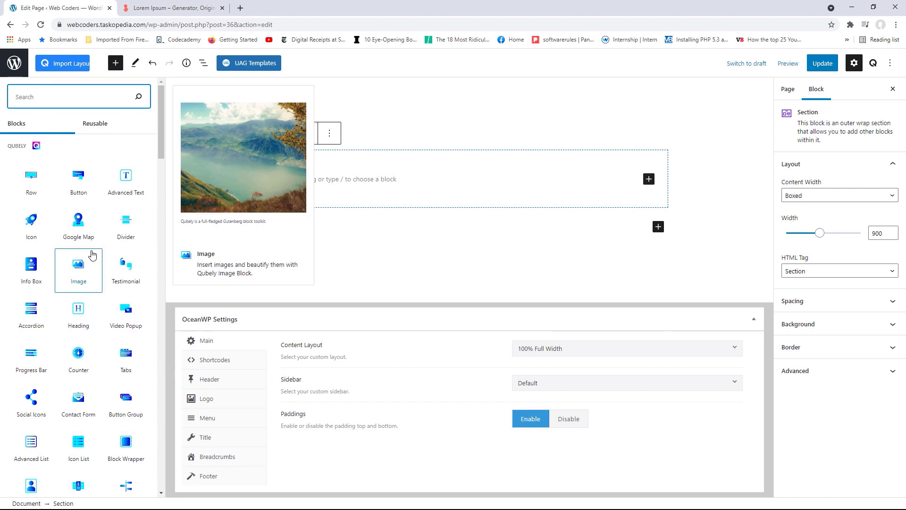
pyautogui.click(79, 313)
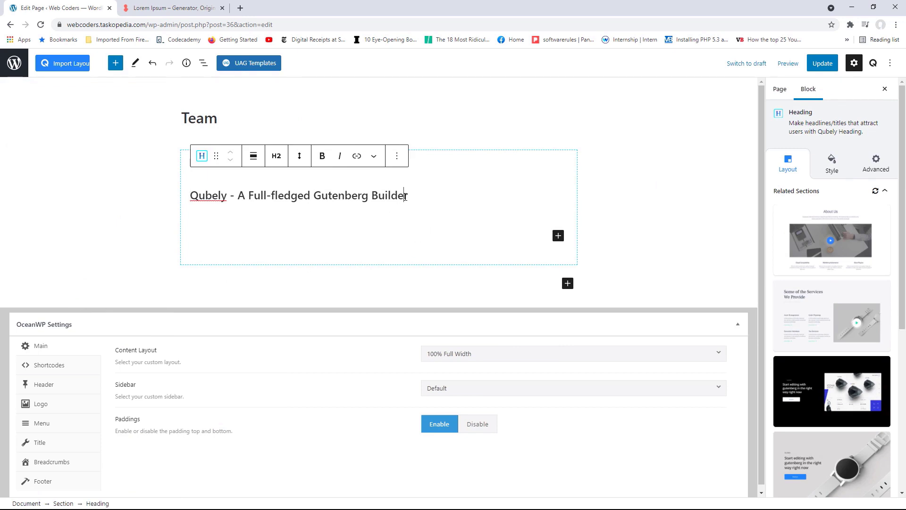
pyautogui.press('Right')
pyautogui.press('BackSpace')
pyautogui.press('BackSpace')
pyautogui.press('BackSpace')
pyautogui.press('BackSpace')
pyautogui.press('BackSpace')
pyautogui.press('BackSpace')
pyautogui.press('BackSpace')
pyautogui.press('BackSpace')
pyautogui.press('BackSpace')
pyautogui.press('BackSpace')
pyautogui.press('BackSpace')
pyautogui.press('BackSpace')
pyautogui.press('BackSpace')
pyautogui.press('BackSpace')
pyautogui.press('BackSpace')
pyautogui.press('BackSpace')
pyautogui.press('BackSpace')
pyautogui.press('BackSpace')
pyautogui.press('BackSpace')
pyautogui.press('BackSpace')
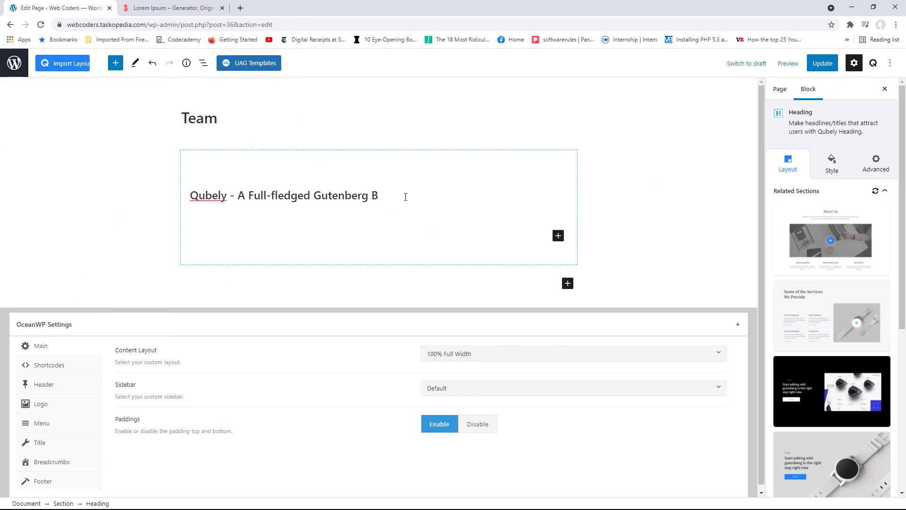
pyautogui.press('BackSpace')
pyautogui.press('BackSpace')
pyautogui.press('BackSpace')
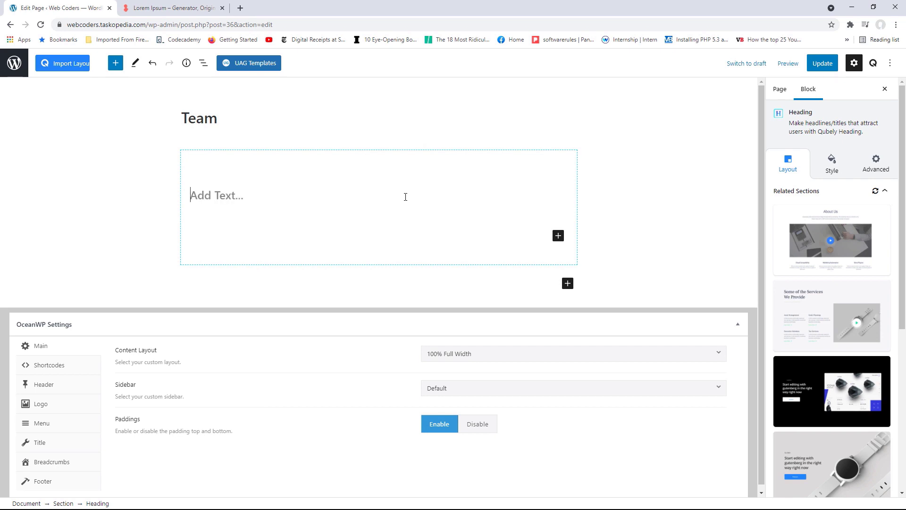
pyautogui.write('Team')
# Center the Team heading and set its font size to 34 px and weight to 300
pyautogui.click(831, 164)
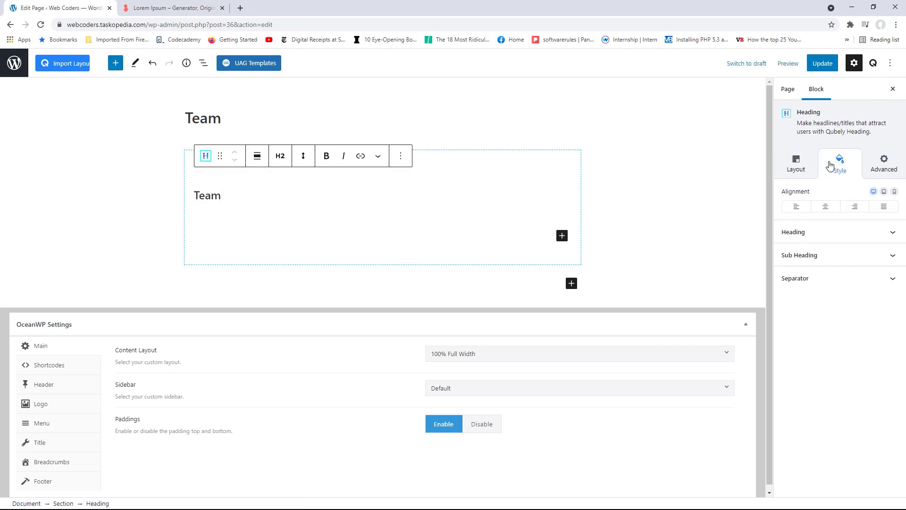
pyautogui.click(826, 207)
pyautogui.click(829, 234)
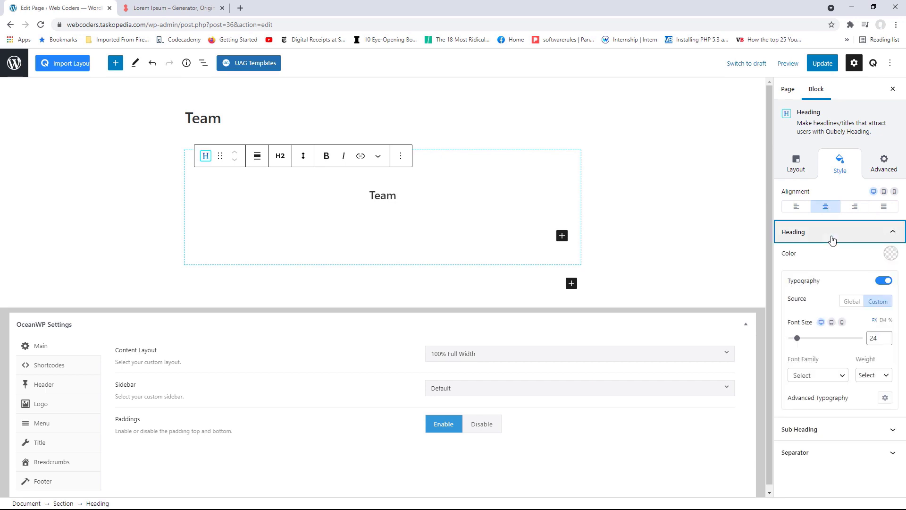
pyautogui.click(888, 335)
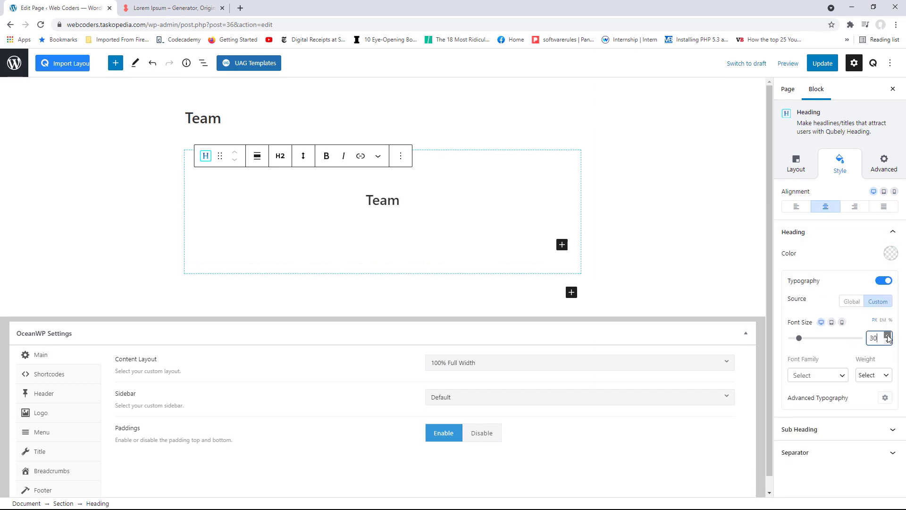
pyautogui.click(881, 375)
pyautogui.click(859, 446)
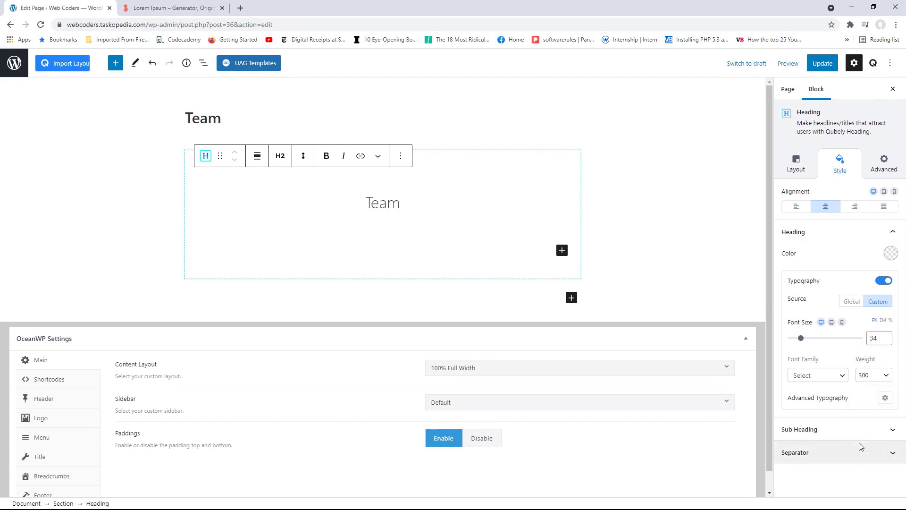
# Add a Line separator to the Team heading, color it with the cyan preset and set its position to Bottom
pyautogui.click(867, 453)
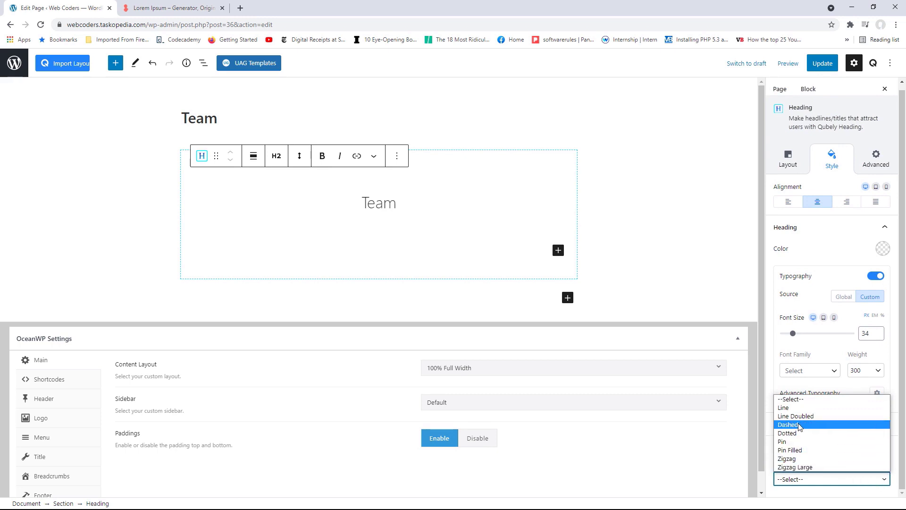
pyautogui.click(797, 408)
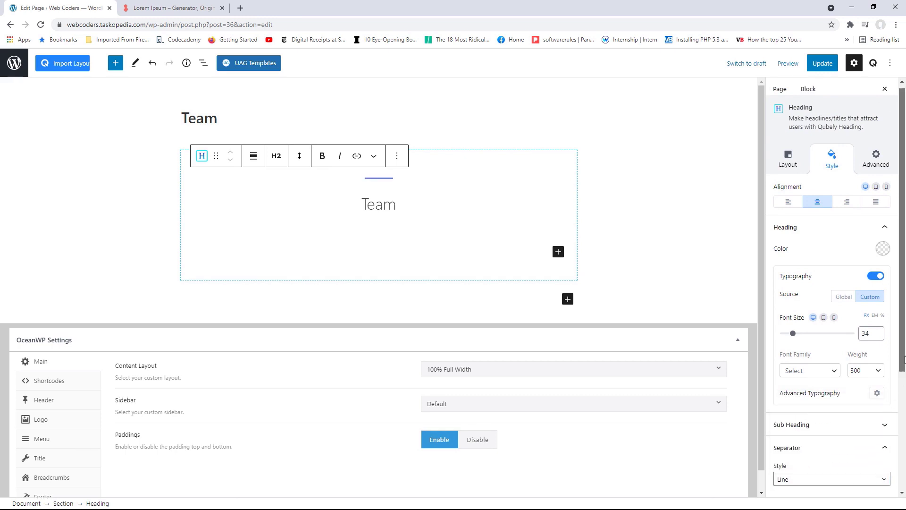
pyautogui.scroll(-3, 872, 387)
pyautogui.click(873, 353)
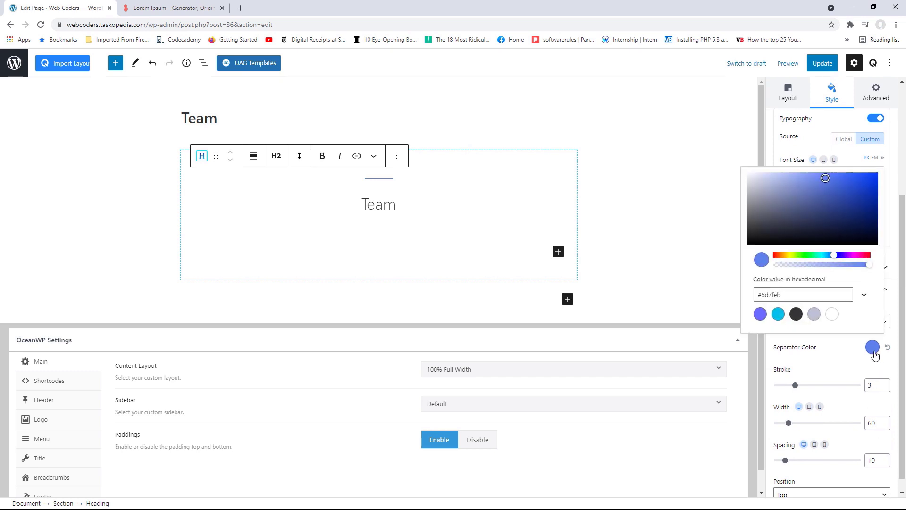
pyautogui.click(778, 315)
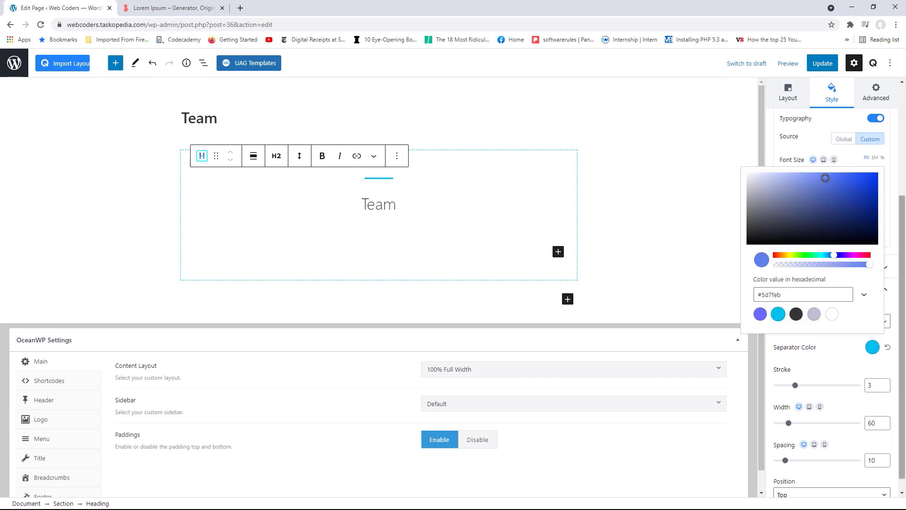
pyautogui.scroll(-1, 873, 448)
pyautogui.click(871, 481)
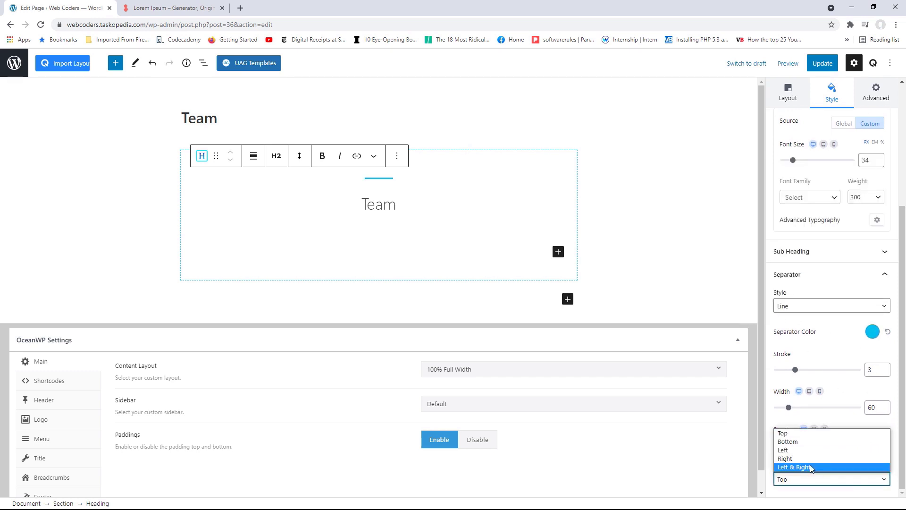
pyautogui.click(806, 442)
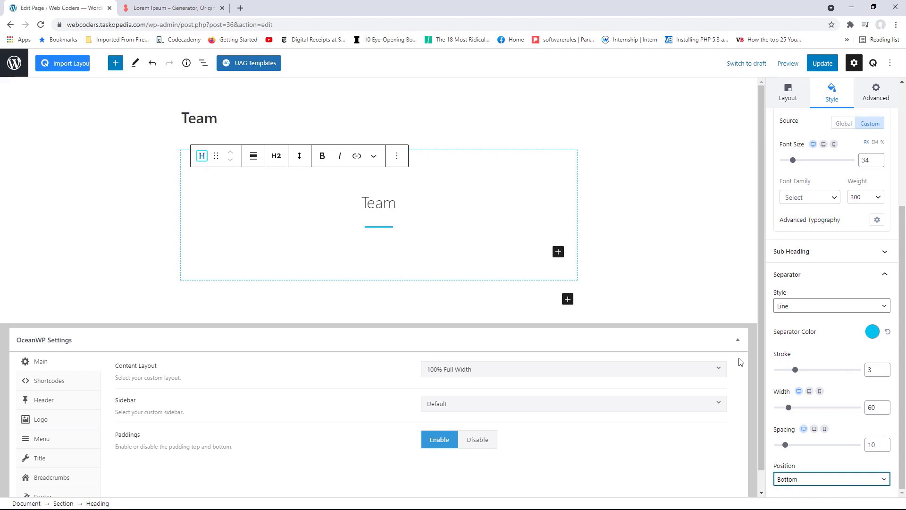
# Insert an Advanced Columns block with four equal columns in the section and move it below the Team heading
pyautogui.click(558, 251)
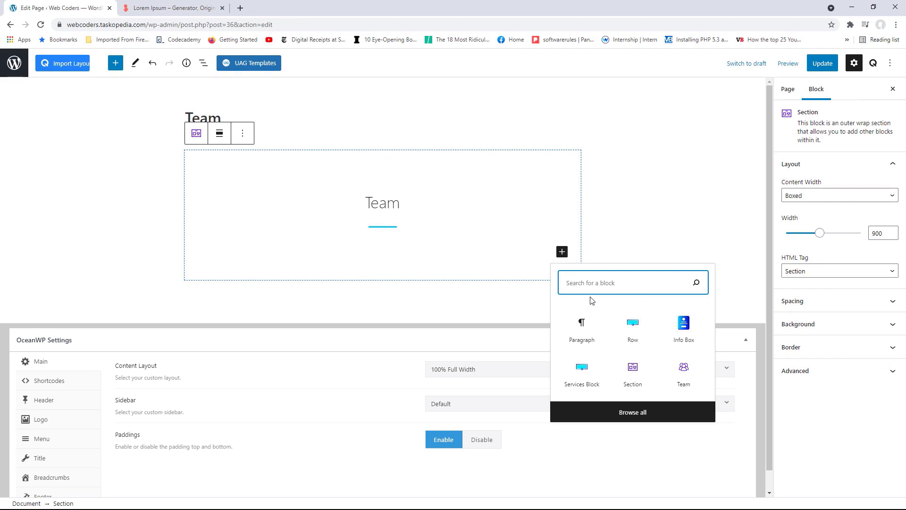
pyautogui.click(635, 414)
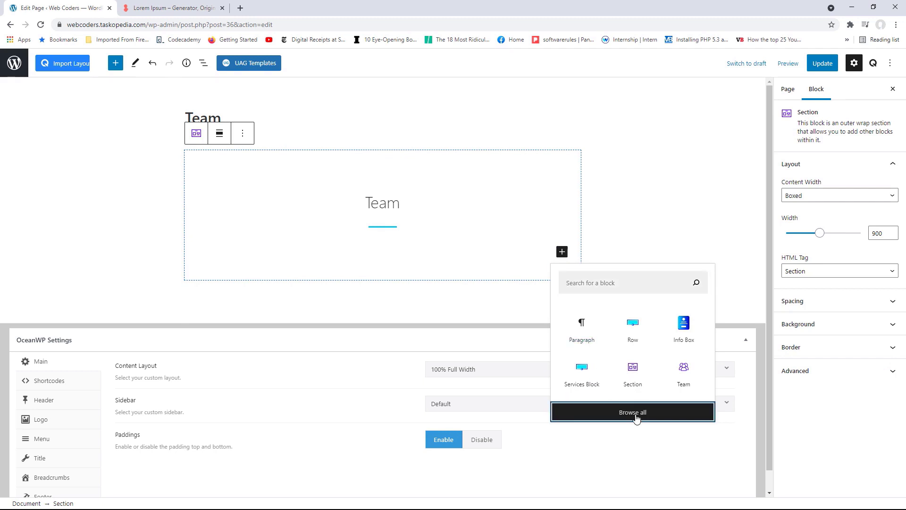
pyautogui.moveTo(161, 158); pyautogui.dragTo(156, 465)
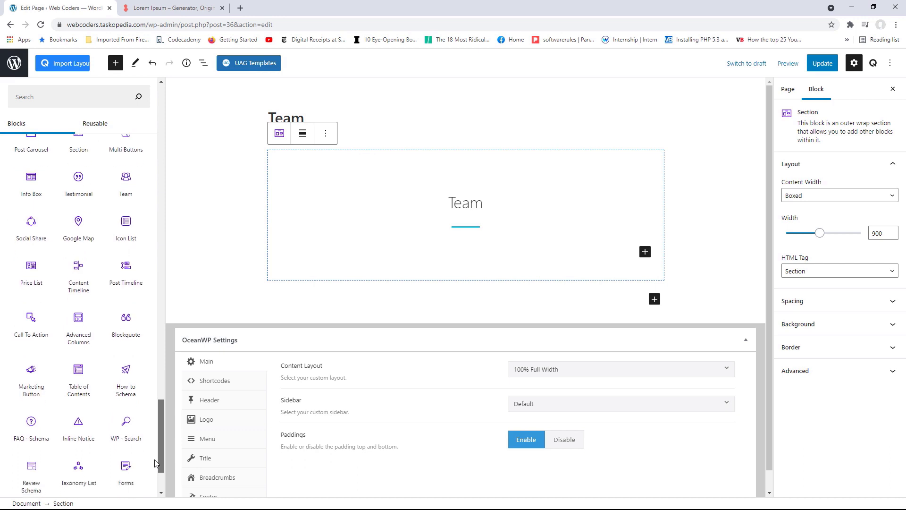
pyautogui.click(82, 321)
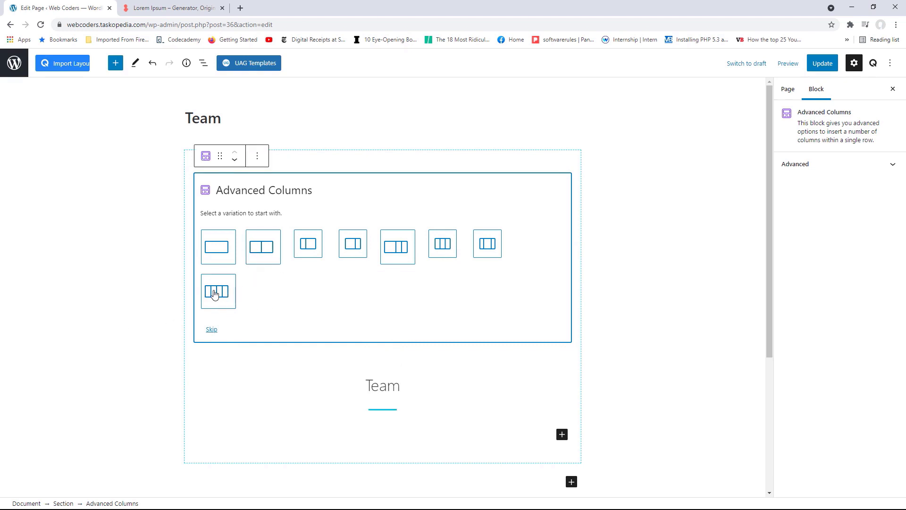
pyautogui.click(219, 295)
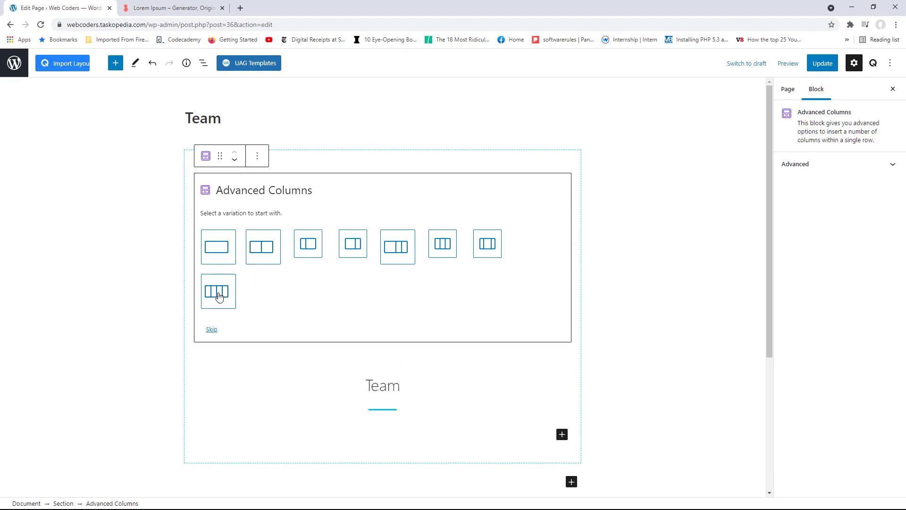
pyautogui.click(218, 296)
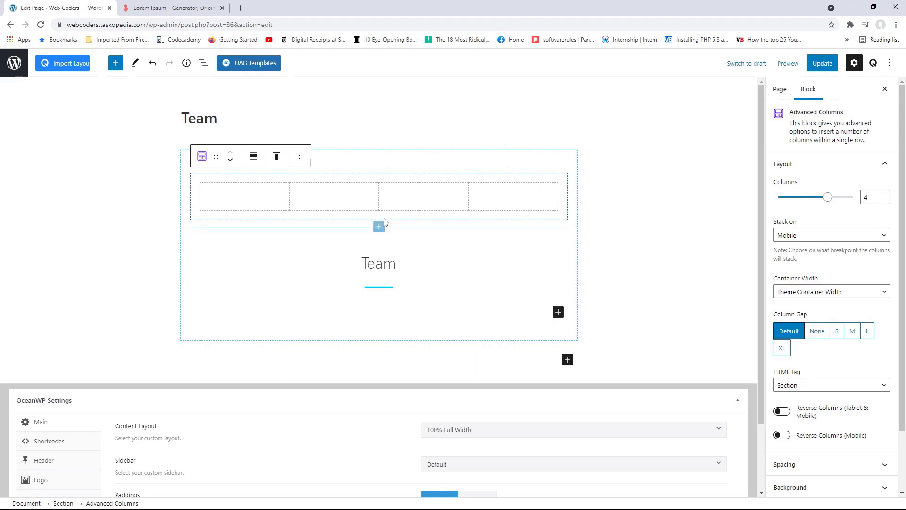
pyautogui.click(231, 162)
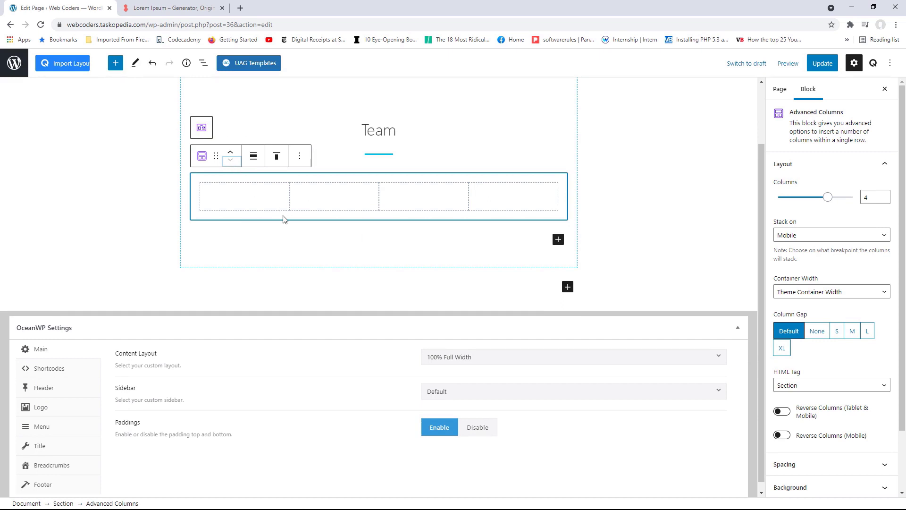
# Insert an Ultimate Addons Team block into the first of the four columns
pyautogui.click(239, 197)
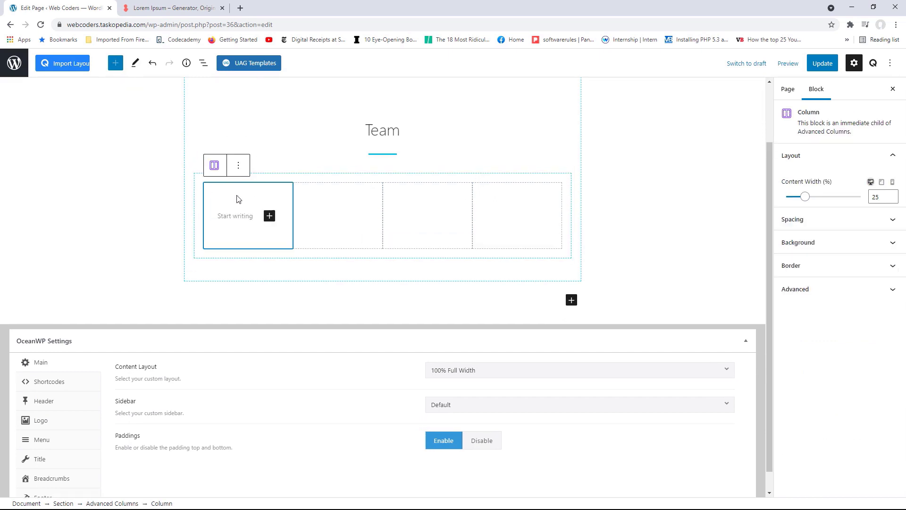
pyautogui.click(269, 217)
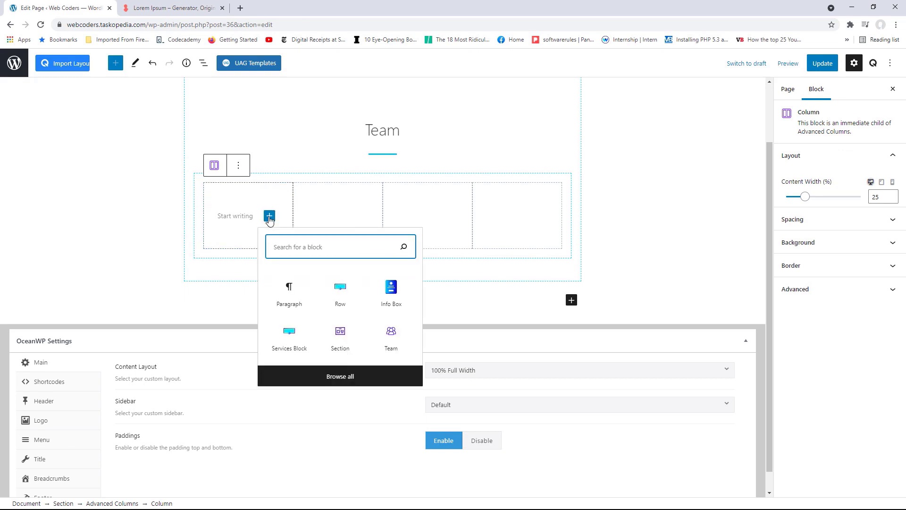
pyautogui.click(343, 376)
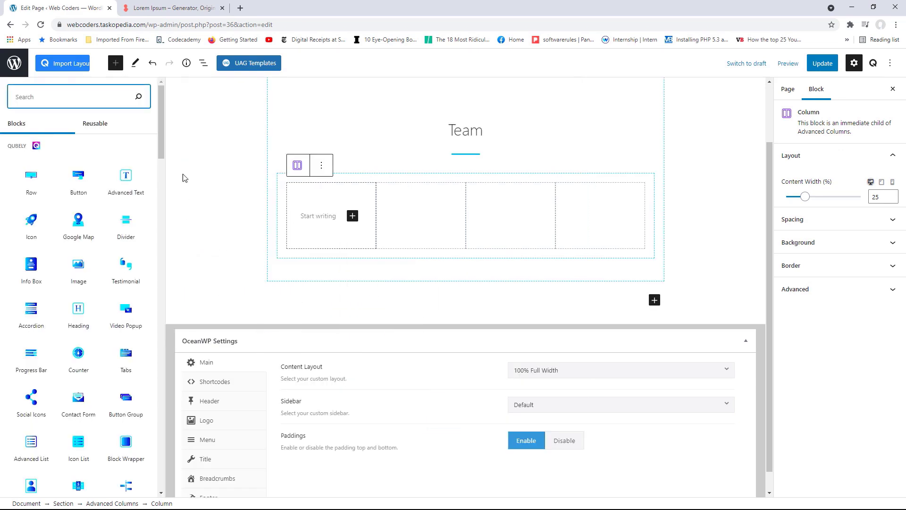
pyautogui.moveTo(161, 156); pyautogui.dragTo(150, 416)
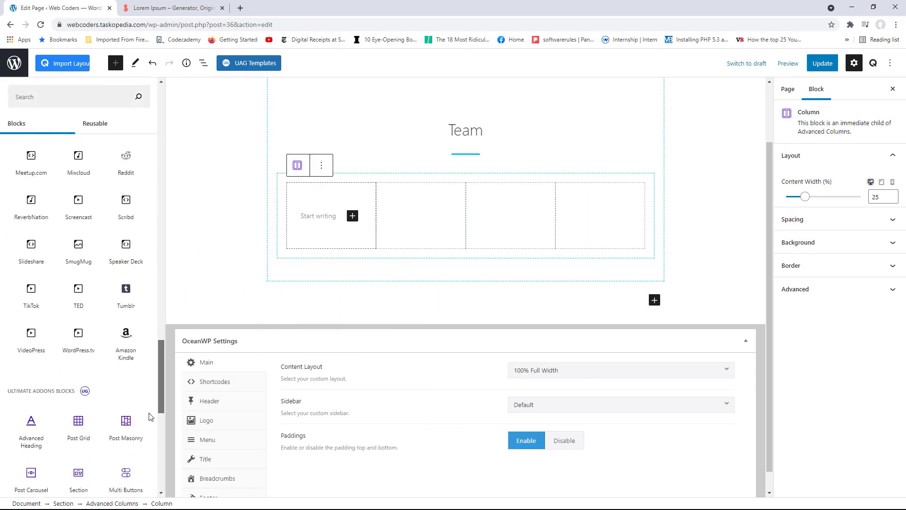
pyautogui.scroll(-5, 150, 416)
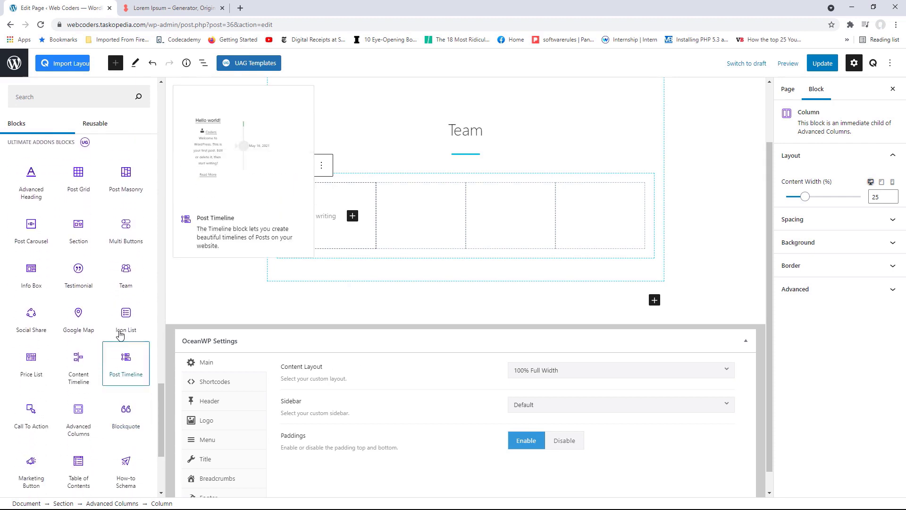
pyautogui.click(126, 275)
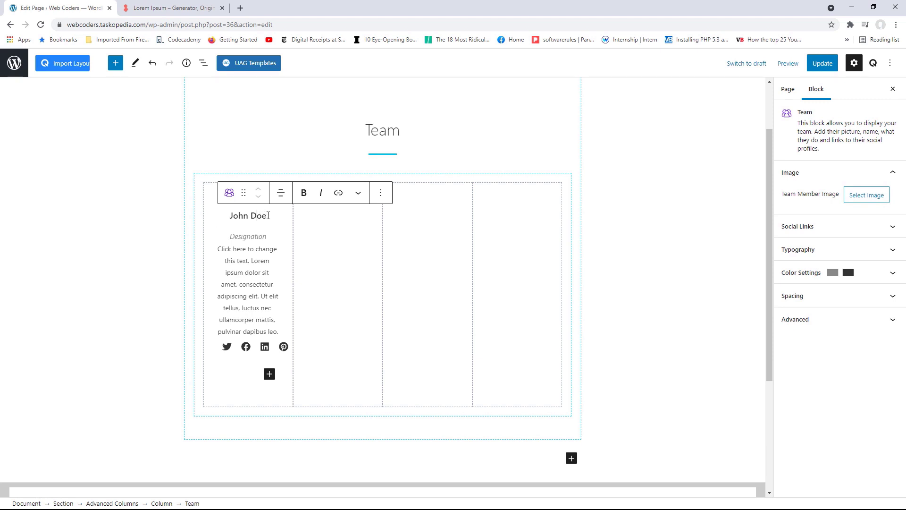
# Replace the first team card's placeholder name with the member's full name and set the designation to "CEO"
pyautogui.moveTo(268, 216); pyautogui.dragTo(230, 217)
pyautogui.write('M')
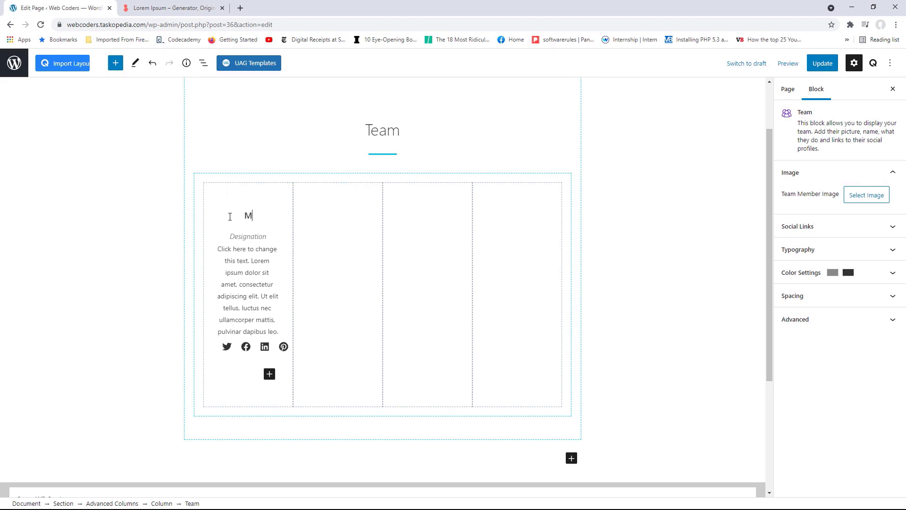
pyautogui.write('ark Johnson')
pyautogui.moveTo(267, 236); pyautogui.dragTo(230, 235)
pyautogui.write('CEO')
# Switch to the Lorem Ipsum site and copy the passage from "Lorem ipsum dolor sit amet" through "et dolor"
pyautogui.click(162, 7)
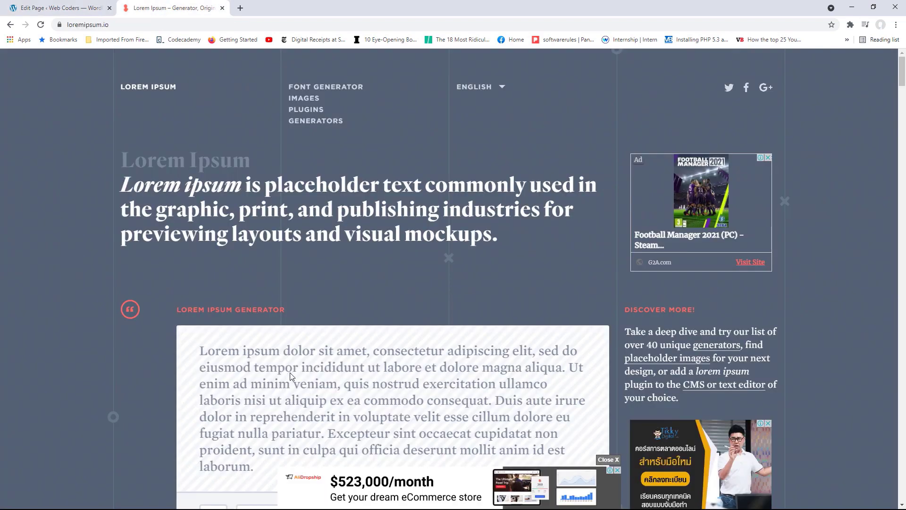
pyautogui.moveTo(467, 367); pyautogui.dragTo(314, 352)
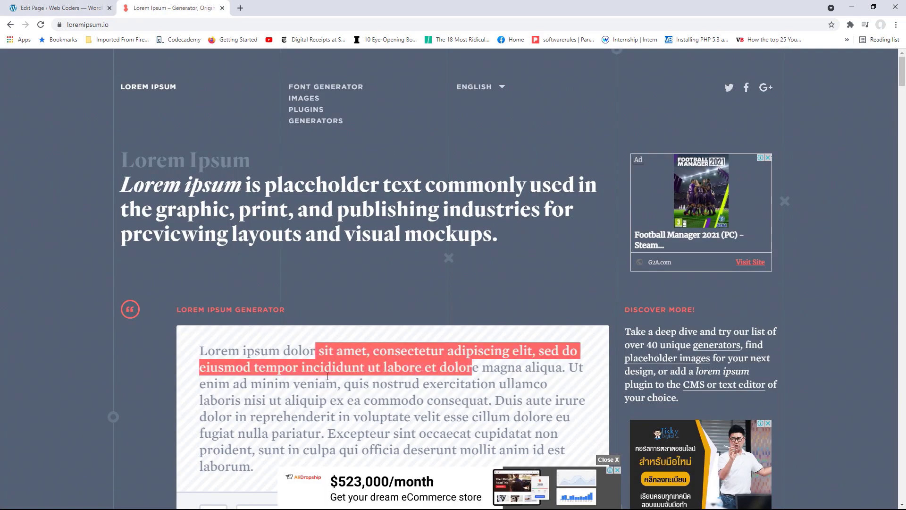
pyautogui.click(354, 383)
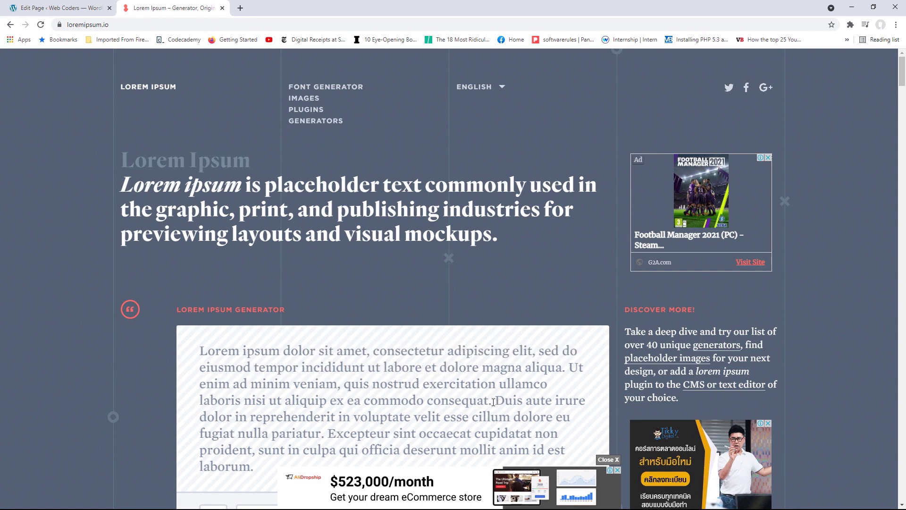
pyautogui.moveTo(472, 367); pyautogui.dragTo(343, 351)
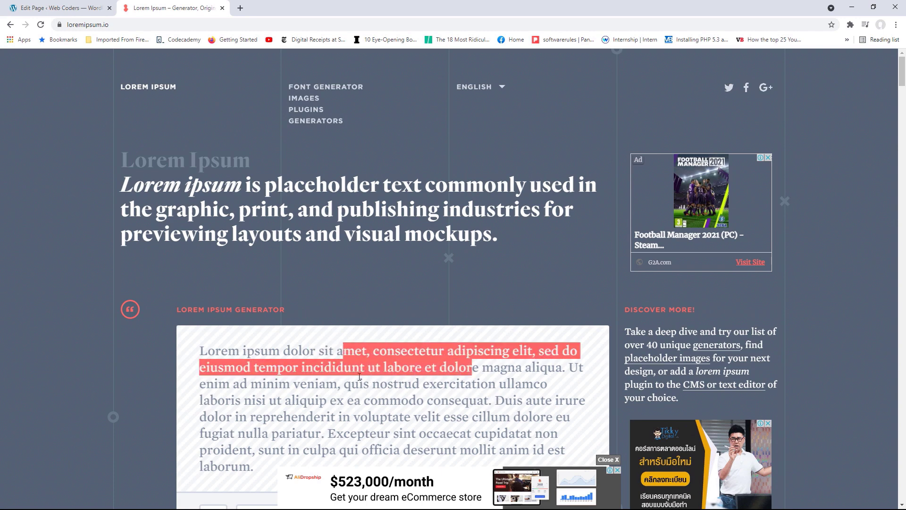
pyautogui.rightClick(210, 358)
pyautogui.click(240, 366)
# Return to the page editor and replace the first team card's placeholder description with the copied Lorem ipsum passage
pyautogui.click(61, 8)
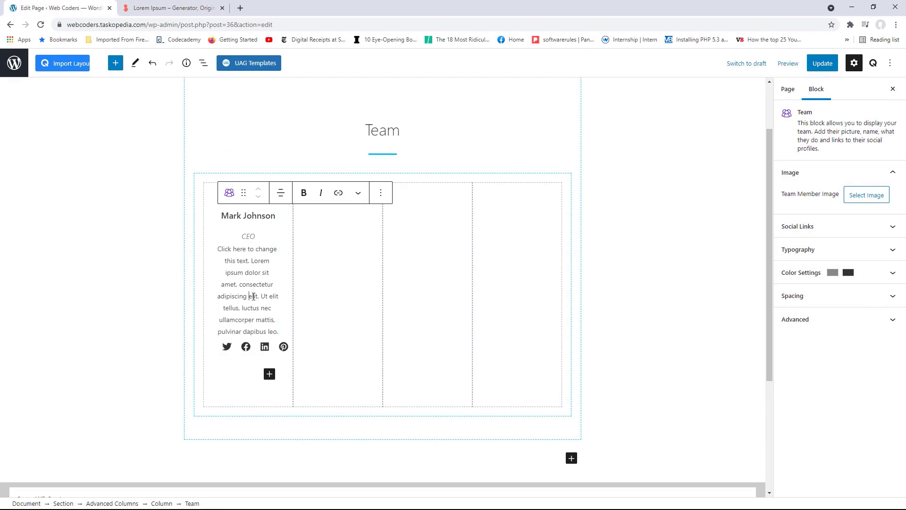
pyautogui.click(282, 333)
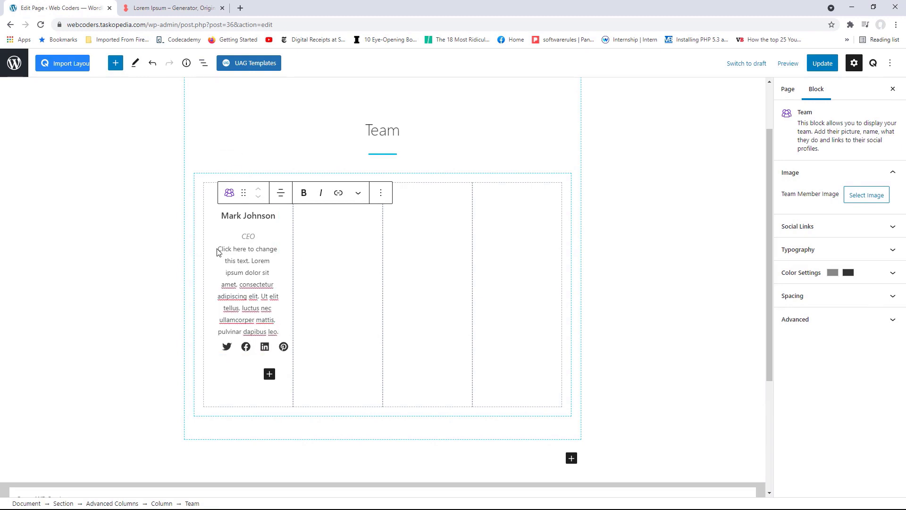
pyautogui.moveTo(217, 252); pyautogui.dragTo(285, 332)
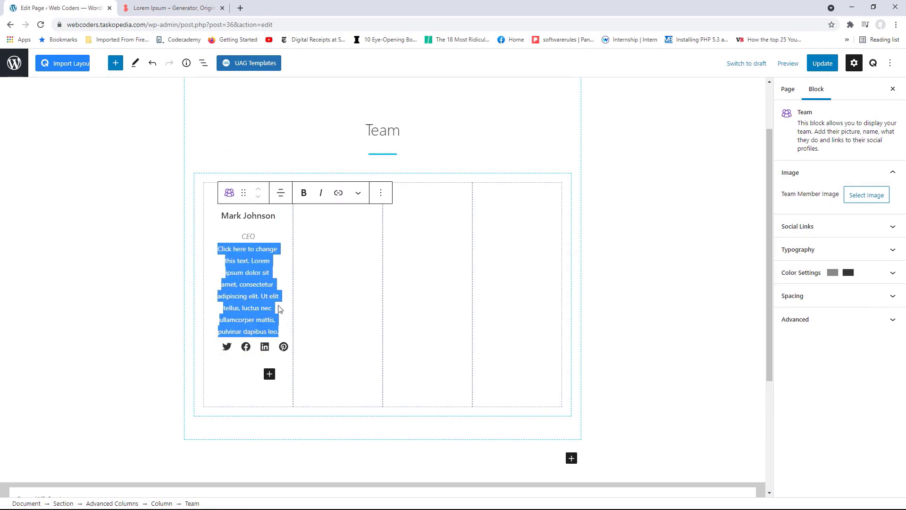
pyautogui.press('BackSpace')
pyautogui.hotkey('ctrl', 'v')
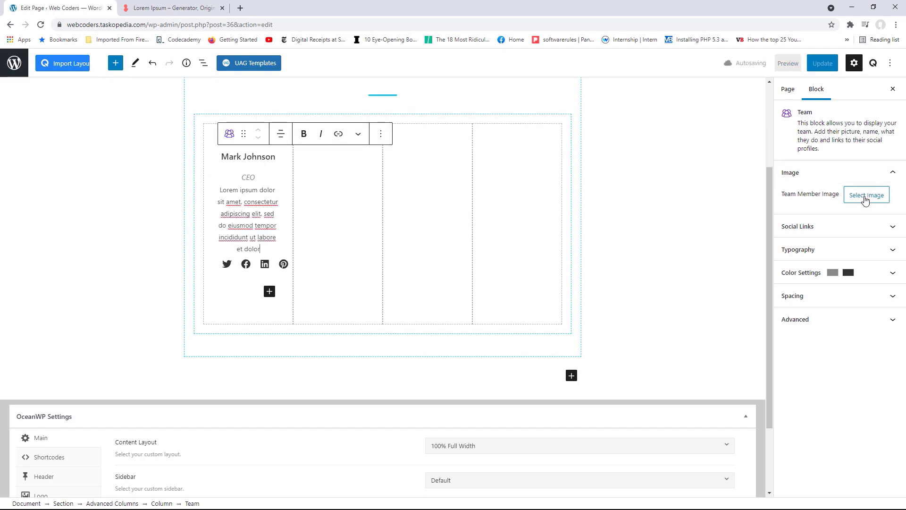
# Set rusty.jpg from the media library as the first card's team member image
pyautogui.click(865, 201)
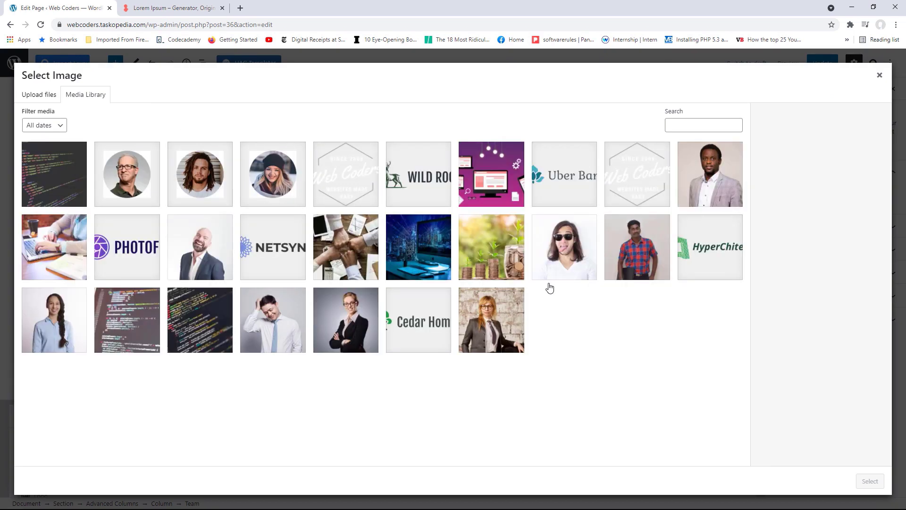
pyautogui.click(202, 254)
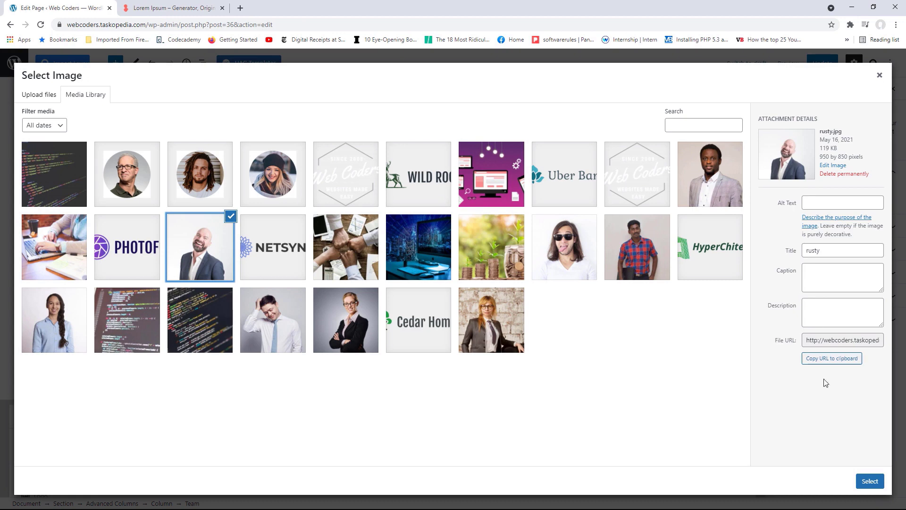
pyautogui.click(870, 481)
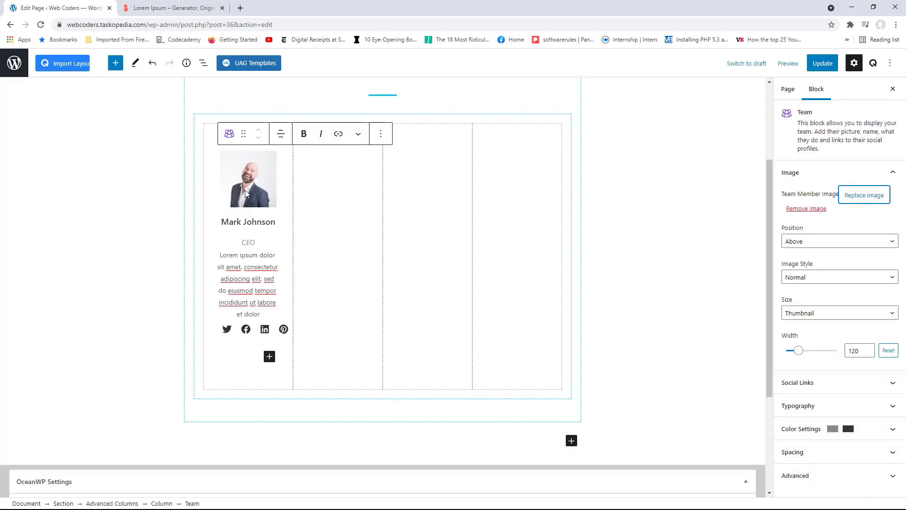
# Set the team member image's position to Above and its image style to Circle
pyautogui.click(860, 244)
pyautogui.click(859, 252)
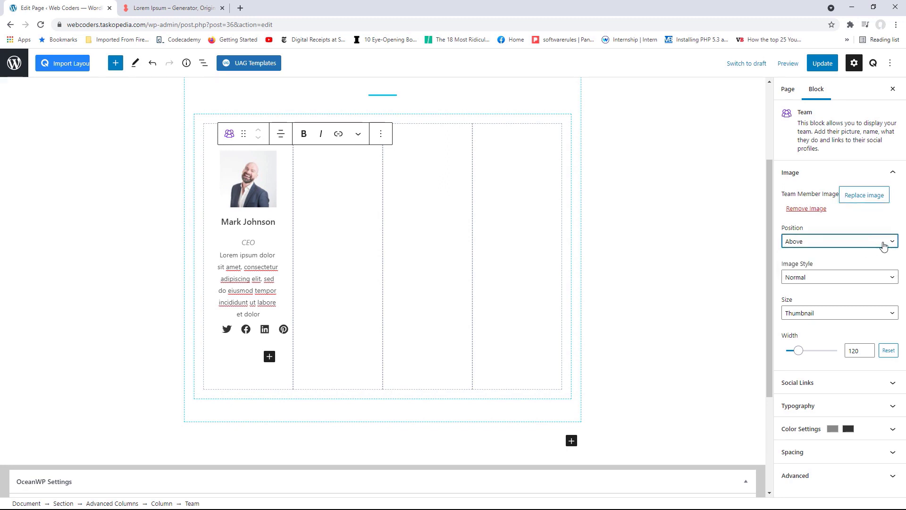
pyautogui.click(869, 279)
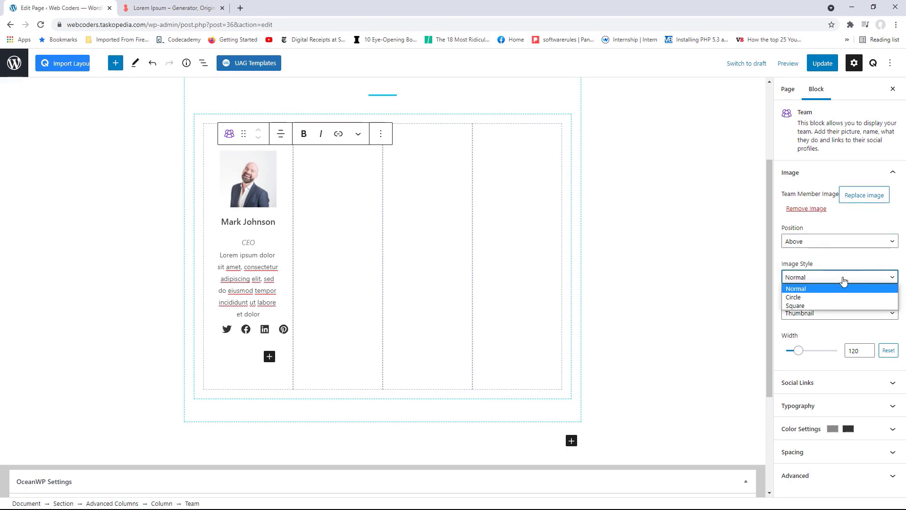
pyautogui.click(824, 296)
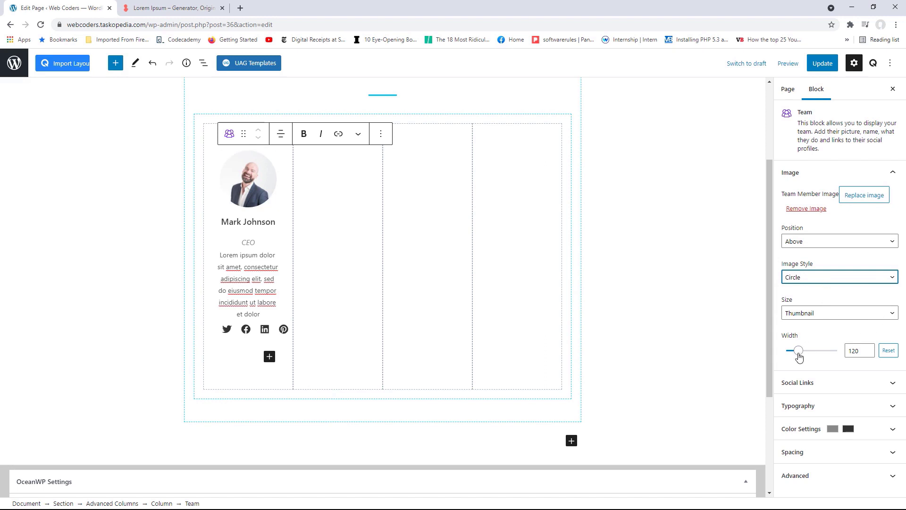
# Set the width of the circular team member image to 175
pyautogui.moveTo(801, 355); pyautogui.dragTo(806, 356)
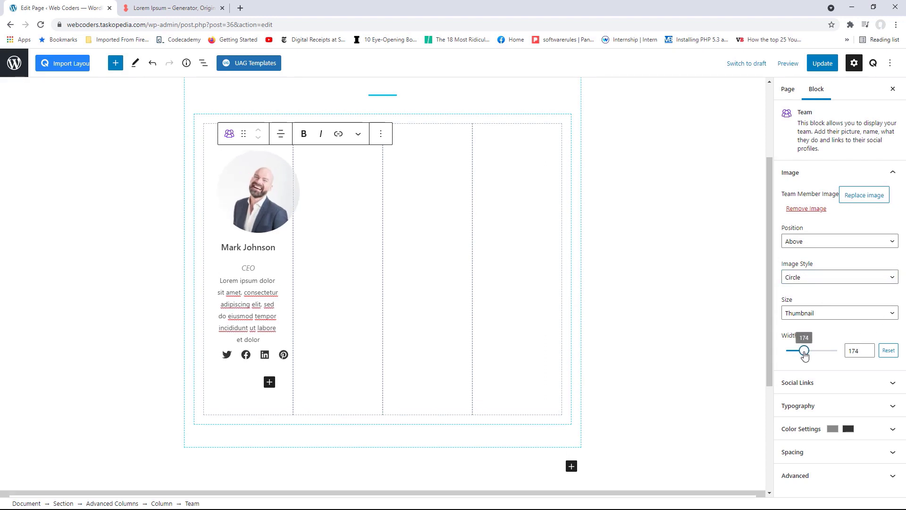
pyautogui.click(868, 353)
pyautogui.click(868, 353)
pyautogui.click(867, 353)
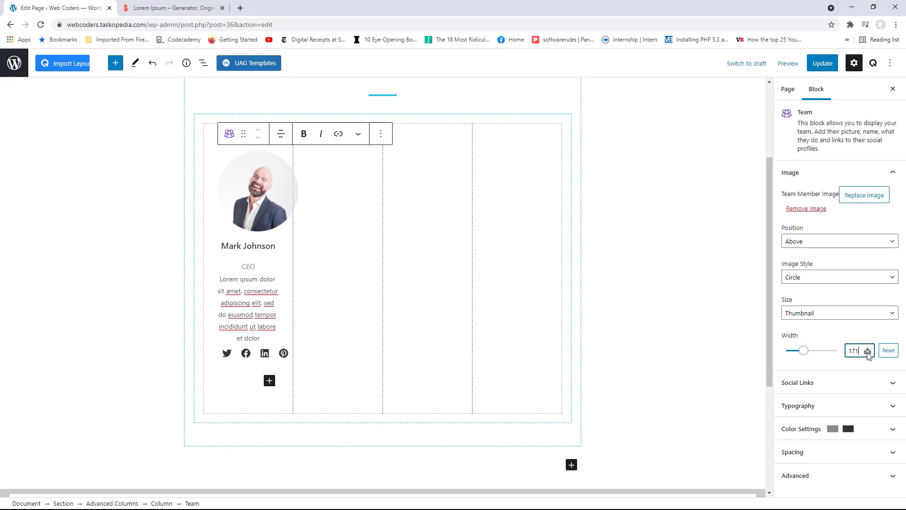
pyautogui.click(868, 349)
pyautogui.click(868, 348)
pyautogui.click(868, 348)
pyautogui.click(867, 348)
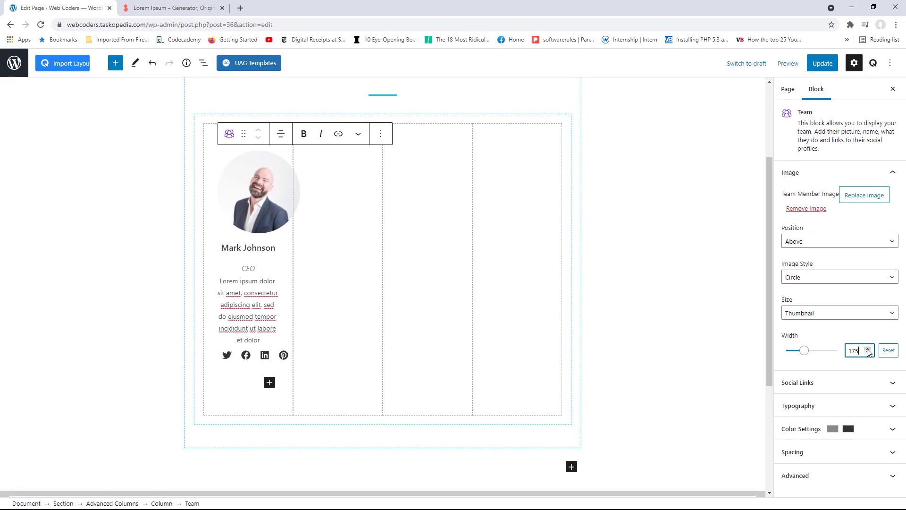
pyautogui.click(875, 175)
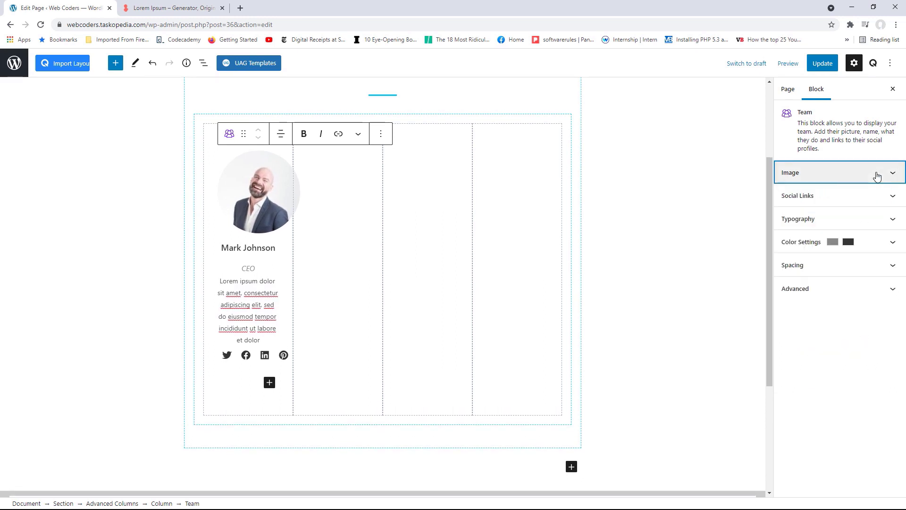
# Remove the Pinterest icon from the first team card's social links
pyautogui.click(852, 205)
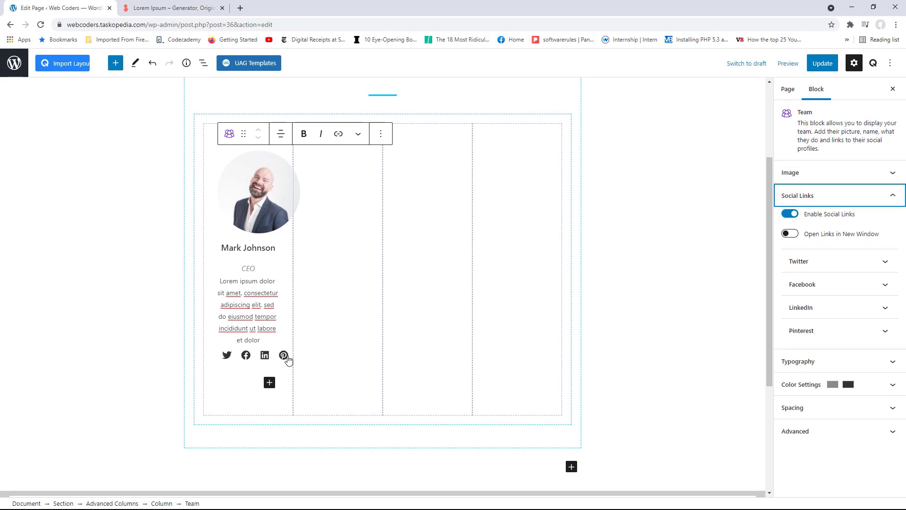
pyautogui.click(883, 333)
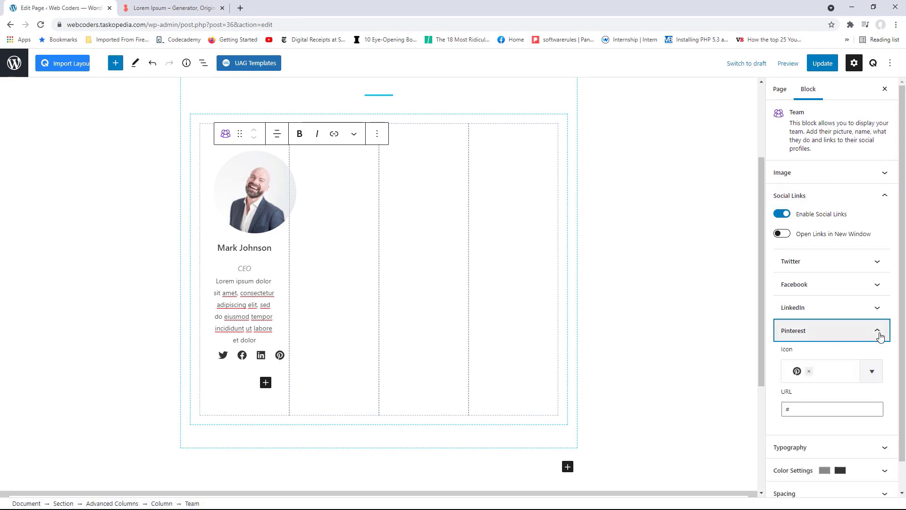
pyautogui.click(809, 372)
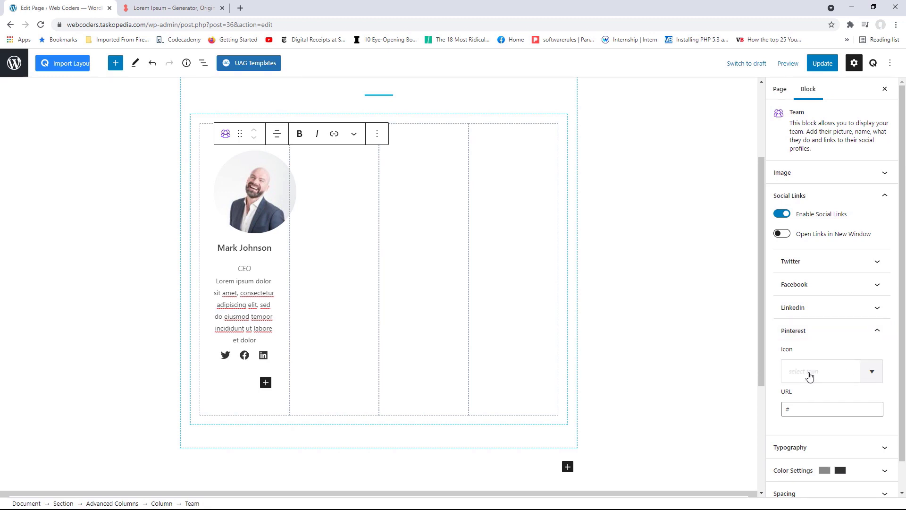
pyautogui.click(872, 372)
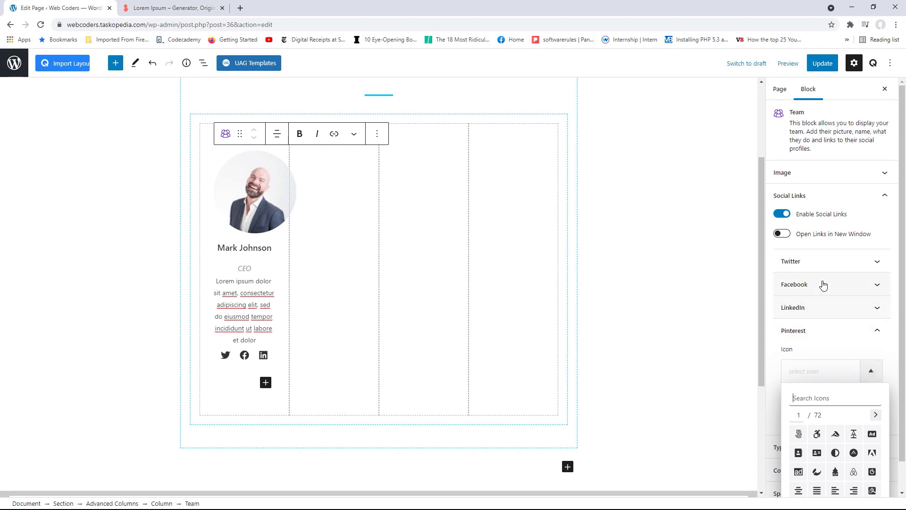
pyautogui.click(824, 262)
pyautogui.click(801, 341)
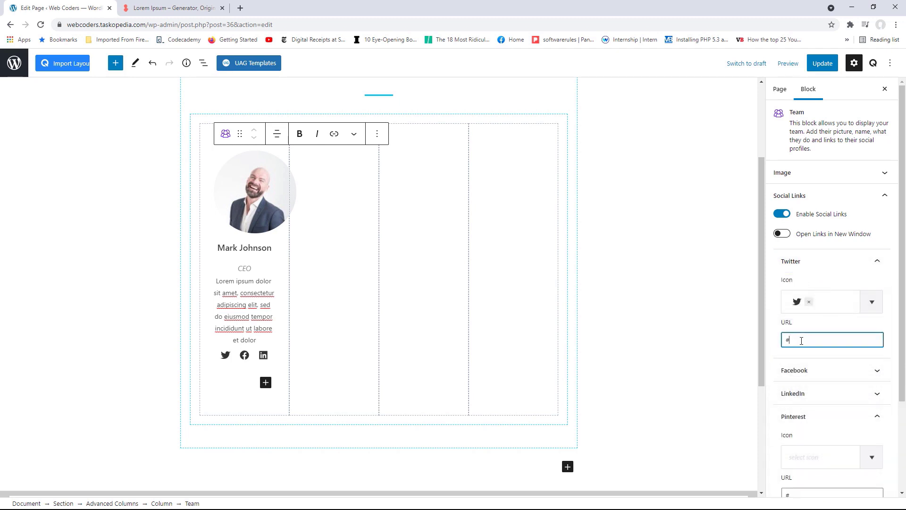
pyautogui.click(833, 265)
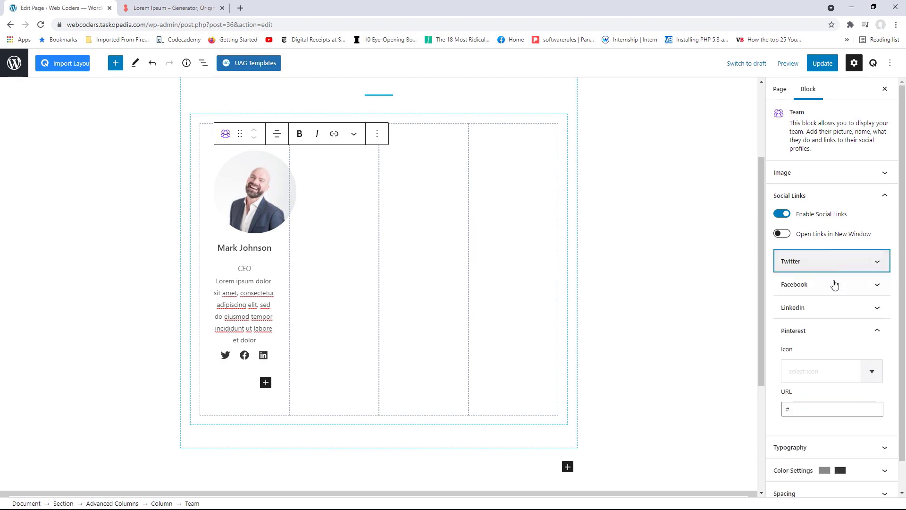
pyautogui.click(821, 292)
pyautogui.click(821, 295)
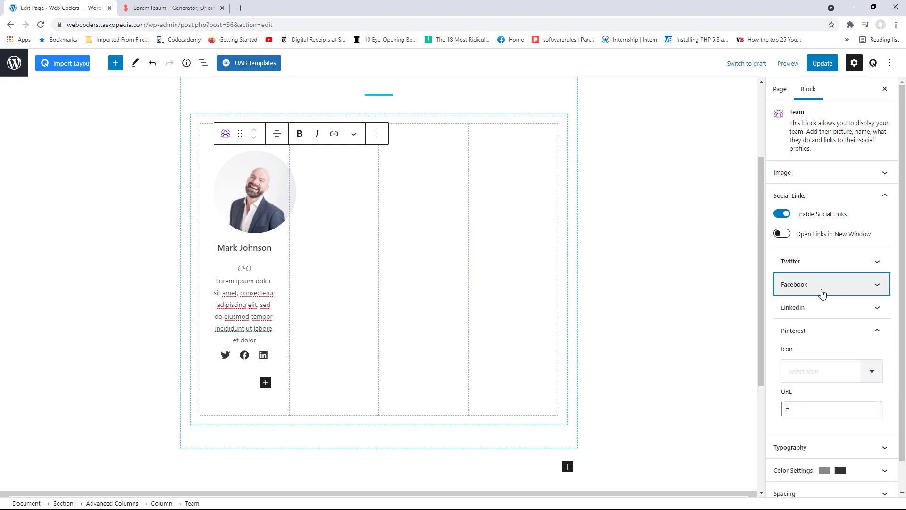
# Set the team card's title typography to the Open Sans font family with a font weight of 400
pyautogui.click(880, 189)
pyautogui.click(873, 217)
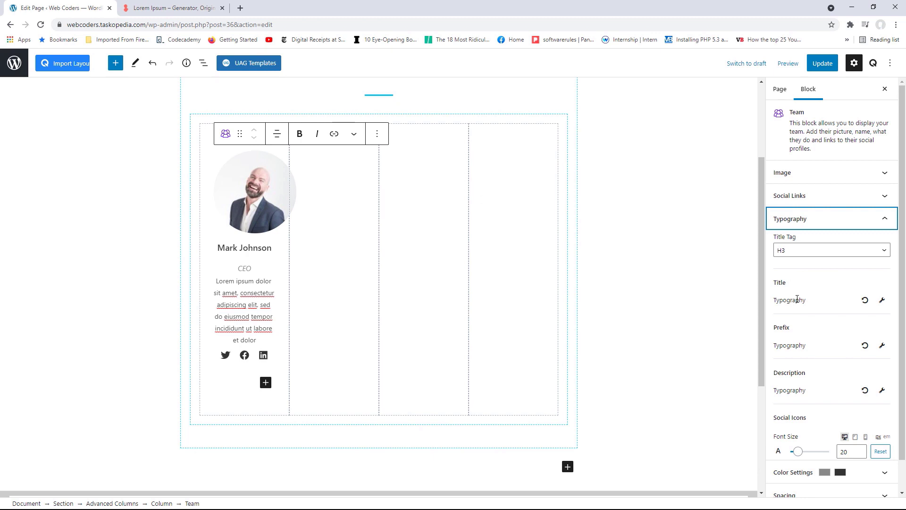
pyautogui.click(882, 301)
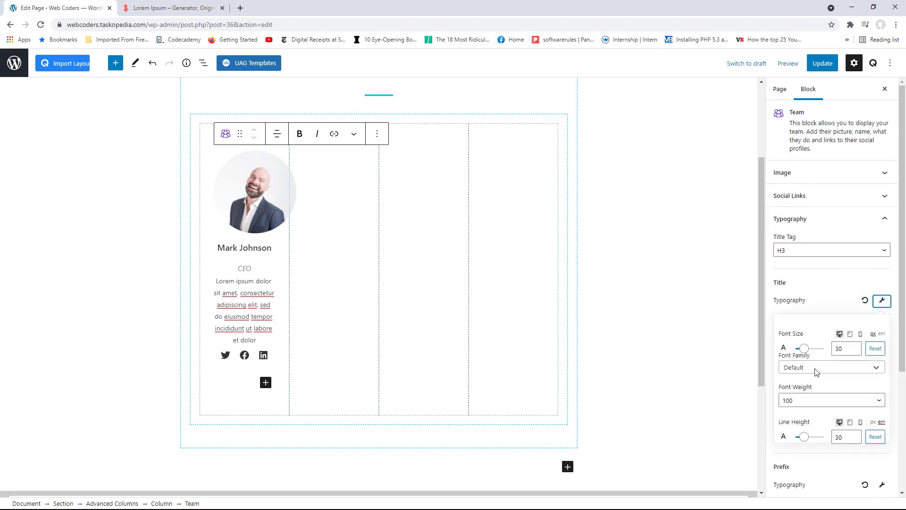
pyautogui.click(815, 371)
pyautogui.write('op')
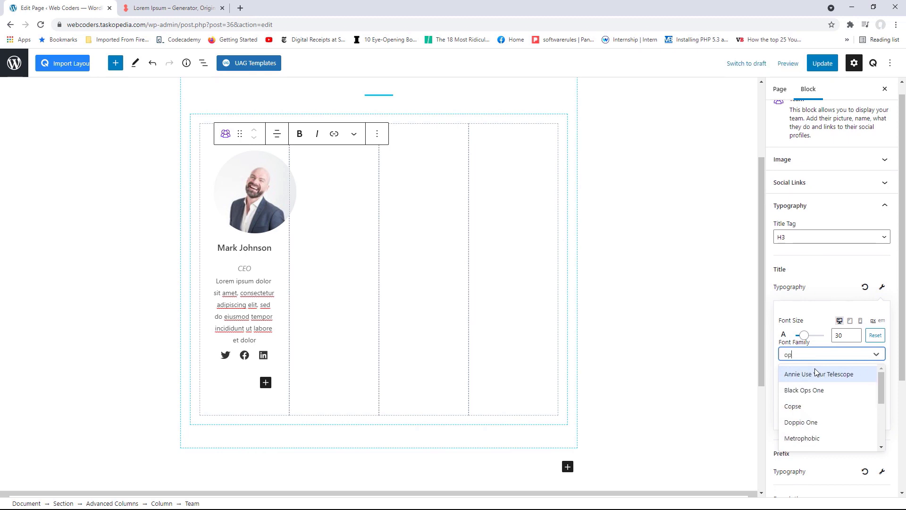
pyautogui.write('en')
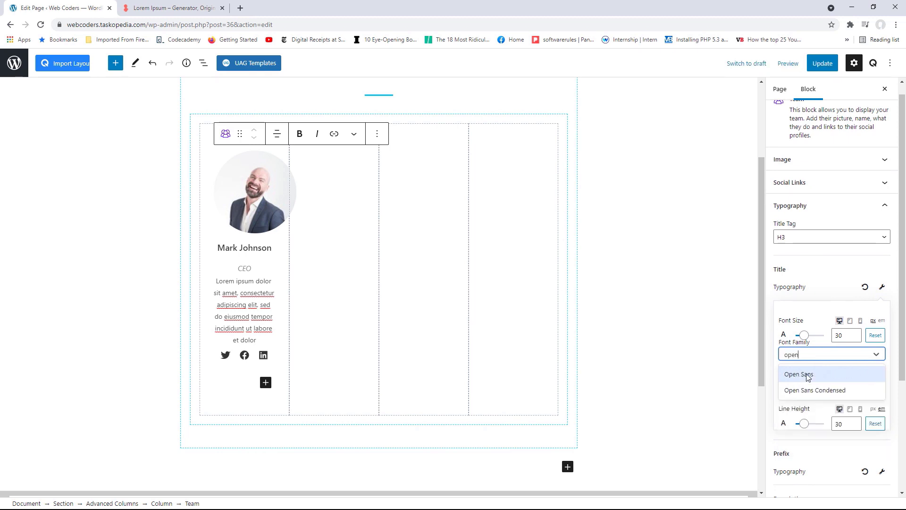
pyautogui.click(810, 377)
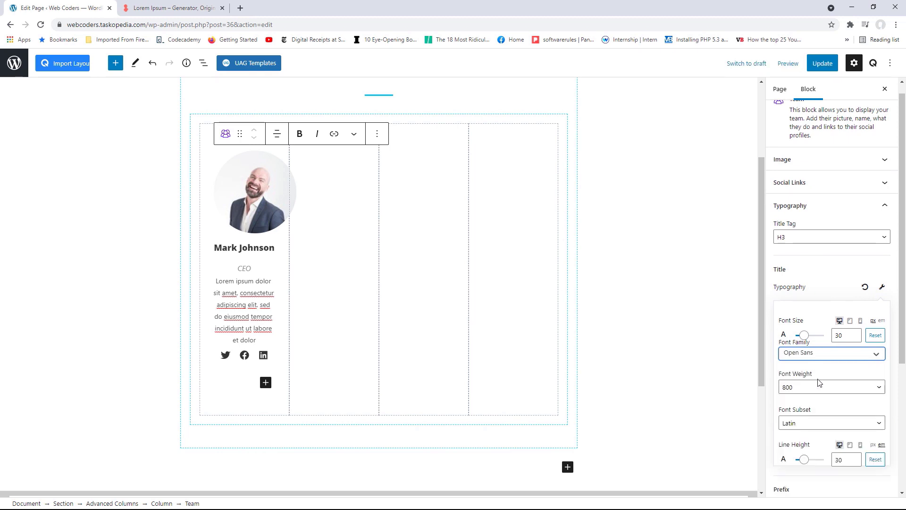
pyautogui.click(818, 387)
pyautogui.click(797, 411)
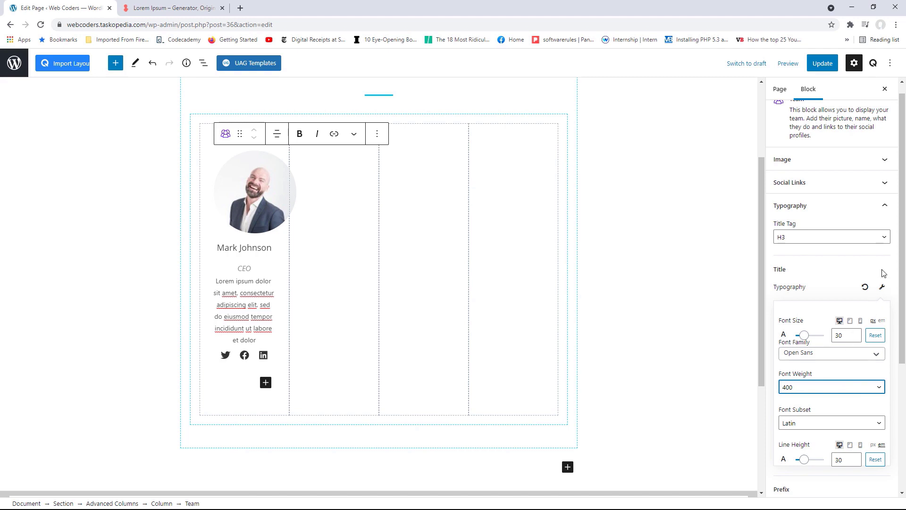
pyautogui.click(871, 214)
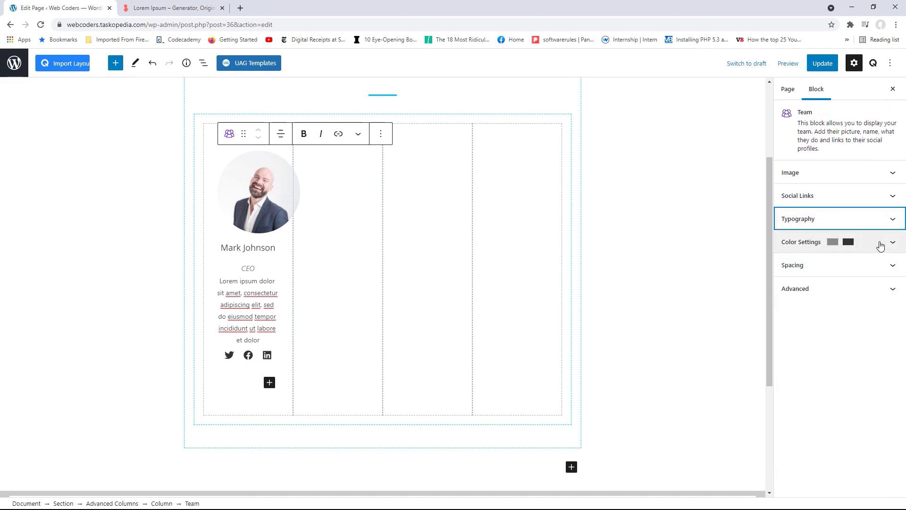
# Check the team card's spacing settings and update the page
pyautogui.click(880, 265)
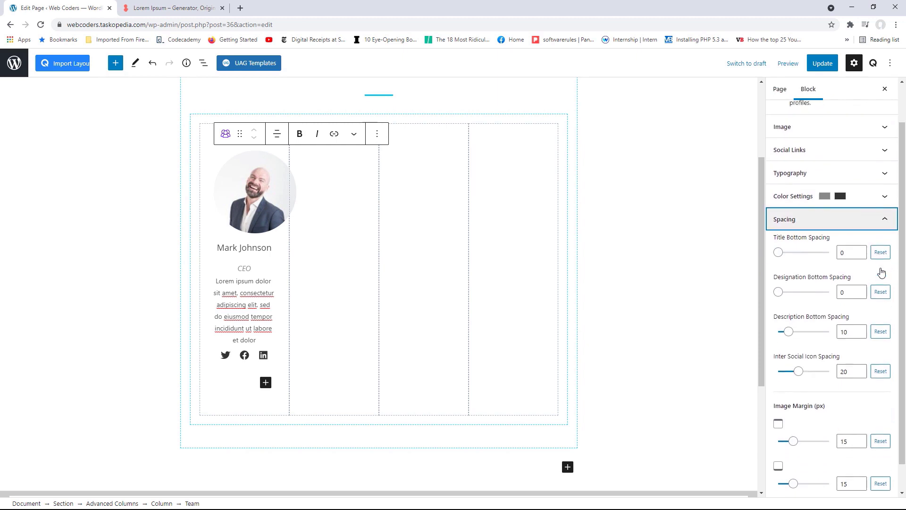
pyautogui.click(853, 223)
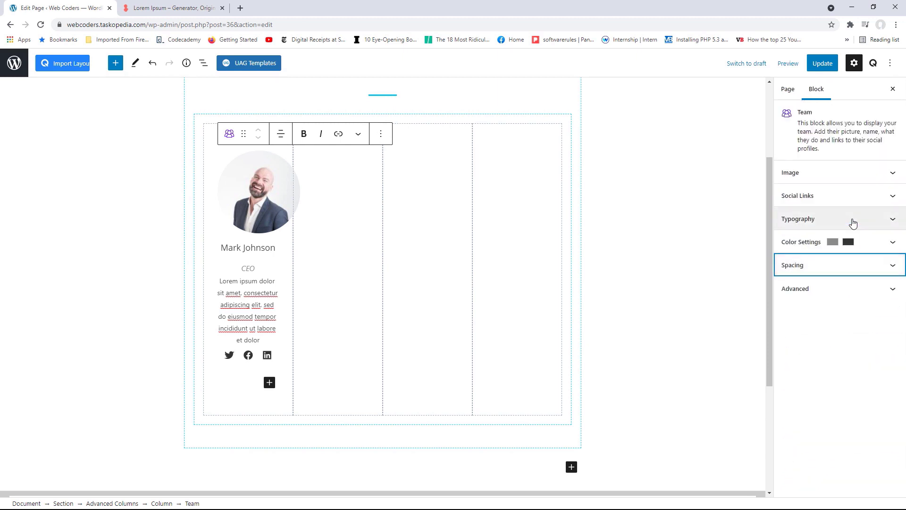
pyautogui.click(818, 67)
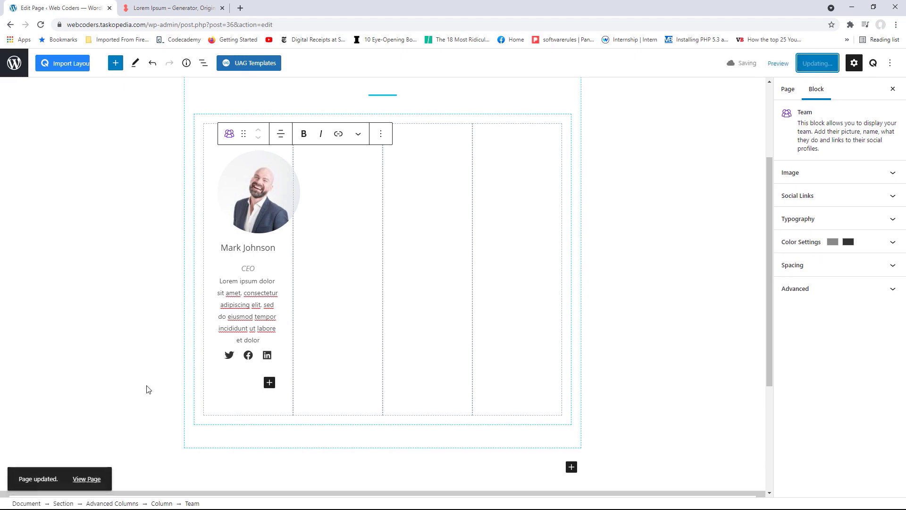
# View the published Team page to check the first member card's description text, and return to editing the page
pyautogui.click(84, 479)
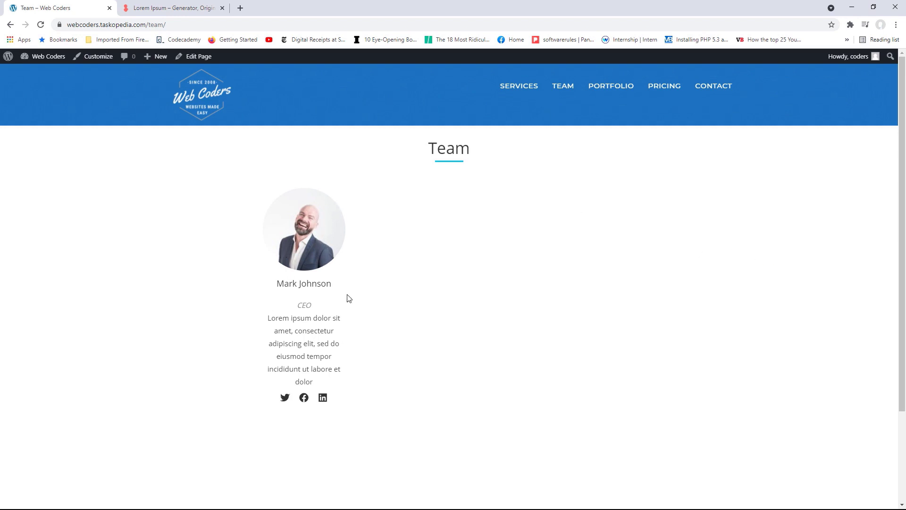
pyautogui.moveTo(319, 384); pyautogui.dragTo(267, 331)
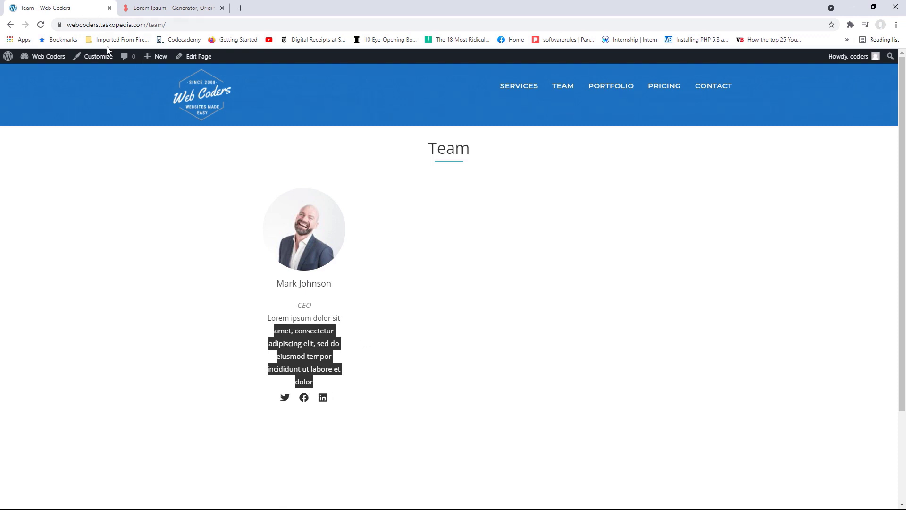
pyautogui.click(199, 58)
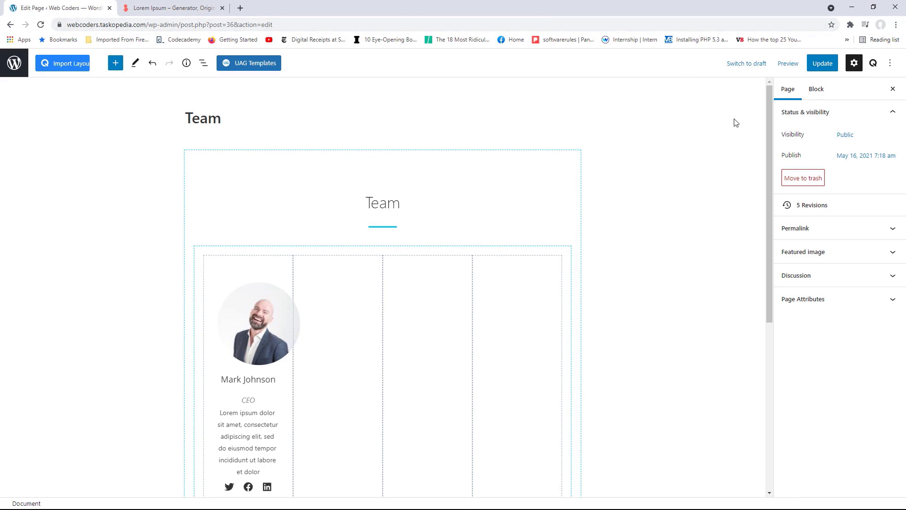
# Duplicate the team member card in the first column
pyautogui.scroll(-3, 766, 124)
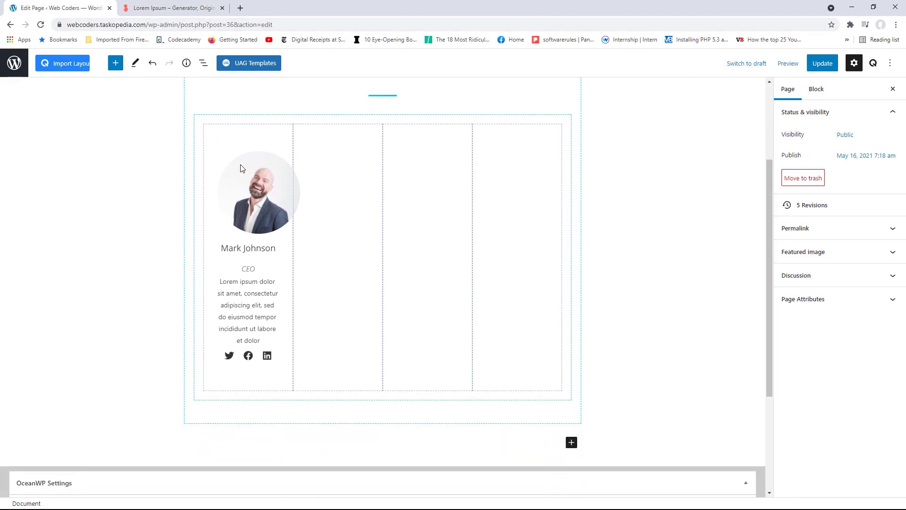
pyautogui.click(238, 169)
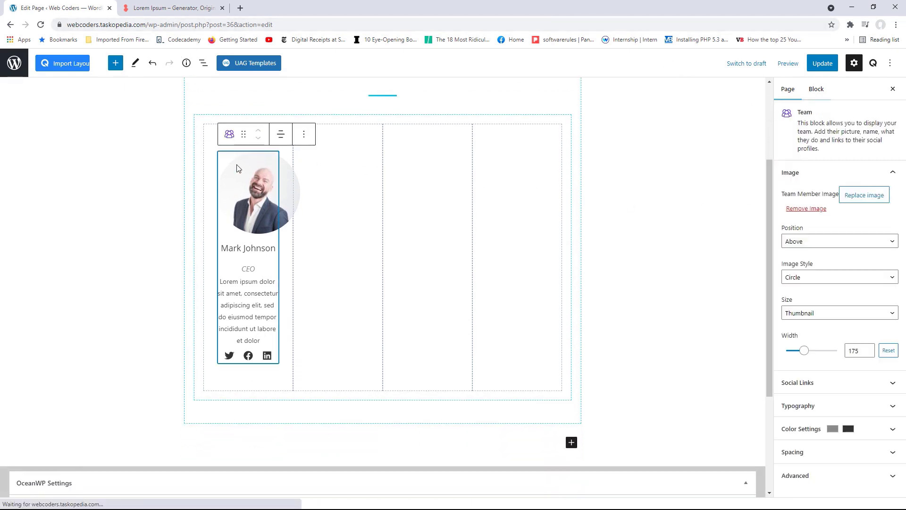
pyautogui.click(308, 138)
pyautogui.click(321, 201)
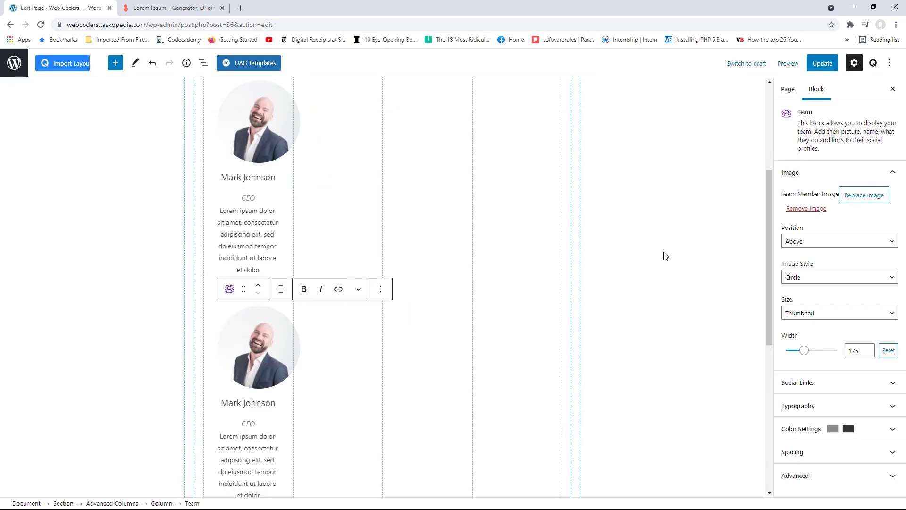
# Try to move the duplicated team card into the empty second column
pyautogui.scroll(-1, 769, 243)
pyautogui.click(242, 311)
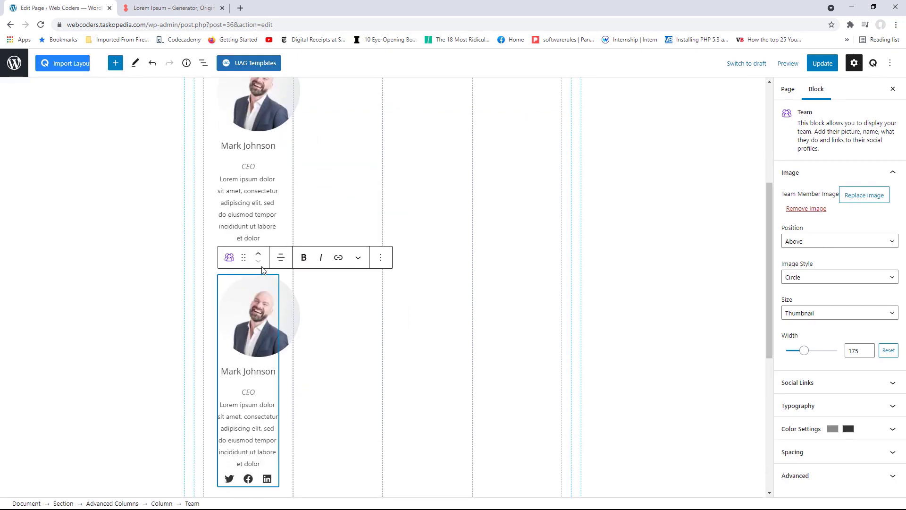
pyautogui.moveTo(243, 260); pyautogui.dragTo(319, 244)
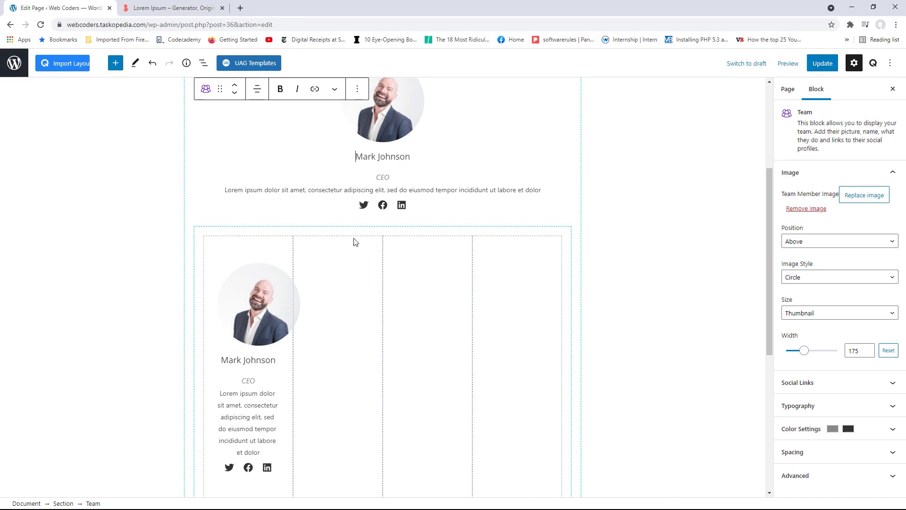
# Insert an Info Box block into the empty second column as a placeholder
pyautogui.moveTo(766, 222); pyautogui.dragTo(770, 240)
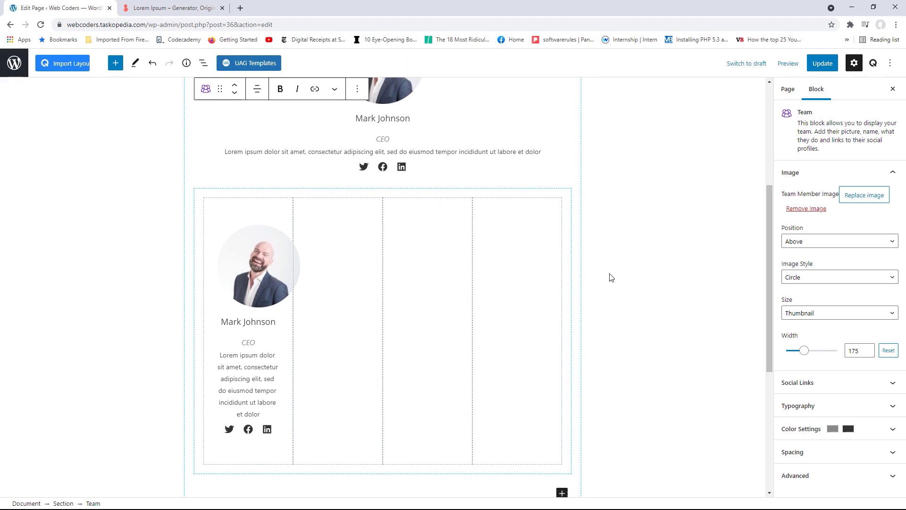
pyautogui.click(335, 281)
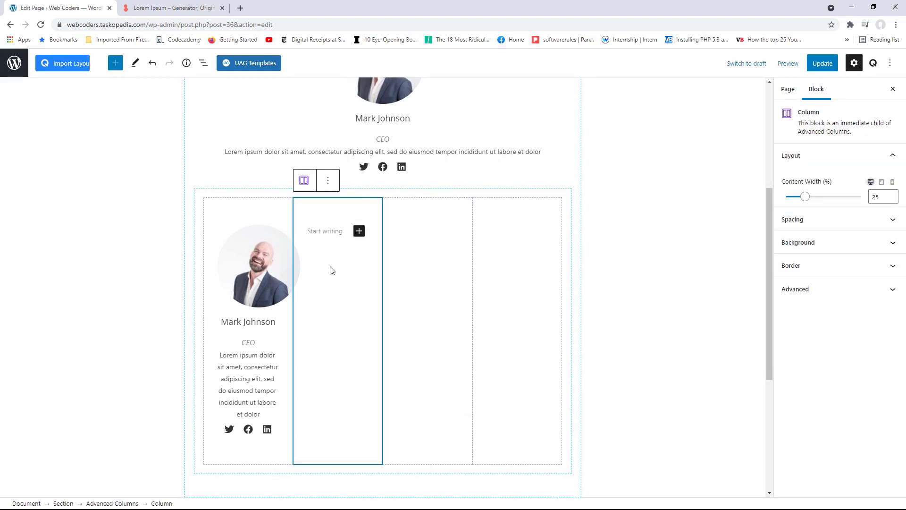
pyautogui.click(359, 234)
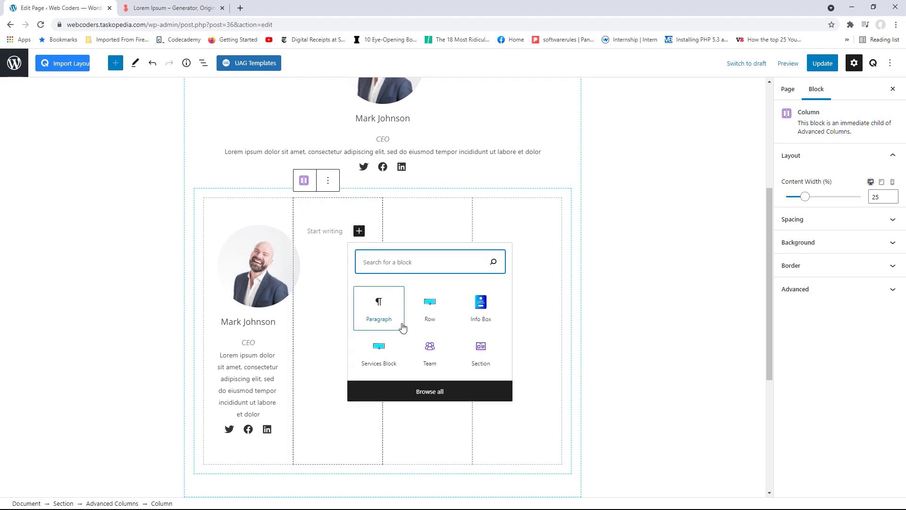
pyautogui.click(481, 316)
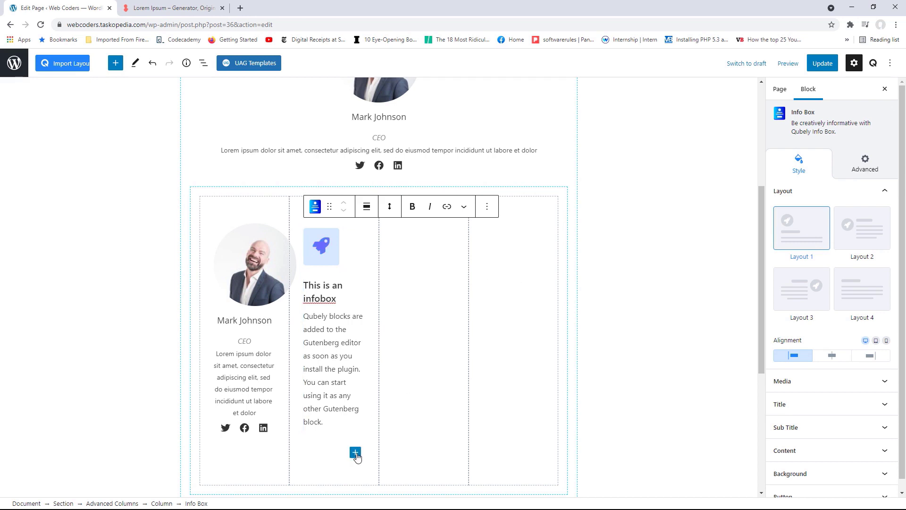
# Move the duplicated team card from above the columns into the second column, beneath the Info Box
pyautogui.moveTo(760, 297); pyautogui.dragTo(761, 247)
pyautogui.click(350, 150)
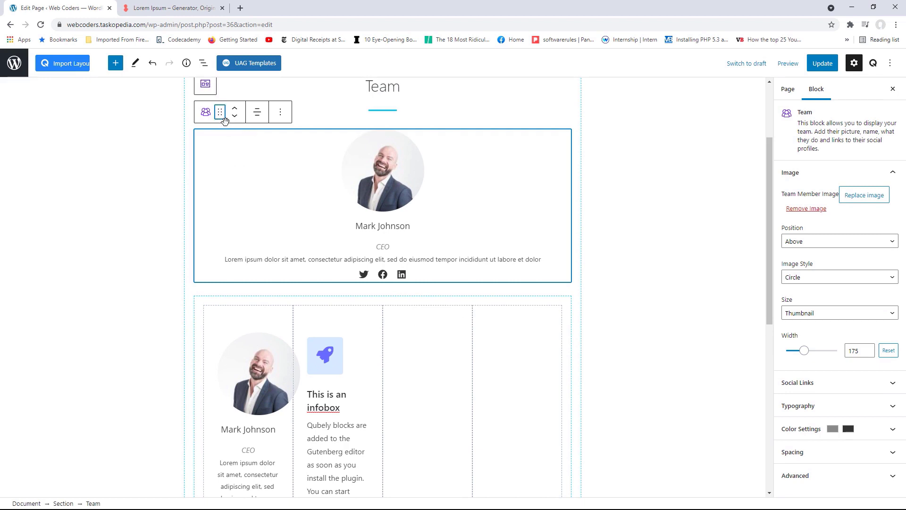
pyautogui.moveTo(220, 112); pyautogui.dragTo(321, 156)
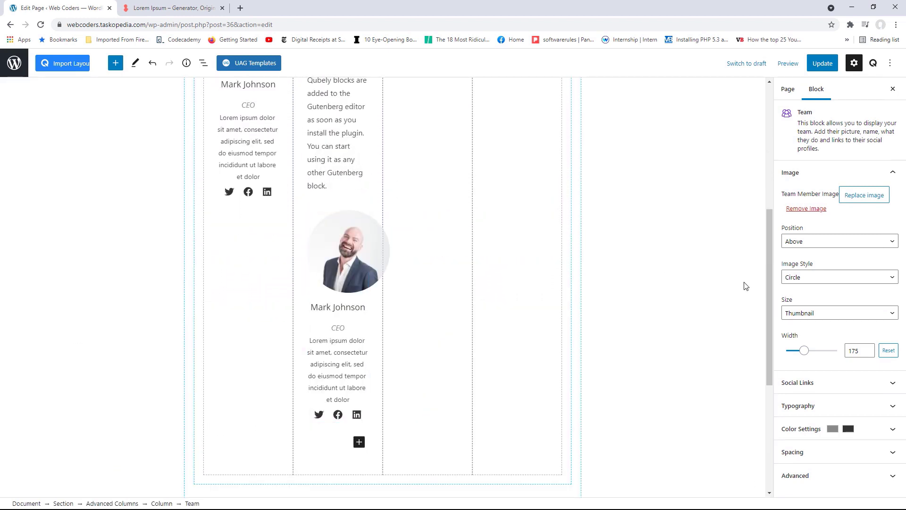
# Remove the placeholder Info Box from the second column, keeping the team card
pyautogui.moveTo(771, 276); pyautogui.dragTo(763, 211)
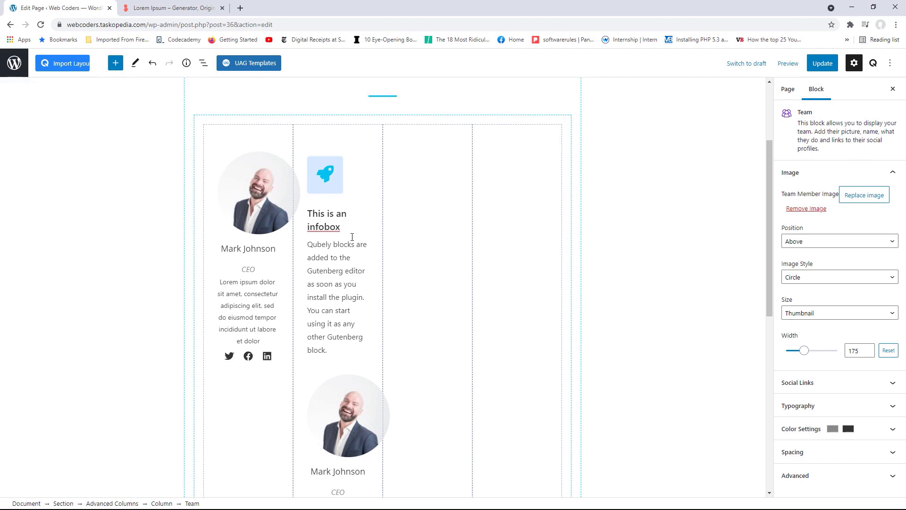
pyautogui.click(304, 170)
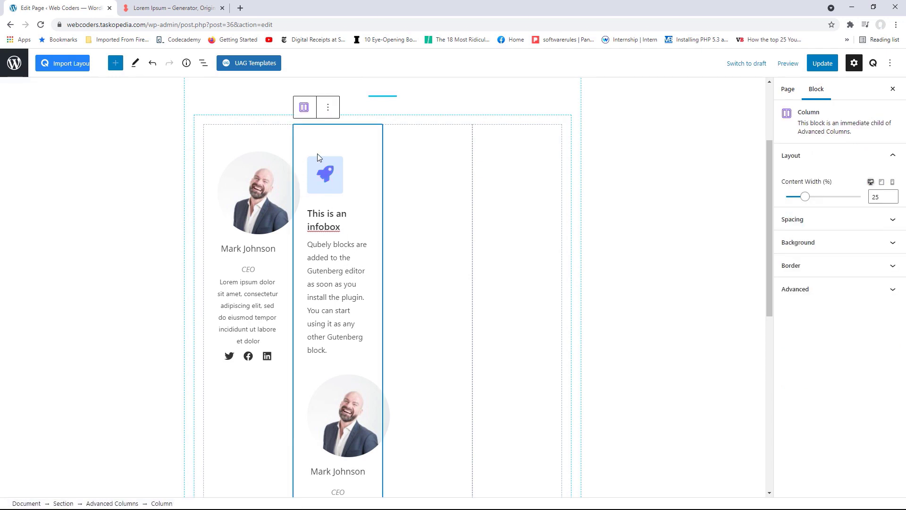
pyautogui.click(317, 157)
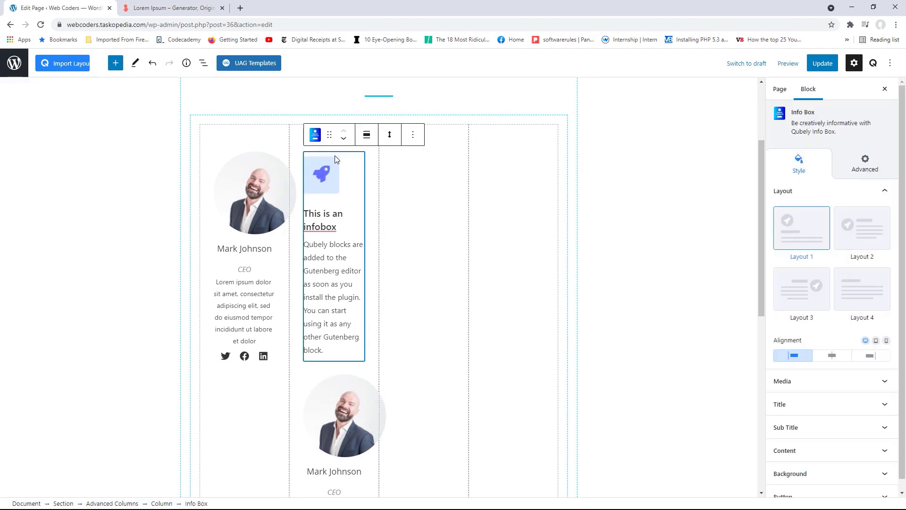
pyautogui.click(414, 137)
pyautogui.click(426, 346)
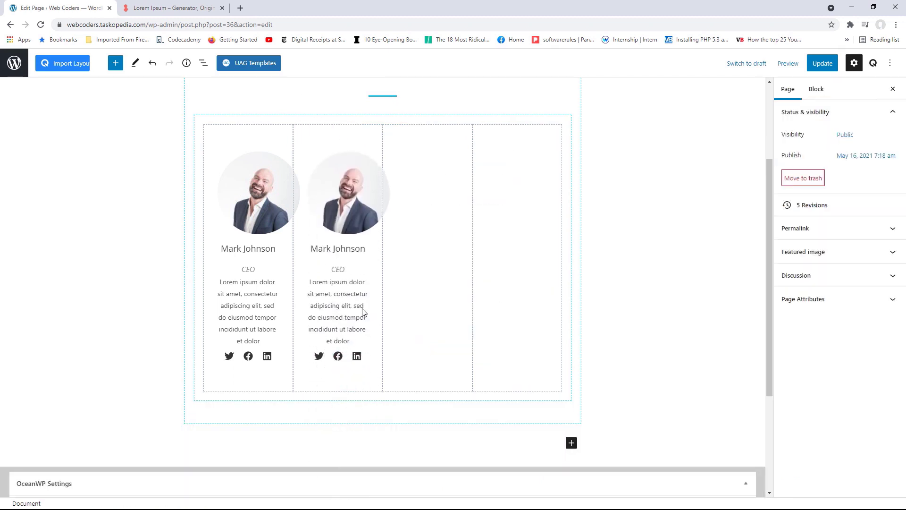
# Replace the name in the second column's team member block with the new member's full name
pyautogui.click(349, 206)
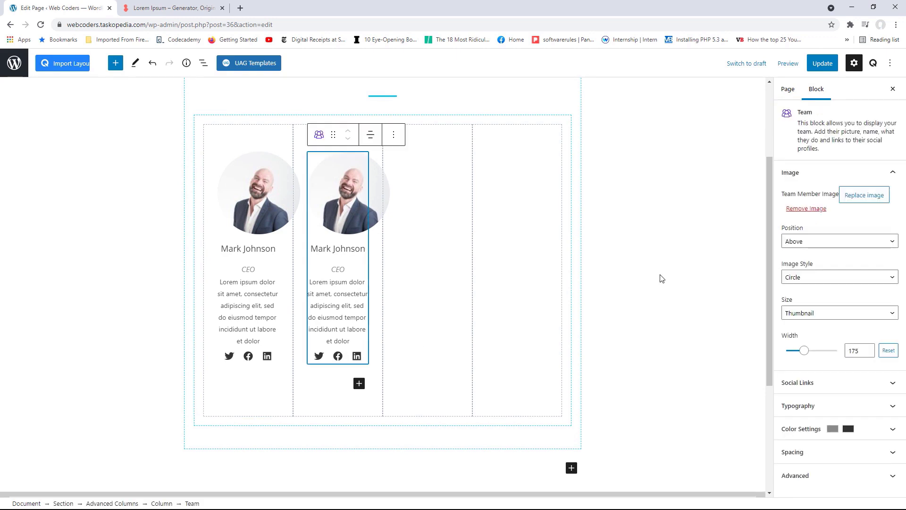
pyautogui.click(360, 249)
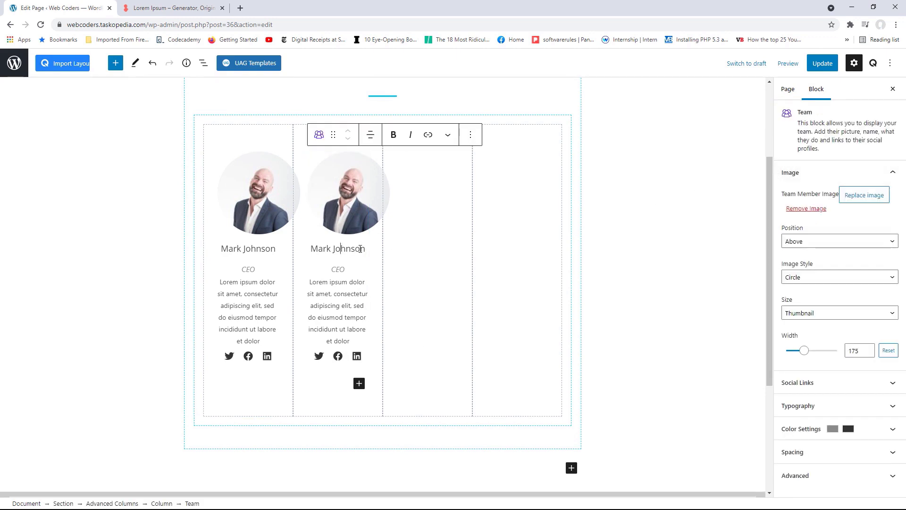
pyautogui.moveTo(364, 247); pyautogui.dragTo(308, 249)
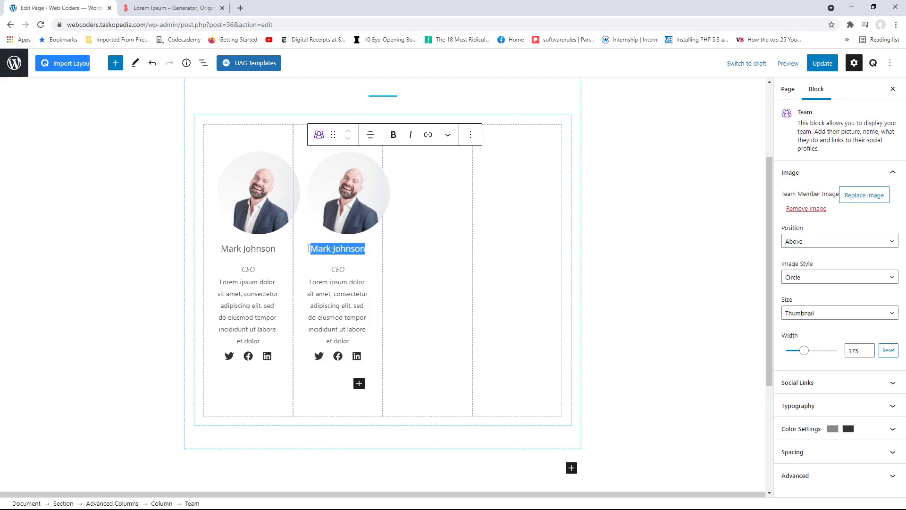
pyautogui.write('Mary J')
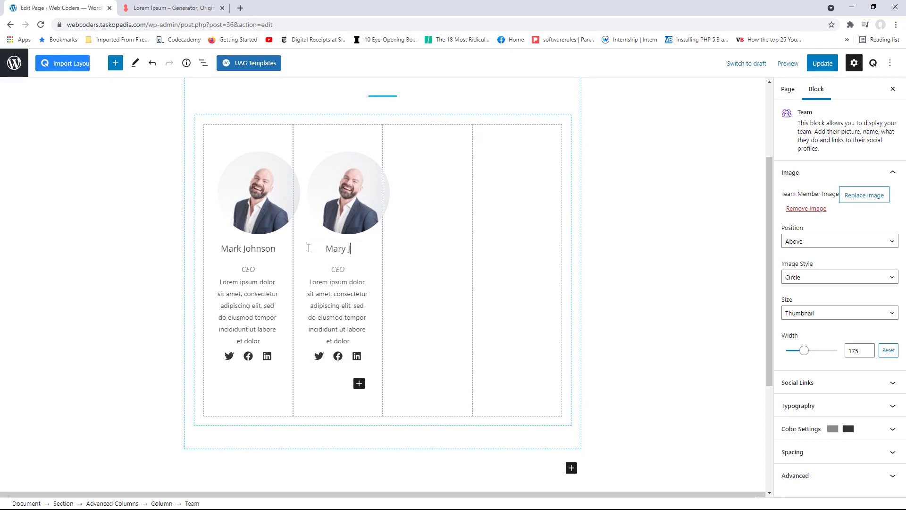
pyautogui.write('ones')
# Replace the second team member's photo with the media library portrait of the woman in glasses and a black suit with crossed arms
pyautogui.click(861, 196)
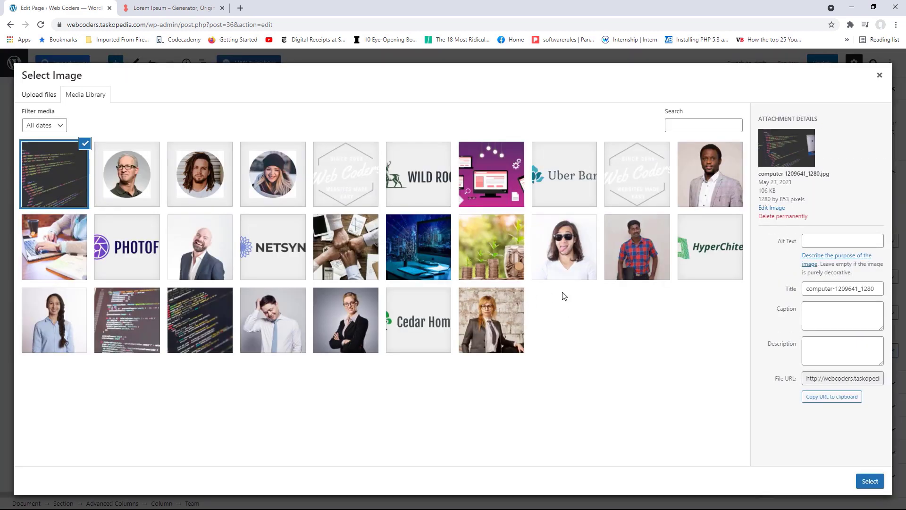
pyautogui.click(339, 332)
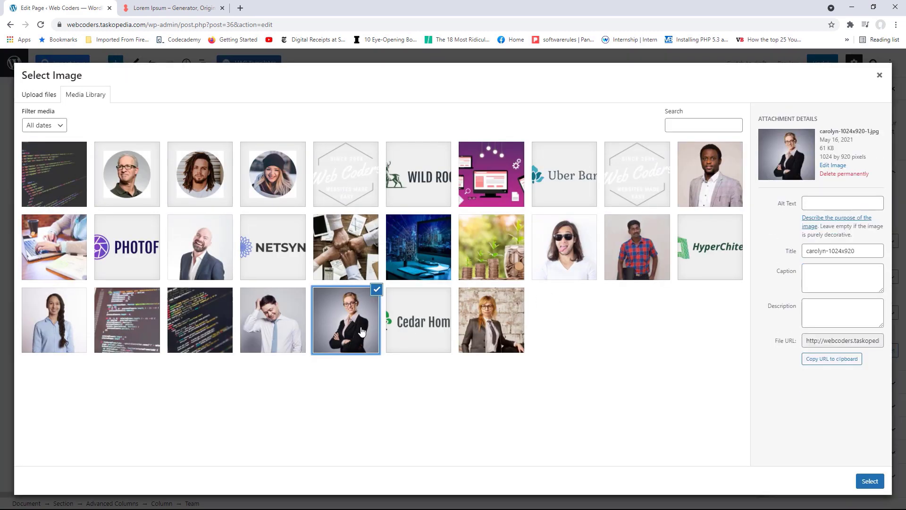
pyautogui.click(870, 482)
# Change the second team member's designation to COO
pyautogui.moveTo(346, 269); pyautogui.dragTo(337, 269)
pyautogui.write('oo')
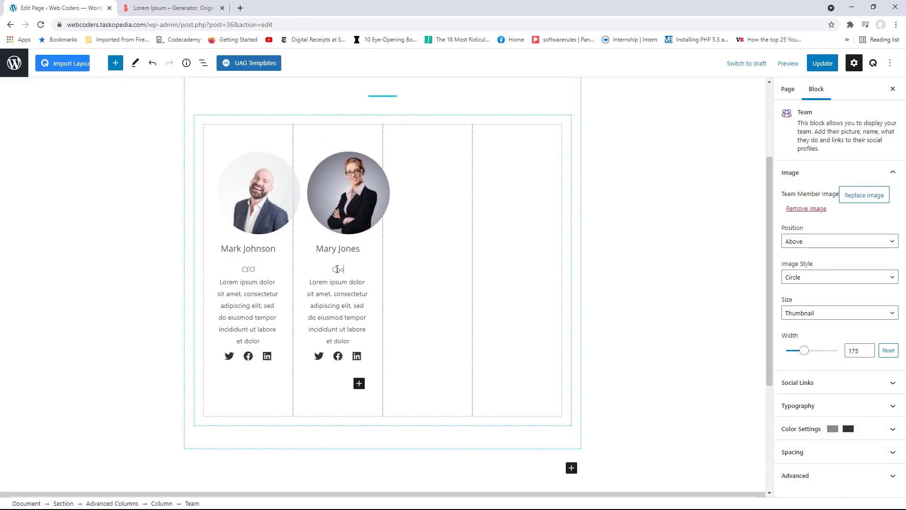
pyautogui.press('BackSpace')
pyautogui.press('BackSpace')
pyautogui.write('COO')
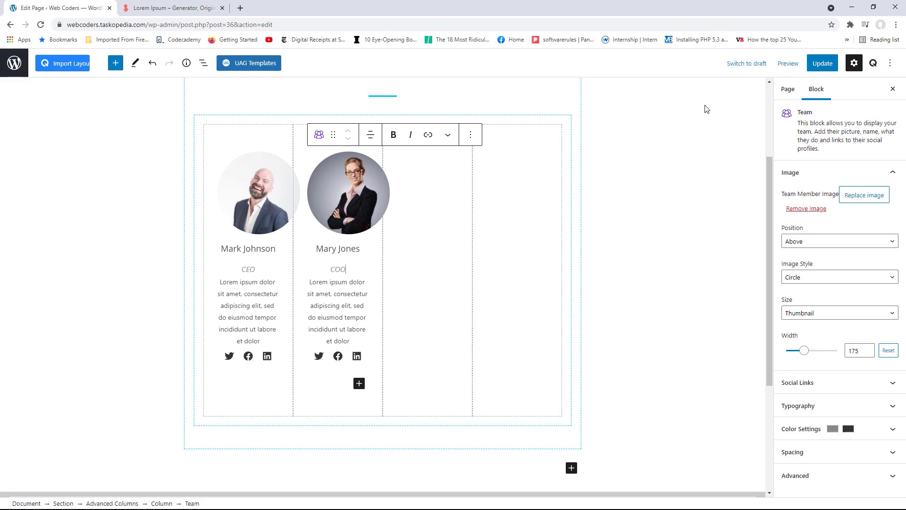
# Update the page and review both rows of team members on the live Team page
pyautogui.click(820, 68)
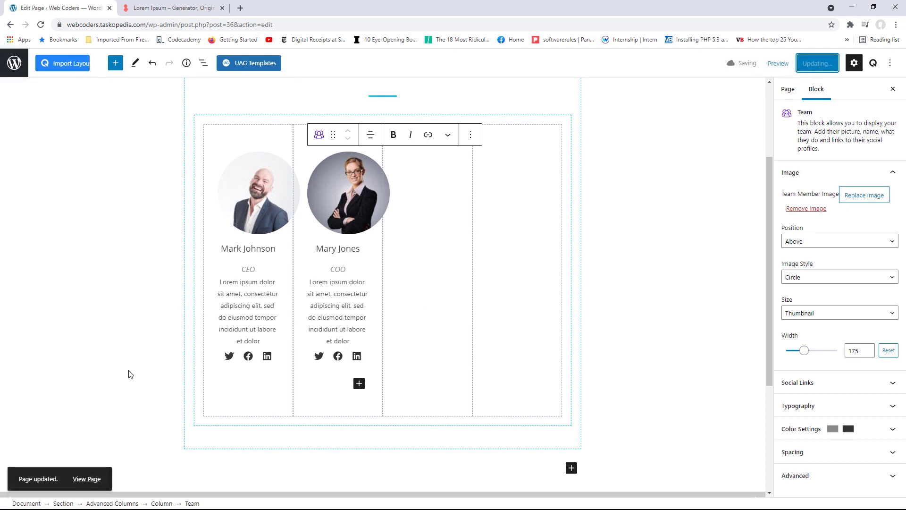
pyautogui.click(94, 477)
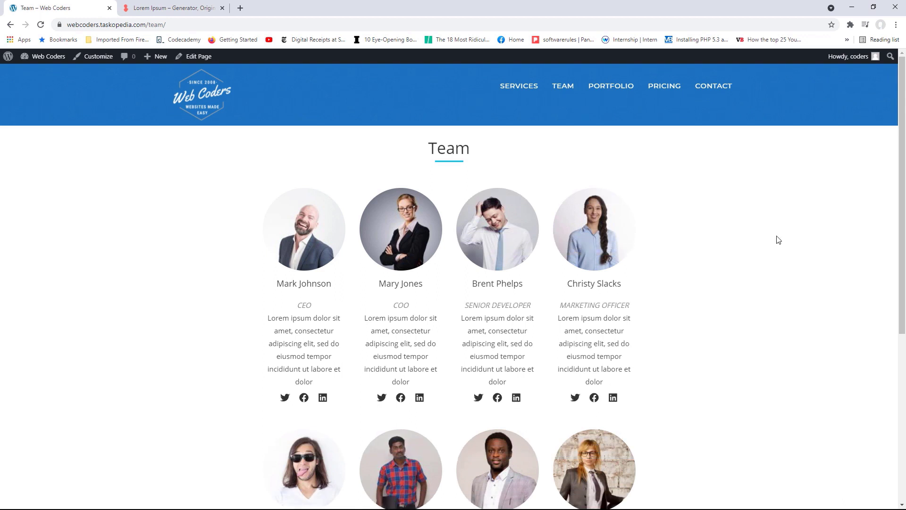
pyautogui.moveTo(903, 194); pyautogui.dragTo(904, 208)
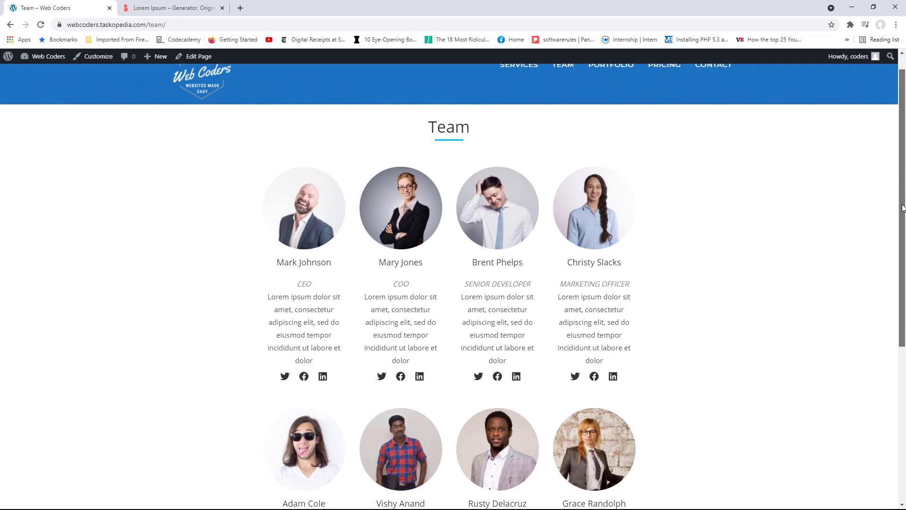
pyautogui.moveTo(903, 209); pyautogui.dragTo(903, 215)
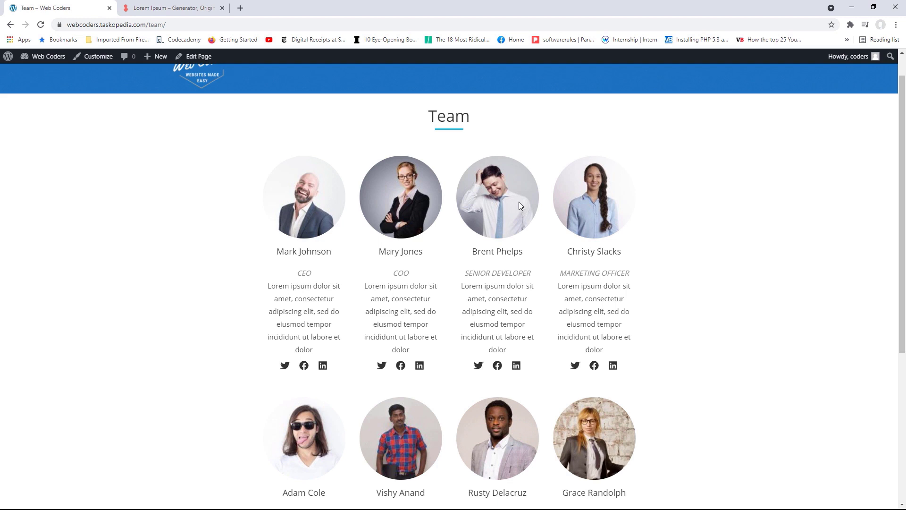
pyautogui.scroll(1, 566, 206)
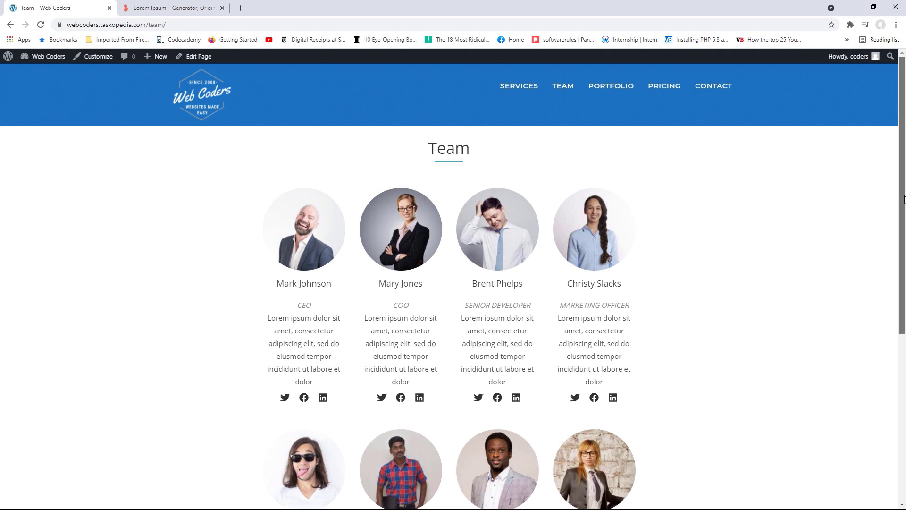
pyautogui.moveTo(903, 198); pyautogui.dragTo(900, 267)
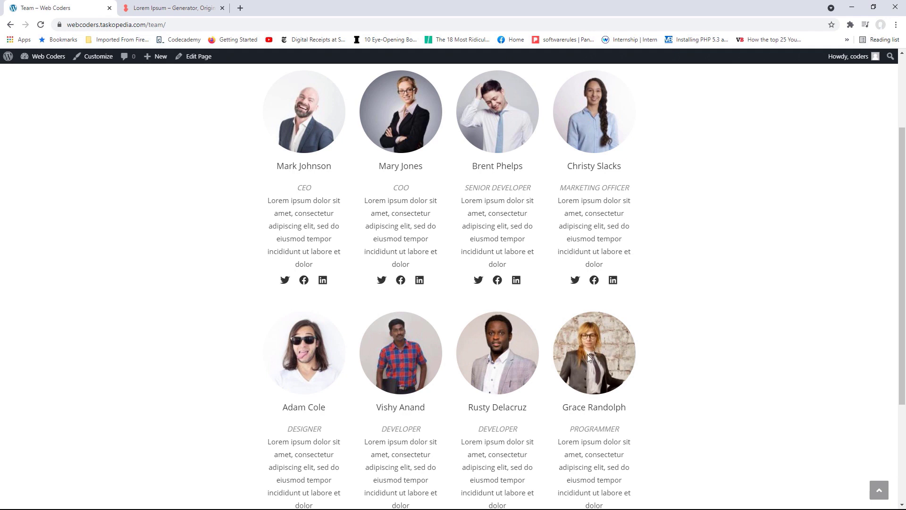
# Reopen the Team page for editing and show the spacing settings of the first team member in the second row
pyautogui.click(195, 58)
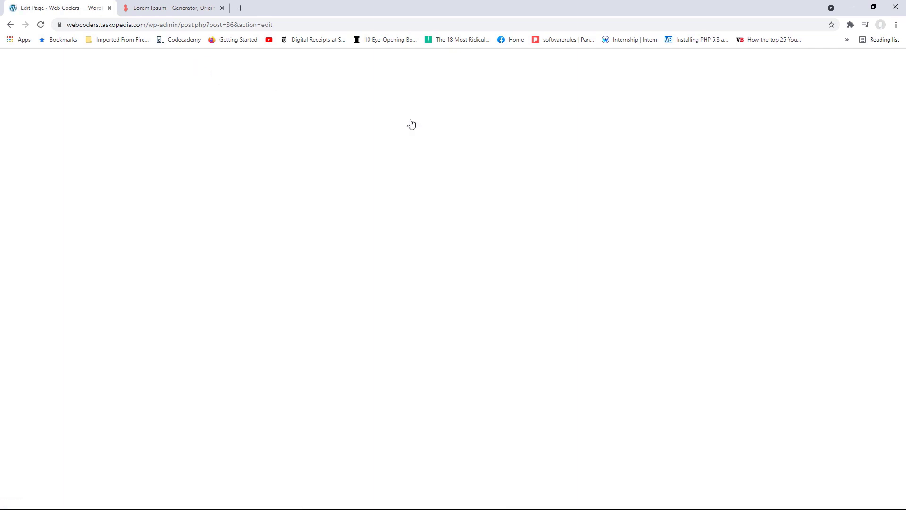
pyautogui.moveTo(767, 160); pyautogui.dragTo(769, 270)
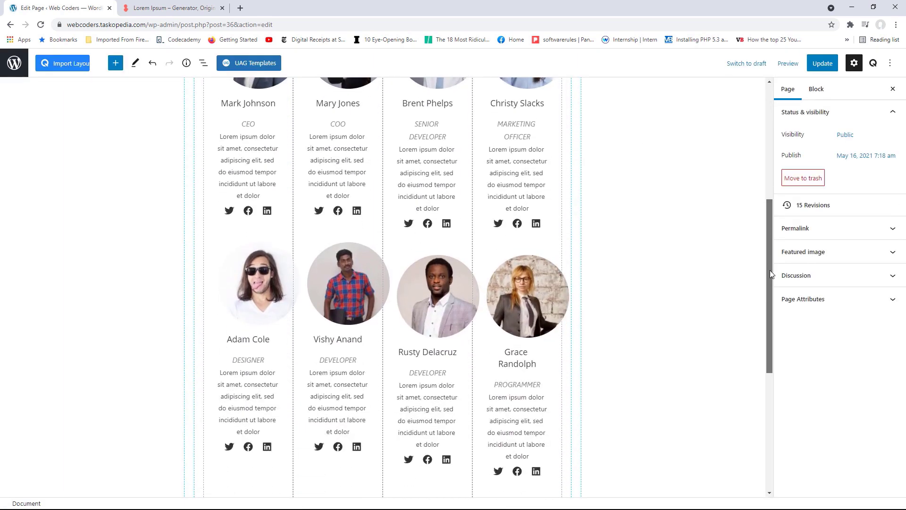
pyautogui.click(255, 281)
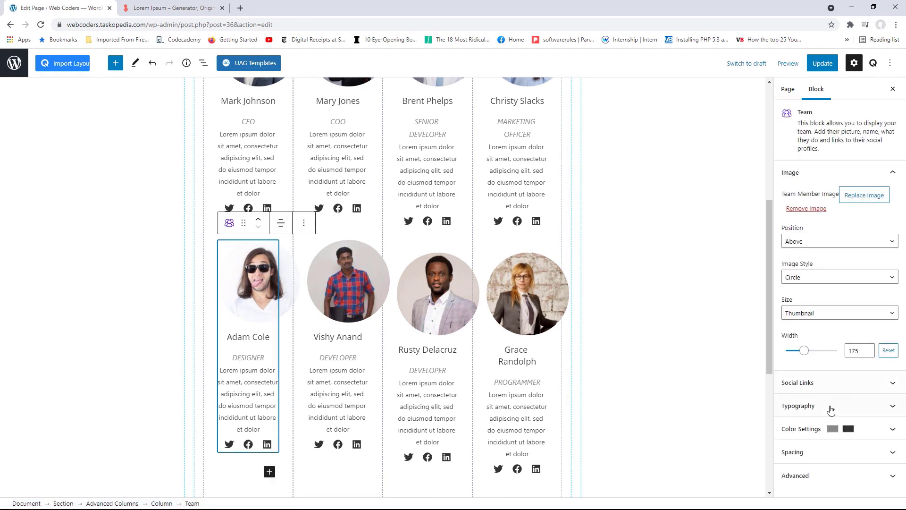
pyautogui.click(821, 451)
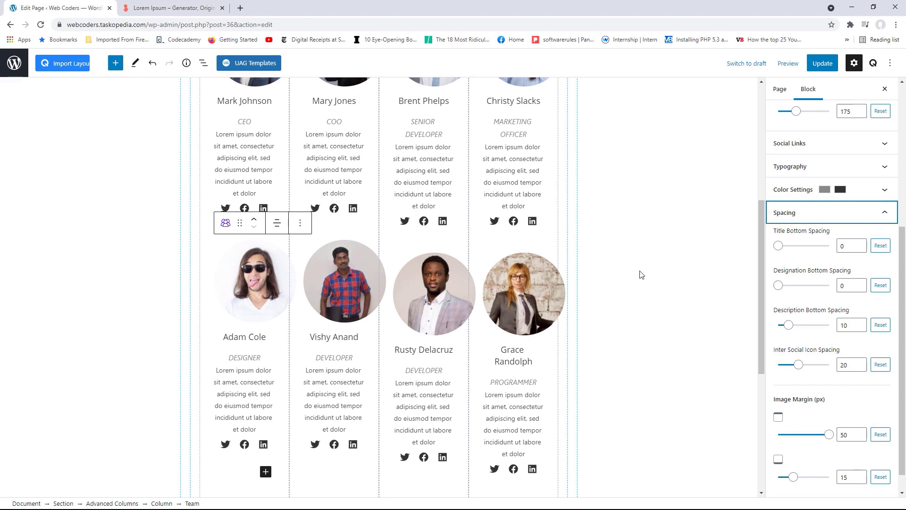
# Set the font size of the Team heading to 44 px
pyautogui.moveTo(761, 256); pyautogui.dragTo(758, 156)
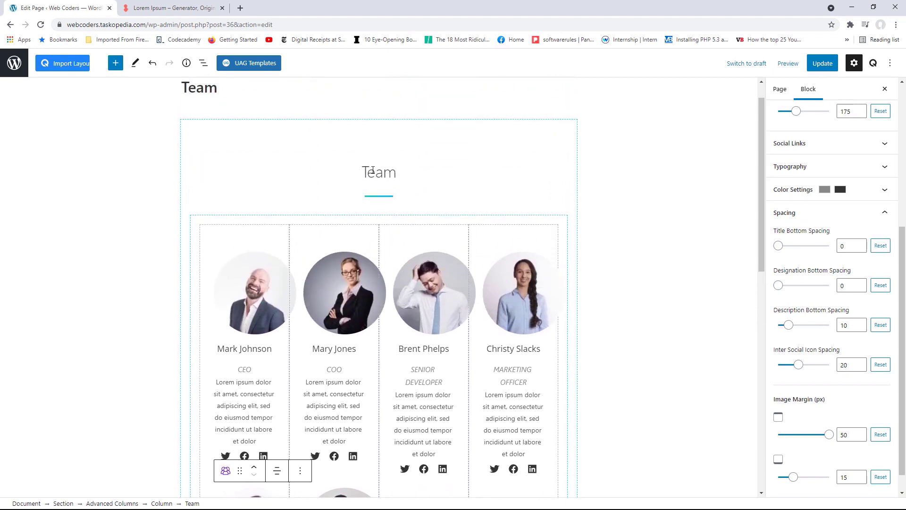
pyautogui.click(387, 173)
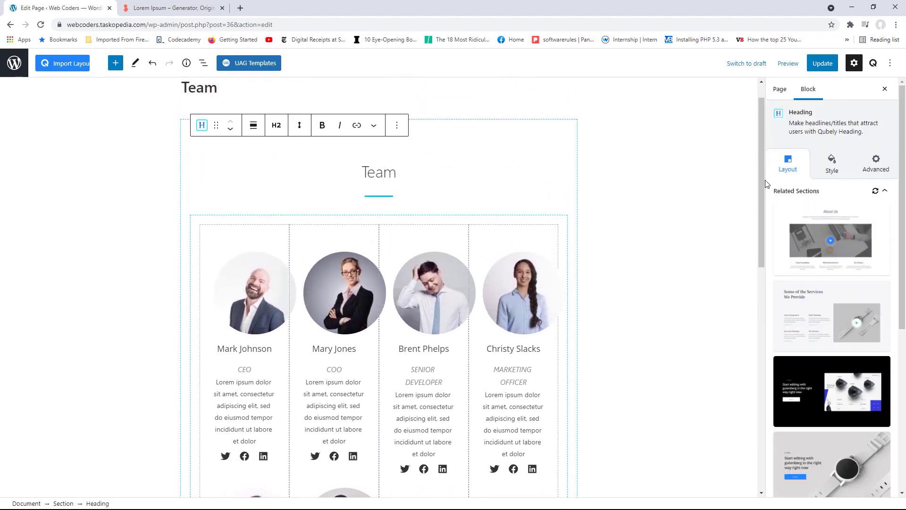
pyautogui.click(834, 168)
pyautogui.click(845, 236)
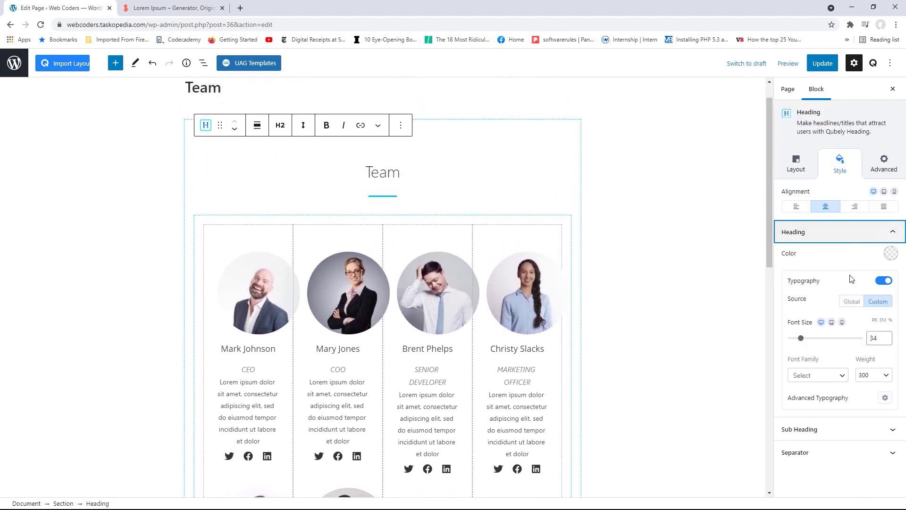
pyautogui.moveTo(888, 336); pyautogui.dragTo(888, 335)
pyautogui.click(888, 341)
pyautogui.click(888, 341)
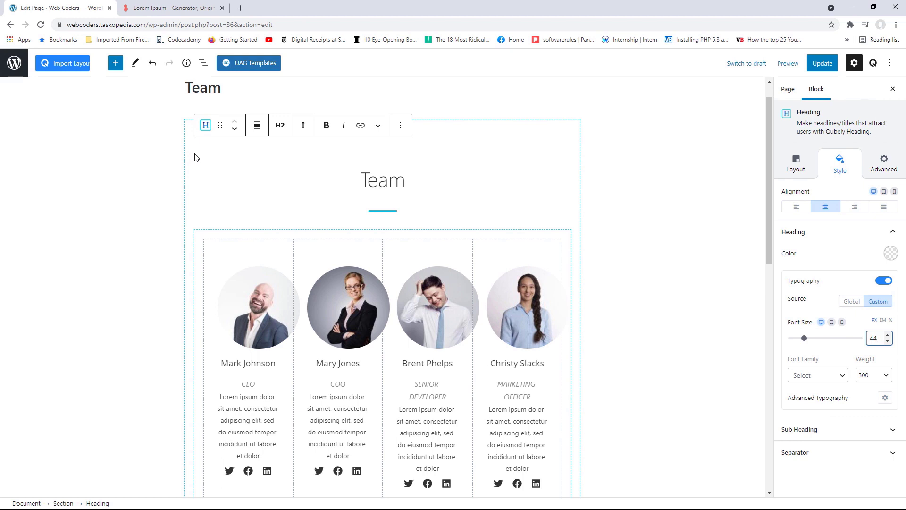
# Set the boxed content width of the section surrounding the team content to 1240
pyautogui.click(189, 128)
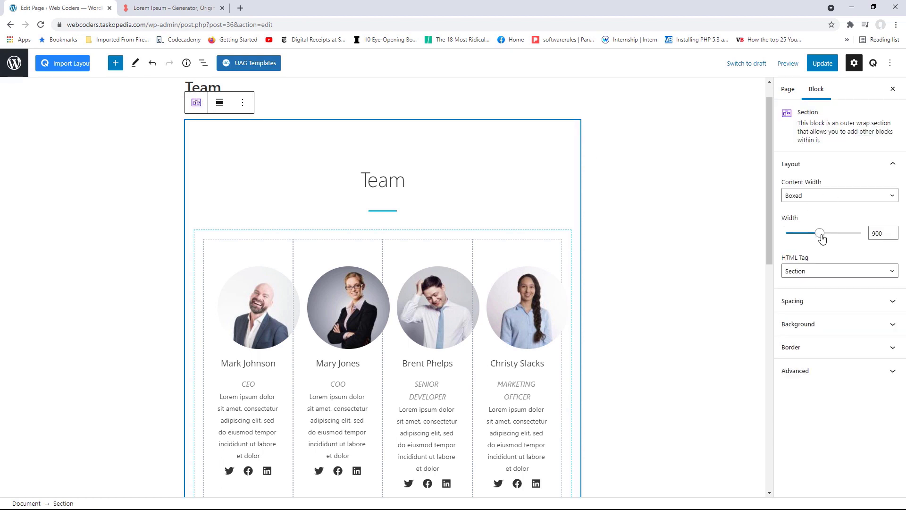
pyautogui.moveTo(822, 239); pyautogui.dragTo(826, 235)
pyautogui.doubleClick(873, 234)
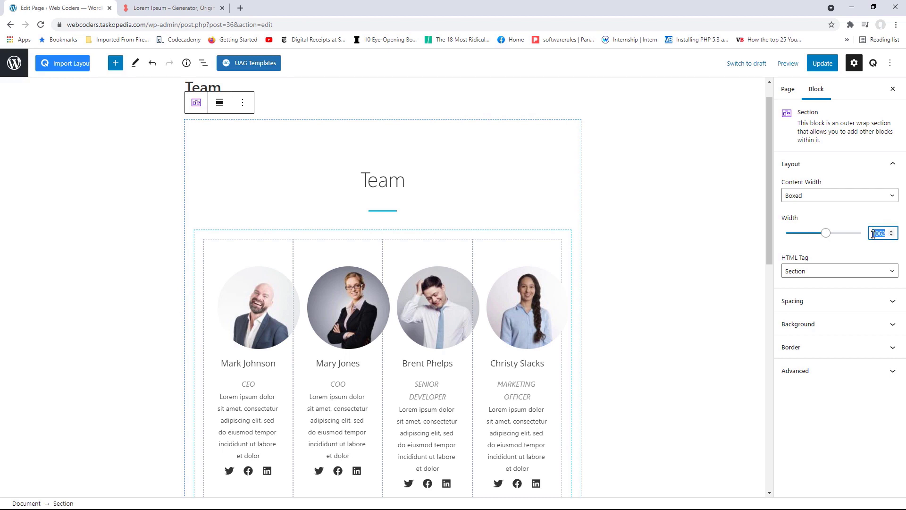
pyautogui.write('1240')
# Set the section's top and bottom padding to 80 px each
pyautogui.click(833, 304)
pyautogui.moveTo(849, 156); pyautogui.dragTo(841, 154)
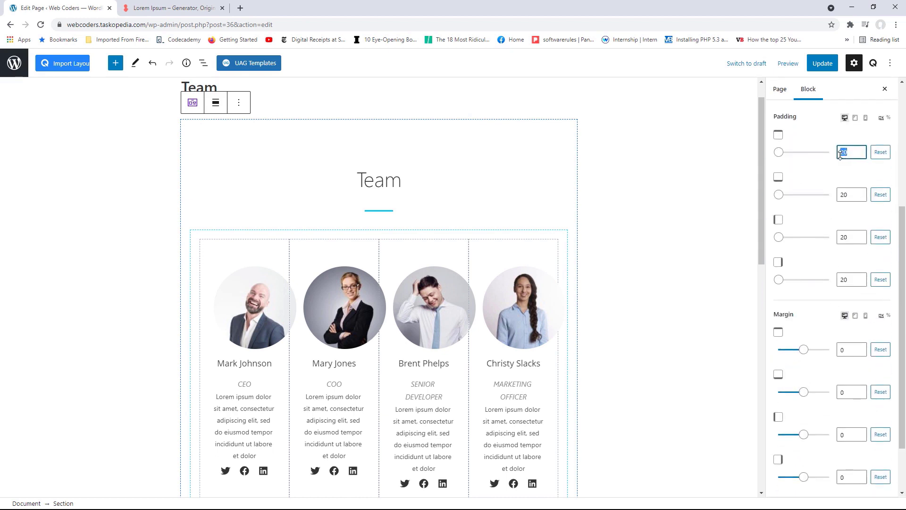
pyautogui.write('80')
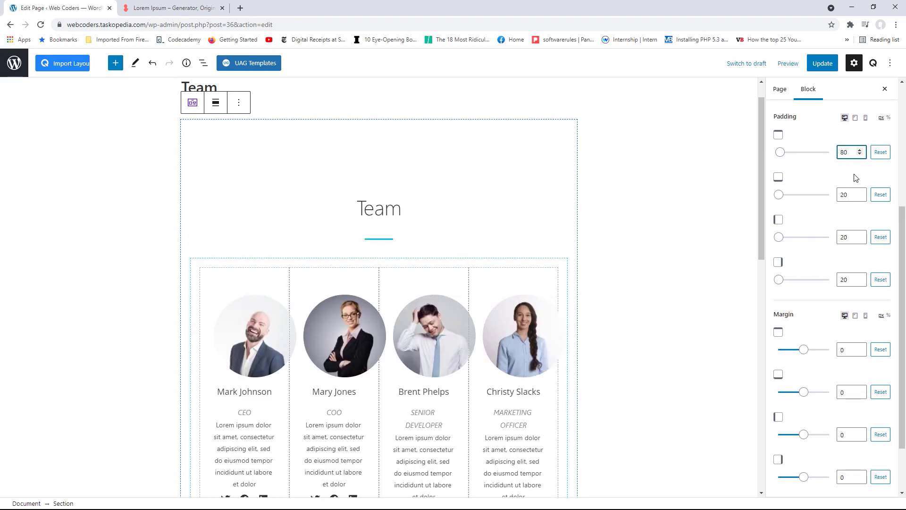
pyautogui.click(845, 195)
pyautogui.moveTo(845, 194); pyautogui.dragTo(840, 194)
pyautogui.write('8')
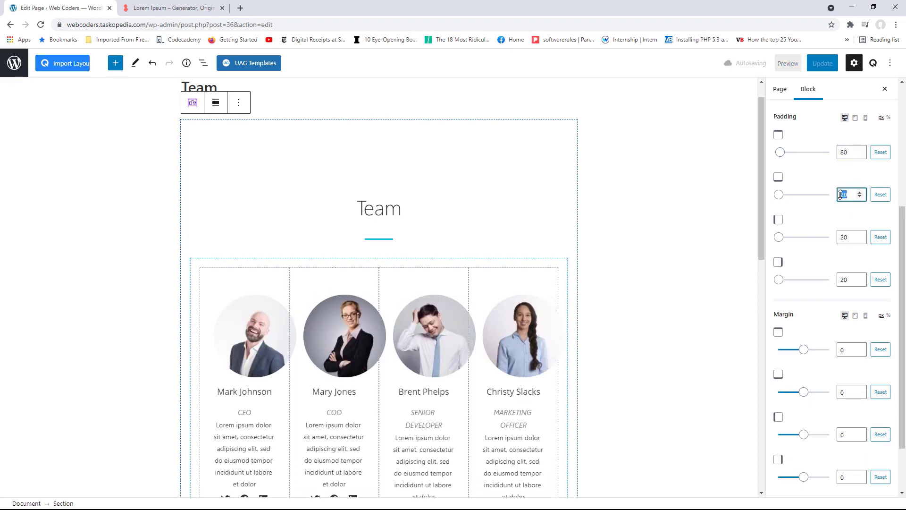
pyautogui.write('0')
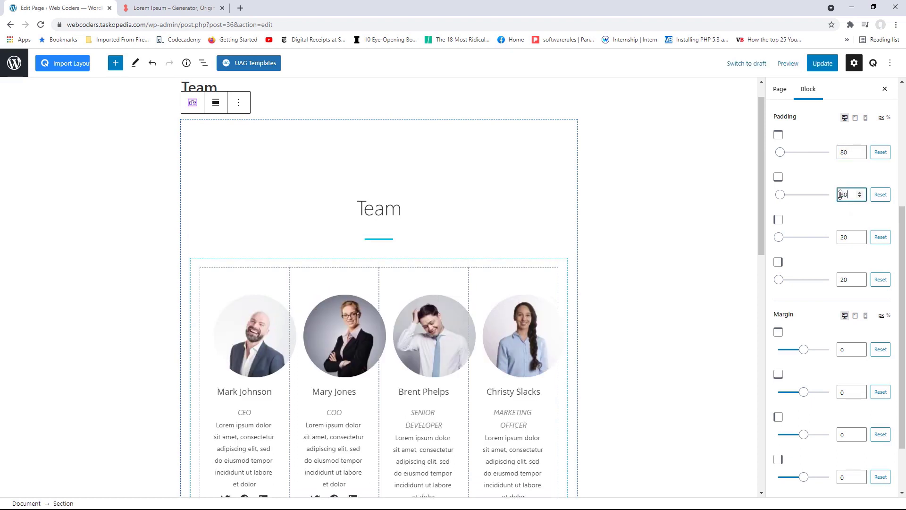
pyautogui.scroll(5, 848, 231)
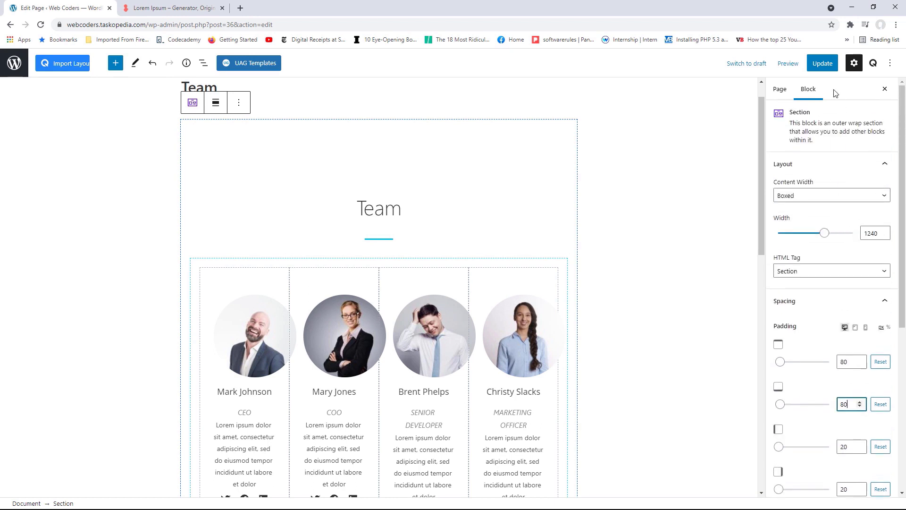
# Update the page and check the widened team layout on the live Team page
pyautogui.click(822, 63)
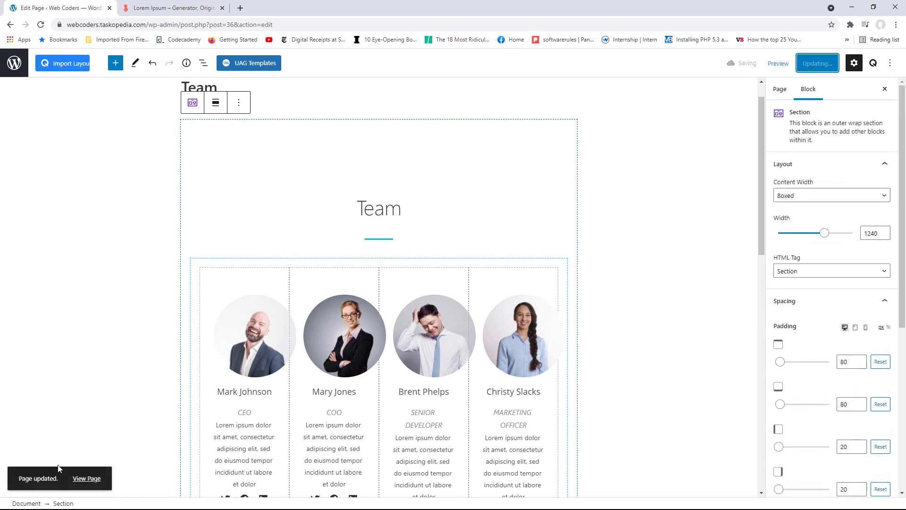
pyautogui.click(85, 485)
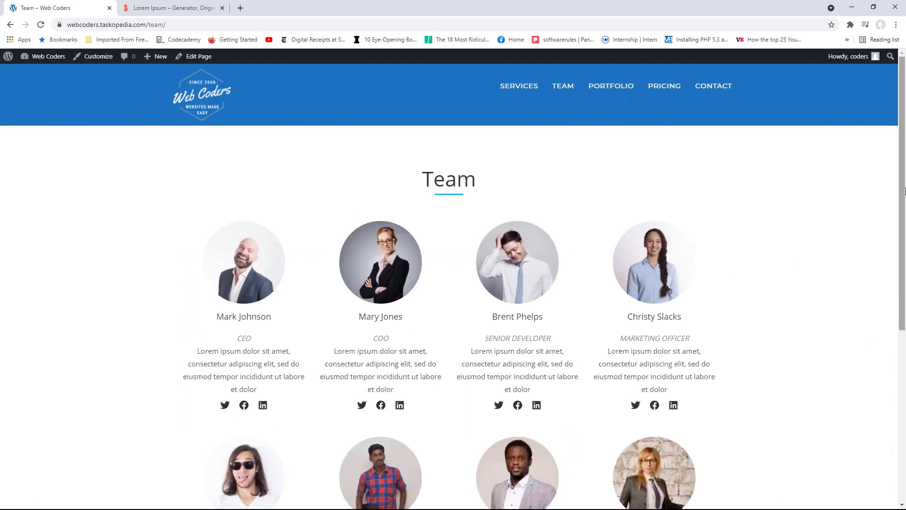
pyautogui.scroll(-2, 899, 245)
pyautogui.moveTo(898, 244); pyautogui.dragTo(887, 182)
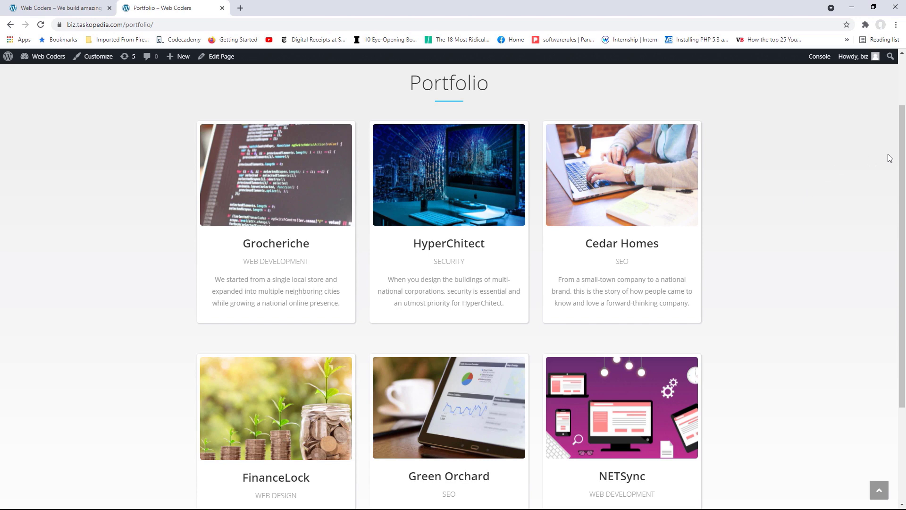
# Compare the reference site's Portfolio page with the Portfolio section on the Web Coders home page
pyautogui.moveTo(902, 152); pyautogui.dragTo(902, 150)
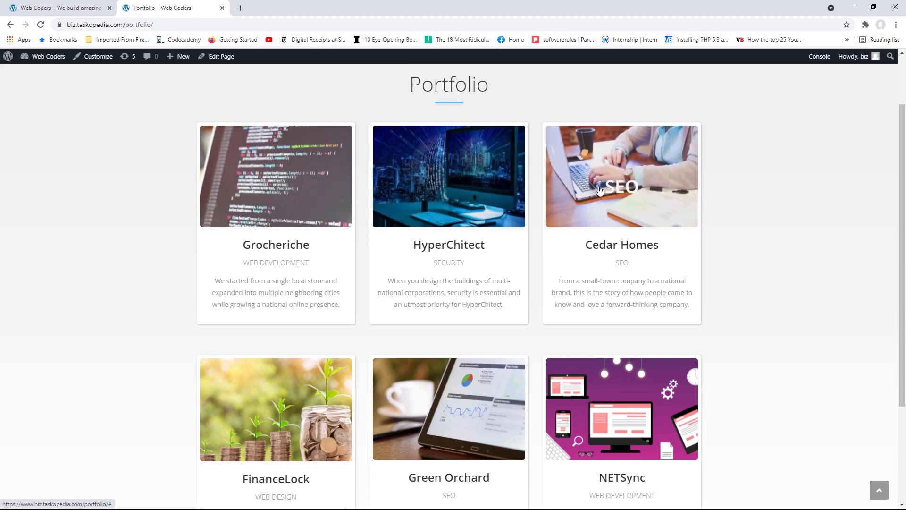
pyautogui.click(66, 8)
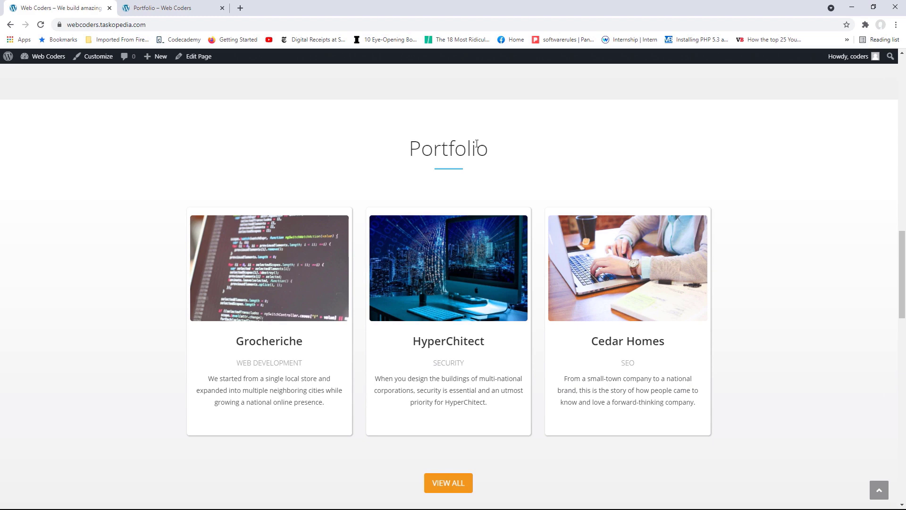
pyautogui.click(142, 7)
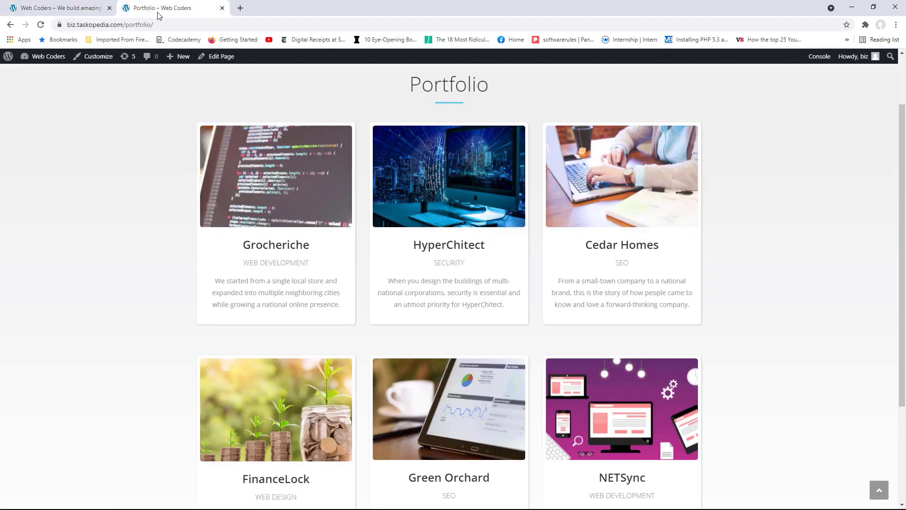
# Open the reference Portfolio page for editing and examine how its heading, project image and text wrapper blocks are built
pyautogui.click(218, 57)
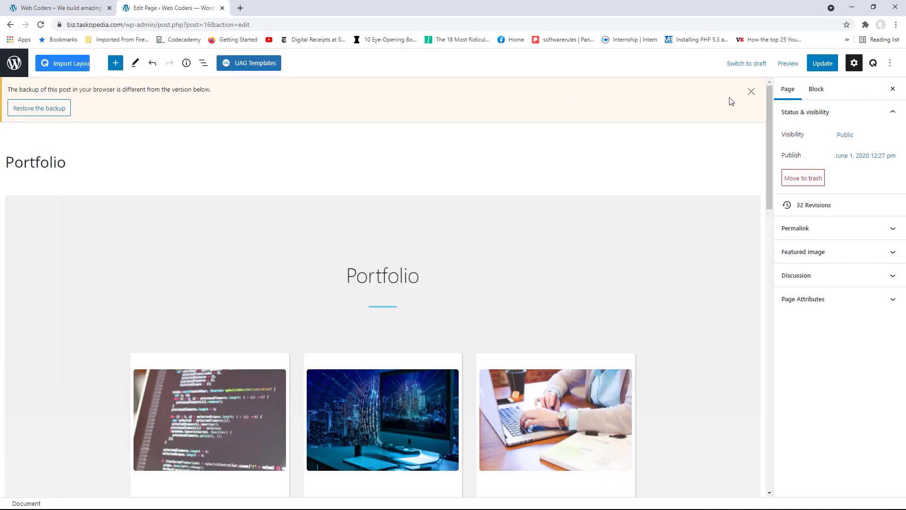
pyautogui.click(751, 92)
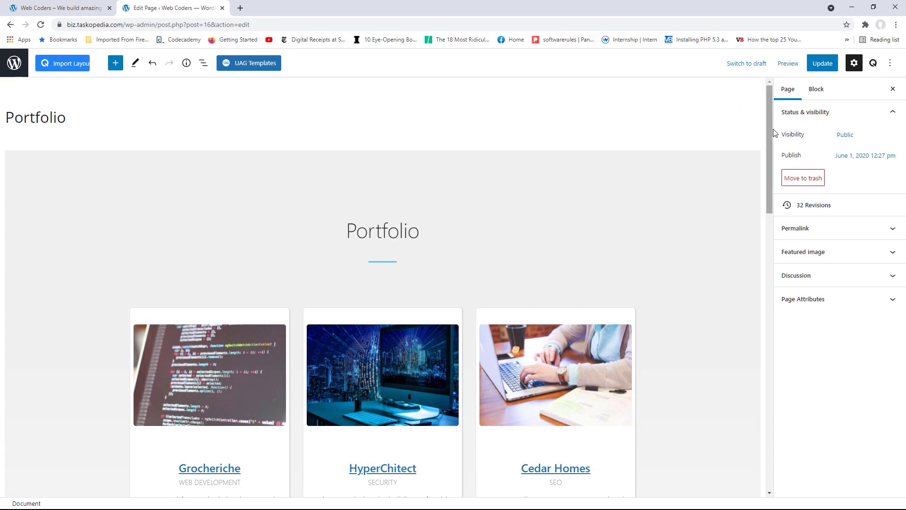
pyautogui.moveTo(769, 119); pyautogui.dragTo(766, 178)
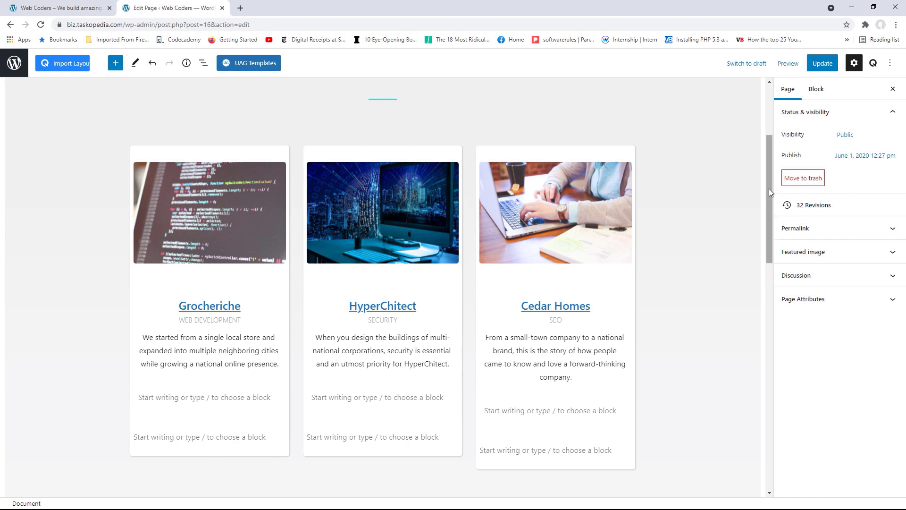
pyautogui.scroll(3, 474, 219)
pyautogui.click(412, 211)
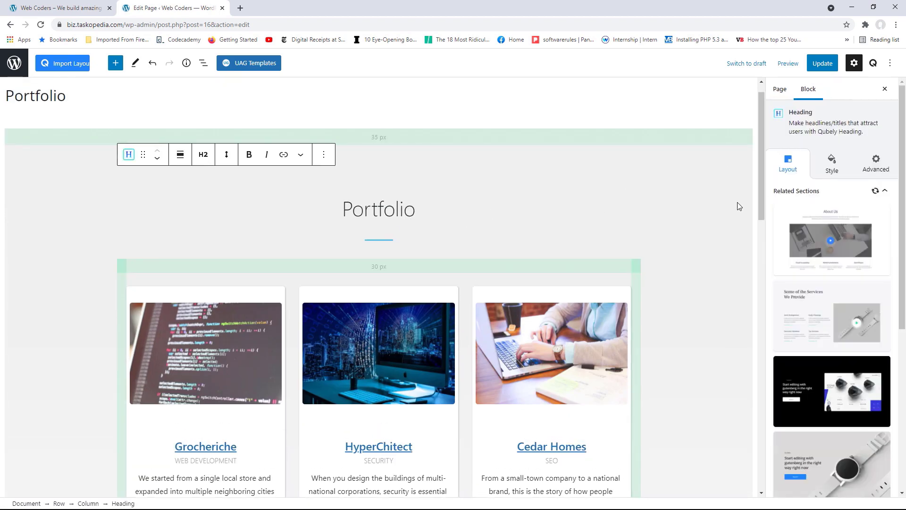
pyautogui.scroll(-2, 760, 215)
pyautogui.click(231, 233)
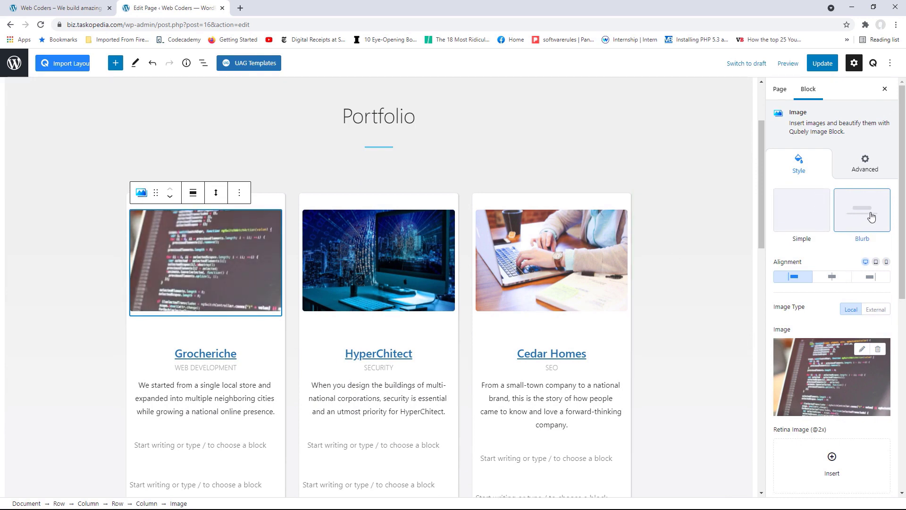
pyautogui.click(160, 348)
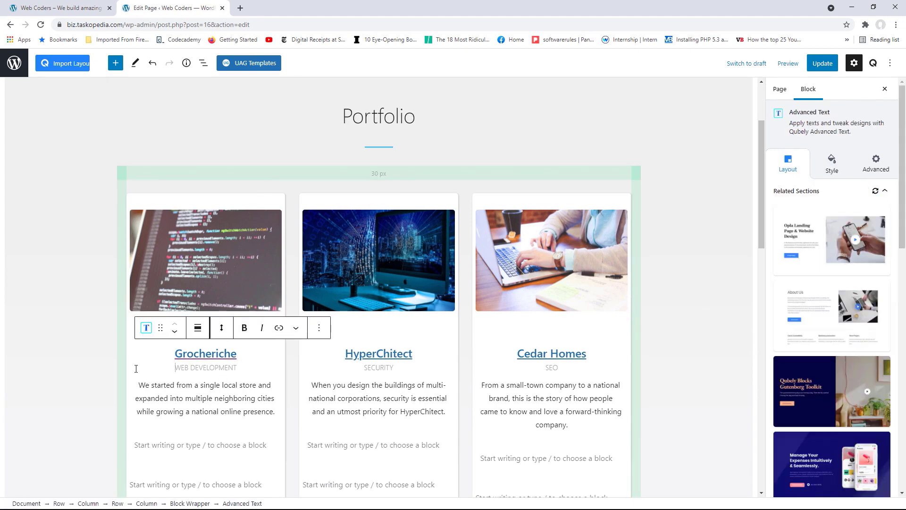
pyautogui.click(133, 342)
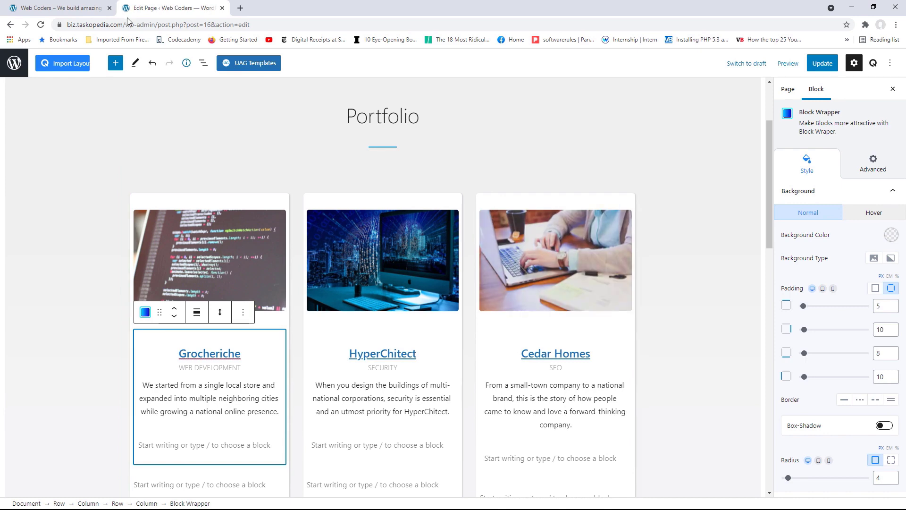
pyautogui.click(72, 8)
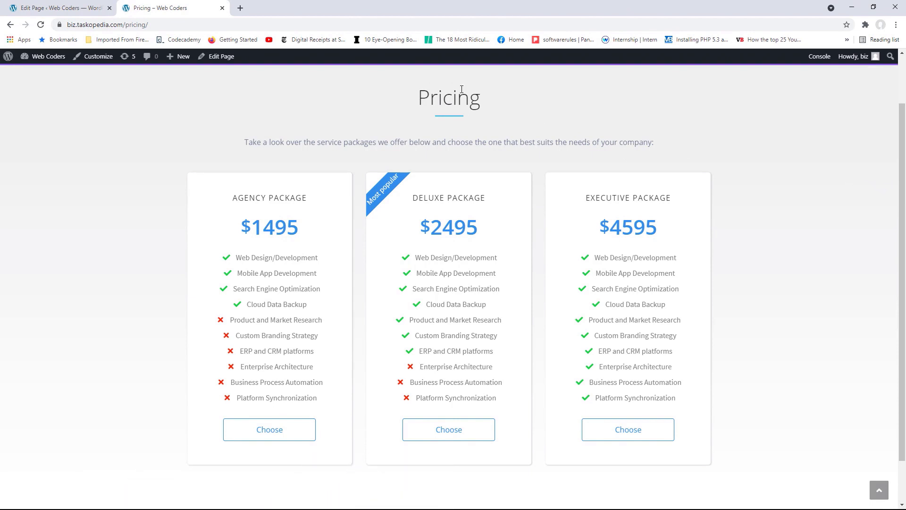
# Copy the intro sentence under the Pricing heading on the reference site's Pricing page and return to the Web Coders Pricing page editor
pyautogui.moveTo(253, 142); pyautogui.dragTo(560, 129)
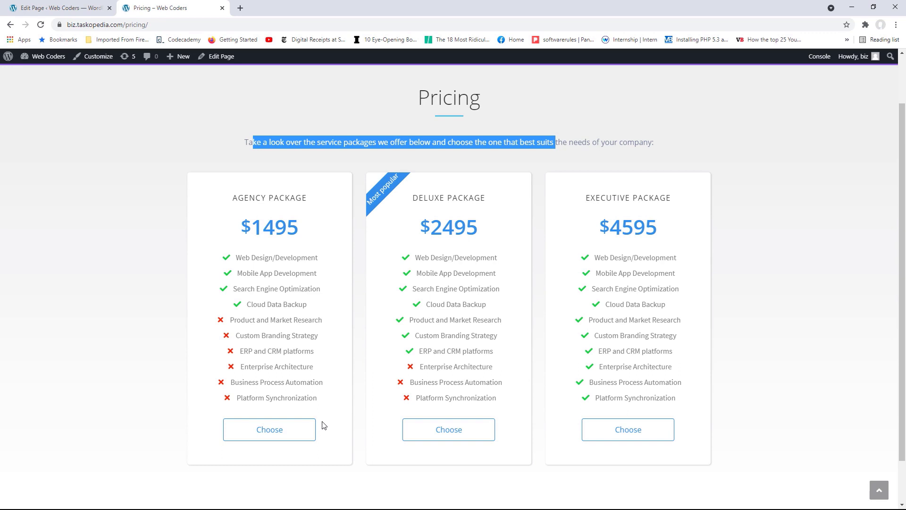
pyautogui.click(70, 9)
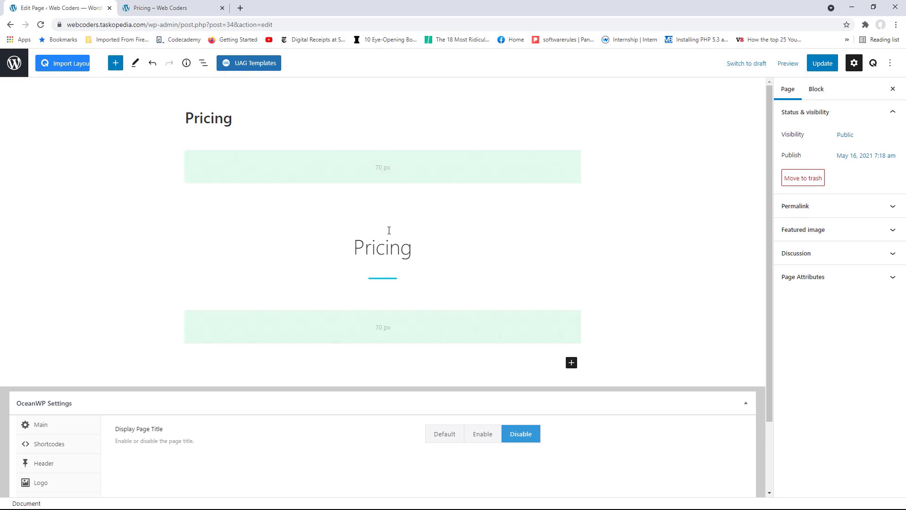
pyautogui.click(175, 8)
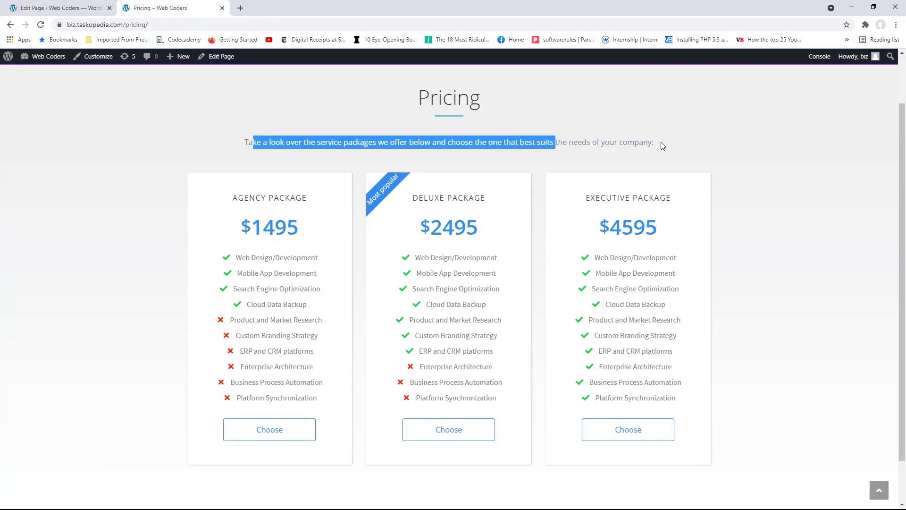
pyautogui.moveTo(663, 145); pyautogui.dragTo(255, 145)
pyautogui.rightClick(255, 145)
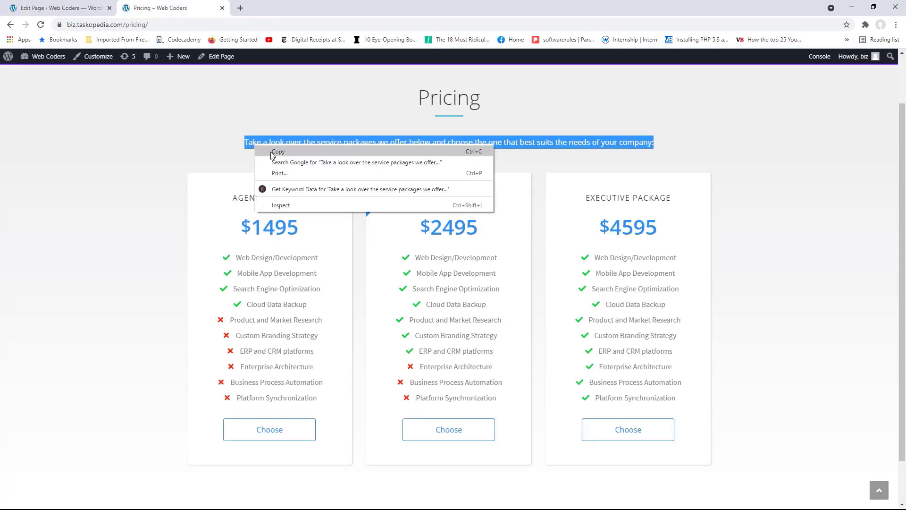
pyautogui.click(278, 152)
pyautogui.click(60, 8)
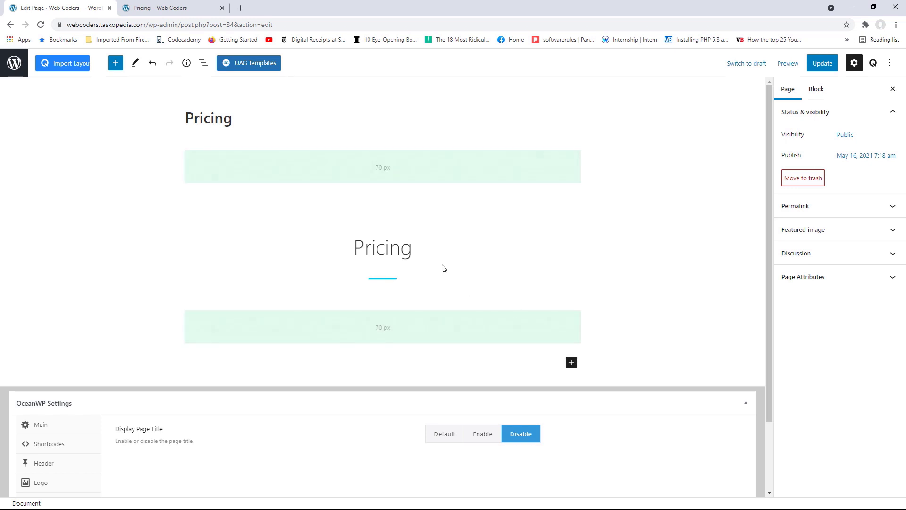
# Insert a Qubely Advanced Text block into the column that holds the Pricing heading
pyautogui.click(459, 253)
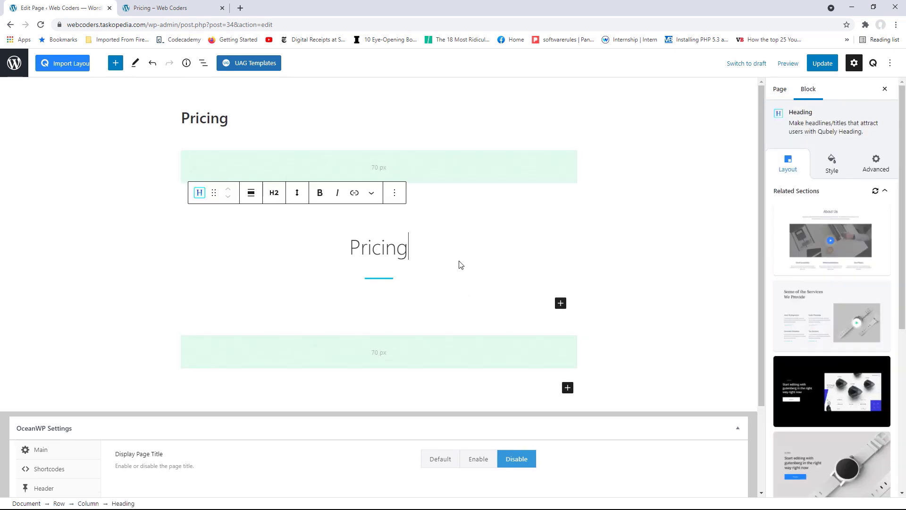
pyautogui.click(561, 305)
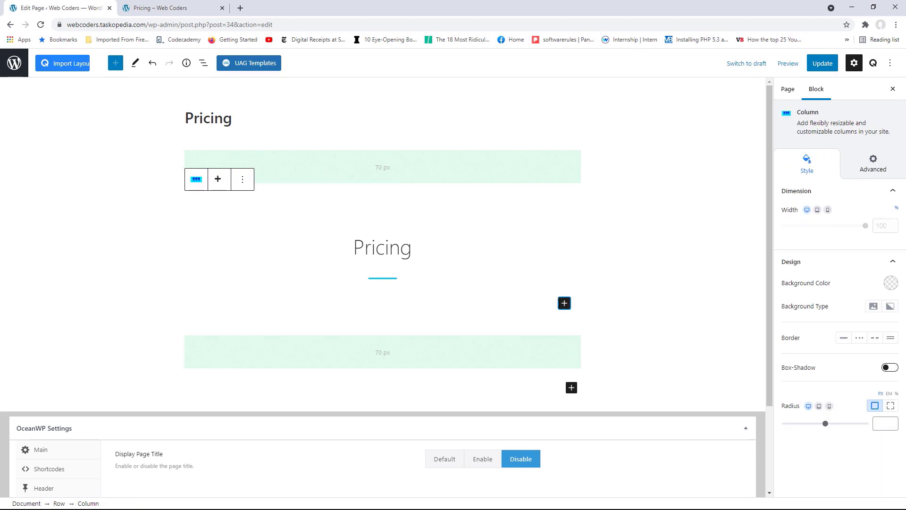
pyautogui.click(564, 304)
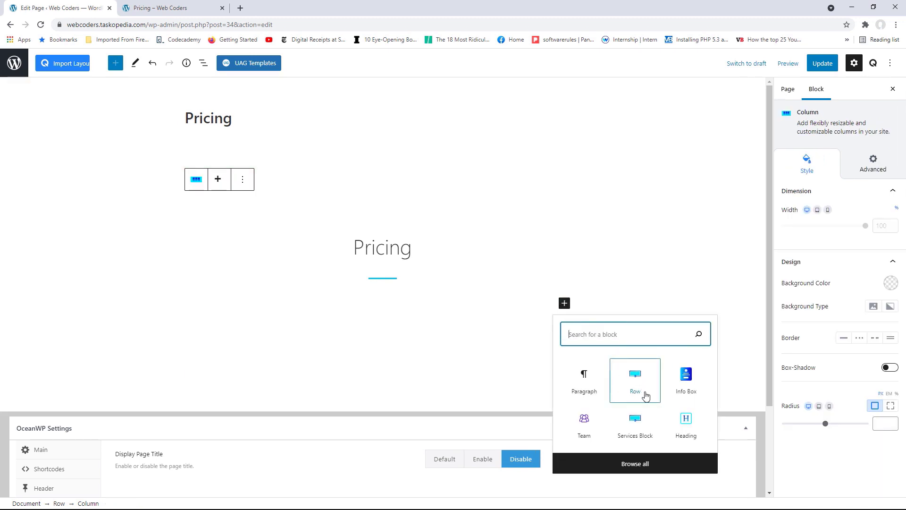
pyautogui.click(639, 462)
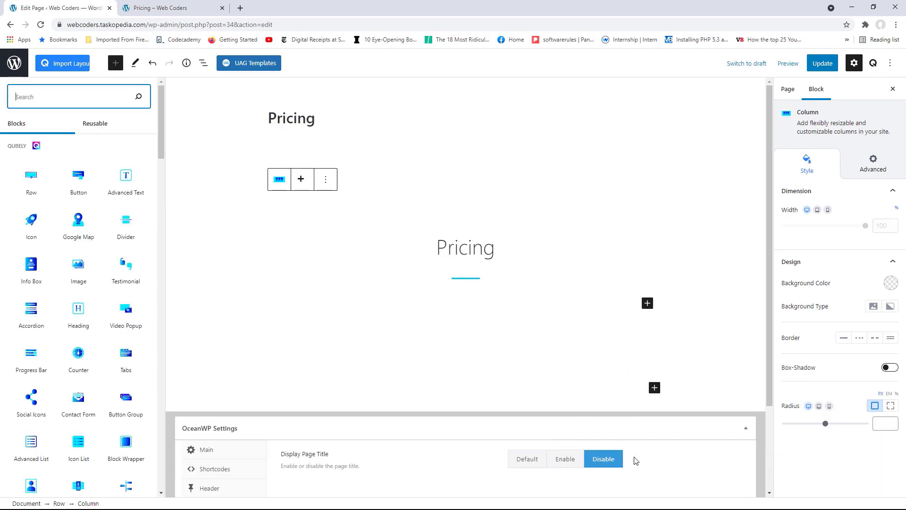
pyautogui.moveTo(126, 178)
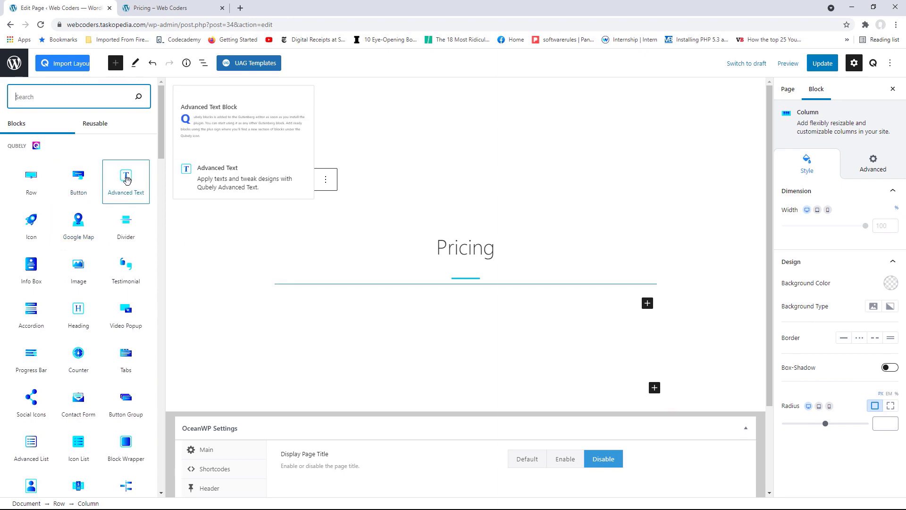
pyautogui.click(127, 179)
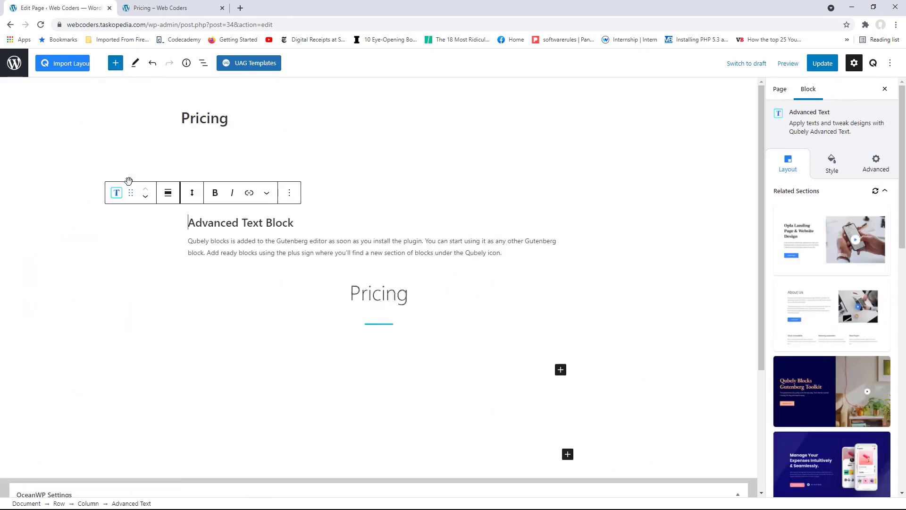
# Clear the Advanced Text block's placeholder title and move the block below the Pricing heading
pyautogui.moveTo(302, 226); pyautogui.dragTo(180, 227)
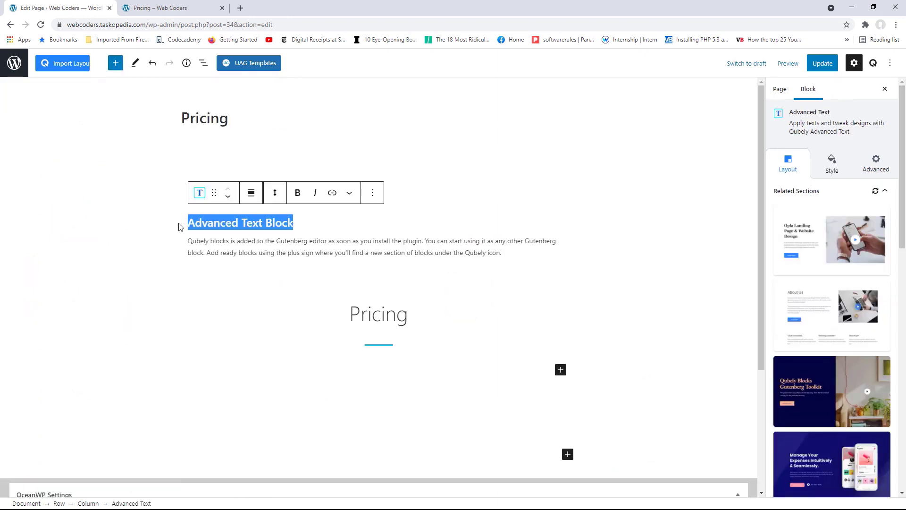
pyautogui.press('BackSpace')
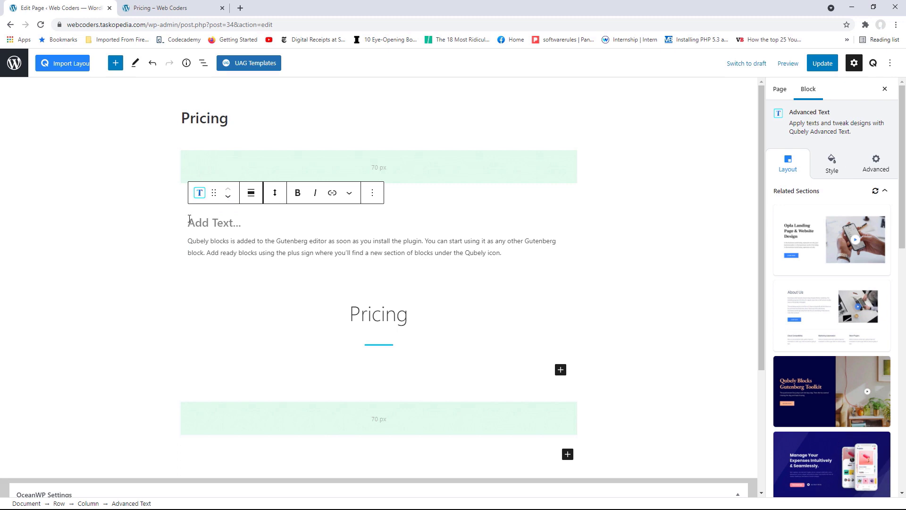
pyautogui.click(228, 197)
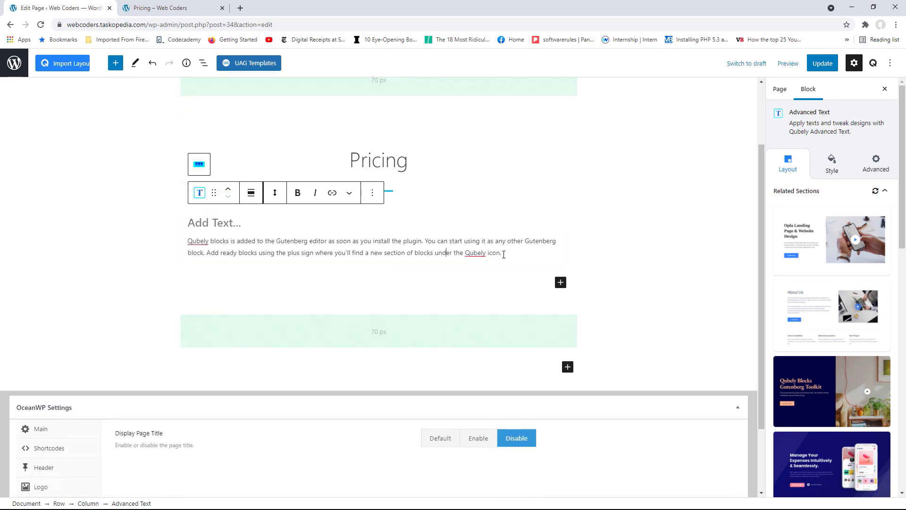
# Replace the Advanced Text block's placeholder body with the copied service packages sentence and align the block to the center
pyautogui.moveTo(503, 253); pyautogui.dragTo(186, 242)
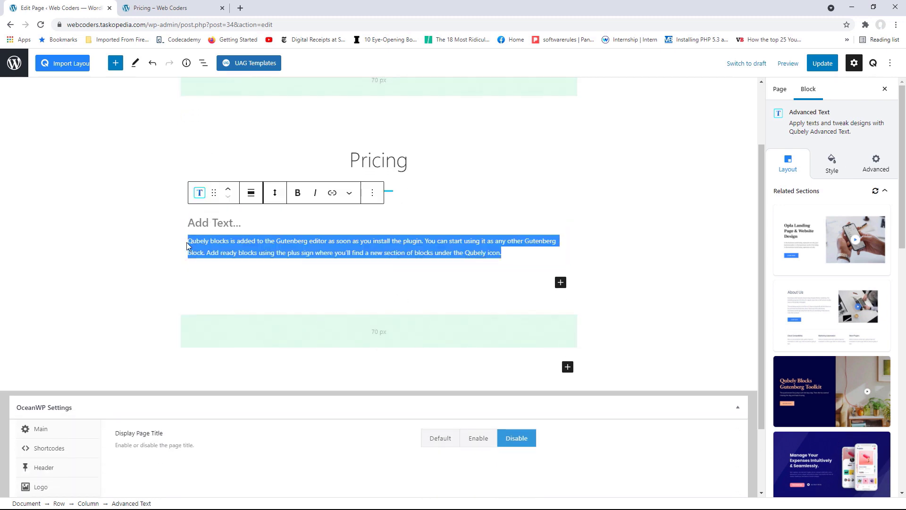
pyautogui.press('BackSpace')
pyautogui.hotkey('ctrl', 'v')
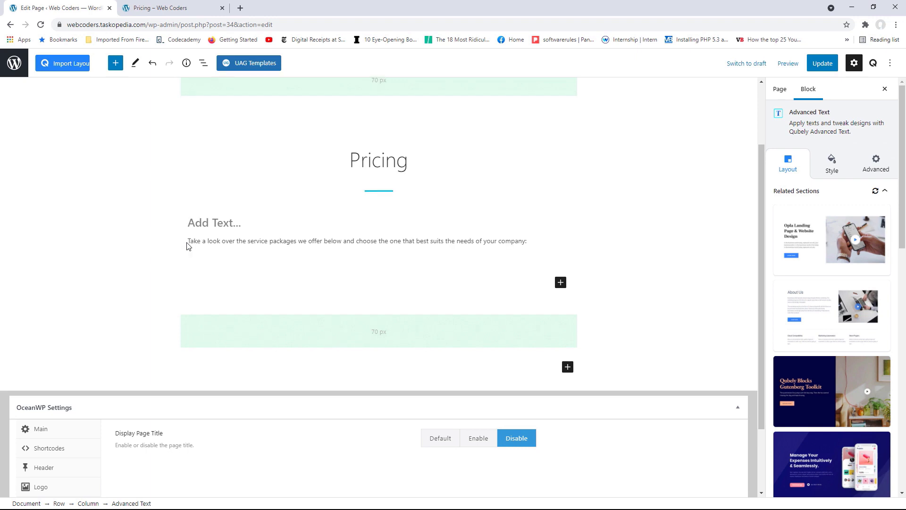
pyautogui.click(829, 167)
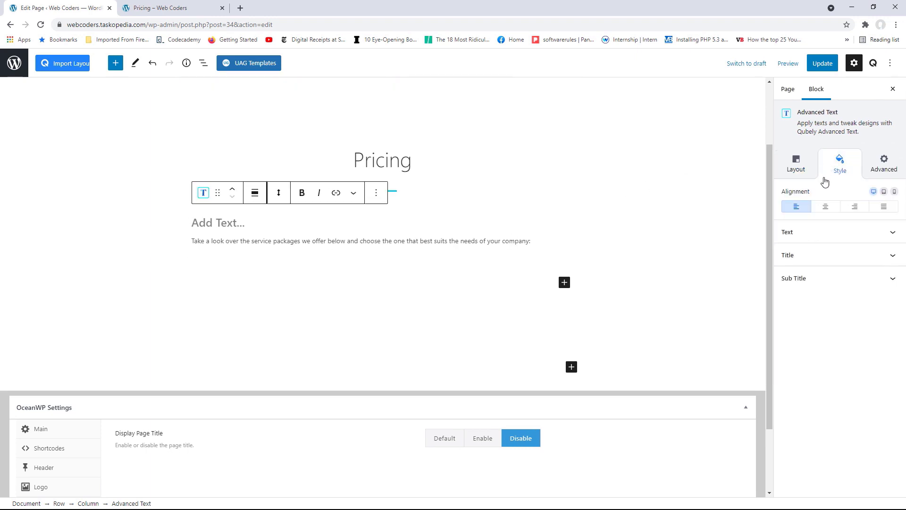
pyautogui.click(826, 208)
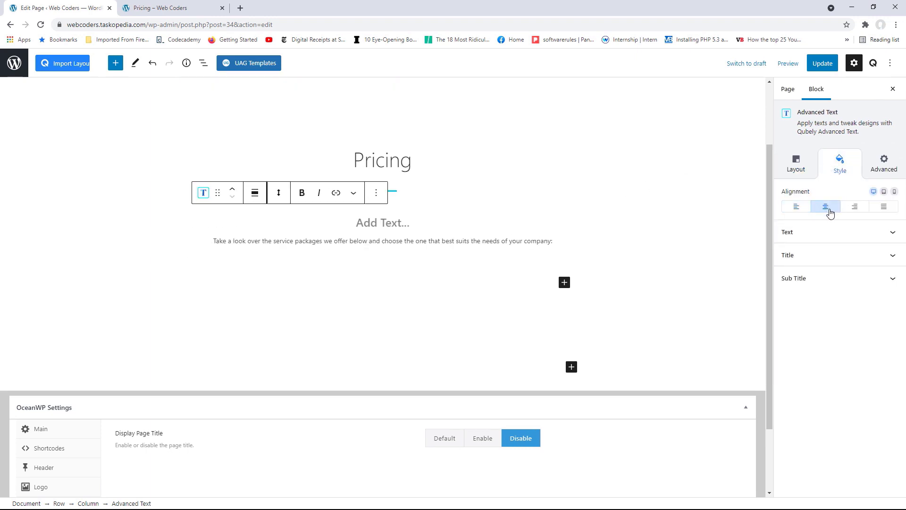
# Enable custom typography for the intro text and set it to 16 px Open Sans with weight 300
pyautogui.click(833, 233)
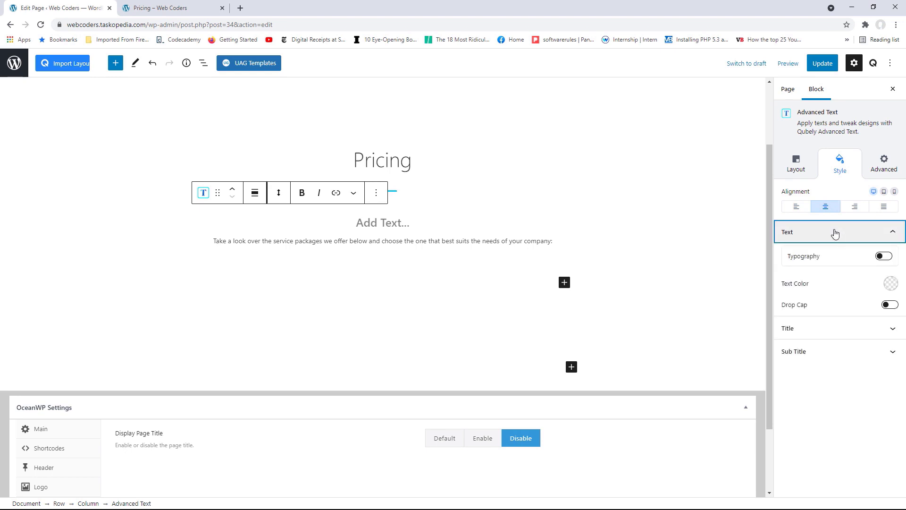
pyautogui.click(883, 257)
pyautogui.click(888, 317)
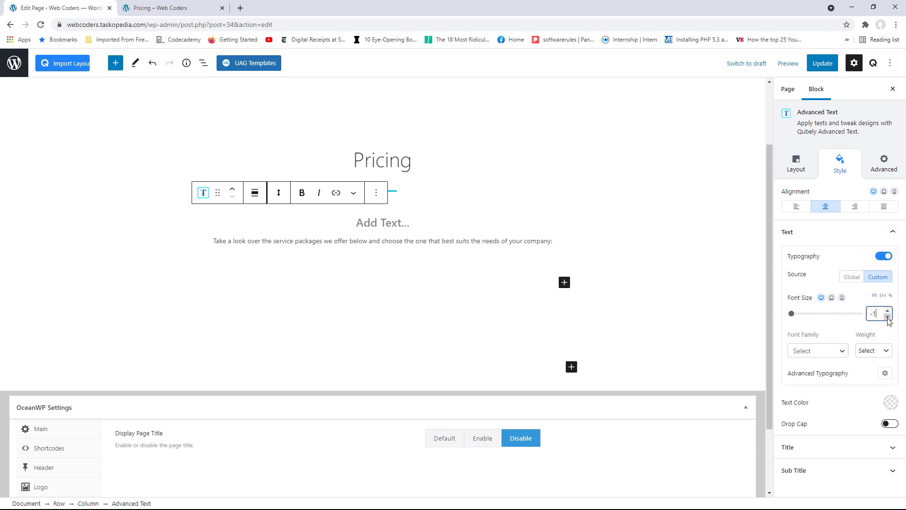
pyautogui.click(888, 311)
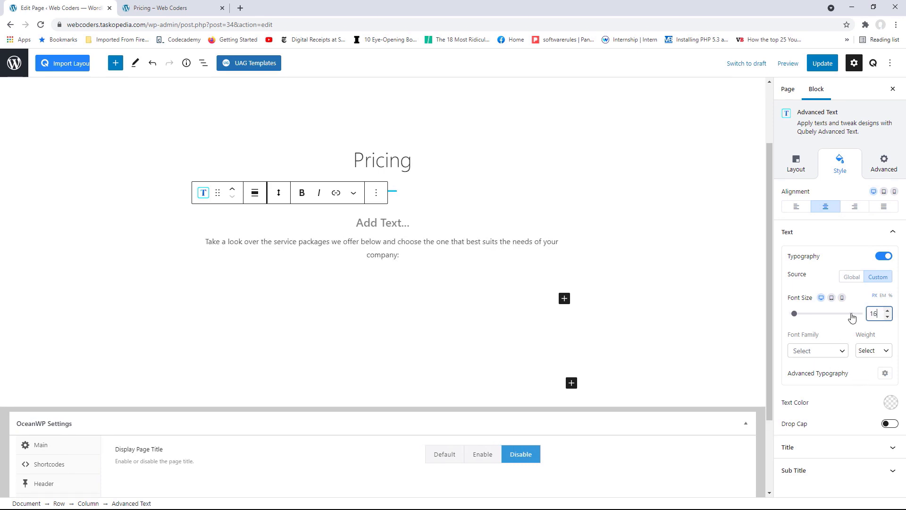
pyautogui.click(835, 352)
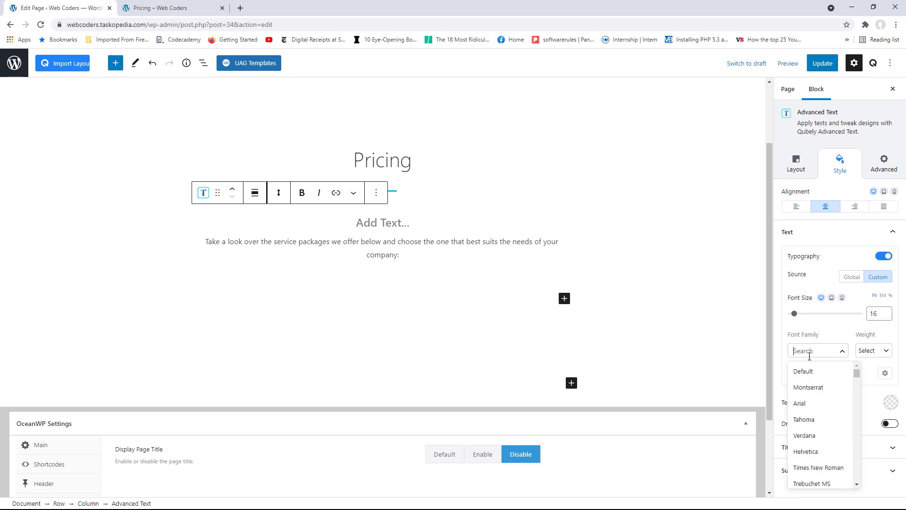
pyautogui.write('open')
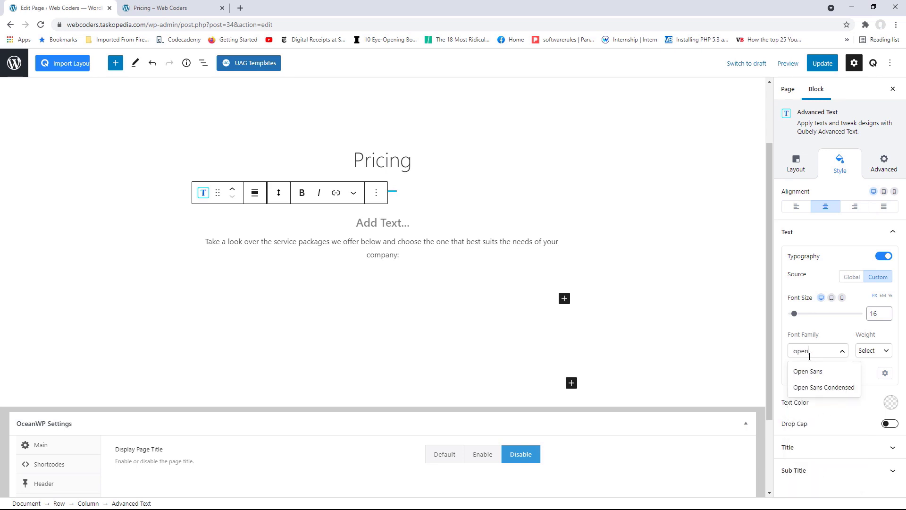
pyautogui.write(' s')
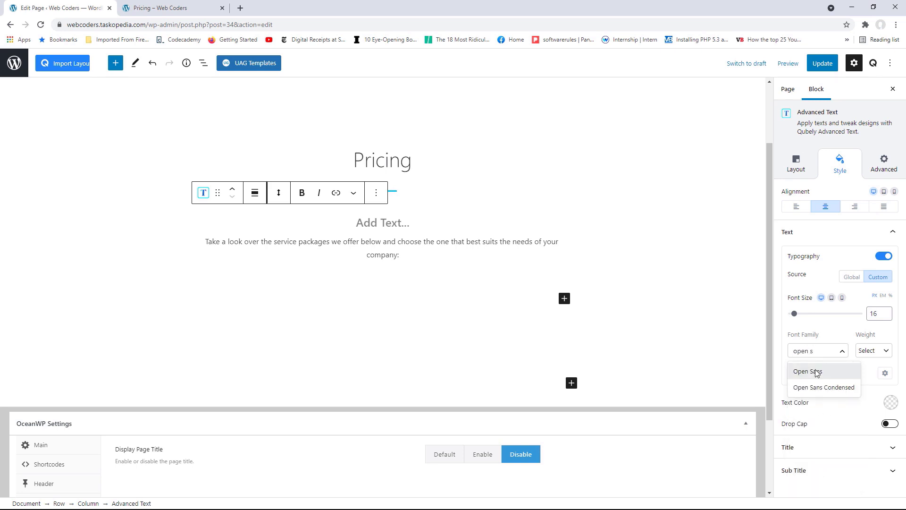
pyautogui.click(812, 371)
pyautogui.click(872, 351)
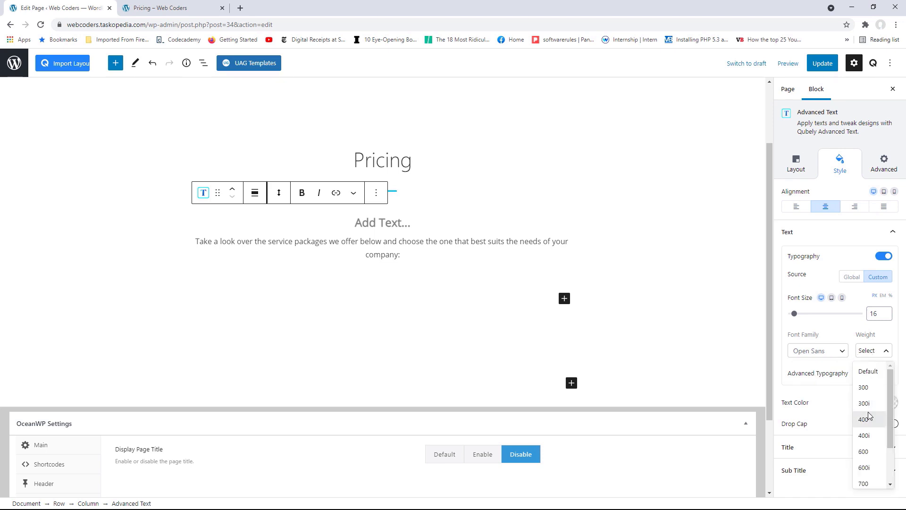
pyautogui.click(867, 387)
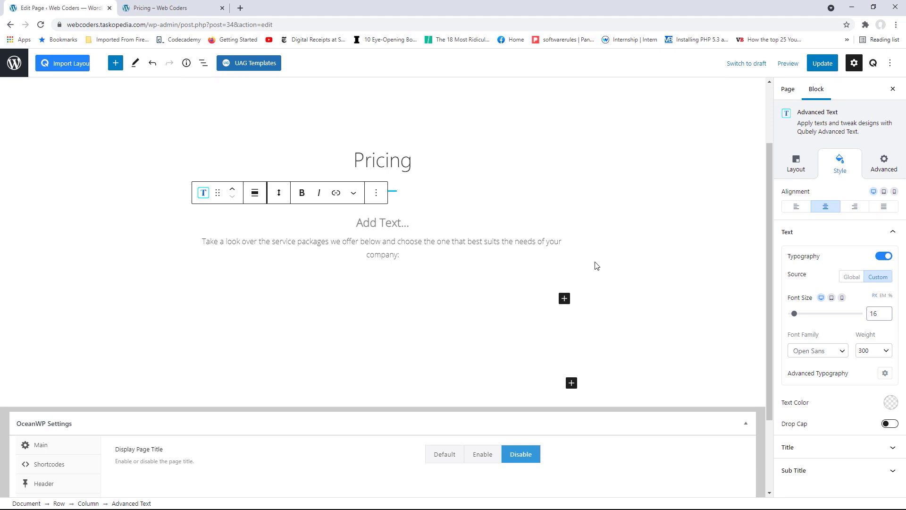
# Insert a Qubely Row with three equal columns below the service packages intro text
pyautogui.click(564, 300)
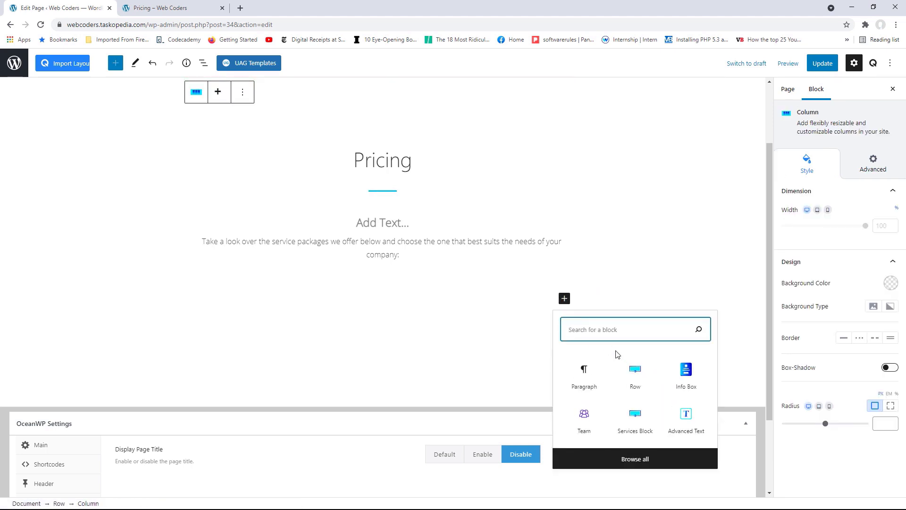
pyautogui.click(635, 375)
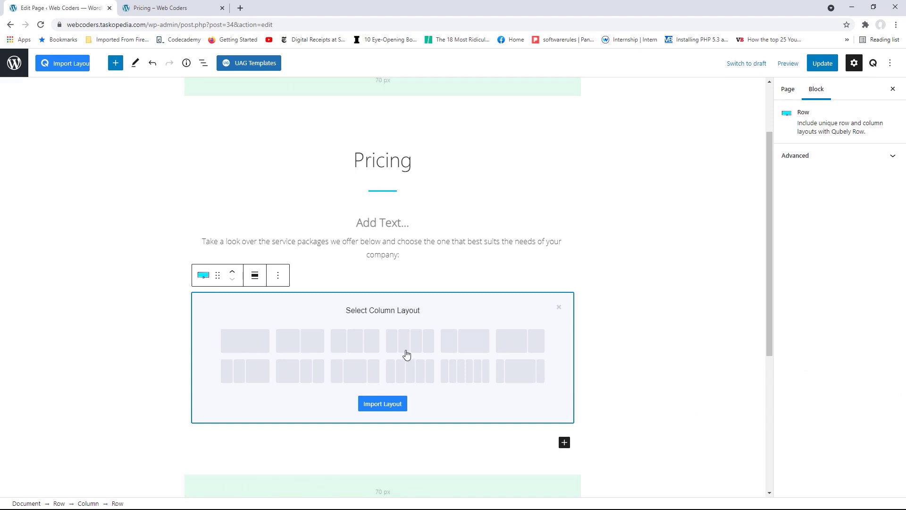
pyautogui.click(356, 348)
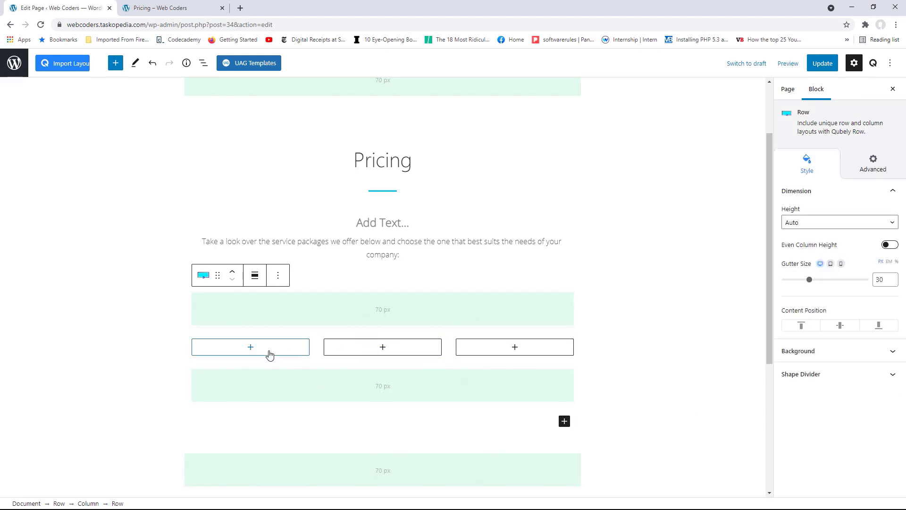
# Insert a Qubely Pricing block into the first column of the new three-column row
pyautogui.click(250, 353)
pyautogui.click(251, 350)
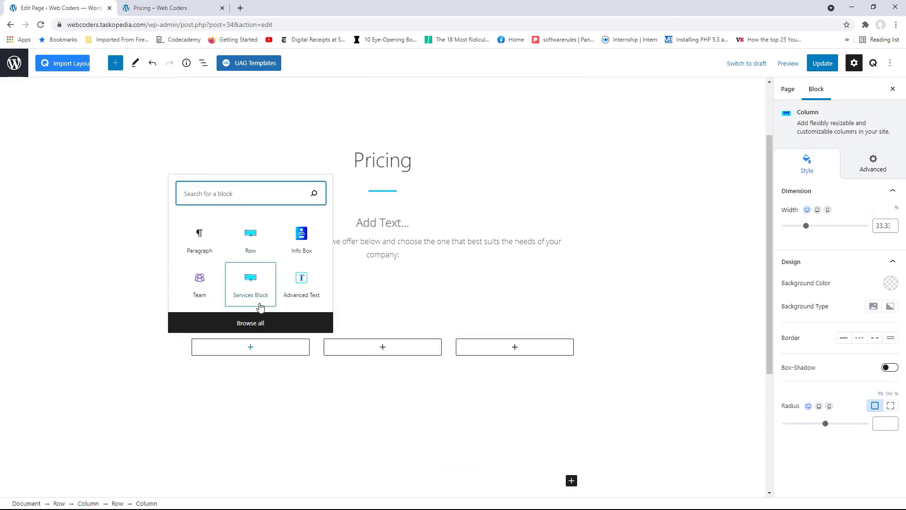
pyautogui.click(257, 326)
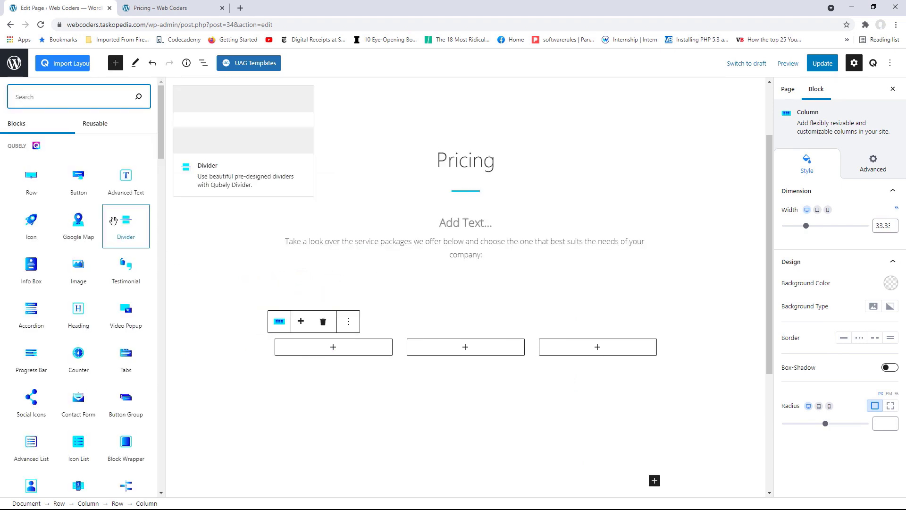
pyautogui.scroll(-5, 91, 262)
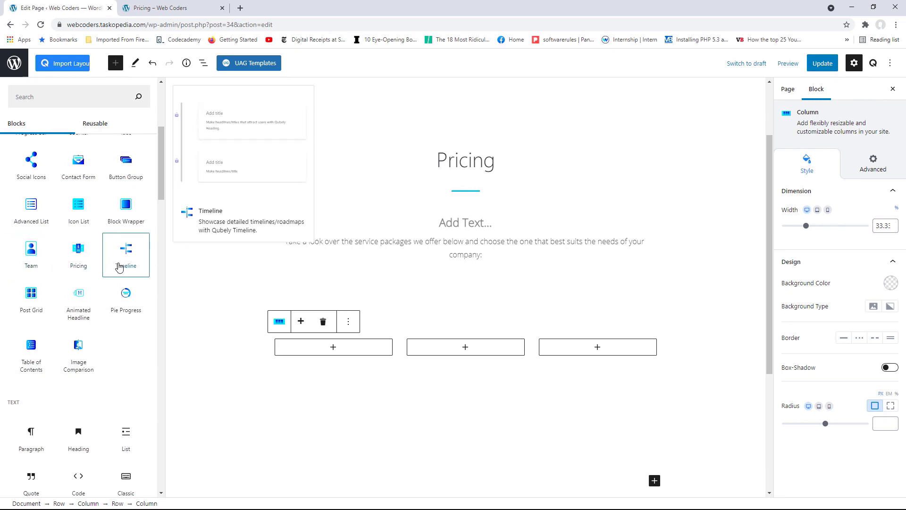
pyautogui.click(78, 251)
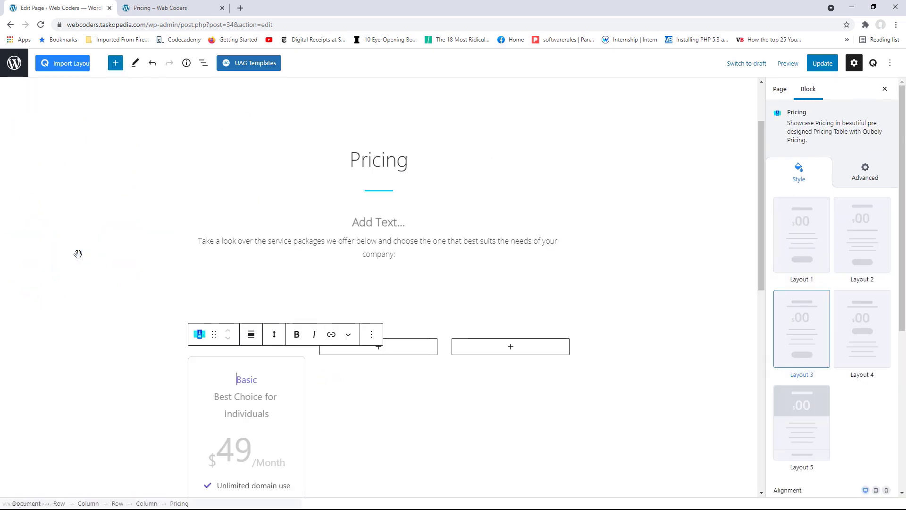
# Replace the pricing card's title with "Agency Package"
pyautogui.moveTo(759, 182); pyautogui.dragTo(753, 262)
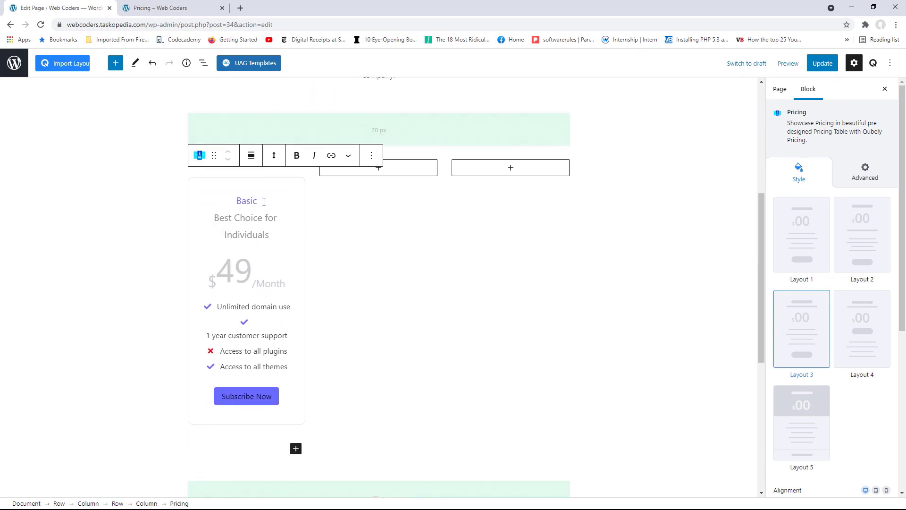
pyautogui.moveTo(264, 202); pyautogui.dragTo(229, 201)
pyautogui.write('Age')
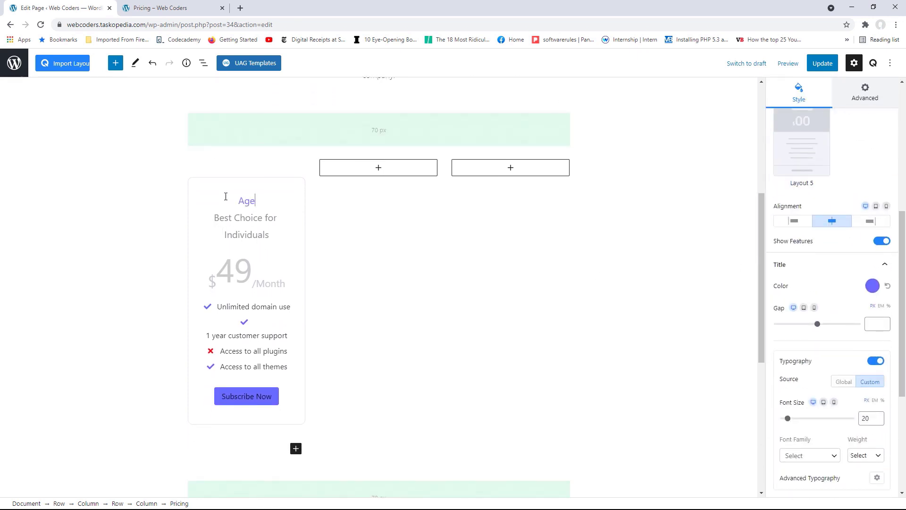
pyautogui.write('mcy')
pyautogui.press('Num_Lock')
pyautogui.press('BackSpace')
pyautogui.press('BackSpace')
pyautogui.press('BackSpace')
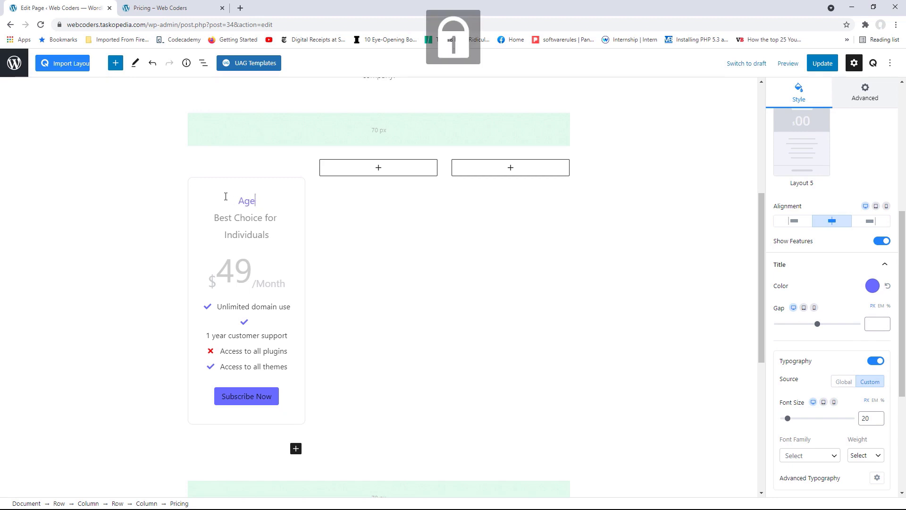
pyautogui.write('ncy Pack')
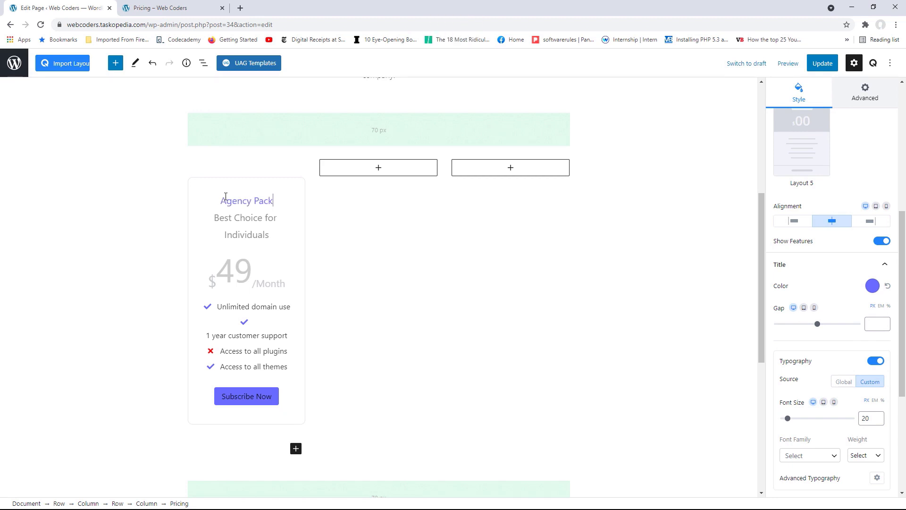
pyautogui.write('age')
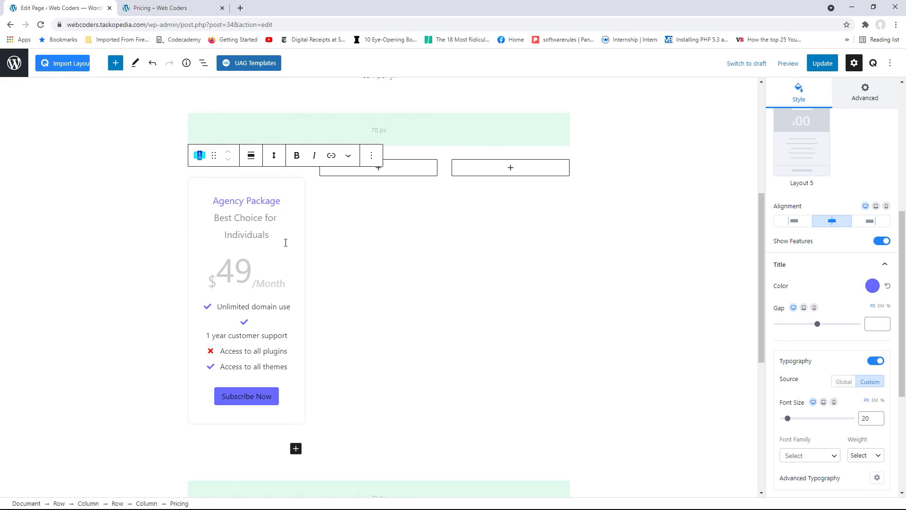
# Clear the pricing card's subtitle text and set its price to 1495
pyautogui.moveTo(285, 242); pyautogui.dragTo(208, 220)
pyautogui.press('BackSpace')
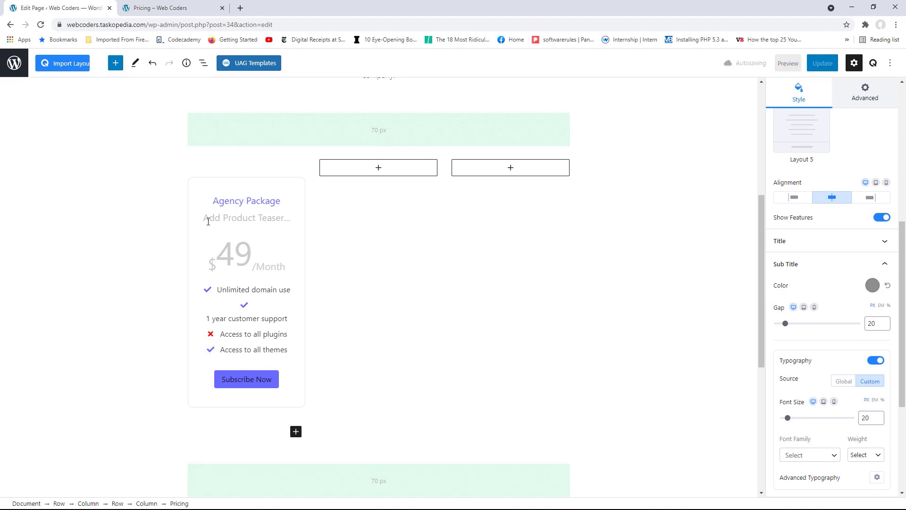
pyautogui.click(250, 256)
pyautogui.click(237, 256)
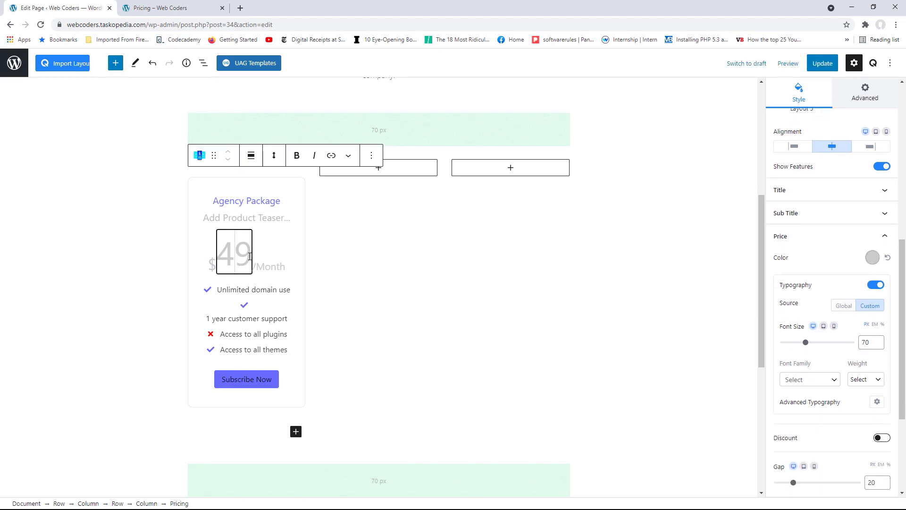
pyautogui.hotkey('shift', 'End')
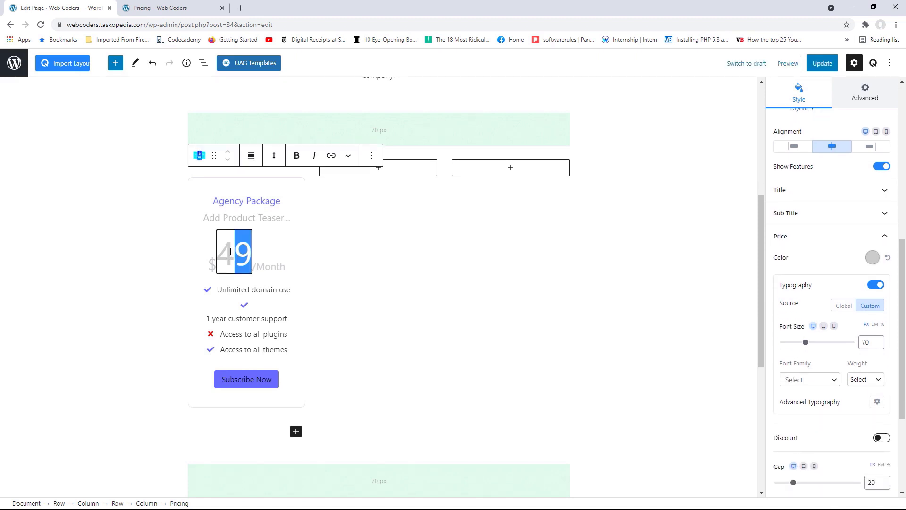
pyautogui.press('BackSpace')
pyautogui.press('BackSpace')
pyautogui.write('149')
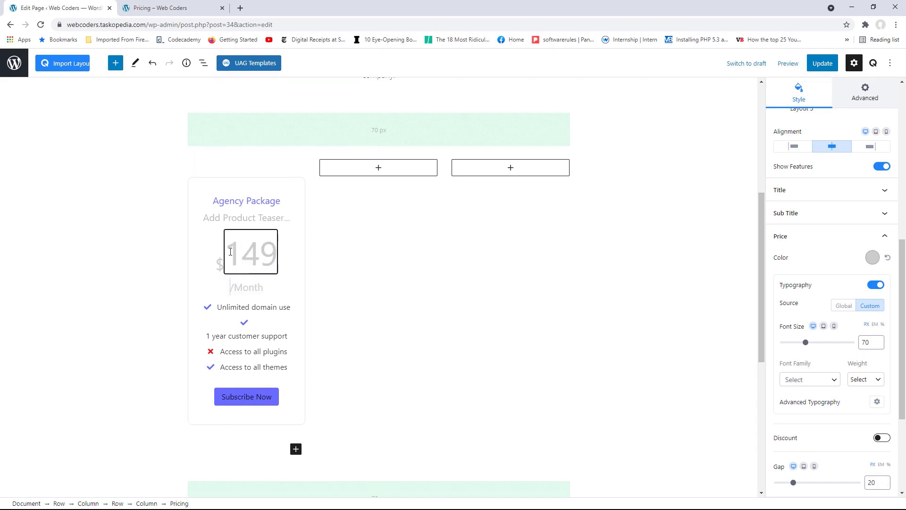
pyautogui.write('5')
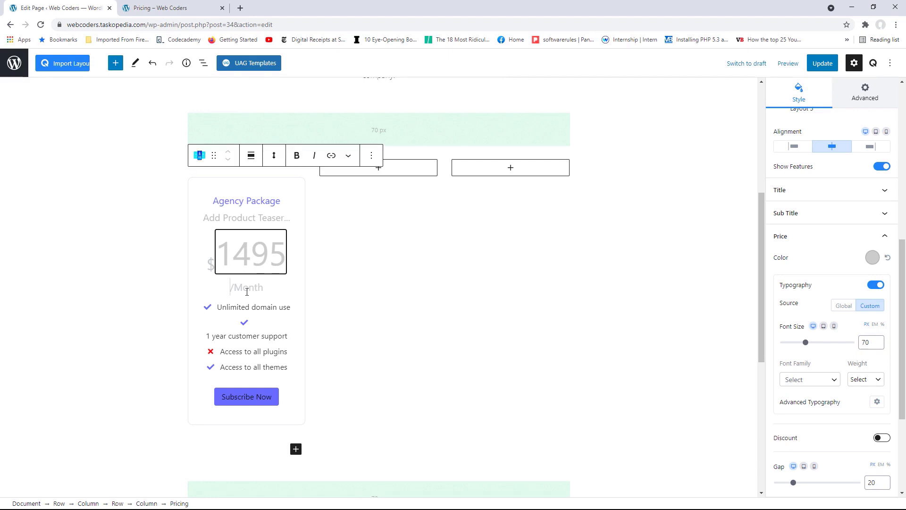
# Change the Agency Package pricing block to Layout 1
pyautogui.moveTo(252, 324)
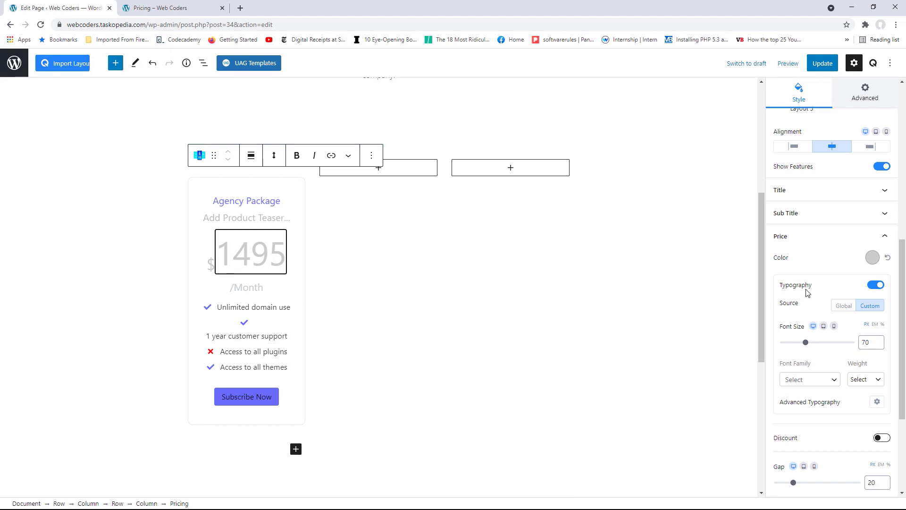
pyautogui.scroll(5, 803, 291)
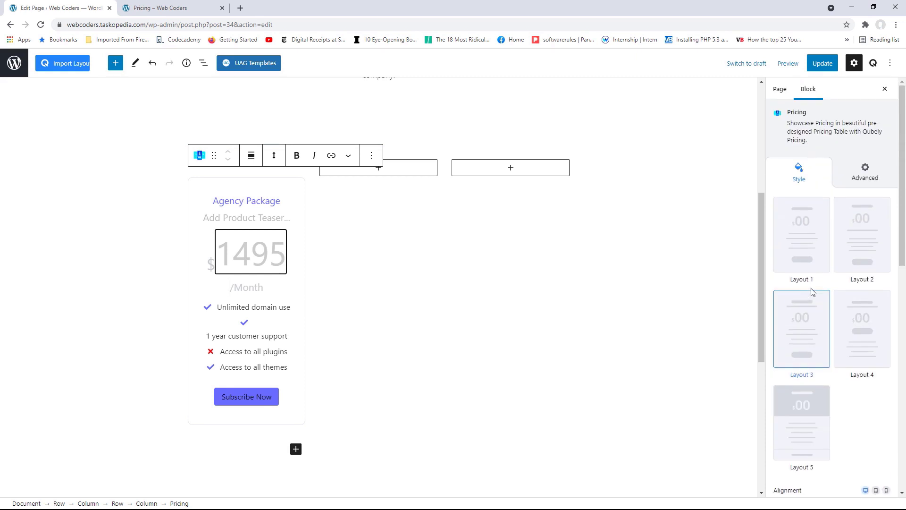
pyautogui.click(809, 233)
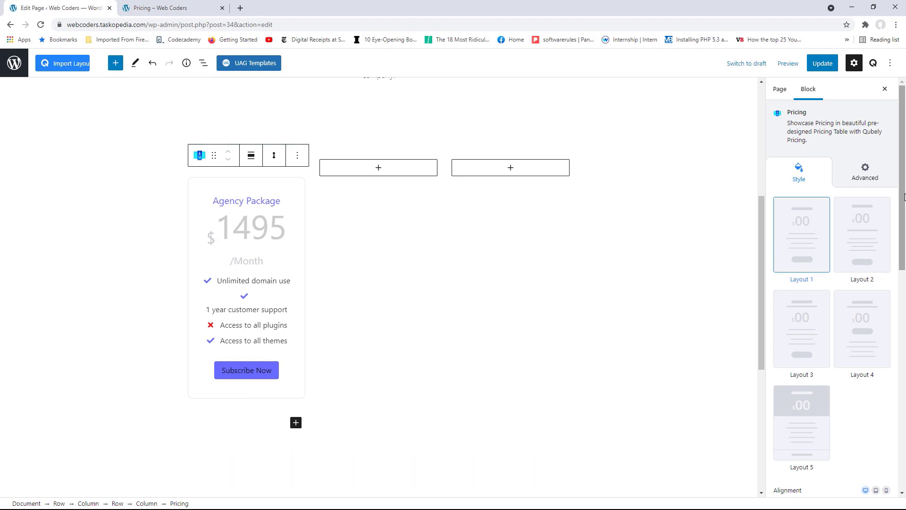
# Disable the duration text on the Agency Package pricing card
pyautogui.moveTo(904, 171); pyautogui.dragTo(902, 359)
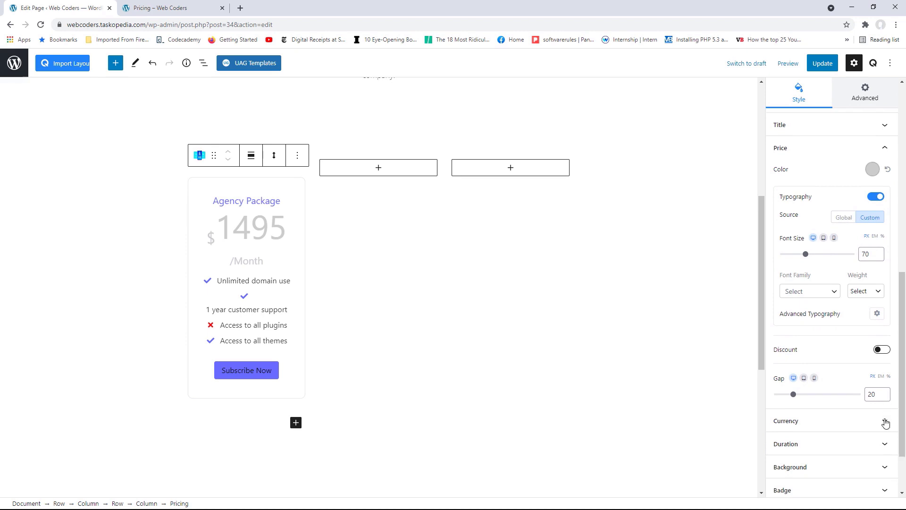
pyautogui.scroll(-2, 885, 421)
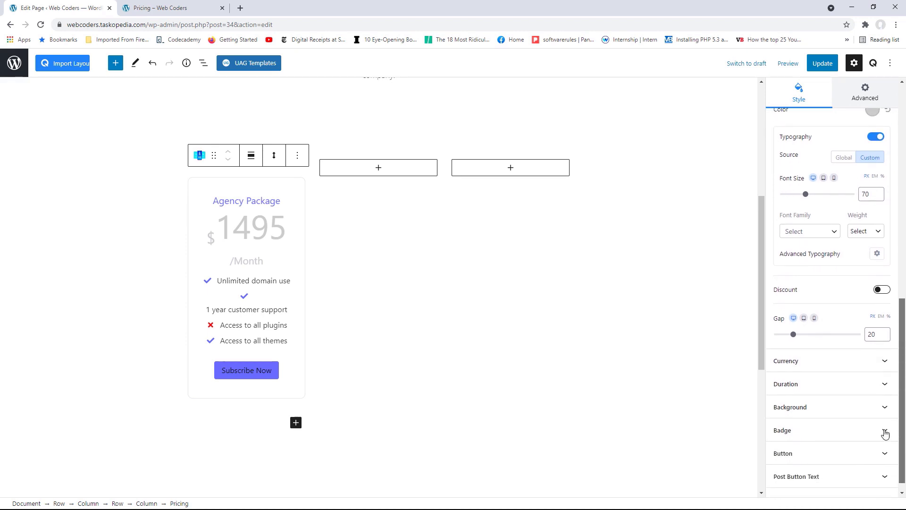
pyautogui.click(845, 389)
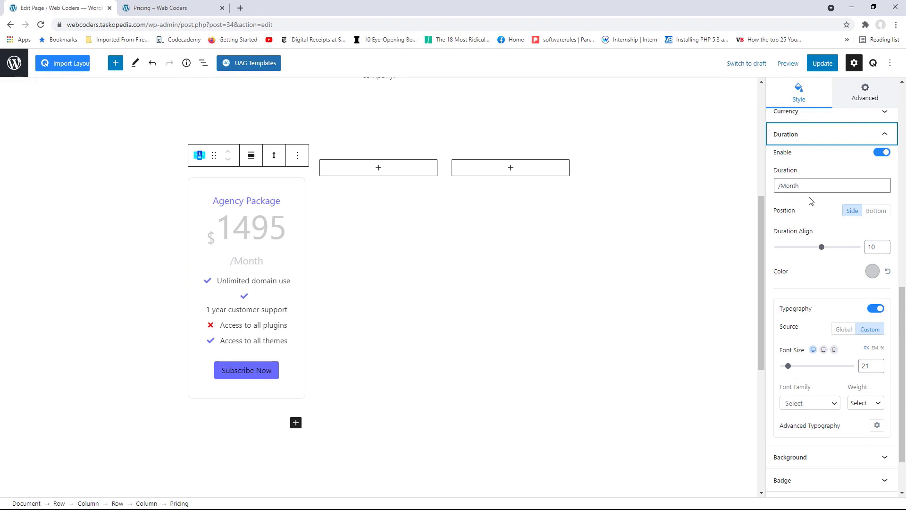
pyautogui.click(881, 152)
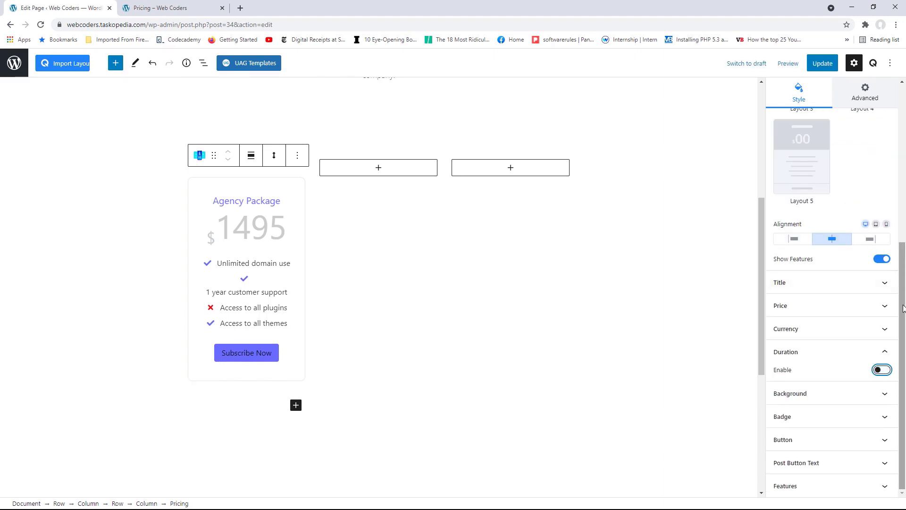
# Set the Agency Package title's color to #333333
pyautogui.moveTo(904, 307)
pyautogui.mouseDown()
pyautogui.moveTo(904, 269)
pyautogui.moveTo(905, 322)
pyautogui.mouseUp()
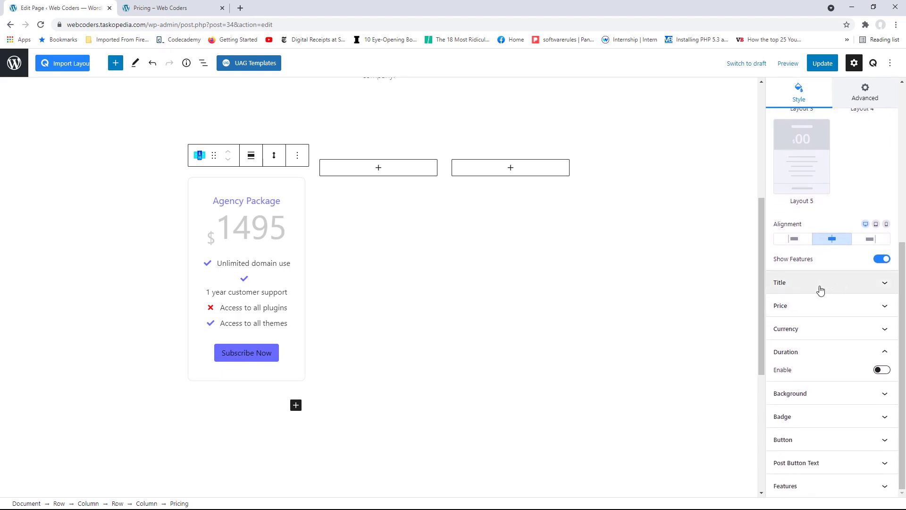
pyautogui.click(845, 283)
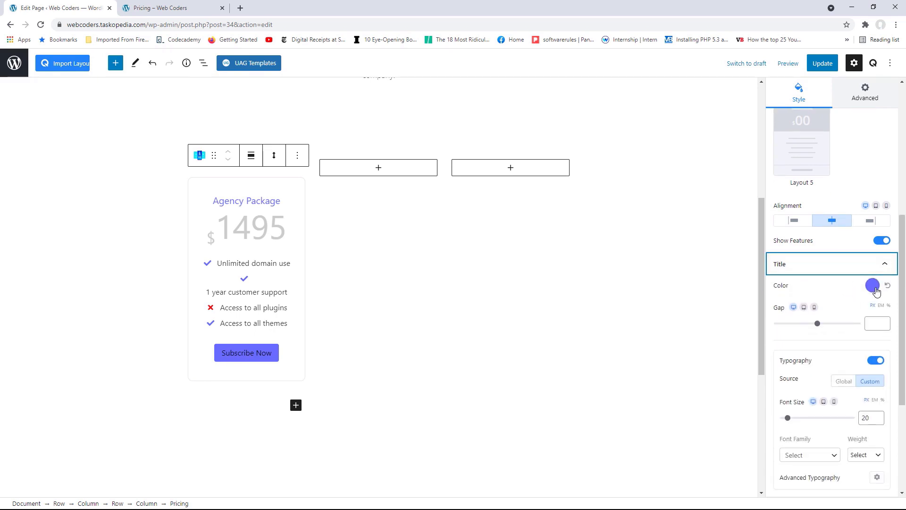
pyautogui.click(873, 286)
pyautogui.click(795, 252)
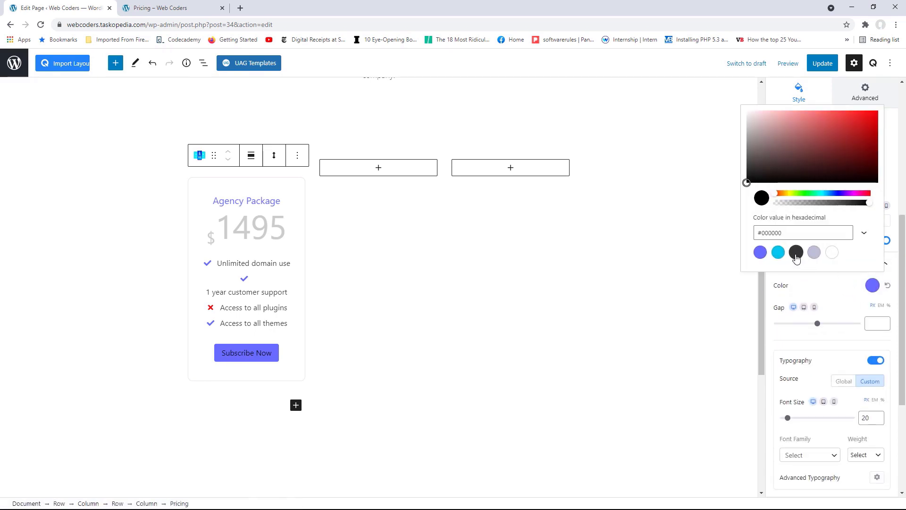
pyautogui.moveTo(783, 234); pyautogui.dragTo(763, 234)
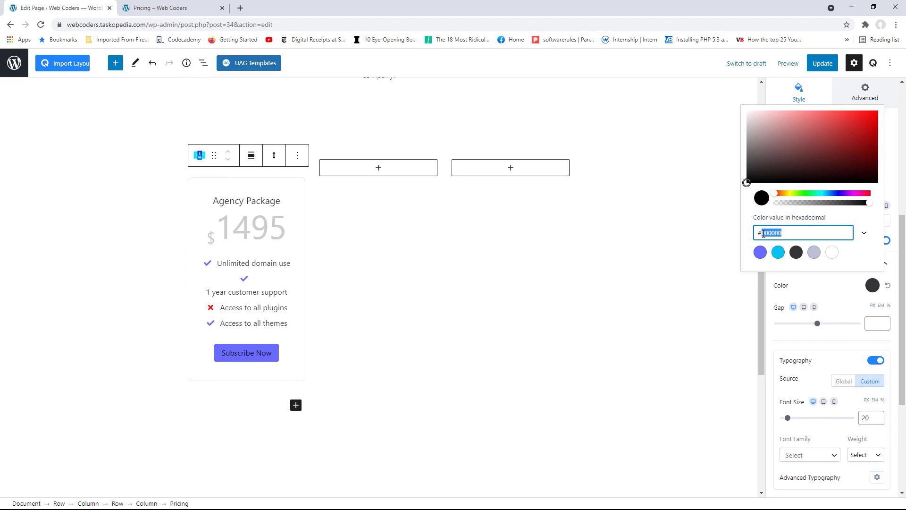
pyautogui.write('333333')
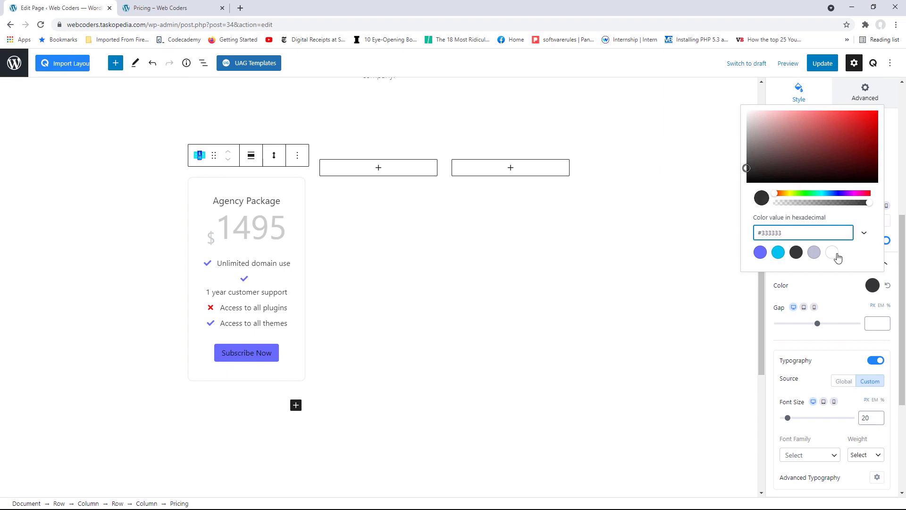
pyautogui.click(834, 287)
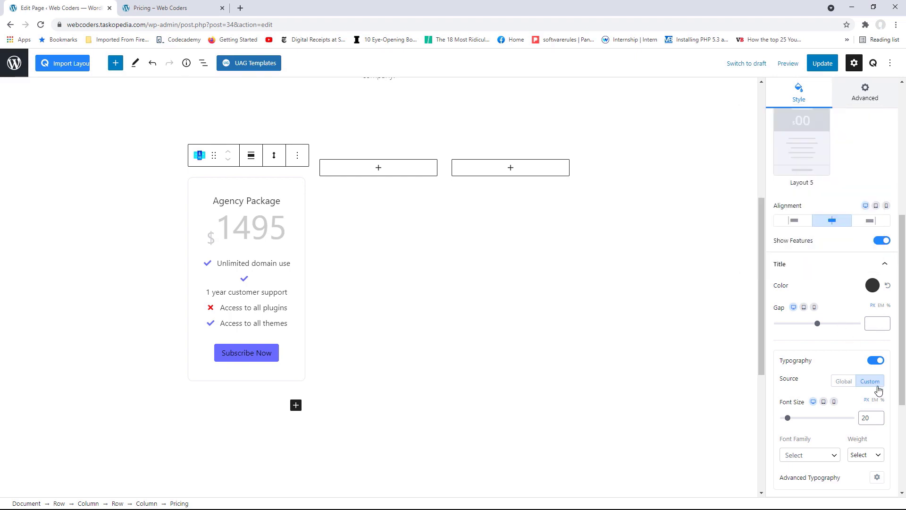
# Set the Agency Package title's typography to 16 px Open Sans with weight 400
pyautogui.click(880, 421)
pyautogui.click(880, 421)
pyautogui.click(880, 421)
pyautogui.click(880, 421)
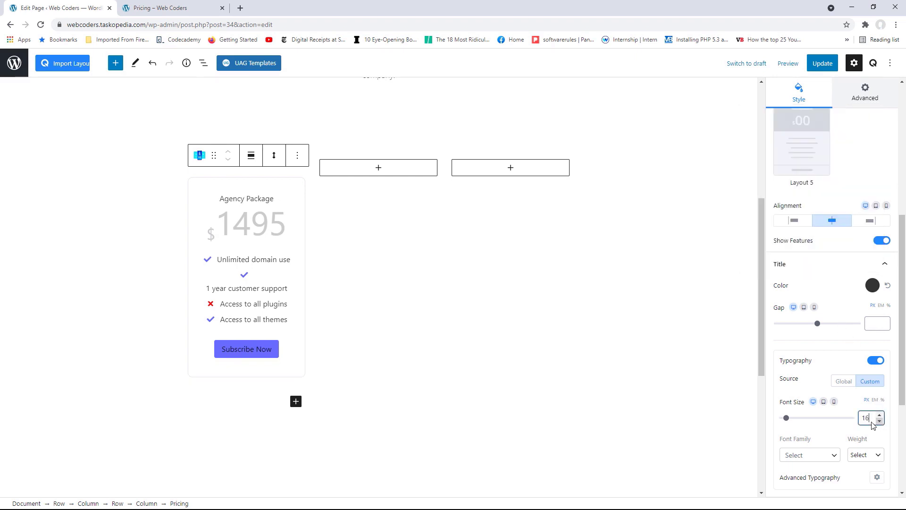
pyautogui.click(805, 455)
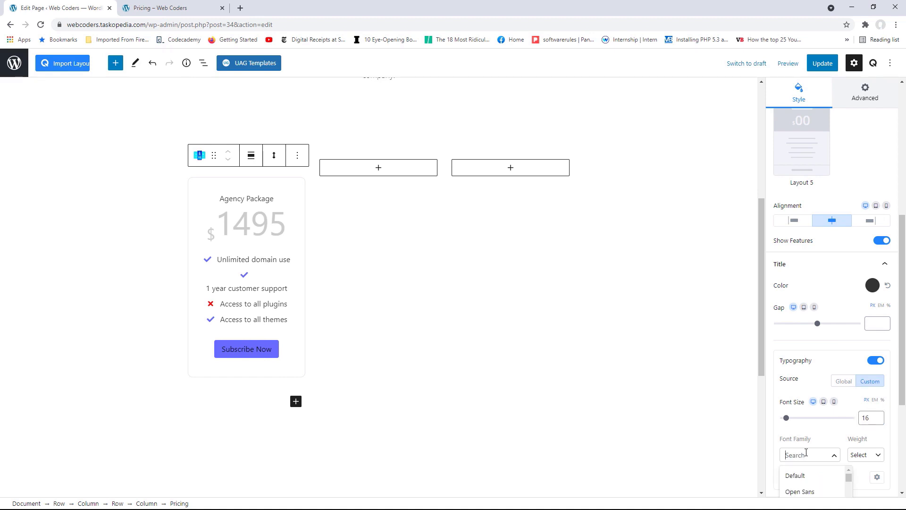
pyautogui.click(807, 493)
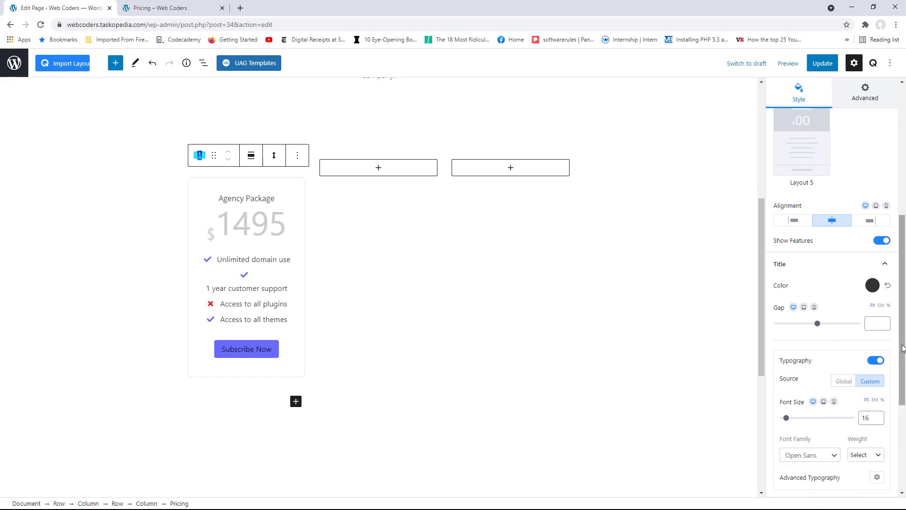
pyautogui.scroll(-3, 870, 371)
pyautogui.click(868, 320)
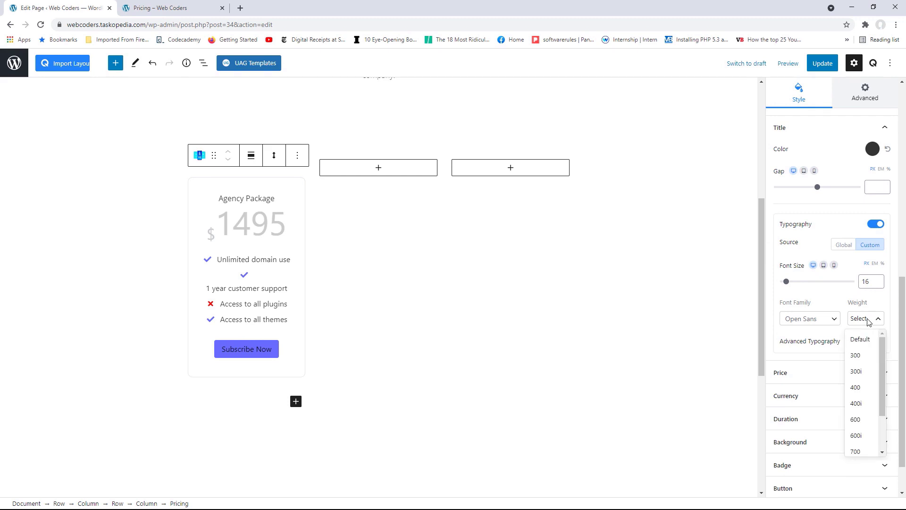
pyautogui.click(856, 387)
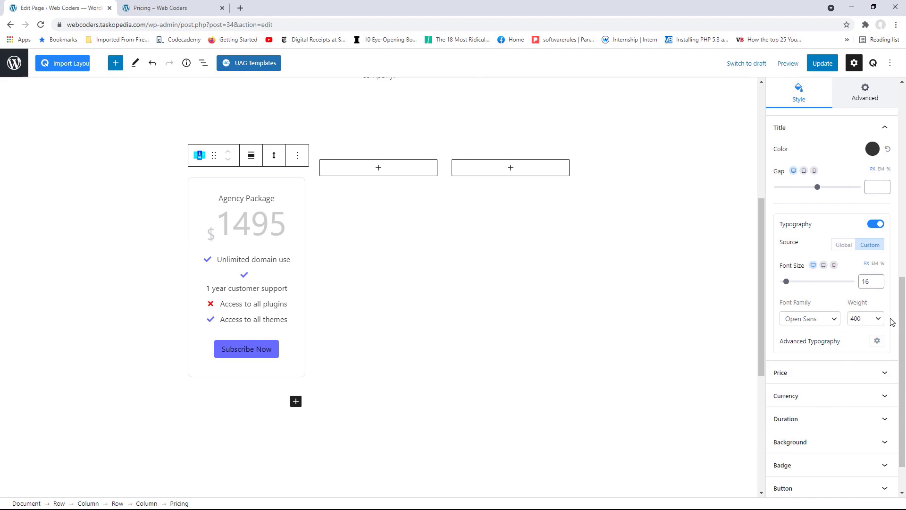
# Set the Agency Package price's color to #338fec
pyautogui.scroll(2, 878, 273)
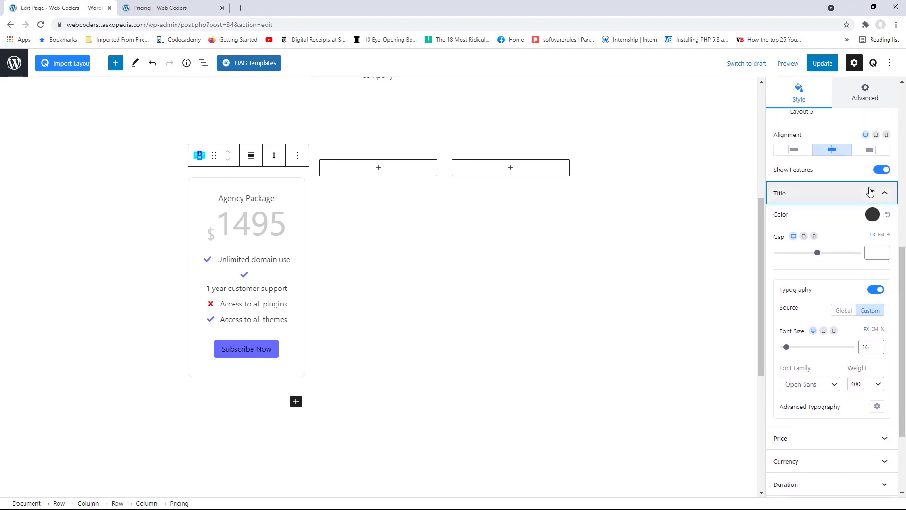
pyautogui.click(870, 193)
pyautogui.click(863, 325)
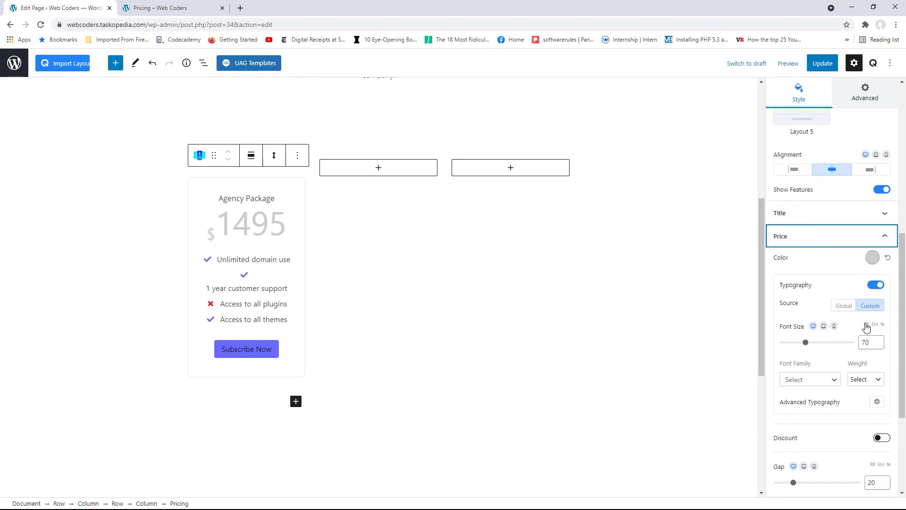
pyautogui.click(873, 257)
pyautogui.moveTo(781, 207); pyautogui.dragTo(763, 208)
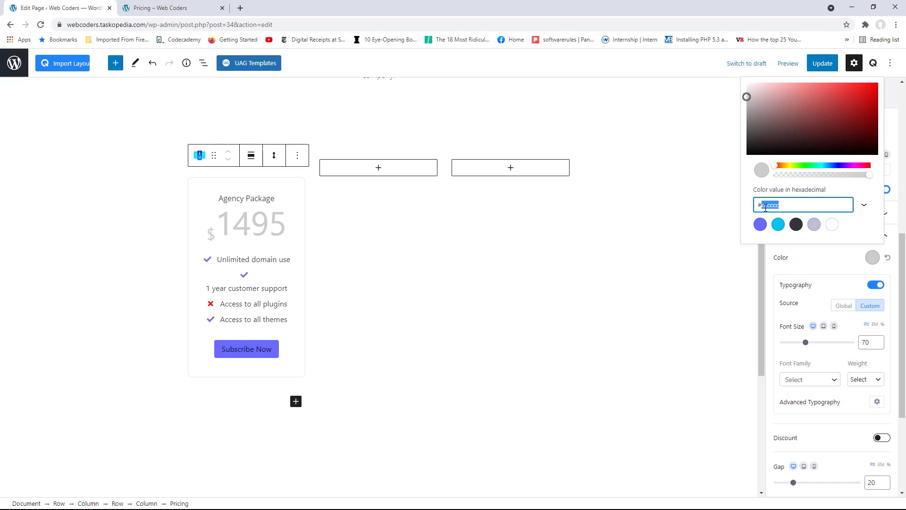
pyautogui.write('388fec')
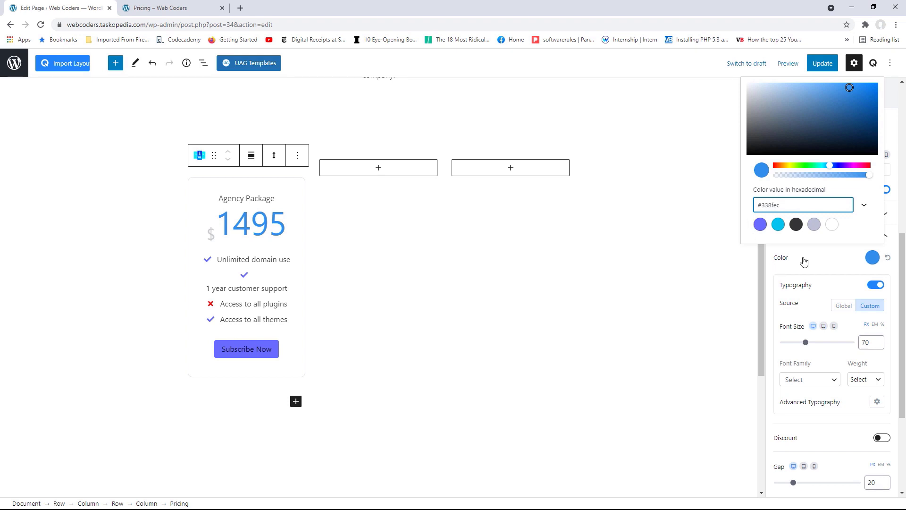
pyautogui.click(804, 278)
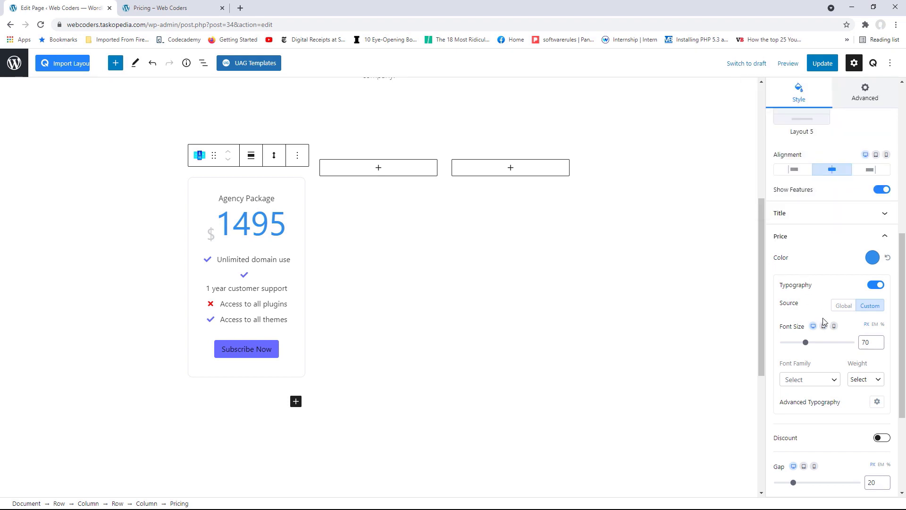
# Set the Agency Package price's typography to 44 px Open Sans with weight 600
pyautogui.doubleClick(862, 343)
pyautogui.write('44')
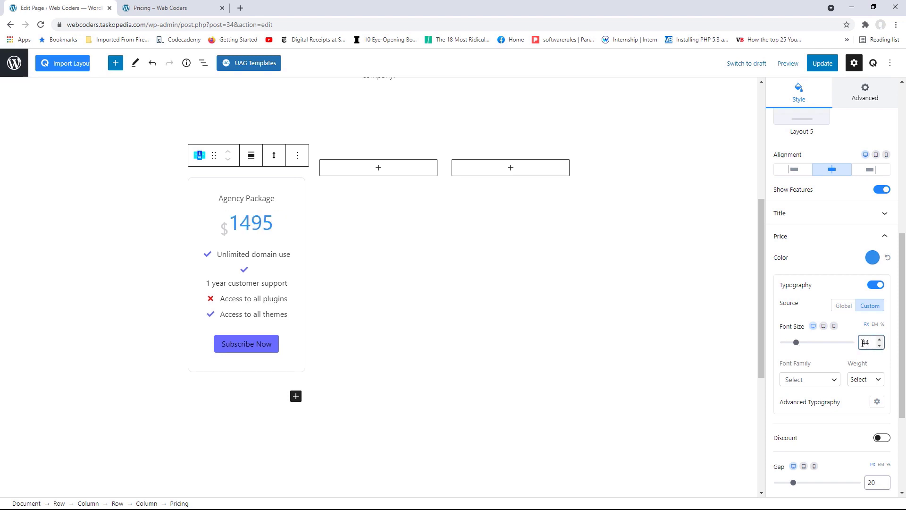
pyautogui.click(829, 381)
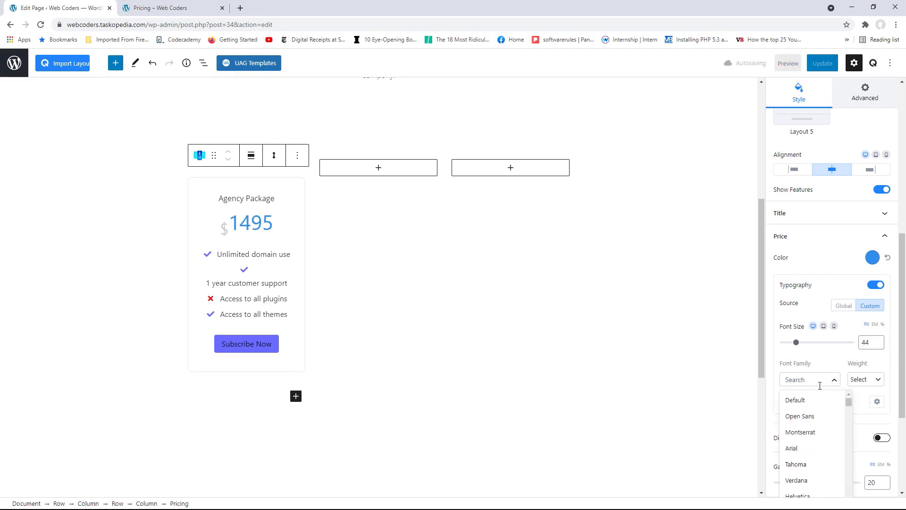
pyautogui.click(814, 417)
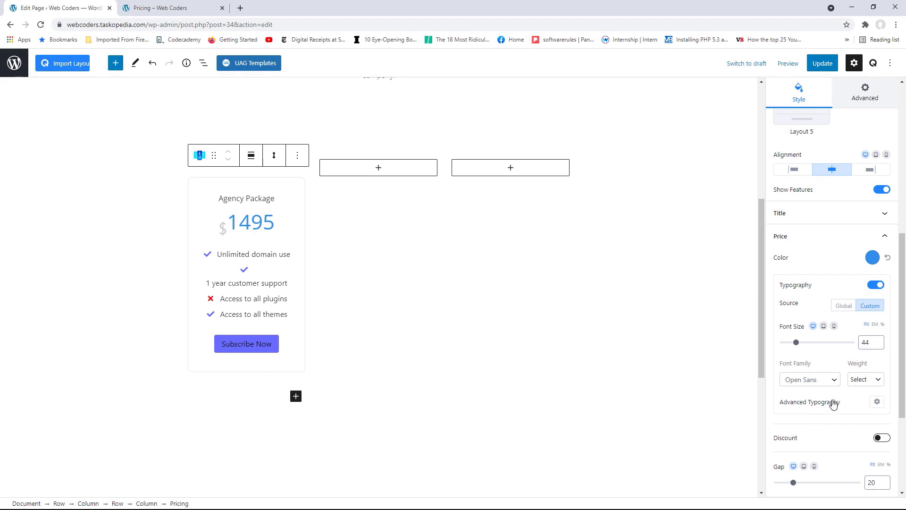
pyautogui.click(874, 379)
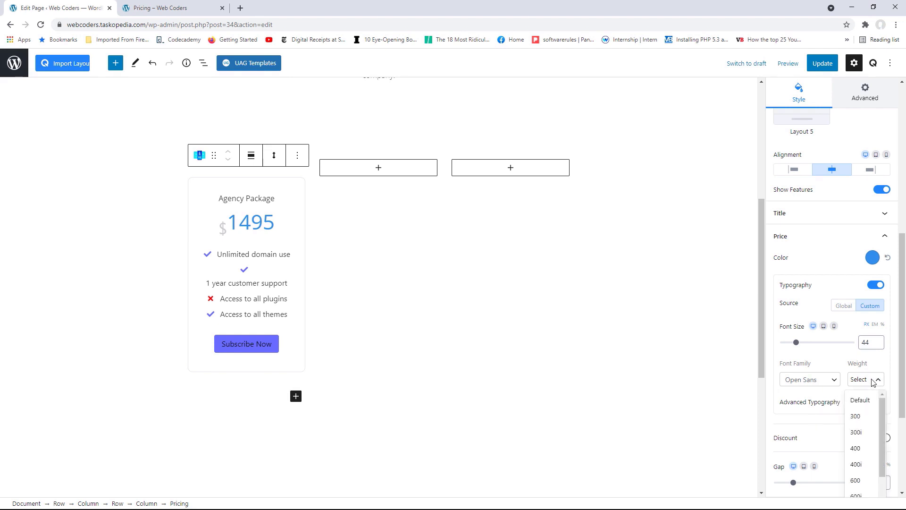
pyautogui.click(856, 481)
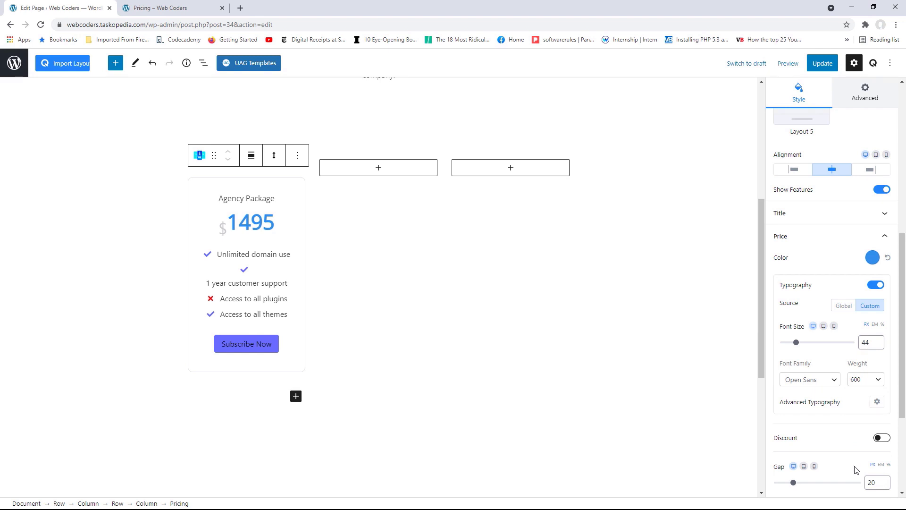
pyautogui.click(884, 236)
# Keep the $ Dollar symbol for the Agency Package currency and set its color to #338fec
pyautogui.click(880, 349)
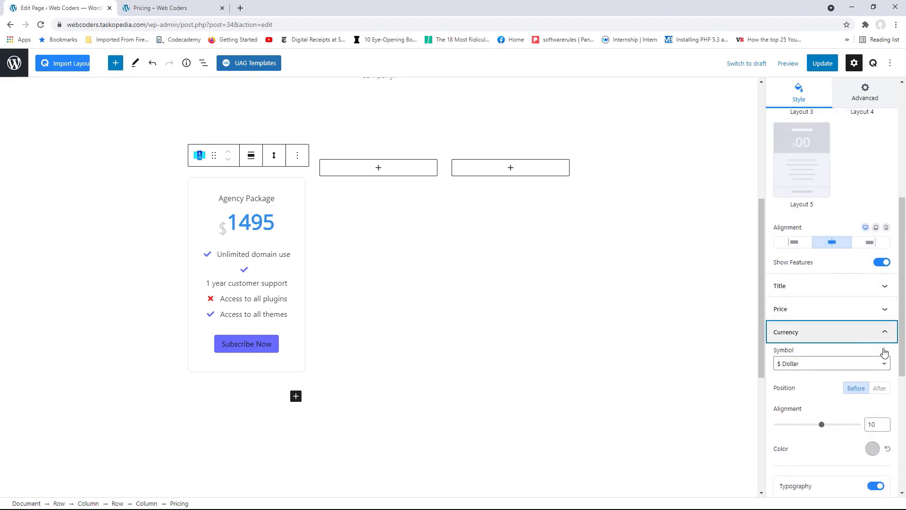
pyautogui.scroll(-3, 882, 349)
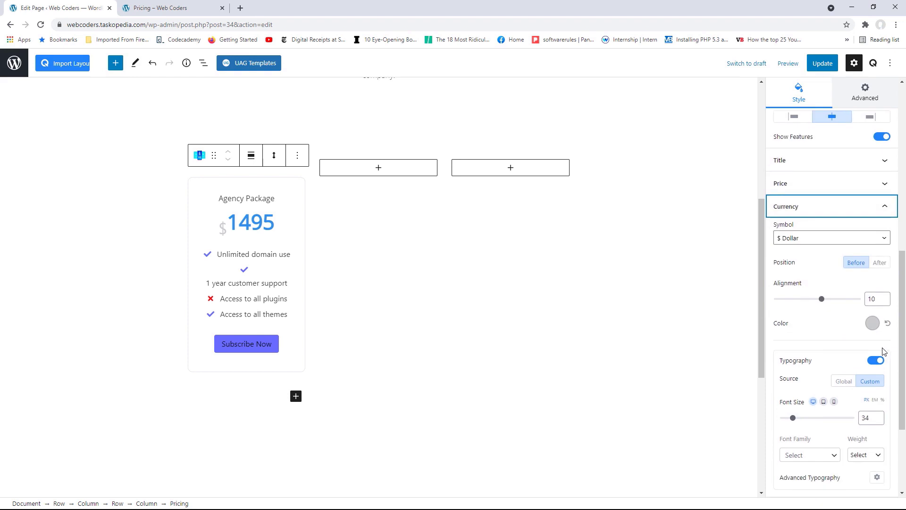
pyautogui.click(813, 241)
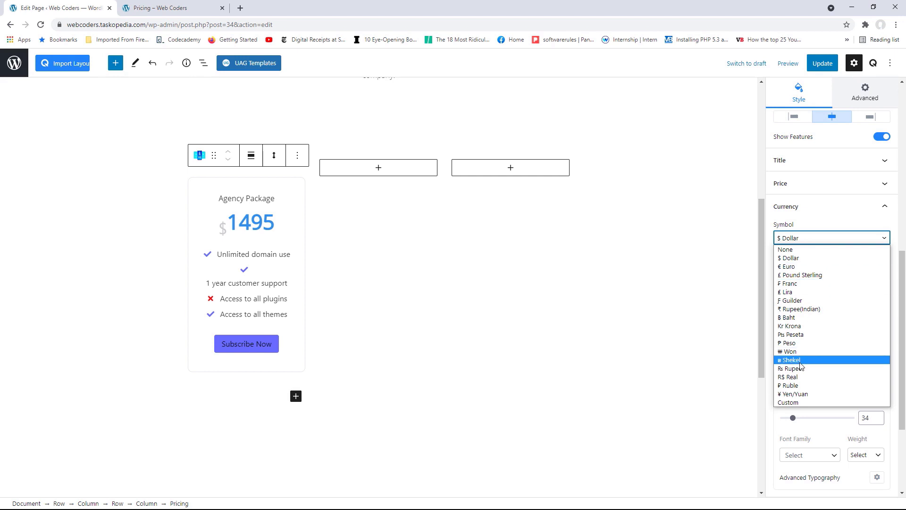
pyautogui.click(805, 241)
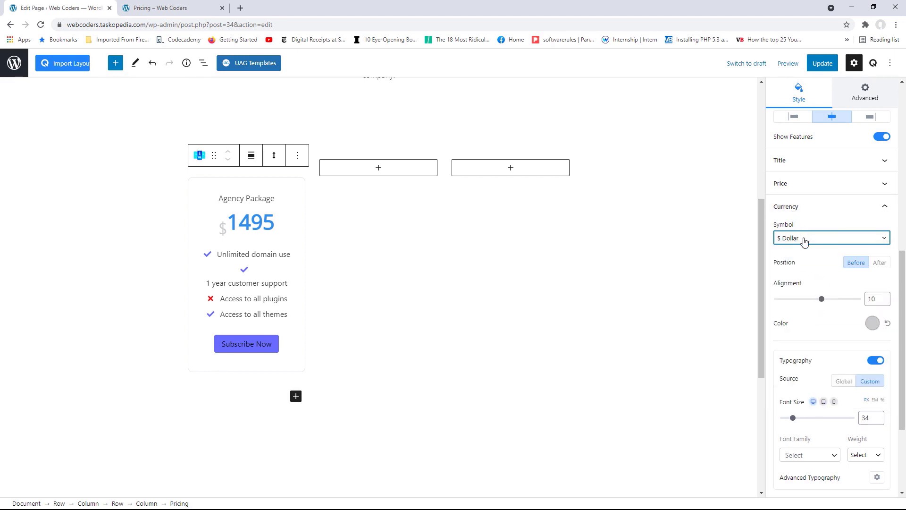
pyautogui.click(872, 323)
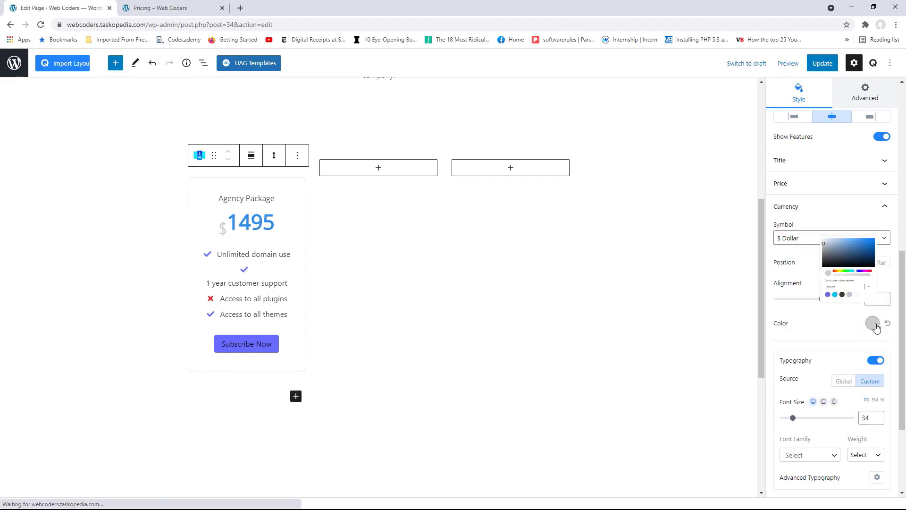
pyautogui.moveTo(781, 271); pyautogui.dragTo(765, 271)
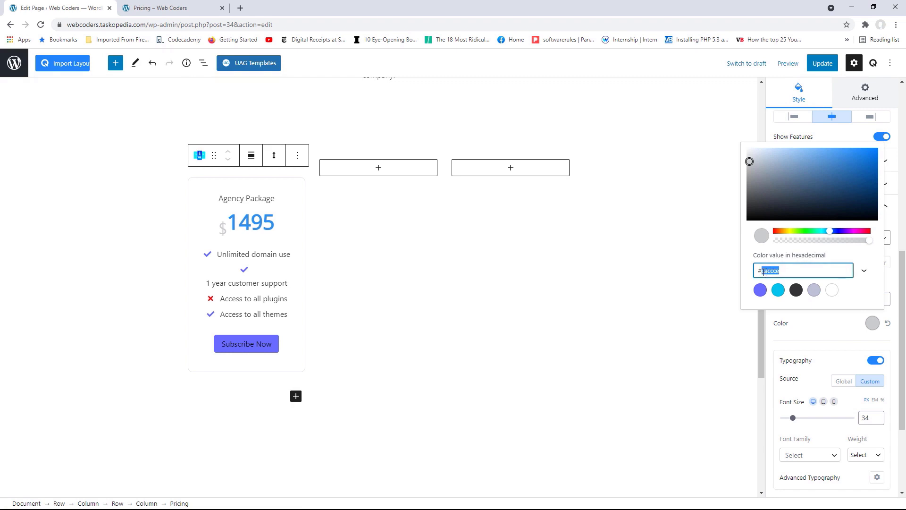
pyautogui.write('3')
pyautogui.write('88fec')
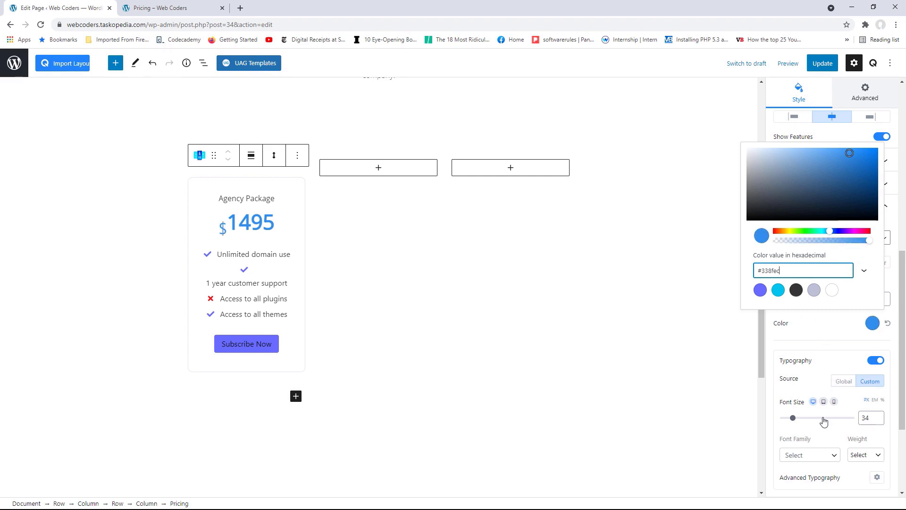
# Set the Agency Package currency symbol's typography to 38 px Open Sans with weight 600
pyautogui.click(880, 415)
pyautogui.click(880, 414)
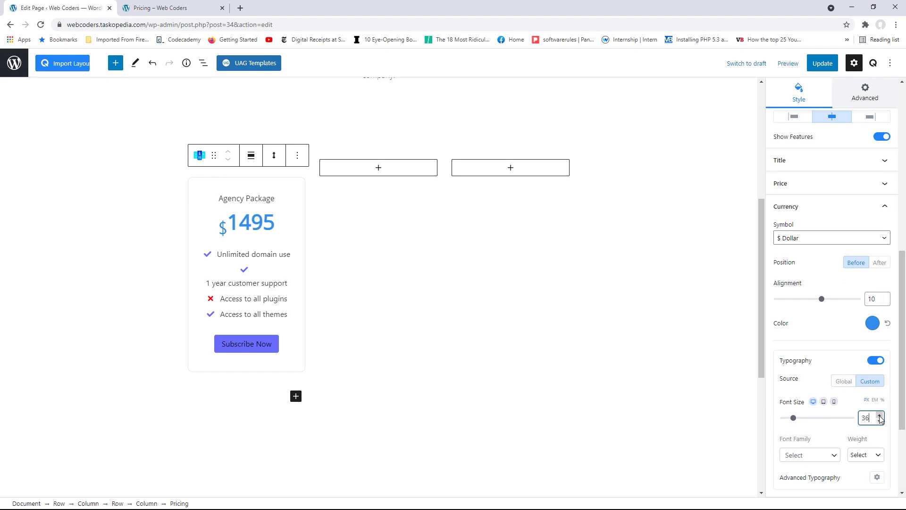
pyautogui.click(880, 415)
pyautogui.click(880, 415)
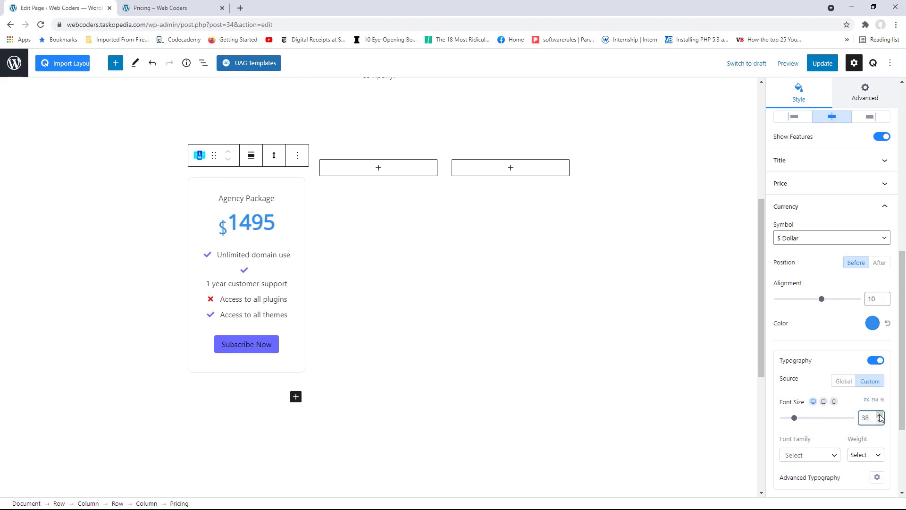
pyautogui.doubleClick(898, 373)
pyautogui.moveTo(899, 378); pyautogui.dragTo(899, 425)
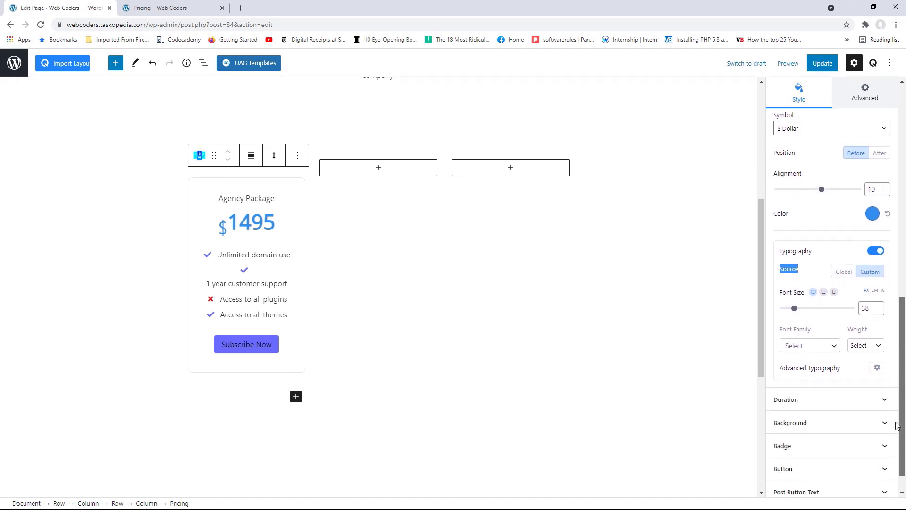
pyautogui.click(821, 346)
pyautogui.click(814, 383)
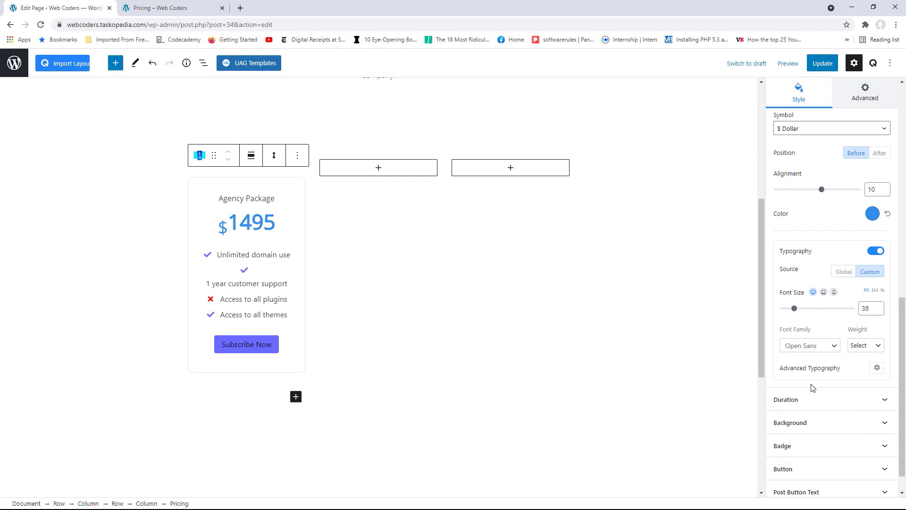
pyautogui.click(860, 347)
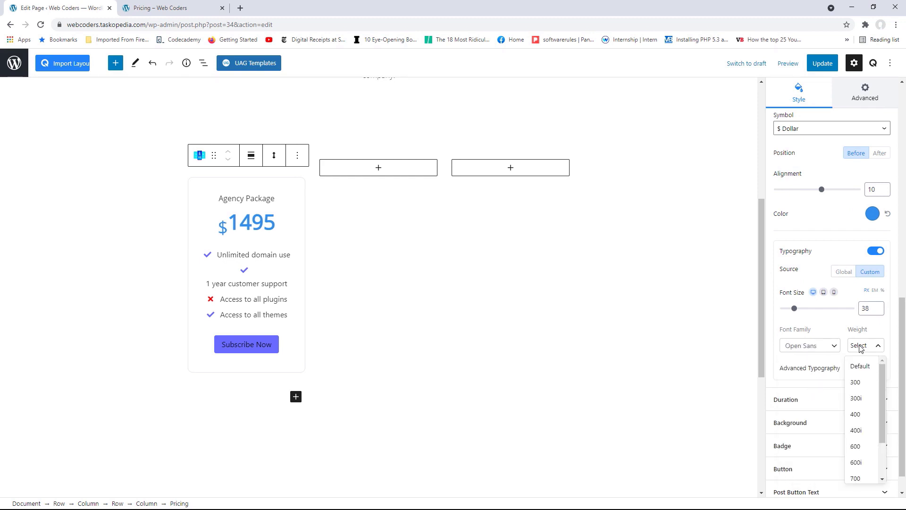
pyautogui.click(858, 446)
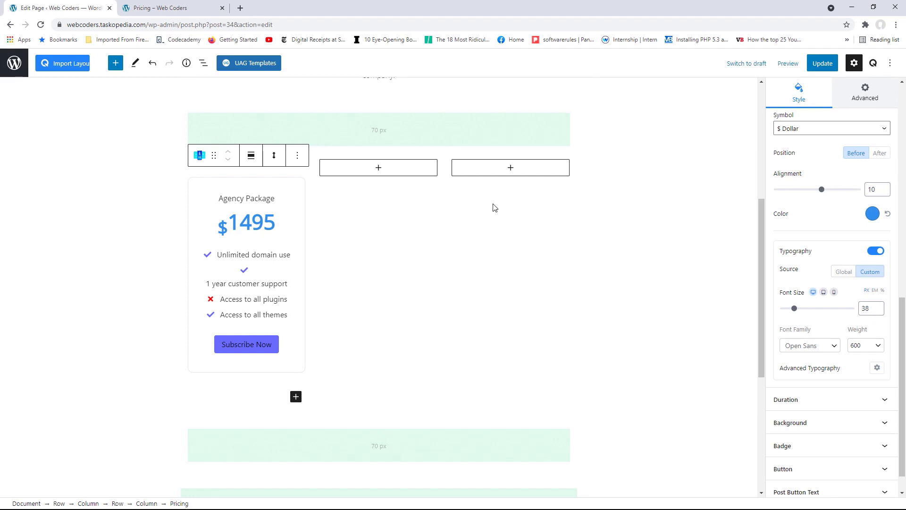
# Set the currency symbol's alignment to -2 so it lines up with the Agency Package price
pyautogui.moveTo(822, 190); pyautogui.dragTo(818, 195)
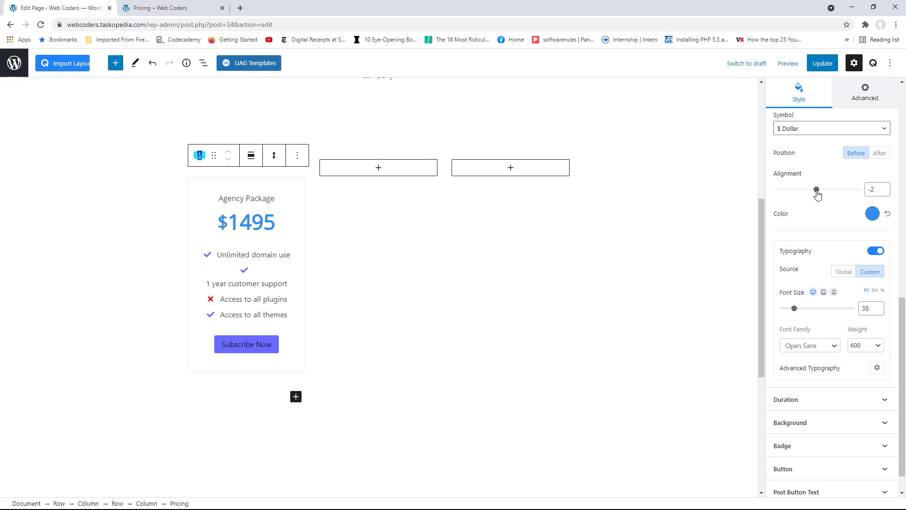
pyautogui.click(886, 193)
pyautogui.click(885, 193)
pyautogui.scroll(3, 904, 270)
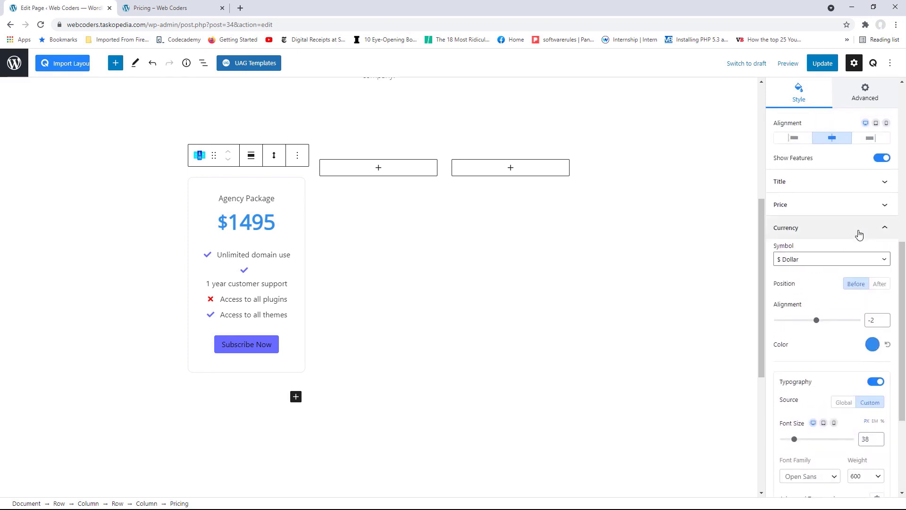
pyautogui.click(857, 232)
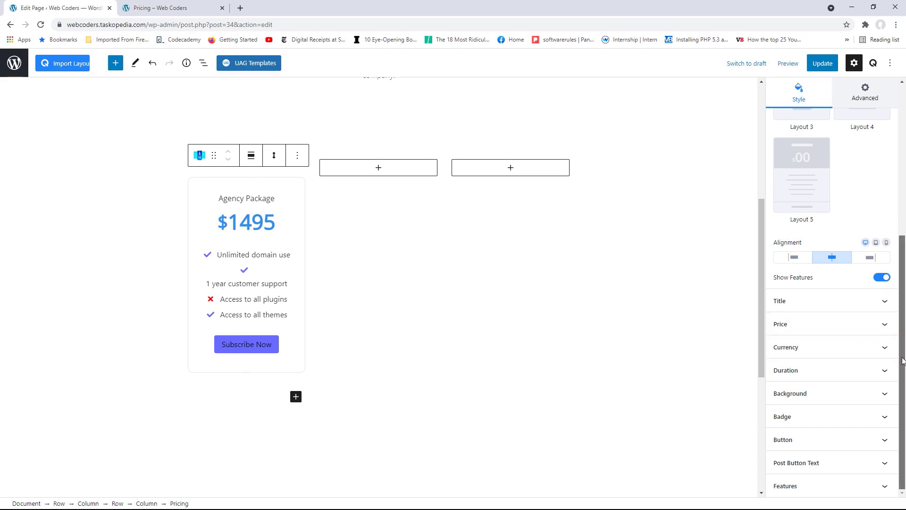
# Reset the Agency Package card's border color and set its border width to 0
pyautogui.click(884, 394)
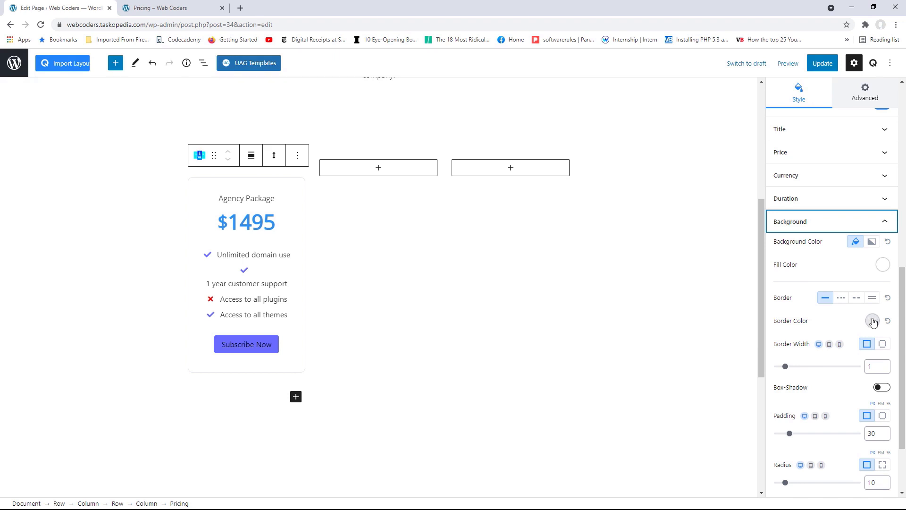
pyautogui.click(887, 321)
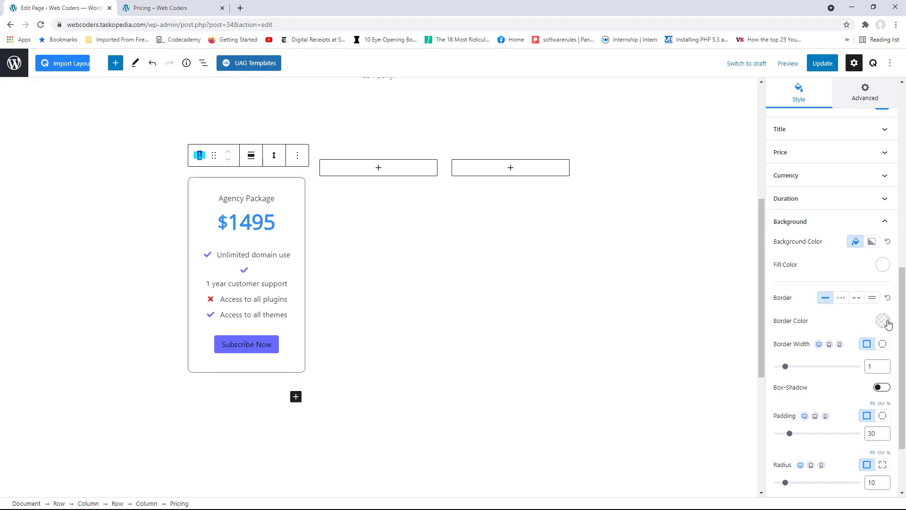
pyautogui.moveTo(785, 366); pyautogui.dragTo(777, 366)
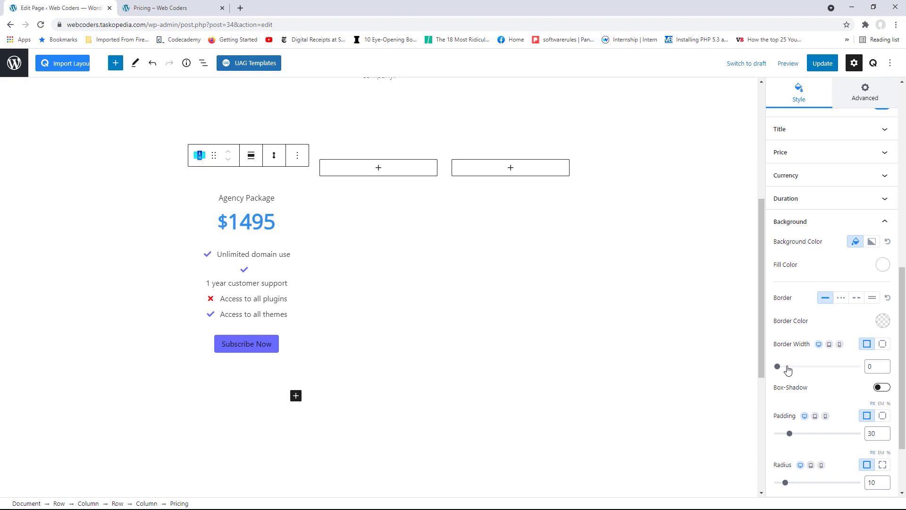
# Enable a box shadow on the Agency Package card with X 1, Y 1, blur 2 and spread 1
pyautogui.click(881, 387)
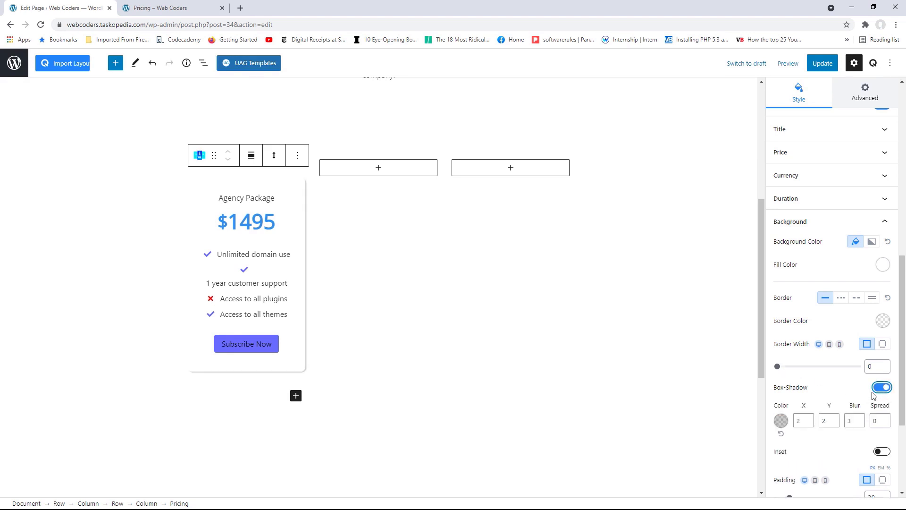
pyautogui.moveTo(903, 355); pyautogui.dragTo(903, 376)
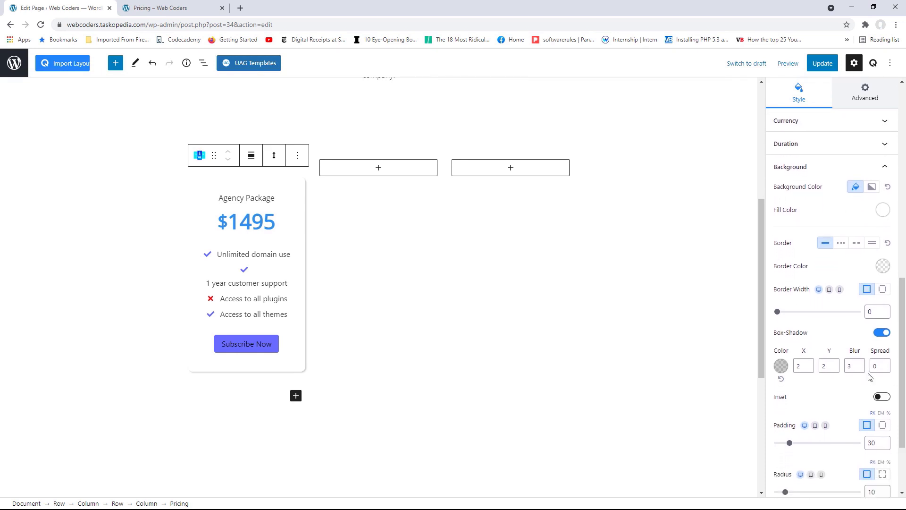
pyautogui.doubleClick(800, 365)
pyautogui.write('1')
pyautogui.doubleClick(829, 366)
pyautogui.write('1')
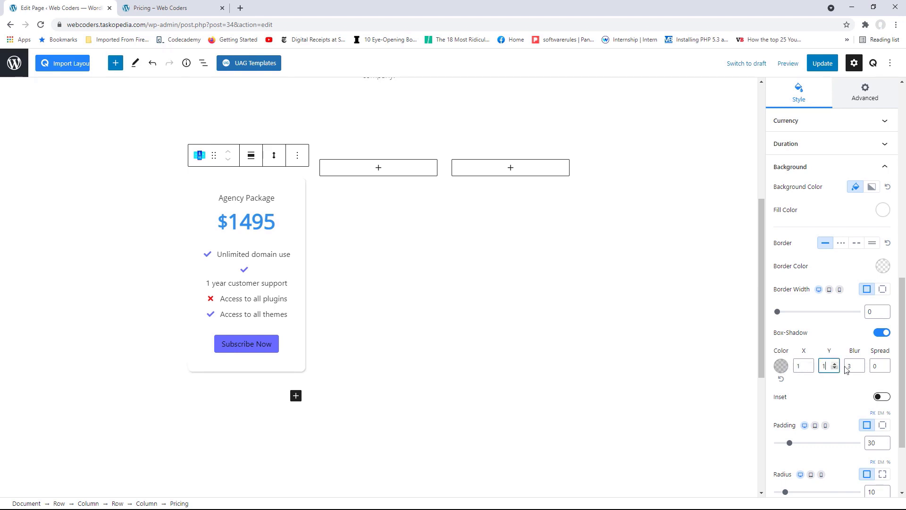
pyautogui.doubleClick(849, 366)
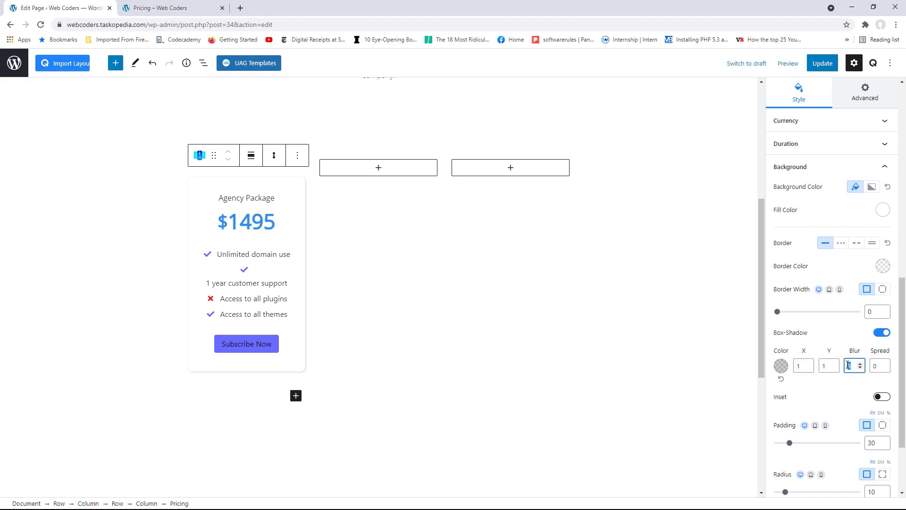
pyautogui.doubleClick(876, 366)
pyautogui.write('1')
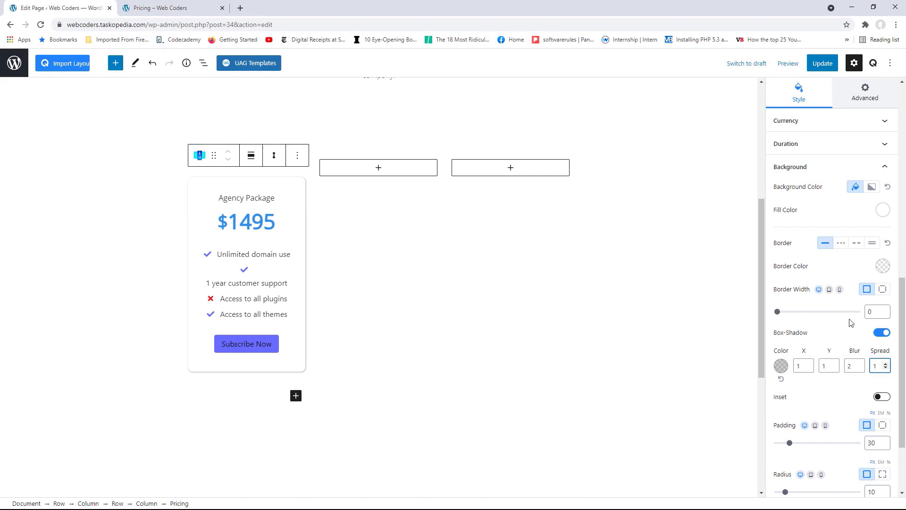
pyautogui.moveTo(897, 319); pyautogui.dragTo(886, 360)
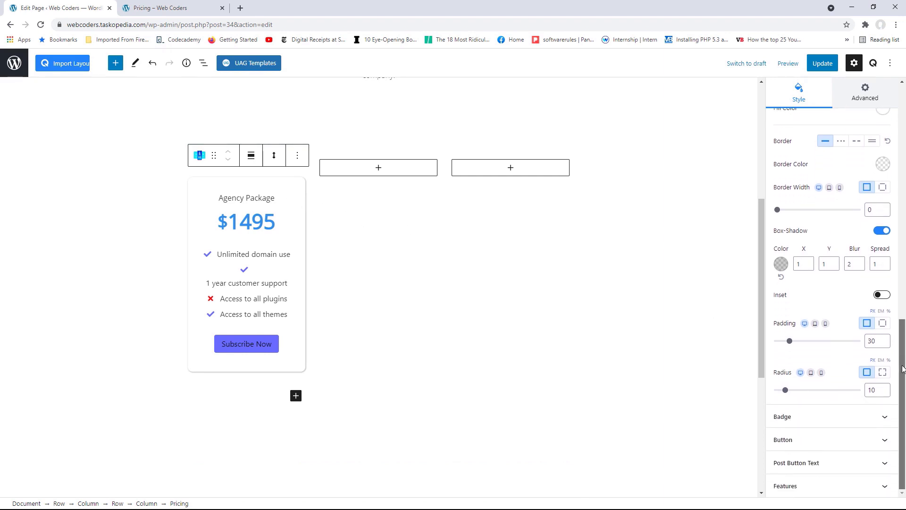
# Set the Agency Package card's padding to 40 px and its corner radius to 6 px
pyautogui.click(887, 338)
pyautogui.click(887, 339)
pyautogui.click(886, 338)
pyautogui.click(887, 338)
pyautogui.click(886, 339)
pyautogui.click(887, 338)
pyautogui.click(886, 339)
pyautogui.click(887, 338)
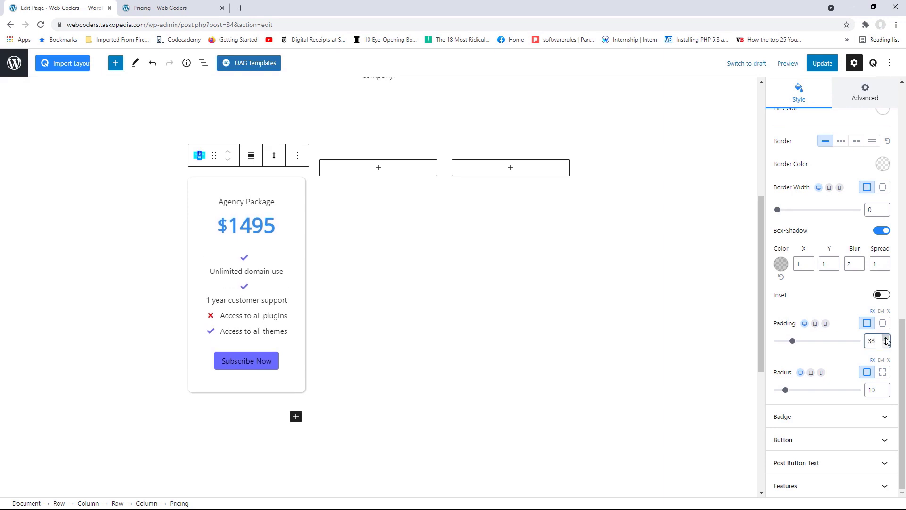
pyautogui.click(887, 339)
pyautogui.click(887, 338)
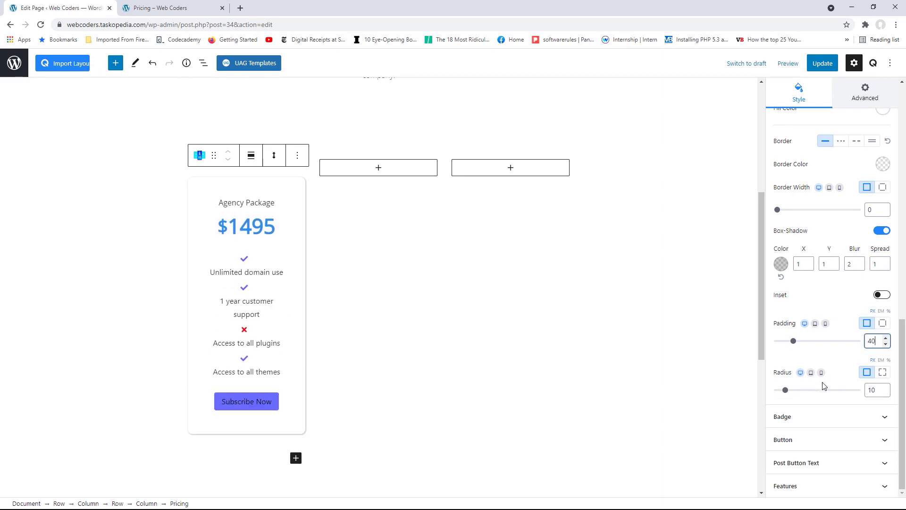
pyautogui.click(886, 393)
pyautogui.click(886, 393)
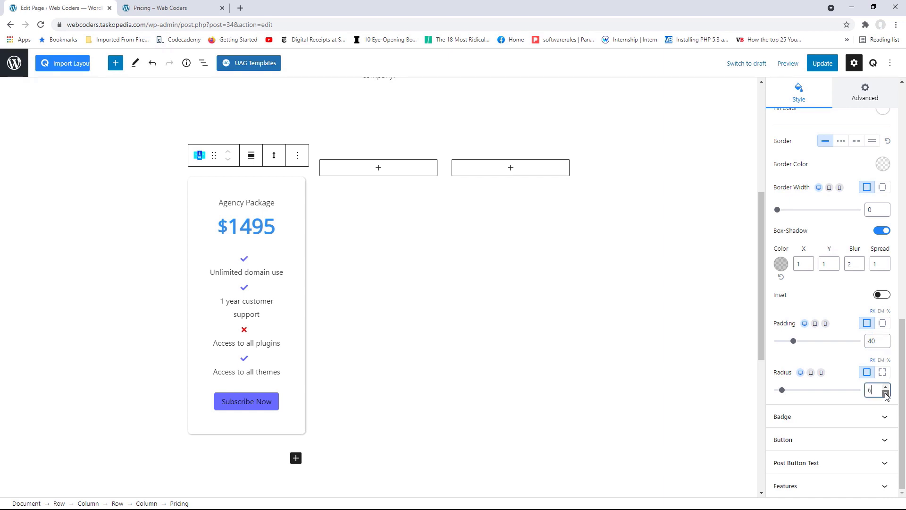
# Compare the card's badge setting with the package cards on the reference site's Pricing page
pyautogui.scroll(6, 887, 340)
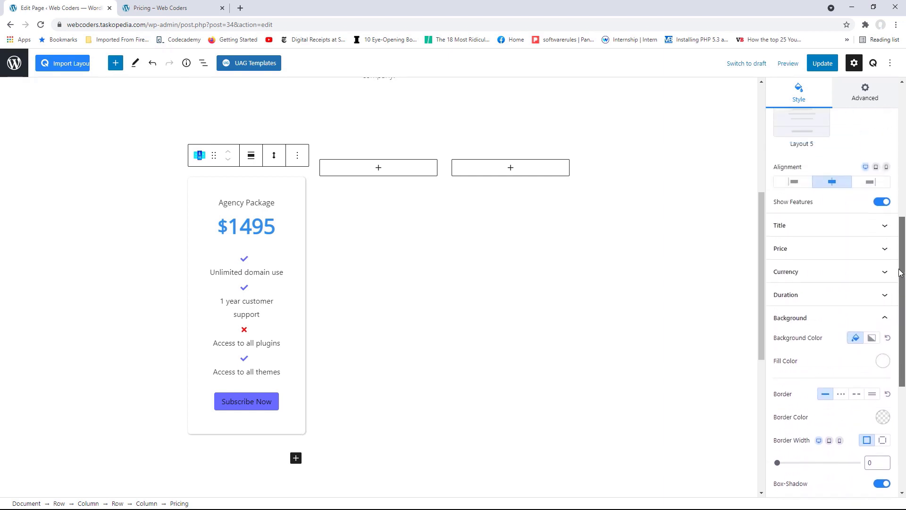
pyautogui.click(881, 359)
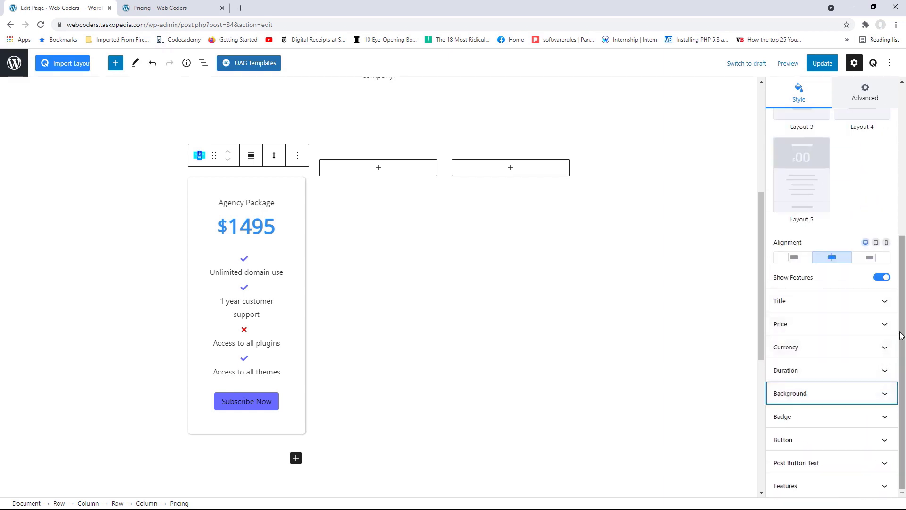
pyautogui.click(885, 420)
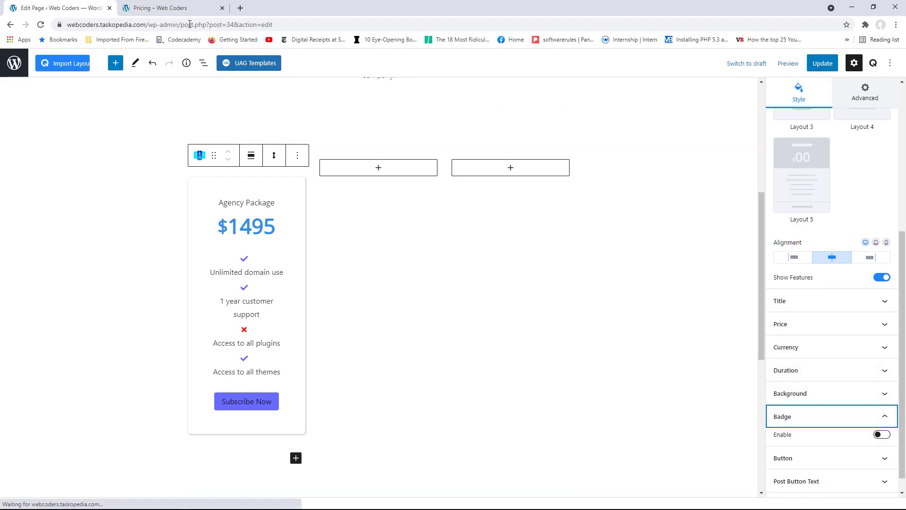
pyautogui.click(171, 13)
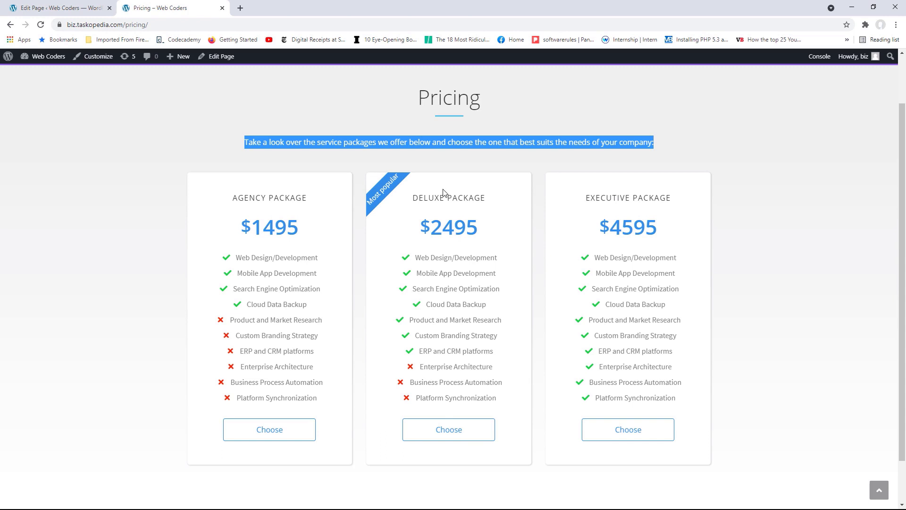
pyautogui.click(63, 8)
pyautogui.scroll(-1, 831, 321)
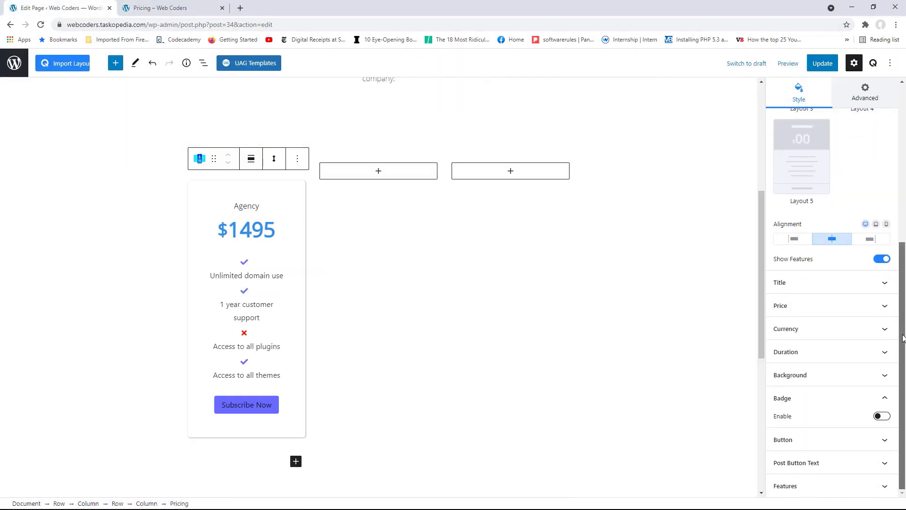
# Change the Agency card's button label to "Choose" and give the button the Outline style
pyautogui.click(273, 405)
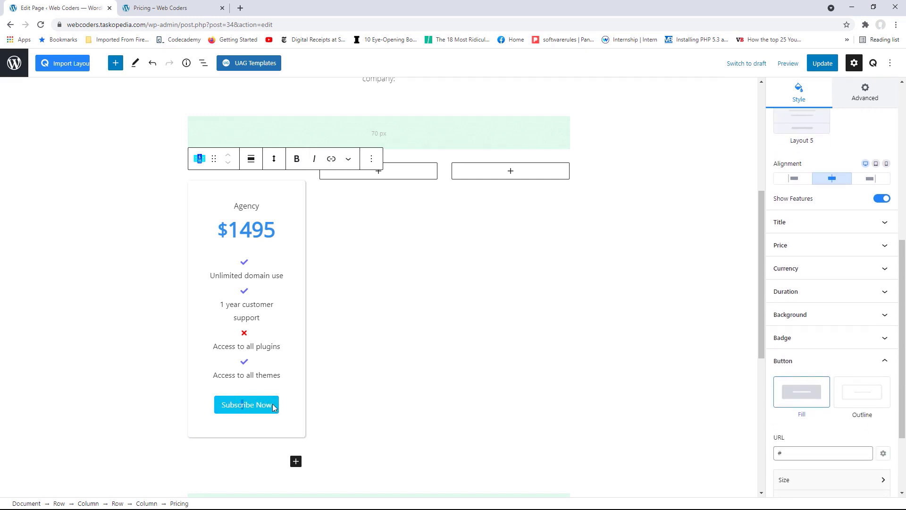
pyautogui.moveTo(273, 405); pyautogui.dragTo(218, 409)
pyautogui.write('Choose')
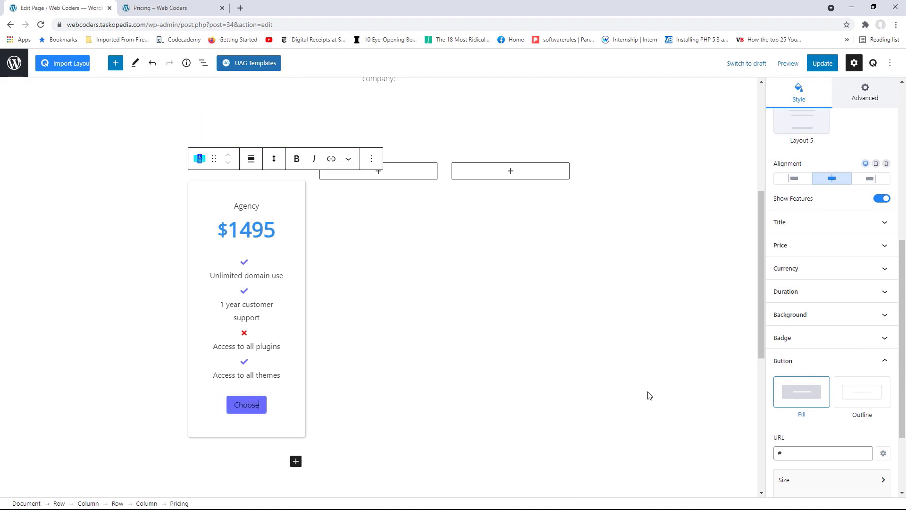
pyautogui.click(868, 400)
pyautogui.scroll(-3, 898, 350)
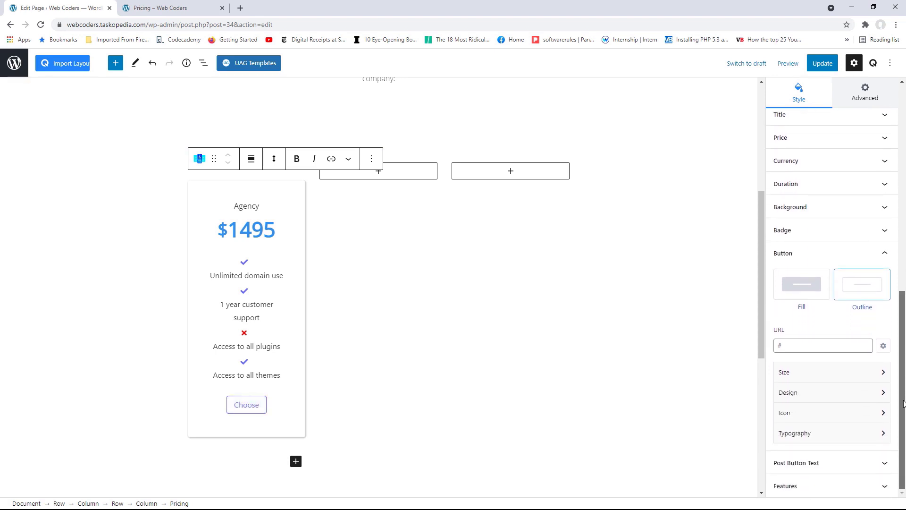
# Set the Choose button's size to L with a fixed width of 196 px
pyautogui.click(868, 379)
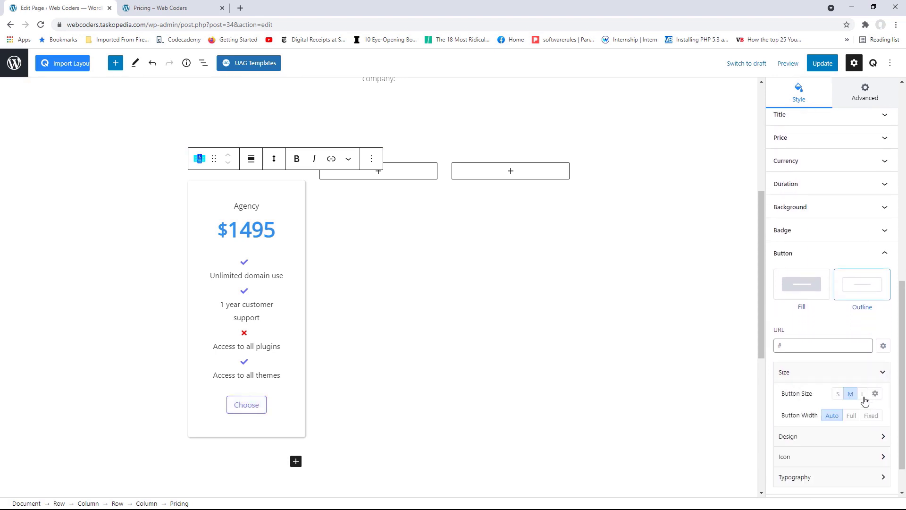
pyautogui.click(863, 396)
pyautogui.click(872, 416)
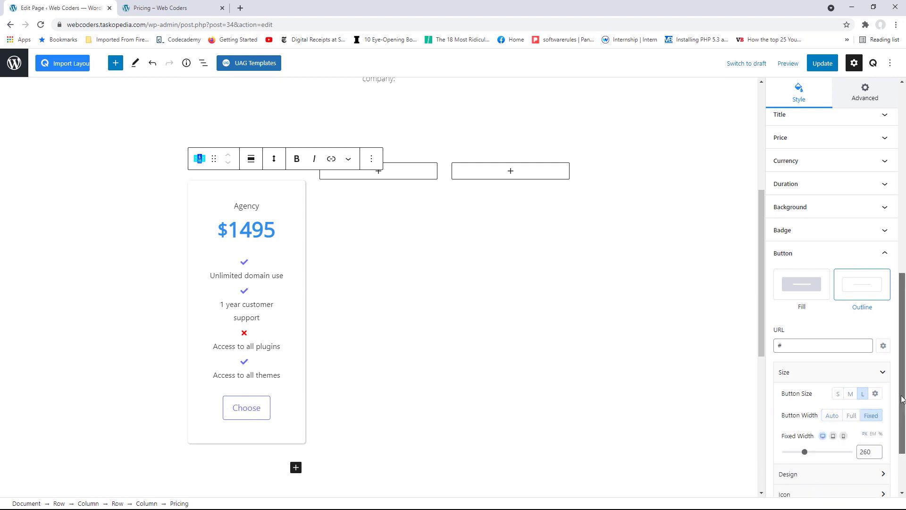
pyautogui.scroll(-2, 871, 401)
pyautogui.doubleClick(861, 384)
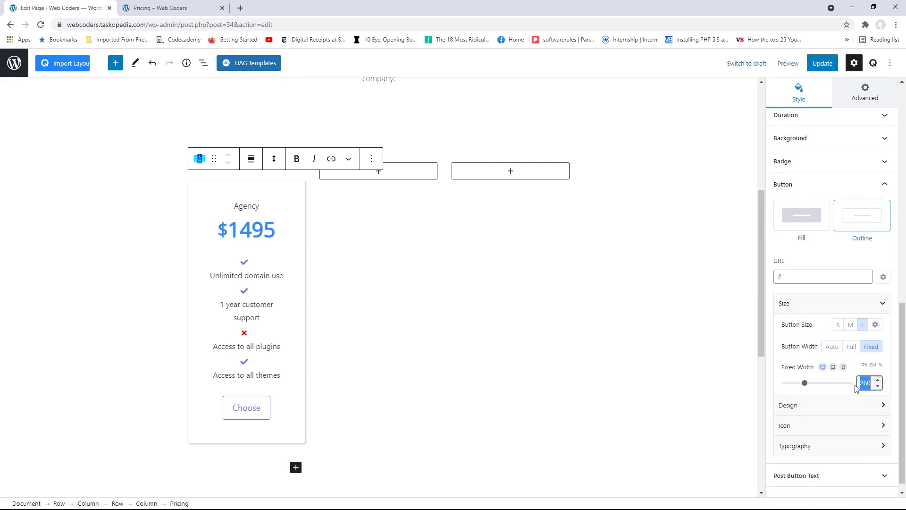
pyautogui.write('196')
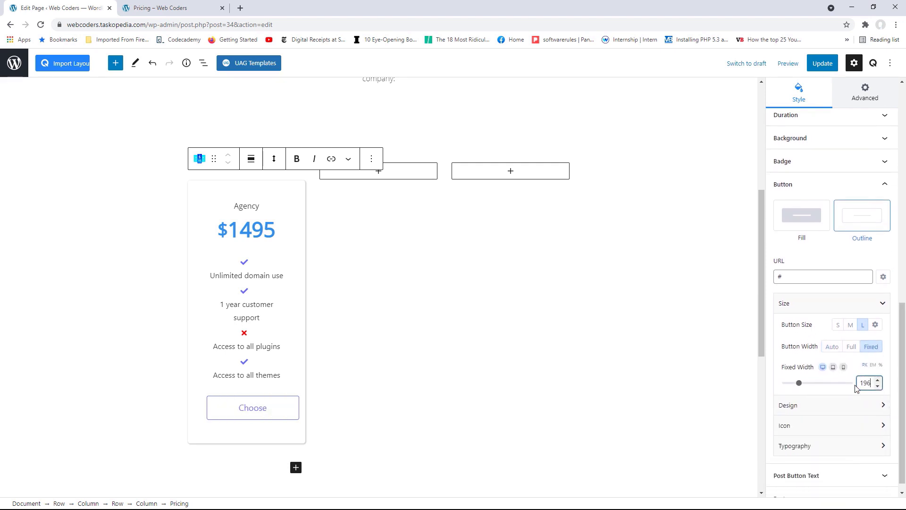
# Set the Choose button's normal text color to #338fec
pyautogui.click(879, 407)
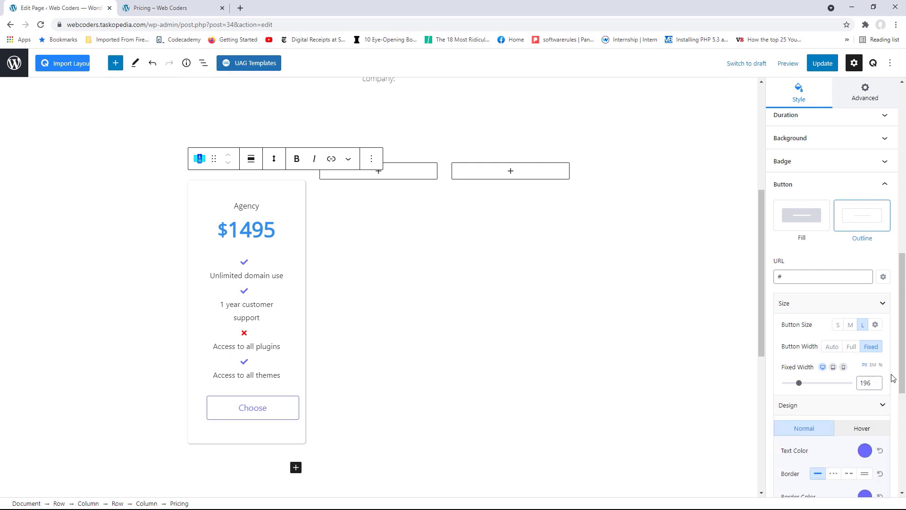
pyautogui.moveTo(900, 364); pyautogui.dragTo(900, 423)
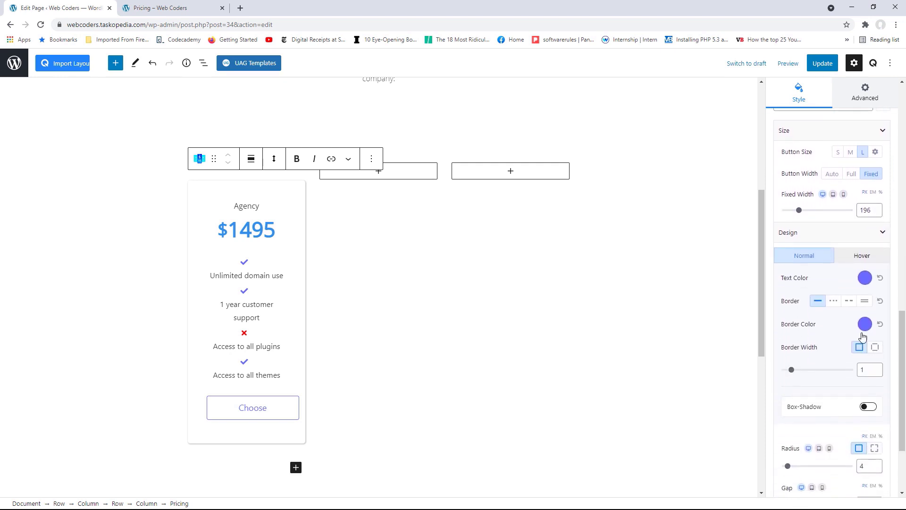
pyautogui.click(866, 279)
pyautogui.moveTo(788, 225); pyautogui.dragTo(752, 227)
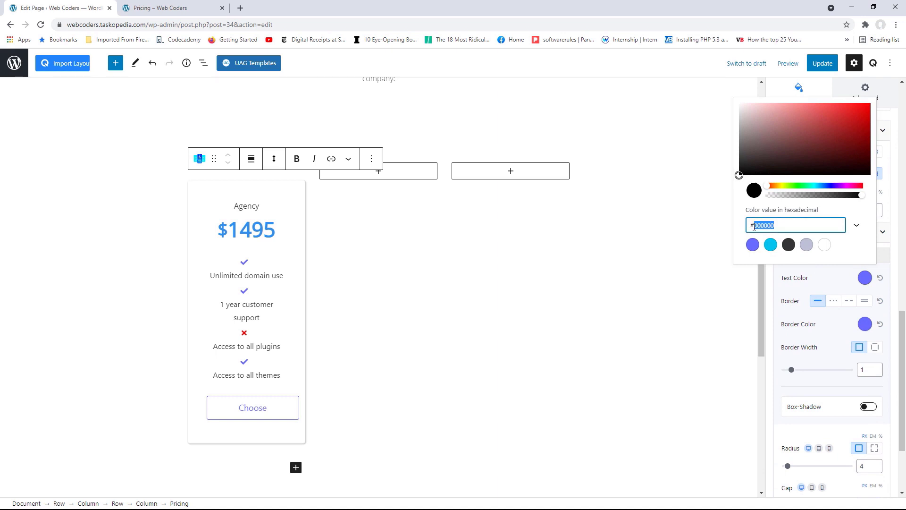
pyautogui.press('BackSpace')
pyautogui.write('338fec')
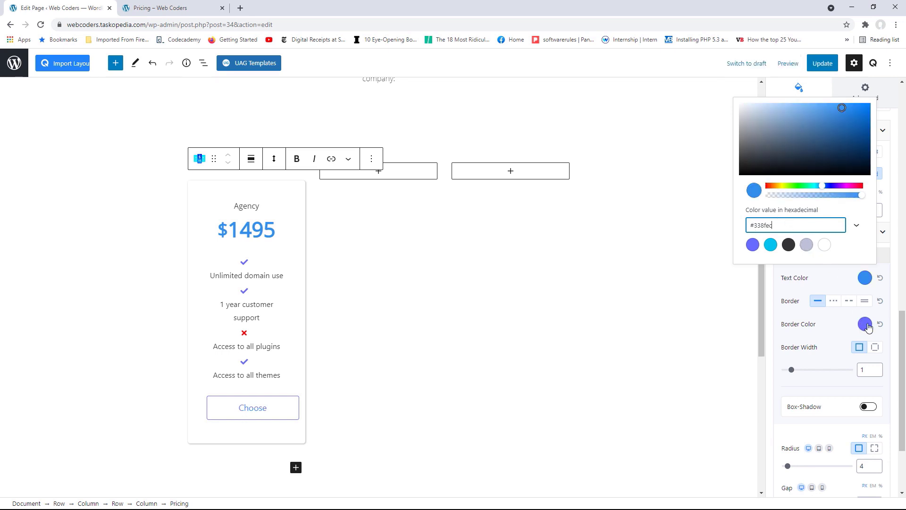
# Set the Choose button's normal border color to #338fec
pyautogui.click(852, 325)
pyautogui.moveTo(788, 272); pyautogui.dragTo(758, 271)
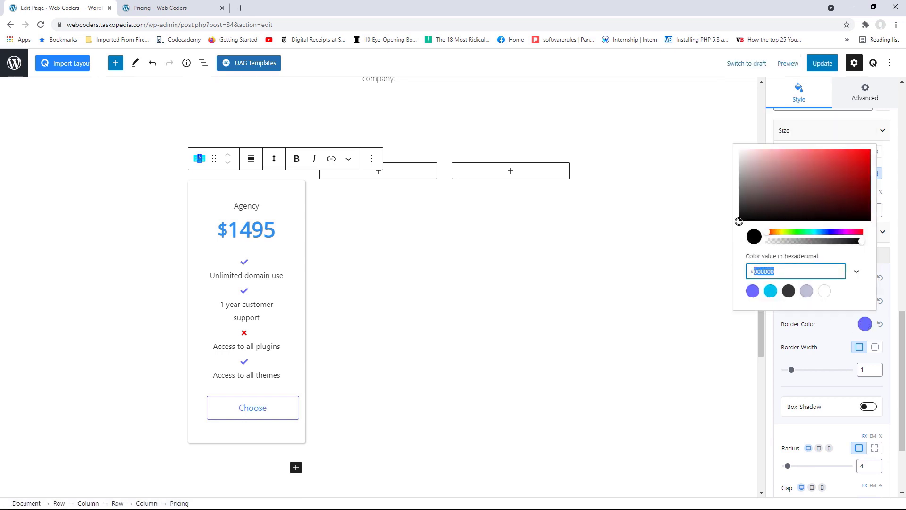
pyautogui.write('338fec')
pyautogui.click(776, 340)
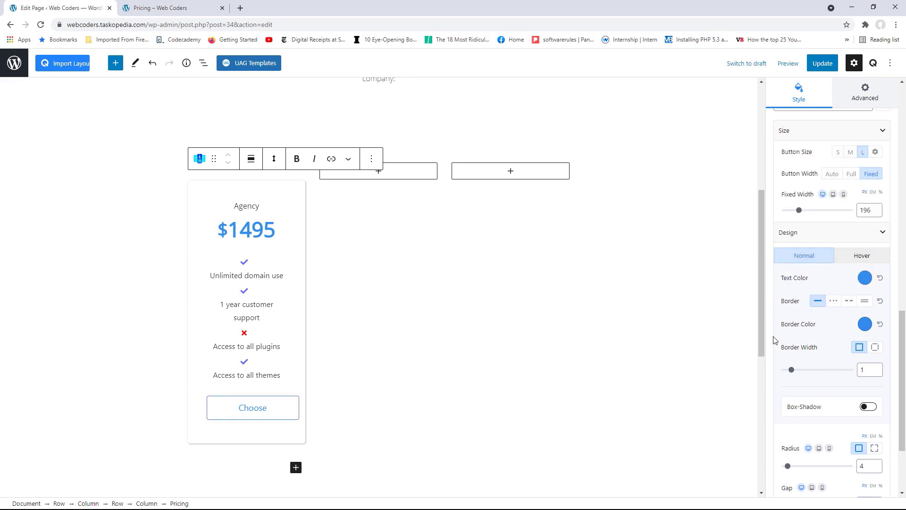
pyautogui.click(870, 261)
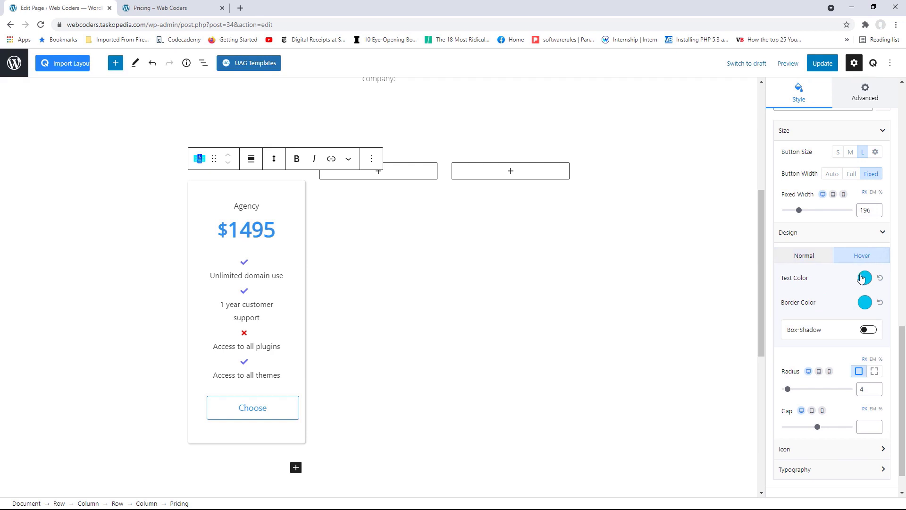
pyautogui.click(820, 259)
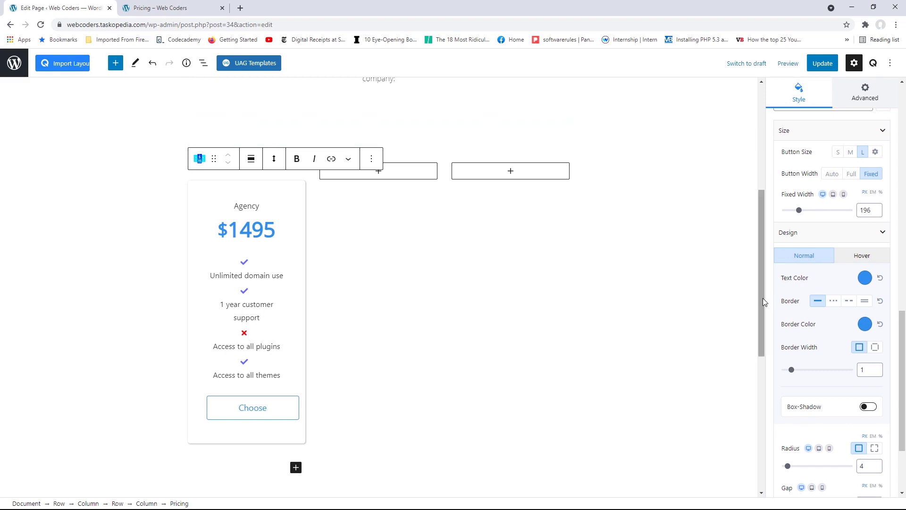
# Set the alignment of the outer row containing the whole Pricing section to full width
pyautogui.moveTo(763, 299); pyautogui.dragTo(768, 245)
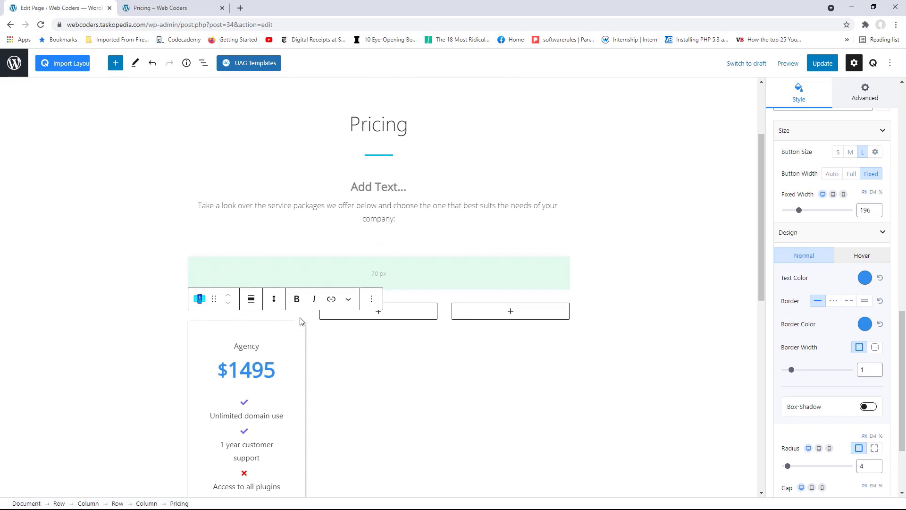
pyautogui.click(143, 208)
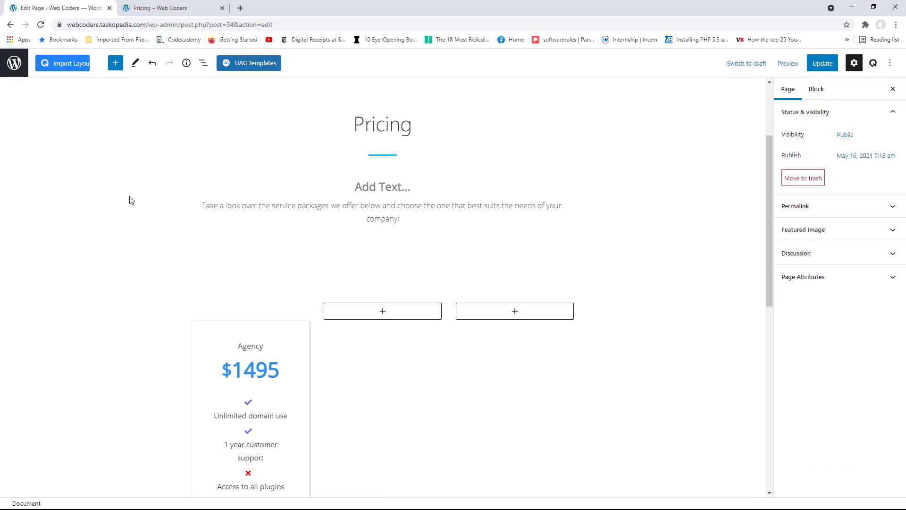
pyautogui.scroll(1, 774, 206)
pyautogui.moveTo(774, 206); pyautogui.dragTo(740, 162)
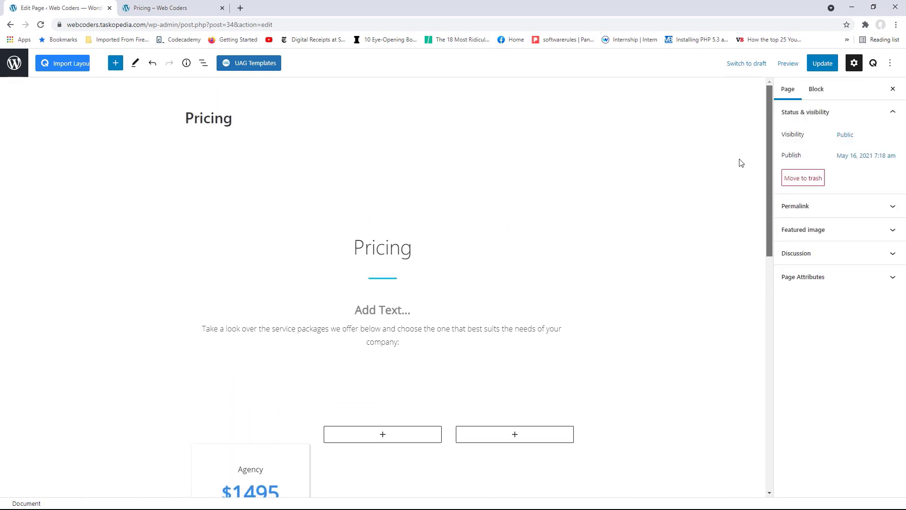
pyautogui.click(223, 192)
pyautogui.click(103, 186)
pyautogui.click(211, 185)
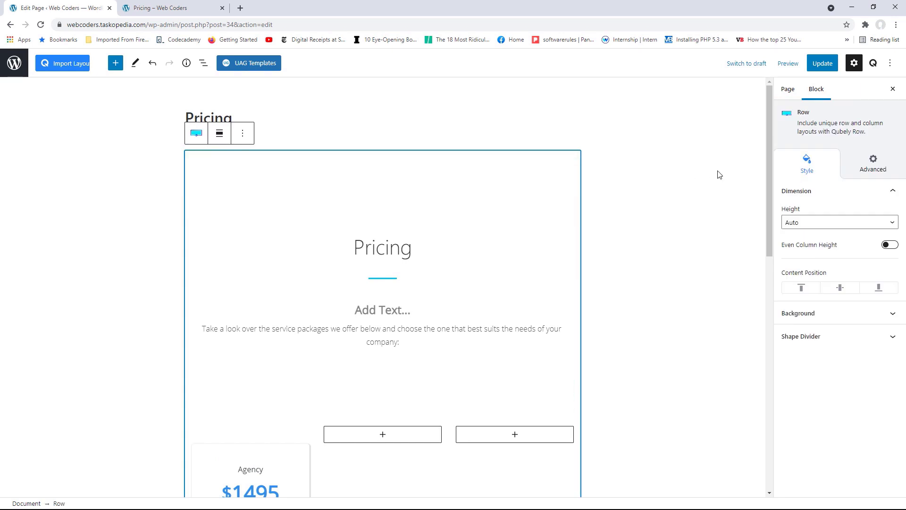
pyautogui.click(220, 134)
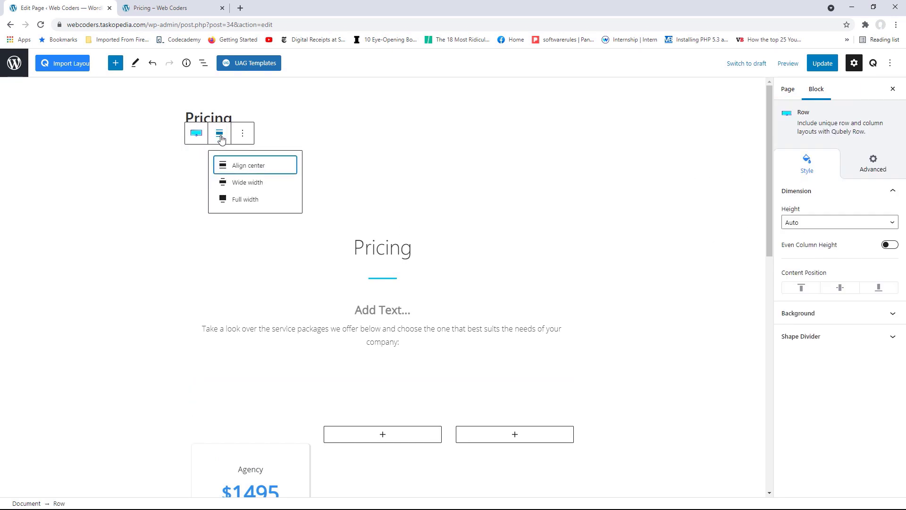
pyautogui.click(253, 200)
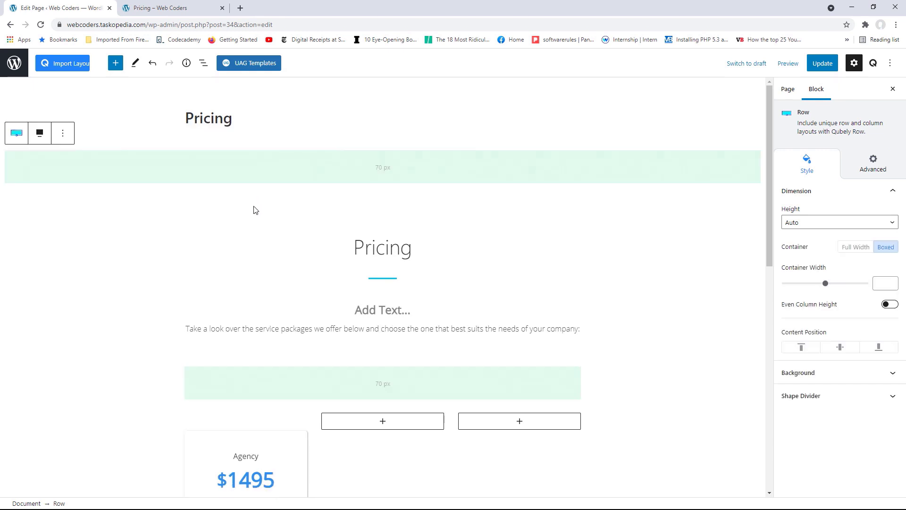
# Set the alignment of the inner three-column row holding the package cards to full width
pyautogui.moveTo(770, 193); pyautogui.dragTo(773, 284)
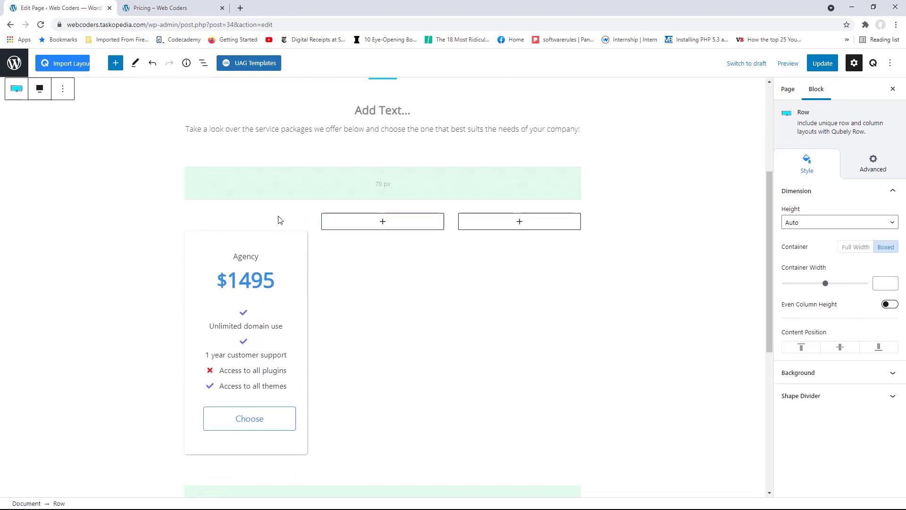
pyautogui.click(214, 212)
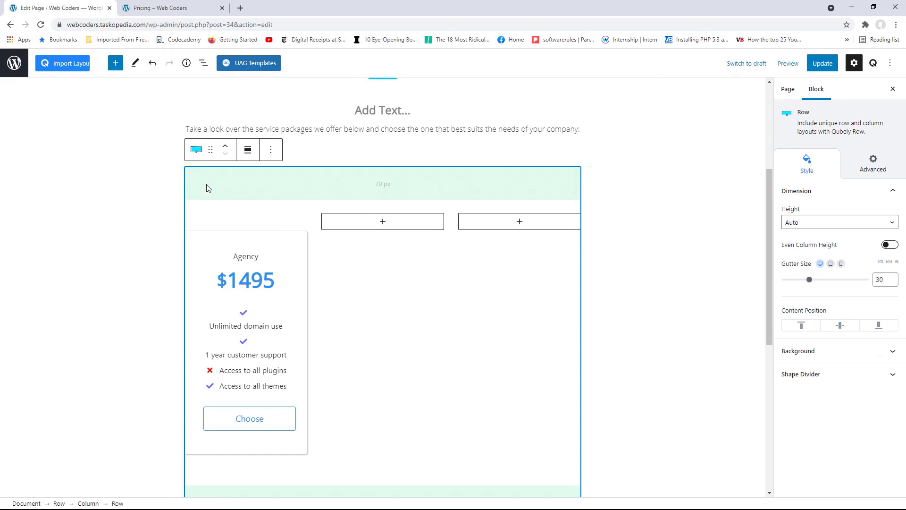
pyautogui.click(248, 151)
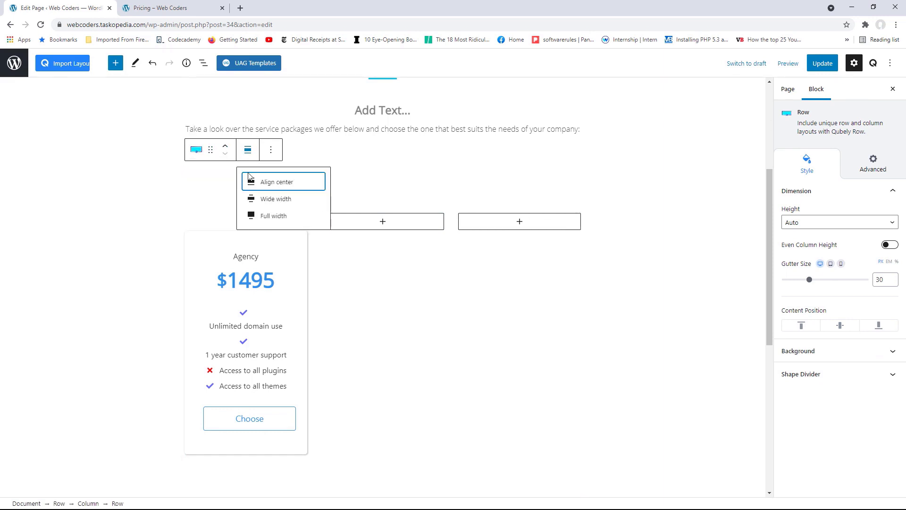
pyautogui.click(274, 217)
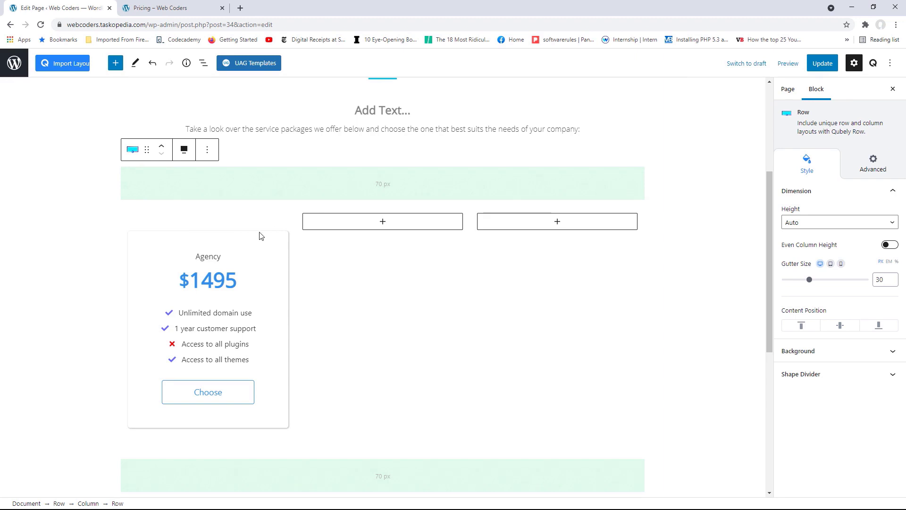
# Add the features "24 hour support" and "Backups" below "1 year customer support" in the Agency card's feature list
pyautogui.click(257, 333)
pyautogui.click(247, 329)
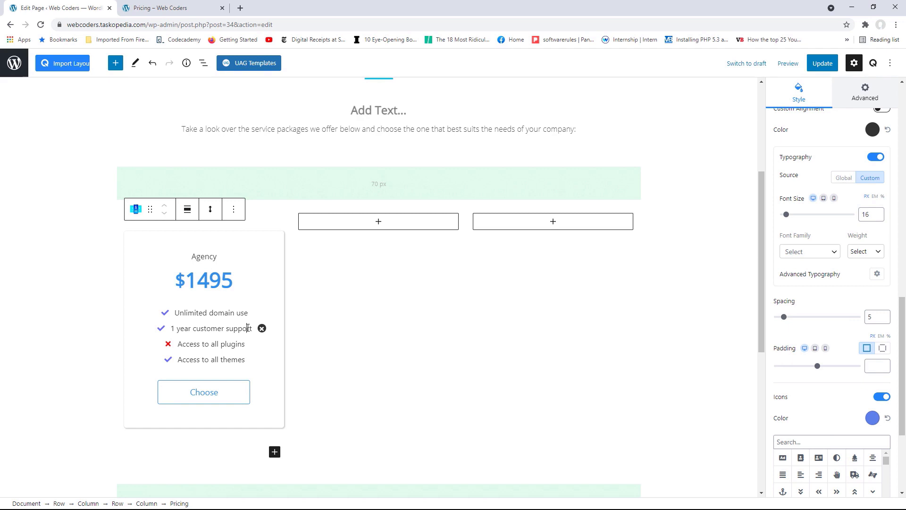
pyautogui.press('Return')
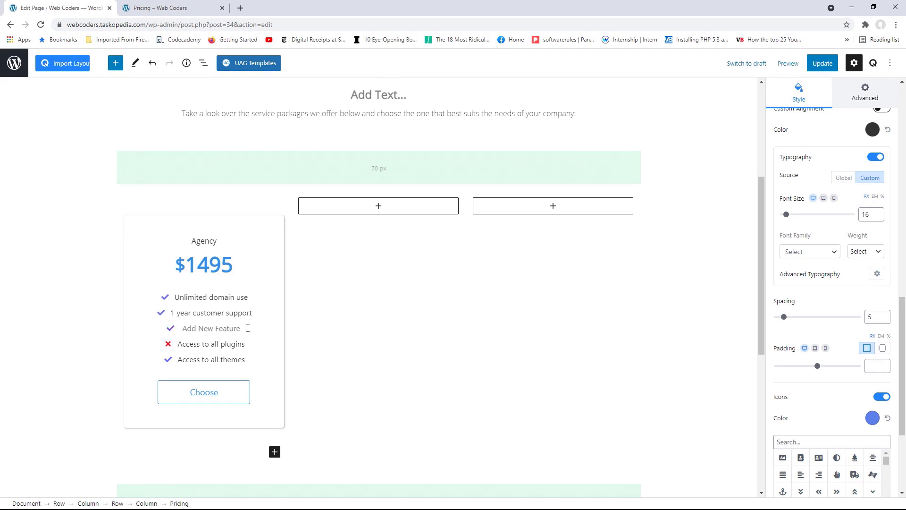
pyautogui.write('24 hour support')
pyautogui.scroll(-1, 248, 328)
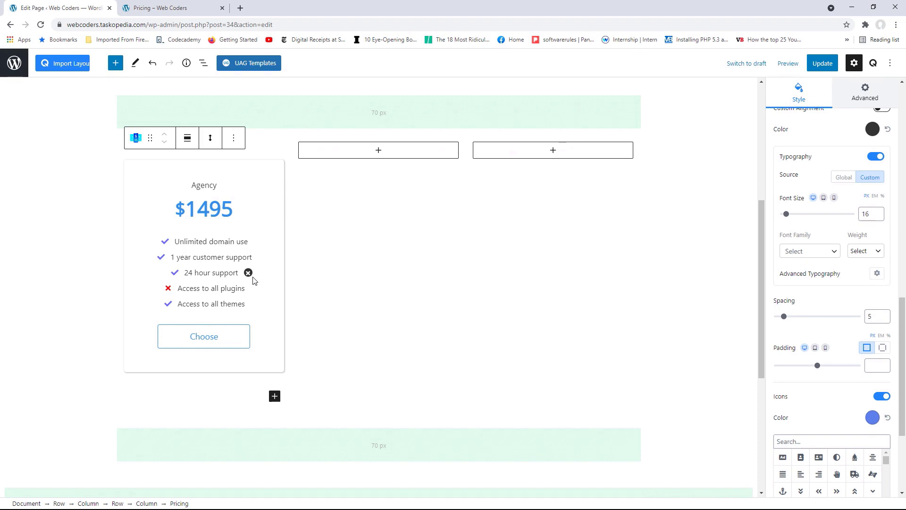
pyautogui.press('Return')
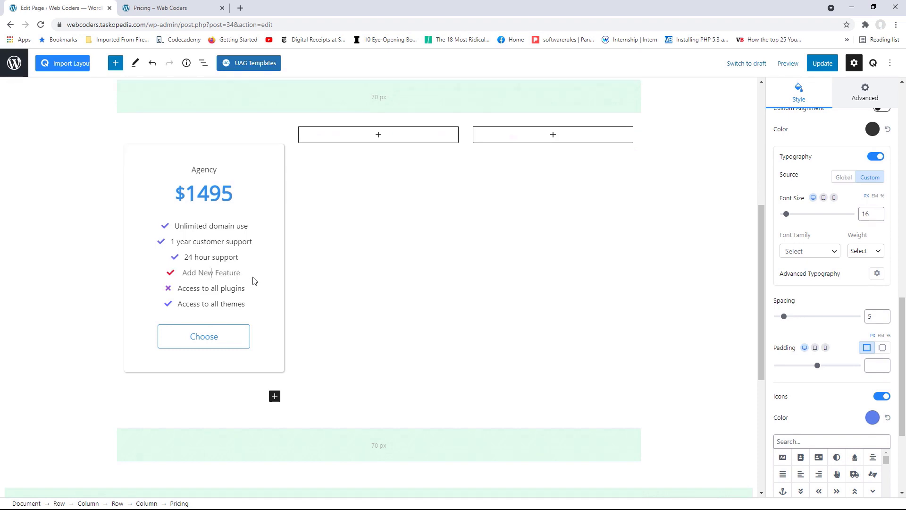
pyautogui.write('Backups')
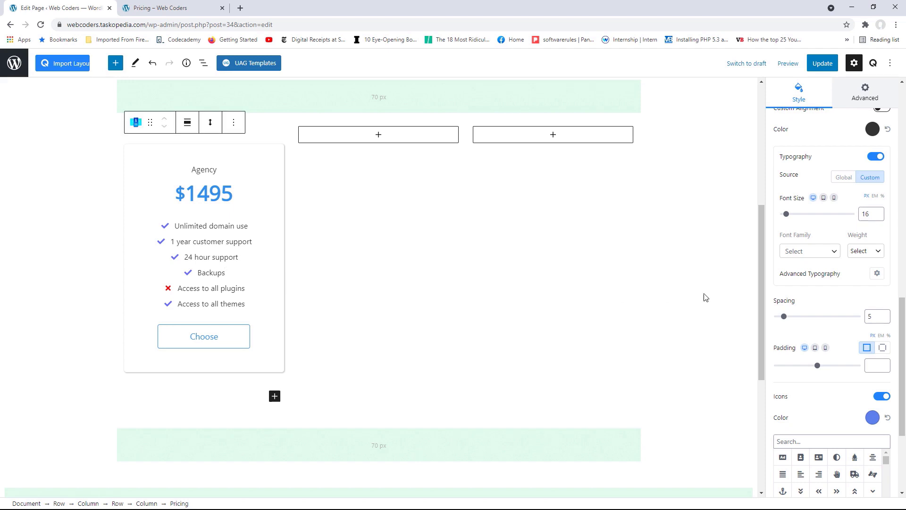
# Find the plain "times" cross in the icon library and assign it to the "24 hour support" feature
pyautogui.scroll(-3, 881, 369)
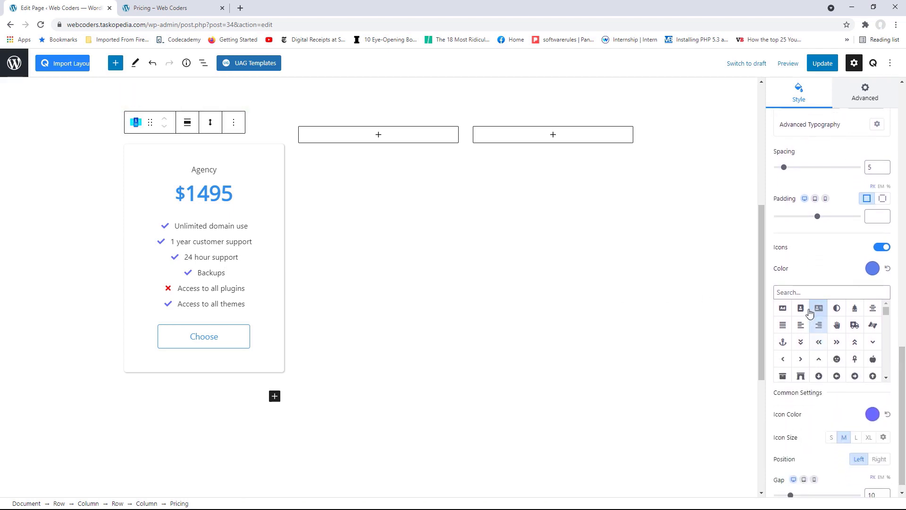
pyautogui.click(800, 293)
pyautogui.write('times')
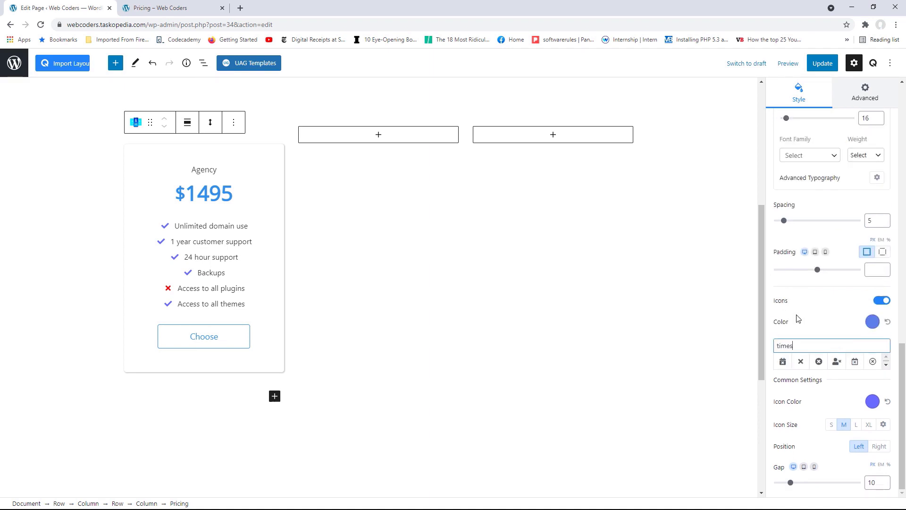
pyautogui.click(802, 364)
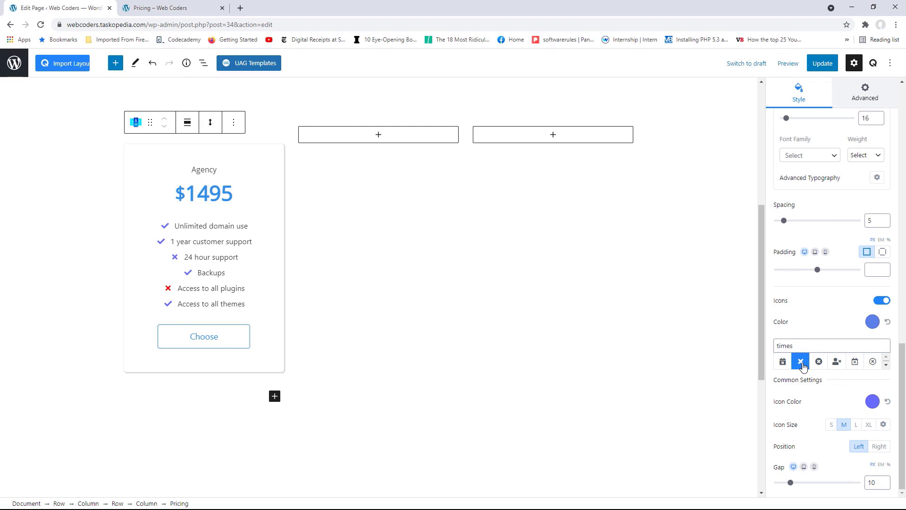
# Check the package icons on the reference Pricing page and set the Agency card's common feature icon color to #ff2200
pyautogui.click(173, 8)
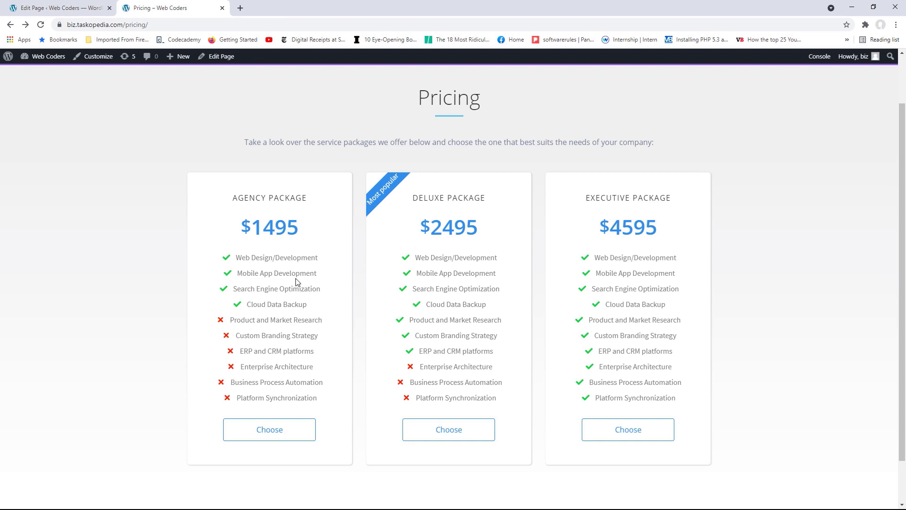
pyautogui.hotkey('ctrl', 'Tab')
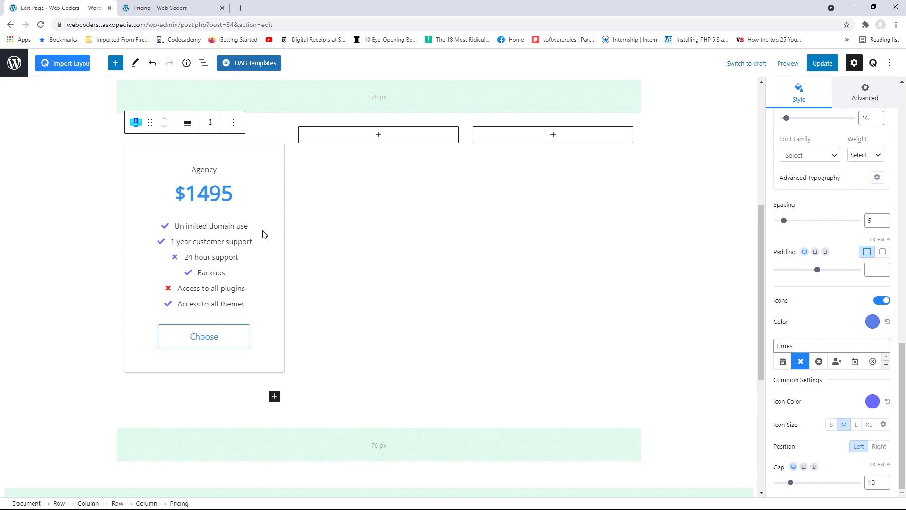
pyautogui.click(161, 8)
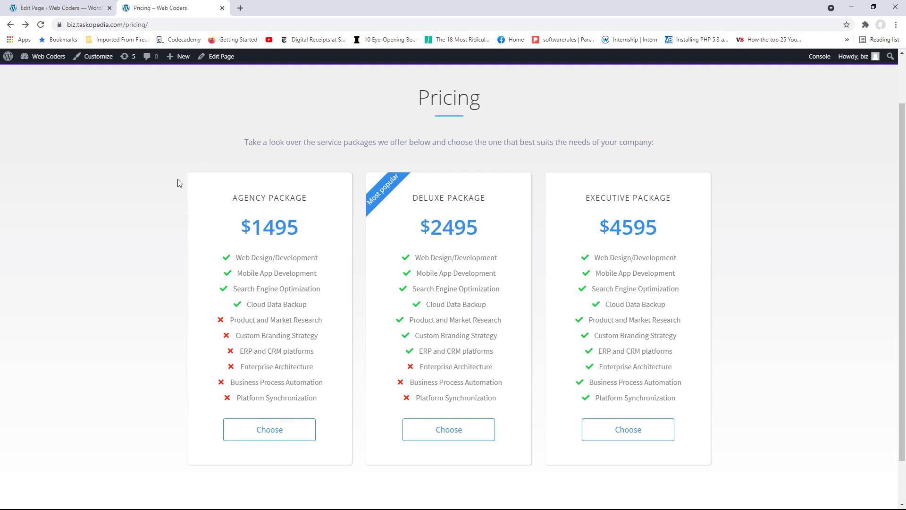
pyautogui.click(68, 3)
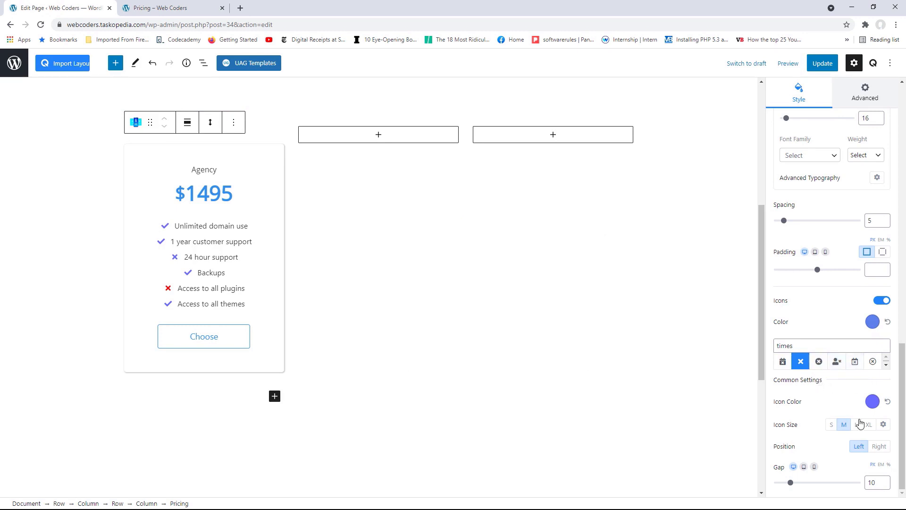
pyautogui.click(874, 406)
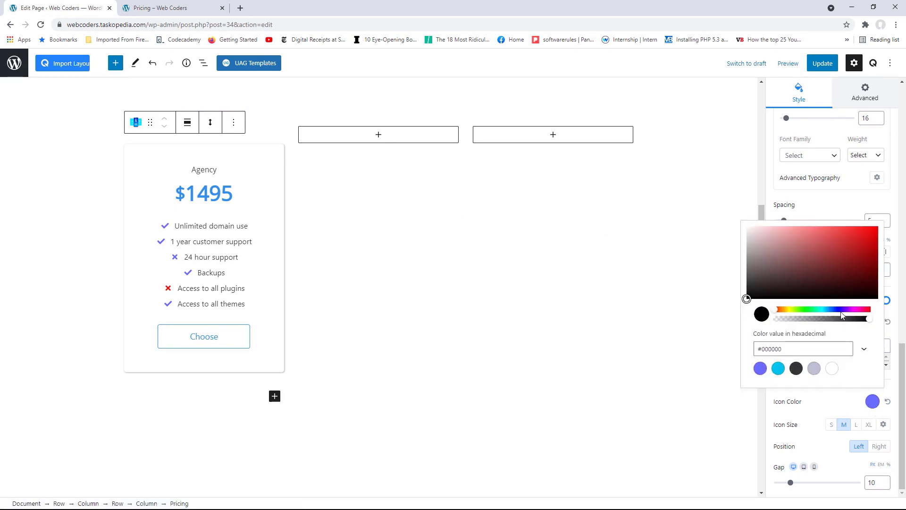
pyautogui.moveTo(859, 242); pyautogui.dragTo(872, 236)
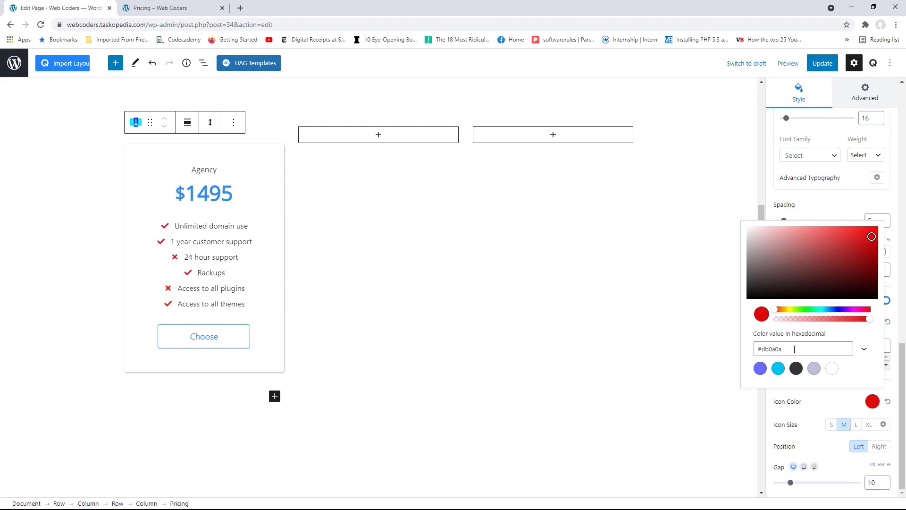
pyautogui.moveTo(784, 349); pyautogui.dragTo(763, 349)
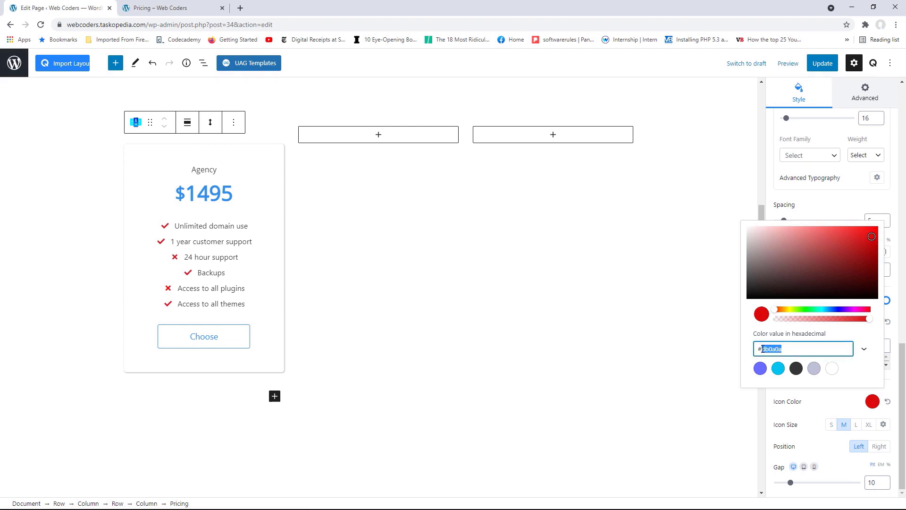
pyautogui.write('ff2200')
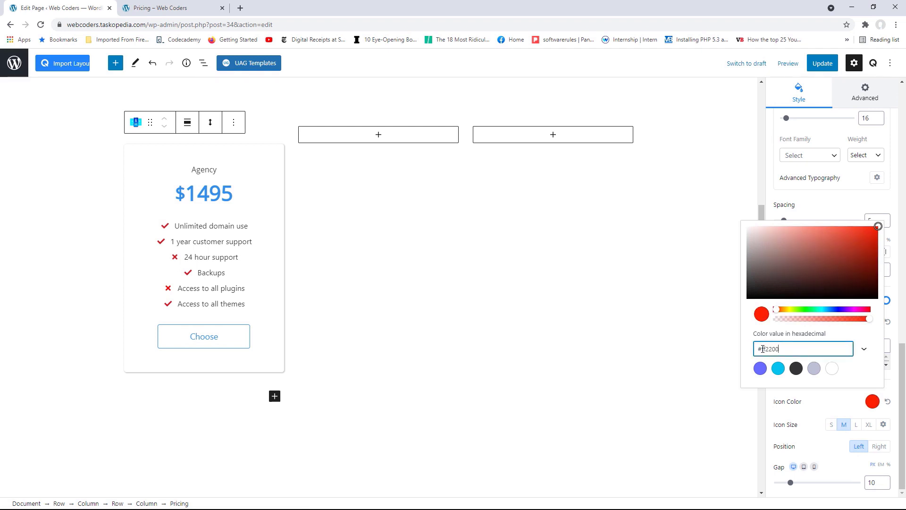
pyautogui.click(853, 384)
pyautogui.click(829, 400)
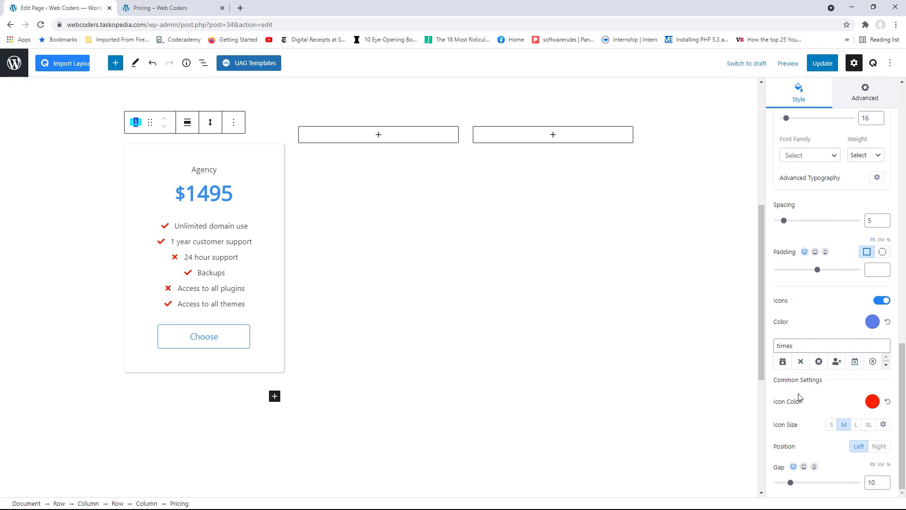
# Set the individual icon color of the "Unlimited domain use" feature to #17cf42
pyautogui.click(873, 321)
pyautogui.moveTo(780, 268); pyautogui.dragTo(762, 268)
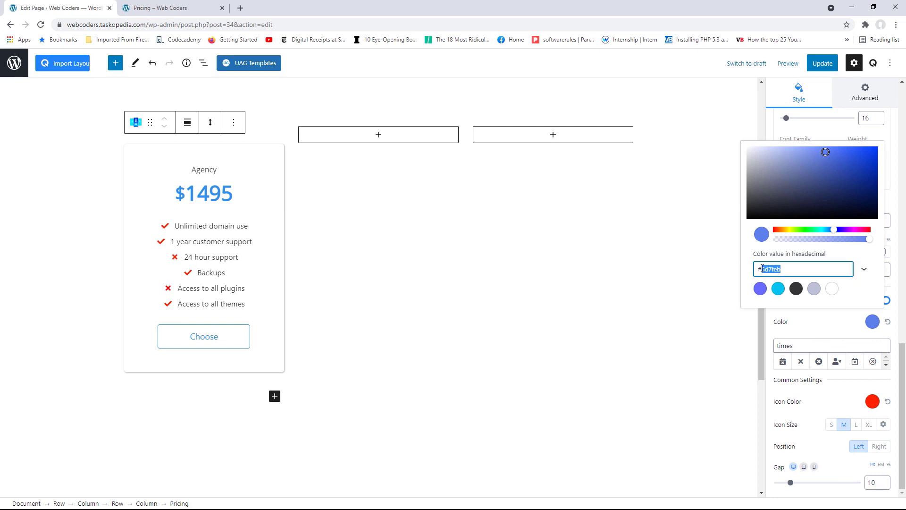
pyautogui.write('17cf42')
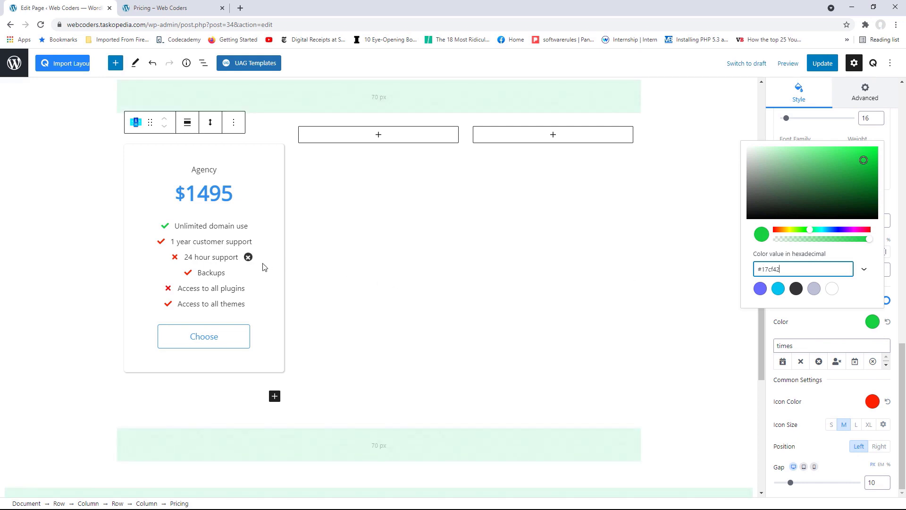
# Undo the last three changes on the Pricing page
pyautogui.hotkey('ctrl', 'z')
pyautogui.hotkey('ctrl', 'z')
pyautogui.hotkey('ctrl', 'z')
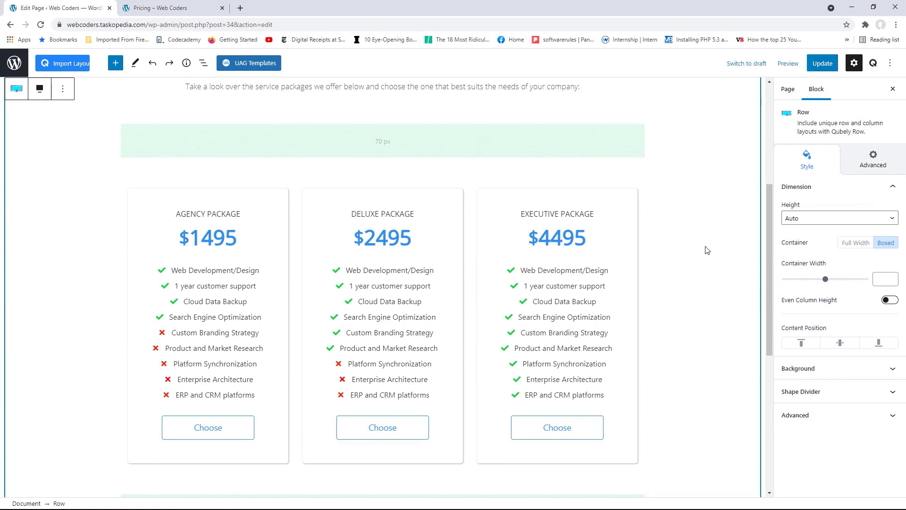
# Open the advanced typography settings of the Agency Package title and compare the title with the reference Pricing page
pyautogui.click(222, 210)
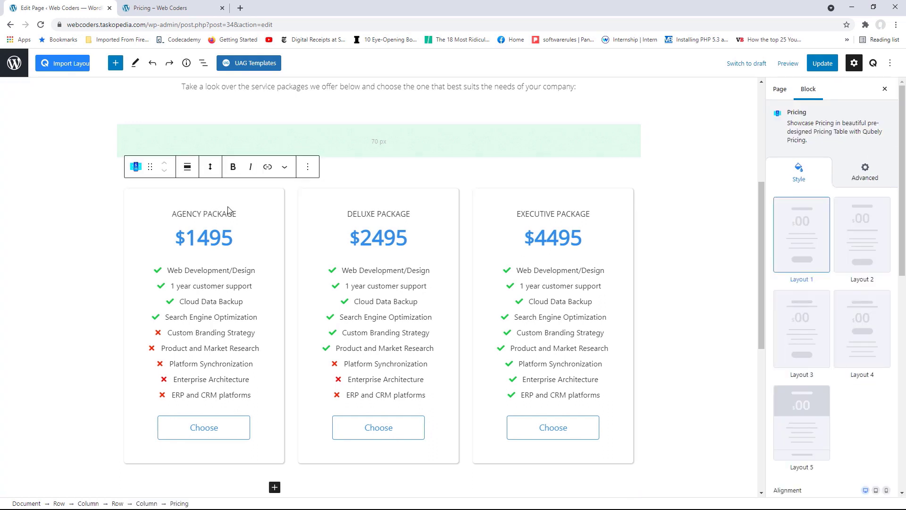
pyautogui.moveTo(903, 267); pyautogui.dragTo(903, 288)
pyautogui.scroll(-8, 843, 335)
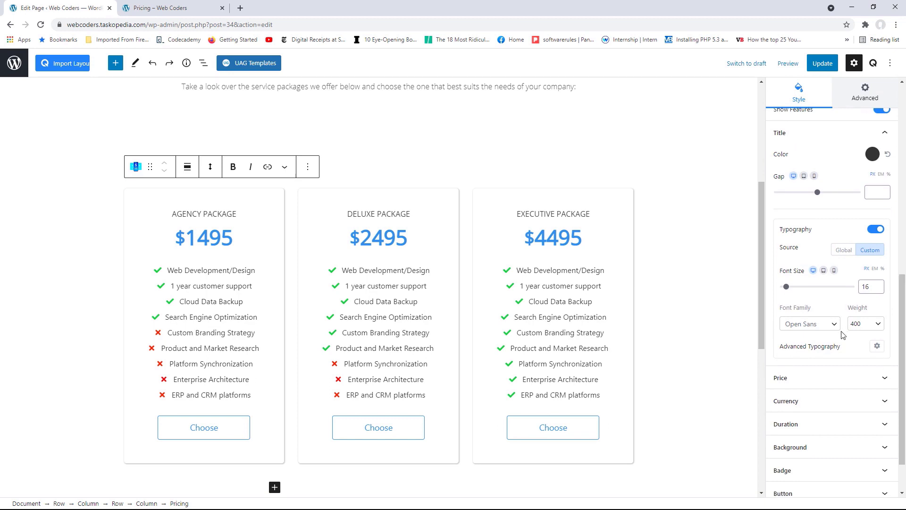
pyautogui.click(877, 346)
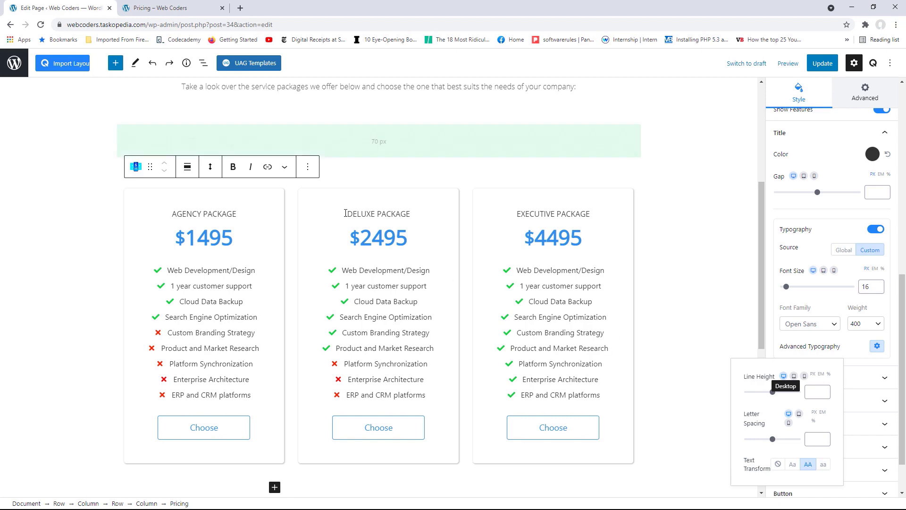
pyautogui.click(167, 10)
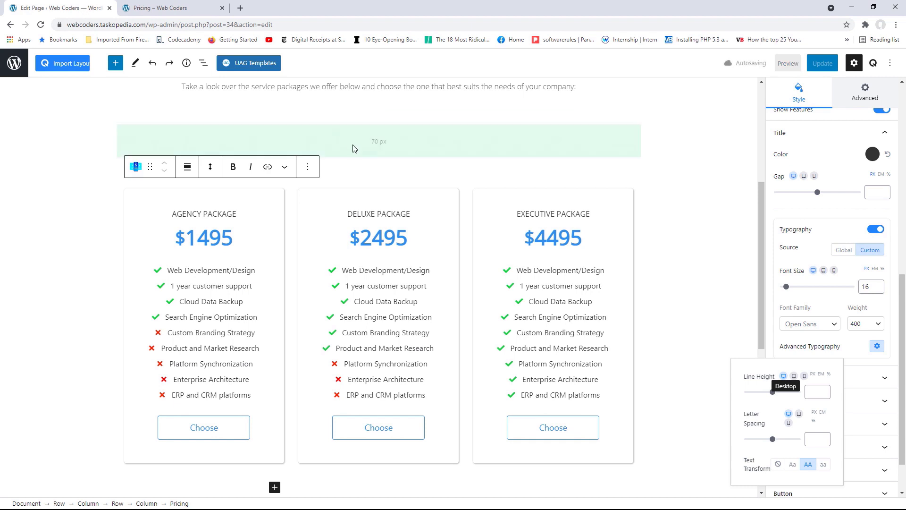
# Enable the badge on the Deluxe Package card and choose badge Style 2
pyautogui.click(322, 205)
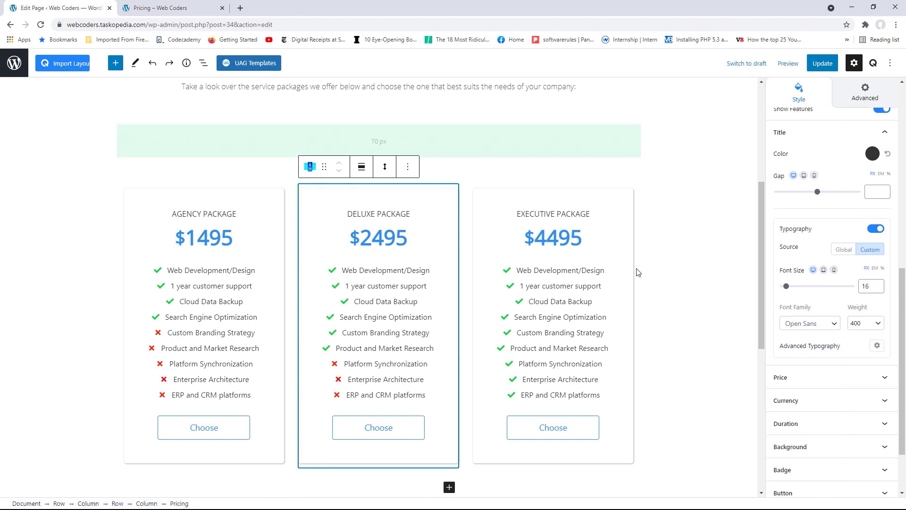
pyautogui.scroll(-2, 901, 331)
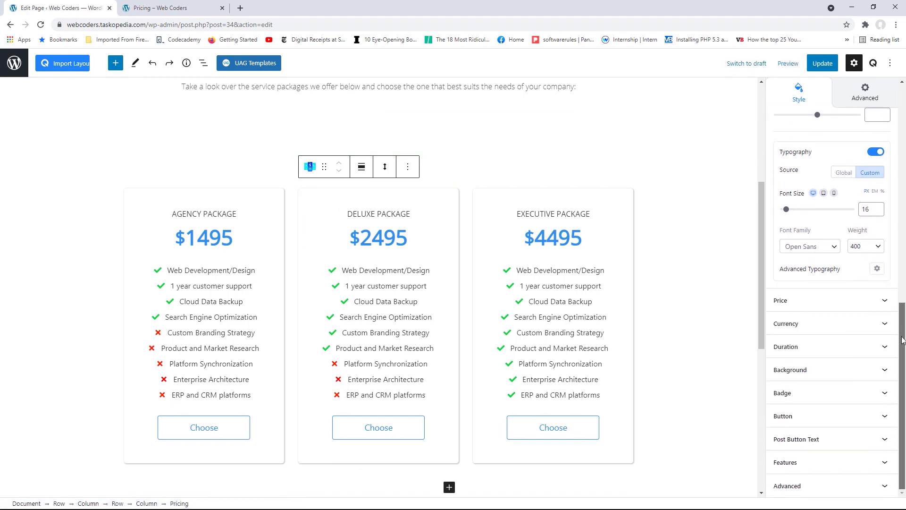
pyautogui.click(873, 393)
pyautogui.click(884, 394)
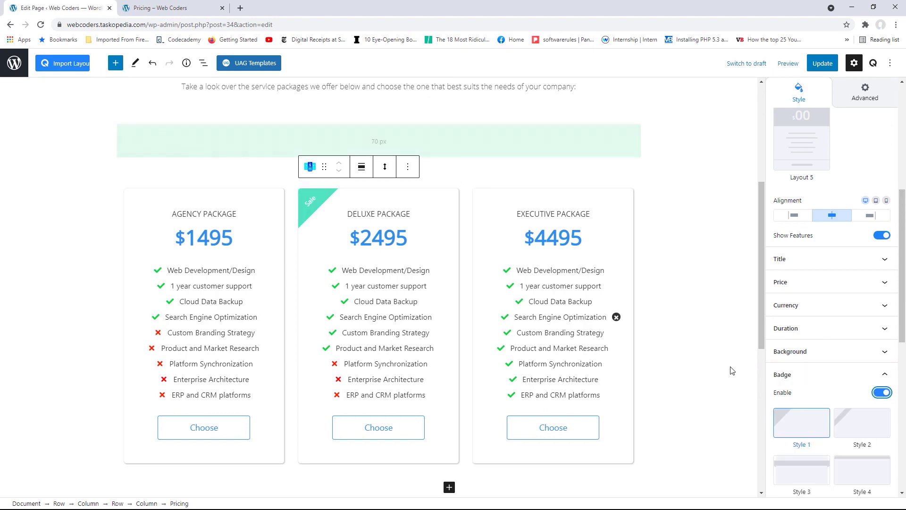
pyautogui.click(862, 423)
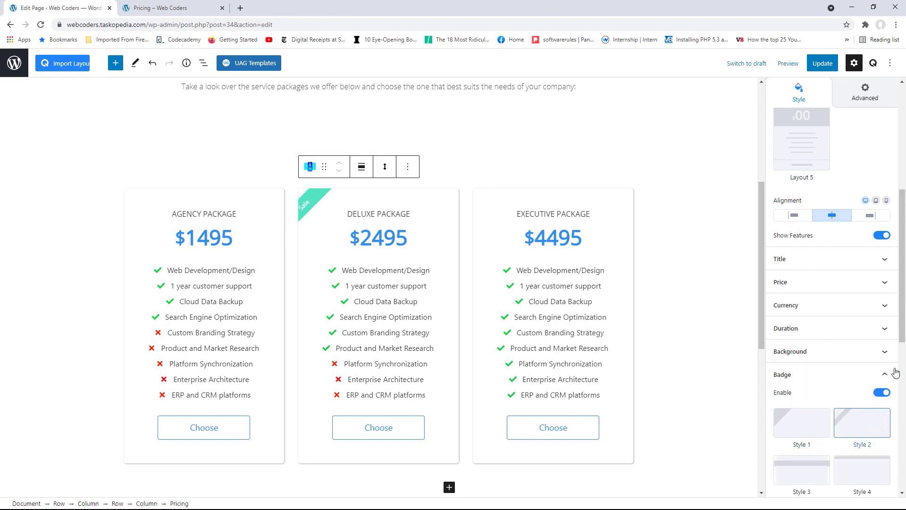
# Replace the "Sale" text on the Deluxe Package badge with "Most Popular"
pyautogui.scroll(-3, 863, 423)
pyautogui.moveTo(373, 261); pyautogui.dragTo(344, 276)
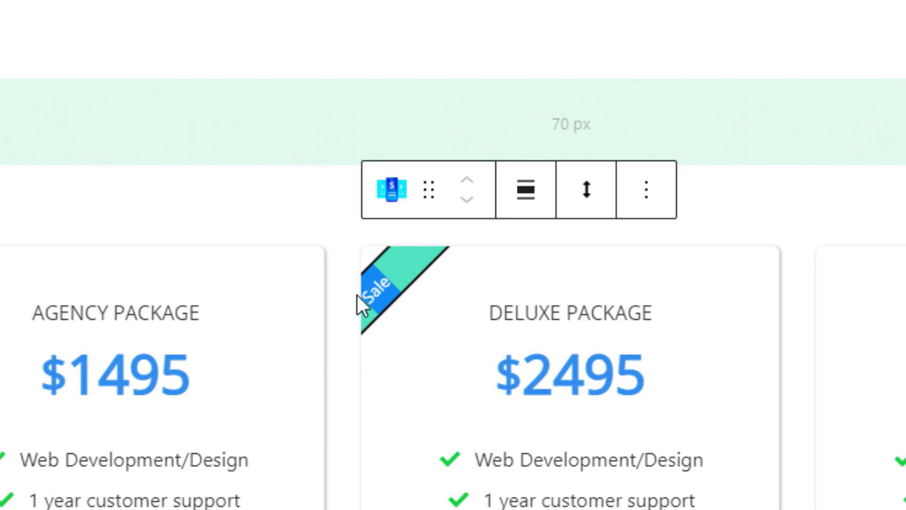
pyautogui.write('Most P')
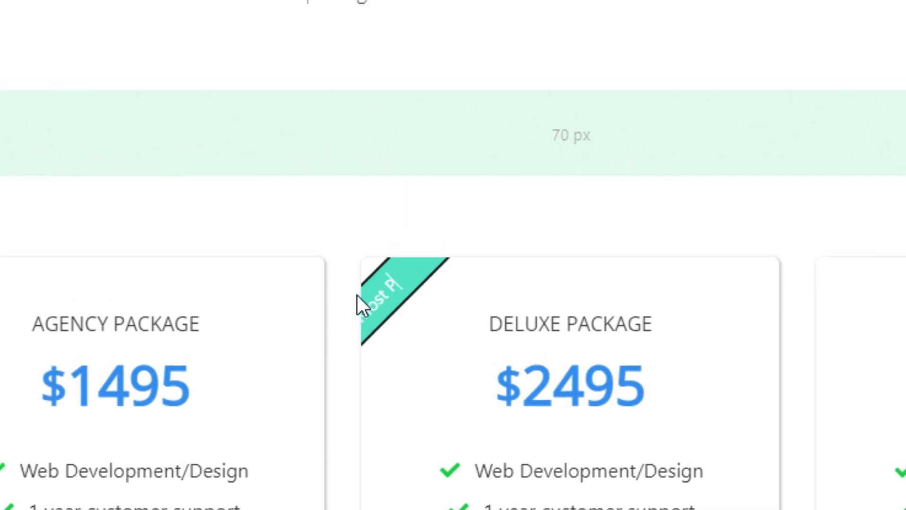
pyautogui.write('opular')
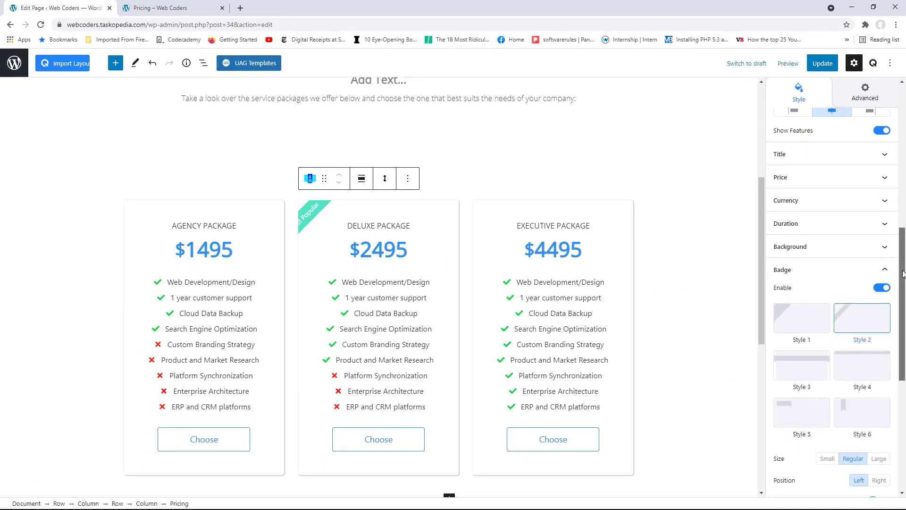
# Set the Deluxe Package badge's background color to #338fec and update the page
pyautogui.scroll(-5, 888, 326)
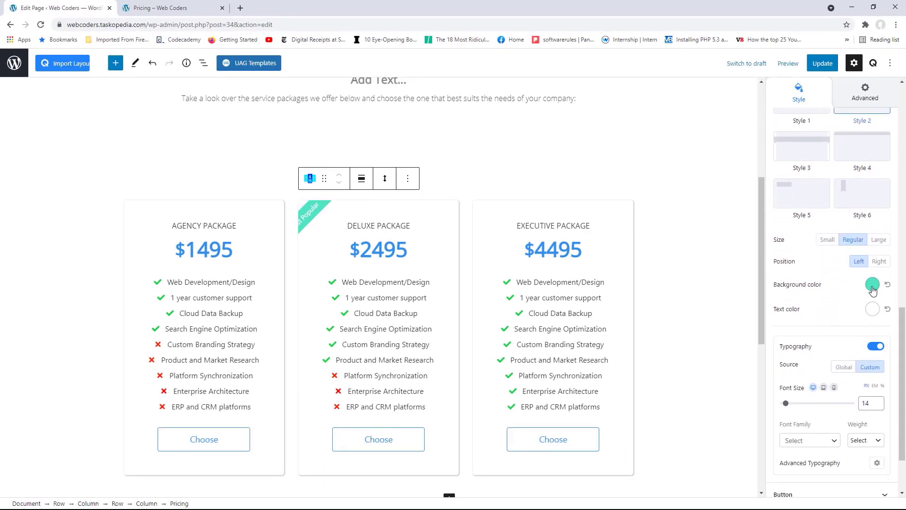
pyautogui.click(872, 285)
pyautogui.moveTo(789, 232); pyautogui.dragTo(765, 232)
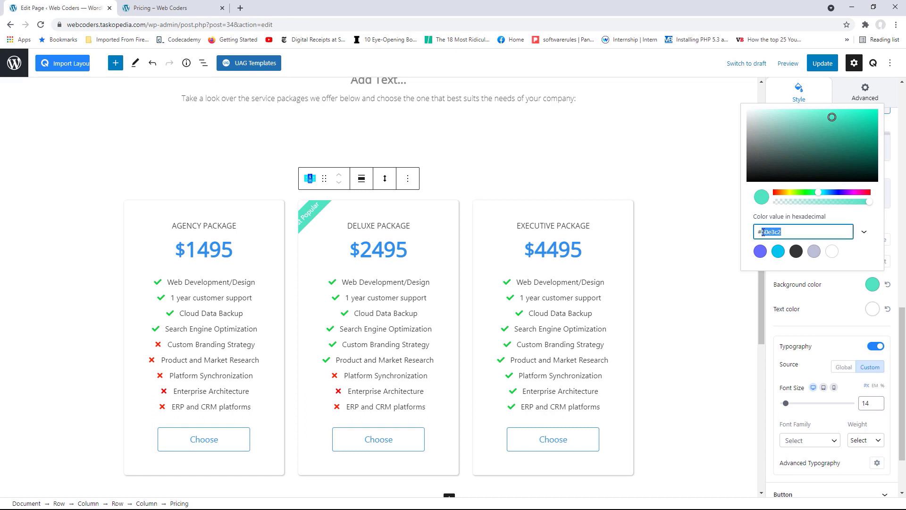
pyautogui.press('BackSpace')
pyautogui.write('338fec')
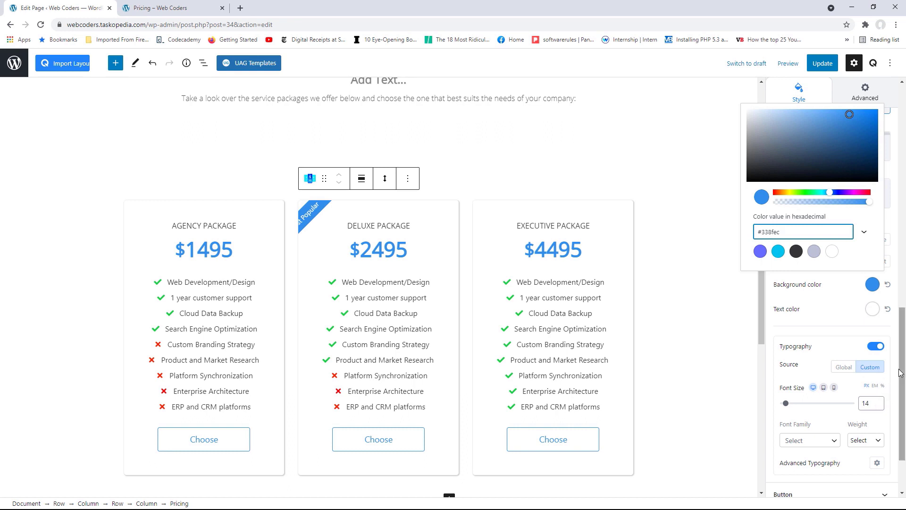
pyautogui.moveTo(903, 372); pyautogui.dragTo(903, 340)
pyautogui.click(822, 63)
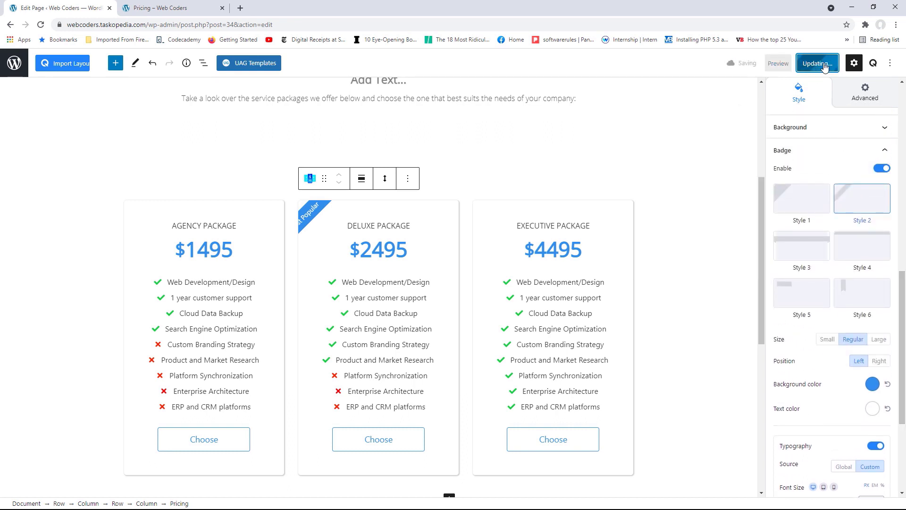
# View the published Pricing page and check the three package cards and the Deluxe badge
pyautogui.click(88, 481)
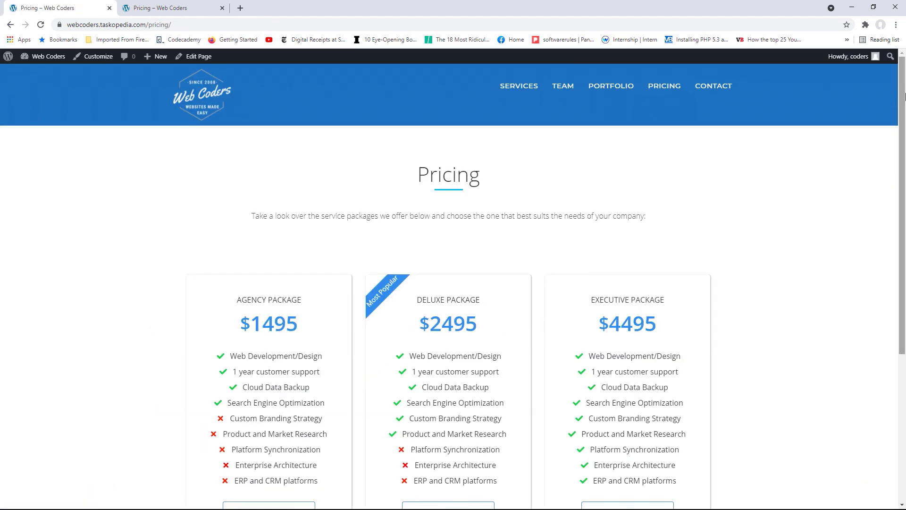
pyautogui.moveTo(902, 106); pyautogui.dragTo(883, 142)
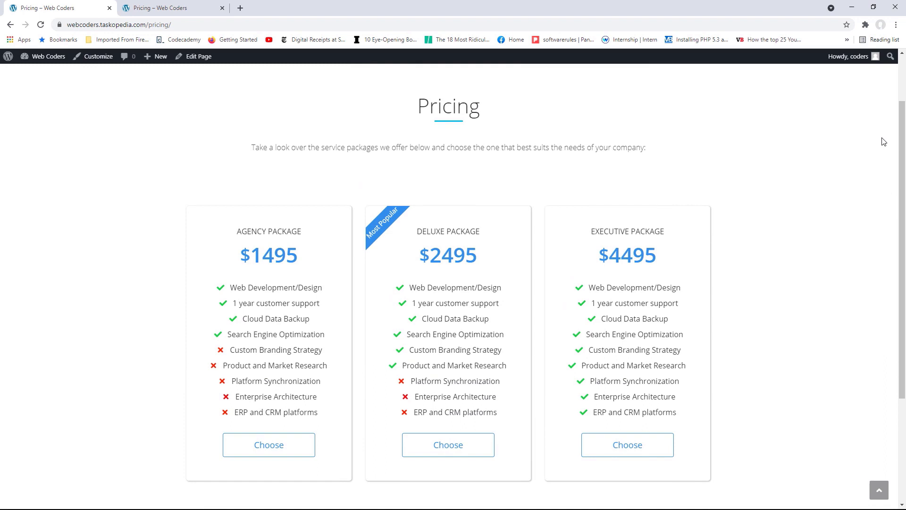
pyautogui.moveTo(901, 139); pyautogui.dragTo(904, 90)
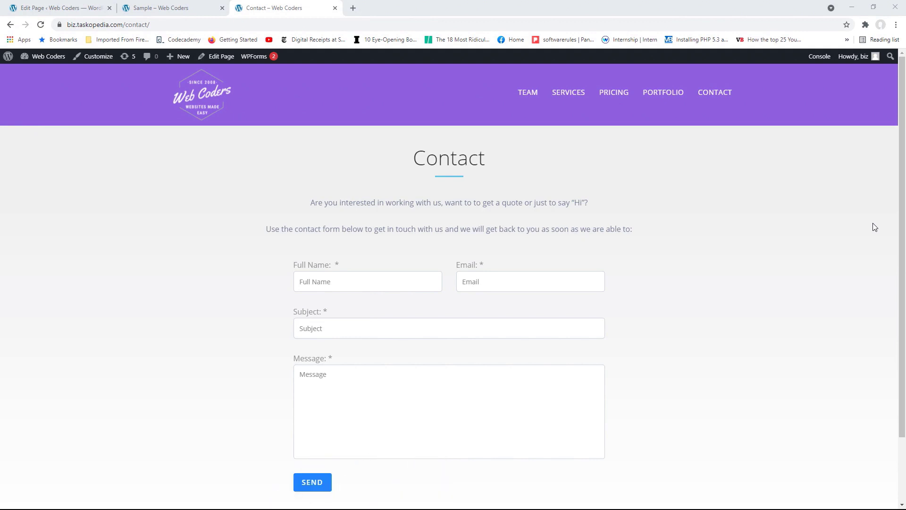
# Close the reference Contact page and examine the sample Contact Us page's form, map and social icons
pyautogui.scroll(-1, 904, 207)
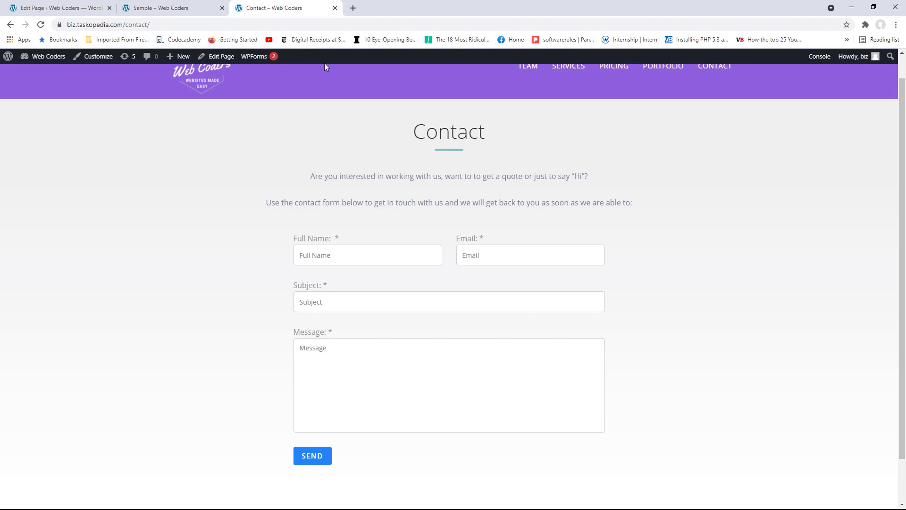
pyautogui.click(336, 8)
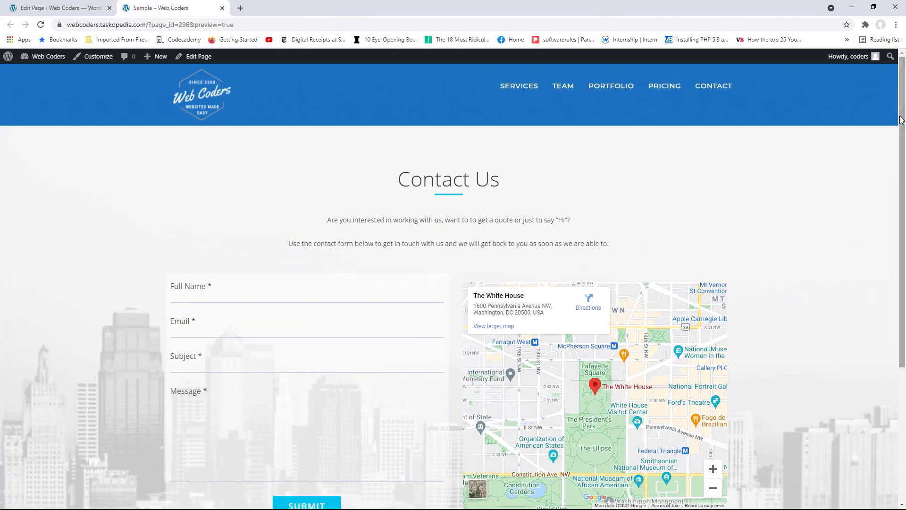
pyautogui.scroll(-1, 903, 122)
pyautogui.moveTo(903, 122); pyautogui.dragTo(904, 175)
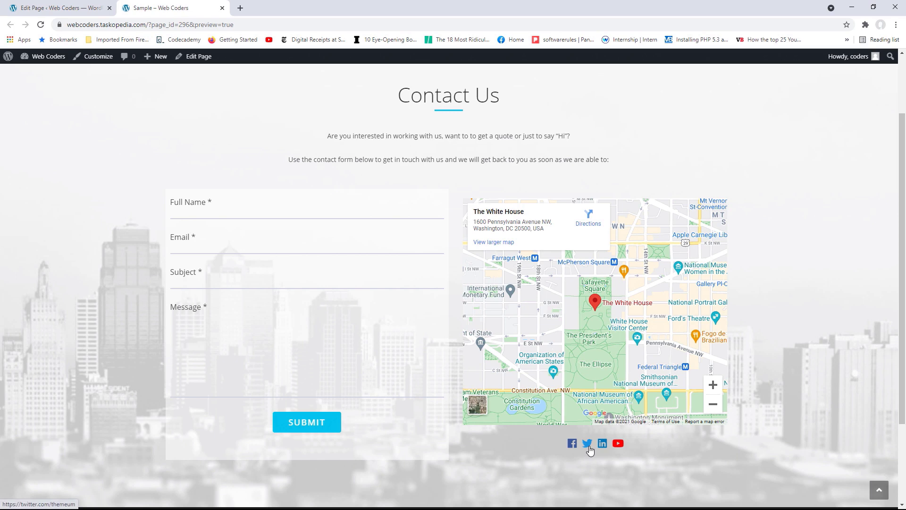
pyautogui.scroll(1, 905, 282)
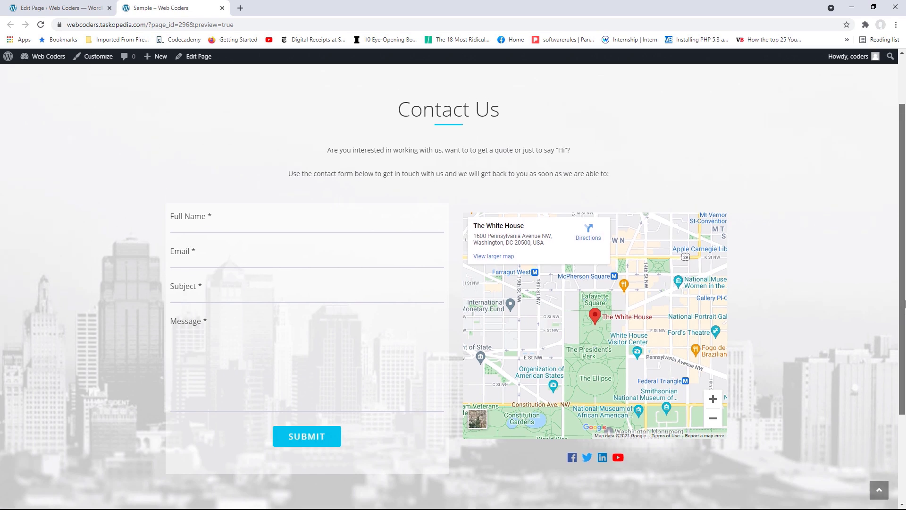
pyautogui.scroll(-1, 905, 282)
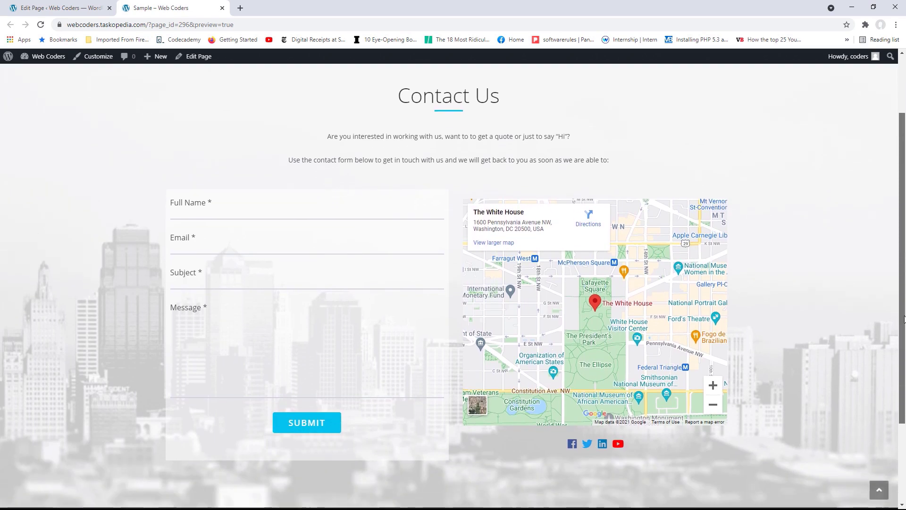
# Return to the Contact page editor and insert an Ultimate Addons Section block in the empty page body
pyautogui.click(63, 10)
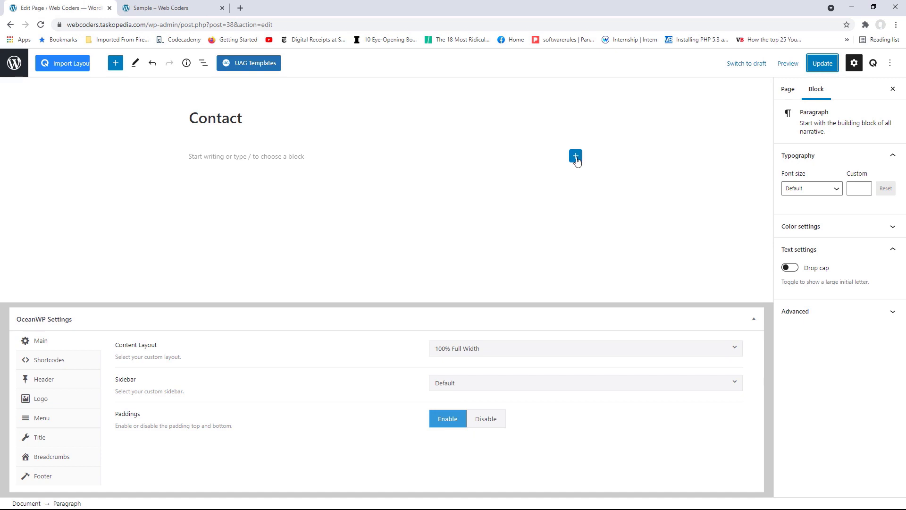
pyautogui.click(576, 156)
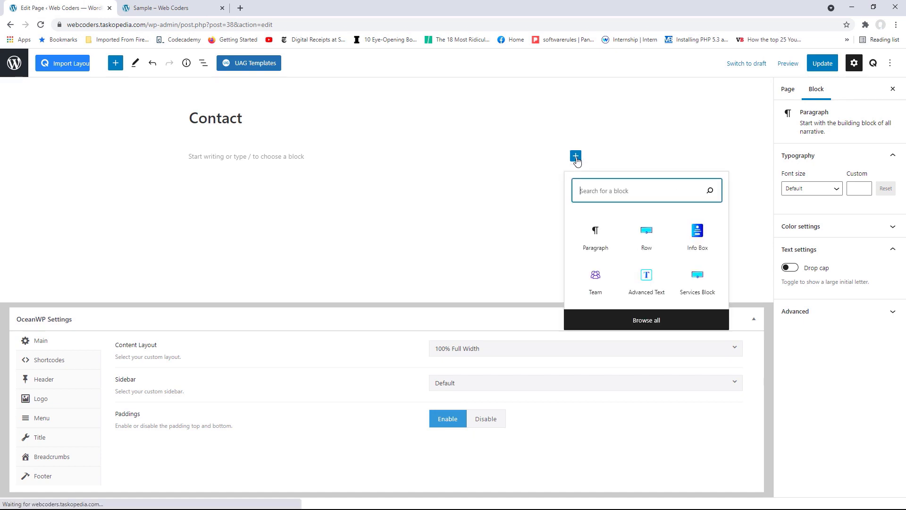
pyautogui.click(646, 320)
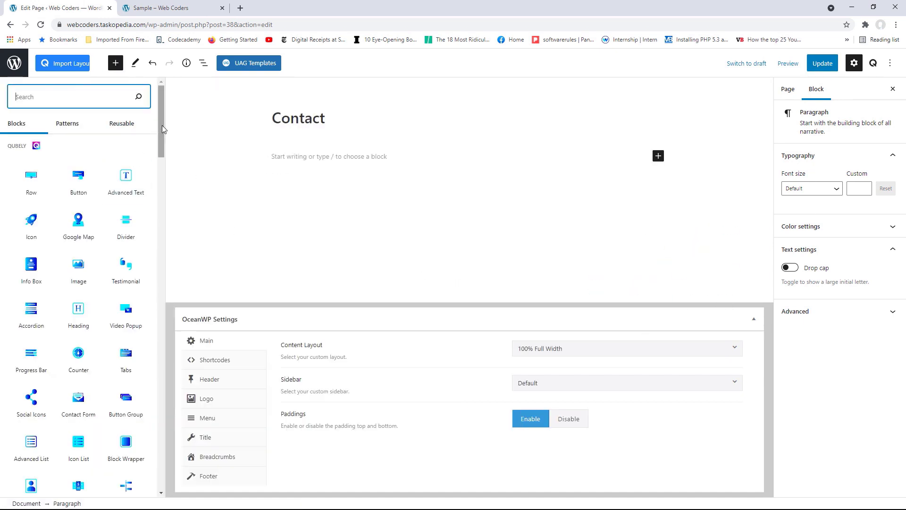
pyautogui.moveTo(162, 126); pyautogui.dragTo(160, 406)
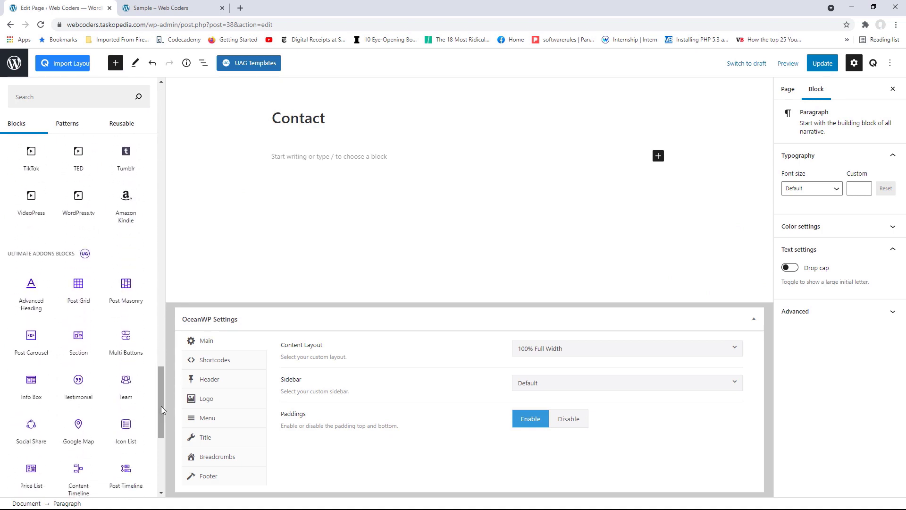
pyautogui.click(78, 338)
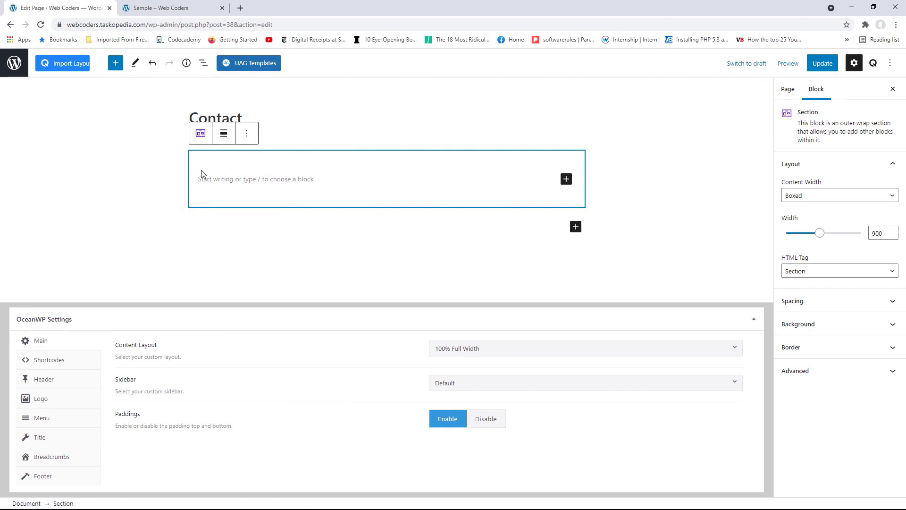
# Set the section's content width to Full Width and its block alignment to full width
pyautogui.click(812, 200)
pyautogui.click(814, 217)
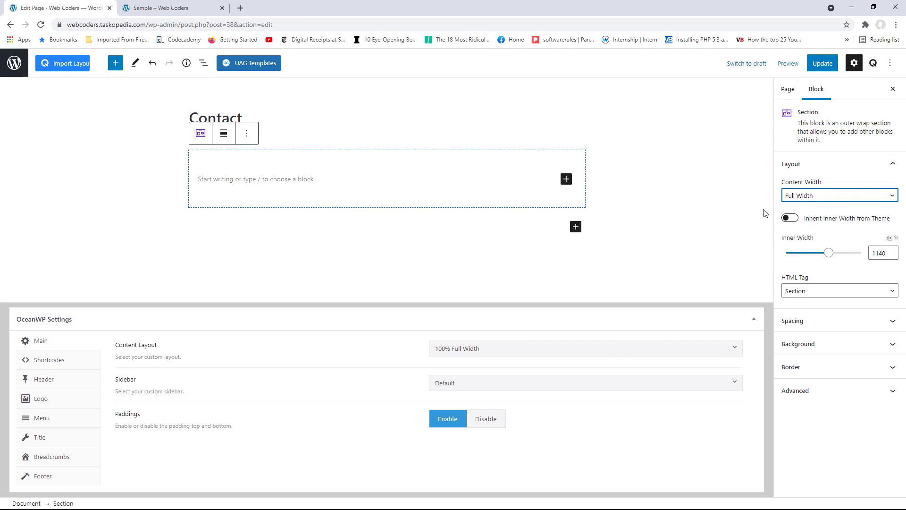
pyautogui.click(224, 134)
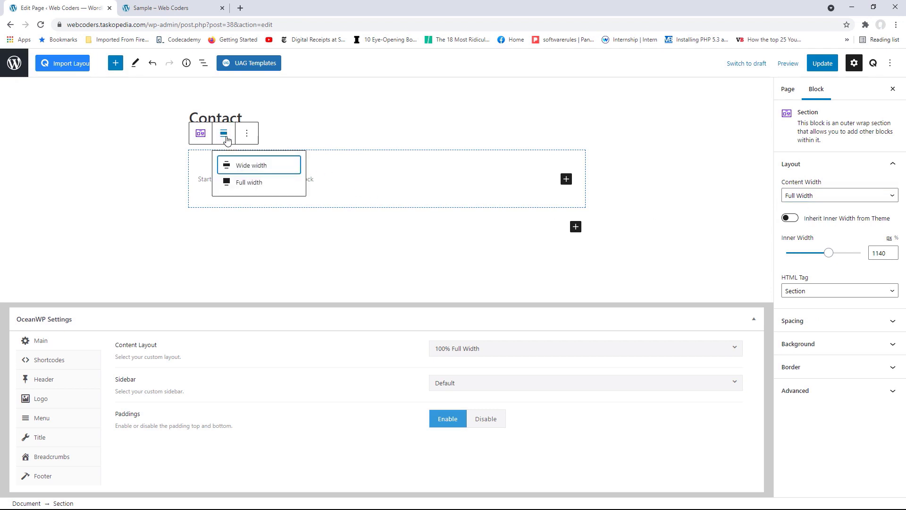
pyautogui.click(253, 184)
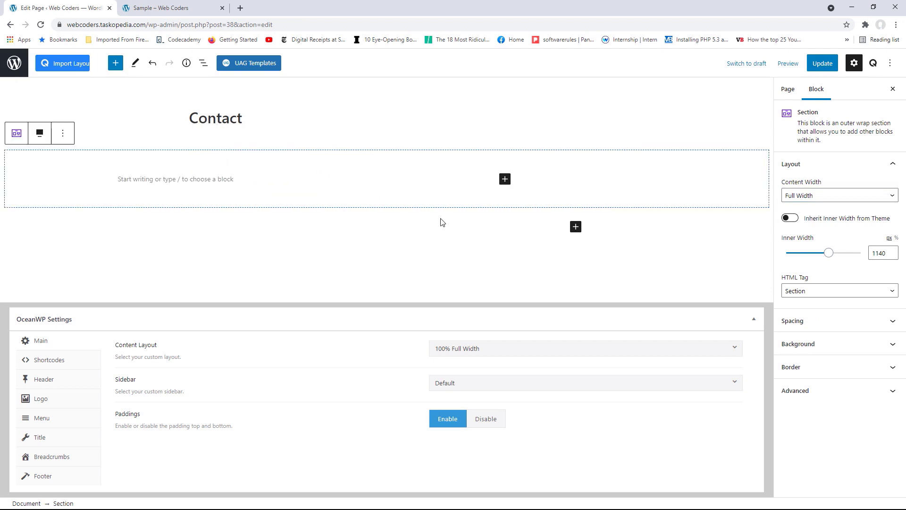
# Insert a Qubely Heading block inside the section and replace its placeholder text with "Contact Us"
pyautogui.click(505, 179)
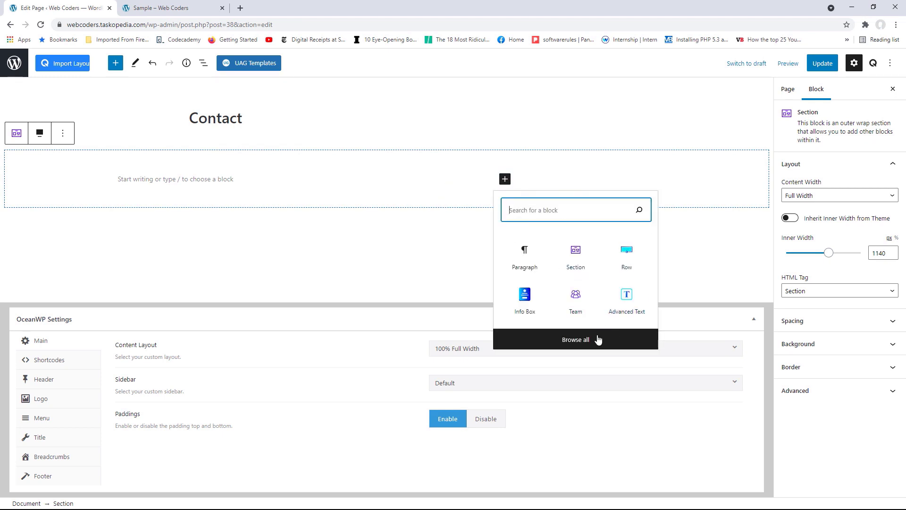
pyautogui.write('headin')
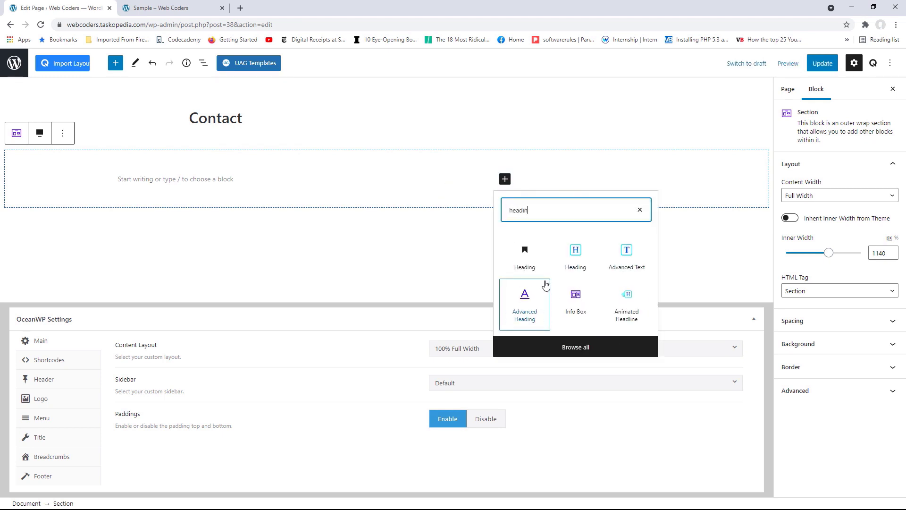
pyautogui.click(574, 257)
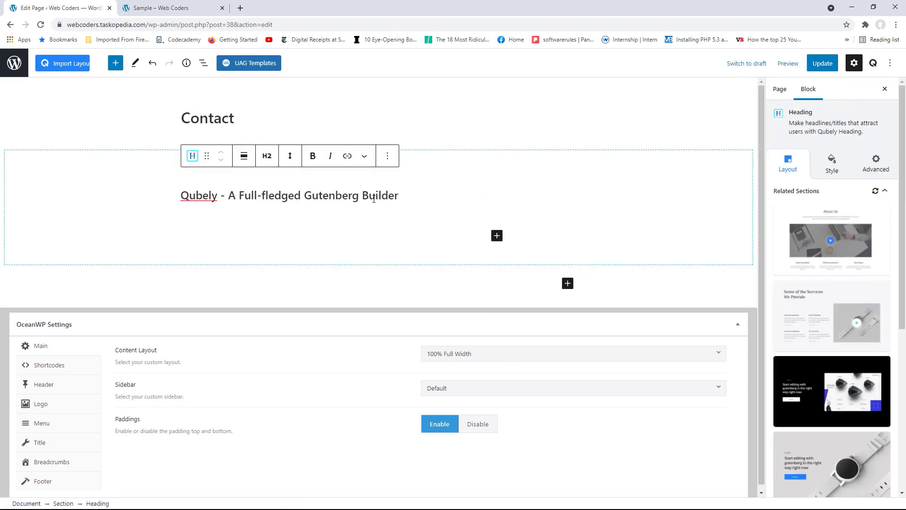
pyautogui.moveTo(393, 195); pyautogui.dragTo(183, 194)
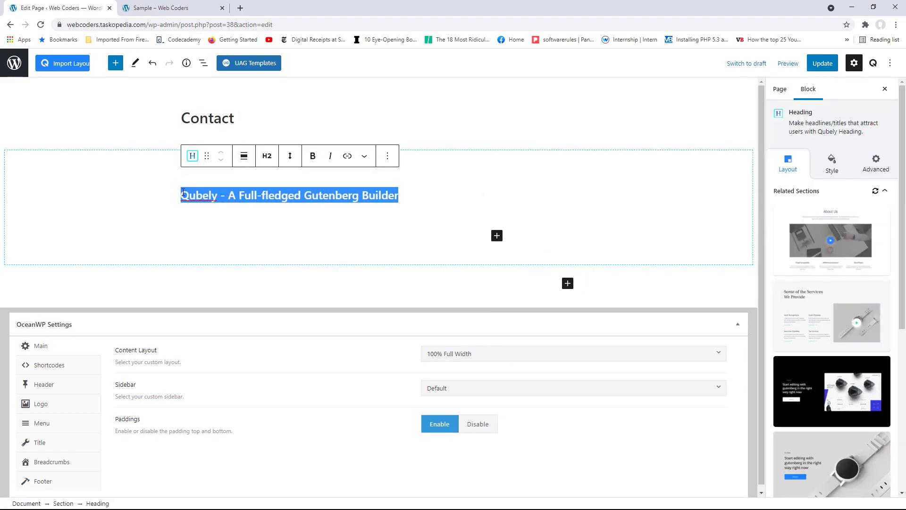
pyautogui.write('Contact Us')
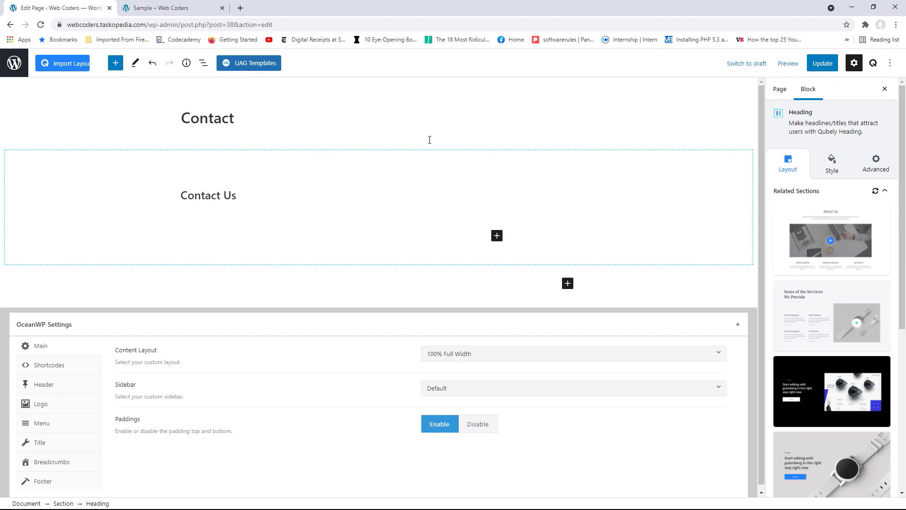
# Center the Contact Us heading and set its font size to 44 px and weight to 300
pyautogui.click(831, 163)
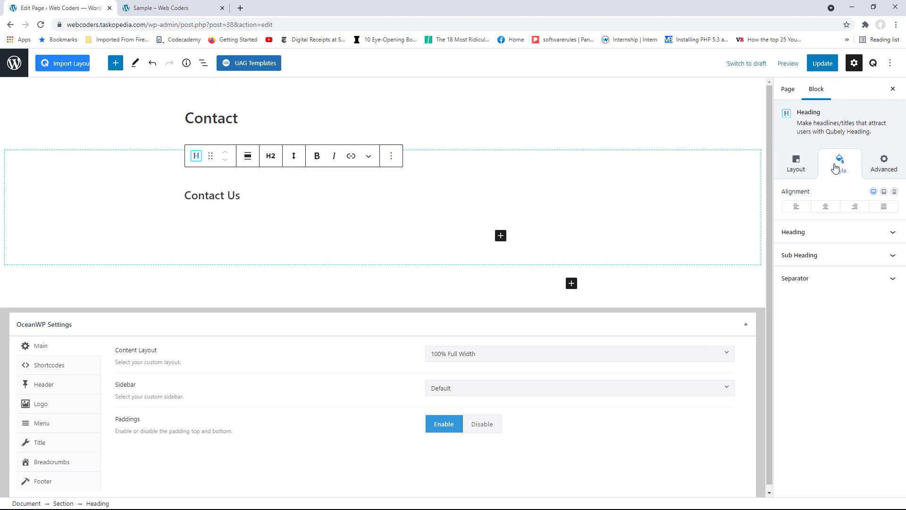
pyautogui.click(826, 214)
pyautogui.click(827, 239)
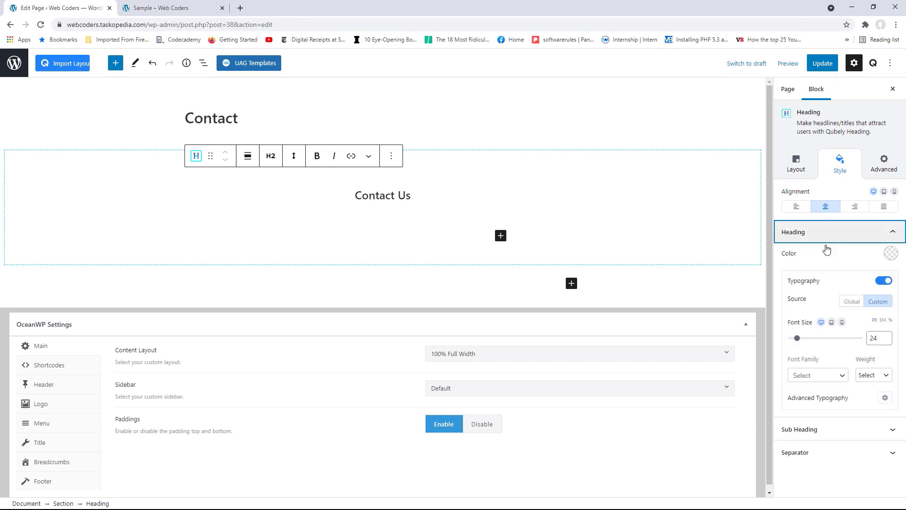
pyautogui.click(888, 335)
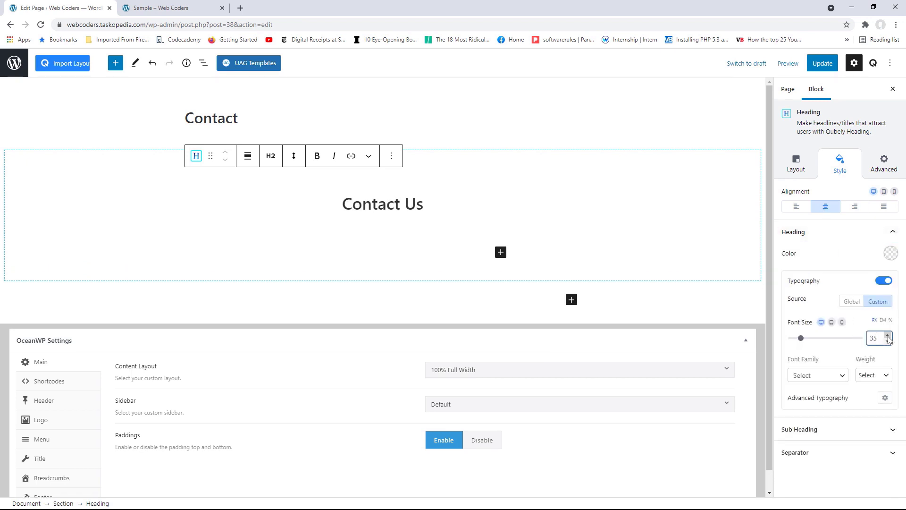
pyautogui.click(887, 335)
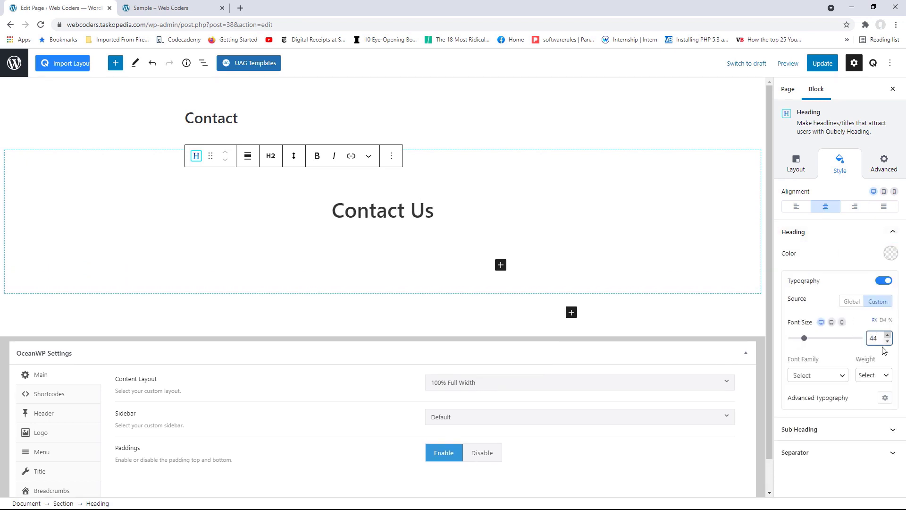
pyautogui.click(873, 375)
pyautogui.click(869, 431)
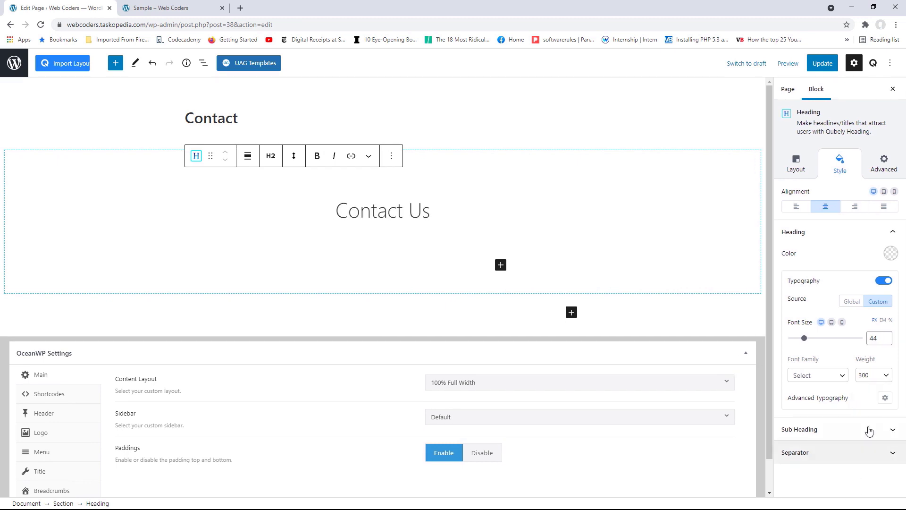
# Add a Line separator to the Contact Us heading with the preset cyan color, positioned at the bottom
pyautogui.click(878, 452)
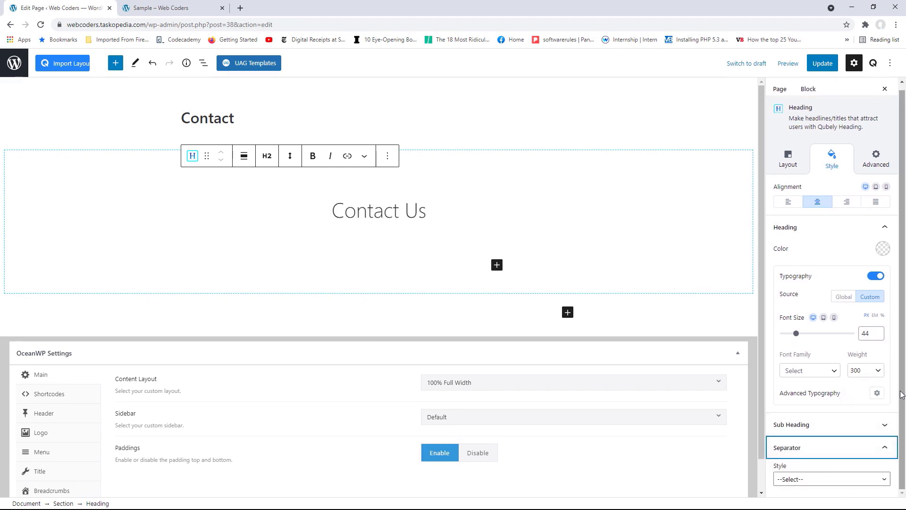
pyautogui.click(823, 479)
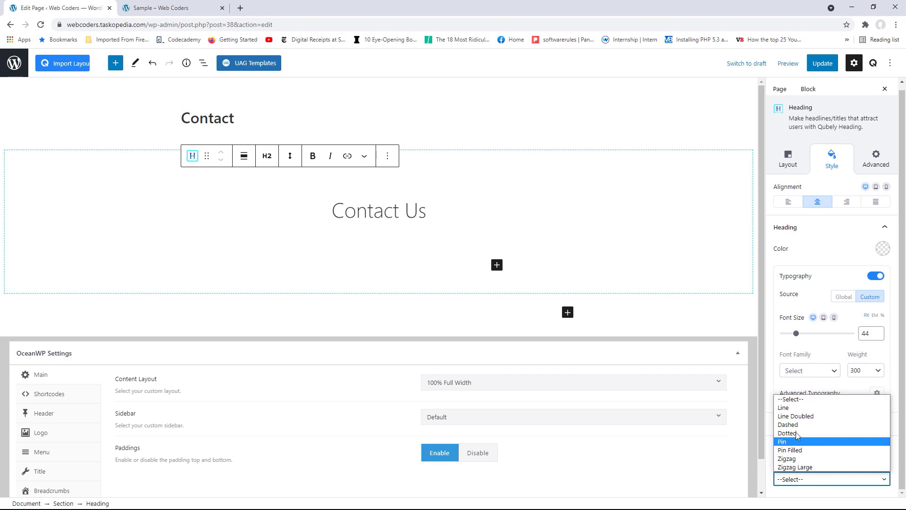
pyautogui.click(784, 407)
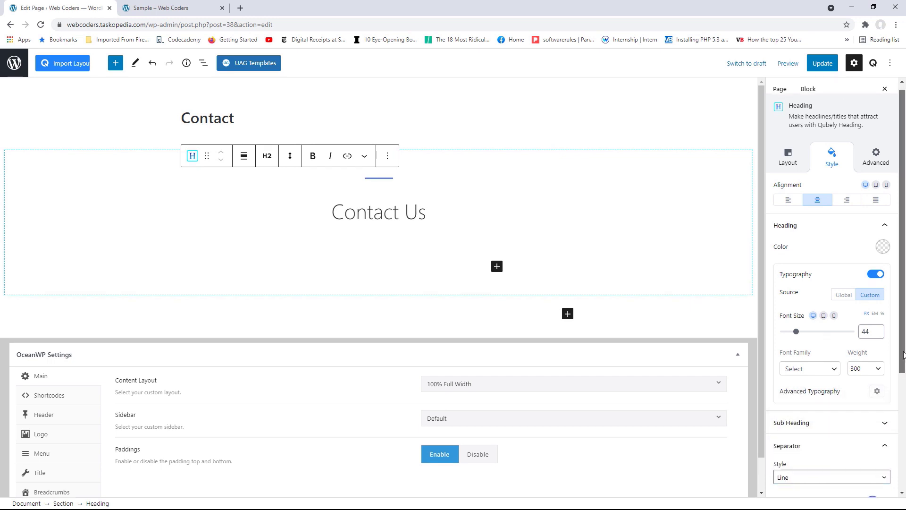
pyautogui.moveTo(904, 355); pyautogui.dragTo(904, 437)
pyautogui.click(873, 380)
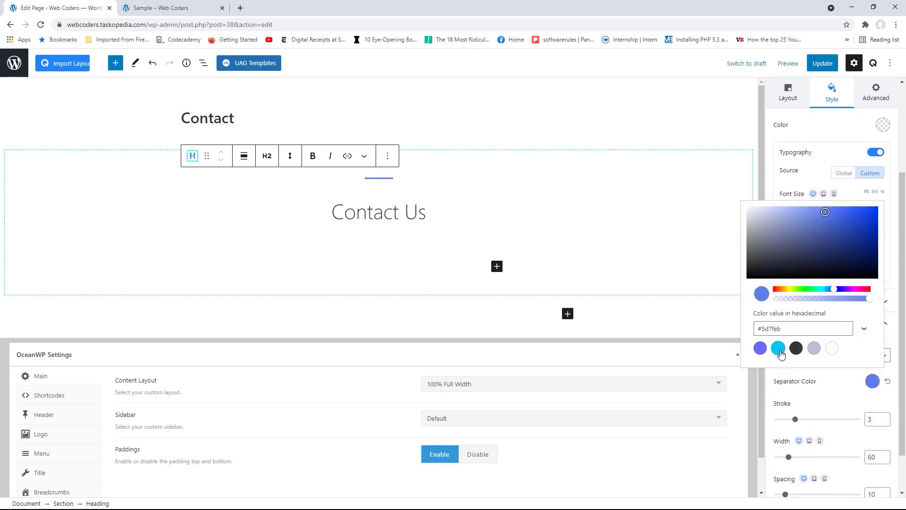
pyautogui.click(780, 351)
pyautogui.moveTo(902, 393); pyautogui.dragTo(903, 429)
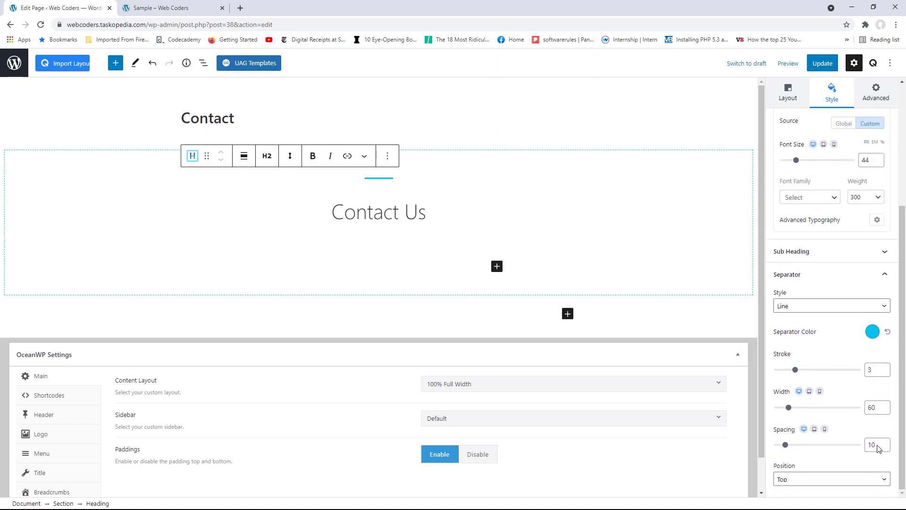
pyautogui.click(857, 484)
pyautogui.click(803, 443)
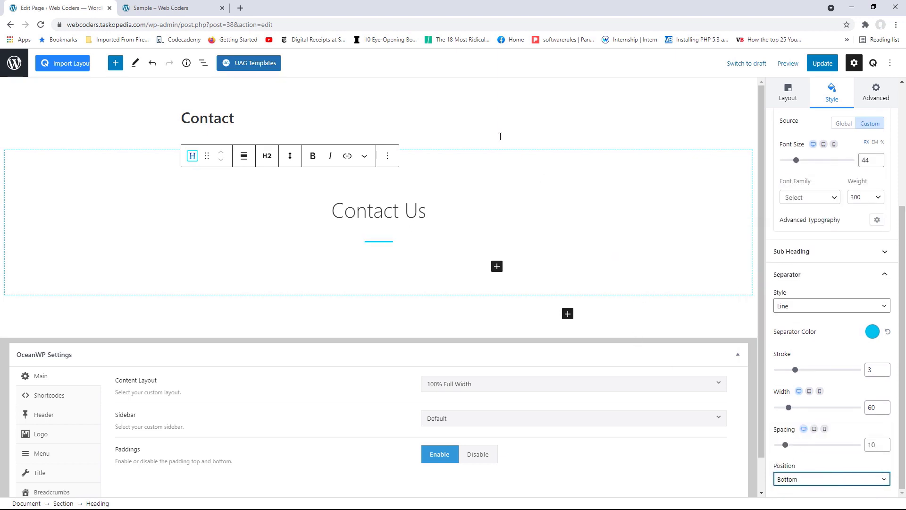
# Copy the two introductory paragraphs under the Contact Us title on the sample page and return to the Contact page editor
pyautogui.click(182, 8)
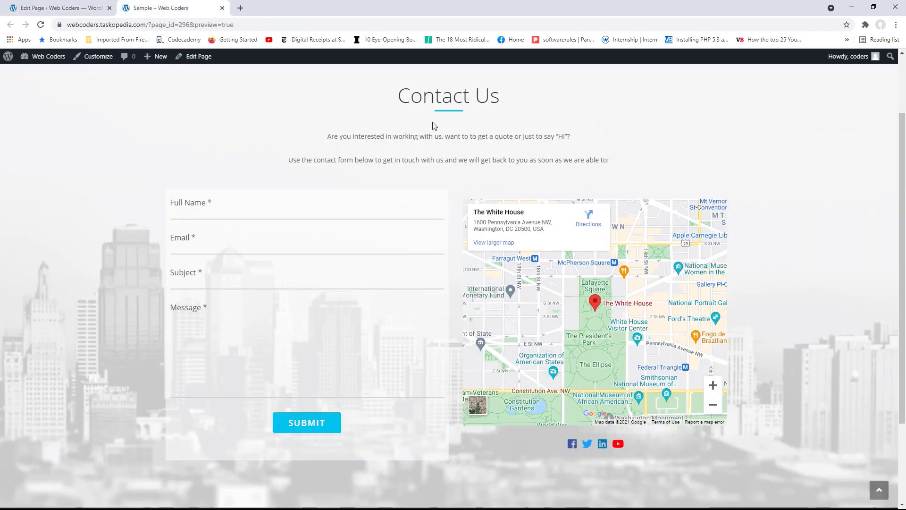
pyautogui.moveTo(361, 140); pyautogui.dragTo(614, 165)
pyautogui.rightClick(538, 164)
pyautogui.click(556, 169)
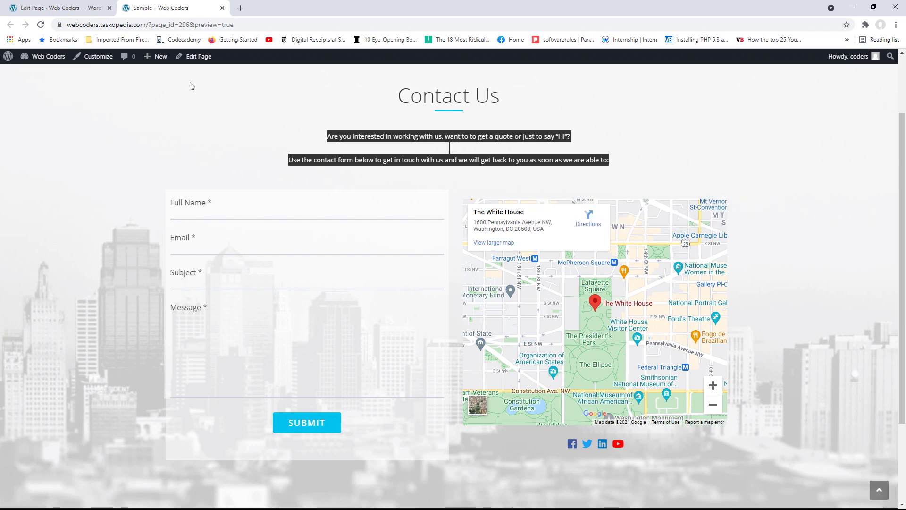
pyautogui.click(52, 8)
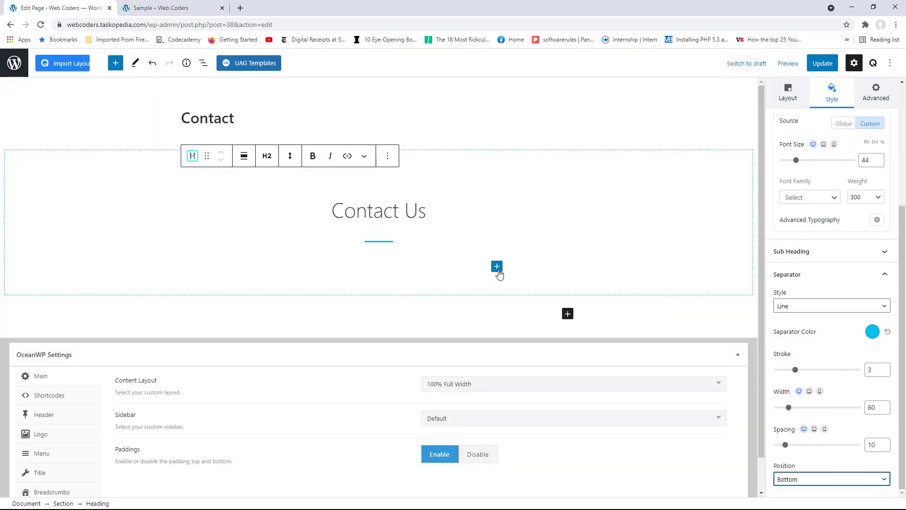
# Insert a Qubely Advanced Text block below the Contact Us heading and replace its body text with the two copied introductory paragraphs
pyautogui.click(498, 267)
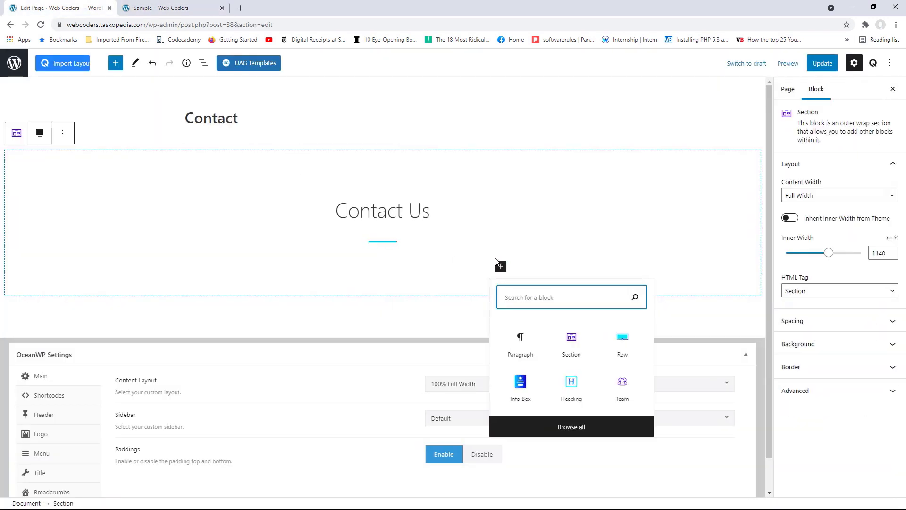
pyautogui.write('adv')
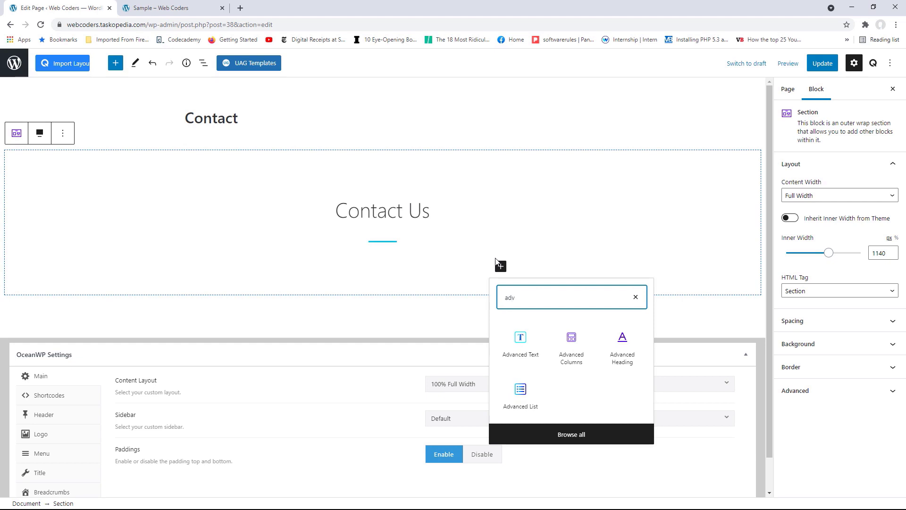
pyautogui.click(521, 343)
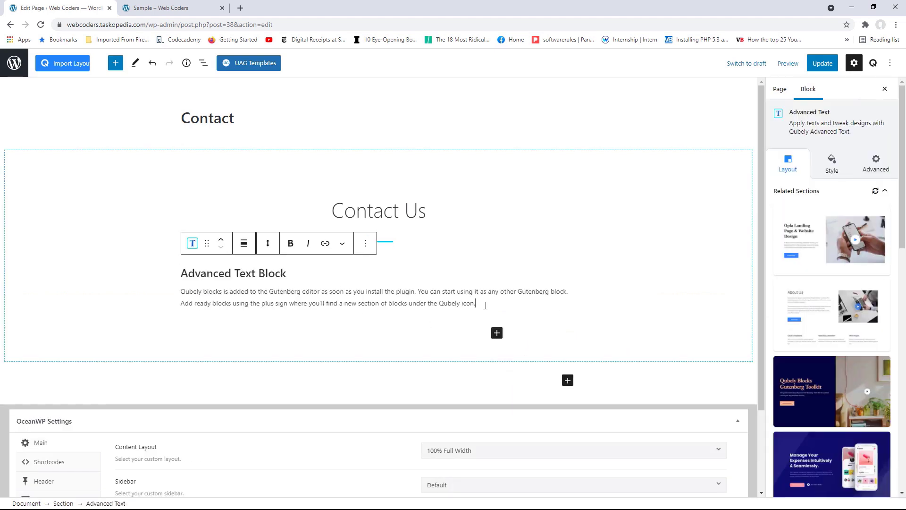
pyautogui.moveTo(486, 305); pyautogui.dragTo(183, 291)
pyautogui.hotkey('ctrl', 'v')
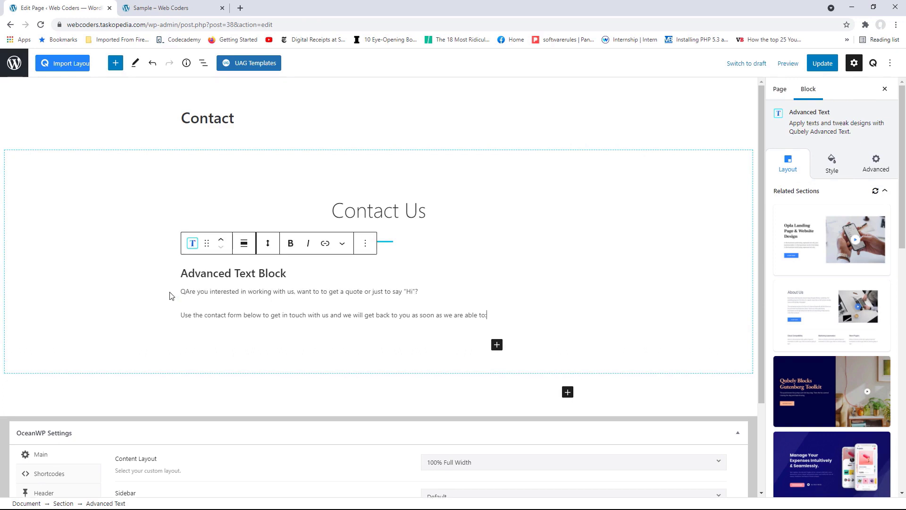
# Clear the Advanced Text block's placeholder title and center the block's text
pyautogui.moveTo(286, 273); pyautogui.dragTo(178, 276)
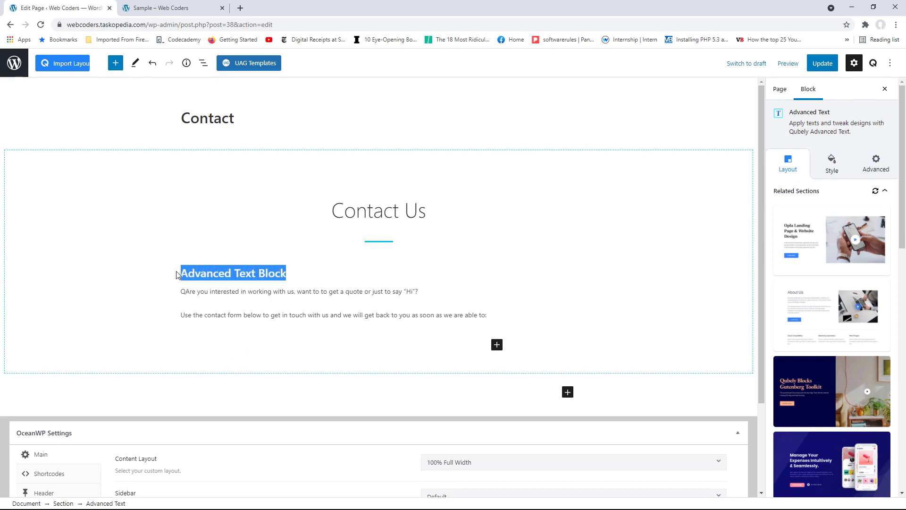
pyautogui.press('BackSpace')
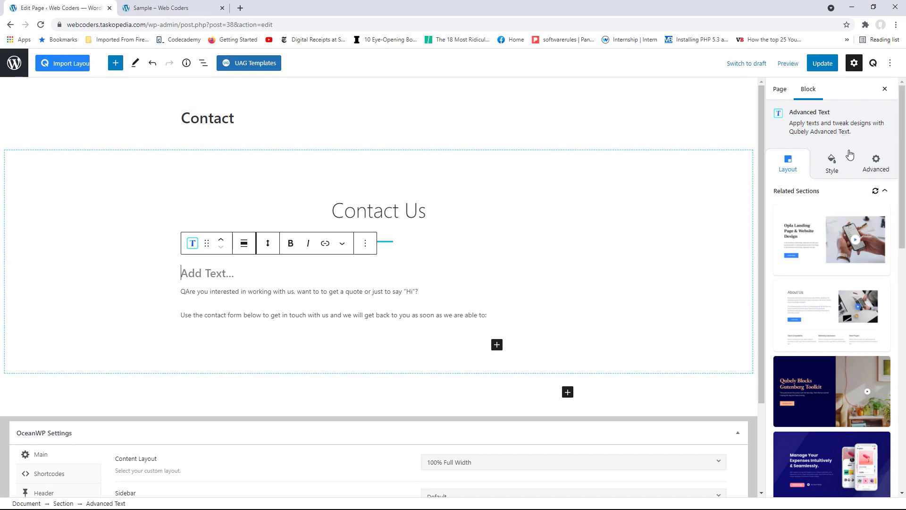
pyautogui.click(832, 163)
pyautogui.click(817, 207)
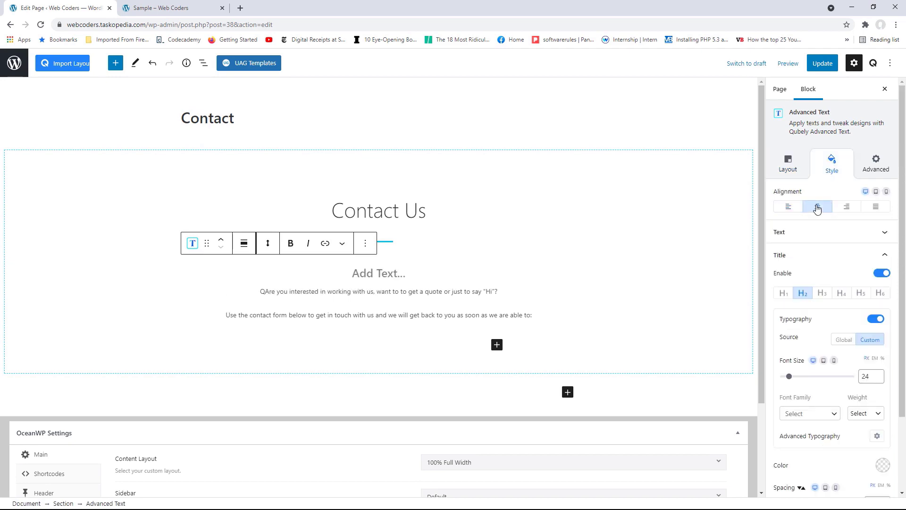
# Check the sample contact layout, then insert an Advanced Columns block with two equal columns below the introductory text
pyautogui.click(197, 8)
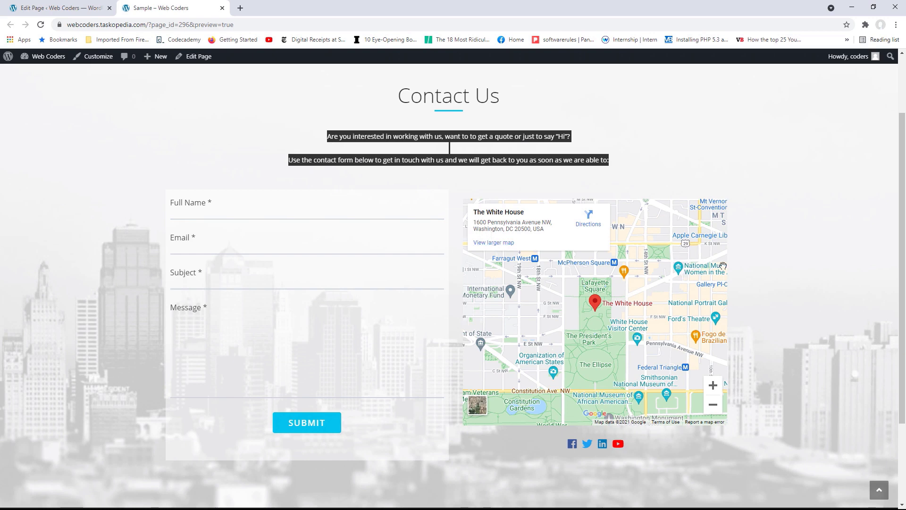
pyautogui.click(90, 8)
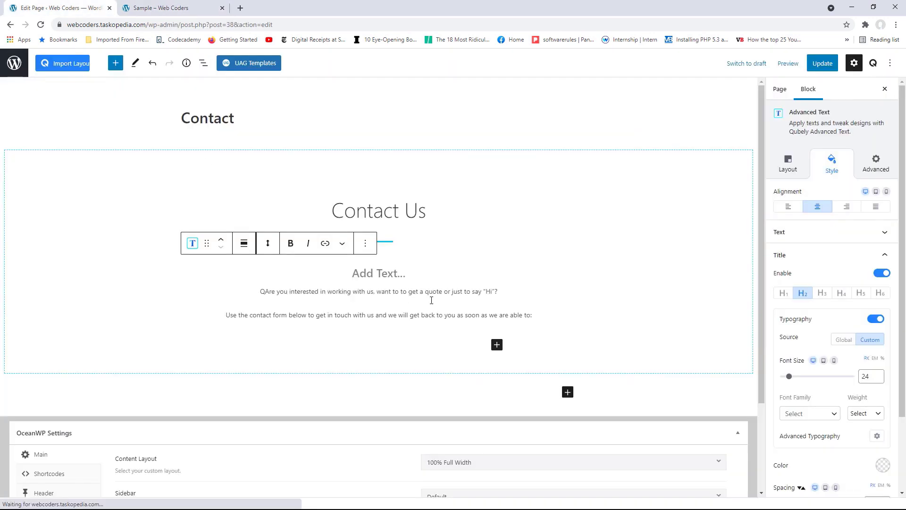
pyautogui.click(497, 347)
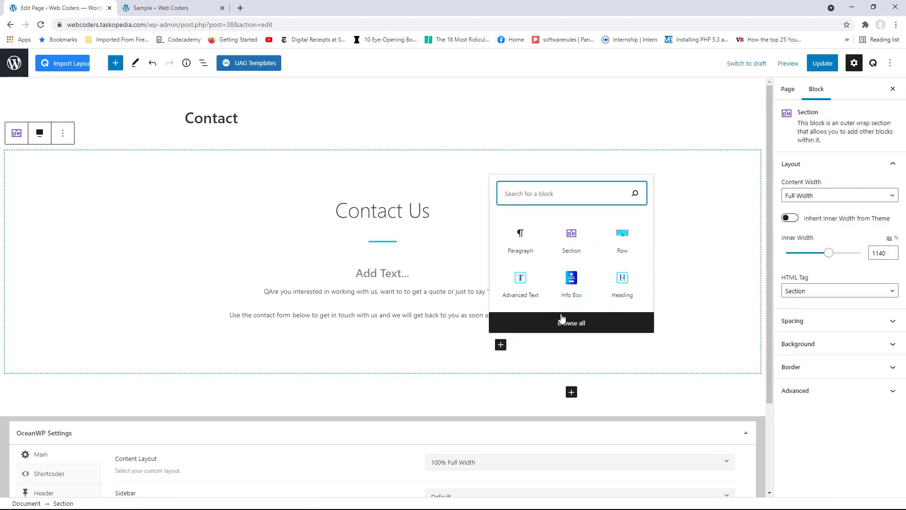
pyautogui.write('adva')
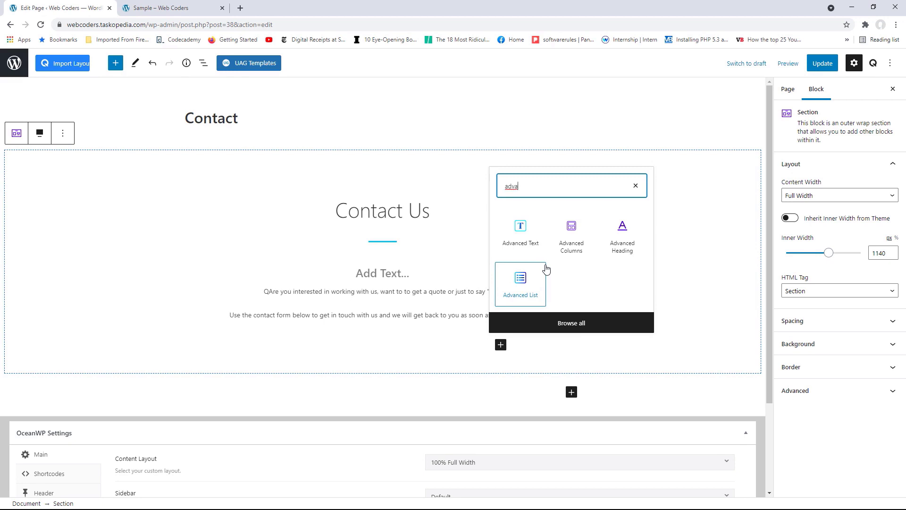
pyautogui.click(570, 239)
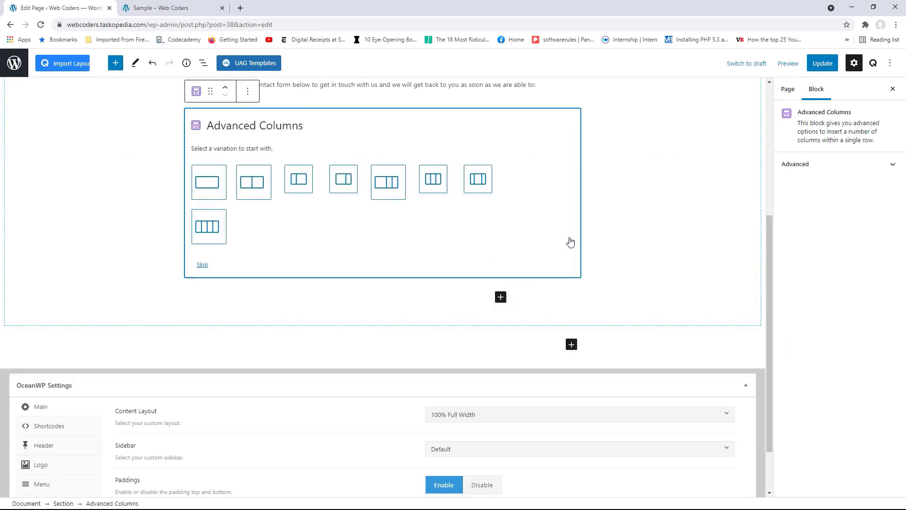
pyautogui.click(254, 183)
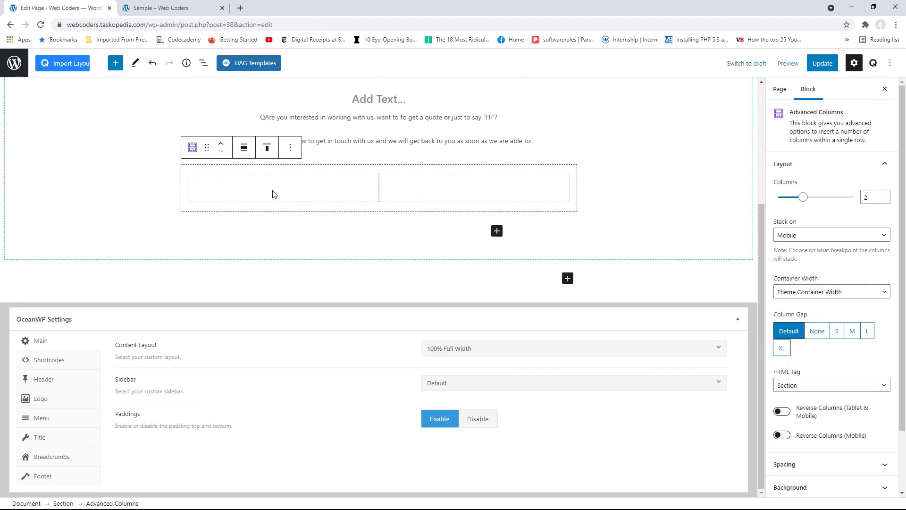
# Insert a Qubely Contact Form block in the first column and apply the Material style
pyautogui.click(273, 194)
pyautogui.click(359, 195)
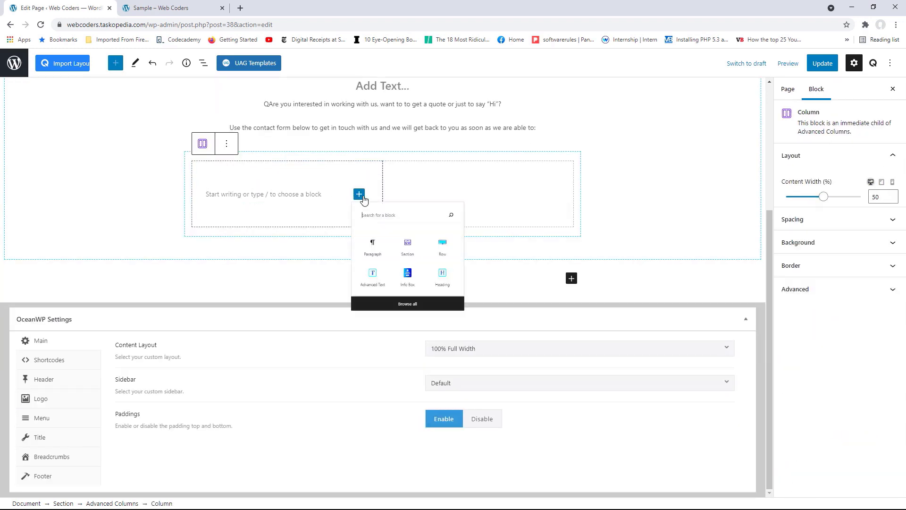
pyautogui.write('form')
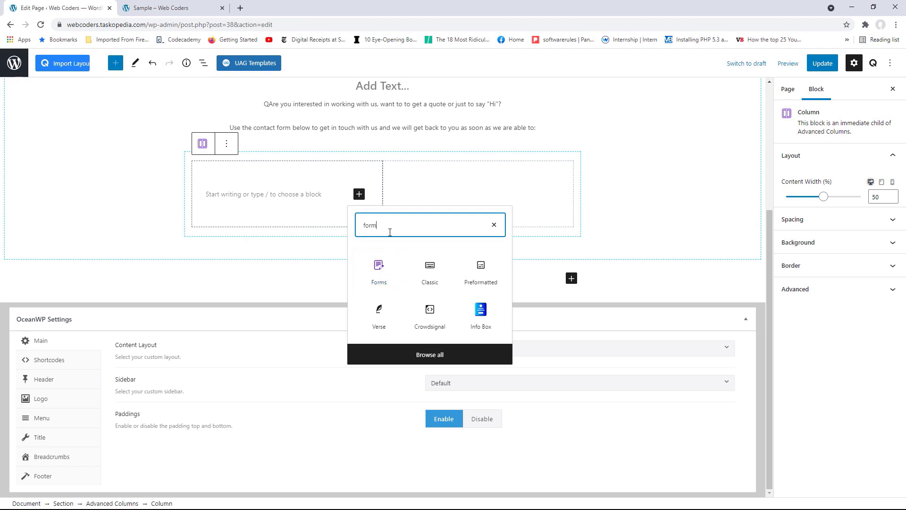
pyautogui.write('co')
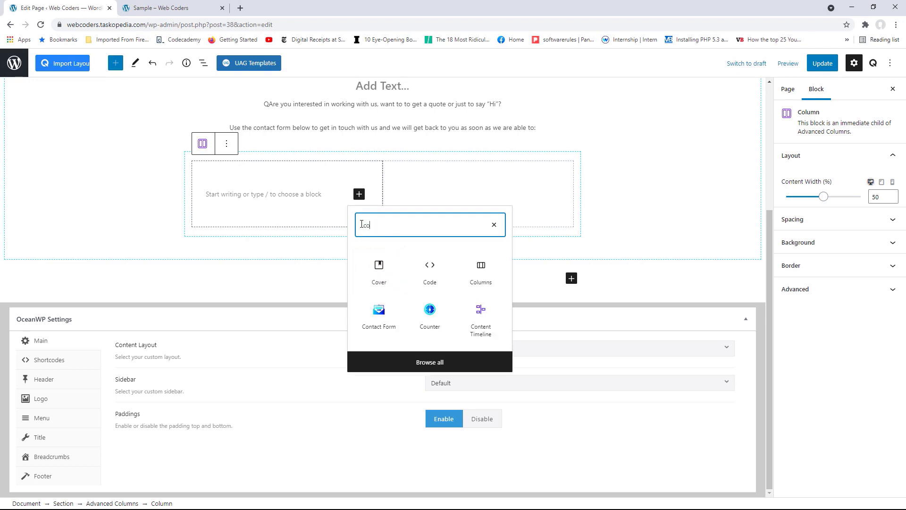
pyautogui.click(389, 316)
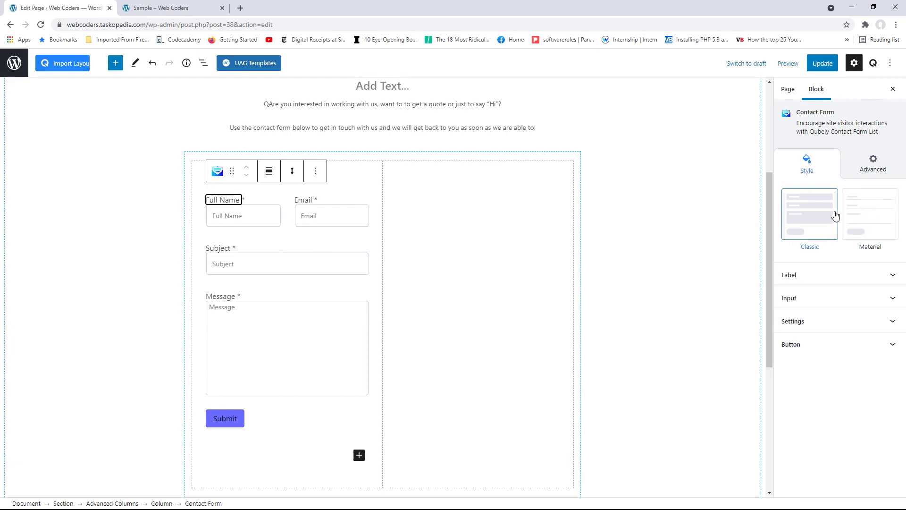
pyautogui.click(872, 224)
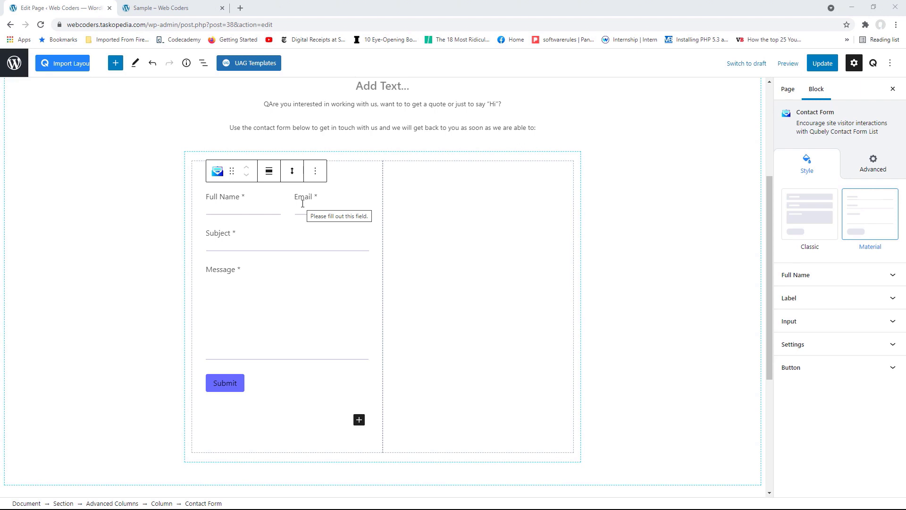
# Set the width of the contact form's Full Name and Email fields to 100
pyautogui.click(813, 273)
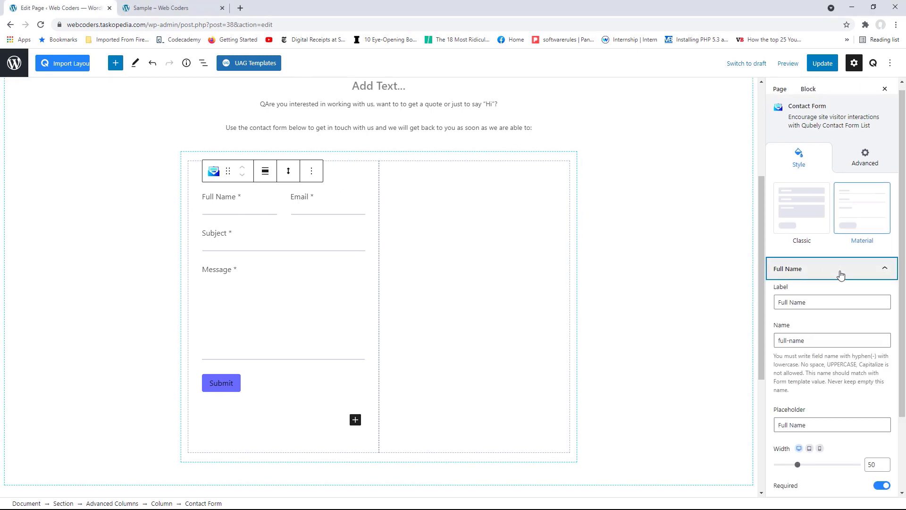
pyautogui.scroll(-2, 894, 281)
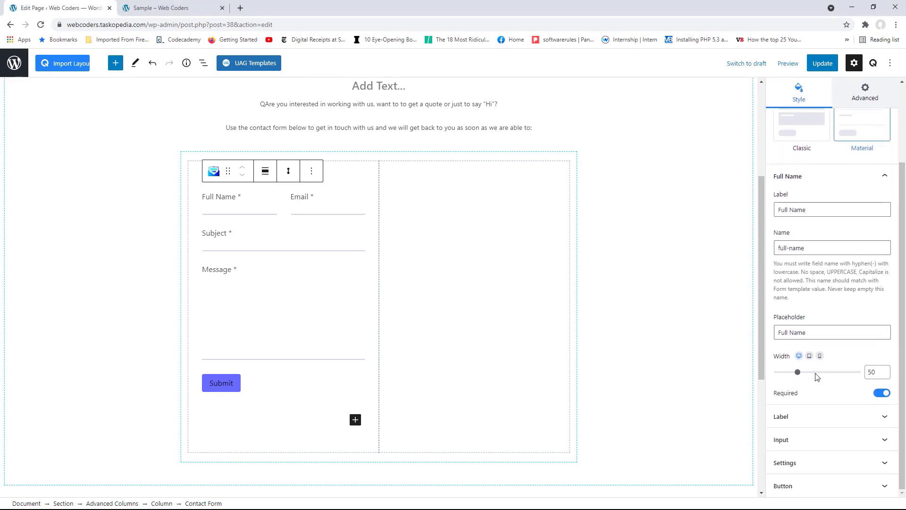
pyautogui.moveTo(786, 386); pyautogui.dragTo(855, 386)
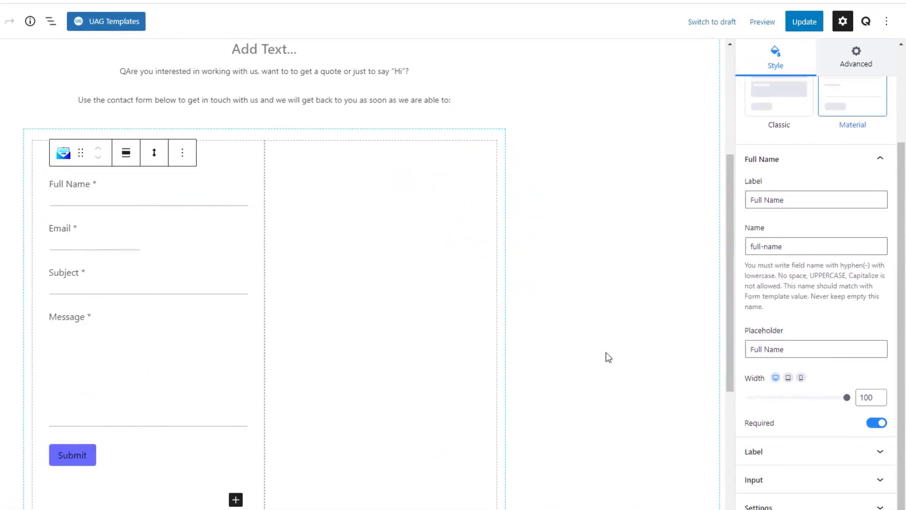
pyautogui.click(112, 245)
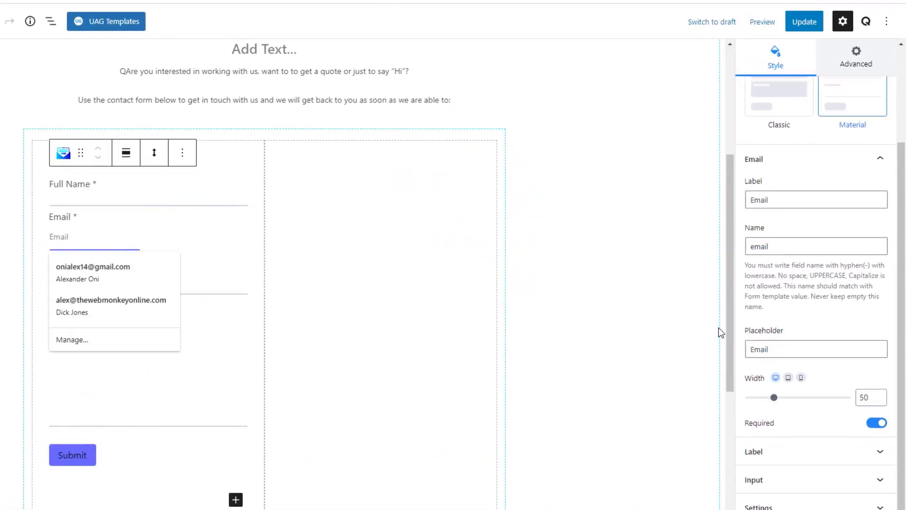
pyautogui.moveTo(777, 398); pyautogui.dragTo(850, 402)
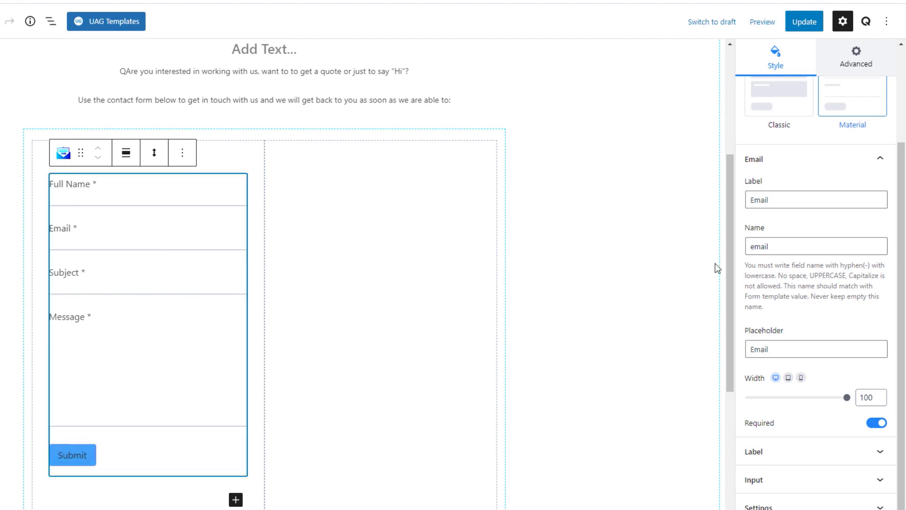
# Center the contact form's Submit button and set its size to L
pyautogui.click(816, 509)
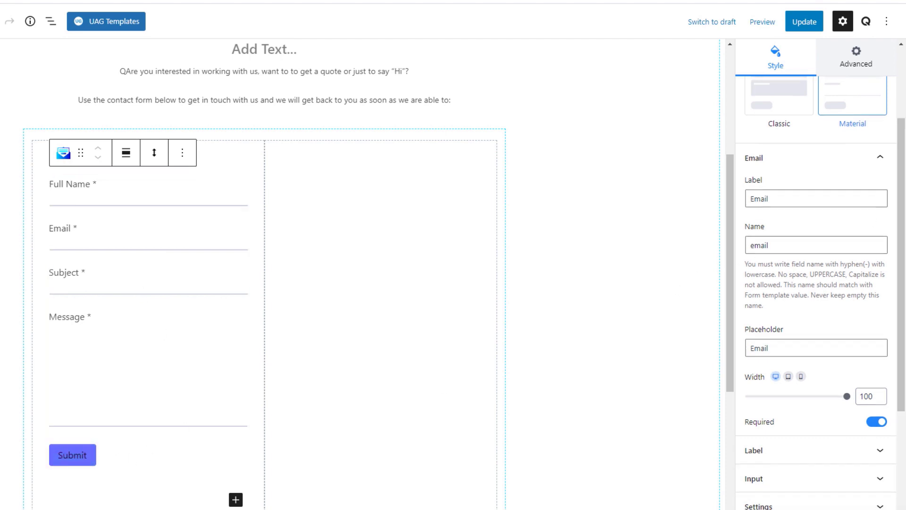
pyautogui.moveTo(902, 283); pyautogui.dragTo(904, 378)
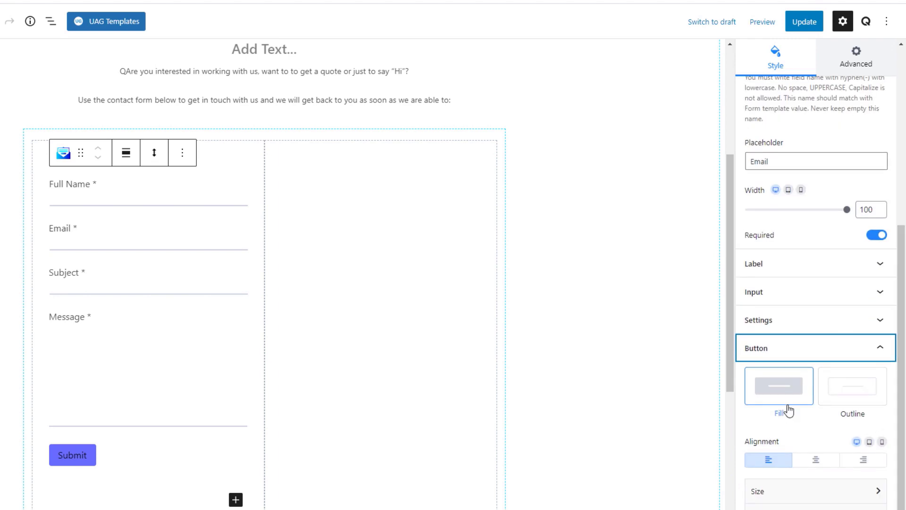
pyautogui.click(816, 465)
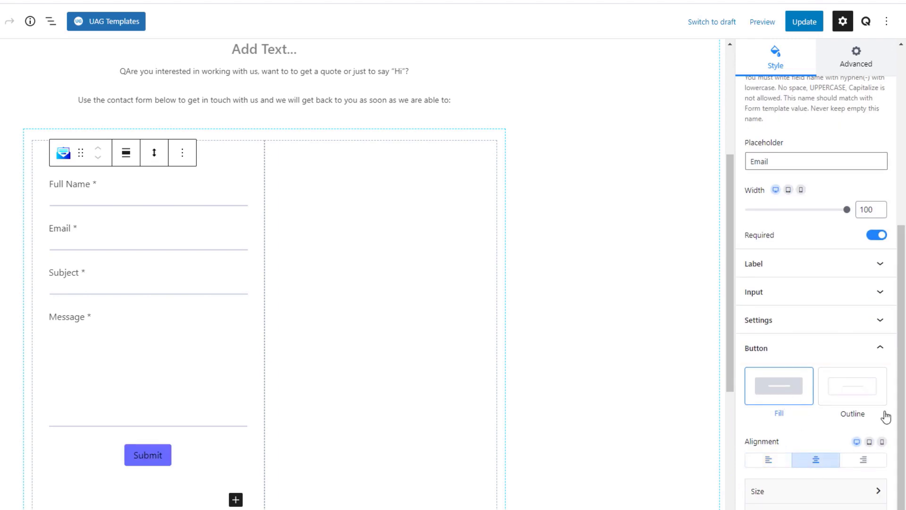
pyautogui.scroll(-1, 882, 425)
pyautogui.click(879, 454)
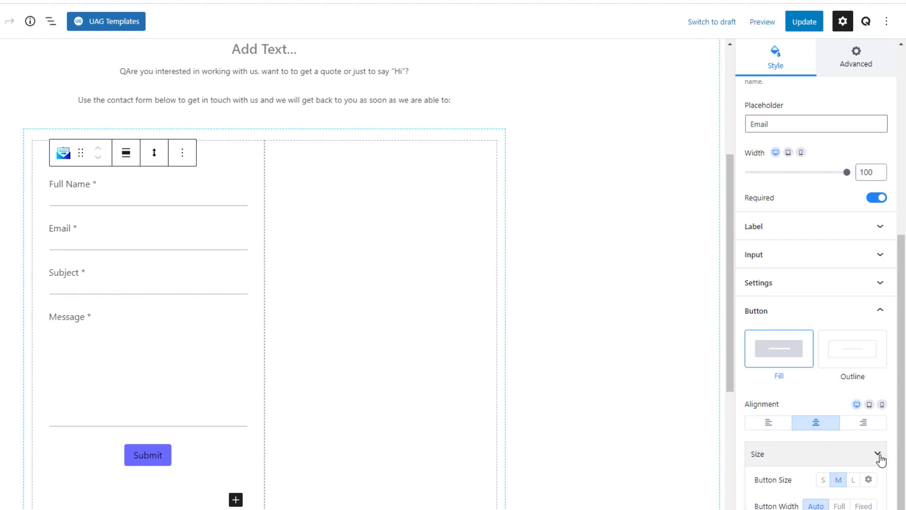
pyautogui.click(853, 481)
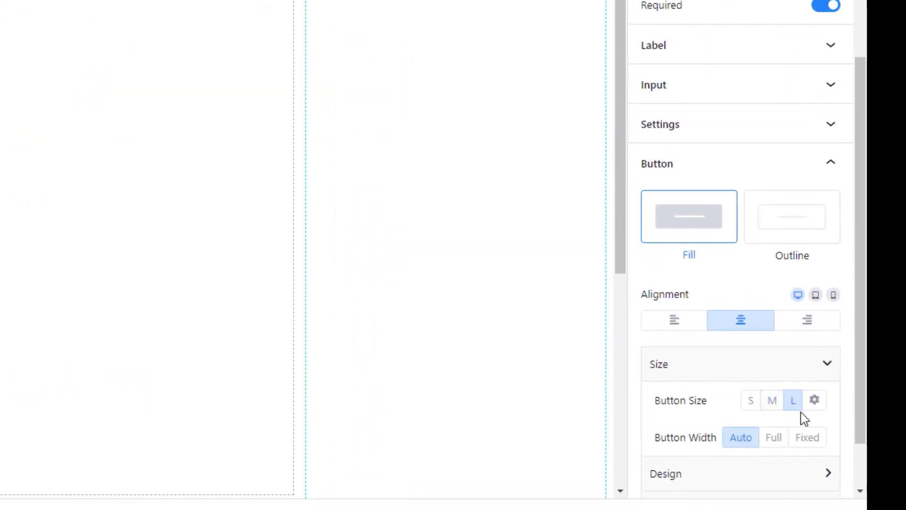
# Give the Submit button white text, the preset cyan fill color and a border width of 0
pyautogui.moveTo(863, 330); pyautogui.dragTo(863, 405)
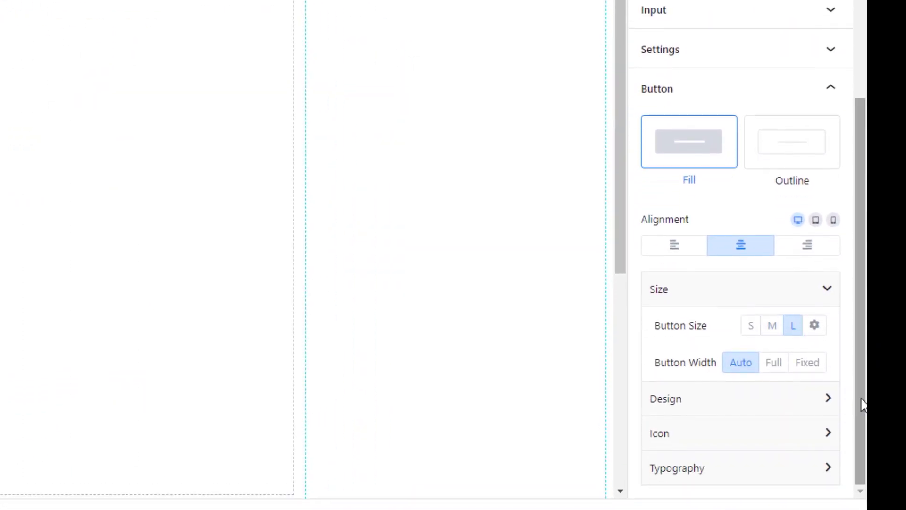
pyautogui.click(825, 401)
pyautogui.moveTo(864, 252); pyautogui.dragTo(853, 384)
pyautogui.click(802, 112)
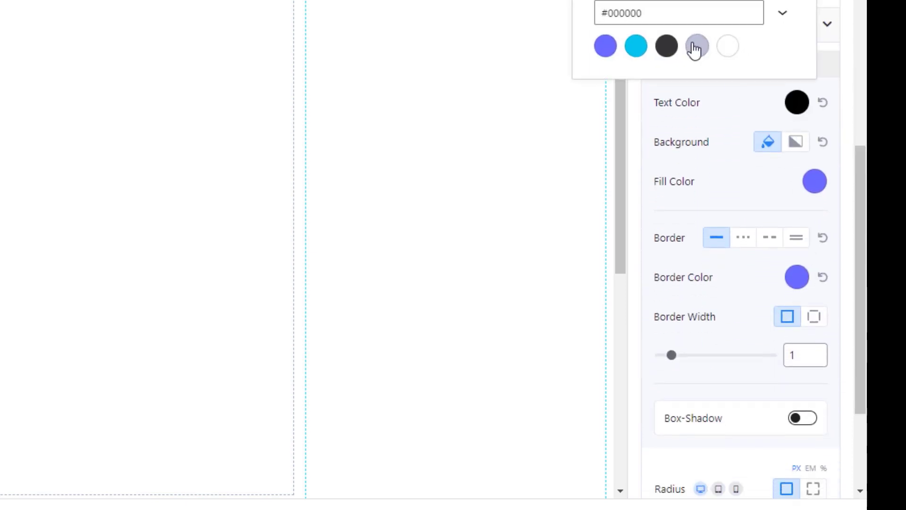
pyautogui.click(731, 52)
pyautogui.click(817, 184)
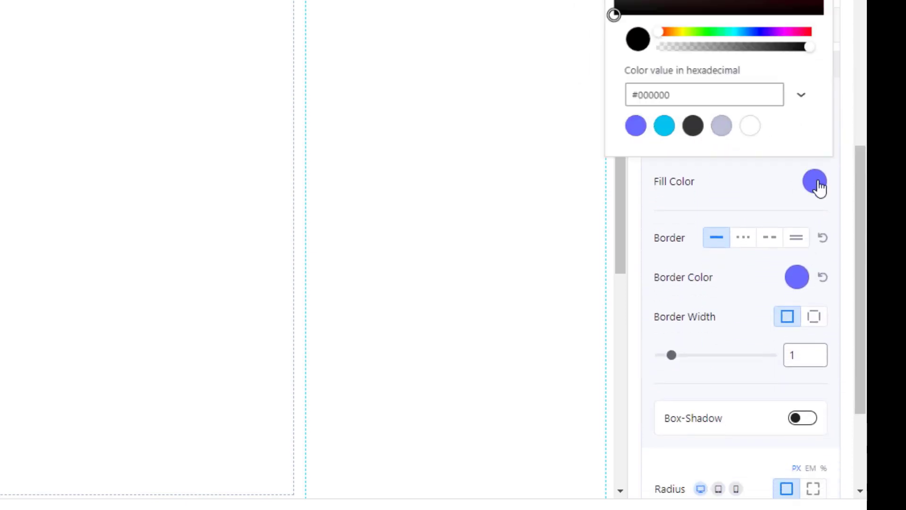
pyautogui.click(654, 126)
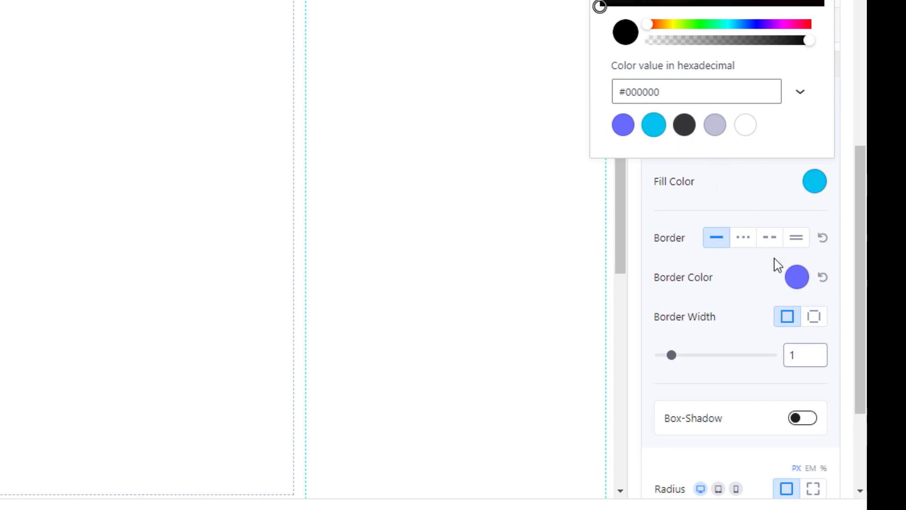
pyautogui.moveTo(671, 358); pyautogui.dragTo(661, 360)
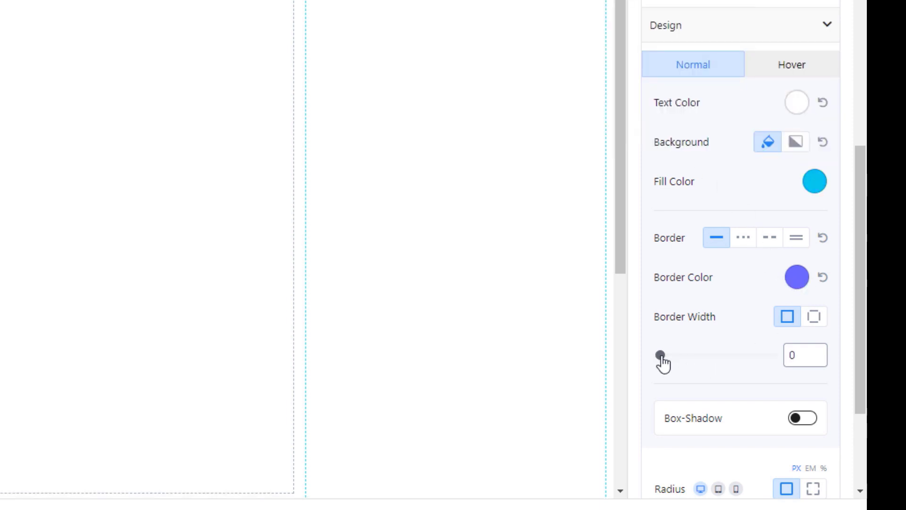
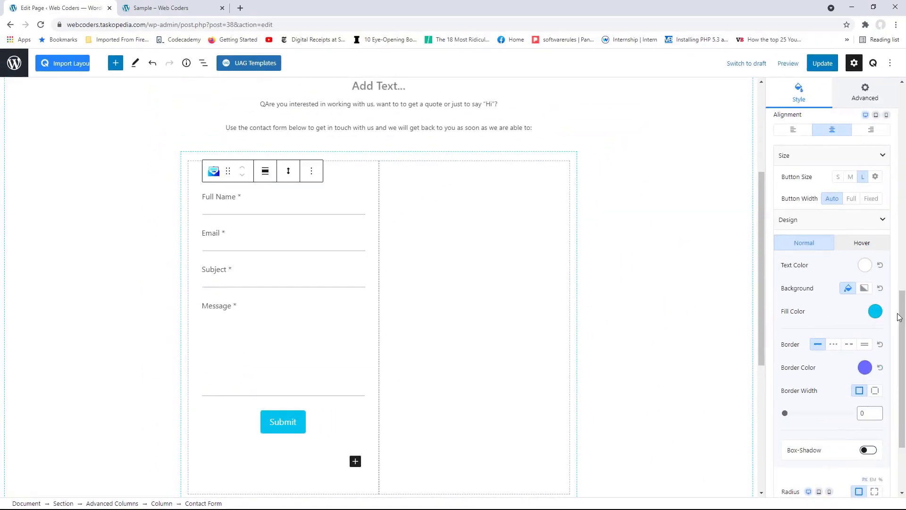
# Insert a Qubely Google Map block in the empty second column beside the contact form
pyautogui.moveTo(899, 317); pyautogui.dragTo(904, 188)
pyautogui.click(466, 270)
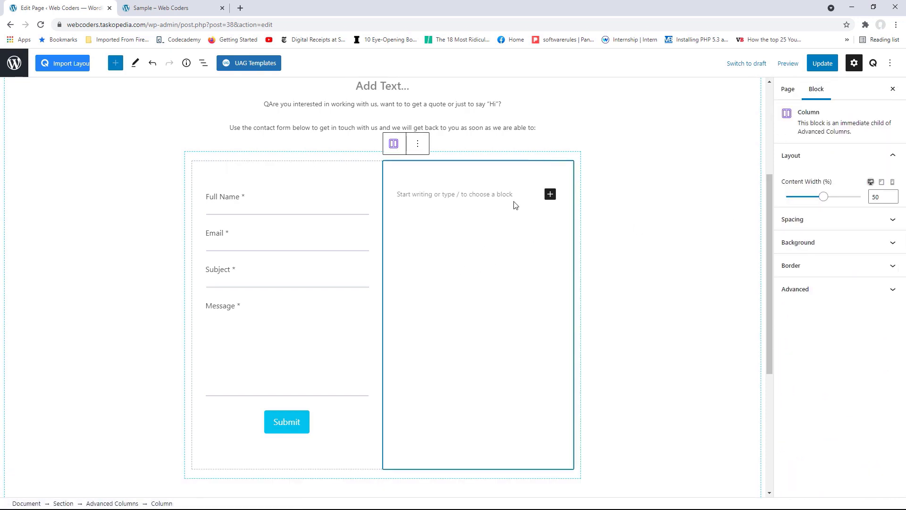
pyautogui.click(550, 195)
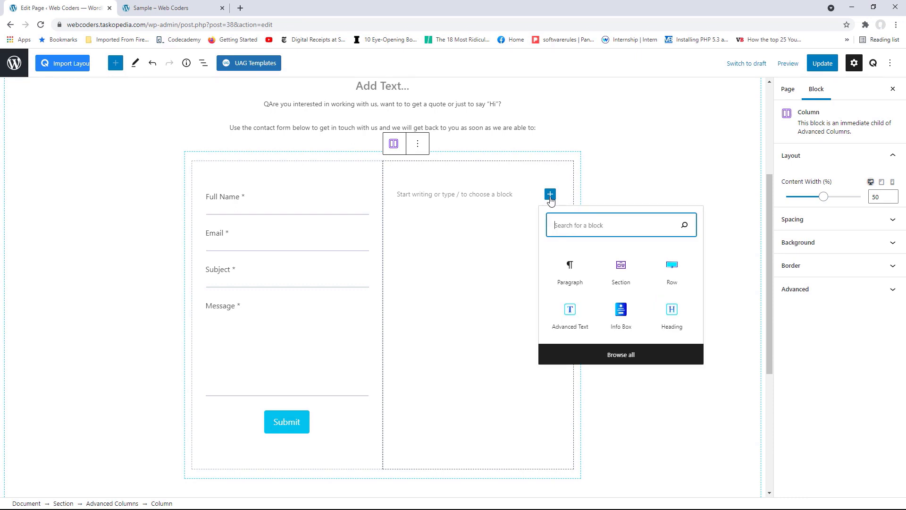
pyautogui.write('google')
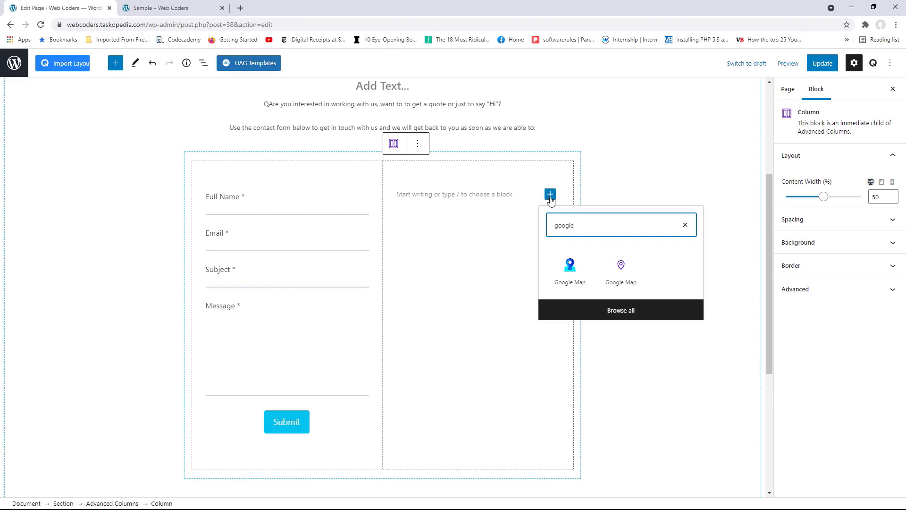
pyautogui.click(570, 276)
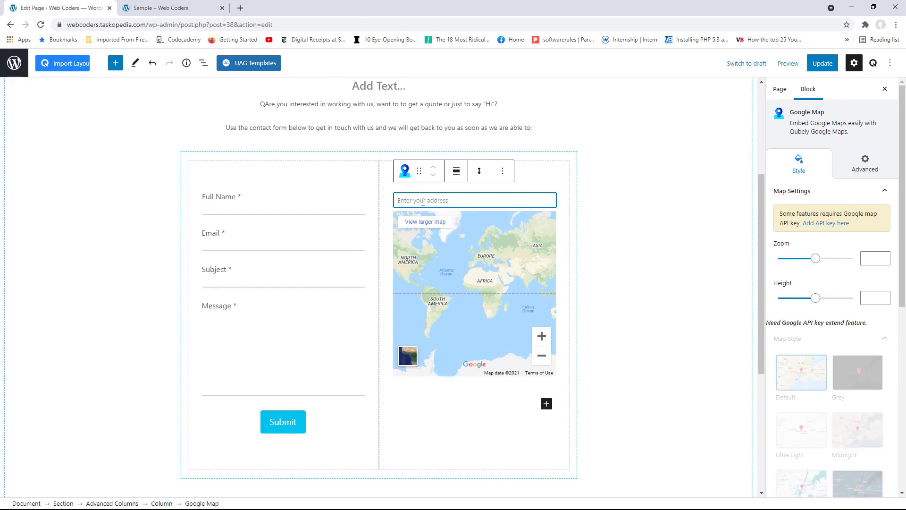
# Enter the White House's street address as the map's location
pyautogui.write('1600 Penns')
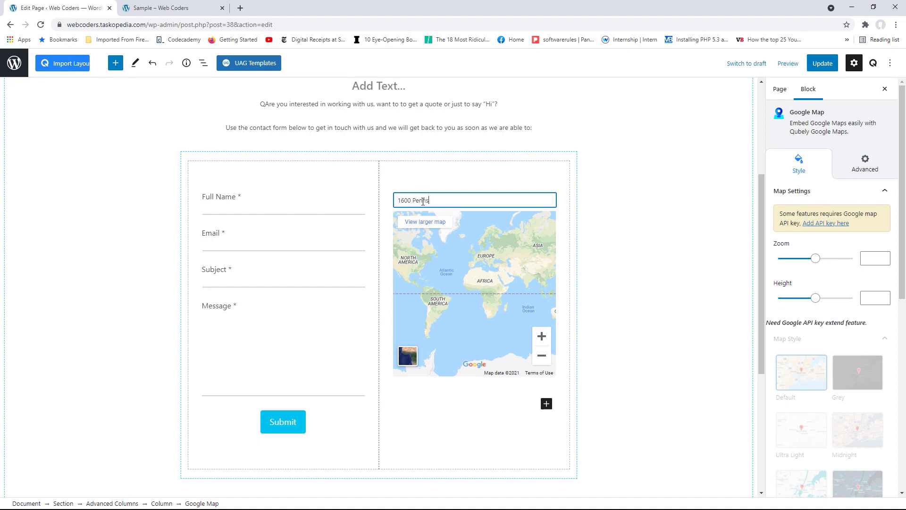
pyautogui.write('ylvannia avenue')
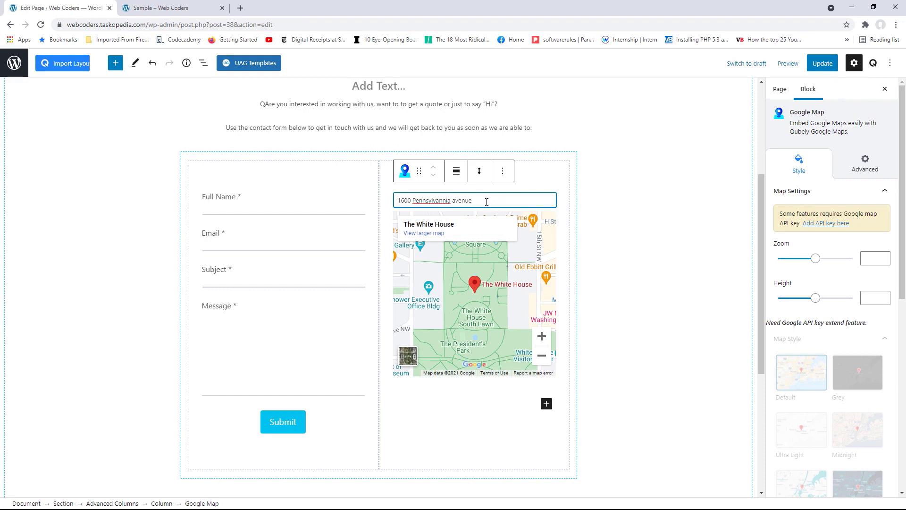
pyautogui.press('Return')
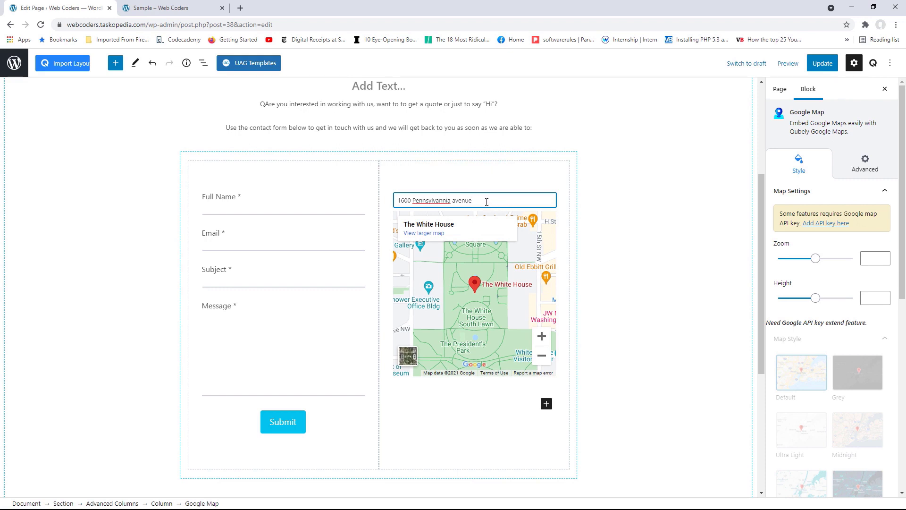
pyautogui.click(467, 416)
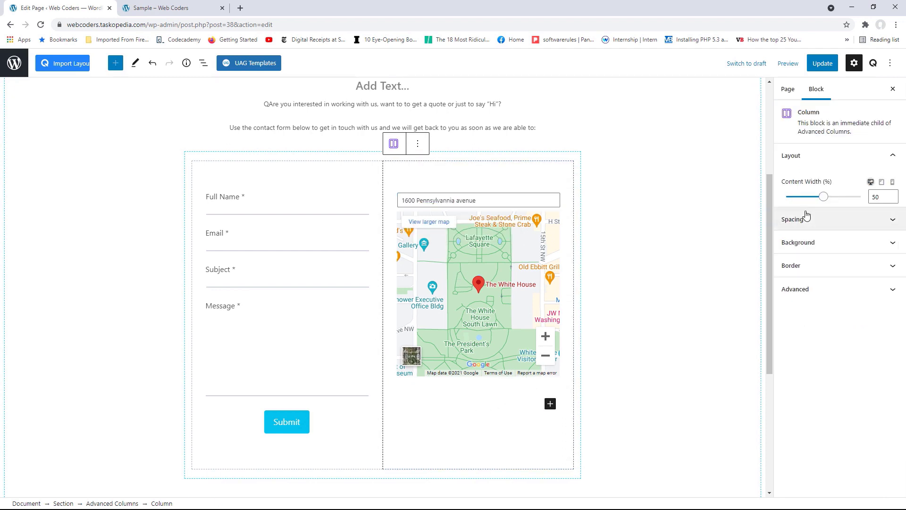
# Set the Google Map block's height to 500
pyautogui.click(406, 194)
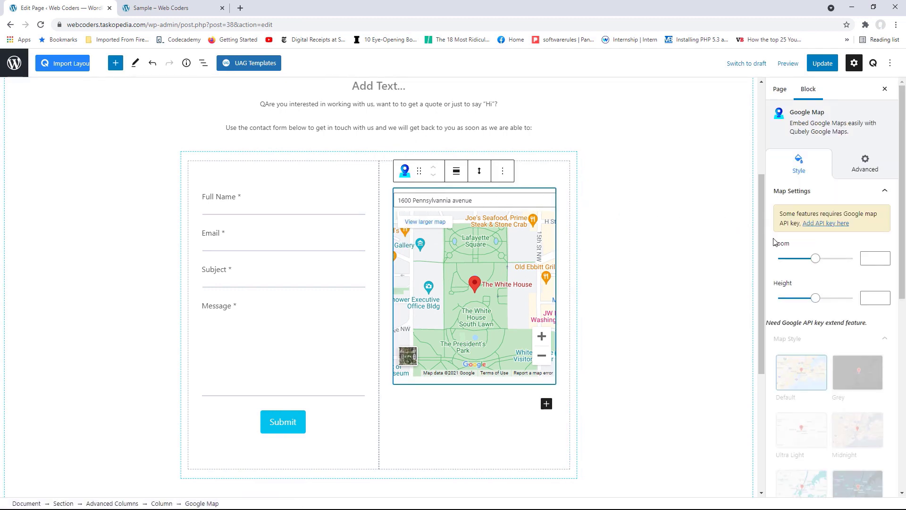
pyautogui.click(819, 301)
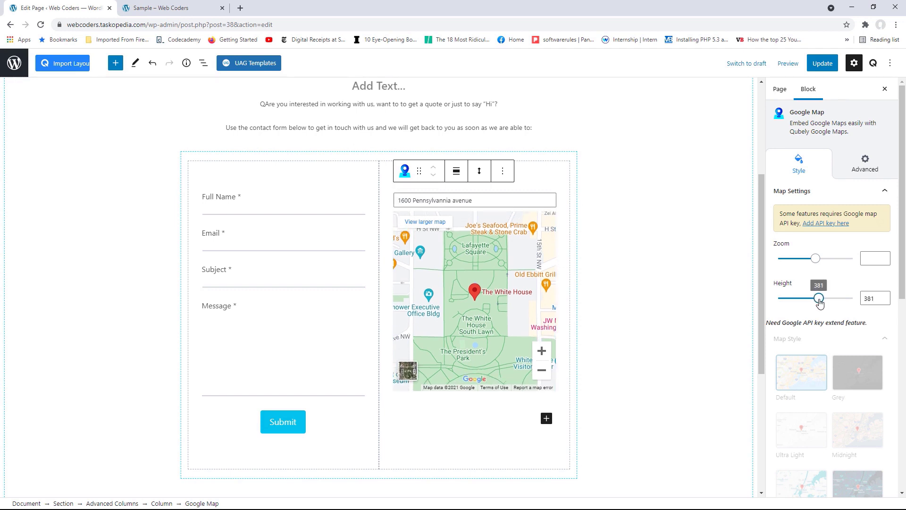
pyautogui.moveTo(820, 304); pyautogui.dragTo(831, 302)
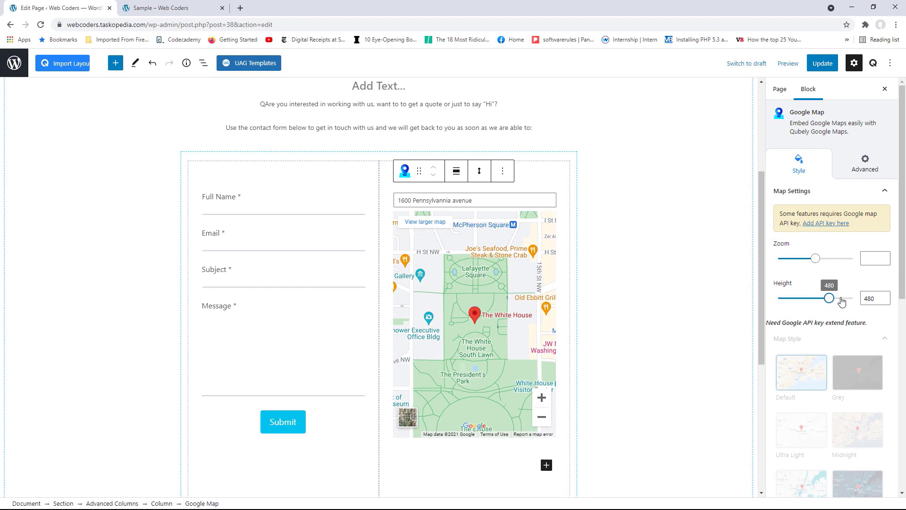
pyautogui.click(883, 297)
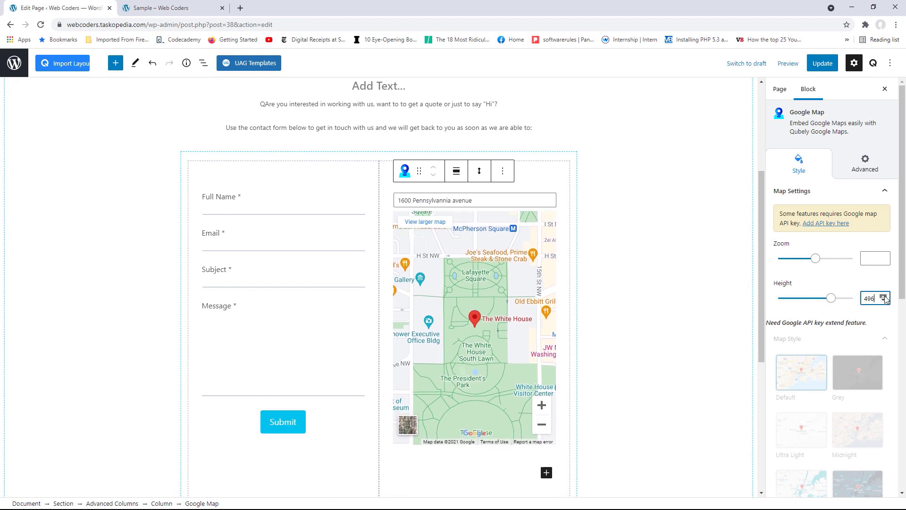
pyautogui.click(884, 297)
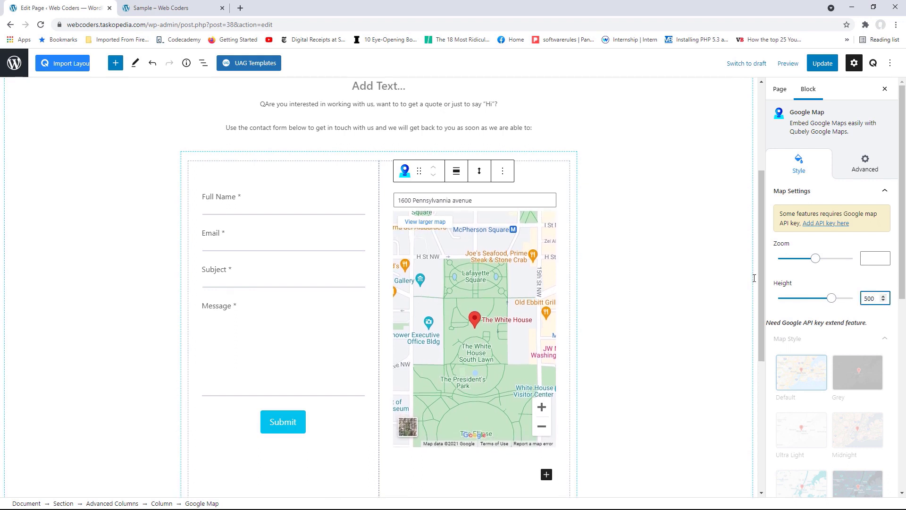
# Insert a Qubely Social Icons block below the map, using the Normal style with labels hidden
pyautogui.scroll(-2, 484, 331)
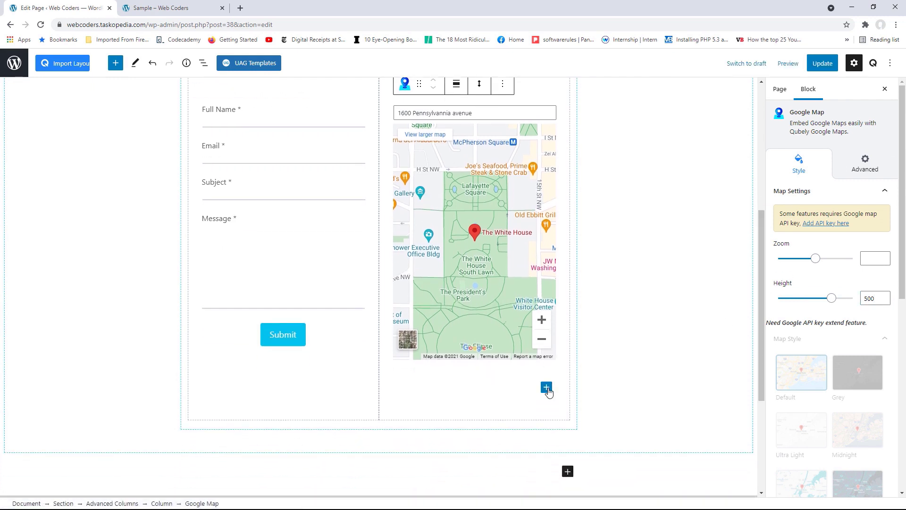
pyautogui.click(547, 388)
pyautogui.write('soci')
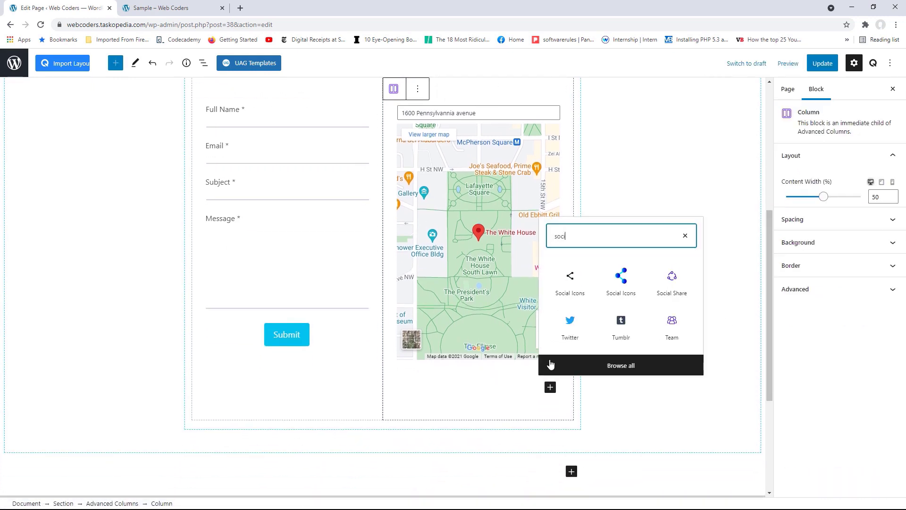
pyautogui.click(621, 279)
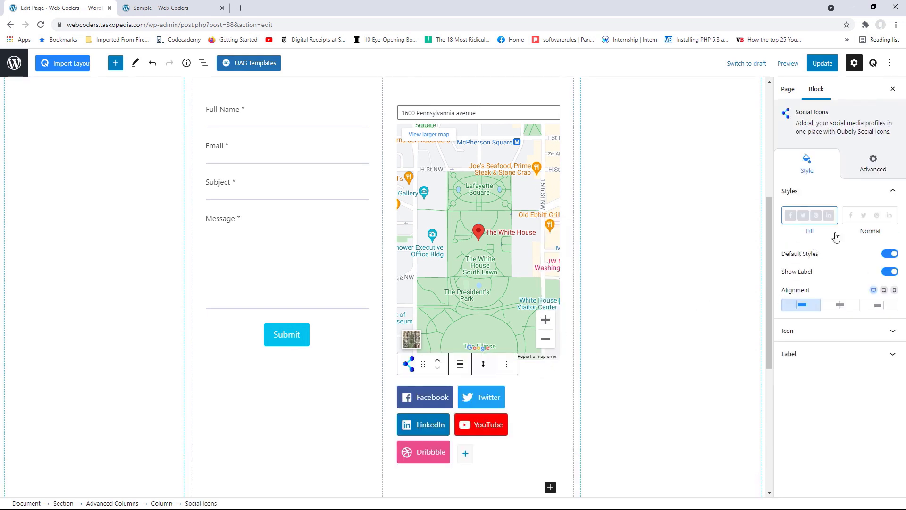
pyautogui.click(870, 218)
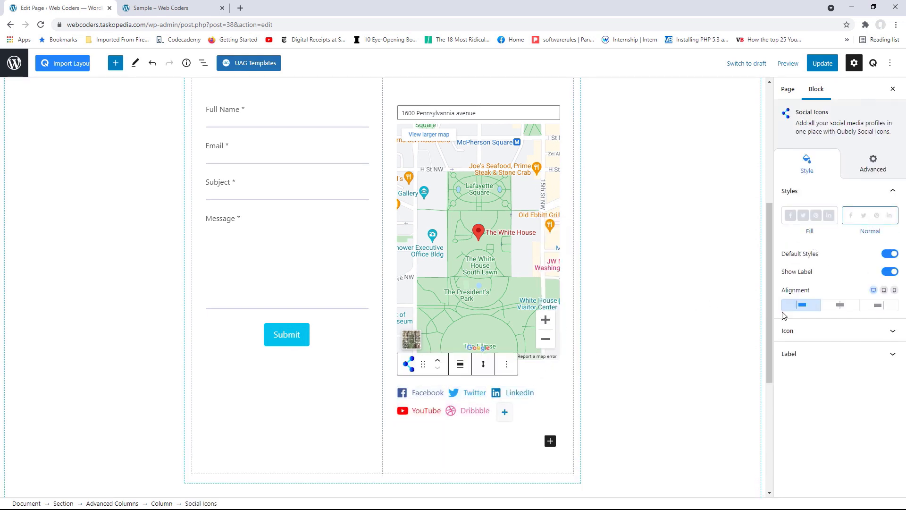
pyautogui.click(889, 272)
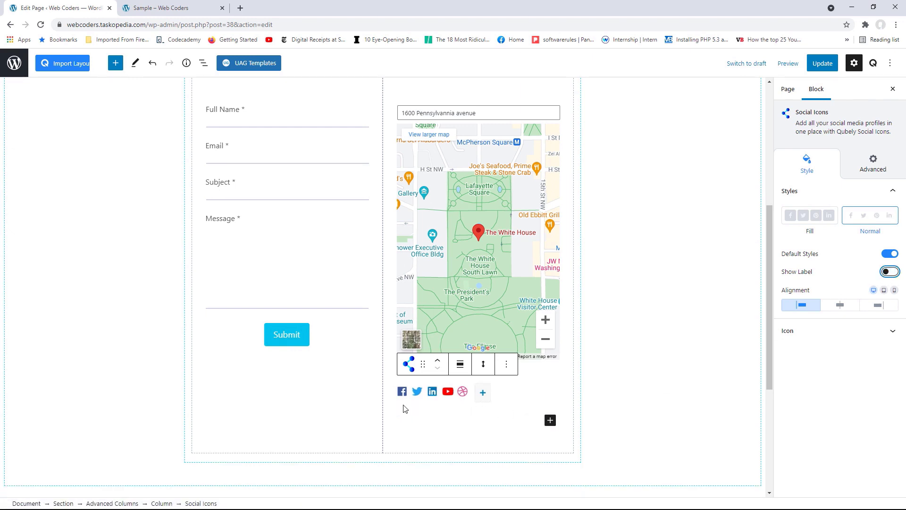
# Remove the Dribbble and YouTube icons from the social icons and center the remaining ones
pyautogui.click(462, 392)
pyautogui.click(466, 364)
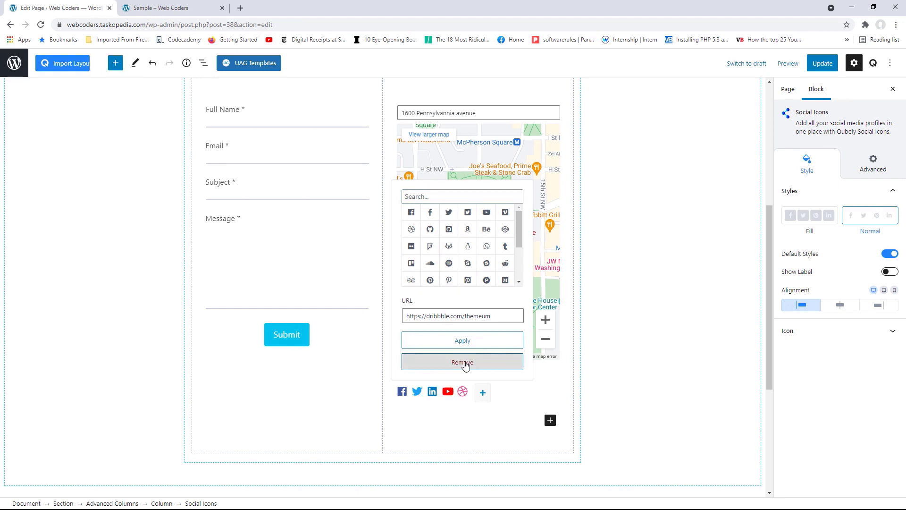
pyautogui.click(450, 414)
pyautogui.click(447, 391)
pyautogui.click(455, 363)
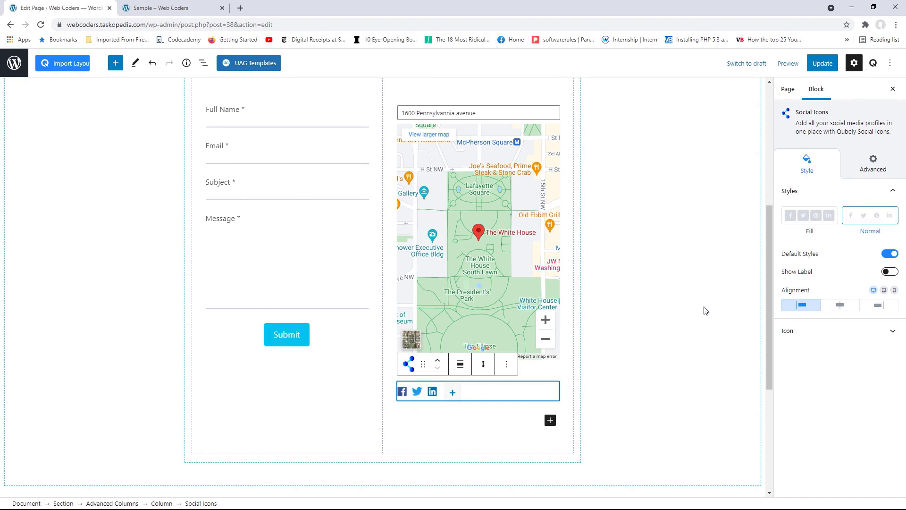
pyautogui.click(841, 307)
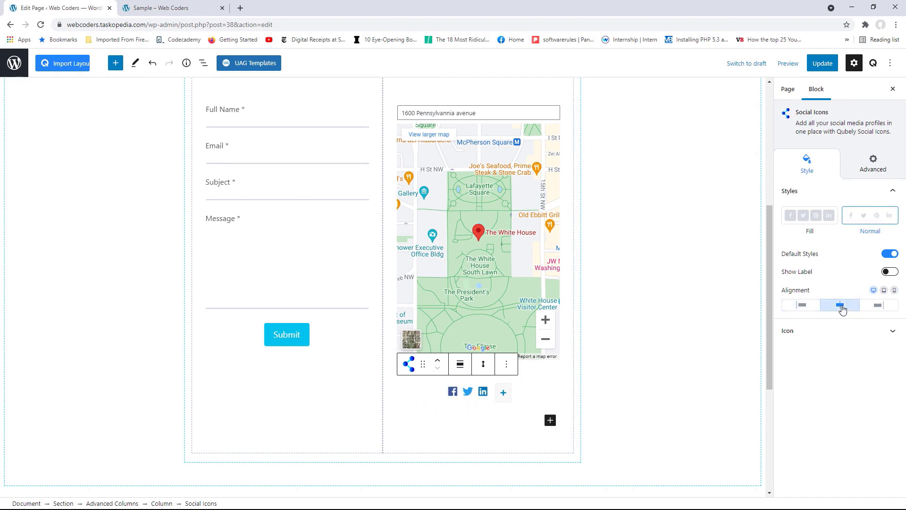
# Give the Contact Us section an image background using city-scape-1024x683-1.jpg from the media library
pyautogui.moveTo(768, 298); pyautogui.dragTo(770, 171)
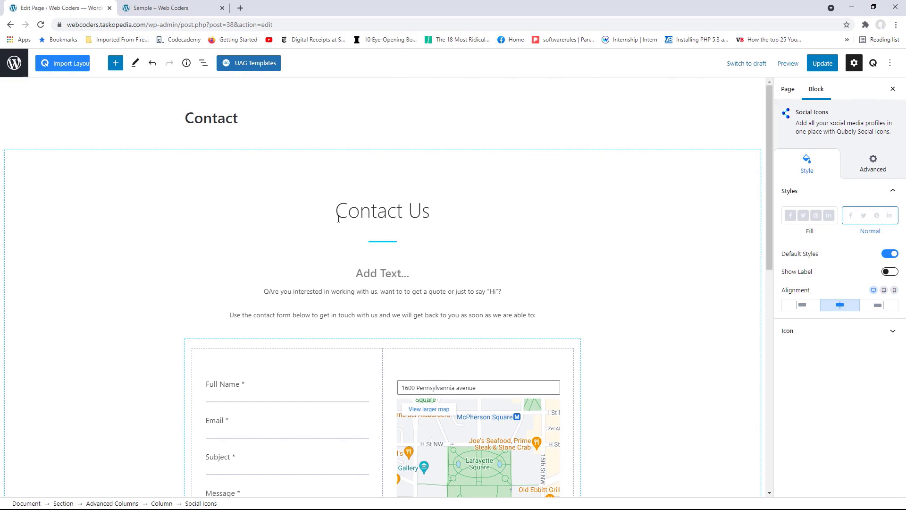
pyautogui.click(24, 167)
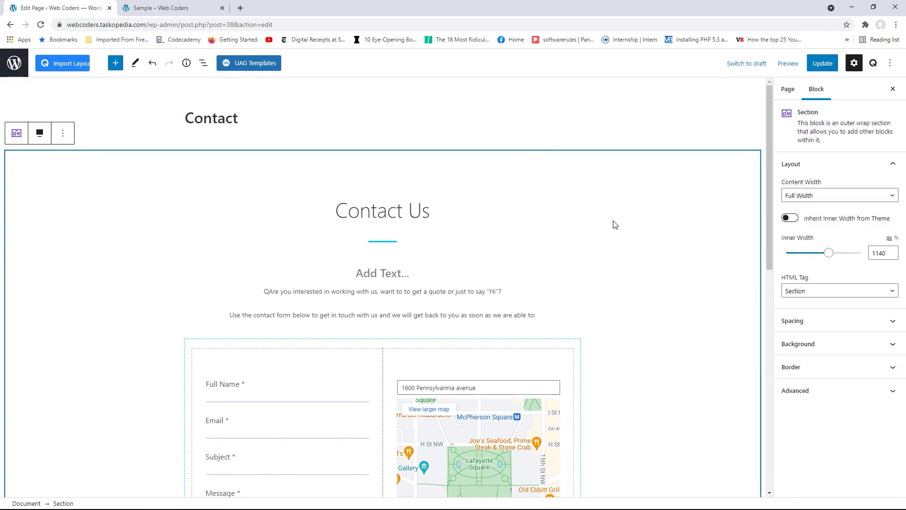
pyautogui.click(820, 346)
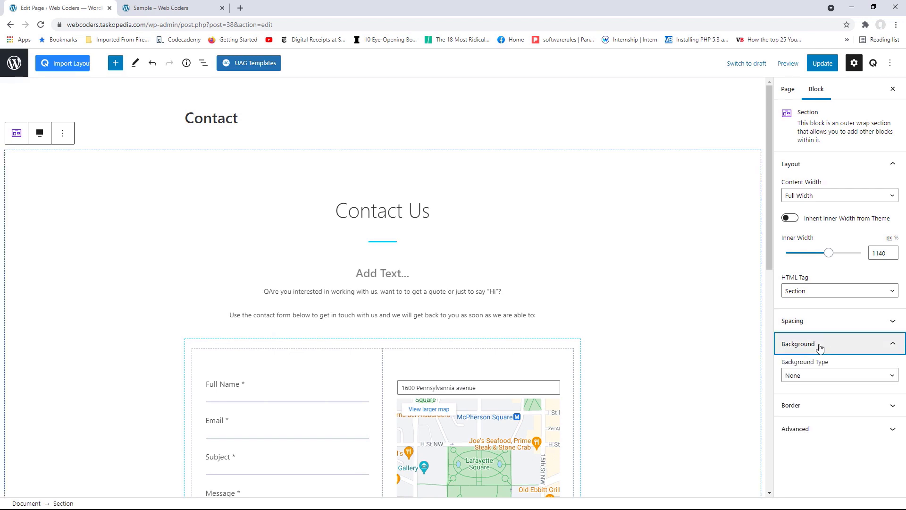
pyautogui.click(821, 375)
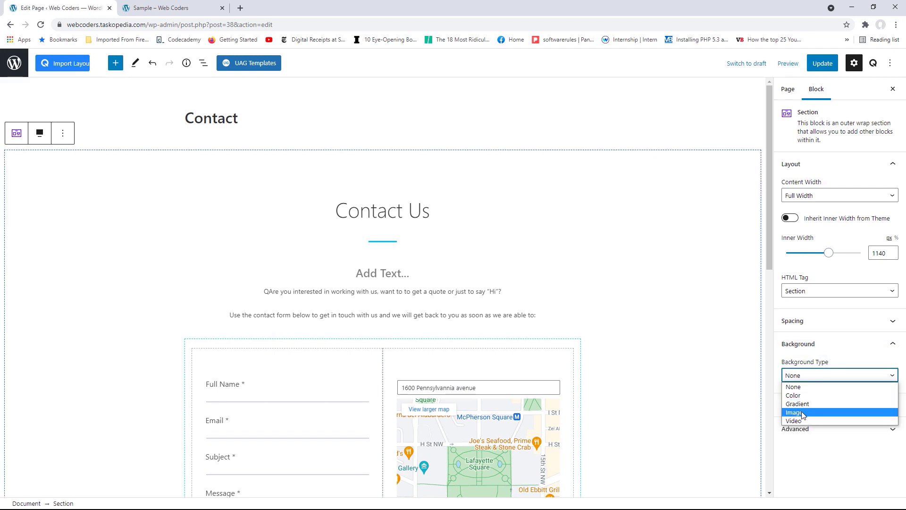
pyautogui.click(803, 414)
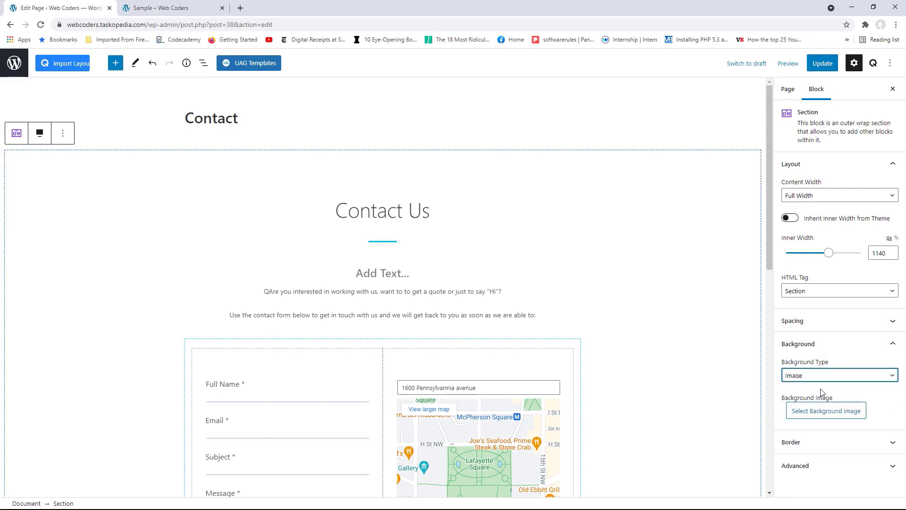
pyautogui.click(811, 411)
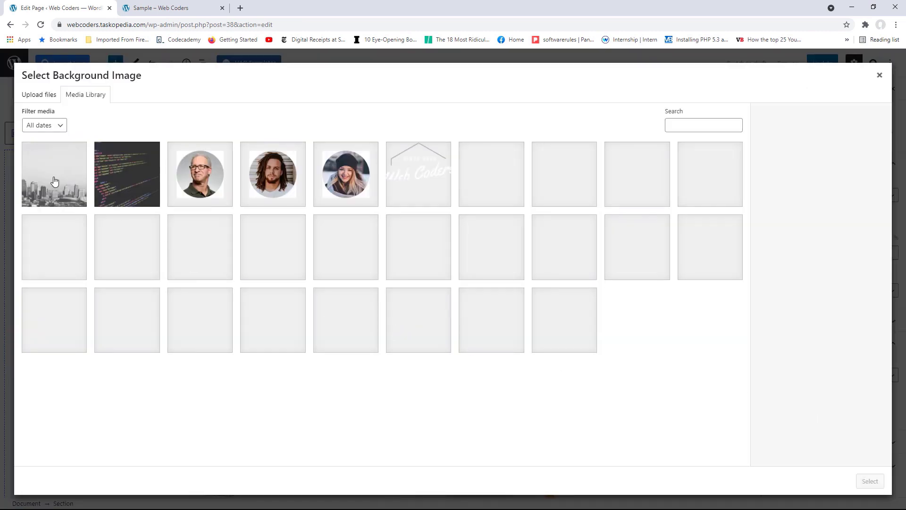
pyautogui.click(54, 181)
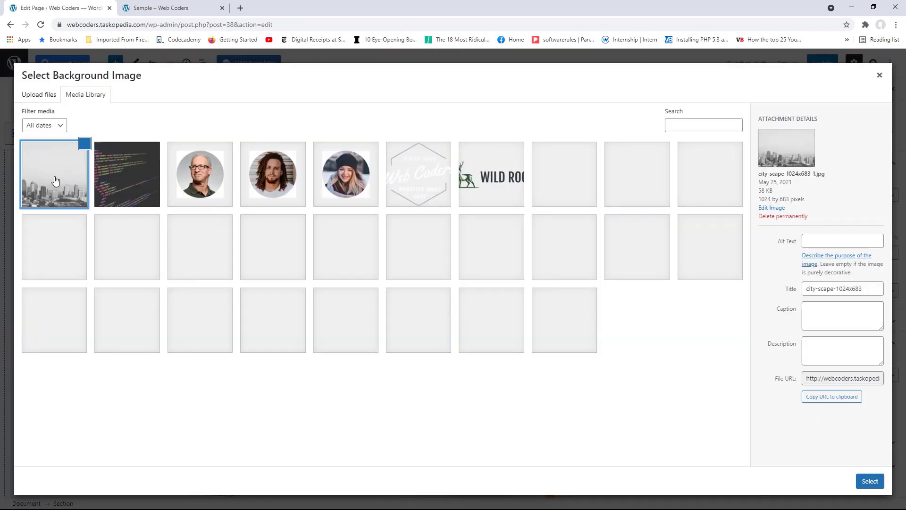
pyautogui.click(869, 481)
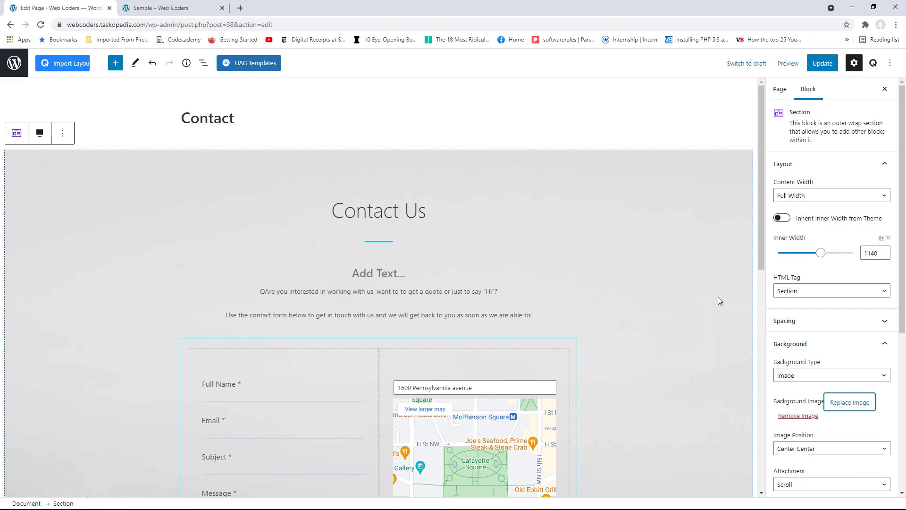
# Check the section's background down the page, then update the Contact page and view it live
pyautogui.scroll(-6, 753, 307)
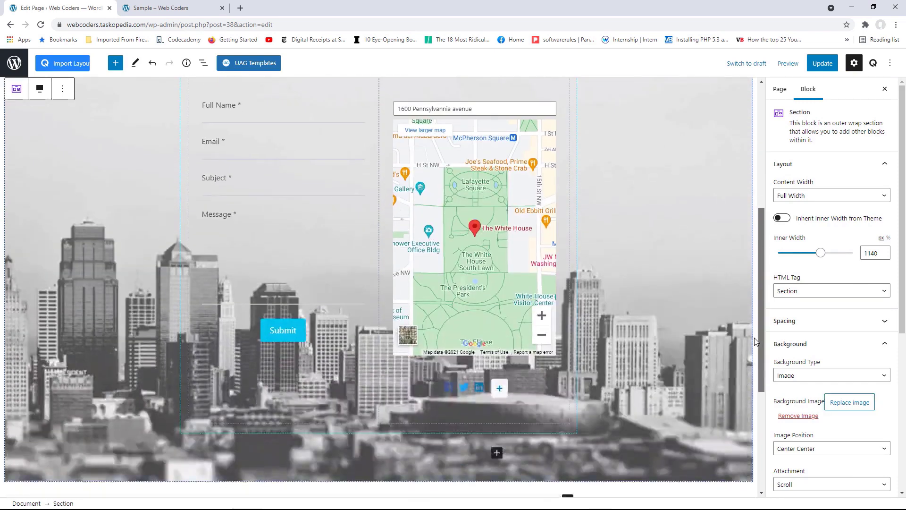
pyautogui.moveTo(757, 341); pyautogui.dragTo(761, 225)
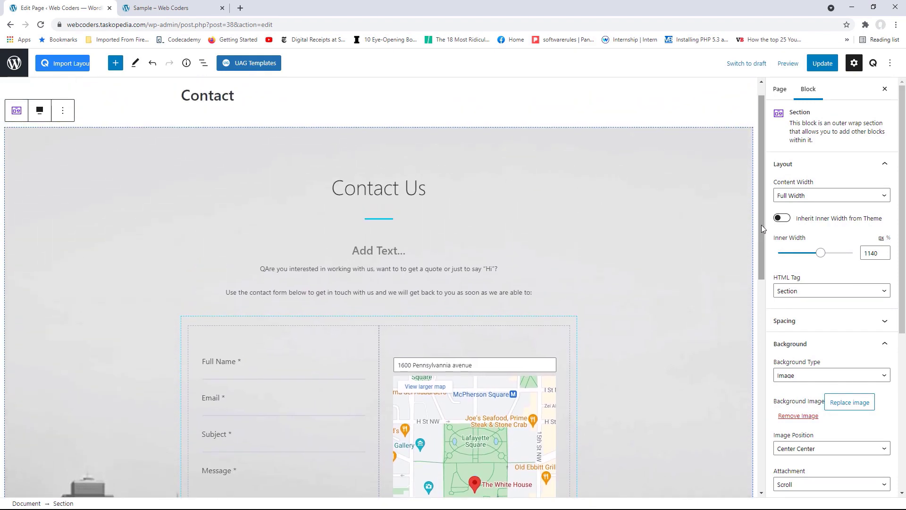
pyautogui.click(821, 63)
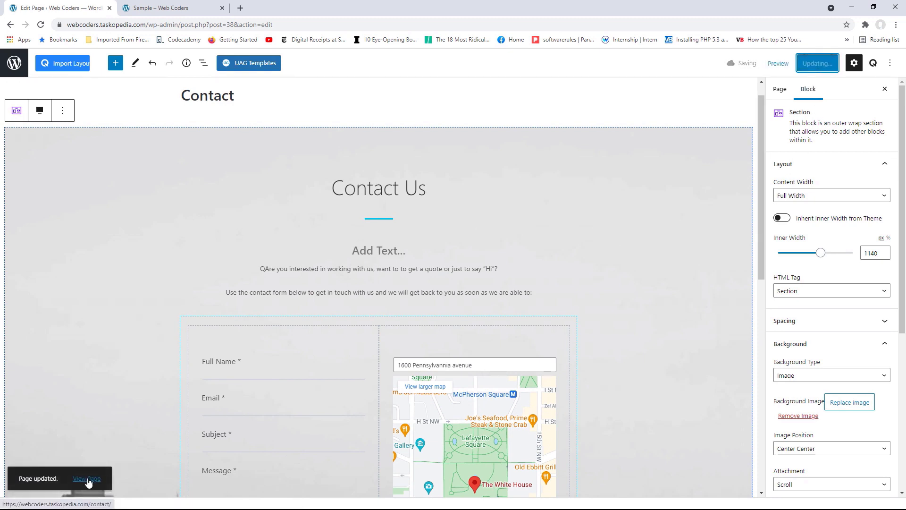
pyautogui.click(86, 486)
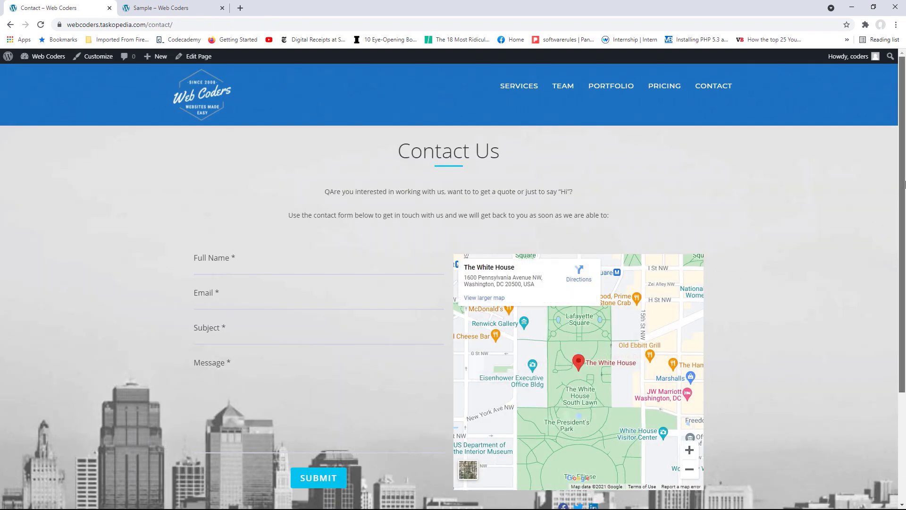
# Compare the live Contact page with the Sample reference page's background, form panel and social icons
pyautogui.moveTo(904, 184); pyautogui.dragTo(903, 156)
pyautogui.click(161, 8)
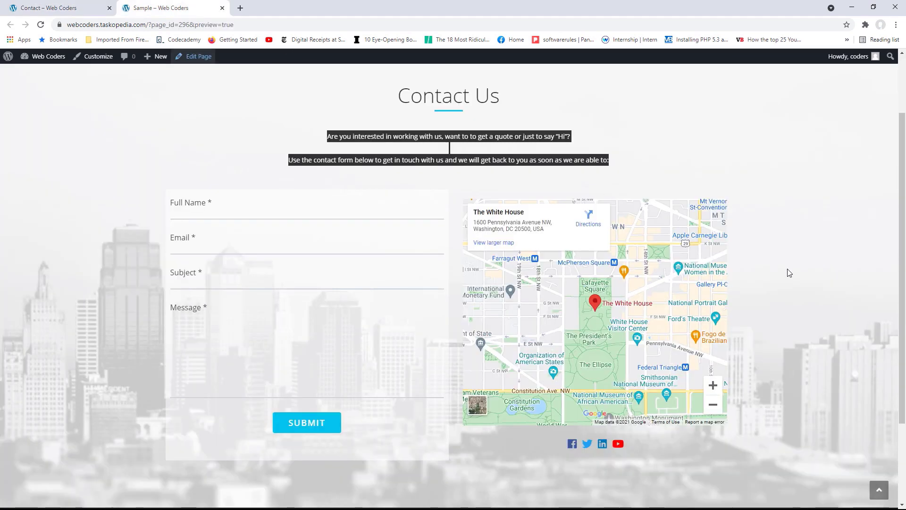
pyautogui.click(48, 5)
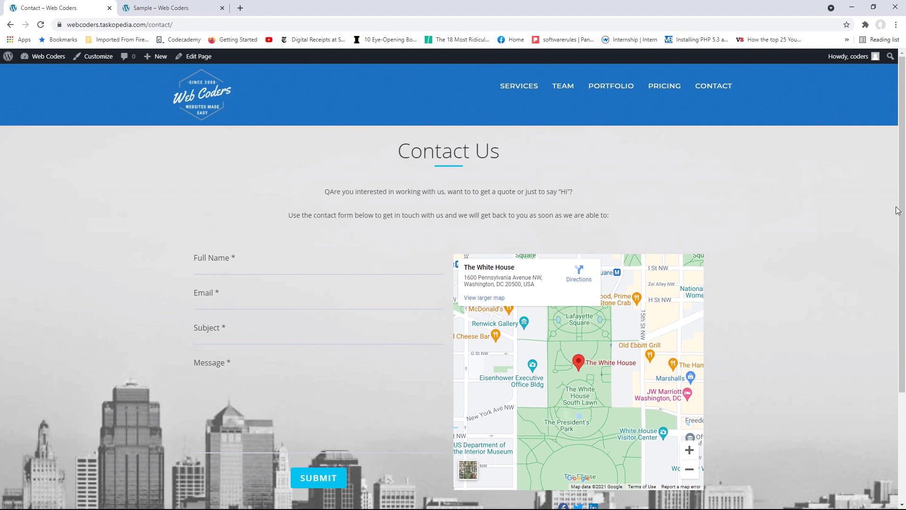
# Look over the live Contact page down to its footer and compare its width, spacing and background tint with the Sample page
pyautogui.scroll(-3, 477, 330)
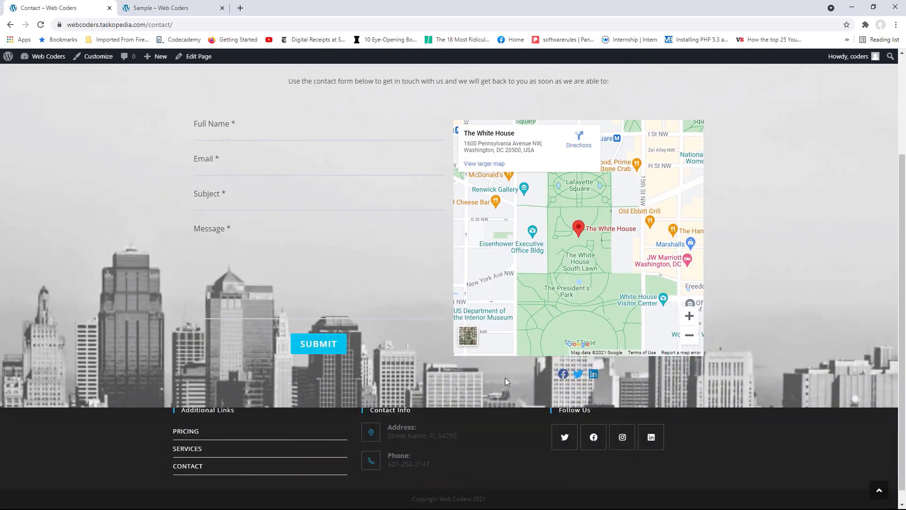
pyautogui.scroll(2, 902, 330)
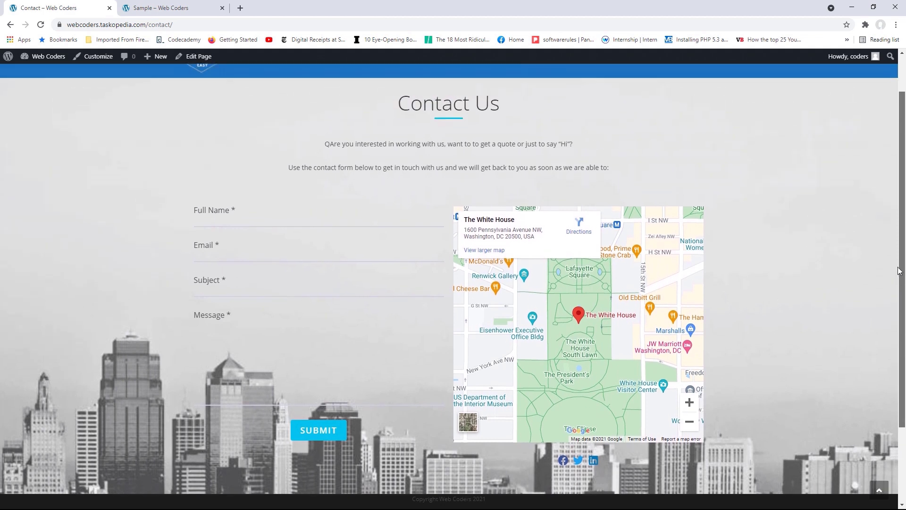
pyautogui.click(171, 9)
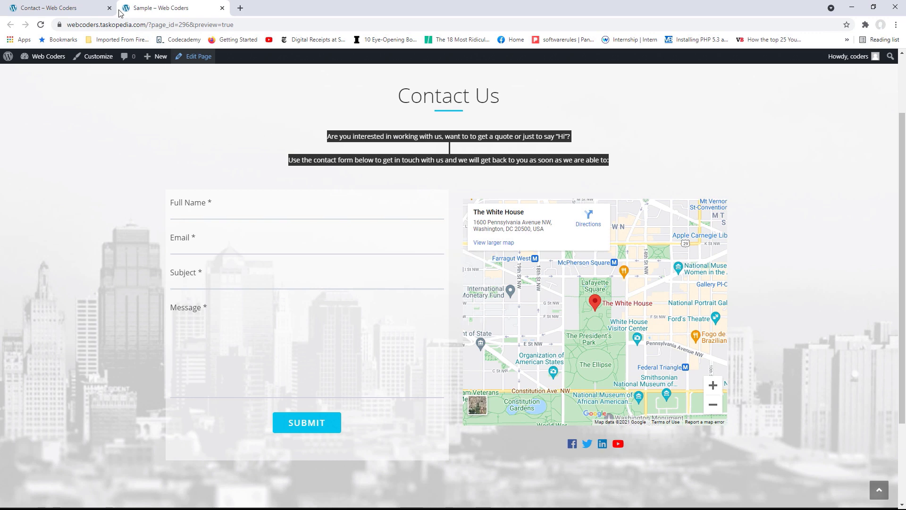
pyautogui.click(83, 6)
pyautogui.click(178, 8)
pyautogui.click(218, 121)
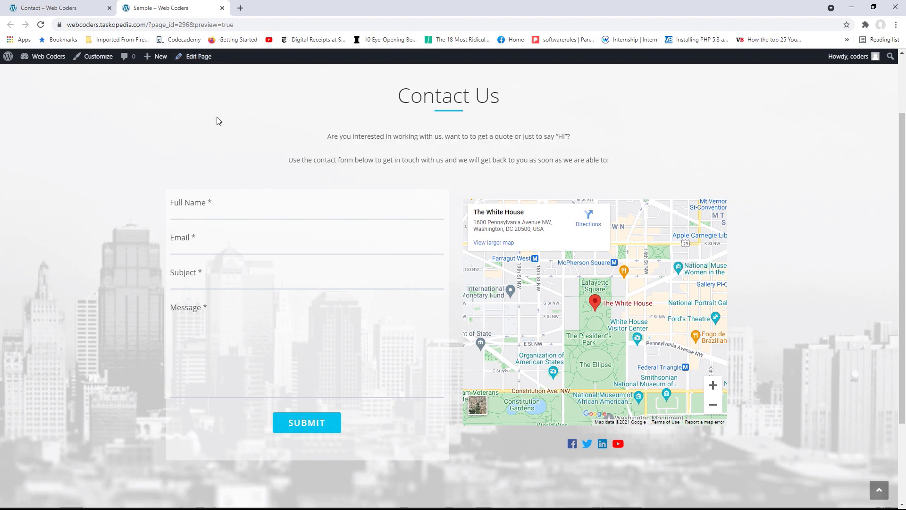
pyautogui.click(77, 2)
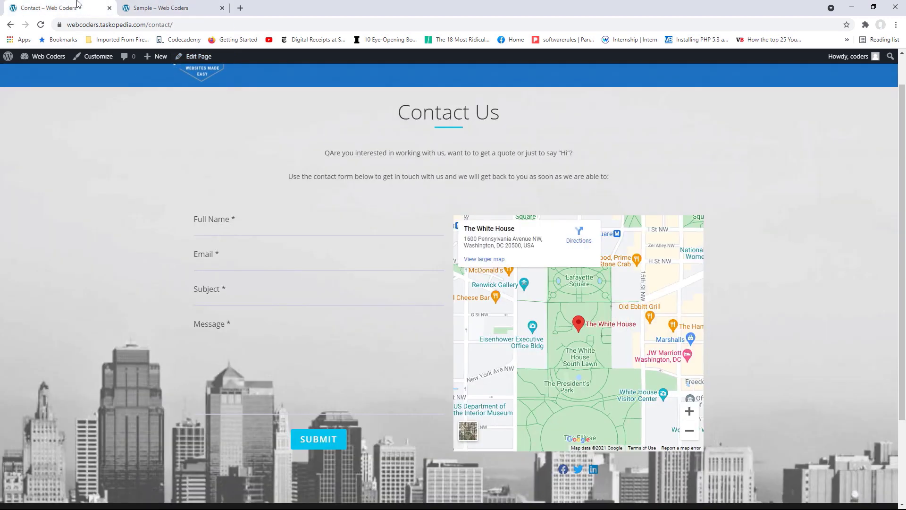
pyautogui.scroll(1, 386, 222)
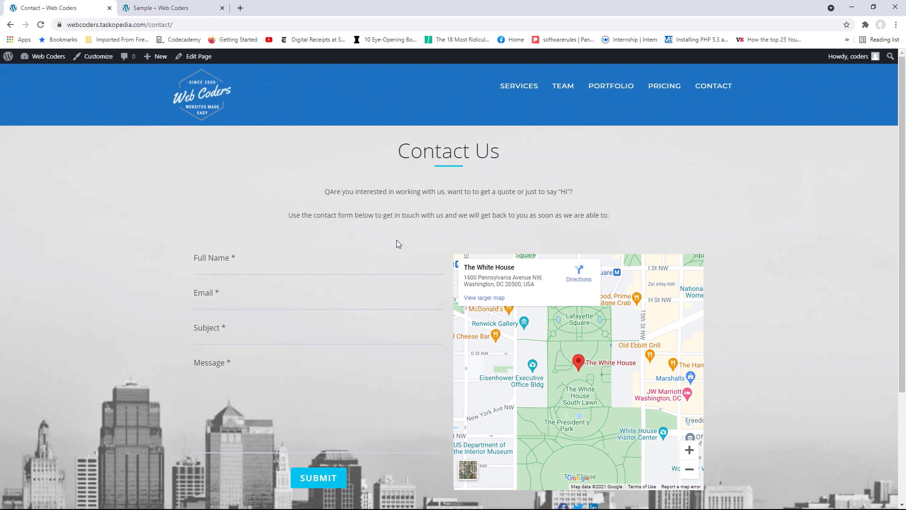
# Reopen the Contact page for editing and set the outer Contact Us section's inner width to 1240 px
pyautogui.click(193, 61)
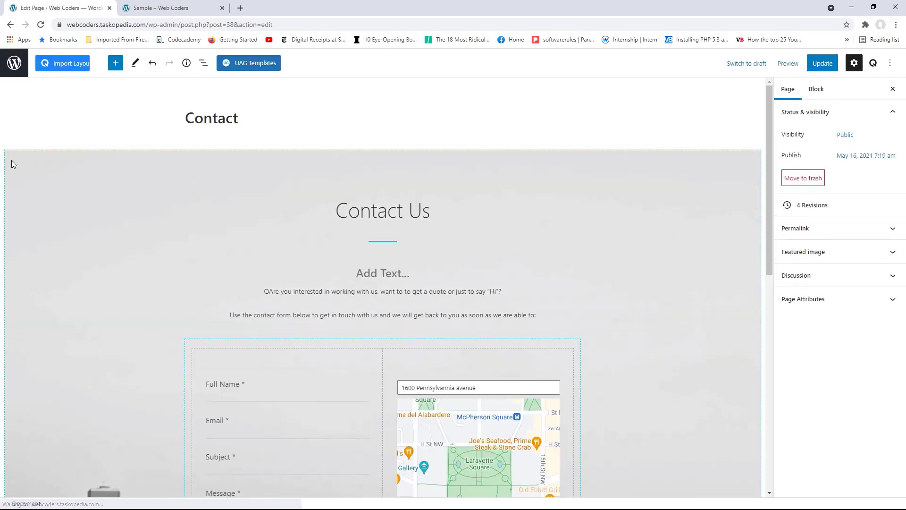
pyautogui.click(11, 159)
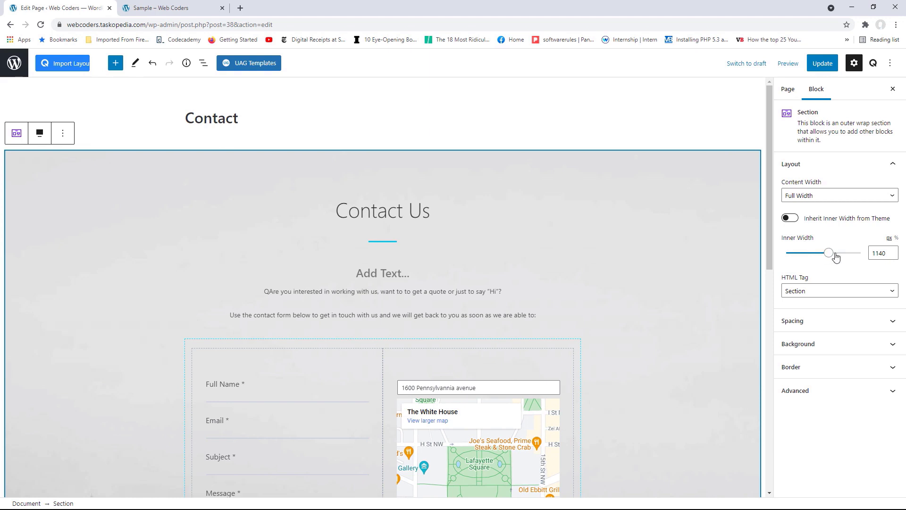
pyautogui.click(880, 254)
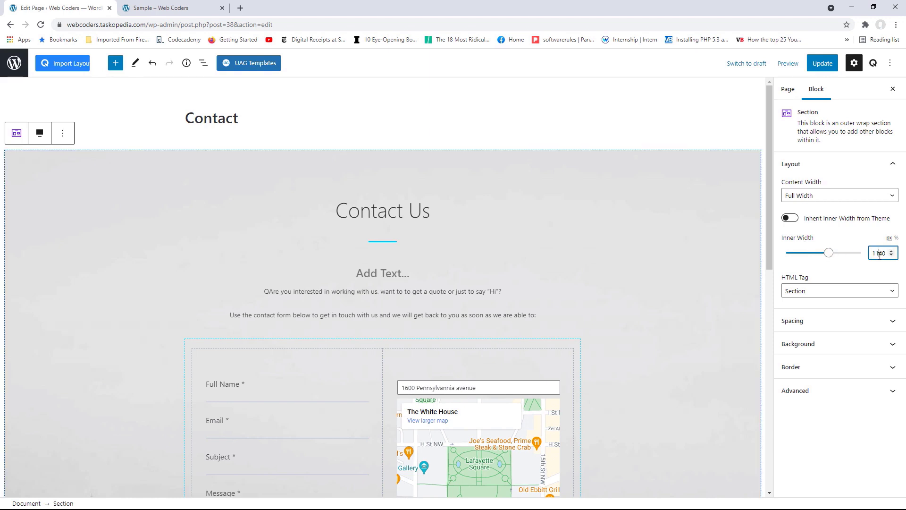
pyautogui.press('BackSpace')
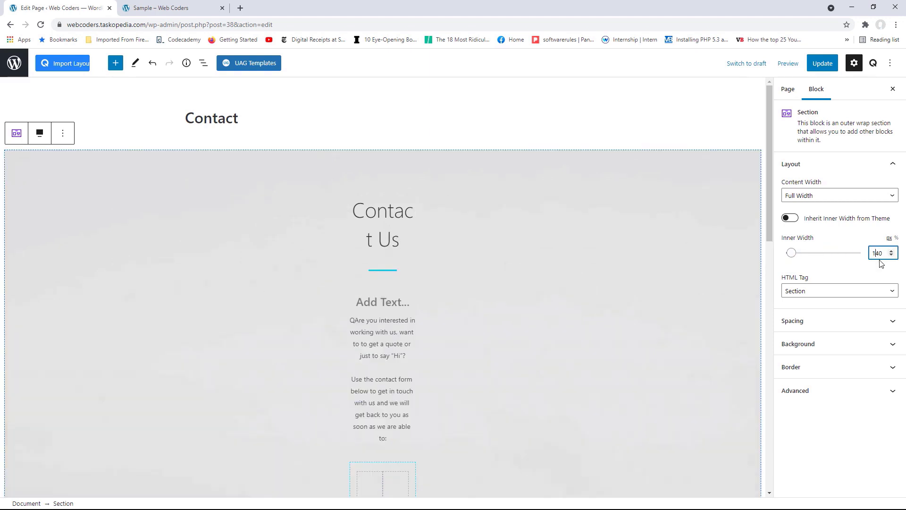
pyautogui.write('2')
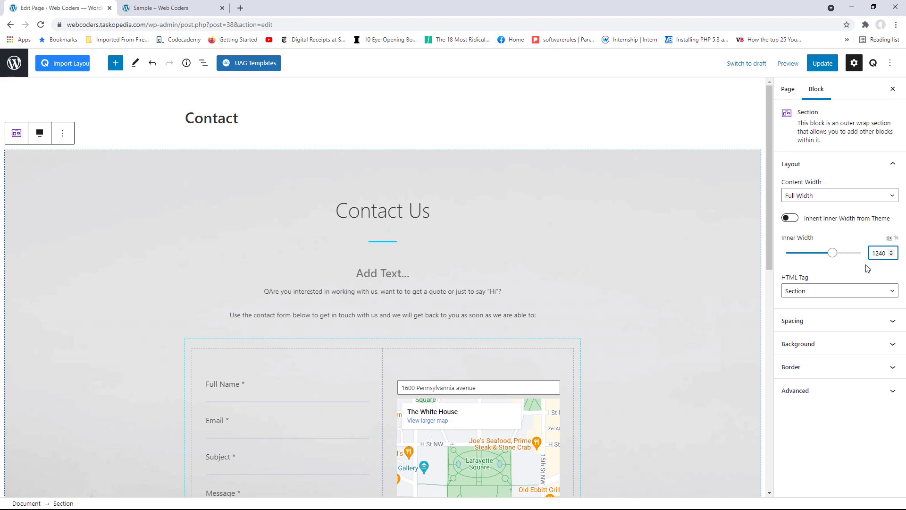
# Set the Contact Us section's top and bottom padding to 80 px each
pyautogui.click(886, 320)
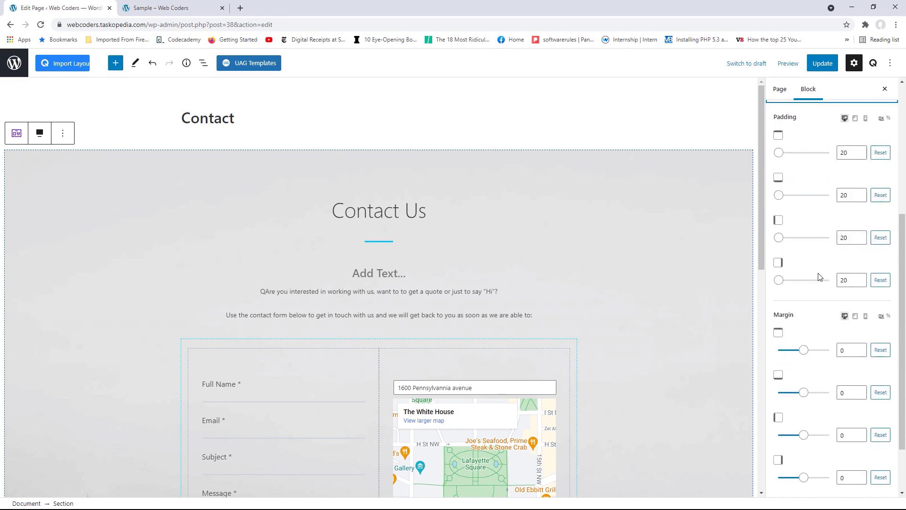
pyautogui.moveTo(850, 152); pyautogui.dragTo(838, 152)
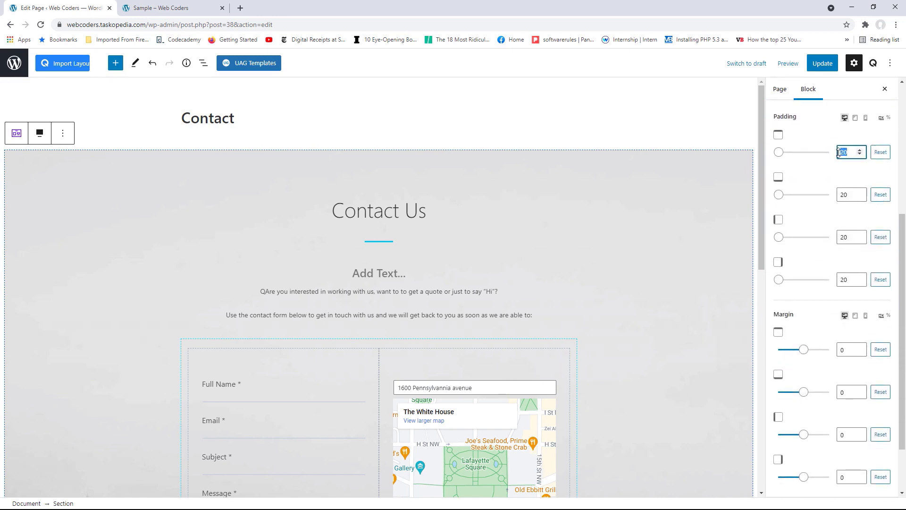
pyautogui.write('80')
pyautogui.moveTo(850, 192); pyautogui.dragTo(840, 194)
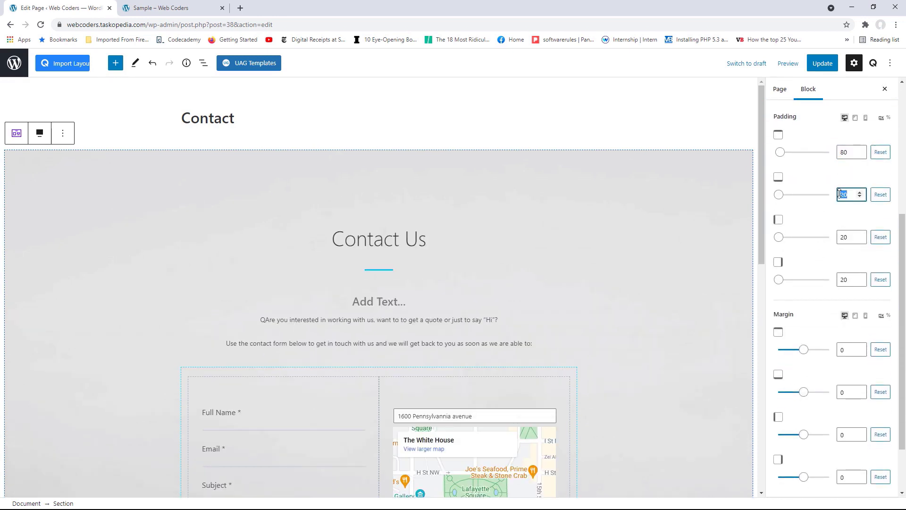
pyautogui.write('80')
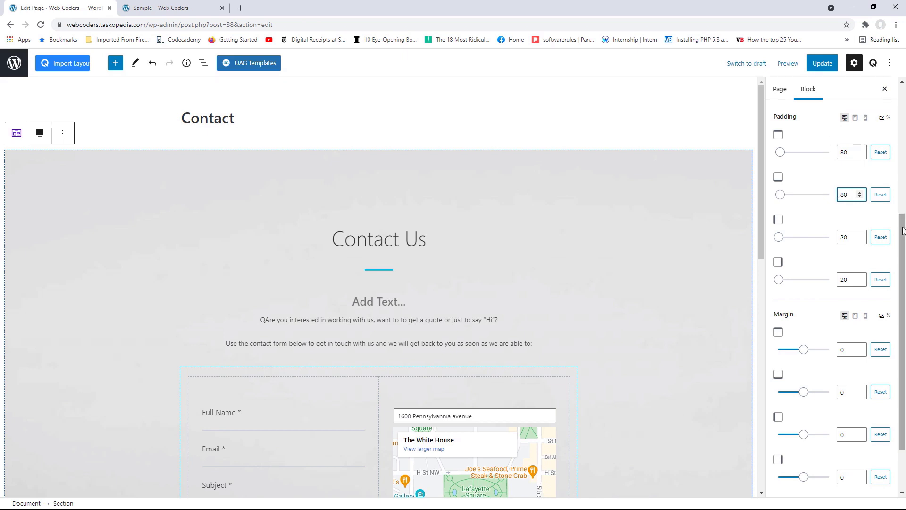
pyautogui.scroll(5, 840, 246)
pyautogui.click(874, 246)
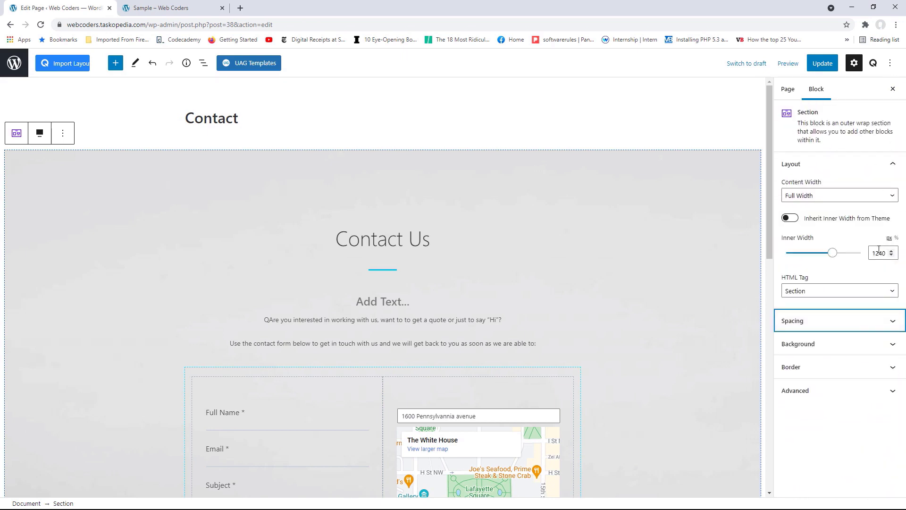
# Give the section's background image a white color overlay with an opacity of 70
pyautogui.click(852, 350)
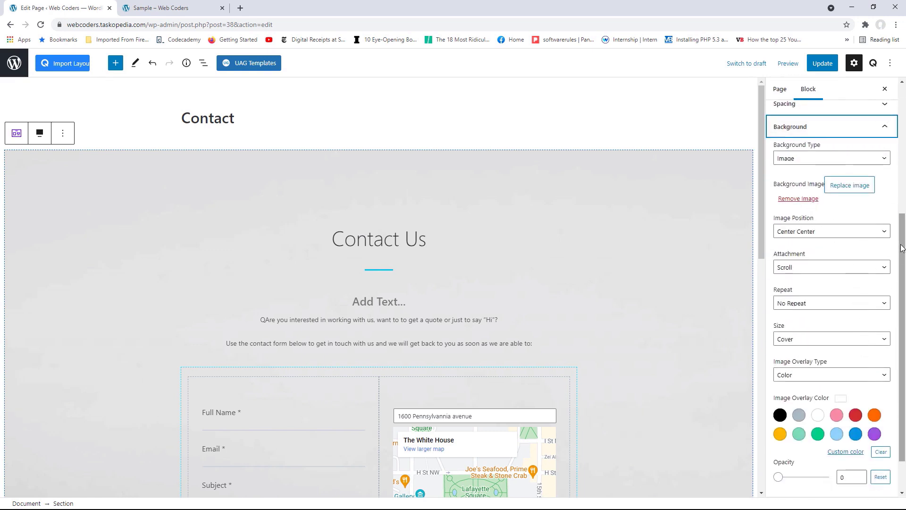
pyautogui.moveTo(903, 248); pyautogui.dragTo(902, 274)
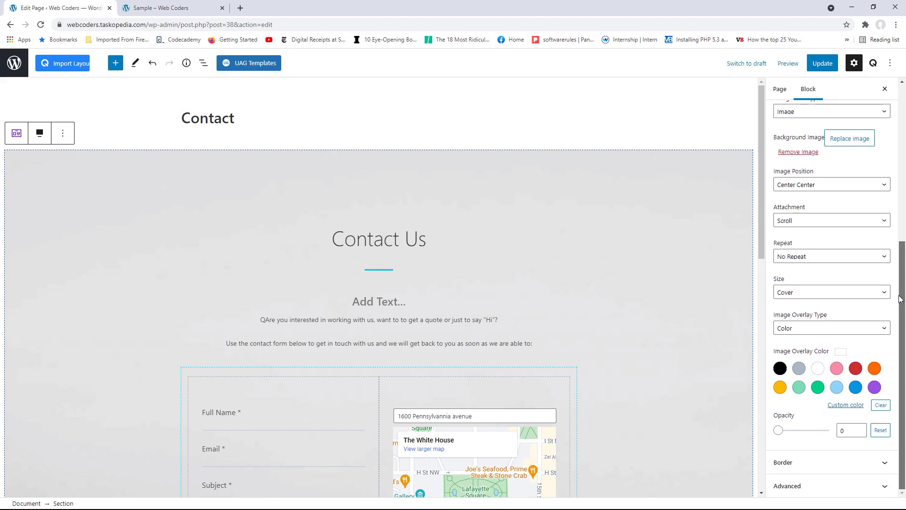
pyautogui.click(818, 369)
pyautogui.click(860, 428)
pyautogui.click(902, 411)
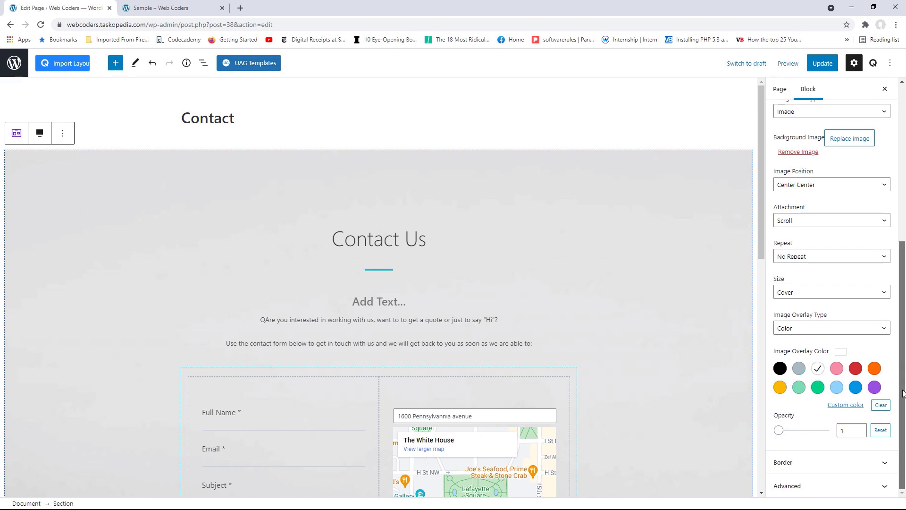
pyautogui.moveTo(781, 431); pyautogui.dragTo(782, 431)
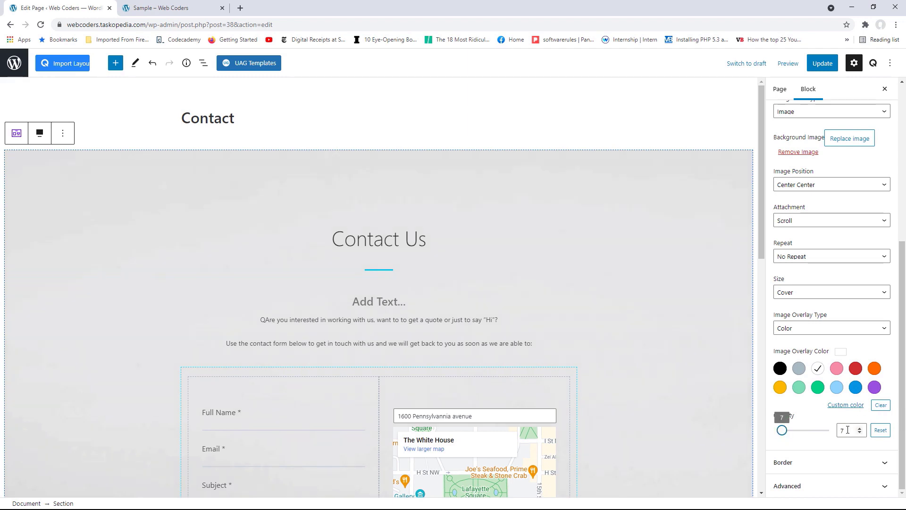
pyautogui.click(847, 429)
pyautogui.write('0')
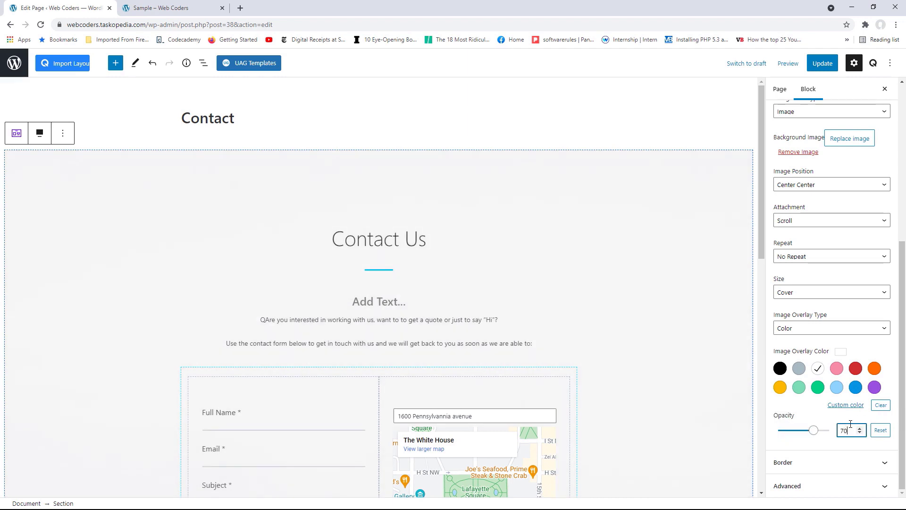
# Compare the section's background with the Sample page and set its image position to Bottom Center
pyautogui.moveTo(762, 250); pyautogui.dragTo(743, 247)
pyautogui.click(185, 6)
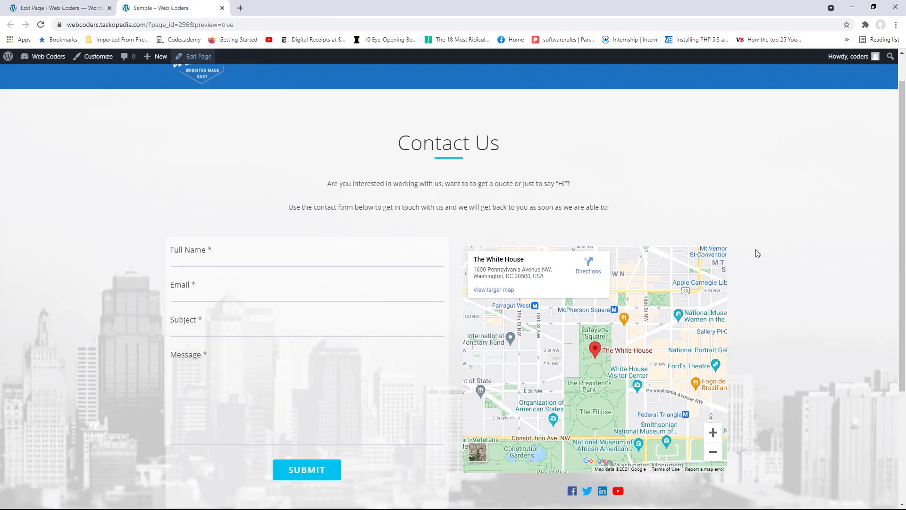
pyautogui.moveTo(902, 247); pyautogui.dragTo(902, 222)
pyautogui.click(68, 5)
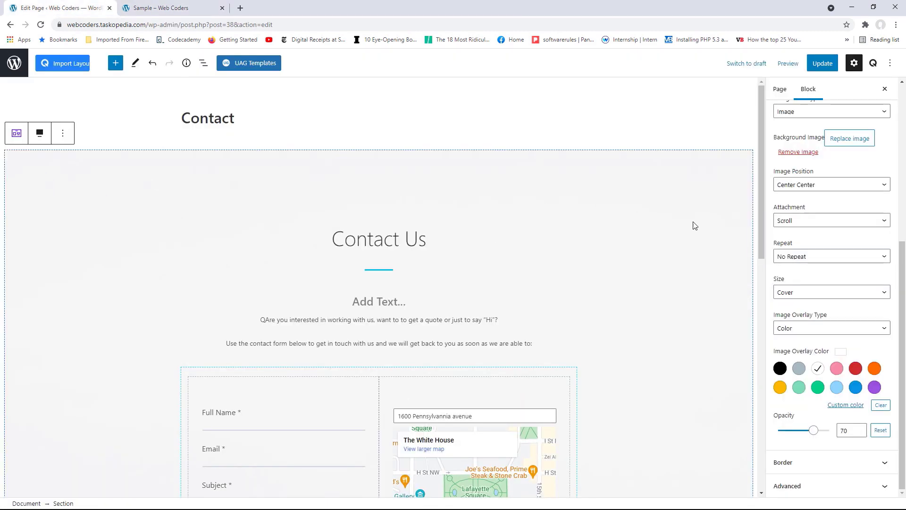
pyautogui.moveTo(759, 215)
pyautogui.mouseDown()
pyautogui.moveTo(758, 286)
pyautogui.moveTo(755, 206)
pyautogui.mouseUp()
pyautogui.click(815, 189)
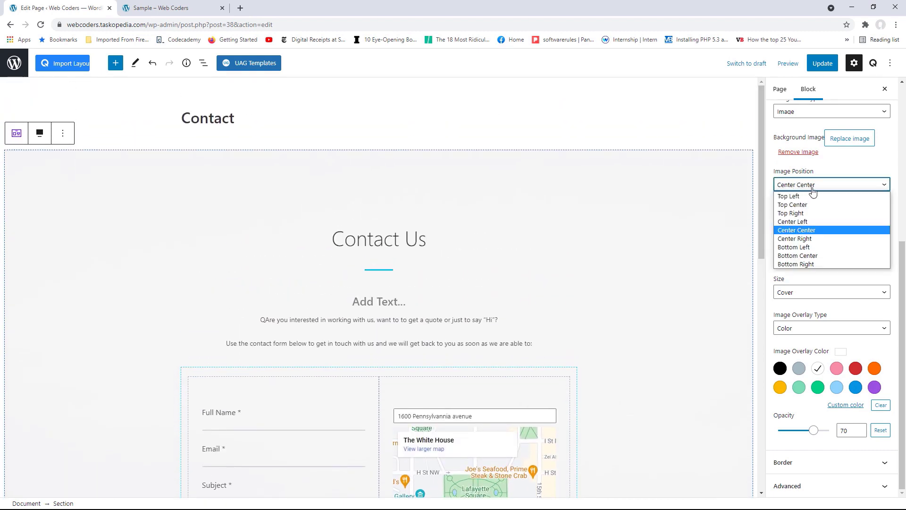
pyautogui.click(814, 256)
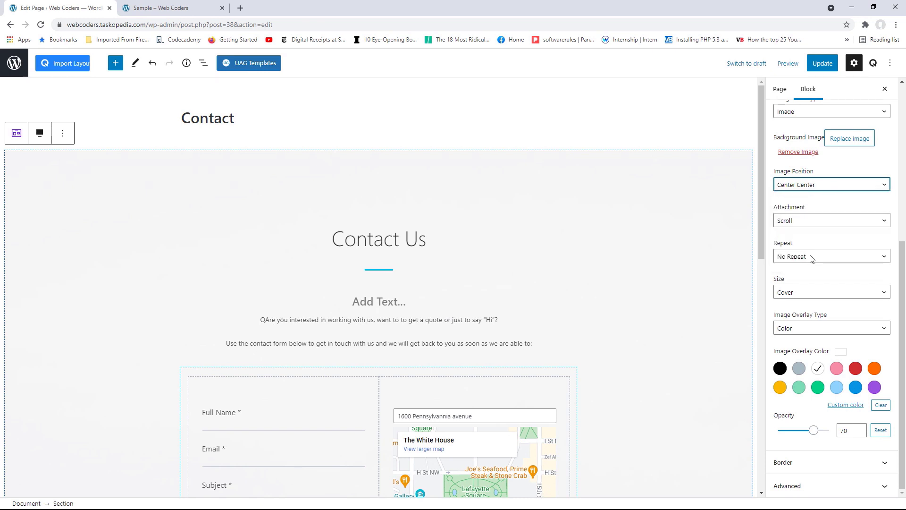
pyautogui.moveTo(763, 238)
pyautogui.mouseDown()
pyautogui.moveTo(757, 319)
pyautogui.moveTo(755, 229)
pyautogui.mouseUp()
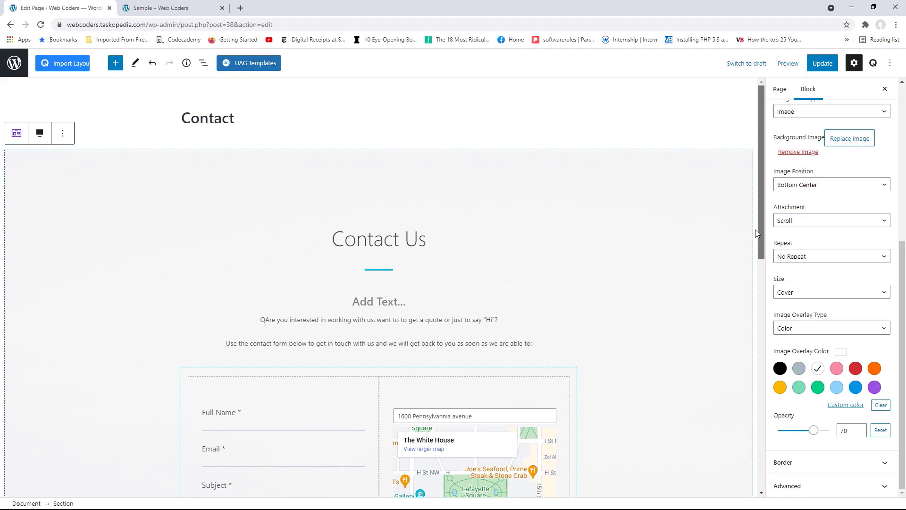
# Update the Contact page, view it live and compare its form area with the Sample page
pyautogui.click(830, 64)
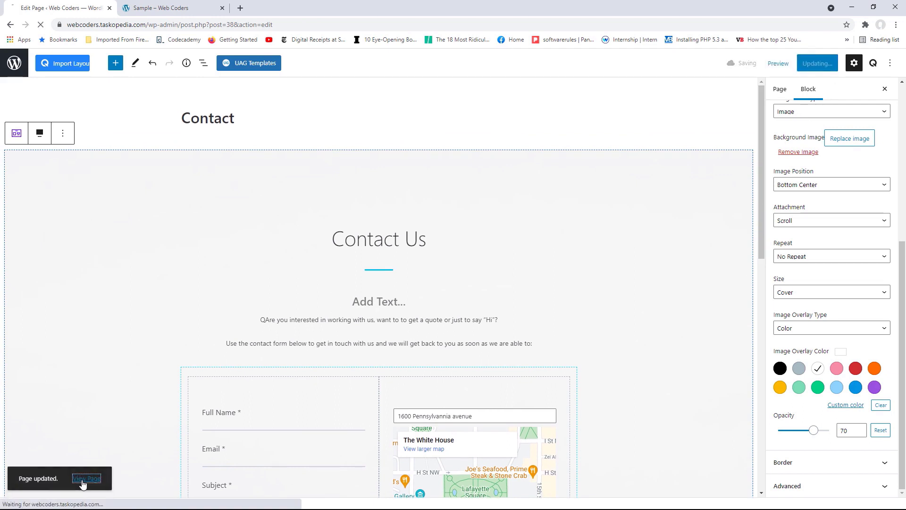
pyautogui.click(82, 481)
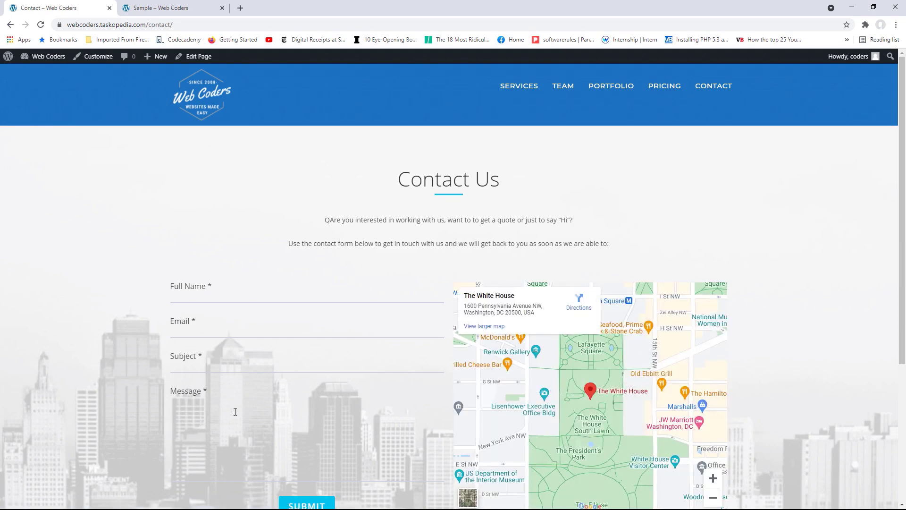
pyautogui.scroll(-2, 743, 317)
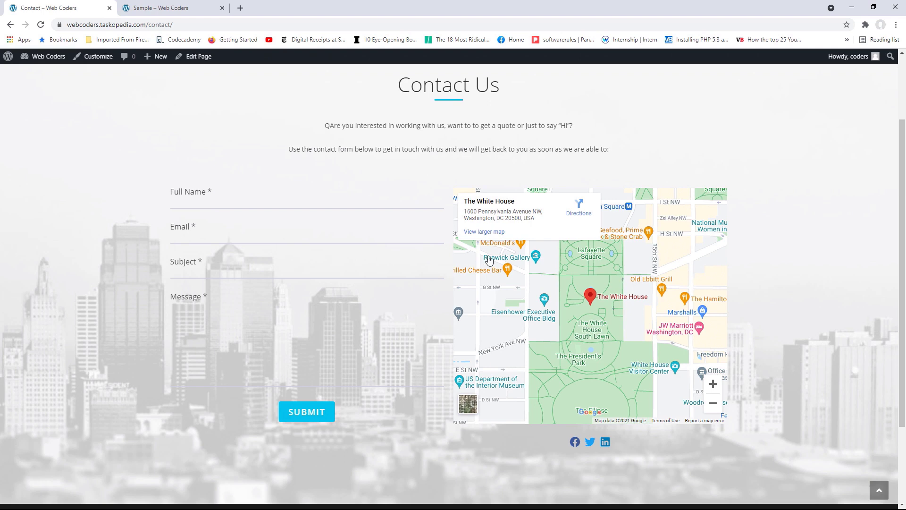
pyautogui.click(186, 11)
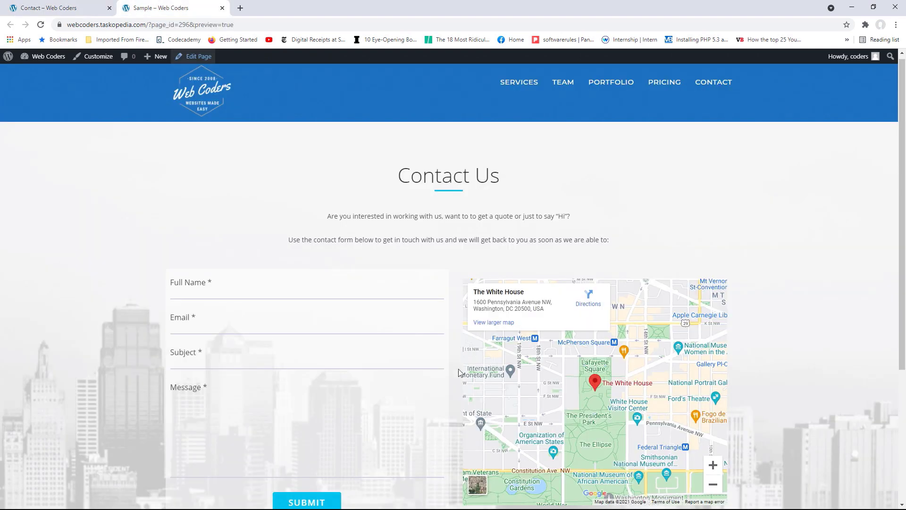
pyautogui.click(75, 9)
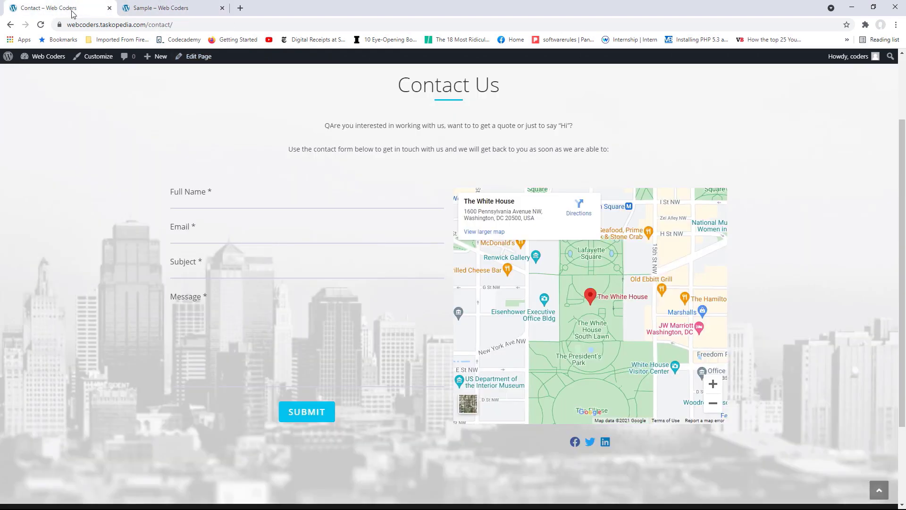
# Reopen the Contact page for editing and give the form column a white background color with an opacity of 50
pyautogui.click(199, 56)
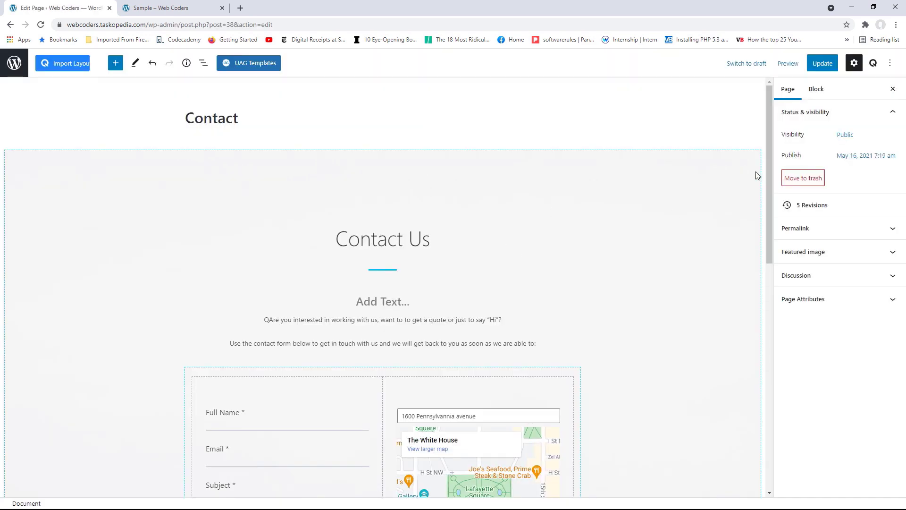
pyautogui.moveTo(770, 168); pyautogui.dragTo(766, 268)
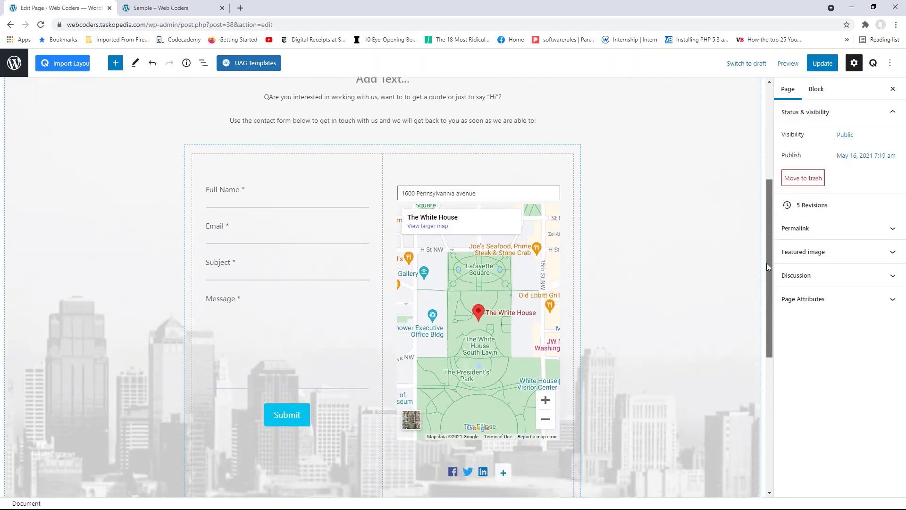
pyautogui.click(215, 163)
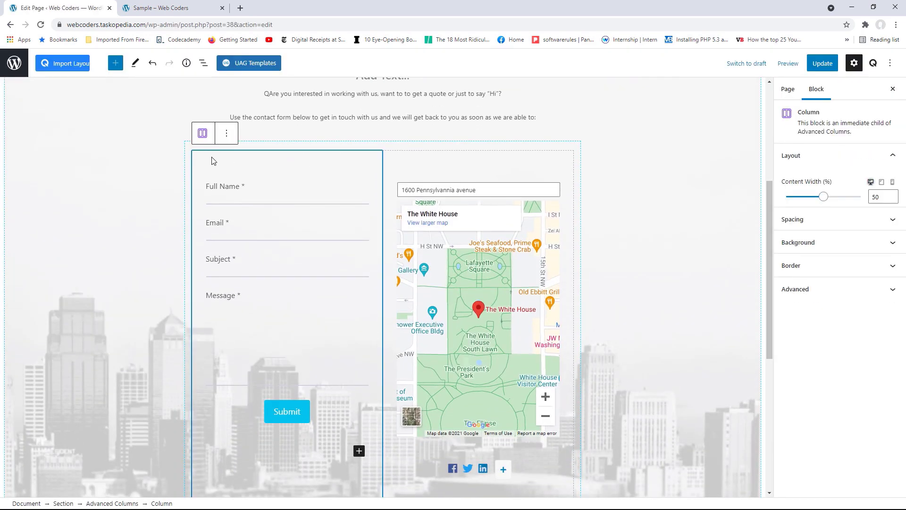
pyautogui.click(830, 242)
pyautogui.click(837, 273)
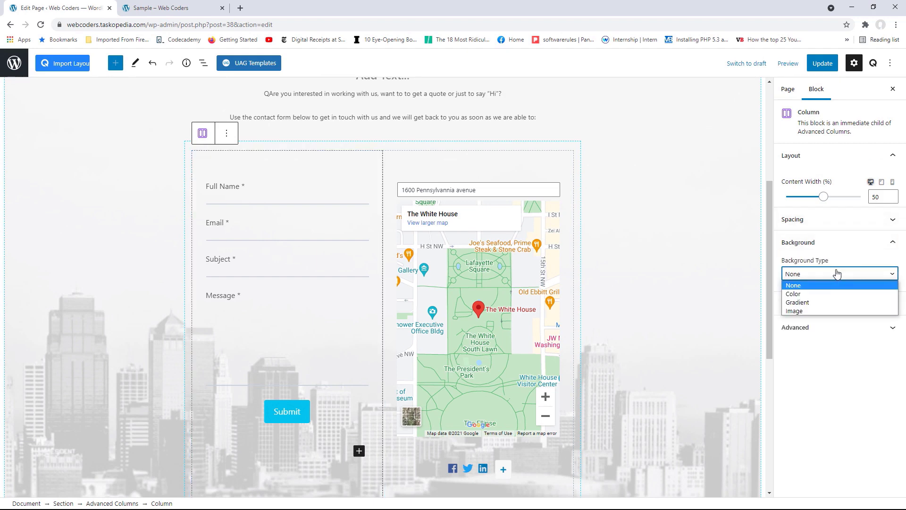
pyautogui.click(823, 294)
pyautogui.click(826, 314)
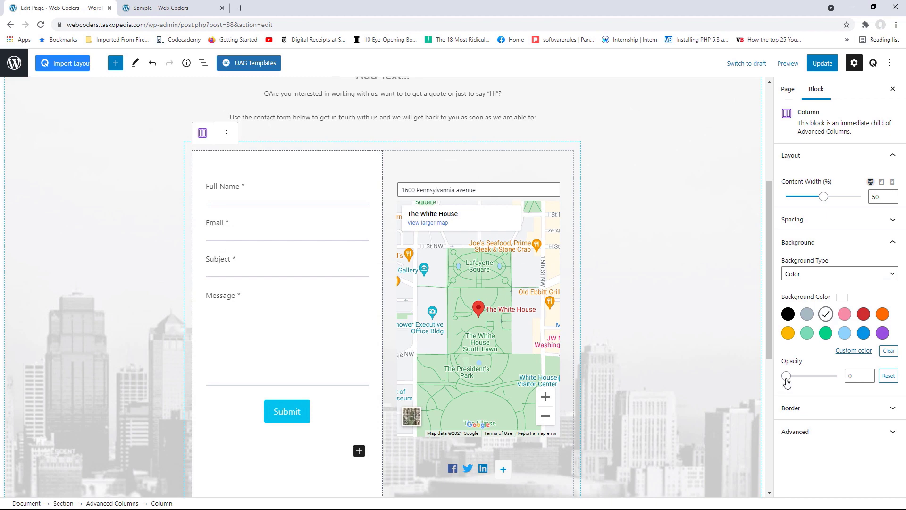
pyautogui.moveTo(787, 377); pyautogui.dragTo(814, 381)
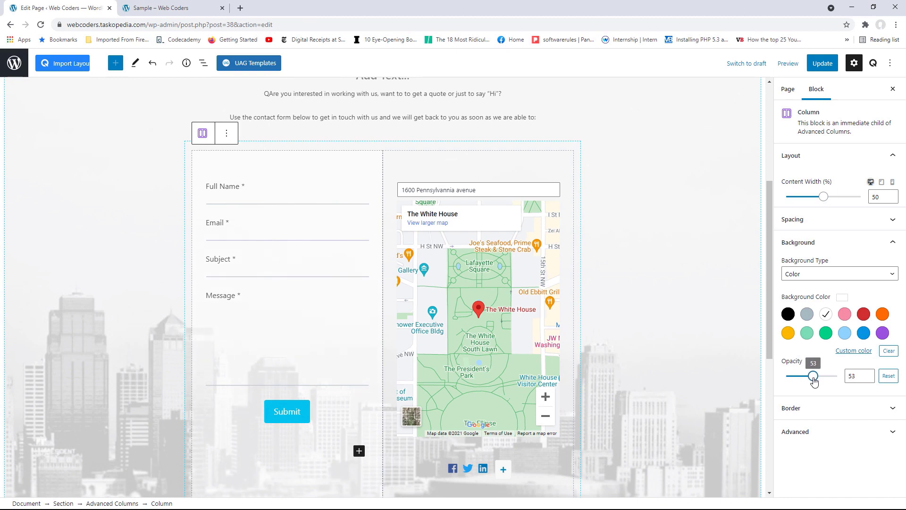
pyautogui.click(867, 378)
# Set the column gap of the Advanced Columns block around the form and map to L
pyautogui.moveTo(202, 137)
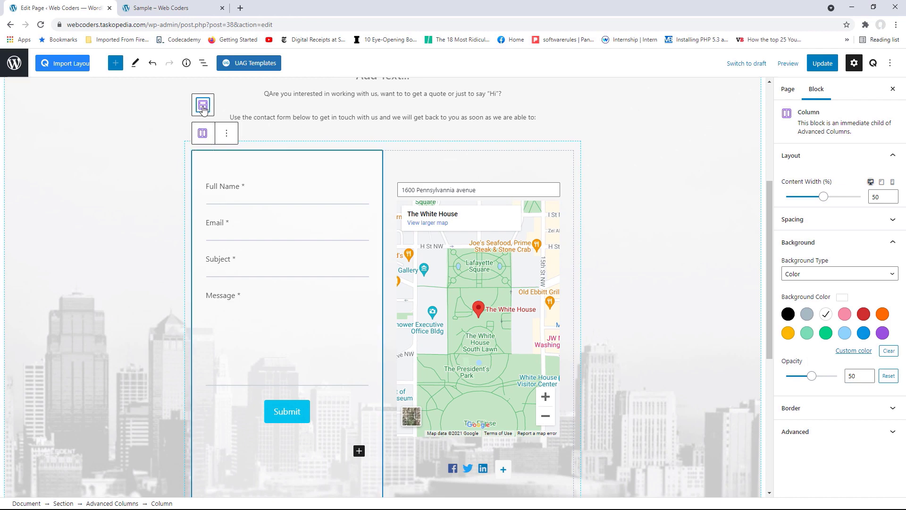
pyautogui.click(202, 110)
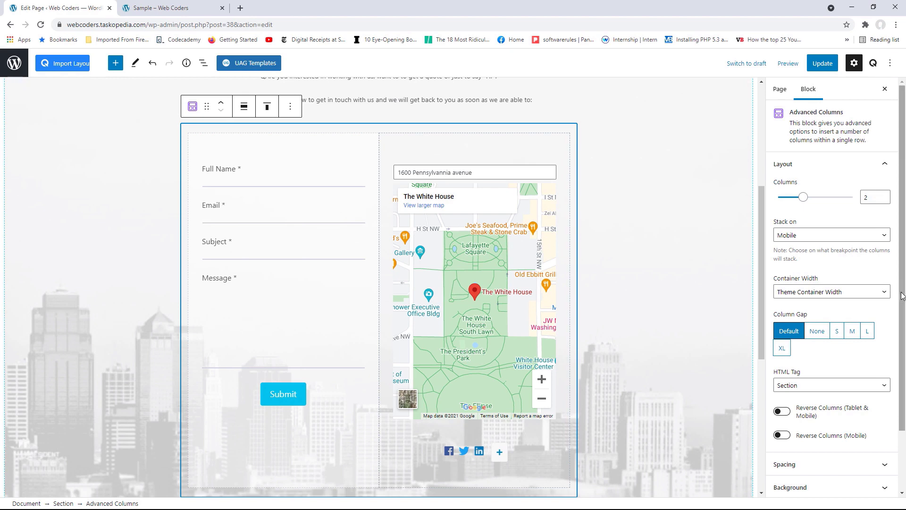
pyautogui.scroll(-1, 880, 325)
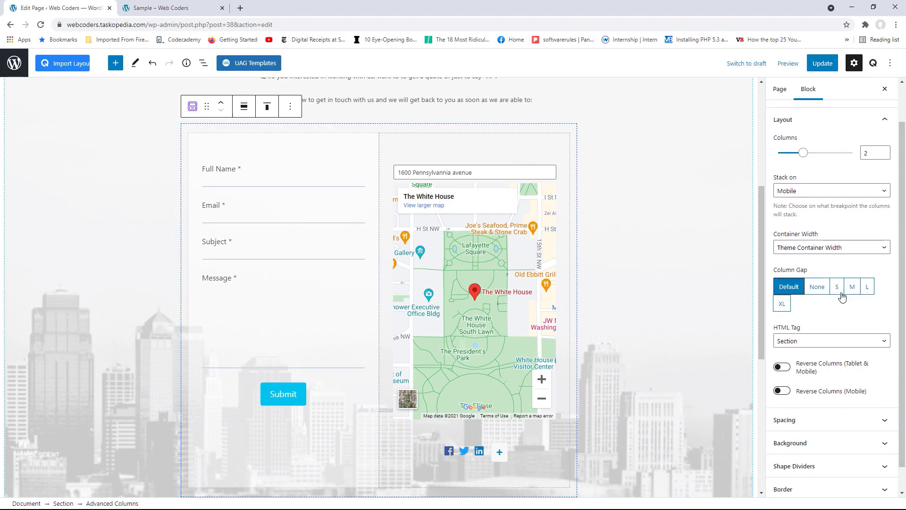
pyautogui.click(868, 290)
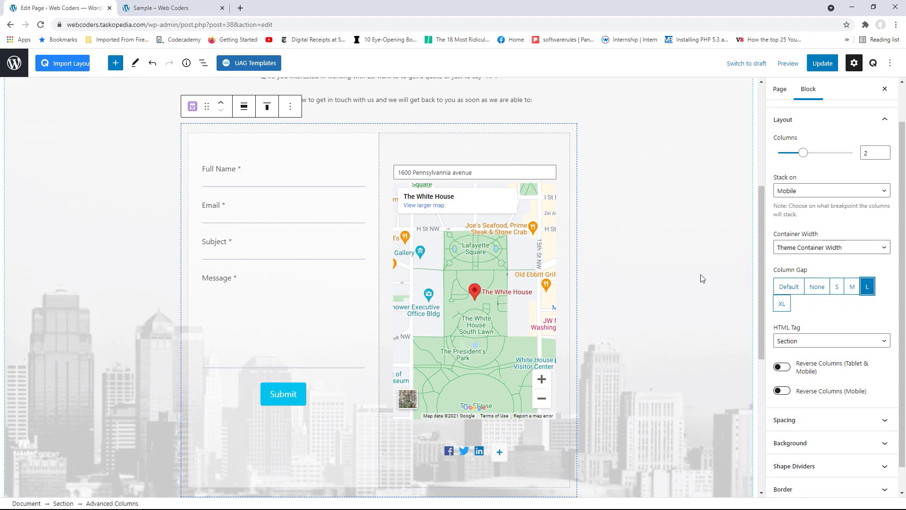
# Set the left margin of the map column to 30 px
pyautogui.click(392, 190)
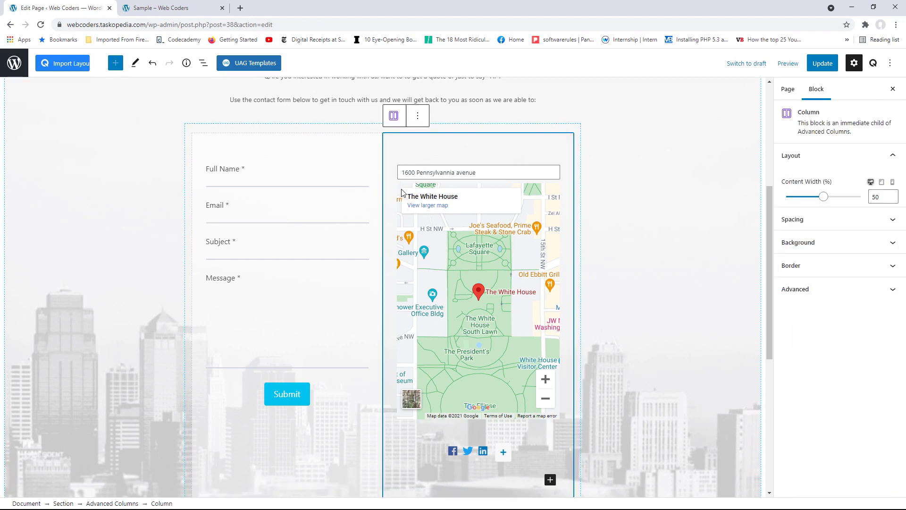
pyautogui.click(849, 225)
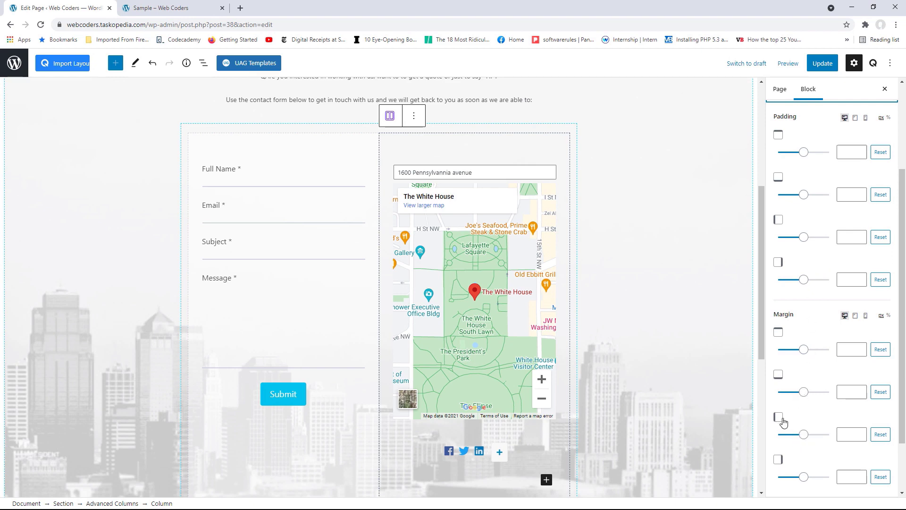
pyautogui.click(860, 432)
pyautogui.click(860, 432)
pyautogui.click(860, 433)
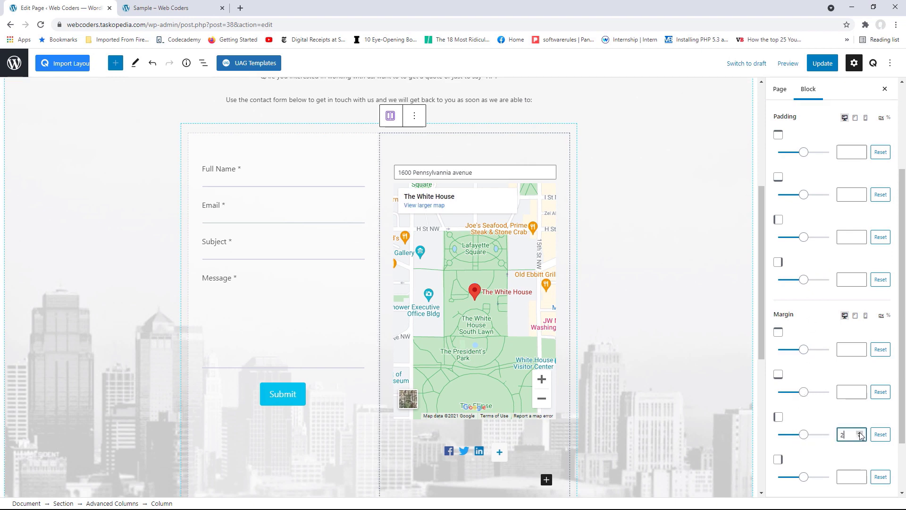
pyautogui.click(860, 432)
pyautogui.click(860, 432)
pyautogui.click(860, 432)
pyautogui.click(860, 433)
pyautogui.click(860, 433)
pyautogui.click(860, 432)
pyautogui.click(860, 432)
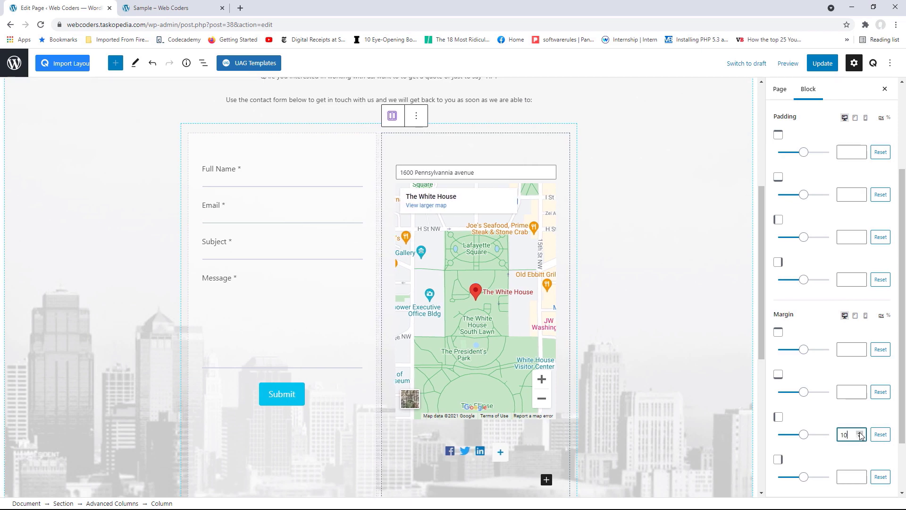
pyautogui.click(860, 432)
pyautogui.click(860, 433)
pyautogui.click(860, 432)
pyautogui.click(860, 432)
pyautogui.click(860, 433)
pyautogui.click(860, 432)
pyautogui.click(860, 432)
pyautogui.click(859, 433)
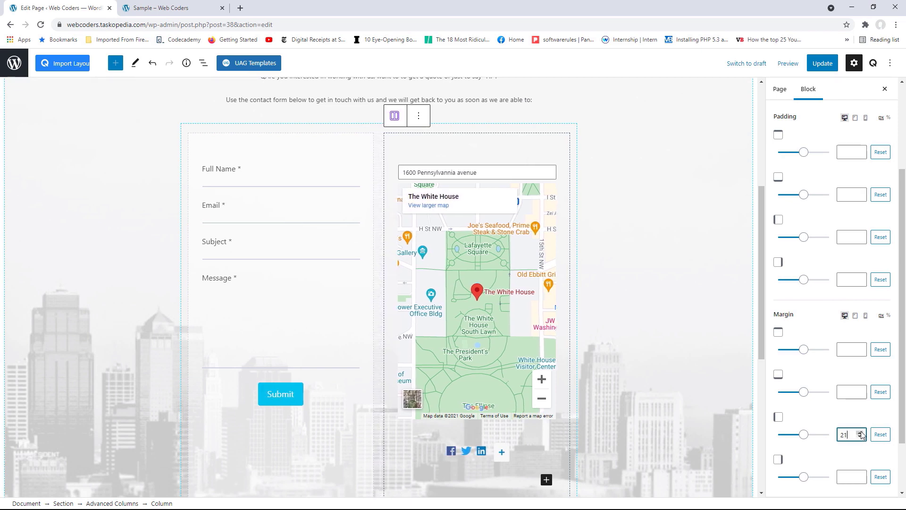
pyautogui.click(860, 433)
pyautogui.click(860, 432)
pyautogui.click(860, 432)
pyautogui.click(860, 433)
pyautogui.click(860, 432)
pyautogui.click(860, 432)
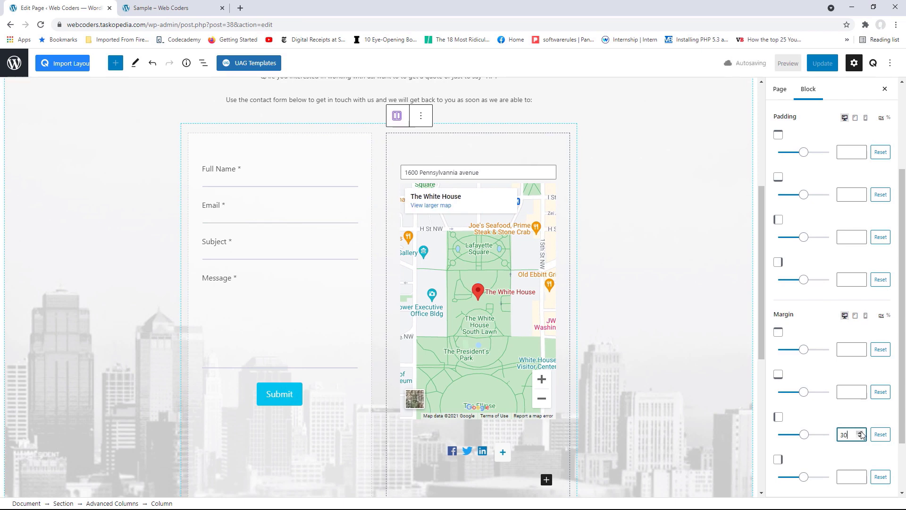
pyautogui.click(860, 432)
# Update the Contact page and view it live to check the form panel and the spacing beside the map
pyautogui.click(821, 65)
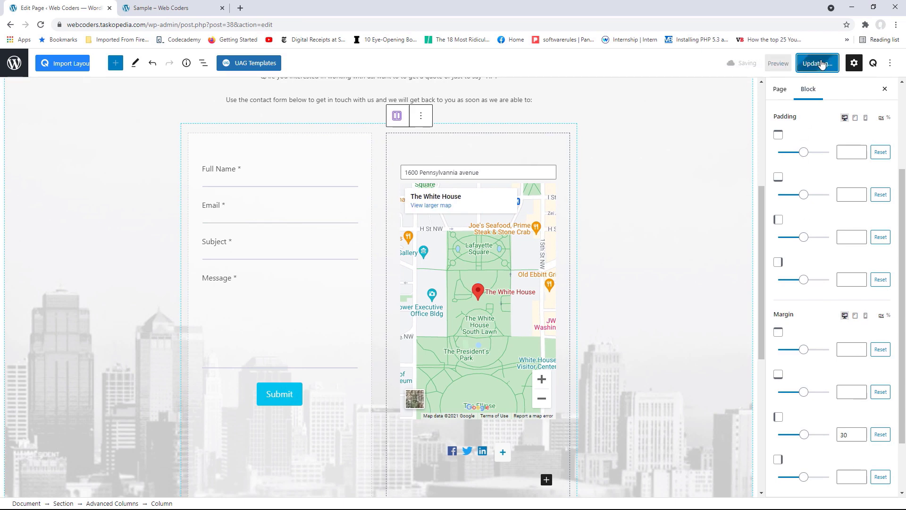
pyautogui.click(86, 479)
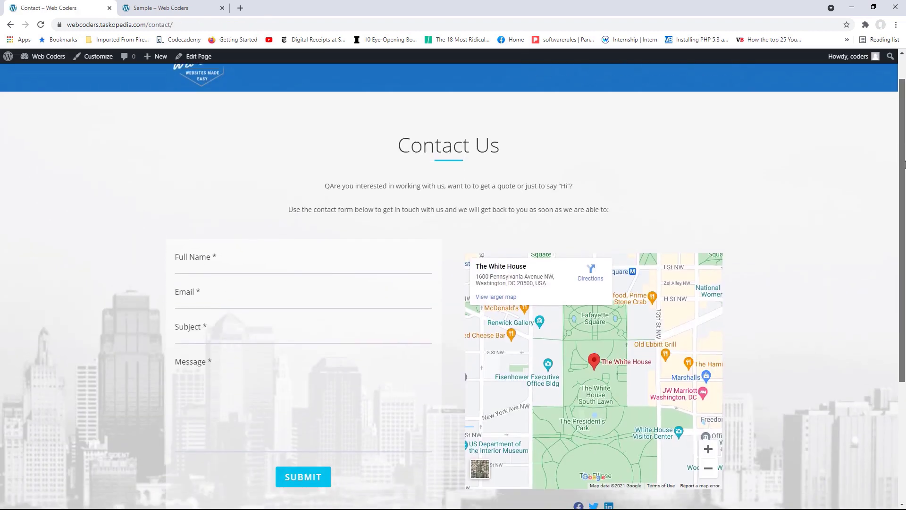
pyautogui.moveTo(903, 165); pyautogui.dragTo(896, 146)
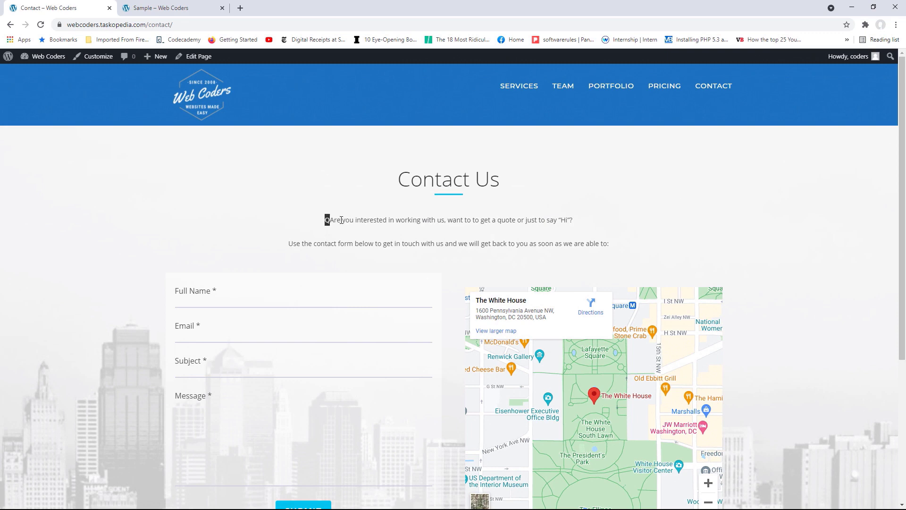
pyautogui.moveTo(902, 131)
pyautogui.mouseDown()
pyautogui.moveTo(902, 203)
pyautogui.moveTo(898, 126)
pyautogui.mouseUp()
pyautogui.scroll(-1, 897, 115)
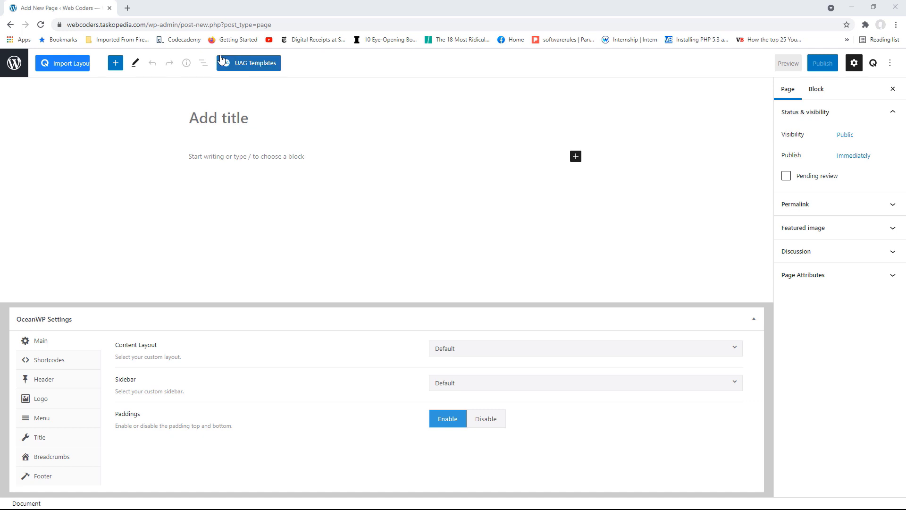
# Search the UAG template patterns for "contact" and import the Contact 1GW pattern into the new page
pyautogui.click(265, 63)
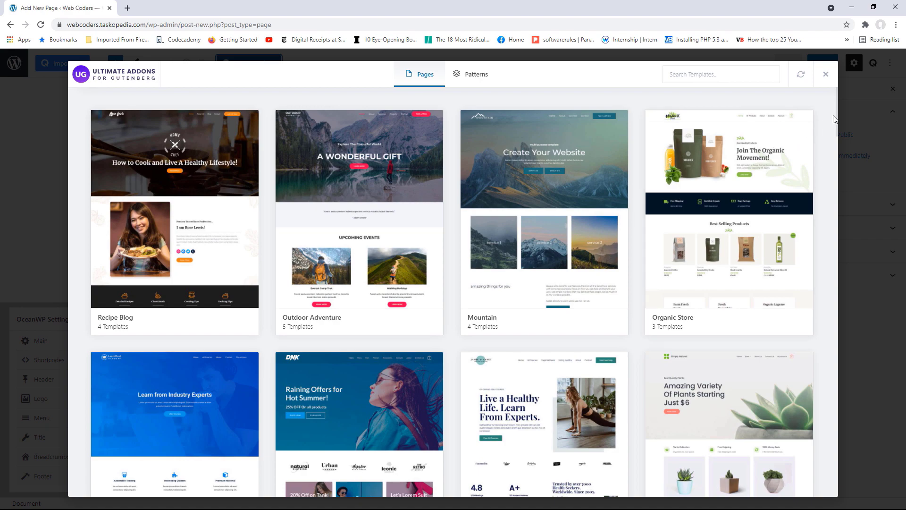
pyautogui.moveTo(836, 100)
pyautogui.mouseDown()
pyautogui.moveTo(828, 238)
pyautogui.moveTo(823, 148)
pyautogui.moveTo(817, 250)
pyautogui.moveTo(822, 92)
pyautogui.mouseUp()
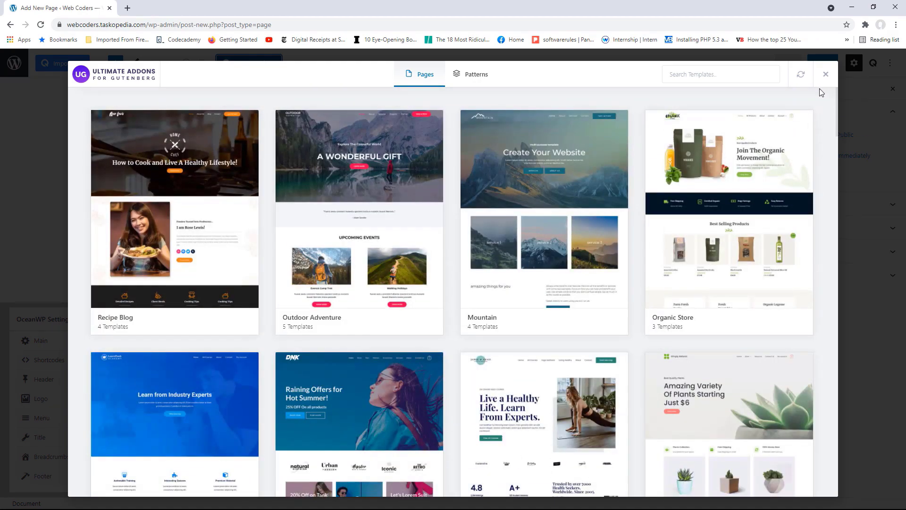
pyautogui.click(483, 82)
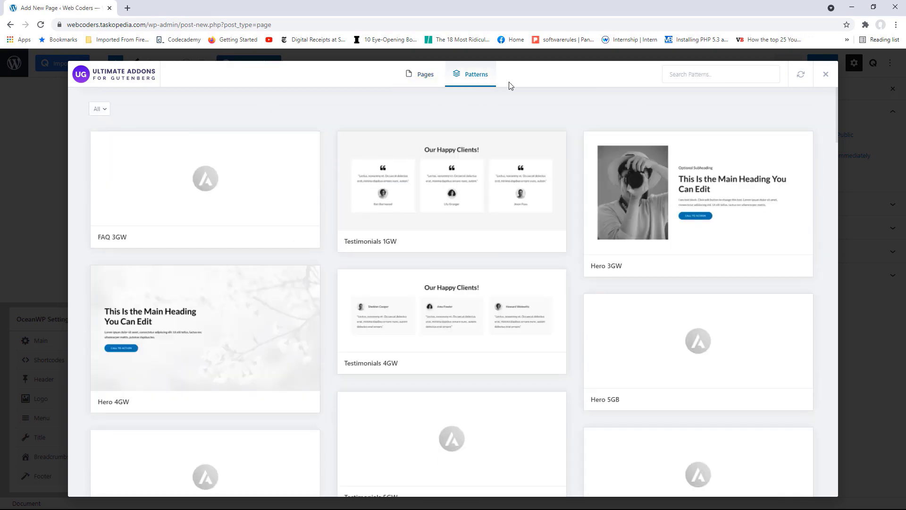
pyautogui.click(699, 74)
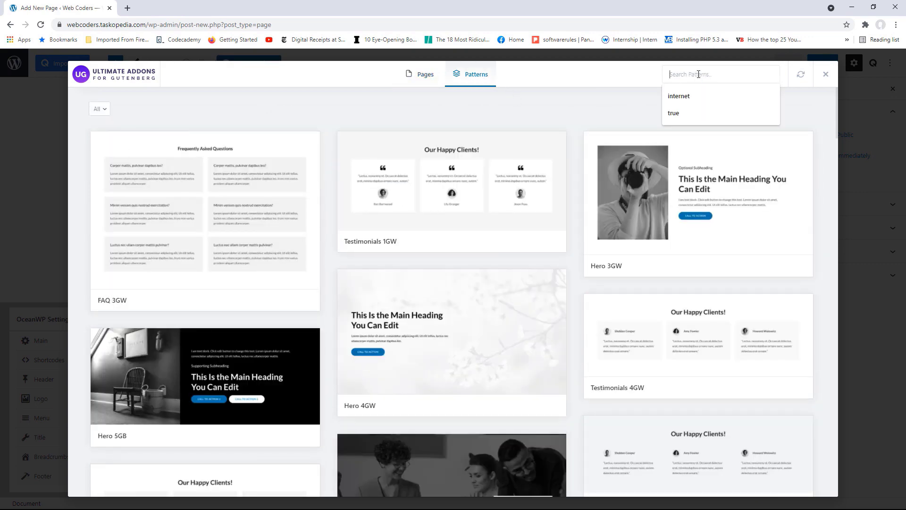
pyautogui.write('contact')
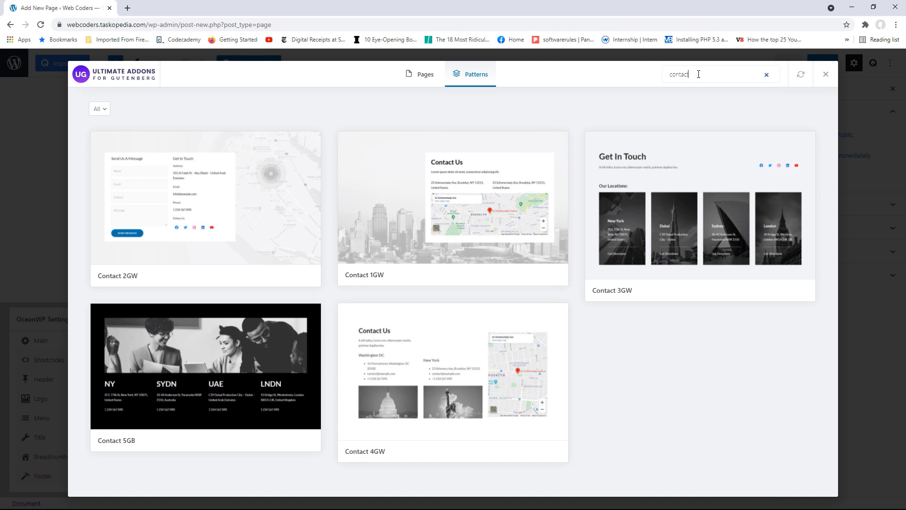
pyautogui.moveTo(304, 196)
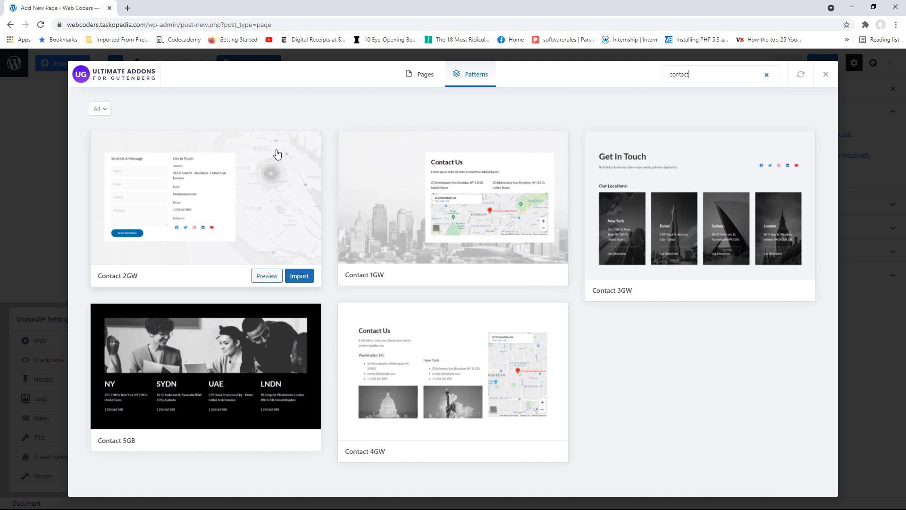
pyautogui.moveTo(367, 151)
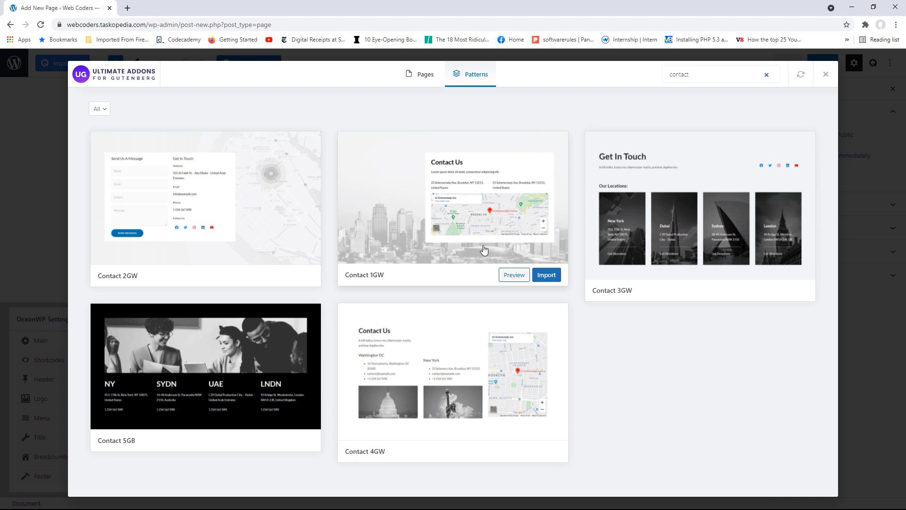
pyautogui.click(545, 275)
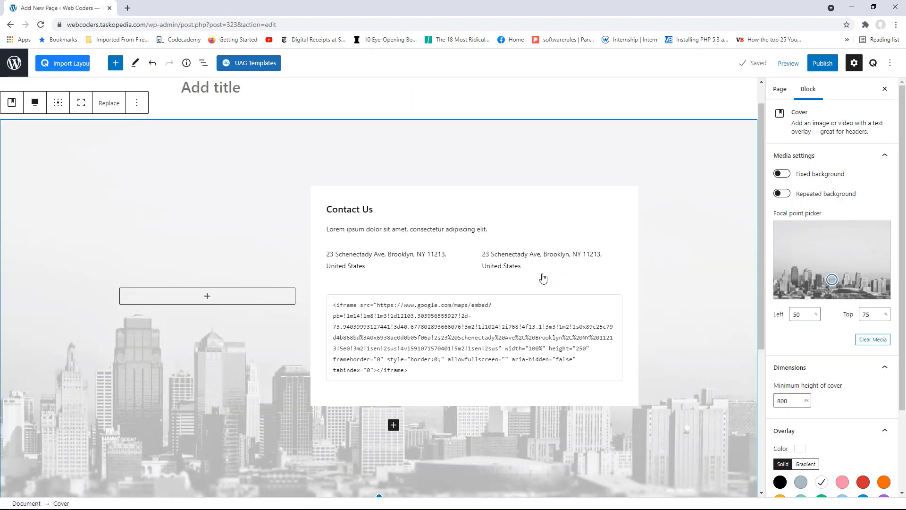
# Look over the imported contact section and its first address paragraph, and briefly revisit the UAG page templates
pyautogui.moveTo(762, 173)
pyautogui.mouseDown()
pyautogui.moveTo(758, 210)
pyautogui.moveTo(757, 181)
pyautogui.mouseUp()
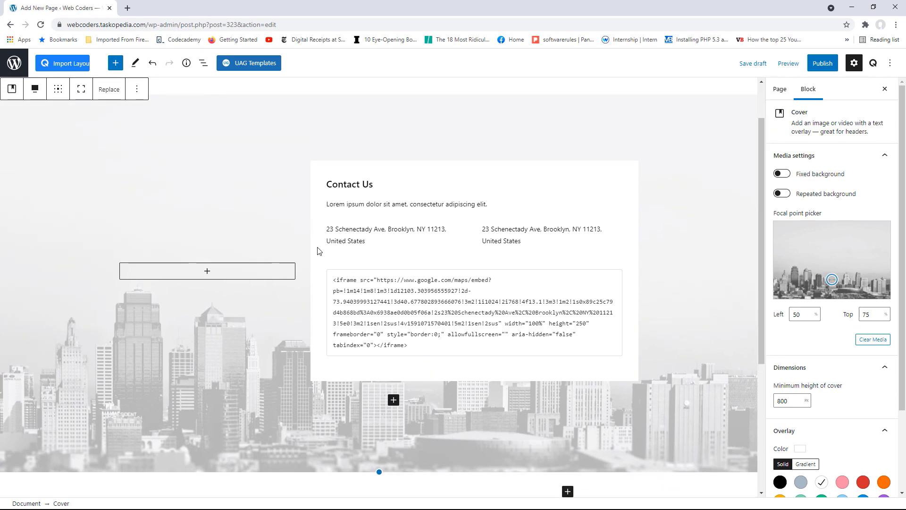
pyautogui.click(370, 228)
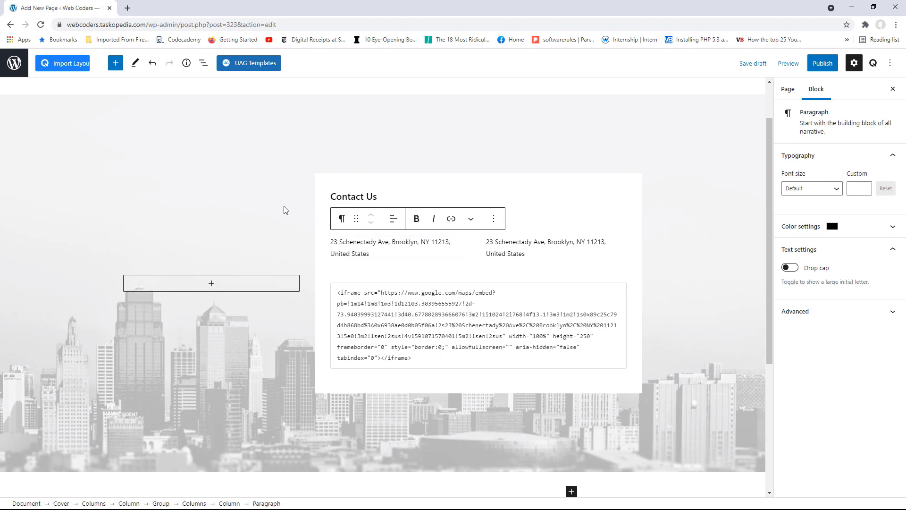
pyautogui.click(253, 68)
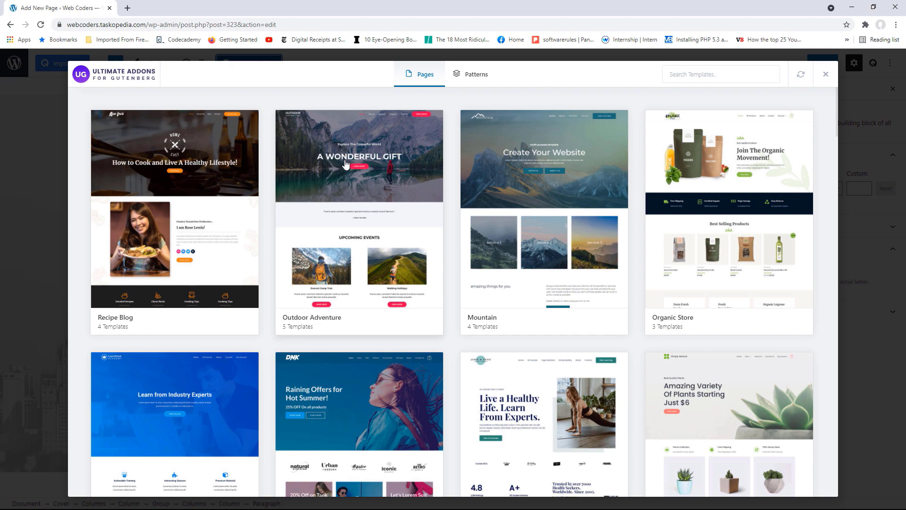
pyautogui.click(826, 75)
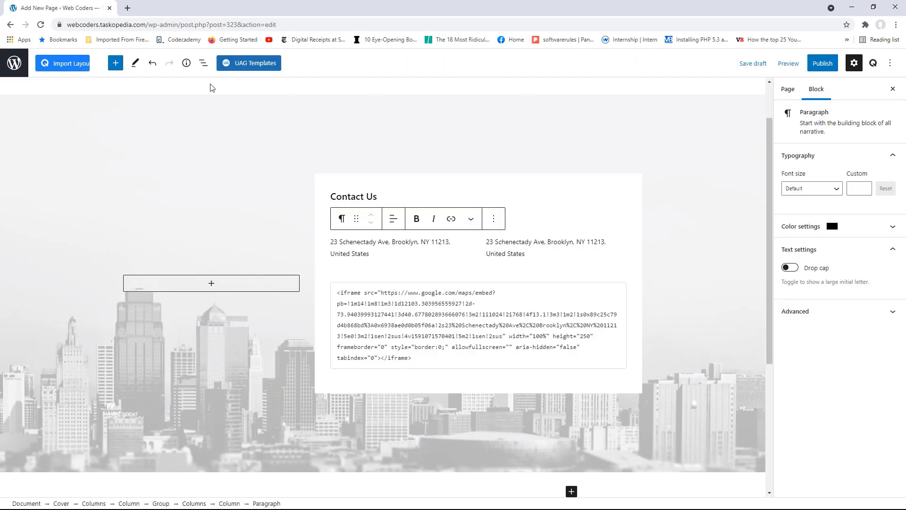
# Open the layout import library, browse its ready-made sections and show only the free ones
pyautogui.click(67, 69)
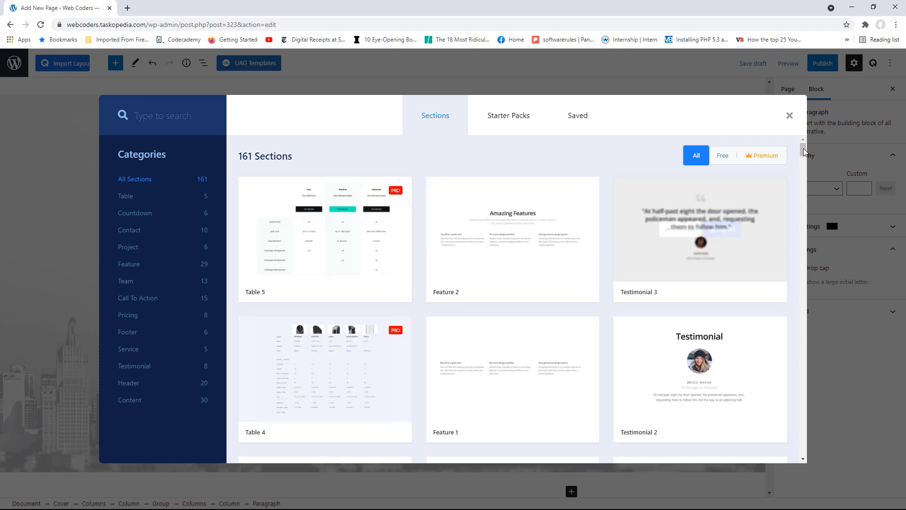
pyautogui.moveTo(803, 149)
pyautogui.mouseDown()
pyautogui.moveTo(801, 158)
pyautogui.moveTo(799, 146)
pyautogui.mouseUp()
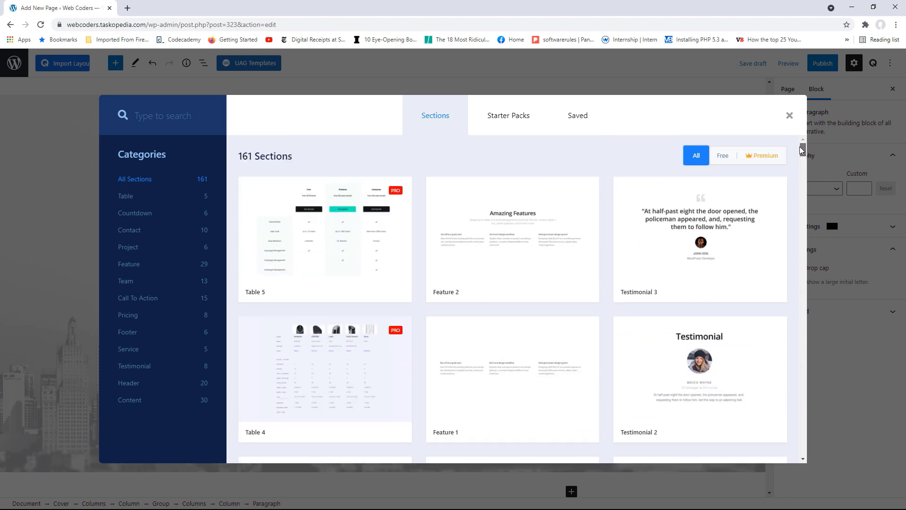
pyautogui.click(723, 156)
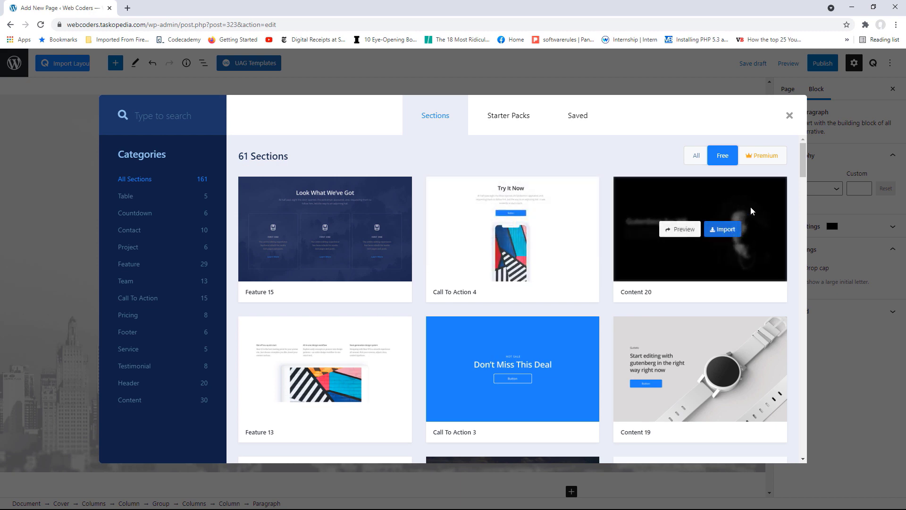
# Check the free ready-made sections in the Table, Countdown, Contact, Project and Feature categories
pyautogui.moveTo(808, 168); pyautogui.dragTo(603, 172)
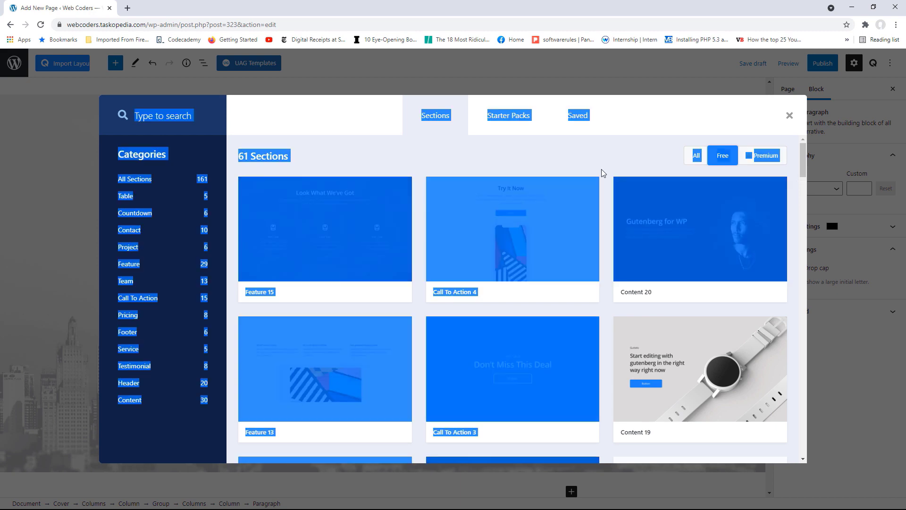
pyautogui.click(602, 173)
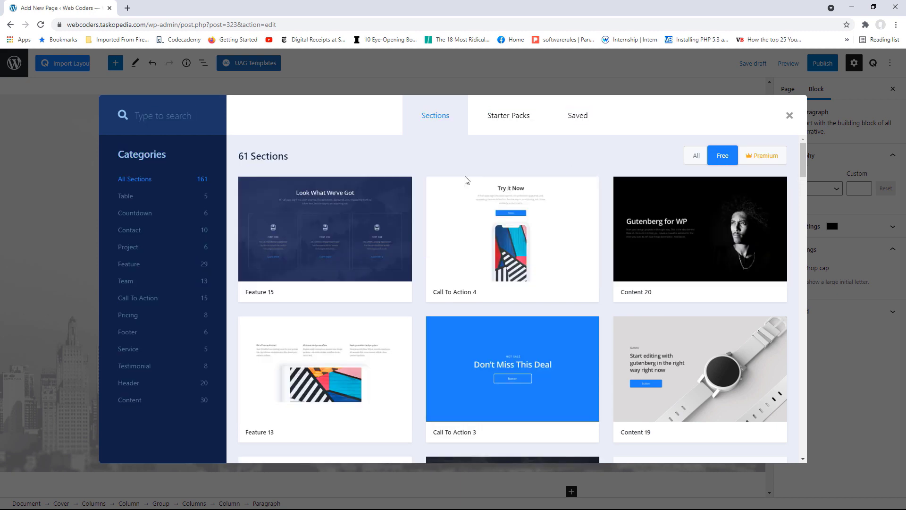
pyautogui.click(131, 205)
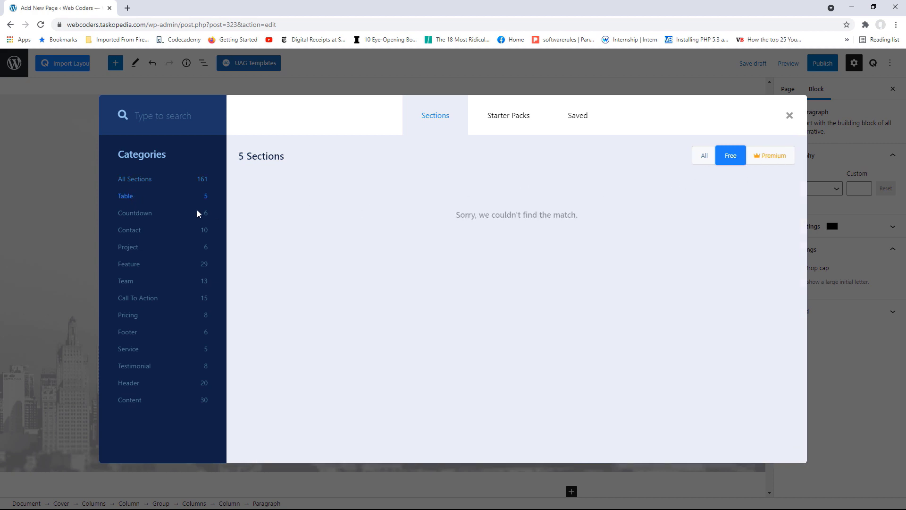
pyautogui.click(135, 216)
pyautogui.click(132, 233)
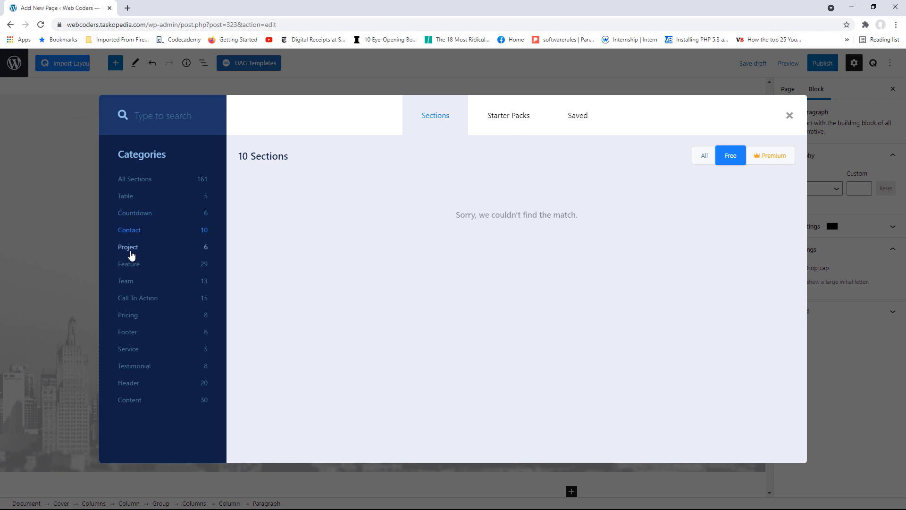
pyautogui.click(130, 249)
pyautogui.click(130, 266)
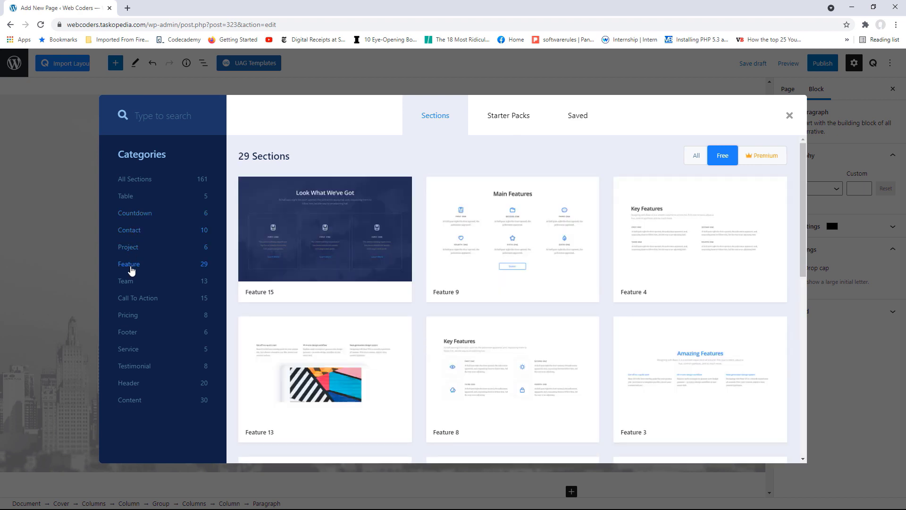
# Look through the free Feature sections, close the layout library and reopen the UAG page templates
pyautogui.moveTo(542, 220)
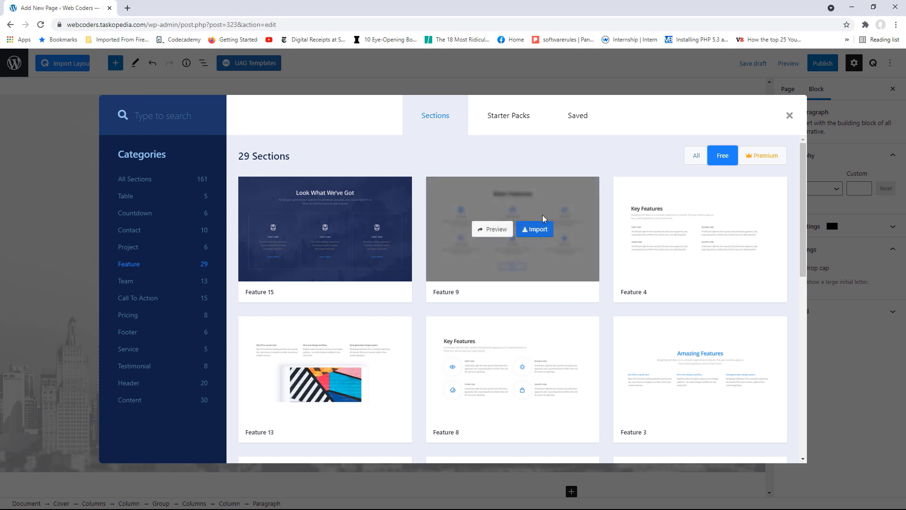
pyautogui.moveTo(799, 189)
pyautogui.mouseDown()
pyautogui.moveTo(798, 224)
pyautogui.moveTo(801, 180)
pyautogui.mouseUp()
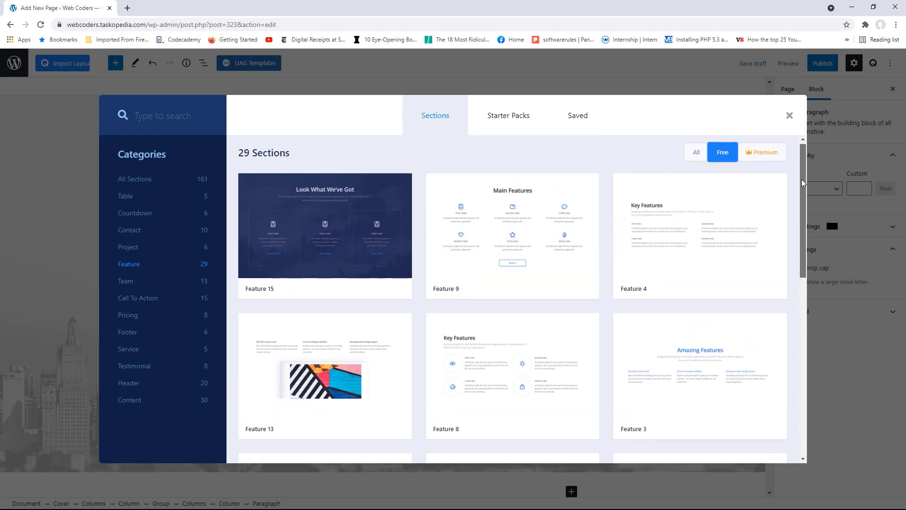
pyautogui.click(789, 116)
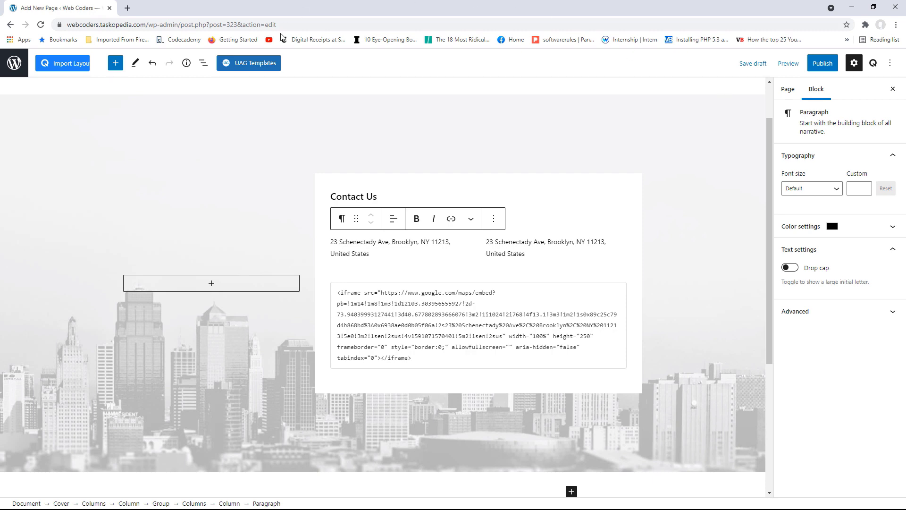
pyautogui.click(250, 63)
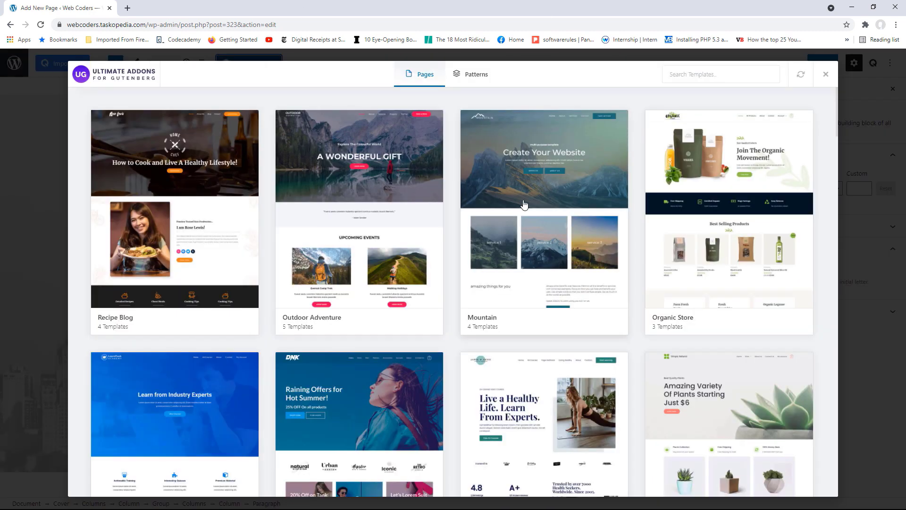